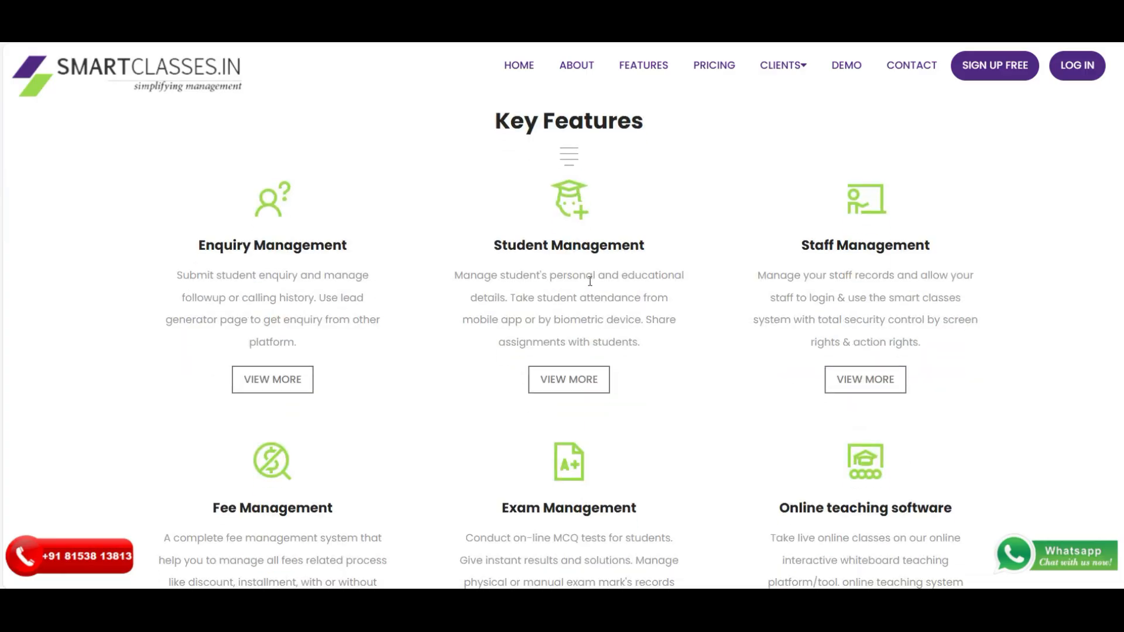
pyautogui.scroll(-1, 590, 281)
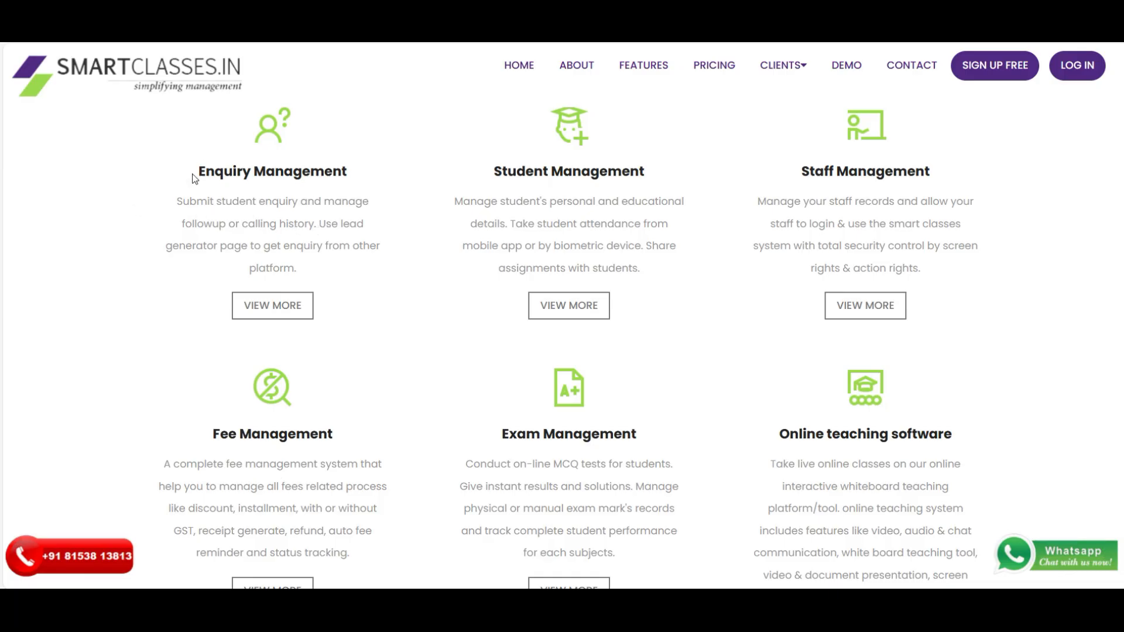
# - Highlight the Enquiry, Student, Staff, Fee, Exam and Online teaching feature headings
pyautogui.moveTo(195, 174); pyautogui.dragTo(360, 175)
pyautogui.moveTo(492, 174); pyautogui.dragTo(648, 175)
pyautogui.moveTo(800, 173); pyautogui.dragTo(947, 189)
pyautogui.scroll(-3, 606, 268)
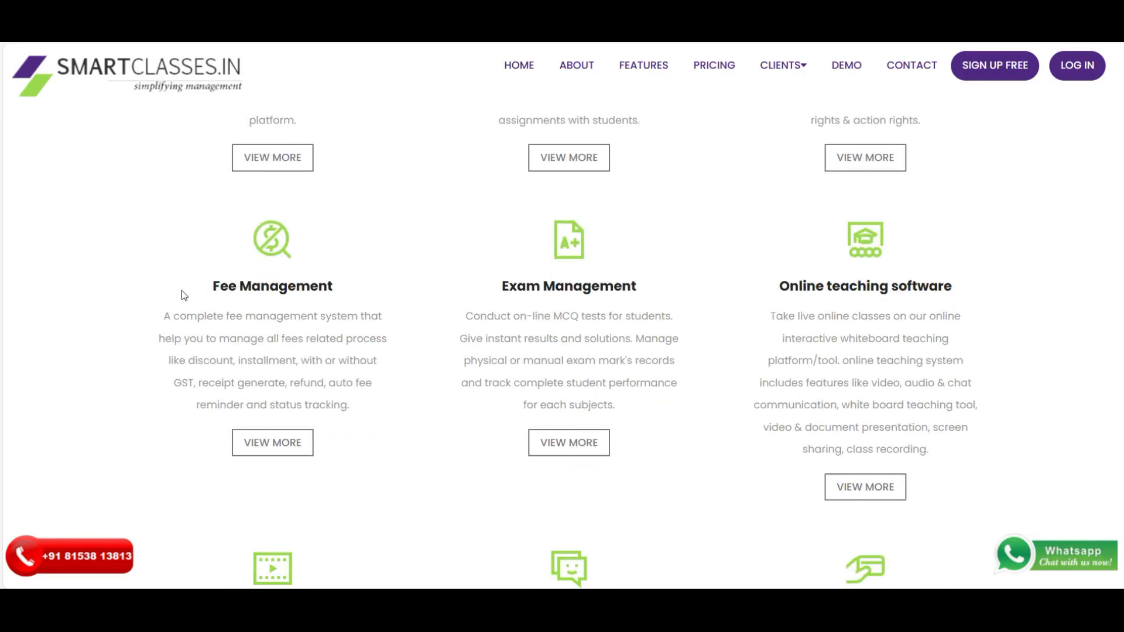
pyautogui.moveTo(181, 291); pyautogui.dragTo(414, 293)
pyautogui.moveTo(501, 287); pyautogui.dragTo(649, 290)
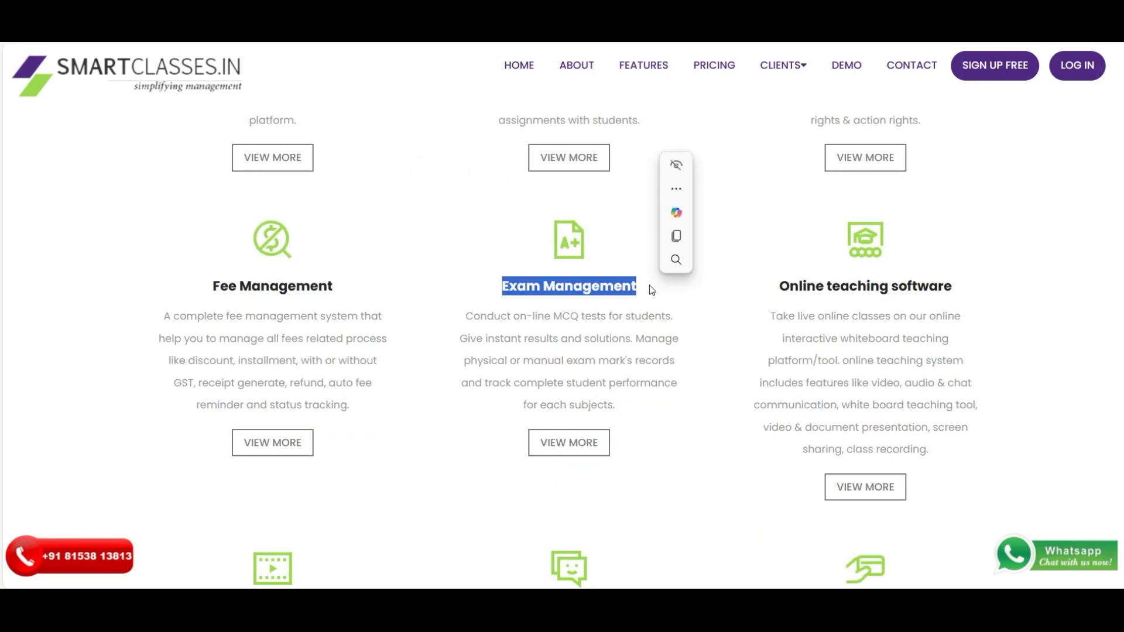
pyautogui.moveTo(779, 287); pyautogui.dragTo(933, 286)
pyautogui.scroll(-5, 933, 286)
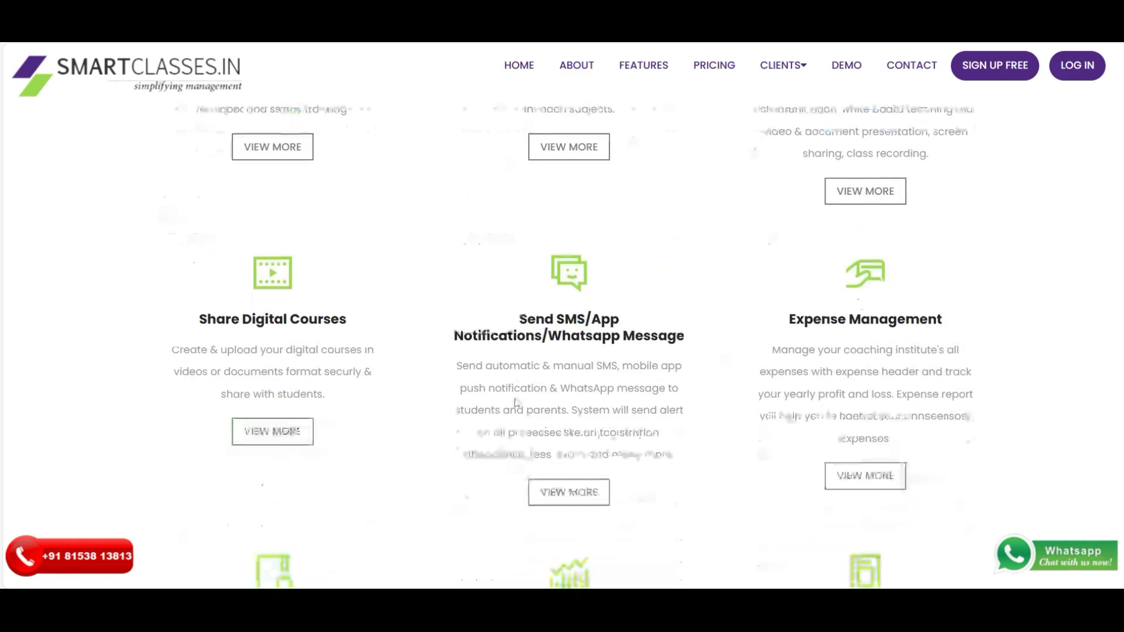
pyautogui.moveTo(200, 320); pyautogui.dragTo(329, 322)
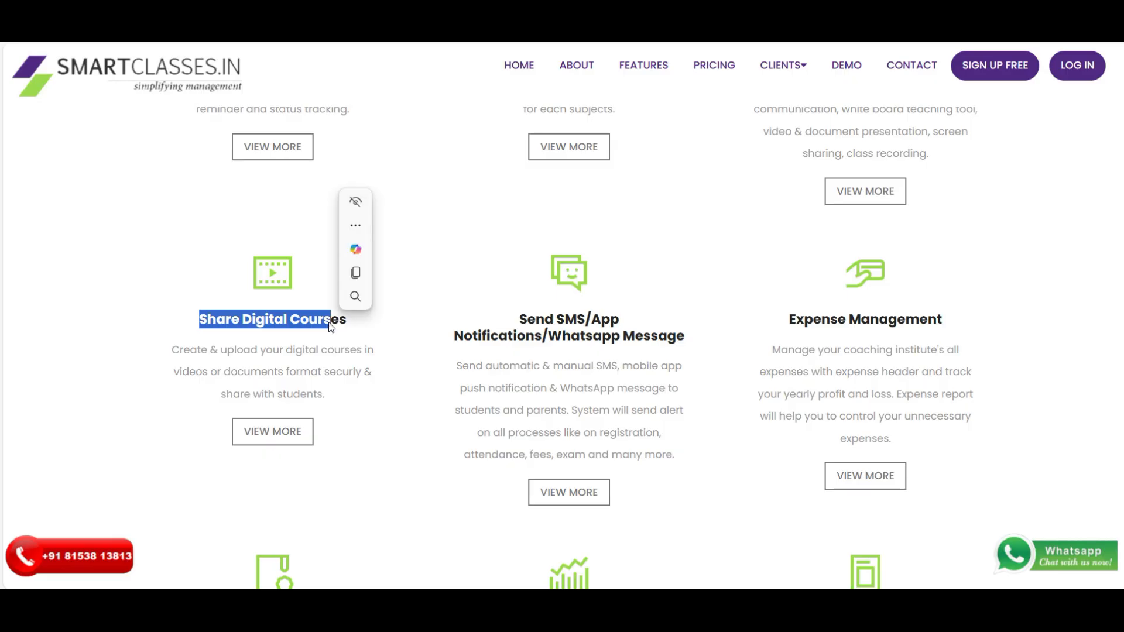
pyautogui.scroll(1, 516, 402)
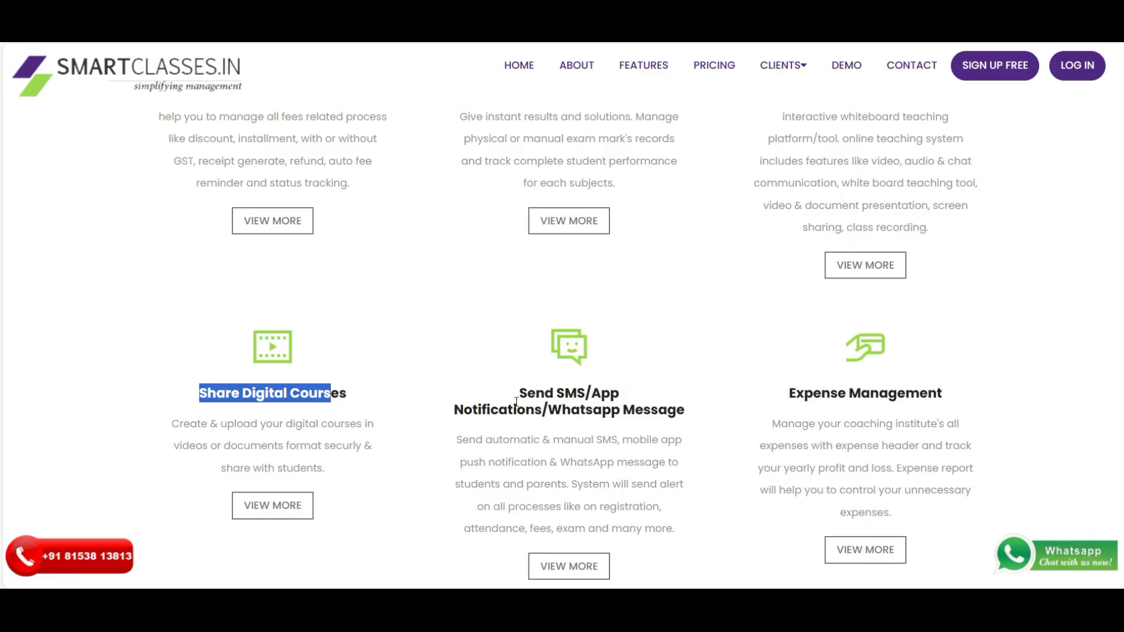
pyautogui.click(516, 403)
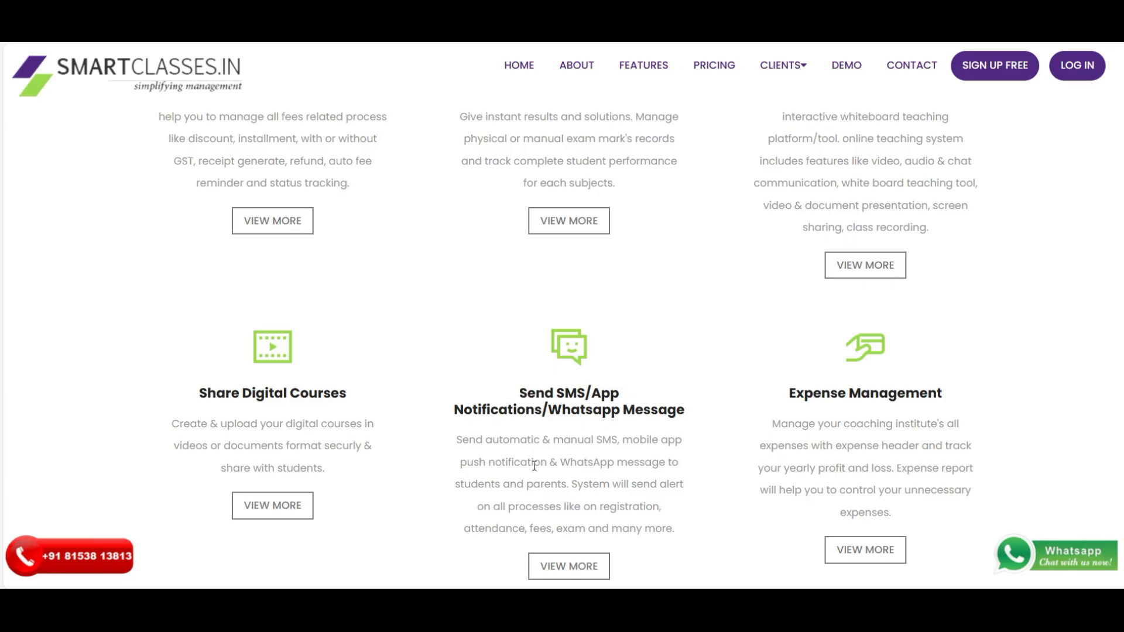
# - Highlight the remaining feature headings through Analysis Reports and Mobile App, then return to the top banner
pyautogui.scroll(-3, 808, 294)
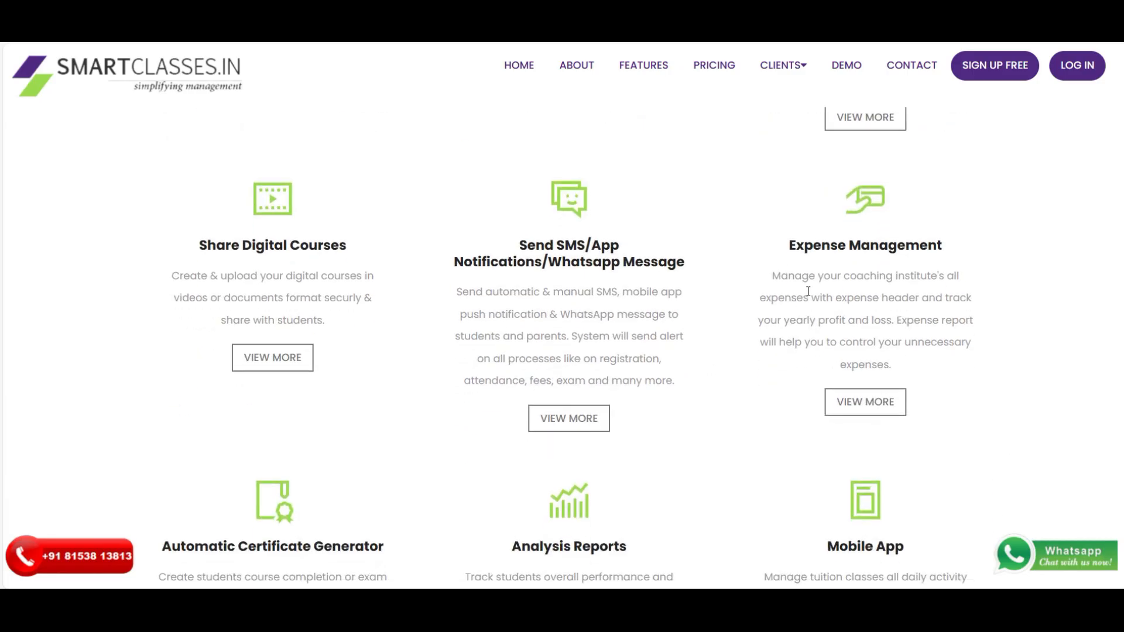
pyautogui.moveTo(785, 256); pyautogui.dragTo(946, 254)
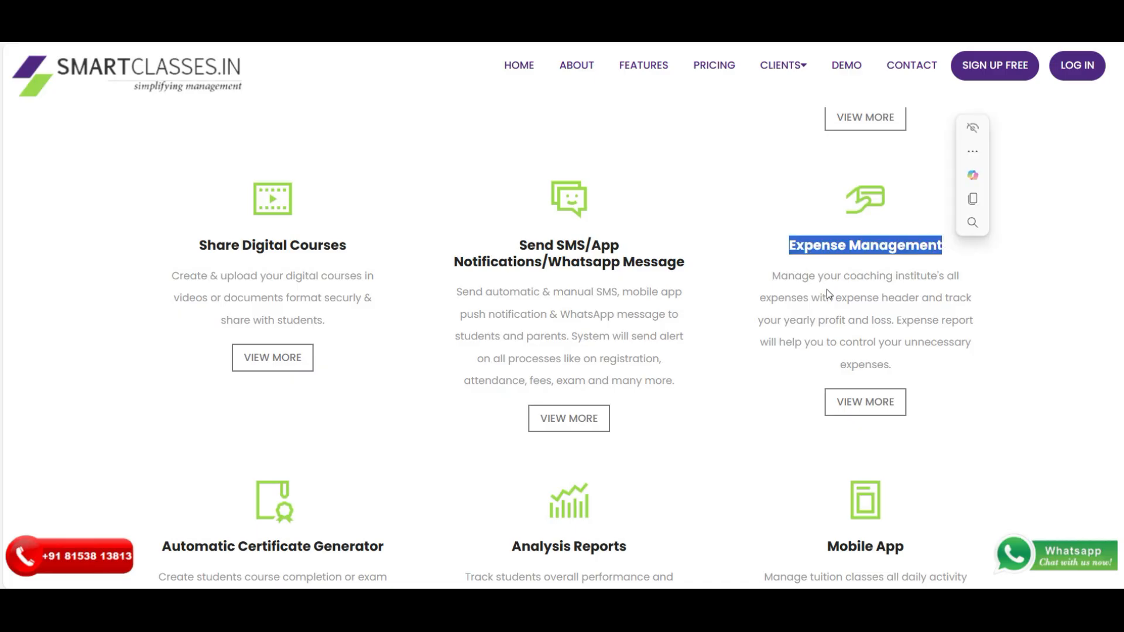
pyautogui.scroll(-2, 549, 368)
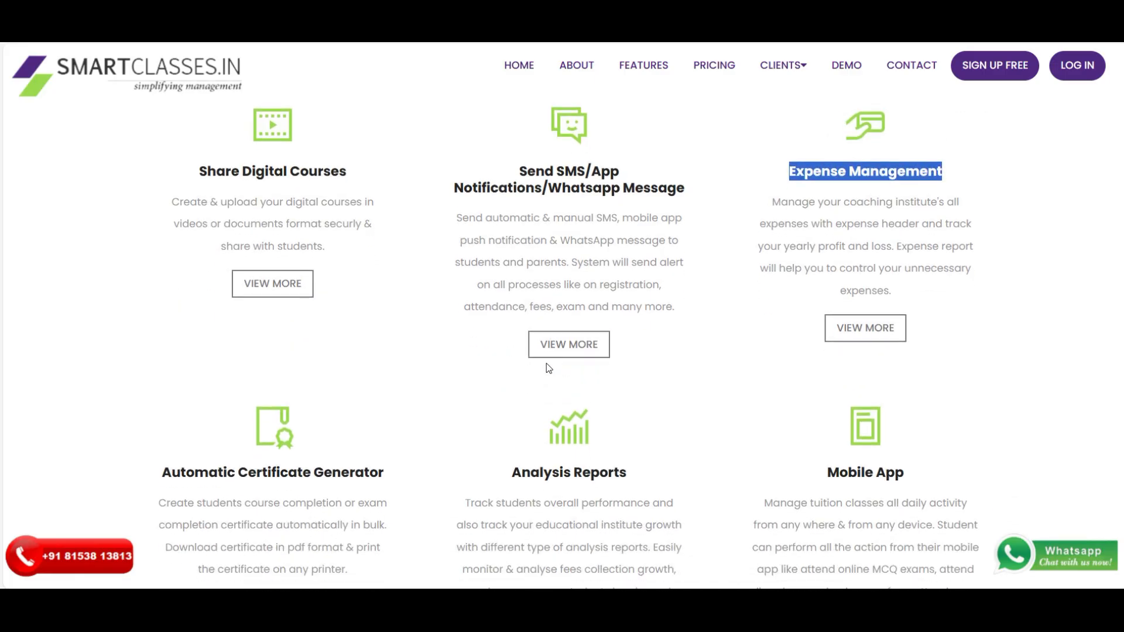
pyautogui.scroll(-2, 180, 515)
pyautogui.moveTo(169, 396); pyautogui.dragTo(360, 403)
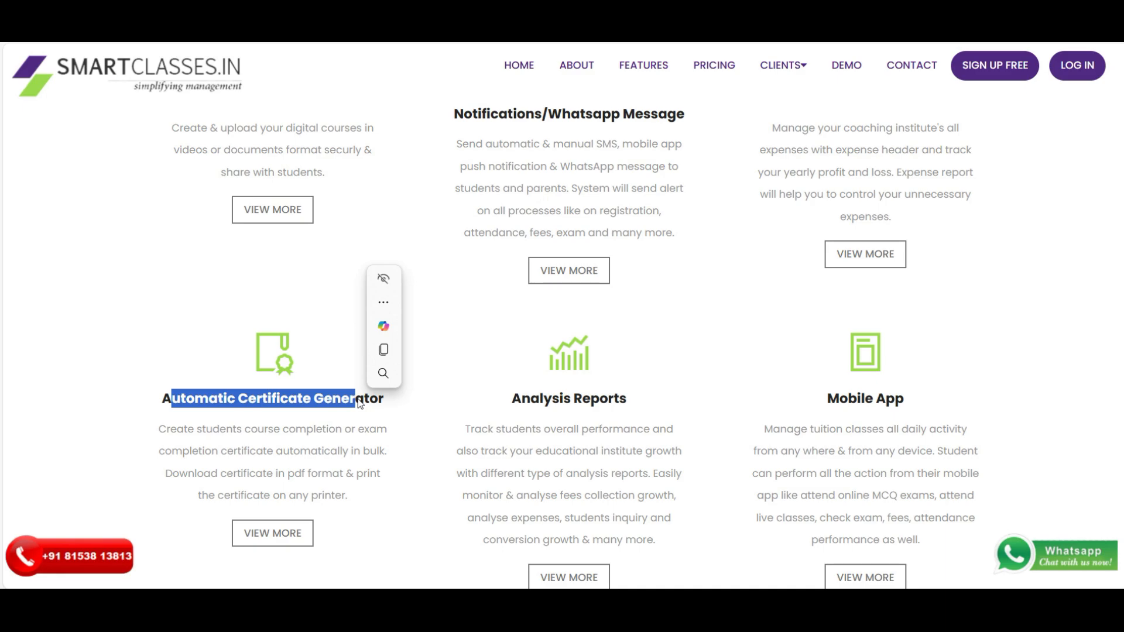
pyautogui.moveTo(511, 400); pyautogui.dragTo(620, 401)
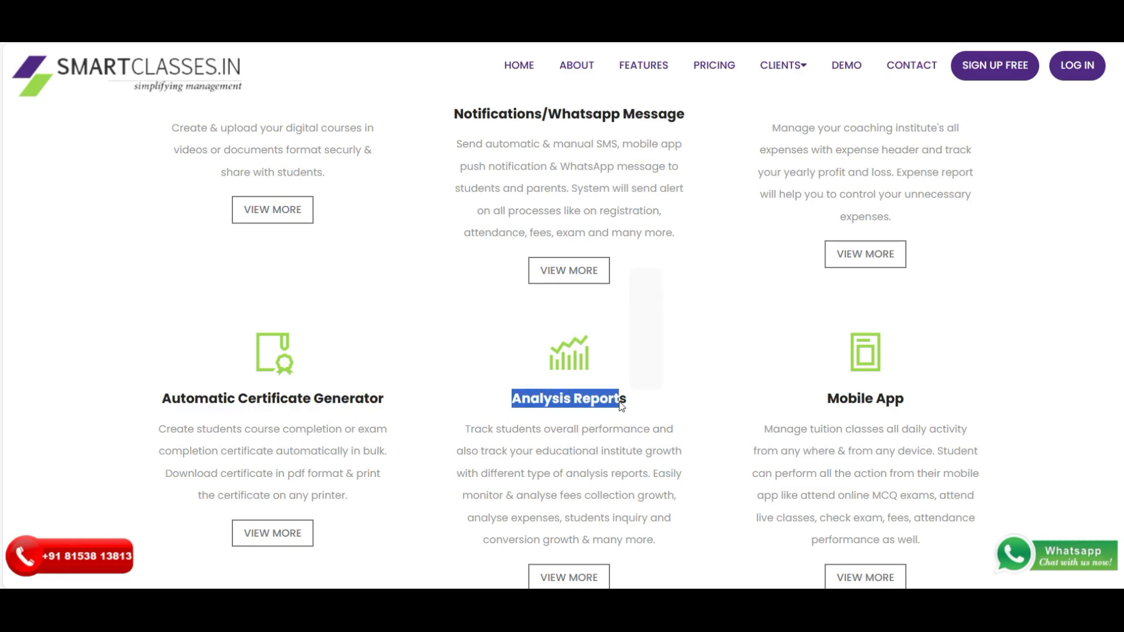
pyautogui.moveTo(827, 400); pyautogui.dragTo(910, 404)
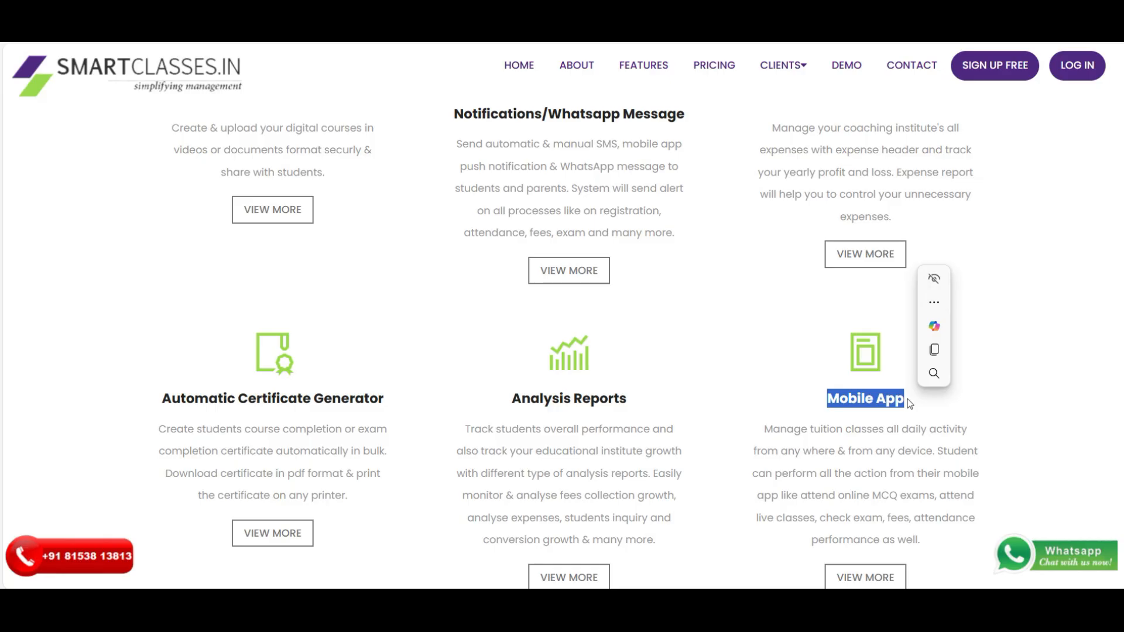
pyautogui.click(654, 330)
pyautogui.scroll(10, 656, 331)
pyautogui.scroll(6, 659, 331)
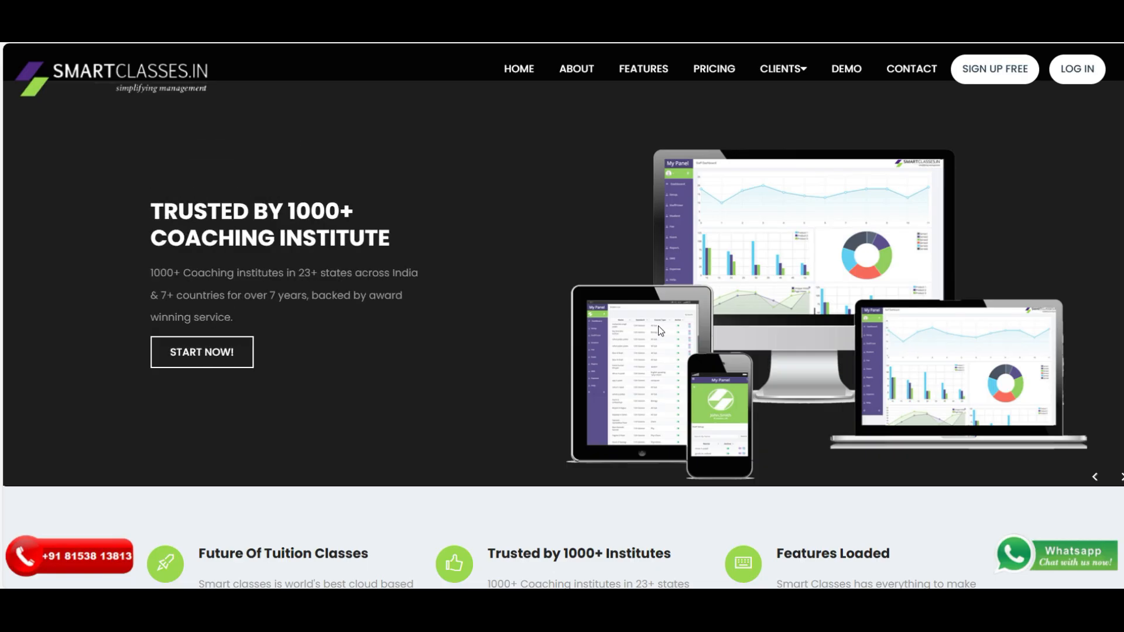
# - Sign in to the admin panel with the prefilled admin credentials
pyautogui.scroll(-3, 638, 335)
pyautogui.scroll(3, 679, 346)
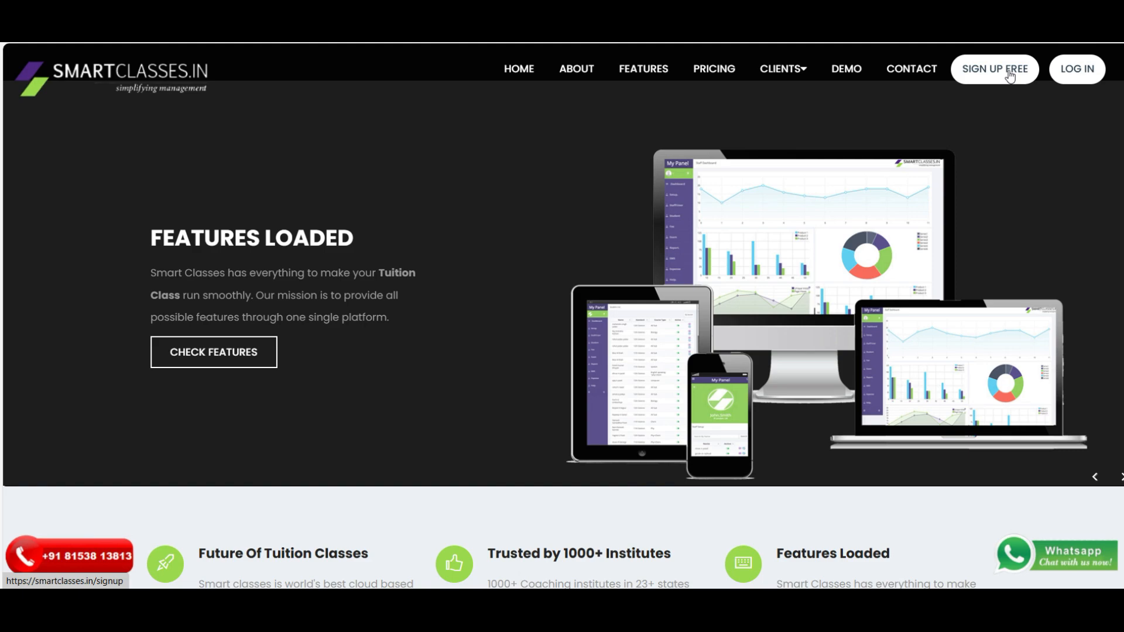
pyautogui.scroll(-1, 1010, 75)
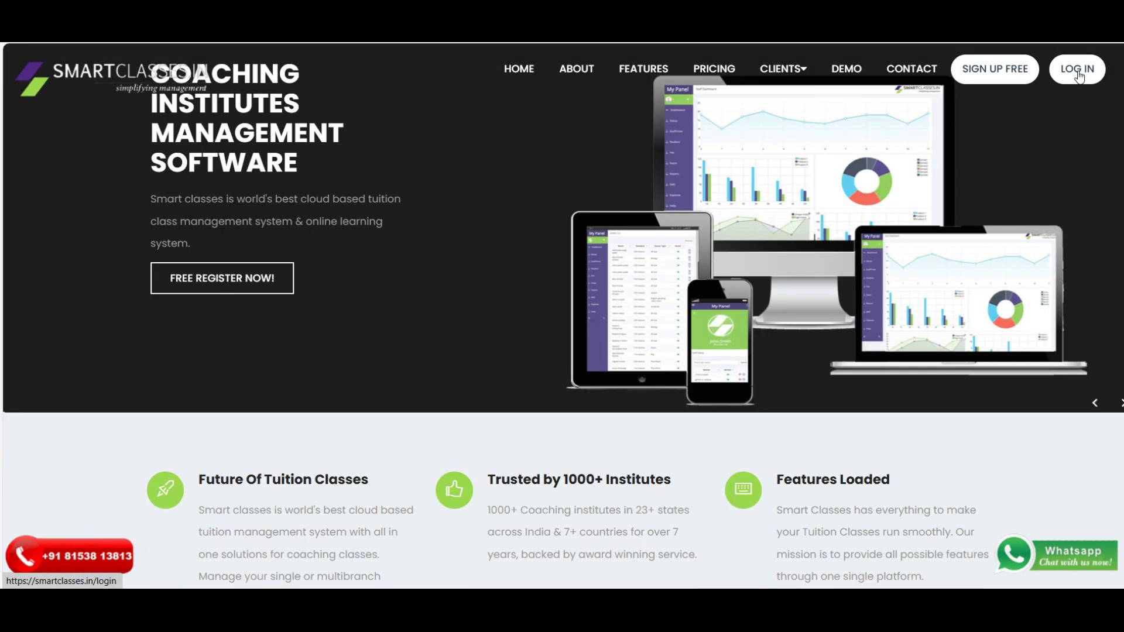
pyautogui.click(1079, 74)
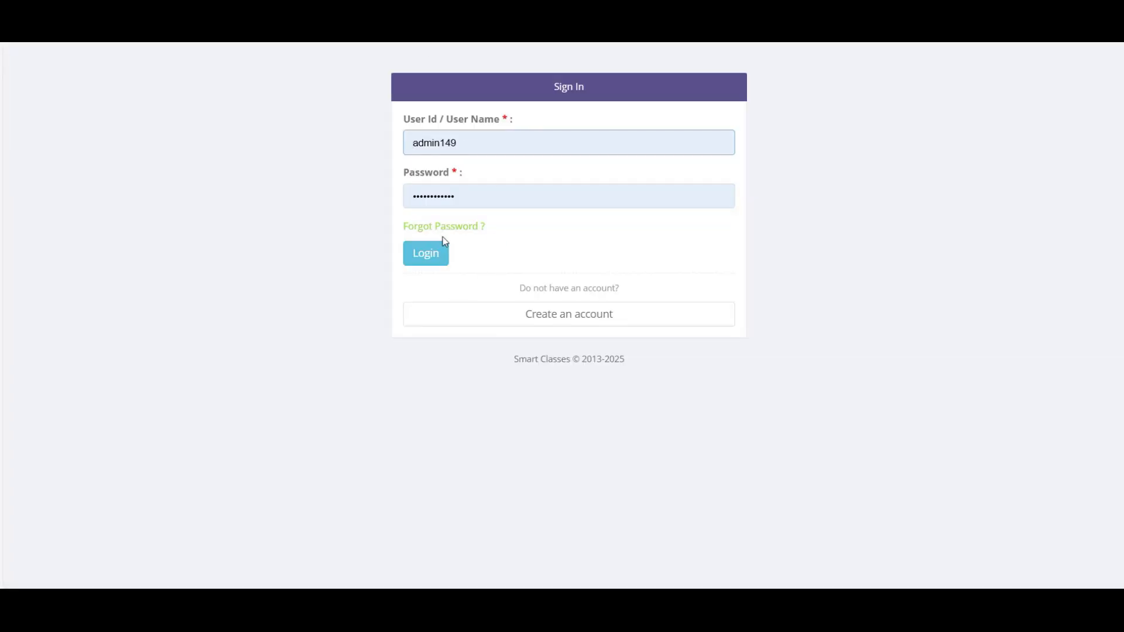
pyautogui.click(428, 258)
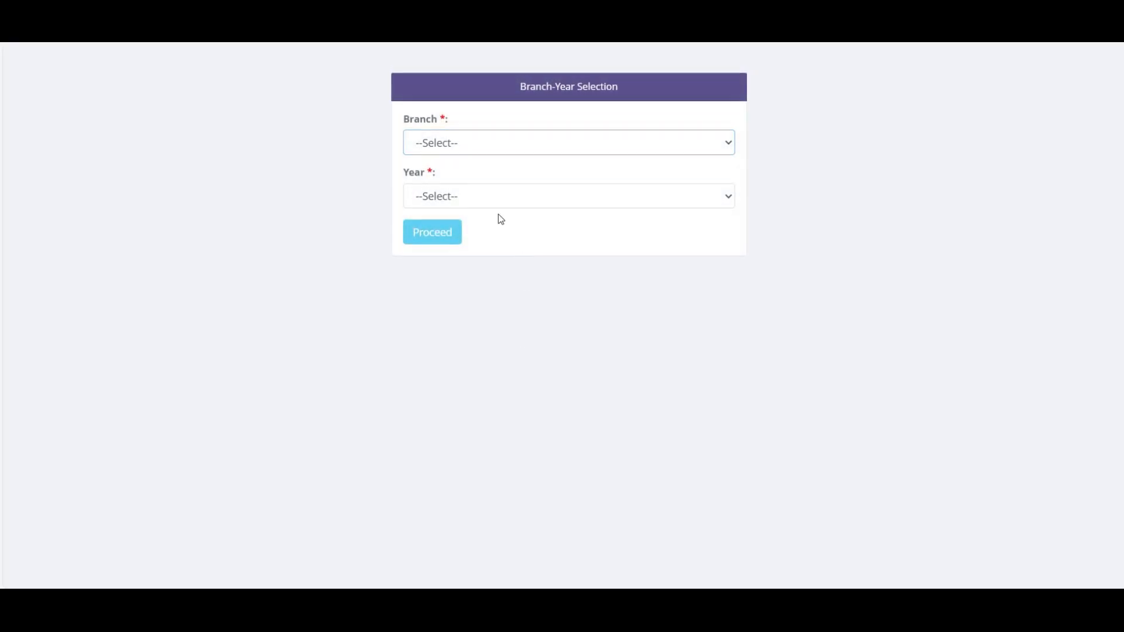
# - Select branch 1st to 10th Standard and academic year 2024-2025
pyautogui.click(437, 143)
pyautogui.click(419, 188)
pyautogui.click(445, 195)
pyautogui.click(433, 242)
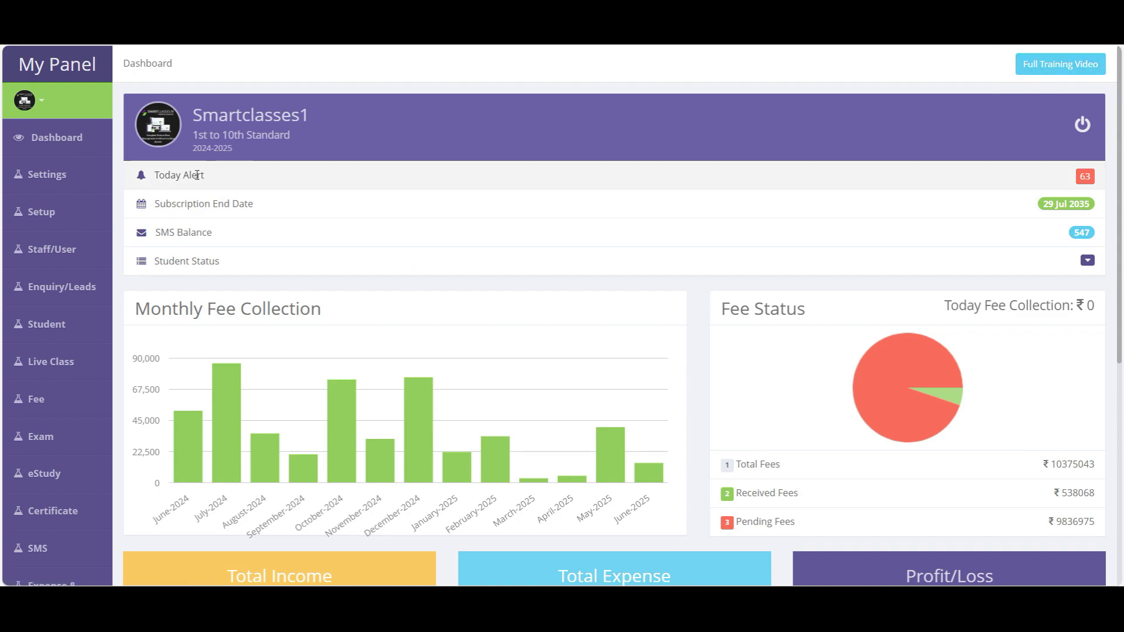
pyautogui.moveTo(171, 177); pyautogui.dragTo(237, 186)
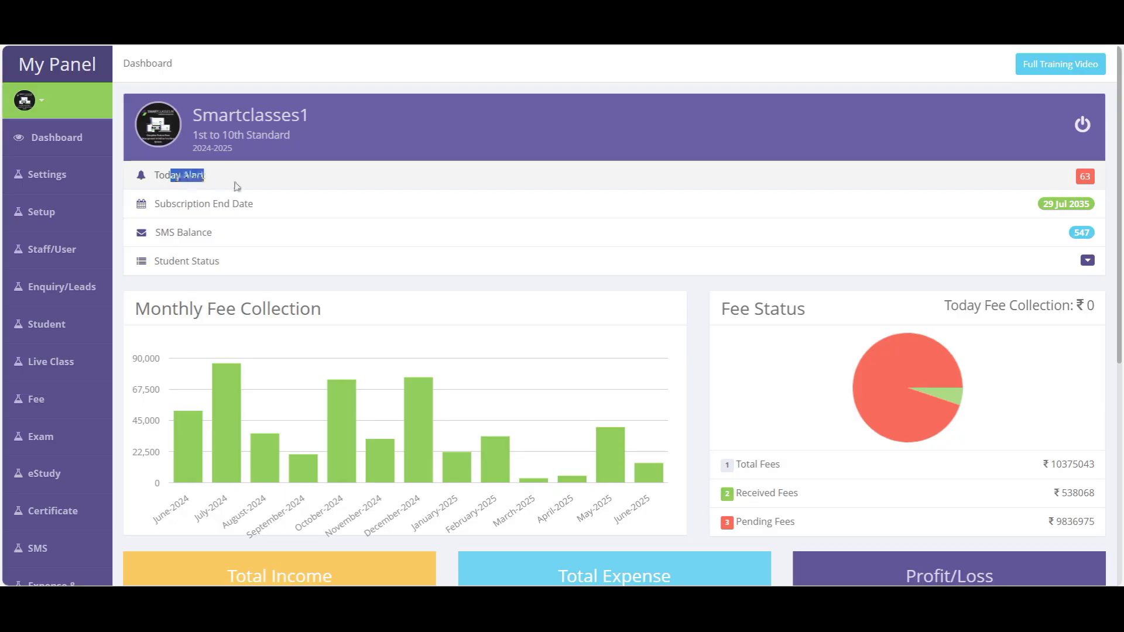
pyautogui.click(1086, 178)
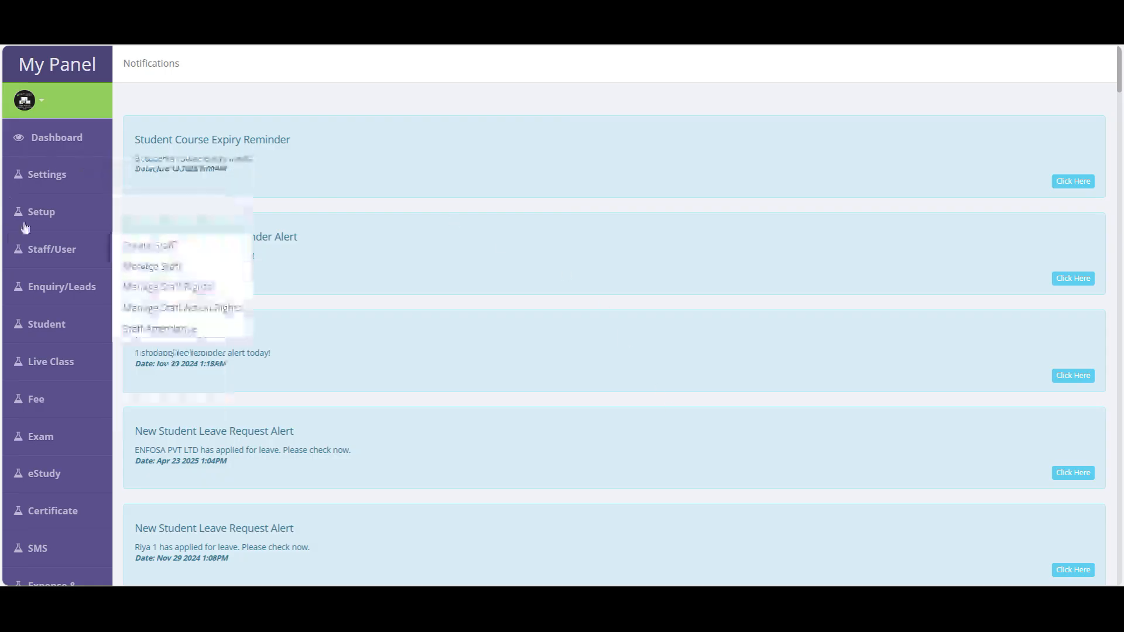
pyautogui.click(42, 147)
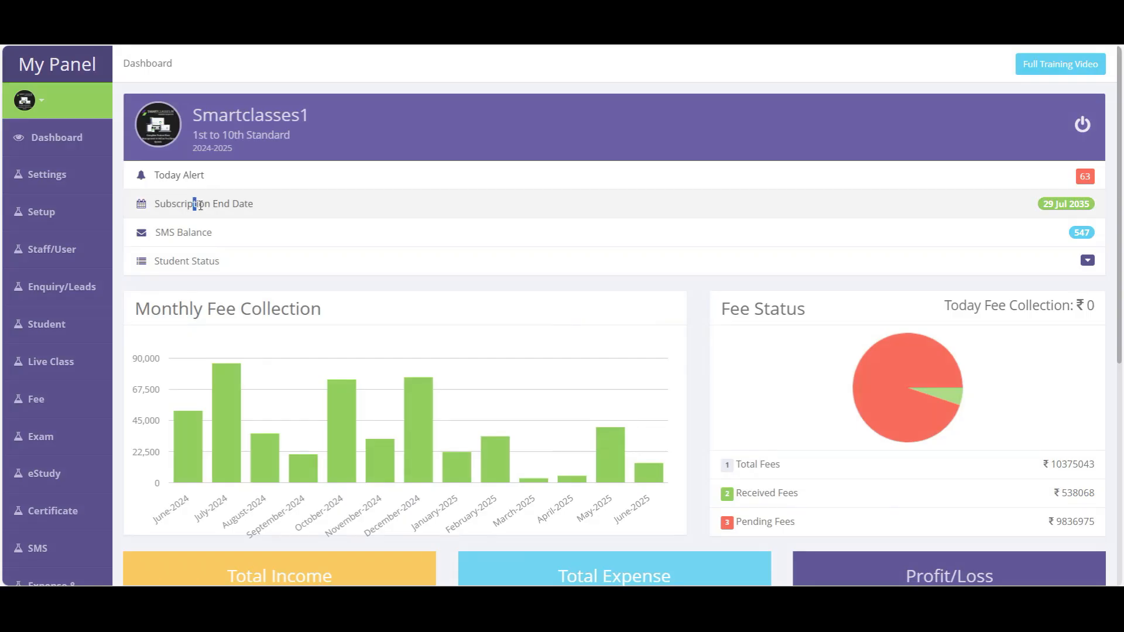
pyautogui.moveTo(200, 206); pyautogui.dragTo(1090, 199)
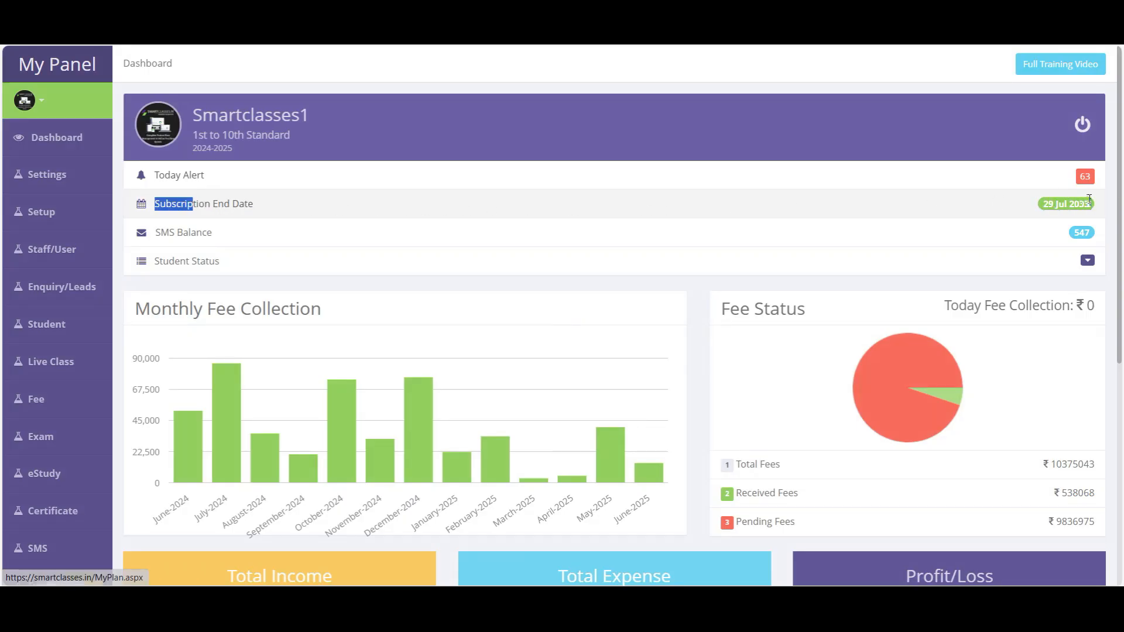
pyautogui.click(202, 234)
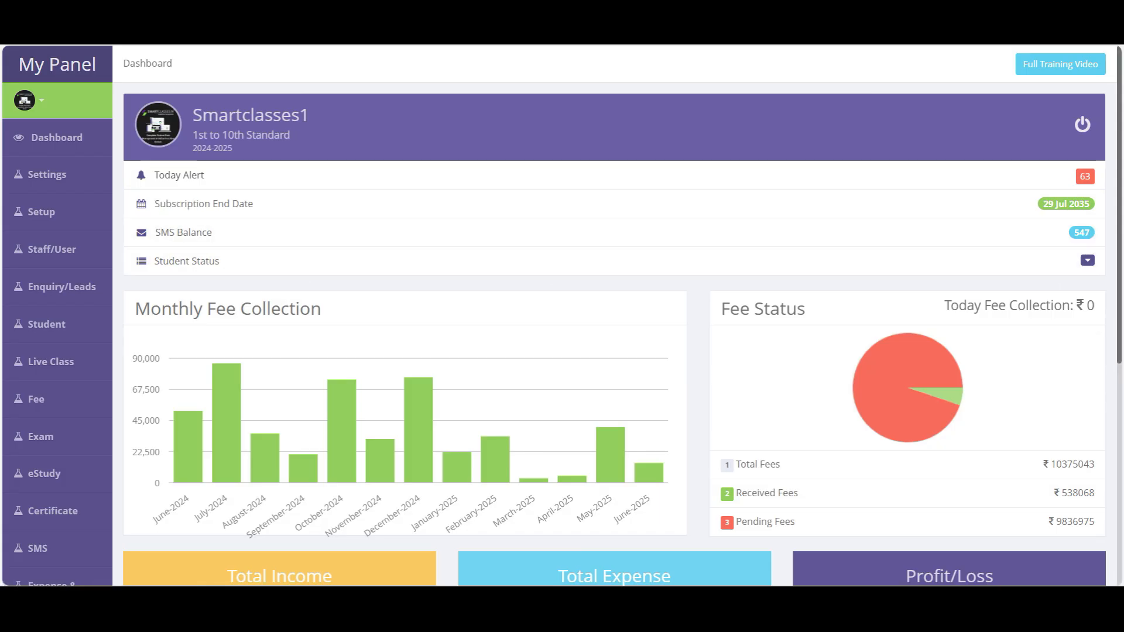
pyautogui.click(1088, 261)
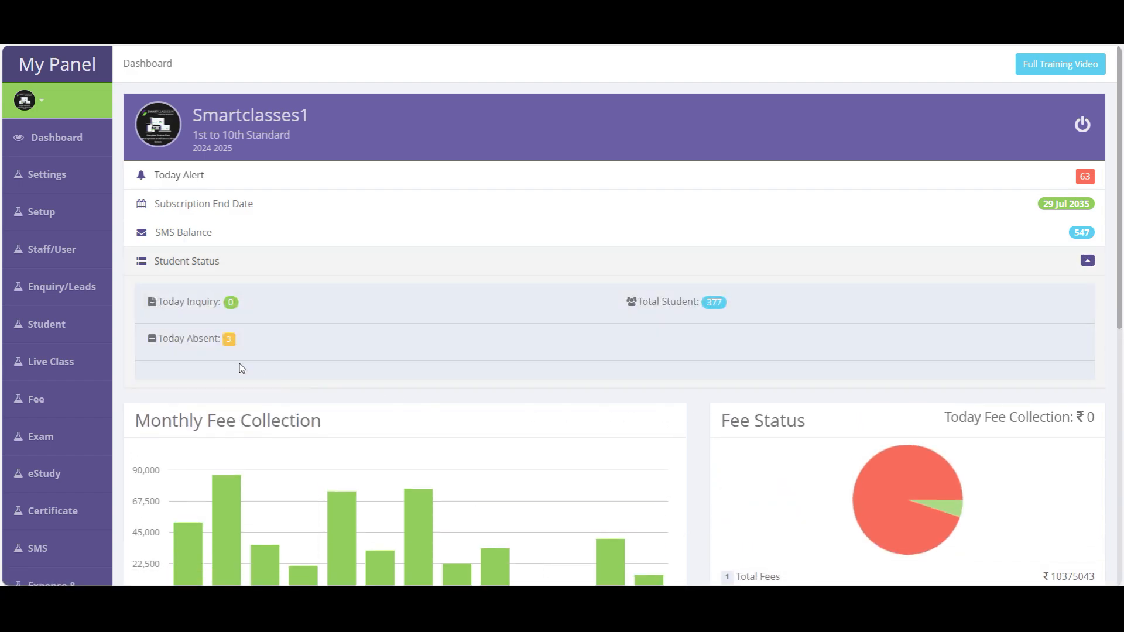
pyautogui.moveTo(166, 305); pyautogui.dragTo(215, 308)
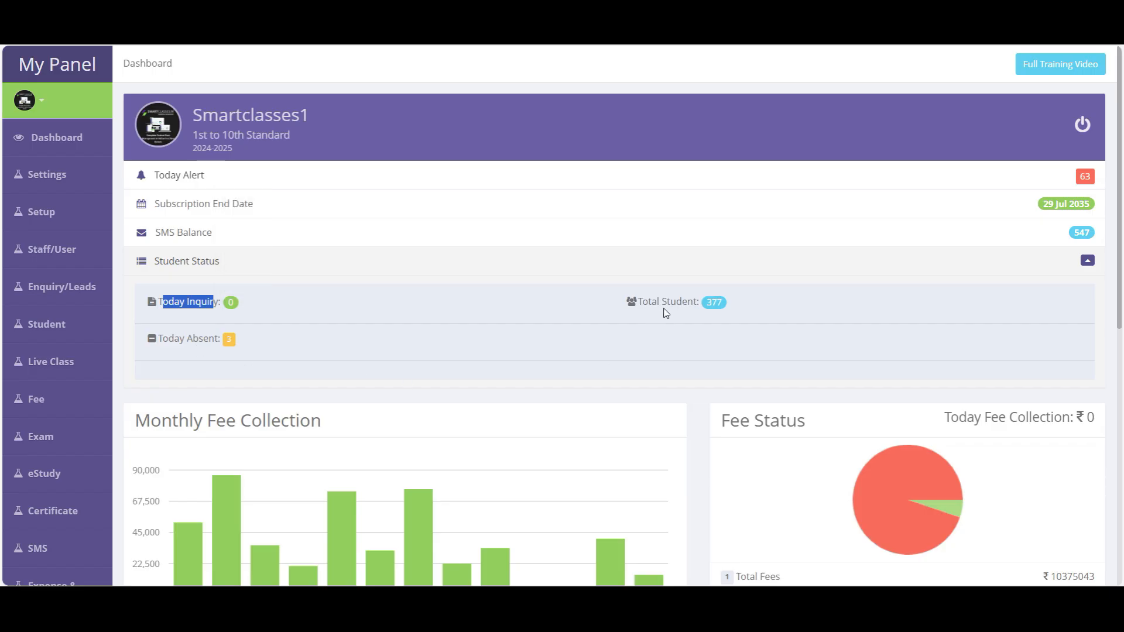
pyautogui.moveTo(649, 306); pyautogui.dragTo(697, 310)
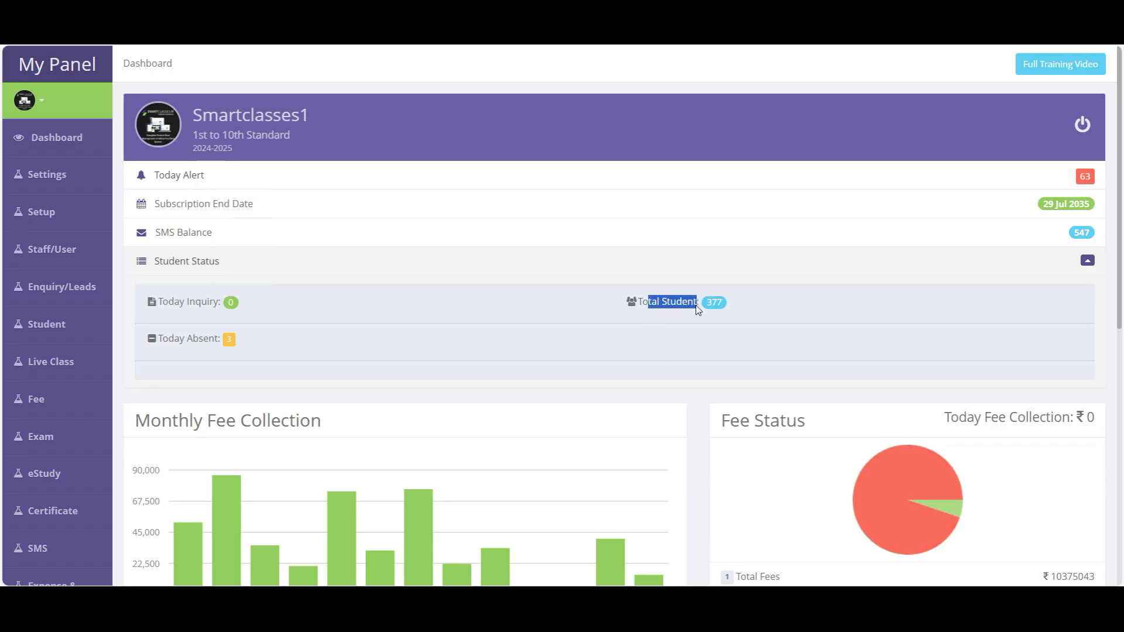
pyautogui.moveTo(168, 343); pyautogui.dragTo(224, 345)
pyautogui.scroll(-5, 193, 146)
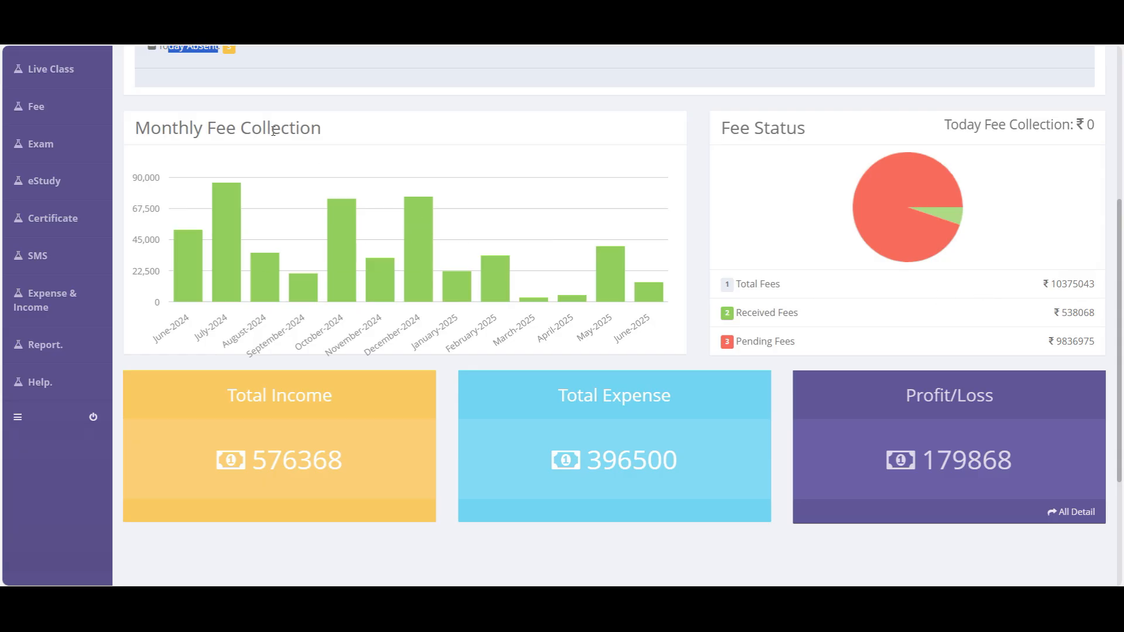
pyautogui.moveTo(182, 292)
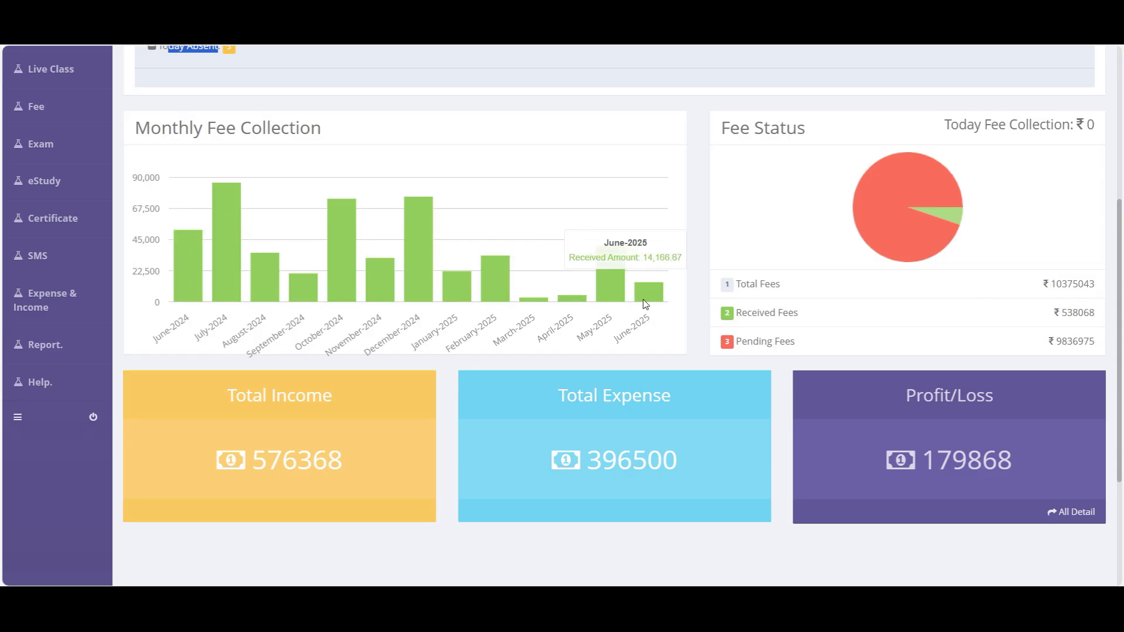
pyautogui.moveTo(719, 120); pyautogui.dragTo(1098, 348)
pyautogui.doubleClick(297, 460)
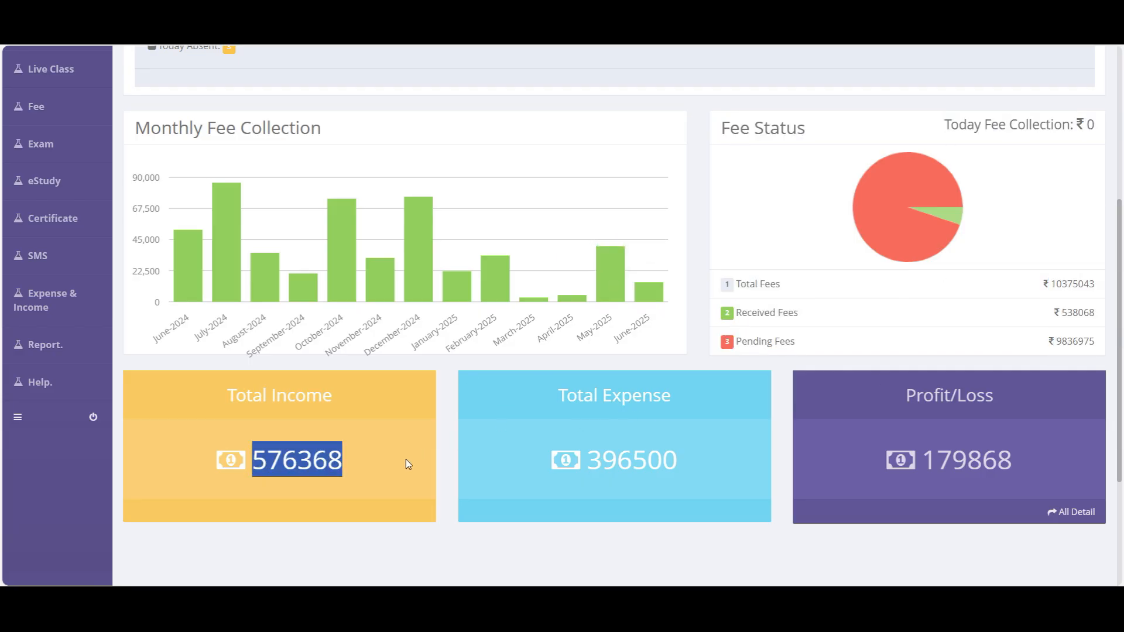
pyautogui.click(290, 400)
pyautogui.doubleClick(656, 396)
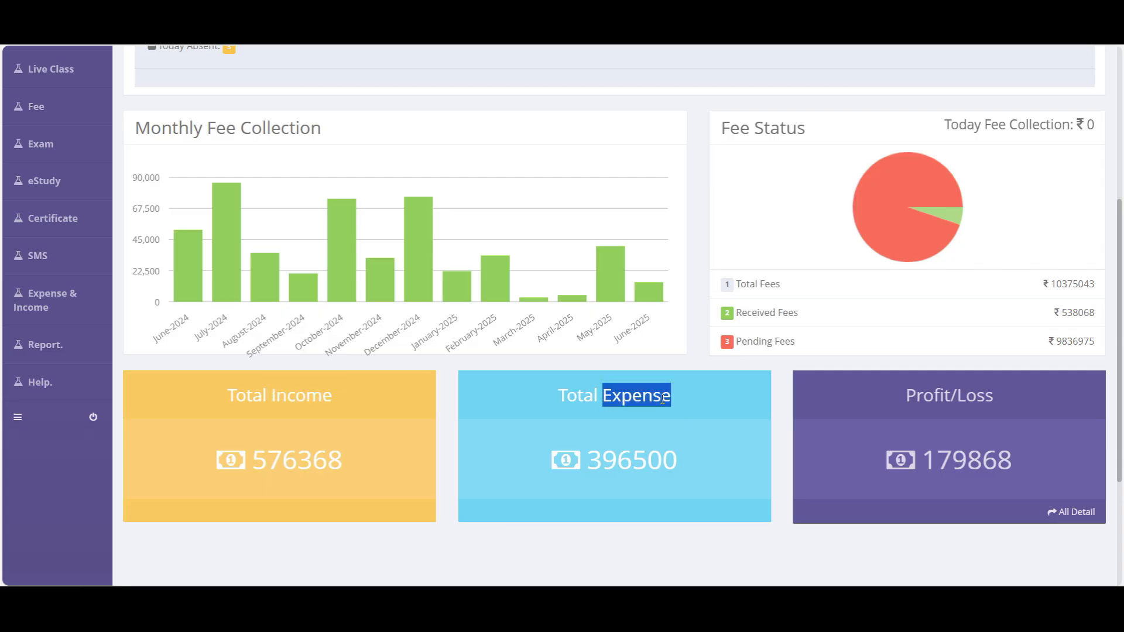
pyautogui.doubleClick(970, 396)
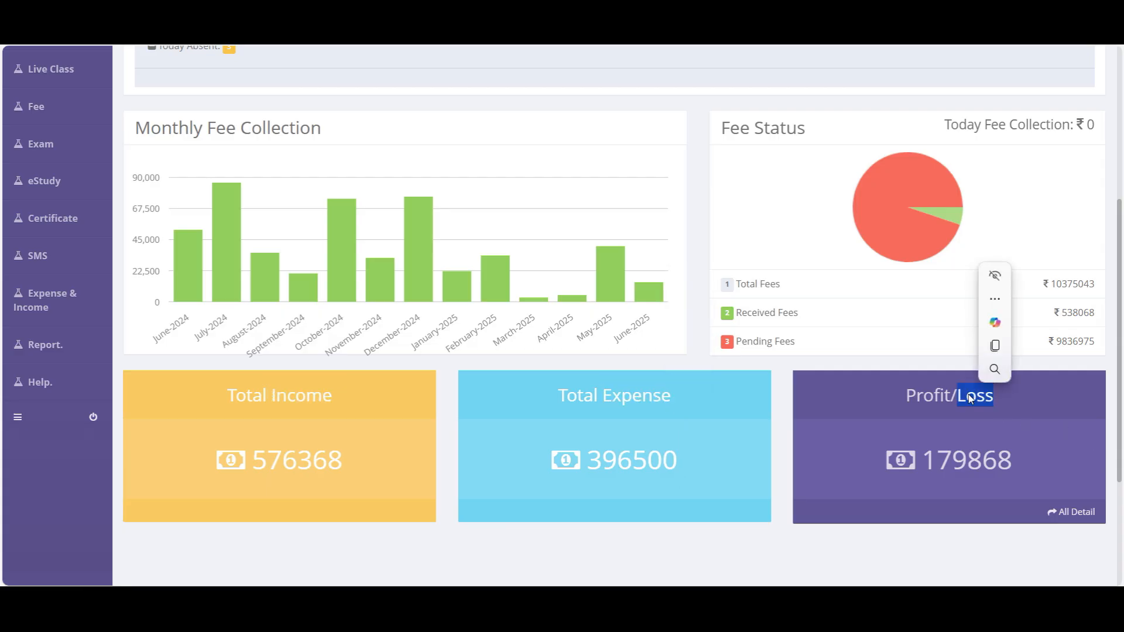
pyautogui.scroll(2, 425, 287)
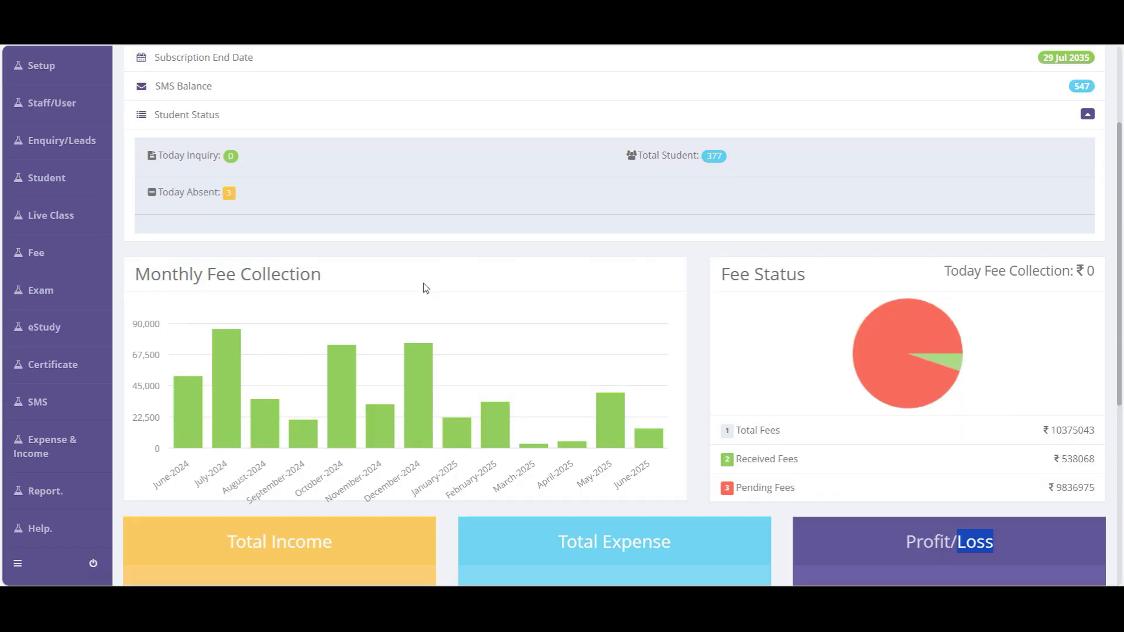
pyautogui.scroll(-4, 426, 288)
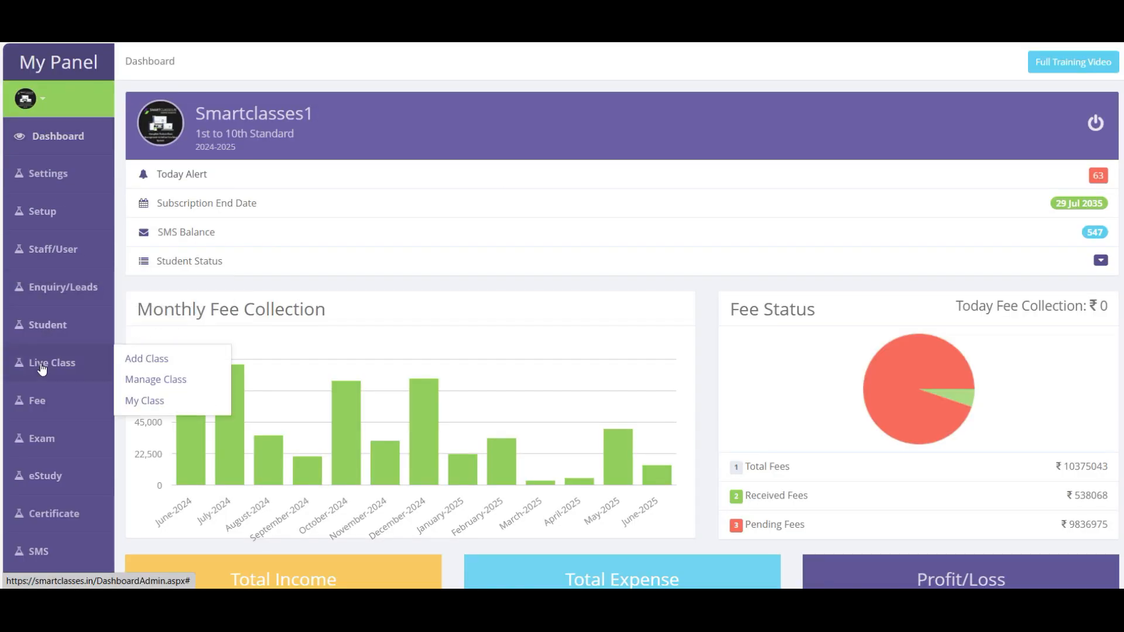
pyautogui.moveTo(40, 548)
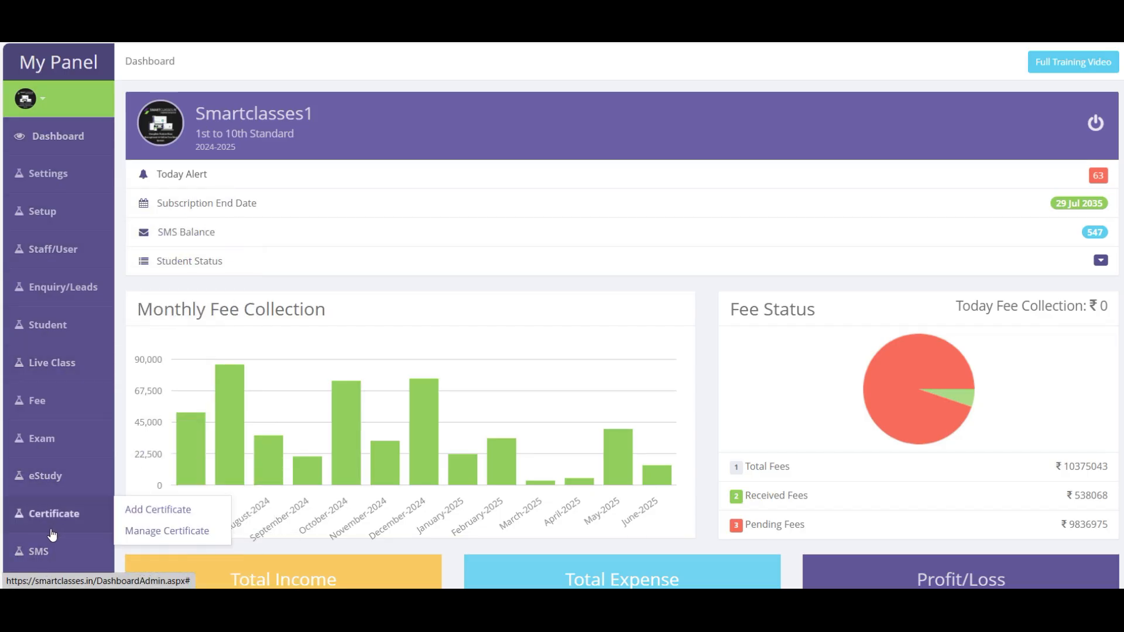
# - Show the sidebar Settings menu, listing Change Password through SMS Plan and My Referral
pyautogui.moveTo(49, 179)
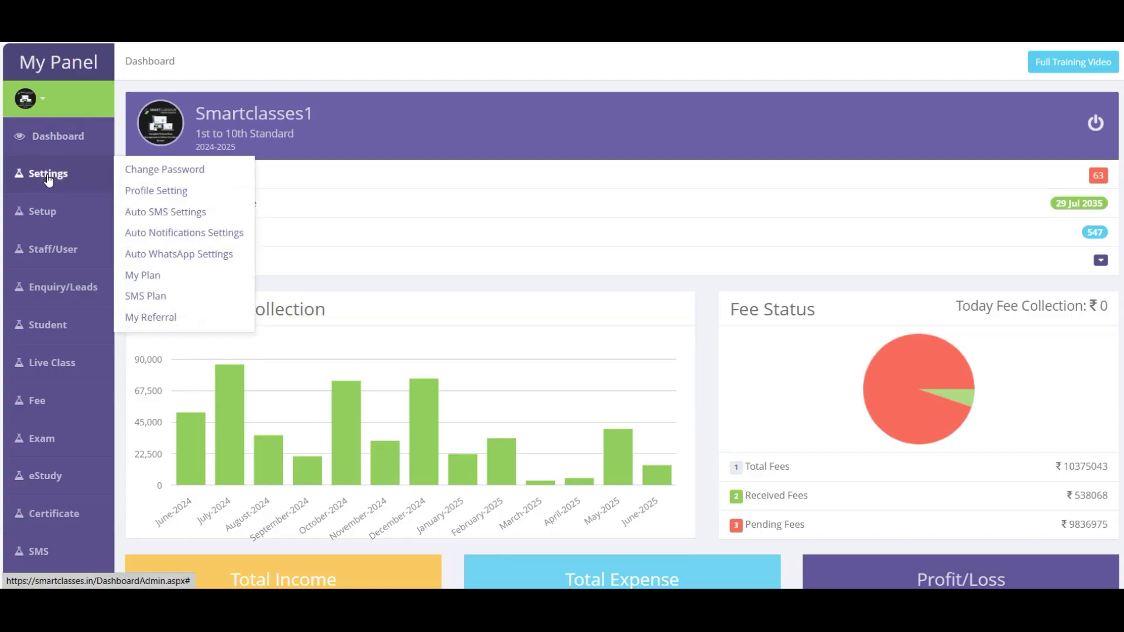
pyautogui.moveTo(43, 403)
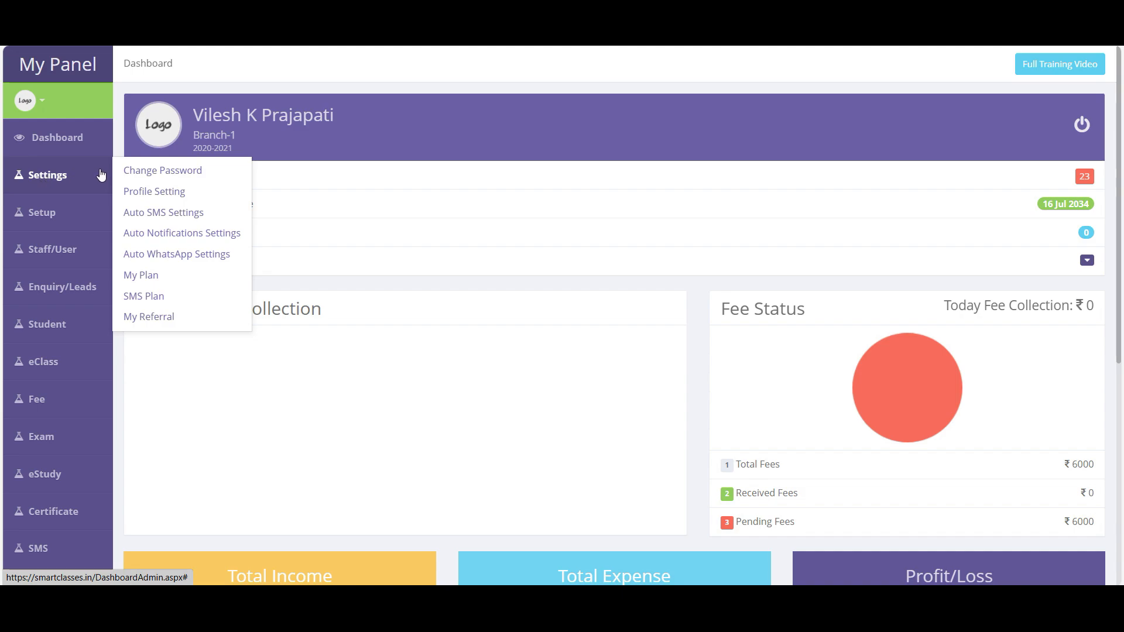
# - Go from Change Password to Profile Setting and switch the profile into edit mode
pyautogui.click(191, 172)
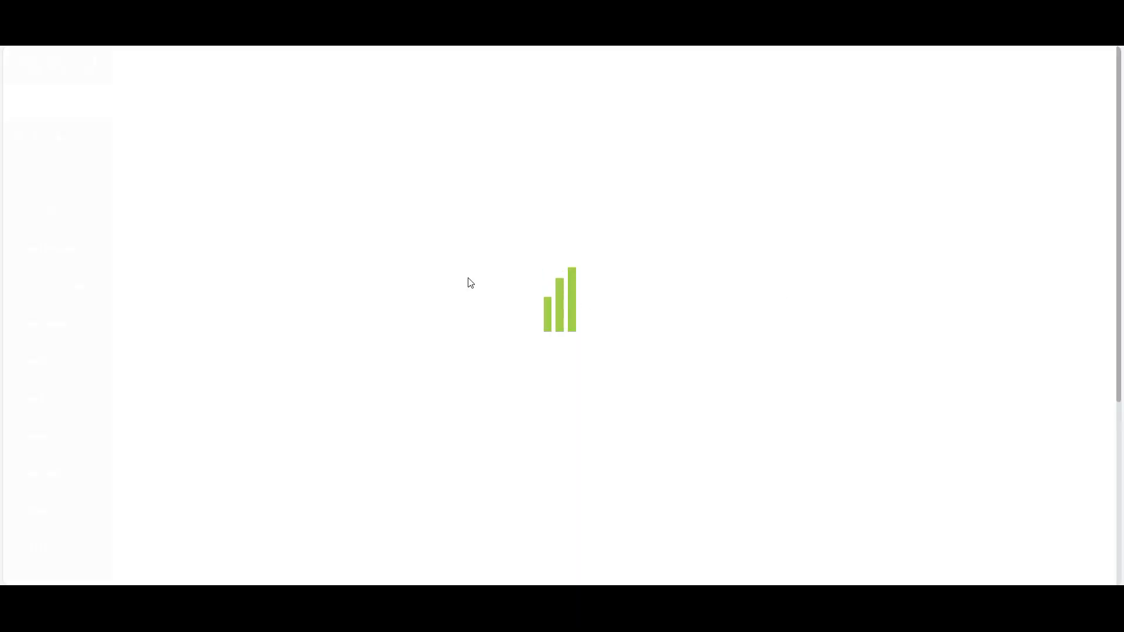
pyautogui.moveTo(98, 189)
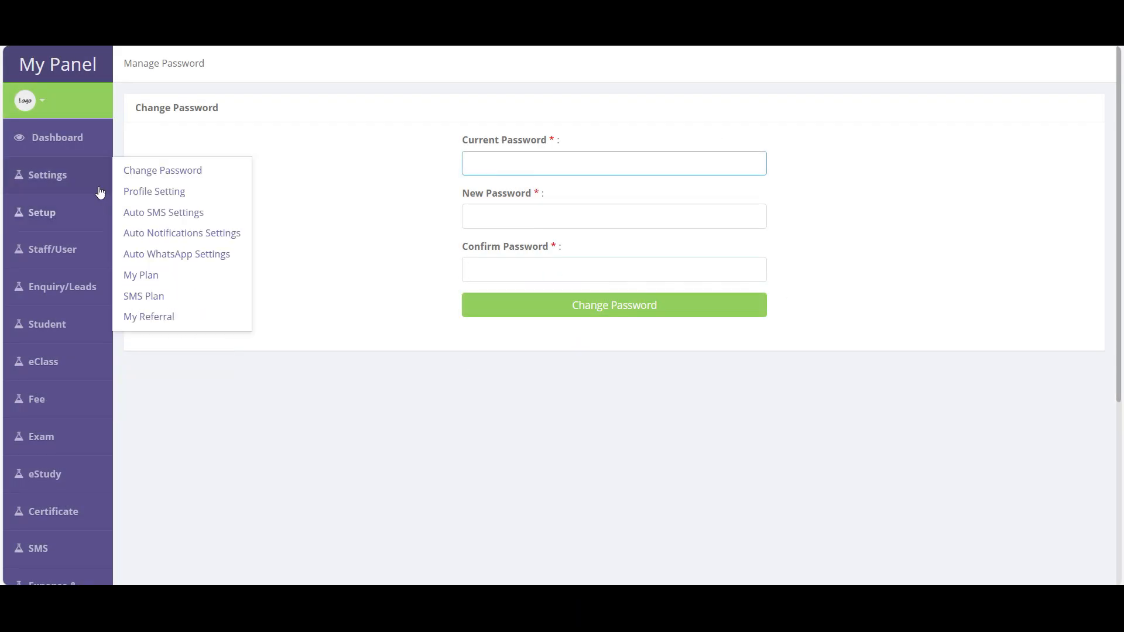
pyautogui.click(46, 177)
pyautogui.click(176, 195)
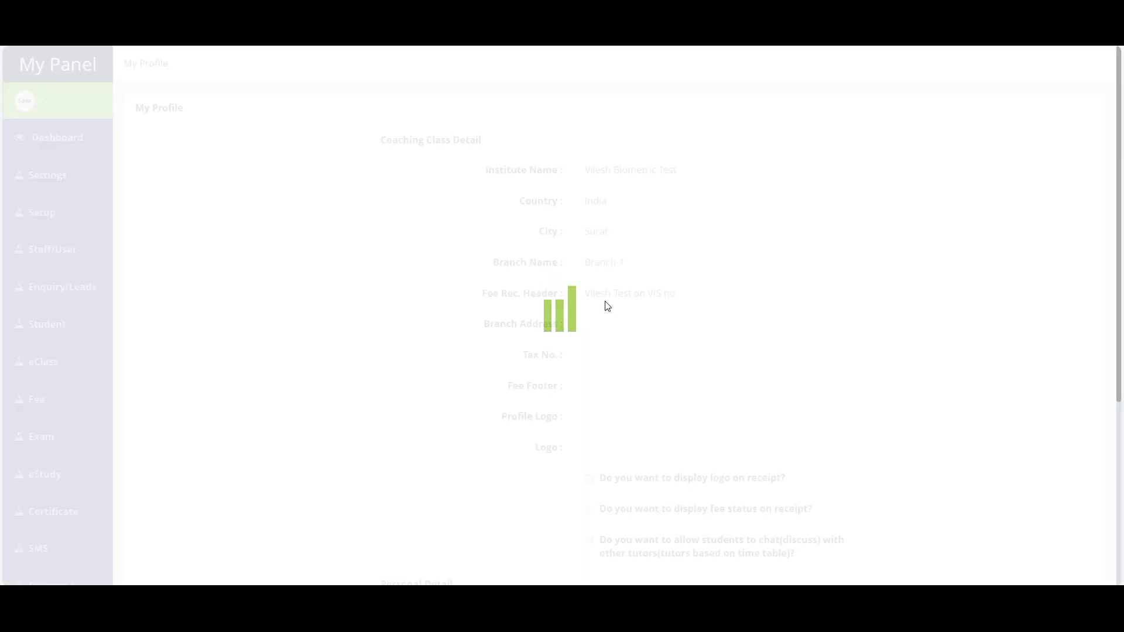
pyautogui.scroll(-5, 852, 468)
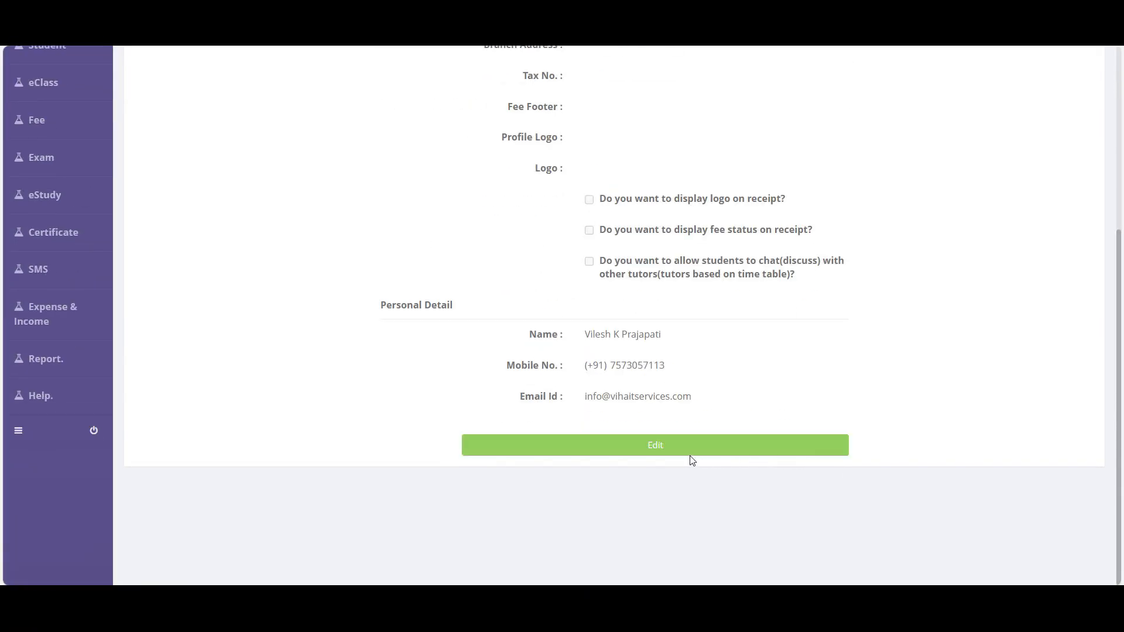
pyautogui.click(703, 459)
# - Review profile fields such as Fee Rec. Header and Tax No., then save the profile
pyautogui.scroll(-5, 672, 444)
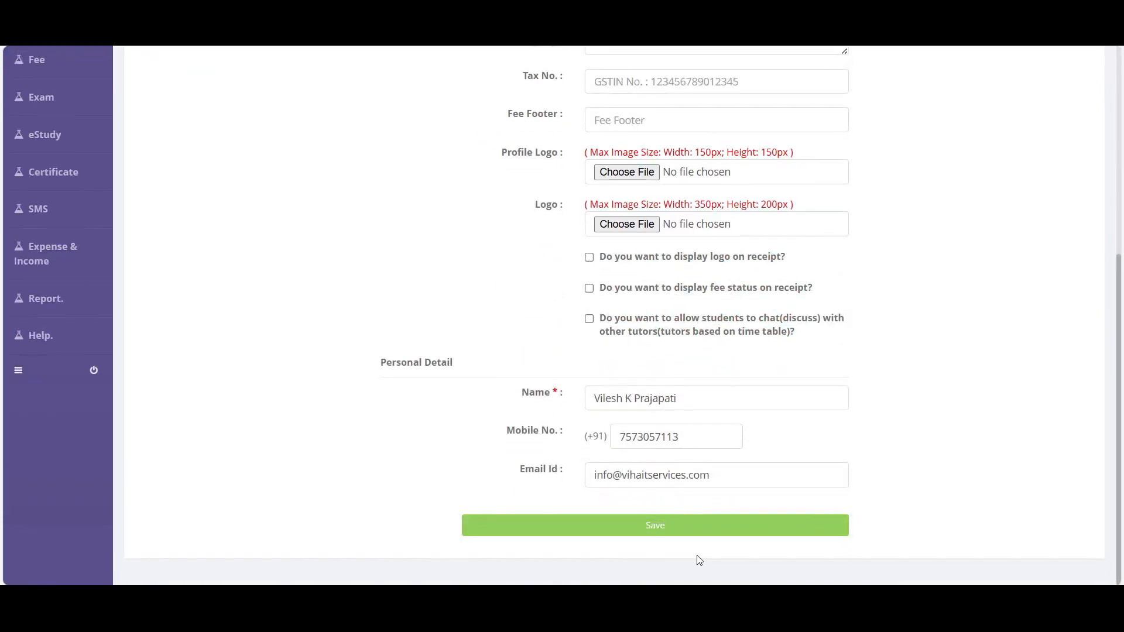
pyautogui.scroll(5, 695, 407)
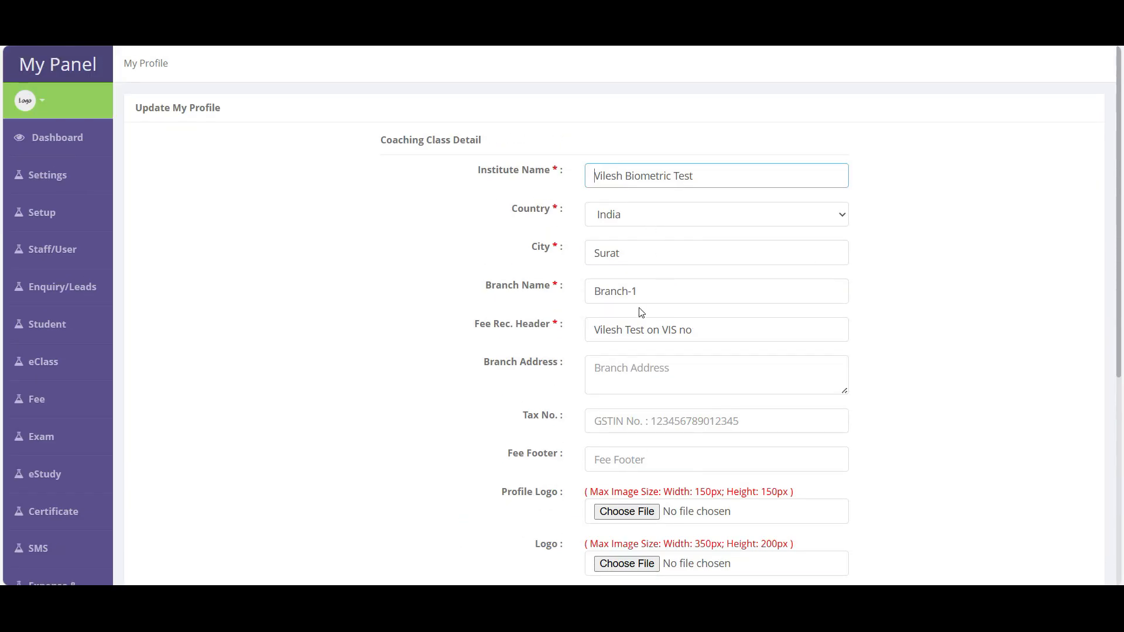
pyautogui.click(642, 329)
pyautogui.scroll(-3, 565, 349)
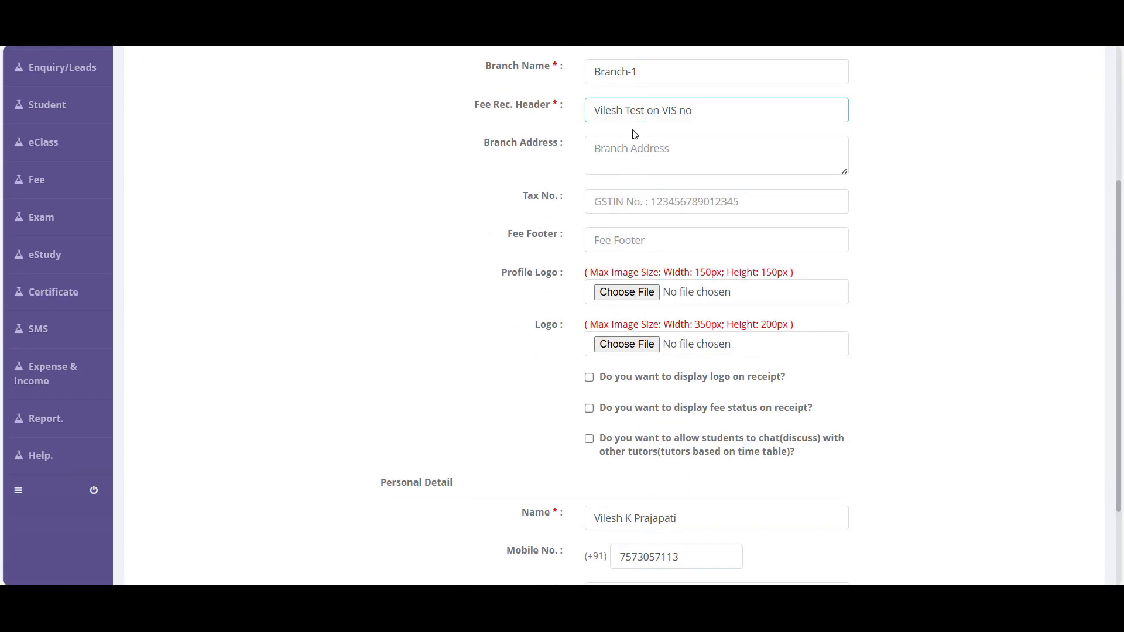
pyautogui.moveTo(698, 111); pyautogui.dragTo(573, 120)
pyautogui.scroll(3, 574, 231)
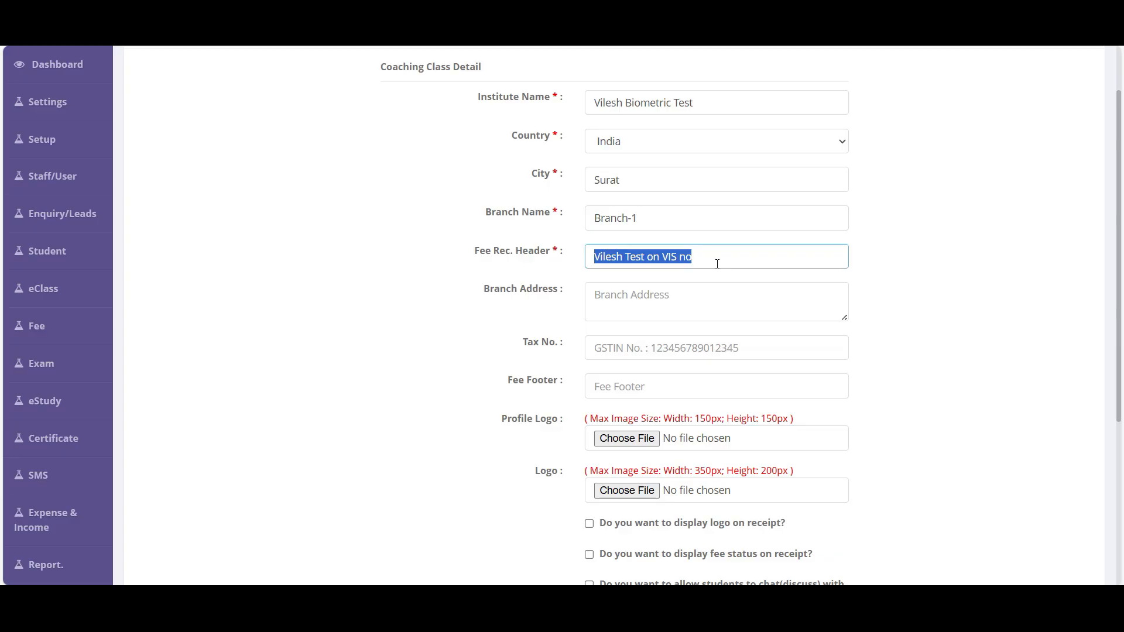
pyautogui.scroll(-1, 658, 299)
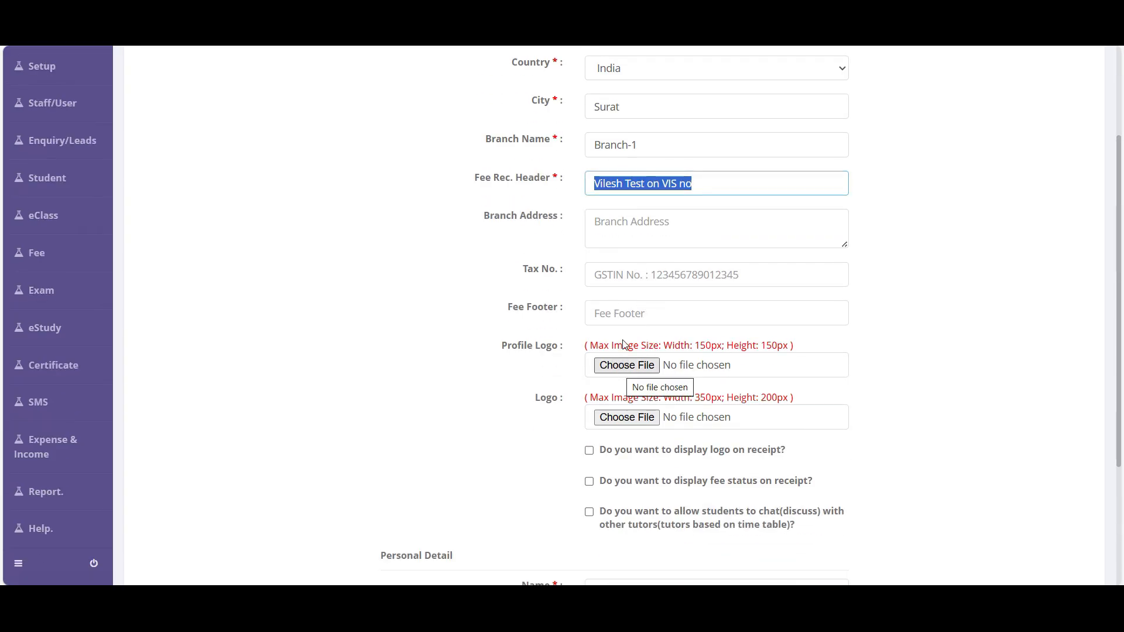
pyautogui.click(586, 276)
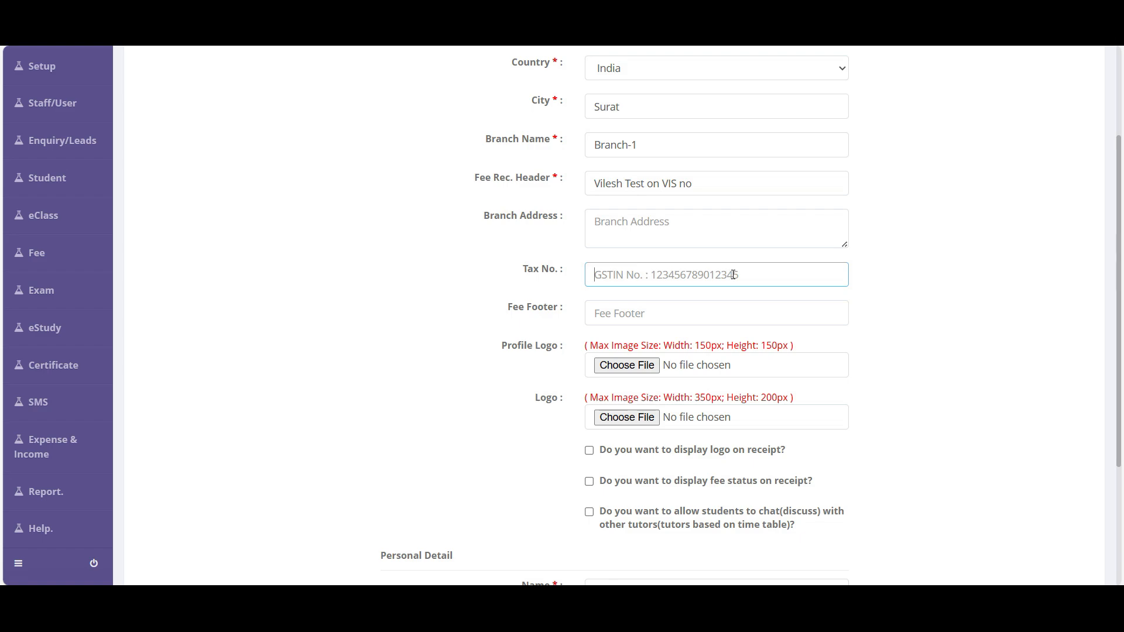
pyautogui.scroll(-2, 733, 275)
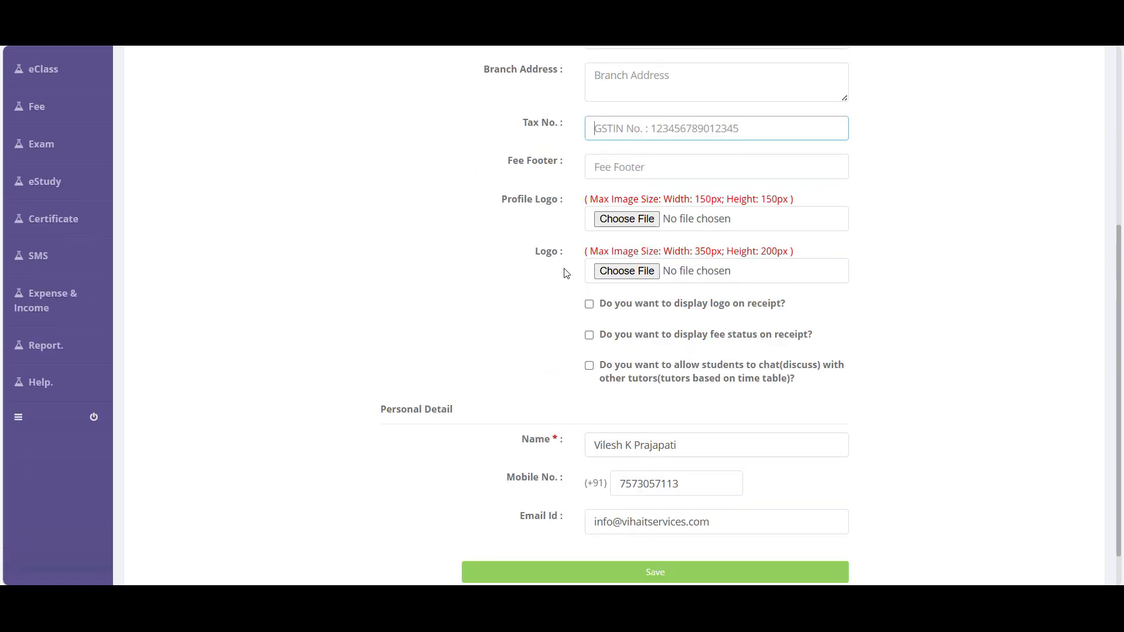
pyautogui.scroll(-1, 633, 298)
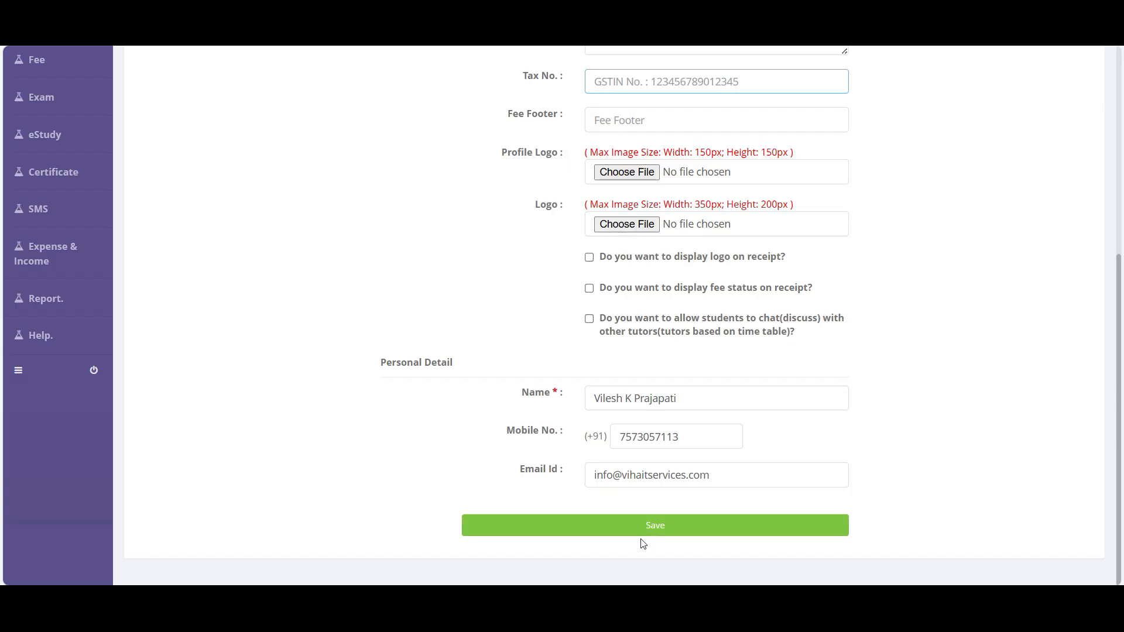
pyautogui.click(669, 527)
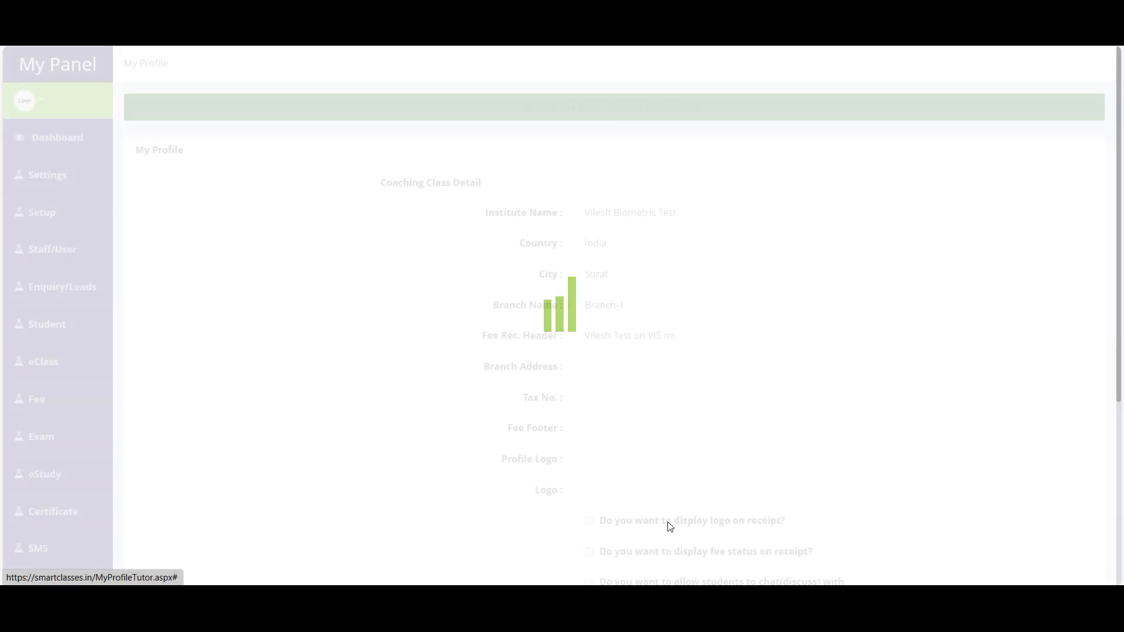
# - Check the saved profile, then open Auto SMS Settings from the Settings menu
pyautogui.scroll(5, 669, 527)
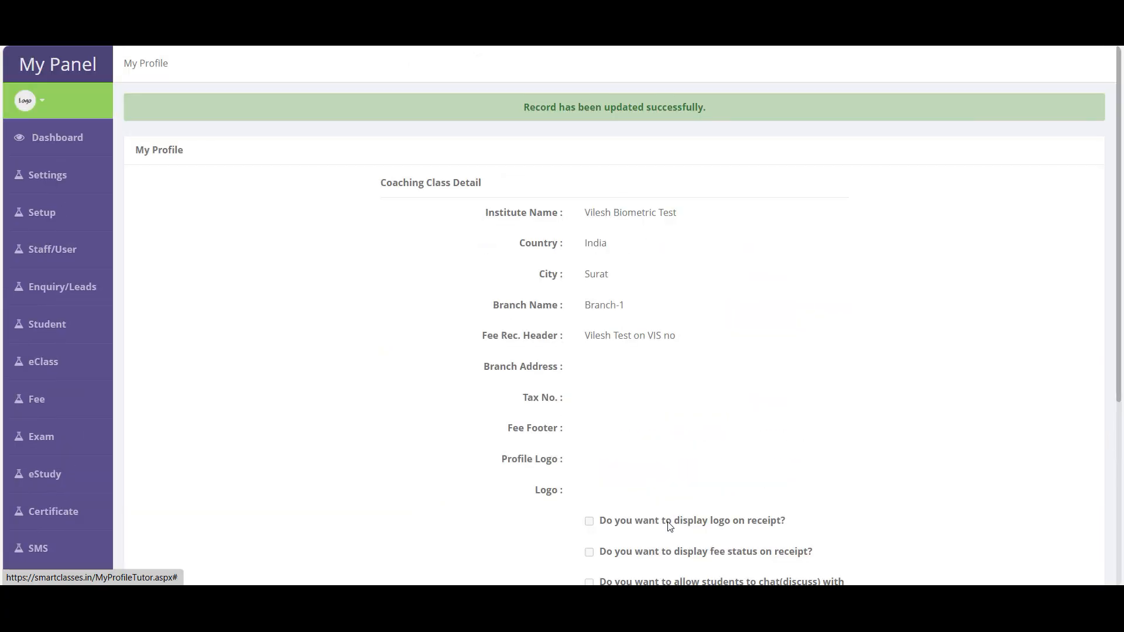
pyautogui.scroll(-5, 701, 398)
pyautogui.scroll(5, 234, 299)
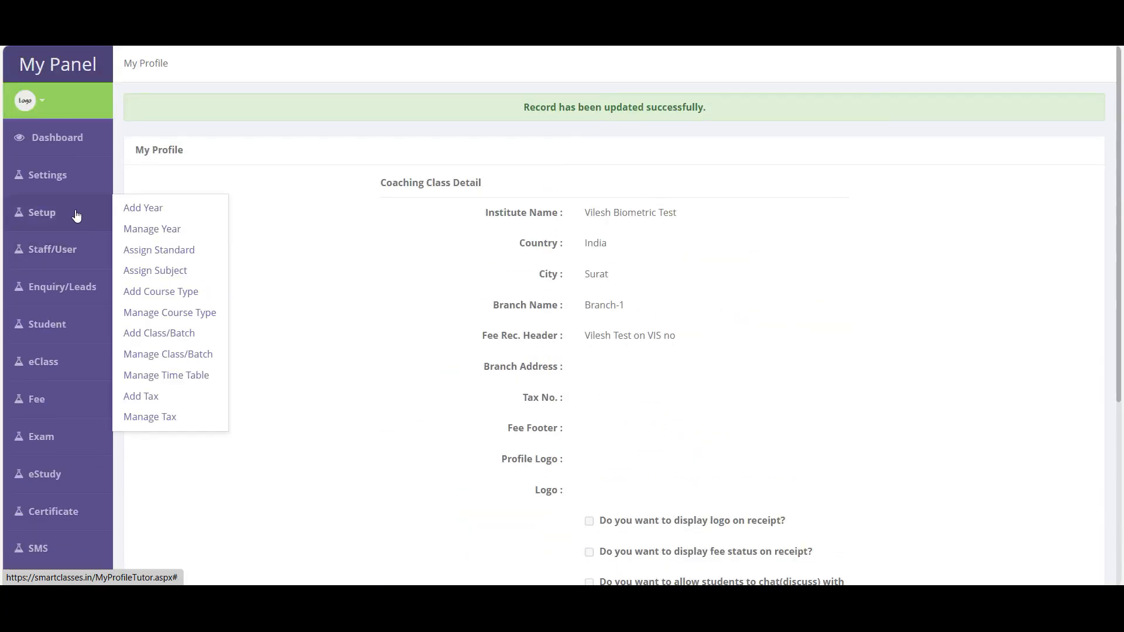
pyautogui.moveTo(58, 181)
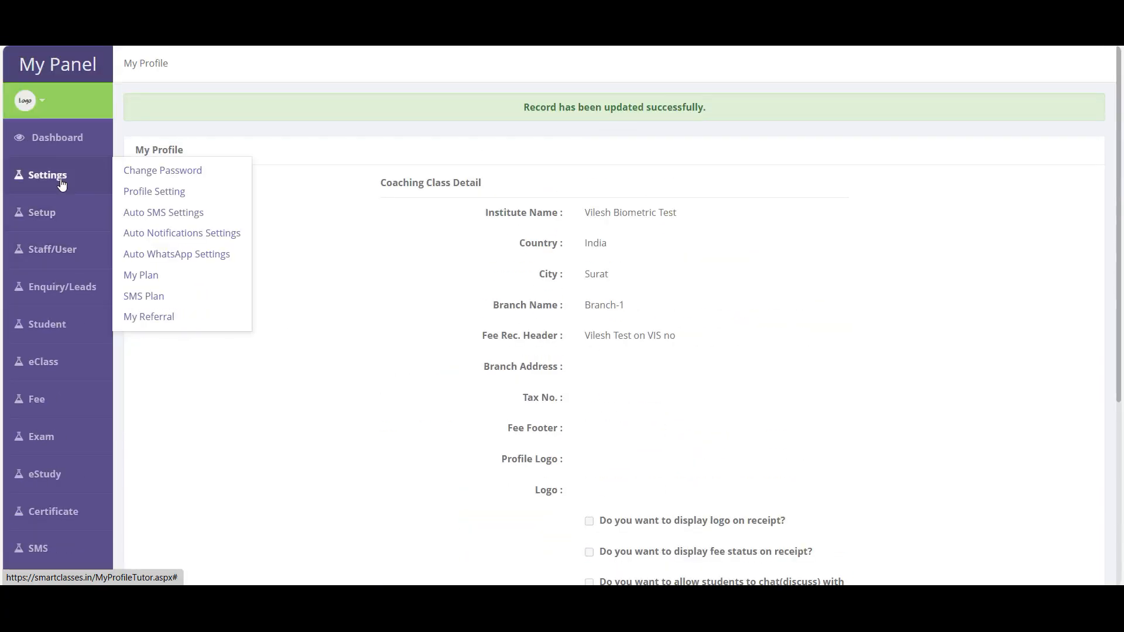
pyautogui.click(176, 213)
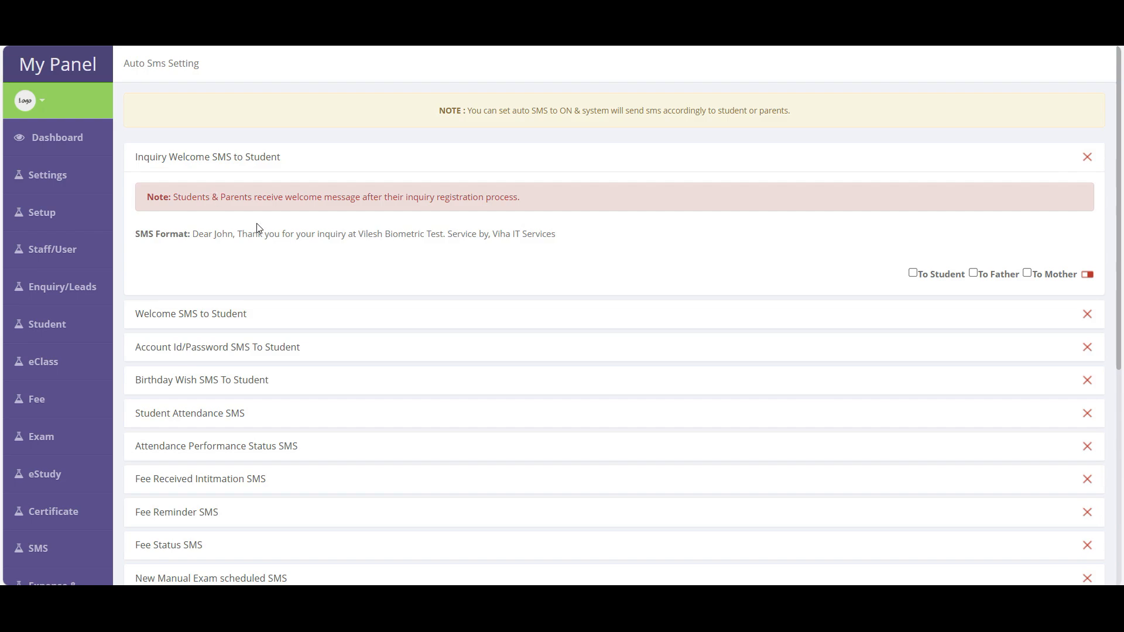
# - Highlight the Inquiry Welcome SMS to Student title, note and message format text
pyautogui.moveTo(126, 164); pyautogui.dragTo(295, 165)
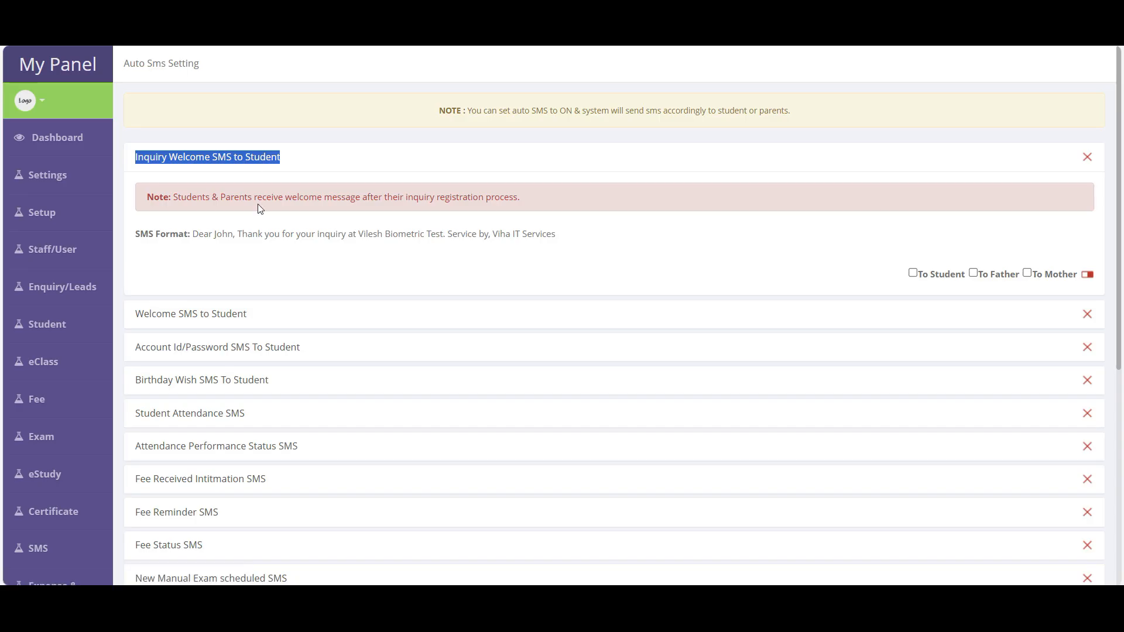
pyautogui.moveTo(193, 234); pyautogui.dragTo(597, 240)
pyautogui.moveTo(176, 199); pyautogui.dragTo(549, 206)
pyautogui.scroll(-3, 300, 276)
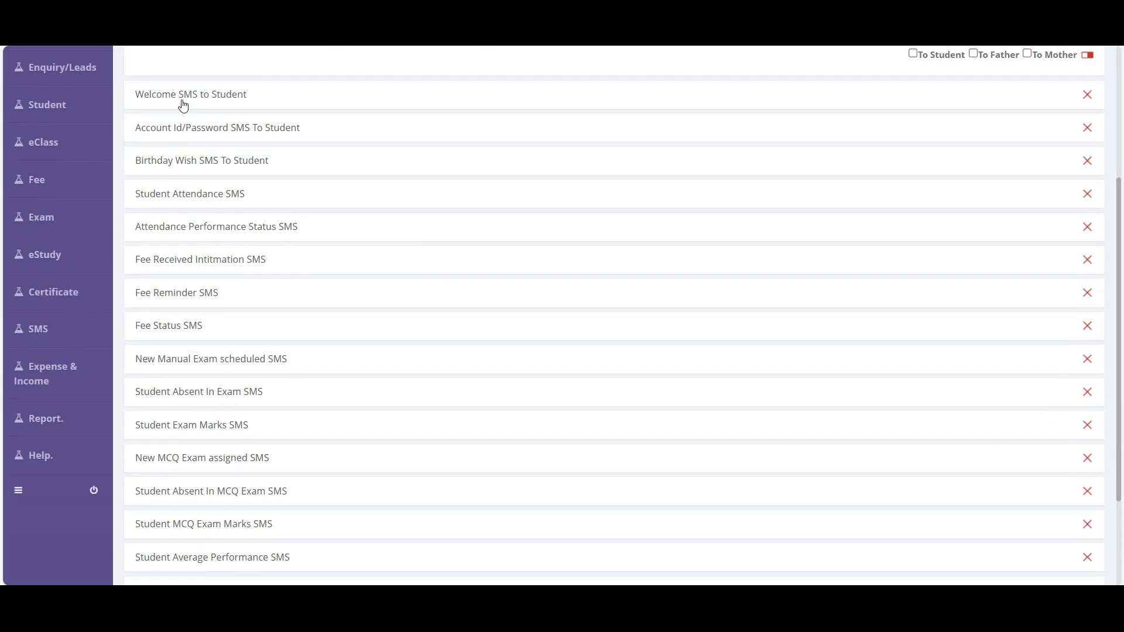
pyautogui.scroll(4, 258, 236)
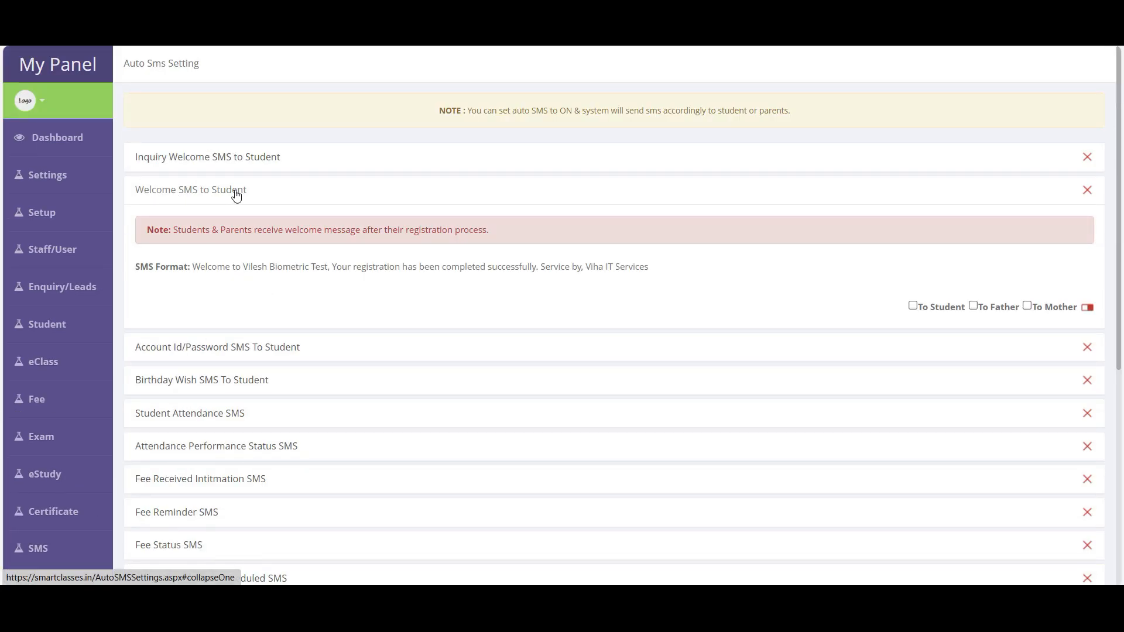
pyautogui.moveTo(177, 230); pyautogui.dragTo(503, 230)
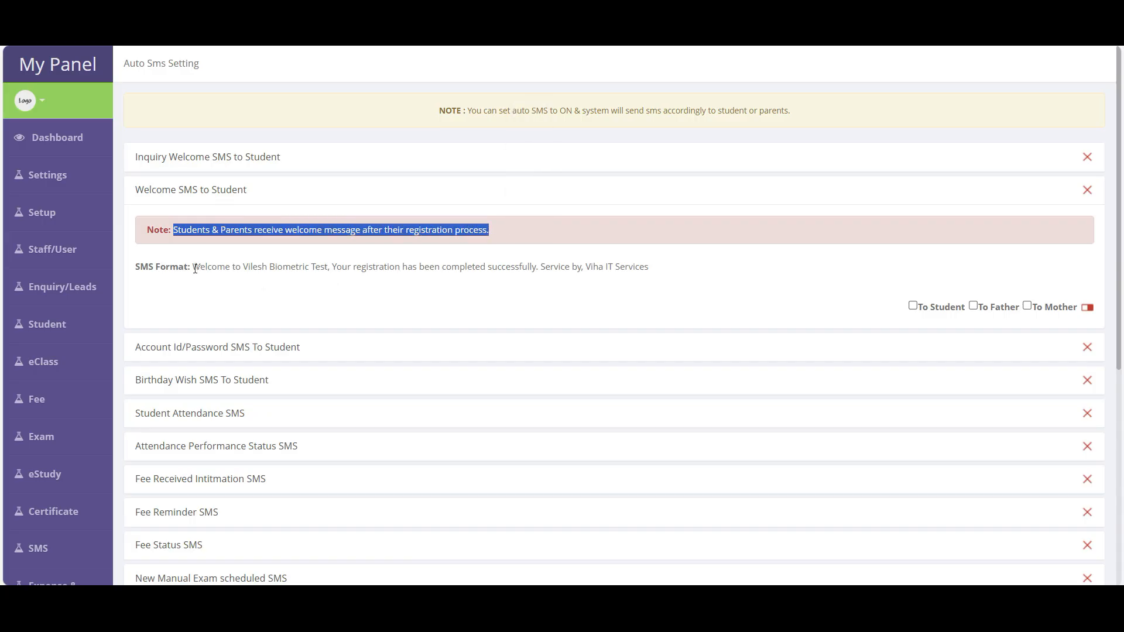
pyautogui.moveTo(193, 267); pyautogui.dragTo(477, 279)
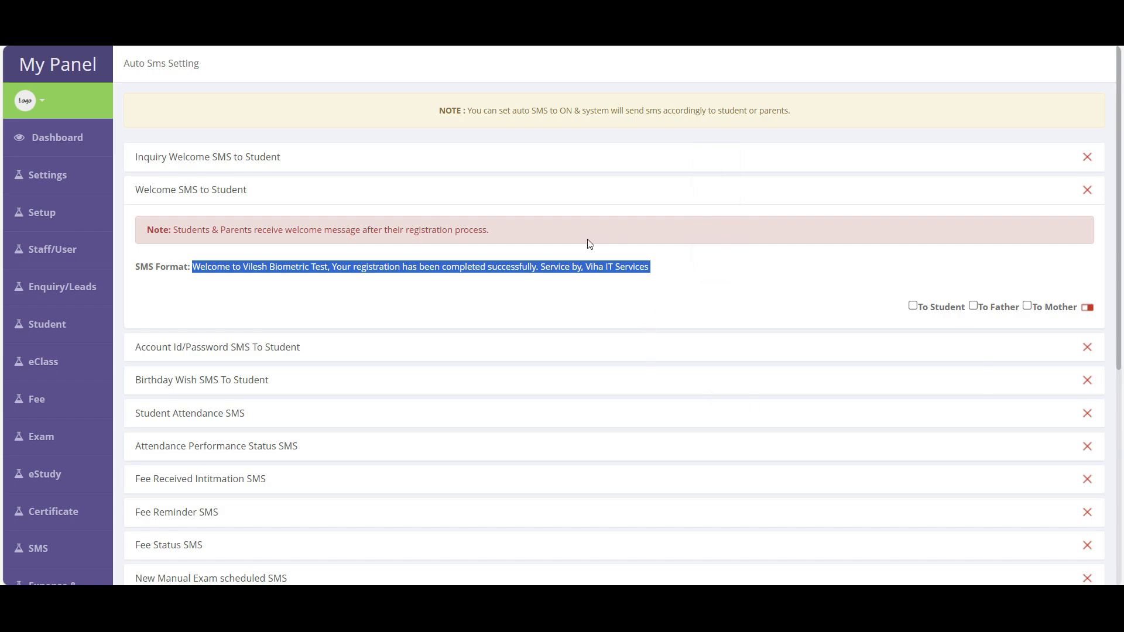
# - Send the inquiry welcome SMS to student and father, and switch it on
pyautogui.click(943, 308)
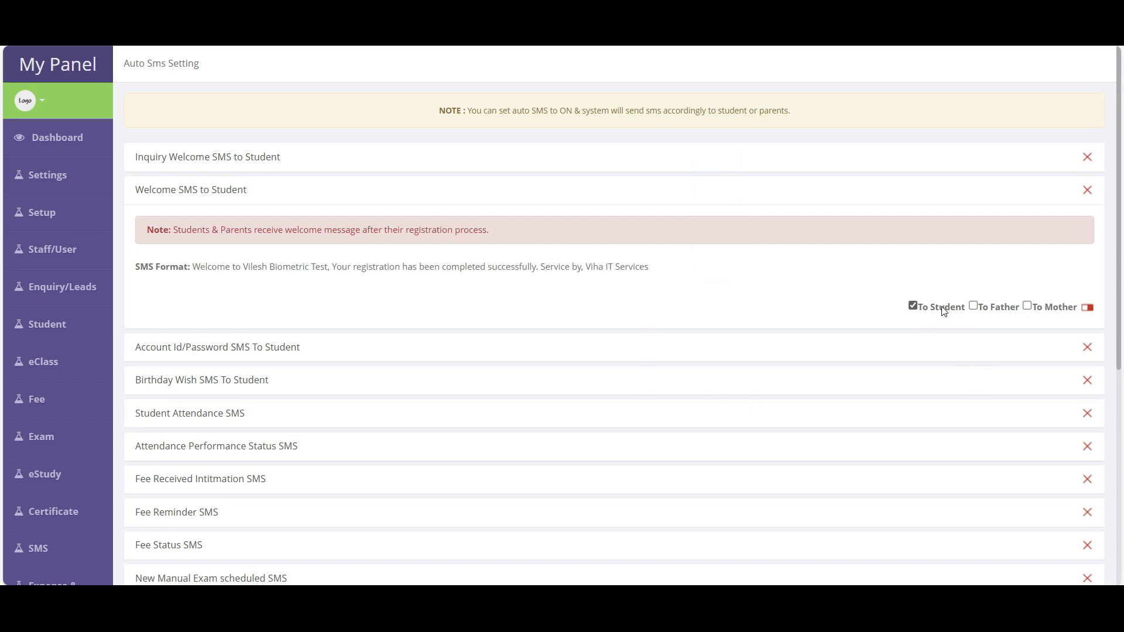
pyautogui.click(999, 309)
pyautogui.click(1088, 308)
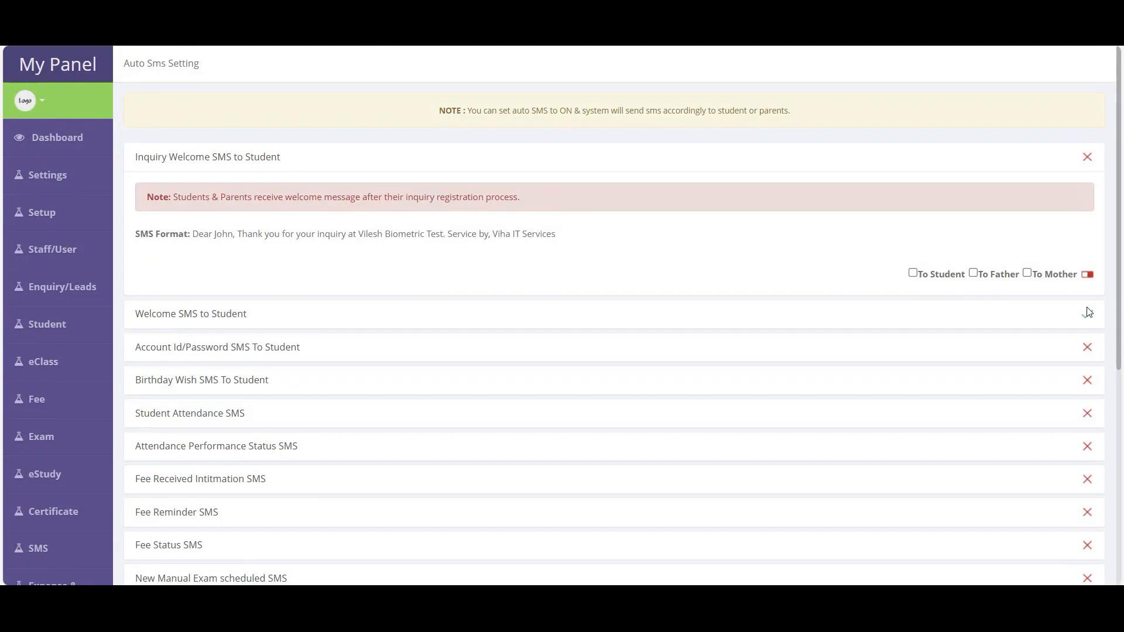
# - Show Welcome, Account Id/Password, Birthday Wish and Student Attendance SMS details in turn
pyautogui.click(195, 319)
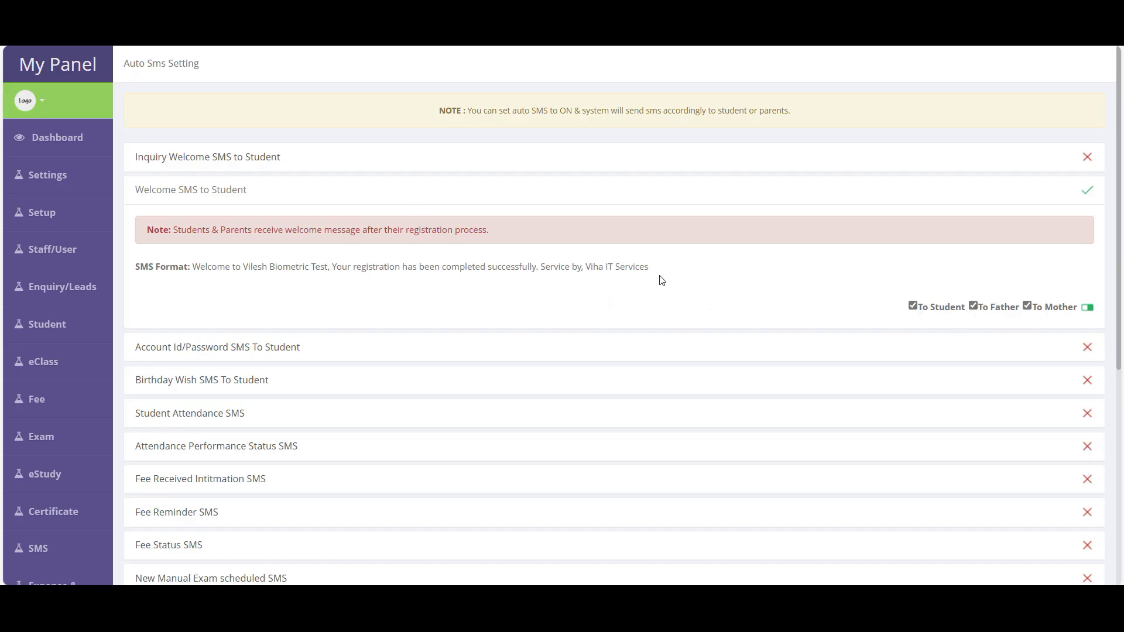
pyautogui.scroll(-4, 644, 281)
pyautogui.click(223, 137)
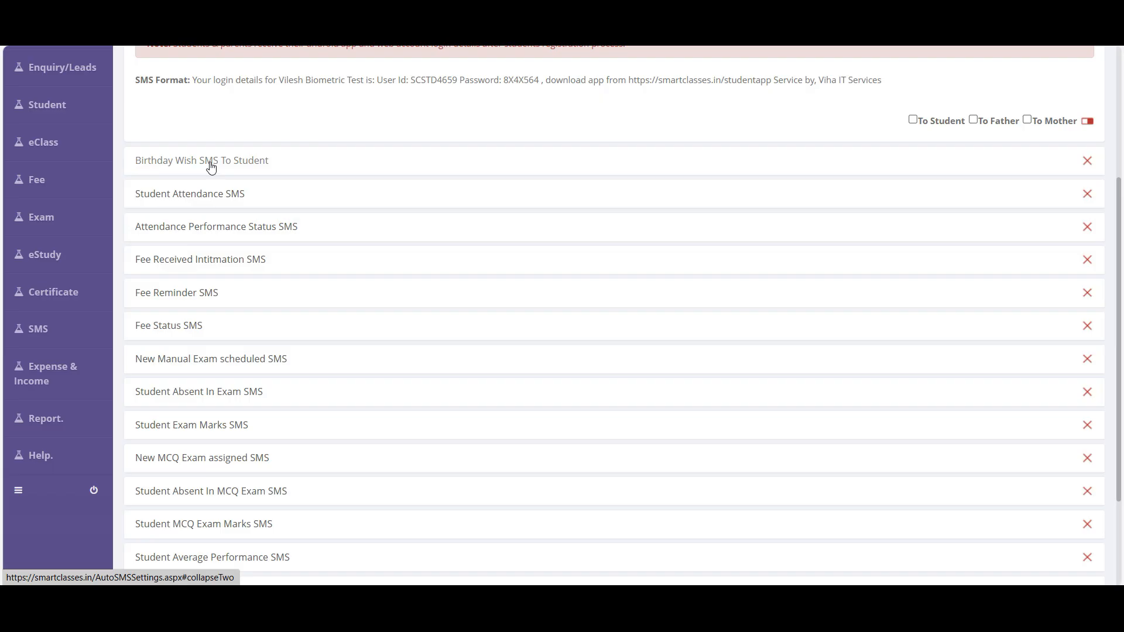
pyautogui.click(212, 164)
pyautogui.click(198, 202)
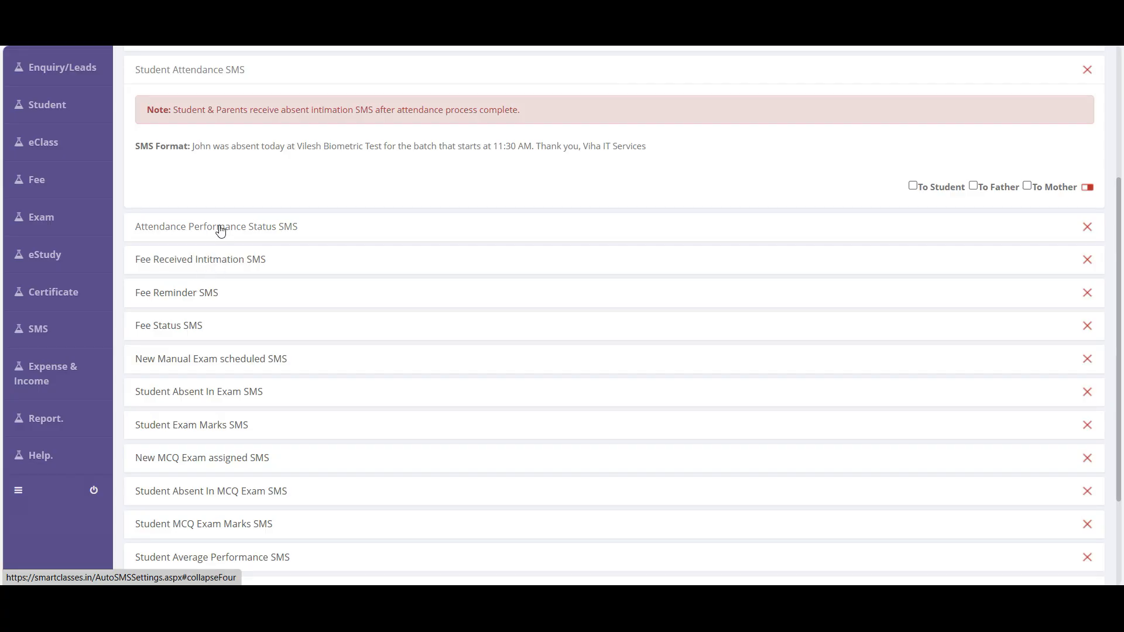
pyautogui.scroll(-3, 198, 356)
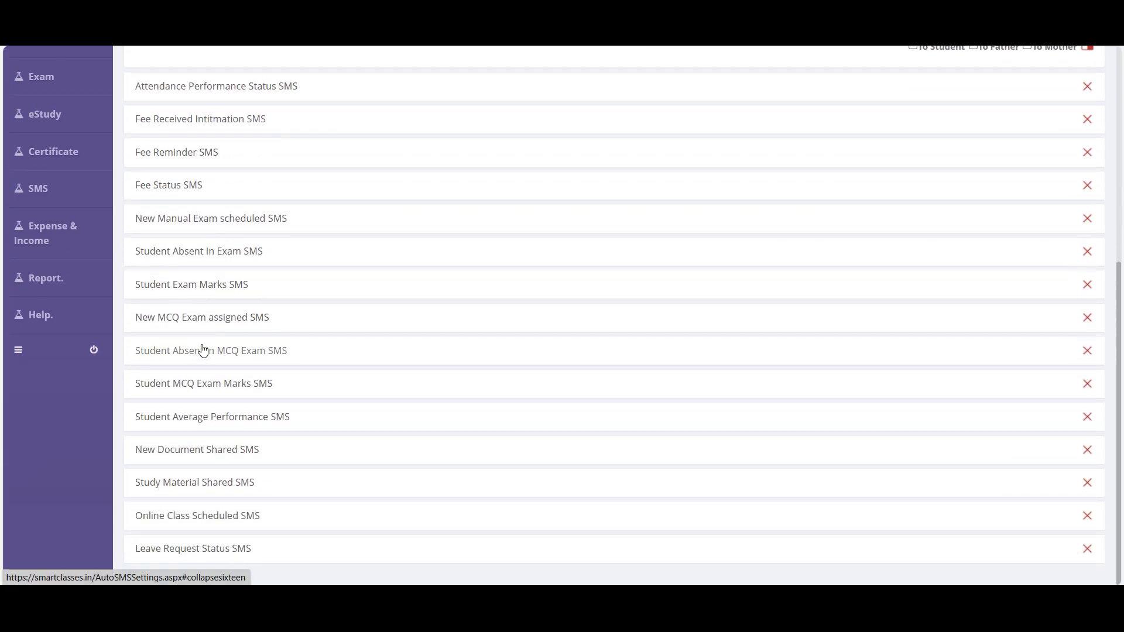
pyautogui.scroll(8, 652, 336)
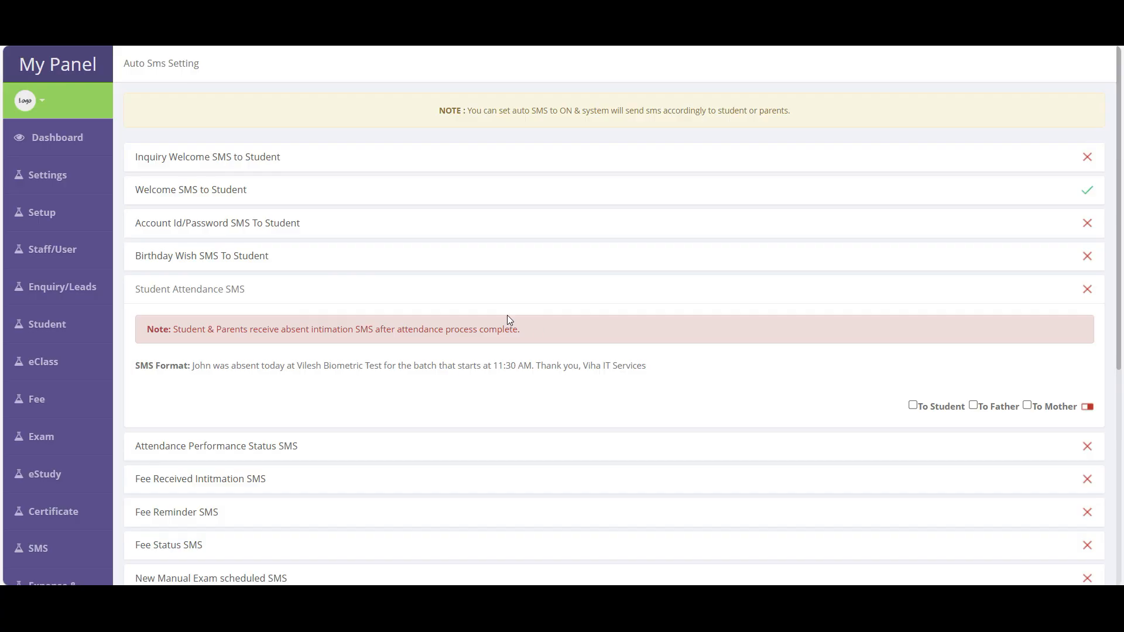
pyautogui.moveTo(55, 194)
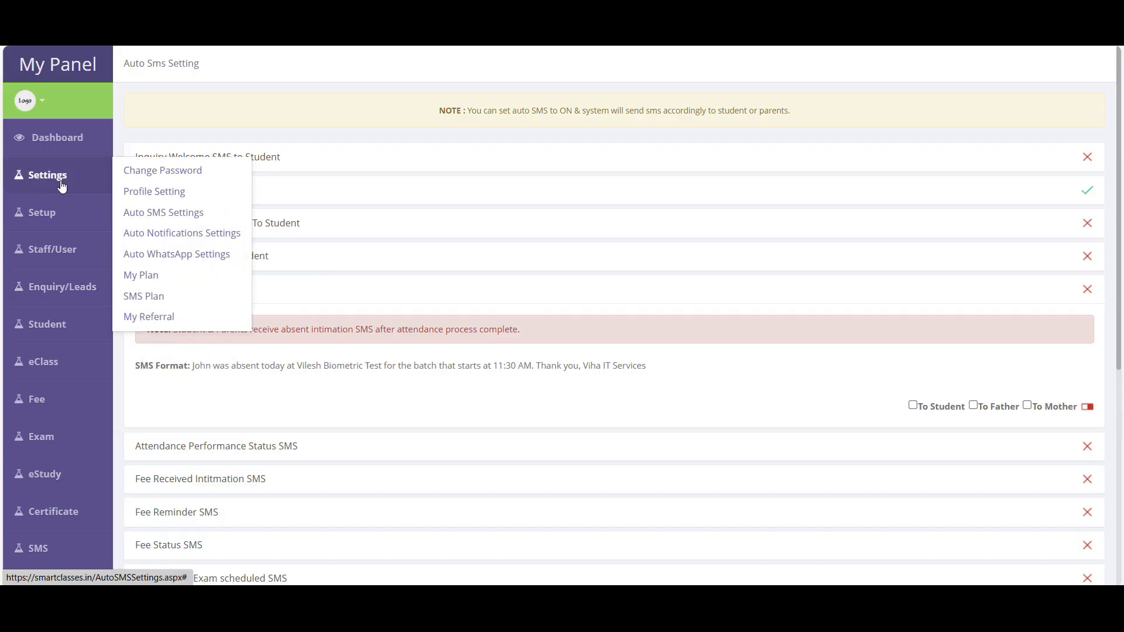
# - Open Auto Notifications Settings, then the My Plan page showing the Basic Plan
pyautogui.click(185, 236)
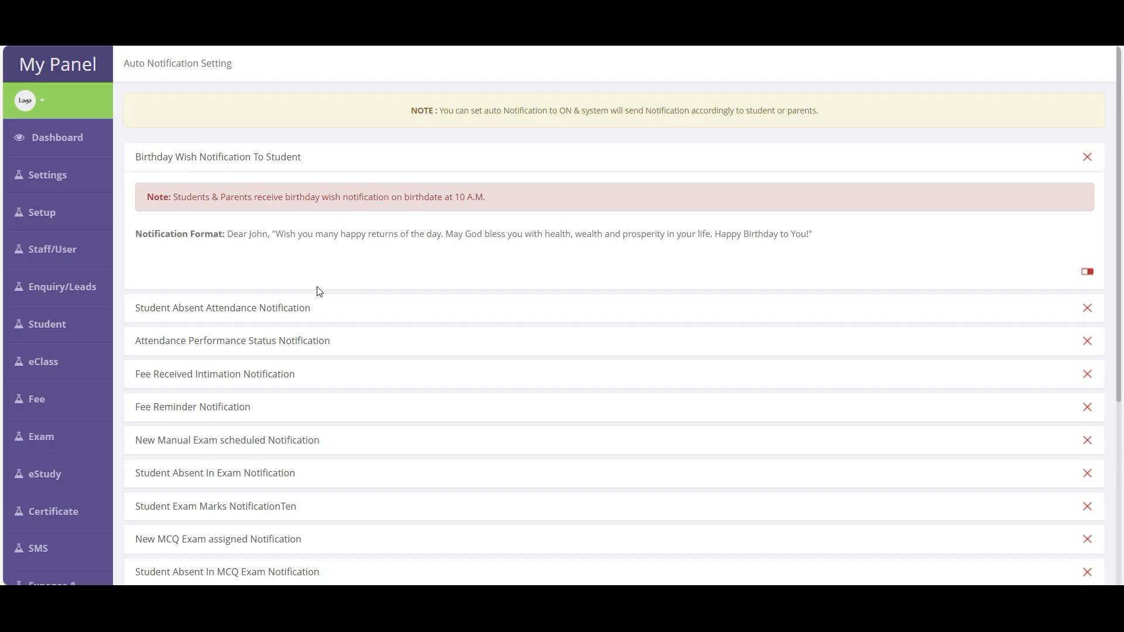
pyautogui.moveTo(65, 210)
pyautogui.moveTo(52, 175)
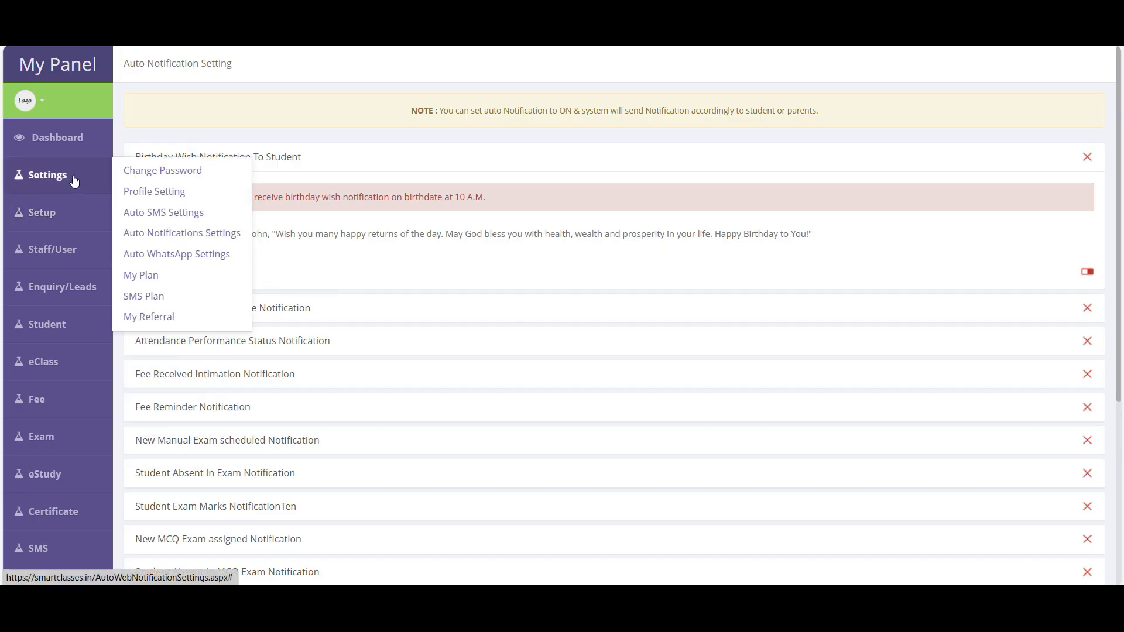
pyautogui.click(154, 284)
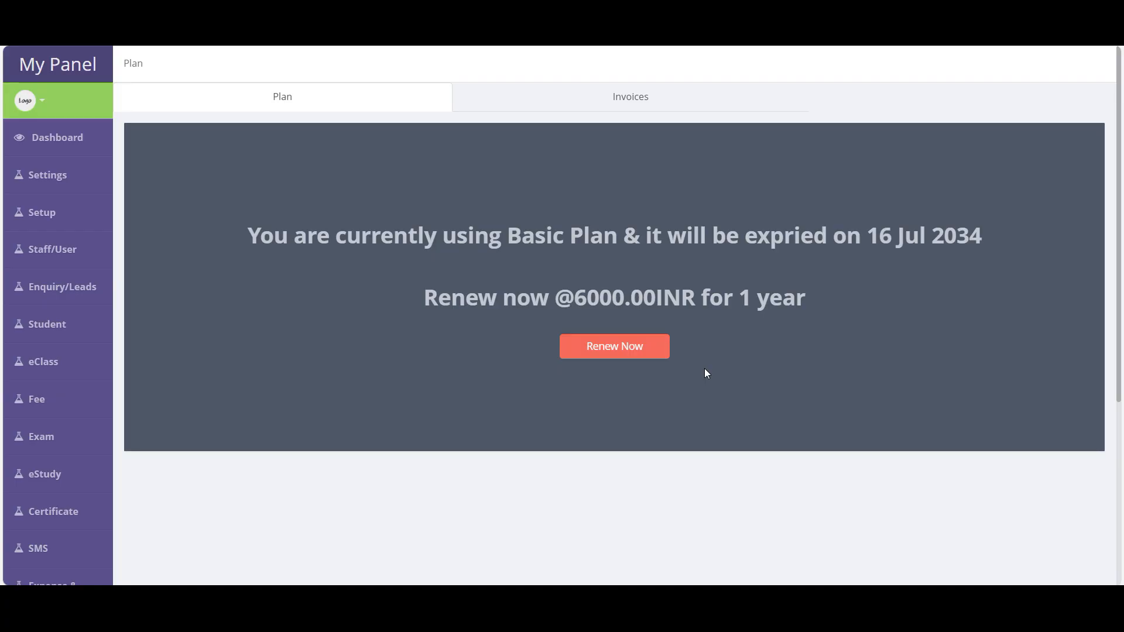
# - View the plan Invoices tab, return to the Plan tab, then open the SMS Plan page
pyautogui.click(620, 98)
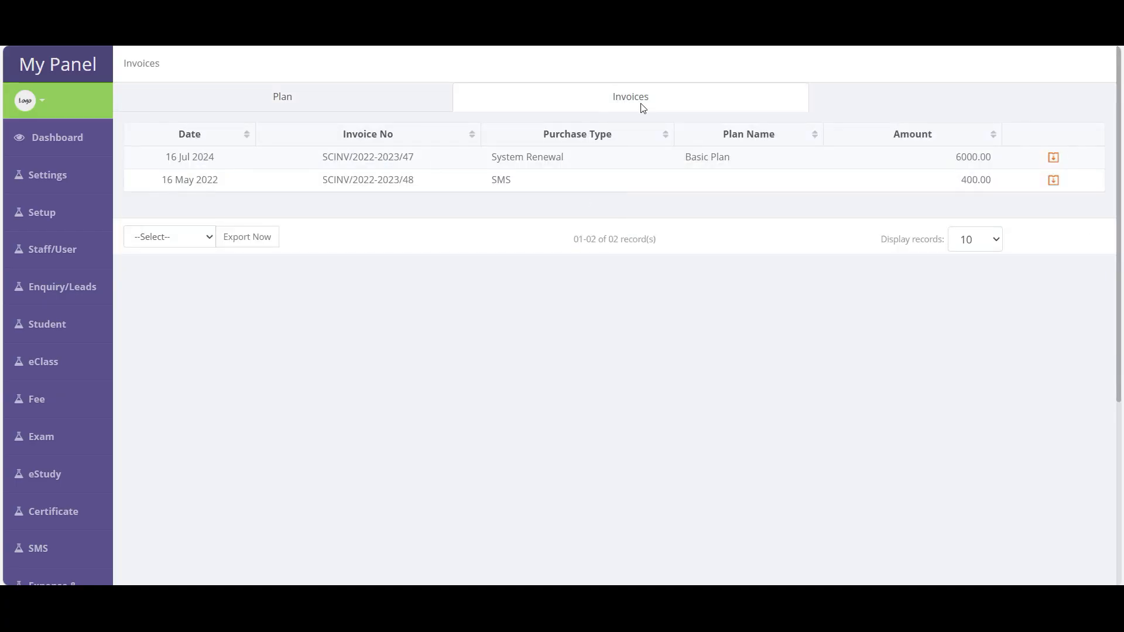
pyautogui.click(304, 104)
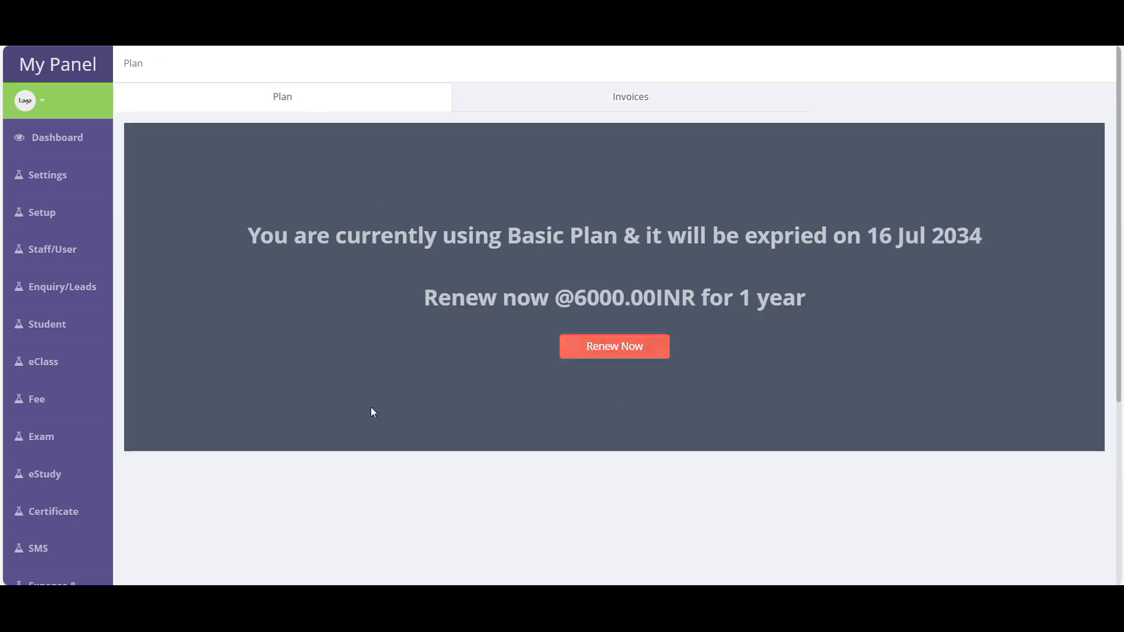
pyautogui.moveTo(50, 174)
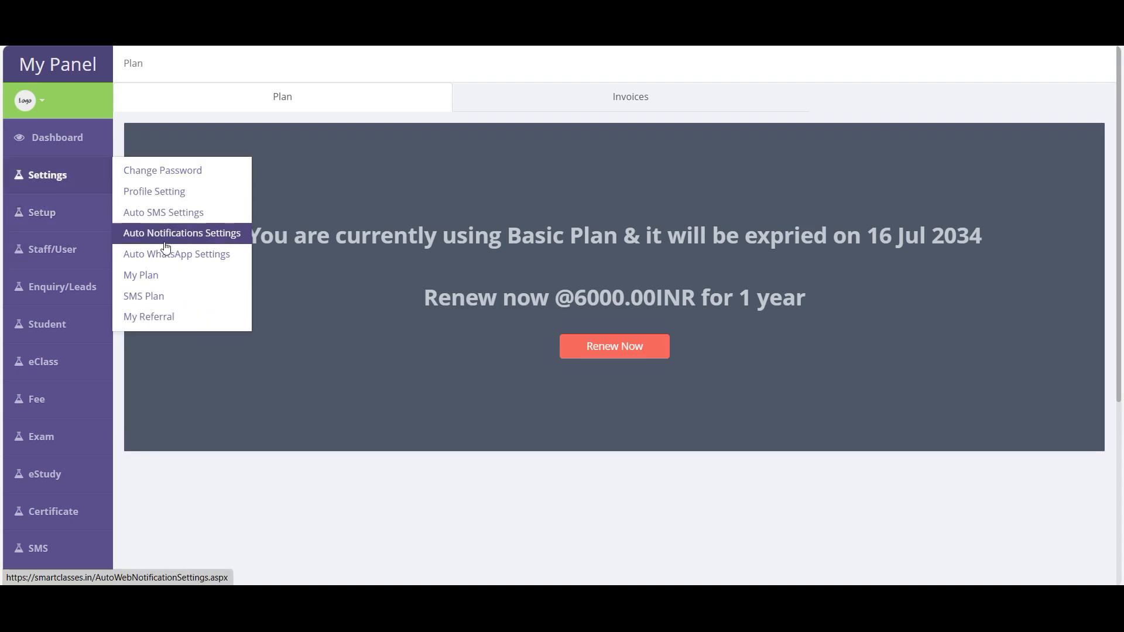
pyautogui.click(156, 301)
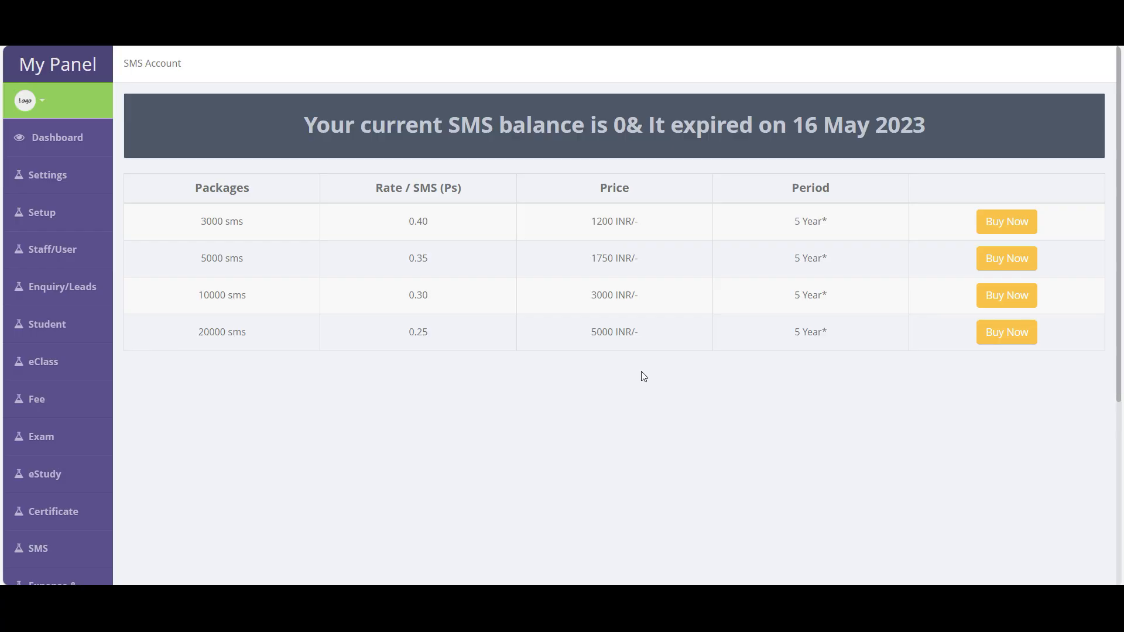
# - Highlight the zero SMS balance message and 3000 sms package row, then open Year Setup
pyautogui.moveTo(293, 121); pyautogui.dragTo(755, 125)
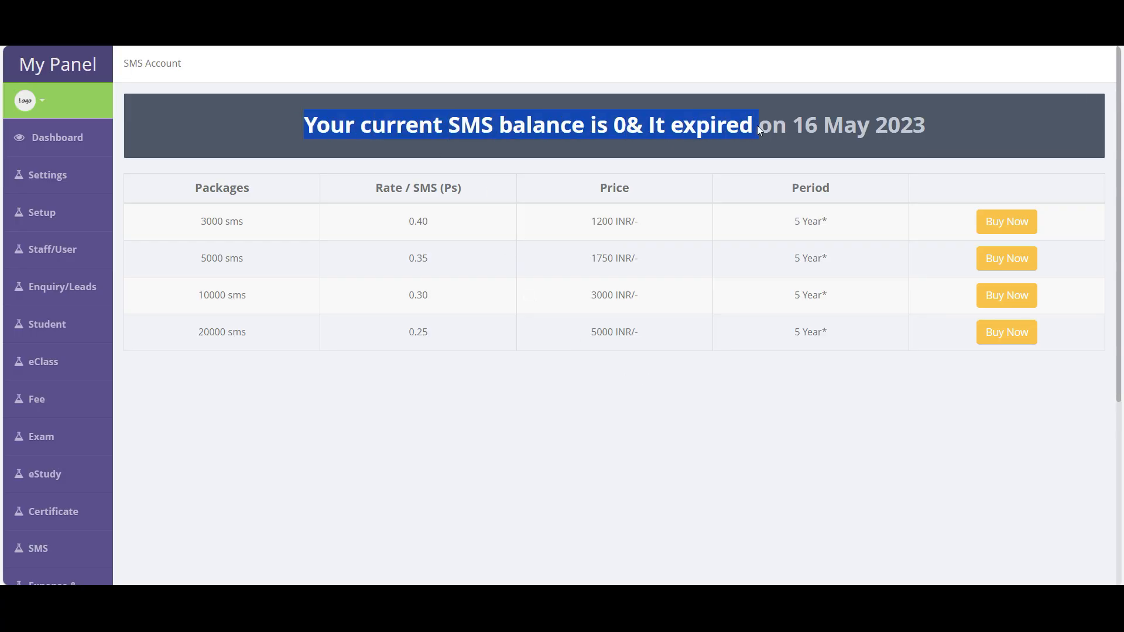
pyautogui.click(620, 119)
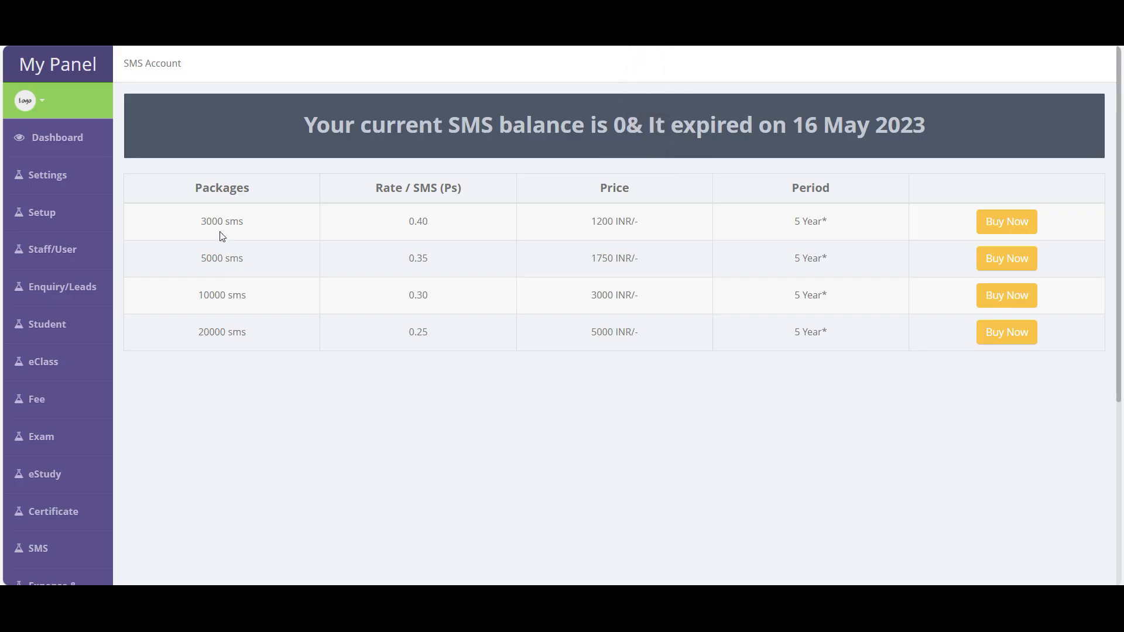
pyautogui.moveTo(201, 221); pyautogui.dragTo(849, 342)
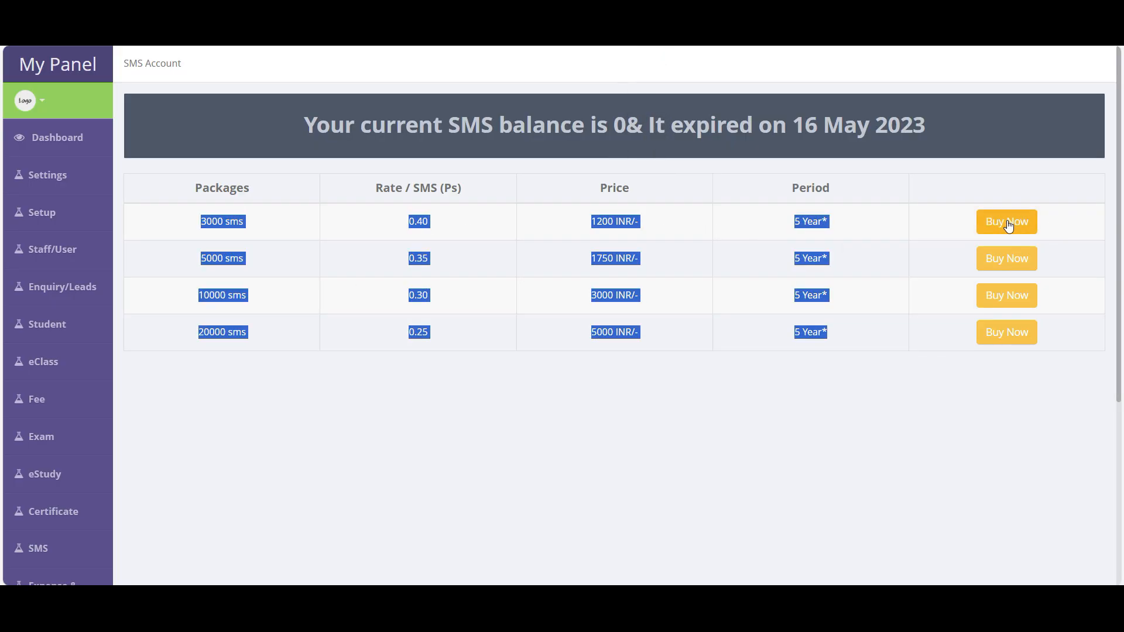
pyautogui.click(549, 335)
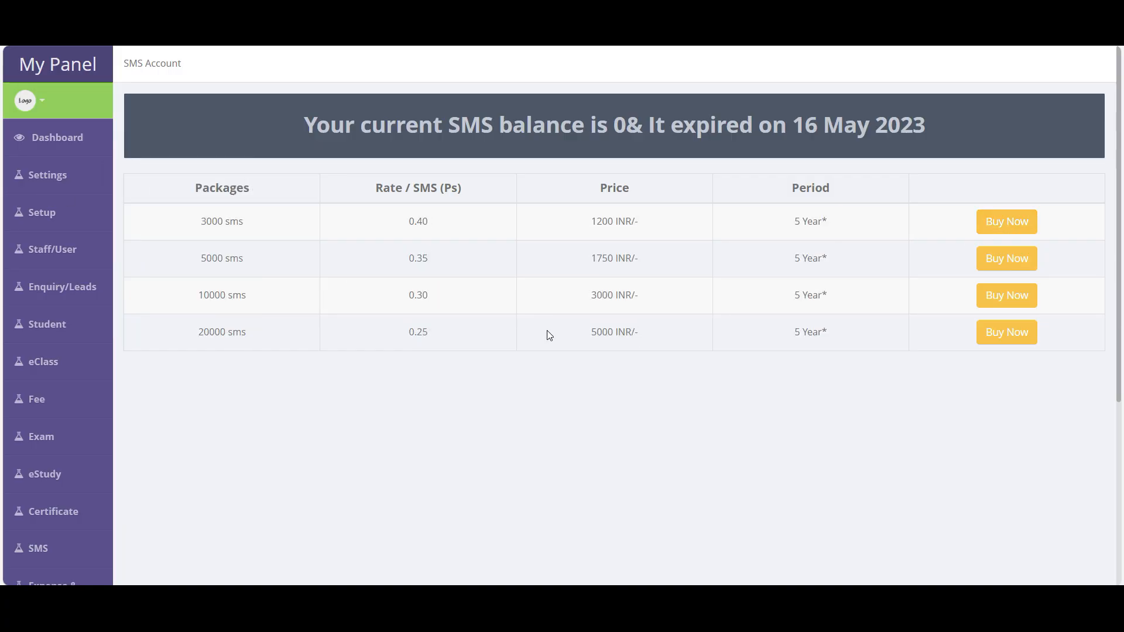
pyautogui.moveTo(47, 217)
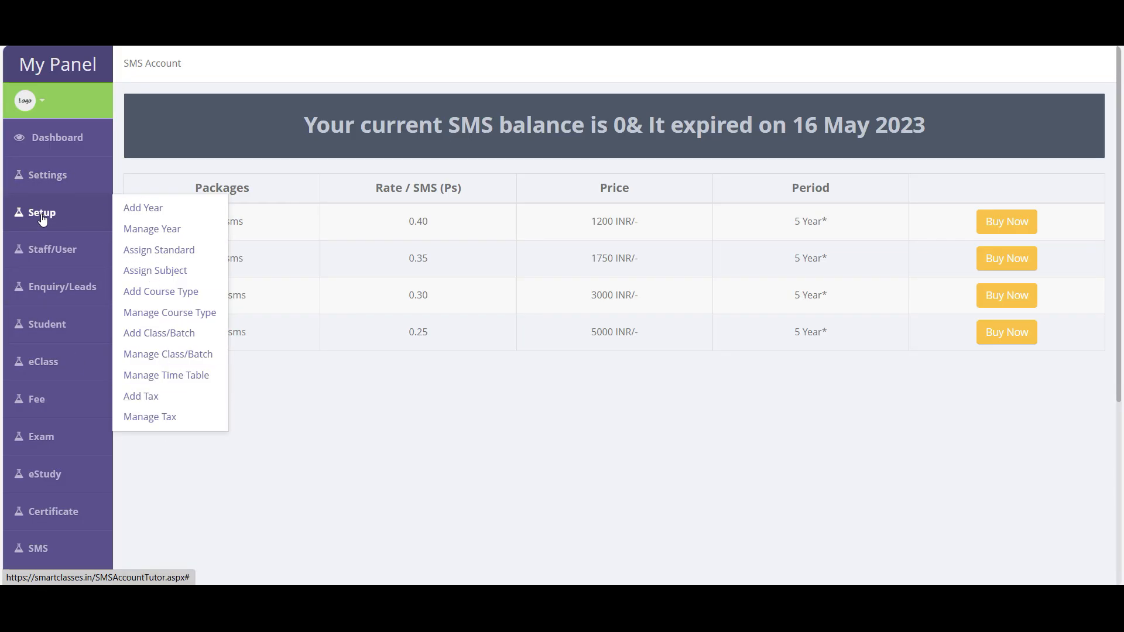
pyautogui.click(143, 208)
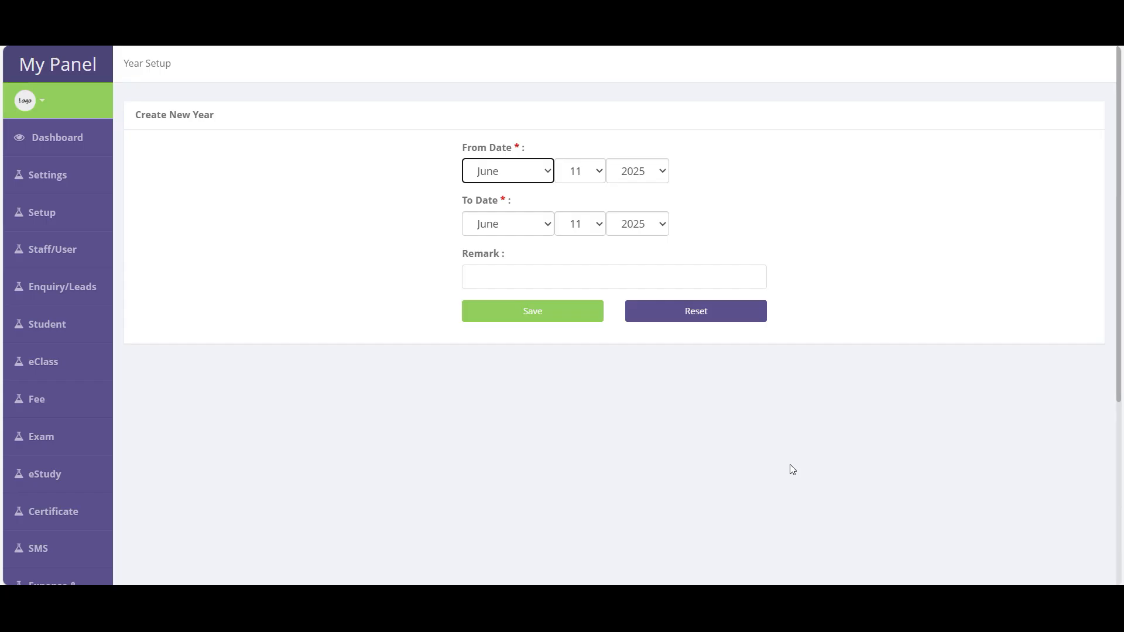
# - Open the Manage Year list showing academic years 2025-2026 and 2020-2021
pyautogui.click(58, 218)
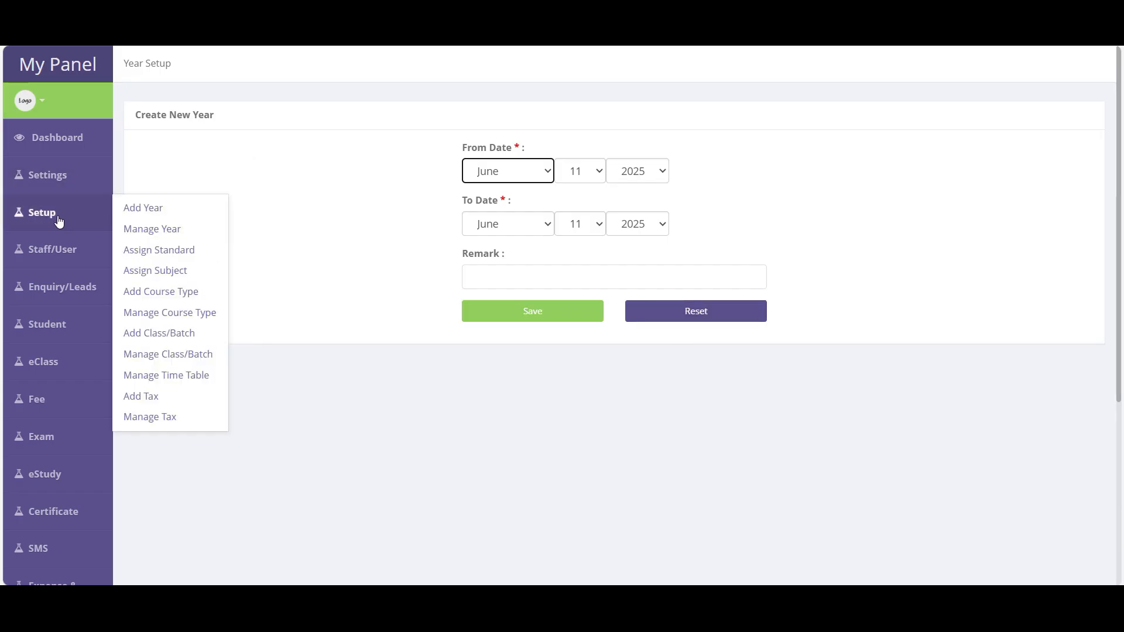
pyautogui.click(164, 235)
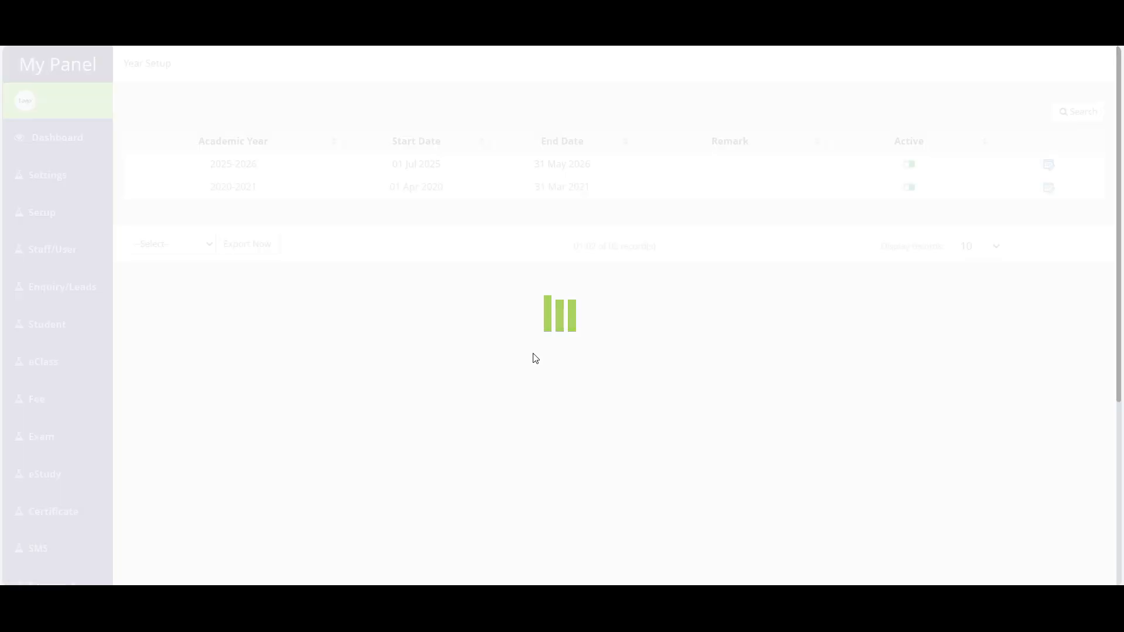
# - Highlight and then deselect the 2025-2026 academic year in the Year Setup list
pyautogui.moveTo(206, 169); pyautogui.dragTo(266, 169)
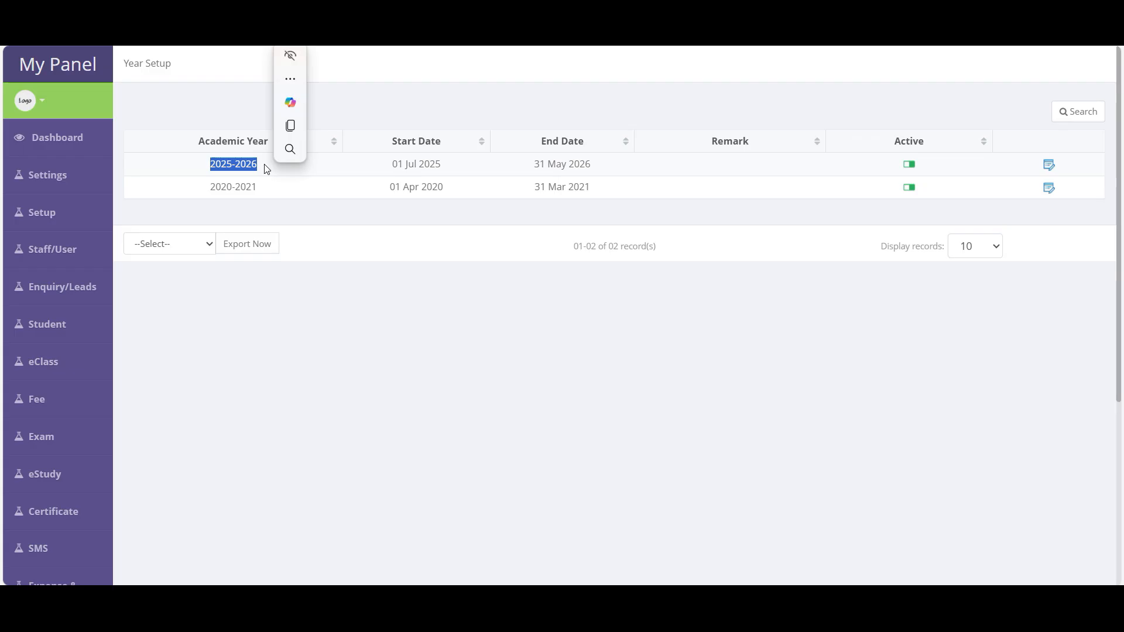
pyautogui.click(310, 240)
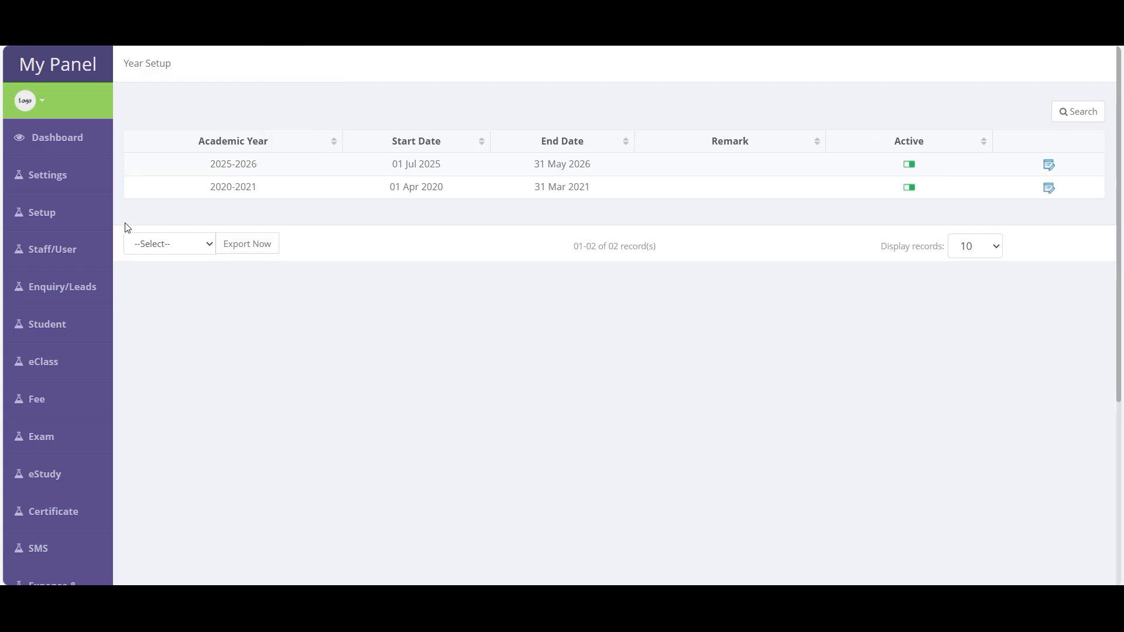
pyautogui.moveTo(50, 215)
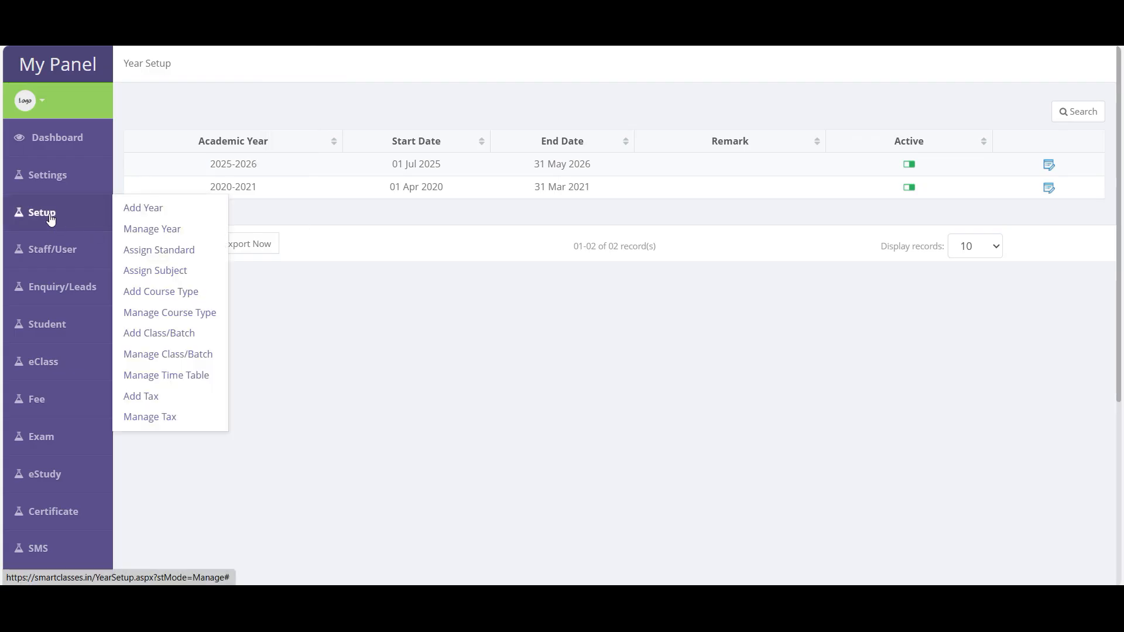
# - Open Assign Standard and search the standards list for 'stand'
pyautogui.click(175, 257)
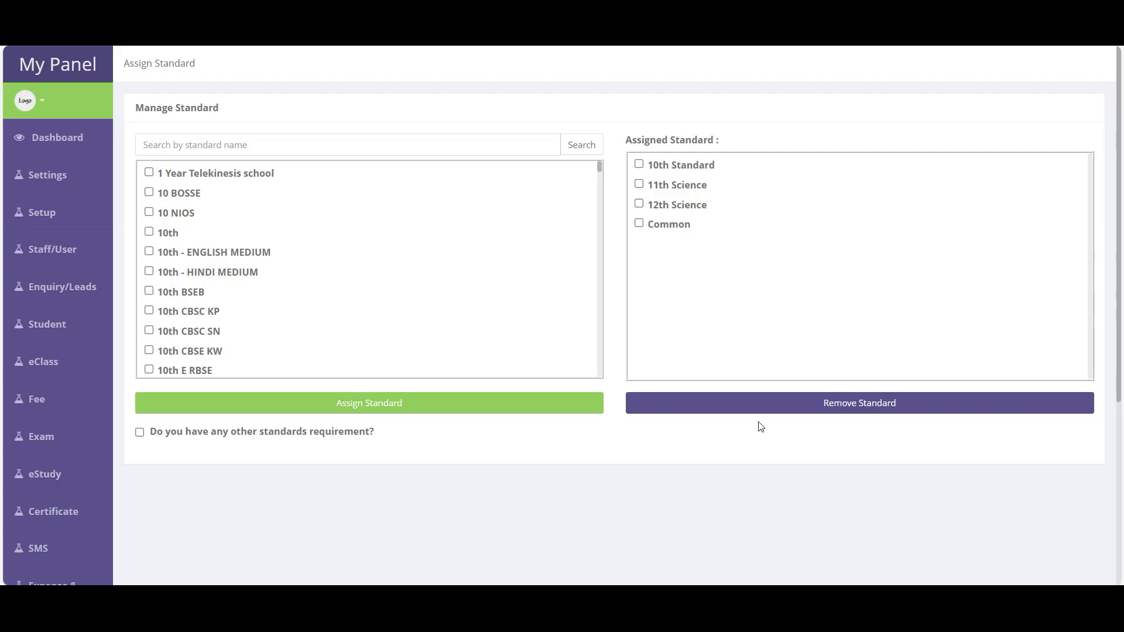
pyautogui.scroll(-20, 193, 235)
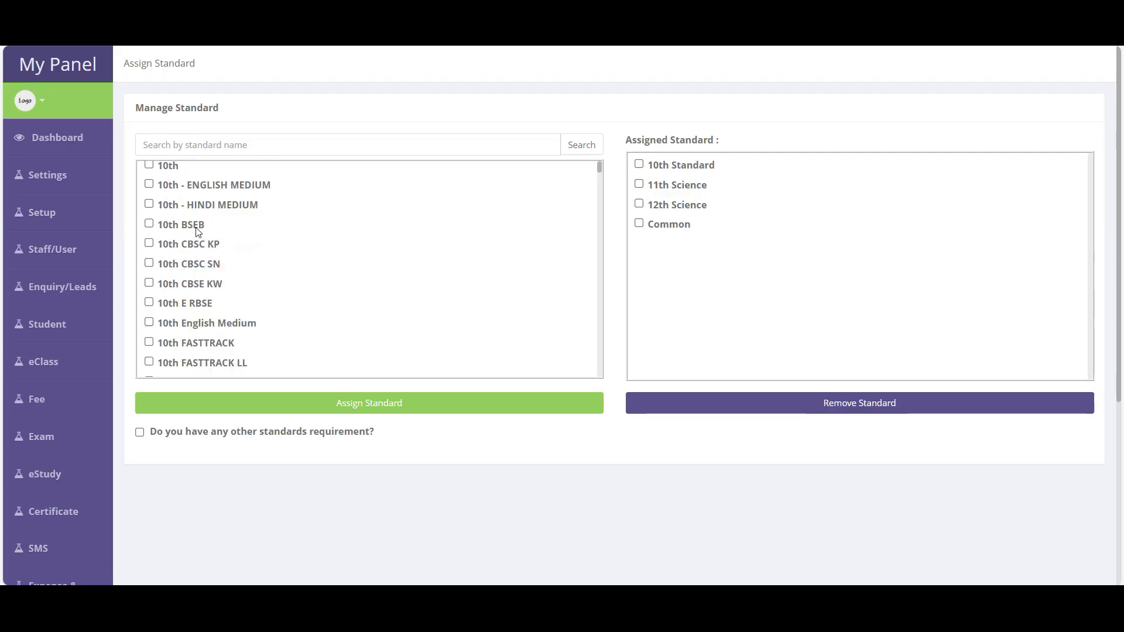
pyautogui.scroll(-5, 206, 339)
pyautogui.scroll(10, 208, 334)
pyautogui.click(170, 143)
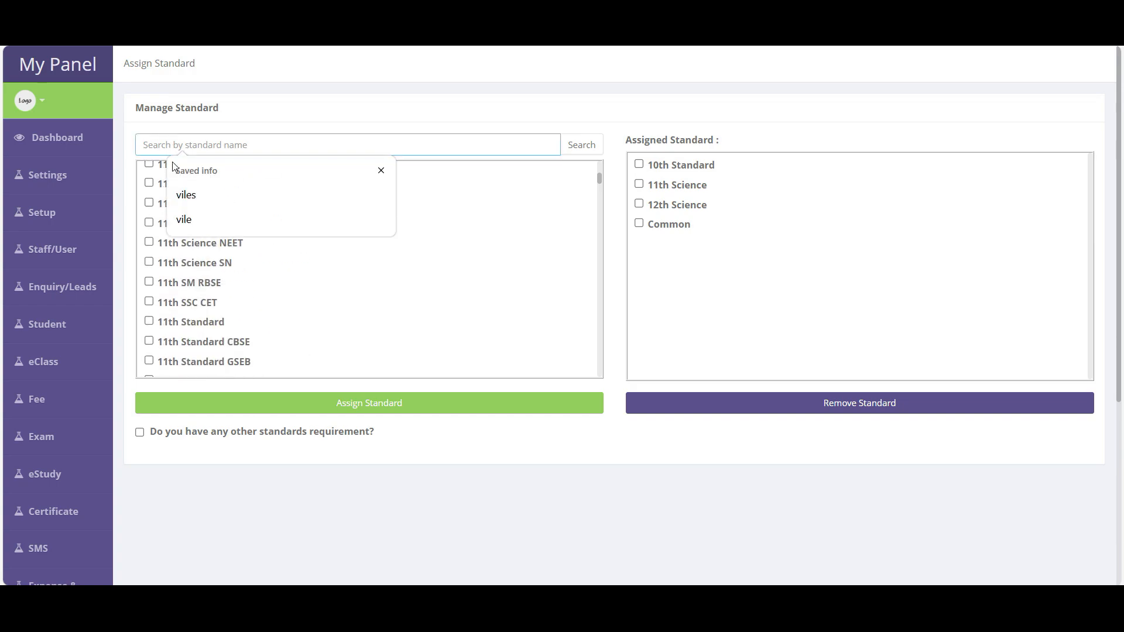
pyautogui.write('stand')
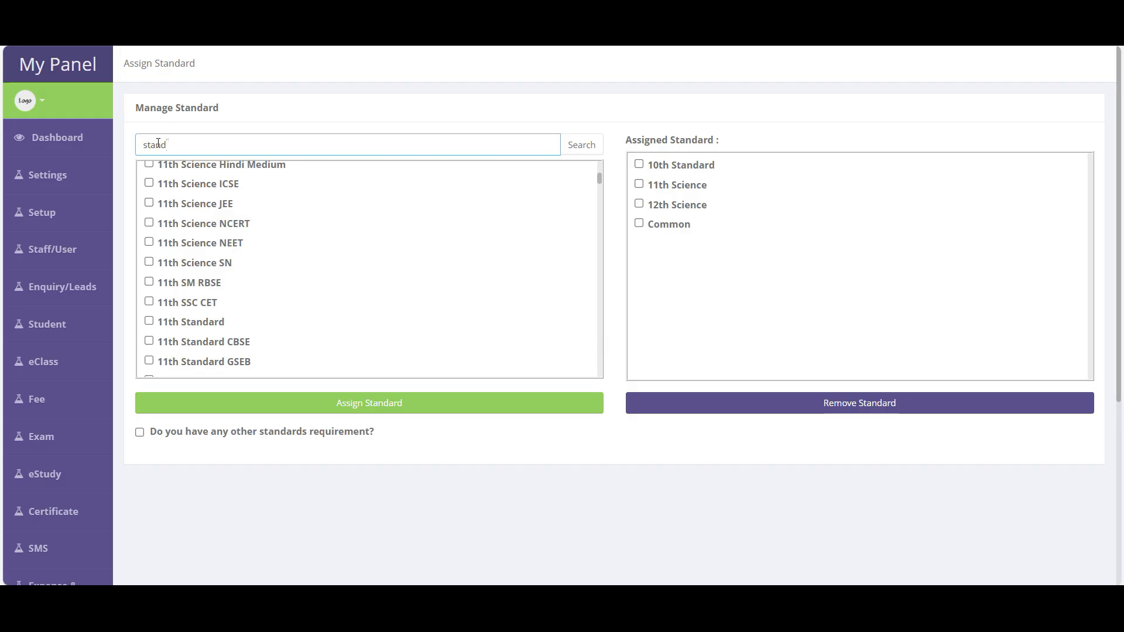
pyautogui.press('Return')
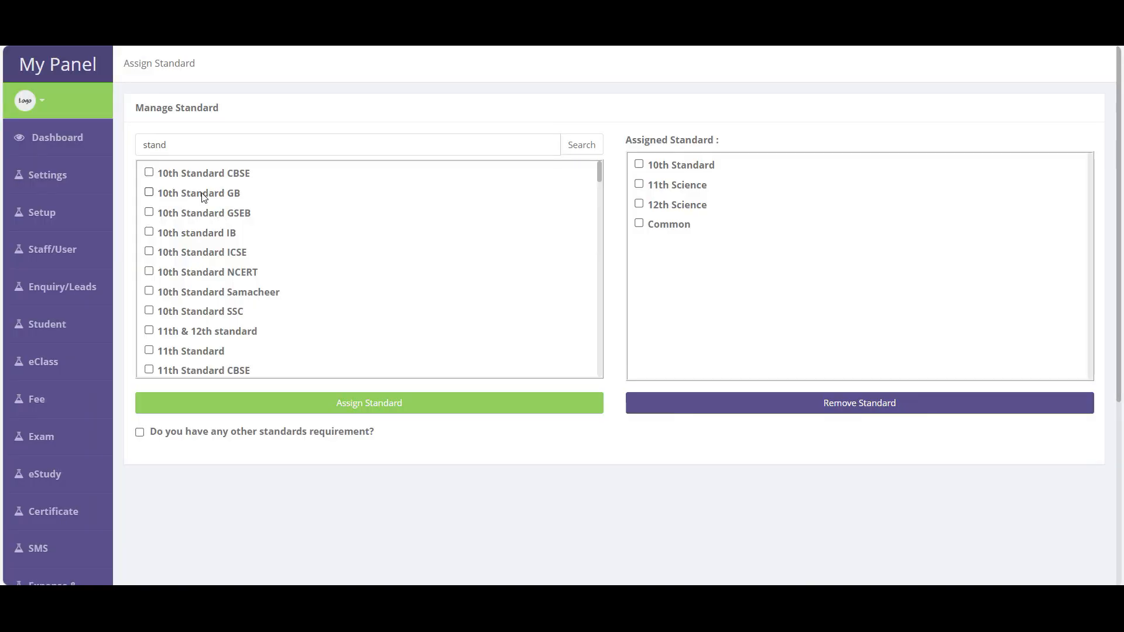
pyautogui.scroll(-5, 205, 265)
pyautogui.scroll(-3, 204, 265)
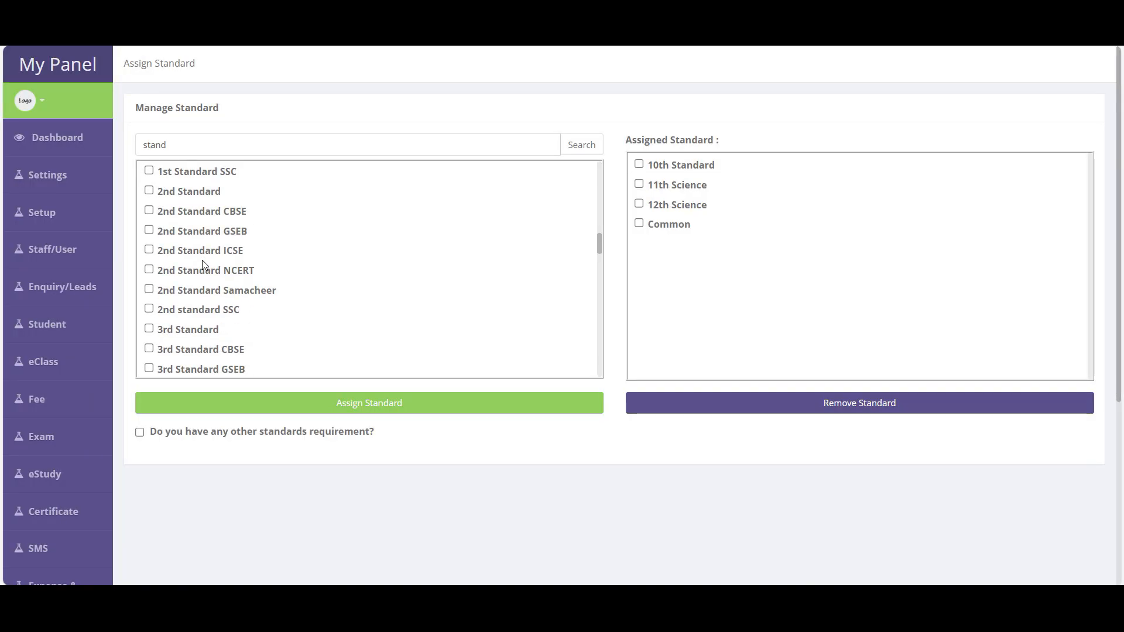
pyautogui.scroll(-3, 204, 265)
pyautogui.scroll(-2, 202, 260)
pyautogui.scroll(12, 202, 258)
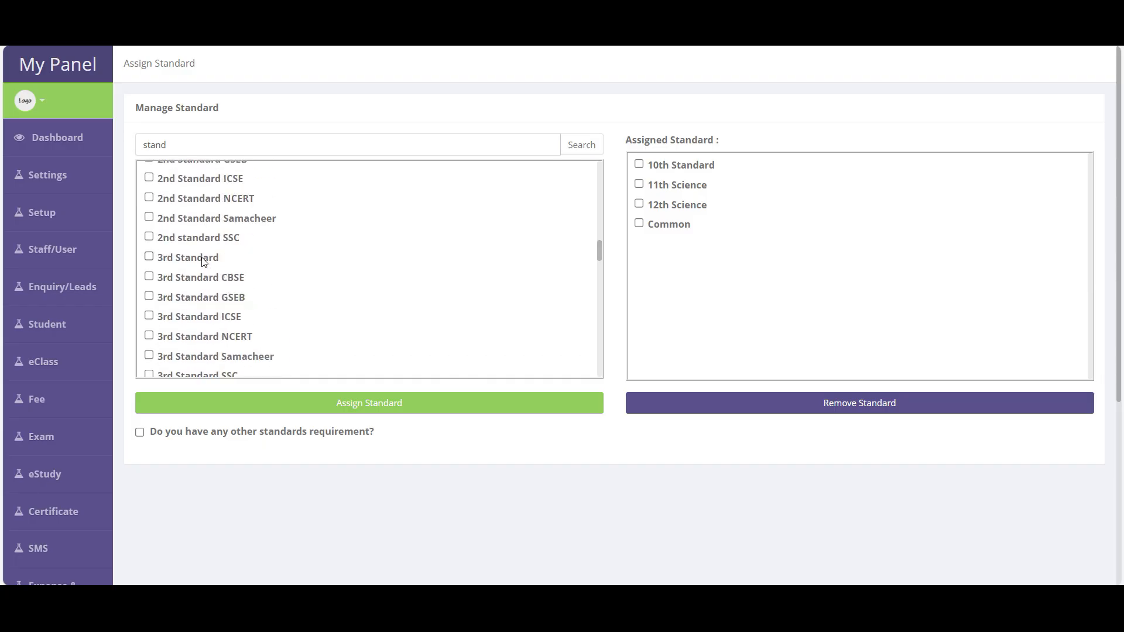
pyautogui.scroll(-15, 188, 194)
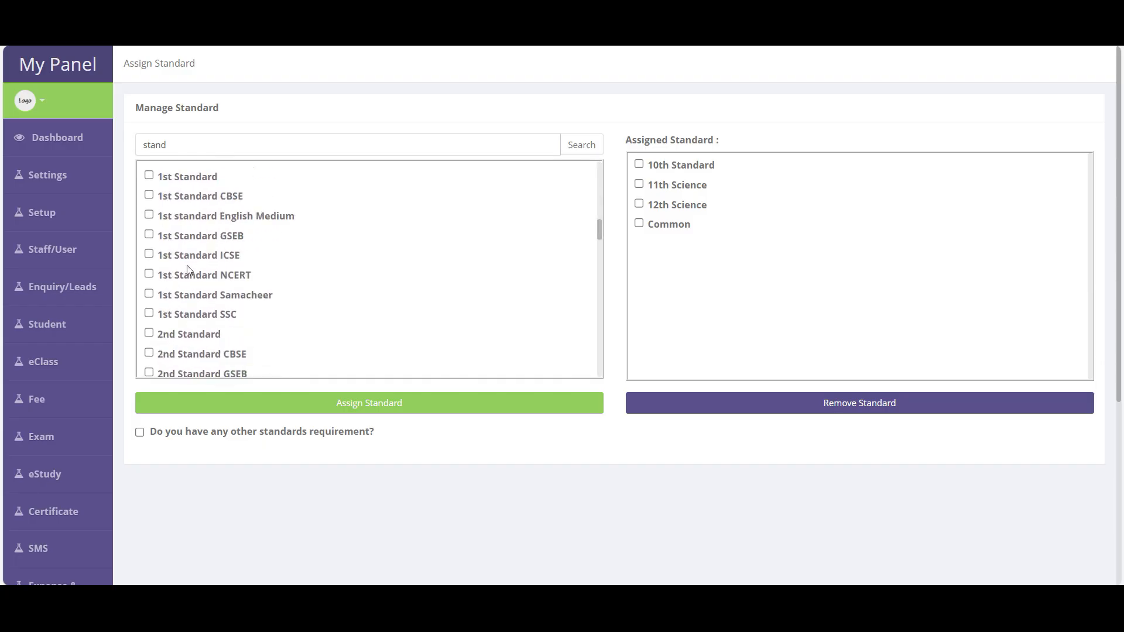
# - Search standards for 'training' and assign Computer Training and IT Training
pyautogui.moveTo(176, 145); pyautogui.dragTo(120, 152)
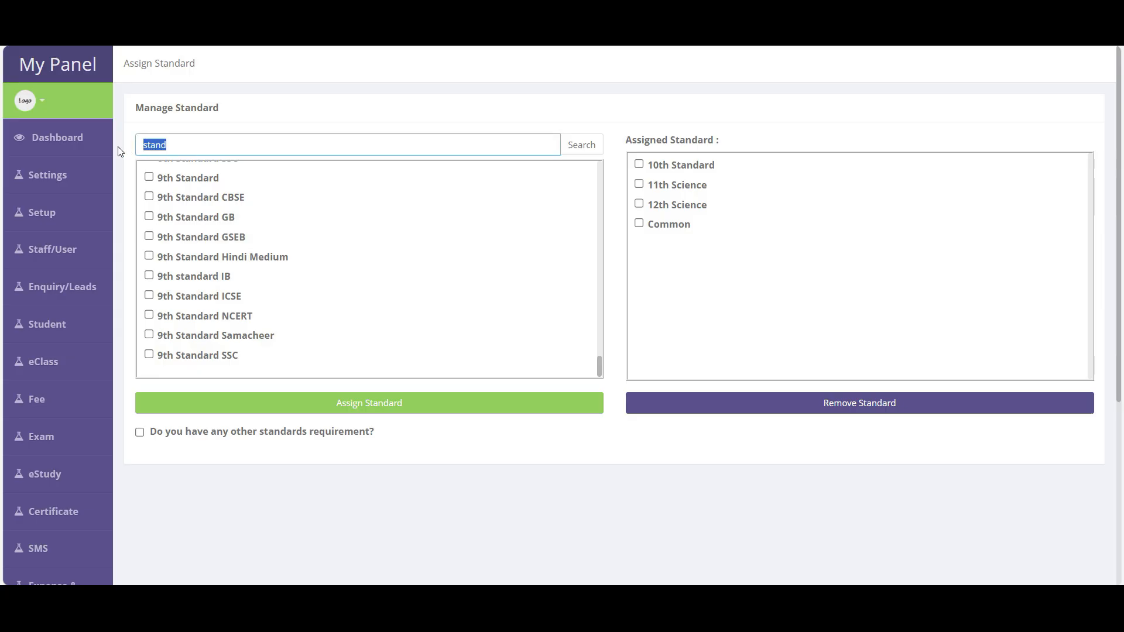
pyautogui.press('BackSpace')
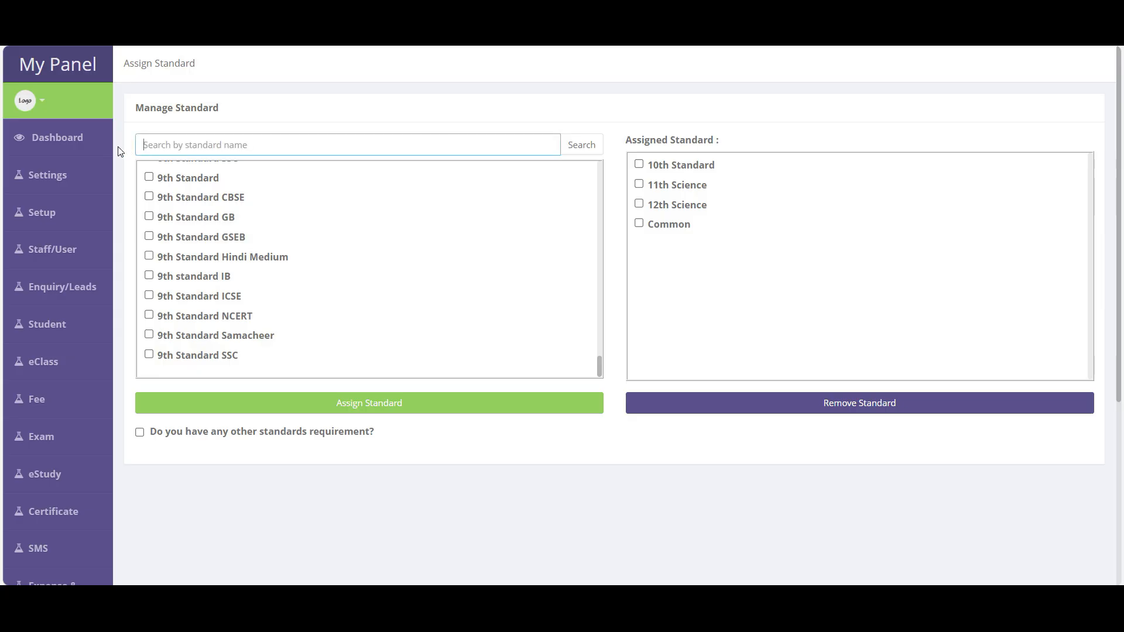
pyautogui.write('training')
pyautogui.press('Return')
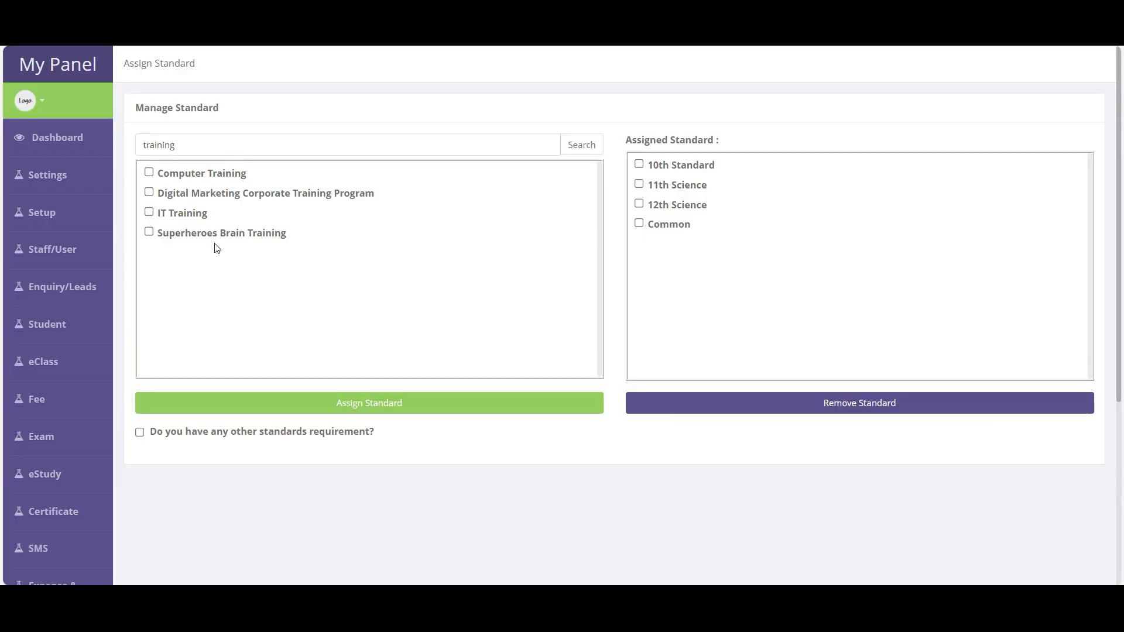
pyautogui.click(199, 178)
pyautogui.click(191, 215)
pyautogui.click(384, 402)
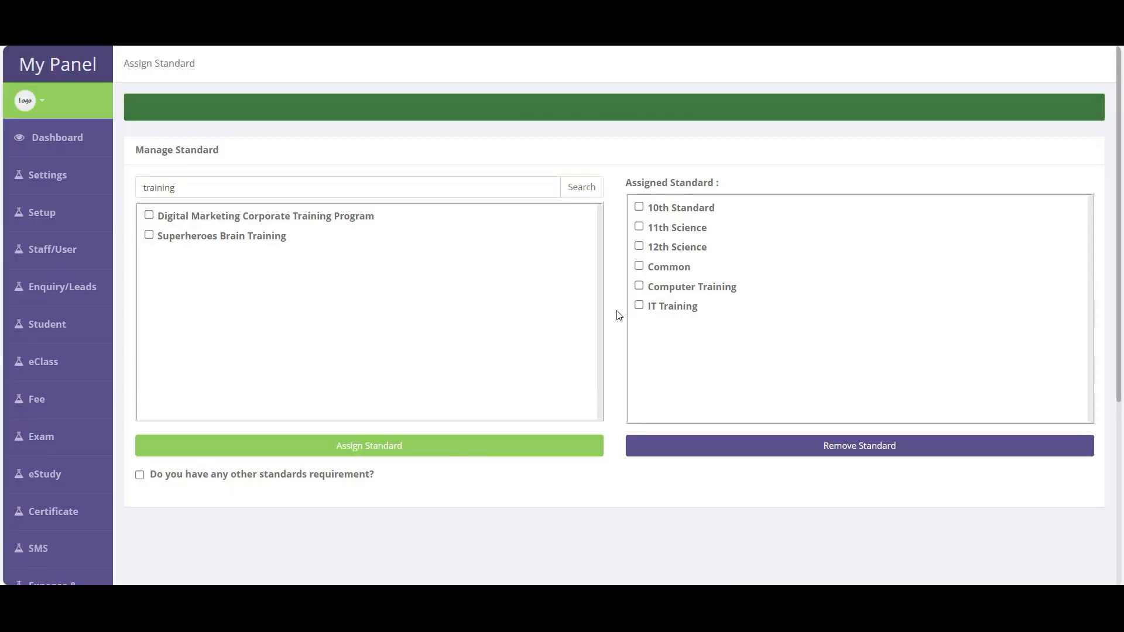
pyautogui.moveTo(755, 296); pyautogui.dragTo(638, 205)
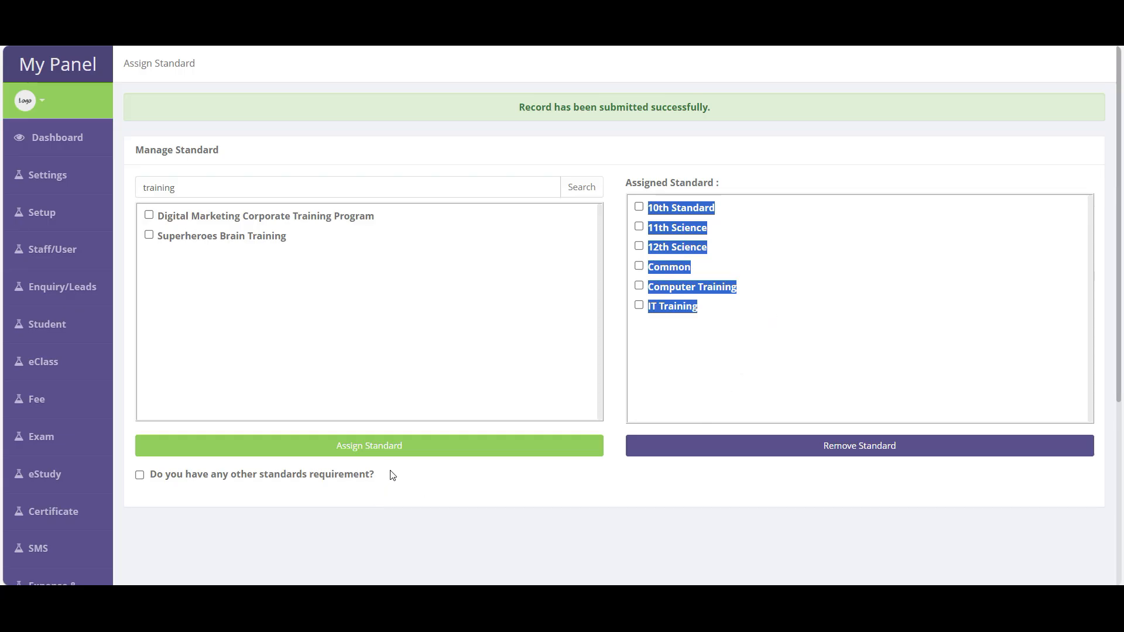
pyautogui.click(203, 187)
# - Tick the other-standards requirement box, list the extra standards needed, and submit the request
pyautogui.scroll(-5, 295, 299)
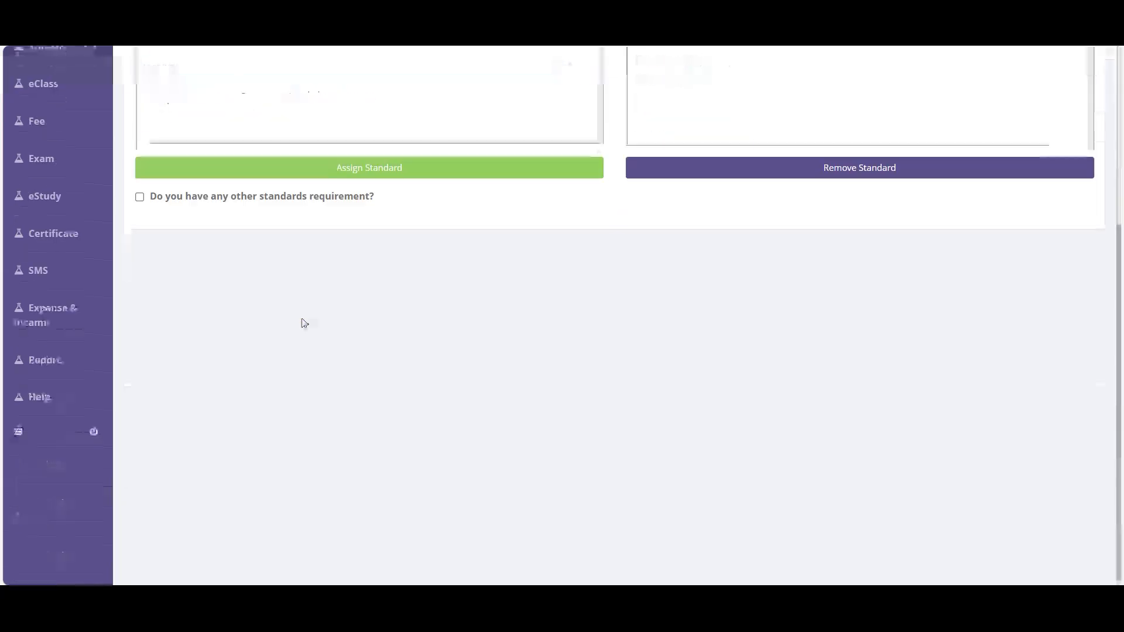
pyautogui.click(252, 197)
pyautogui.click(227, 254)
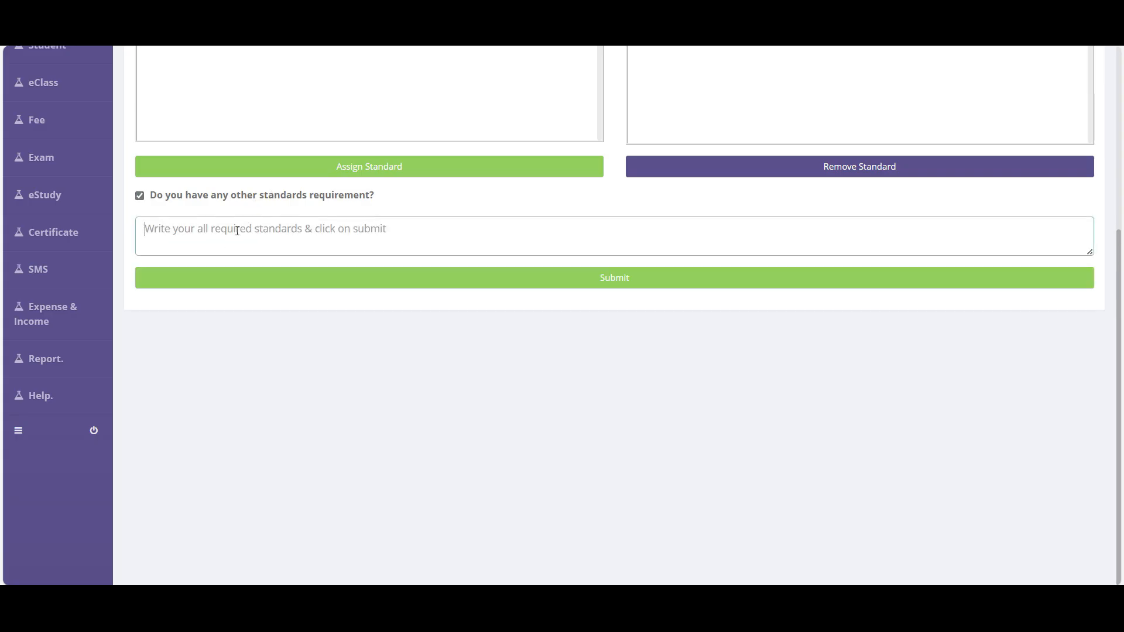
pyautogui.write('xyr, as')
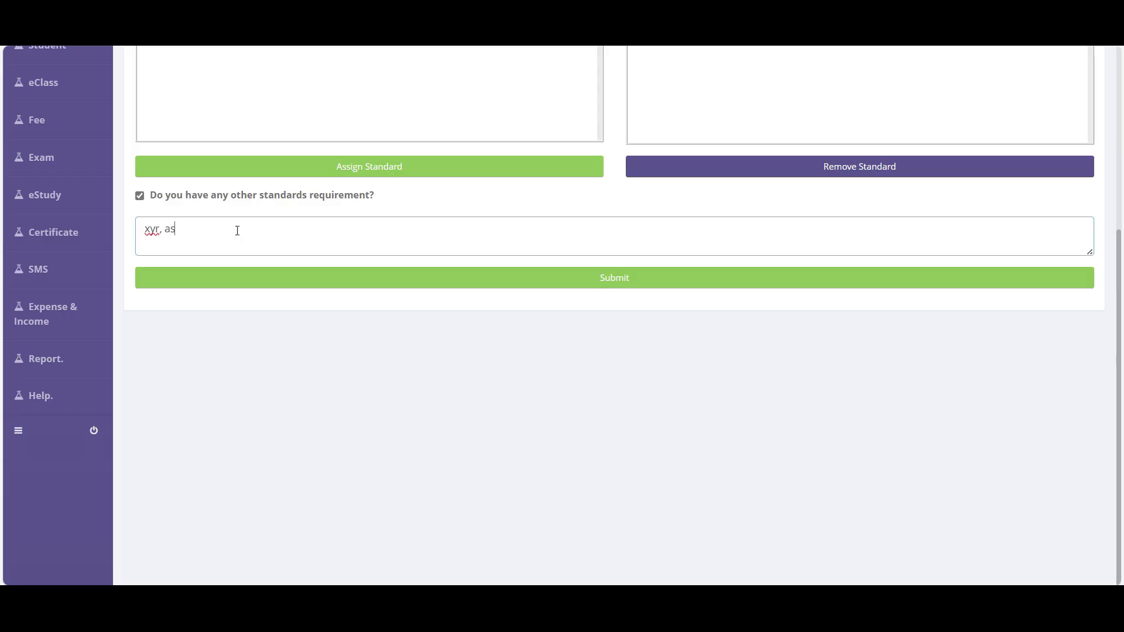
pyautogui.write('dhj , asdhj , ashdjhaskjd, ashdjhasjkd, asshdklasd')
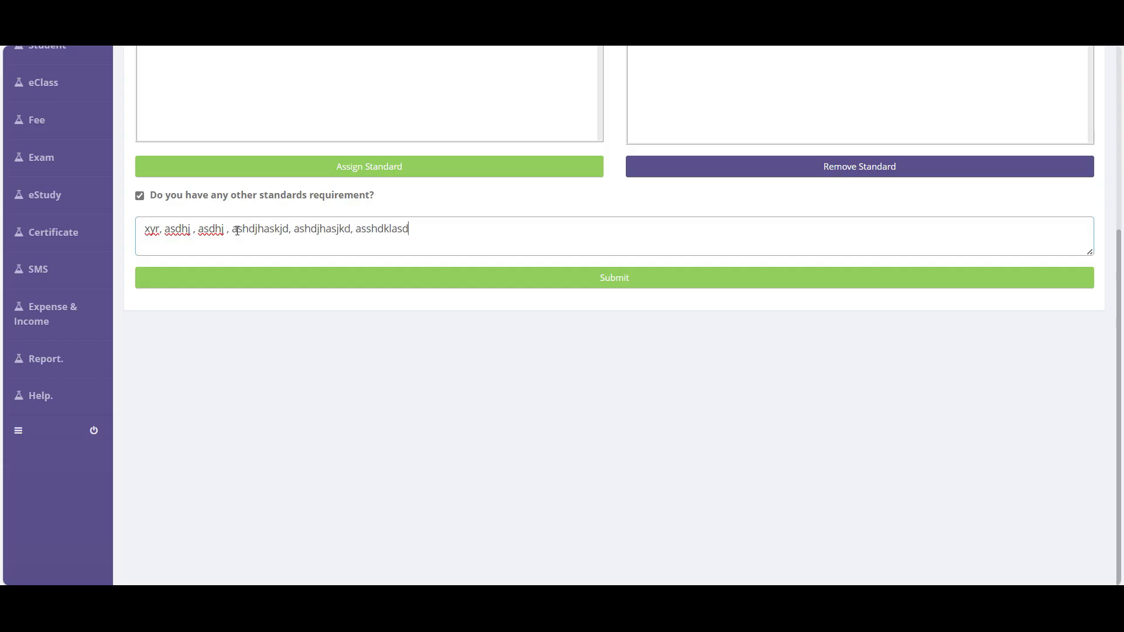
pyautogui.click(622, 283)
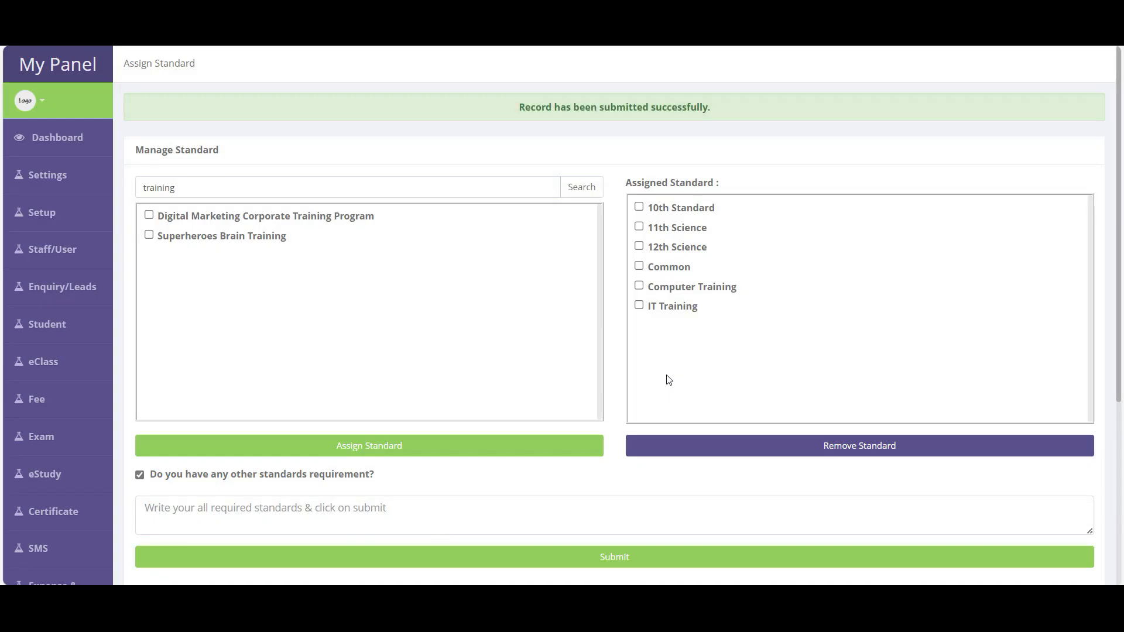
pyautogui.moveTo(86, 215)
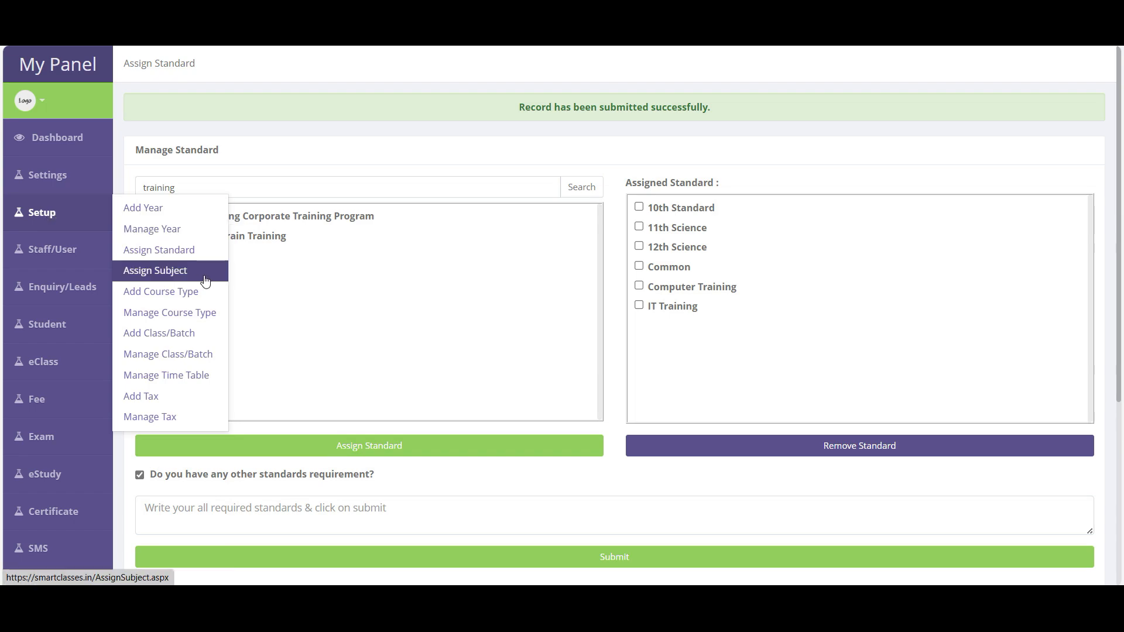
# - Search subjects for 'training' and assign Training & Development
pyautogui.click(156, 280)
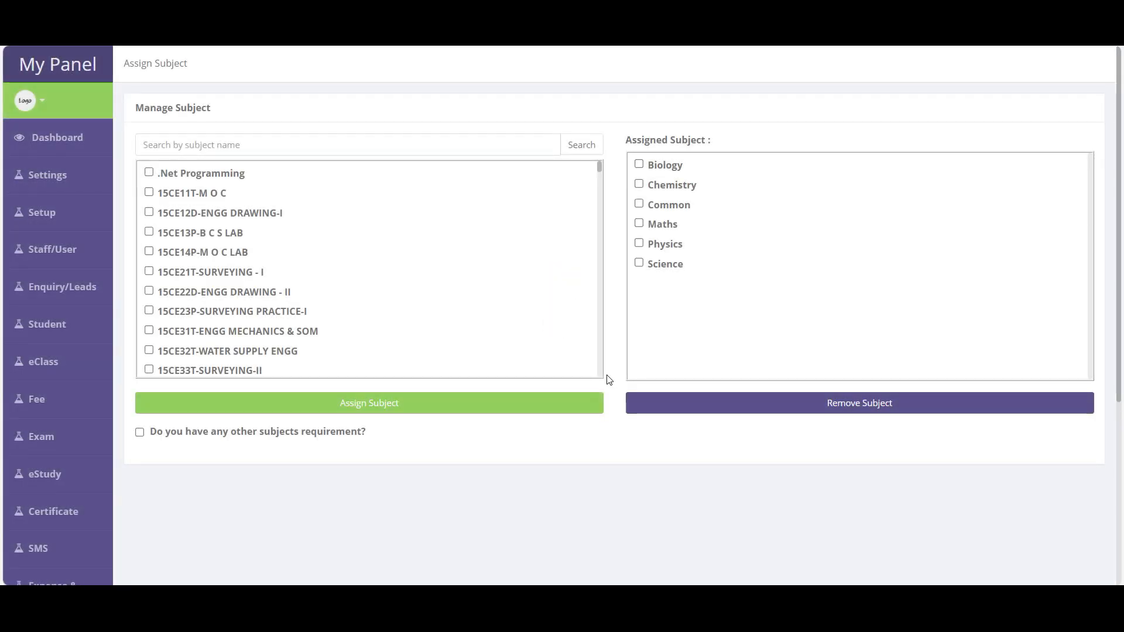
pyautogui.moveTo(695, 274); pyautogui.dragTo(651, 159)
pyautogui.click(258, 147)
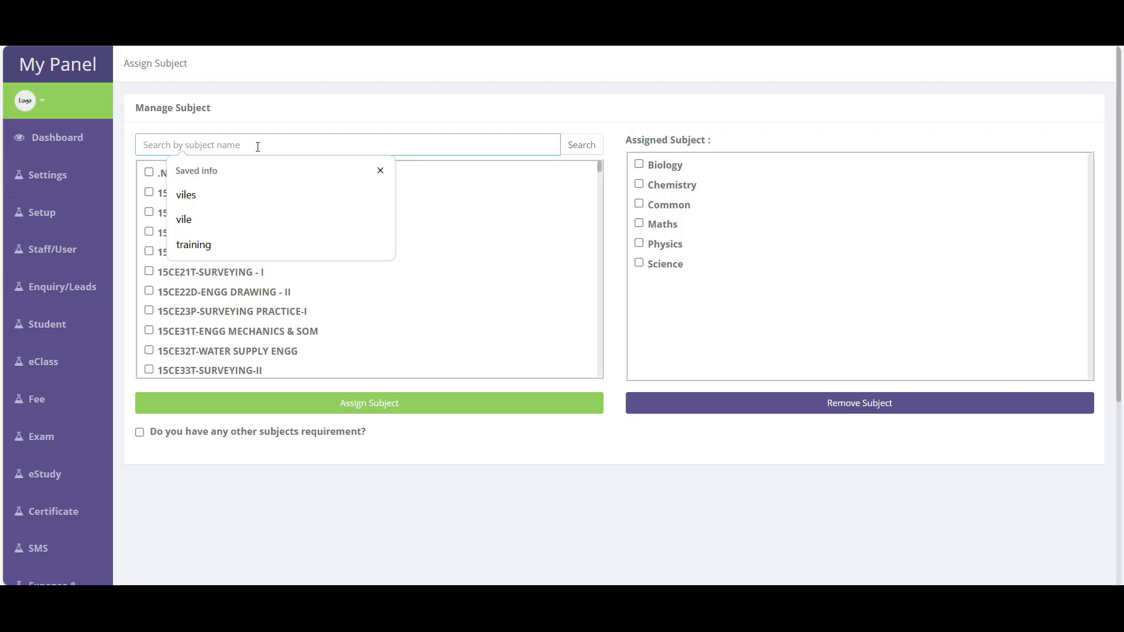
pyautogui.write('training')
pyautogui.press('Return')
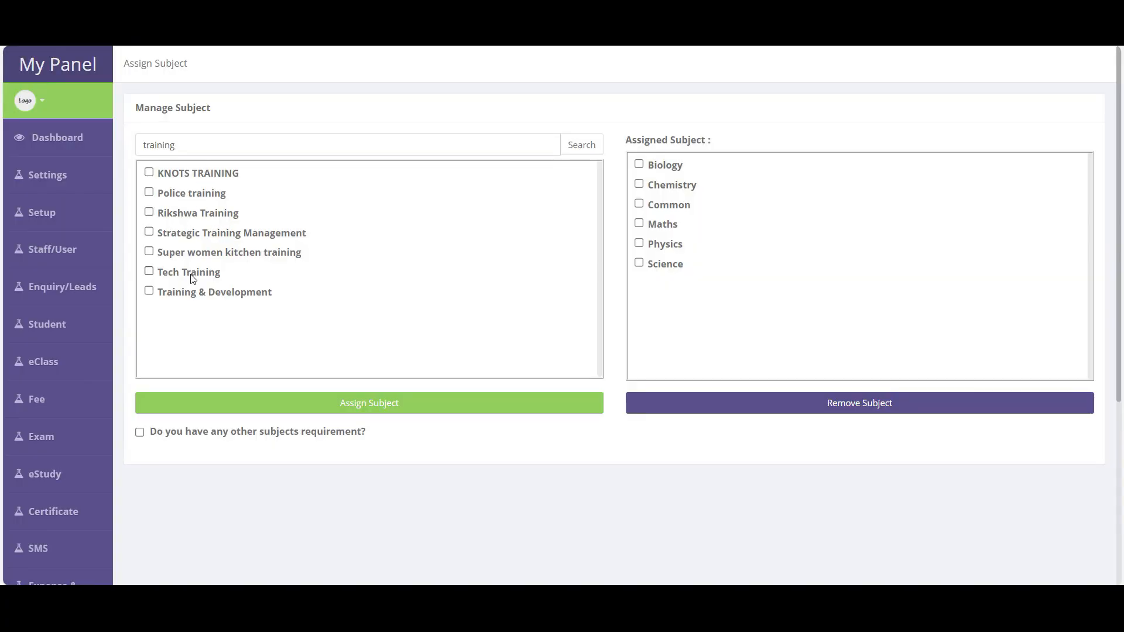
pyautogui.click(184, 294)
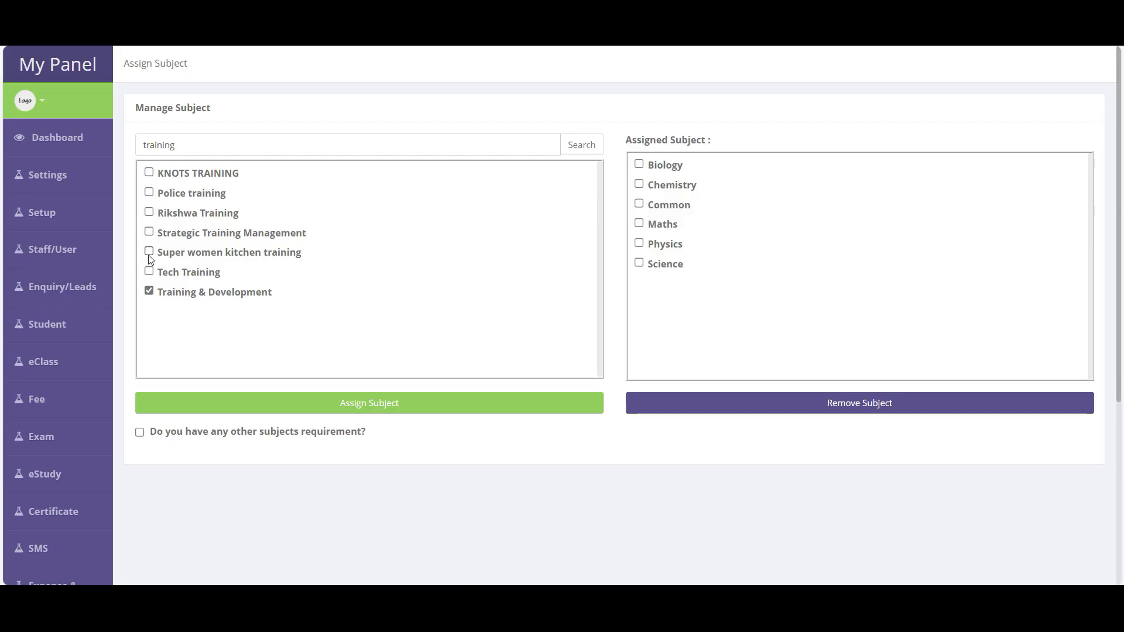
pyautogui.click(304, 407)
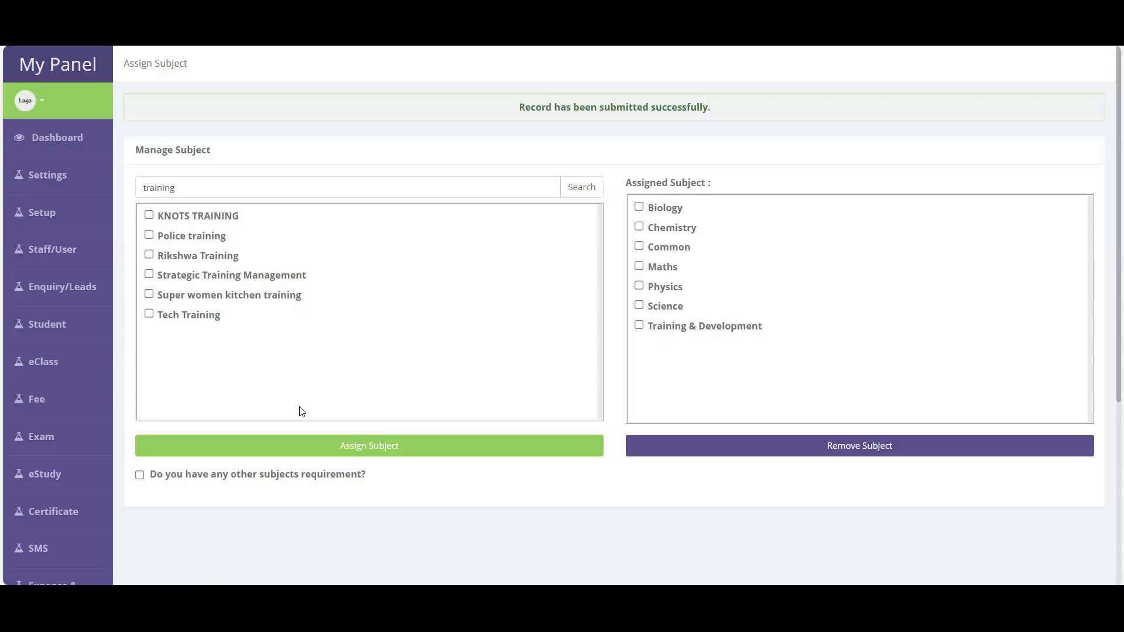
pyautogui.moveTo(776, 329); pyautogui.dragTo(666, 203)
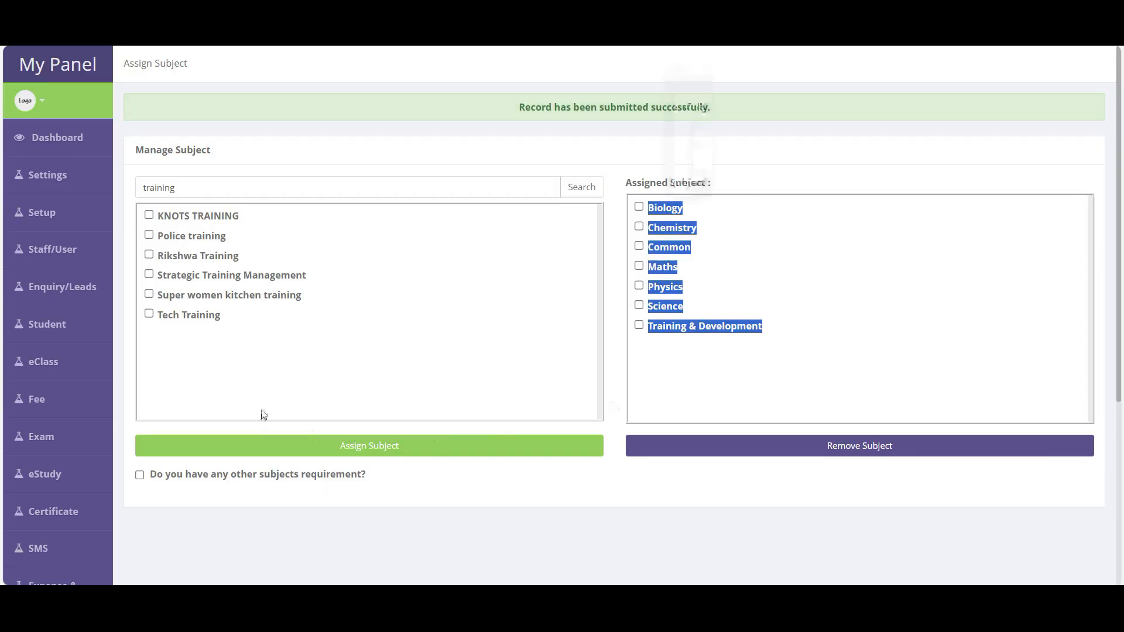
# - Clear the subject search and submit a request listing the additional subjects needed
pyautogui.click(215, 193)
pyautogui.press('BackSpace')
pyautogui.press('BackSpace')
pyautogui.press('BackSpace')
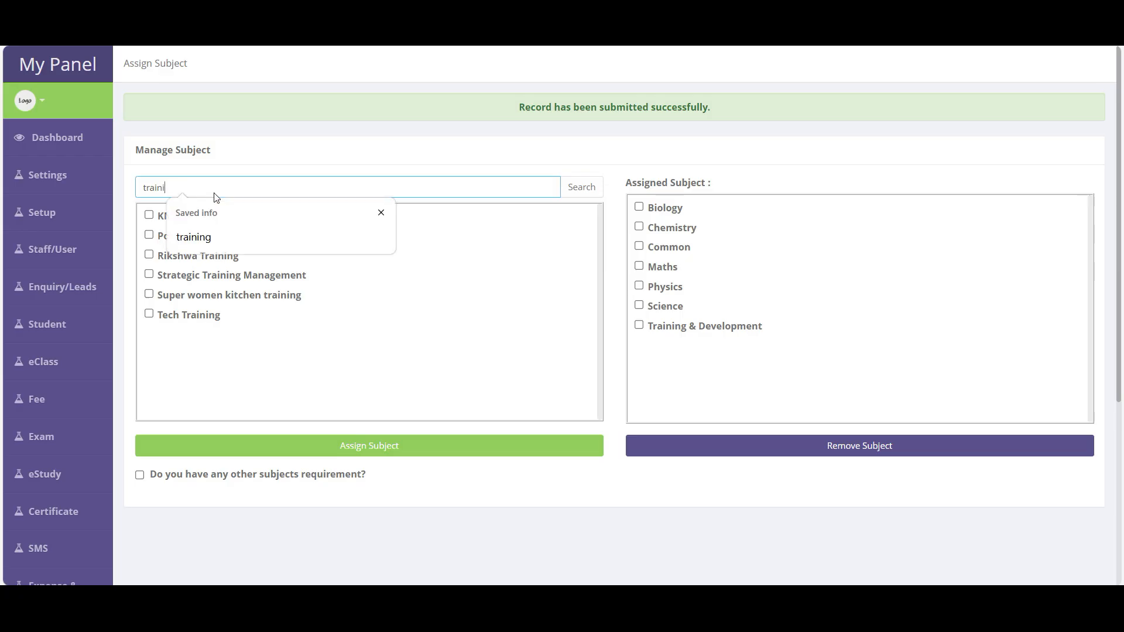
pyautogui.press('BackSpace')
pyautogui.write('dhjshdjh')
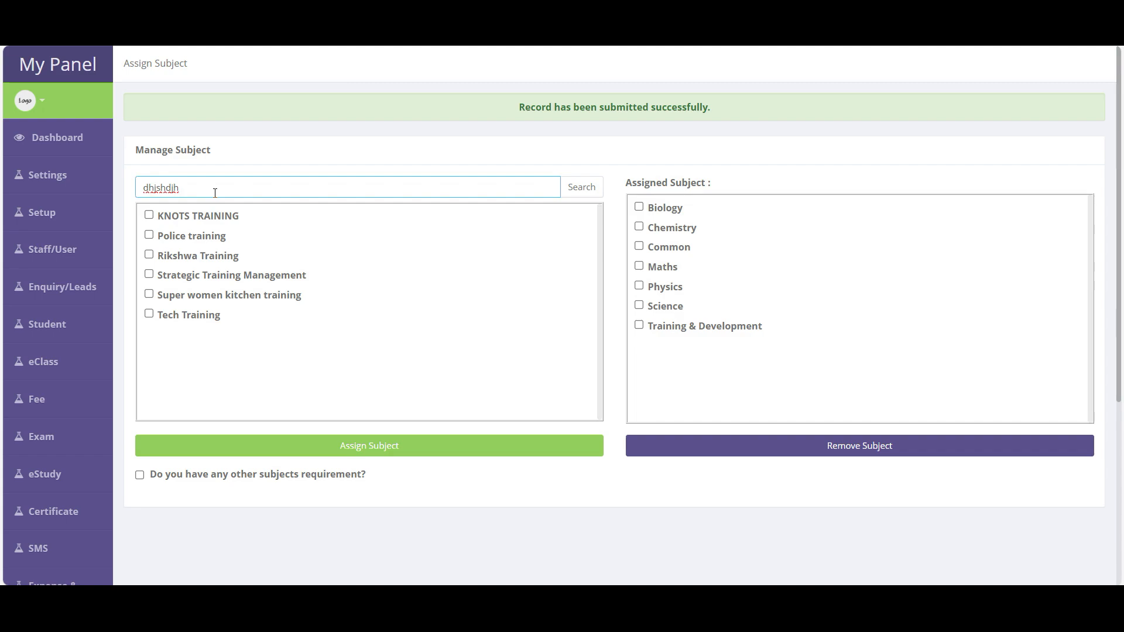
pyautogui.press('BackSpace')
pyautogui.press('BackSpace')
pyautogui.press('BackSpace')
pyautogui.press('BackSpace')
pyautogui.press('BackSpace')
pyautogui.press('BackSpace')
pyautogui.press('BackSpace')
pyautogui.press('BackSpace')
pyautogui.scroll(-5, 107, 223)
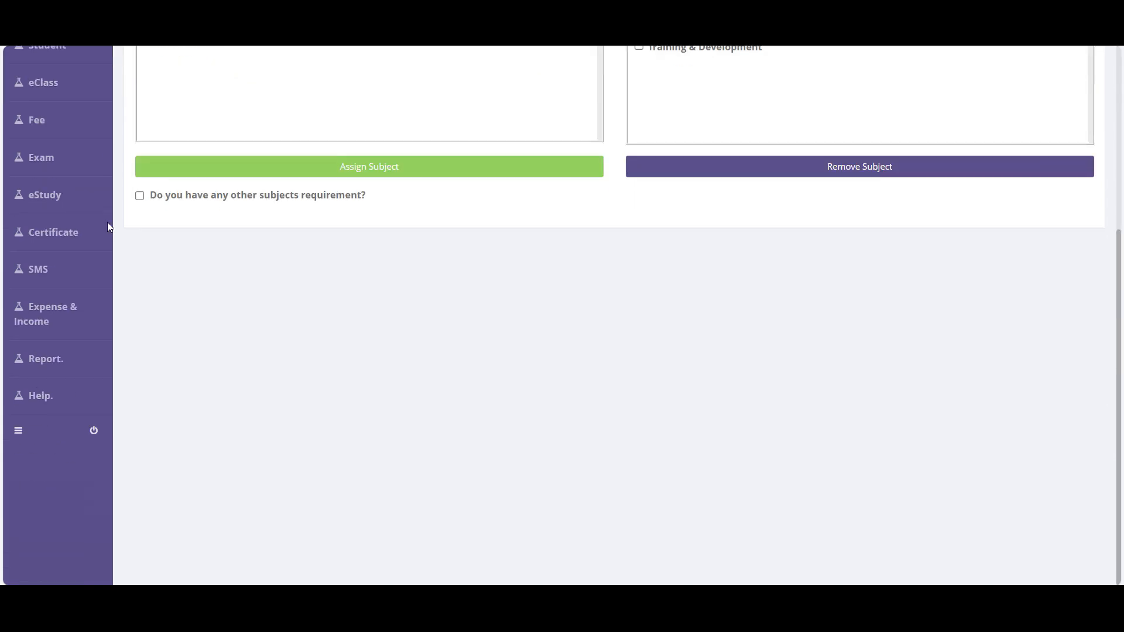
pyautogui.click(292, 202)
pyautogui.click(252, 231)
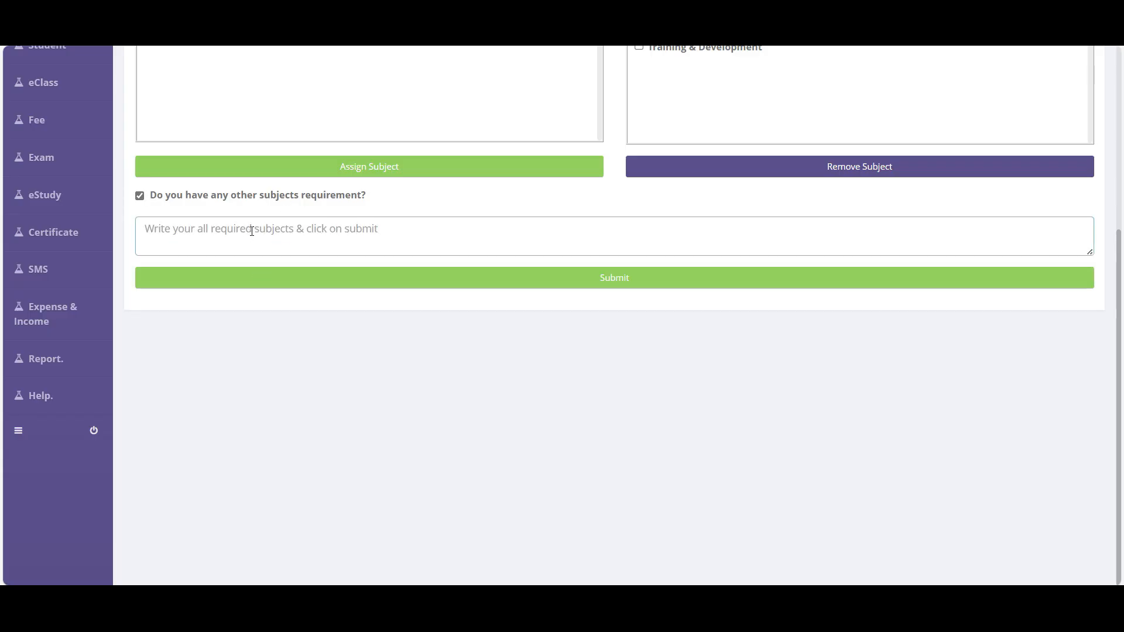
pyautogui.write('asjdhashdj, ashdaskjd')
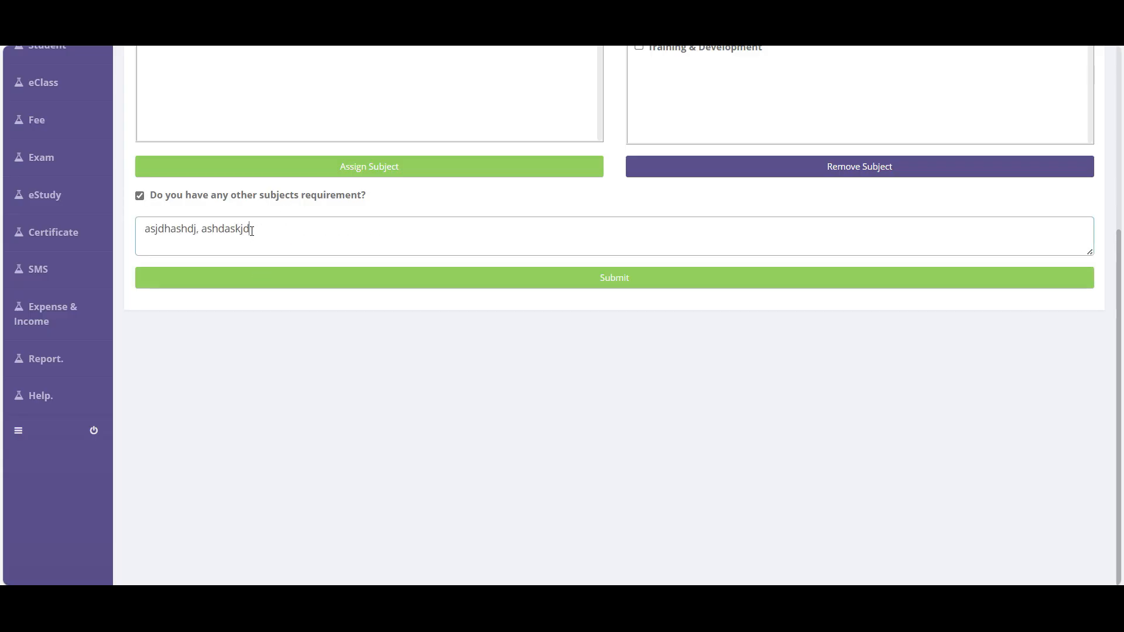
pyautogui.write(', asdhaskjdh, asdahskldjlk')
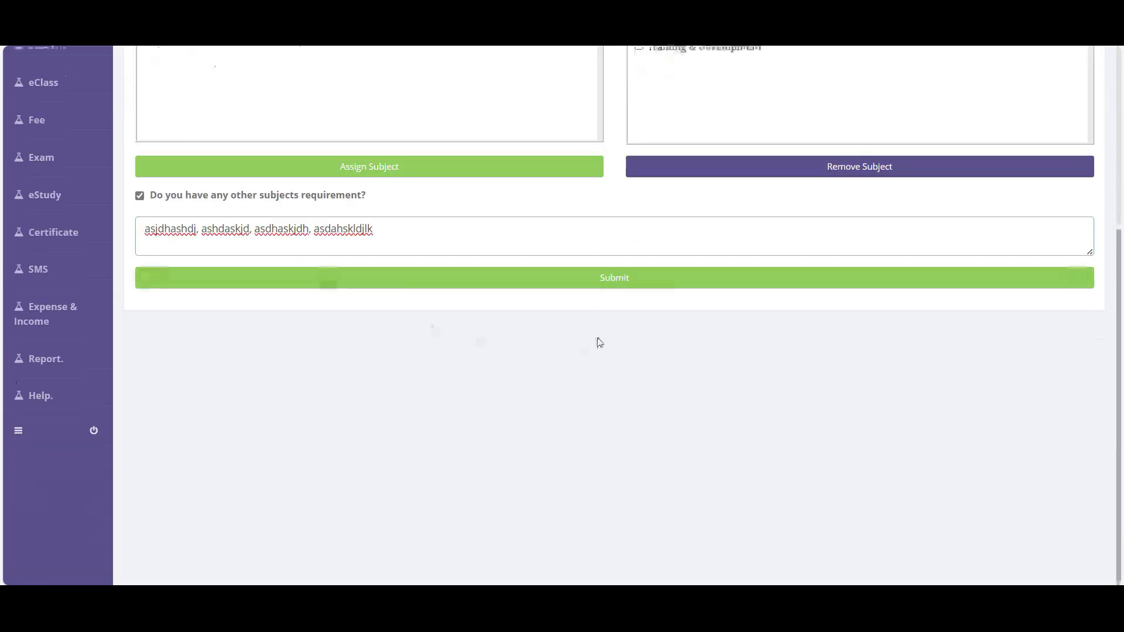
pyautogui.click(615, 281)
pyautogui.scroll(1, 18, 281)
pyautogui.moveTo(44, 213)
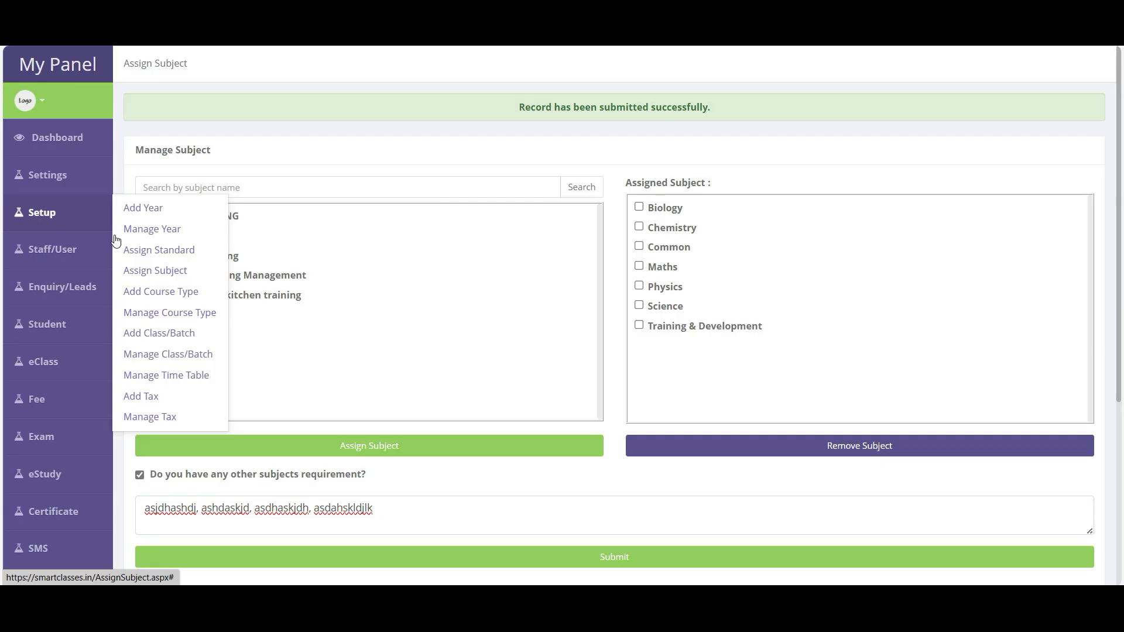
# - Save course type 'All Subject' with 10th Standard, 11th Science, 12th Science, Computer Training, IT Training
pyautogui.click(173, 296)
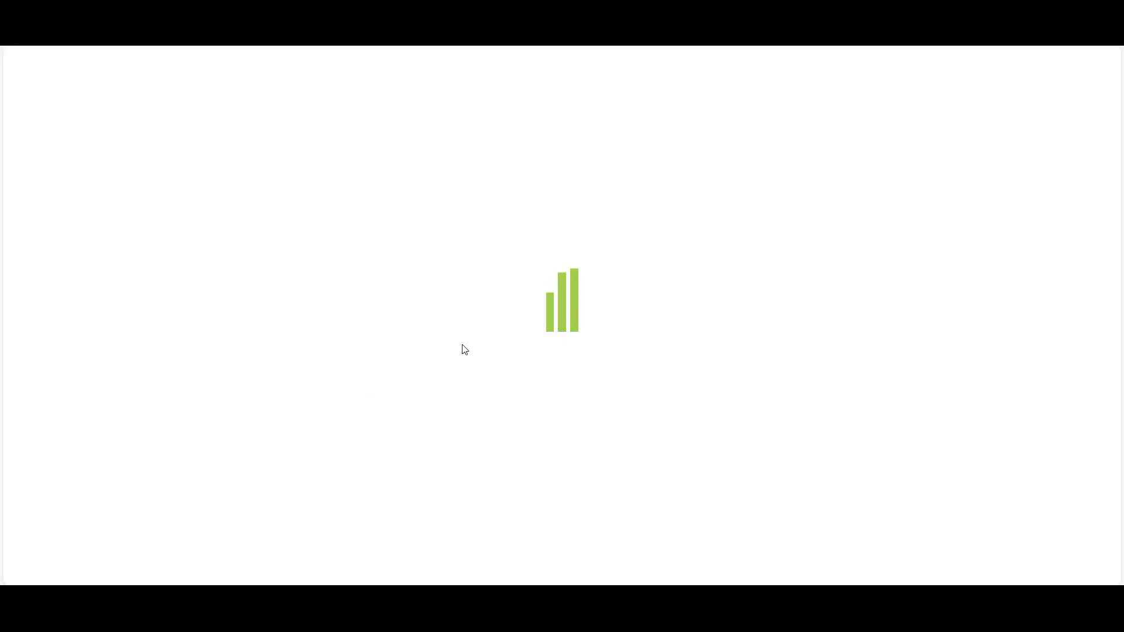
pyautogui.click(556, 377)
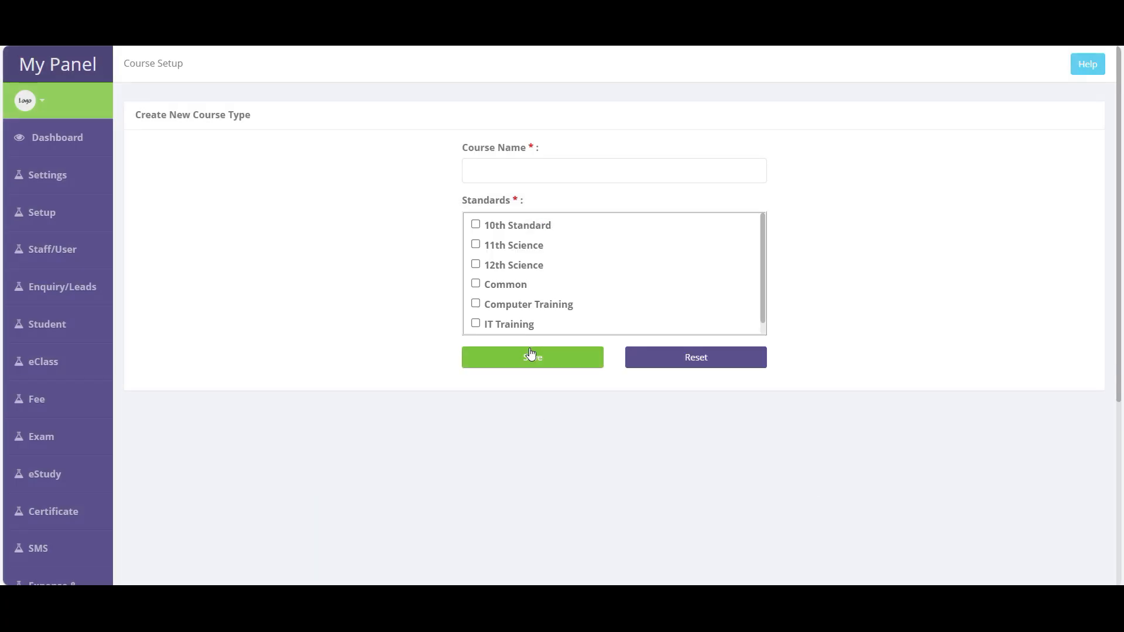
pyautogui.click(508, 172)
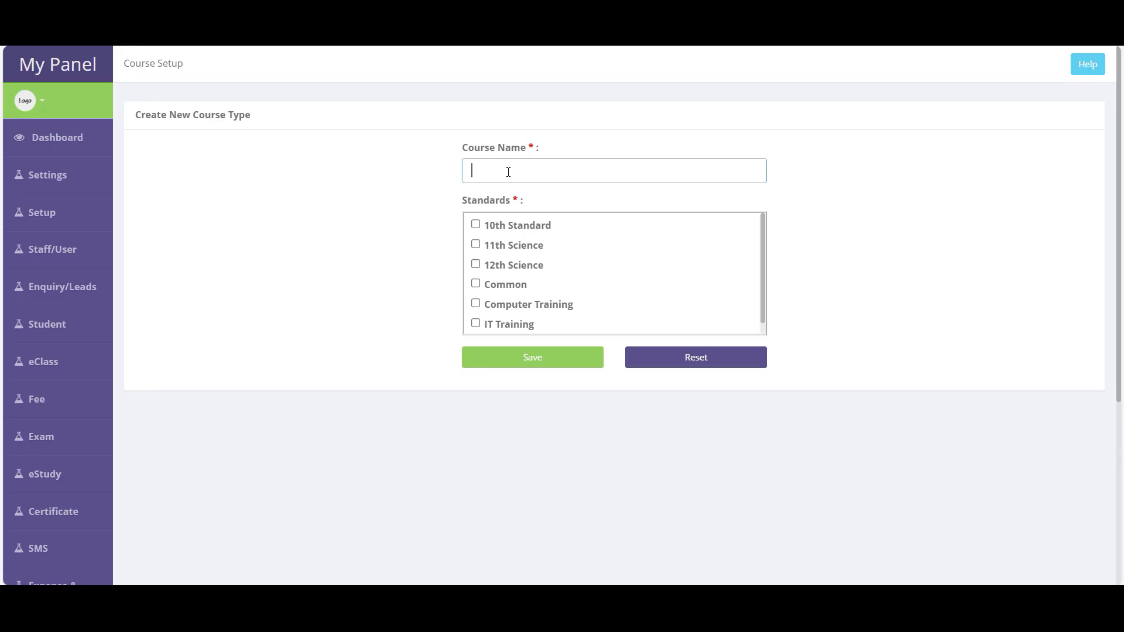
pyautogui.write('All Subject')
pyautogui.click(505, 227)
pyautogui.click(502, 246)
pyautogui.click(501, 265)
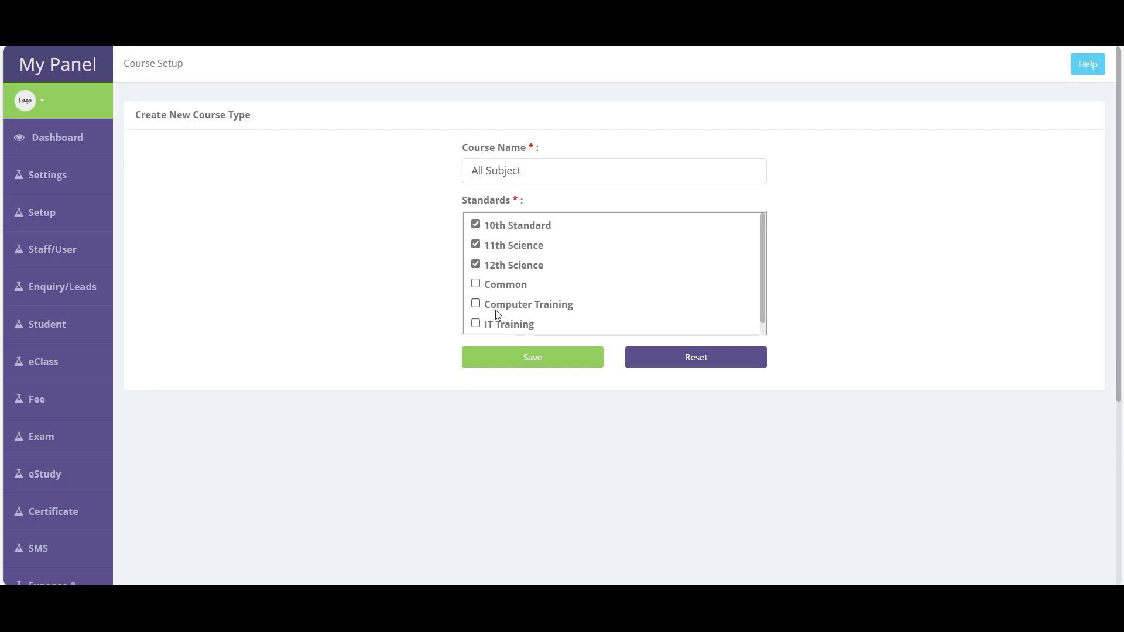
pyautogui.click(503, 306)
pyautogui.click(504, 326)
pyautogui.click(546, 367)
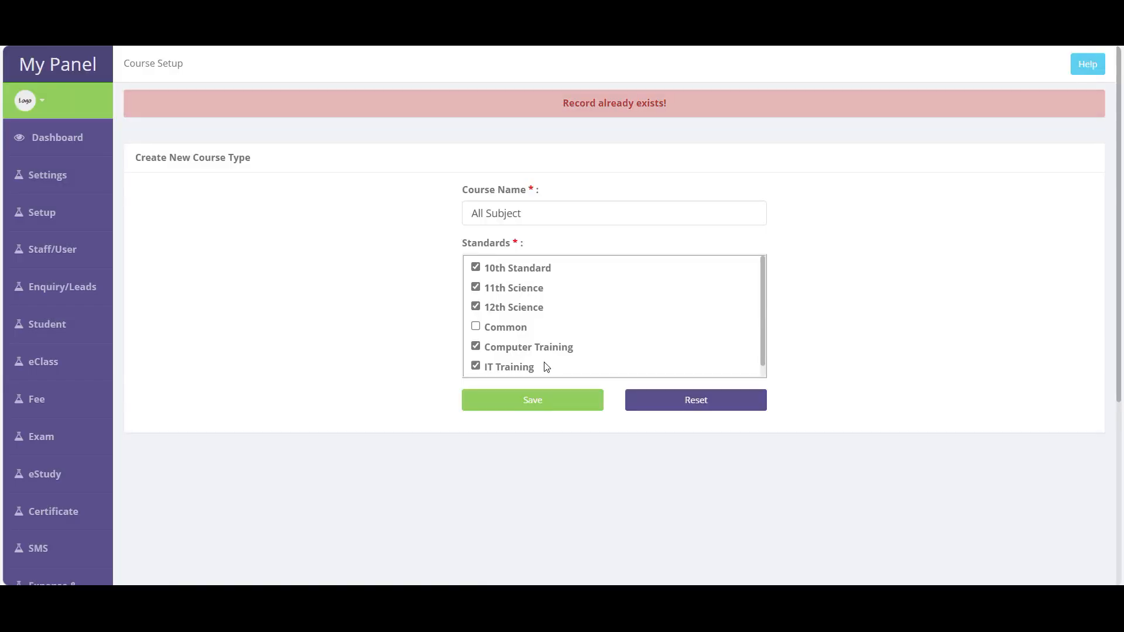
# - Rename the course type to 'Maths & Science' with only 10th Standard ticked and save
pyautogui.moveTo(524, 213); pyautogui.dragTo(366, 222)
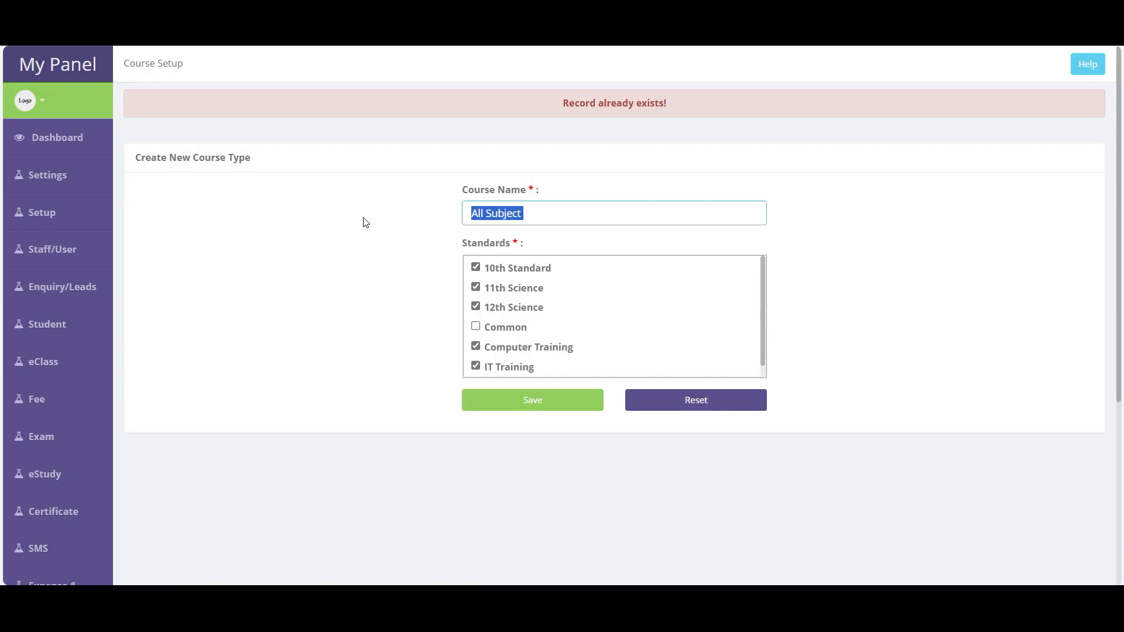
pyautogui.moveTo(560, 104); pyautogui.dragTo(676, 104)
pyautogui.click(559, 218)
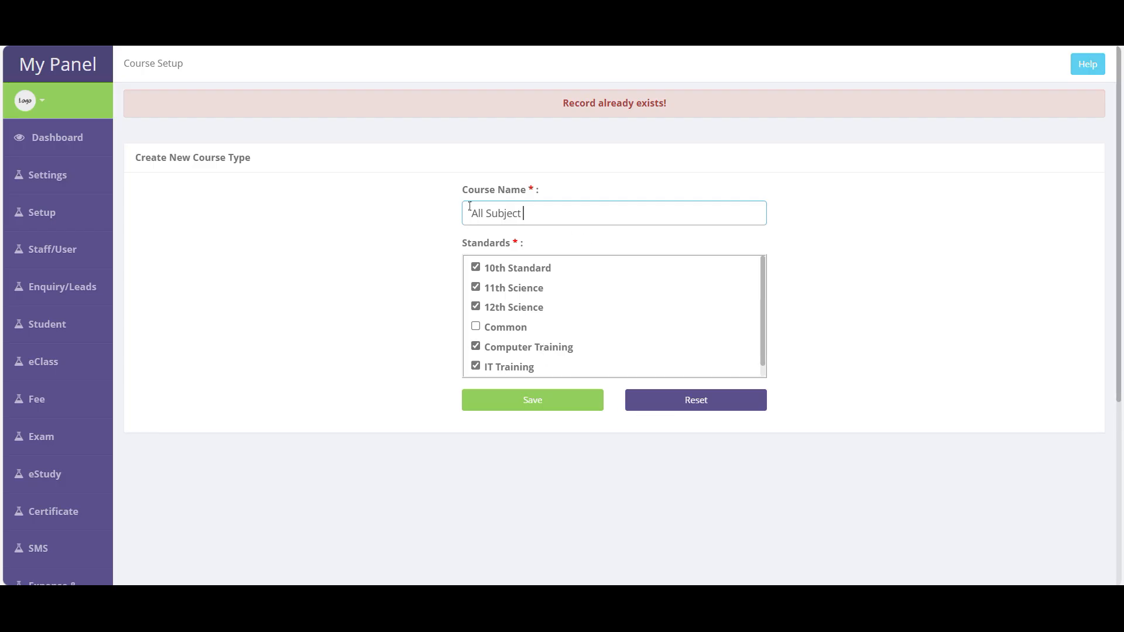
pyautogui.moveTo(539, 206); pyautogui.dragTo(392, 210)
pyautogui.write('Maths & Science')
pyautogui.click(512, 273)
pyautogui.click(509, 290)
pyautogui.click(510, 309)
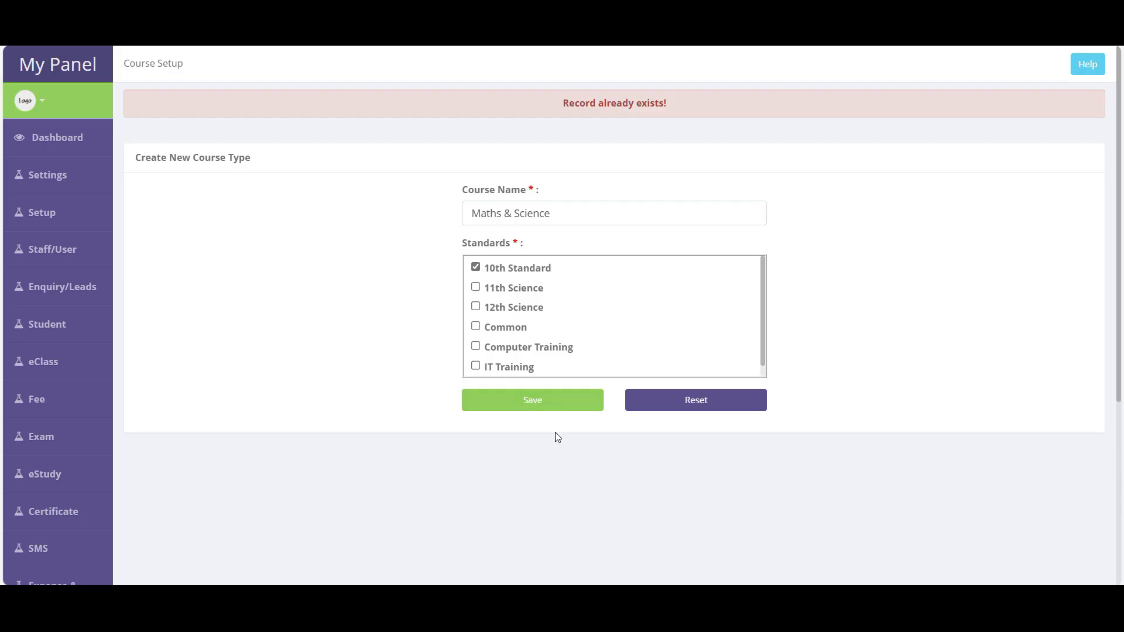
pyautogui.click(546, 411)
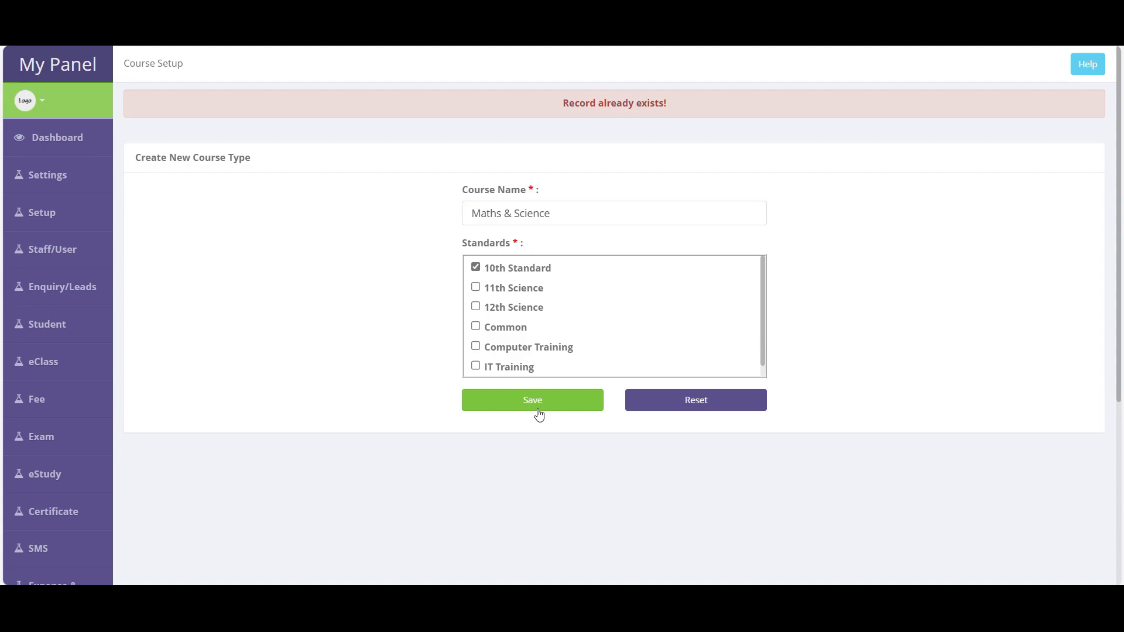
# - Change the course name to 'Web development' and untick 10th Standard
pyautogui.moveTo(552, 213); pyautogui.dragTo(363, 215)
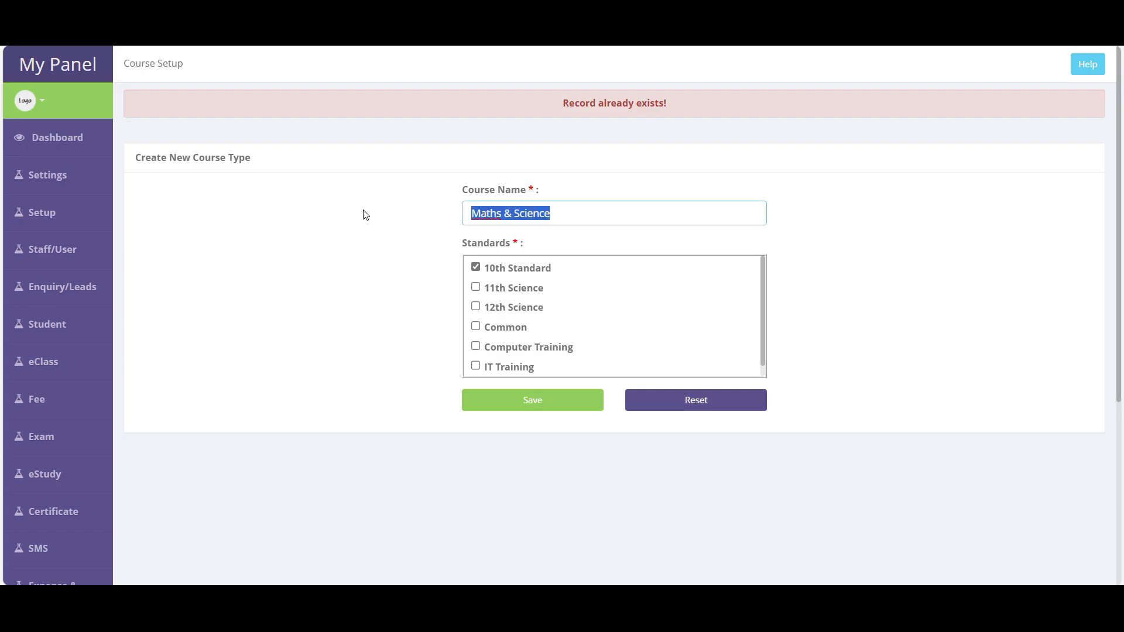
pyautogui.write('Basic ')
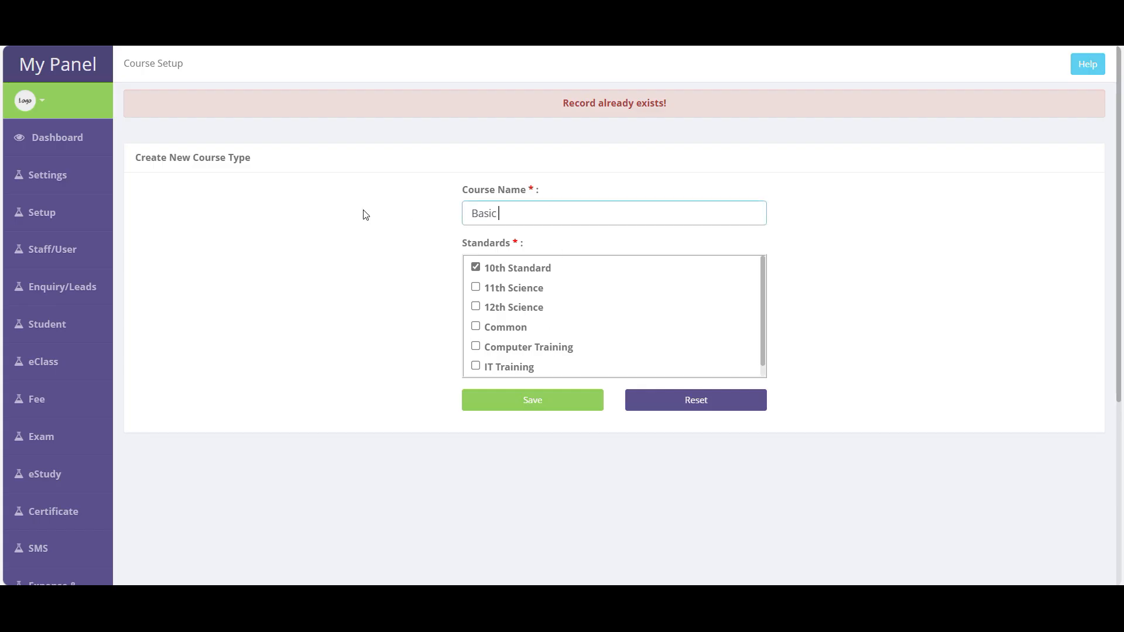
pyautogui.write('Computer')
pyautogui.hotkey('ctrl', 'a')
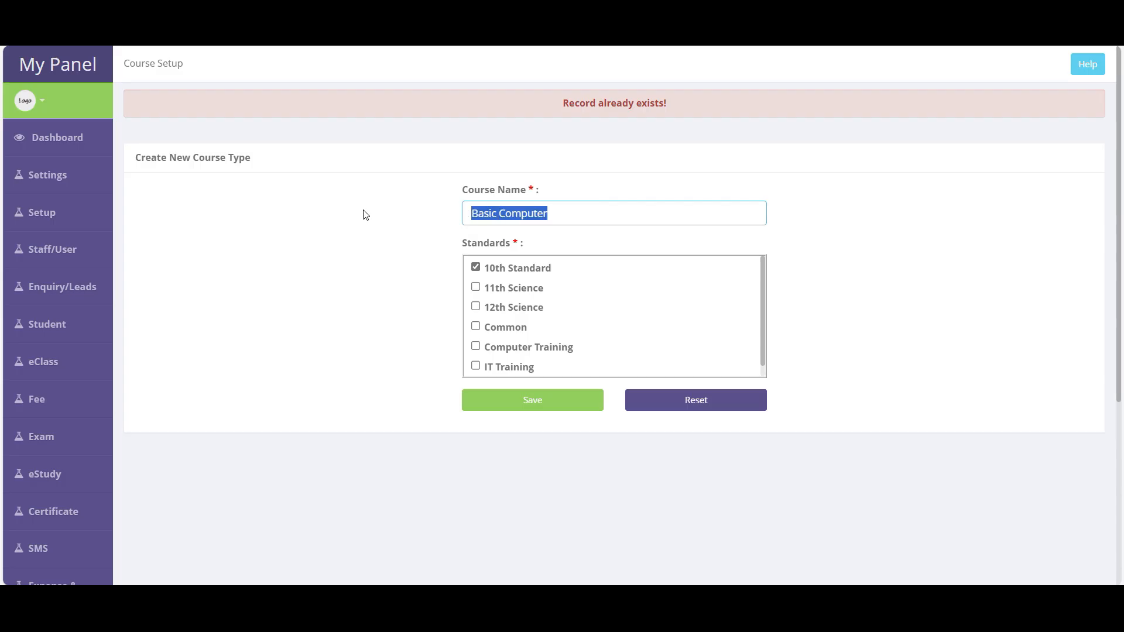
pyautogui.write('Web develop')
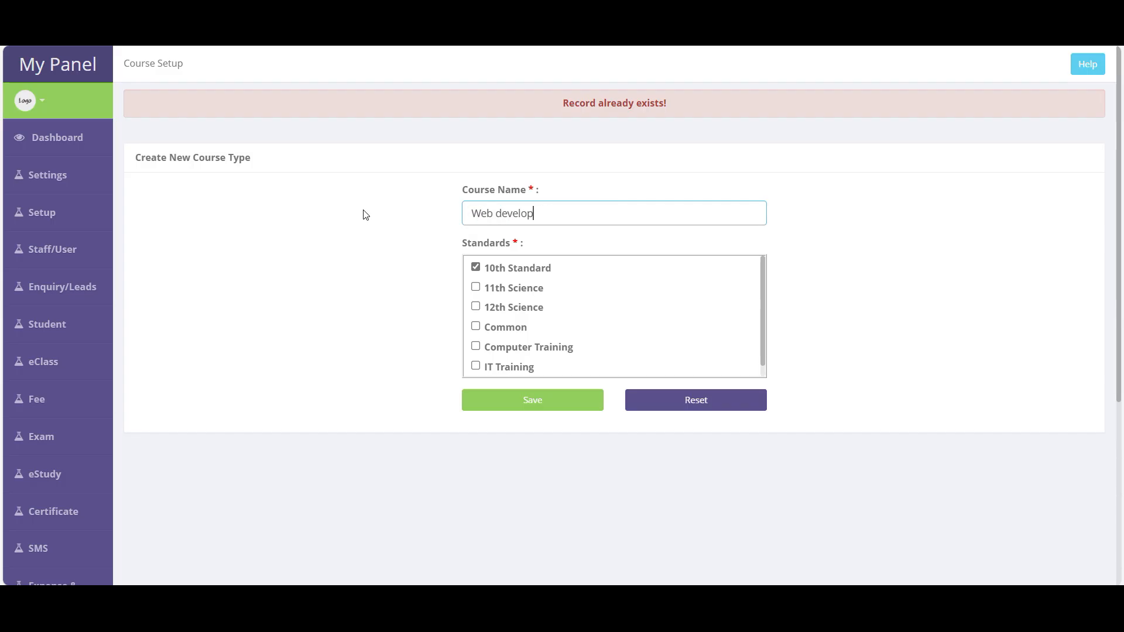
pyautogui.write('ment')
pyautogui.click(479, 269)
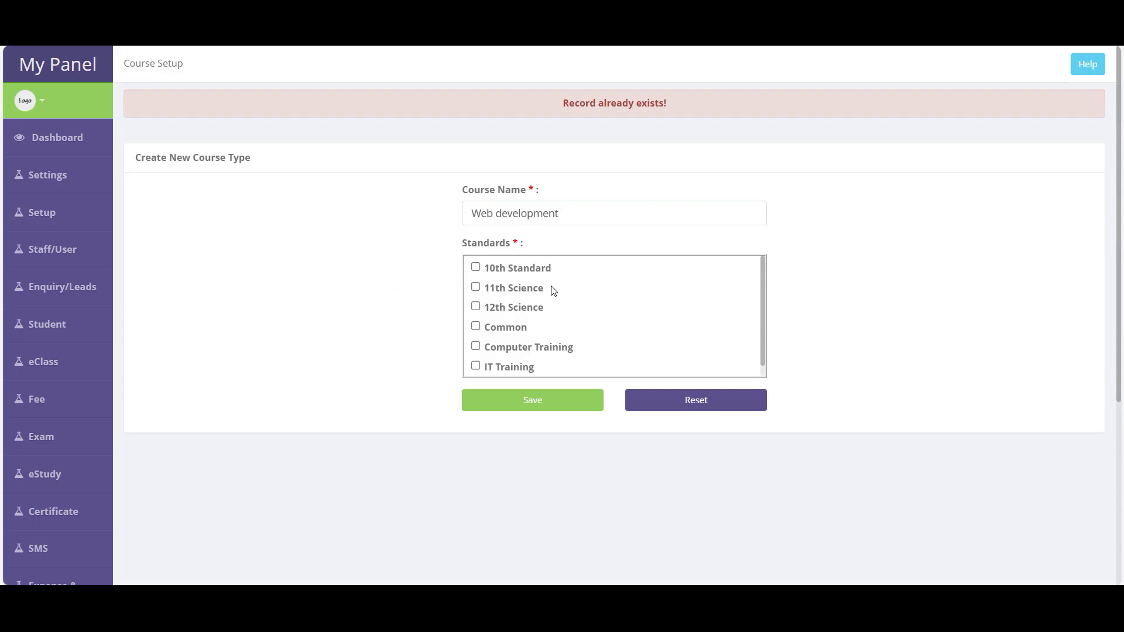
pyautogui.moveTo(56, 226)
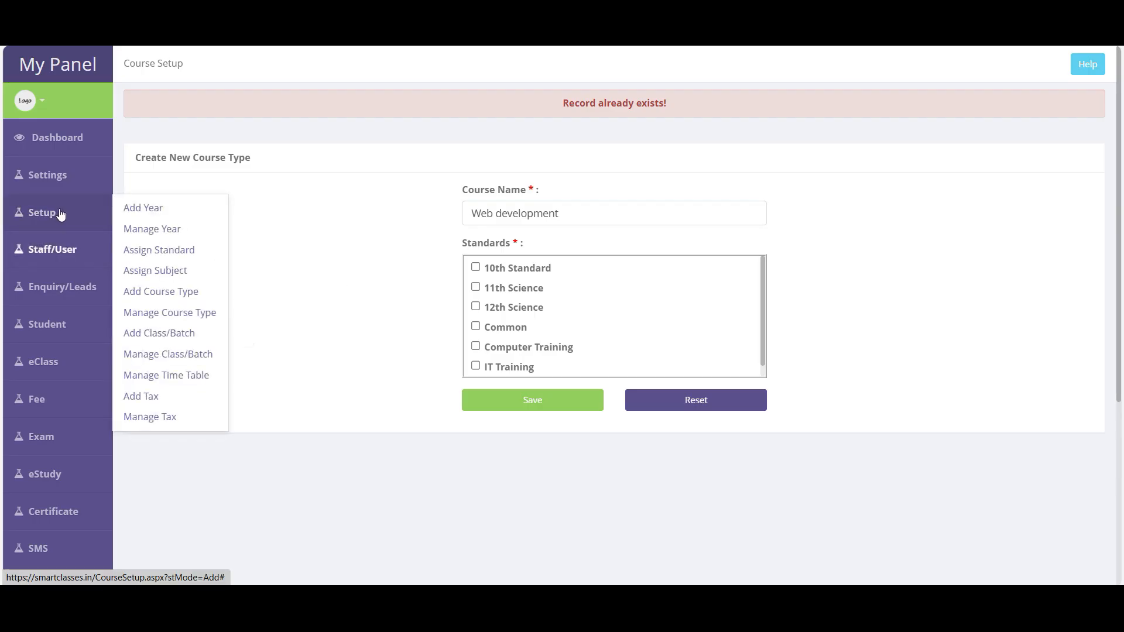
# - Open Manage Course Type and look over Chemistry, Physics, Maths & science and All Subject
pyautogui.click(167, 314)
pyautogui.click(550, 343)
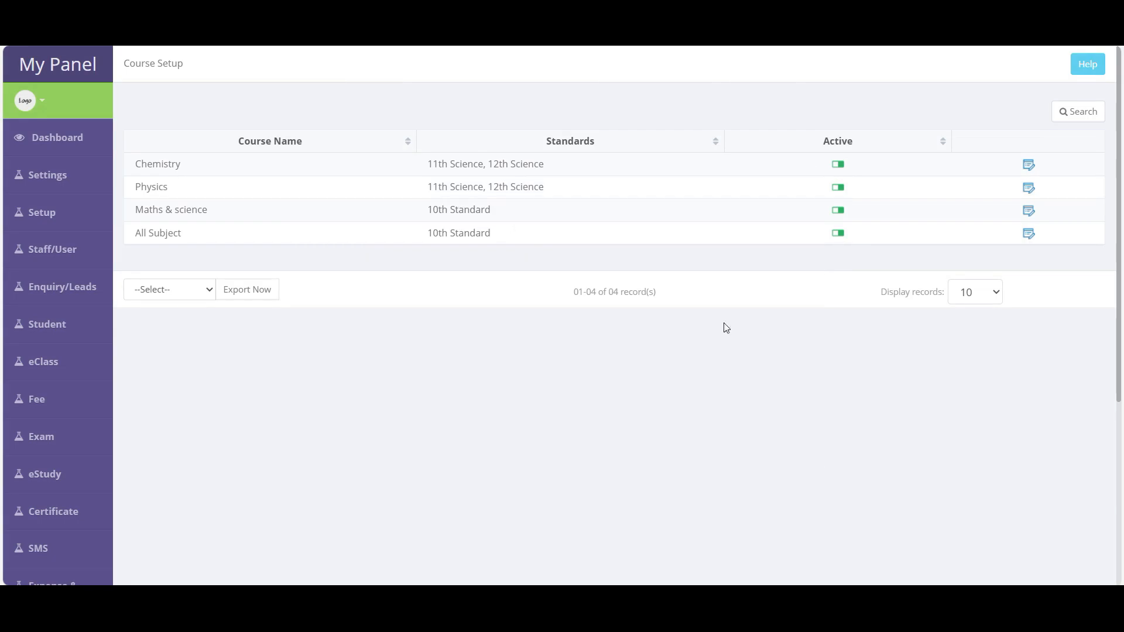
pyautogui.moveTo(129, 159); pyautogui.dragTo(573, 250)
pyautogui.click(167, 215)
pyautogui.doubleClick(175, 171)
pyautogui.click(169, 248)
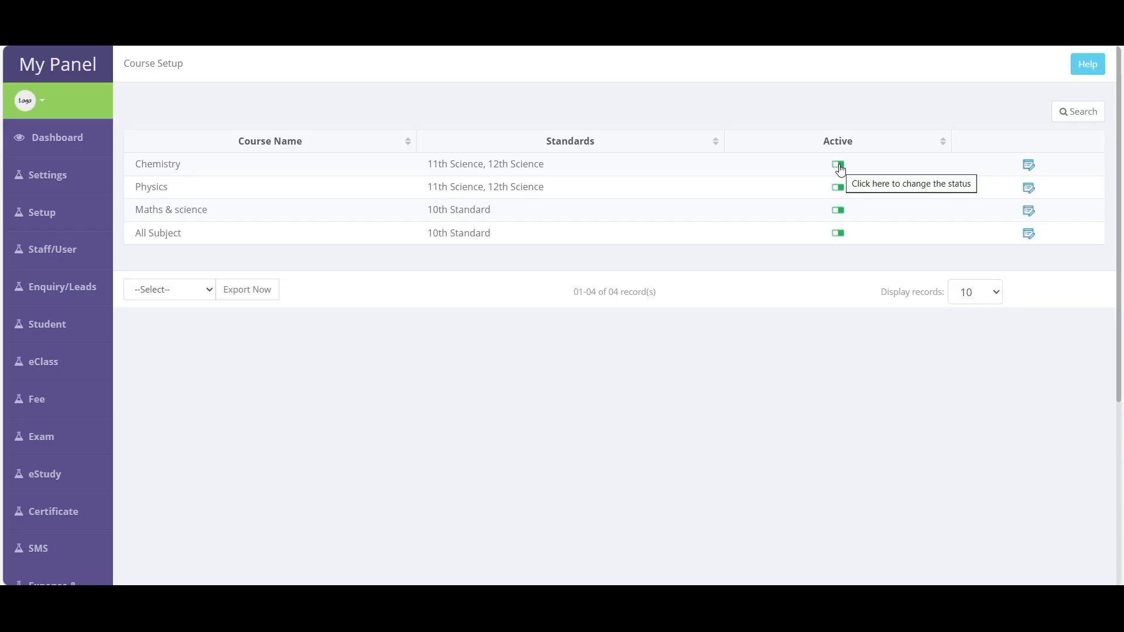
pyautogui.moveTo(61, 219)
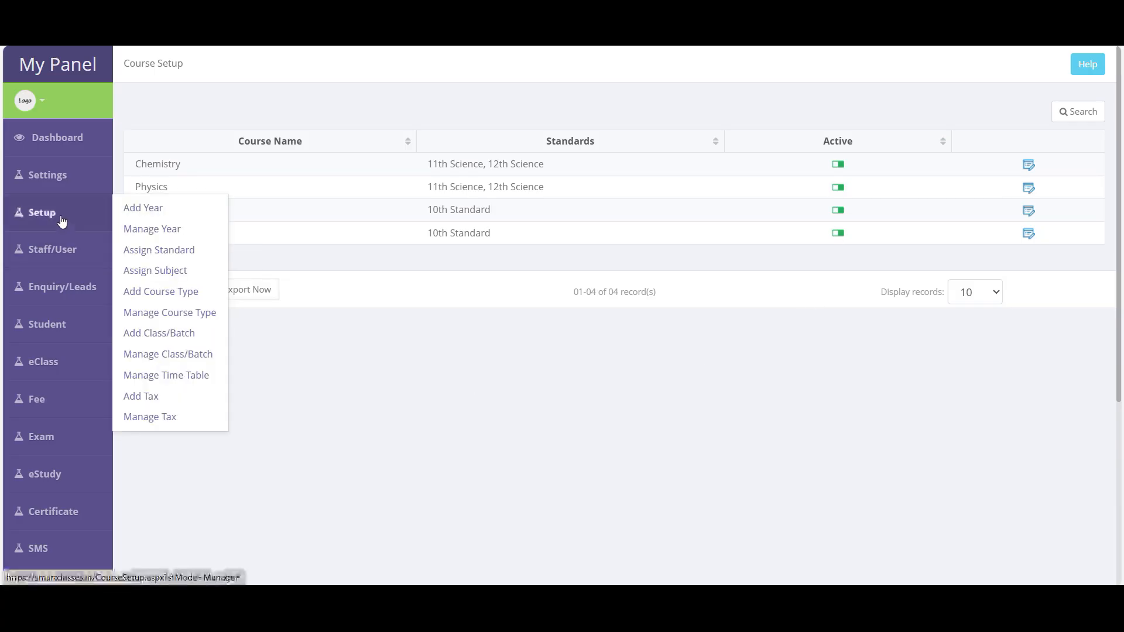
# - Name the new class/batch 'Class Room1 Monning Batch'
pyautogui.click(171, 342)
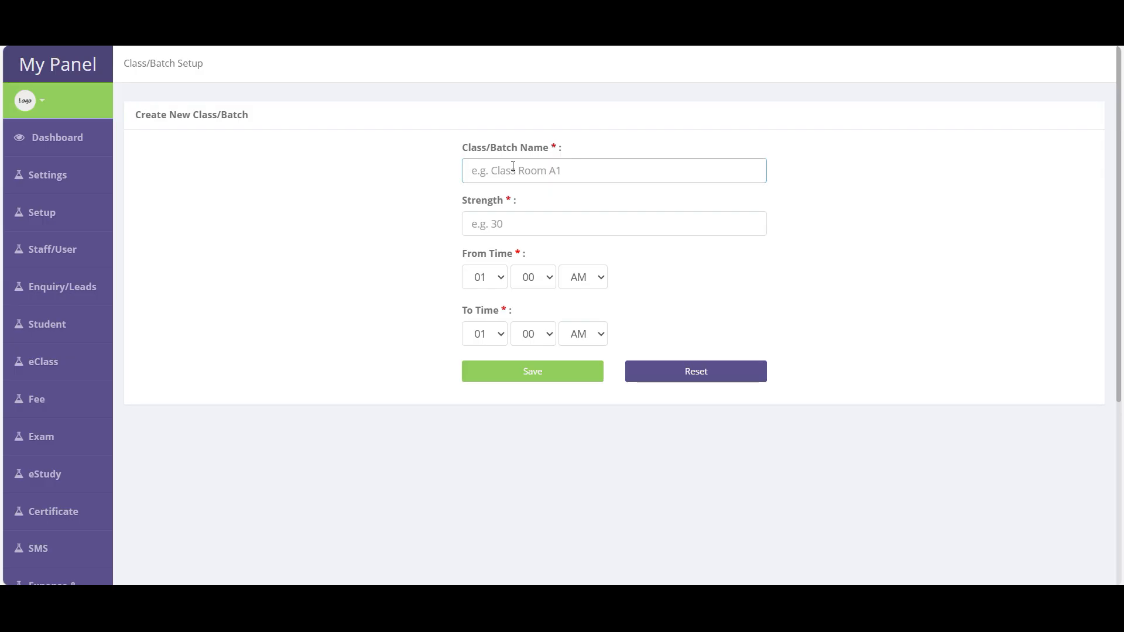
pyautogui.write('Morning')
pyautogui.doubleClick(513, 167)
pyautogui.click(513, 167)
pyautogui.moveTo(529, 170); pyautogui.dragTo(445, 178)
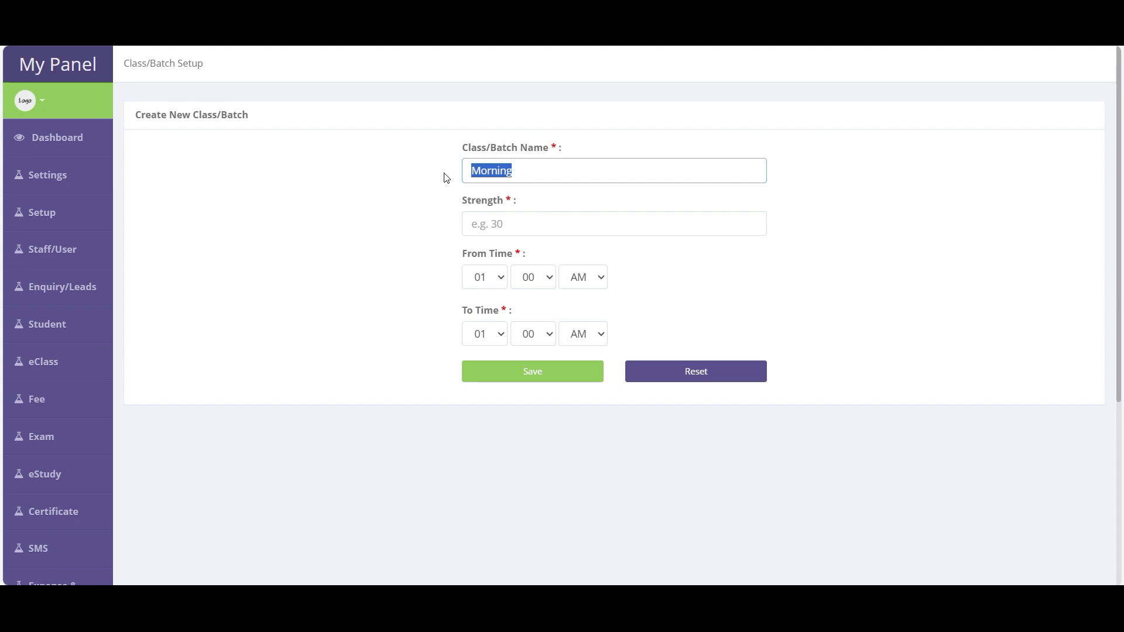
pyautogui.write('Class ')
pyautogui.write('Room1 Monr')
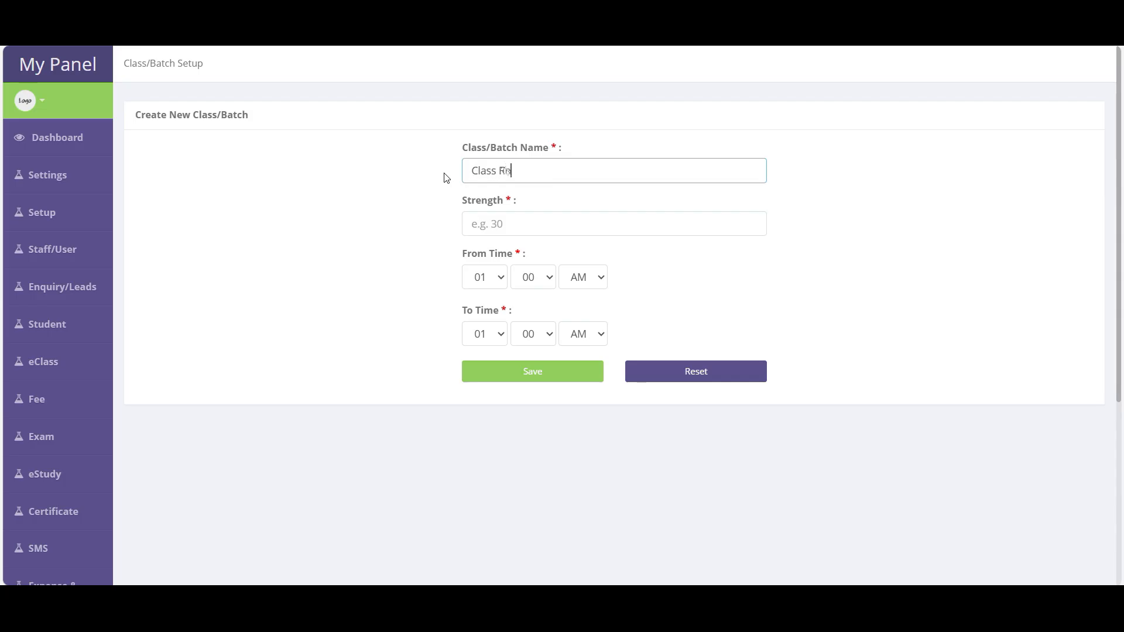
pyautogui.write('ing')
pyautogui.press('BackSpace')
pyautogui.press('BackSpace')
pyautogui.press('BackSpace')
pyautogui.press('BackSpace')
pyautogui.write('ning Batch')
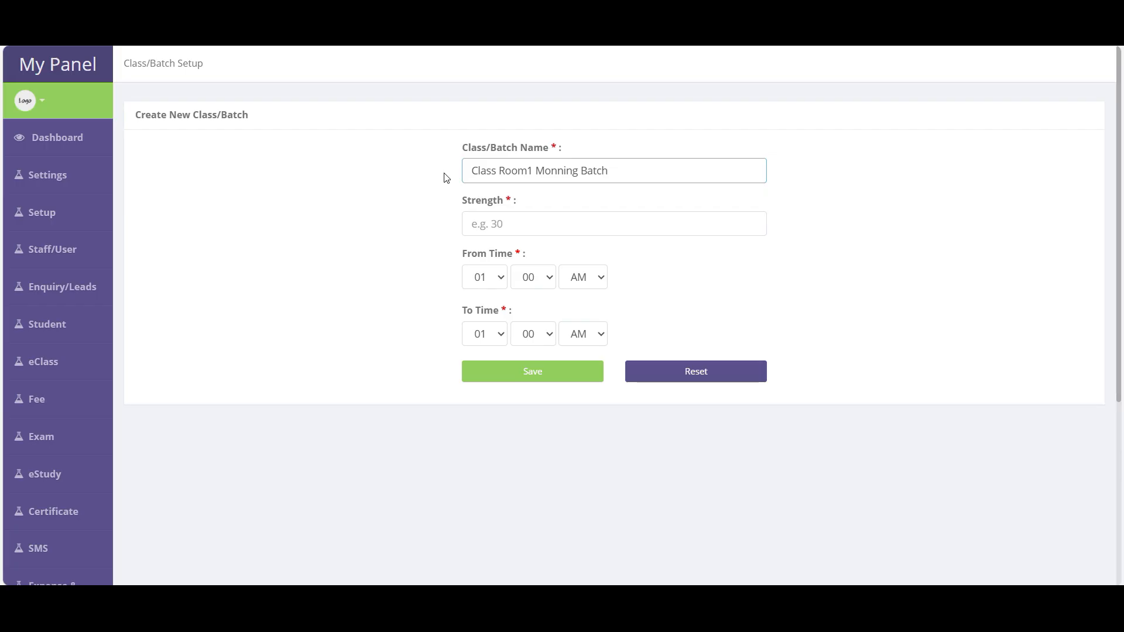
# - Set the batch time to 09:00–10:00 AM and strength 30, then save it
pyautogui.click(497, 282)
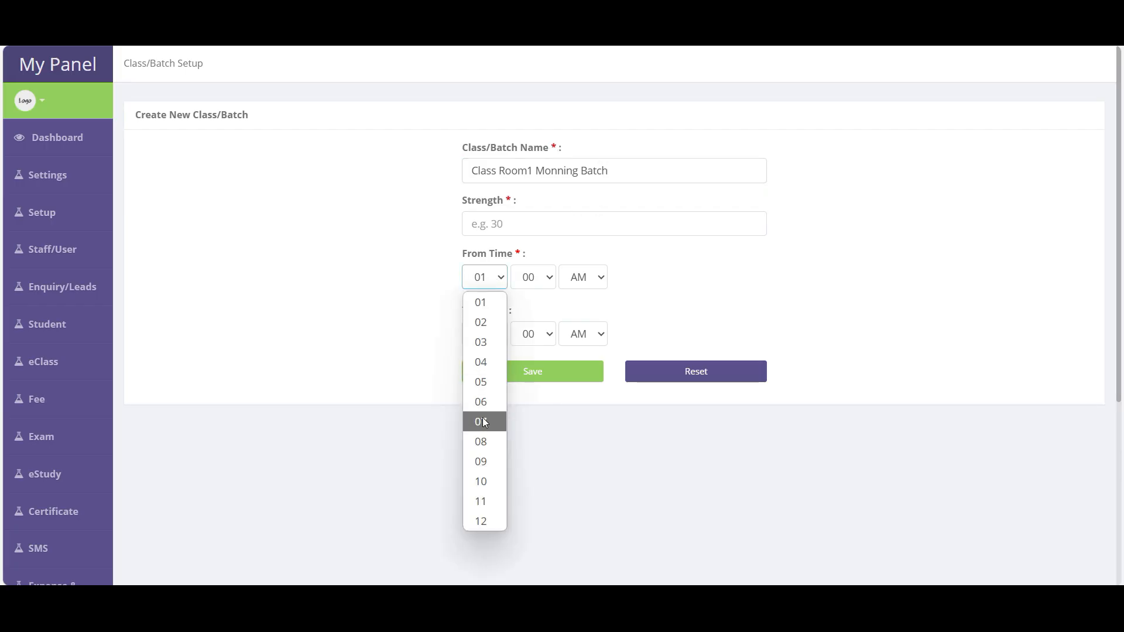
pyautogui.click(489, 462)
pyautogui.click(497, 340)
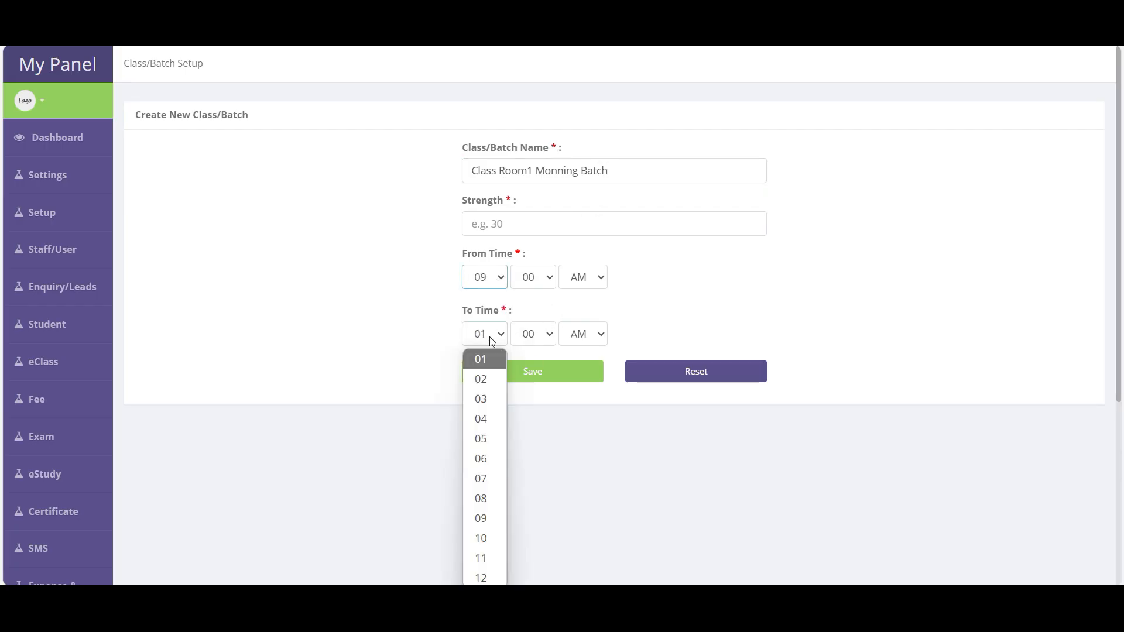
pyautogui.click(485, 536)
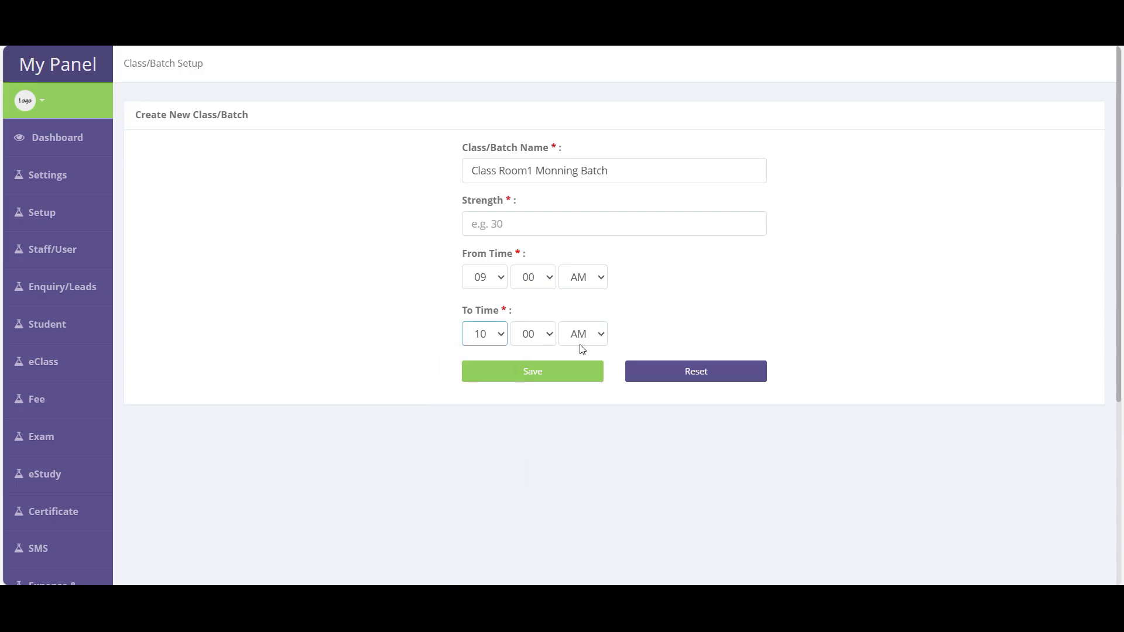
pyautogui.click(532, 378)
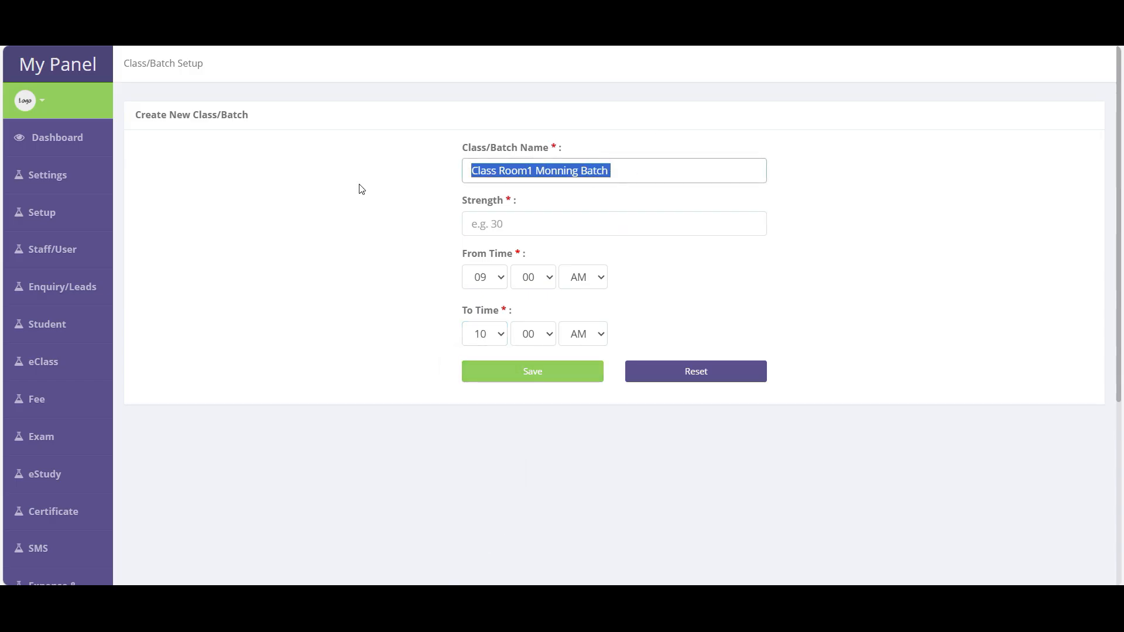
pyautogui.click(488, 371)
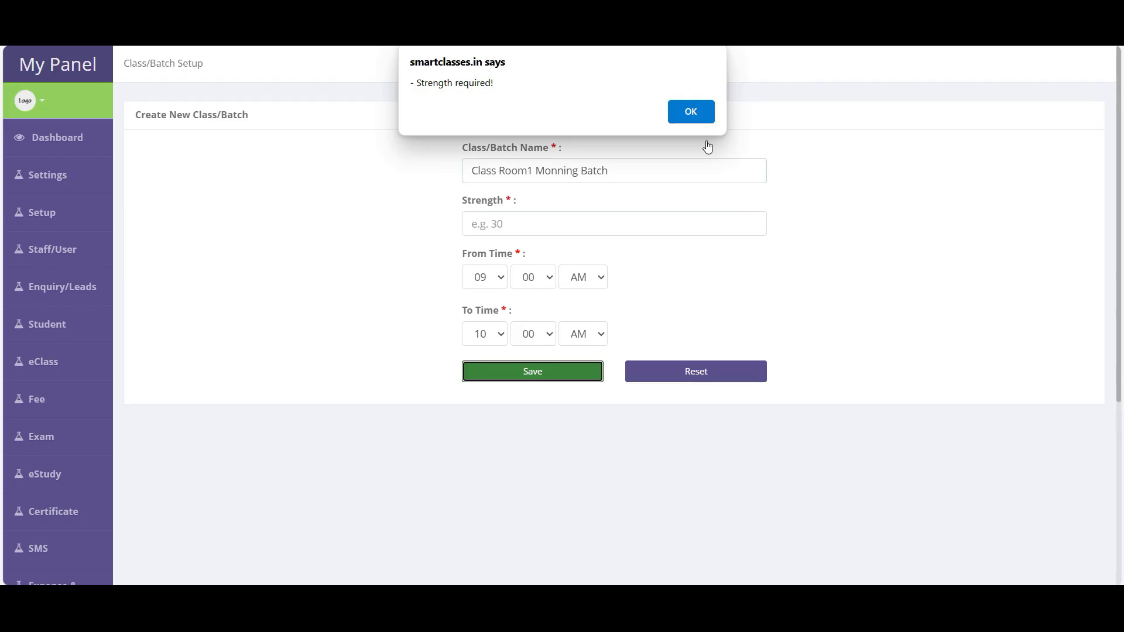
pyautogui.click(695, 106)
pyautogui.click(527, 215)
pyautogui.write('30')
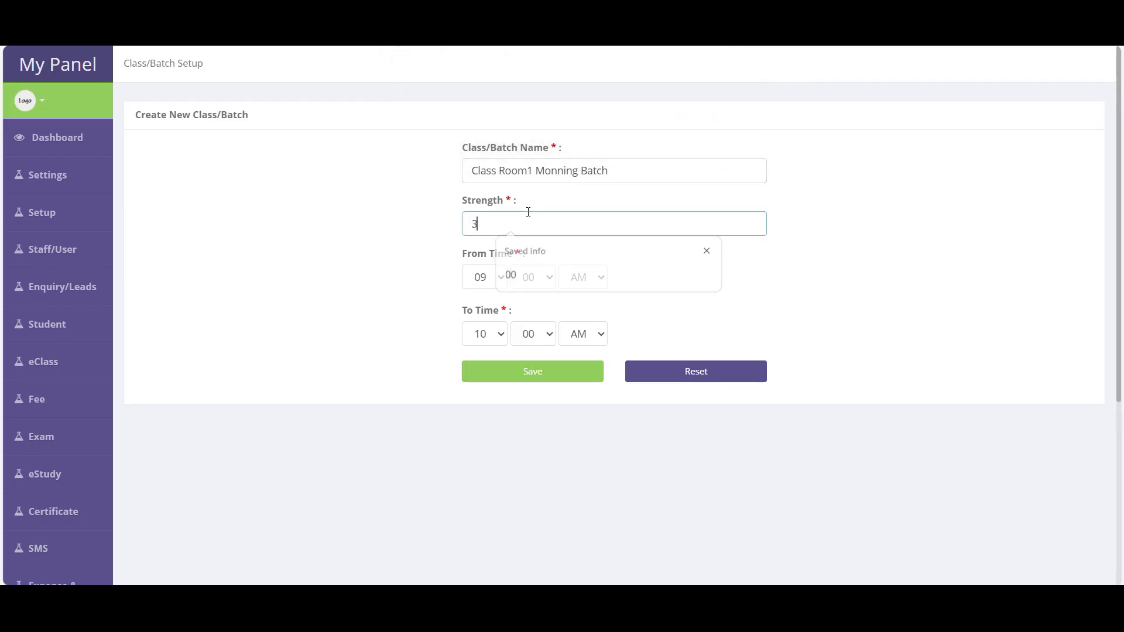
pyautogui.click(507, 386)
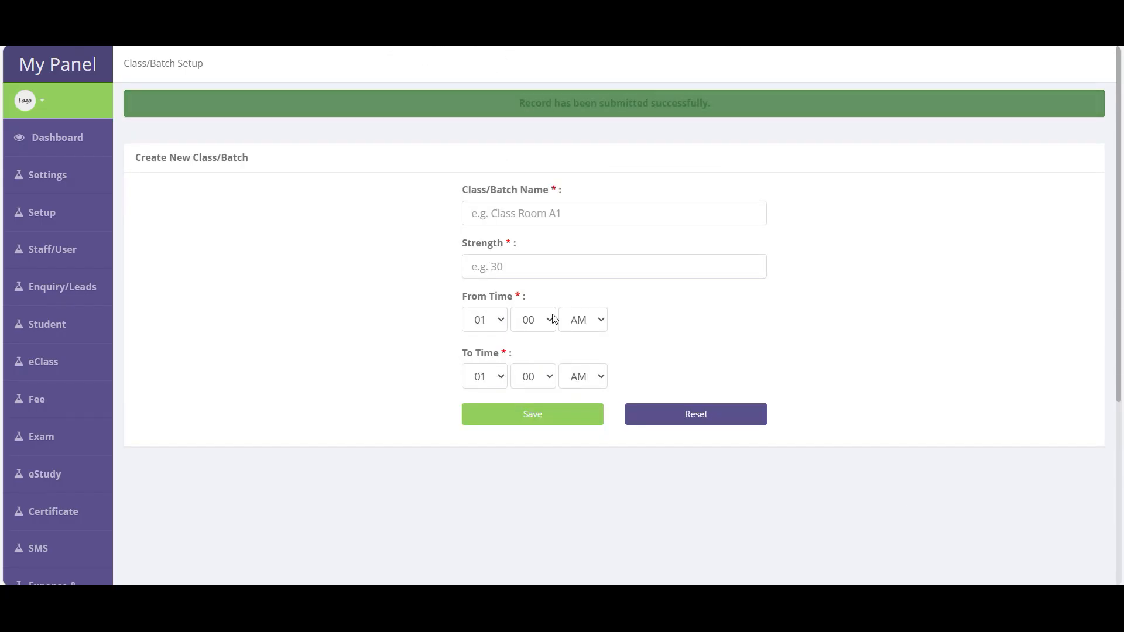
# - Reuse the previous batch name changed to 'Class Room2', with hours 09 to 10
pyautogui.click(523, 223)
pyautogui.click(569, 266)
pyautogui.click(527, 213)
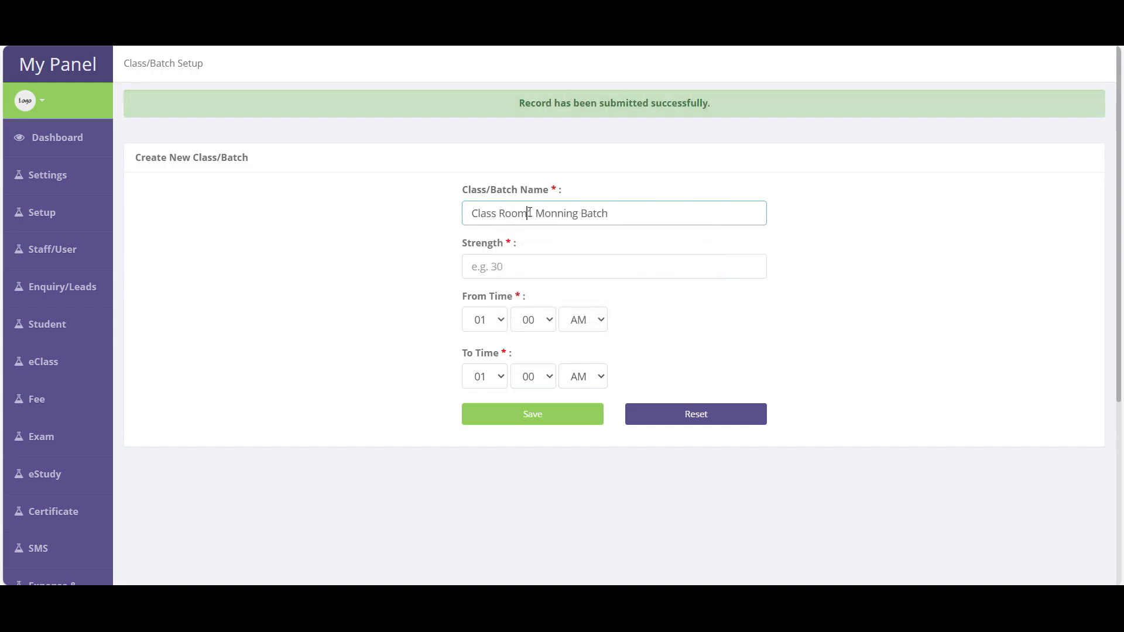
pyautogui.hotkey('shift', 'Right')
pyautogui.write('2')
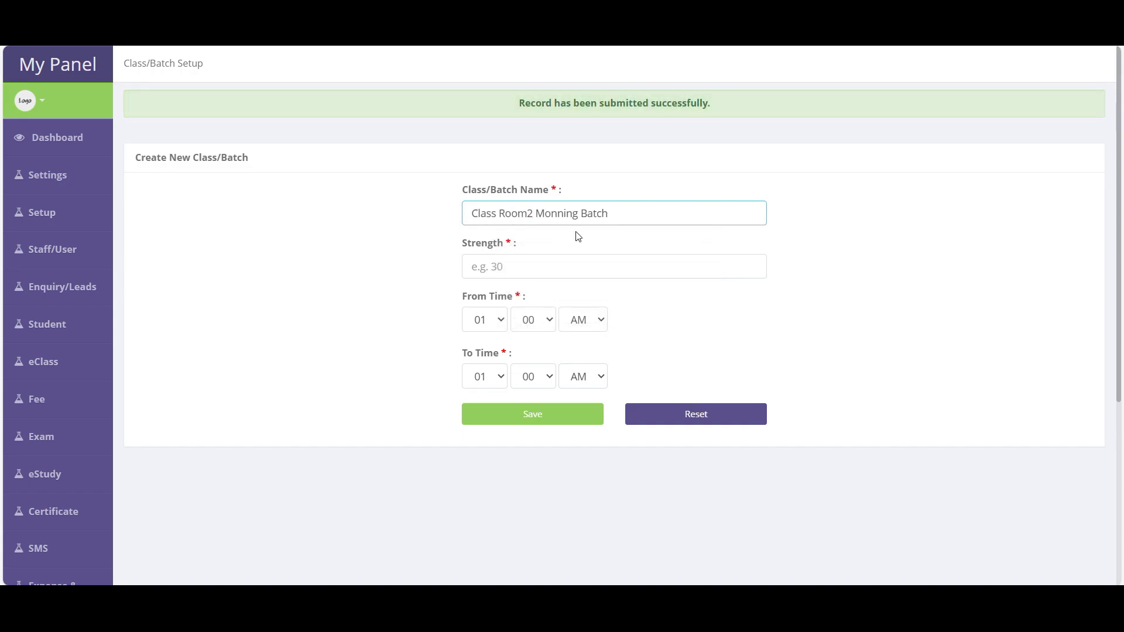
pyautogui.click(497, 328)
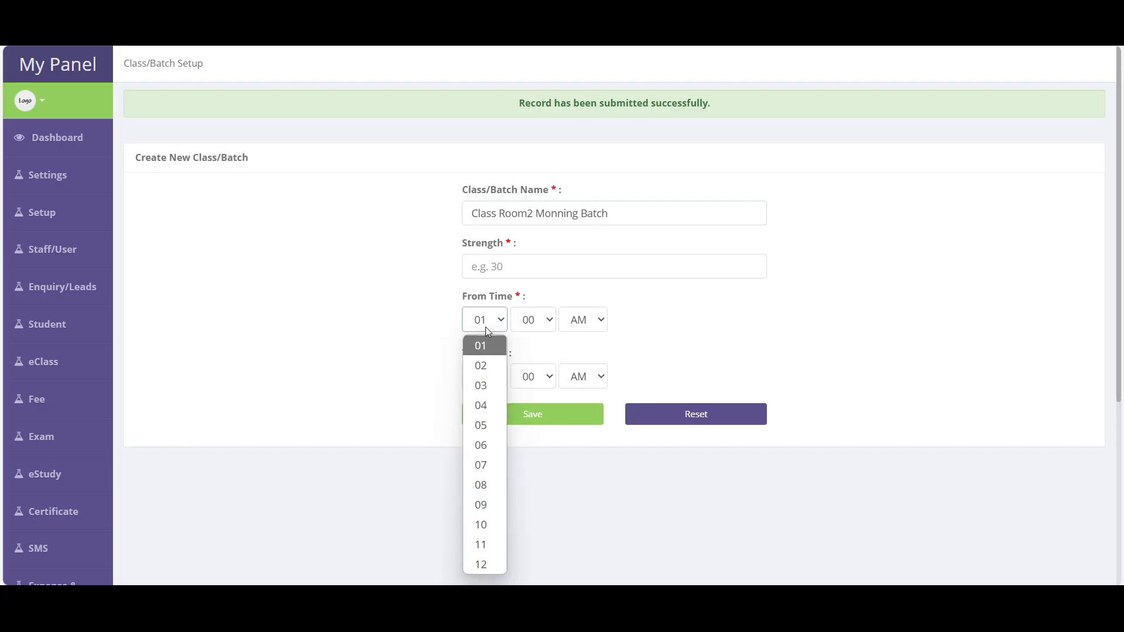
pyautogui.click(485, 522)
pyautogui.click(485, 380)
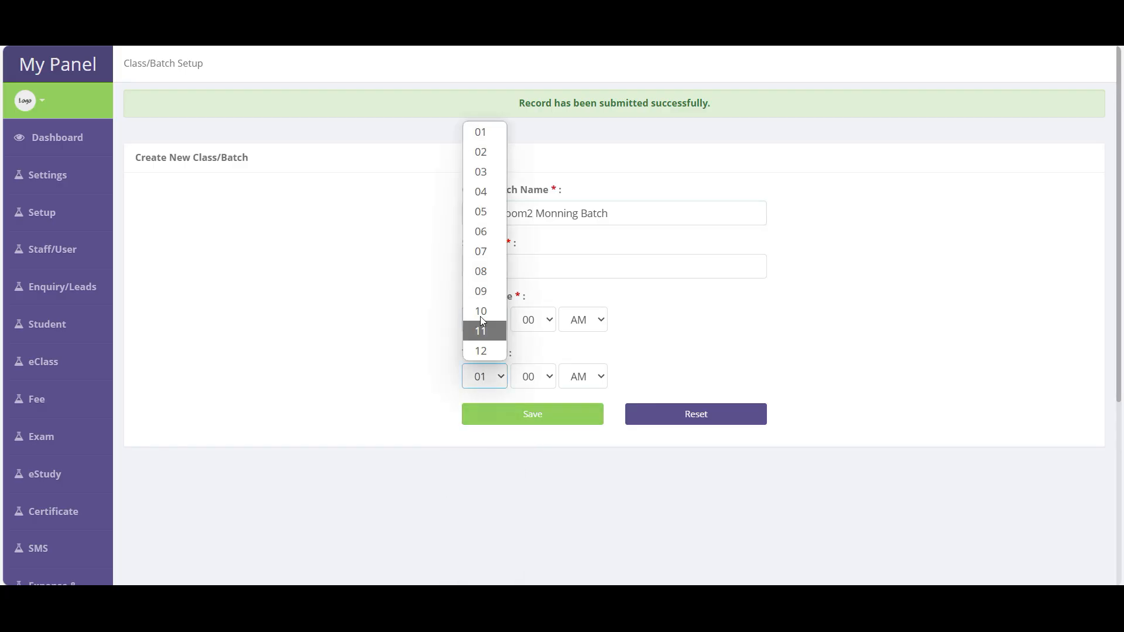
pyautogui.click(486, 312)
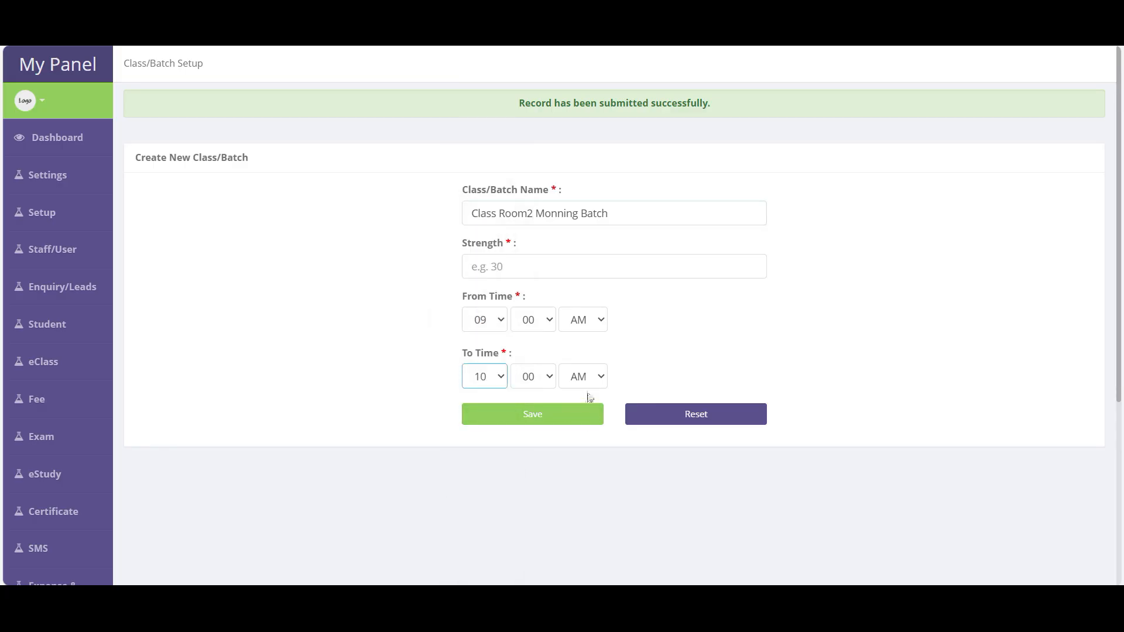
# - Correct 'Monning' to 'Morning', enter strength 30 and save the batch
pyautogui.click(572, 423)
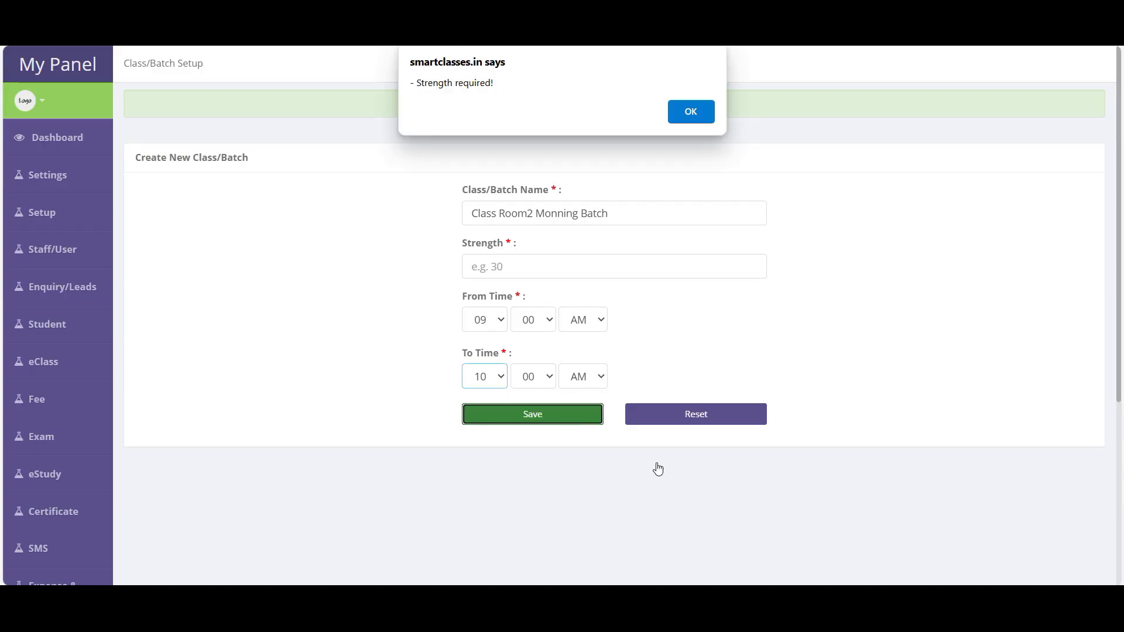
pyautogui.click(686, 115)
pyautogui.click(560, 212)
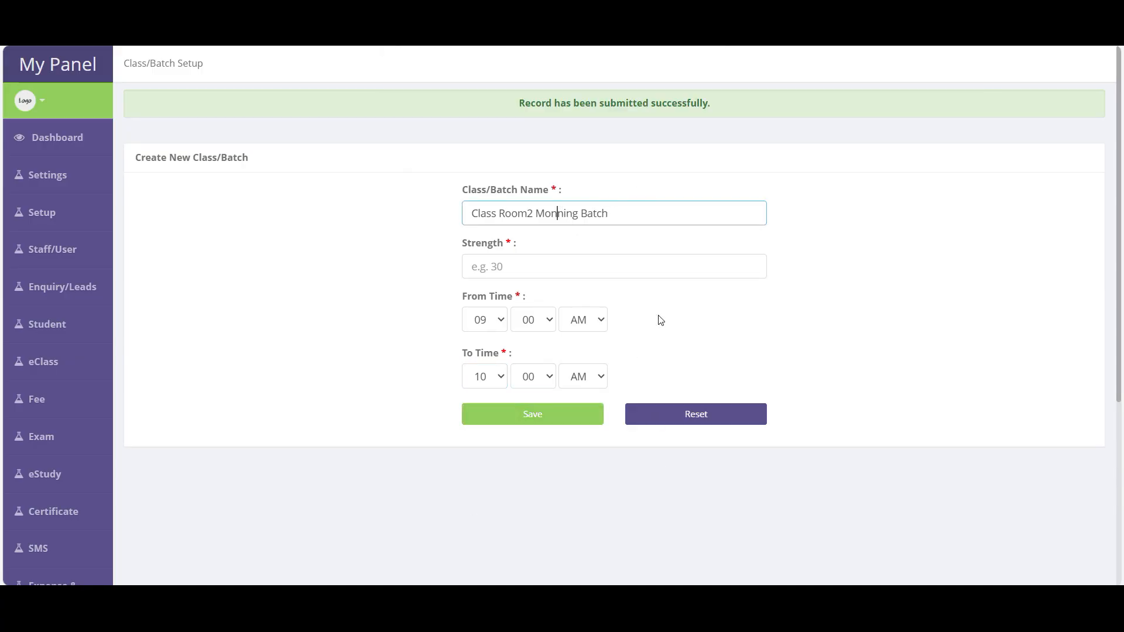
pyautogui.press('BackSpace')
pyautogui.write('r')
pyautogui.click(534, 414)
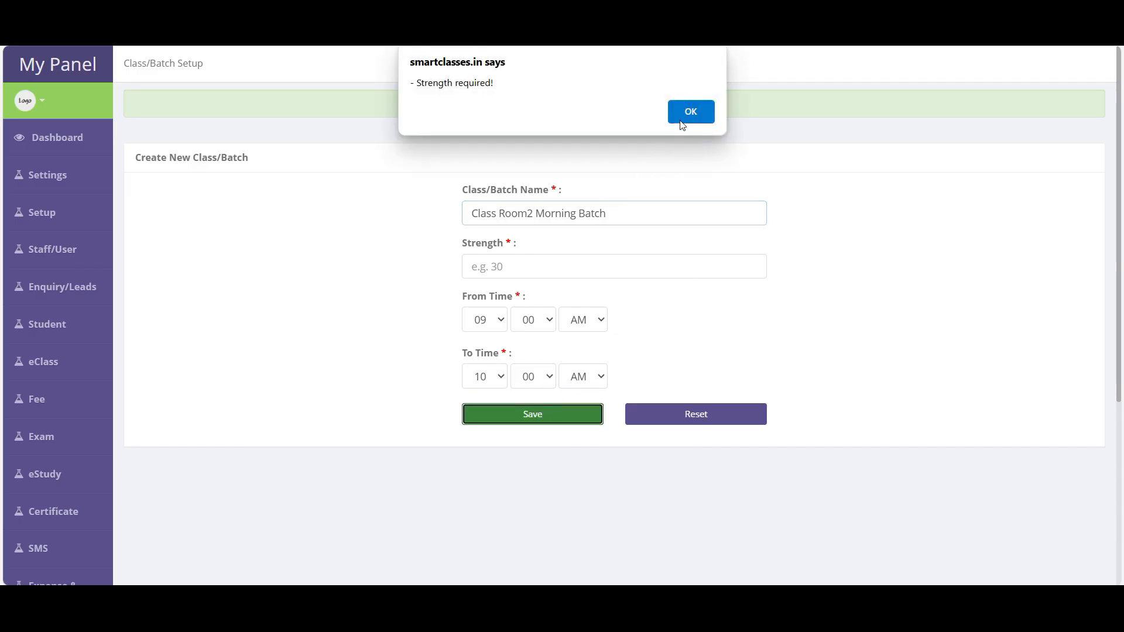
pyautogui.click(686, 112)
pyautogui.click(522, 263)
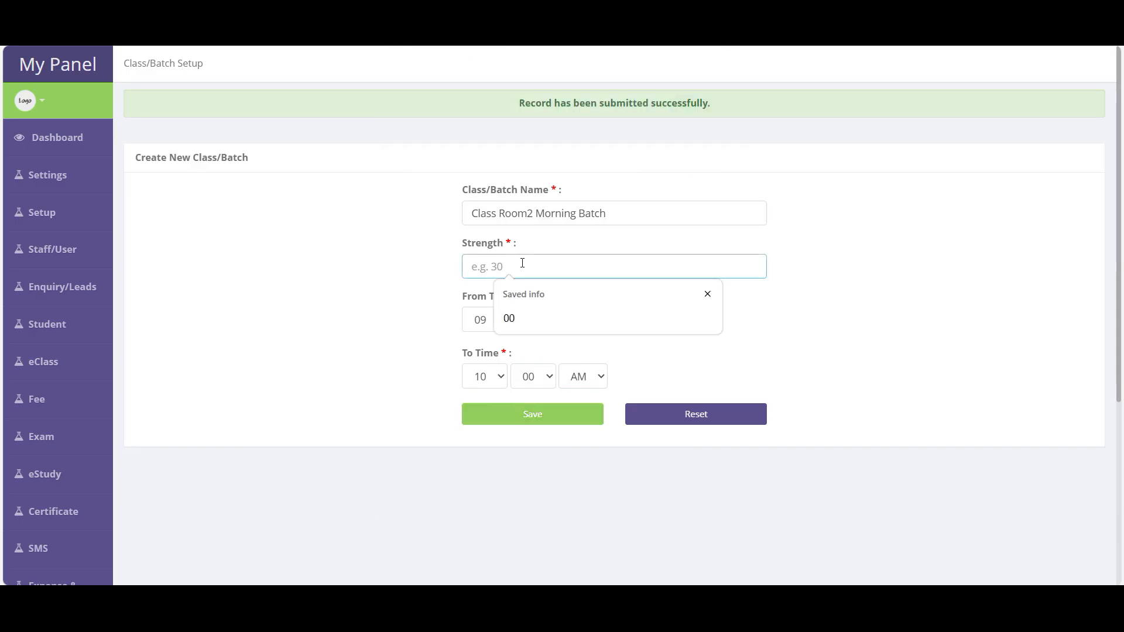
pyautogui.write('30')
pyautogui.click(520, 419)
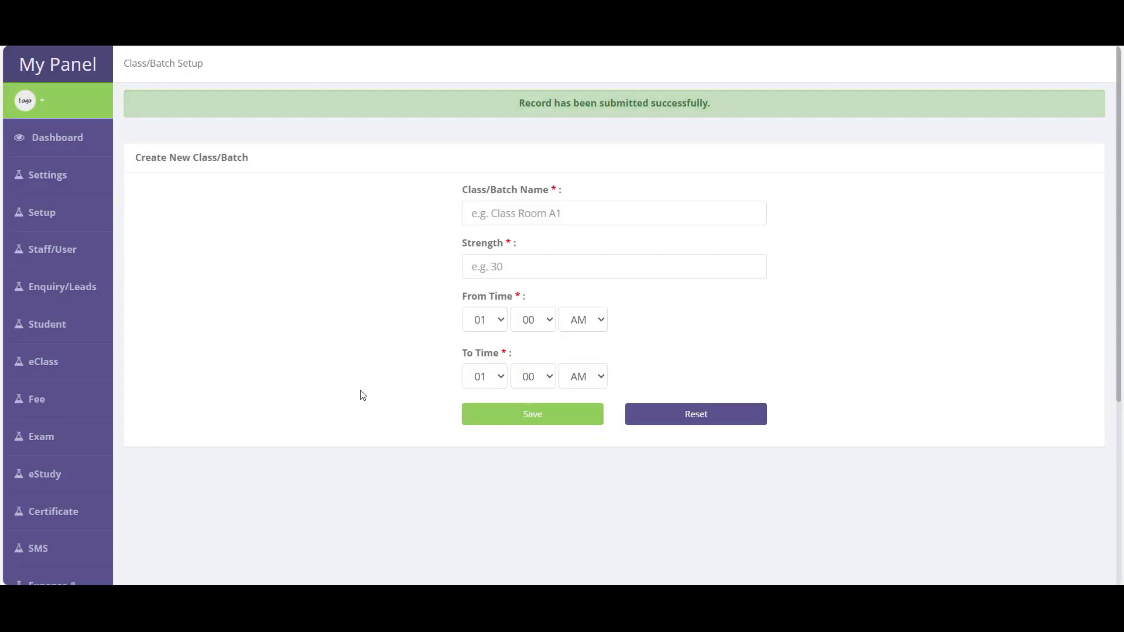
pyautogui.moveTo(48, 256)
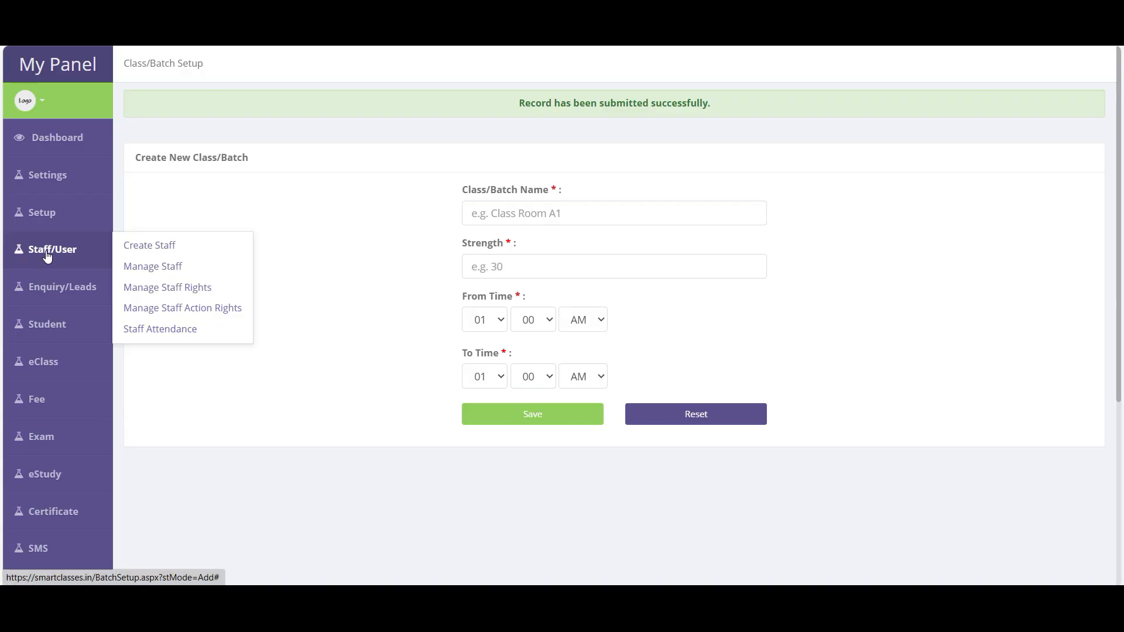
pyautogui.moveTo(52, 217)
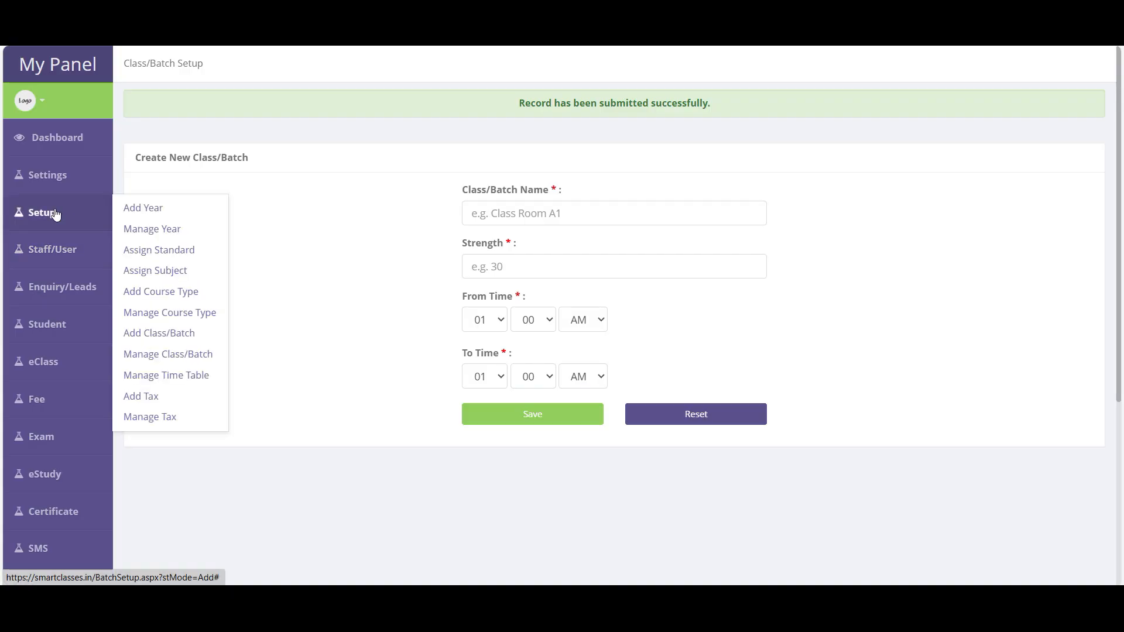
# - Open the Class/Batch Setup list and page forward and back through the 12 batches
pyautogui.click(194, 359)
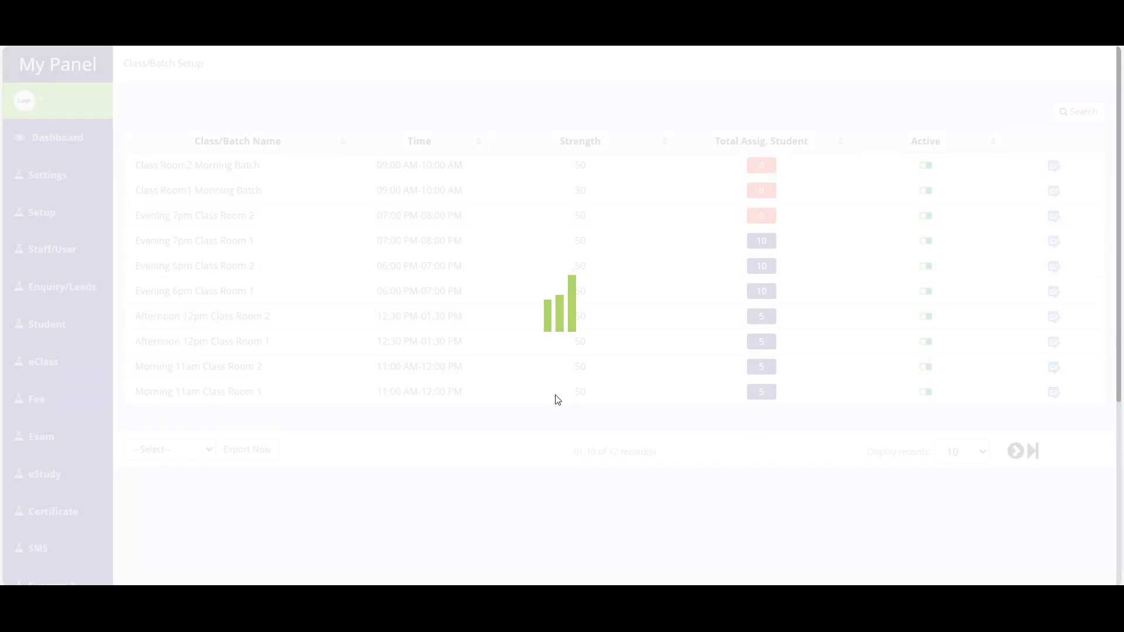
pyautogui.moveTo(139, 165); pyautogui.dragTo(655, 405)
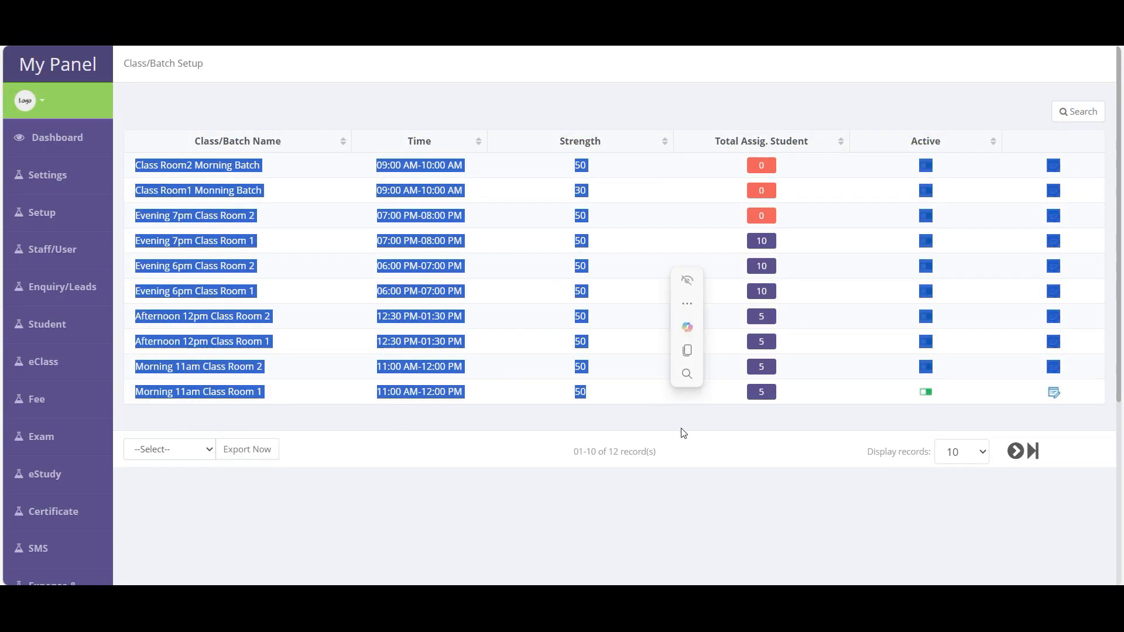
pyautogui.click(783, 524)
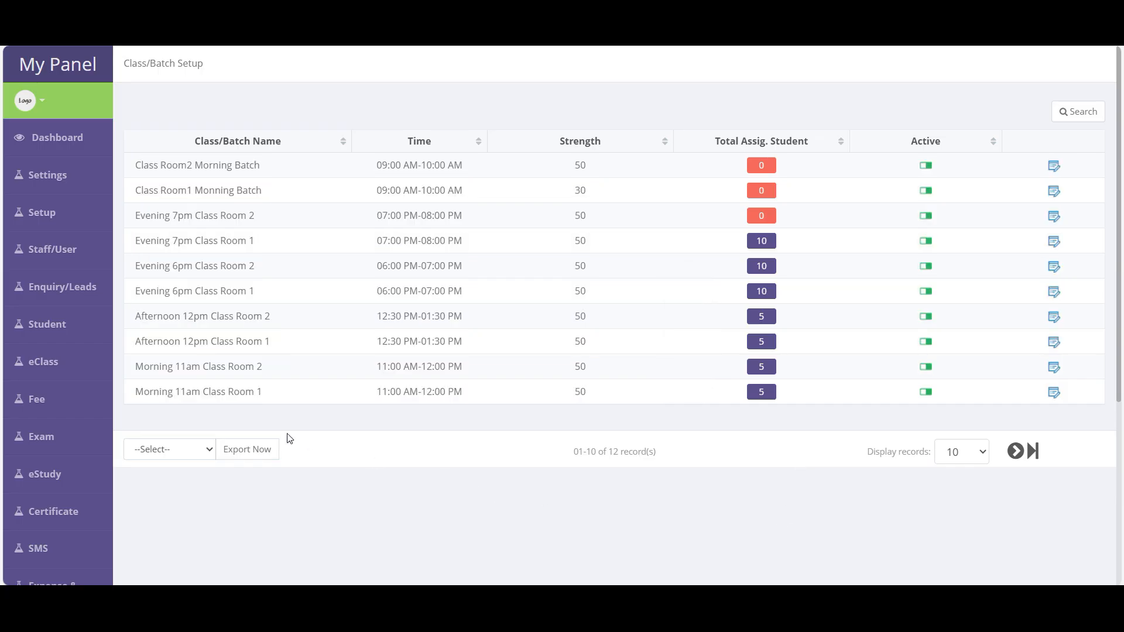
pyautogui.click(1016, 451)
pyautogui.click(1023, 250)
# - Show 50 records per page, return to 10, then bring up the batch search form
pyautogui.click(968, 459)
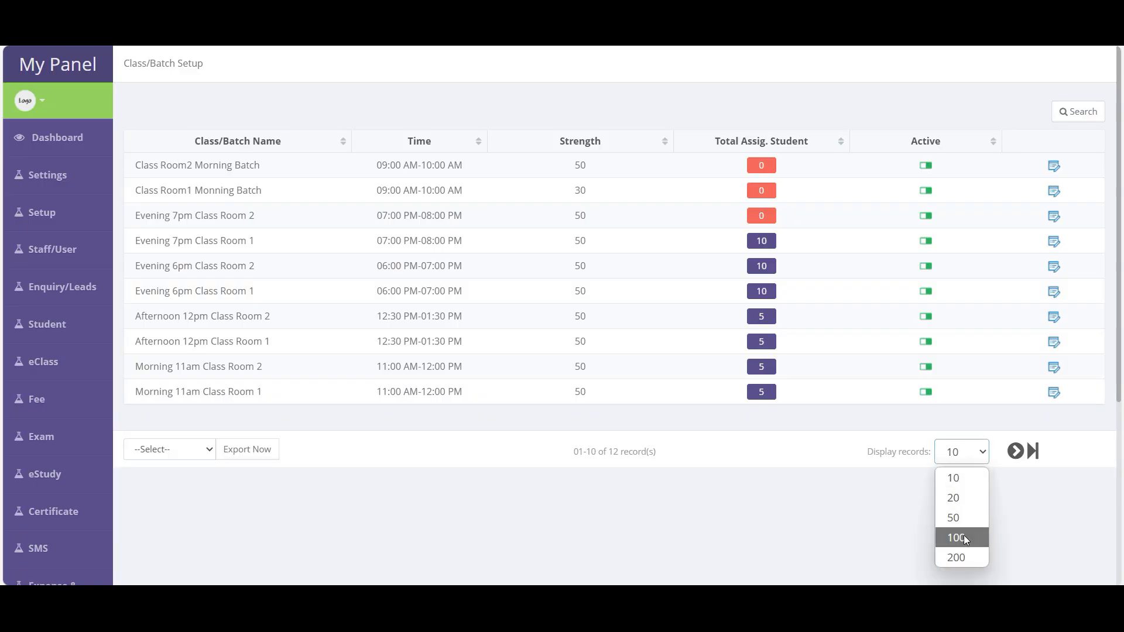
pyautogui.click(961, 518)
pyautogui.click(972, 502)
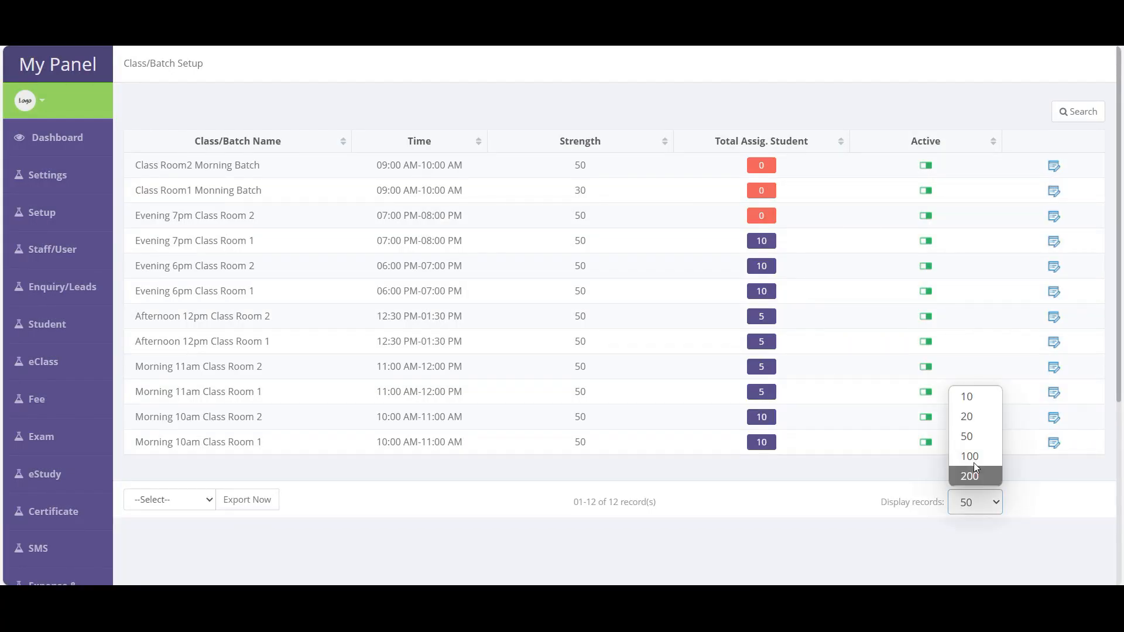
pyautogui.click(978, 403)
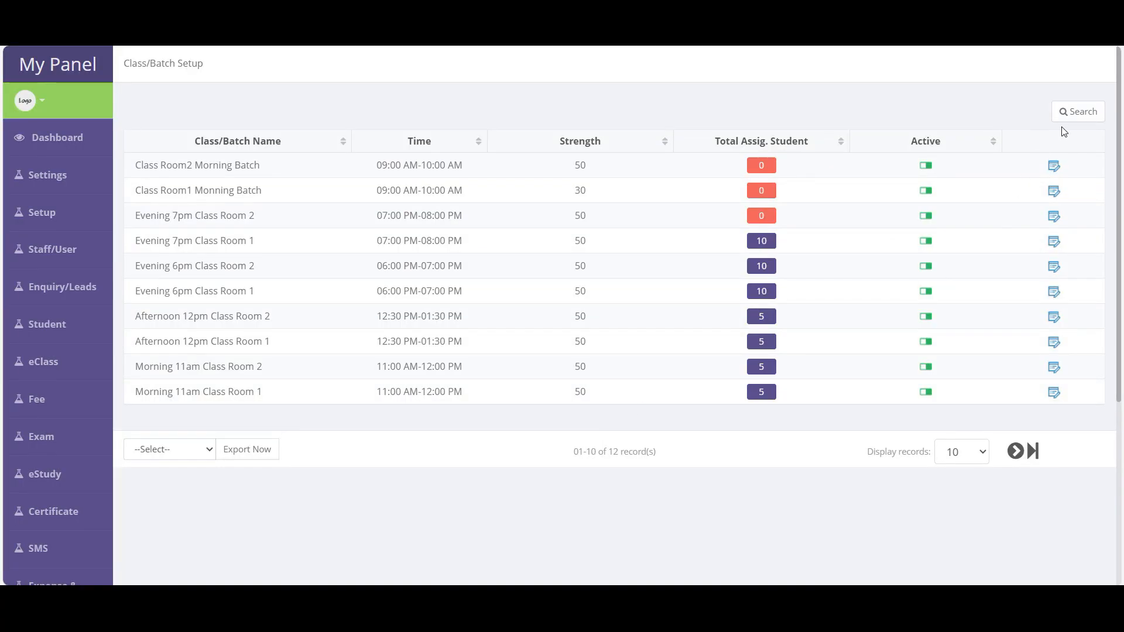
pyautogui.click(1081, 115)
pyautogui.click(518, 299)
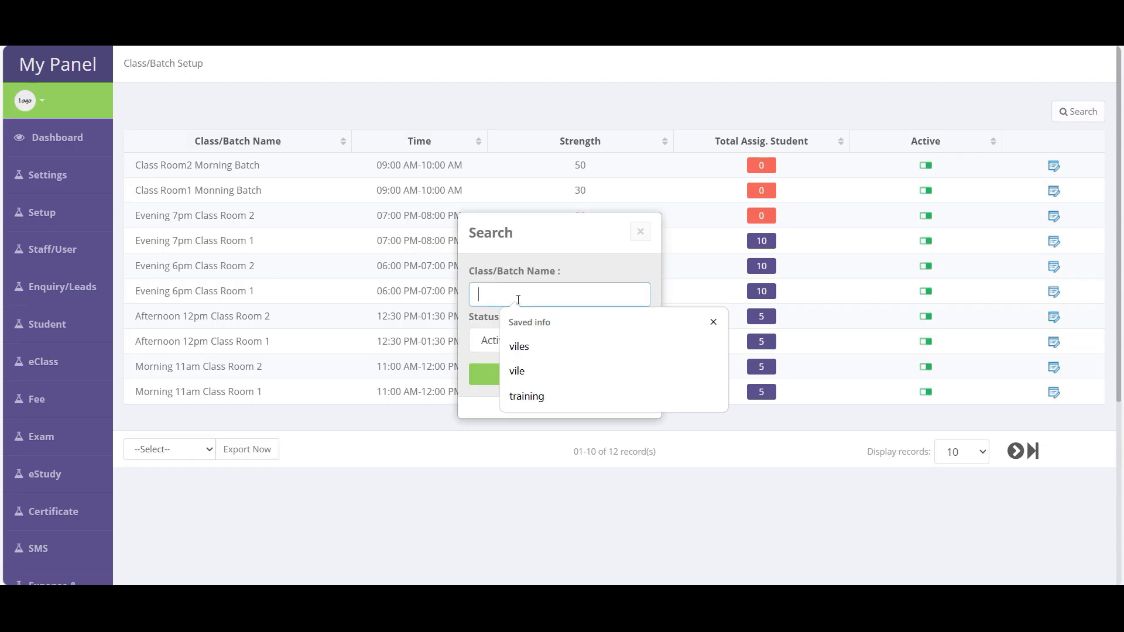
pyautogui.write('morning')
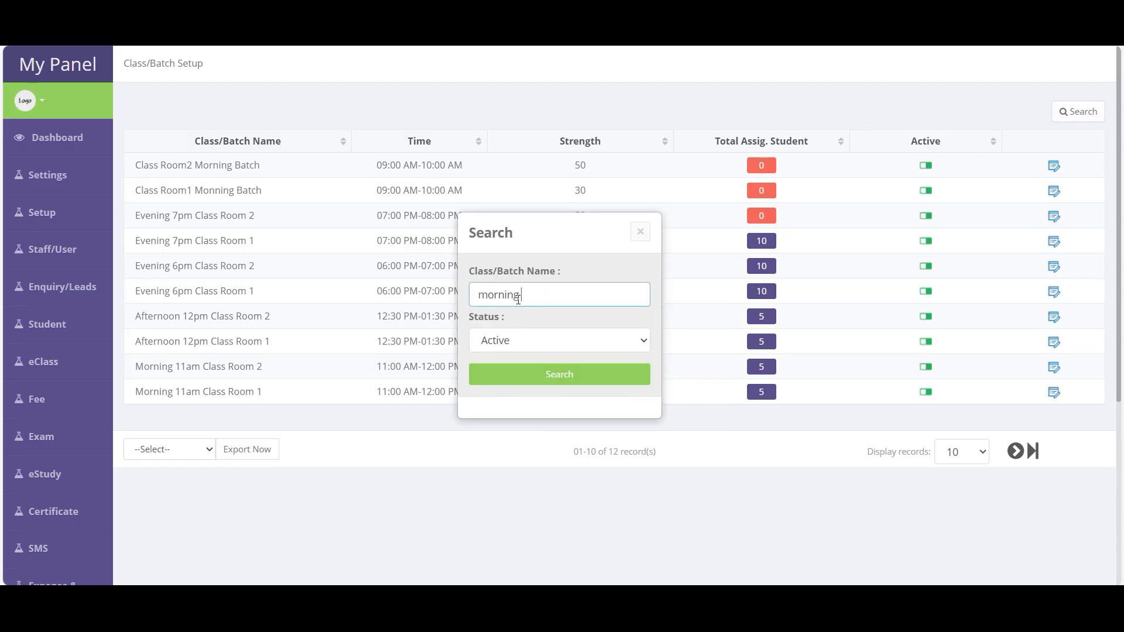
pyautogui.press('Return')
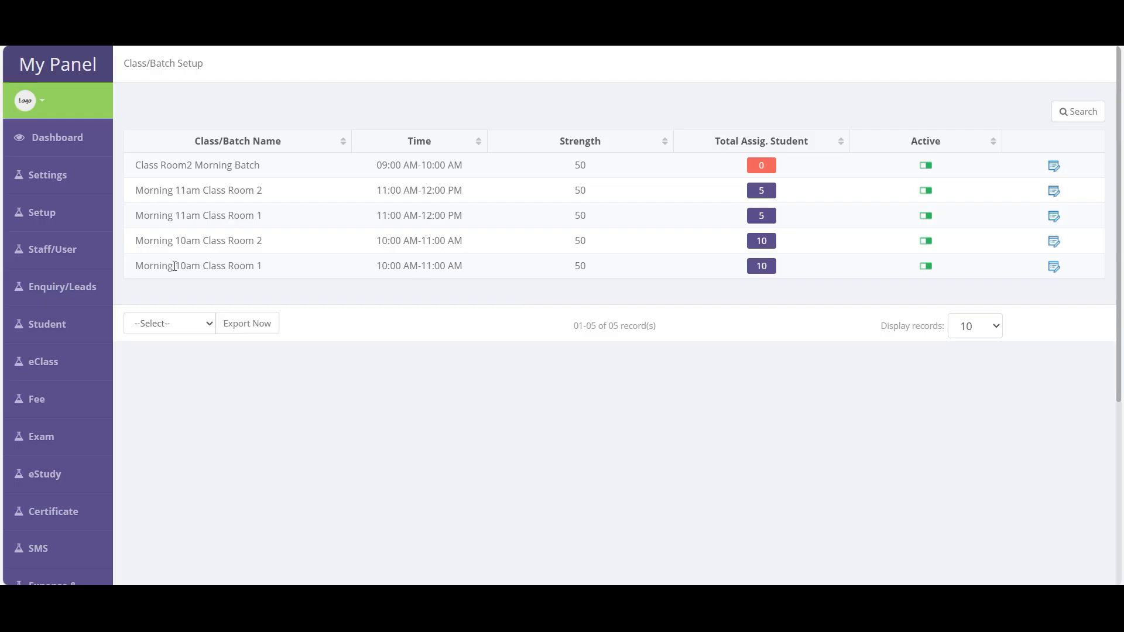
pyautogui.moveTo(264, 269); pyautogui.dragTo(128, 166)
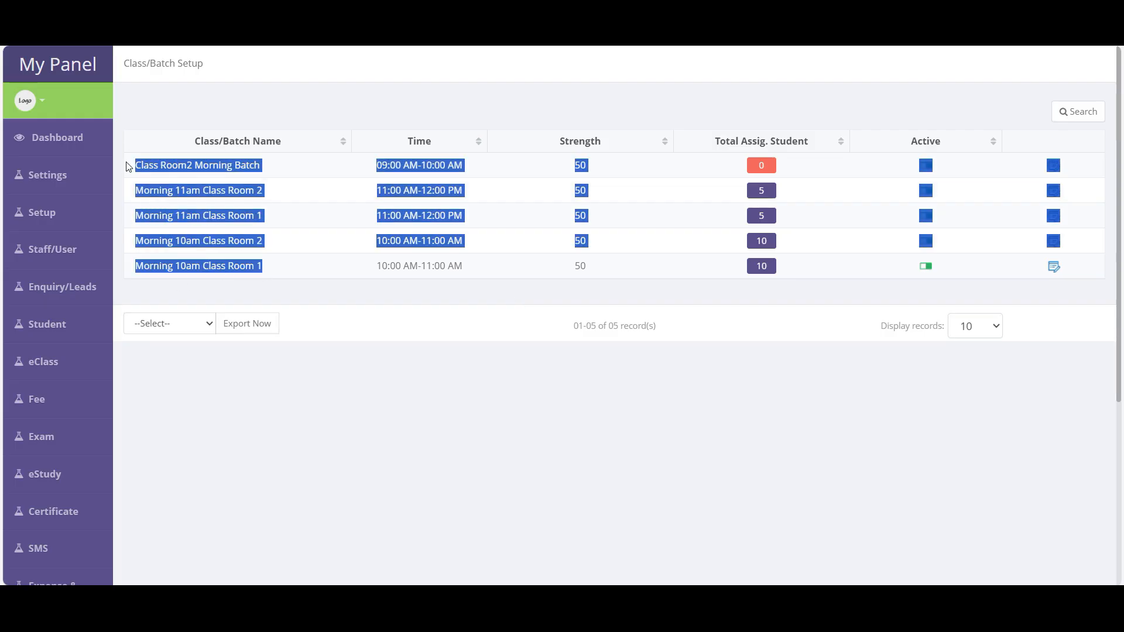
pyautogui.click(523, 363)
pyautogui.moveTo(261, 166); pyautogui.dragTo(134, 166)
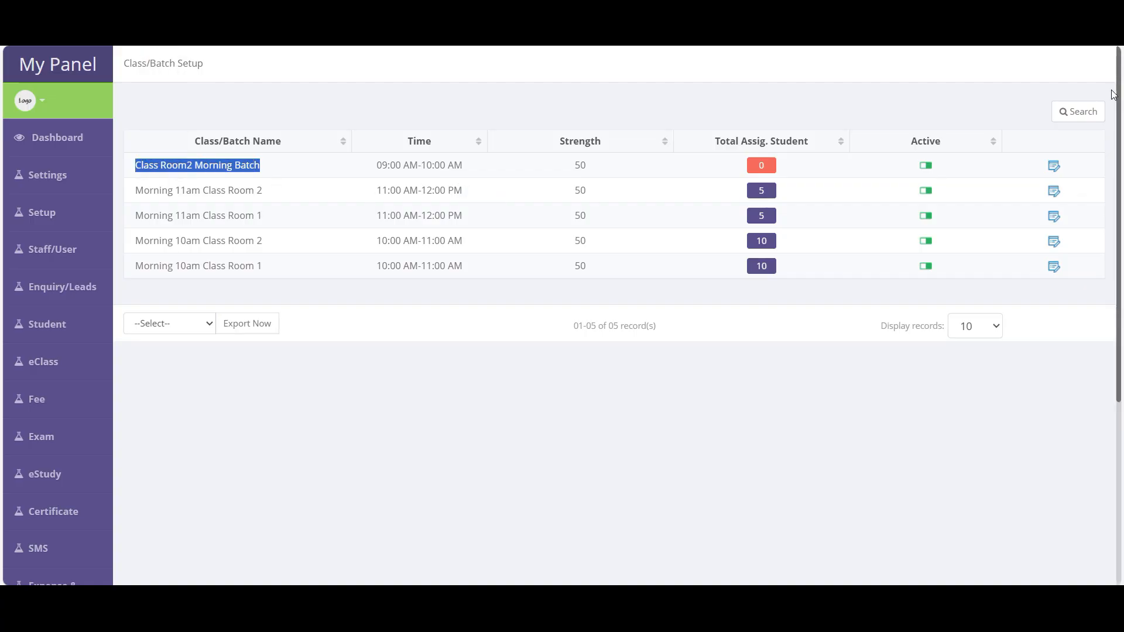
pyautogui.click(1078, 111)
pyautogui.click(505, 301)
pyautogui.doubleClick(510, 301)
pyautogui.write('room1')
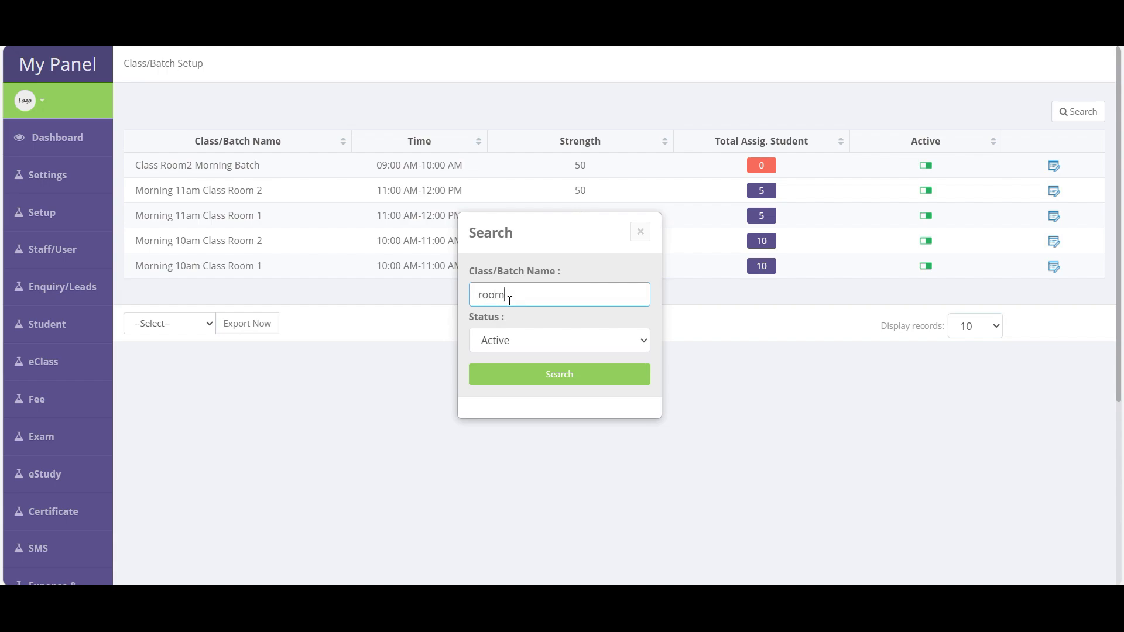
pyautogui.press('Return')
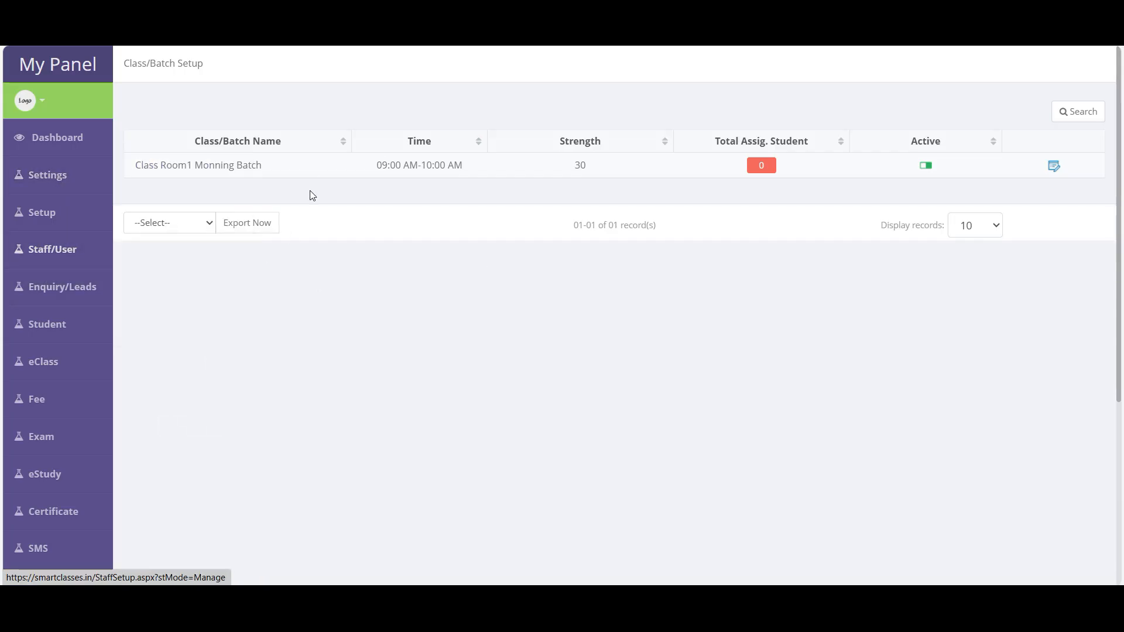
pyautogui.click(1079, 113)
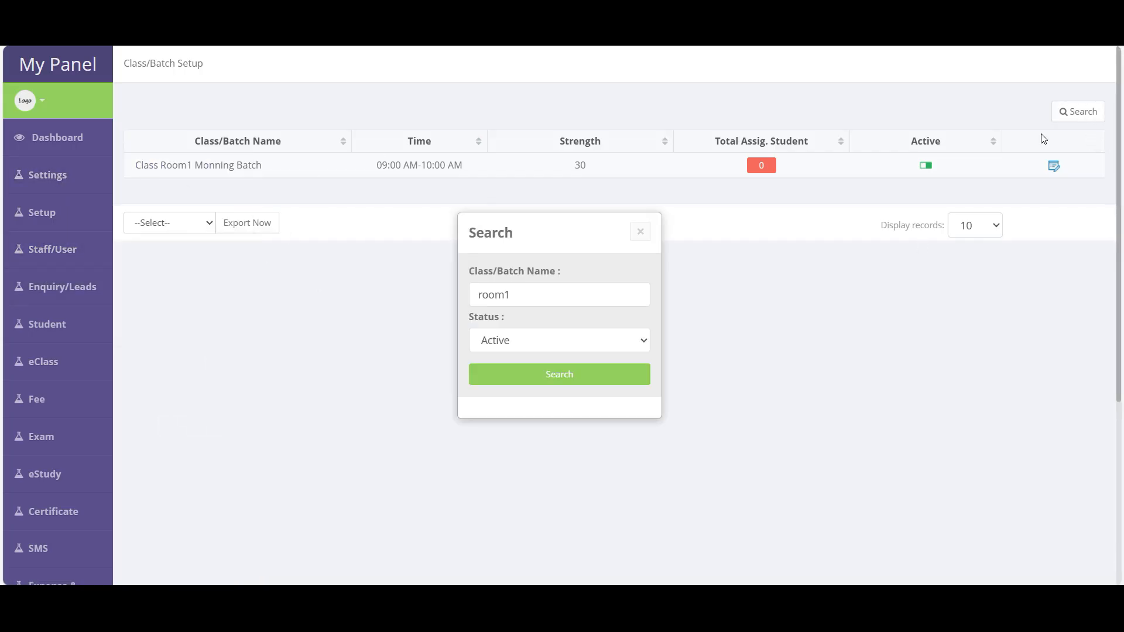
pyautogui.moveTo(515, 295); pyautogui.dragTo(422, 299)
pyautogui.press('BackSpace')
pyautogui.press('Return')
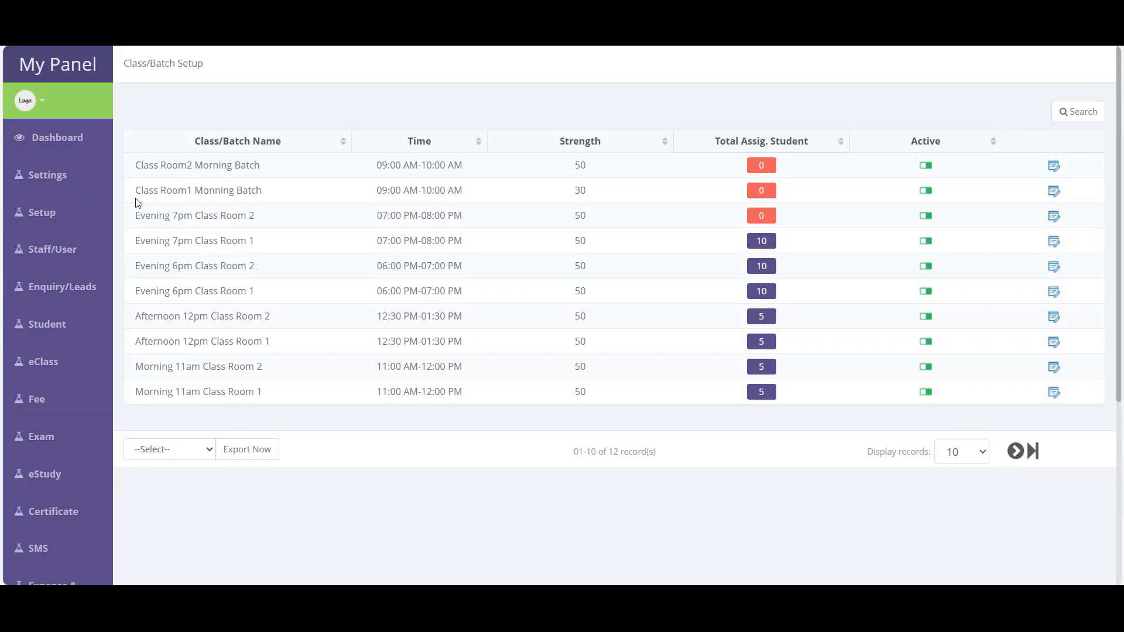
pyautogui.moveTo(137, 201); pyautogui.dragTo(282, 203)
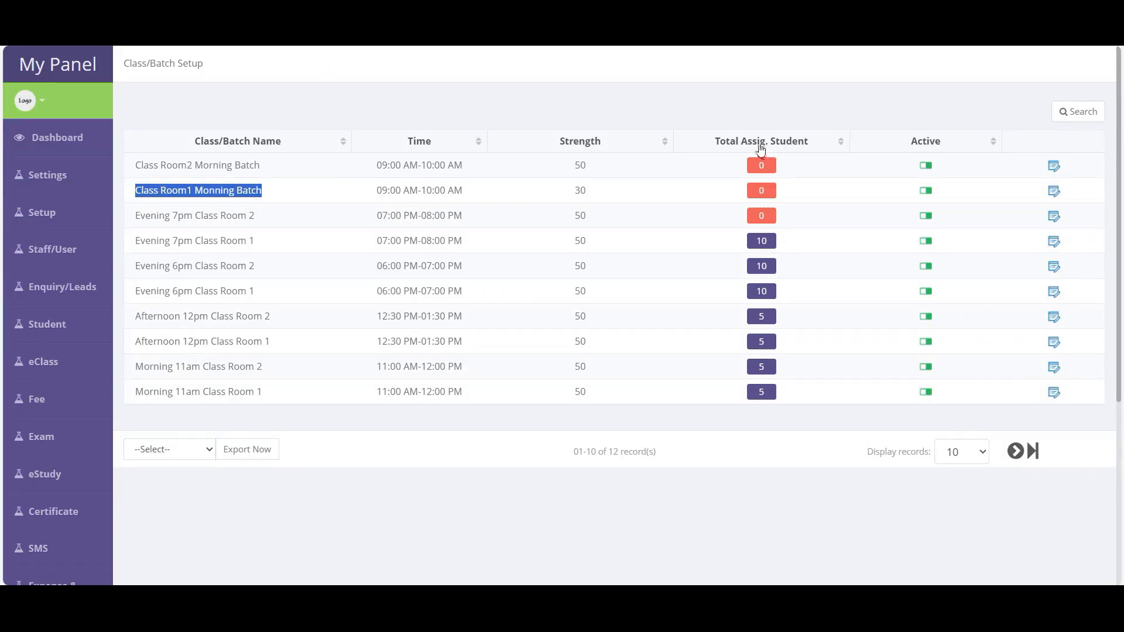
# - For Class Room1 Monning Batch, search students filtered to 10th Standard
pyautogui.click(763, 190)
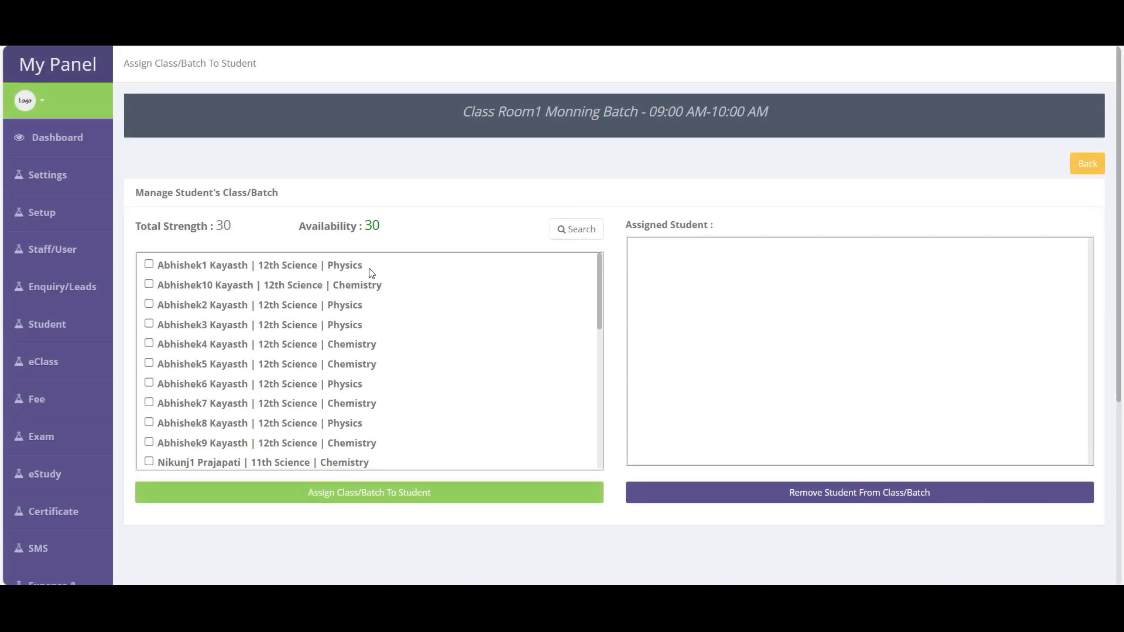
pyautogui.click(579, 230)
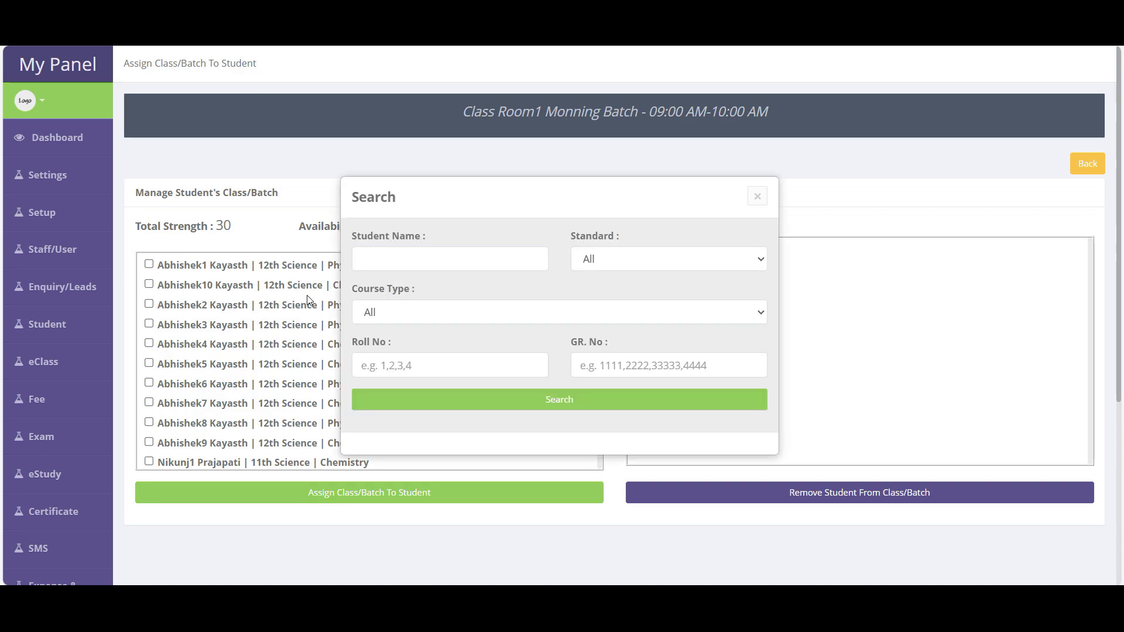
pyautogui.click(633, 266)
pyautogui.click(591, 304)
pyautogui.click(559, 399)
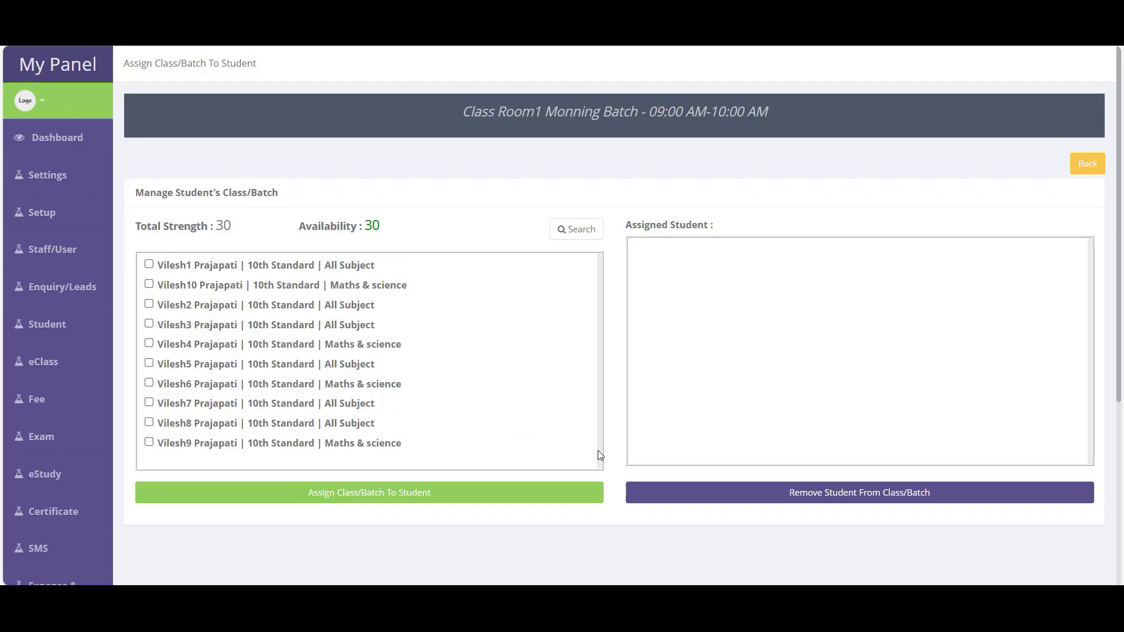
# - Tick all ten 10th Standard students and assign them to the batch
pyautogui.click(149, 264)
pyautogui.click(149, 284)
pyautogui.click(181, 304)
pyautogui.click(179, 324)
pyautogui.click(179, 344)
pyautogui.click(178, 364)
pyautogui.click(177, 383)
pyautogui.click(176, 402)
pyautogui.click(175, 423)
pyautogui.click(176, 442)
pyautogui.click(389, 492)
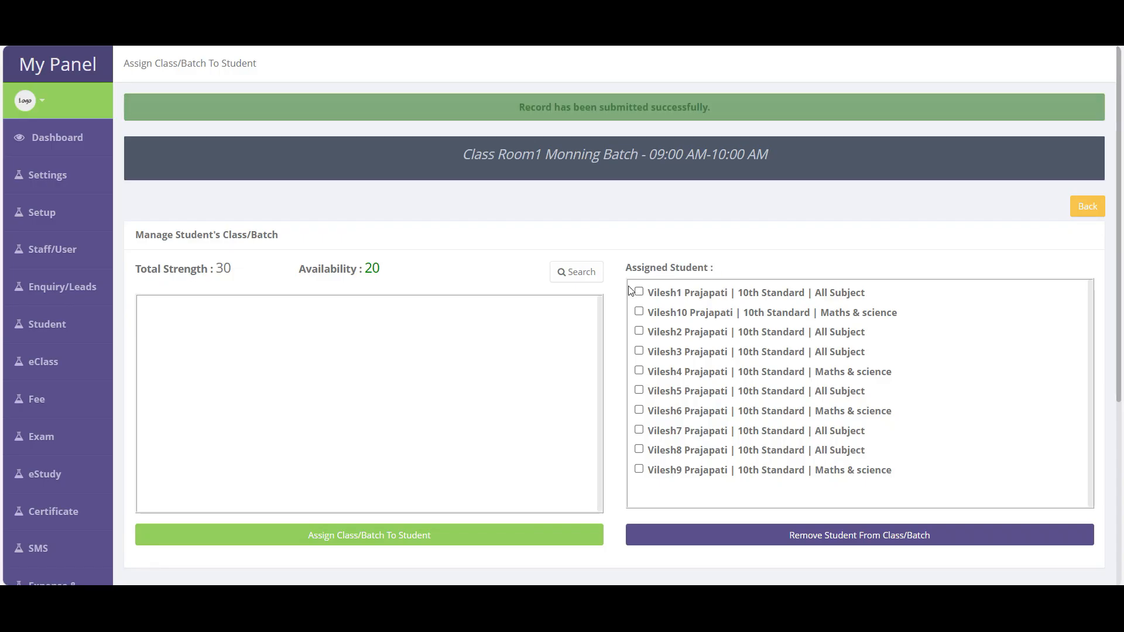
# - Review the assigned students list, then go back to the class/batch list
pyautogui.moveTo(631, 287); pyautogui.dragTo(926, 475)
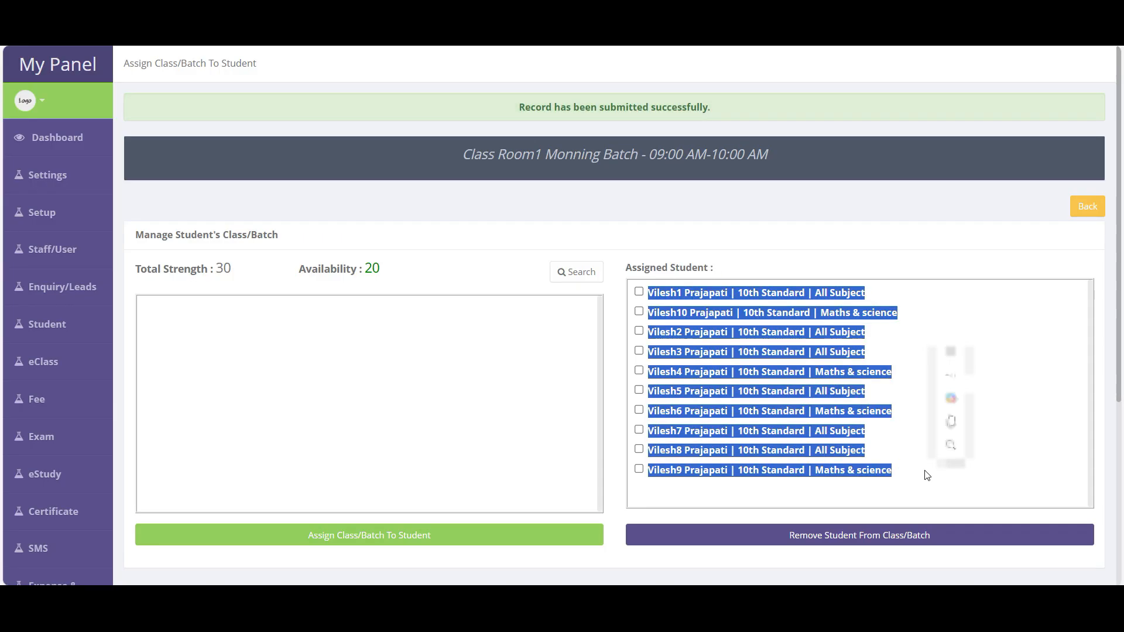
pyautogui.moveTo(779, 159); pyautogui.dragTo(443, 165)
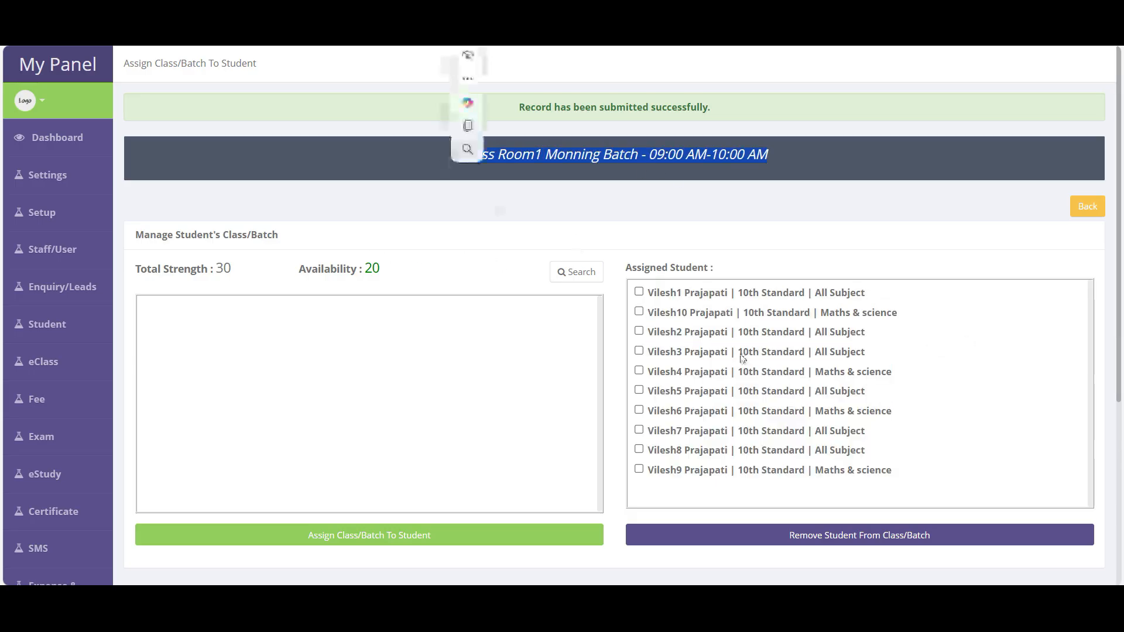
pyautogui.click(638, 469)
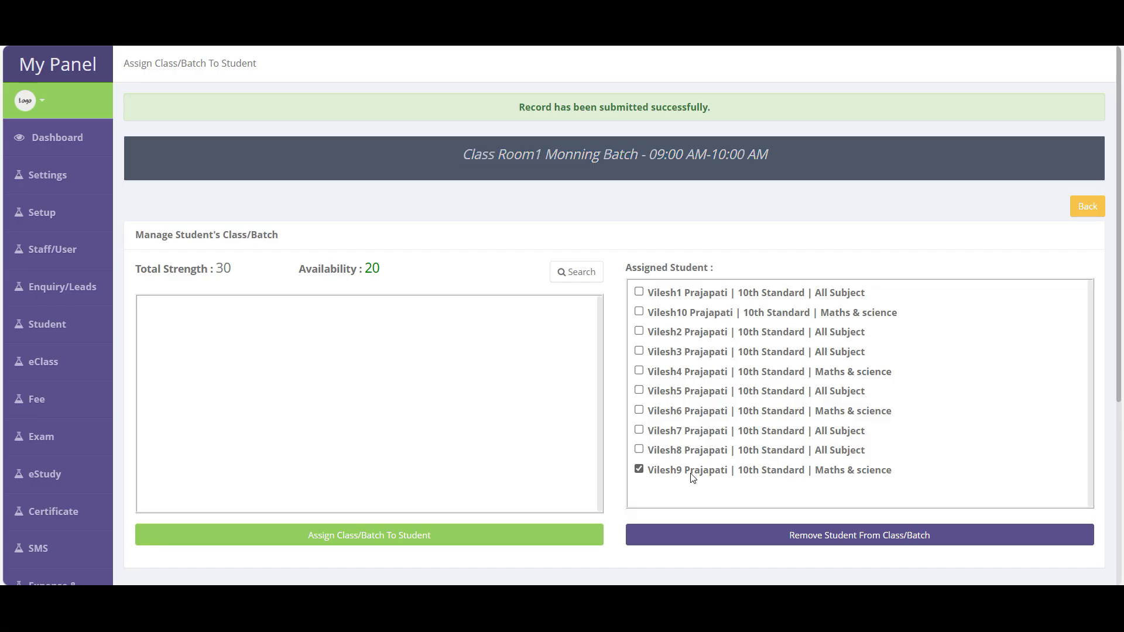
pyautogui.click(1087, 207)
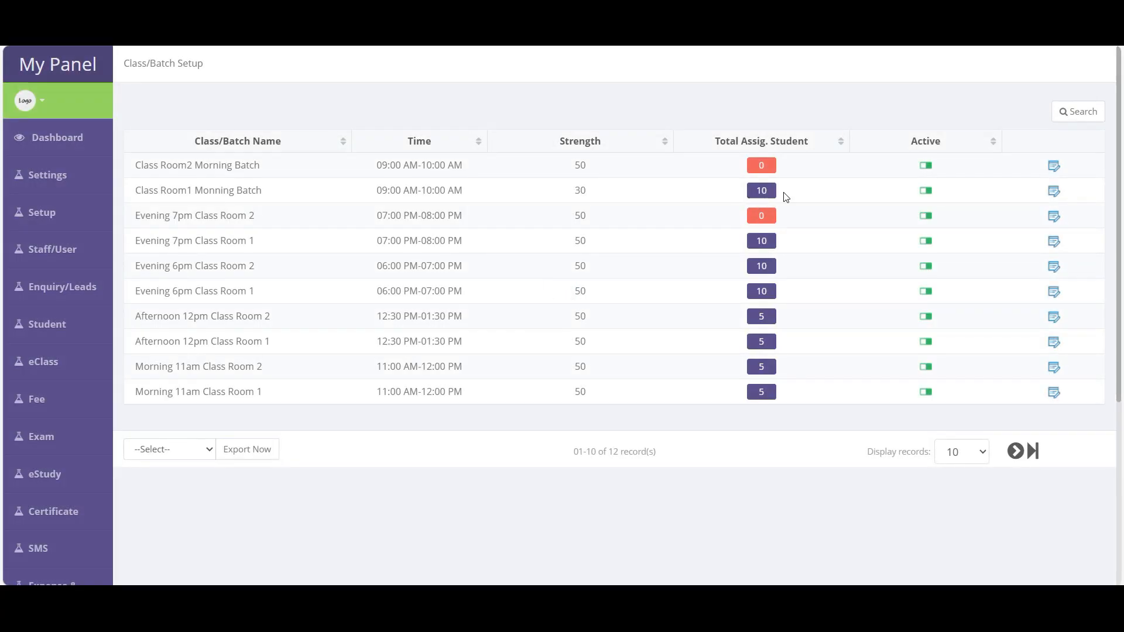
# - For Class Room2 Morning Batch, search students filtered to the 11th Science standard
pyautogui.click(761, 165)
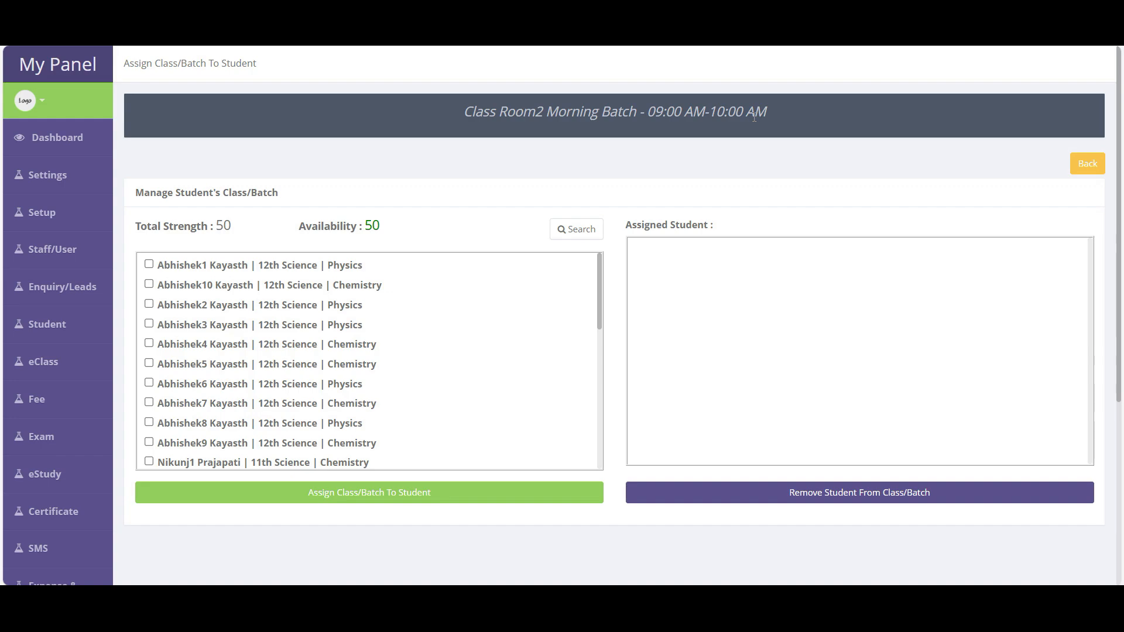
pyautogui.click(574, 228)
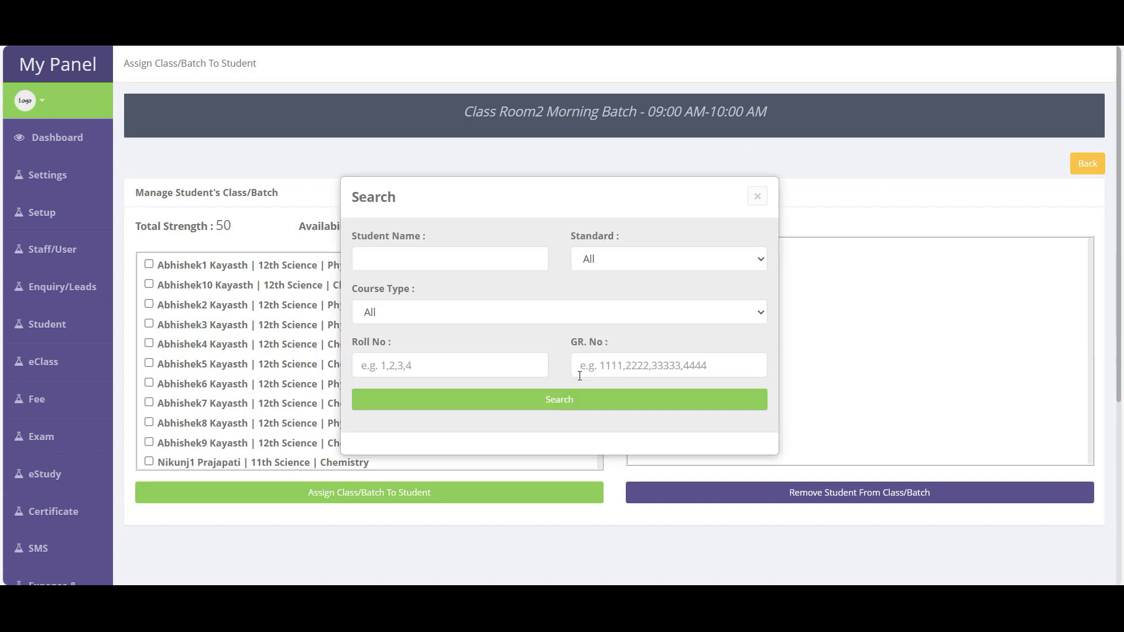
pyautogui.click(622, 260)
pyautogui.click(606, 321)
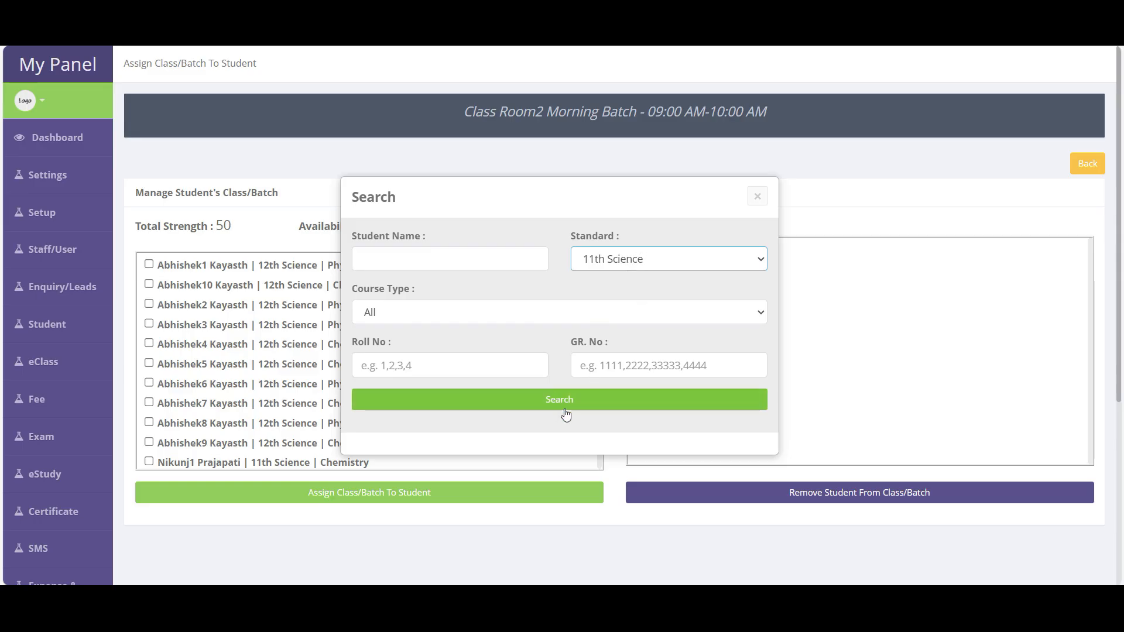
pyautogui.click(472, 316)
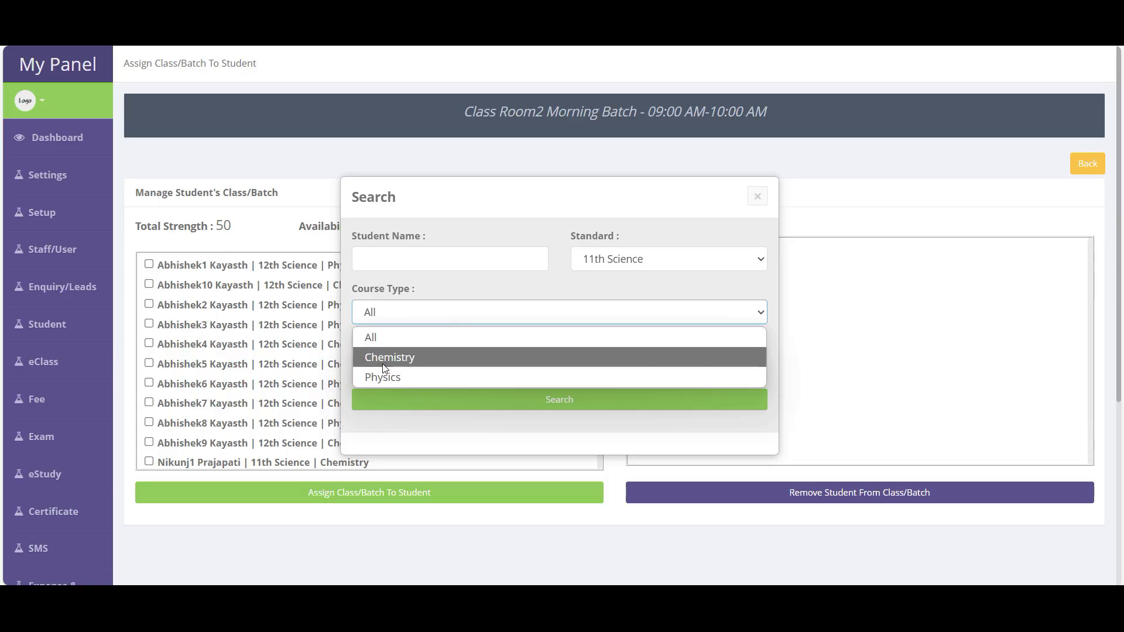
pyautogui.click(567, 402)
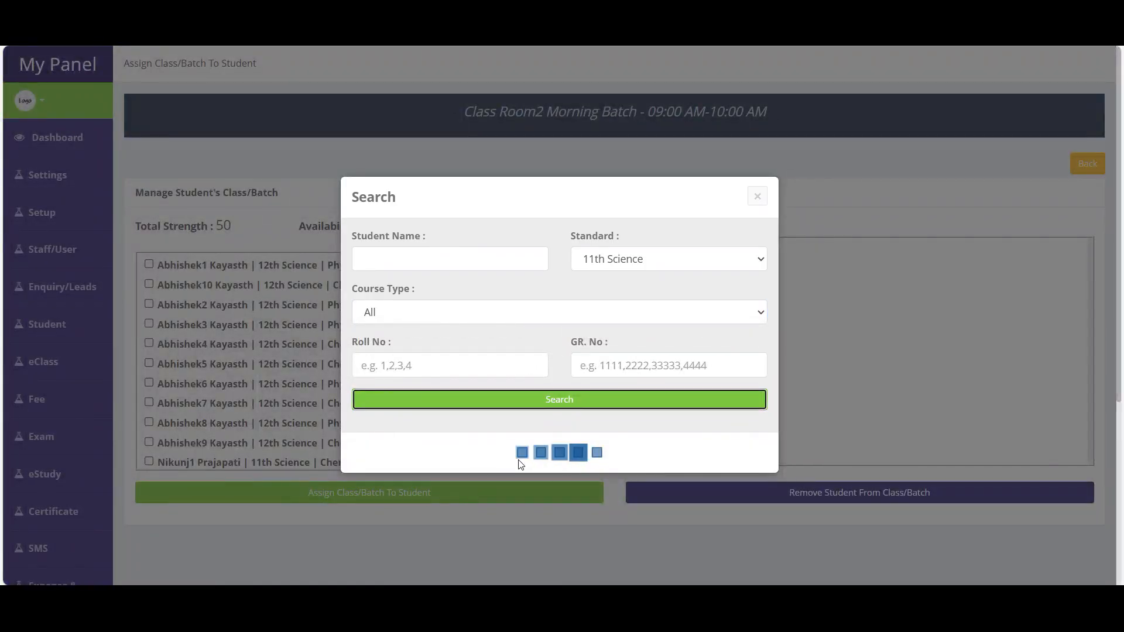
# - Tick all ten 11th Science students and assign them to the batch
pyautogui.click(212, 267)
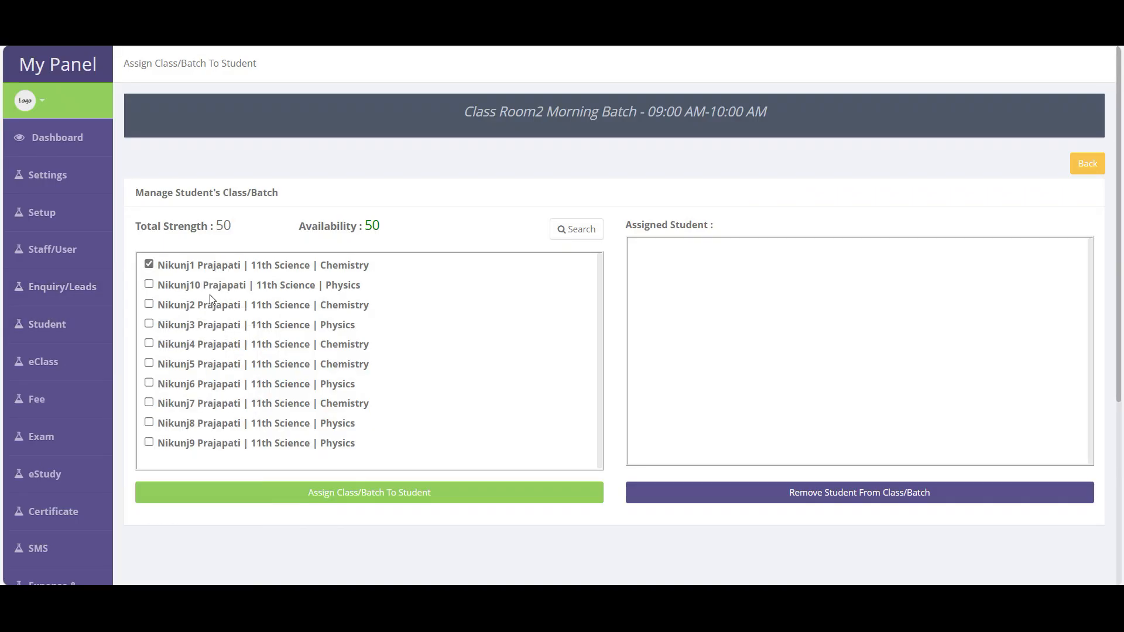
pyautogui.click(214, 287)
pyautogui.click(206, 308)
pyautogui.click(202, 326)
pyautogui.click(196, 364)
pyautogui.click(195, 344)
pyautogui.click(190, 386)
pyautogui.click(187, 405)
pyautogui.click(188, 425)
pyautogui.click(188, 445)
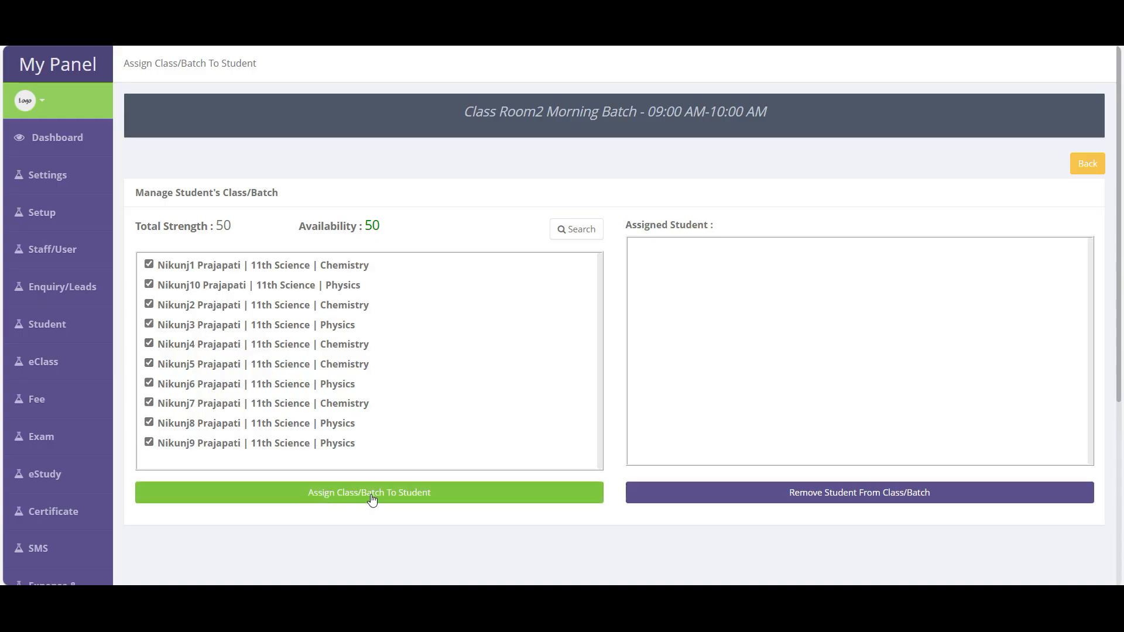
pyautogui.click(373, 495)
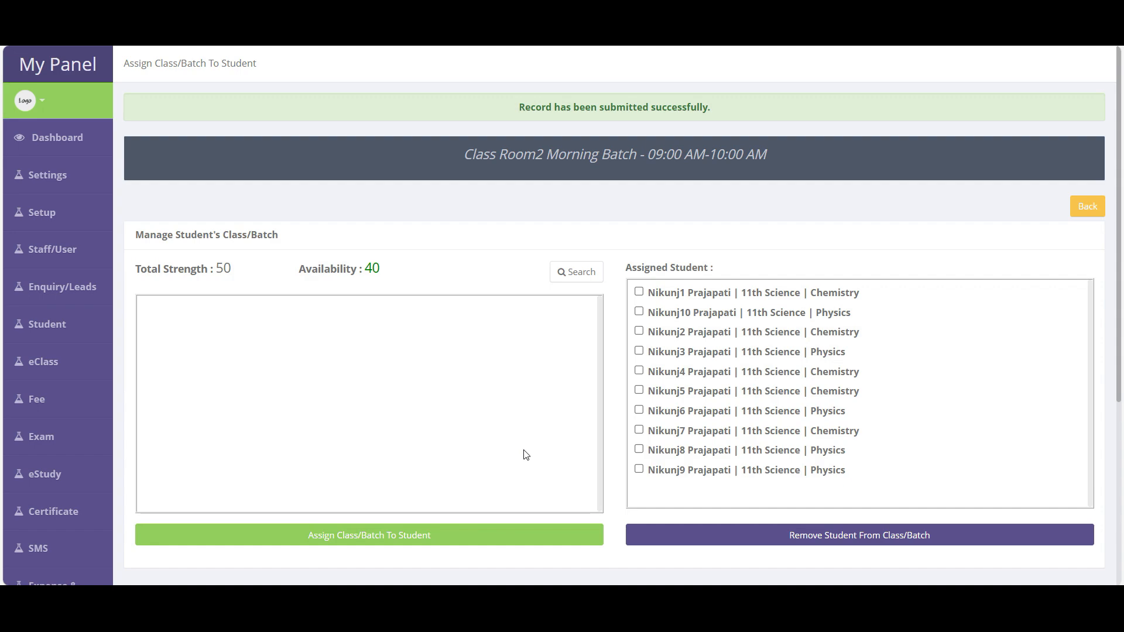
# - Open Manage Time Table, scroll through Monday's 10 periods, then return to the weekly overview
pyautogui.moveTo(88, 212)
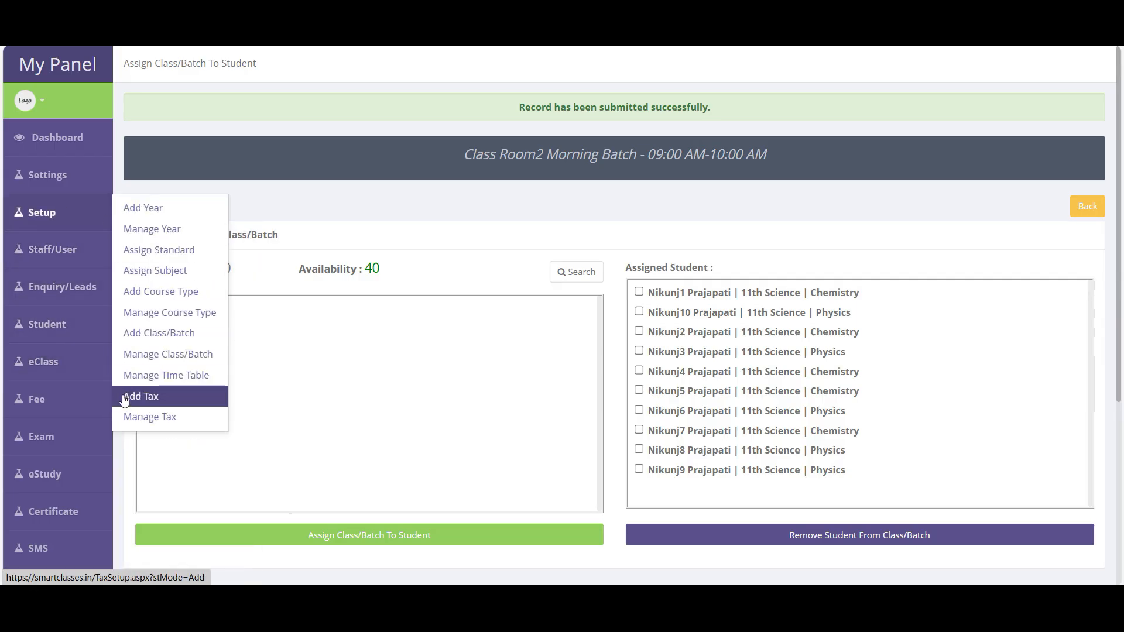
pyautogui.click(163, 381)
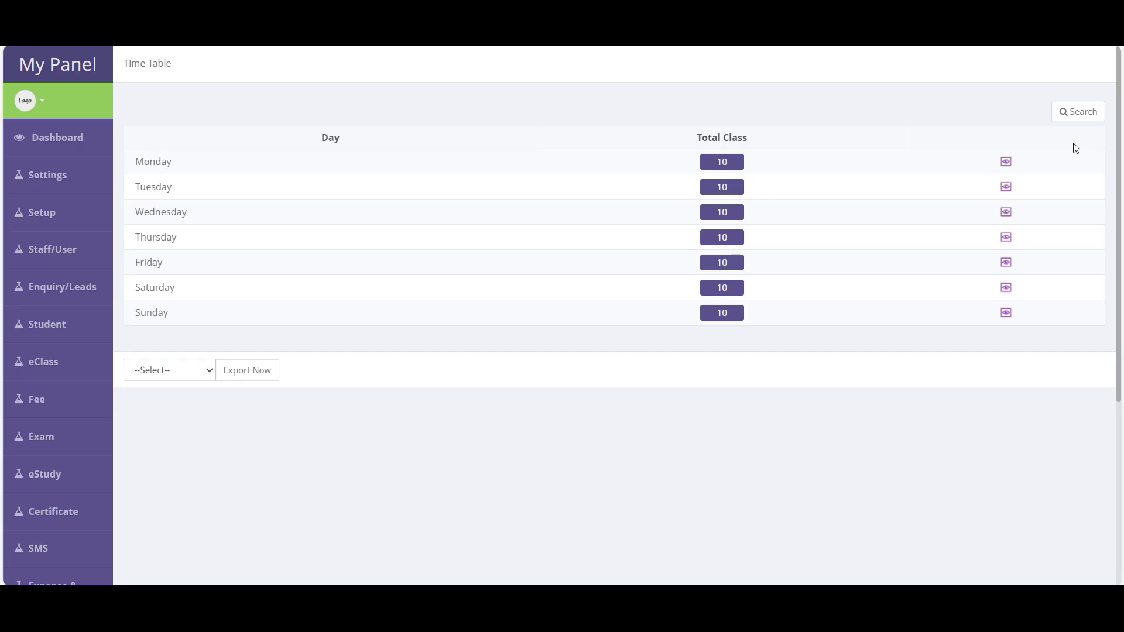
pyautogui.moveTo(137, 163); pyautogui.dragTo(195, 170)
pyautogui.click(730, 164)
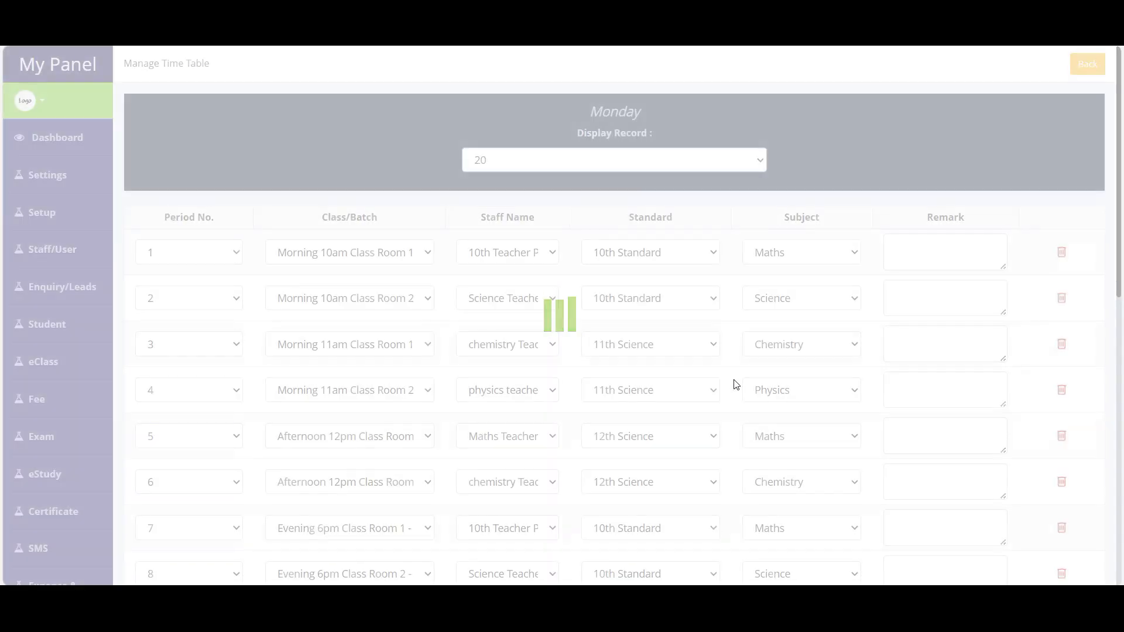
pyautogui.scroll(-6, 529, 442)
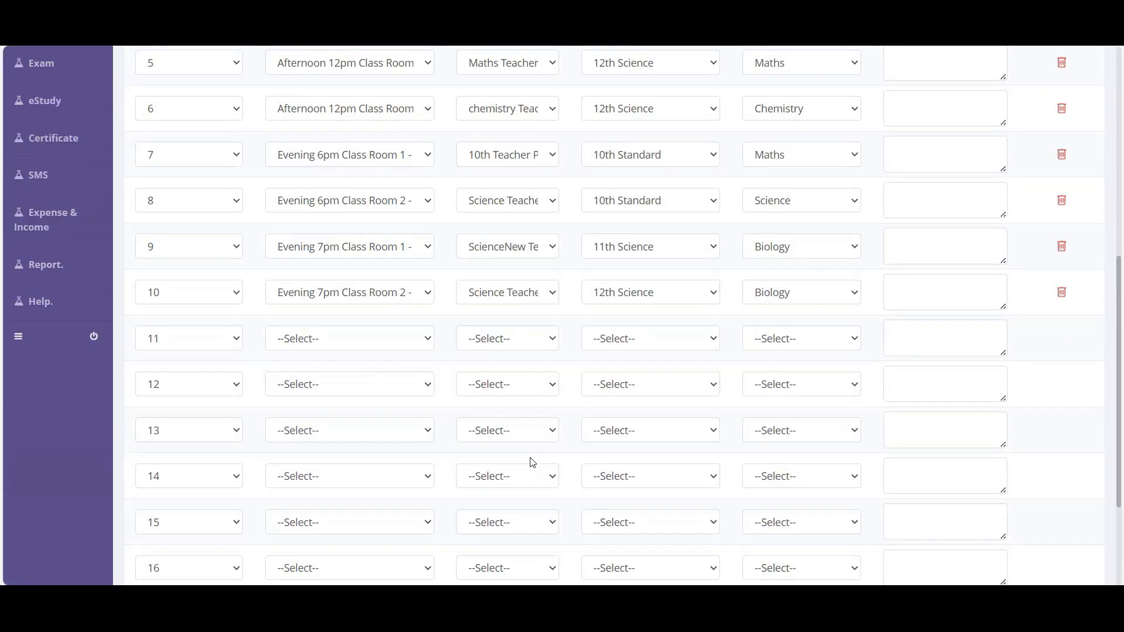
pyautogui.scroll(6, 532, 463)
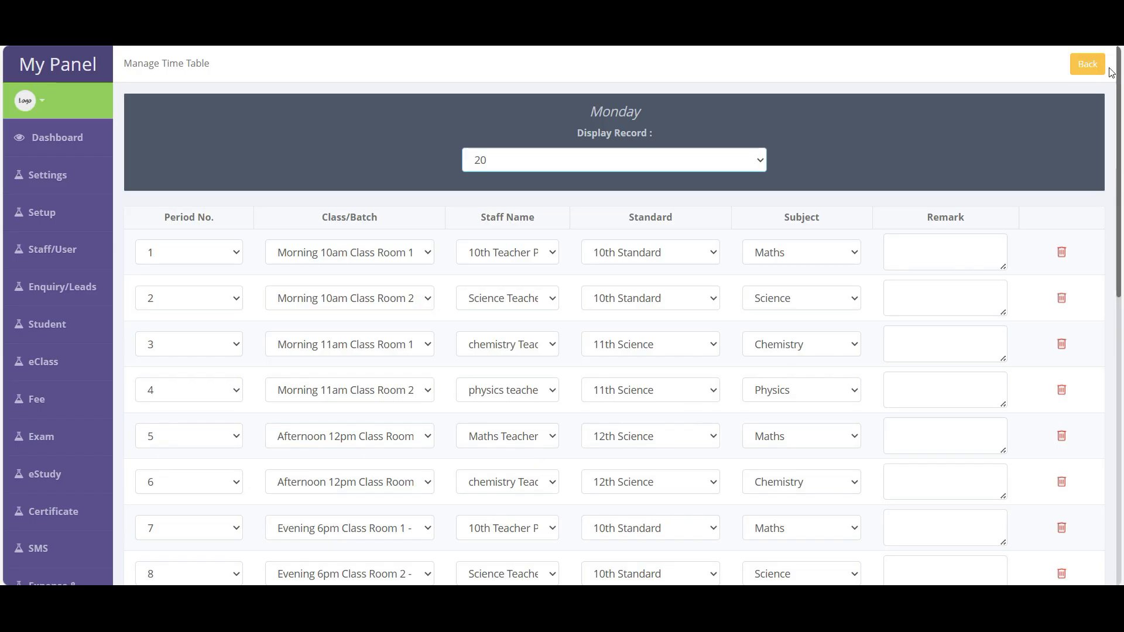
pyautogui.click(1087, 65)
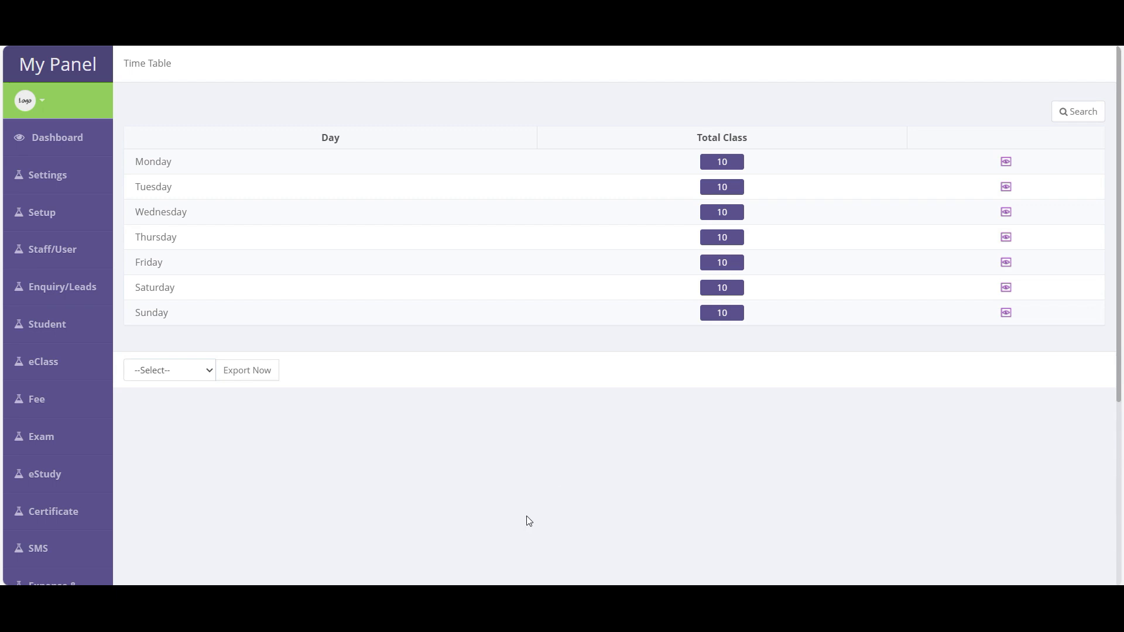
pyautogui.moveTo(43, 221)
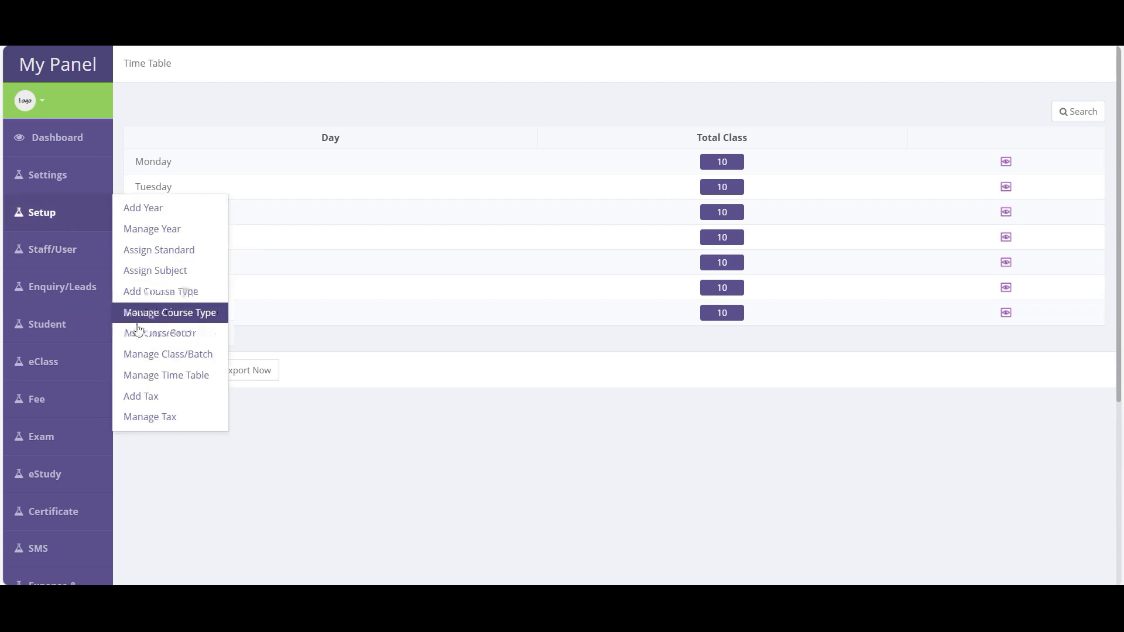
# - Create a tax named cgst at 9 percent
pyautogui.click(156, 401)
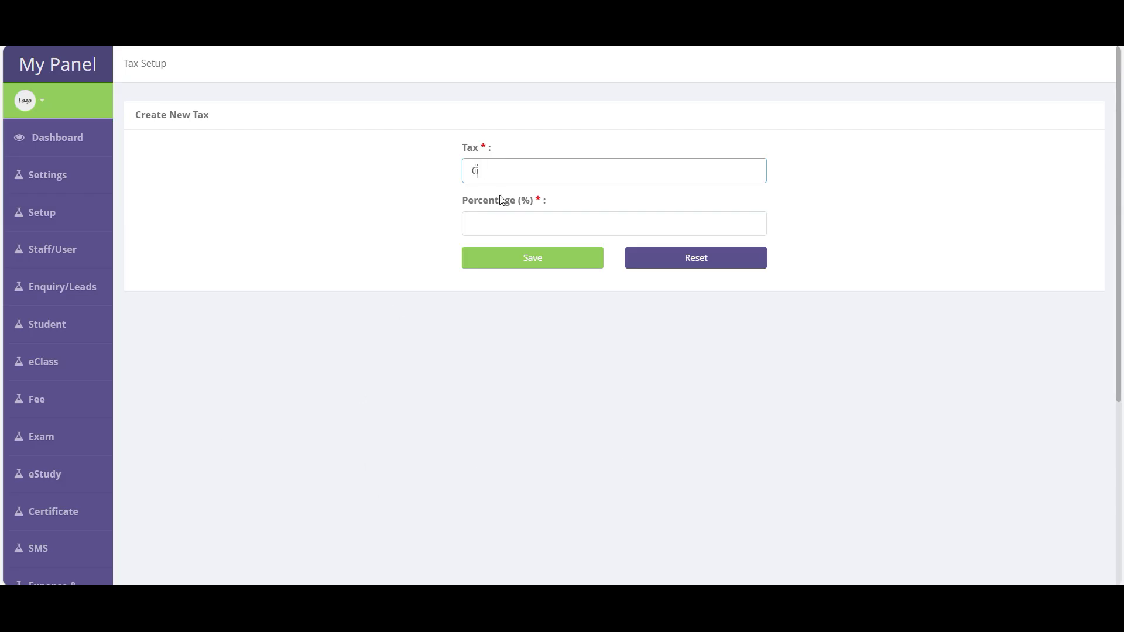
pyautogui.click(486, 178)
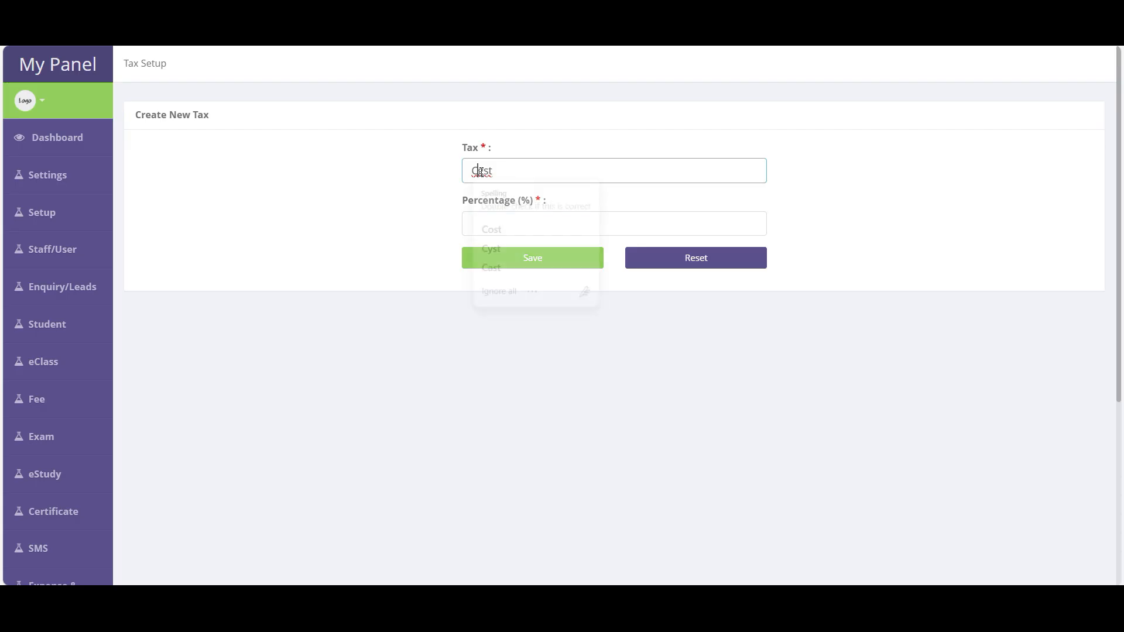
pyautogui.press('BackSpace')
pyautogui.write('c')
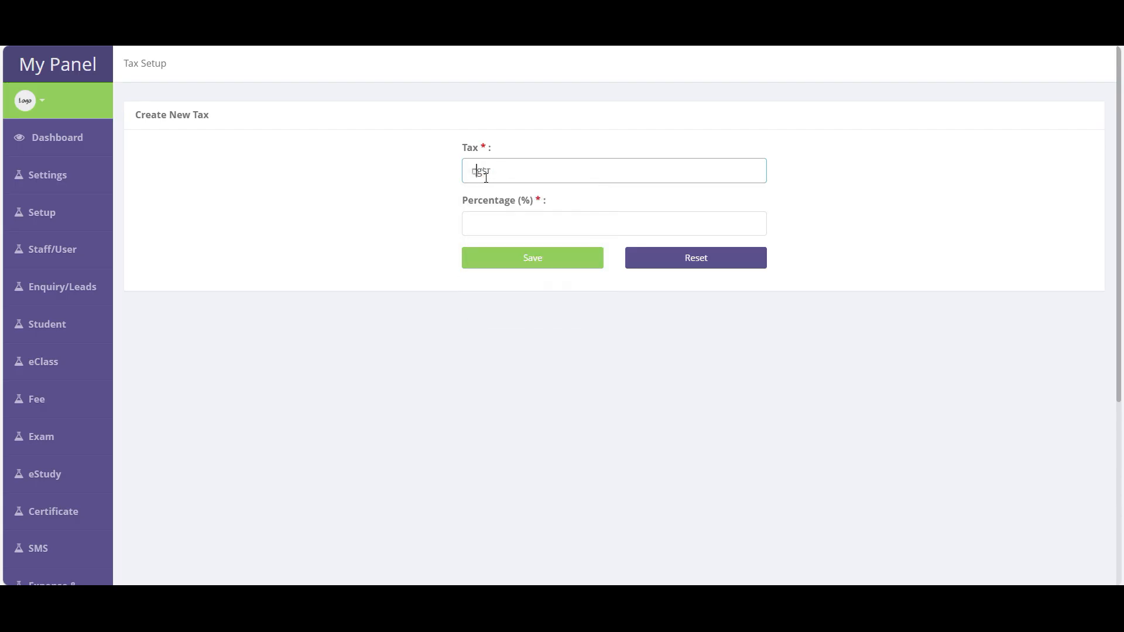
pyautogui.click(555, 229)
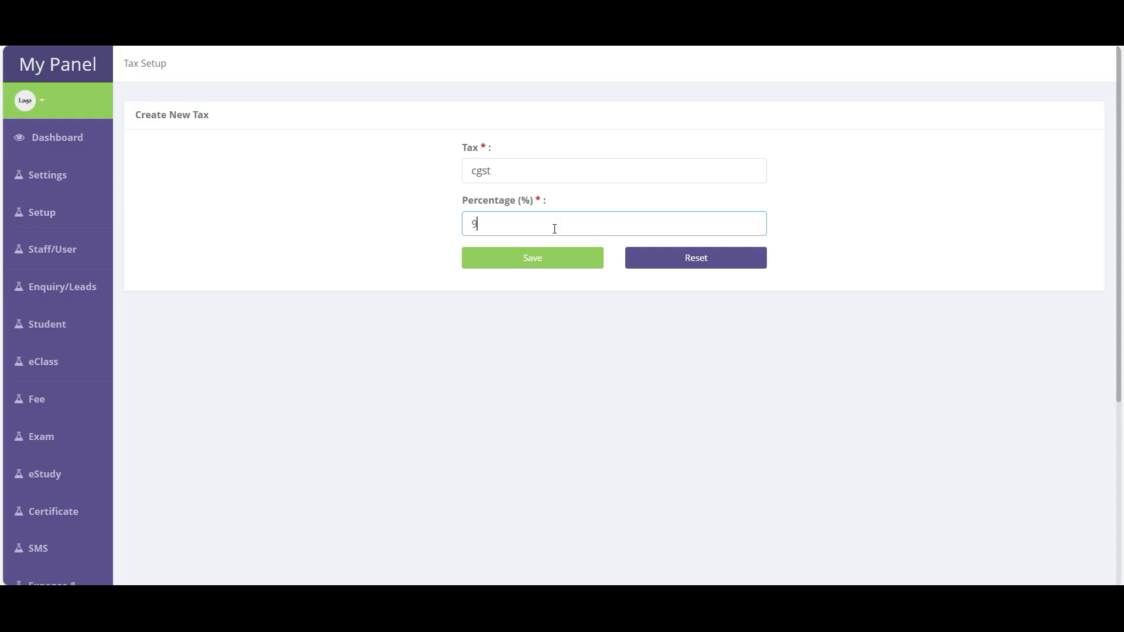
pyautogui.click(547, 258)
# - Create a second tax named sgst at 9 percent
pyautogui.click(520, 216)
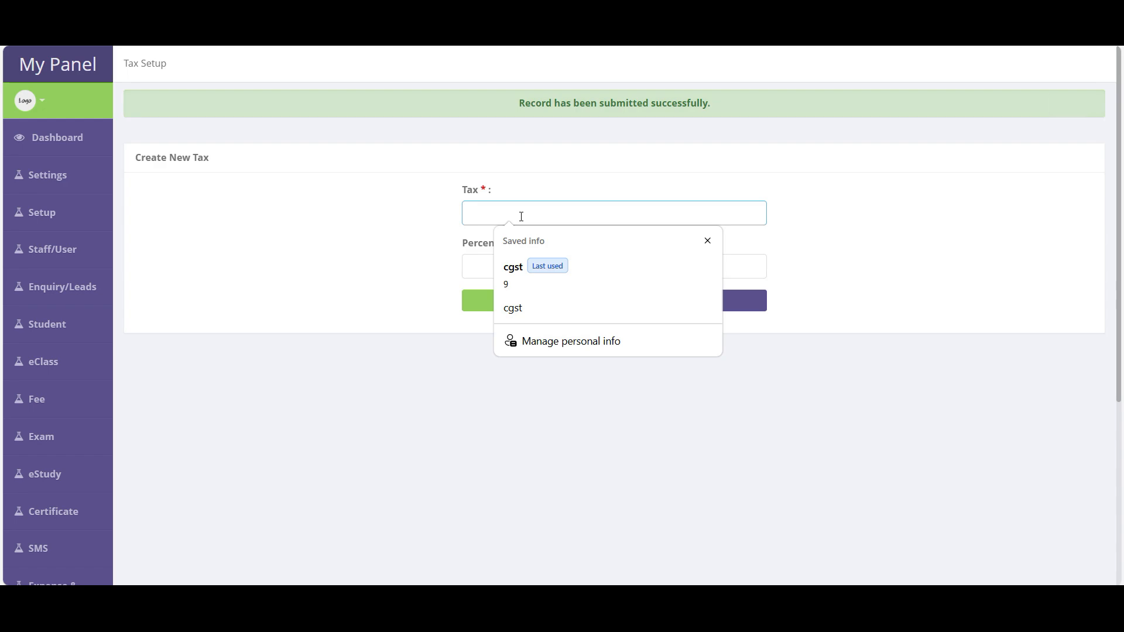
pyautogui.write('c')
pyautogui.press('BackSpace')
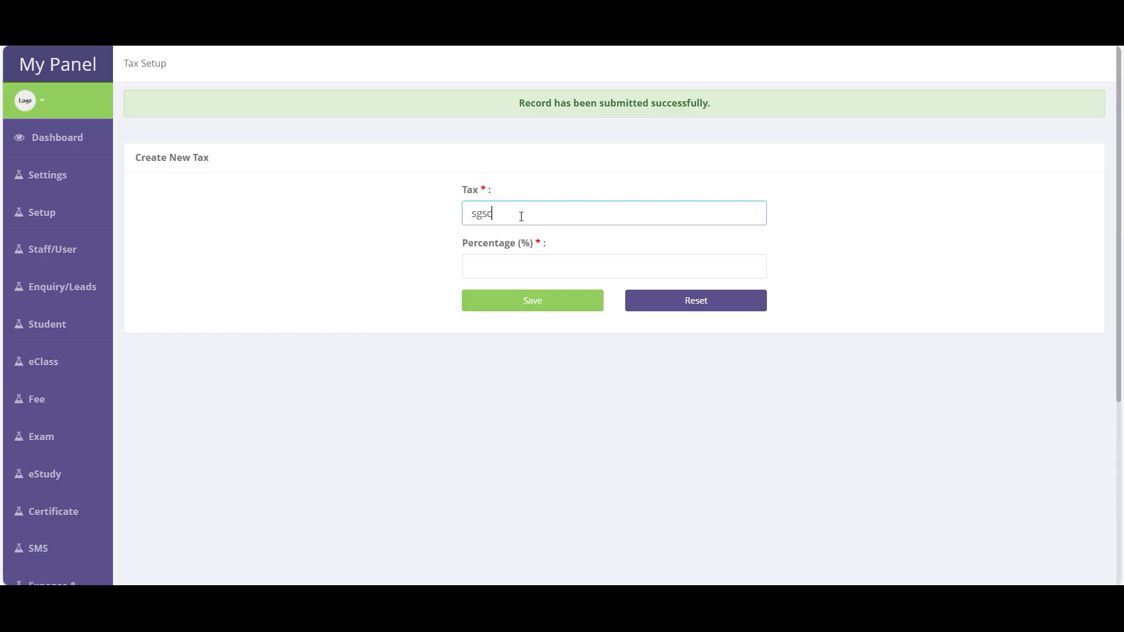
pyautogui.write('sgsc')
pyautogui.press('BackSpace')
pyautogui.write('t')
pyautogui.click(521, 255)
pyautogui.write('9')
pyautogui.click(534, 307)
pyautogui.moveTo(59, 253)
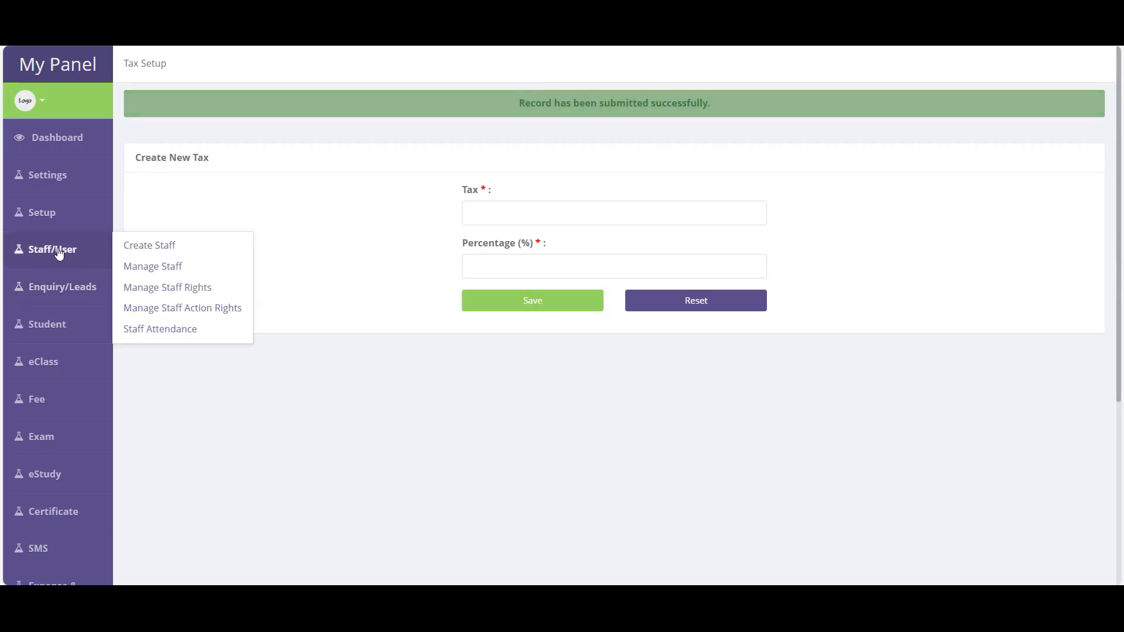
pyautogui.moveTo(47, 214)
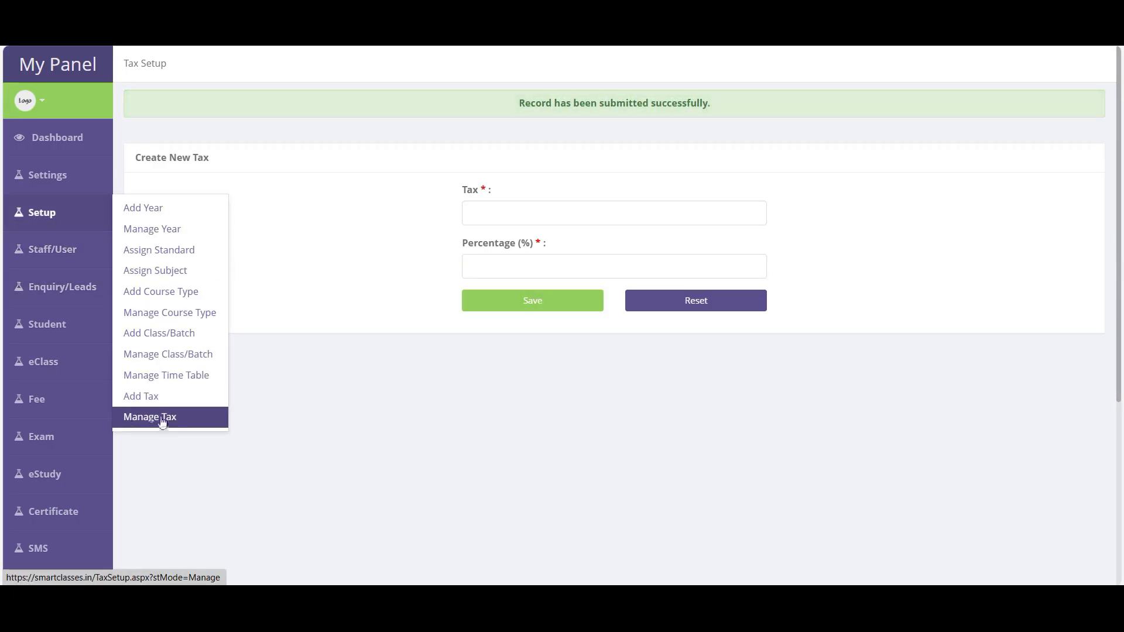
# - In Manage Tax, switch off the Active status of cgst and sgst, confirming each
pyautogui.click(162, 422)
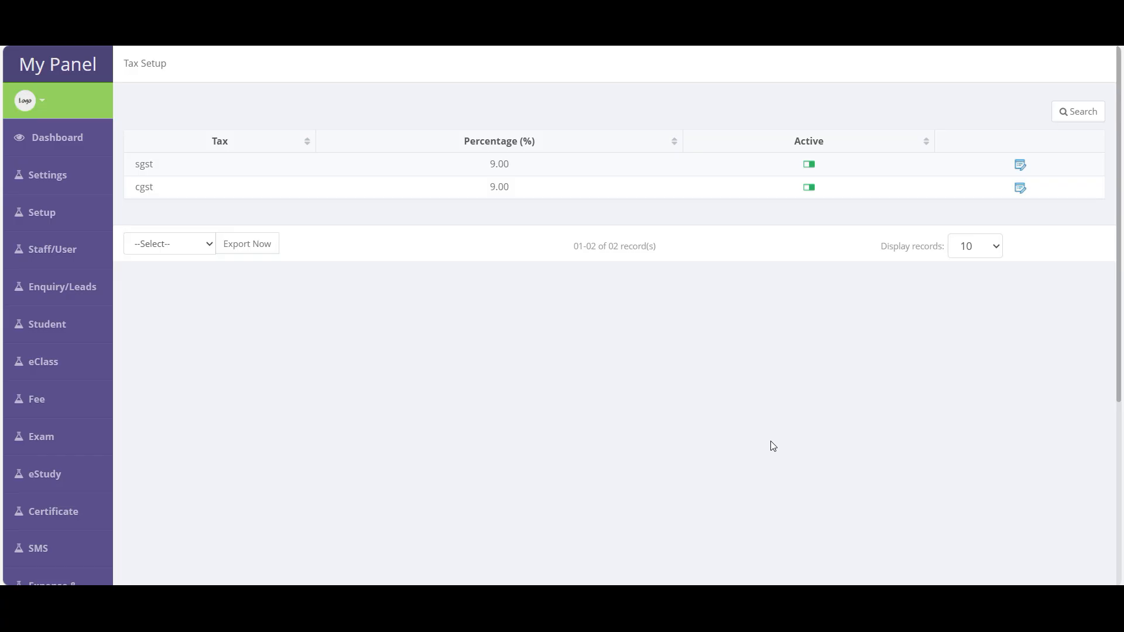
pyautogui.moveTo(137, 162); pyautogui.dragTo(439, 198)
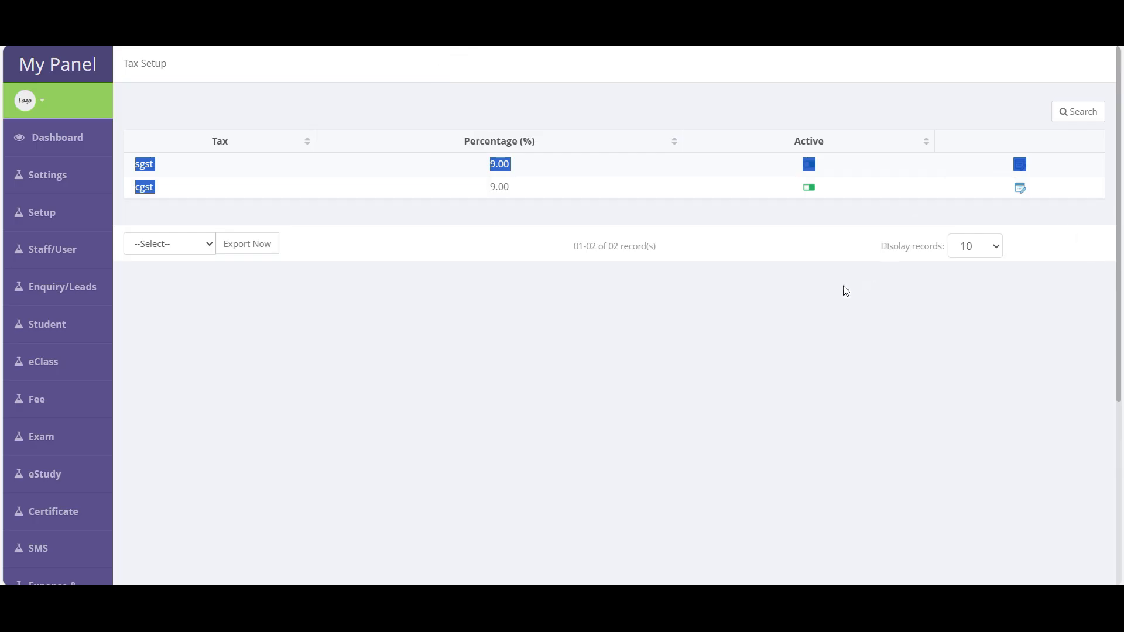
pyautogui.click(976, 397)
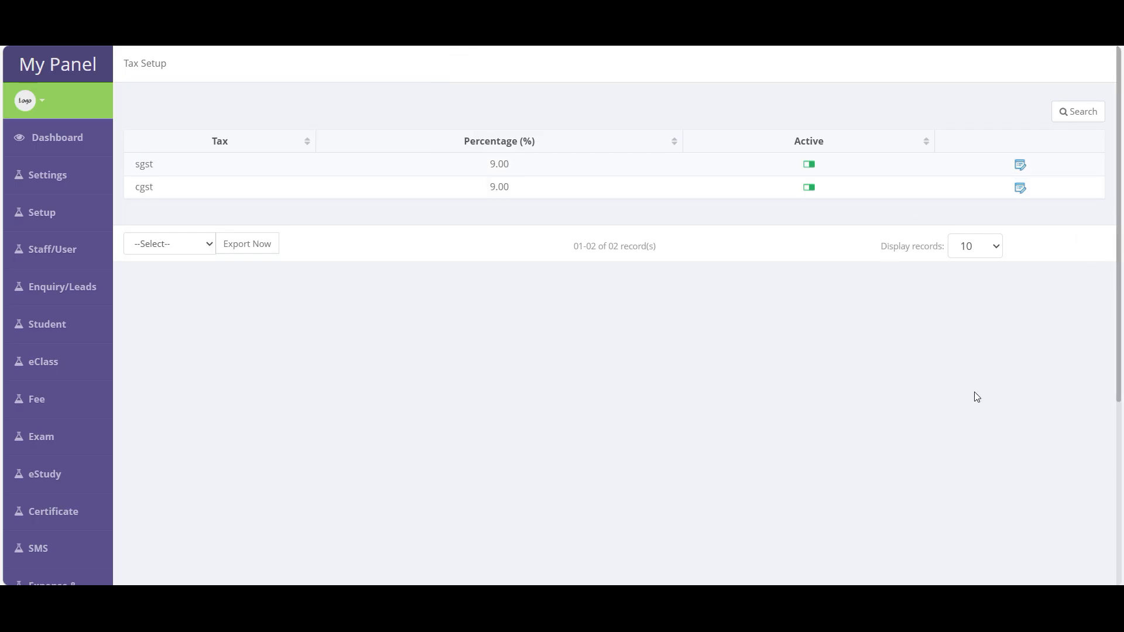
pyautogui.click(809, 187)
pyautogui.click(648, 115)
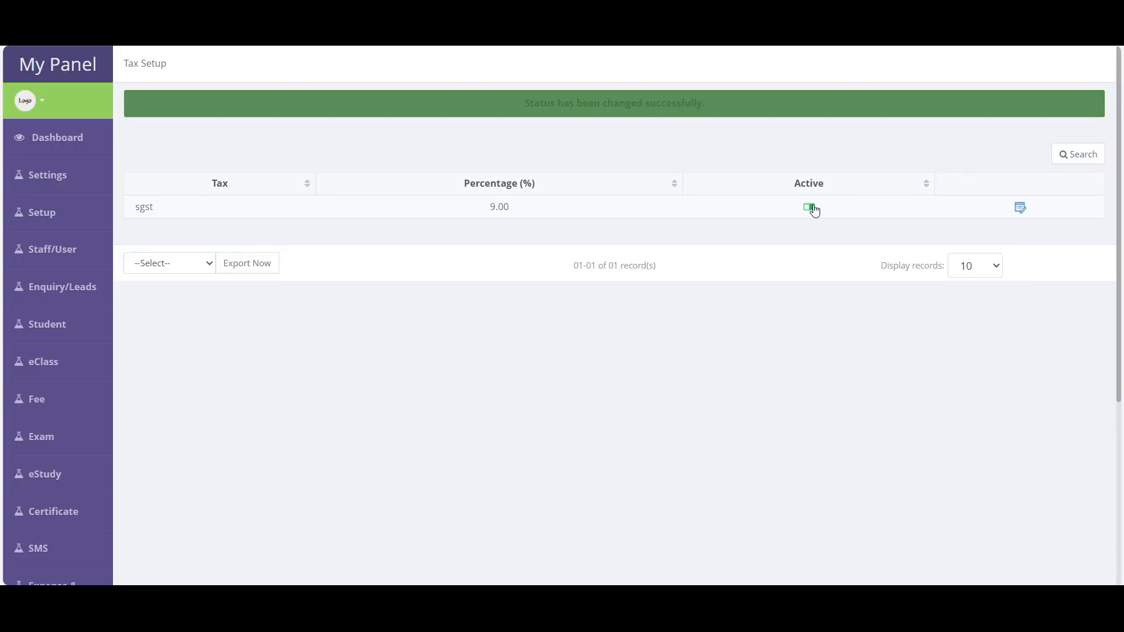
pyautogui.click(809, 206)
pyautogui.click(637, 110)
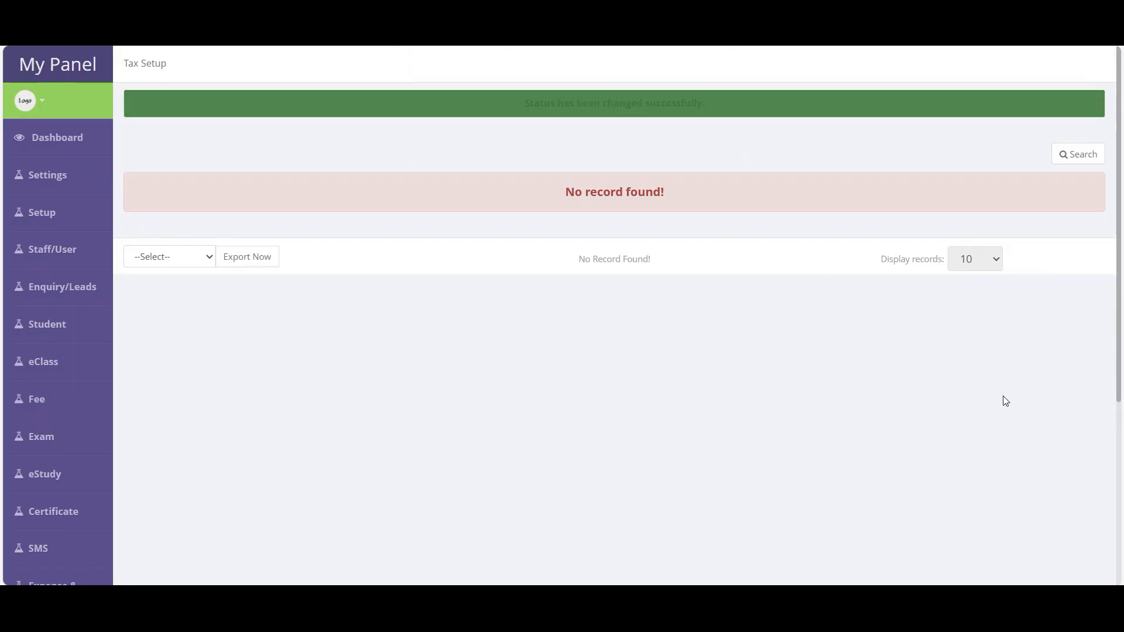
pyautogui.moveTo(44, 219)
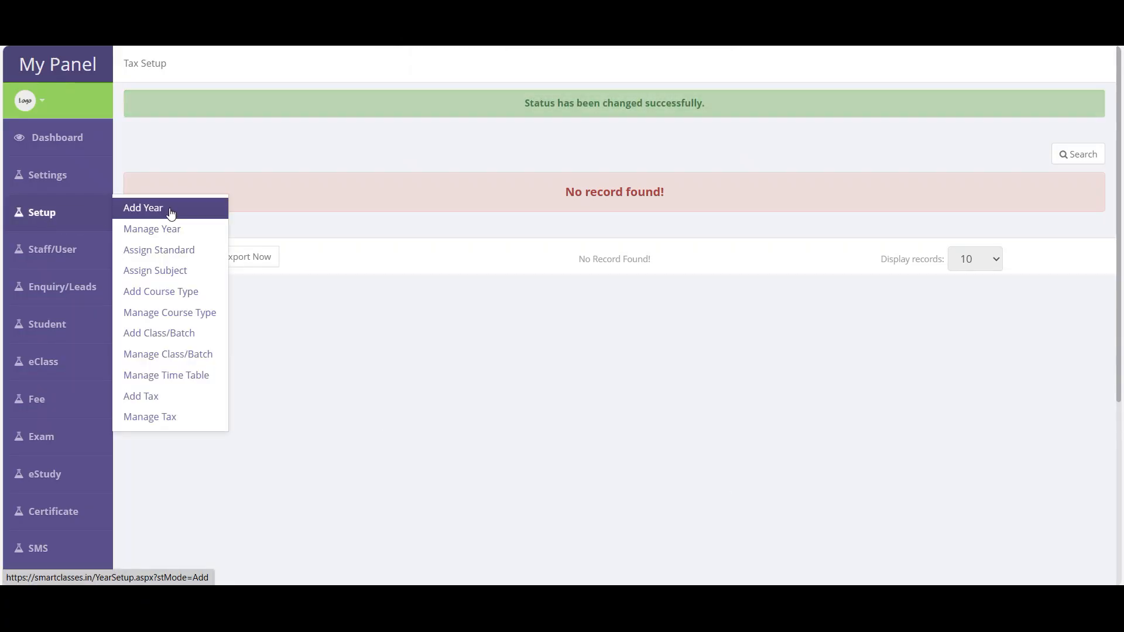
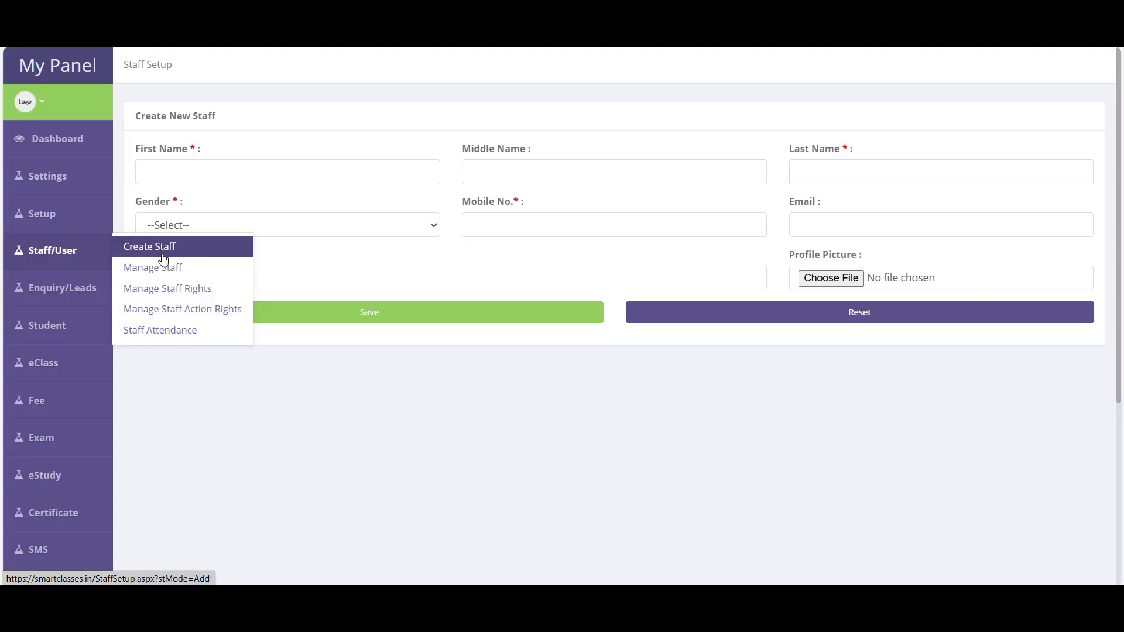
# - Open a new staff form and step through its name fields without entering anything
pyautogui.click(164, 252)
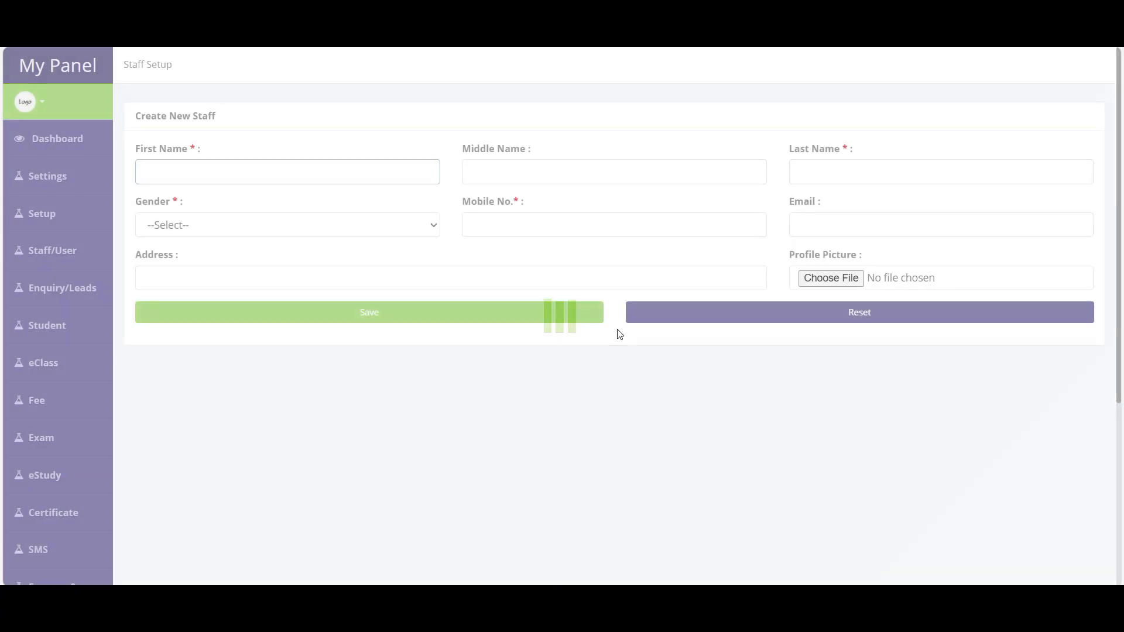
pyautogui.click(276, 174)
pyautogui.click(576, 177)
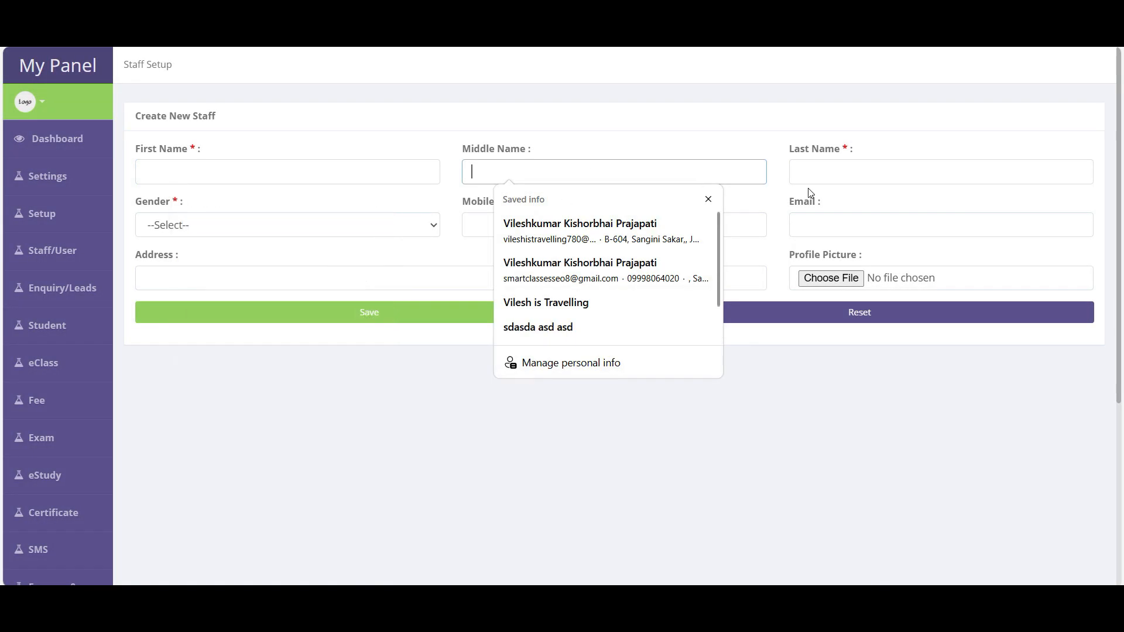
pyautogui.click(819, 177)
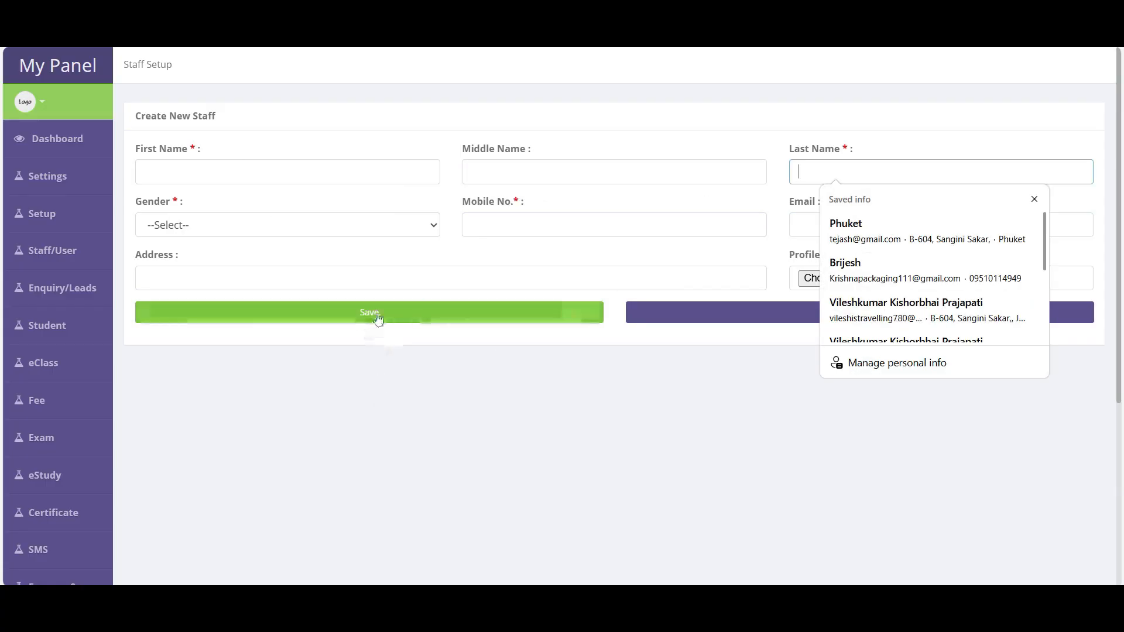
pyautogui.click(429, 515)
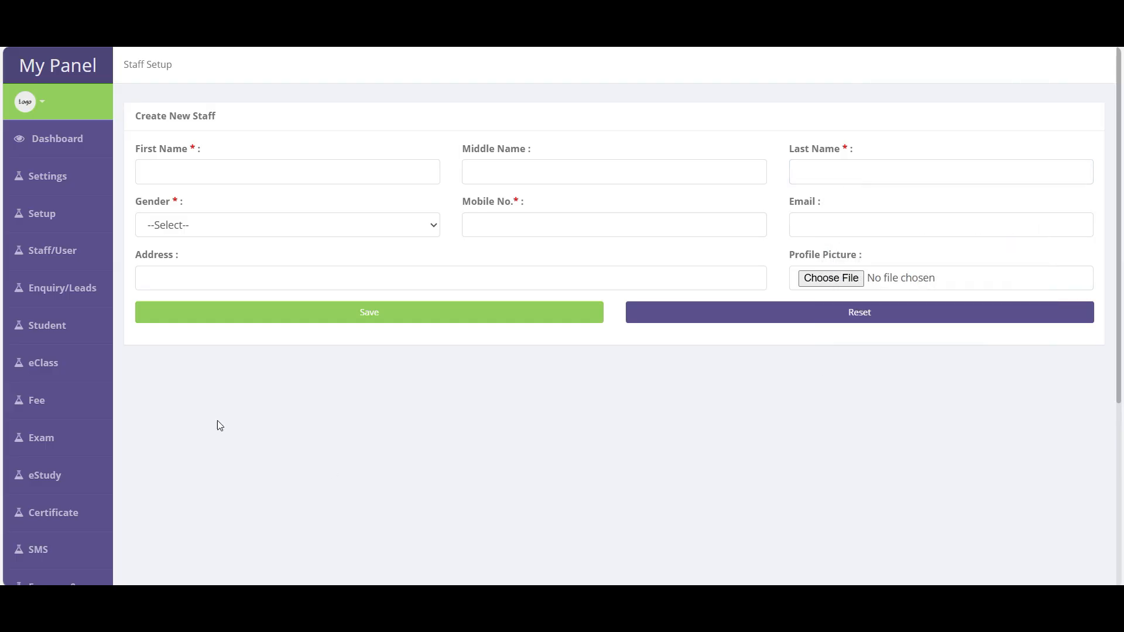
# - Open Manage Staff and search active staff for the name 'patel'
pyautogui.moveTo(78, 224)
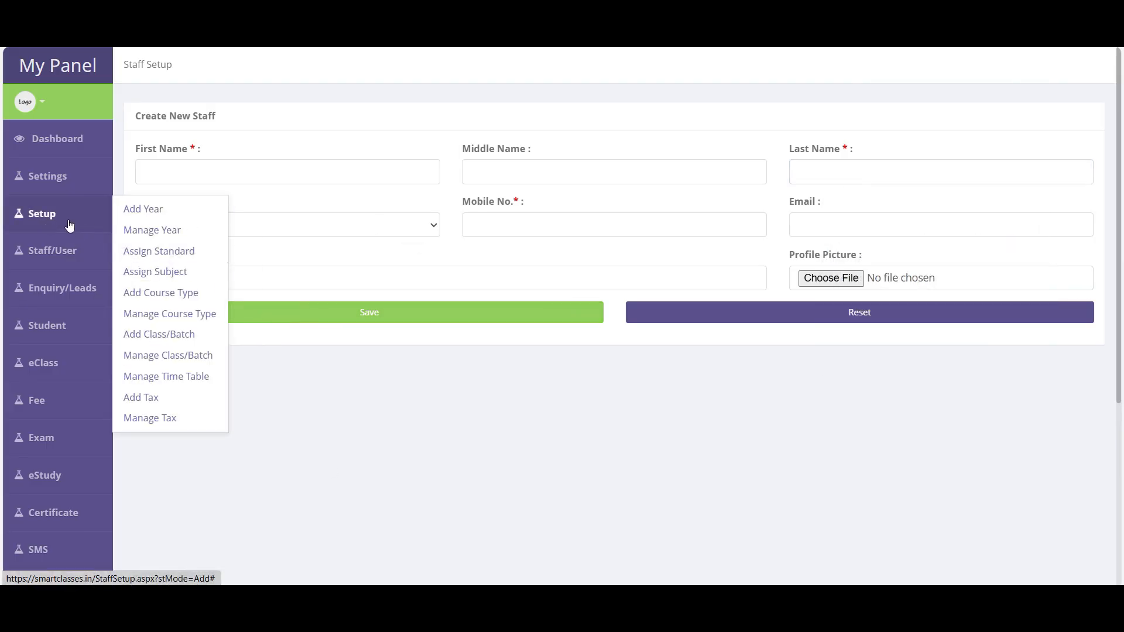
pyautogui.moveTo(68, 250)
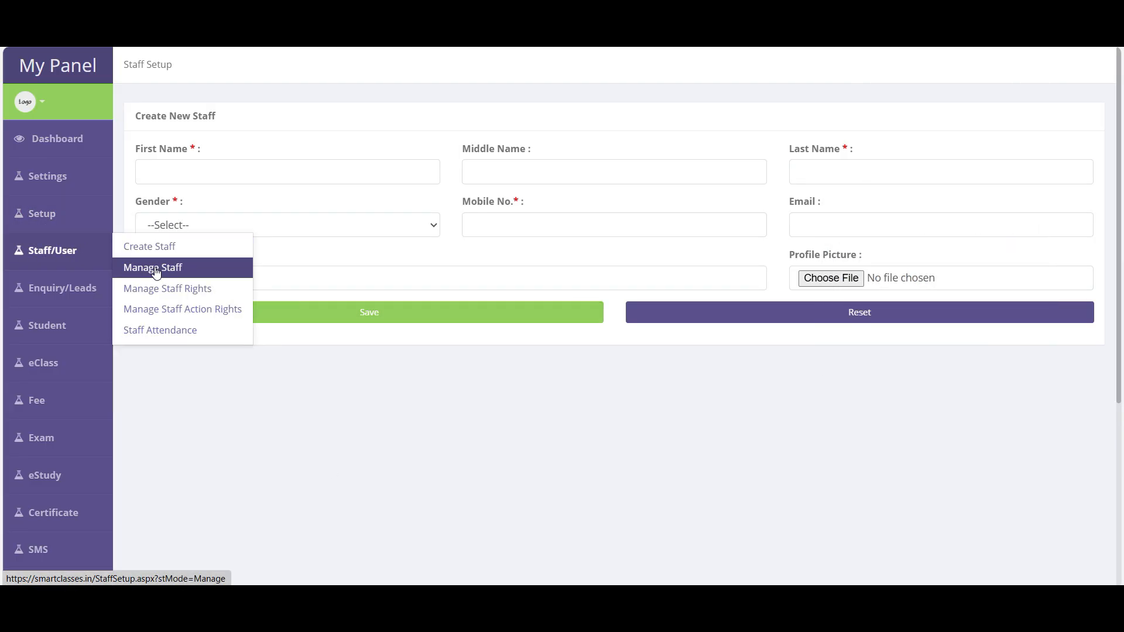
pyautogui.click(157, 272)
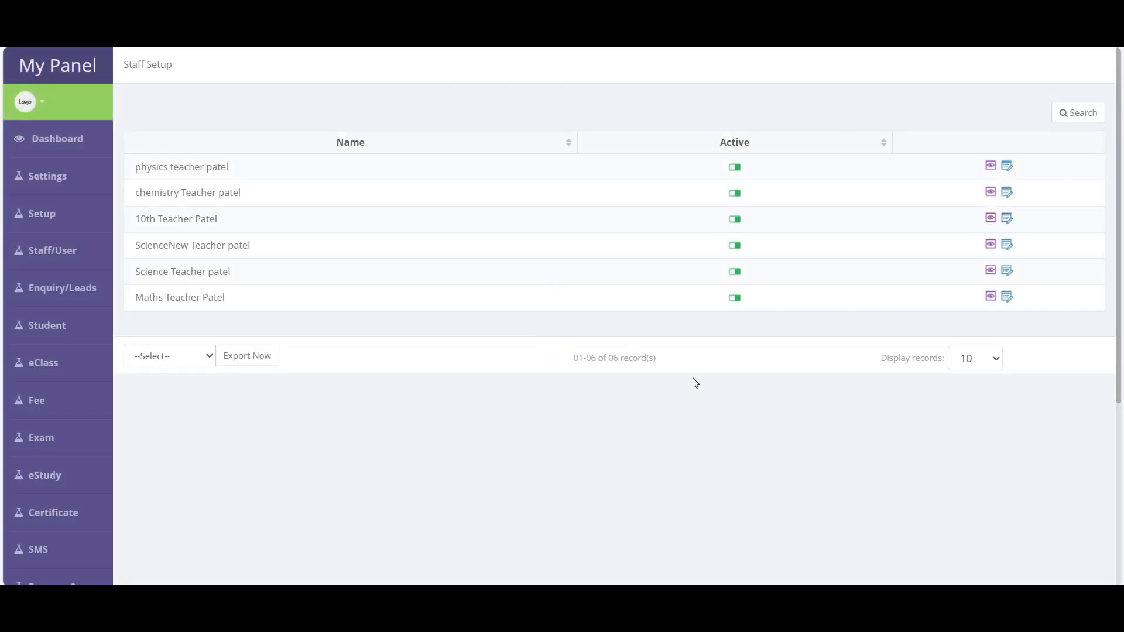
pyautogui.click(1083, 114)
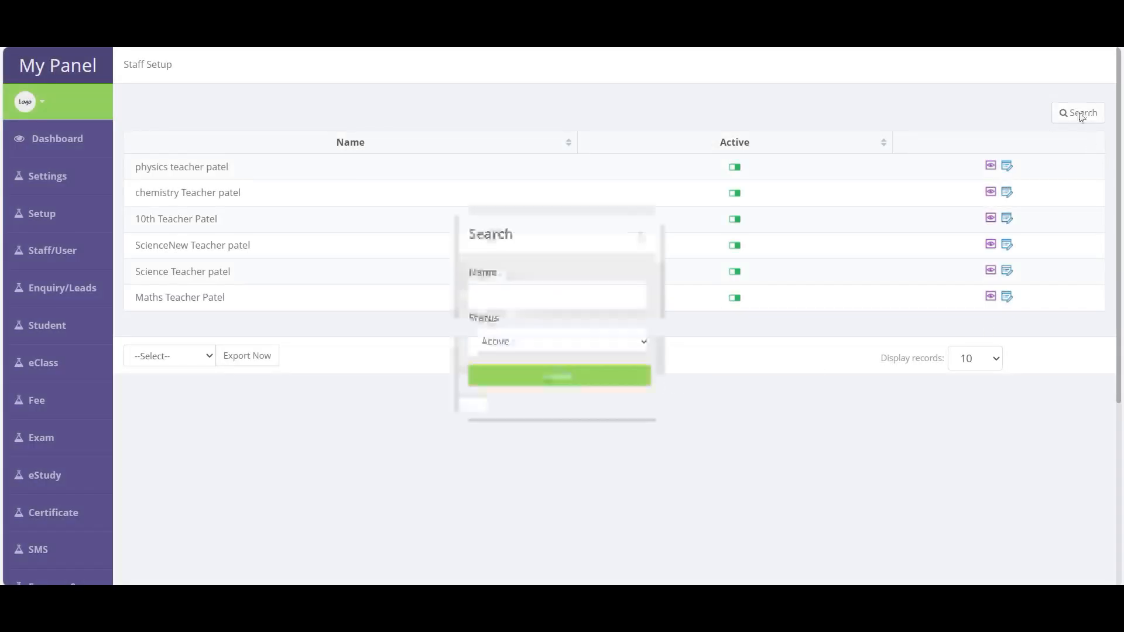
pyautogui.click(513, 299)
pyautogui.write('patel')
pyautogui.click(567, 375)
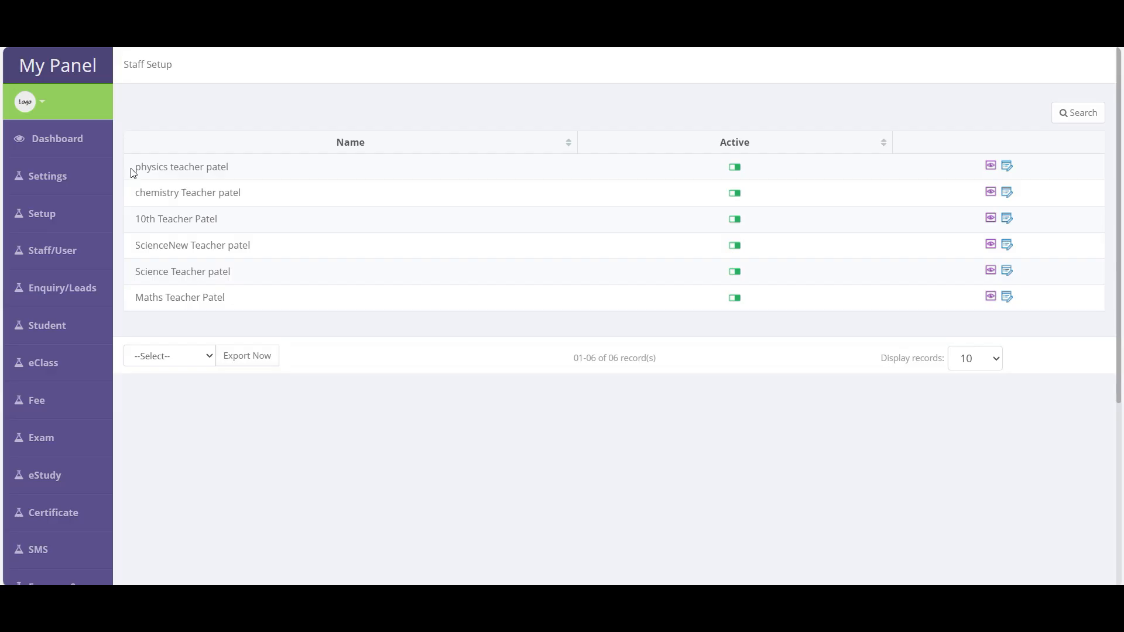
# - View physics teacher patel's details, selecting the user name and password, then close them
pyautogui.click(991, 166)
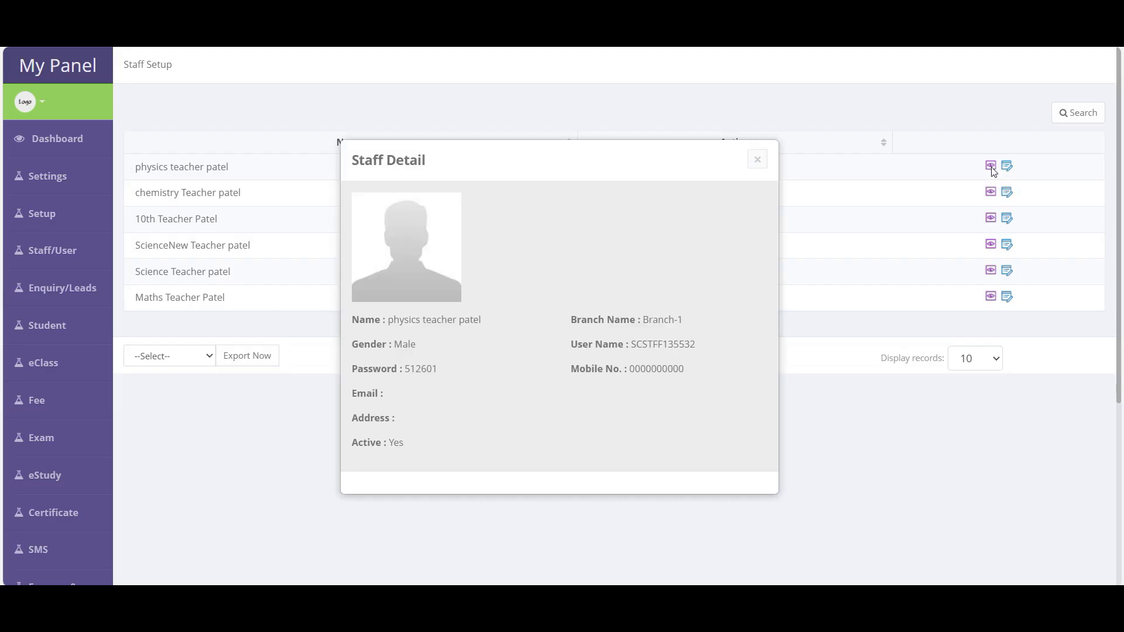
pyautogui.doubleClick(671, 346)
pyautogui.doubleClick(421, 369)
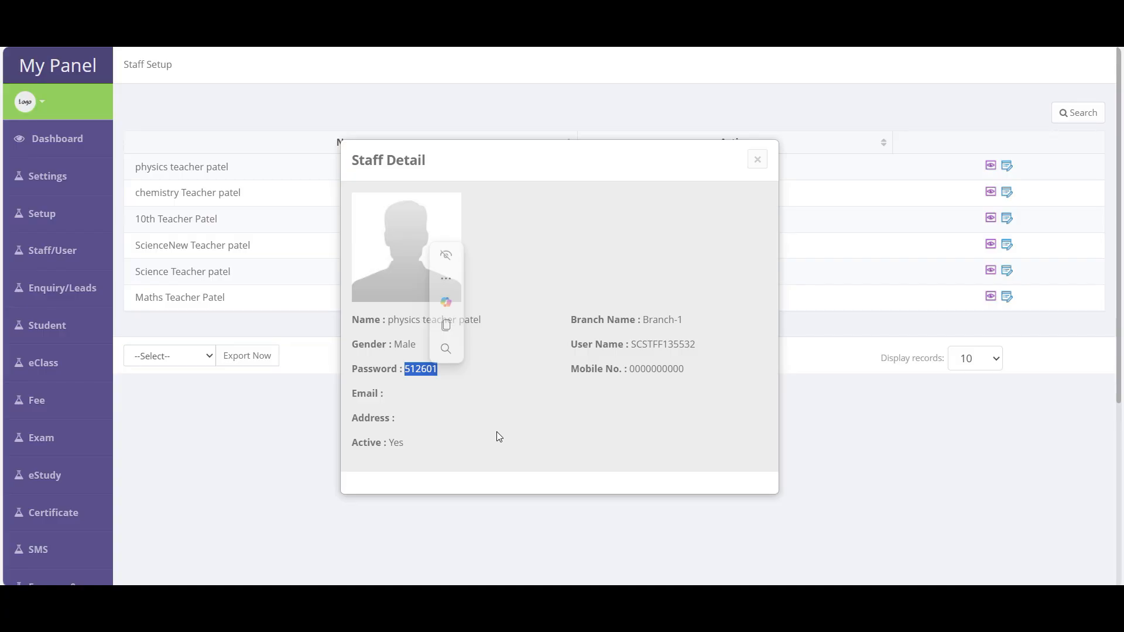
pyautogui.click(758, 159)
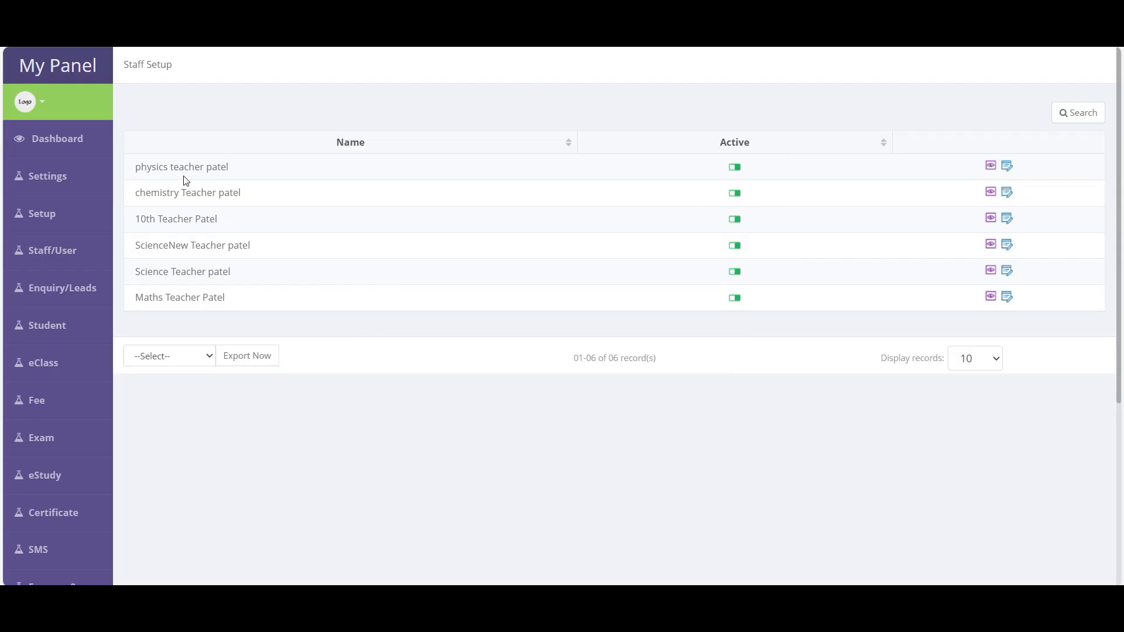
# - Cancel out of Physics Teacher Patel's edit form, then deactivate Maths Teacher Patel
pyautogui.click(1008, 168)
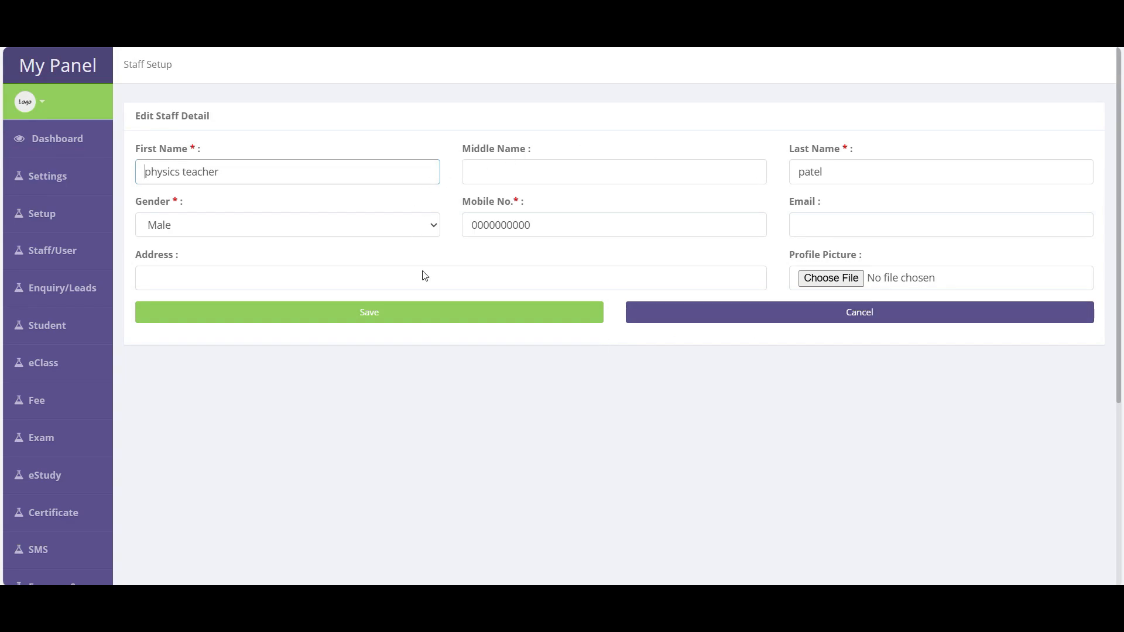
pyautogui.click(862, 315)
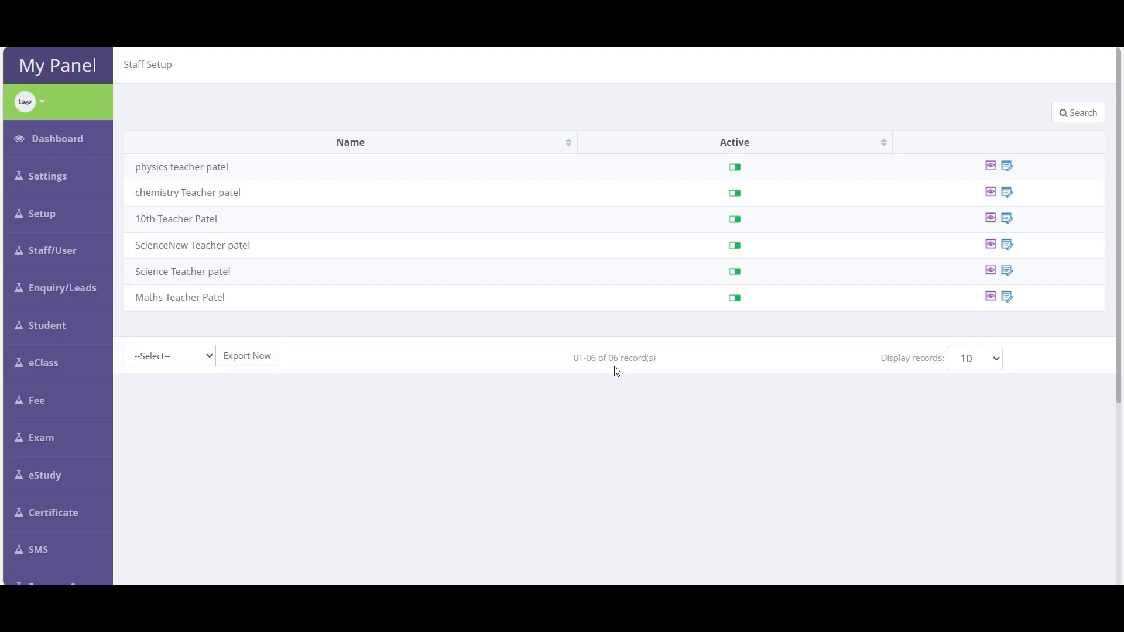
pyautogui.click(735, 302)
pyautogui.click(641, 111)
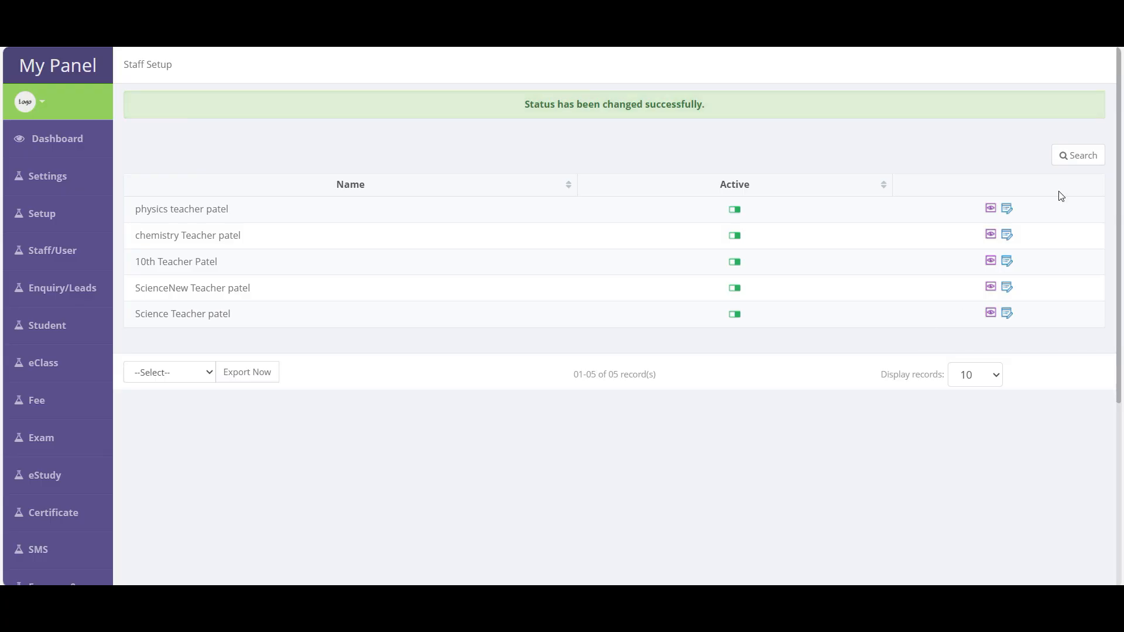
# - Clear the 'patel' name filter and search staff with status All
pyautogui.click(1082, 157)
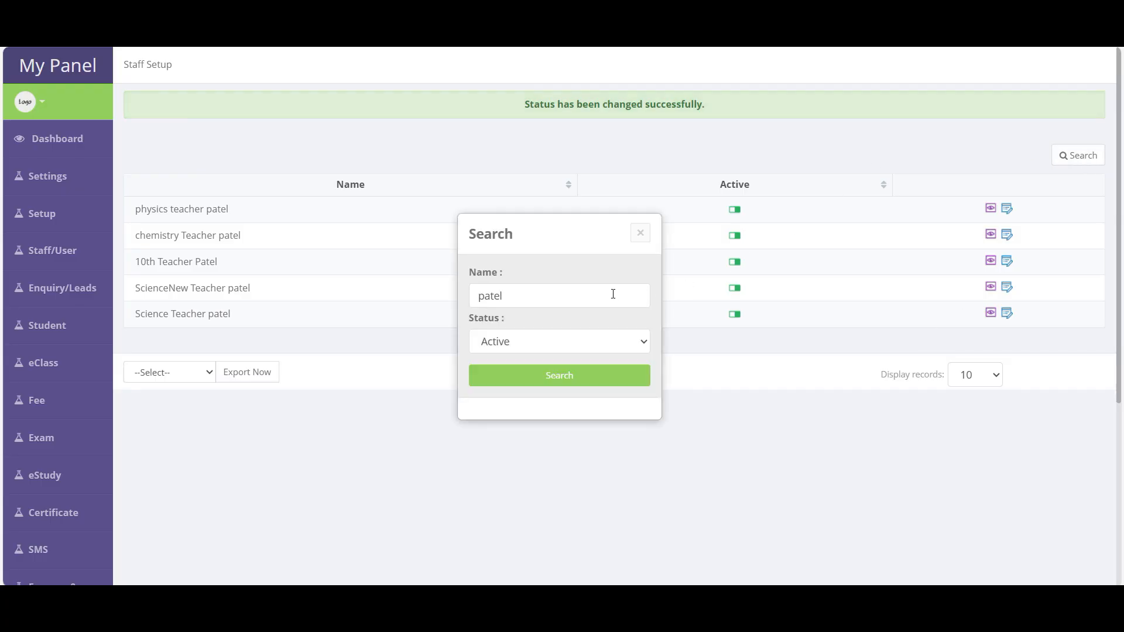
pyautogui.doubleClick(558, 300)
pyautogui.press('BackSpace')
pyautogui.click(510, 346)
pyautogui.click(500, 364)
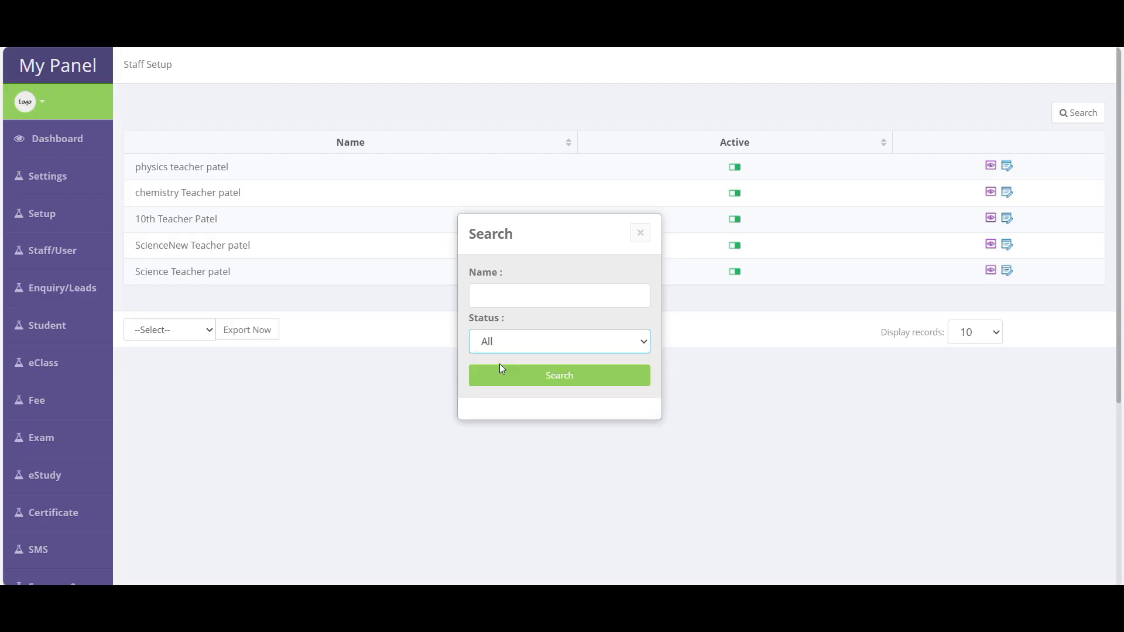
pyautogui.click(551, 380)
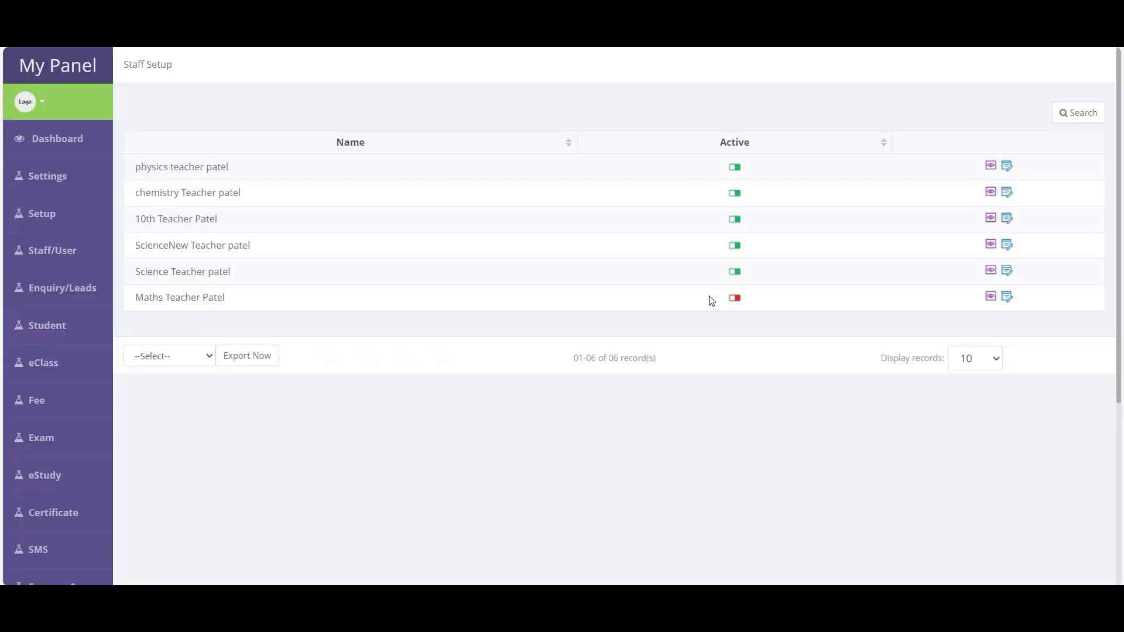
# - Reactivate Maths Teacher Patel and confirm the change
pyautogui.moveTo(752, 306); pyautogui.dragTo(136, 311)
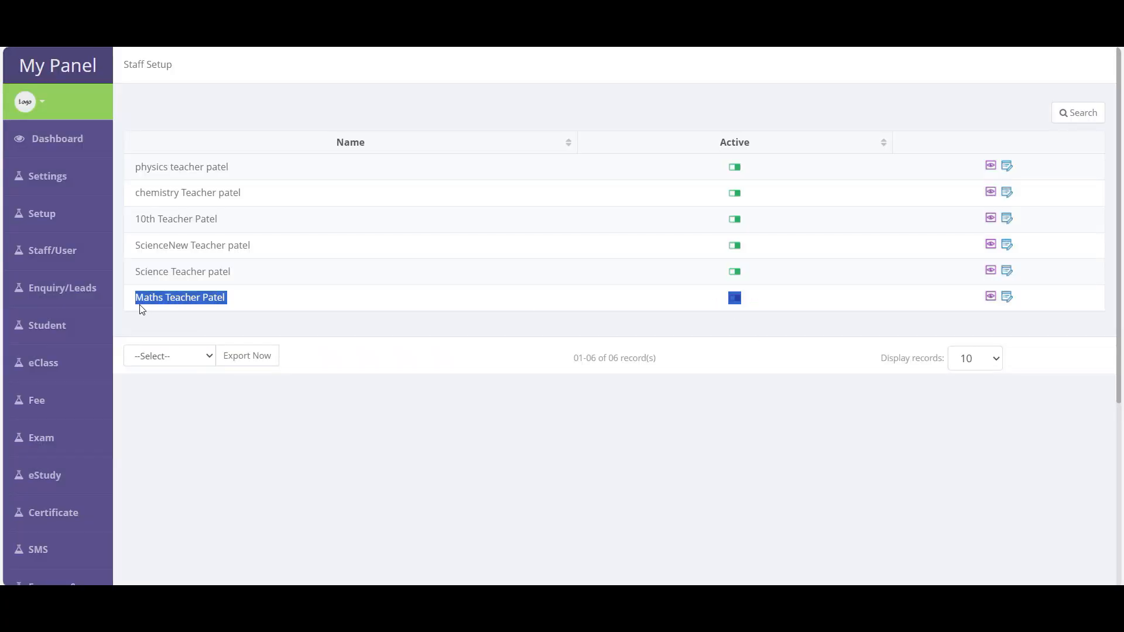
pyautogui.click(743, 321)
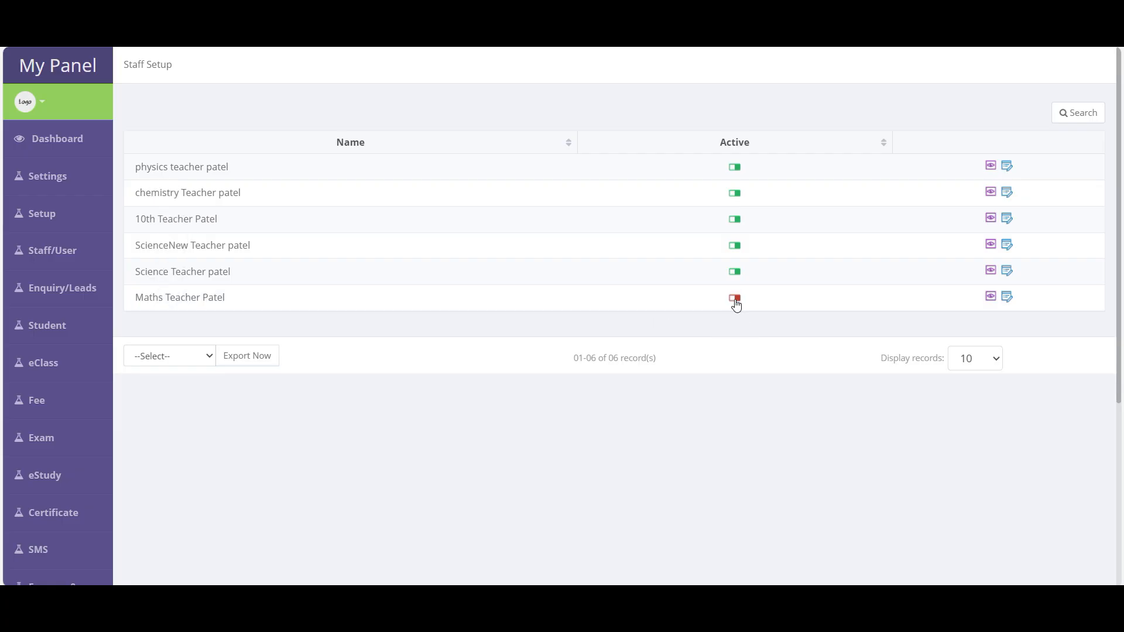
pyautogui.click(735, 302)
pyautogui.click(635, 111)
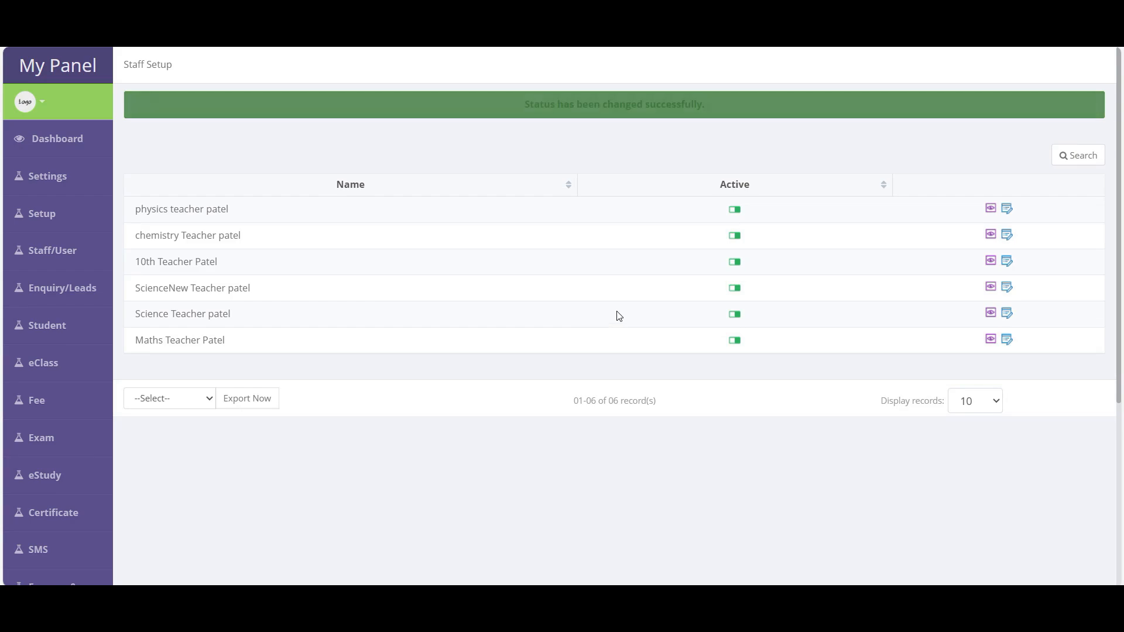
# - Open the staff rights page and choose 10th Teacher Patel
pyautogui.moveTo(43, 225)
pyautogui.moveTo(47, 251)
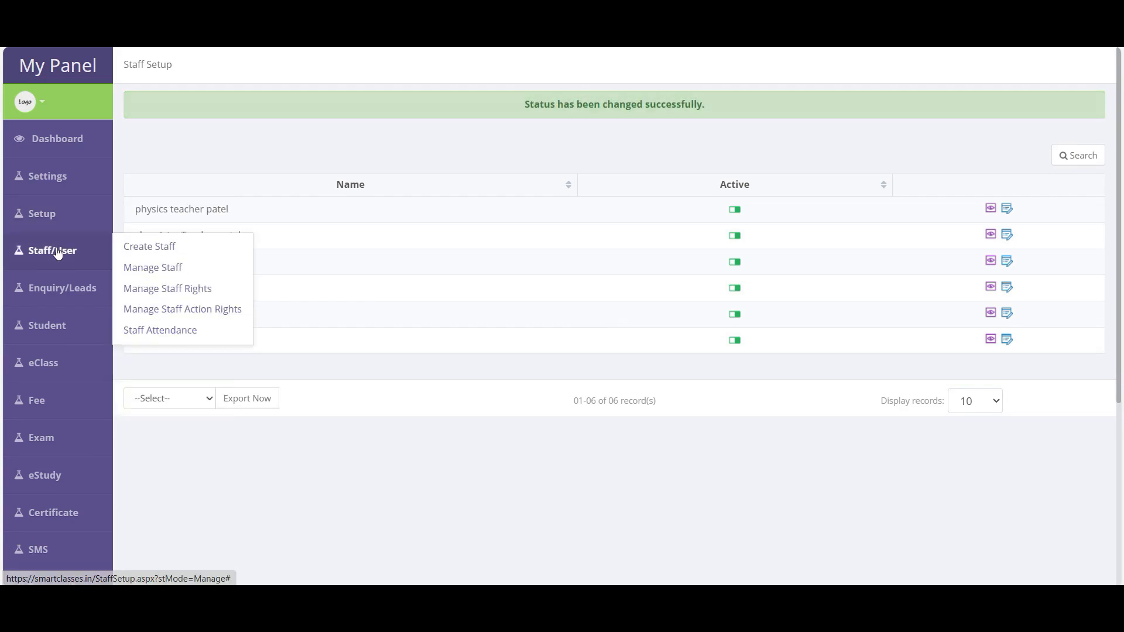
pyautogui.click(195, 294)
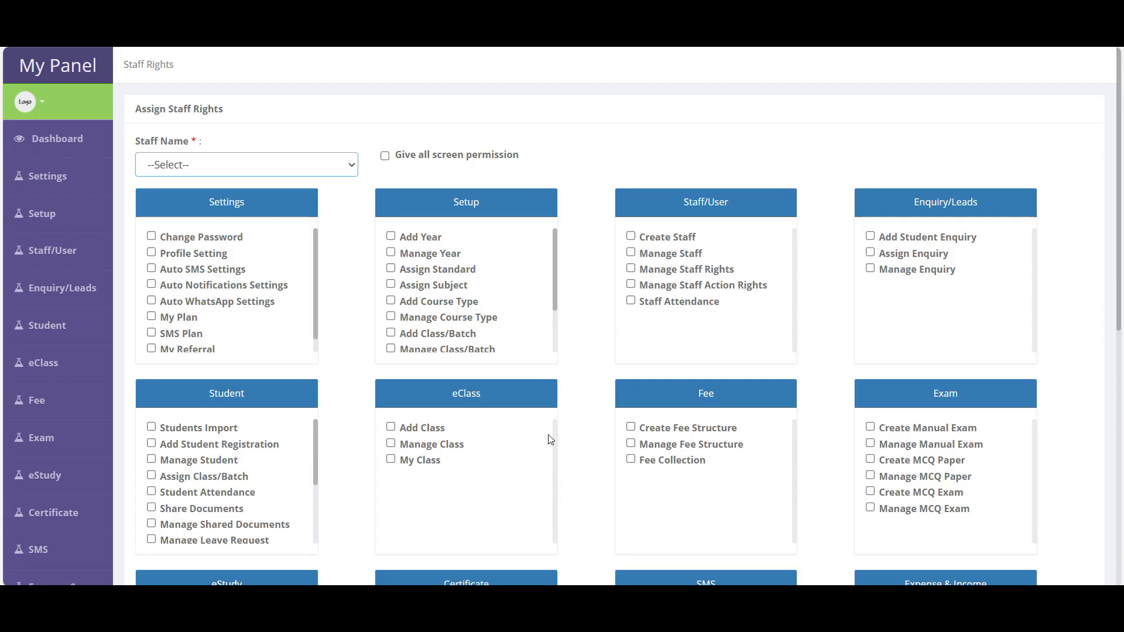
pyautogui.click(183, 173)
pyautogui.click(176, 208)
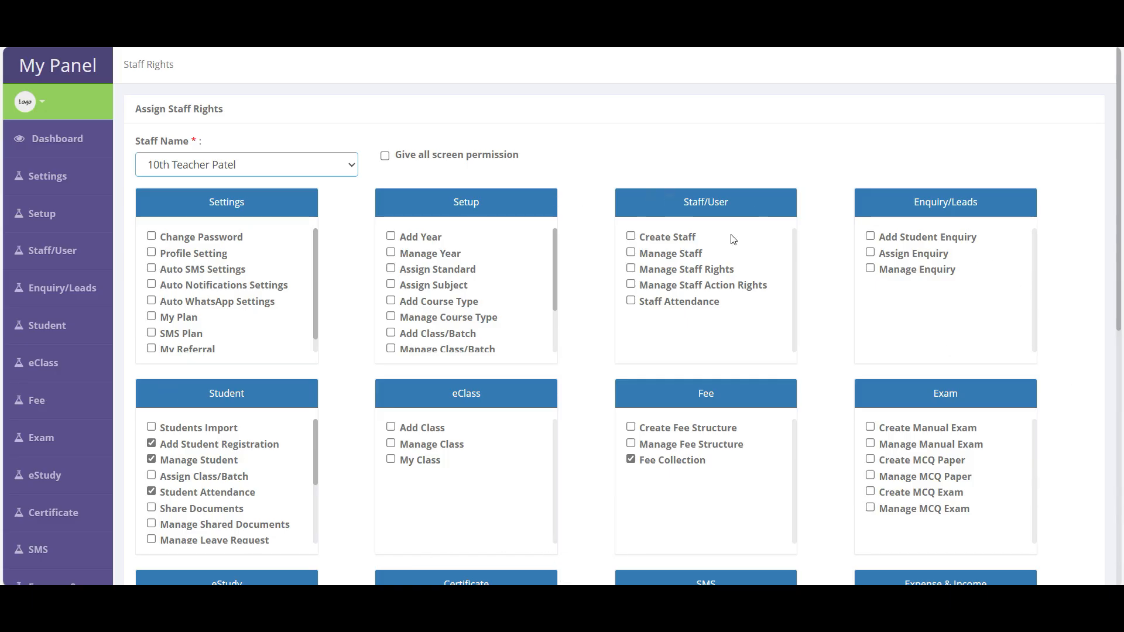
# - Grant every screen permission, review the list, then remove them all again
pyautogui.click(443, 162)
pyautogui.scroll(-5, 837, 352)
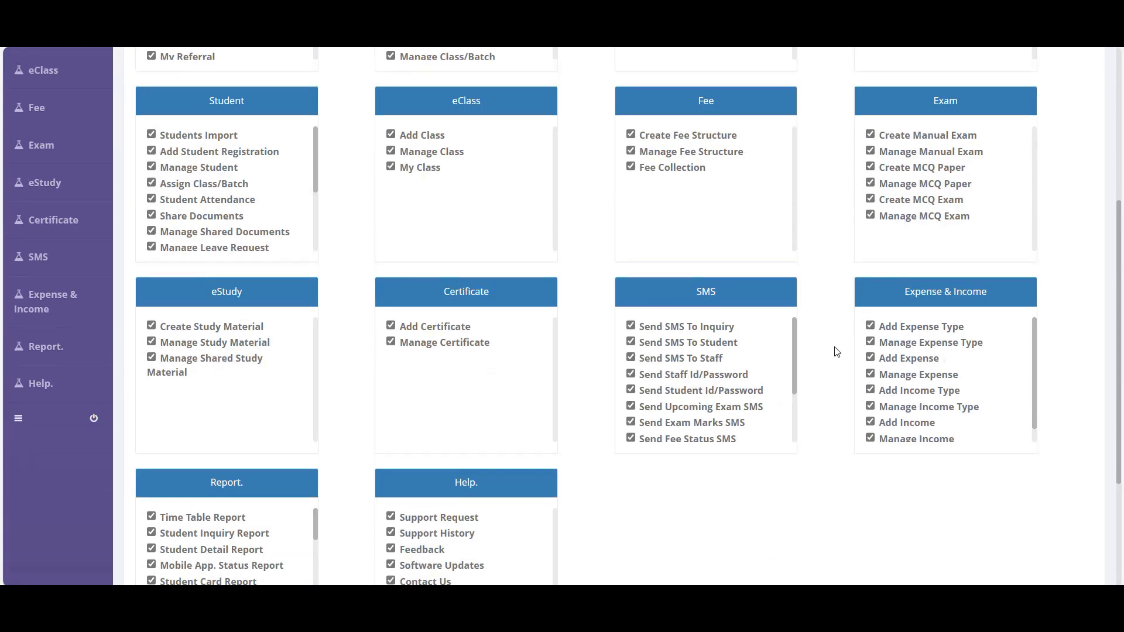
pyautogui.scroll(-3, 275, 357)
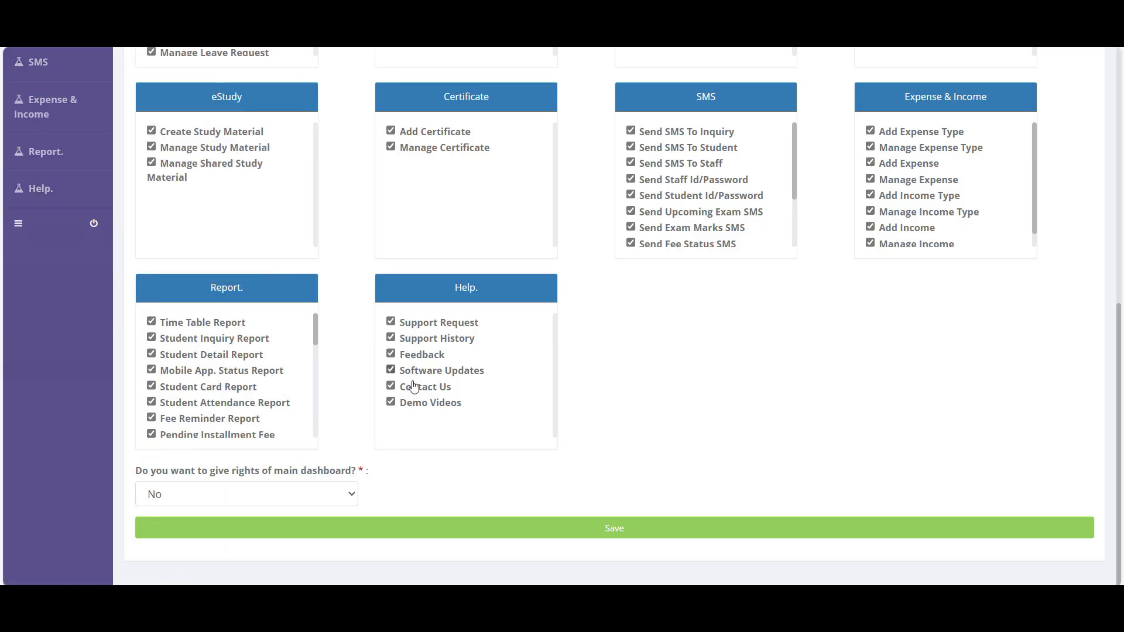
pyautogui.scroll(1, 779, 363)
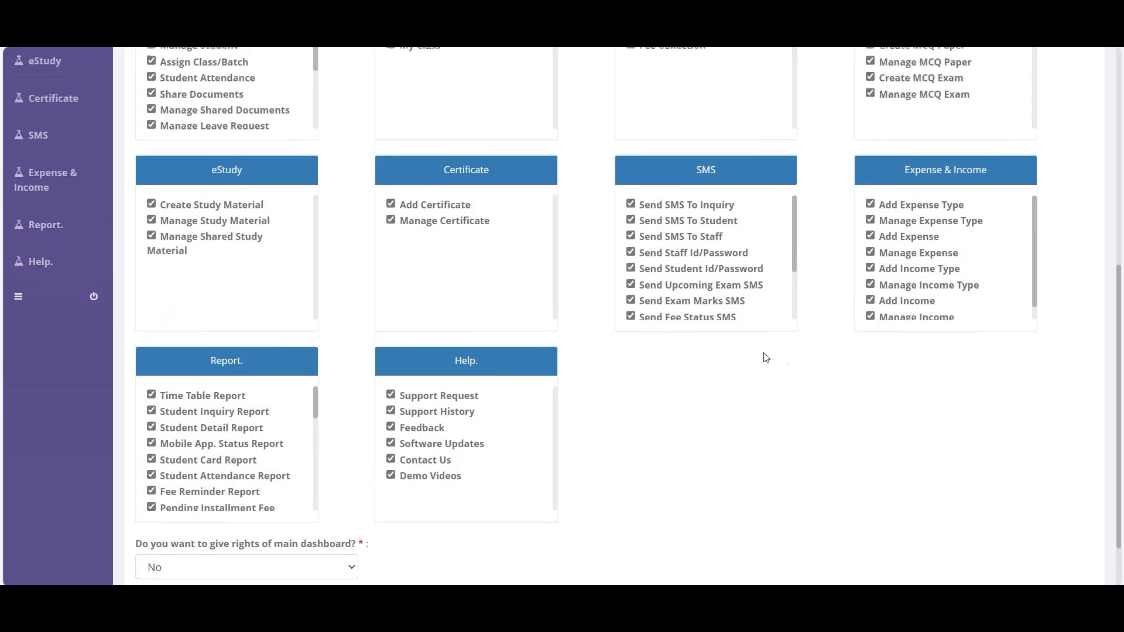
pyautogui.scroll(6, 546, 459)
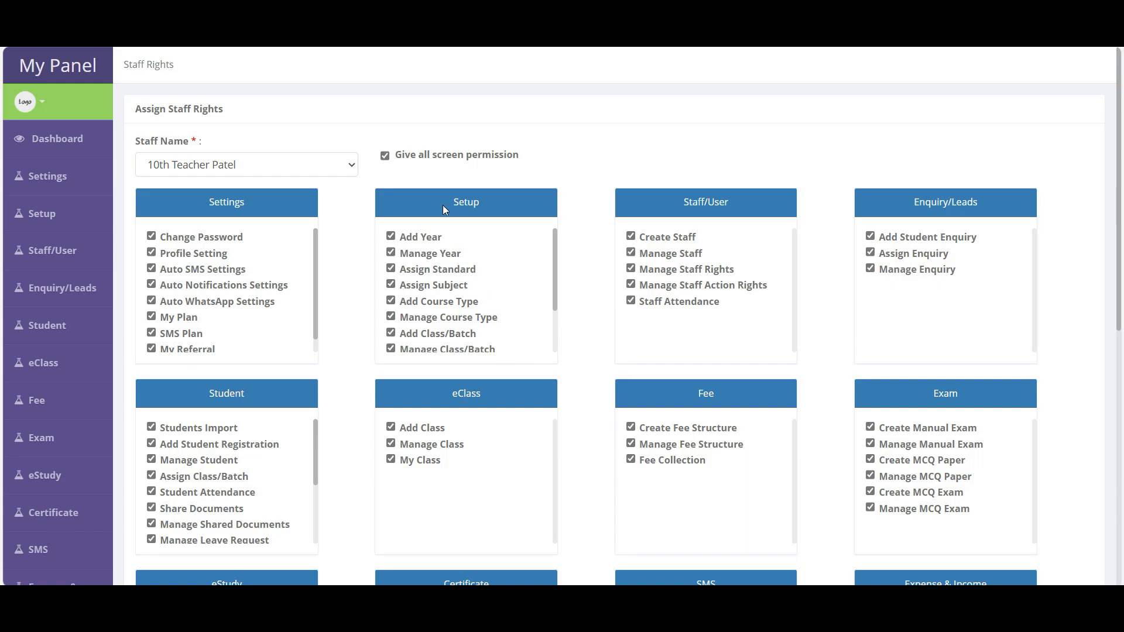
pyautogui.click(422, 165)
pyautogui.scroll(-1, 314, 329)
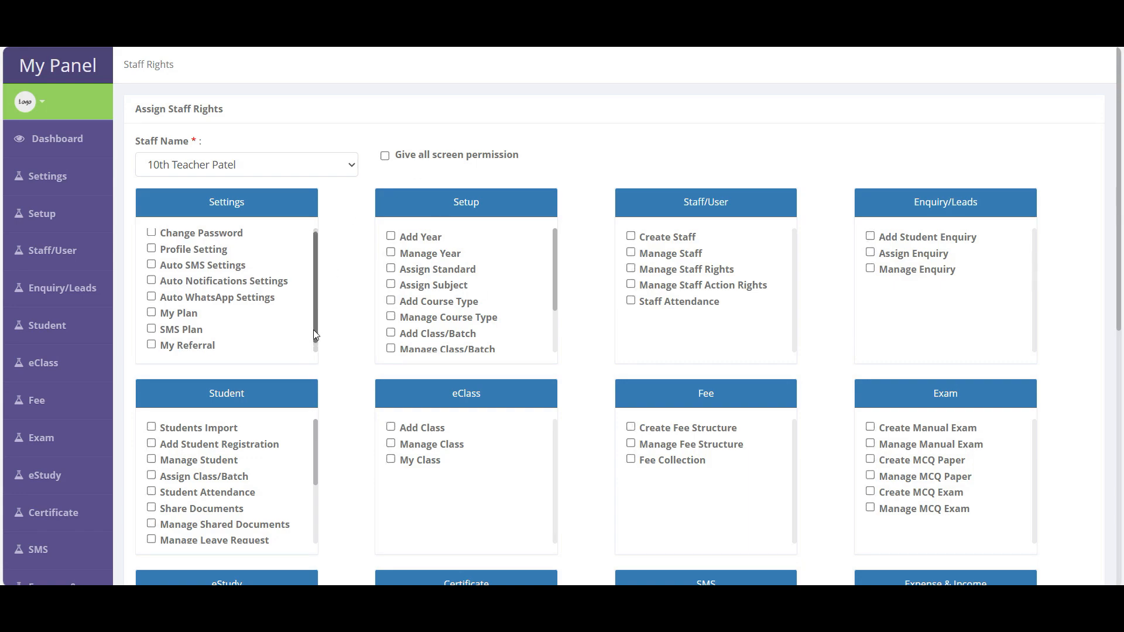
pyautogui.scroll(-1, 250, 415)
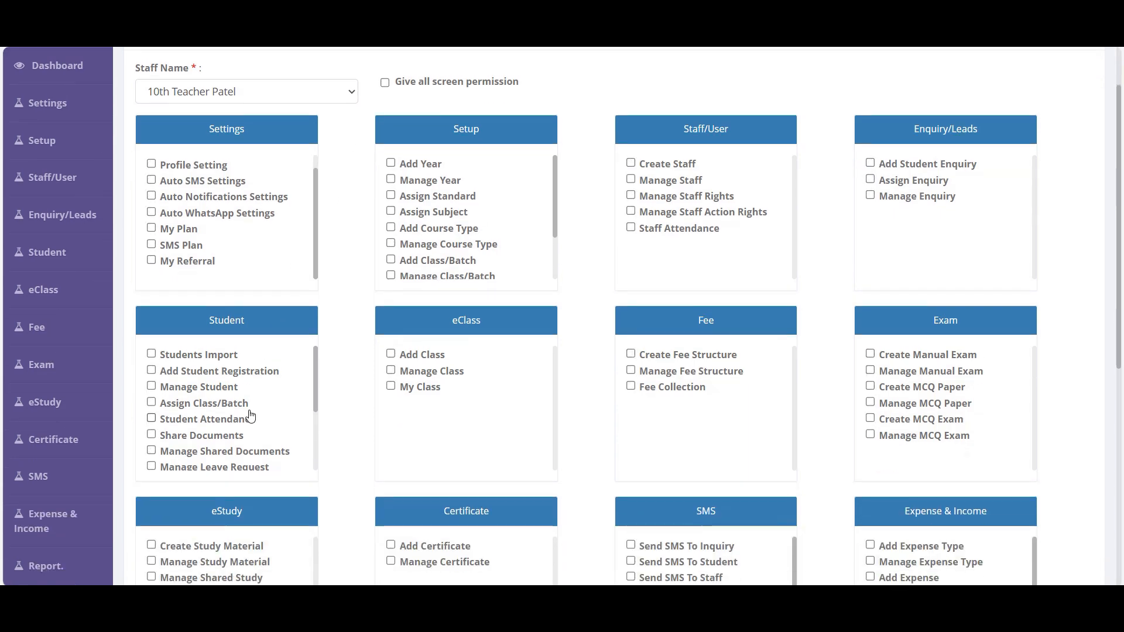
# - Grant Add Student Registration, Manage Student, Student Attendance, Fee Collection and main dashboard rights, then save
pyautogui.click(178, 378)
pyautogui.click(174, 397)
pyautogui.click(168, 421)
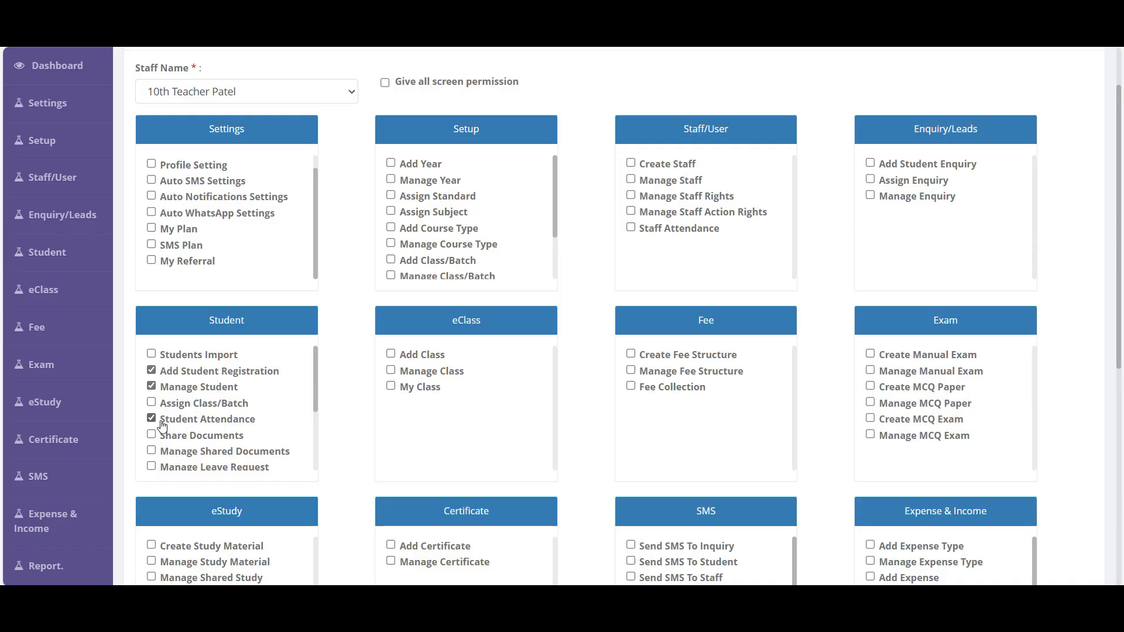
pyautogui.click(668, 391)
pyautogui.scroll(-7, 576, 451)
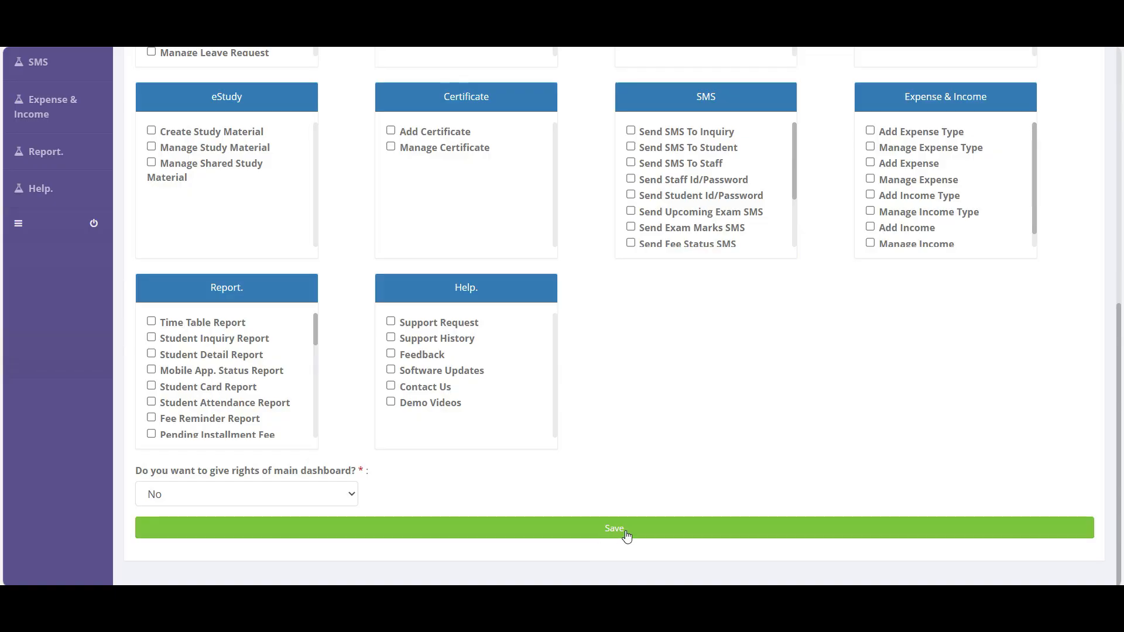
pyautogui.click(200, 502)
pyautogui.click(186, 536)
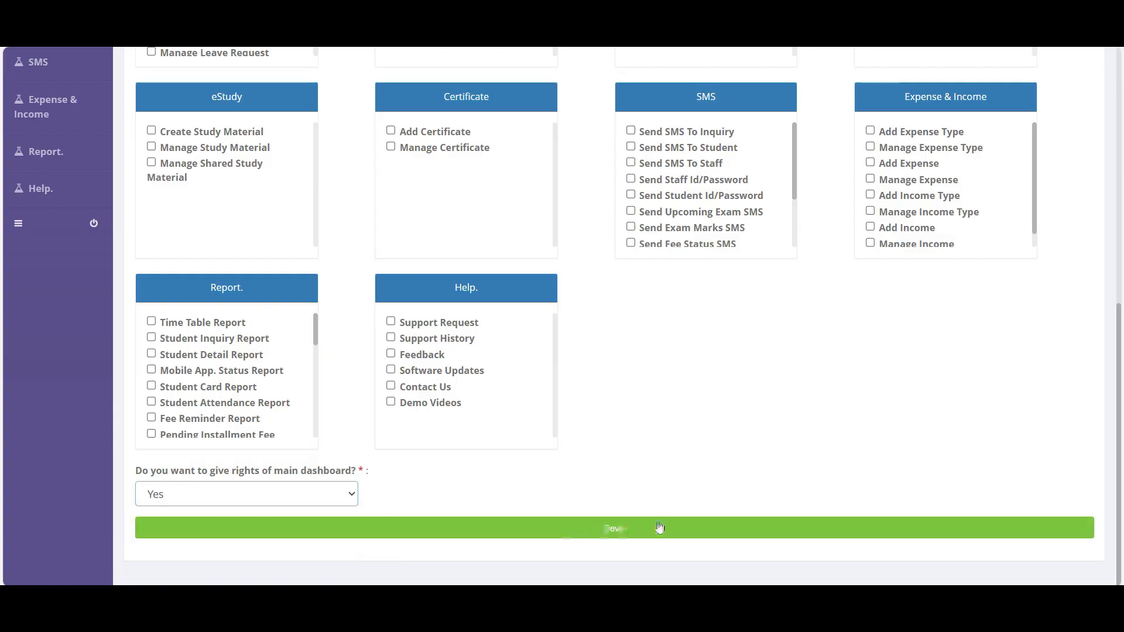
pyautogui.click(638, 538)
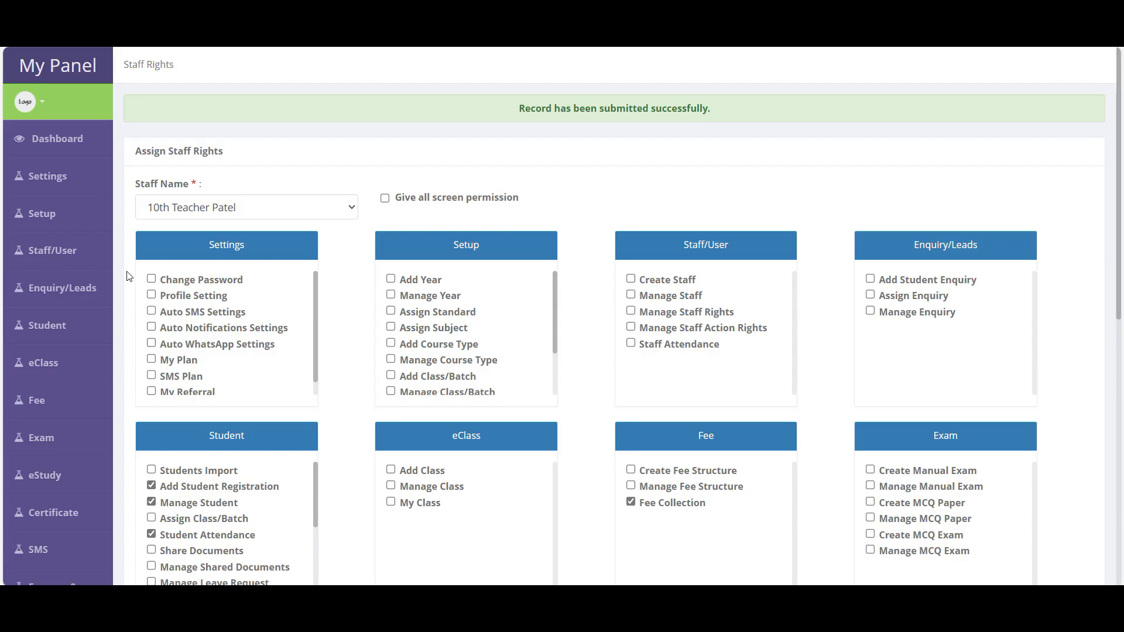
pyautogui.moveTo(36, 251)
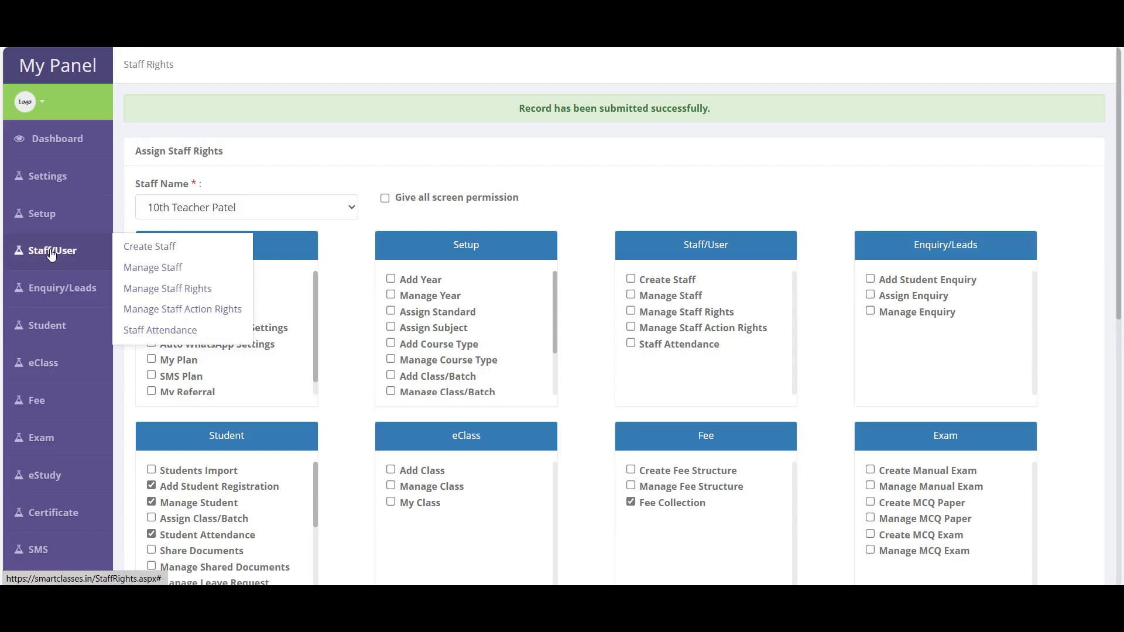
# - Open Manage Staff Action Rights for 10th Teacher Patel
pyautogui.click(201, 309)
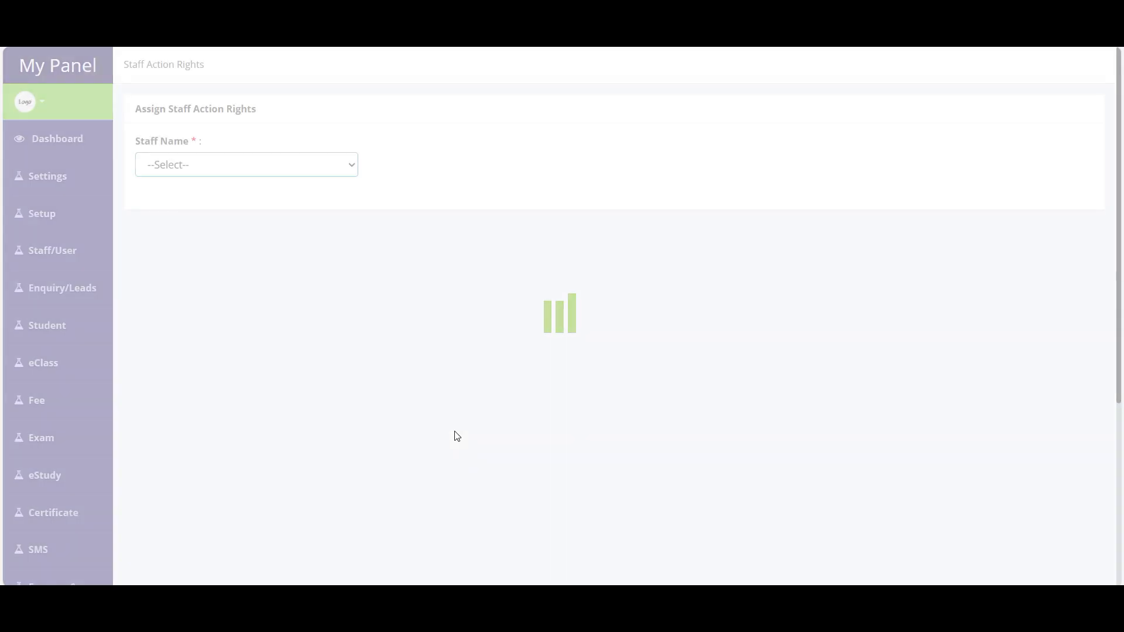
pyautogui.click(206, 165)
pyautogui.click(177, 209)
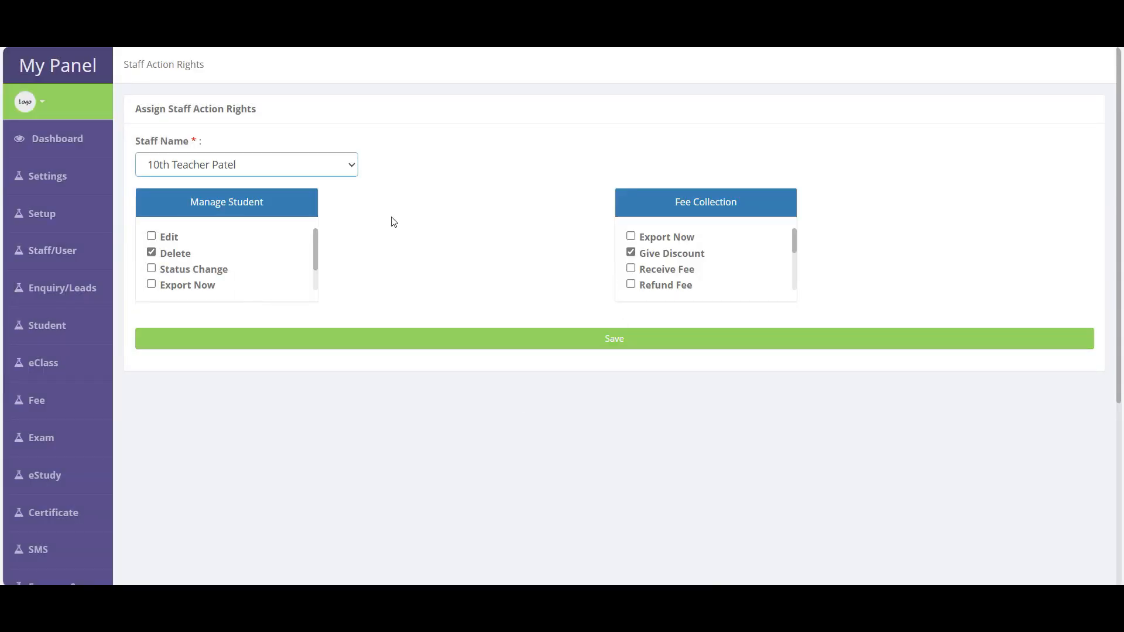
pyautogui.moveTo(675, 204); pyautogui.dragTo(740, 205)
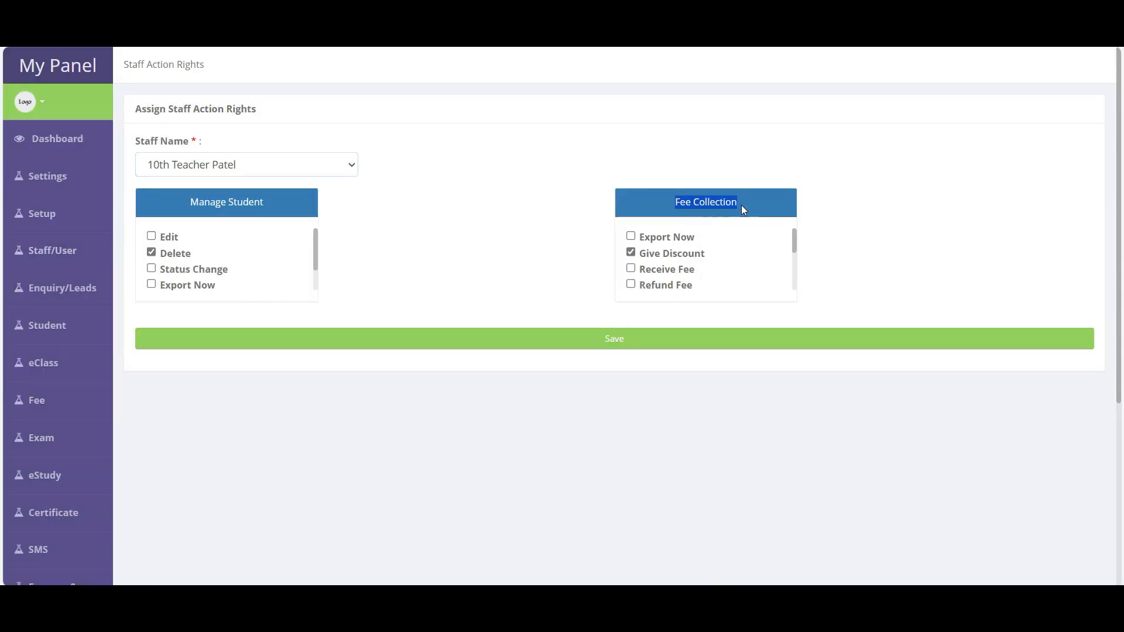
pyautogui.scroll(-3, 688, 267)
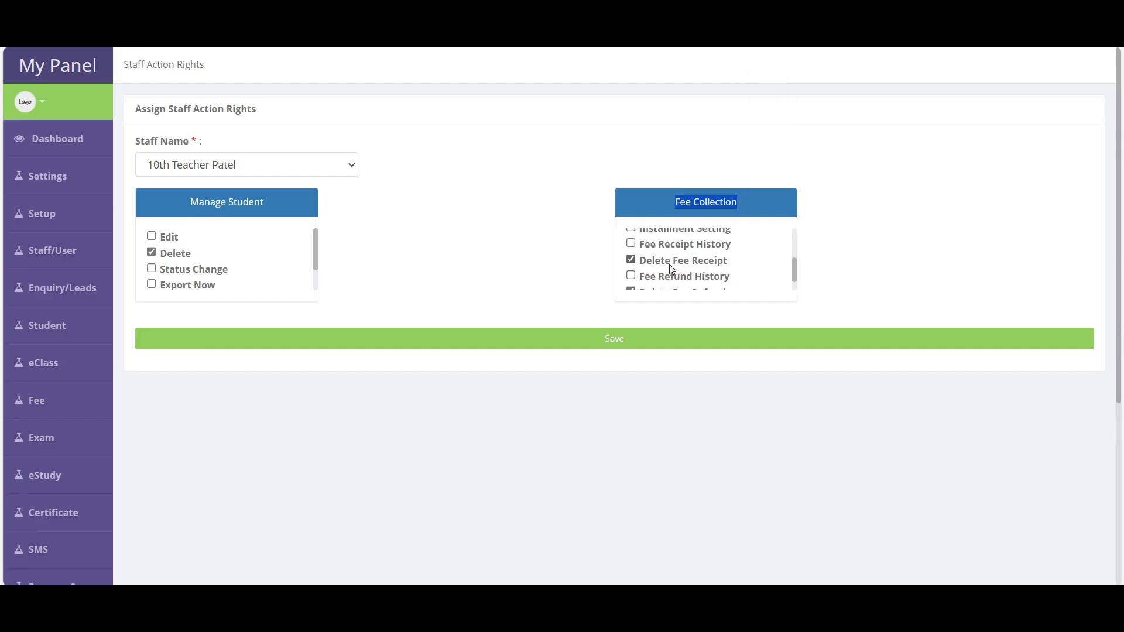
# - Revoke the Delete Fee Receipt and Delete Fee Refund rights
pyautogui.click(670, 264)
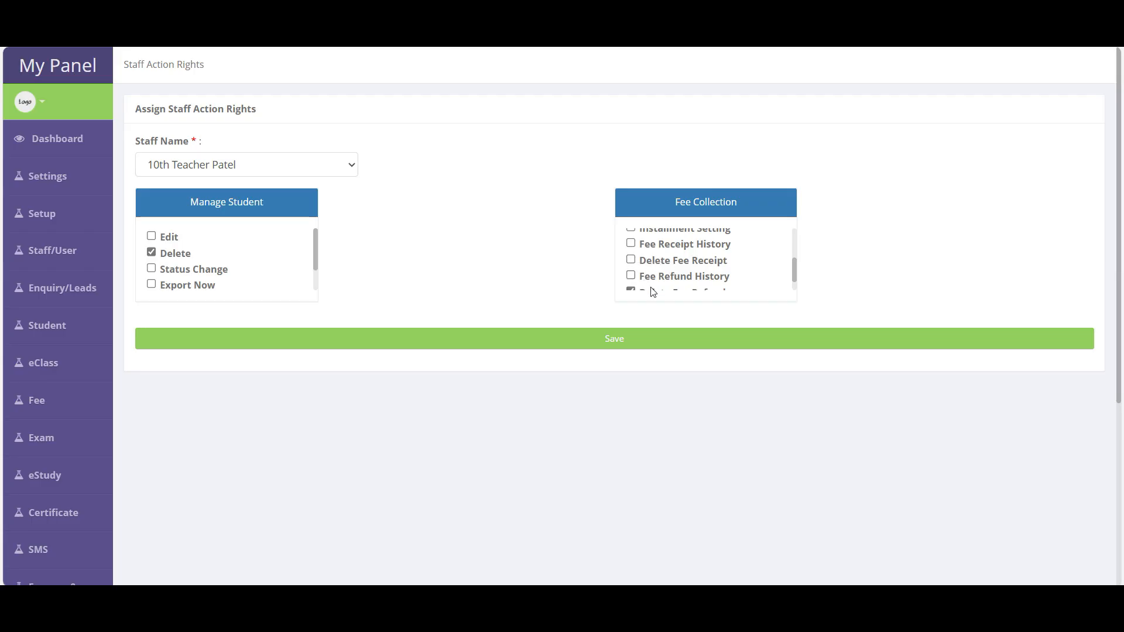
pyautogui.scroll(-1, 650, 288)
pyautogui.click(655, 277)
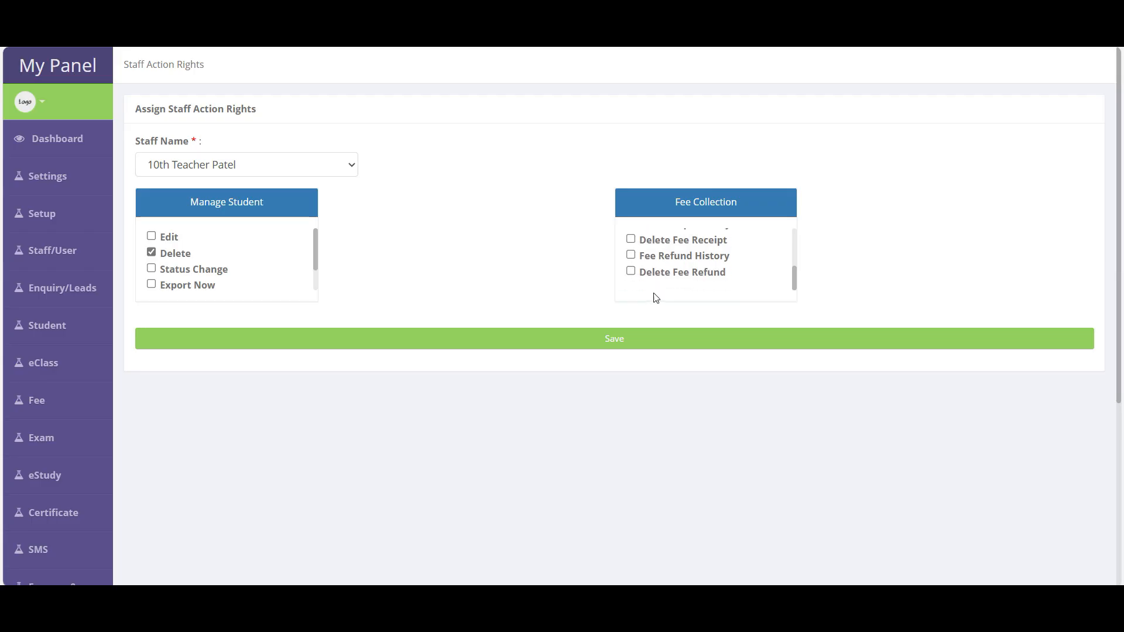
pyautogui.scroll(4, 653, 296)
# - Allow Fee Collection Export Now and Manage Student Edit, then save the action rights
pyautogui.click(632, 236)
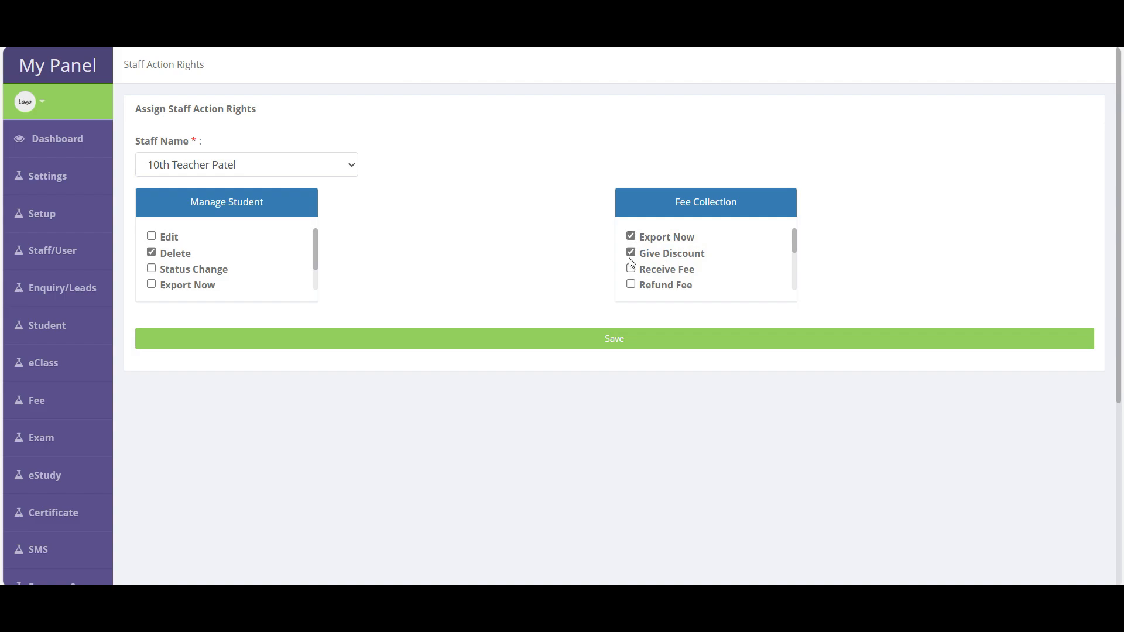
pyautogui.moveTo(160, 236); pyautogui.dragTo(165, 235)
pyautogui.click(151, 237)
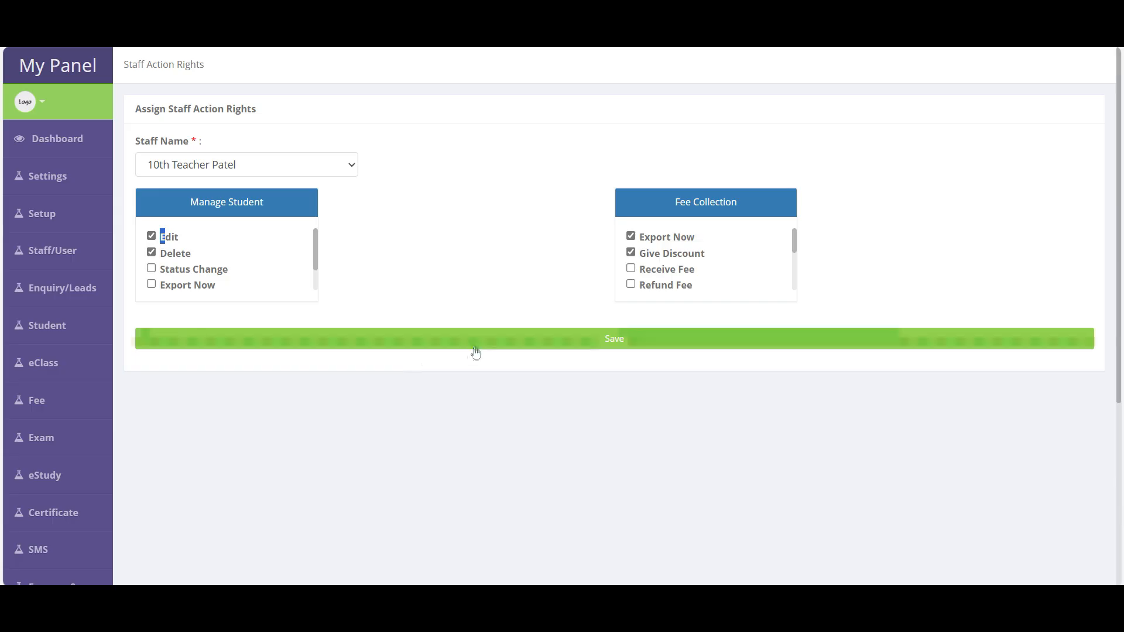
pyautogui.scroll(-3, 668, 279)
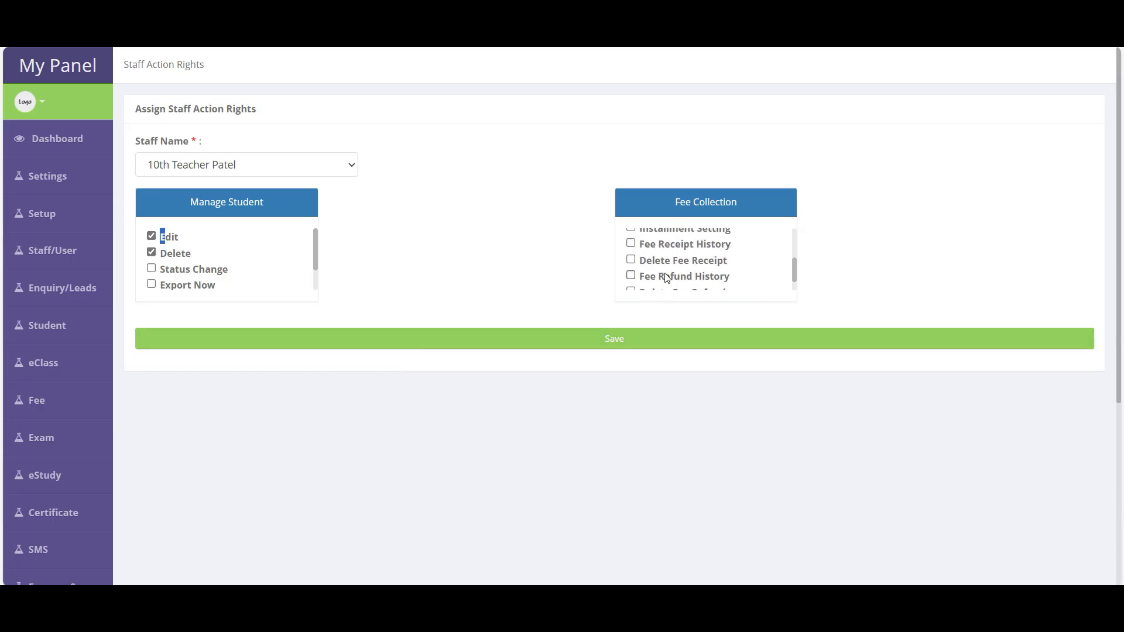
pyautogui.moveTo(640, 260); pyautogui.dragTo(724, 261)
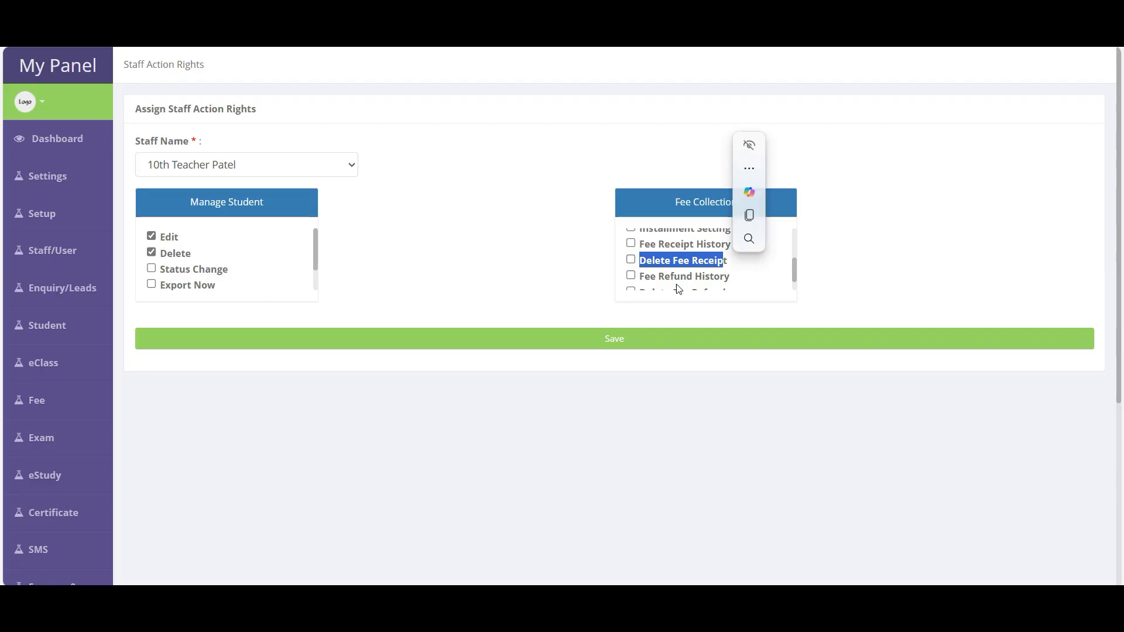
pyautogui.click(622, 345)
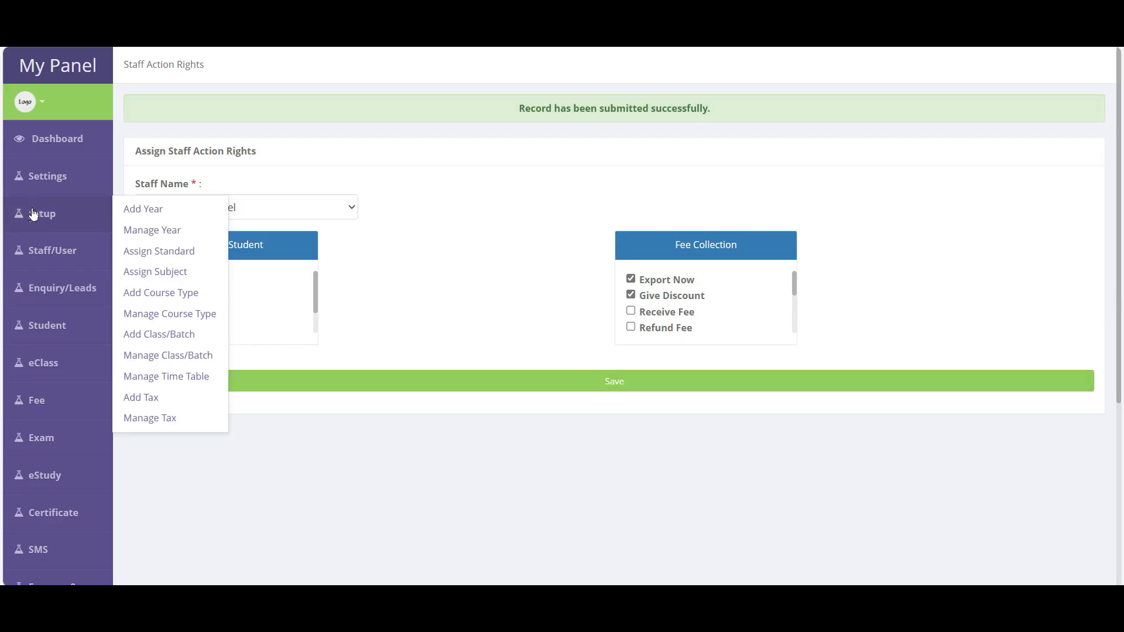
pyautogui.moveTo(50, 252)
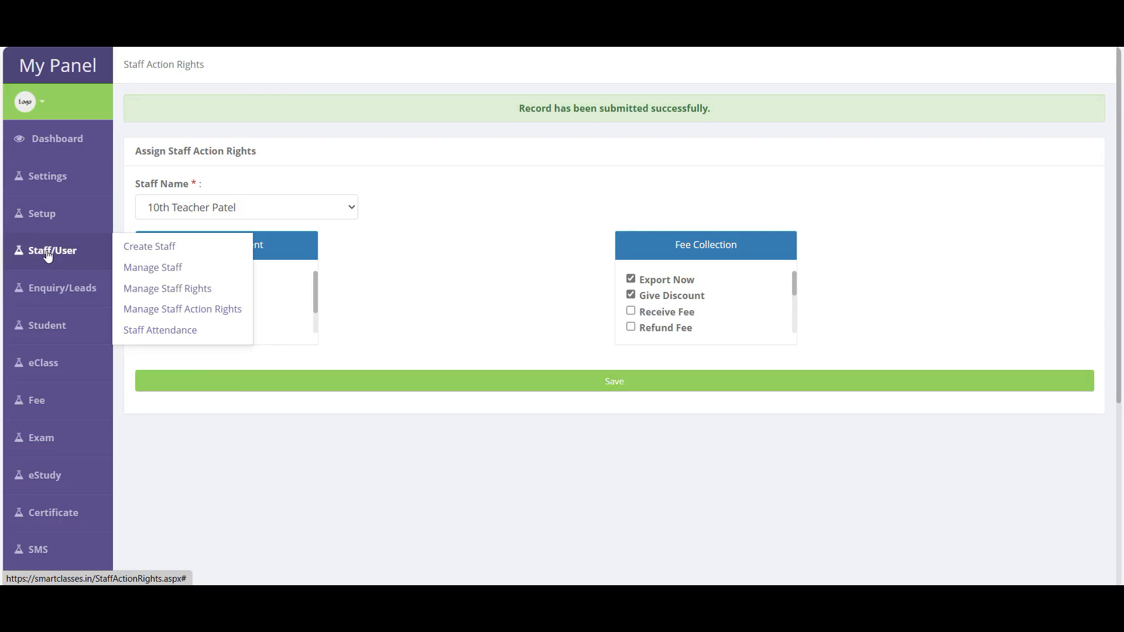
# - Load the June 11, 2025 staff attendance sheet and save it with periods 1 and 4 Absent
pyautogui.click(157, 333)
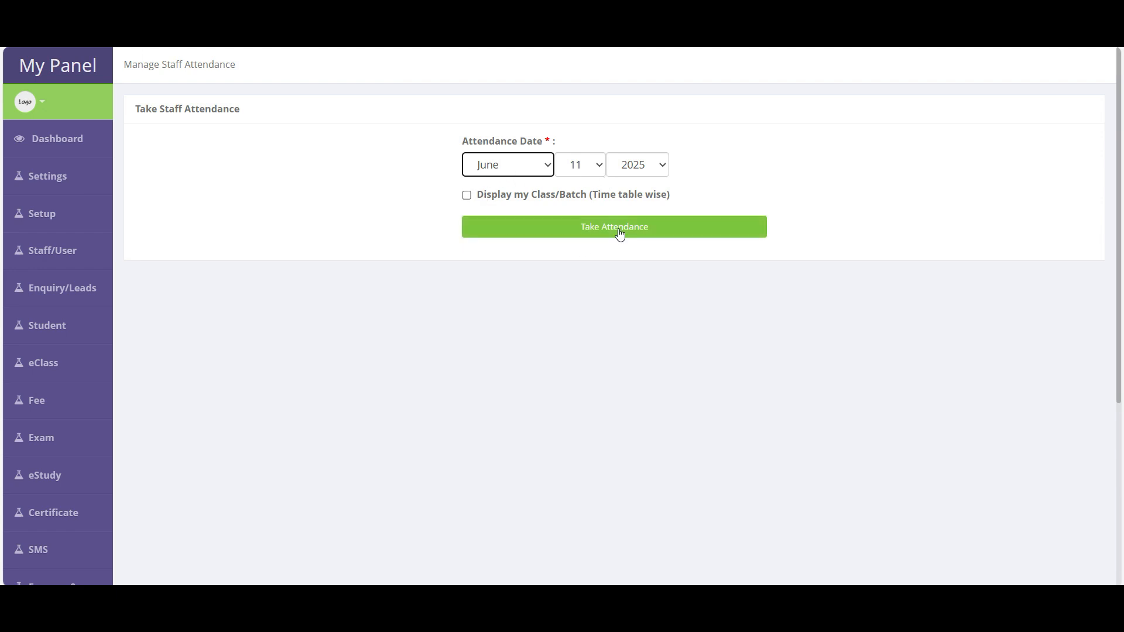
pyautogui.click(493, 200)
pyautogui.click(493, 199)
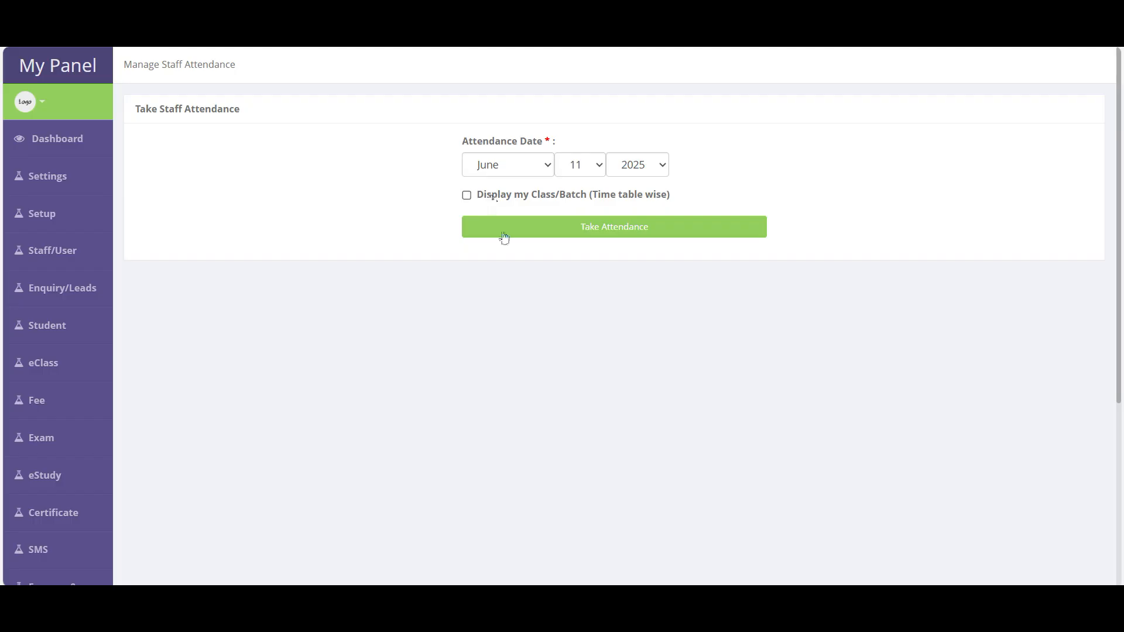
pyautogui.click(630, 234)
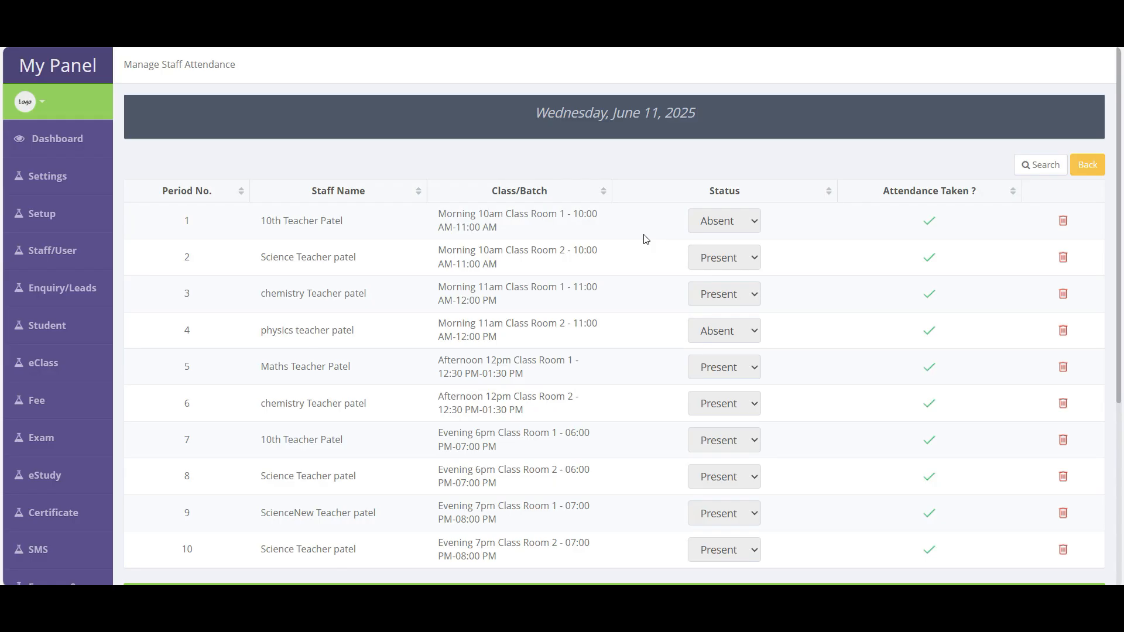
pyautogui.scroll(-1, 645, 239)
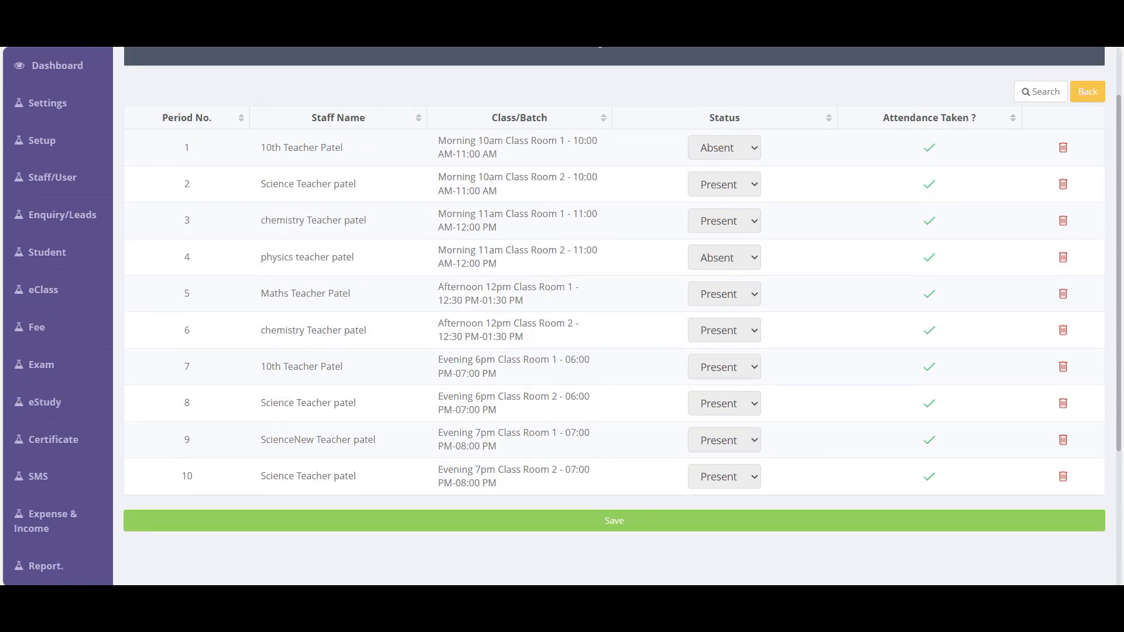
pyautogui.click(699, 528)
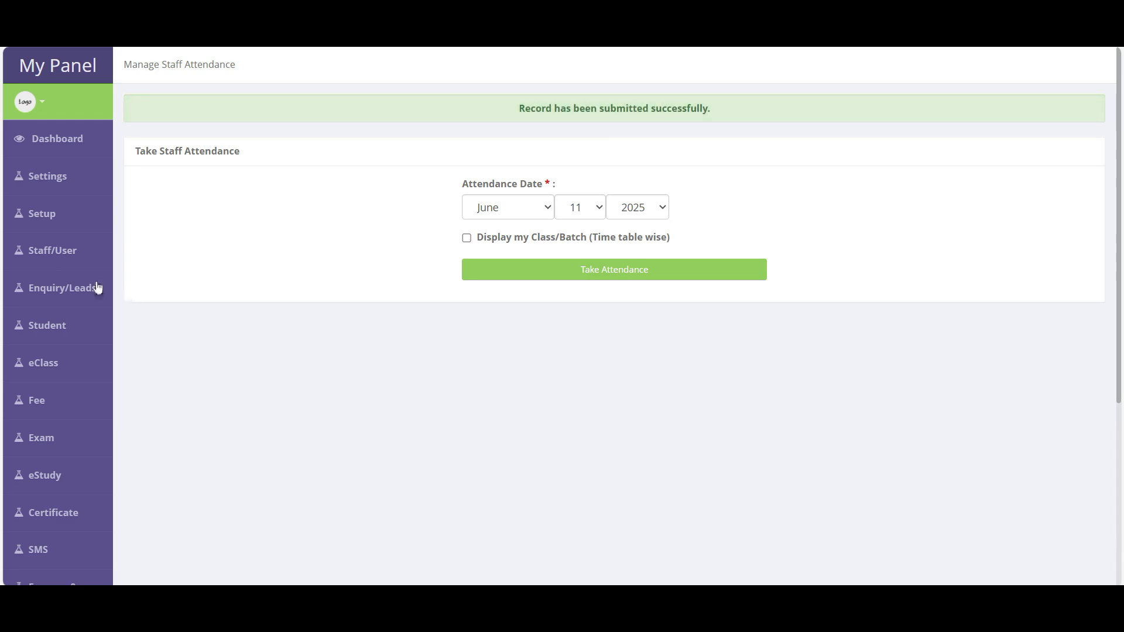
pyautogui.moveTo(90, 253)
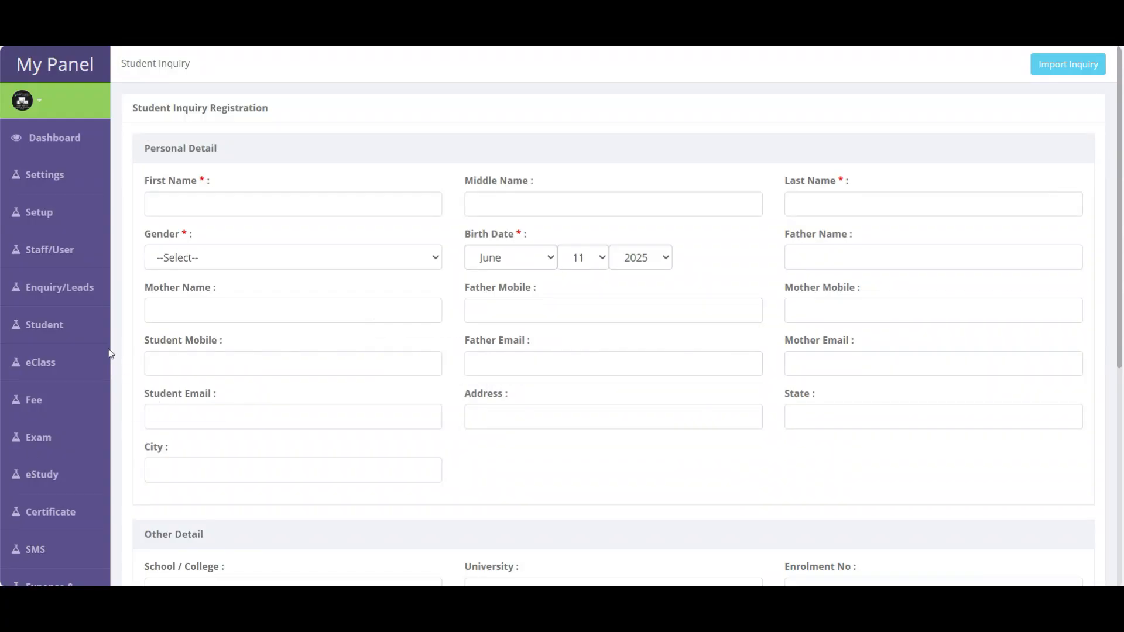
# - Bring up the Enquiry/Leads menu in the sidebar
pyautogui.moveTo(67, 290)
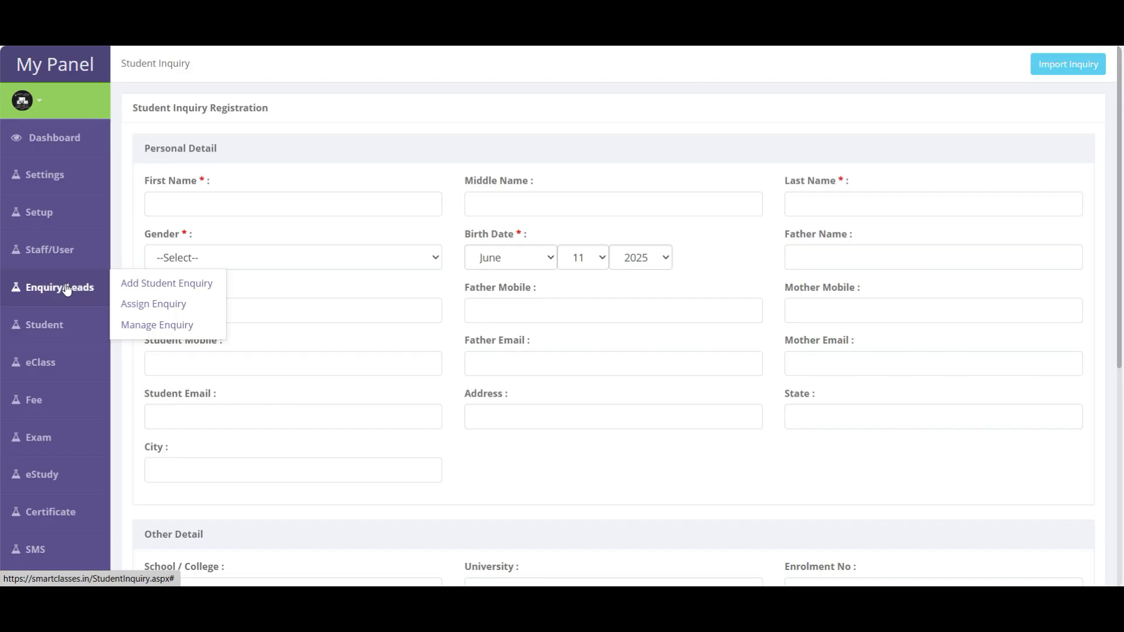
# - Open Add Student Enquiry and enter the student's first and last name
pyautogui.click(167, 284)
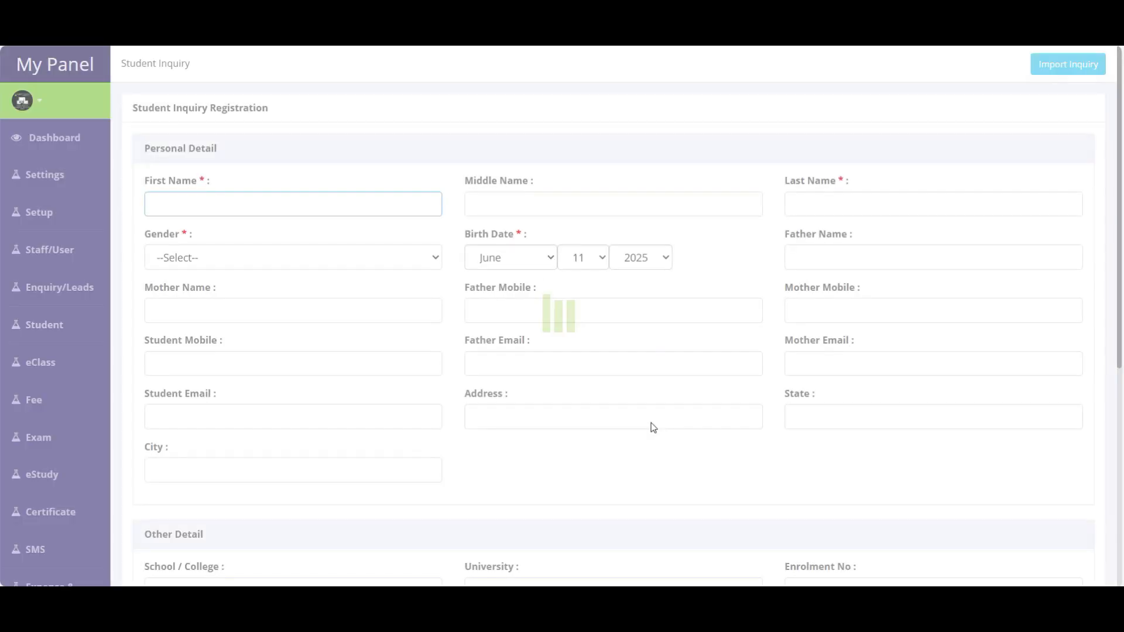
pyautogui.scroll(-5, 652, 422)
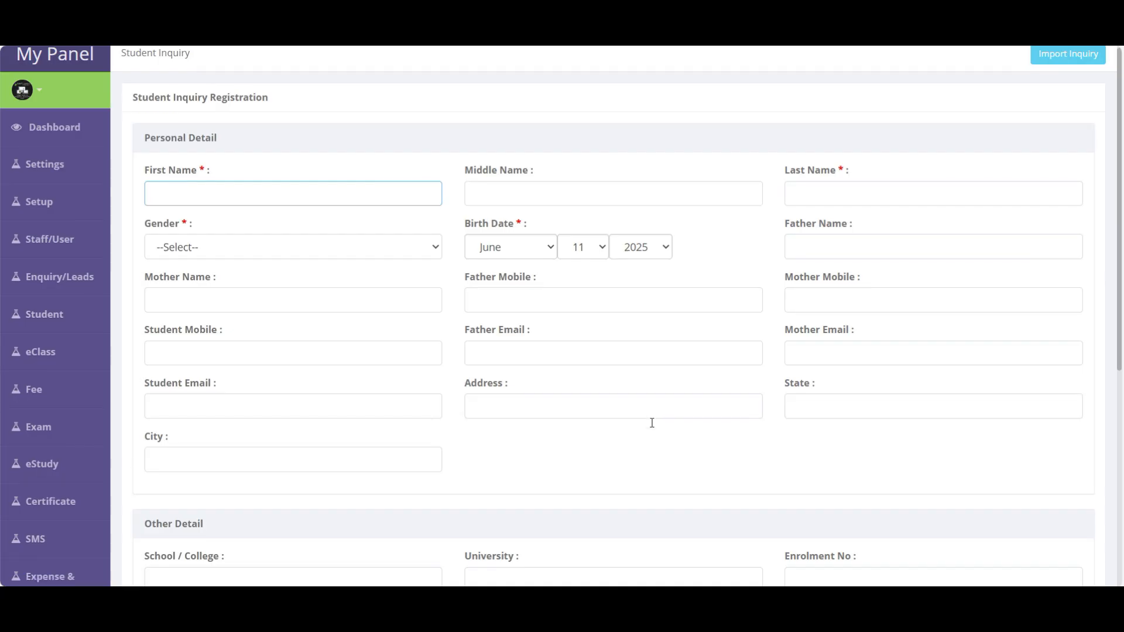
pyautogui.scroll(5, 652, 423)
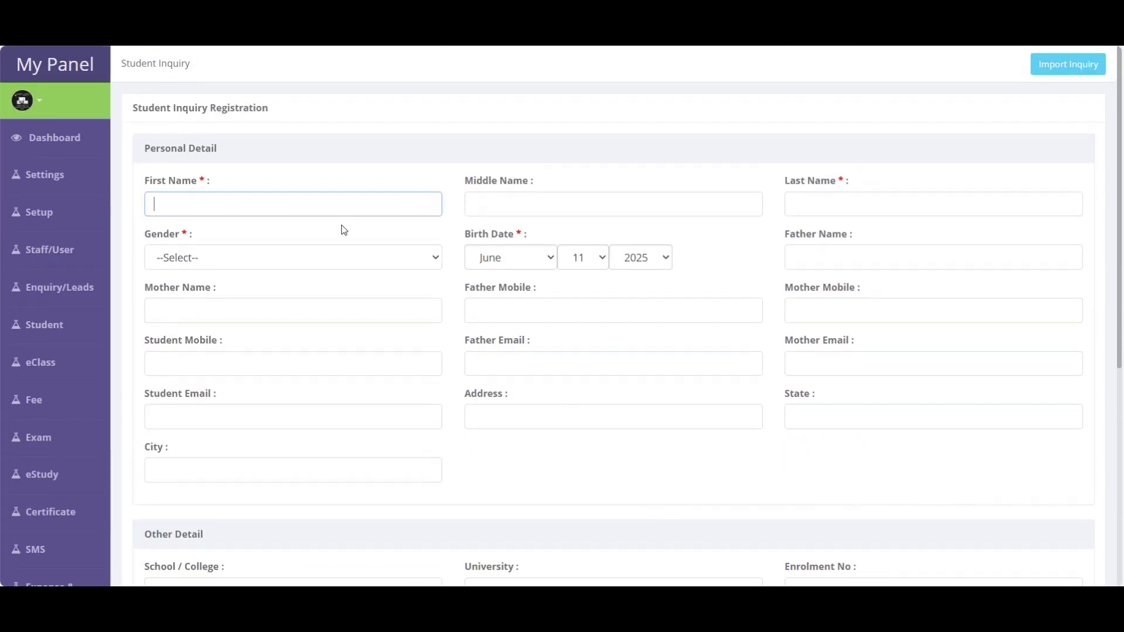
pyautogui.click(202, 206)
pyautogui.click(198, 184)
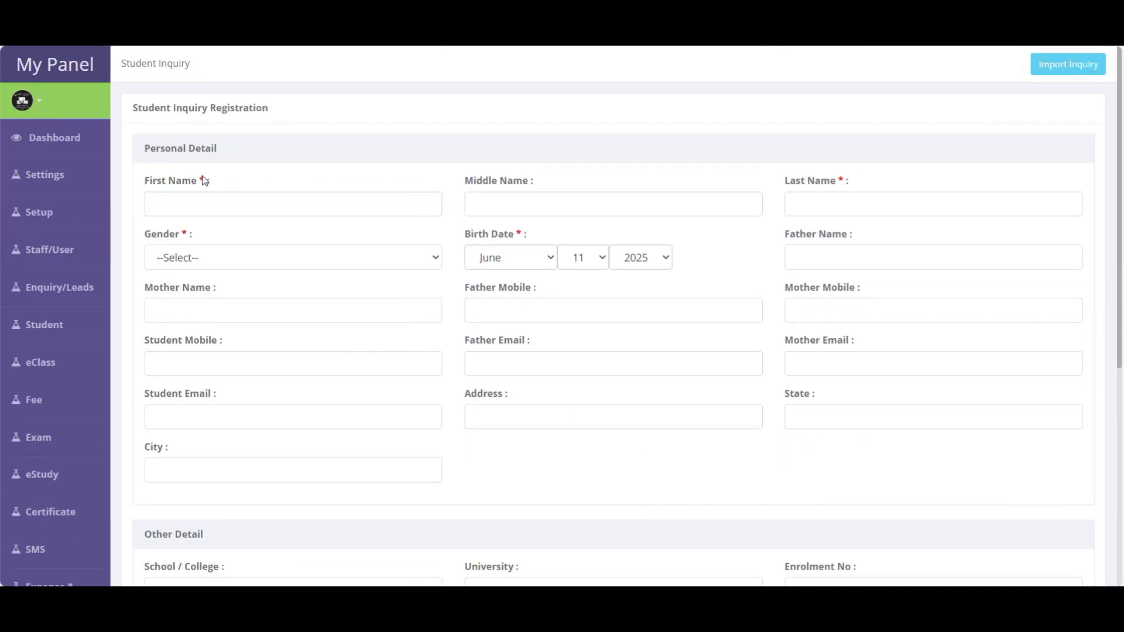
pyautogui.moveTo(205, 182); pyautogui.dragTo(196, 181)
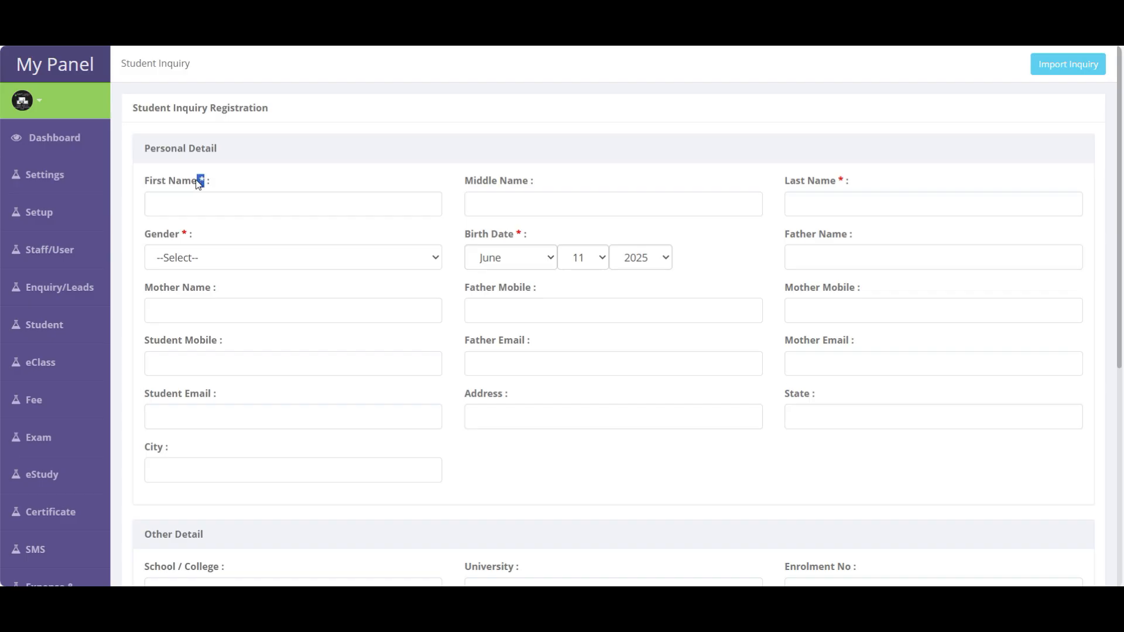
pyautogui.click(202, 212)
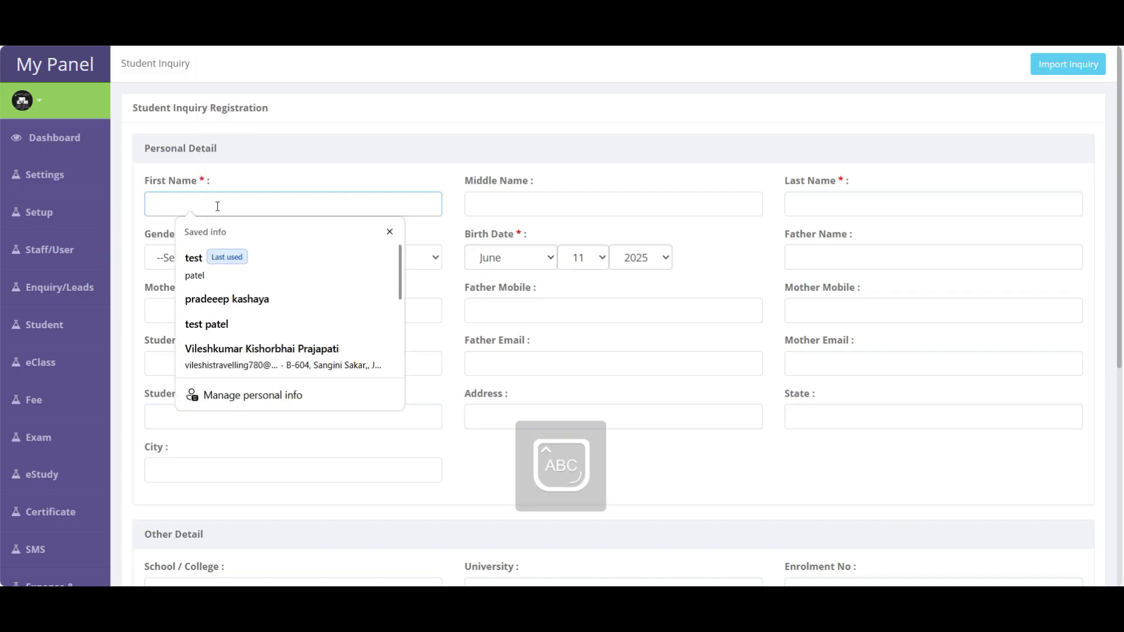
pyautogui.write('tESHJSDJ')
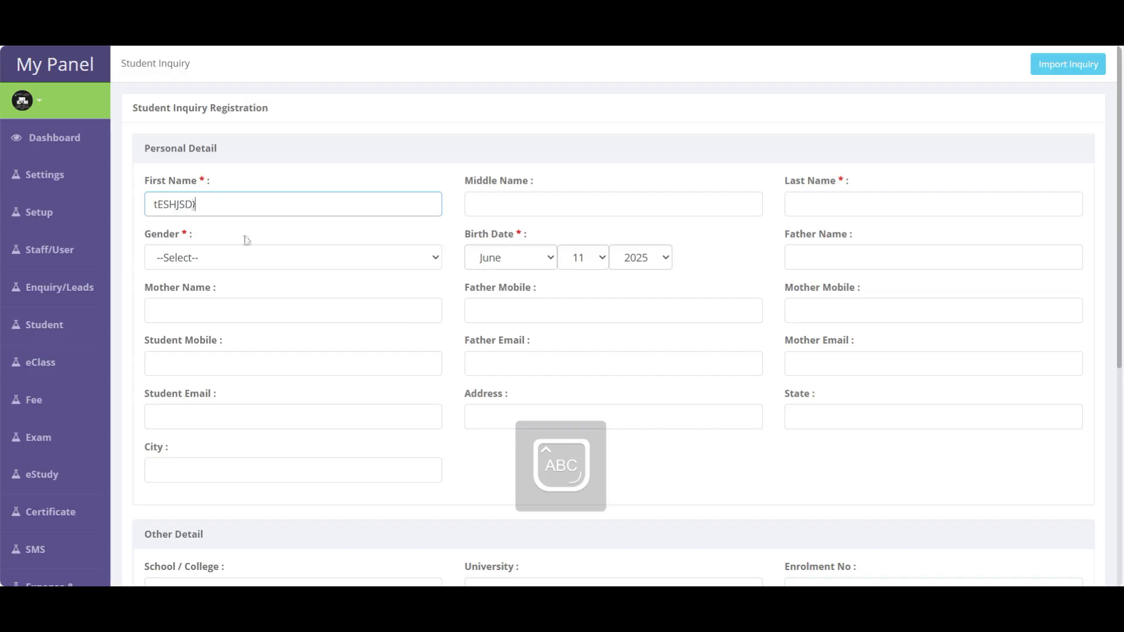
pyautogui.click(861, 210)
pyautogui.write('ASD')
# - Set gender to Female, standard to 6th Standard and course type to Mathematic
pyautogui.click(193, 261)
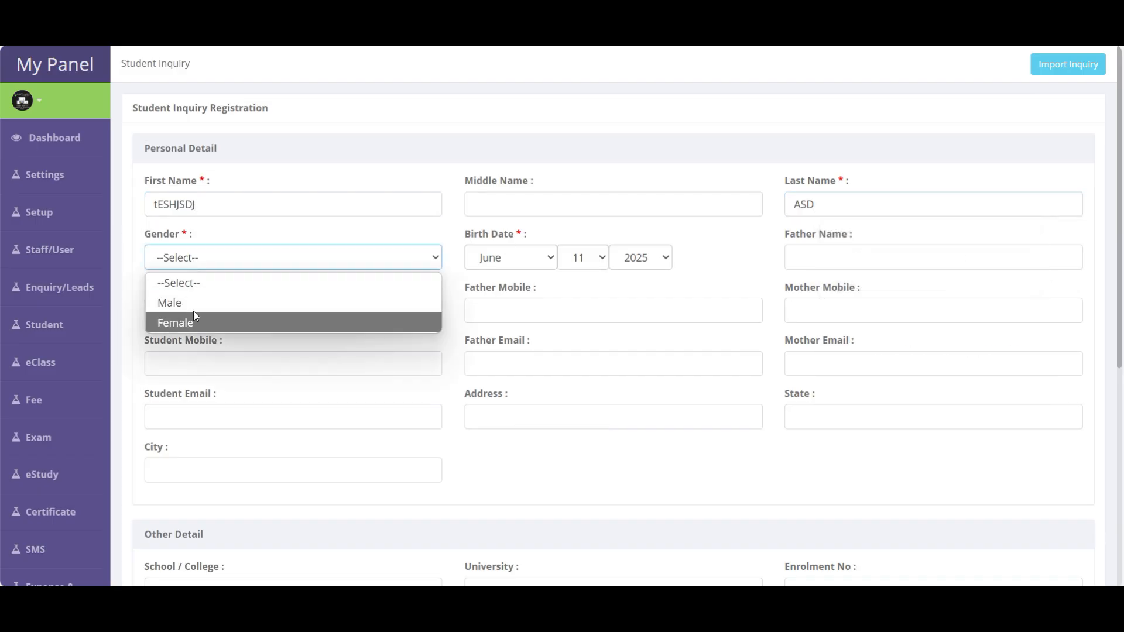
pyautogui.click(193, 321)
pyautogui.scroll(-4, 877, 309)
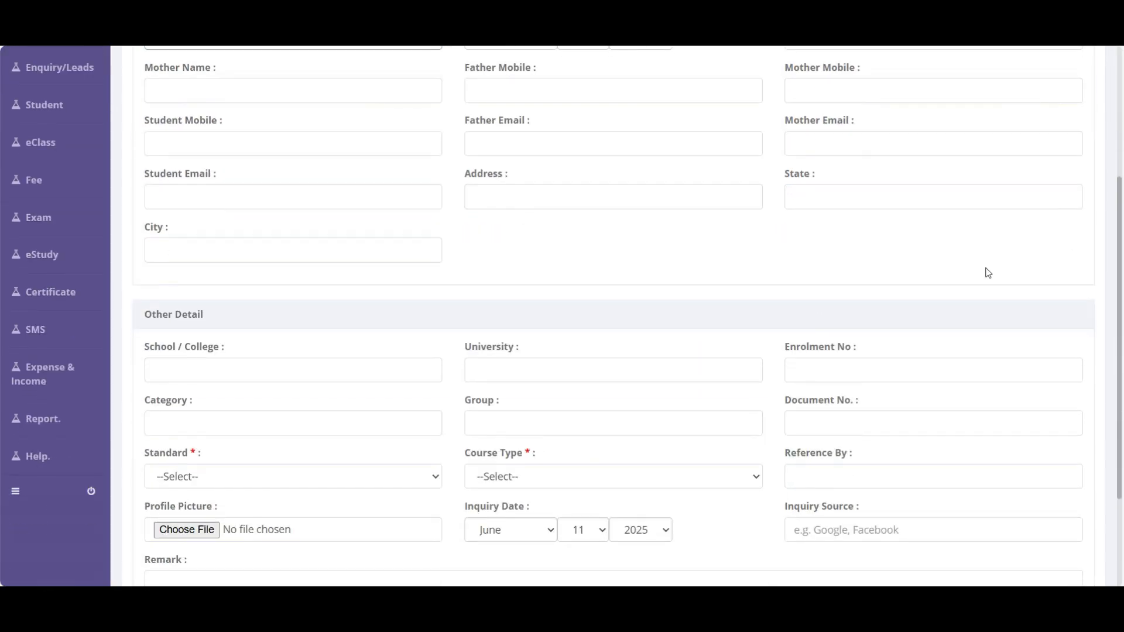
pyautogui.scroll(-3, 634, 234)
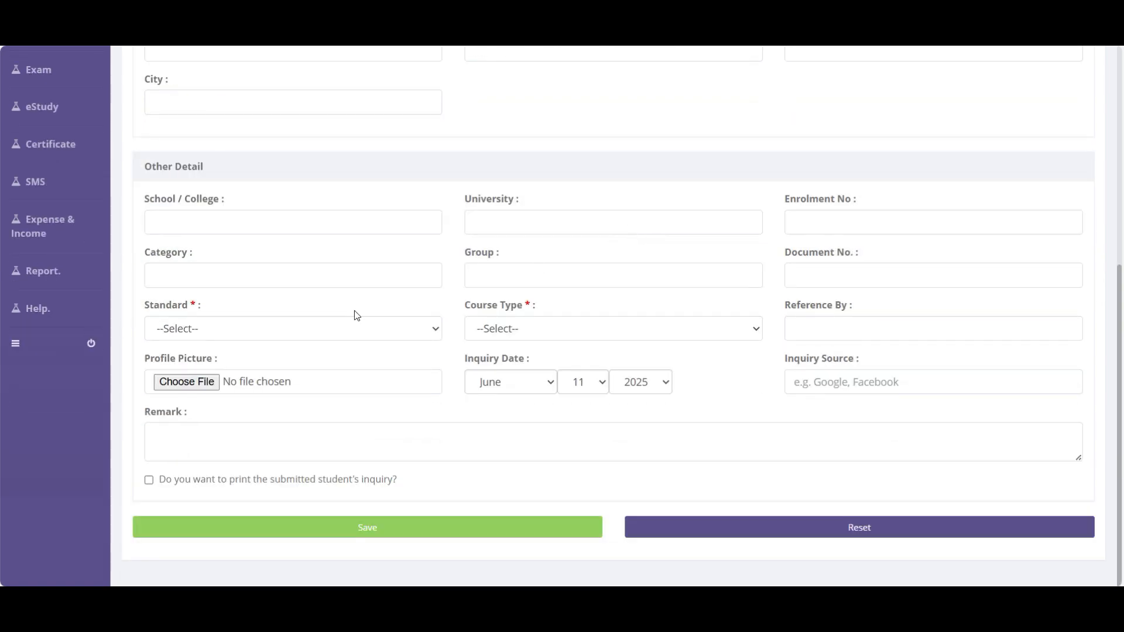
pyautogui.click(195, 331)
pyautogui.scroll(-1, 186, 175)
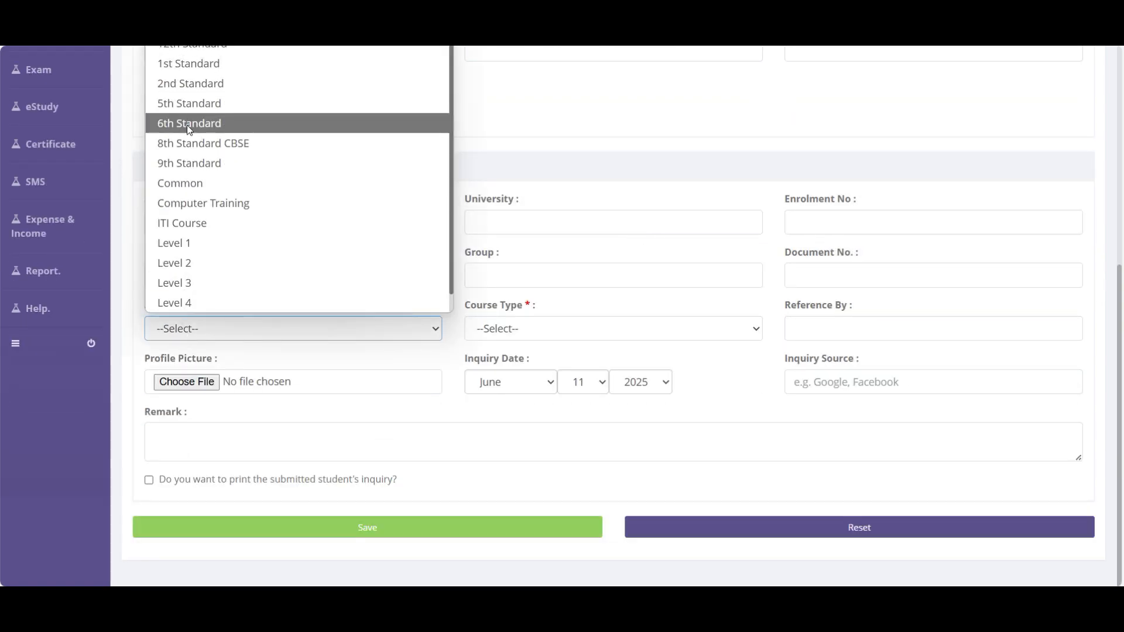
pyautogui.click(188, 121)
pyautogui.click(511, 325)
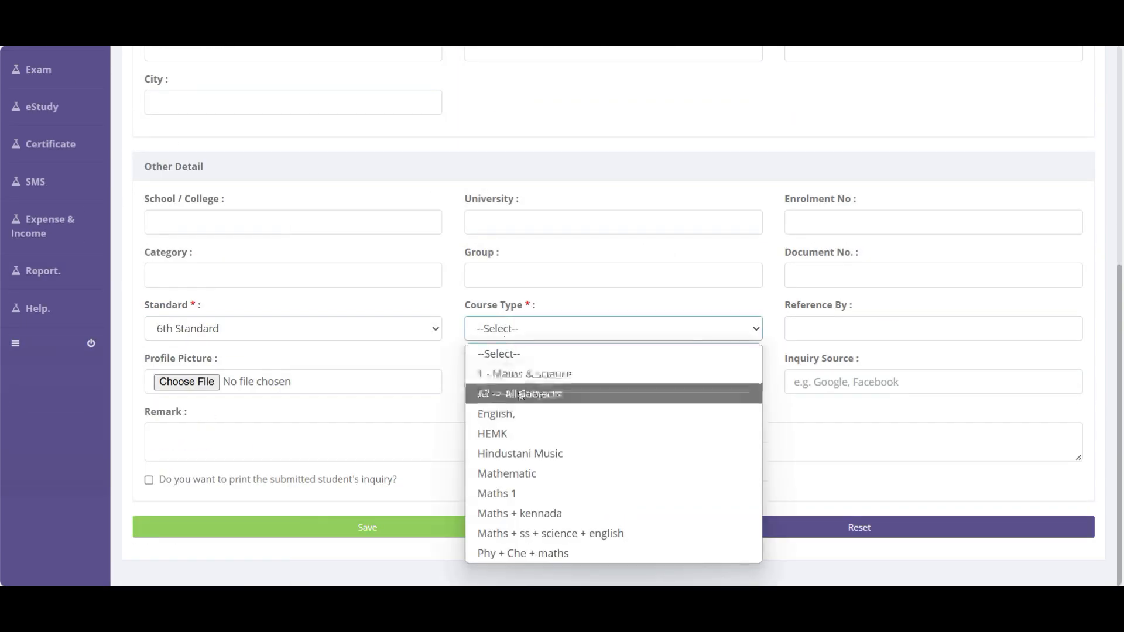
pyautogui.click(514, 473)
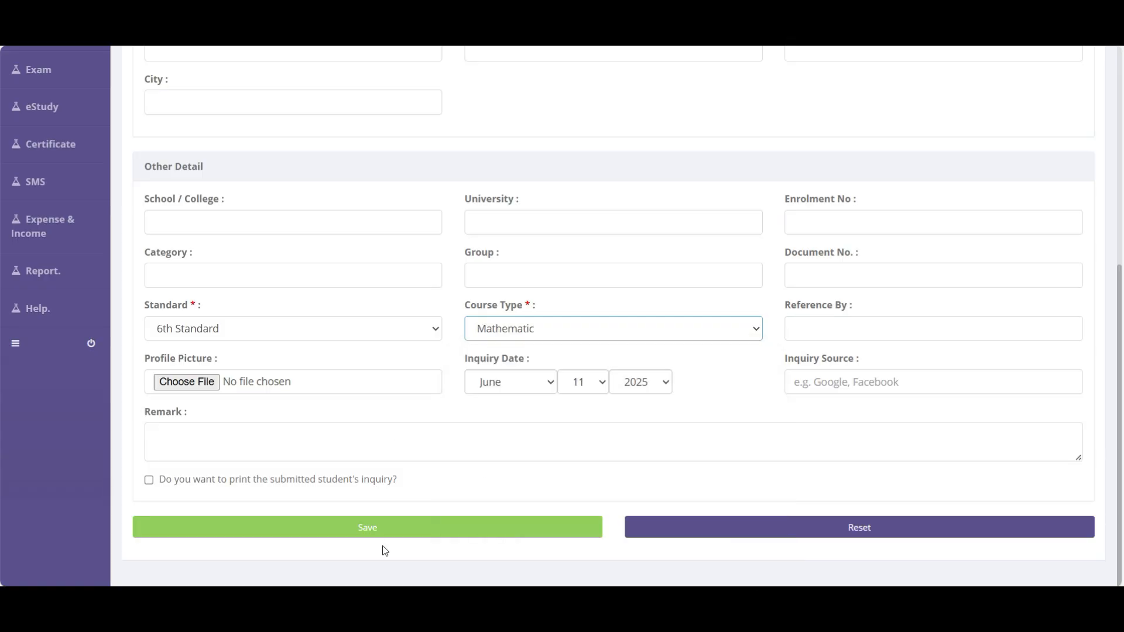
# - Save the new student inquiry with printing left off
pyautogui.click(286, 479)
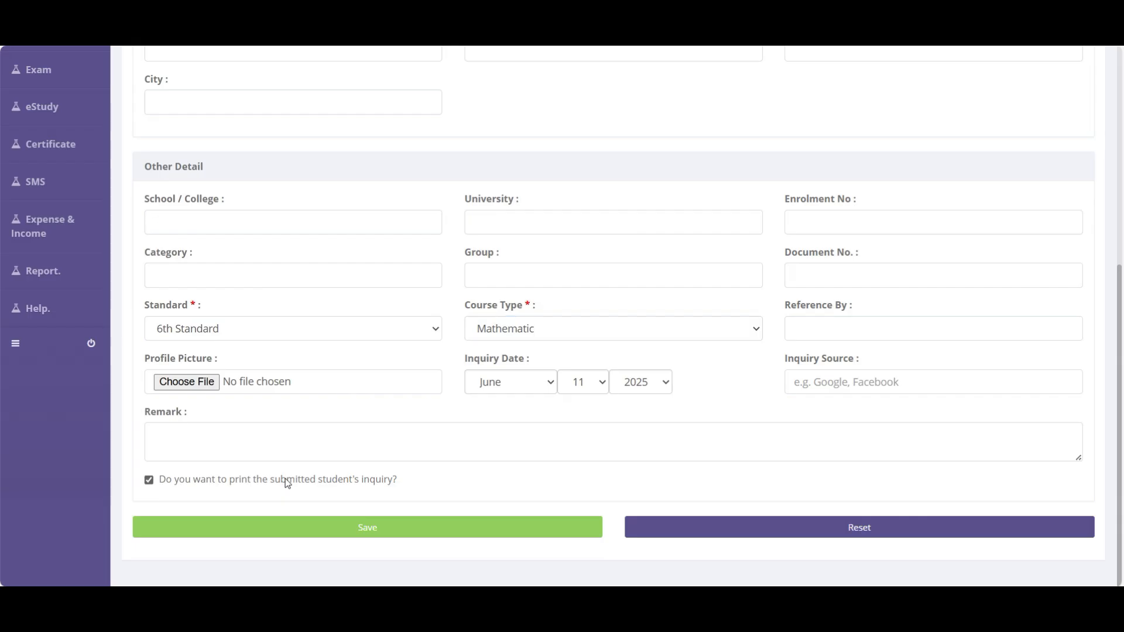
pyautogui.click(287, 483)
pyautogui.click(382, 530)
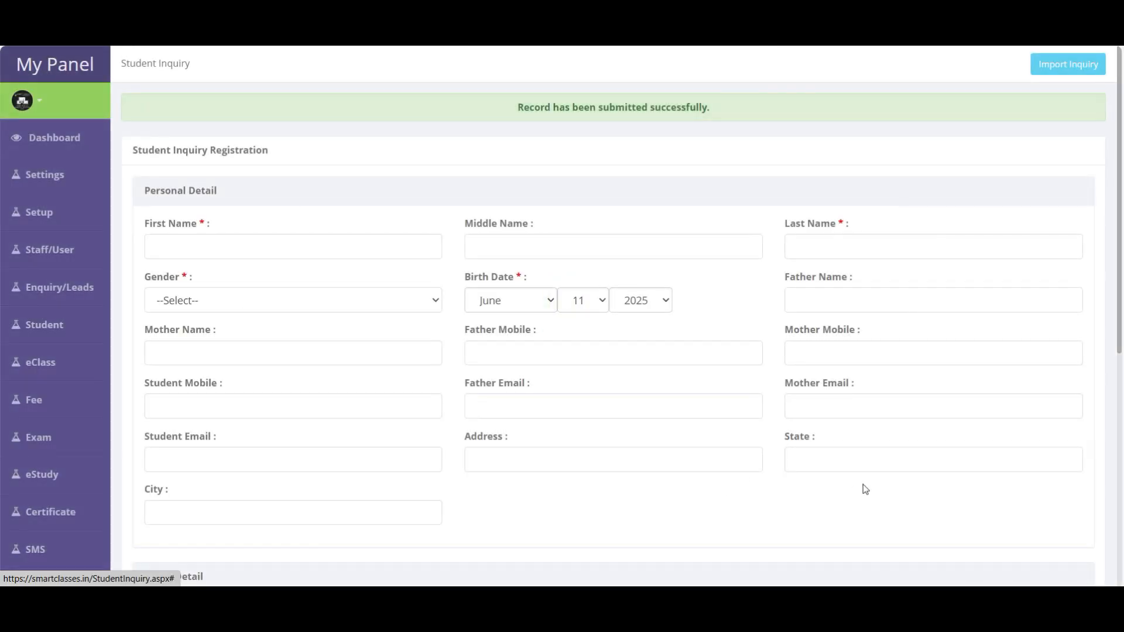
pyautogui.scroll(-6, 866, 488)
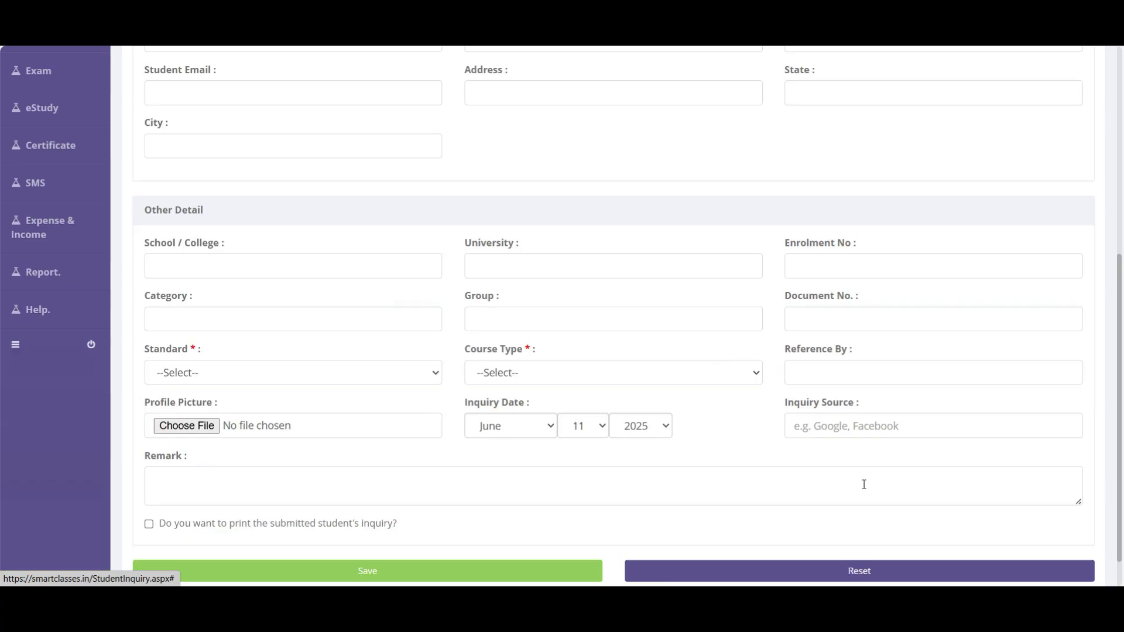
pyautogui.scroll(5, 863, 487)
# - Open Assign Enquiry and filter inquiries by inquiry date 11 June 2025
pyautogui.moveTo(57, 296)
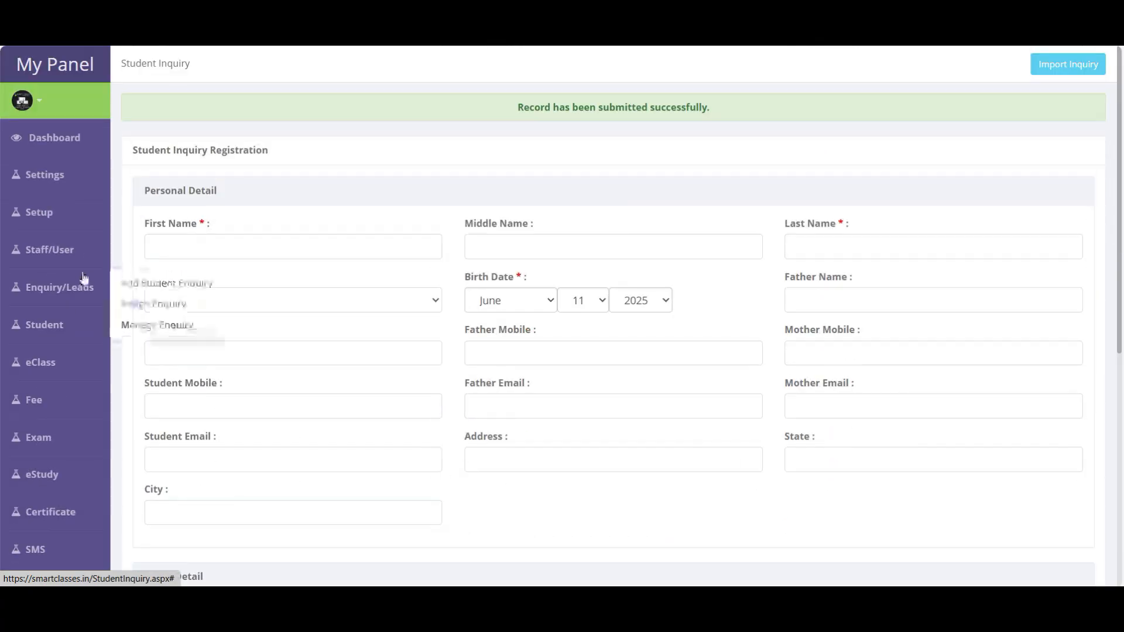
pyautogui.click(166, 308)
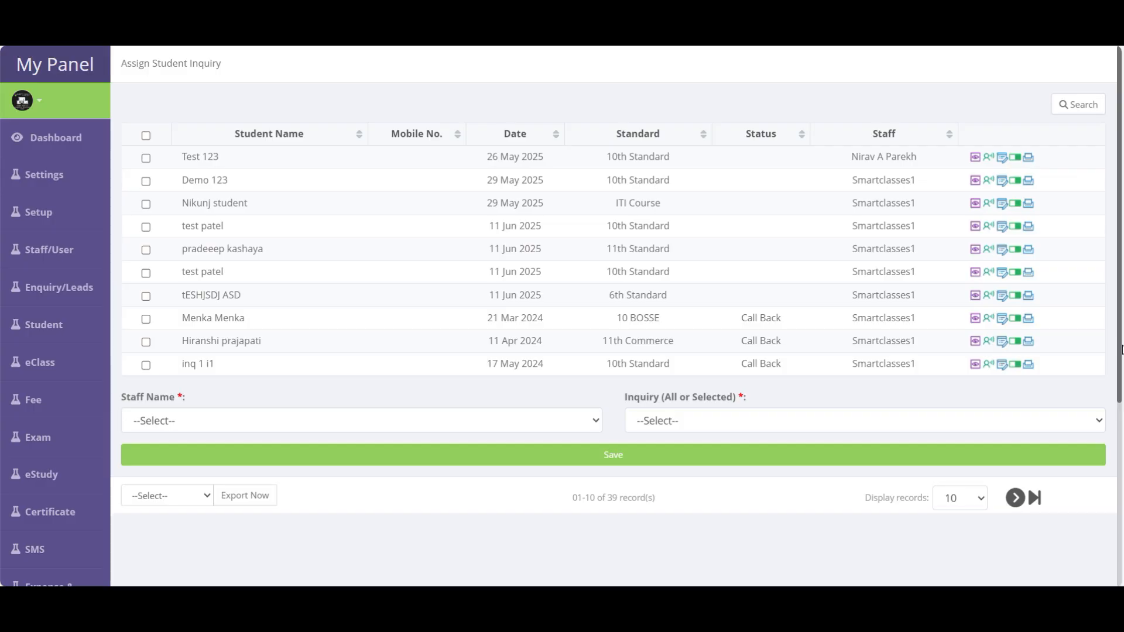
pyautogui.click(1084, 106)
pyautogui.scroll(-3, 655, 367)
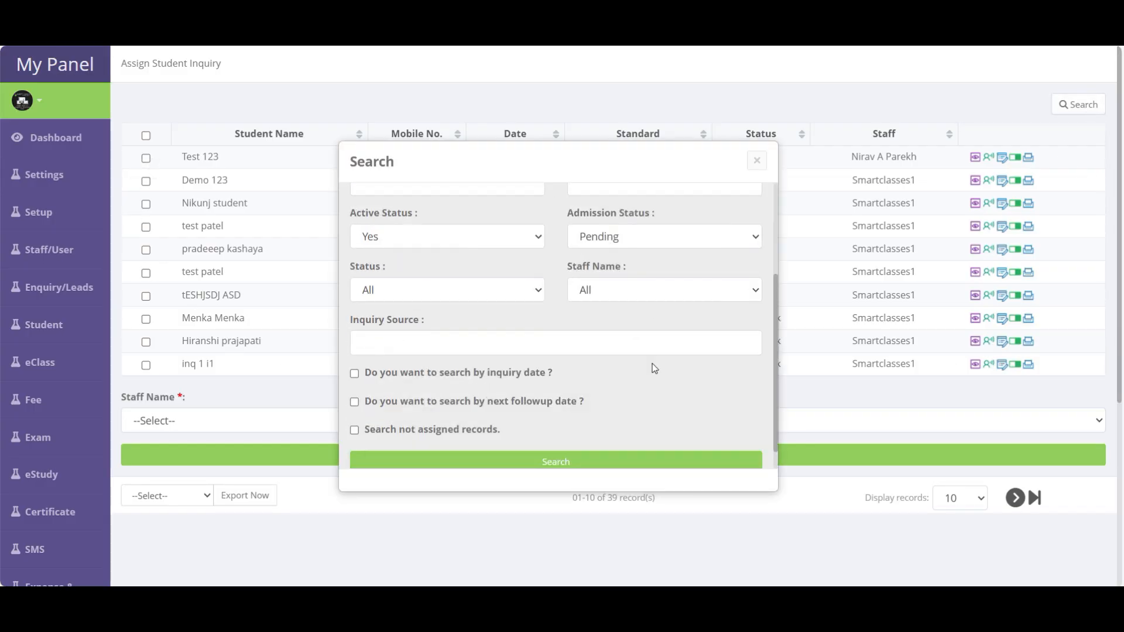
pyautogui.scroll(-1, 654, 368)
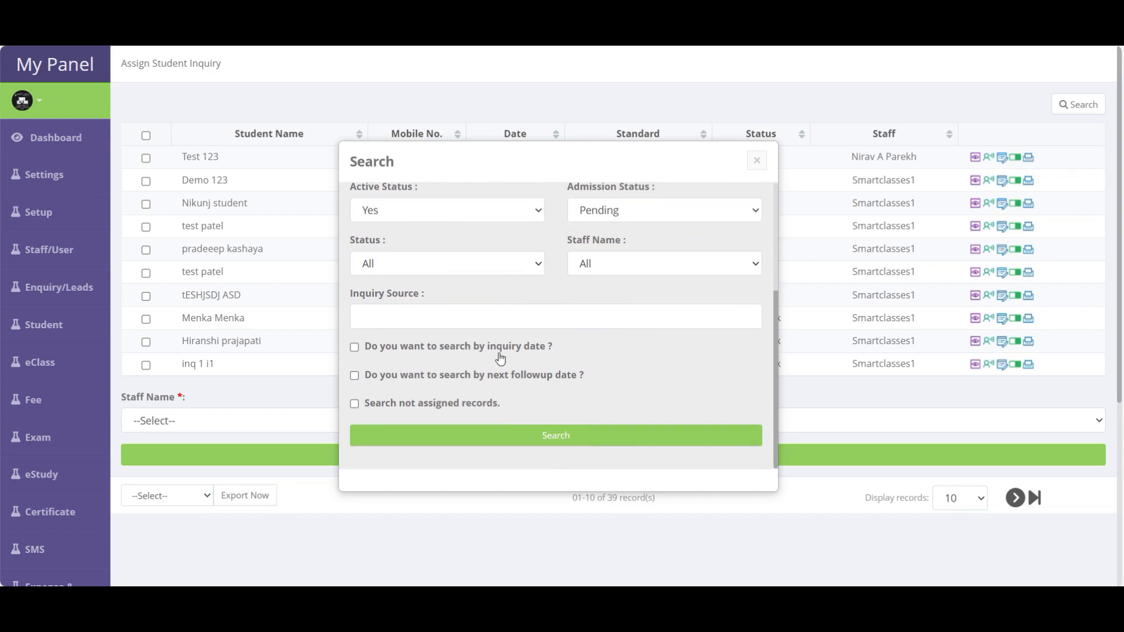
pyautogui.click(478, 348)
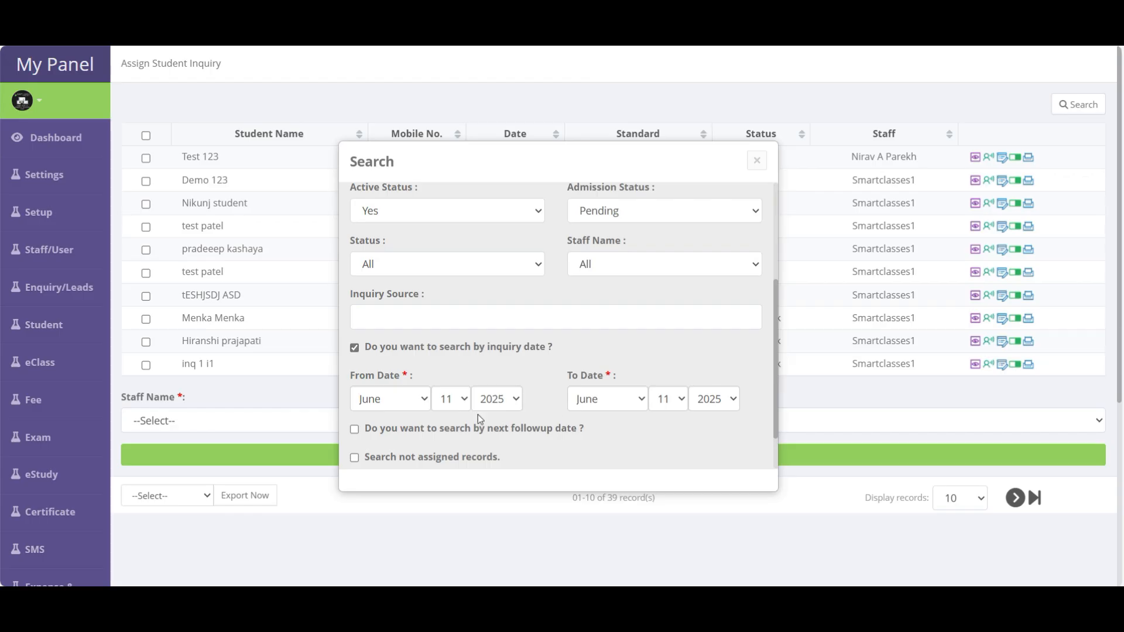
pyautogui.scroll(-2, 452, 400)
pyautogui.click(557, 439)
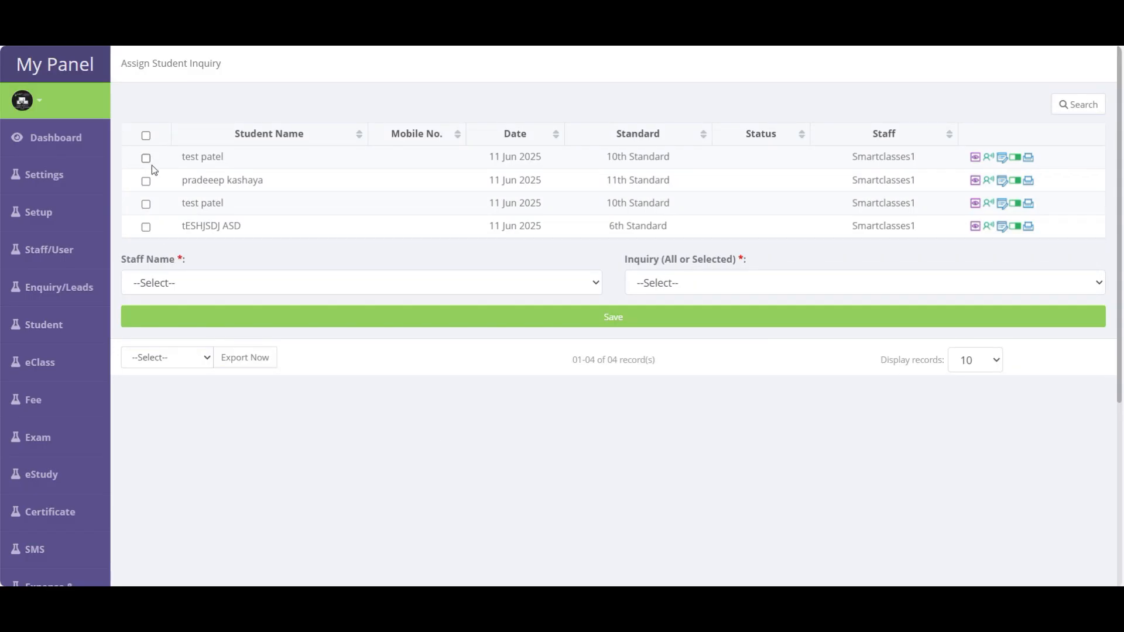
# - Assign the first two ticked inquiries to the first staff member as Selected Inquiry
pyautogui.click(146, 137)
pyautogui.click(146, 226)
pyautogui.click(256, 283)
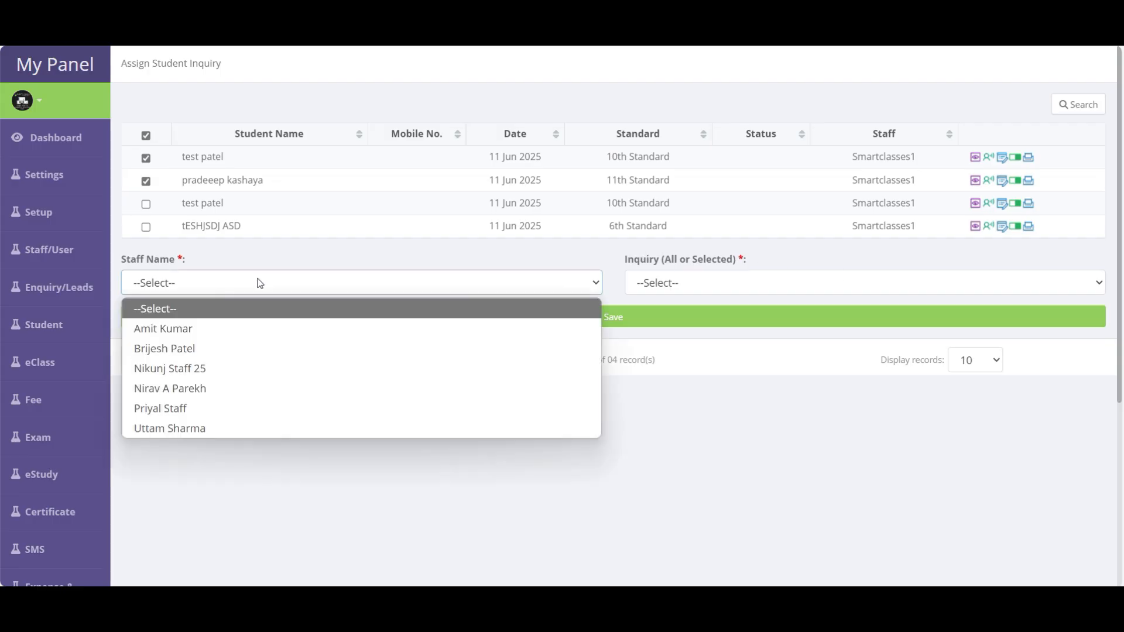
pyautogui.click(174, 330)
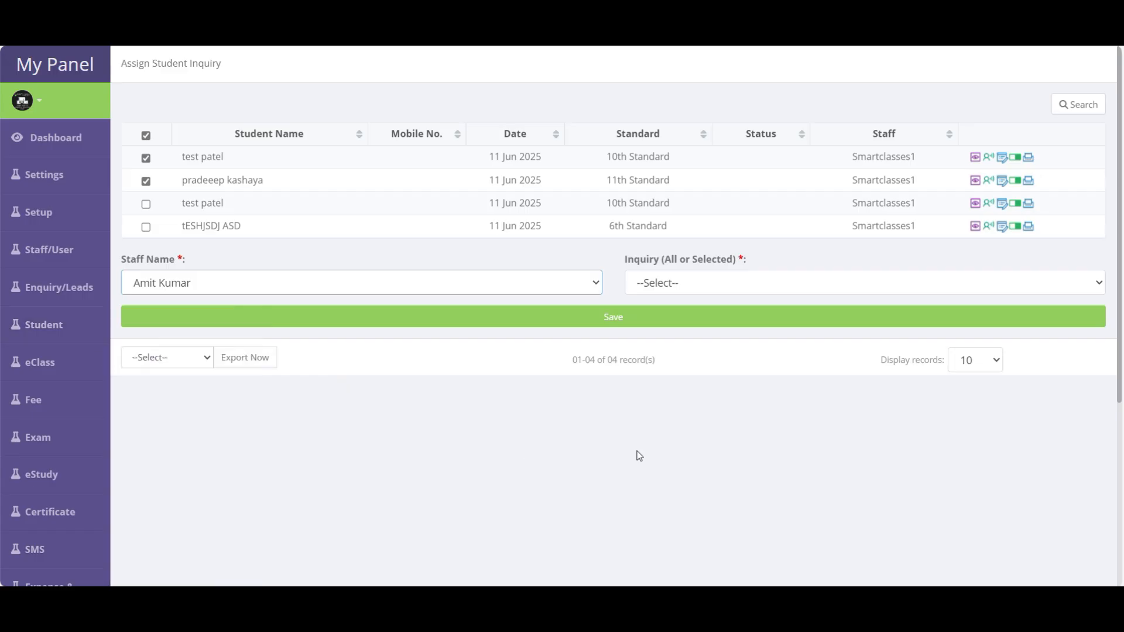
pyautogui.click(700, 282)
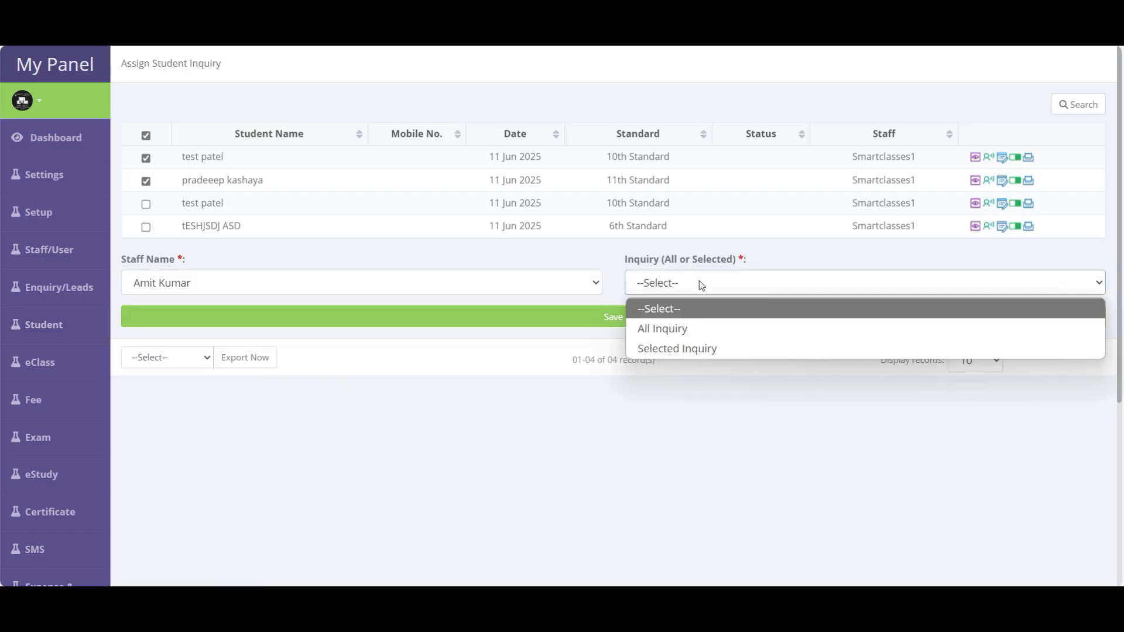
pyautogui.click(672, 332)
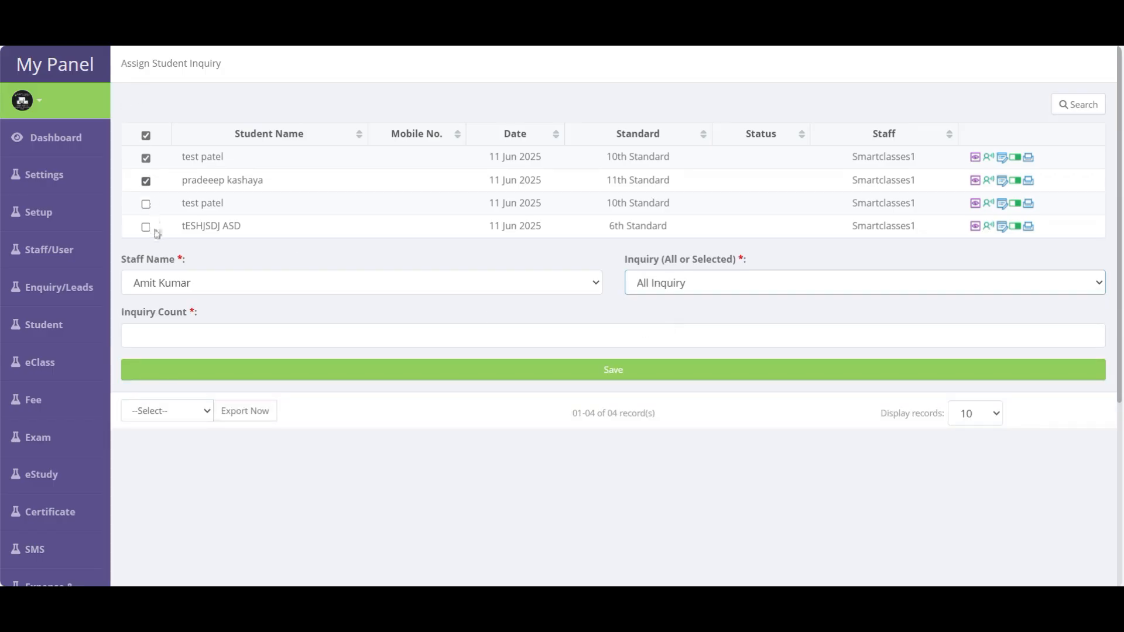
pyautogui.click(682, 283)
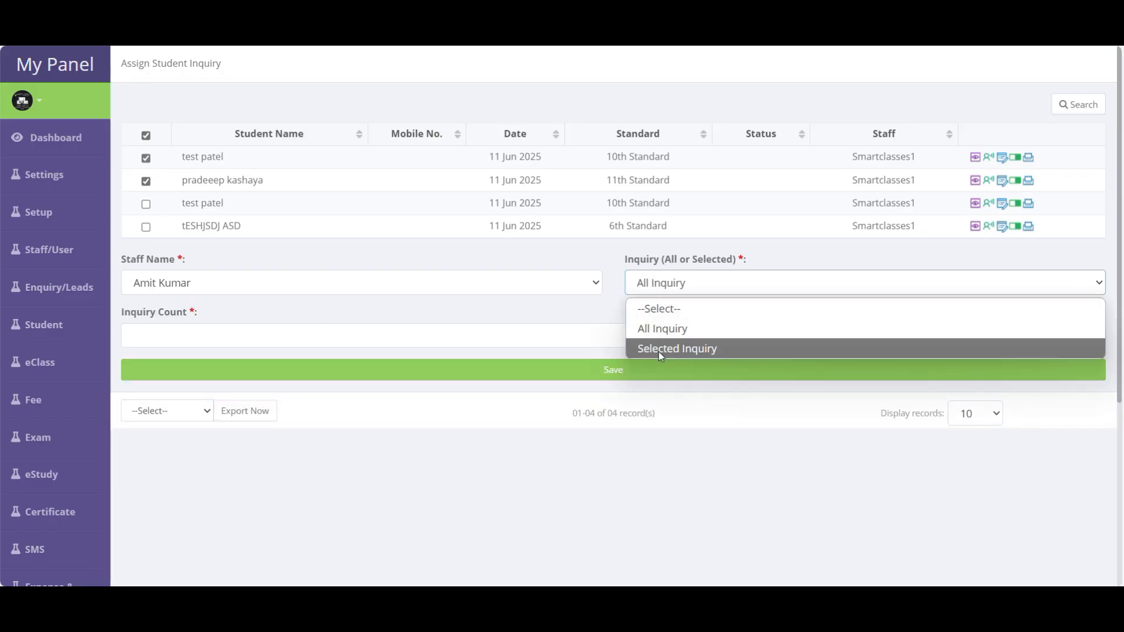
pyautogui.click(658, 349)
pyautogui.moveTo(121, 192)
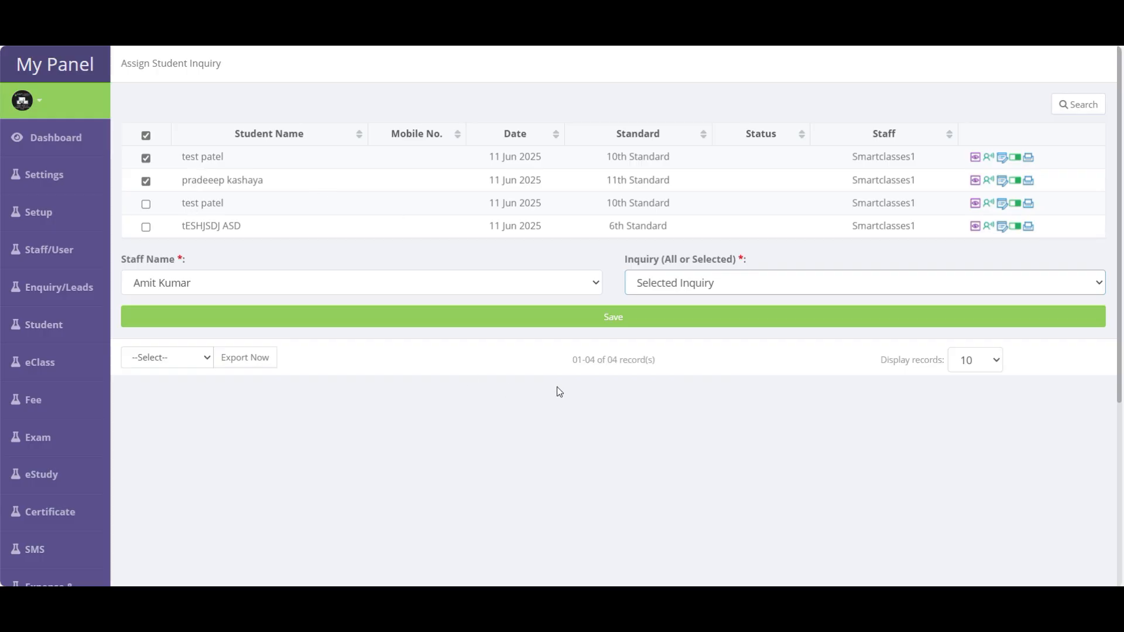
pyautogui.click(621, 327)
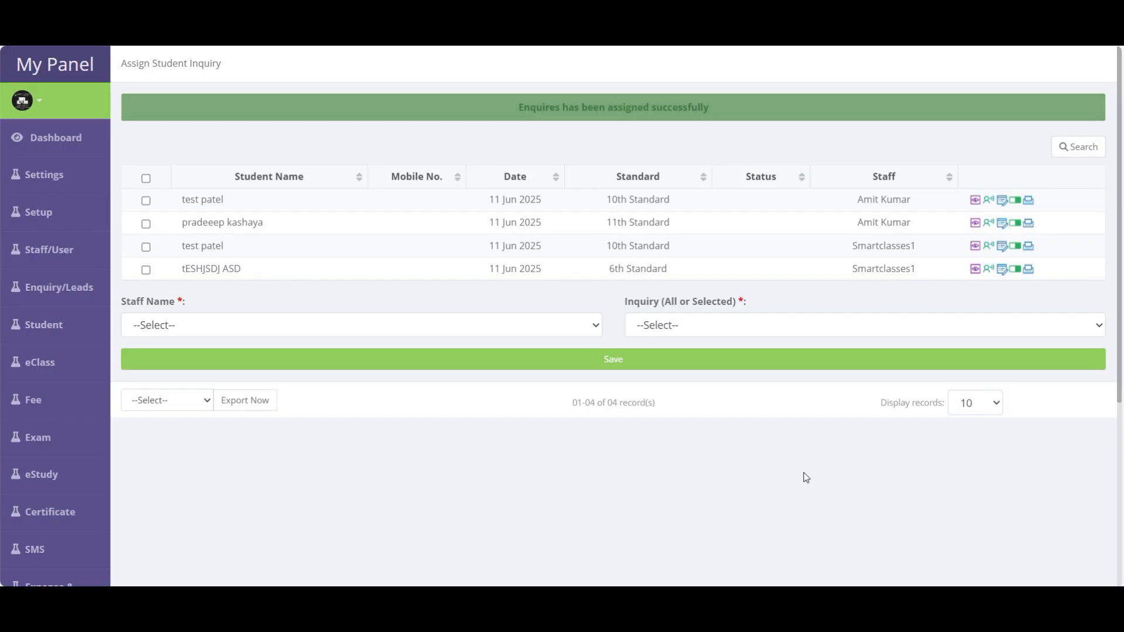
# - Assign the last two inquiries to a second staff member as Selected Inquiry
pyautogui.moveTo(915, 222); pyautogui.dragTo(863, 201)
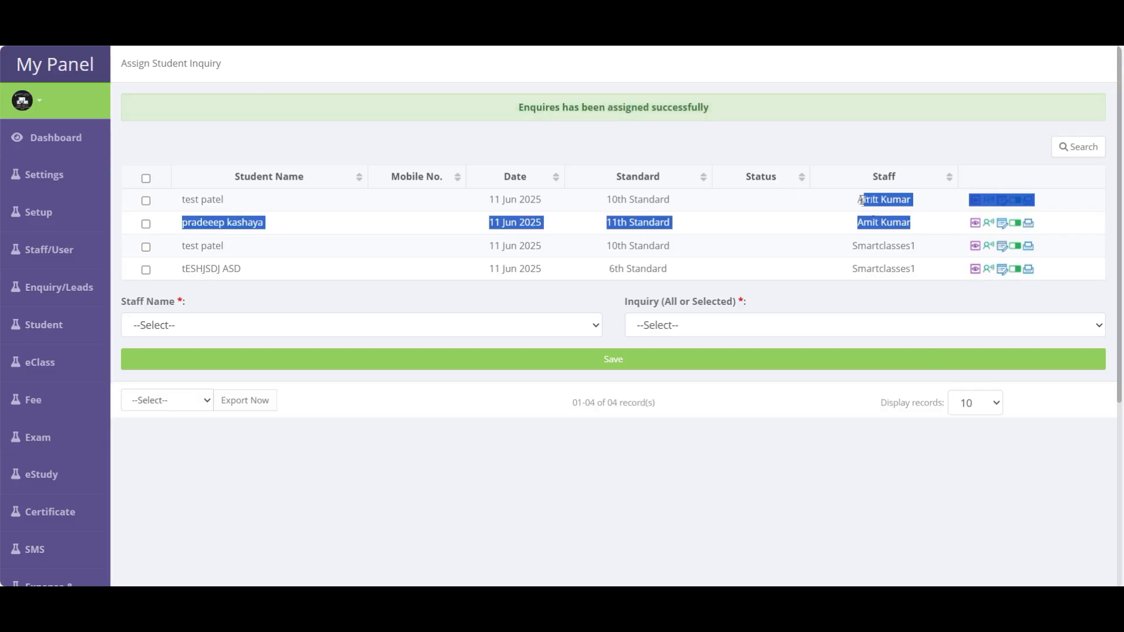
pyautogui.click(170, 269)
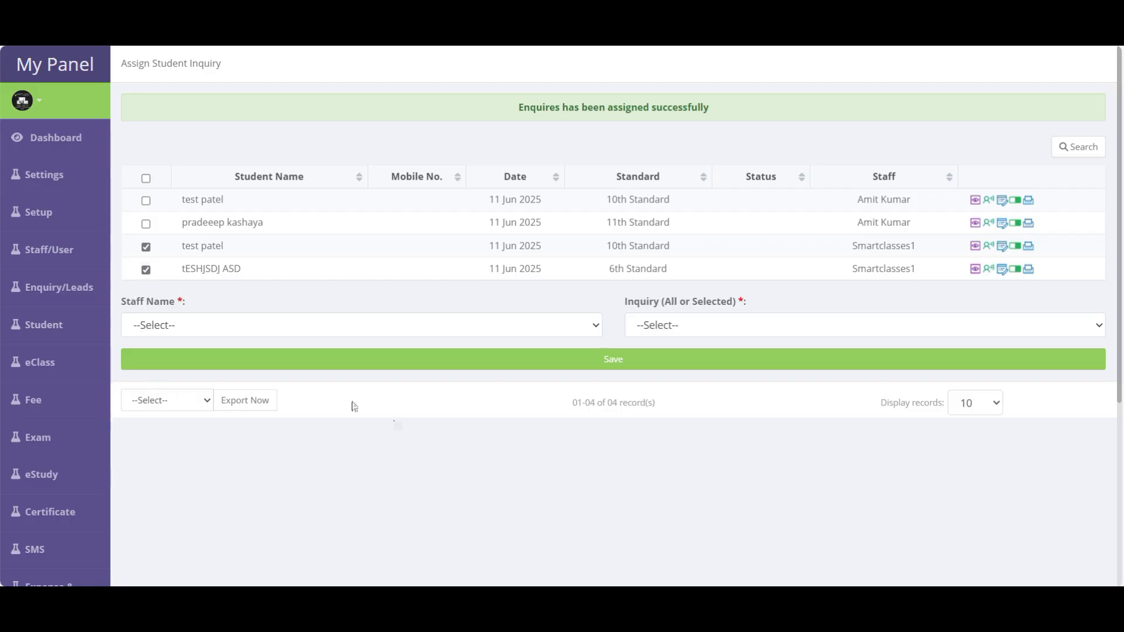
pyautogui.click(224, 324)
pyautogui.click(181, 386)
pyautogui.click(682, 328)
pyautogui.click(677, 390)
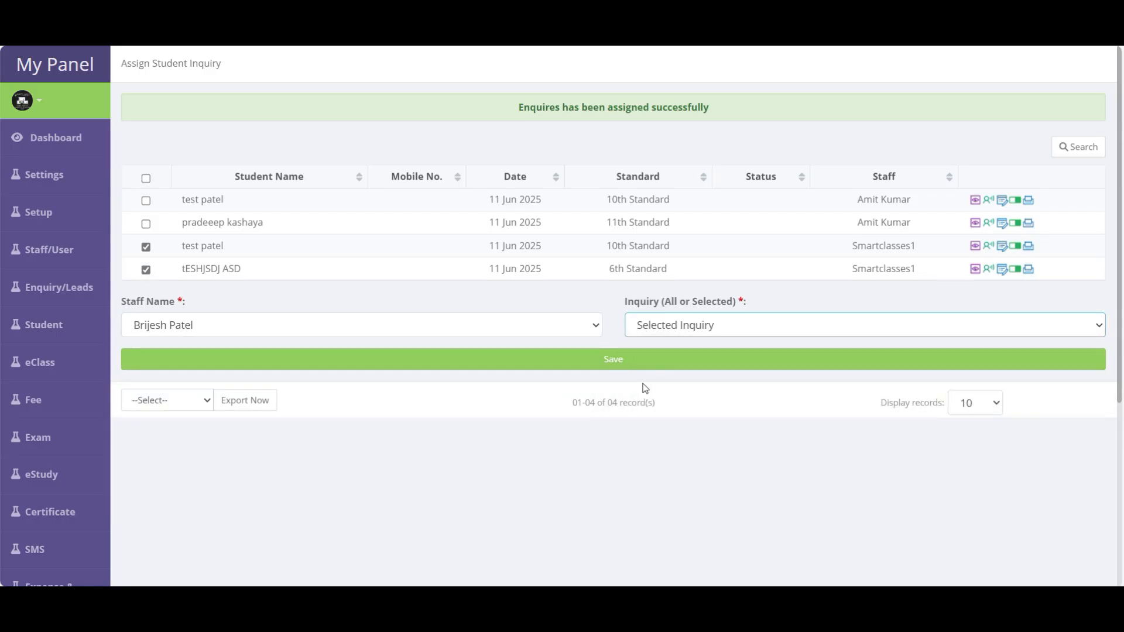
pyautogui.click(645, 360)
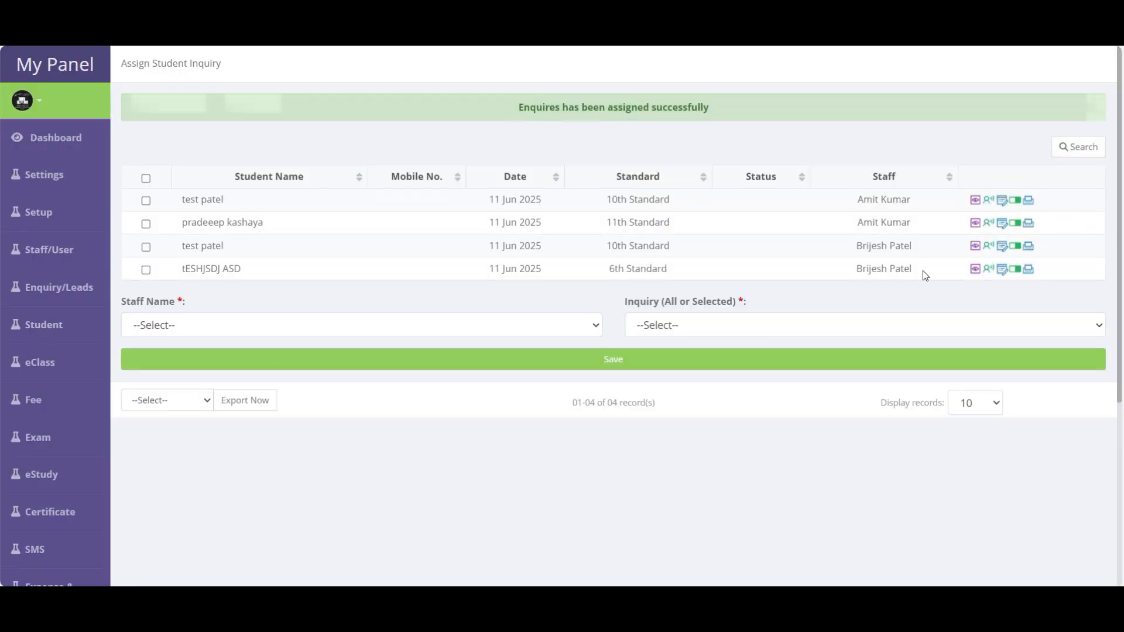
# - View the first inquiry's full details, then close them
pyautogui.click(976, 201)
pyautogui.scroll(-3, 554, 347)
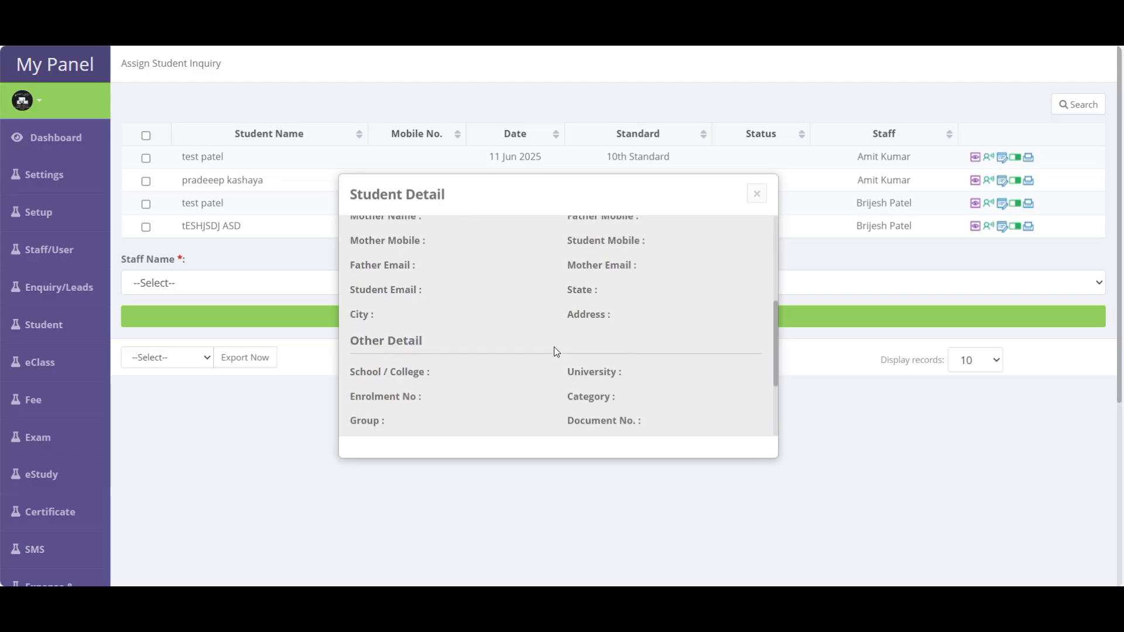
pyautogui.scroll(4, 554, 347)
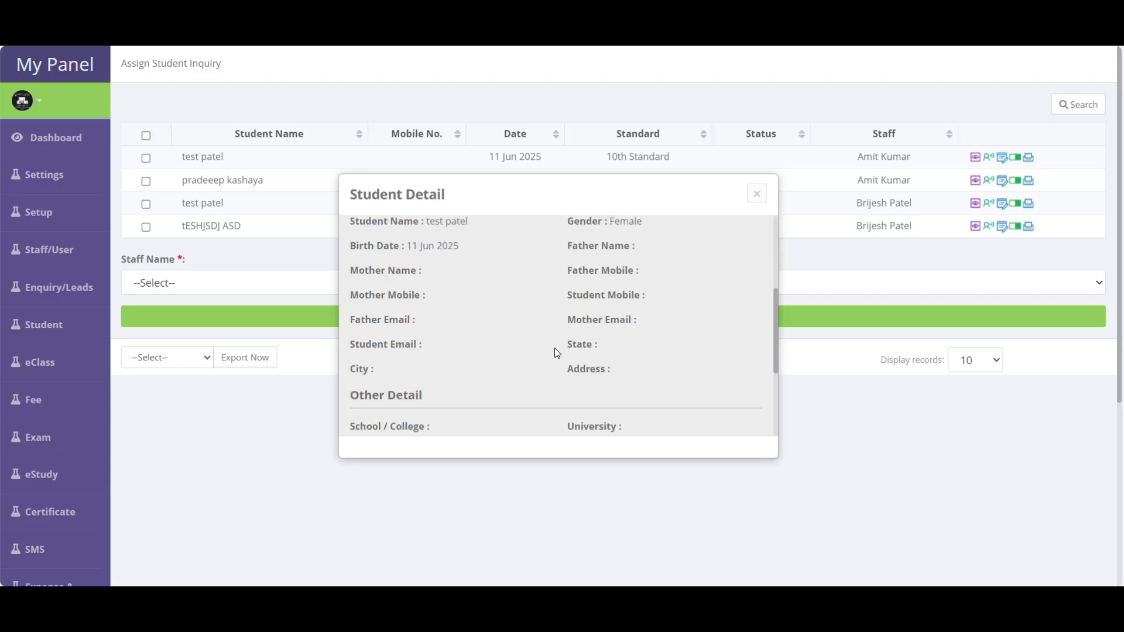
pyautogui.scroll(-6, 554, 348)
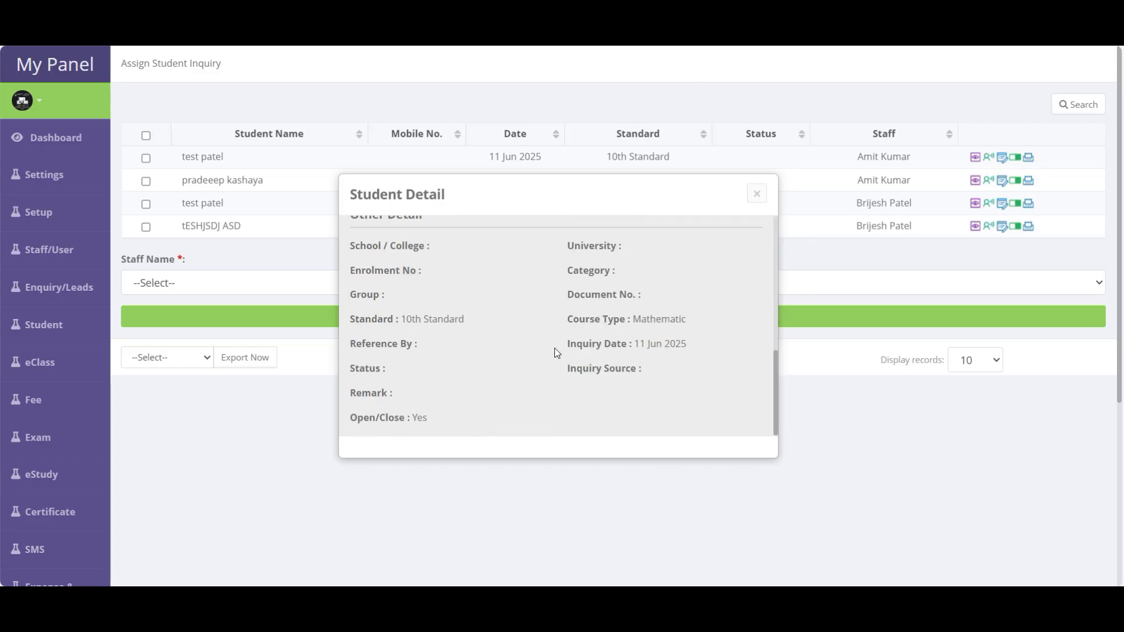
pyautogui.click(757, 195)
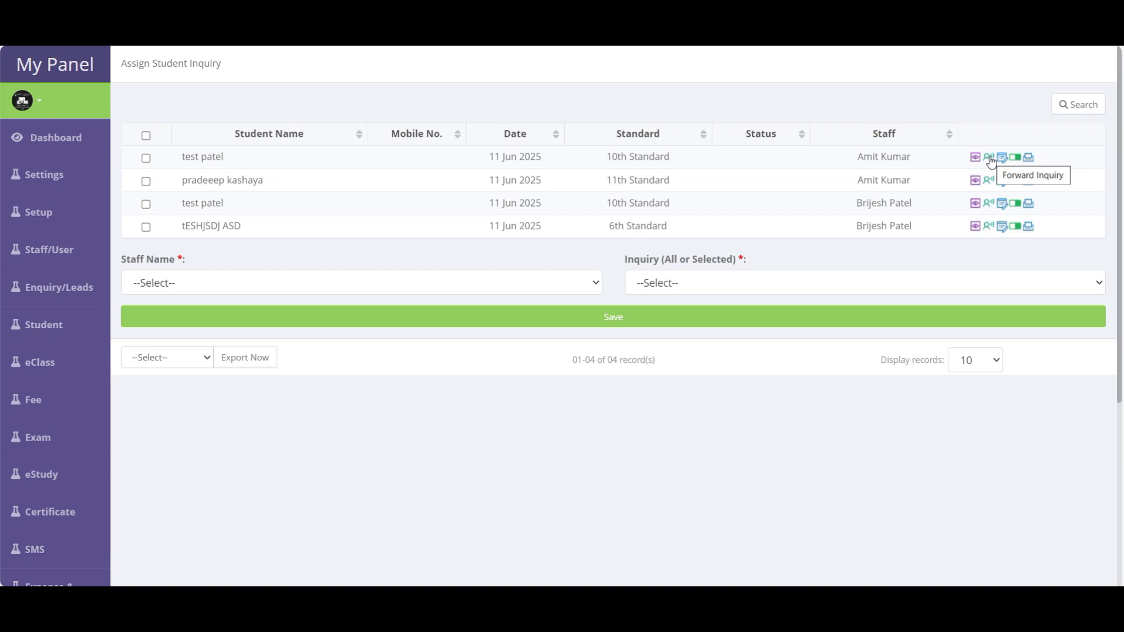
# - Forward the first inquiry to a different staff member
pyautogui.click(991, 162)
pyautogui.click(586, 313)
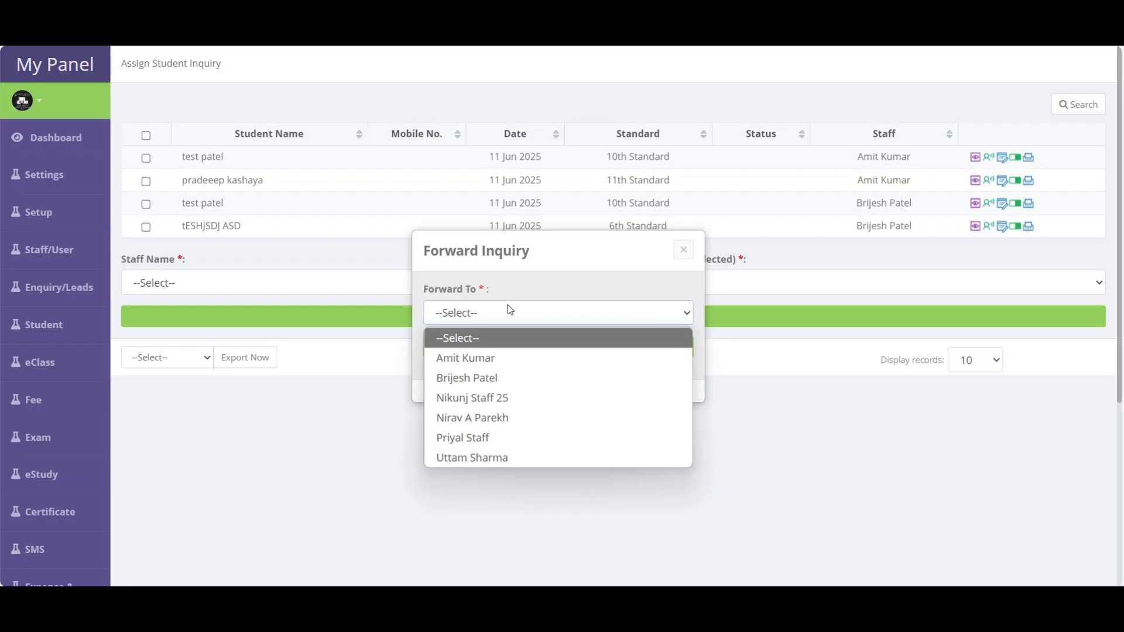
pyautogui.click(466, 399)
pyautogui.click(523, 357)
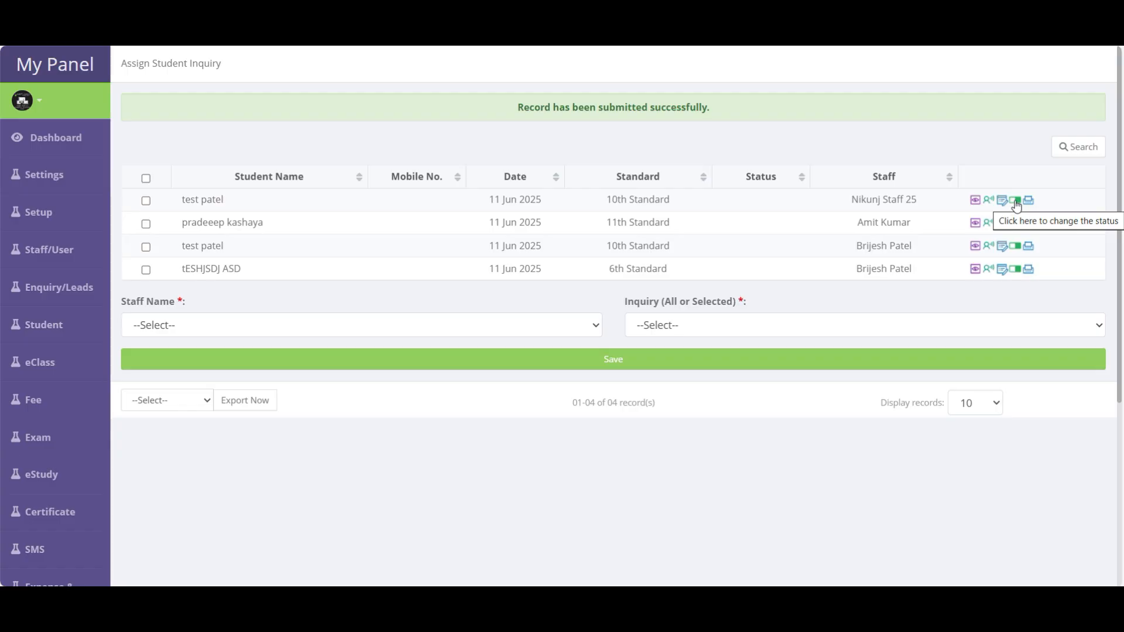
# - Cancel a status change on the first inquiry, then open and leave its edit form
pyautogui.click(1016, 202)
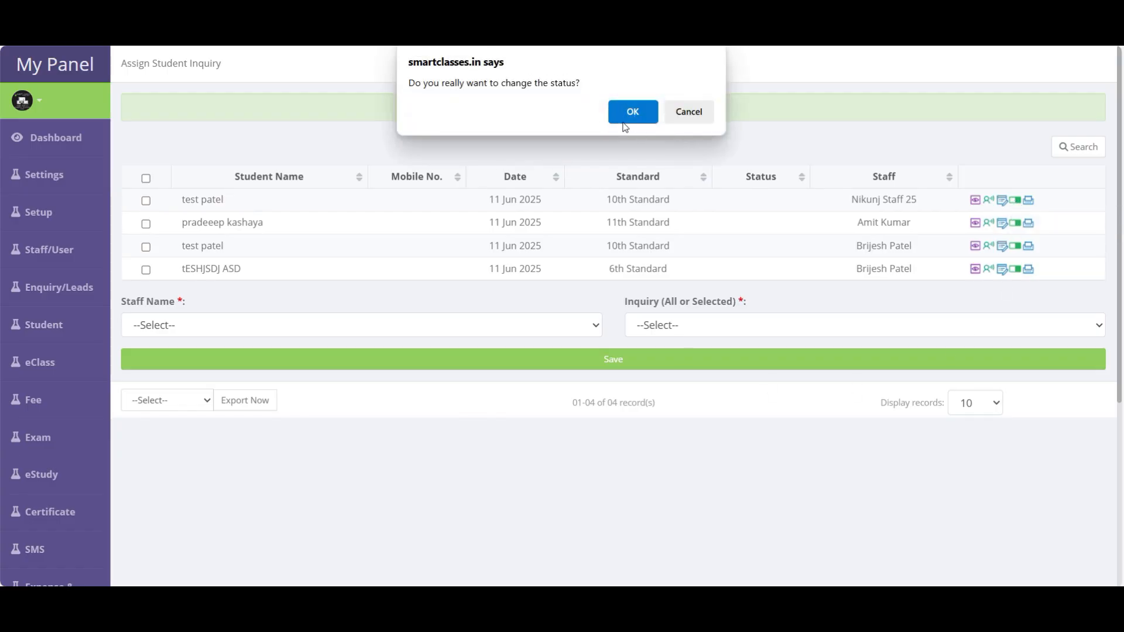
pyautogui.click(684, 115)
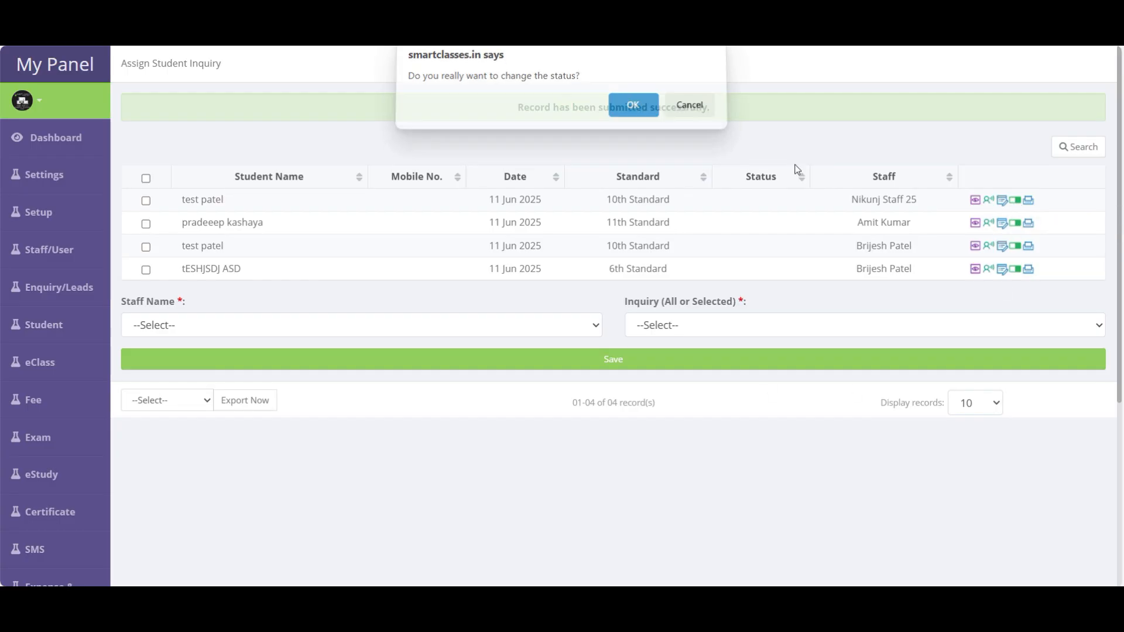
pyautogui.click(1004, 205)
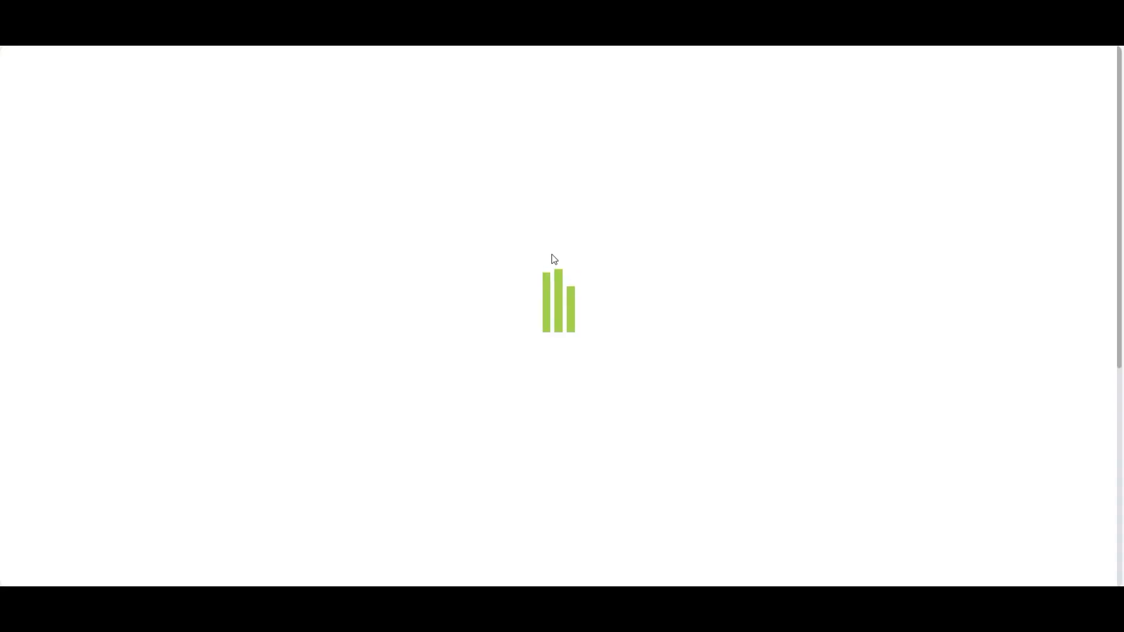
pyautogui.scroll(-6, 761, 381)
pyautogui.click(803, 529)
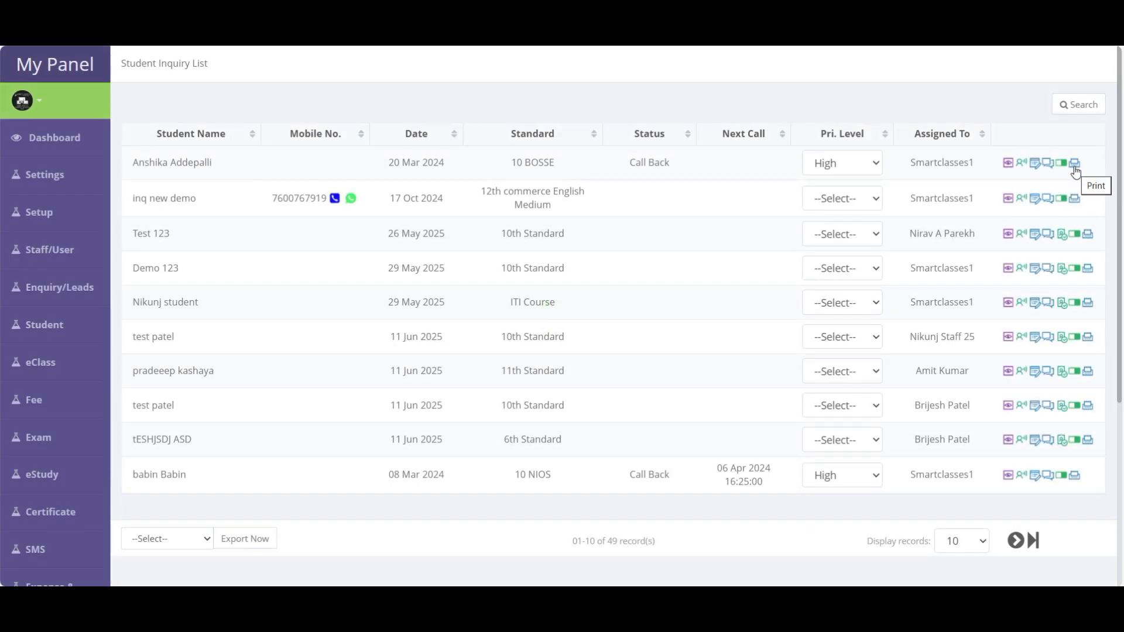
# - Review the first inquiry's printable detail report, then return to the inquiry list and summary dashboard
pyautogui.click(1075, 165)
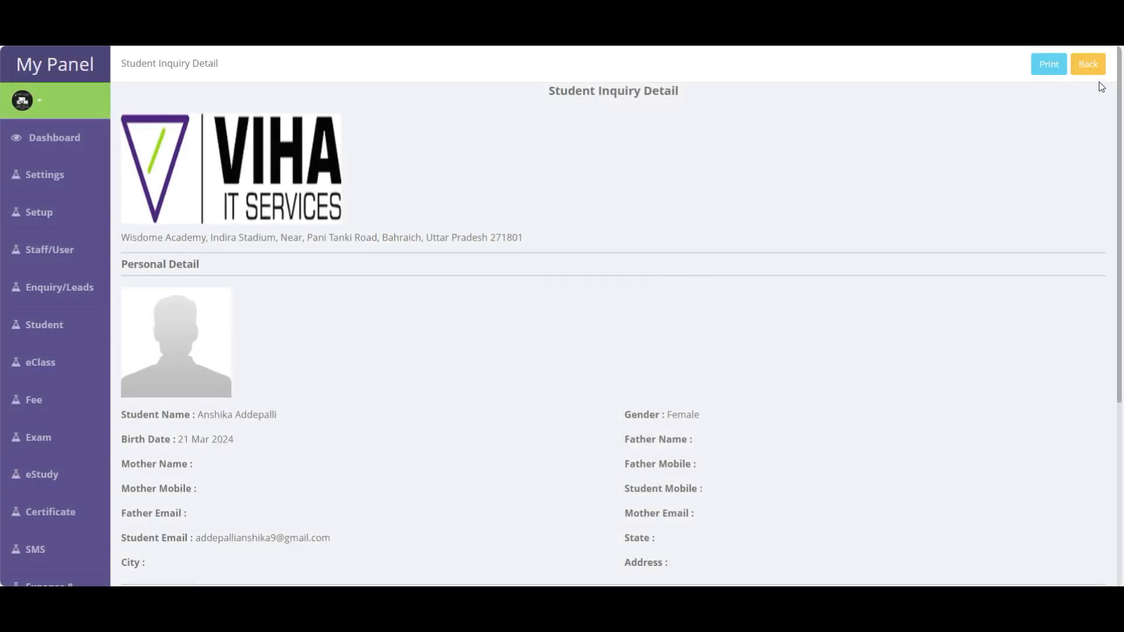
pyautogui.scroll(-5, 823, 289)
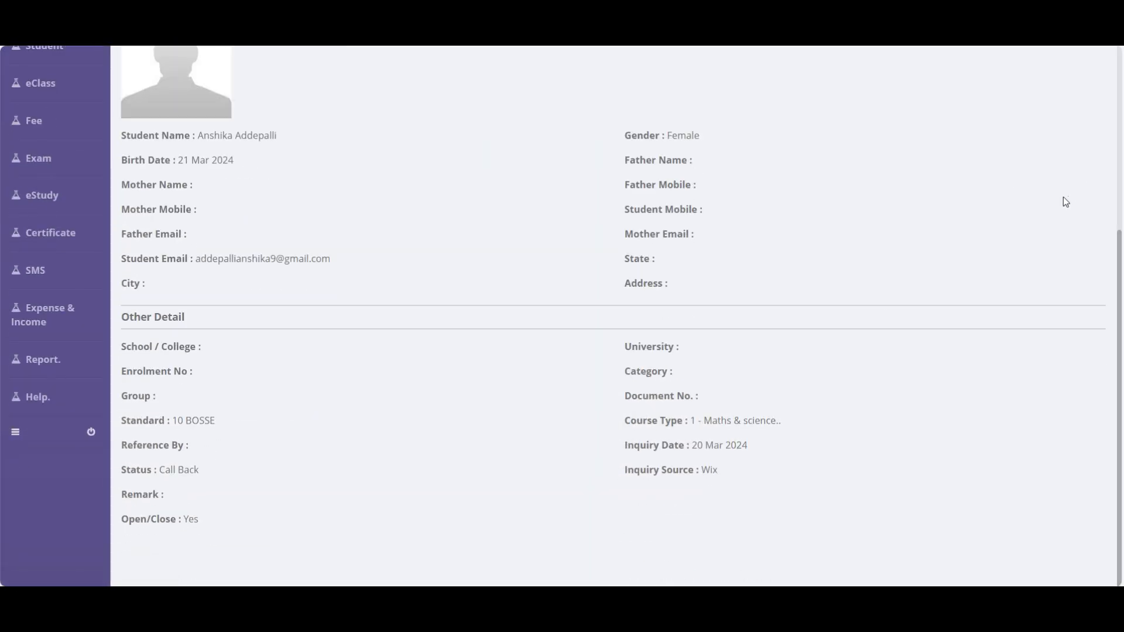
pyautogui.scroll(5, 1066, 199)
pyautogui.click(1087, 69)
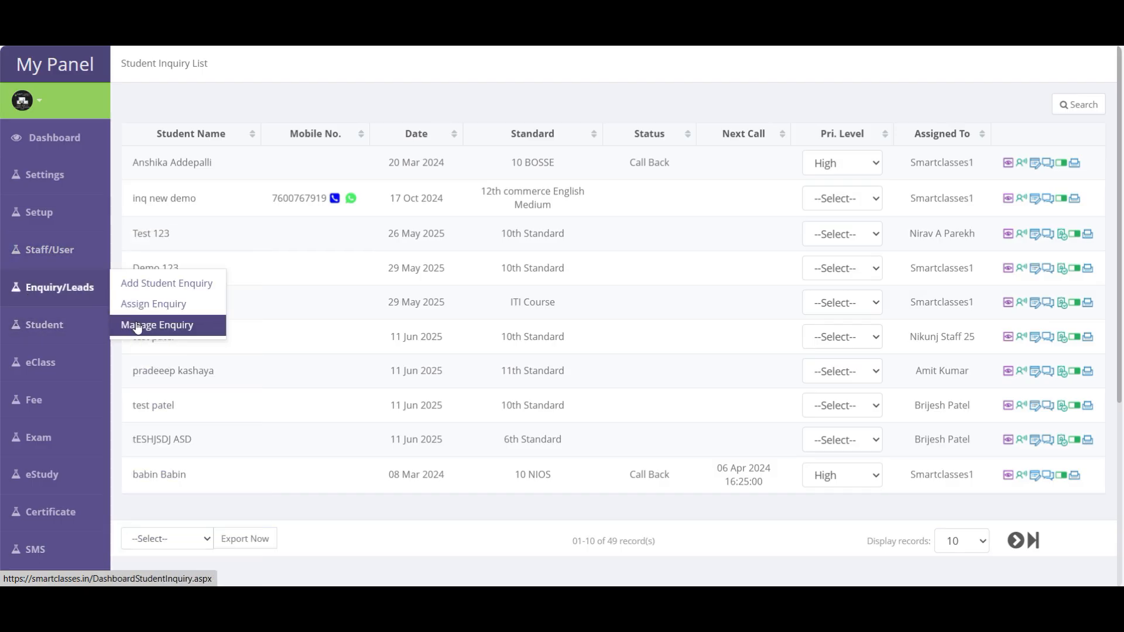
pyautogui.click(167, 326)
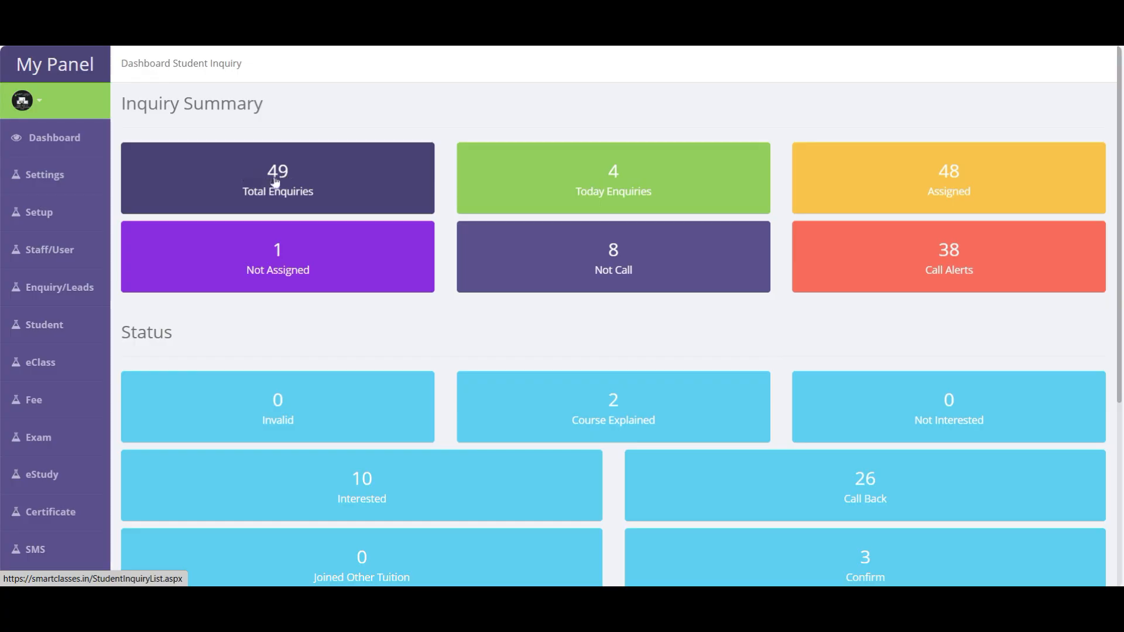
# - Use the '1 Not Assigned' tile to list the single unassigned inquiry, a 10th English Medium Call Back student
pyautogui.click(280, 257)
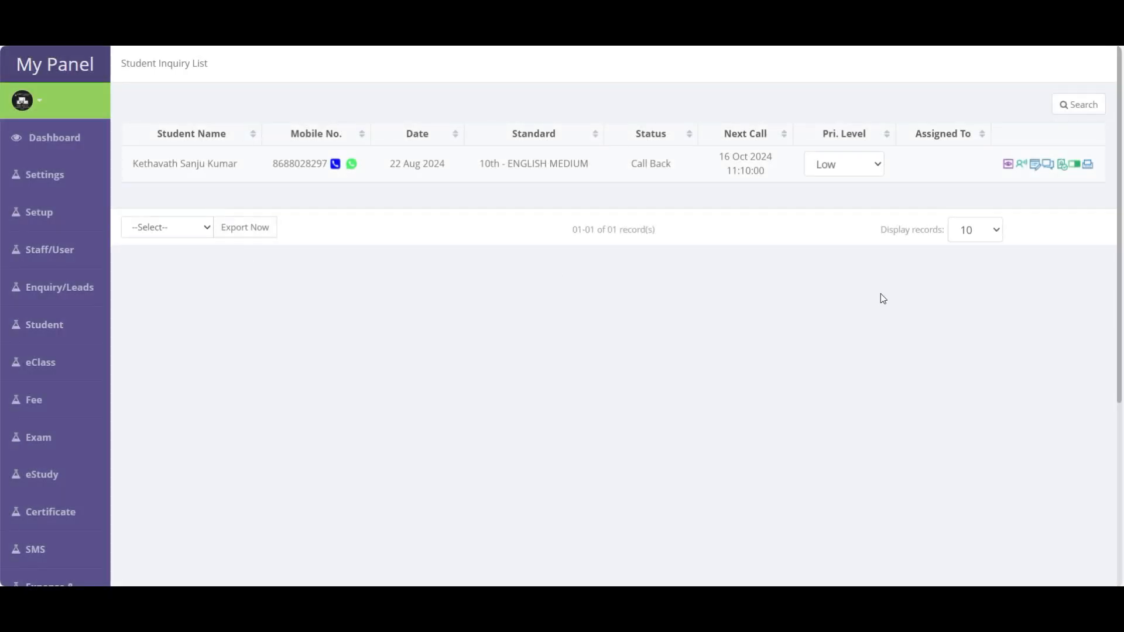
# - Forward the unassigned inquiry to a staff member and go back to the inquiry dashboard
pyautogui.click(1021, 165)
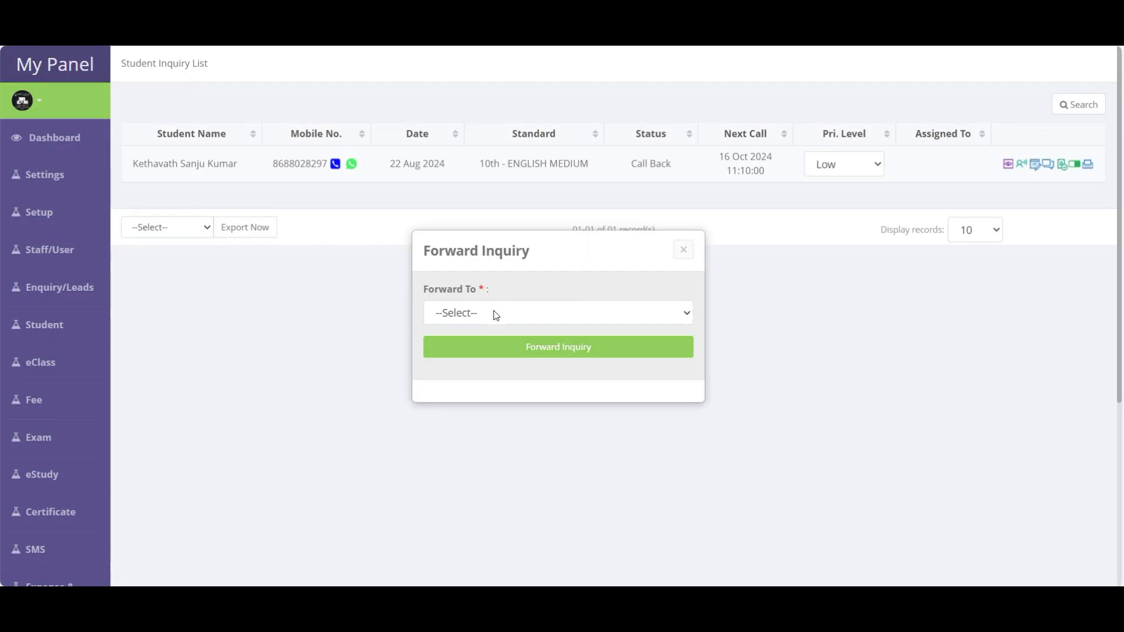
pyautogui.click(499, 312)
pyautogui.click(462, 378)
pyautogui.click(573, 349)
pyautogui.moveTo(49, 326)
pyautogui.moveTo(71, 286)
pyautogui.click(164, 323)
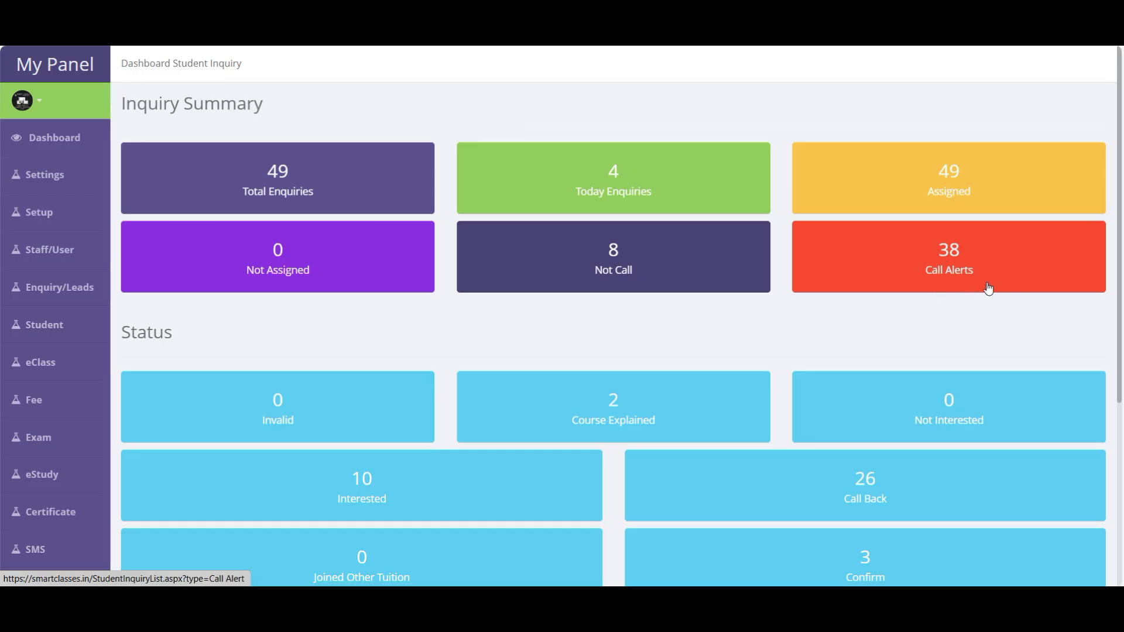
pyautogui.scroll(-5, 911, 296)
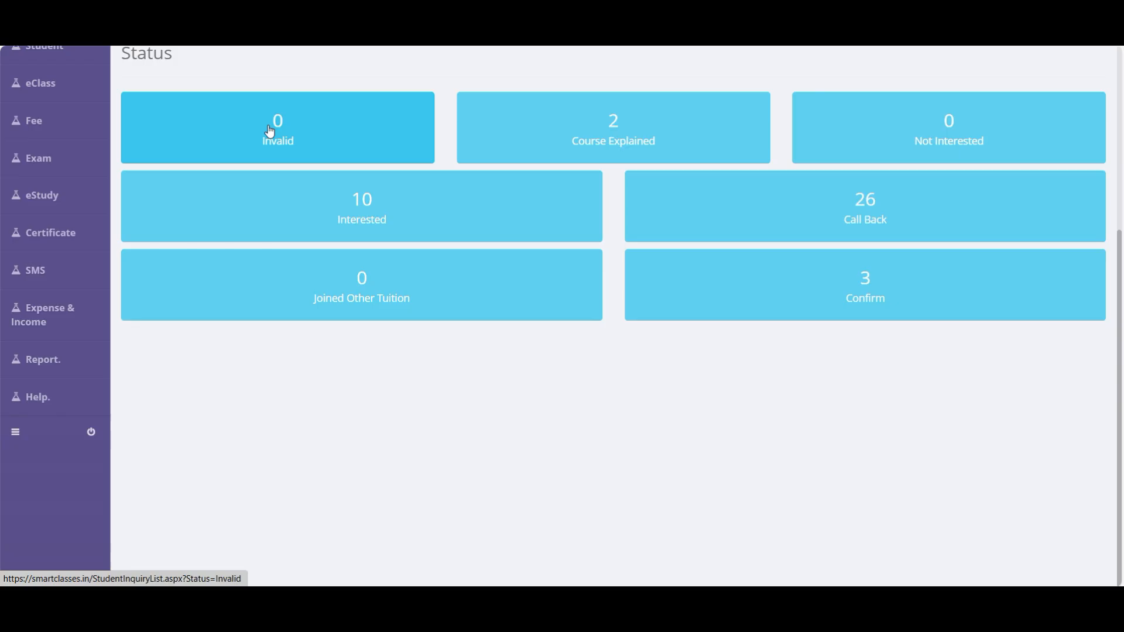
pyautogui.scroll(5, 274, 137)
pyautogui.scroll(-5, 328, 281)
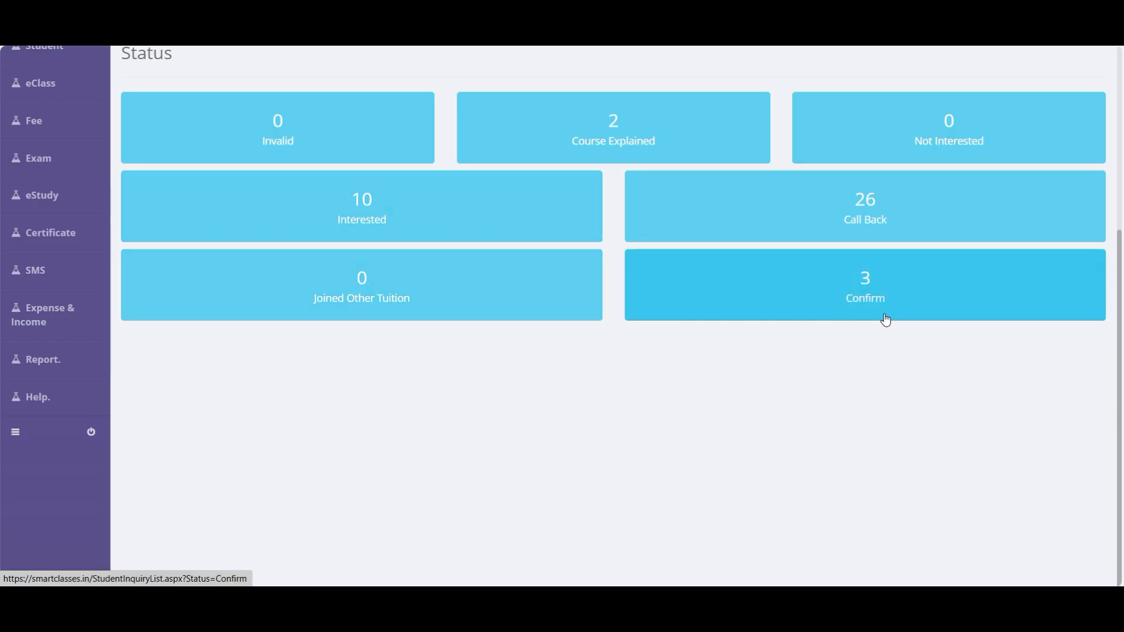
pyautogui.scroll(5, 885, 319)
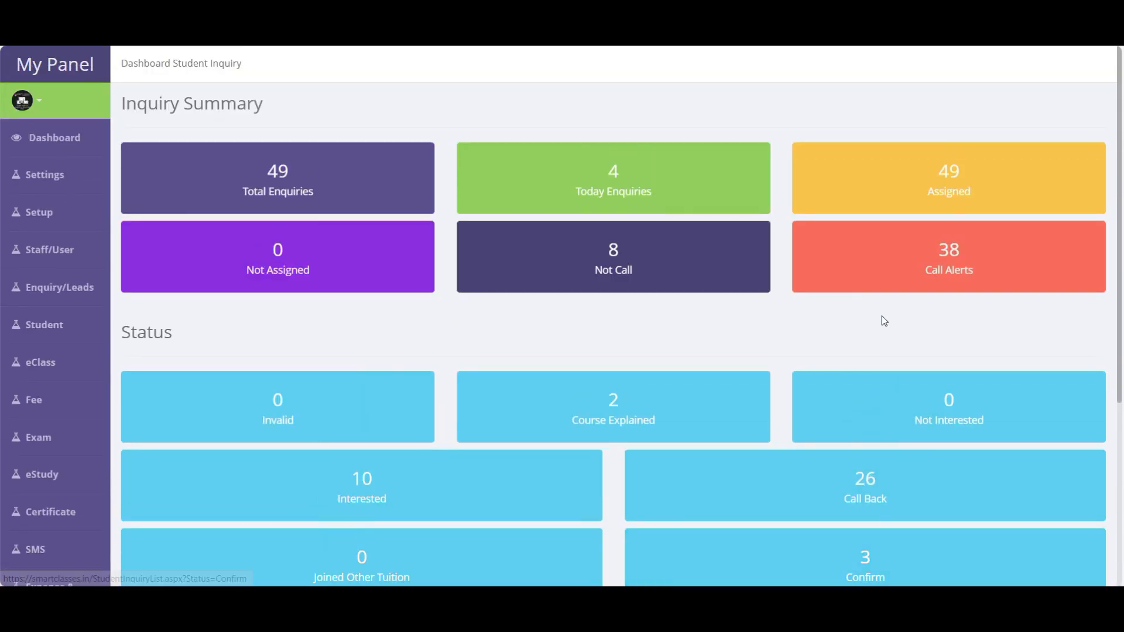
pyautogui.click(626, 433)
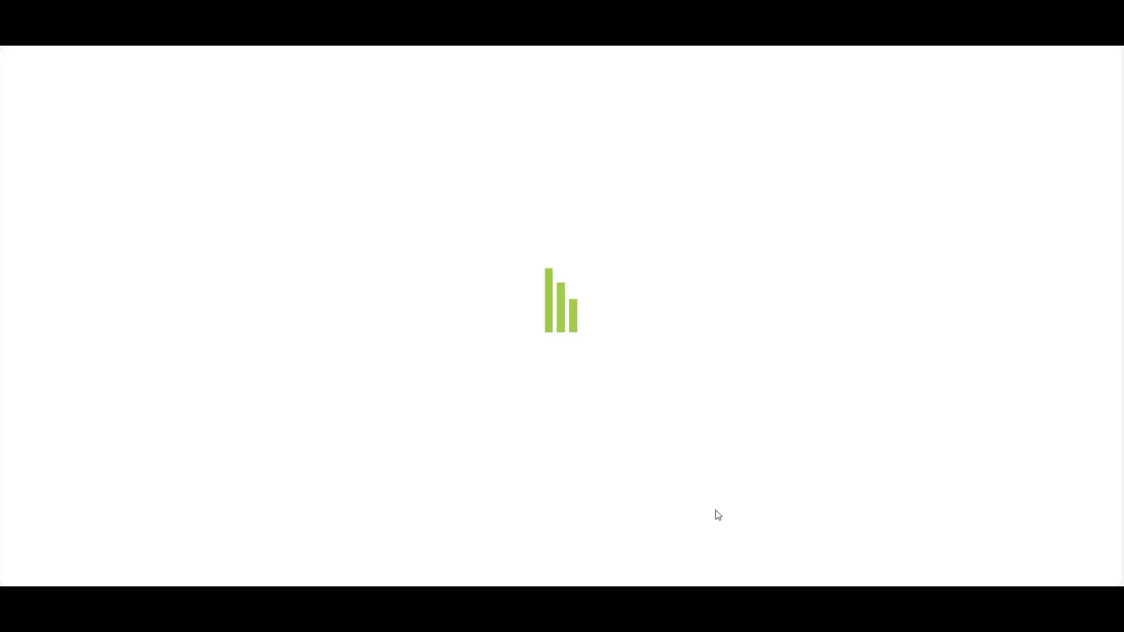
pyautogui.moveTo(135, 167); pyautogui.dragTo(647, 166)
pyautogui.click(657, 171)
pyautogui.doubleClick(657, 171)
pyautogui.click(633, 352)
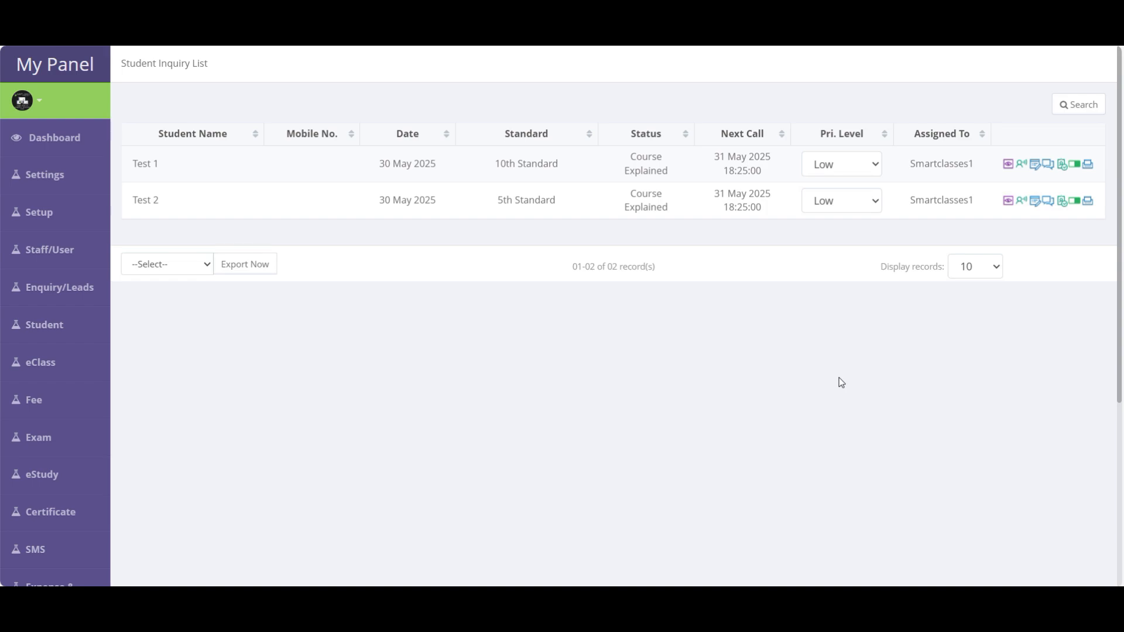
pyautogui.moveTo(59, 287)
pyautogui.click(167, 328)
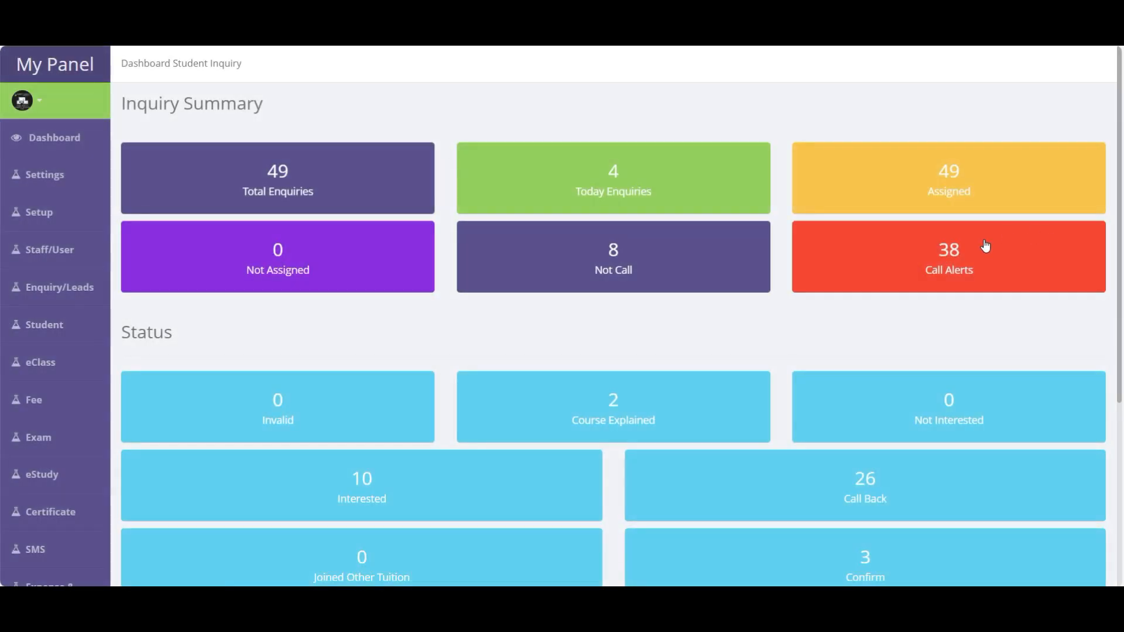
# - List the call-alert inquiries and bring up the follow-up form for the first inquiry
pyautogui.click(953, 272)
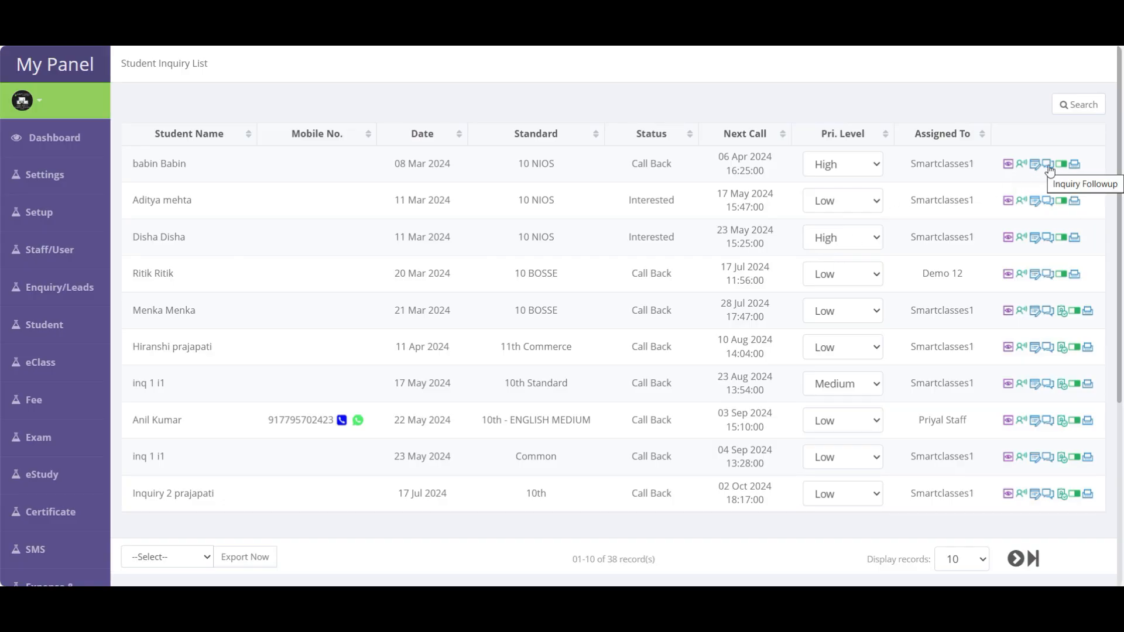
pyautogui.moveTo(144, 164); pyautogui.dragTo(205, 170)
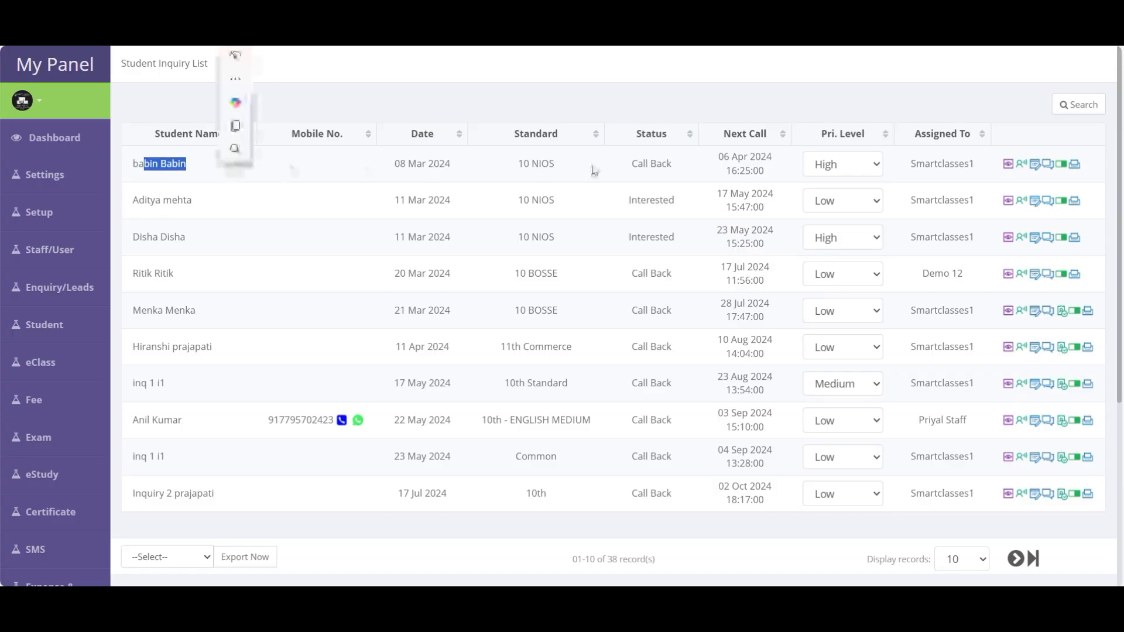
pyautogui.doubleClick(653, 168)
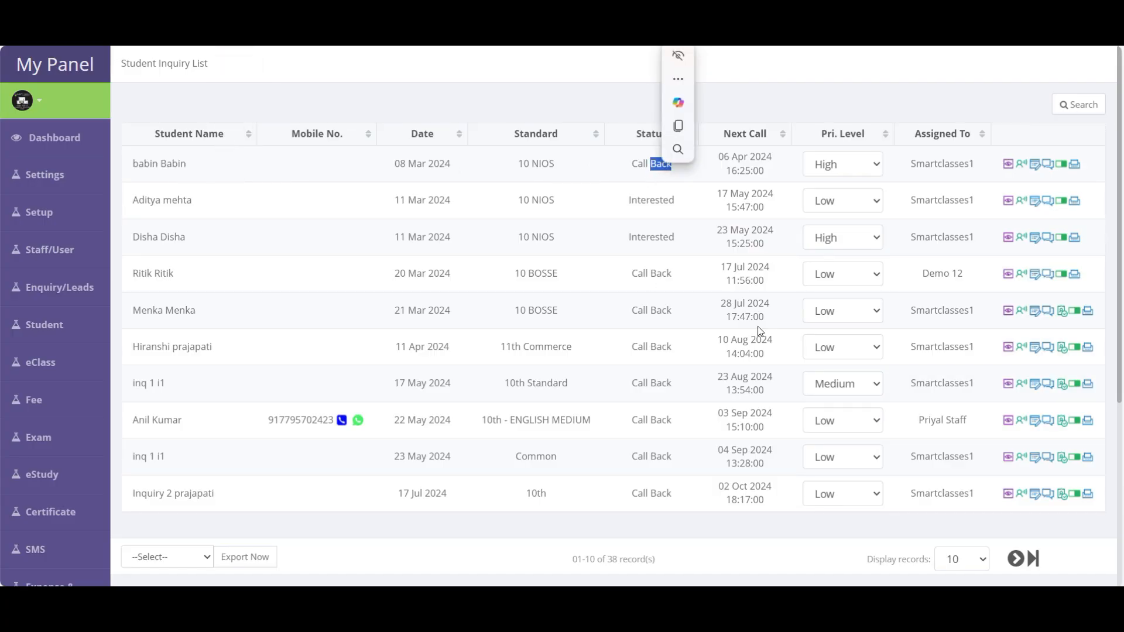
pyautogui.click(1050, 168)
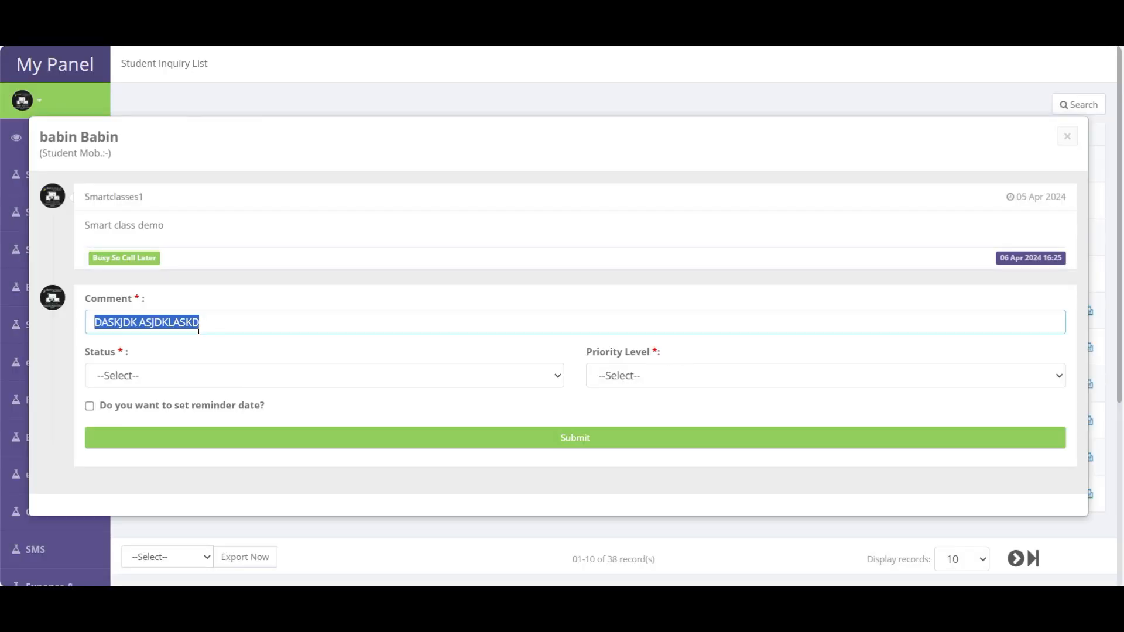
# - Submit a follow-up with comment 'INTERESXT WEEK', status Interested, High priority, reminder day 12
pyautogui.press('BackSpace')
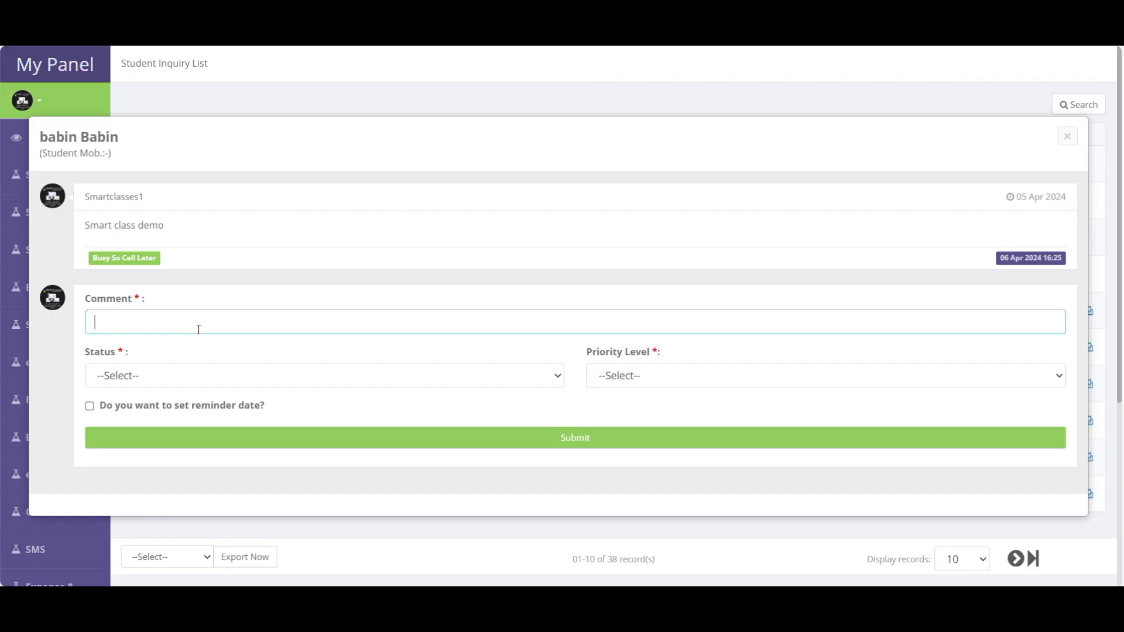
pyautogui.write('INTERES')
pyautogui.write('XT WEEK')
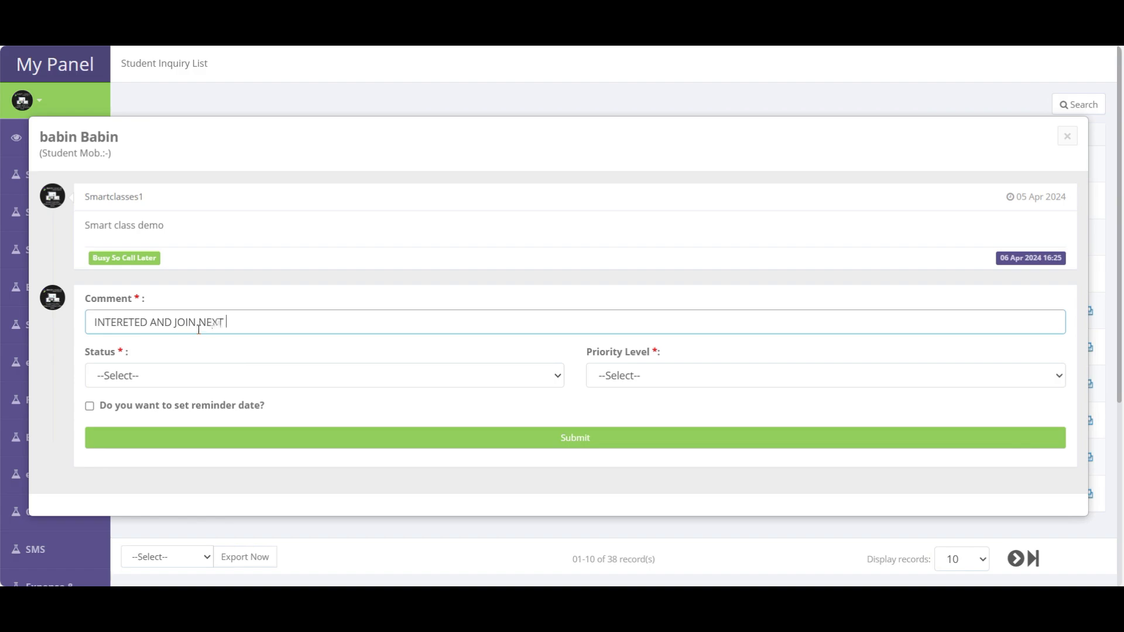
pyautogui.click(174, 374)
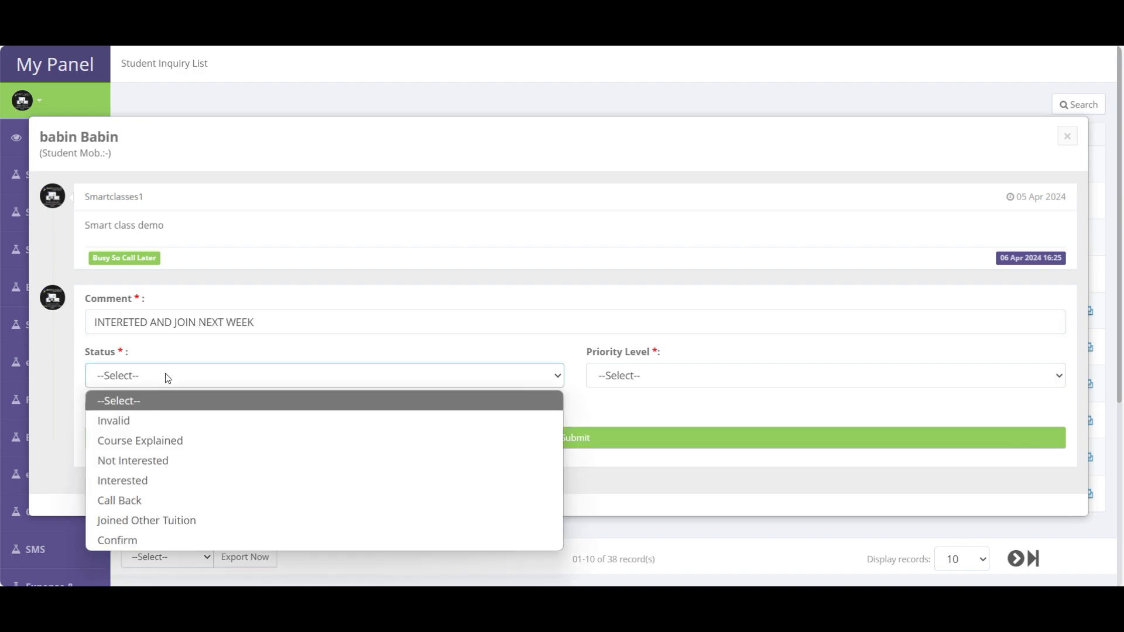
pyautogui.click(141, 479)
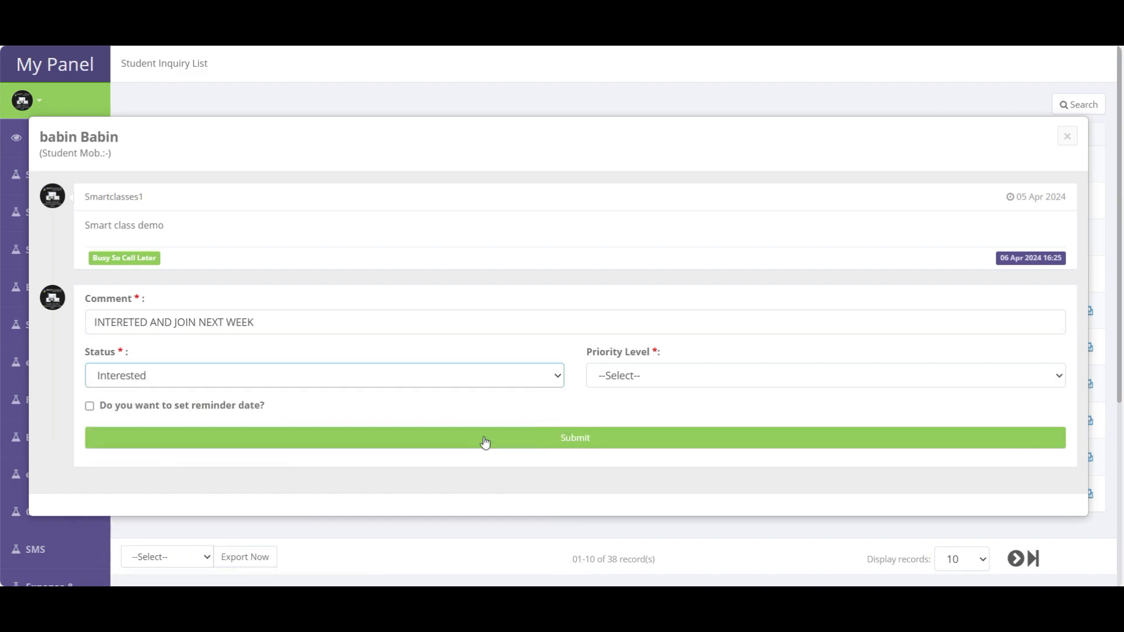
pyautogui.click(644, 380)
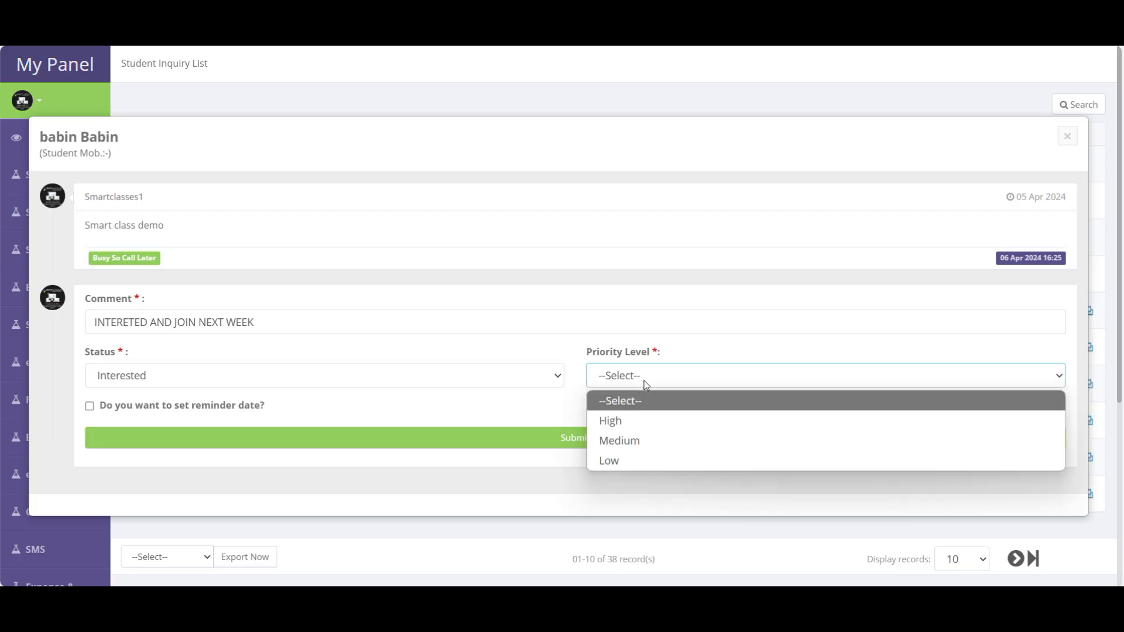
pyautogui.click(622, 428)
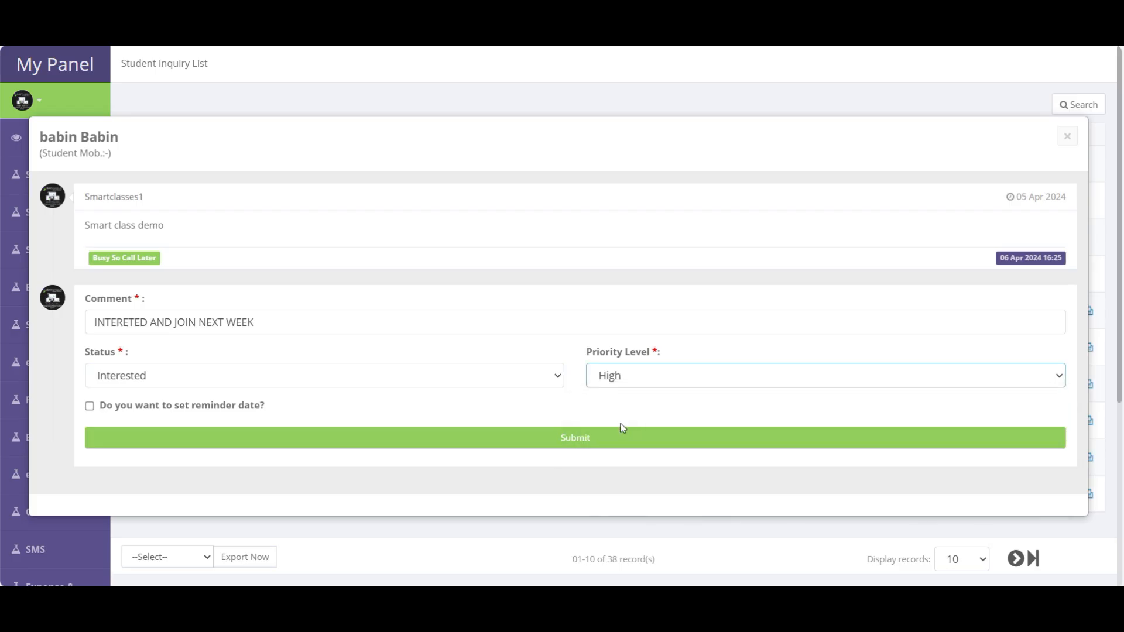
pyautogui.click(176, 412)
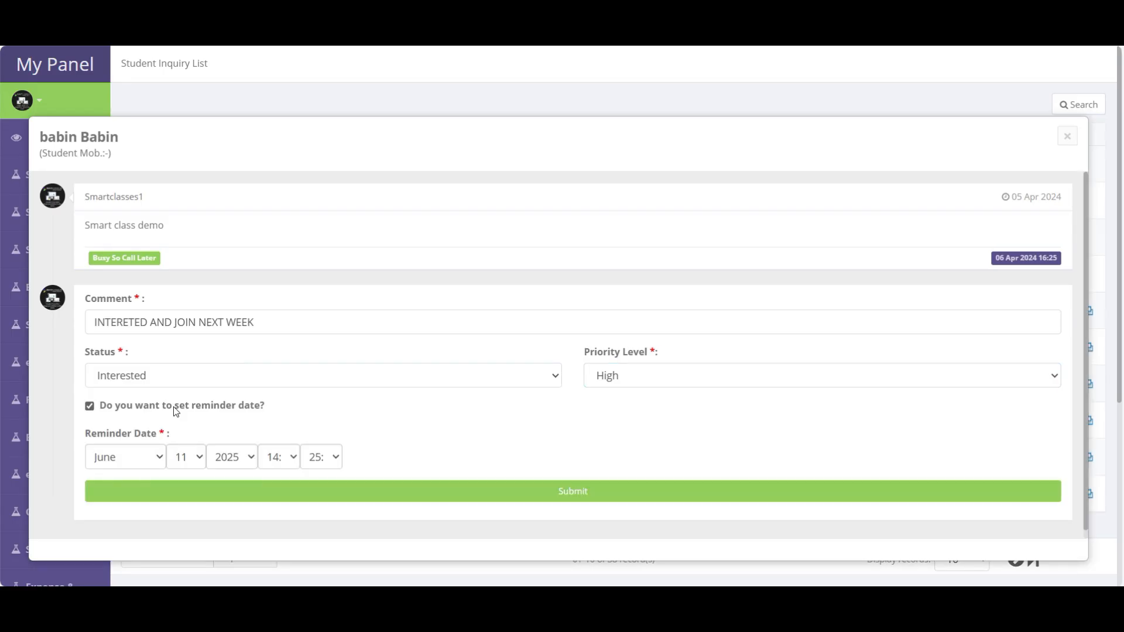
pyautogui.click(193, 460)
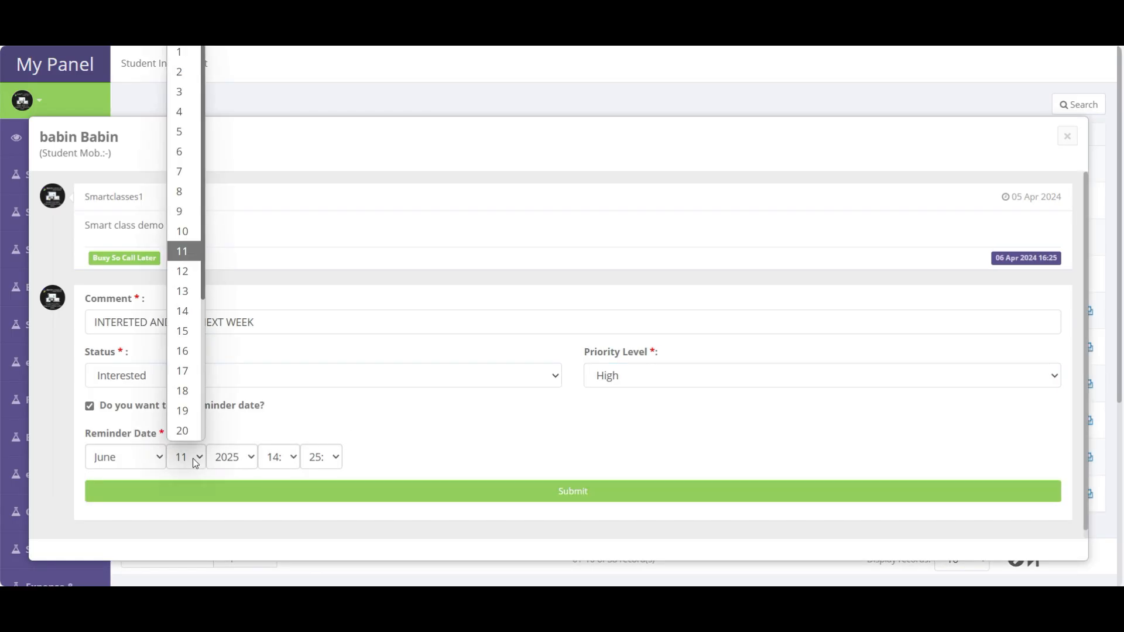
pyautogui.click(182, 271)
pyautogui.click(574, 491)
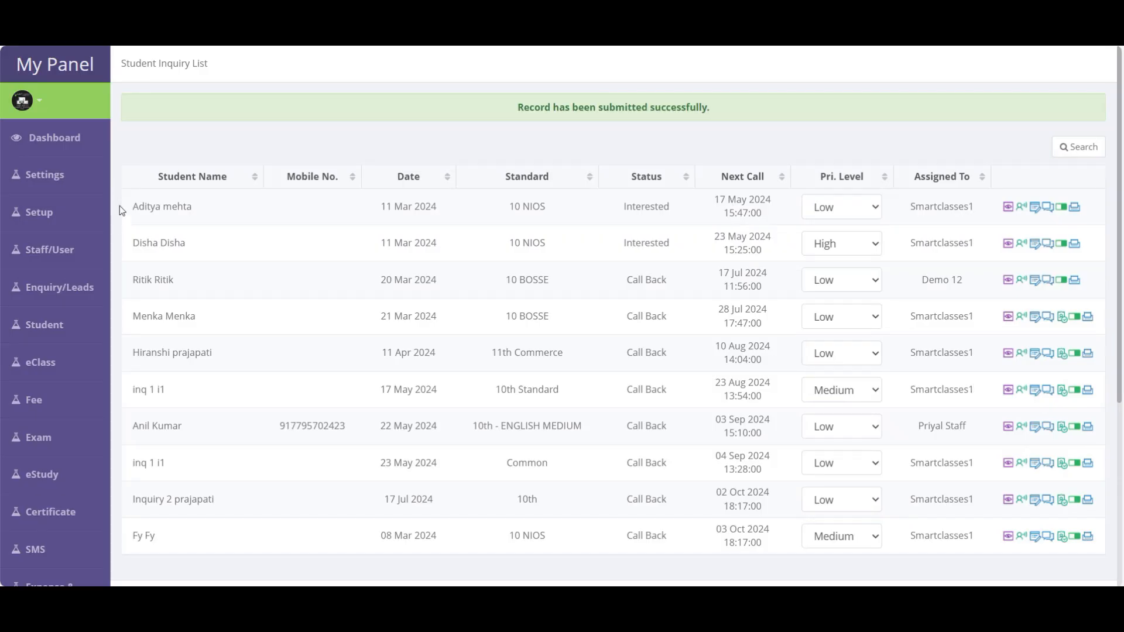
# - Show the full list of 49 enquiries and bring up the enquiry search filters
pyautogui.moveTo(53, 345)
pyautogui.moveTo(59, 288)
pyautogui.click(155, 325)
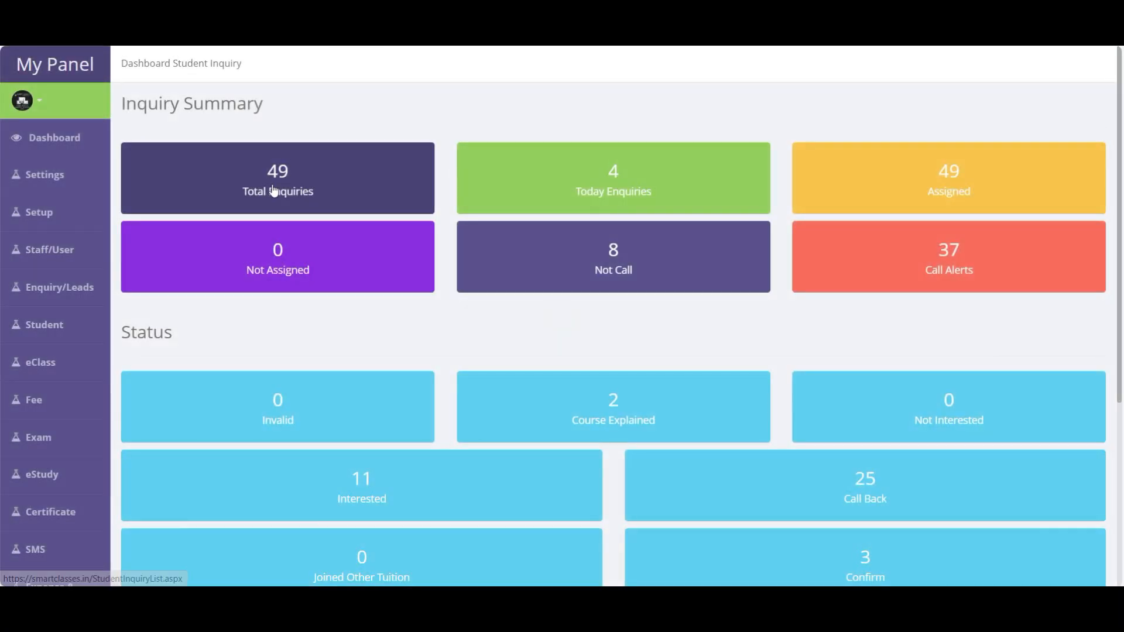
pyautogui.click(274, 188)
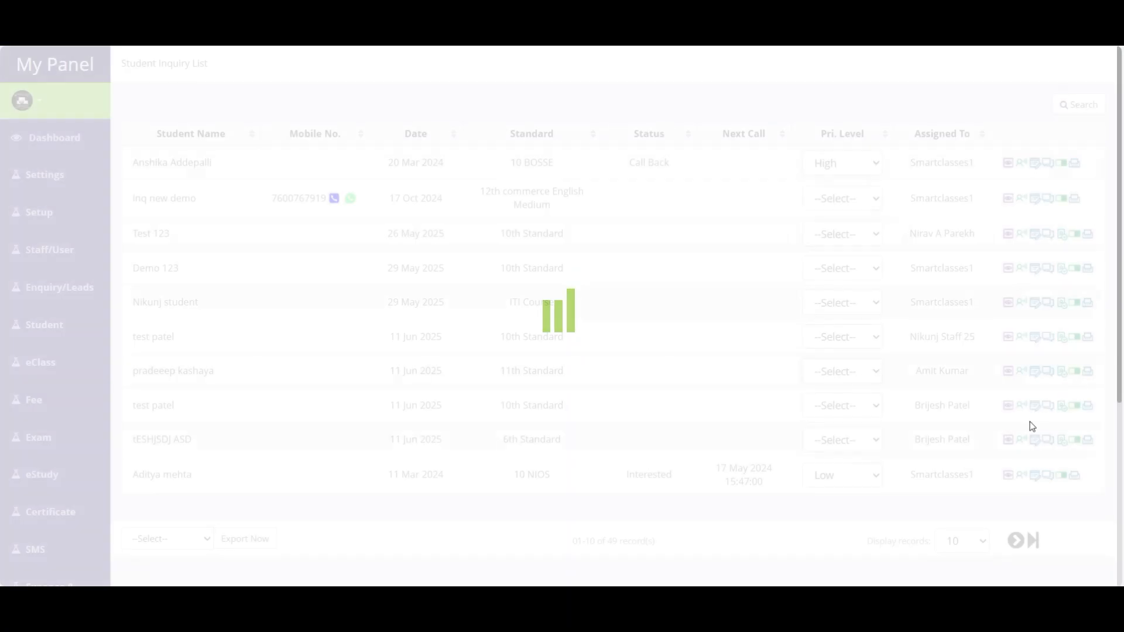
pyautogui.click(1081, 106)
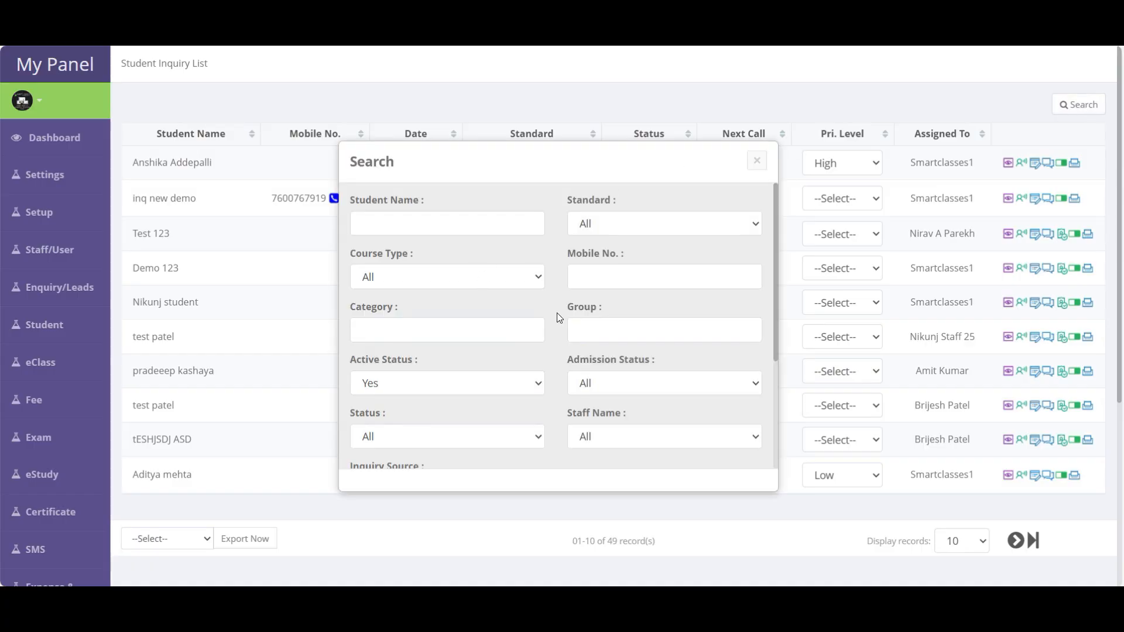
pyautogui.scroll(-3, 558, 314)
pyautogui.scroll(3, 559, 313)
pyautogui.scroll(-3, 529, 359)
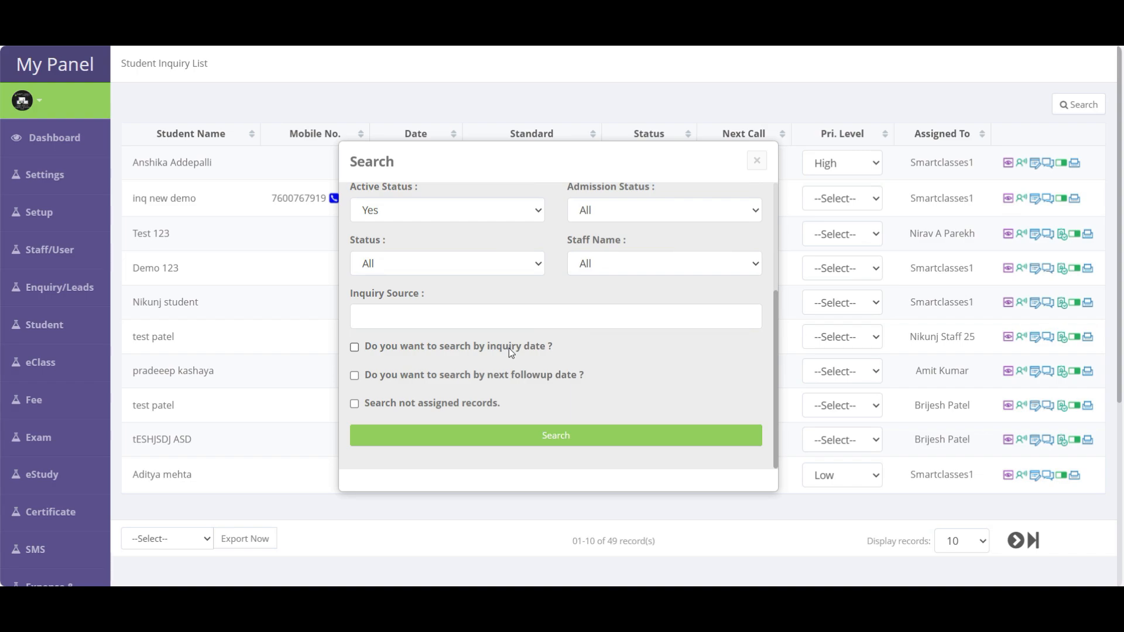
# - Try the inquiry date, unassigned-records and next follow-up date filter options
pyautogui.click(509, 347)
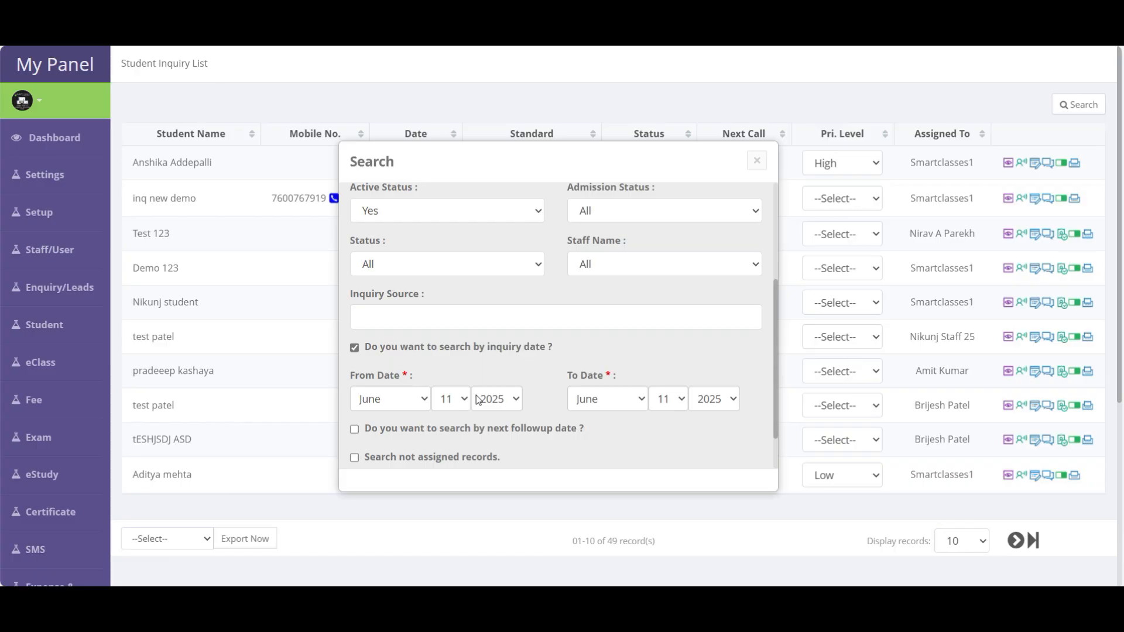
pyautogui.click(477, 348)
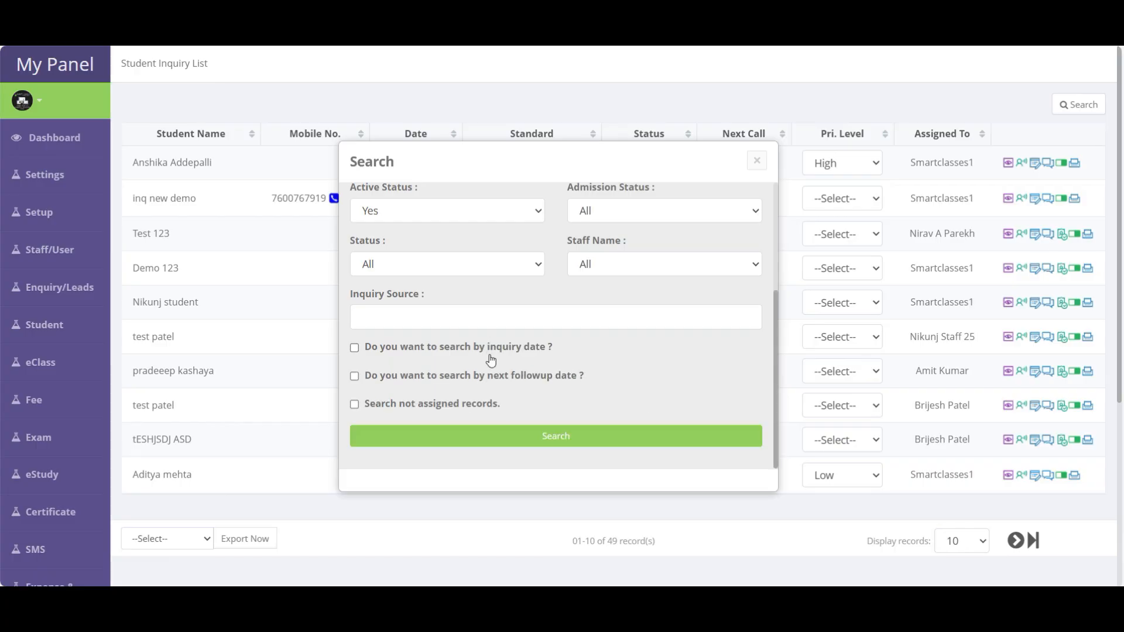
pyautogui.click(460, 404)
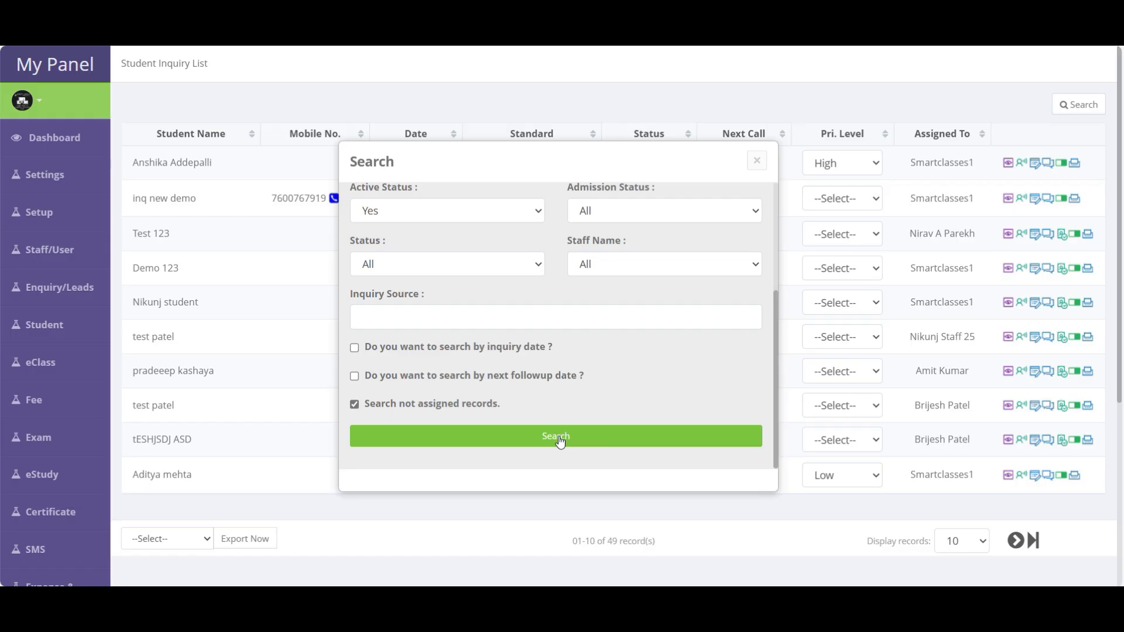
pyautogui.click(432, 405)
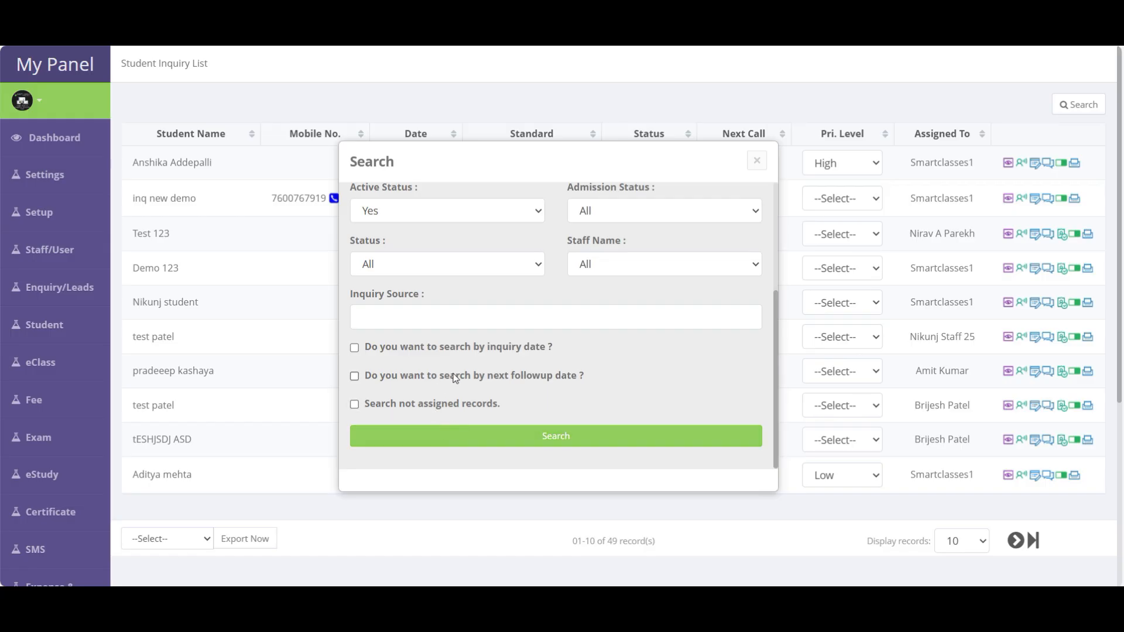
pyautogui.click(453, 380)
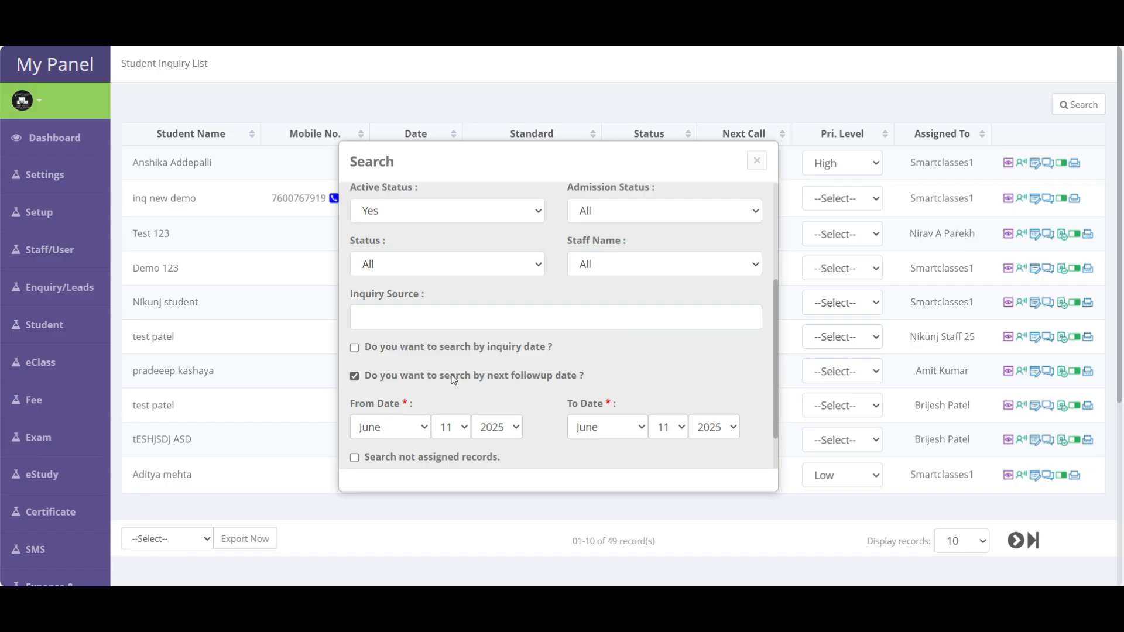
pyautogui.scroll(3, 462, 371)
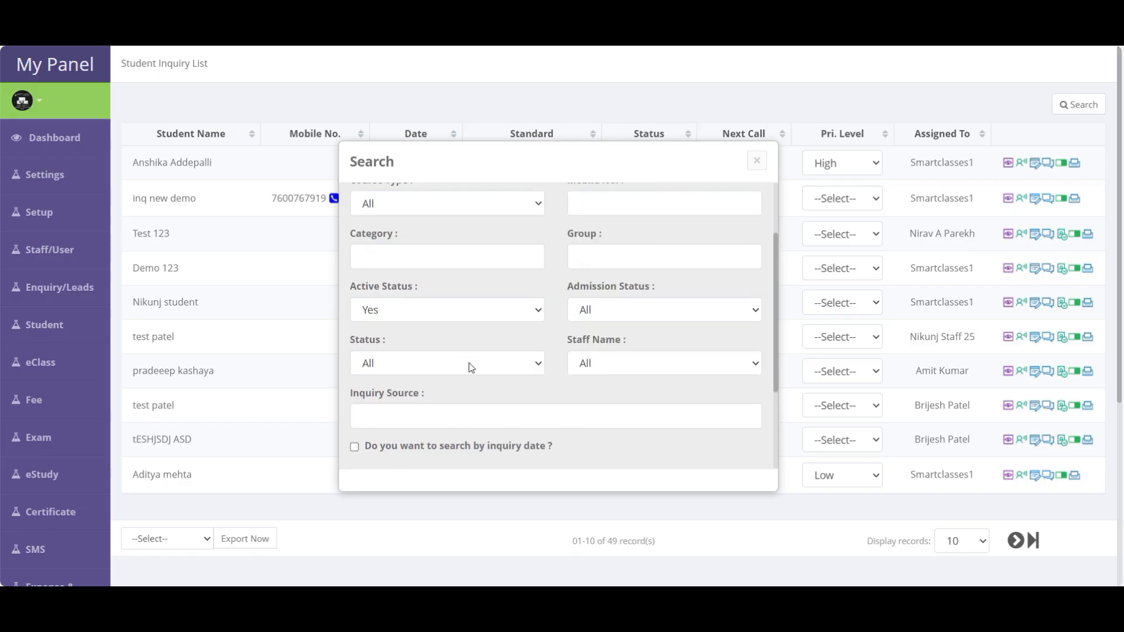
pyautogui.scroll(-4, 468, 364)
pyautogui.scroll(5, 470, 366)
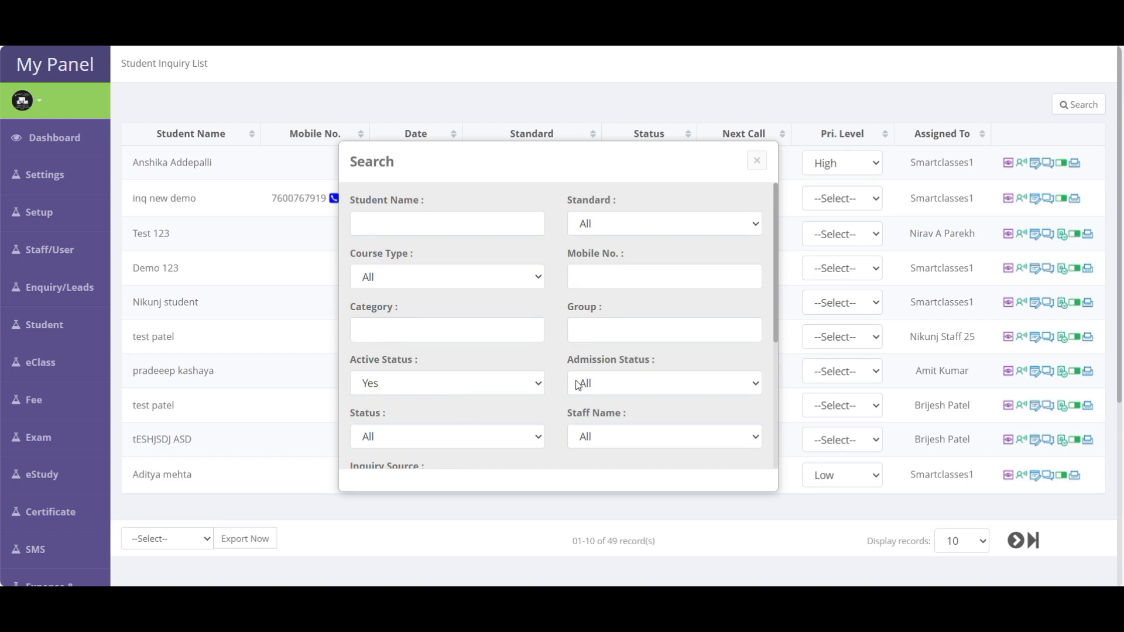
pyautogui.scroll(-4, 583, 384)
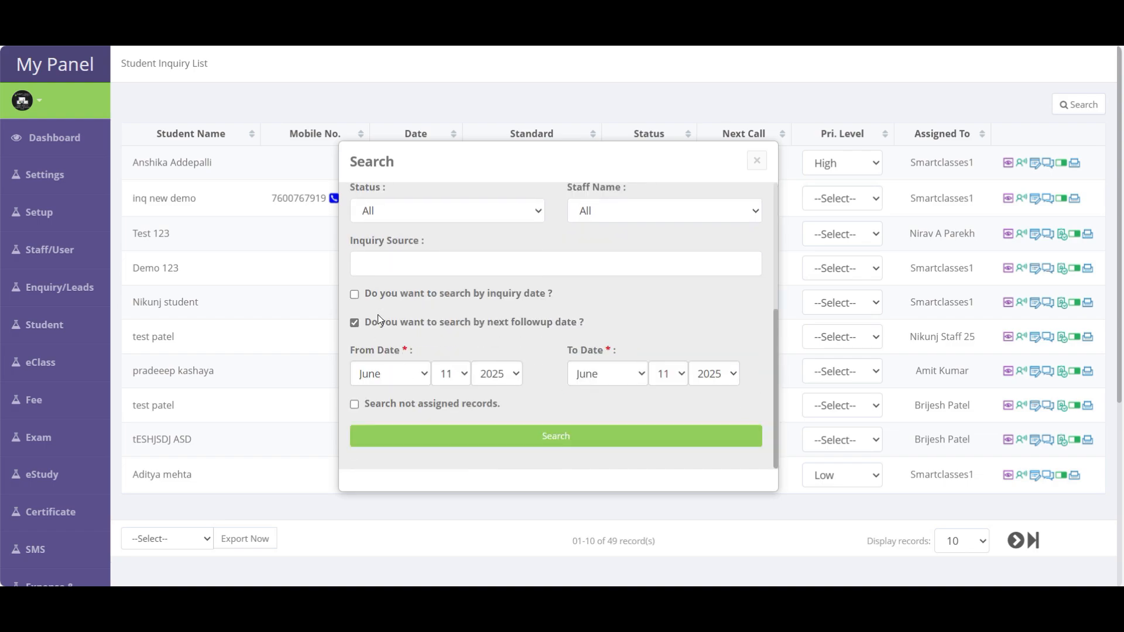
pyautogui.scroll(3, 381, 328)
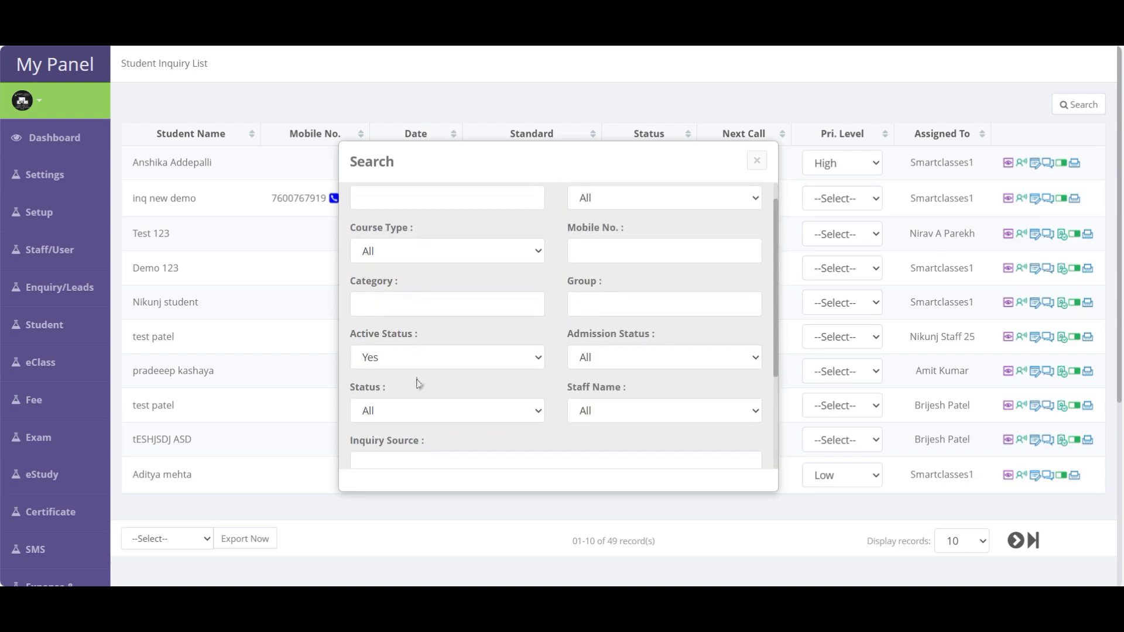
# - Filter the enquiries by status Confirm and run the search
pyautogui.click(398, 413)
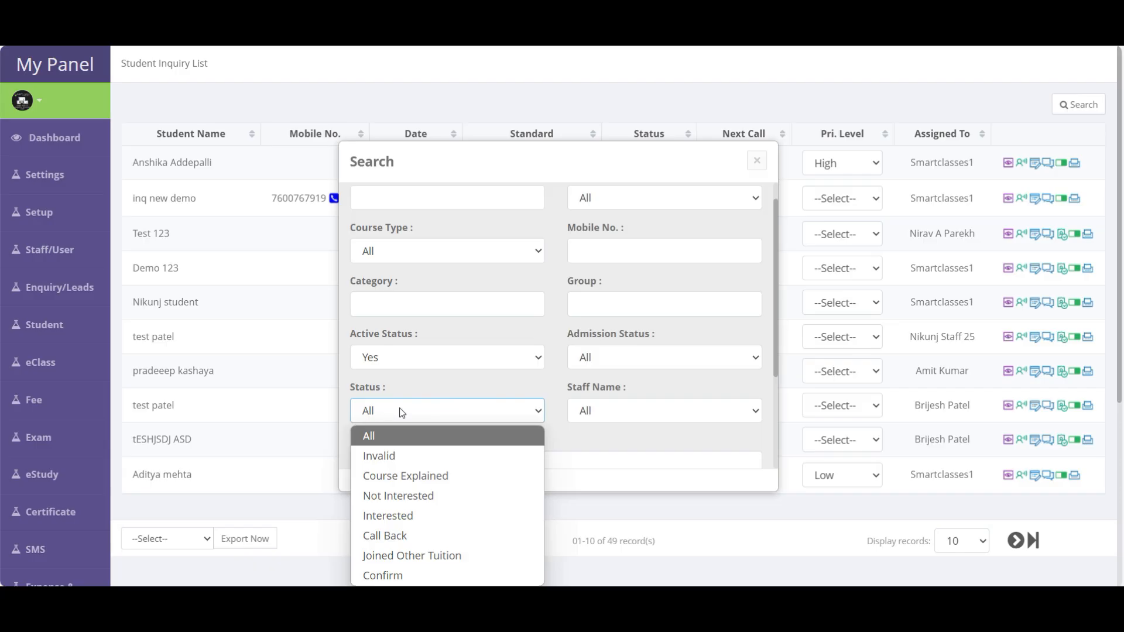
pyautogui.click(392, 577)
pyautogui.scroll(-3, 566, 372)
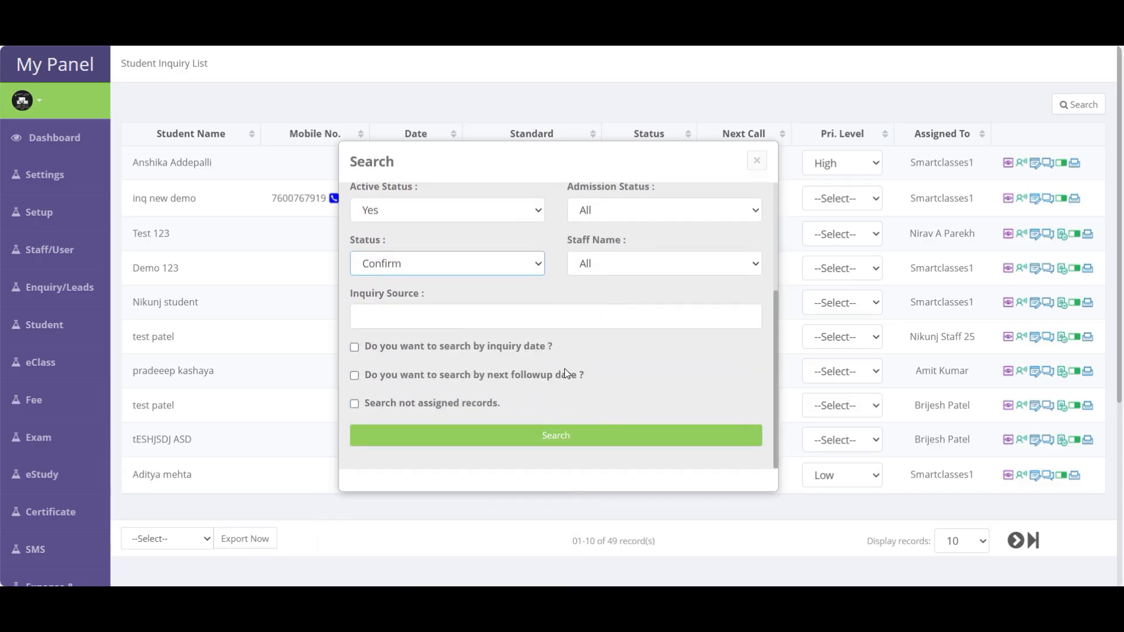
pyautogui.click(555, 441)
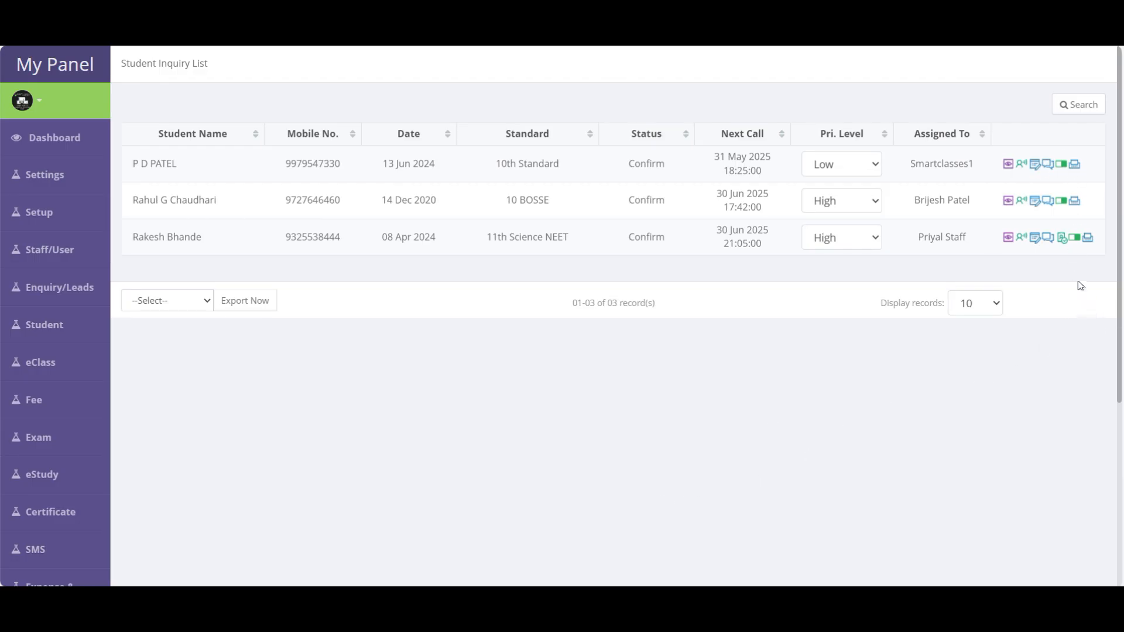
pyautogui.click(1065, 243)
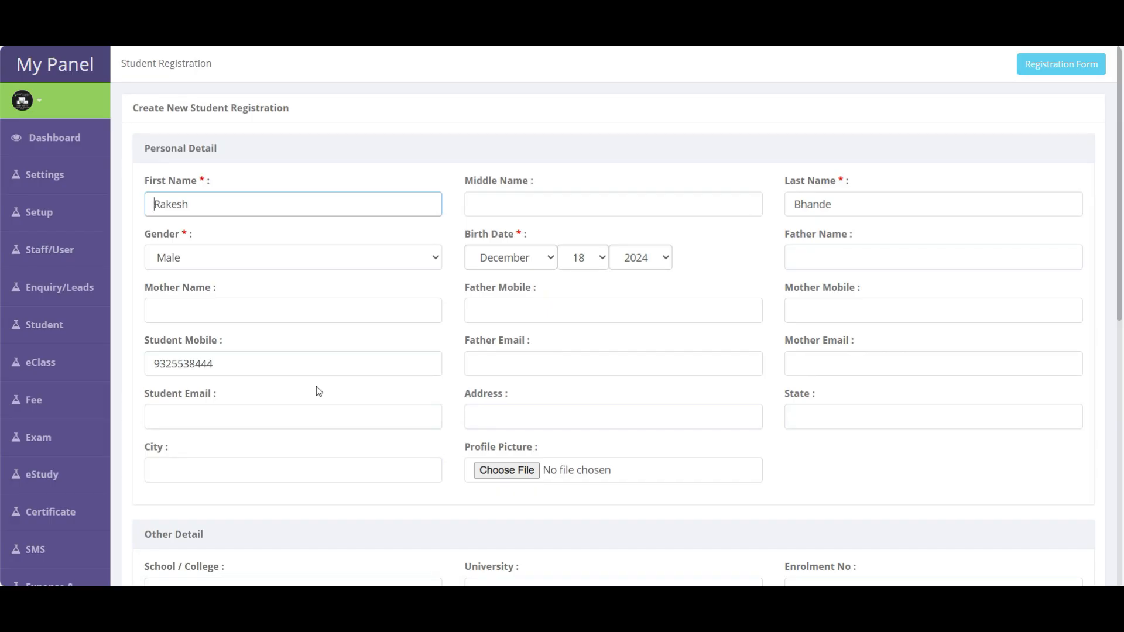
pyautogui.scroll(-10, 328, 402)
pyautogui.scroll(6, 788, 481)
pyautogui.scroll(3, 786, 479)
pyautogui.scroll(-9, 704, 435)
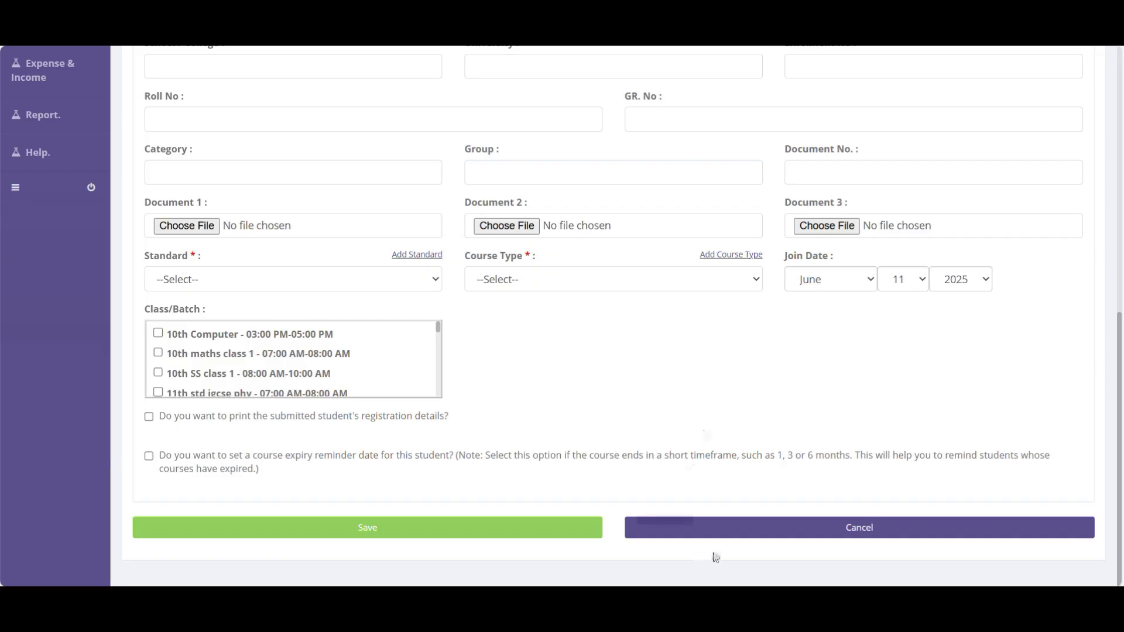
pyautogui.click(875, 534)
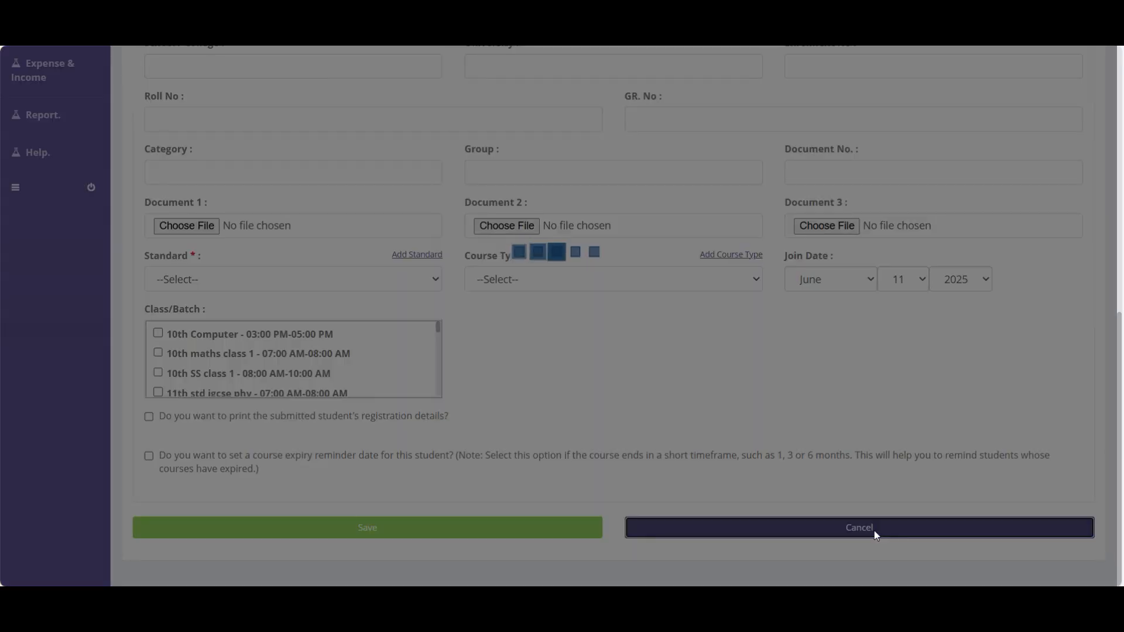
pyautogui.moveTo(73, 290)
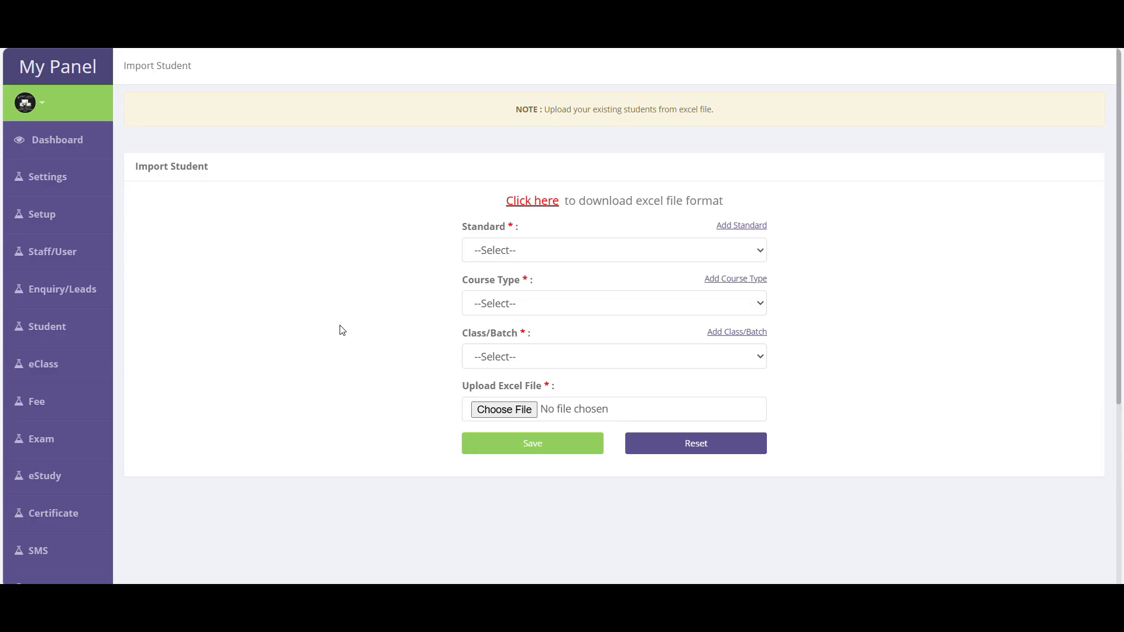
# - Reload the Student Import page and download the Excel format for importing students
pyautogui.moveTo(45, 332)
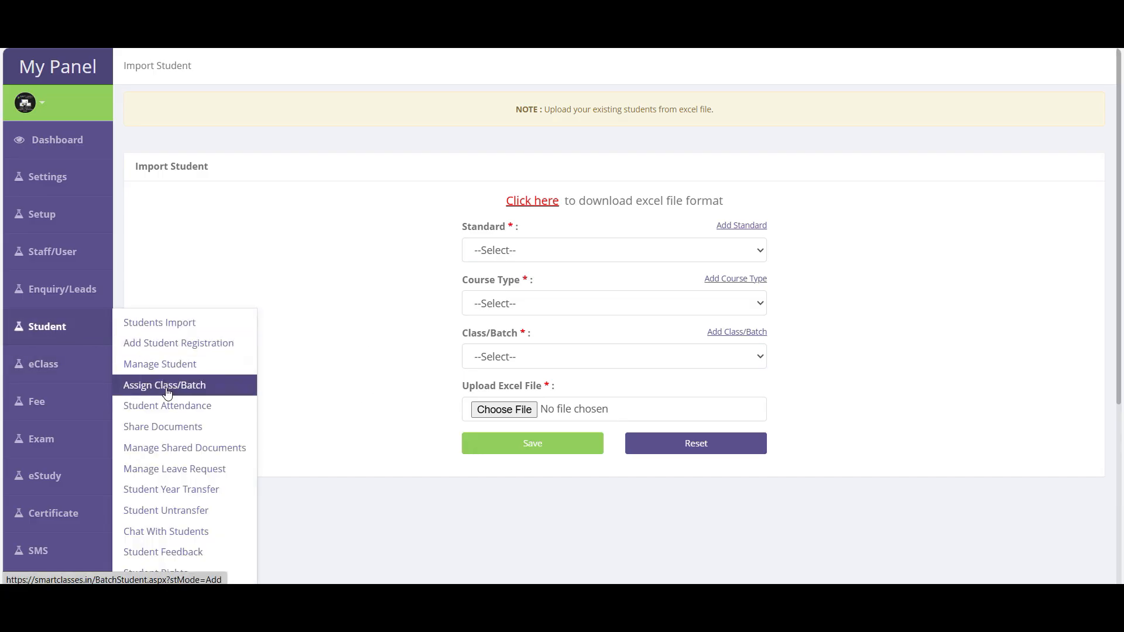
pyautogui.scroll(-5, 168, 393)
pyautogui.scroll(4, 170, 396)
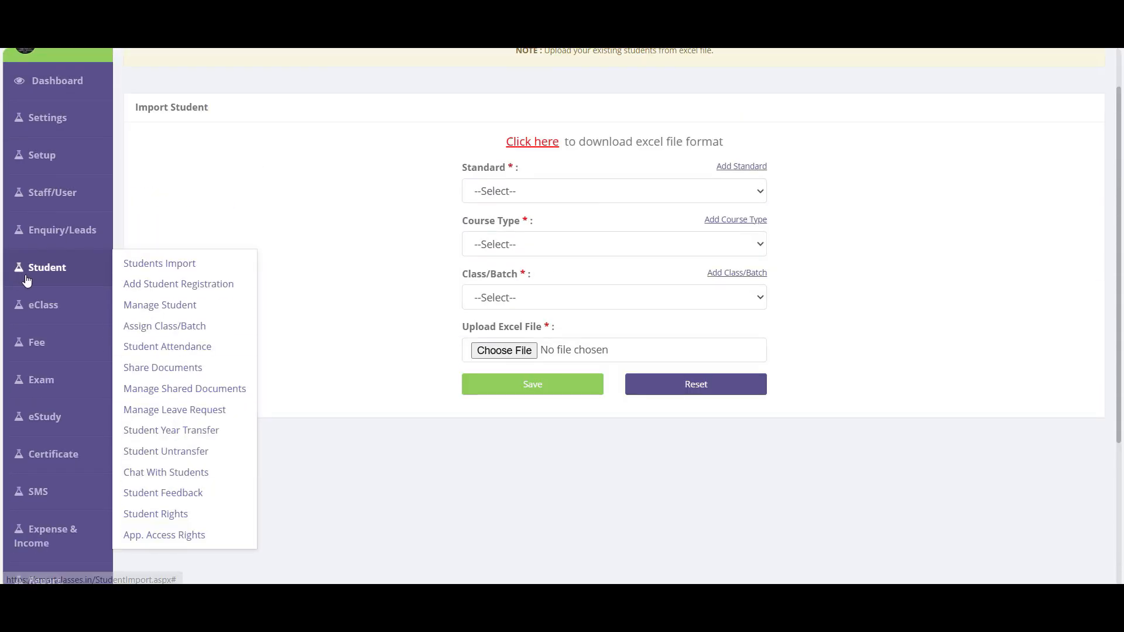
pyautogui.click(183, 267)
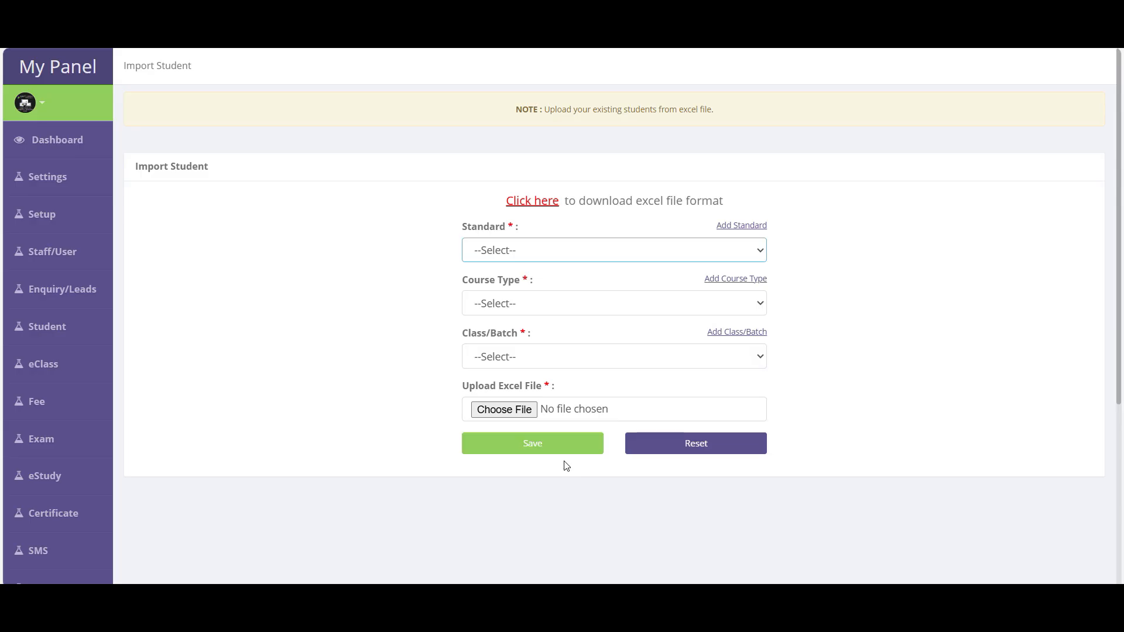
pyautogui.click(541, 208)
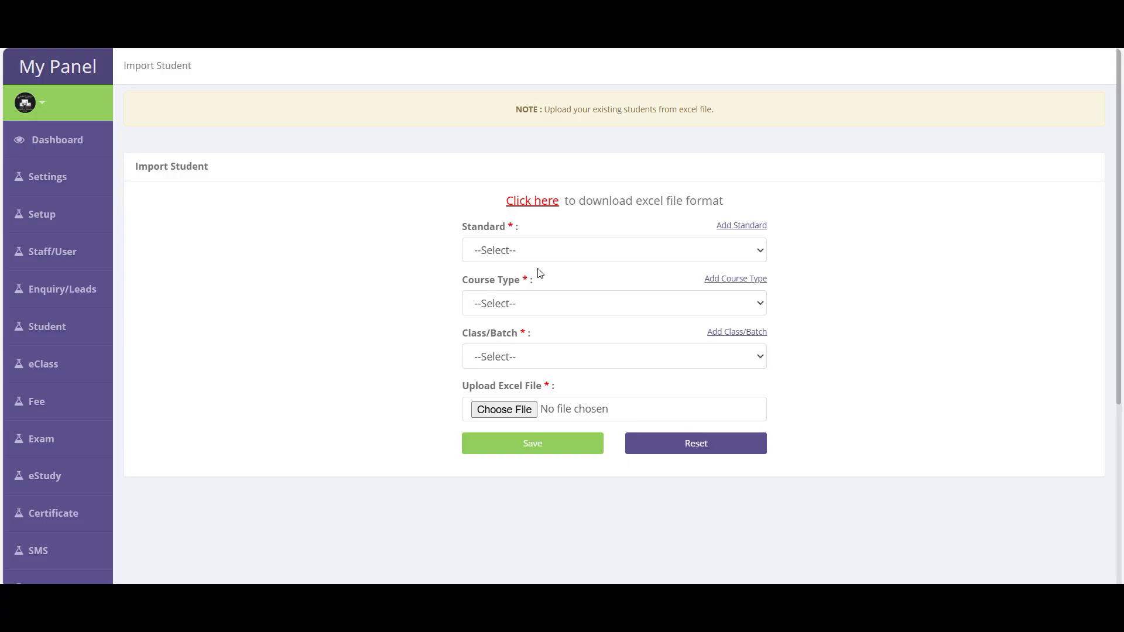
# - Choose 10th Standard, course type 'A-- All subjectsss' and class 'Evening batch 1 12tH batch'
pyautogui.click(513, 258)
pyautogui.click(494, 296)
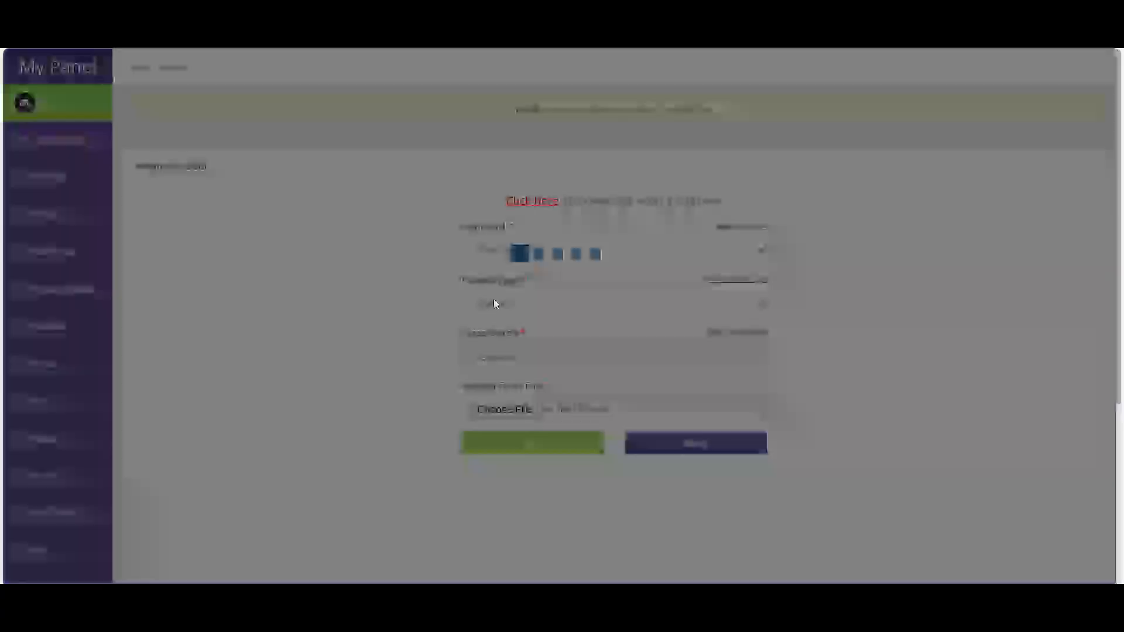
pyautogui.click(505, 302)
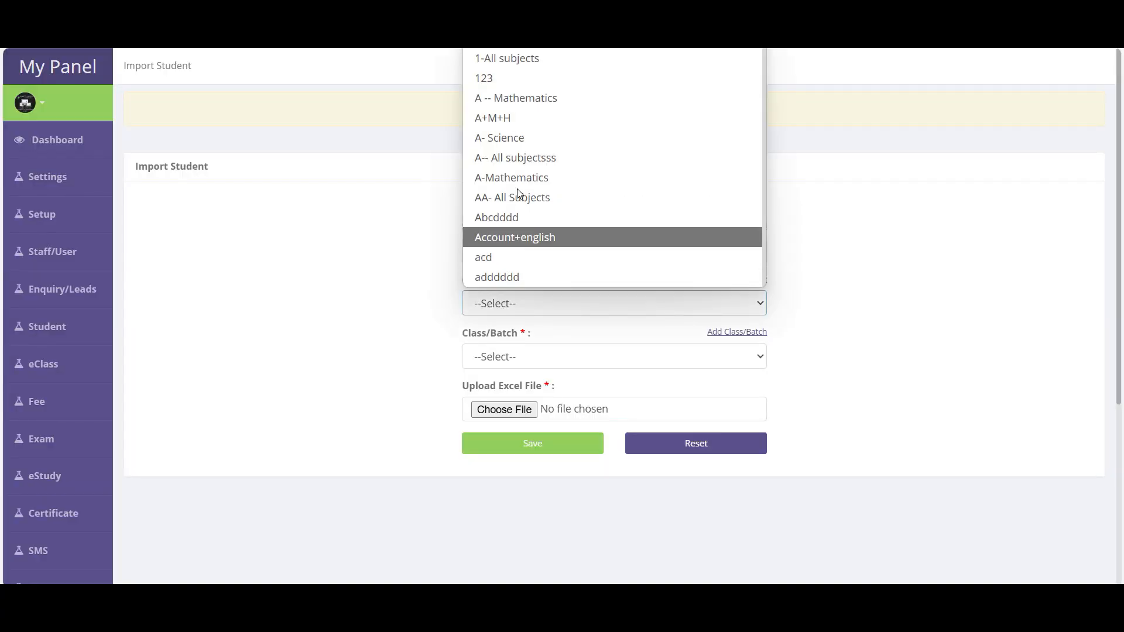
pyautogui.click(511, 163)
pyautogui.click(502, 356)
pyautogui.scroll(-1, 525, 329)
pyautogui.click(525, 328)
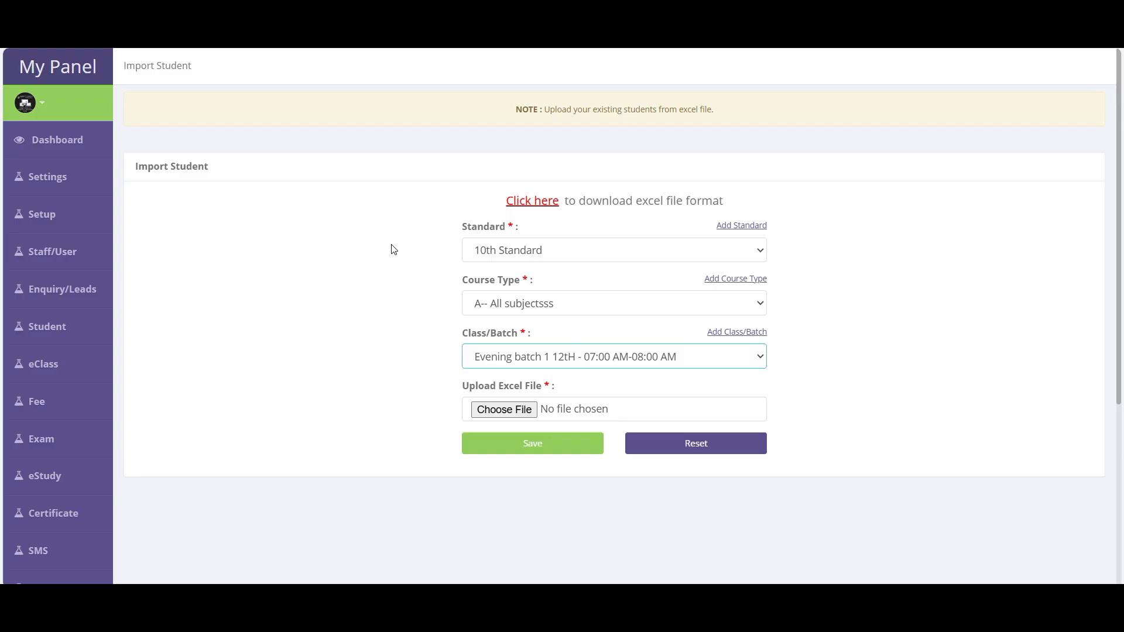
pyautogui.moveTo(68, 327)
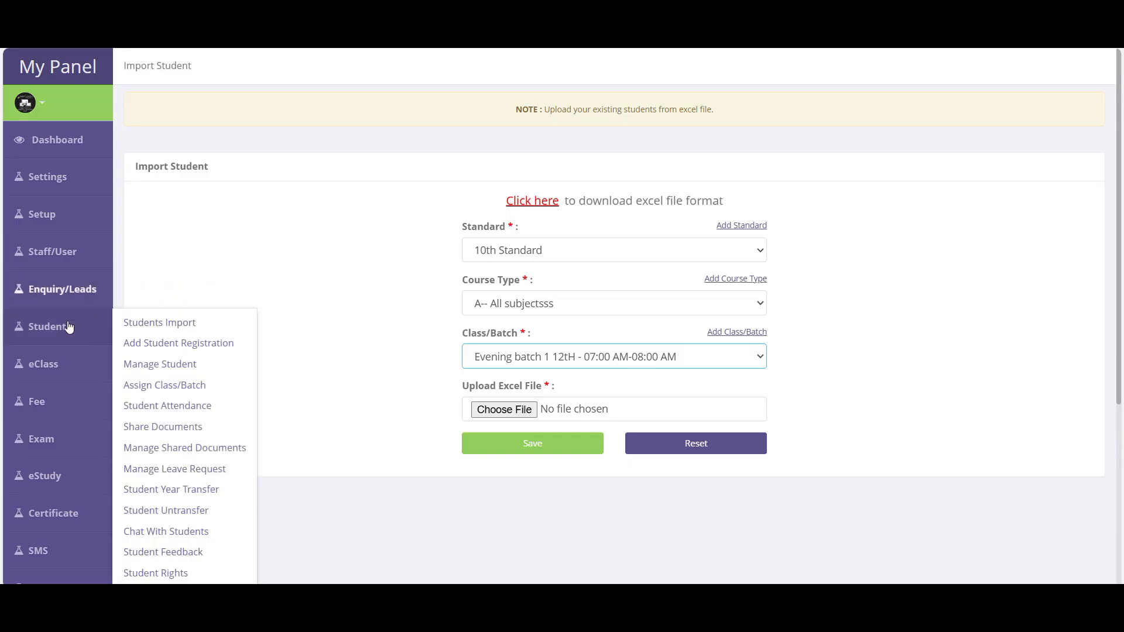
pyautogui.click(177, 344)
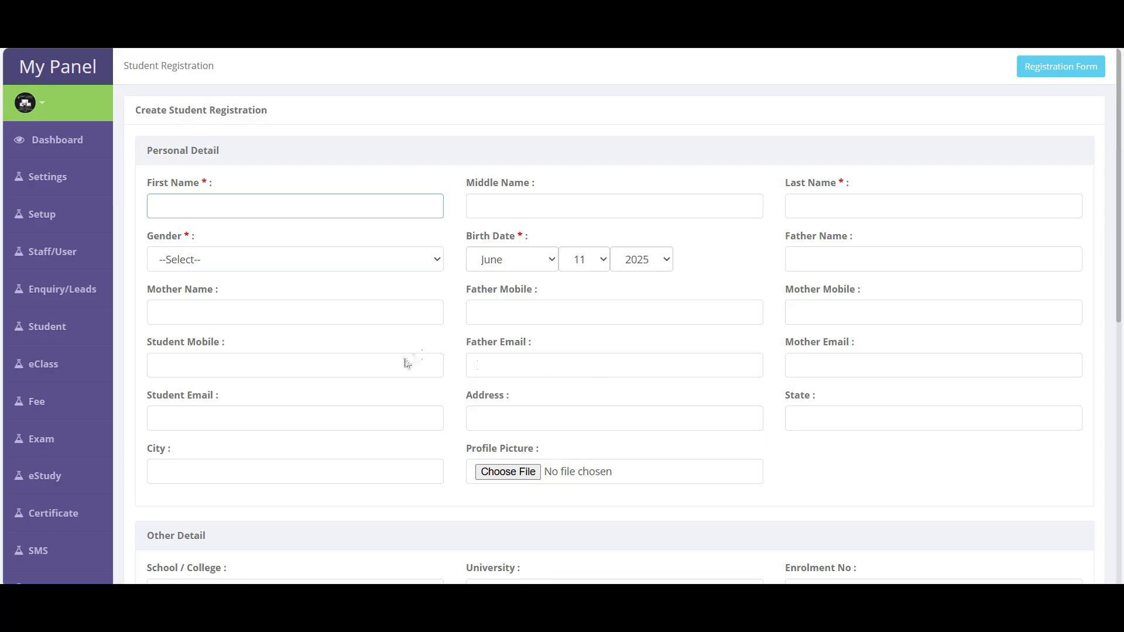
# - Enter 'asd' as the student's name on the registration form
pyautogui.scroll(-9, 673, 367)
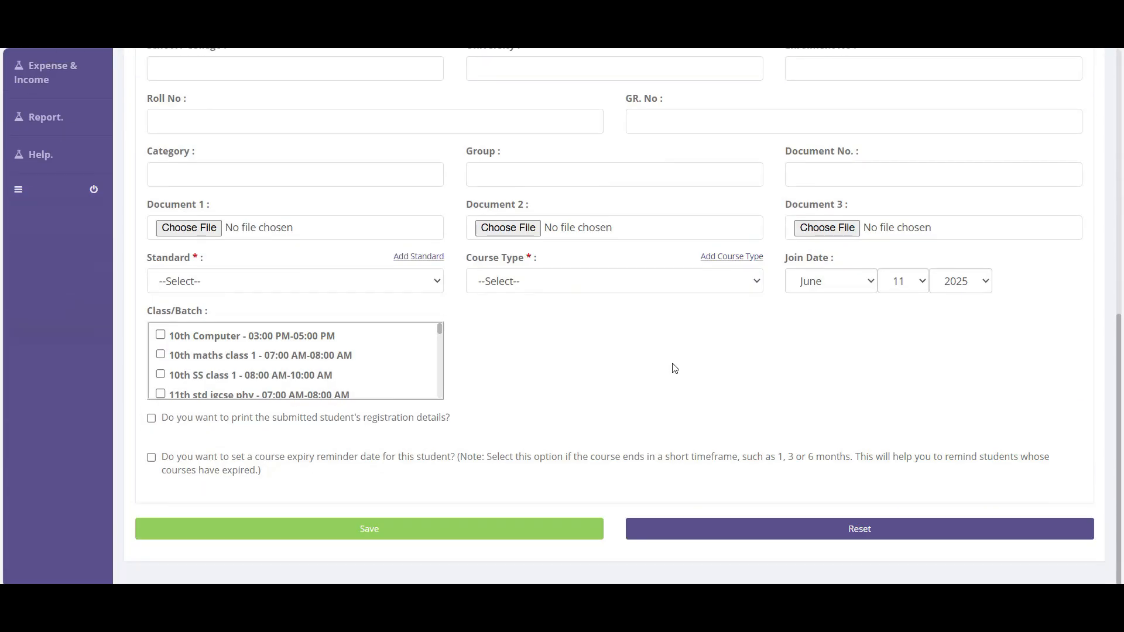
pyautogui.scroll(9, 354, 324)
pyautogui.write('asd')
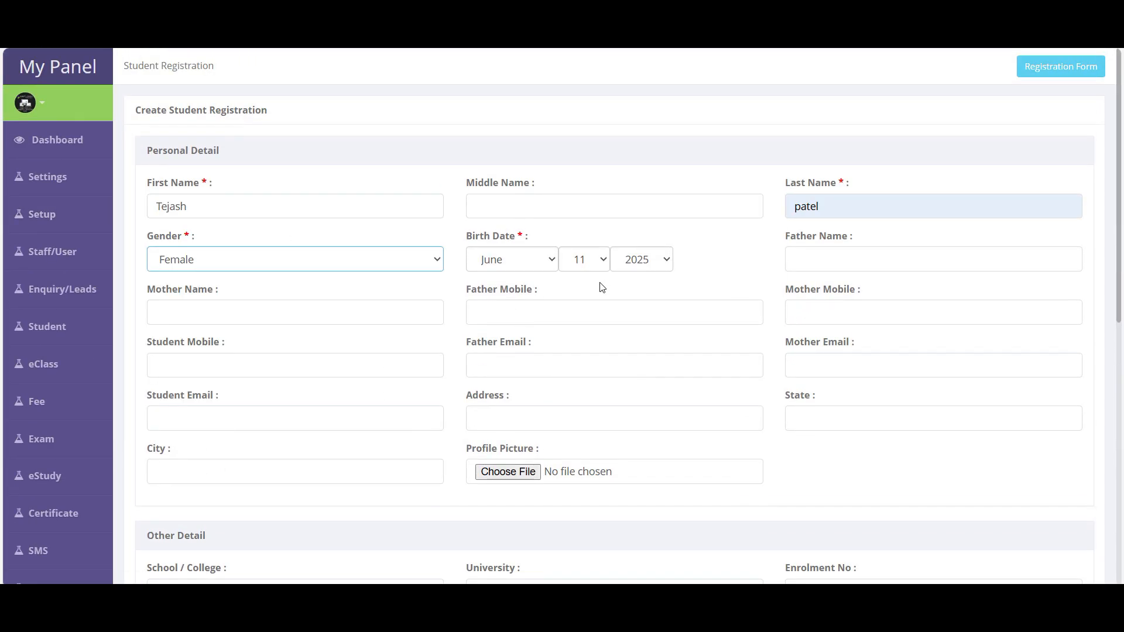
pyautogui.scroll(-6, 605, 287)
pyautogui.scroll(-2, 262, 376)
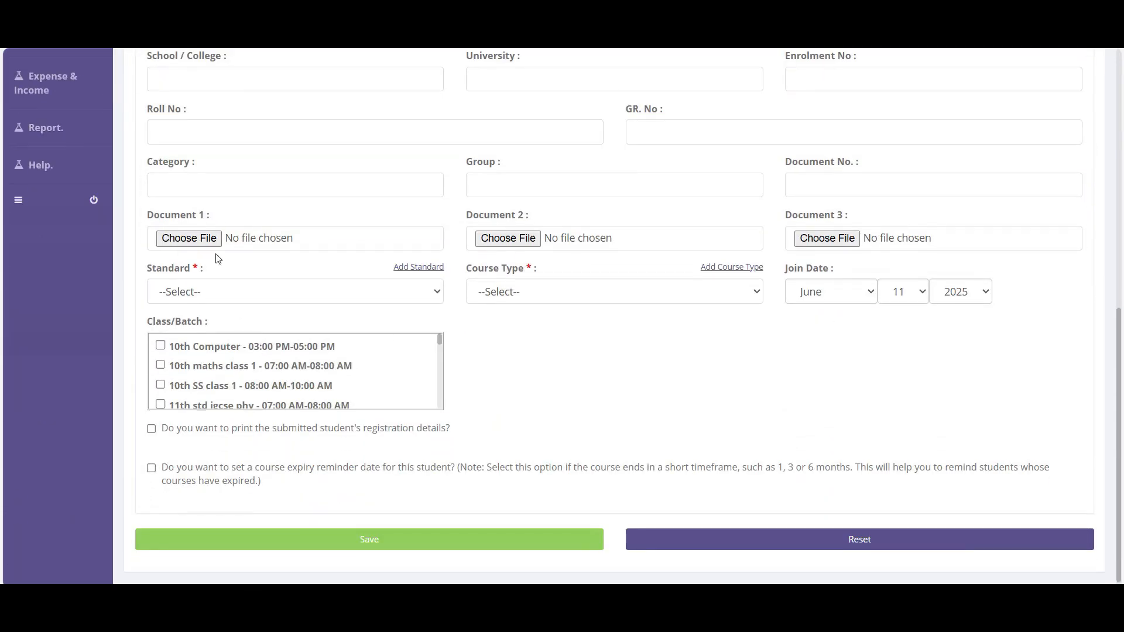
# - Check the standards list and the Group, GR. No and Roll No fields
pyautogui.click(198, 296)
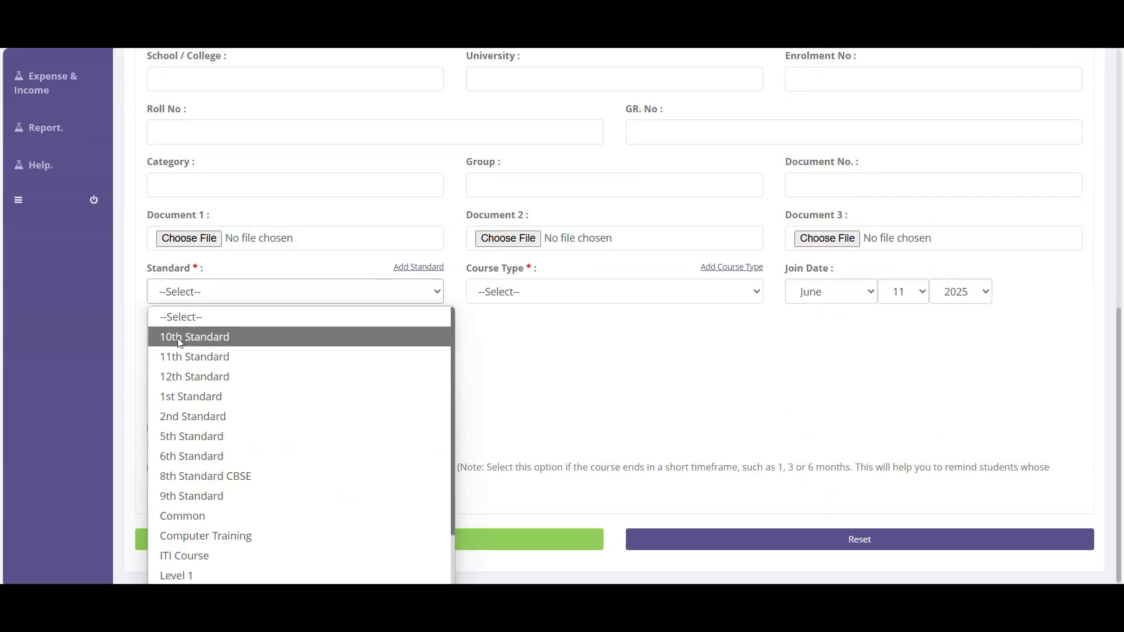
pyautogui.scroll(6, 596, 397)
pyautogui.scroll(-1, 719, 360)
pyautogui.scroll(-2, 719, 360)
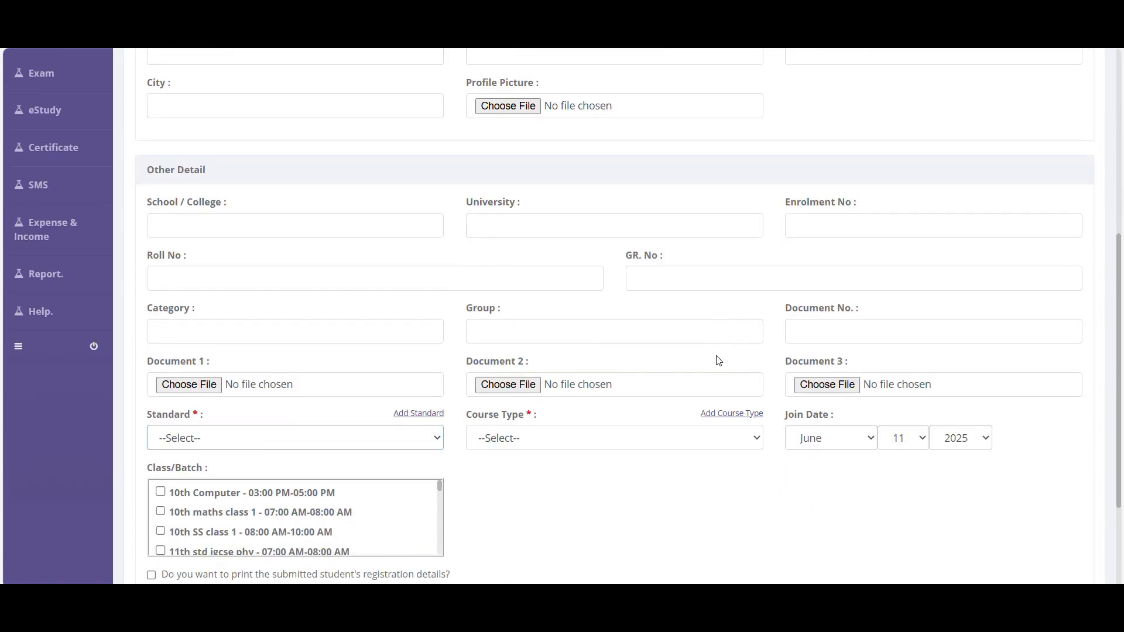
pyautogui.click(522, 331)
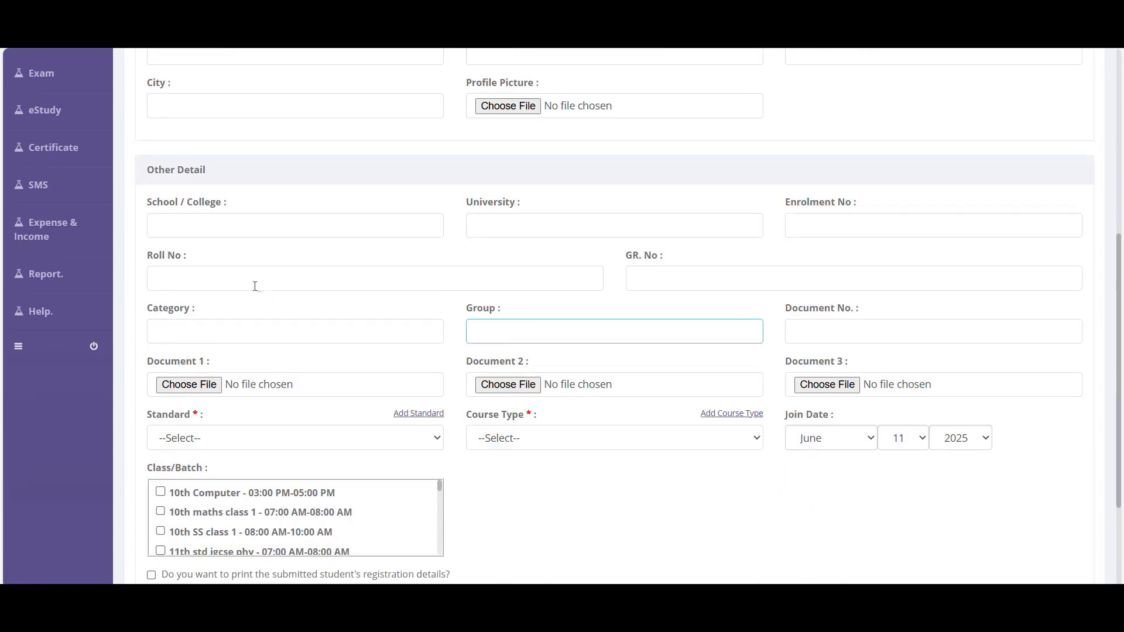
pyautogui.click(653, 272)
pyautogui.click(406, 281)
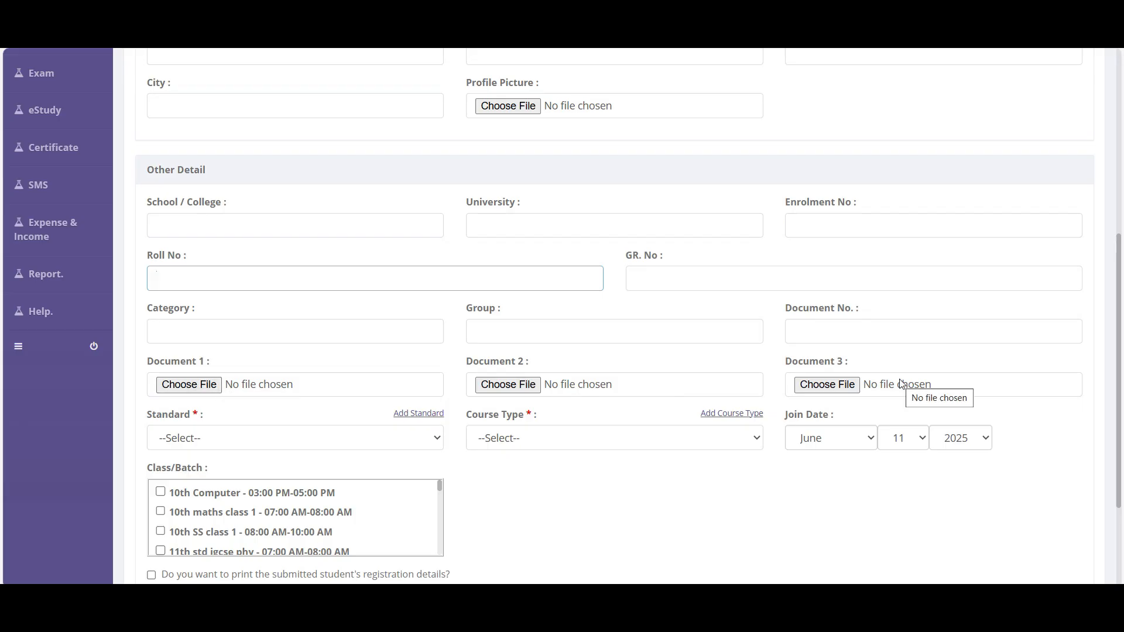
# - Set the standard to 10th Standard and the course type to Mathematic
pyautogui.scroll(-1, 516, 423)
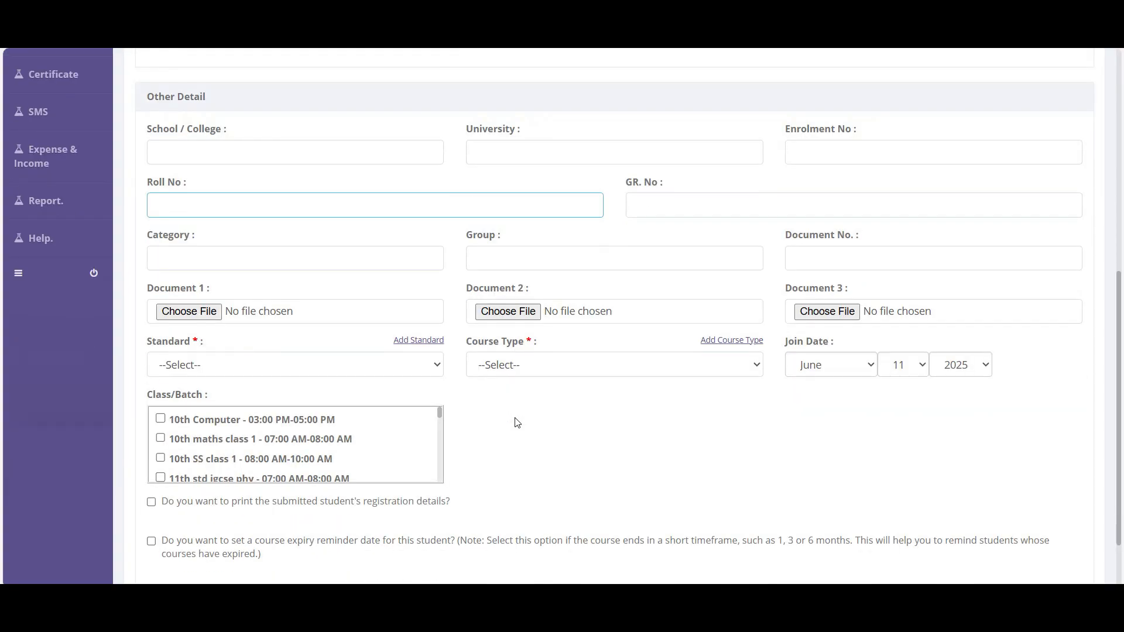
pyautogui.click(181, 364)
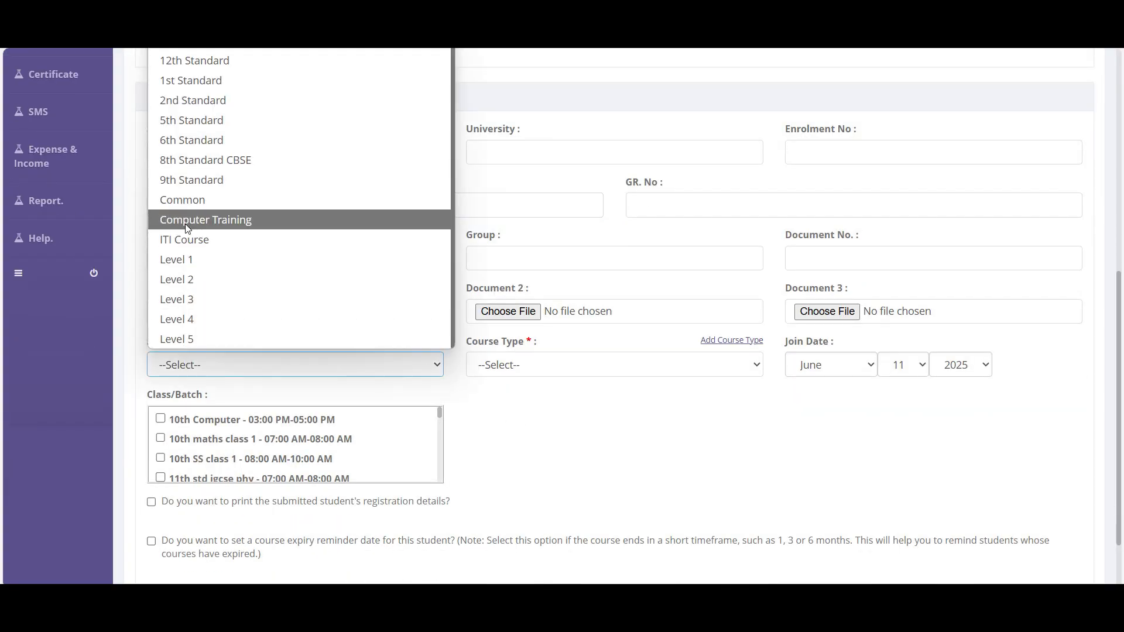
pyautogui.click(190, 22)
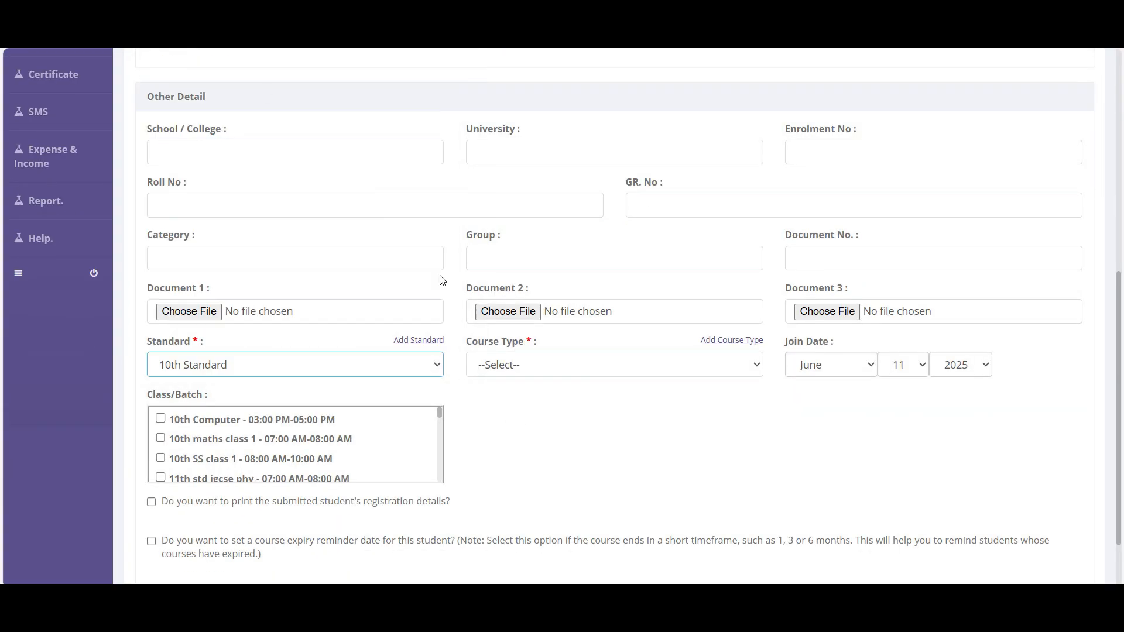
pyautogui.scroll(-1, 442, 280)
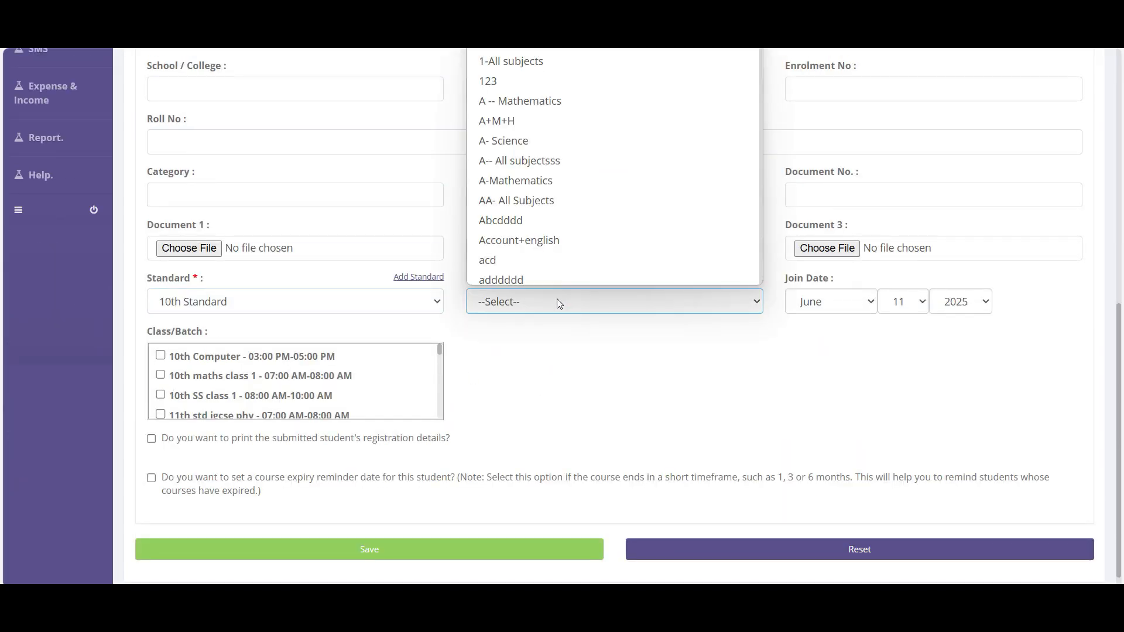
pyautogui.write('math')
pyautogui.press('Return')
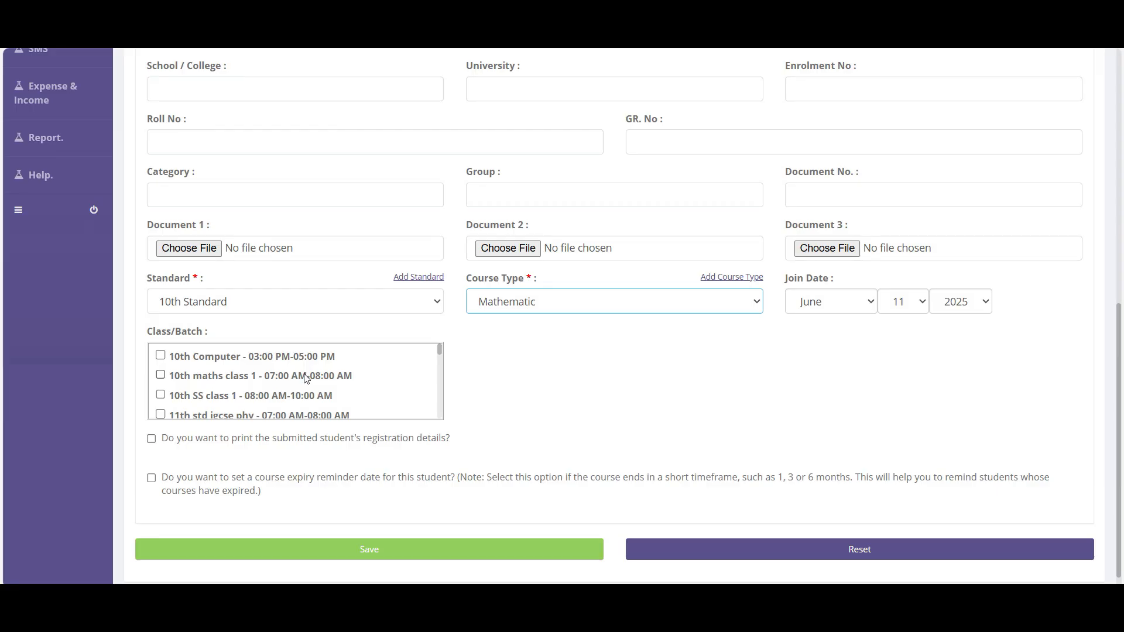
# - Enrol the student in class 1 morning batch and tick the print-details option
pyautogui.scroll(5, 306, 379)
pyautogui.scroll(-4, 293, 409)
pyautogui.scroll(-5, 276, 445)
pyautogui.scroll(-4, 271, 449)
pyautogui.scroll(10, 179, 483)
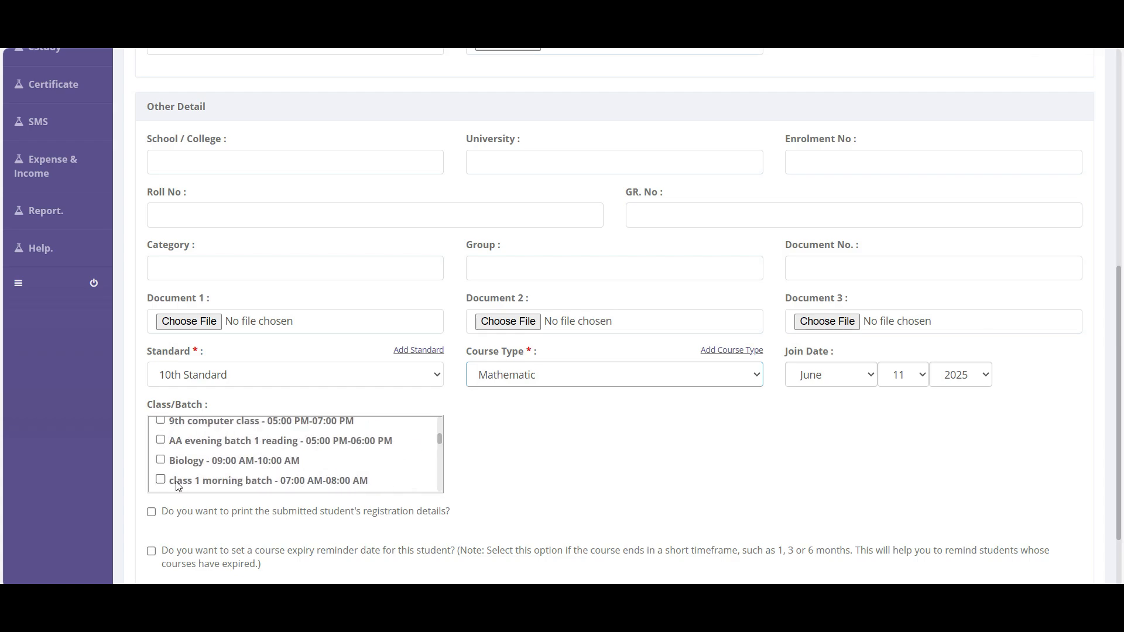
pyautogui.click(240, 474)
pyautogui.scroll(-3, 363, 477)
pyautogui.scroll(-5, 322, 489)
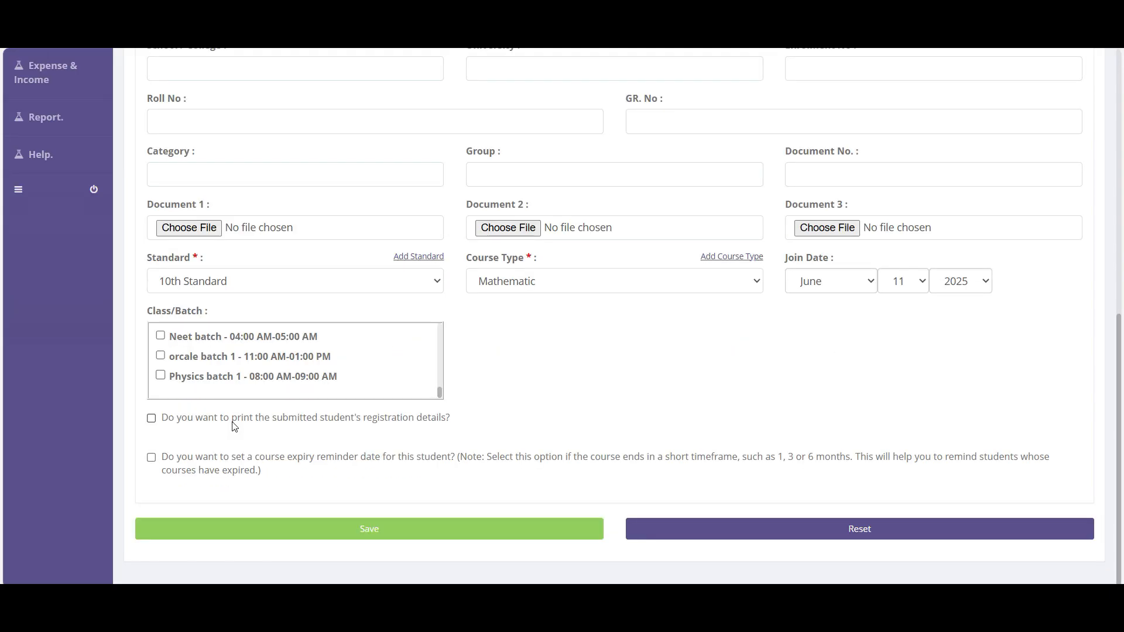
pyautogui.click(245, 422)
# - Leave the course expiry reminder off and save the new student registration
pyautogui.click(225, 463)
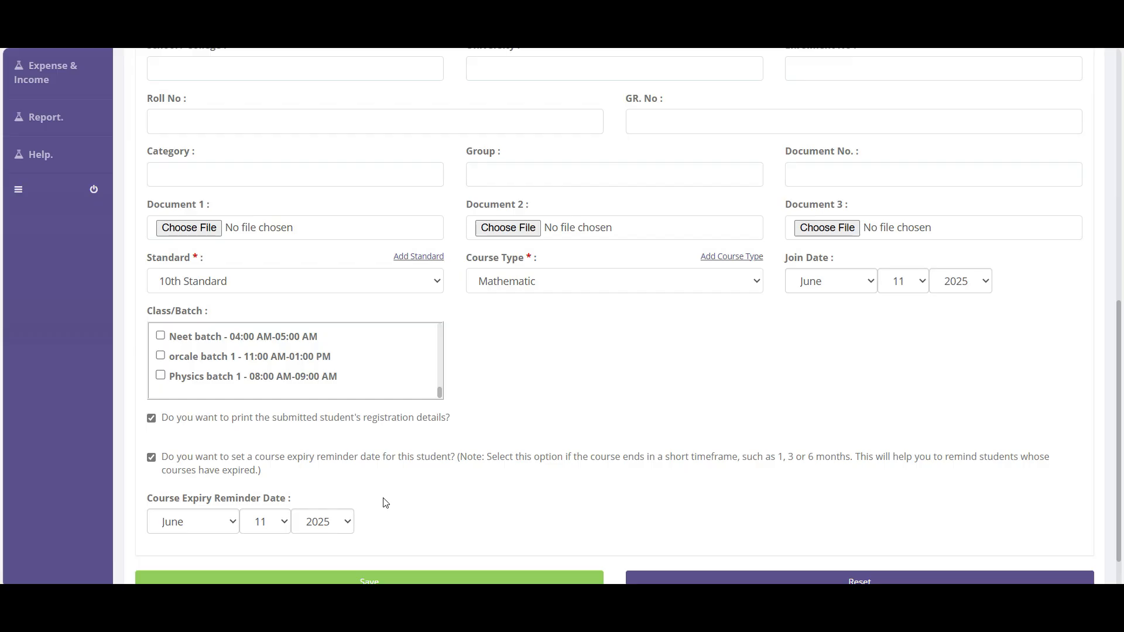
pyautogui.click(266, 474)
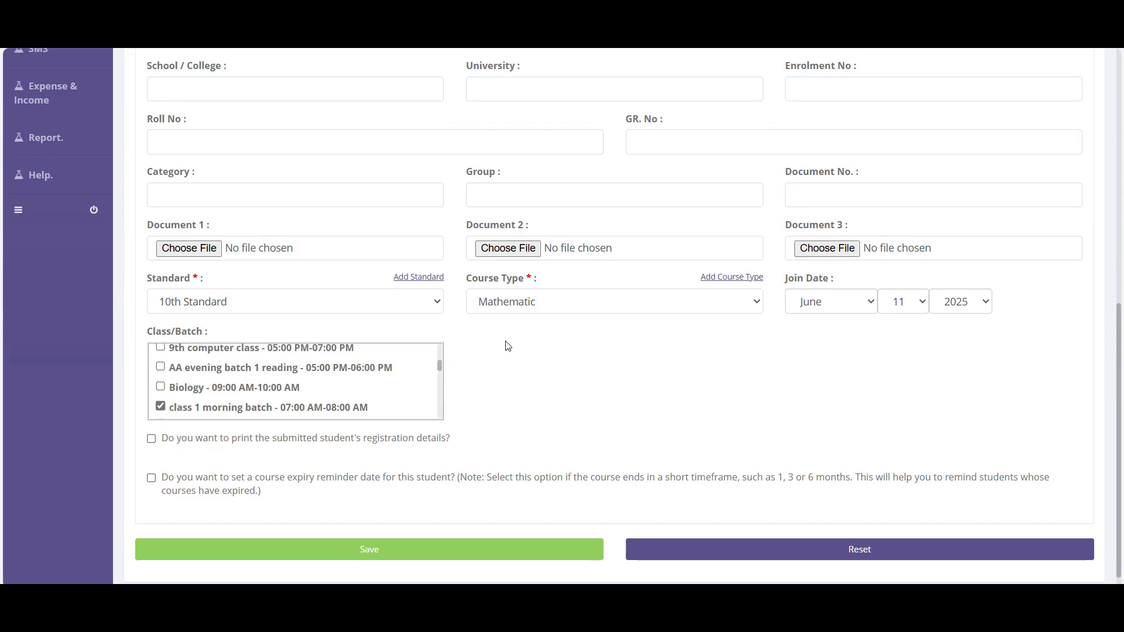
pyautogui.click(414, 553)
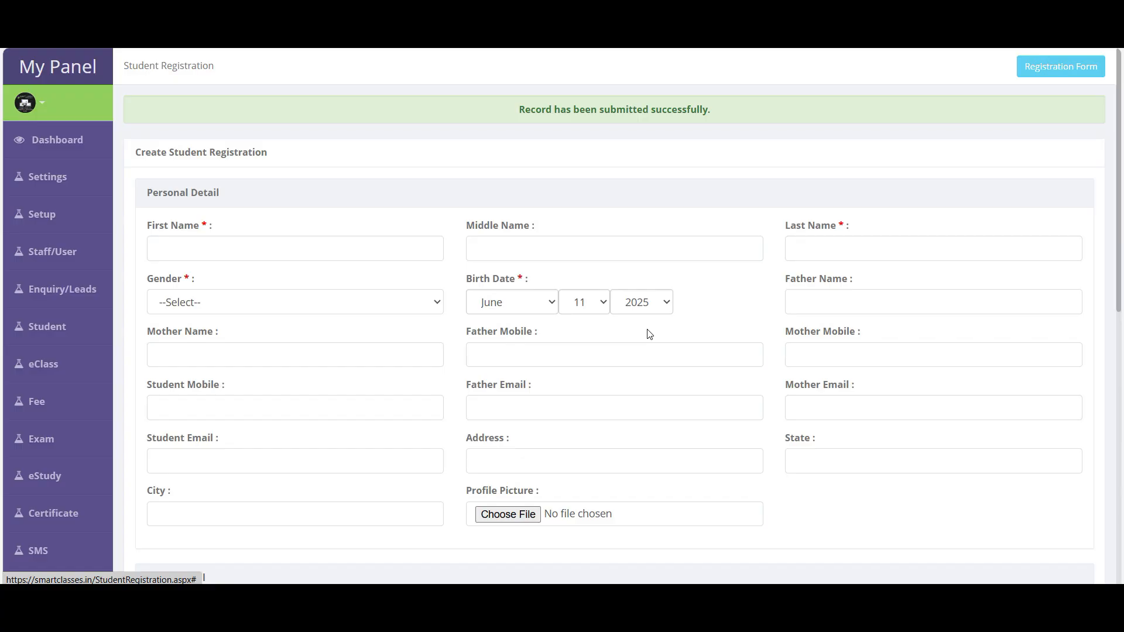
# - Show the student list of 368 records and search for the name 'tejash'
pyautogui.moveTo(50, 334)
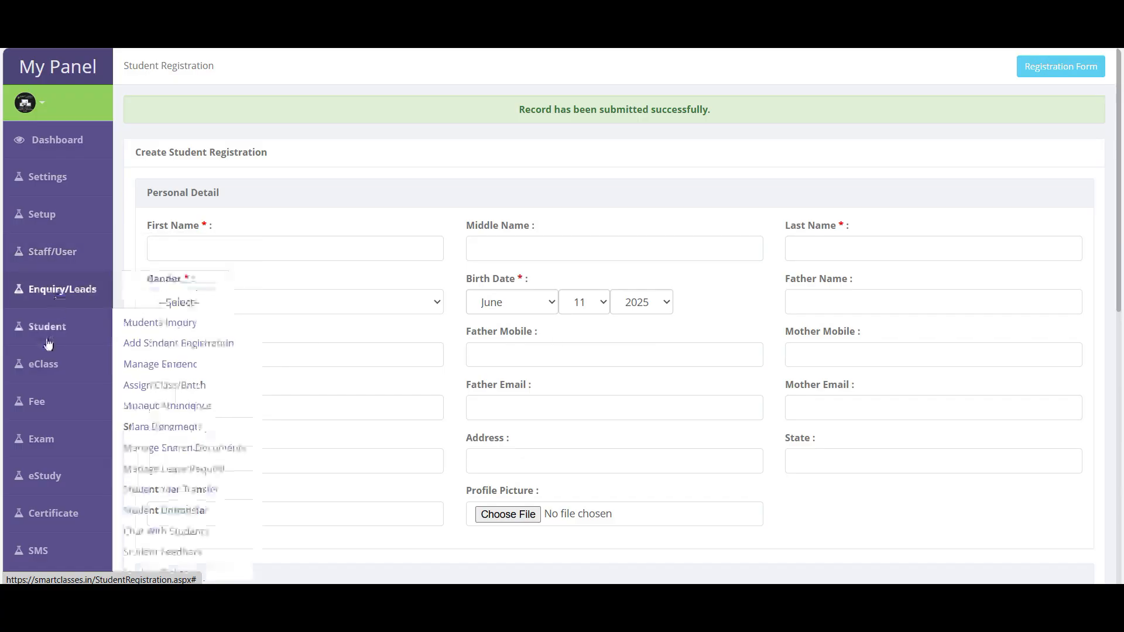
pyautogui.click(160, 364)
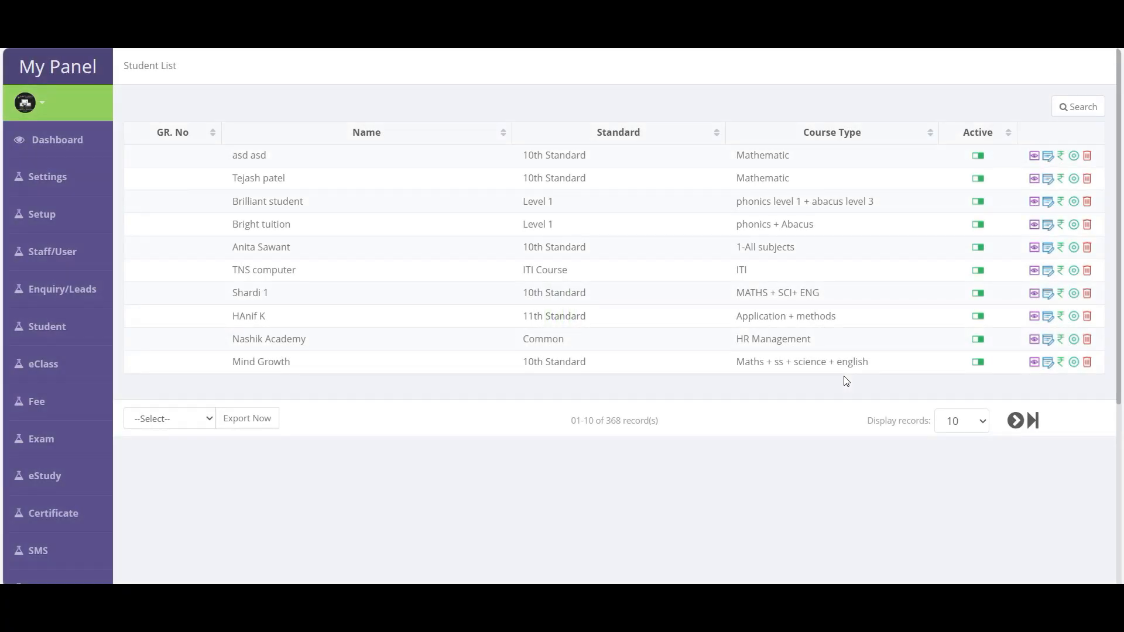
pyautogui.doubleClick(614, 422)
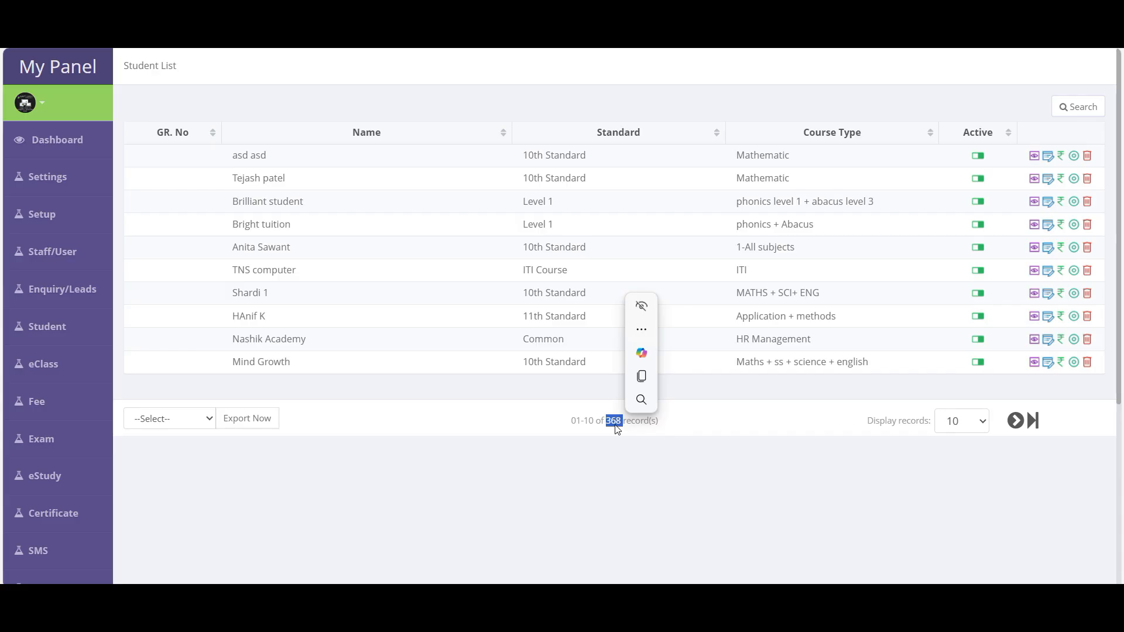
pyautogui.click(1080, 109)
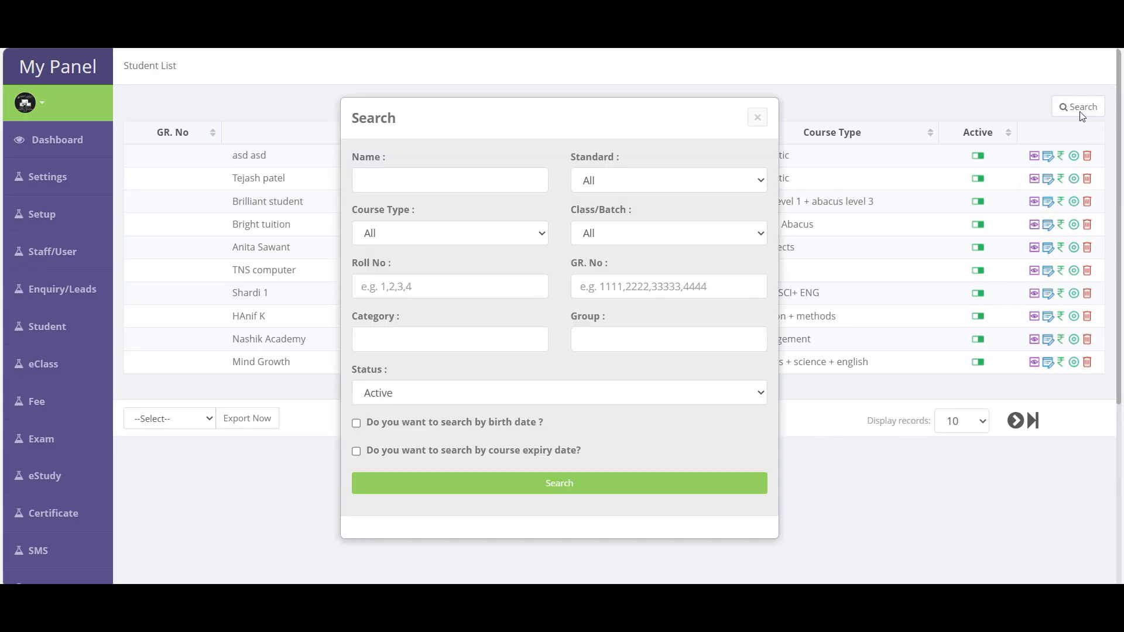
pyautogui.click(398, 182)
pyautogui.write('tejash')
pyautogui.click(559, 484)
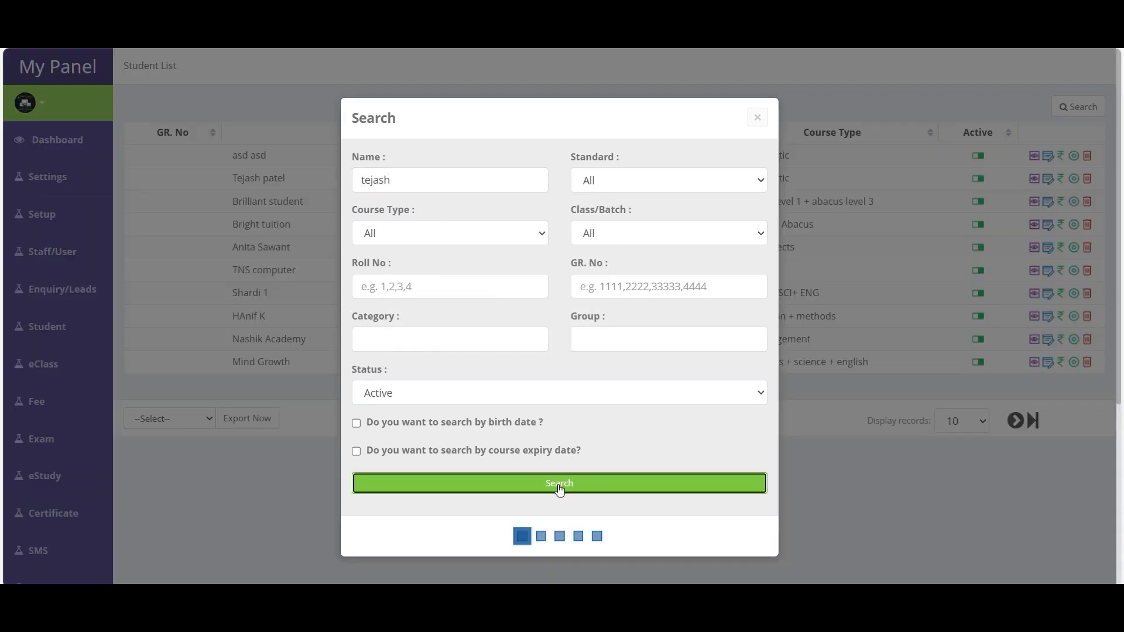
# - Shorten the name search to 'te' and search again
pyautogui.click(1078, 110)
pyautogui.click(414, 182)
pyautogui.press('BackSpace')
pyautogui.press('BackSpace')
pyautogui.press('BackSpace')
pyautogui.press('BackSpace')
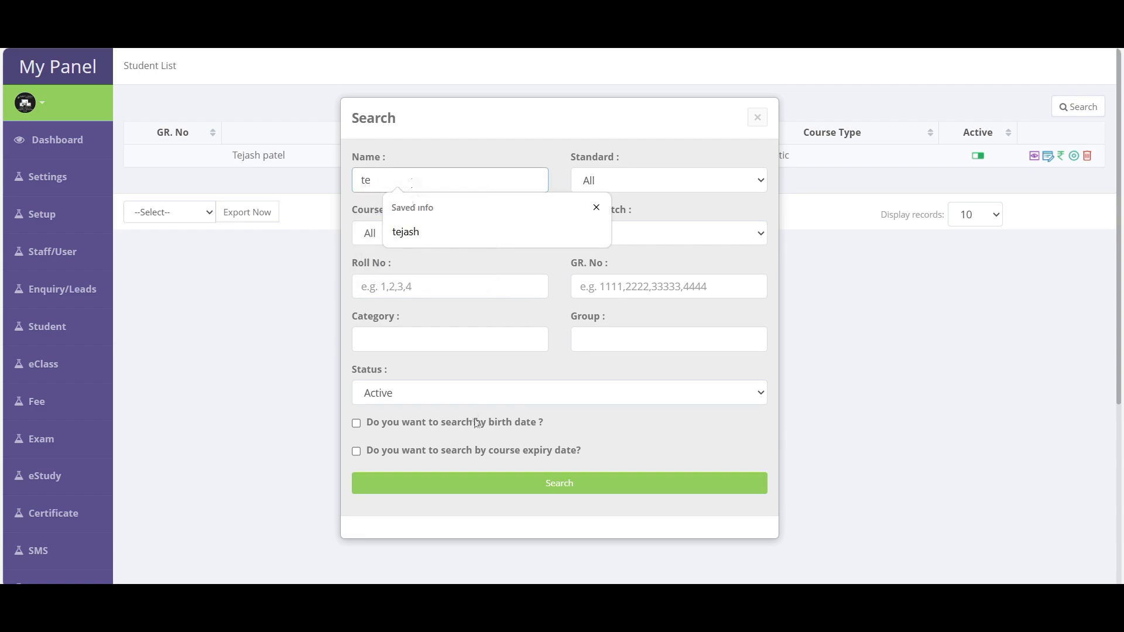
pyautogui.click(586, 490)
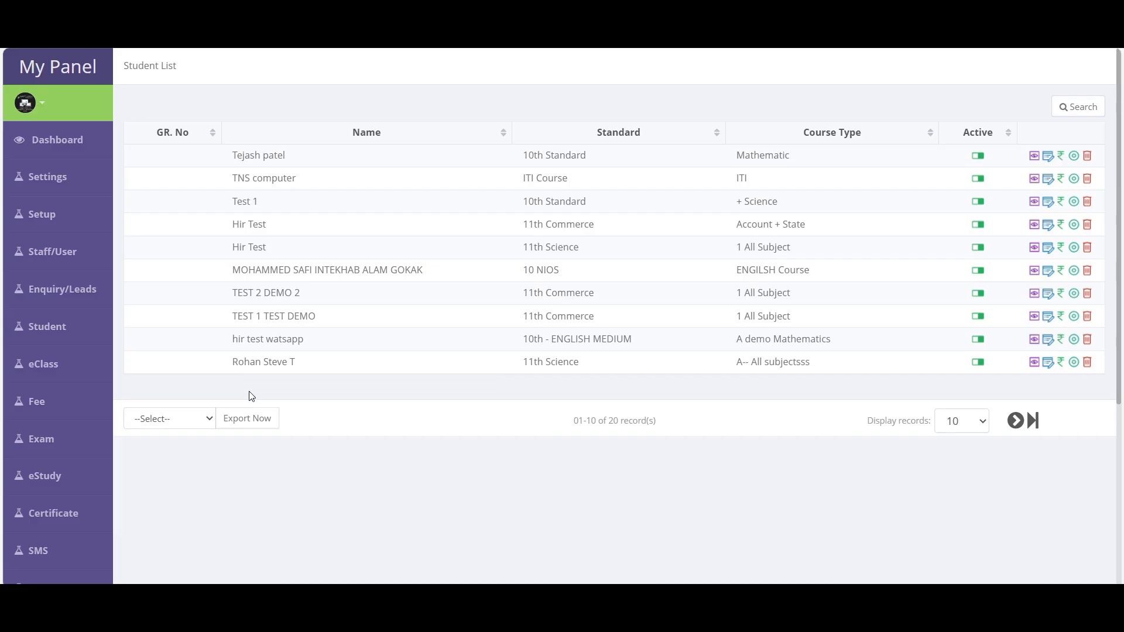
# - Clear the name, filter by 10th Standard and Mathematic course type, then rerun the active-student search
pyautogui.click(1082, 109)
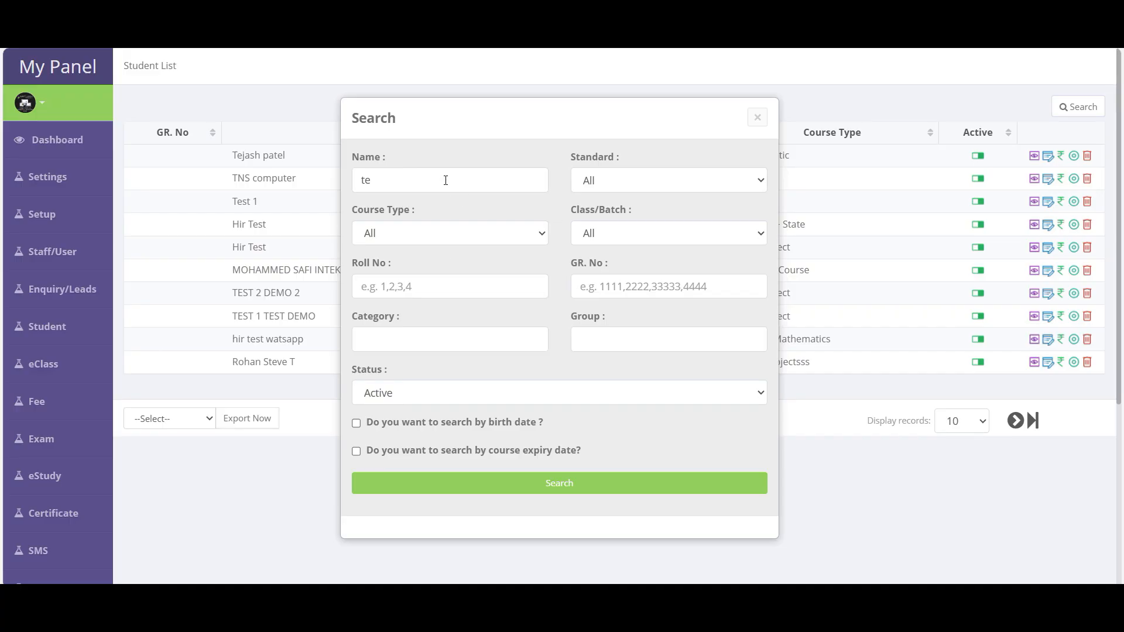
pyautogui.moveTo(444, 178); pyautogui.dragTo(301, 184)
pyautogui.press('BackSpace')
pyautogui.click(626, 184)
pyautogui.click(631, 225)
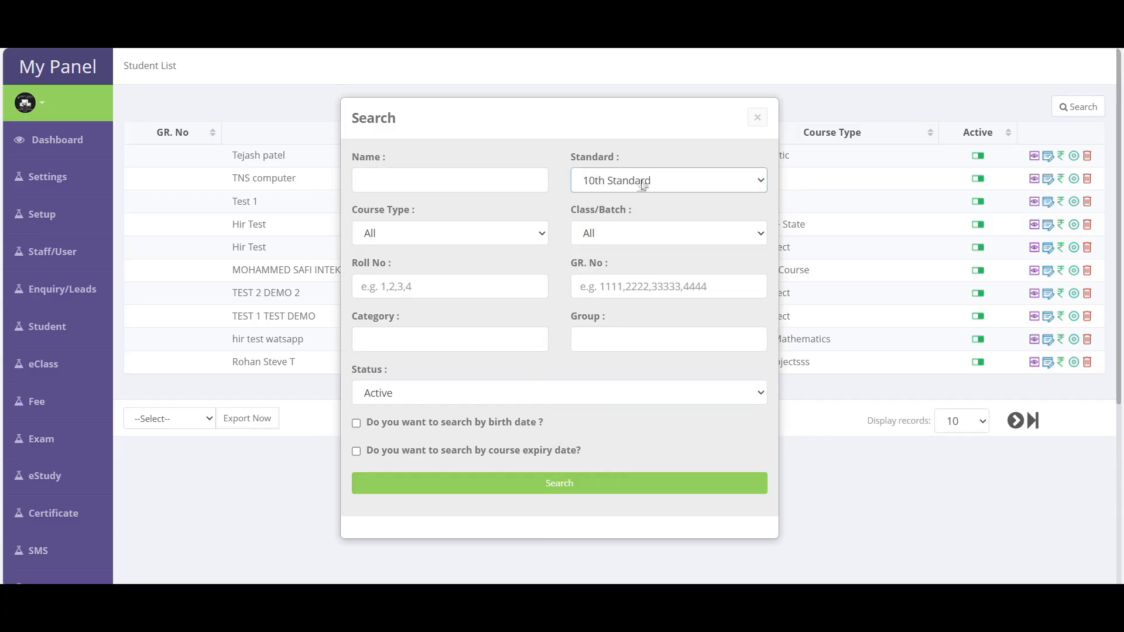
pyautogui.click(602, 236)
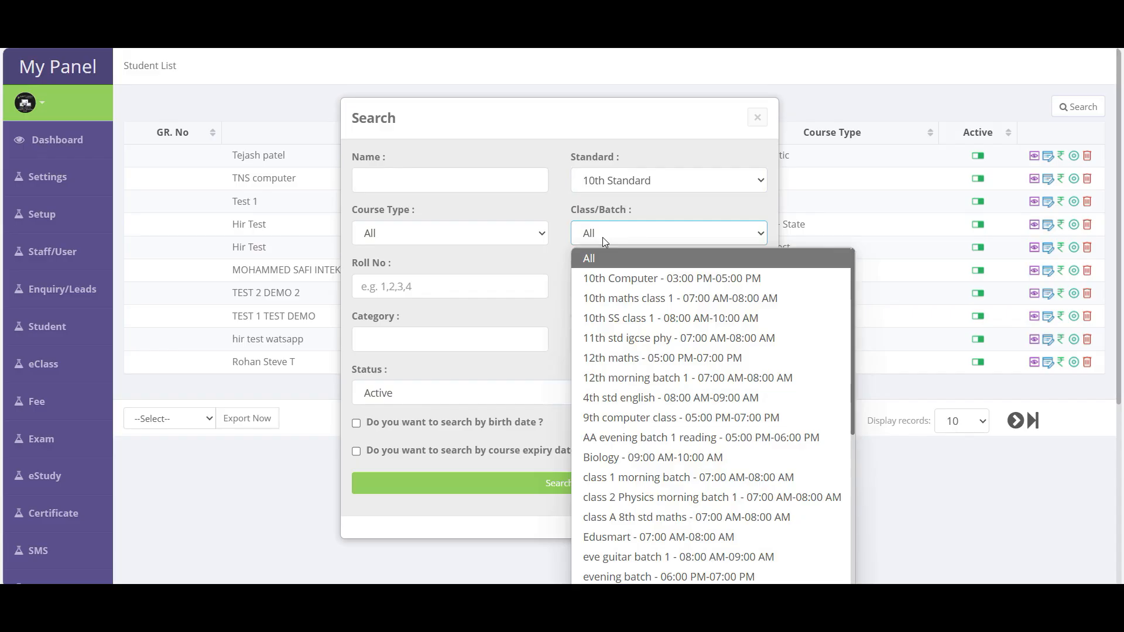
pyautogui.click(454, 235)
pyautogui.write('m')
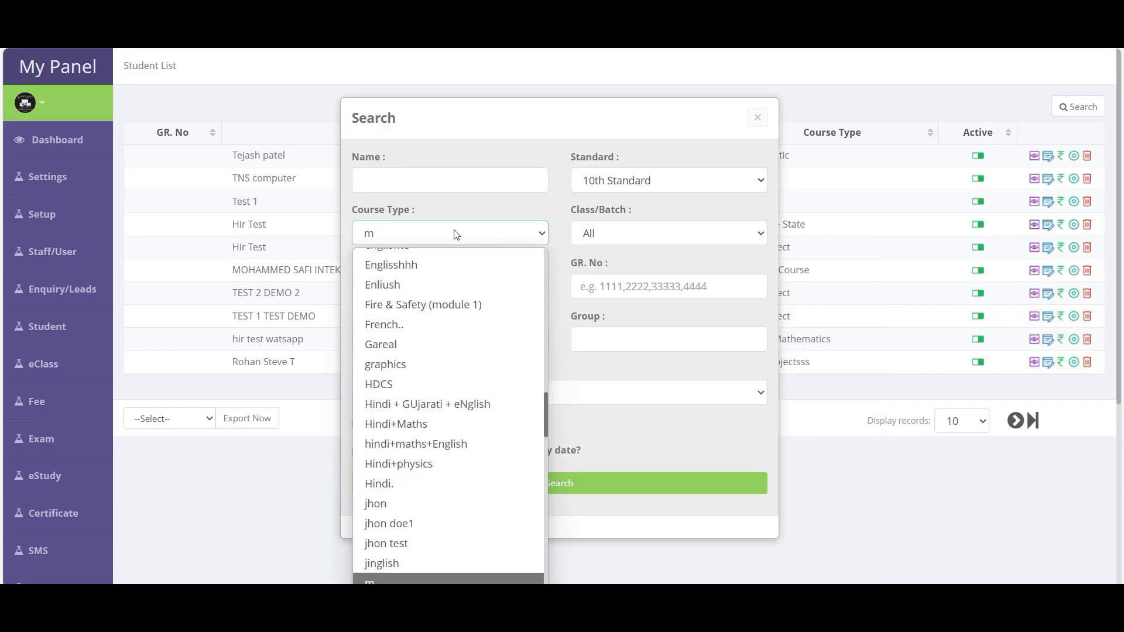
pyautogui.write('aths 1')
pyautogui.scroll(-1, 444, 422)
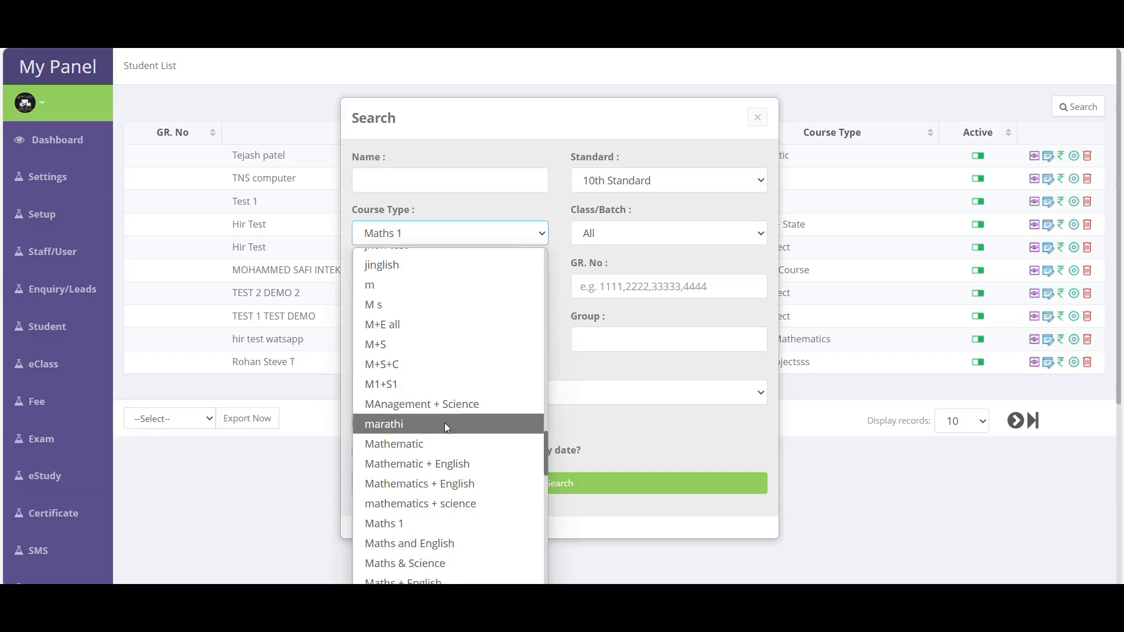
pyautogui.click(424, 445)
pyautogui.click(550, 491)
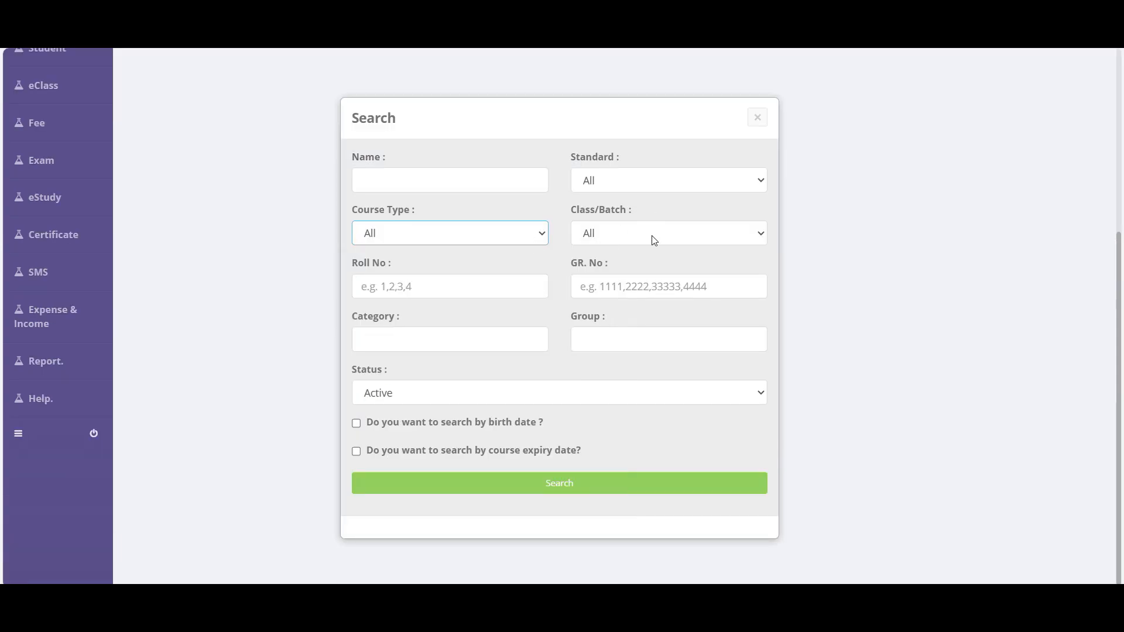
pyautogui.click(577, 486)
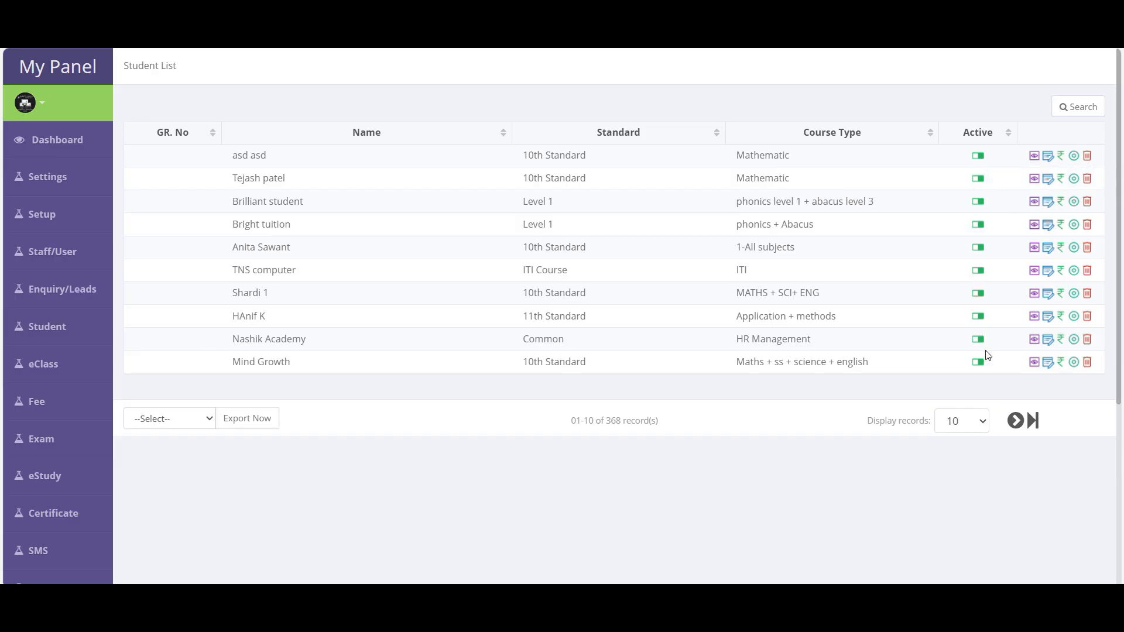
# - Deactivate Mind Growth and search for inactive students
pyautogui.click(977, 363)
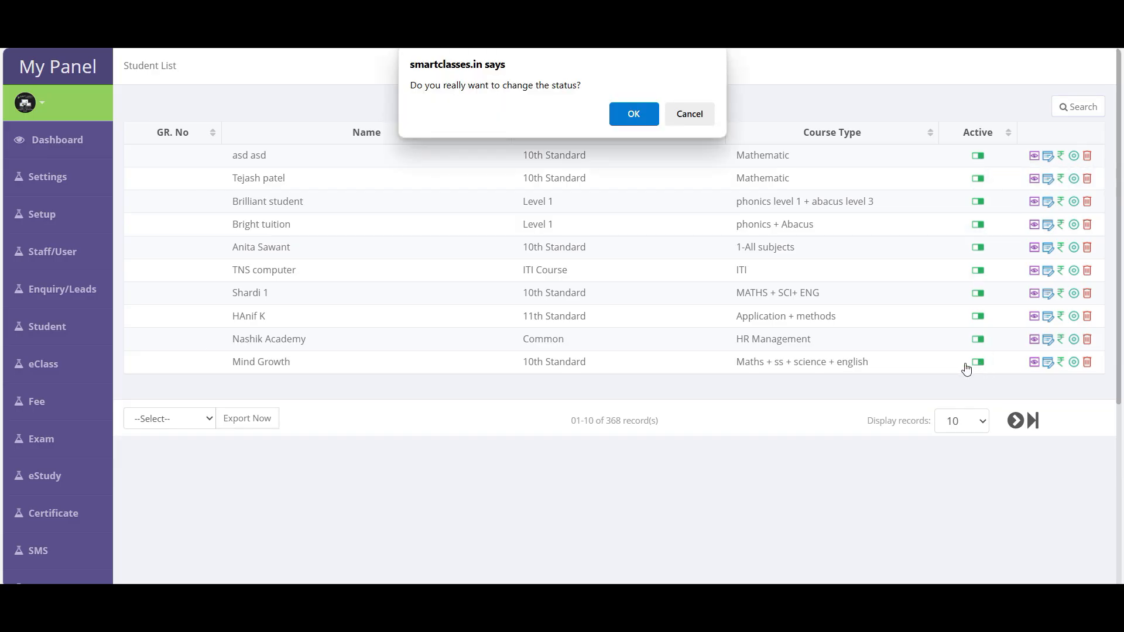
pyautogui.click(640, 121)
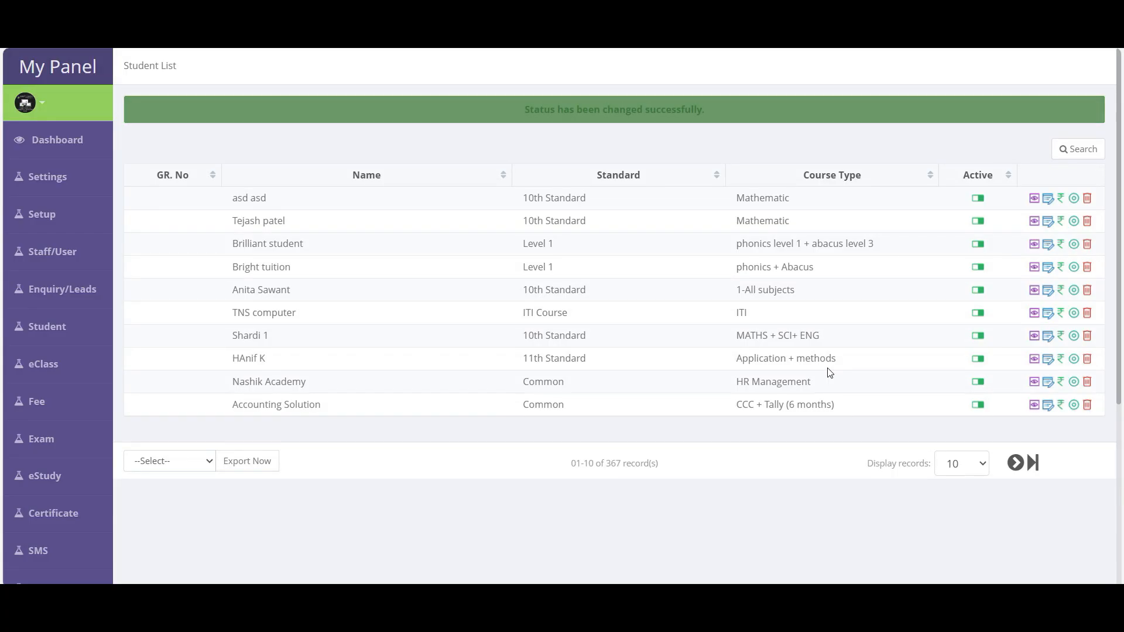
pyautogui.click(1079, 149)
pyautogui.scroll(-5, 477, 427)
pyautogui.click(424, 390)
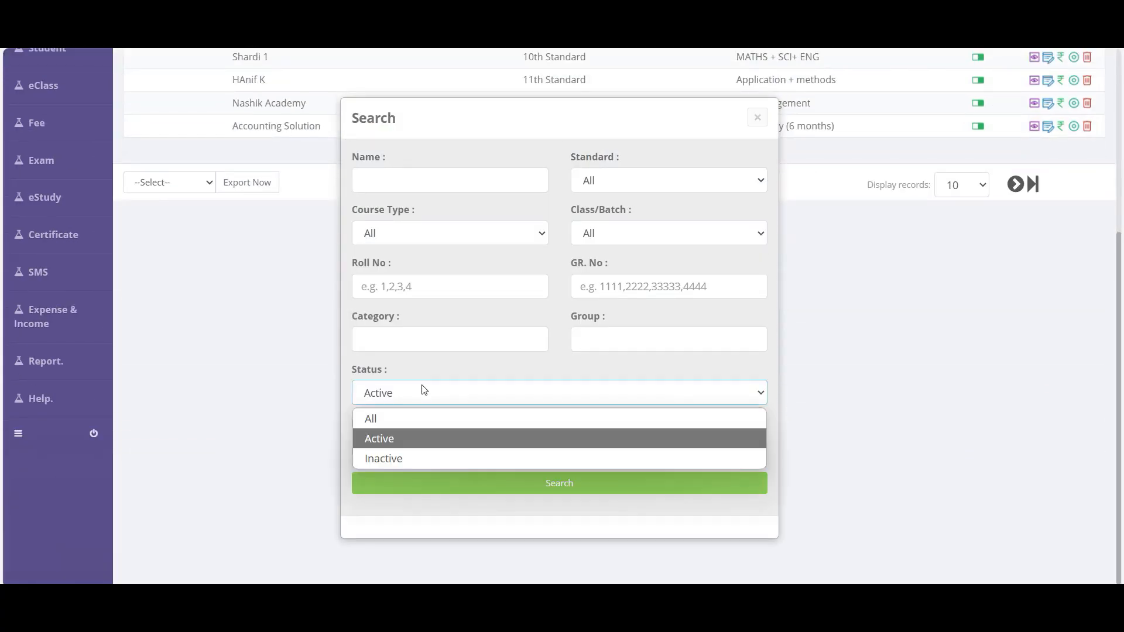
pyautogui.click(384, 459)
pyautogui.click(500, 485)
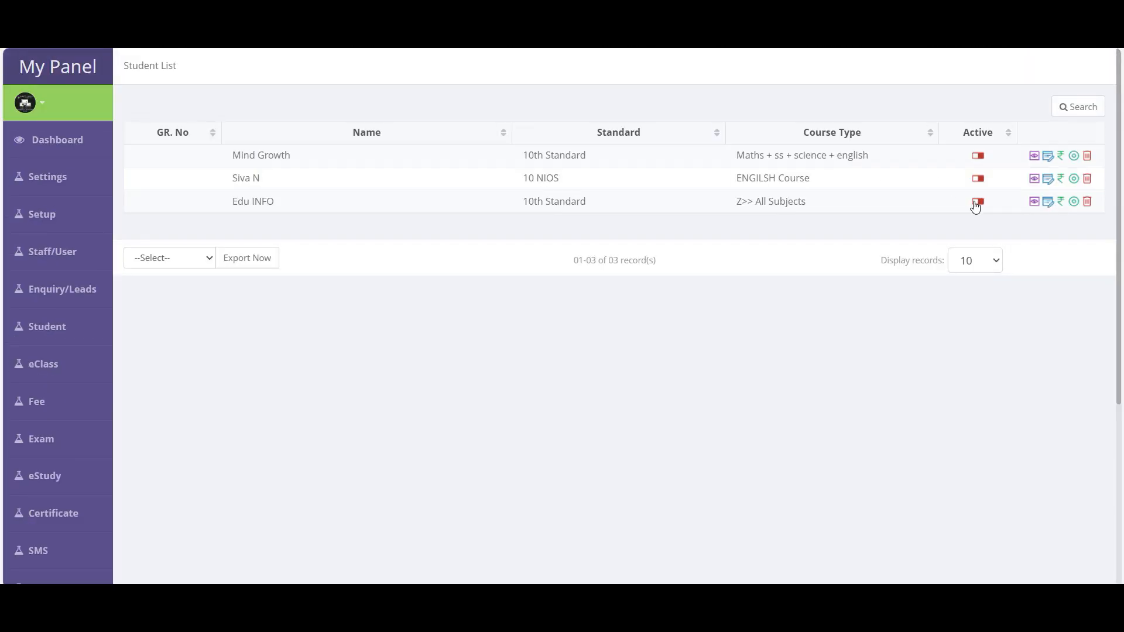
# - Reactivate Edu INFO and clear the status filter
pyautogui.click(978, 202)
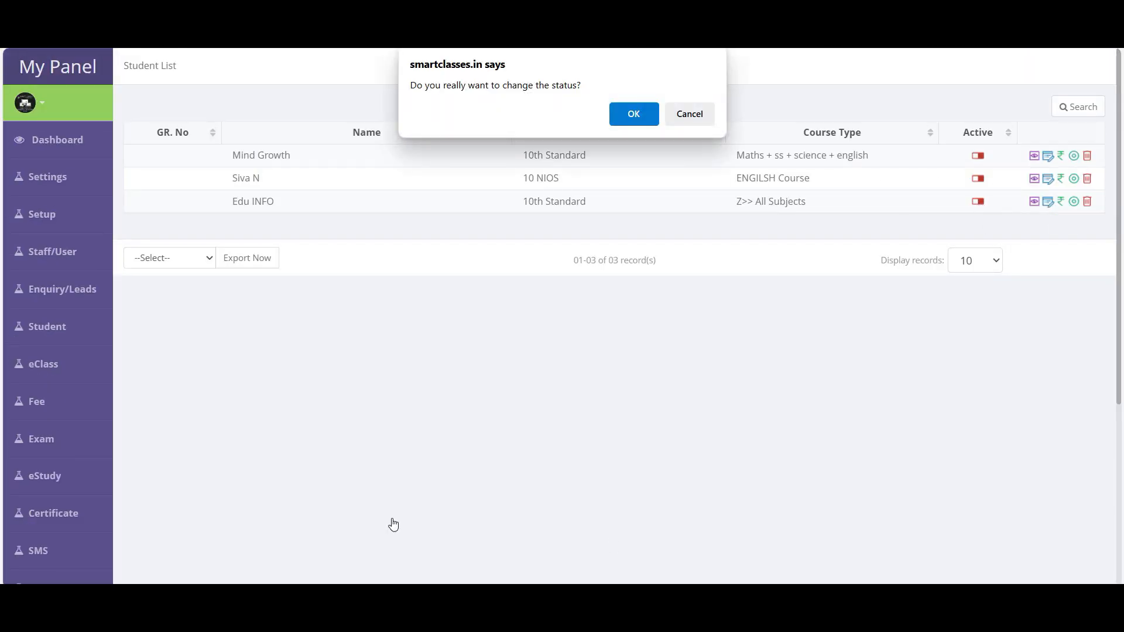
pyautogui.click(645, 110)
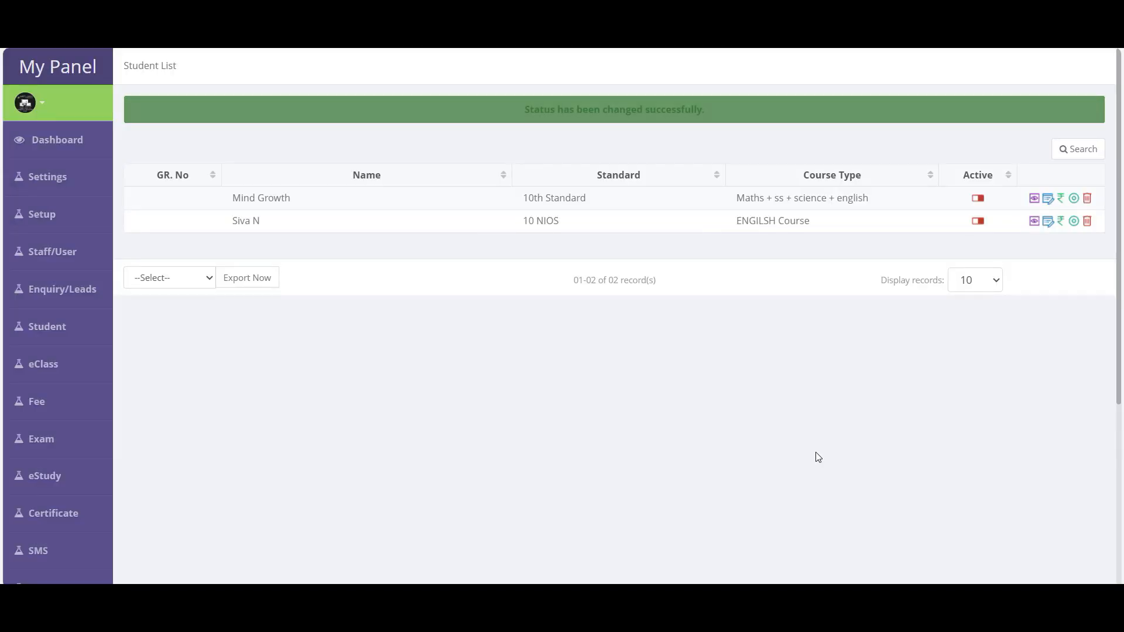
pyautogui.click(1079, 149)
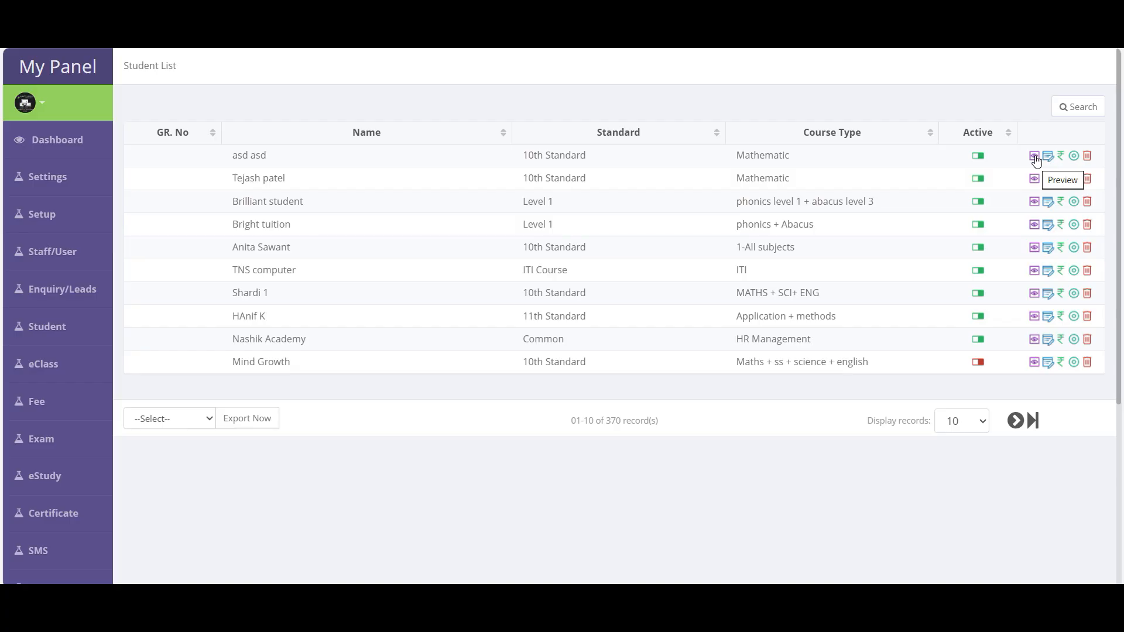
pyautogui.click(1035, 157)
pyautogui.scroll(-6, 638, 294)
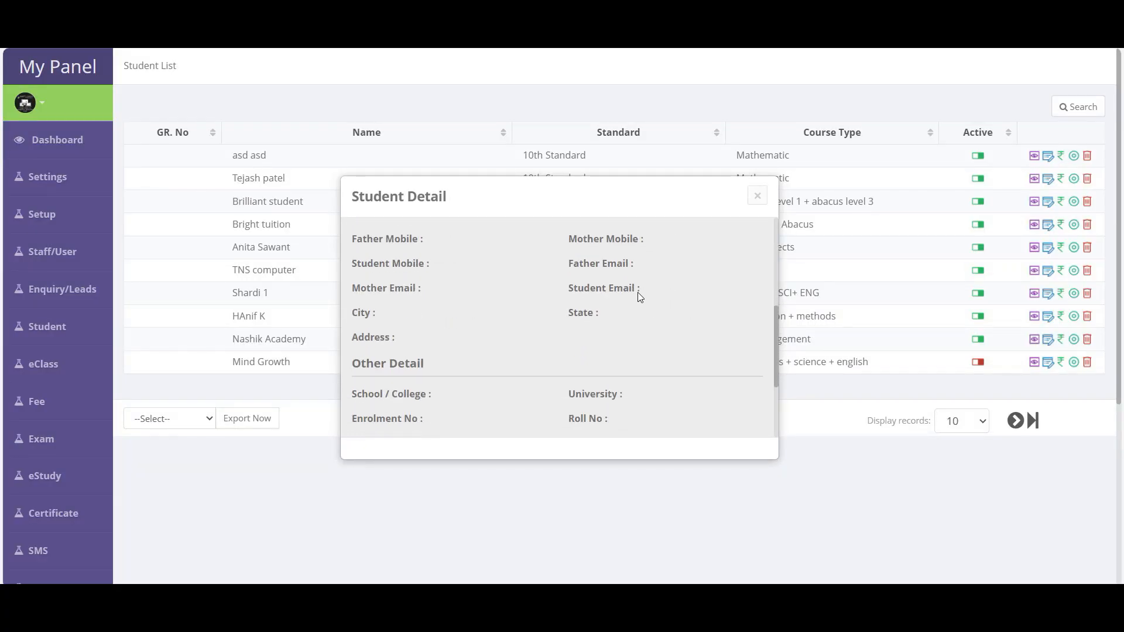
pyautogui.scroll(6, 638, 294)
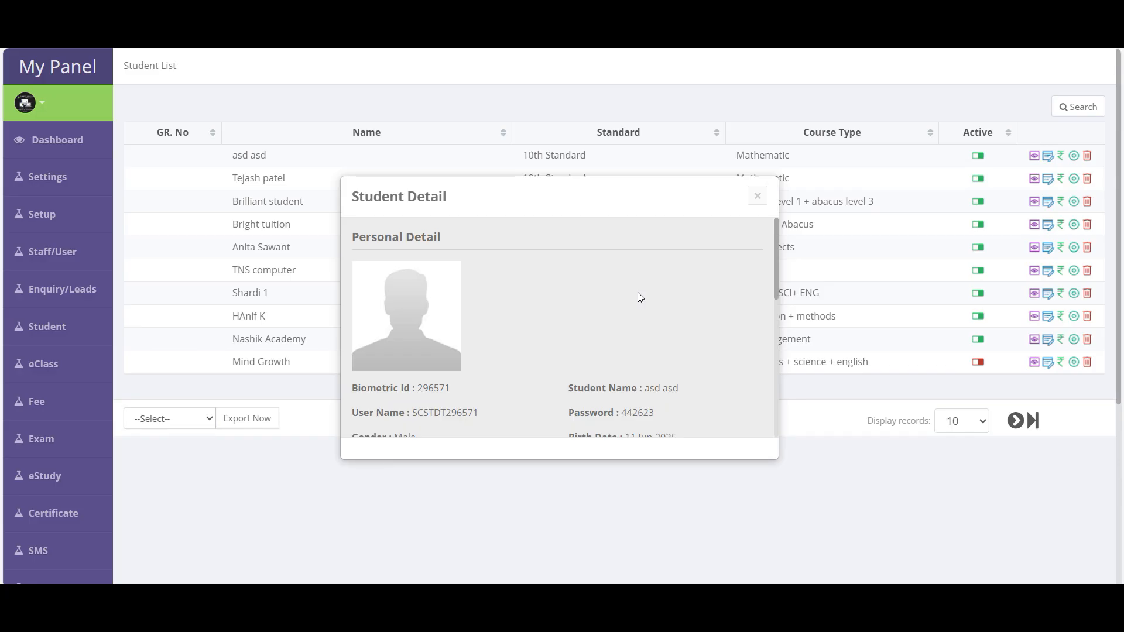
pyautogui.scroll(-1, 630, 299)
pyautogui.moveTo(354, 340); pyautogui.dragTo(491, 341)
pyautogui.moveTo(568, 340); pyautogui.dragTo(664, 341)
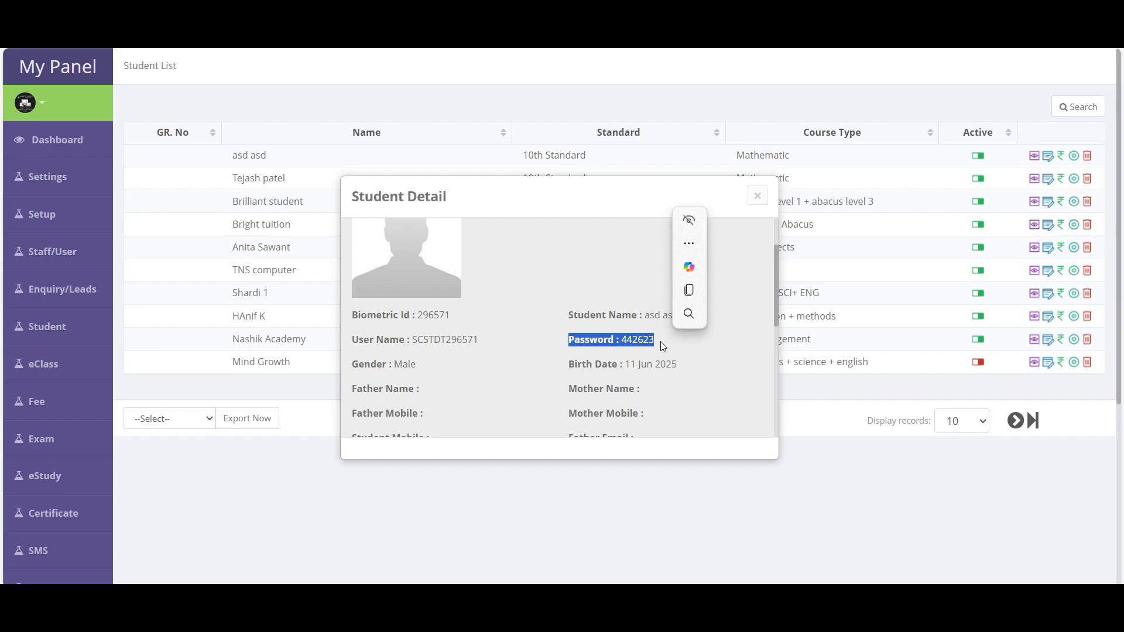
pyautogui.click(718, 346)
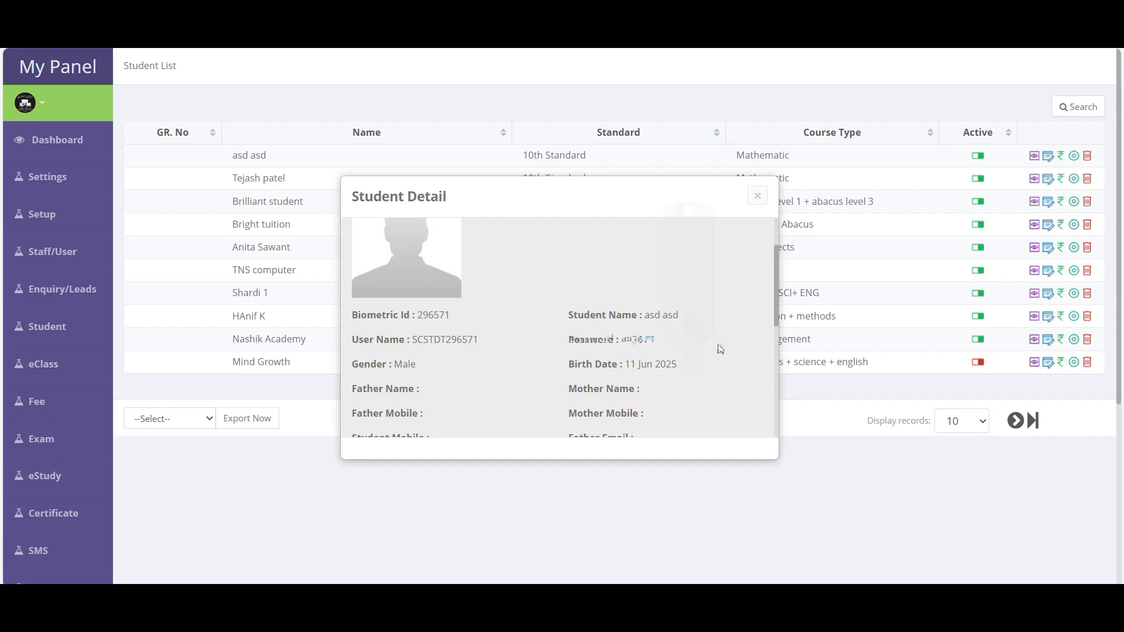
pyautogui.click(758, 197)
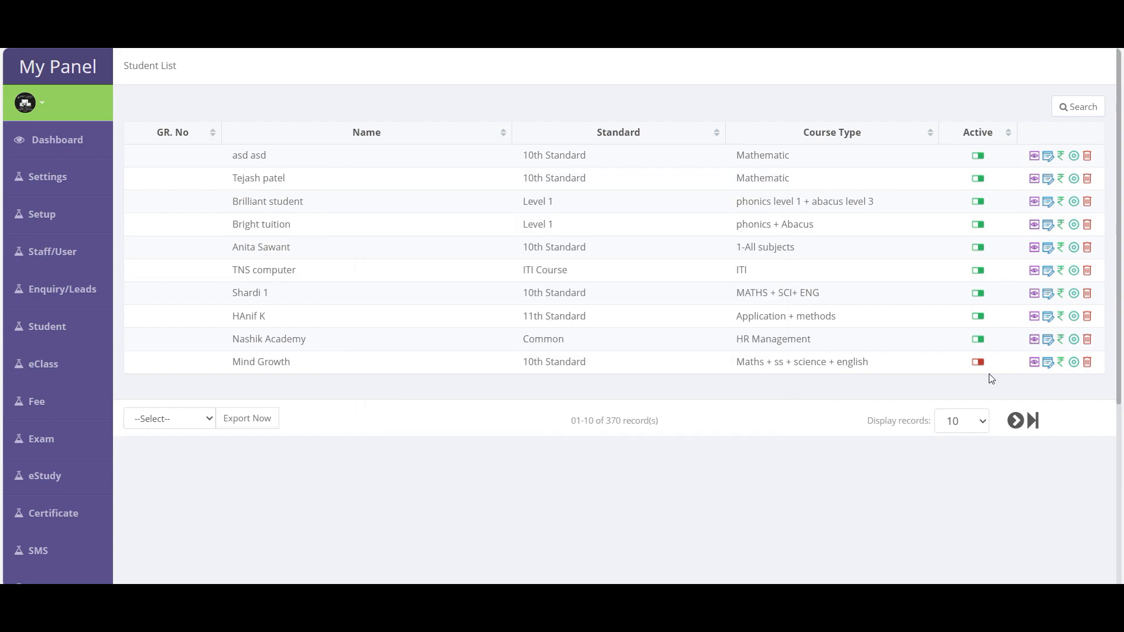
pyautogui.click(1052, 158)
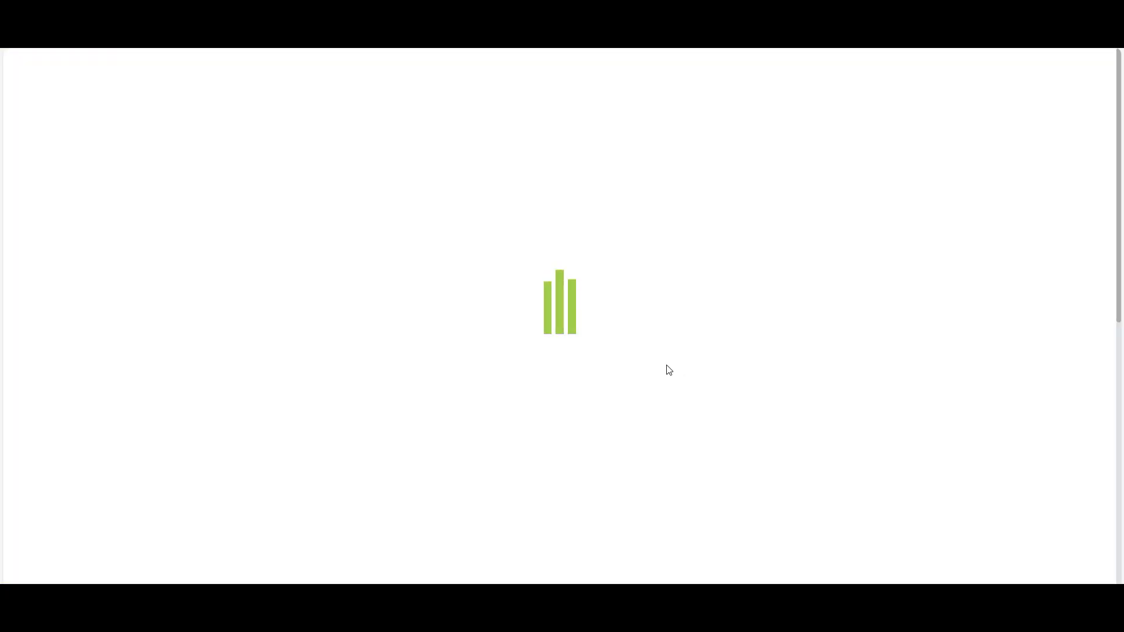
pyautogui.click(232, 305)
pyautogui.click(217, 359)
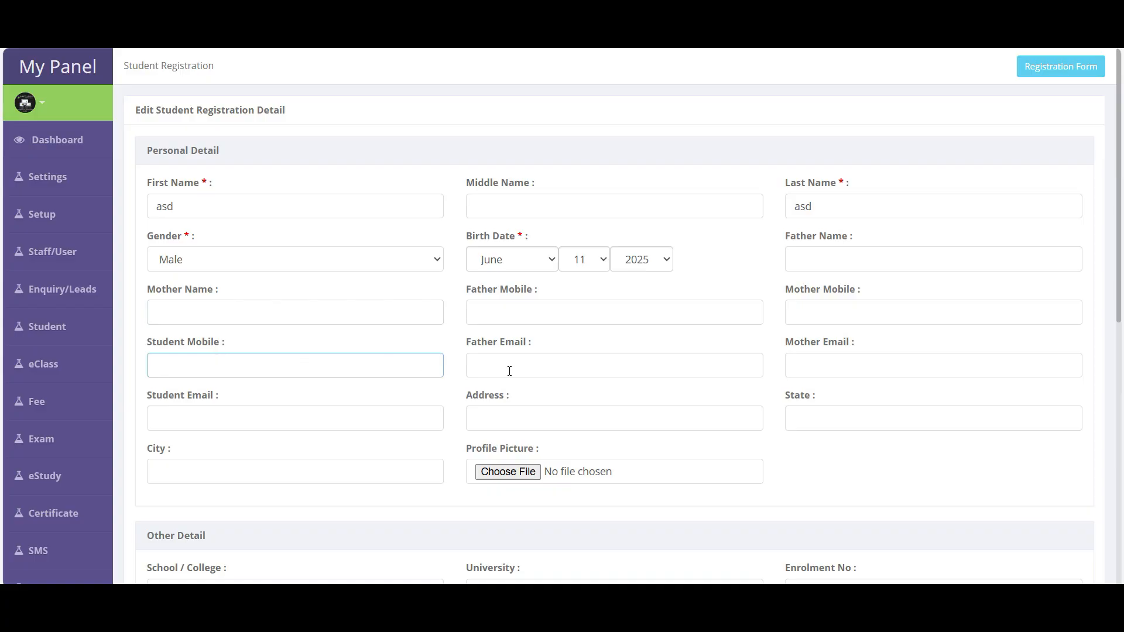
pyautogui.click(611, 374)
pyautogui.click(843, 318)
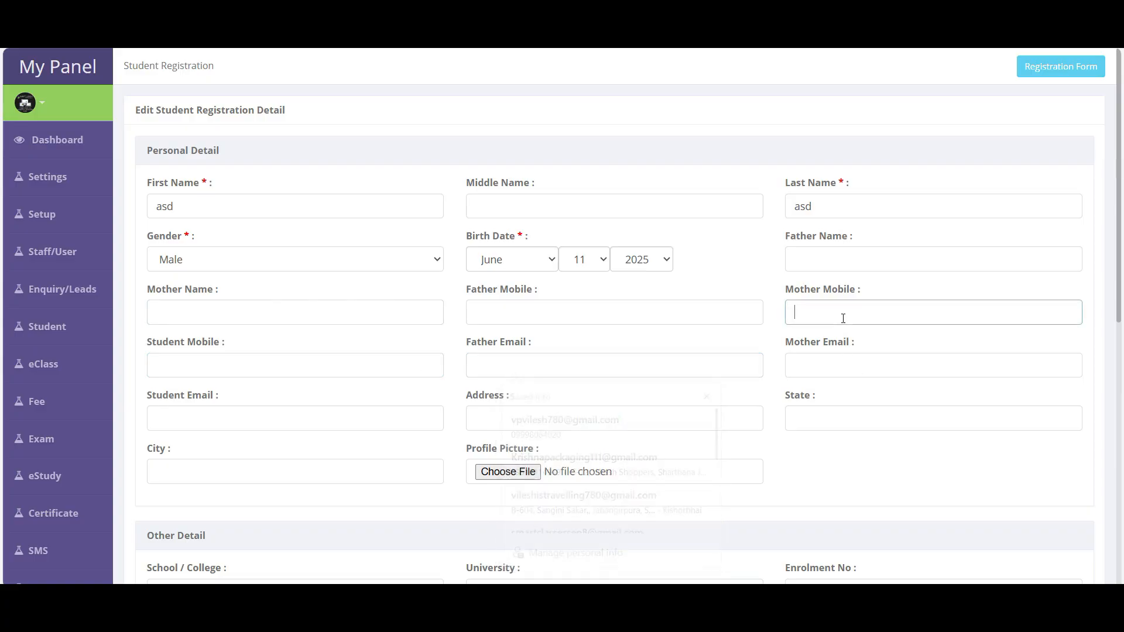
pyautogui.scroll(-9, 844, 318)
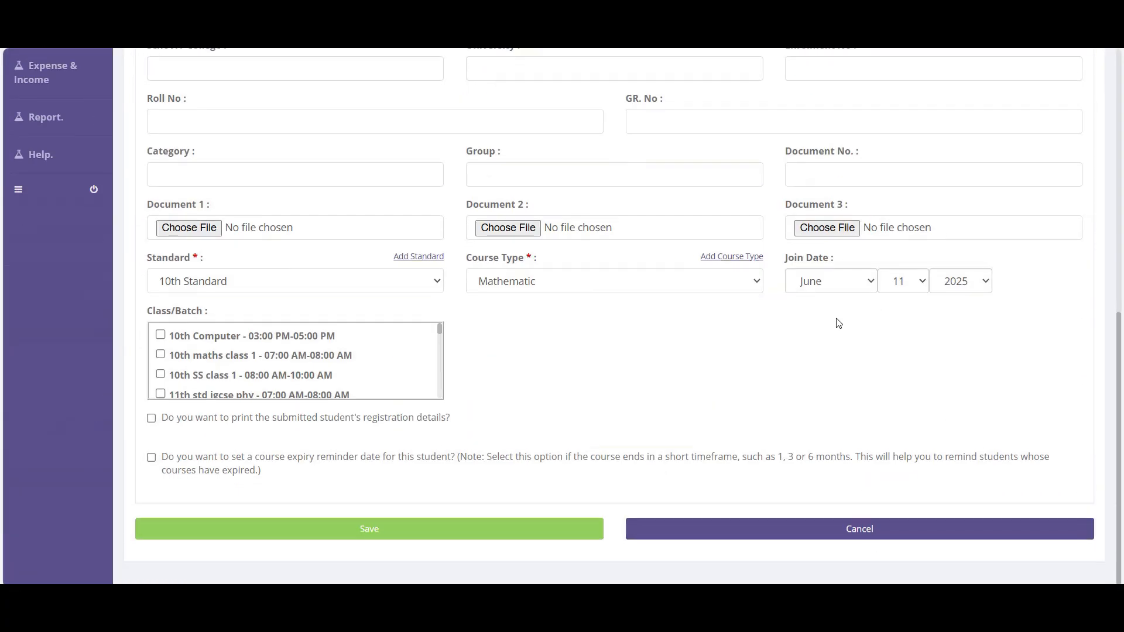
pyautogui.click(587, 284)
pyautogui.click(587, 284)
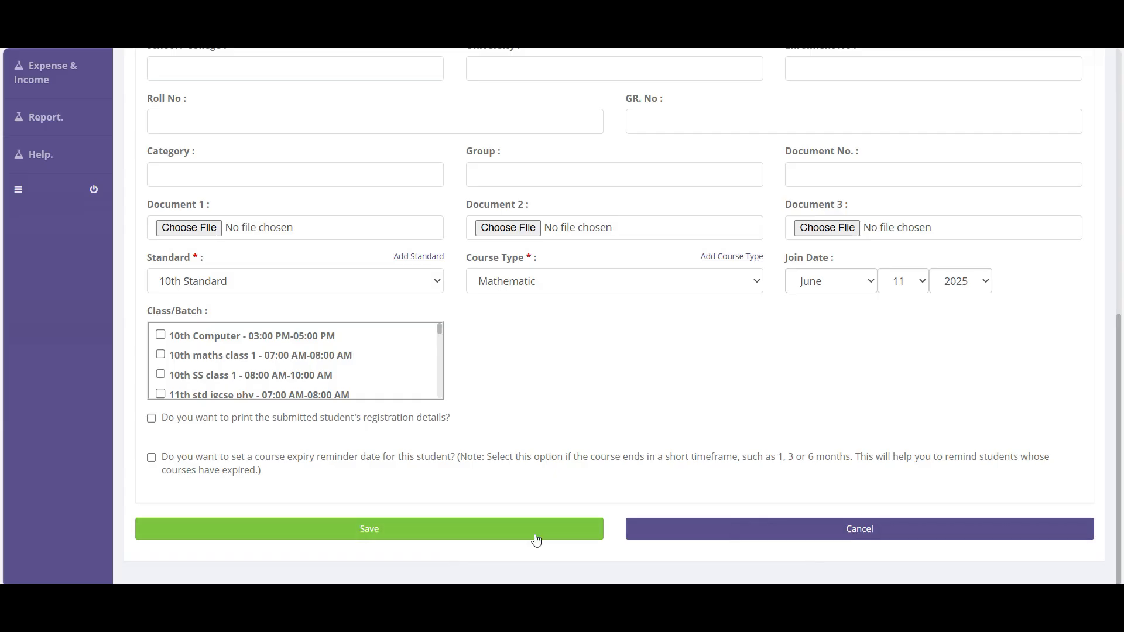
pyautogui.click(849, 534)
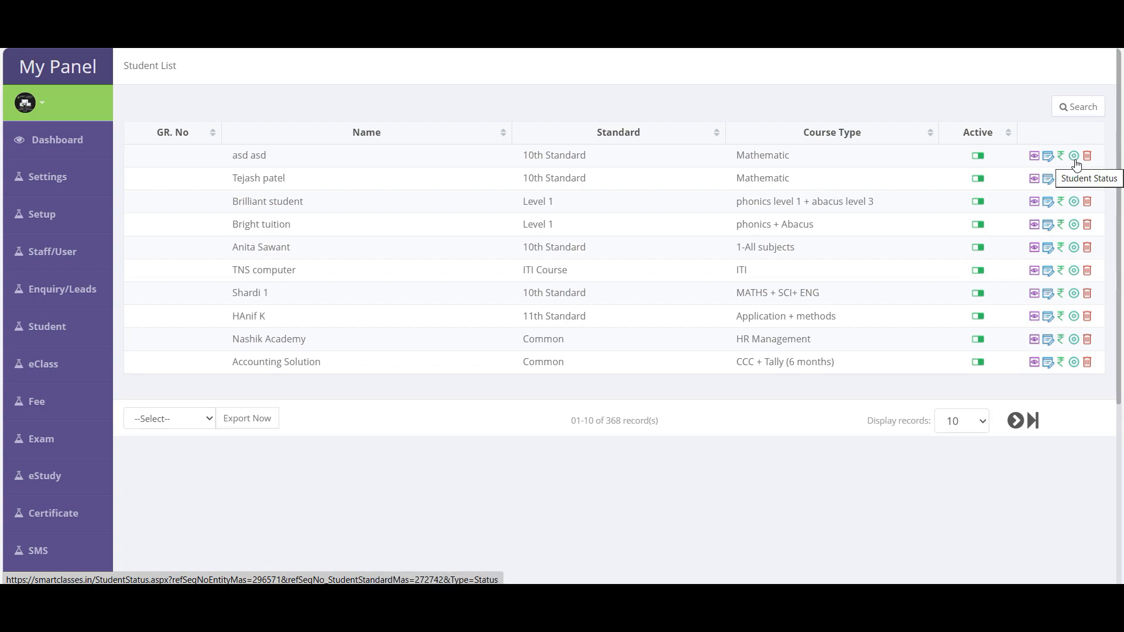
pyautogui.click(1075, 159)
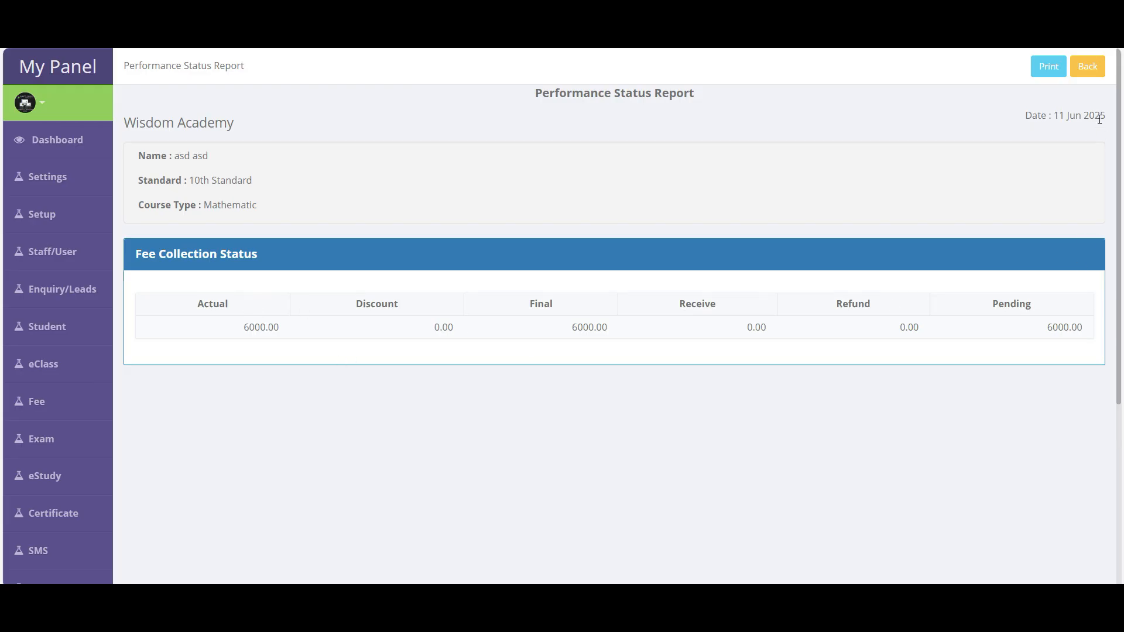
pyautogui.click(1090, 67)
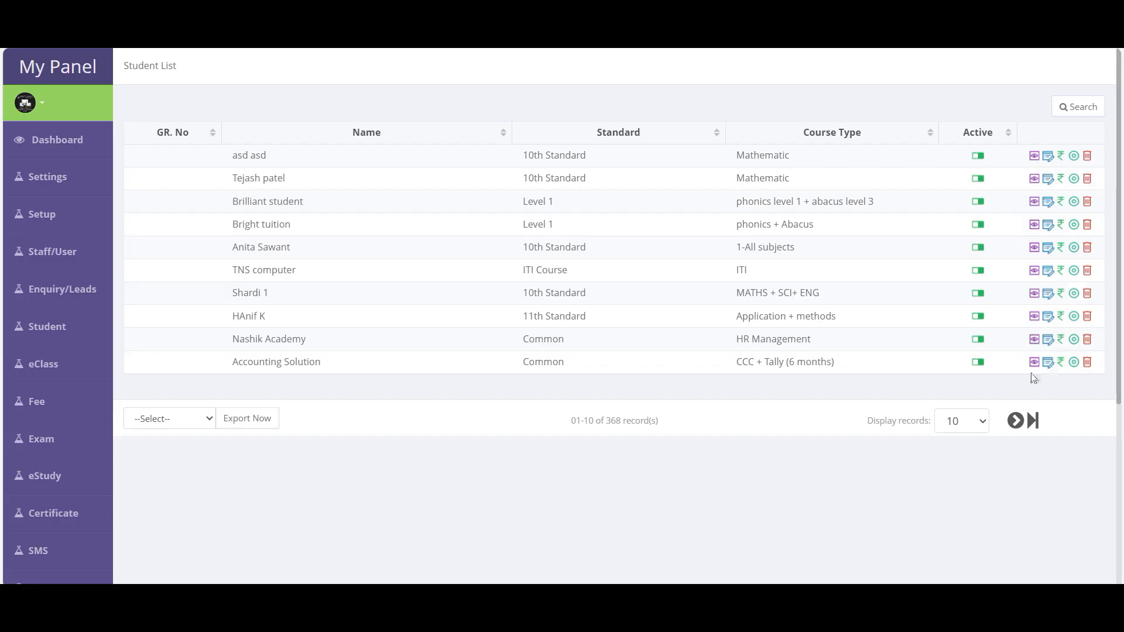
pyautogui.click(978, 363)
# - Confirm Accounting Solution's status change, then go to the Assign Class/Batch To Student page
pyautogui.press('Return')
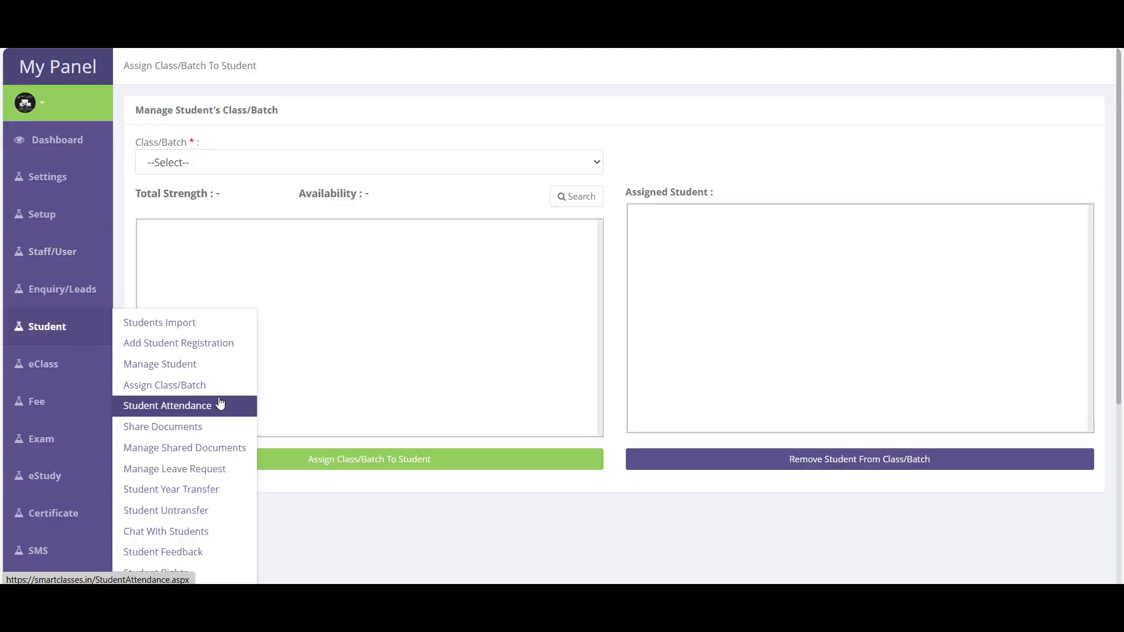
pyautogui.scroll(-1, 194, 399)
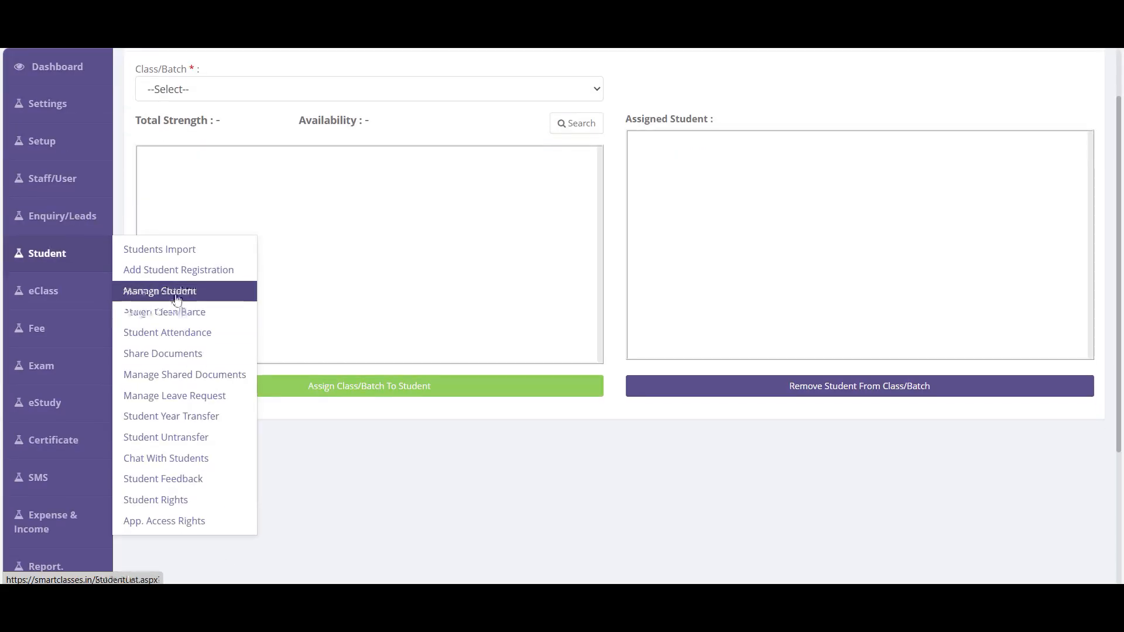
pyautogui.click(182, 319)
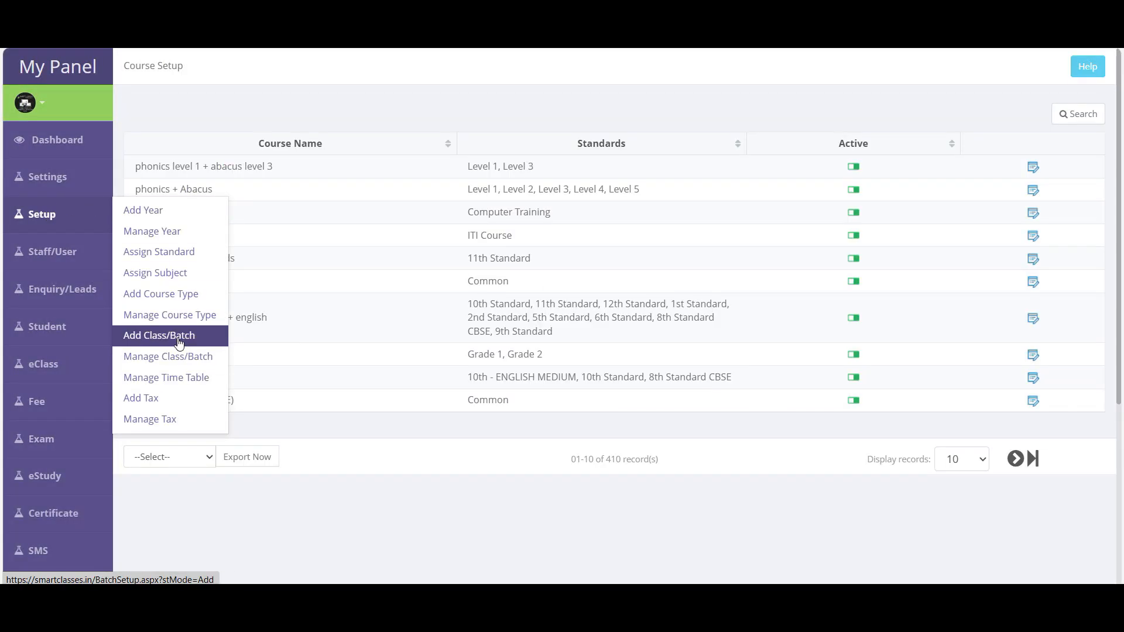
pyautogui.click(175, 357)
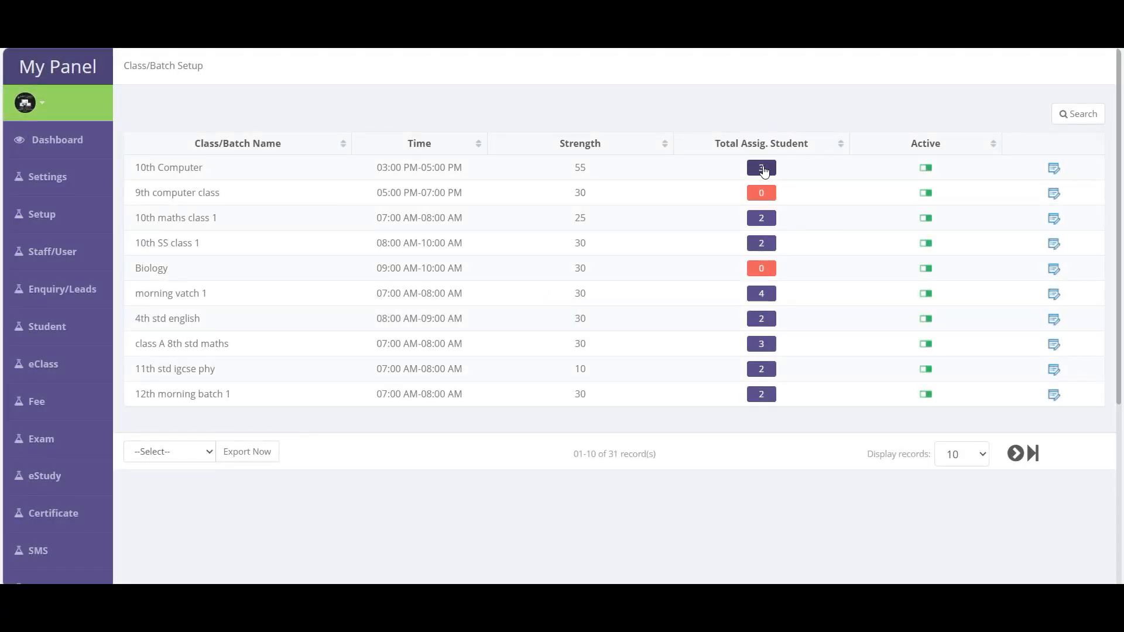
pyautogui.moveTo(47, 327)
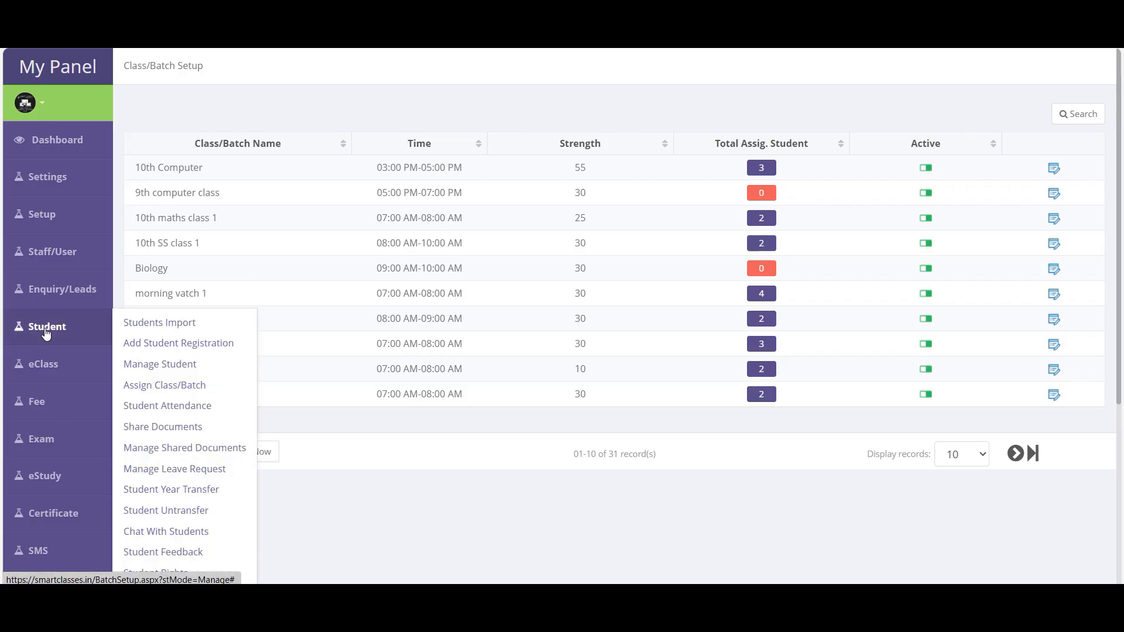
pyautogui.click(175, 385)
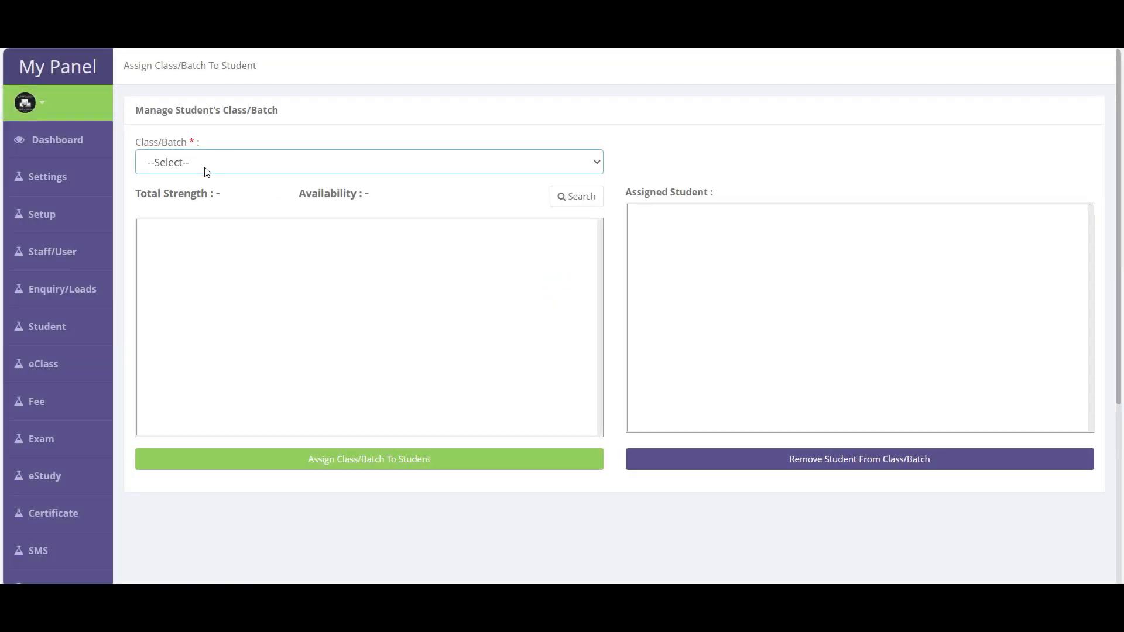
# - Search for 10th Standard students, leaving the course type at All
pyautogui.click(576, 197)
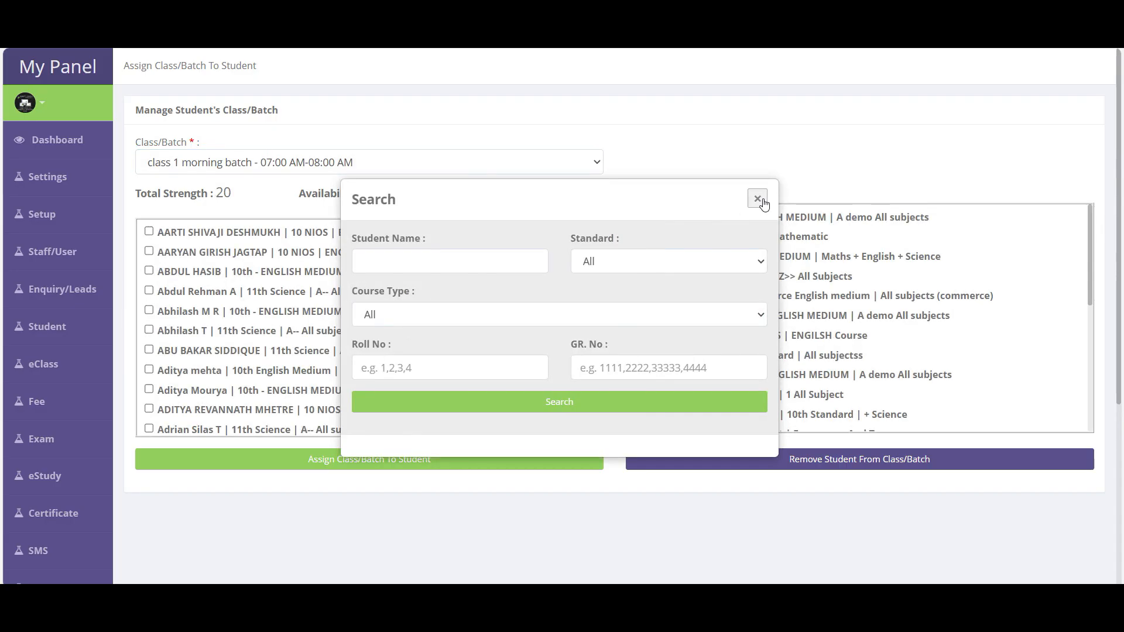
pyautogui.click(763, 200)
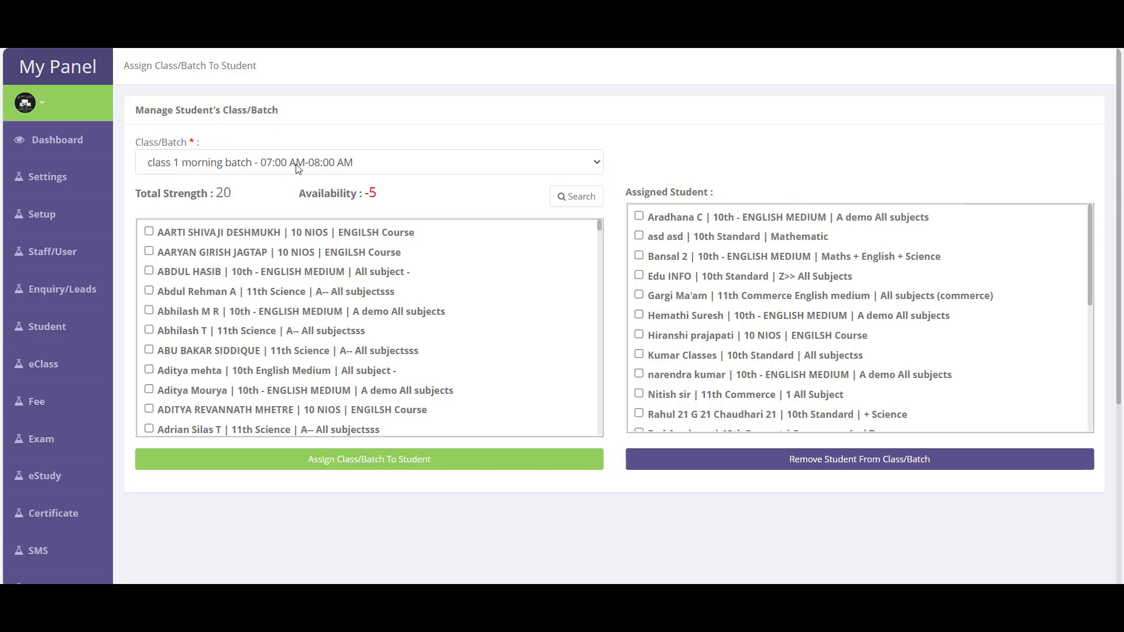
pyautogui.click(576, 197)
pyautogui.click(624, 262)
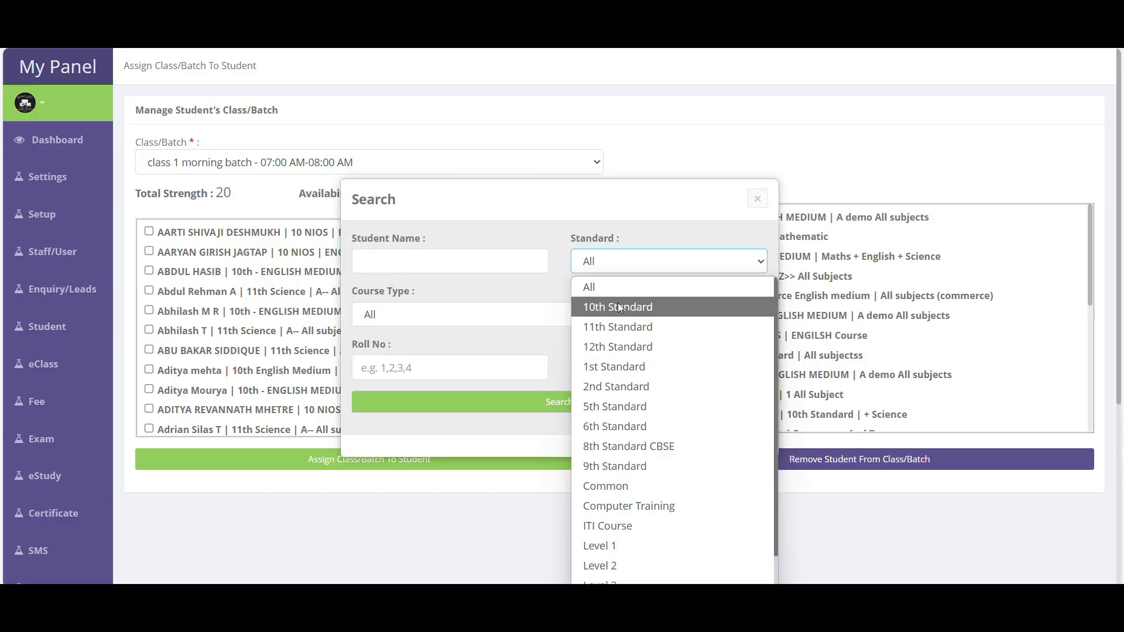
pyautogui.click(617, 306)
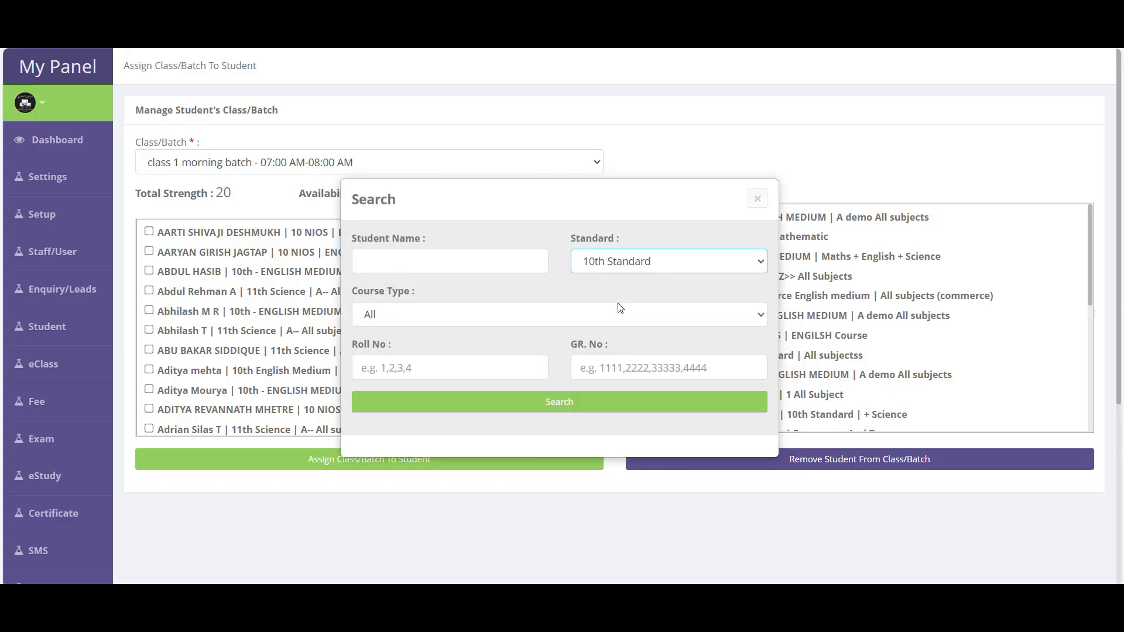
pyautogui.click(418, 315)
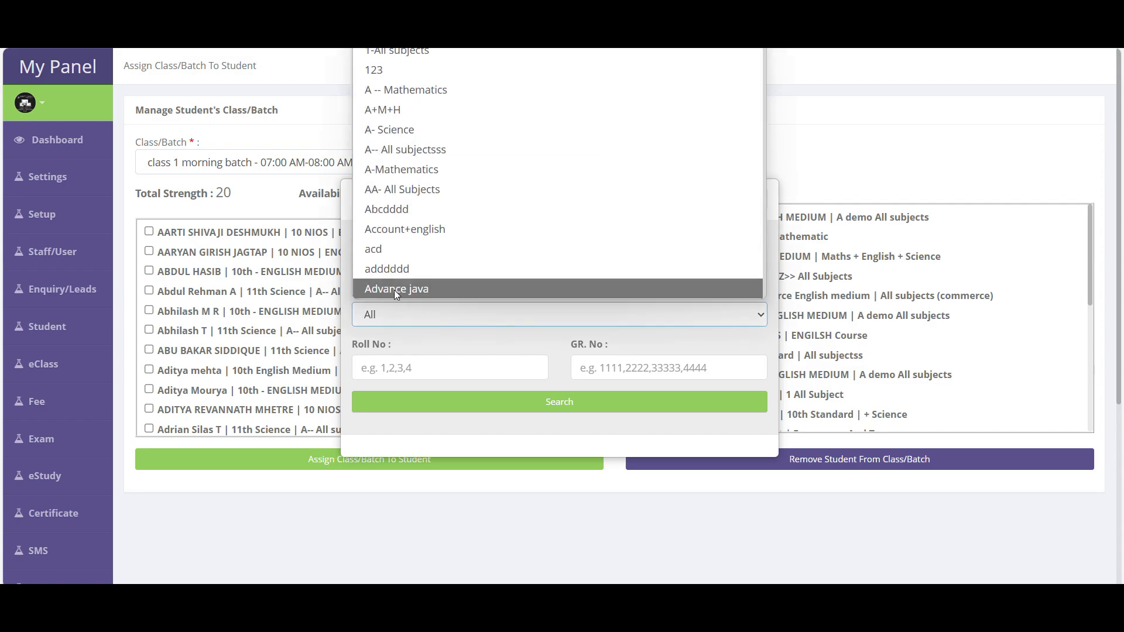
pyautogui.click(395, 290)
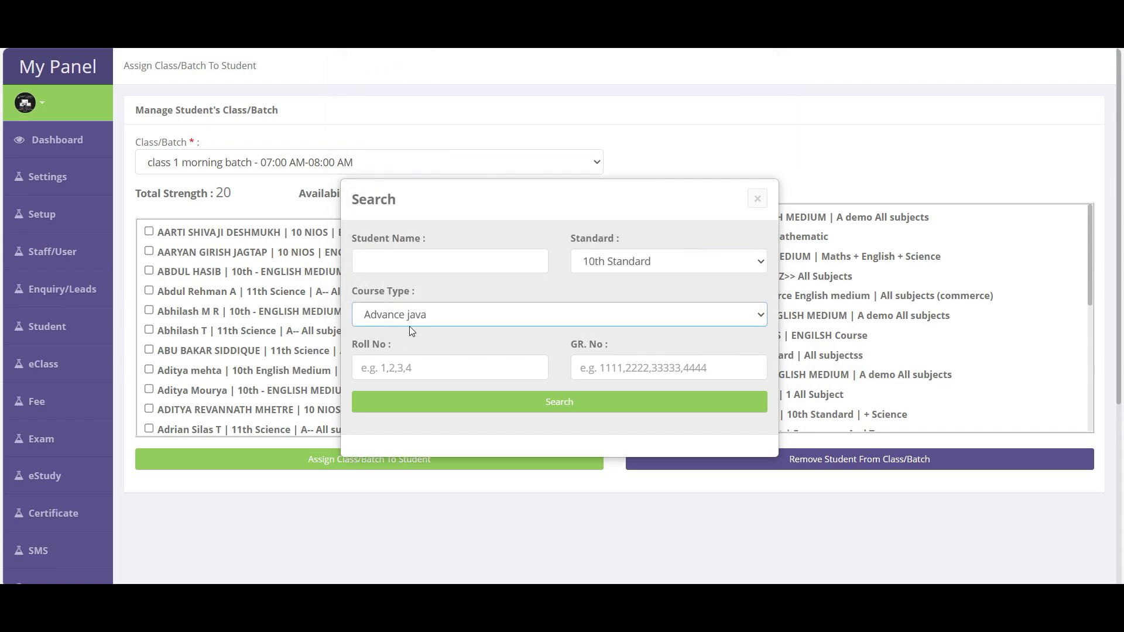
pyautogui.click(411, 322)
pyautogui.scroll(1, 415, 239)
pyautogui.press('Escape')
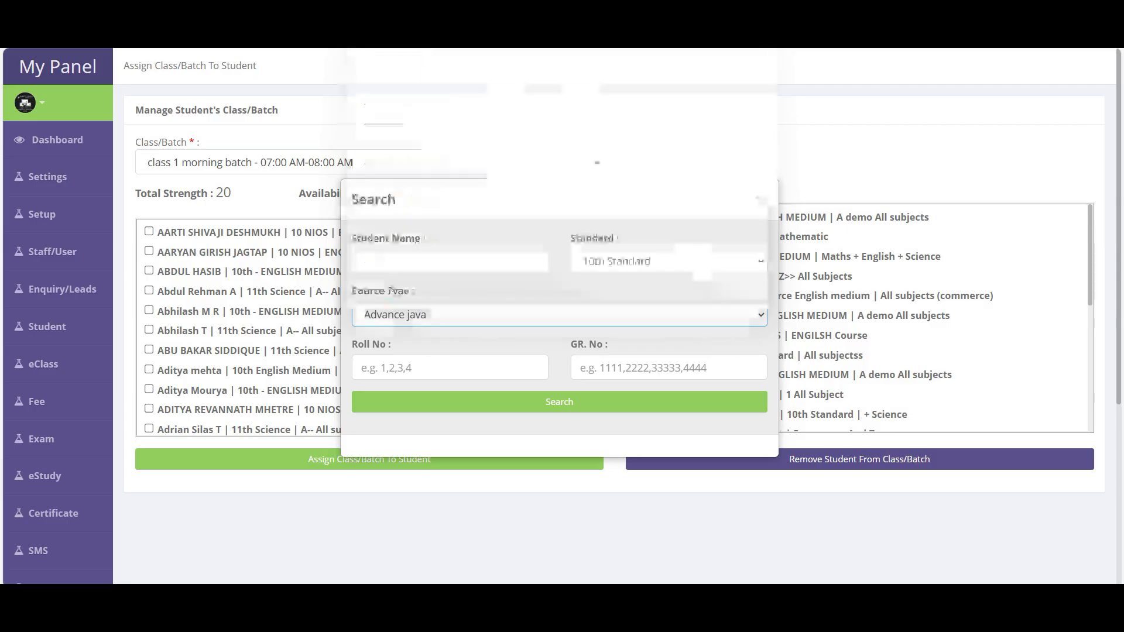
pyautogui.click(410, 89)
pyautogui.click(582, 408)
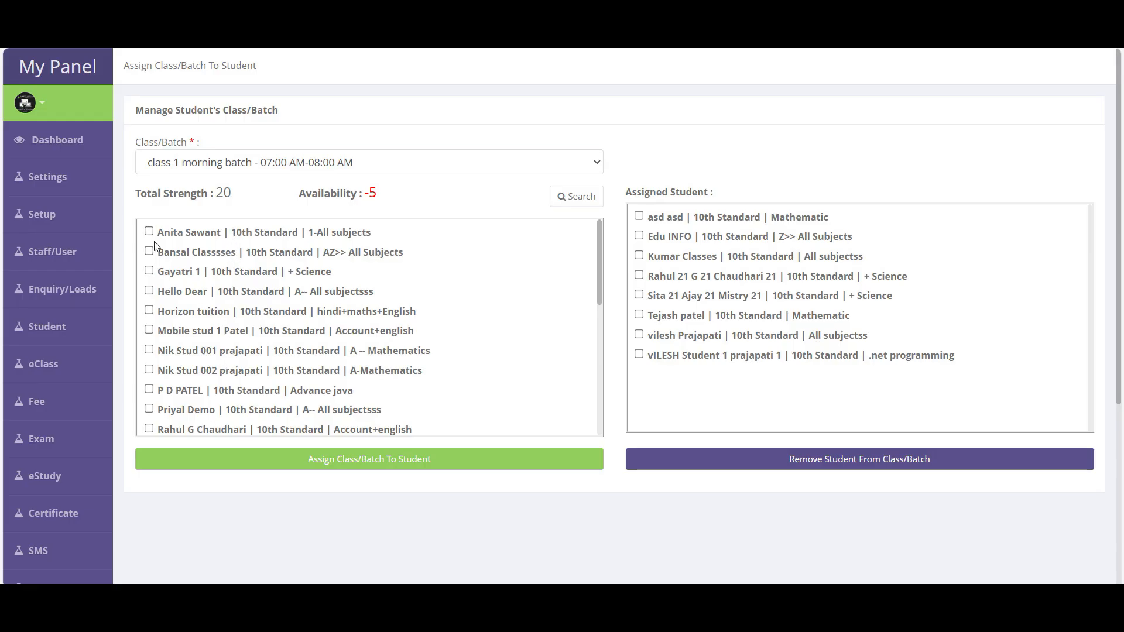
# - Tick the listed 10th Standard students and assign them to class 1 morning batch
pyautogui.click(170, 236)
pyautogui.click(171, 253)
pyautogui.click(173, 272)
pyautogui.click(172, 292)
pyautogui.click(172, 311)
pyautogui.click(175, 330)
pyautogui.click(177, 351)
pyautogui.scroll(-10, 215, 433)
pyautogui.click(182, 413)
pyautogui.click(183, 394)
pyautogui.click(179, 355)
pyautogui.click(392, 462)
# - Switch the Class/Batch selection to class 2 Physics morning batch 1
pyautogui.scroll(-5, 959, 401)
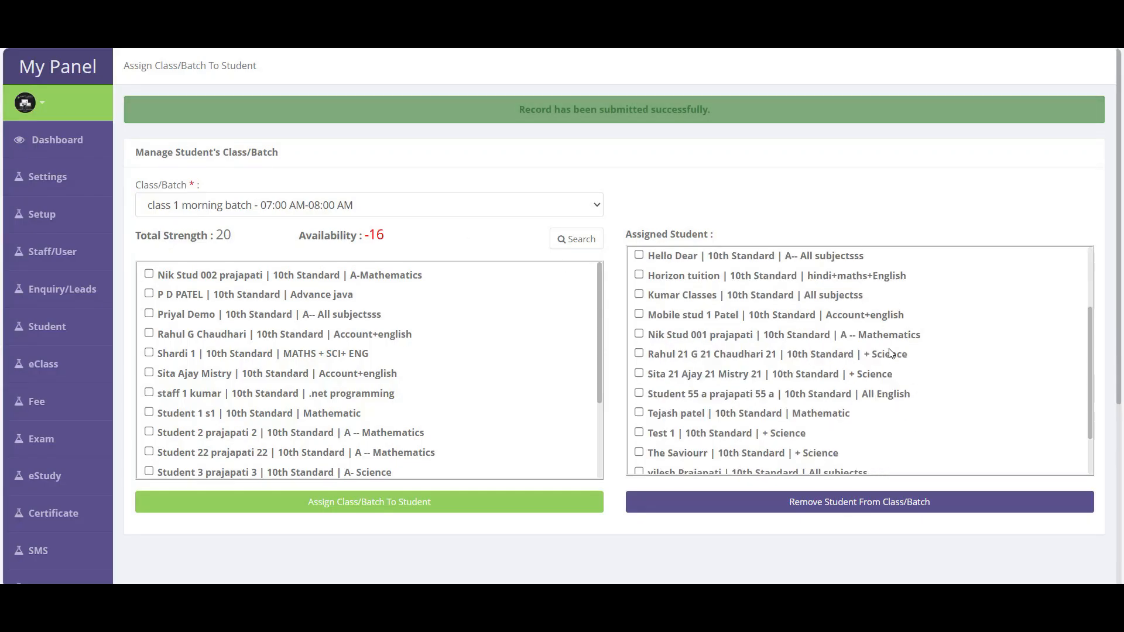
pyautogui.scroll(5, 890, 352)
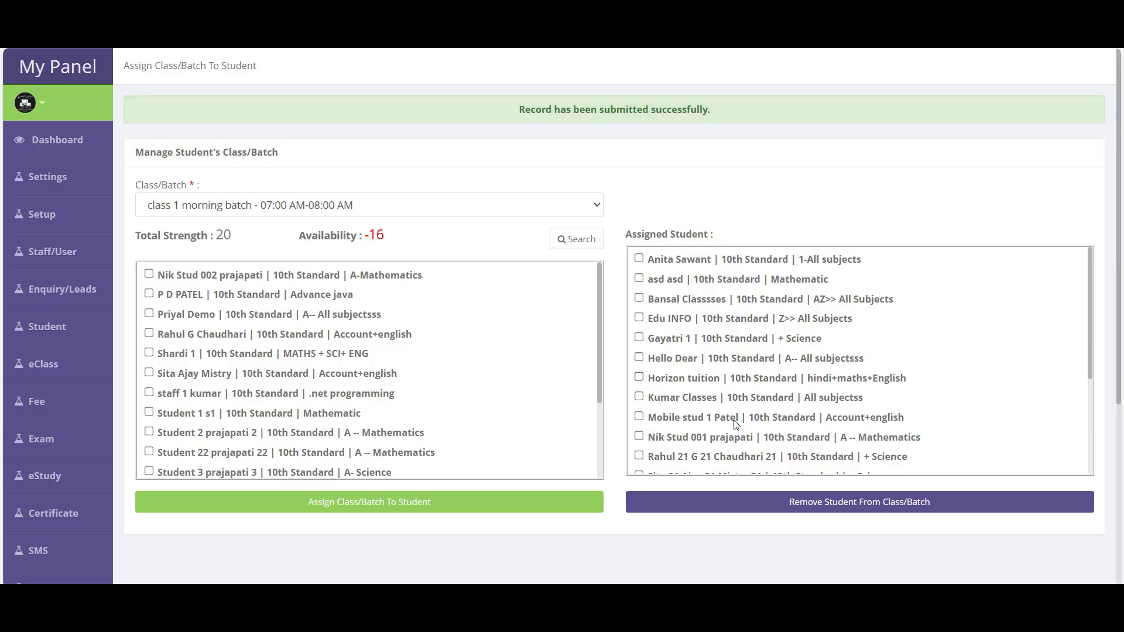
pyautogui.scroll(-1, 743, 462)
pyautogui.click(325, 204)
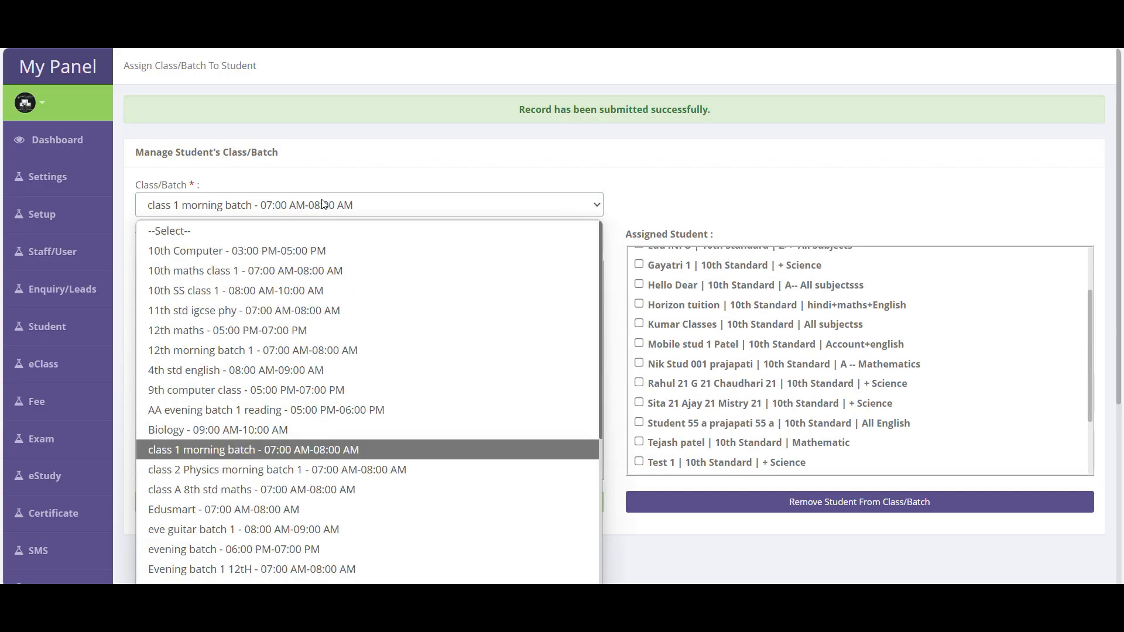
pyautogui.click(260, 470)
pyautogui.scroll(-7, 375, 351)
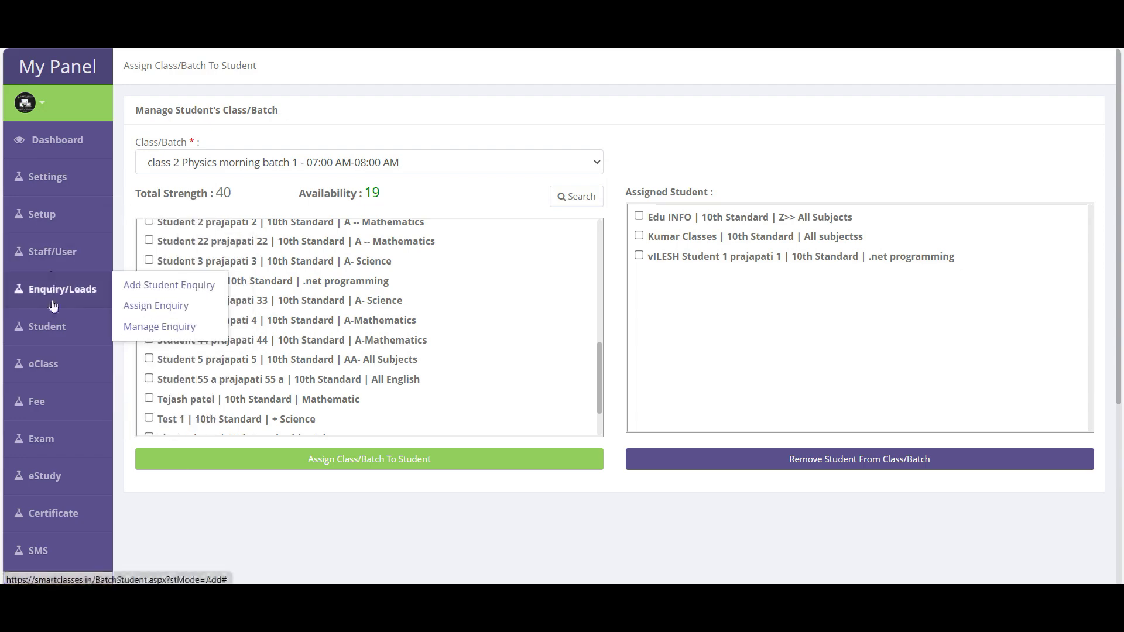
# - Load the class 1 morning batch sheet on the Student Attendance page
pyautogui.moveTo(56, 336)
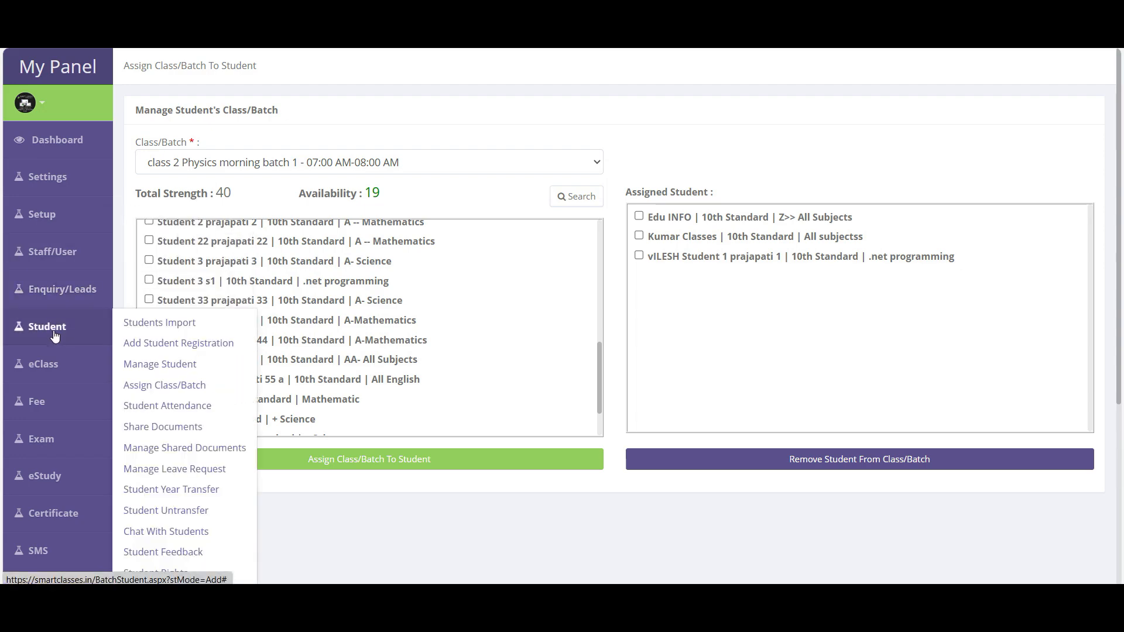
pyautogui.click(179, 408)
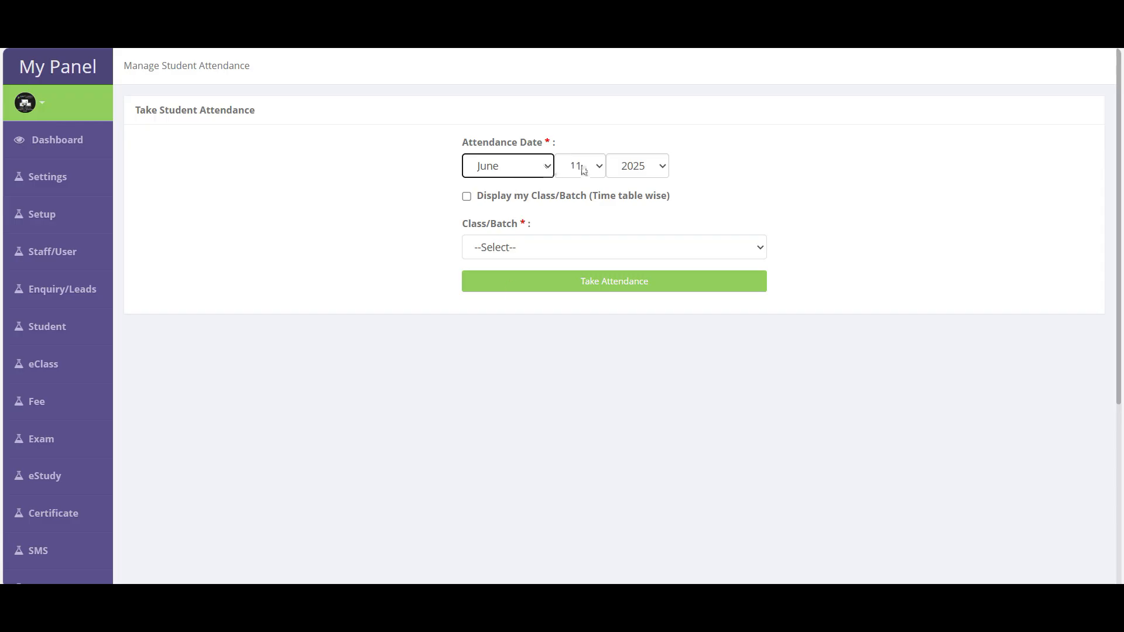
pyautogui.click(513, 249)
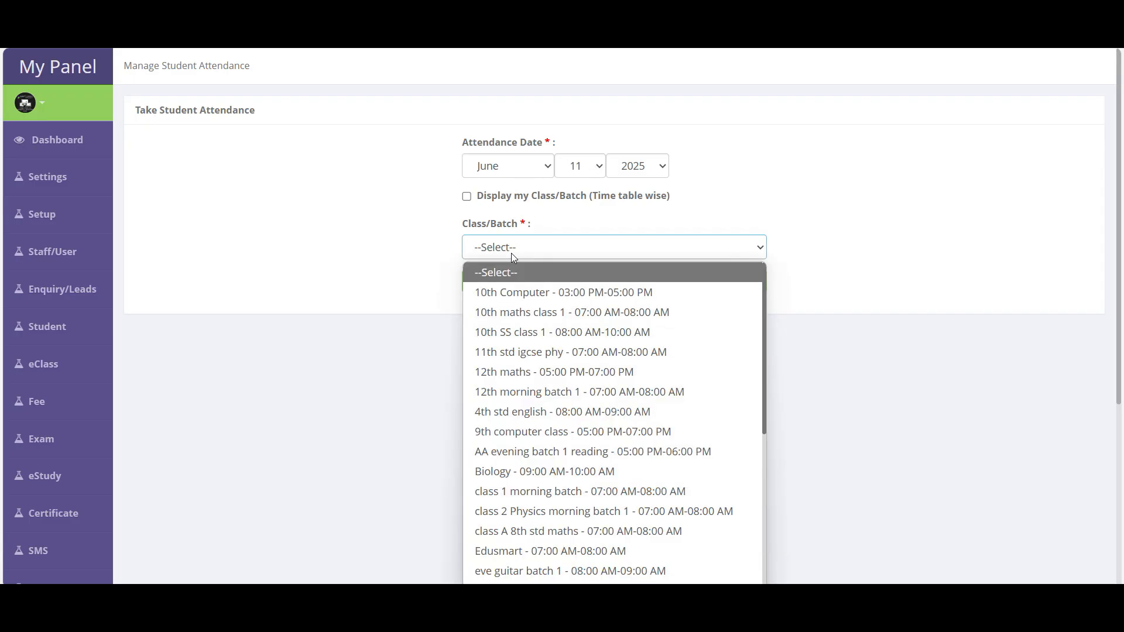
pyautogui.click(519, 495)
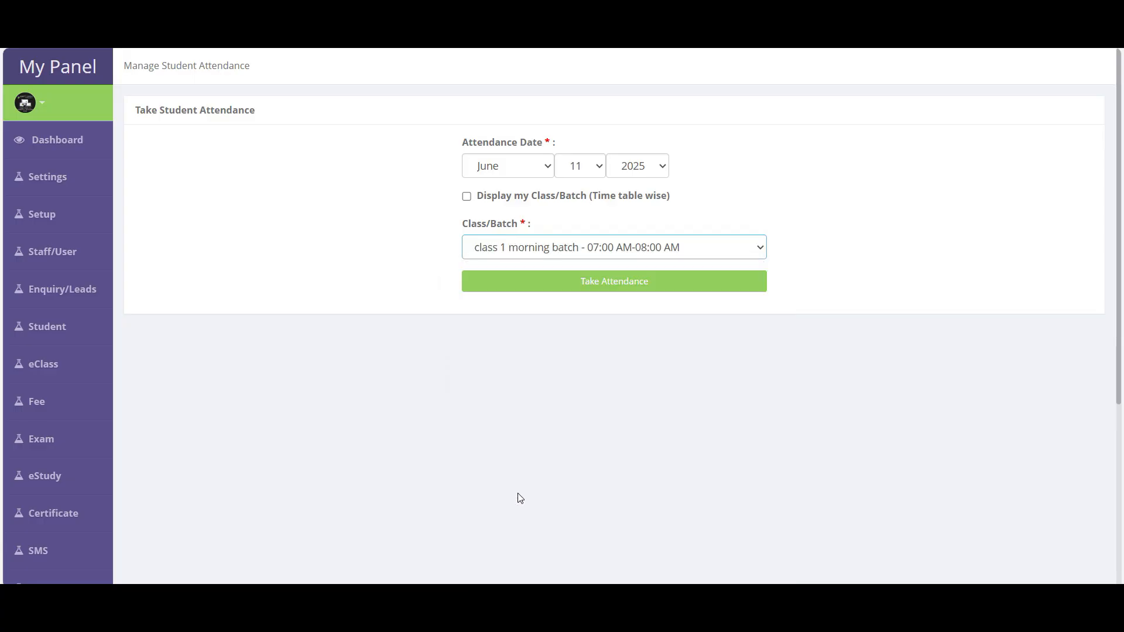
pyautogui.click(601, 292)
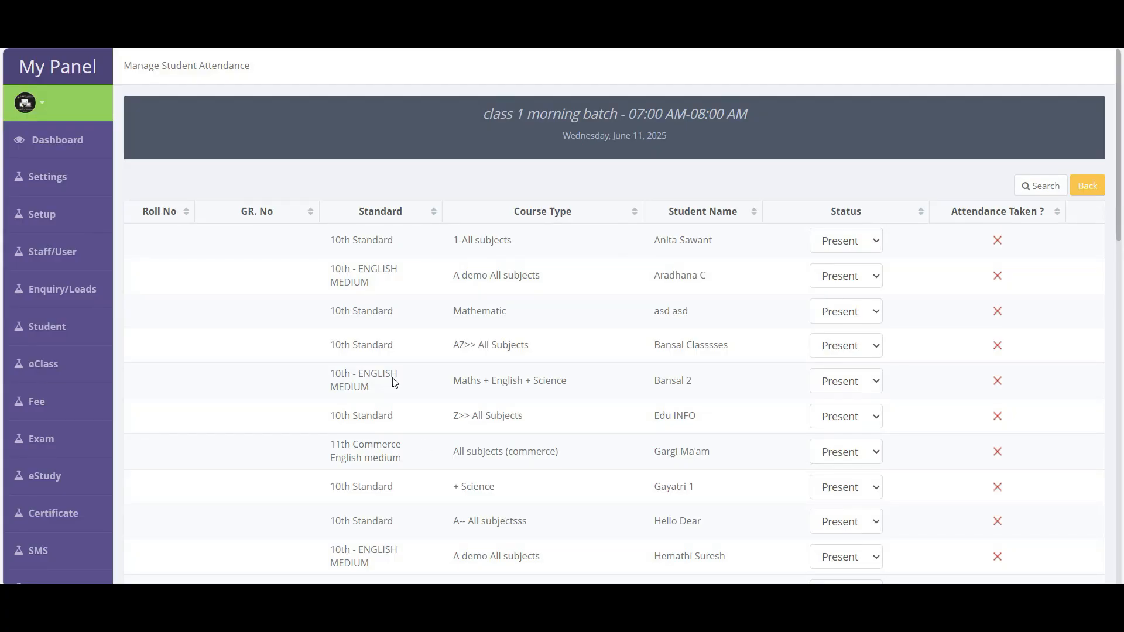
pyautogui.moveTo(484, 114); pyautogui.dragTo(711, 115)
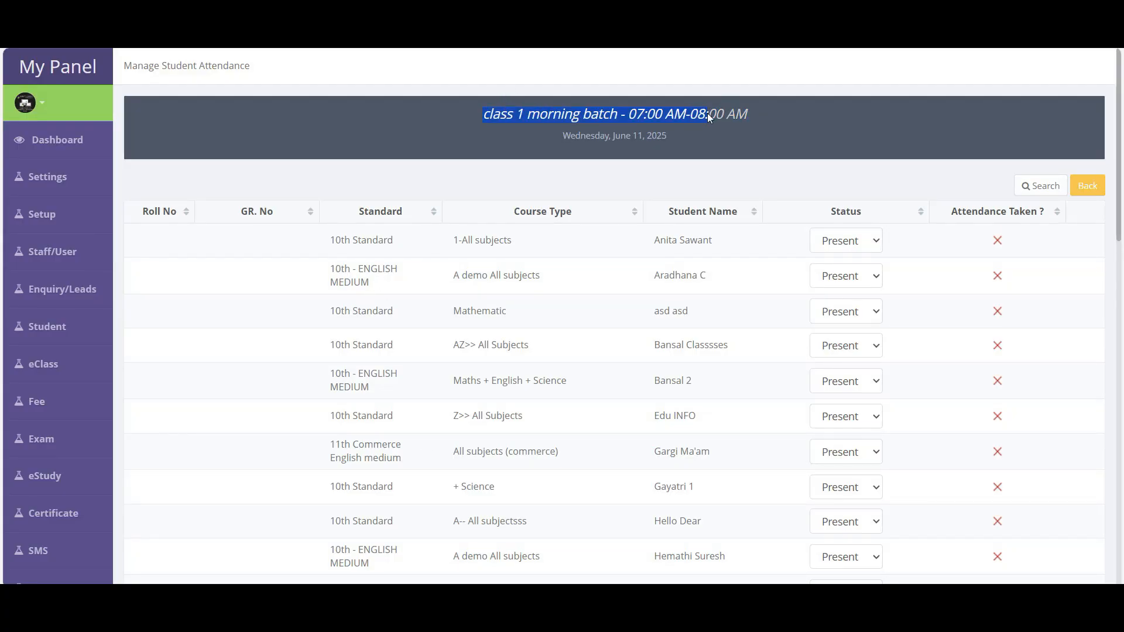
pyautogui.scroll(-15, 609, 346)
pyautogui.scroll(15, 624, 469)
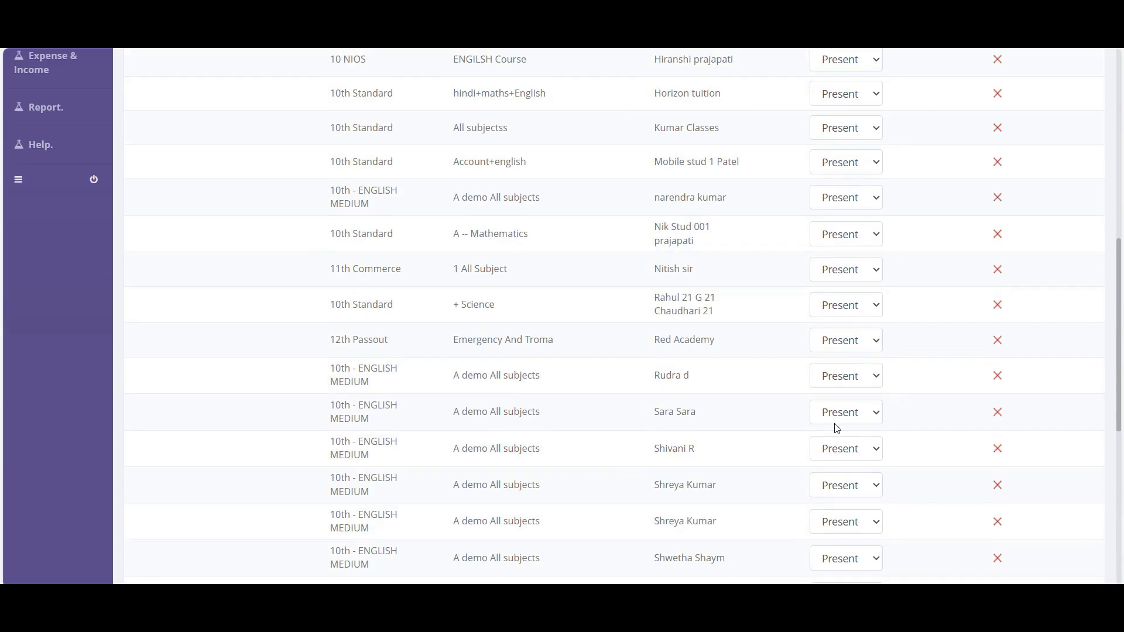
# - Mark the first and sixth students Absent and save the June 11, 2025 attendance
pyautogui.click(850, 247)
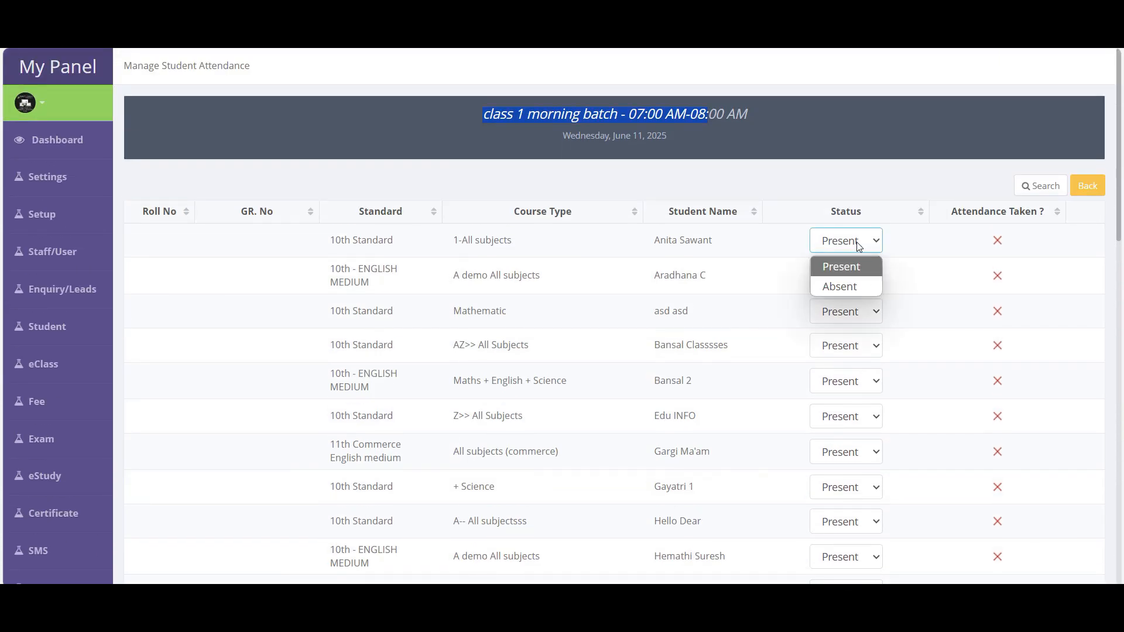
pyautogui.click(843, 287)
pyautogui.click(856, 425)
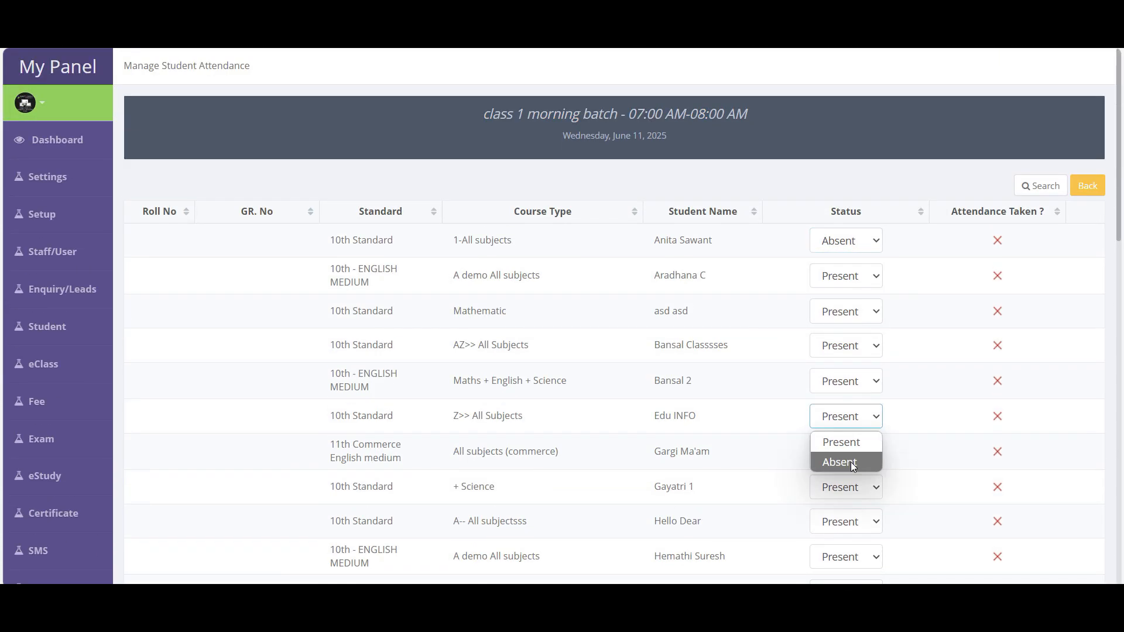
pyautogui.click(849, 462)
pyautogui.scroll(-15, 793, 465)
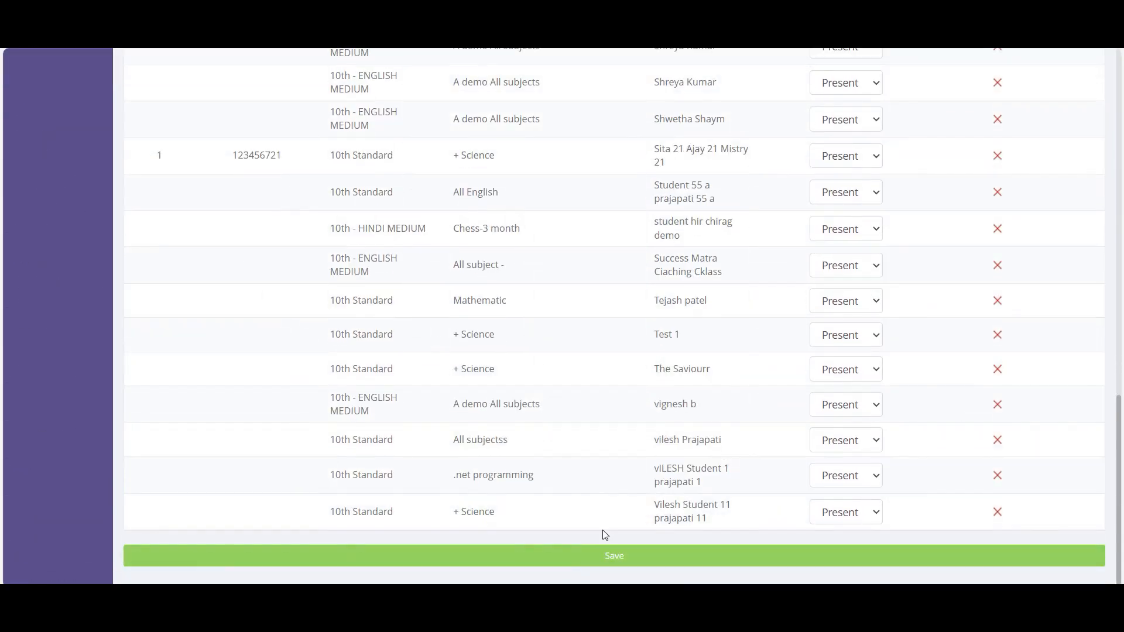
pyautogui.click(635, 562)
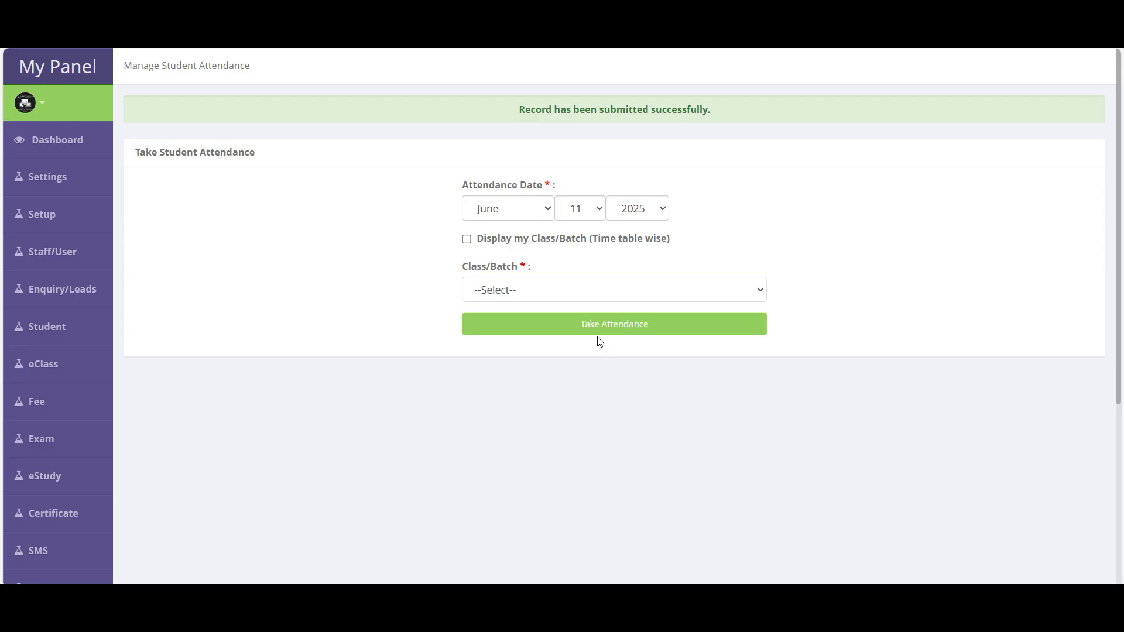
pyautogui.moveTo(111, 182)
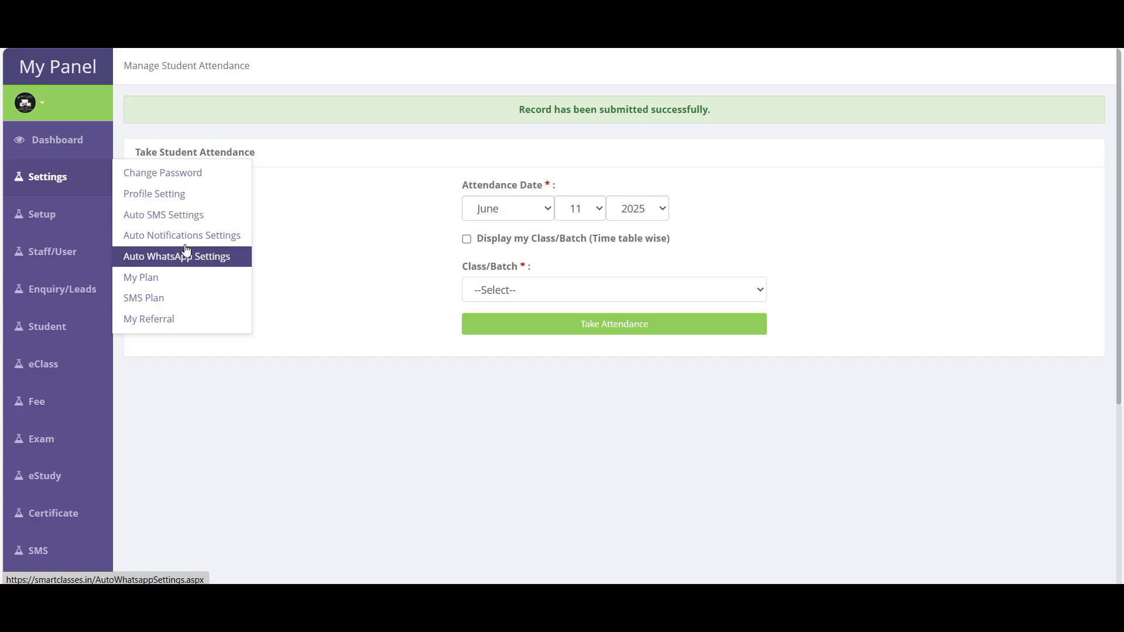
pyautogui.click(175, 215)
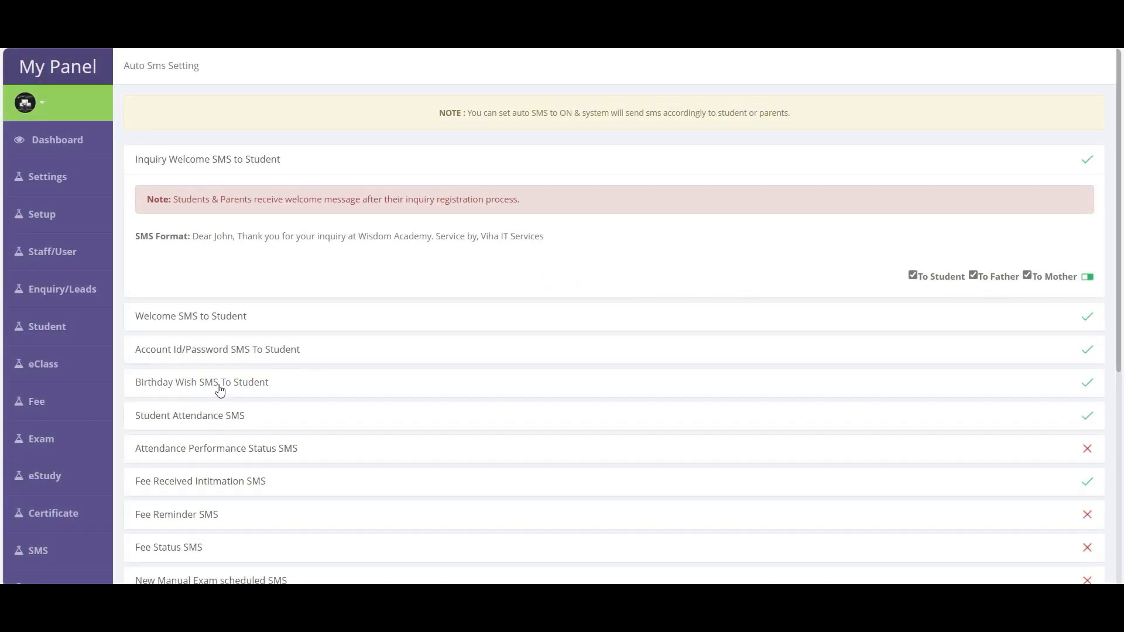
pyautogui.click(214, 416)
pyautogui.scroll(-1, 728, 467)
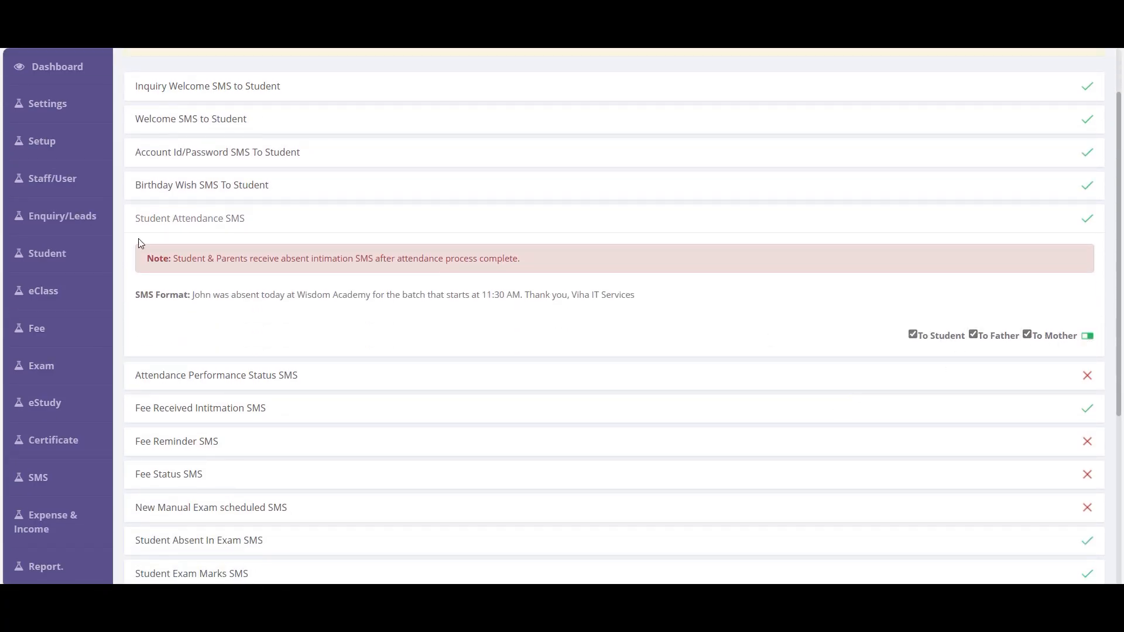
pyautogui.moveTo(35, 247)
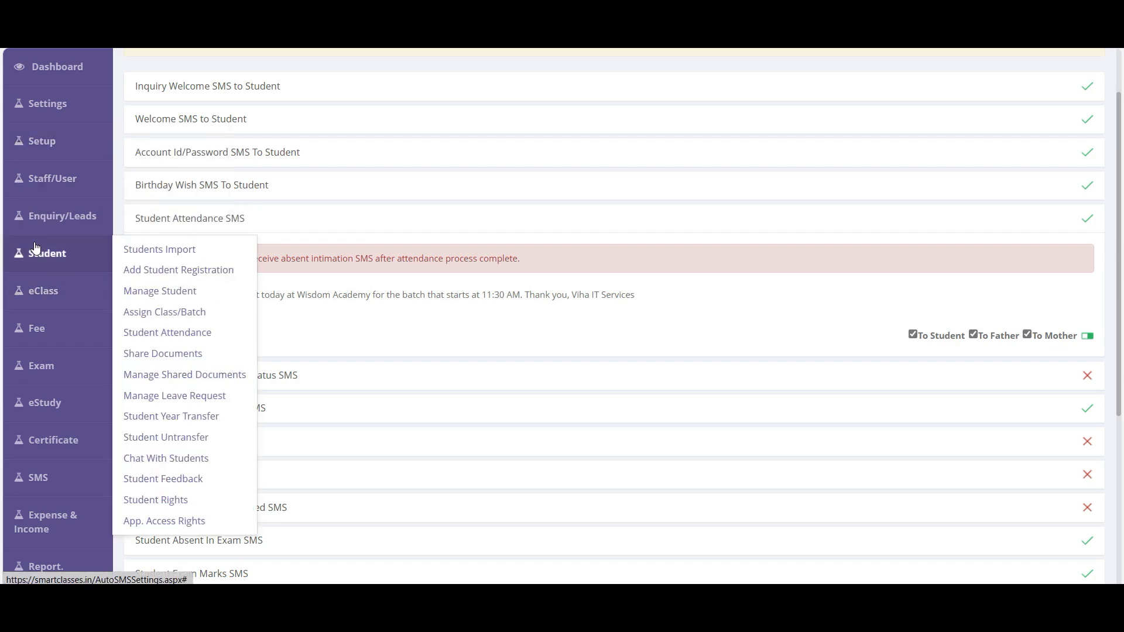
pyautogui.click(179, 341)
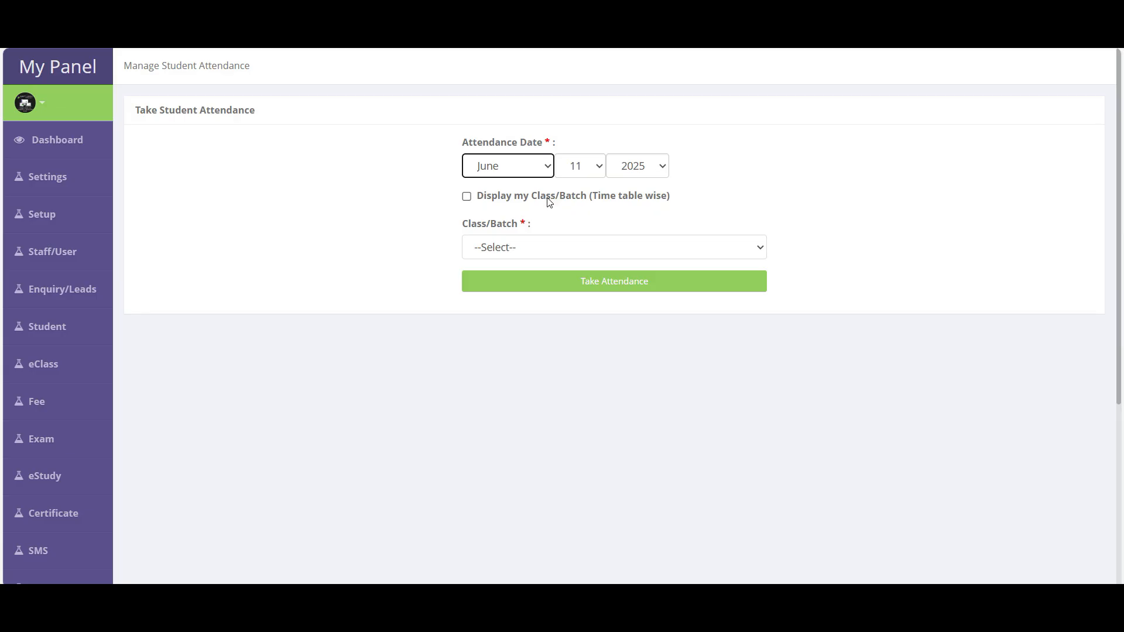
# - Reselect class 1 morning batch (07:00-08:00 AM) and load its June 11, 2025 attendance sheet
pyautogui.click(547, 198)
pyautogui.click(532, 252)
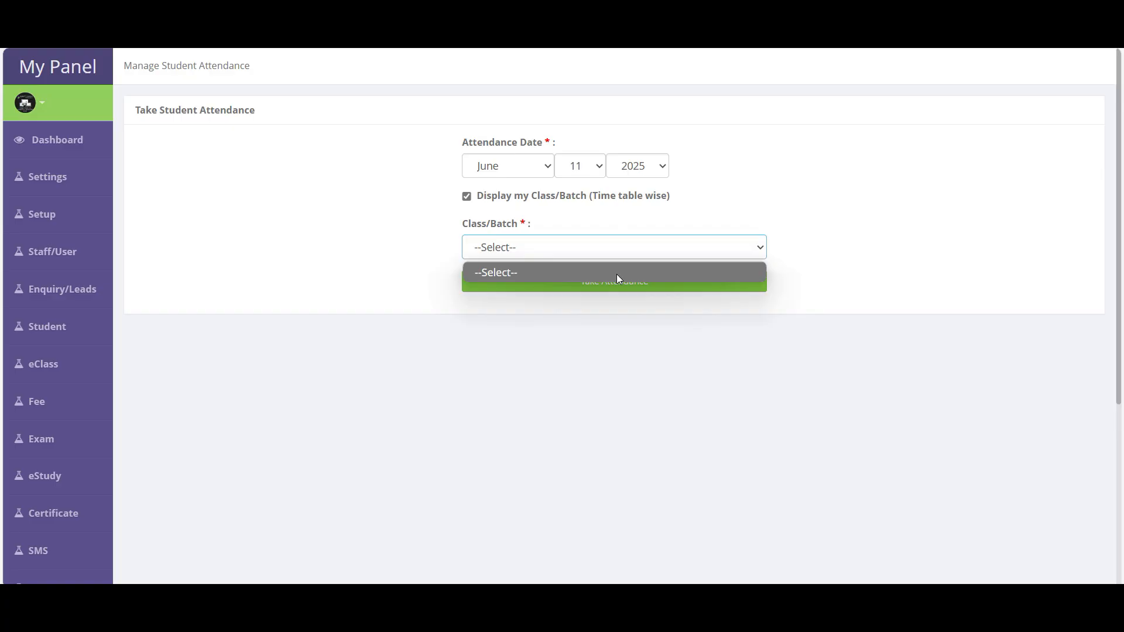
pyautogui.click(511, 200)
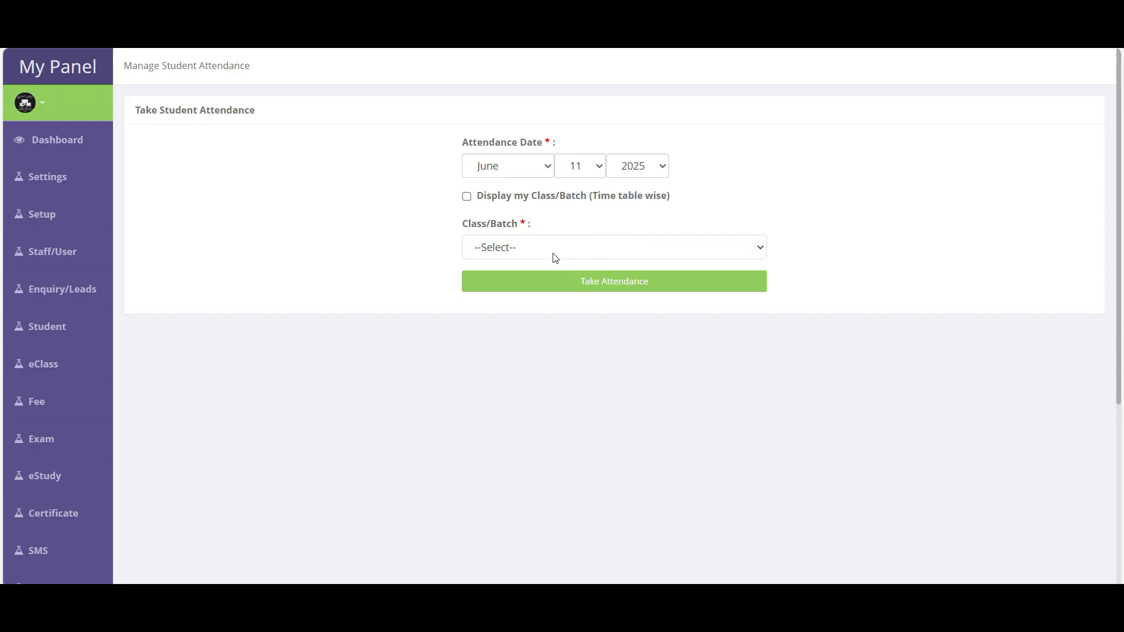
pyautogui.click(522, 251)
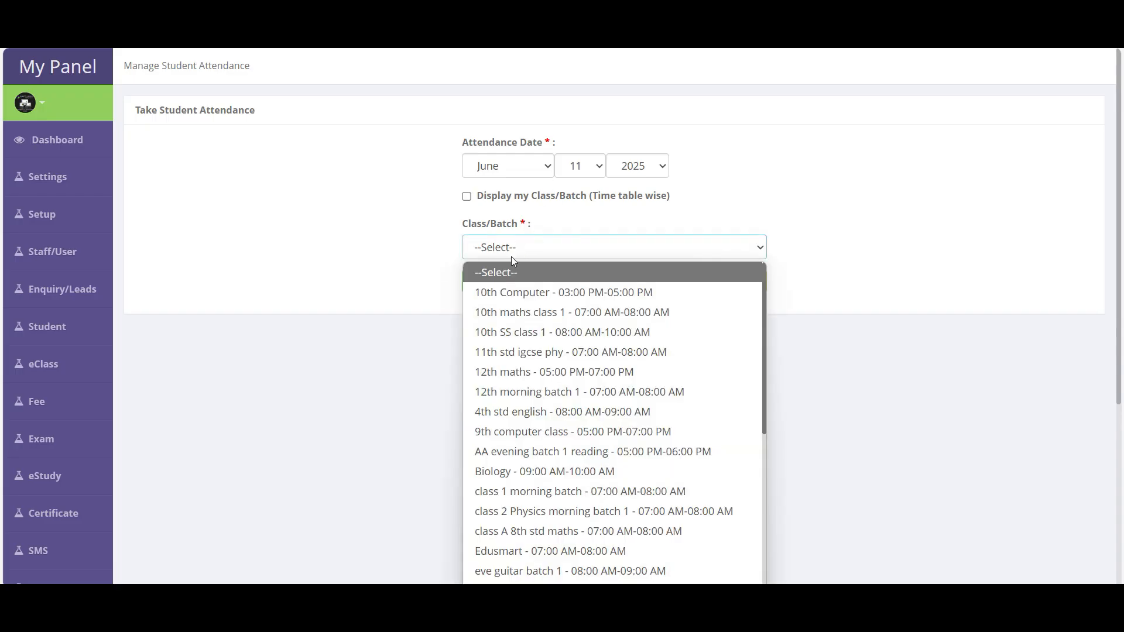
pyautogui.click(539, 490)
pyautogui.click(595, 282)
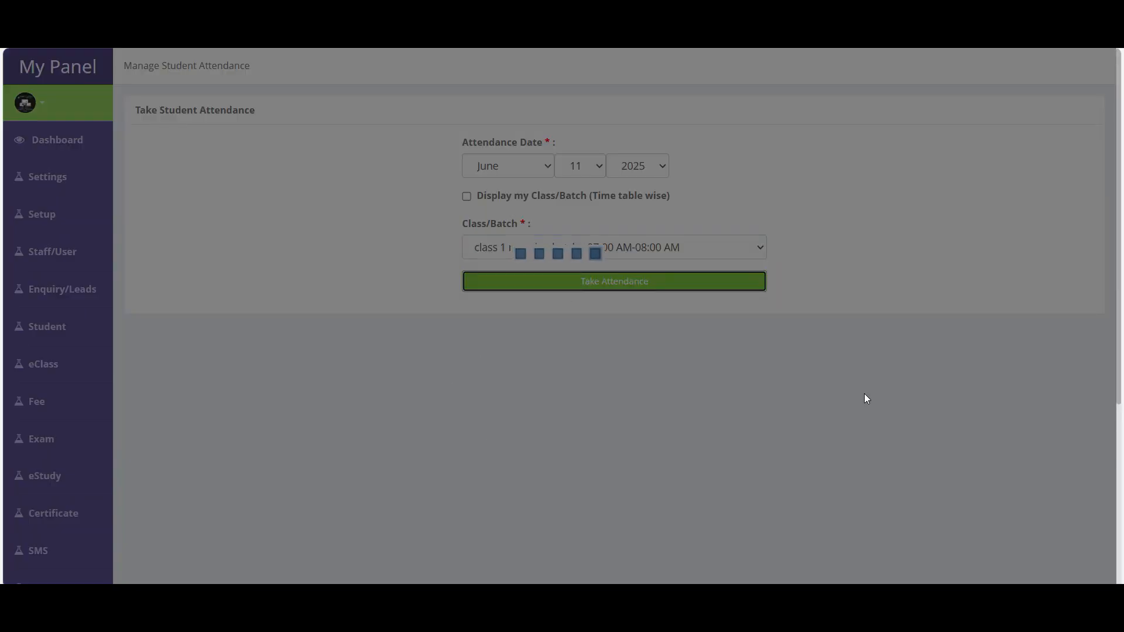
# - Delete the first student's attendance record and keep that student marked Present
pyautogui.scroll(-3, 701, 171)
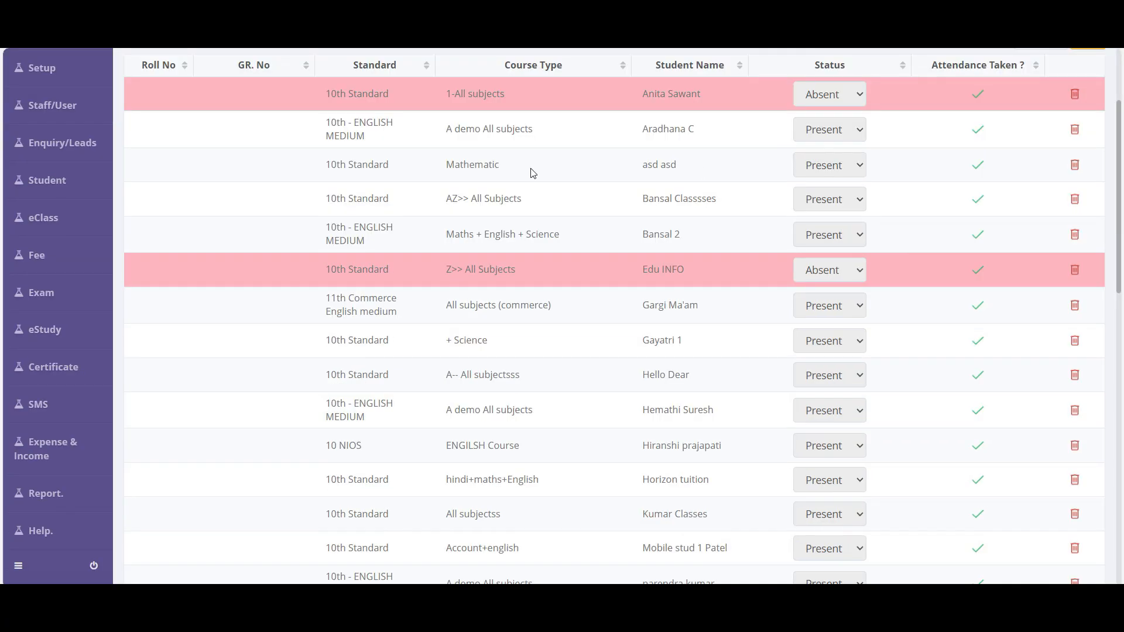
pyautogui.scroll(-7, 790, 408)
pyautogui.scroll(8, 770, 467)
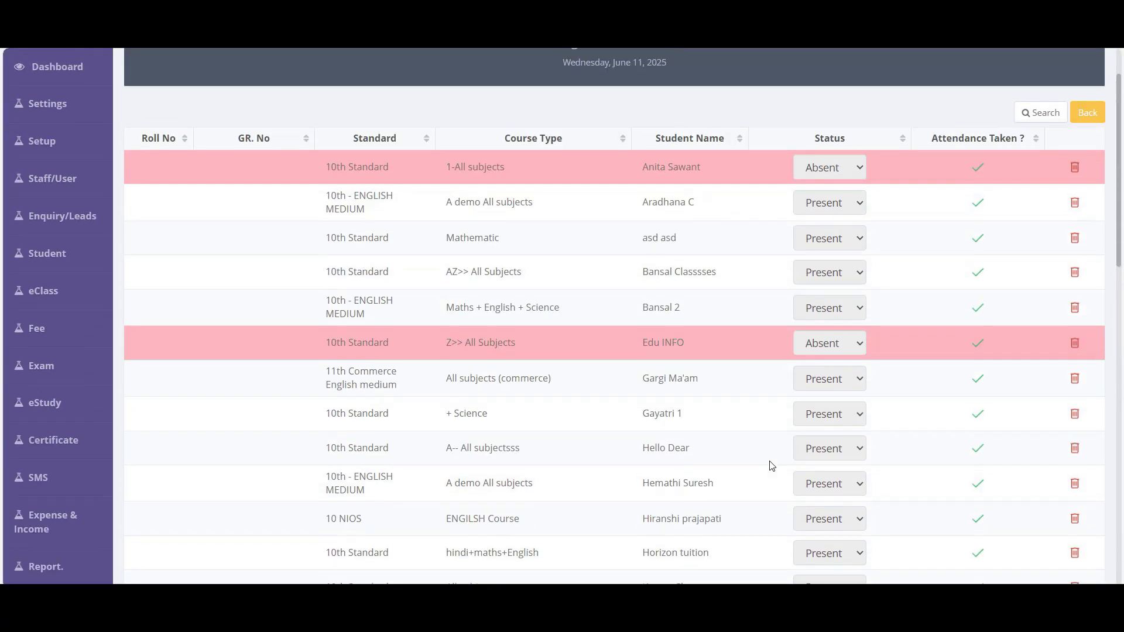
pyautogui.scroll(1, 726, 443)
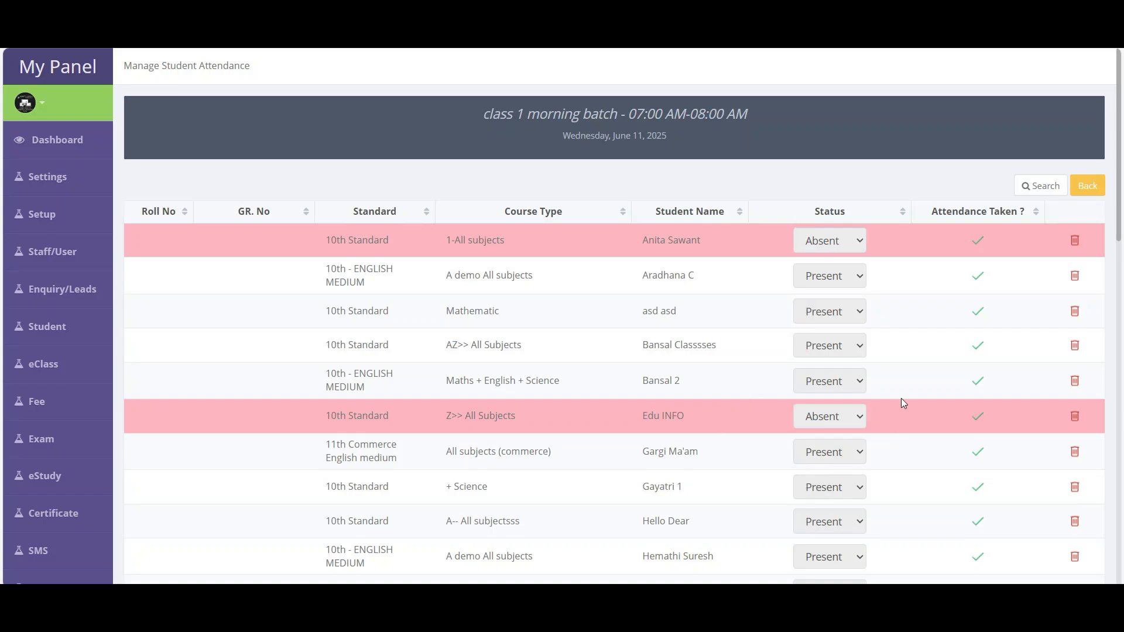
pyautogui.moveTo(784, 239); pyautogui.dragTo(869, 238)
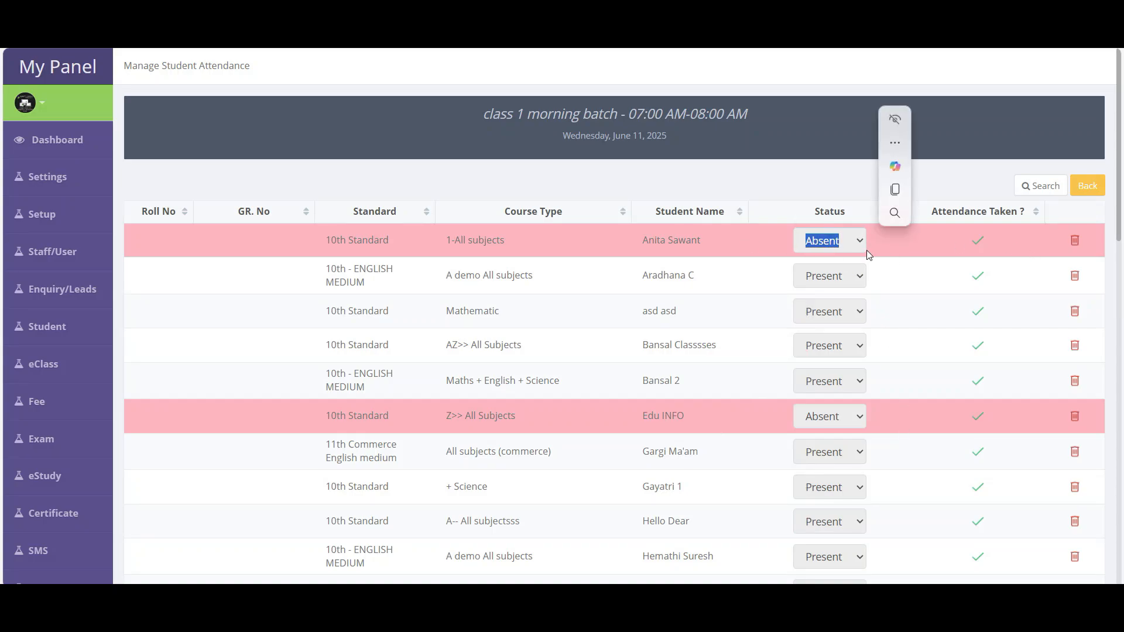
pyautogui.click(1075, 242)
pyautogui.click(633, 113)
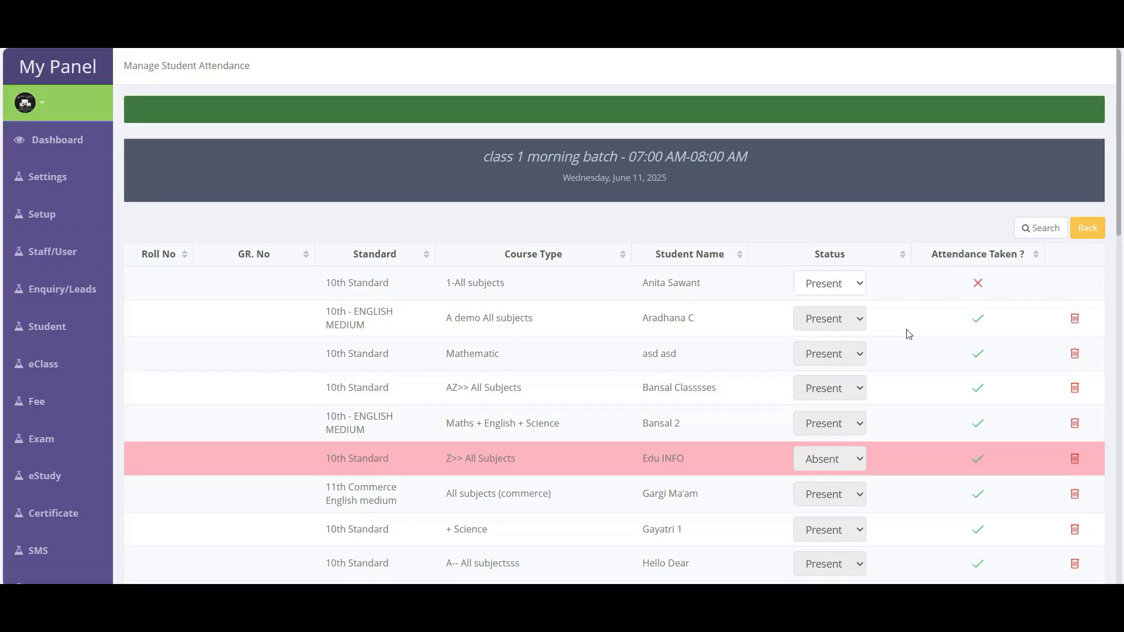
pyautogui.click(827, 287)
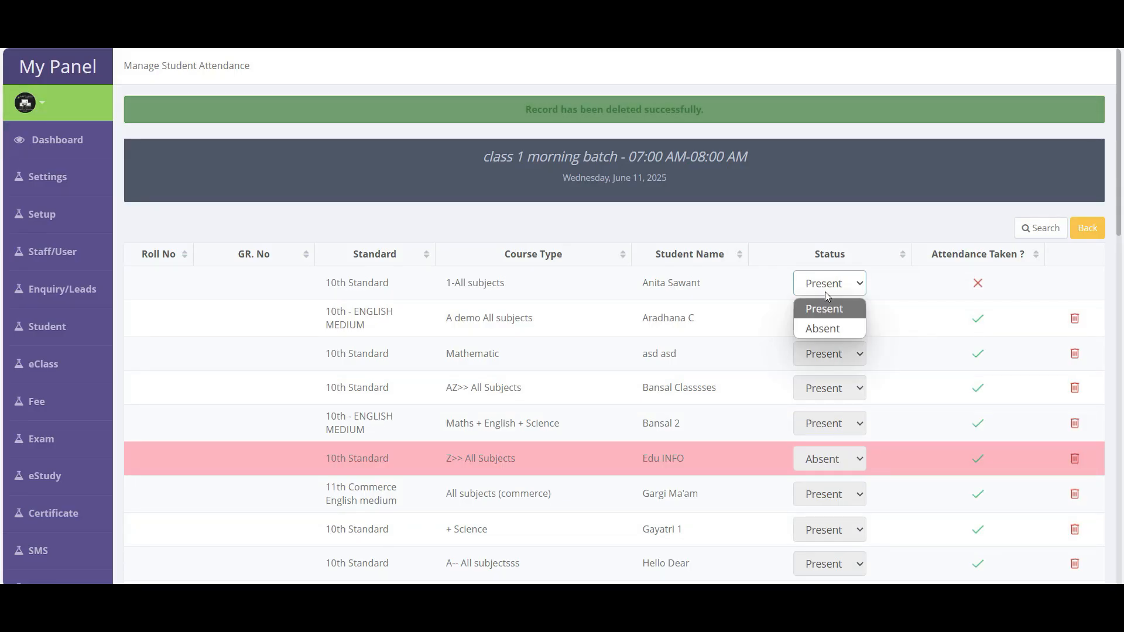
pyautogui.click(836, 309)
# - Delete another student's attendance record and save the batch's attendance
pyautogui.scroll(-3, 866, 407)
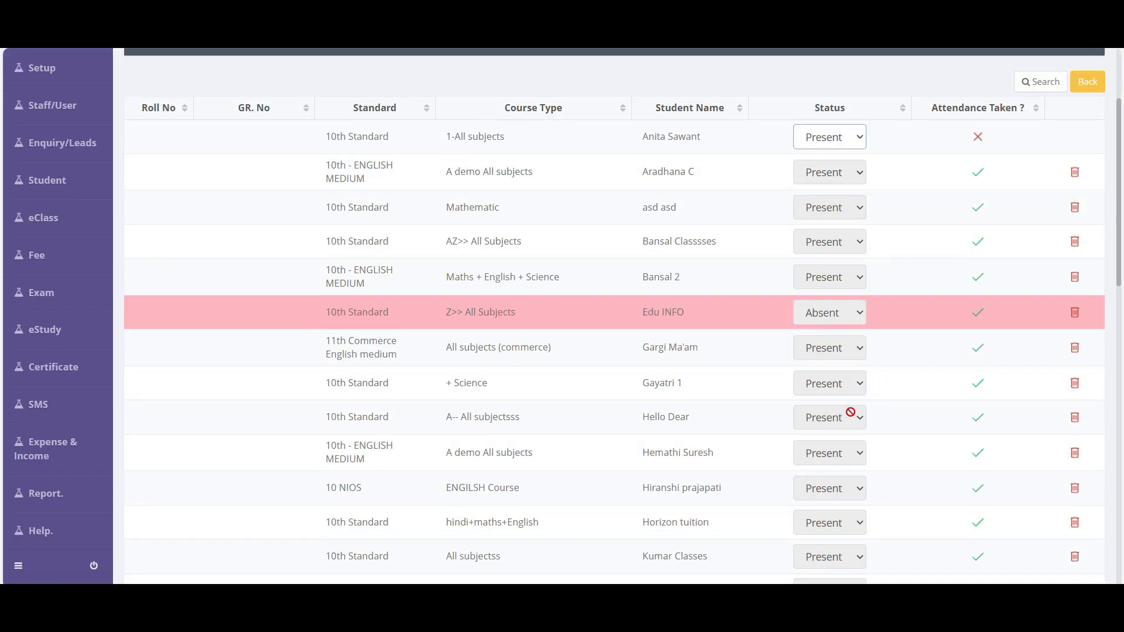
pyautogui.click(1075, 383)
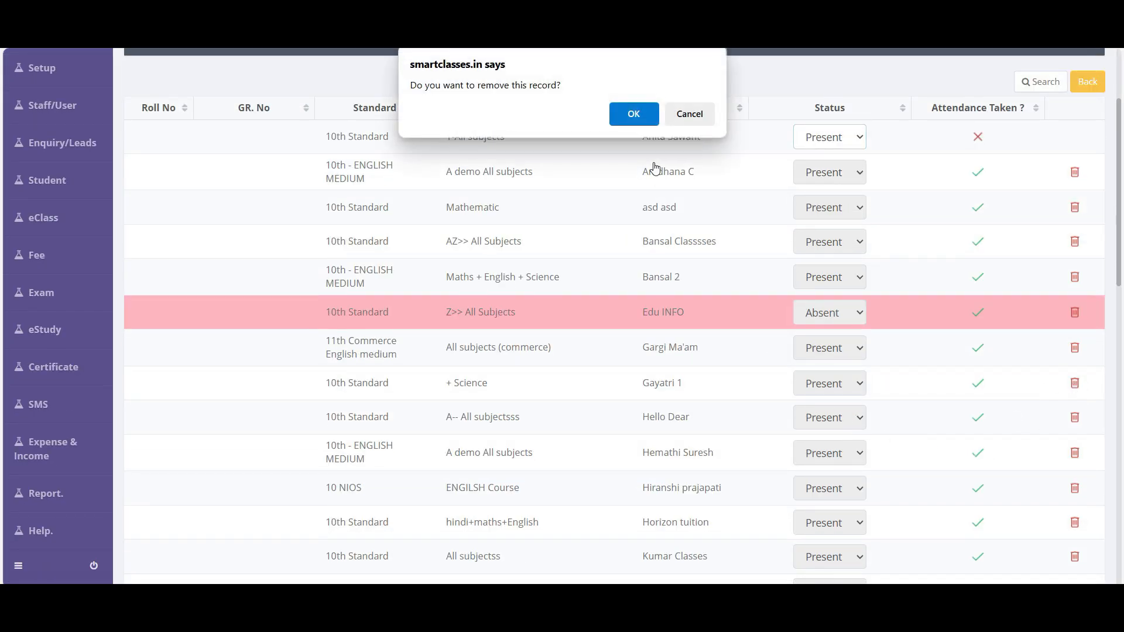
pyautogui.click(635, 113)
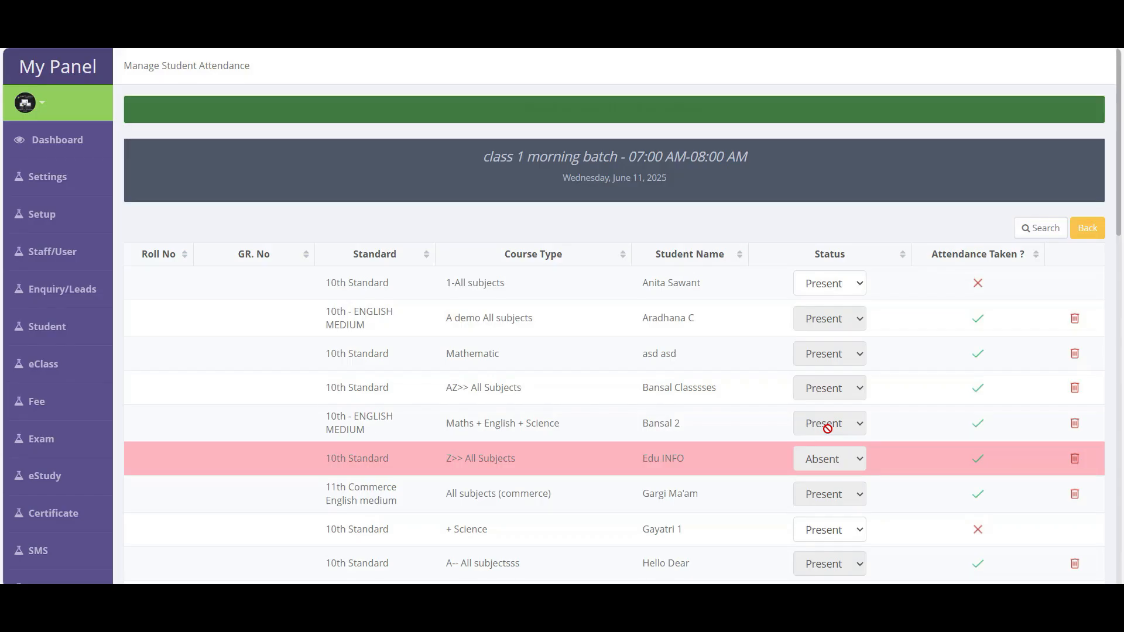
pyautogui.scroll(-3, 829, 453)
pyautogui.click(824, 320)
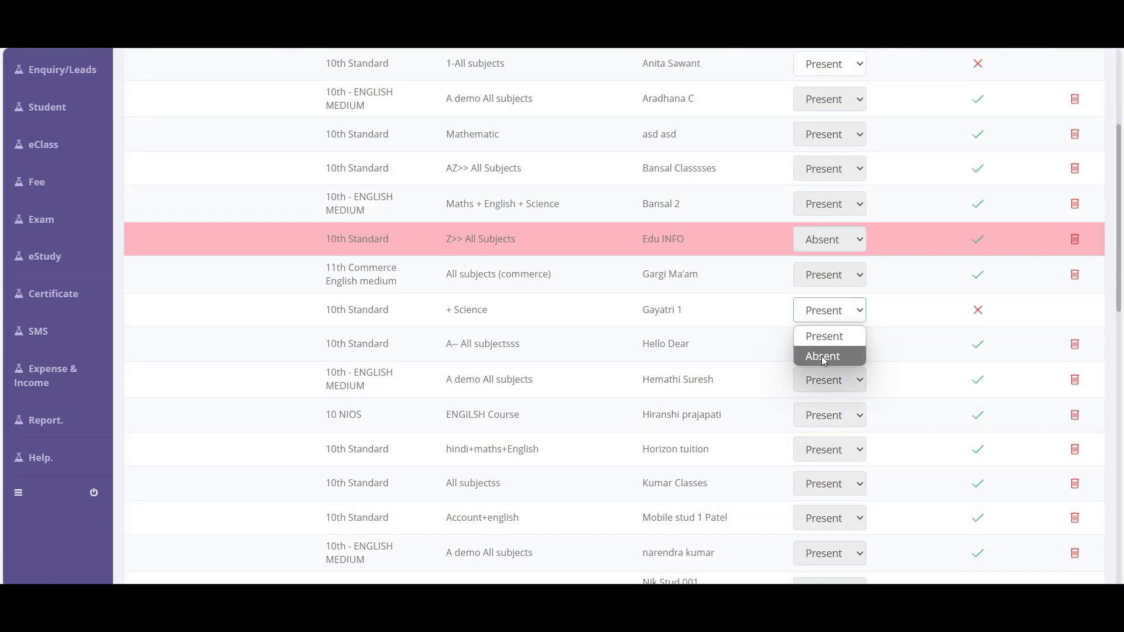
pyautogui.scroll(-10, 836, 507)
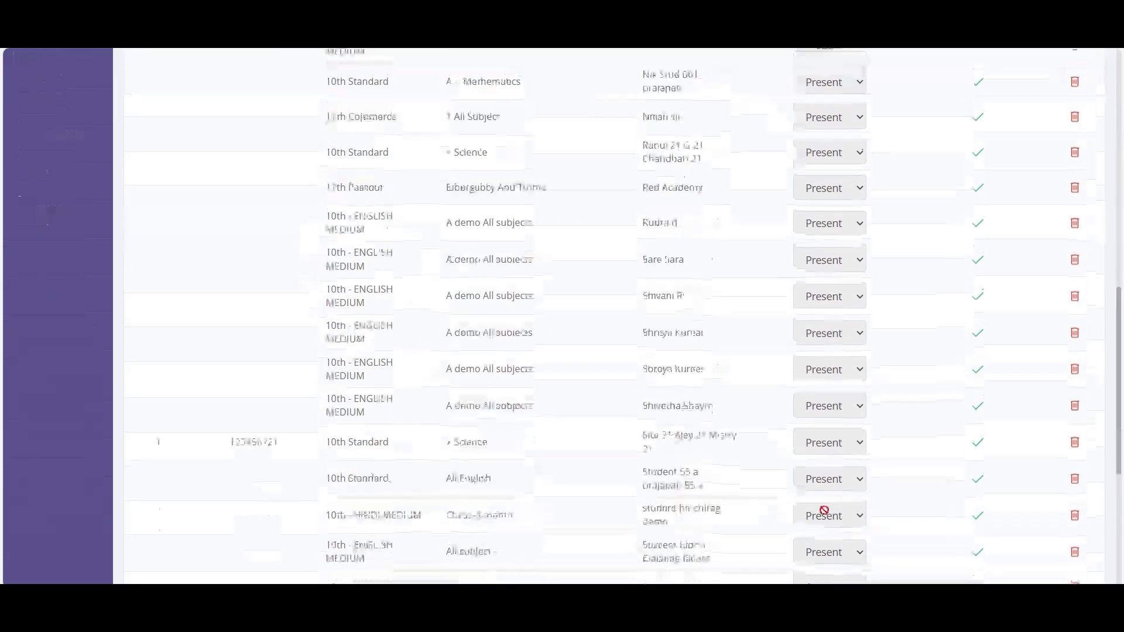
pyautogui.click(662, 557)
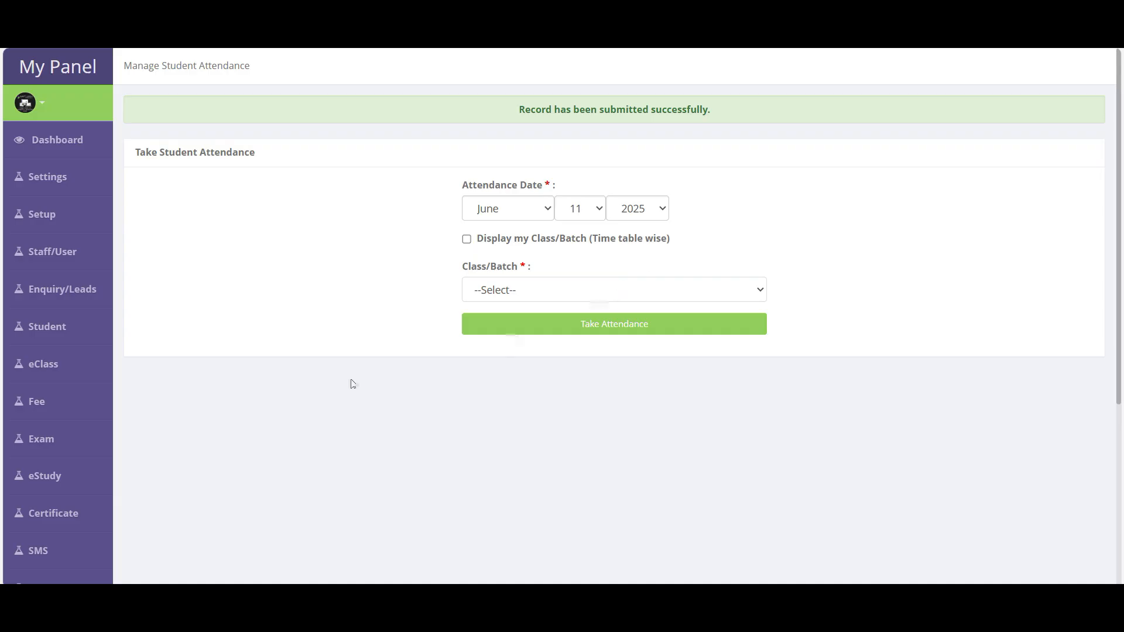
pyautogui.moveTo(60, 338)
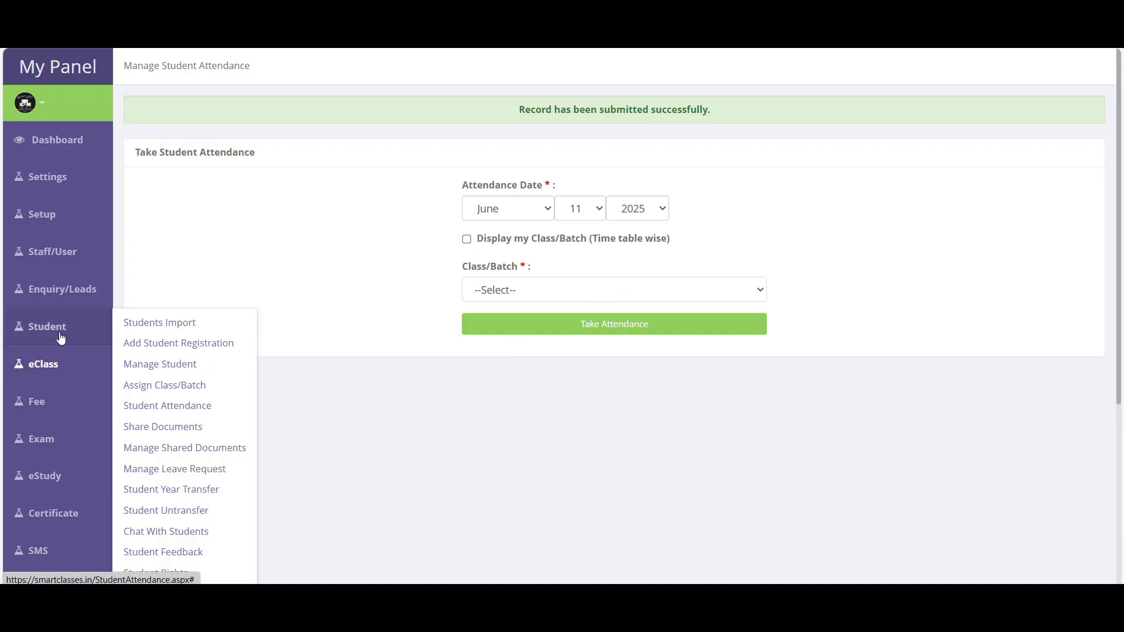
# - Choose 10th Standard with Class/Batch Selection as the recipient method and confirm
pyautogui.click(183, 433)
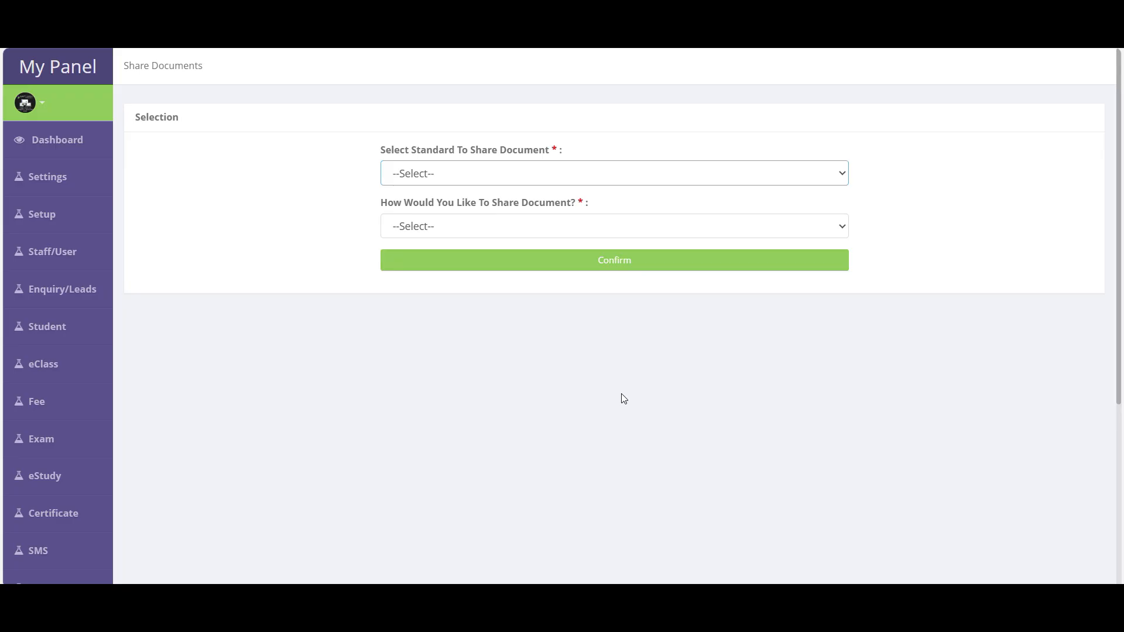
pyautogui.click(430, 177)
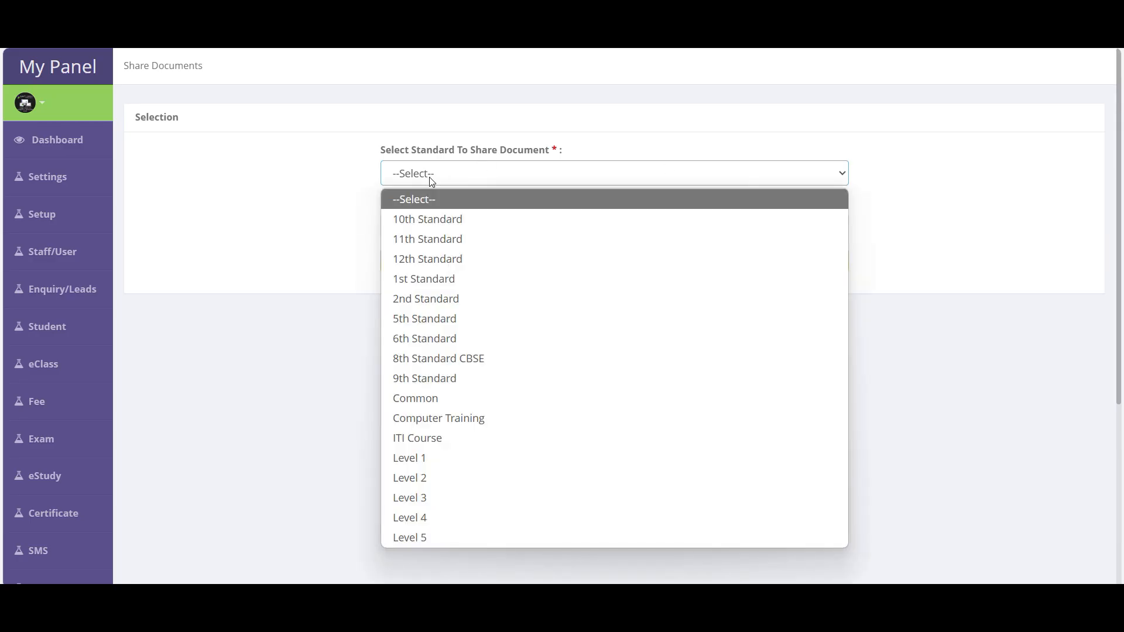
pyautogui.click(431, 219)
pyautogui.click(440, 233)
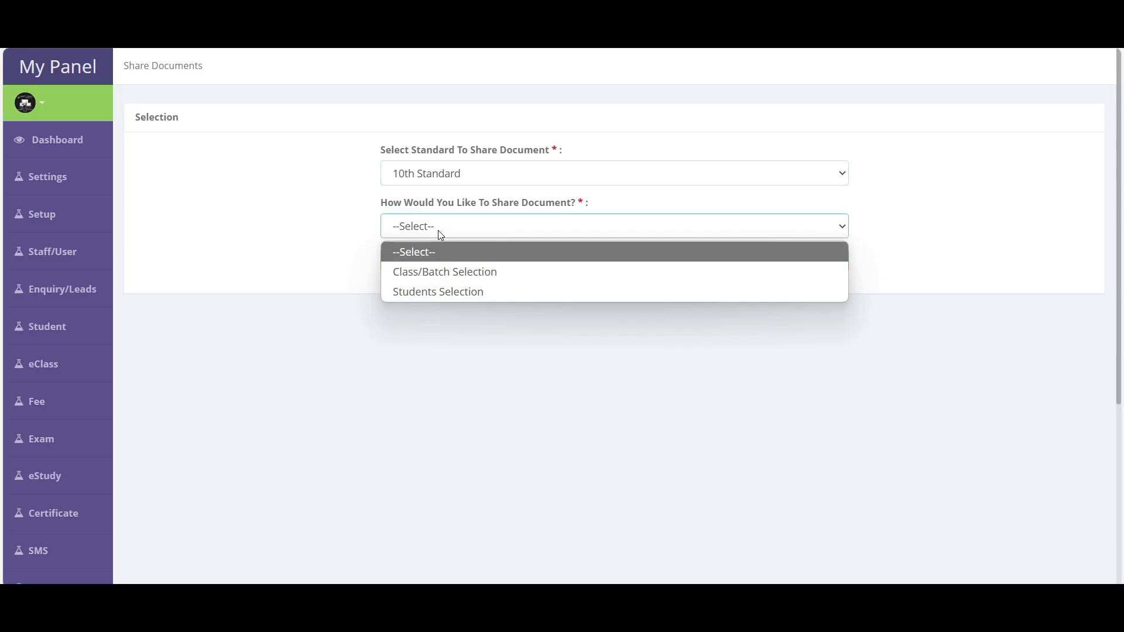
pyautogui.click(452, 272)
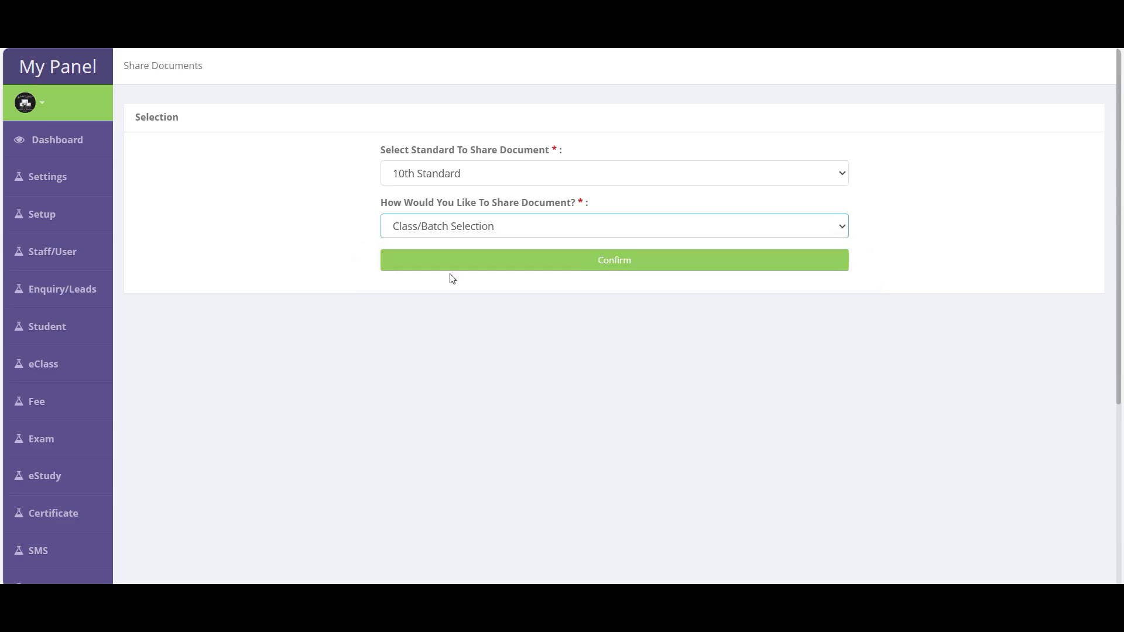
pyautogui.click(454, 228)
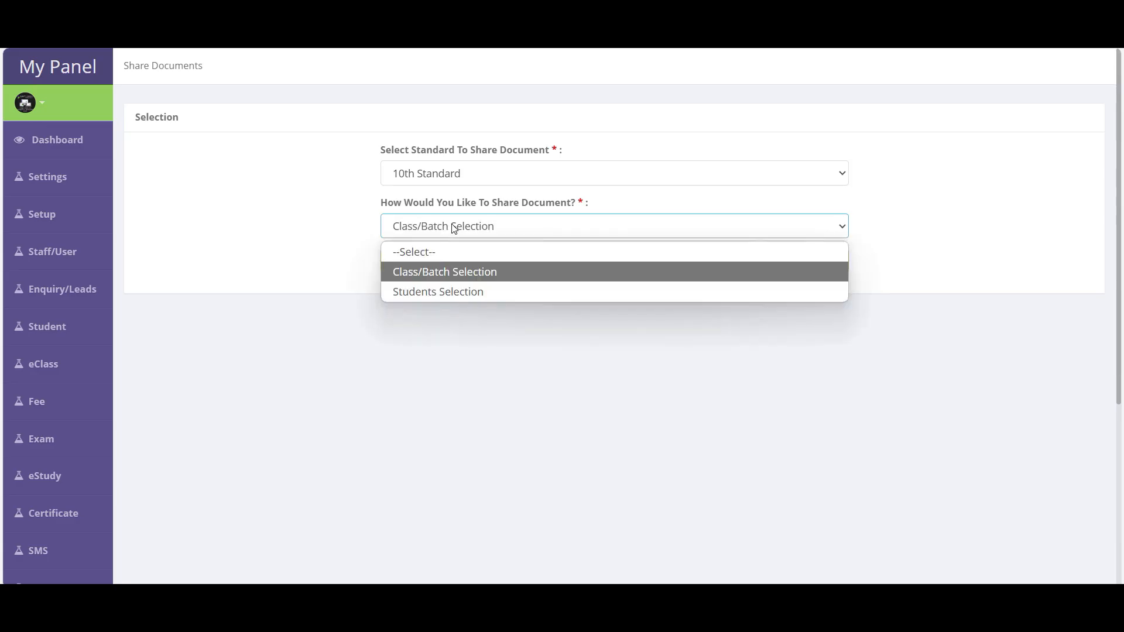
pyautogui.click(440, 292)
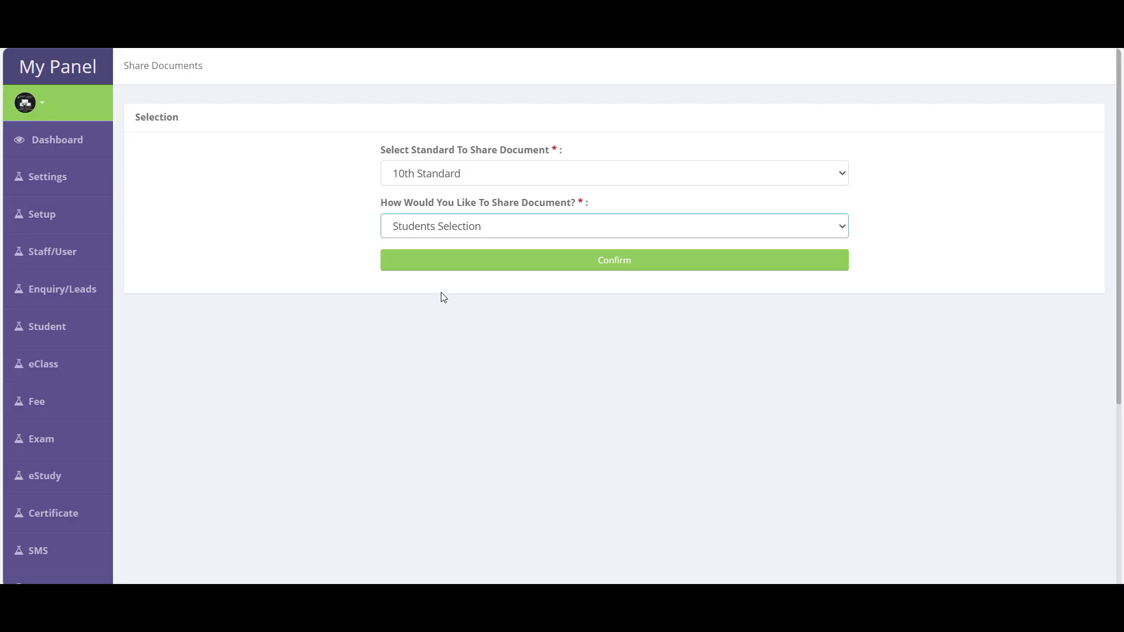
pyautogui.click(457, 228)
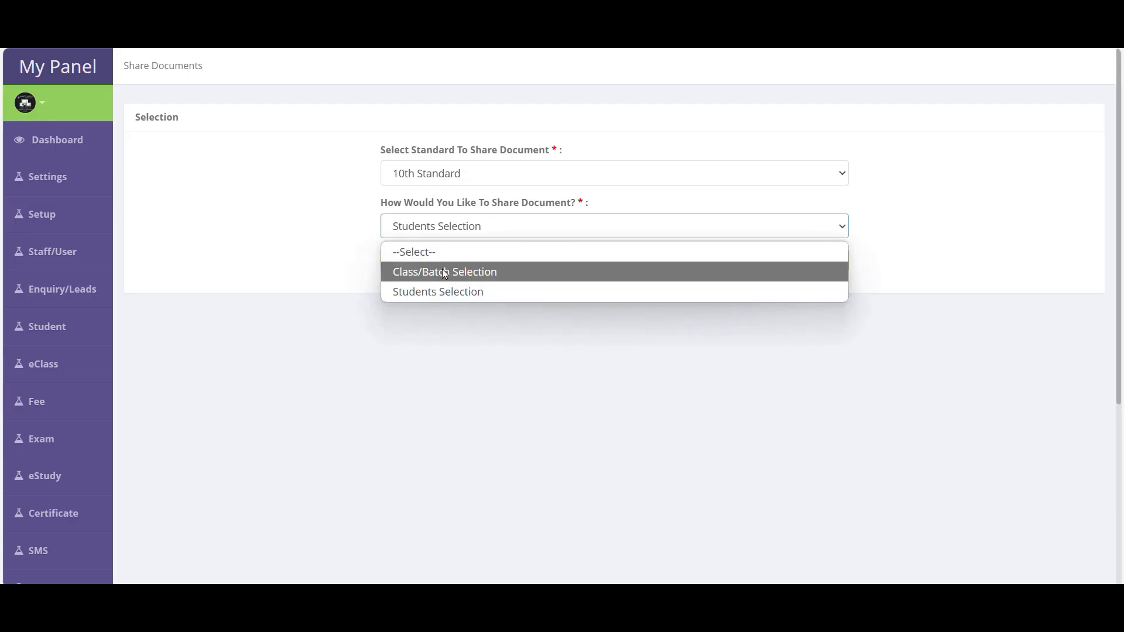
pyautogui.click(443, 272)
pyautogui.click(622, 269)
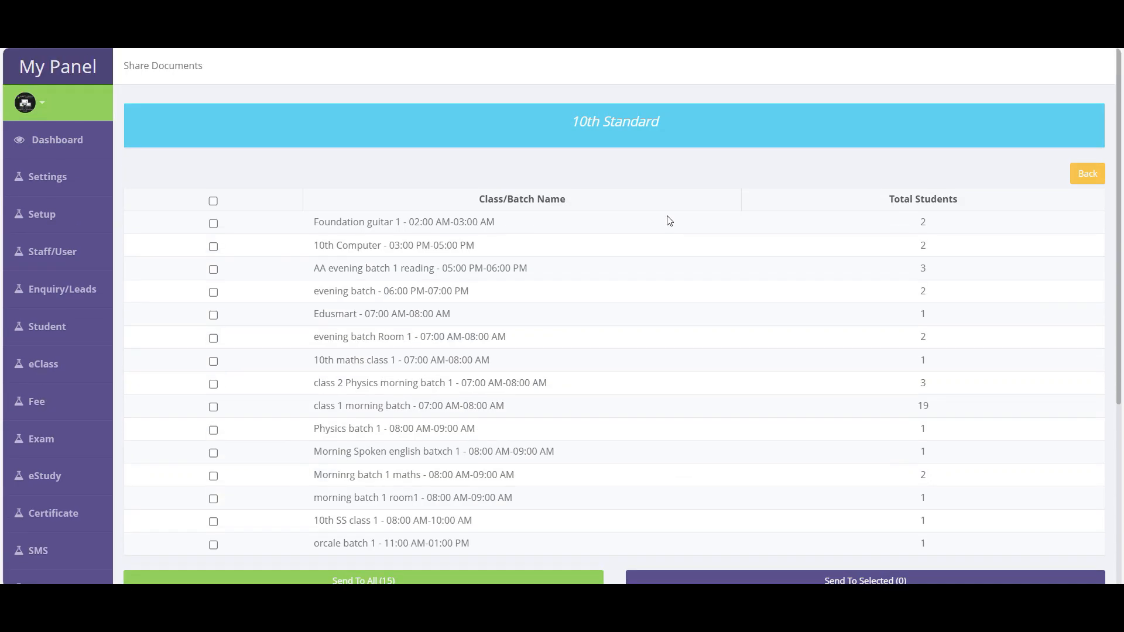
# - Tick the Foundation guitar 1 and 10th Computer batches and send to the two selected
pyautogui.scroll(-1, 666, 218)
pyautogui.scroll(-4, 666, 221)
pyautogui.scroll(4, 480, 377)
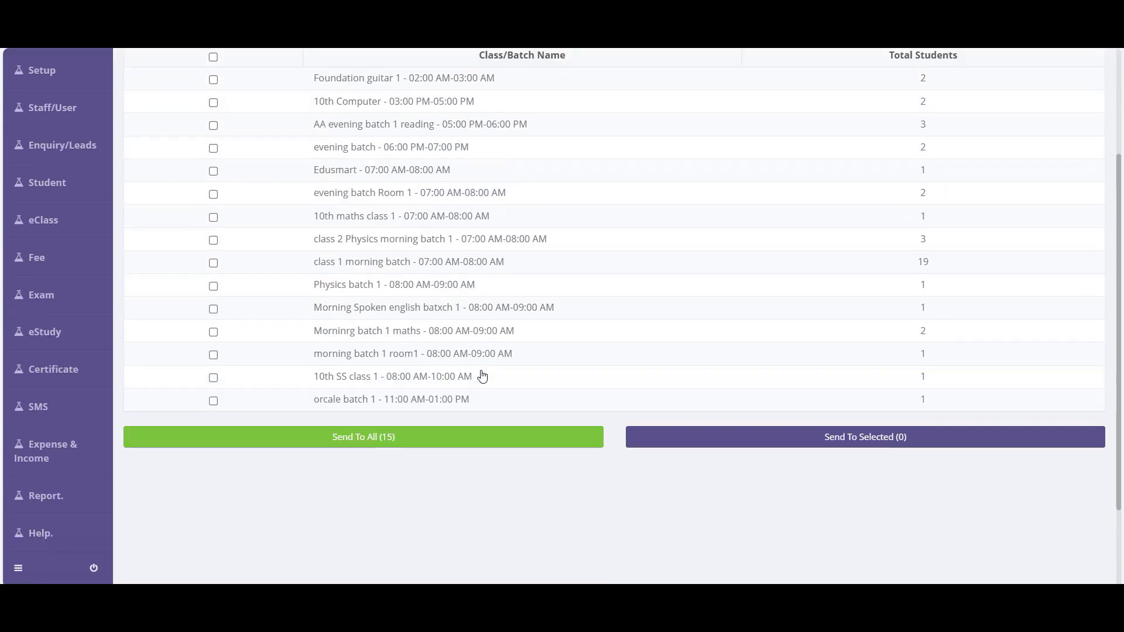
pyautogui.click(213, 224)
pyautogui.click(213, 246)
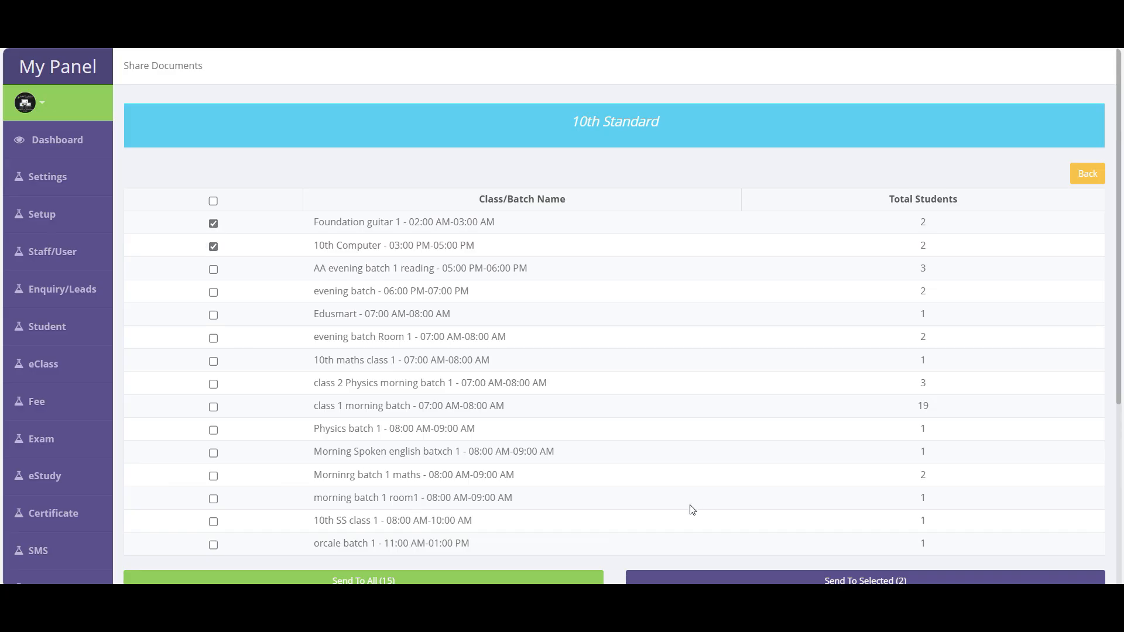
pyautogui.scroll(-5, 534, 439)
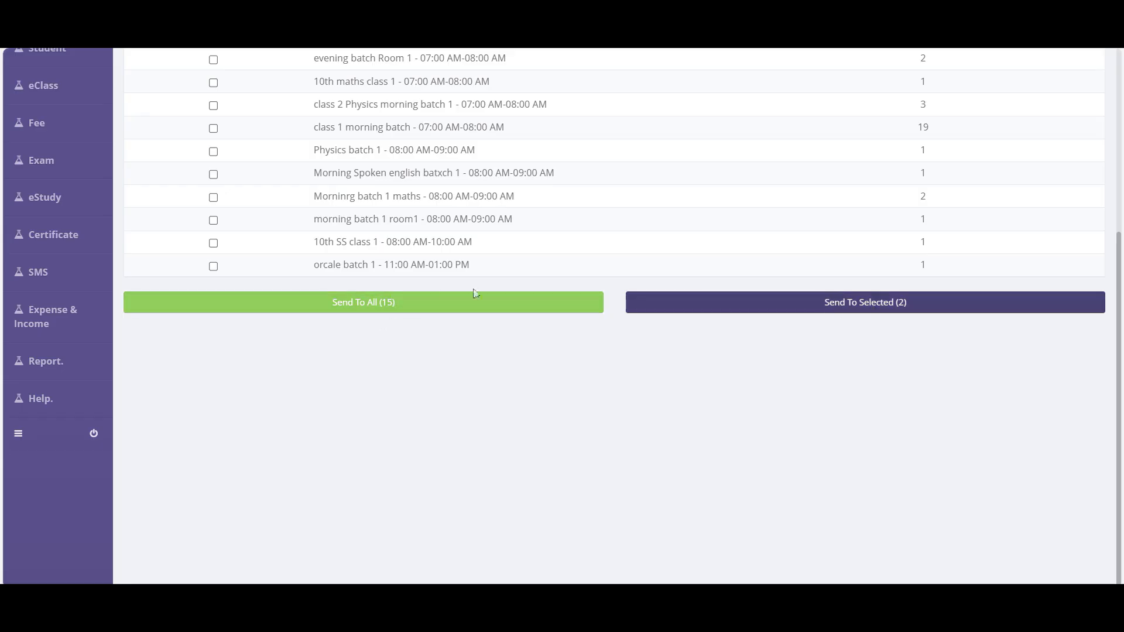
pyautogui.scroll(4, 351, 258)
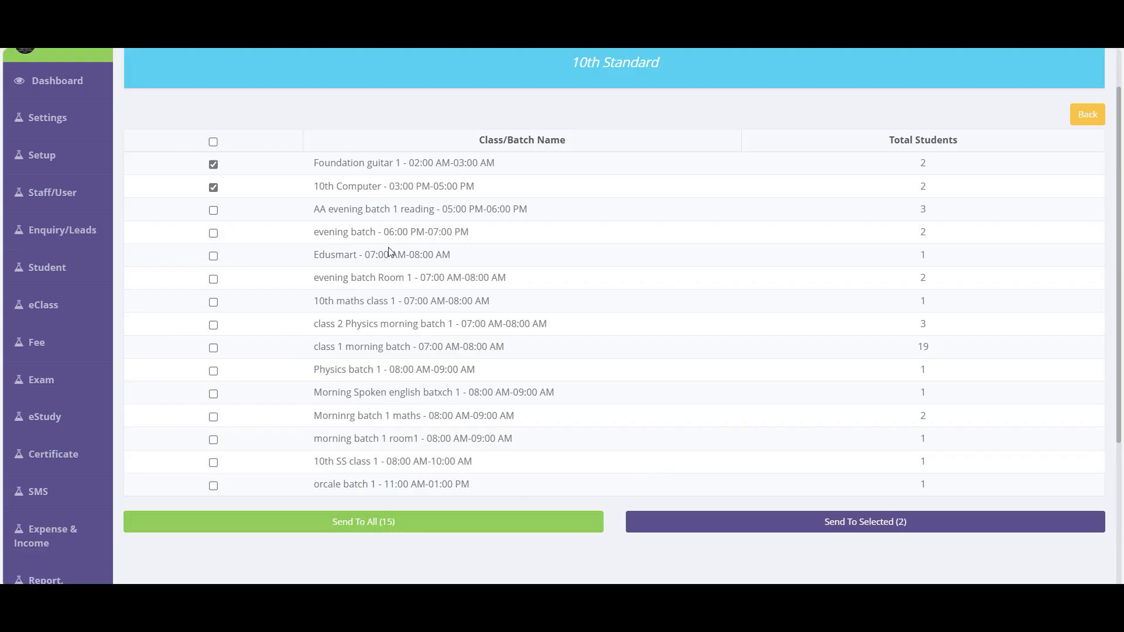
pyautogui.click(863, 530)
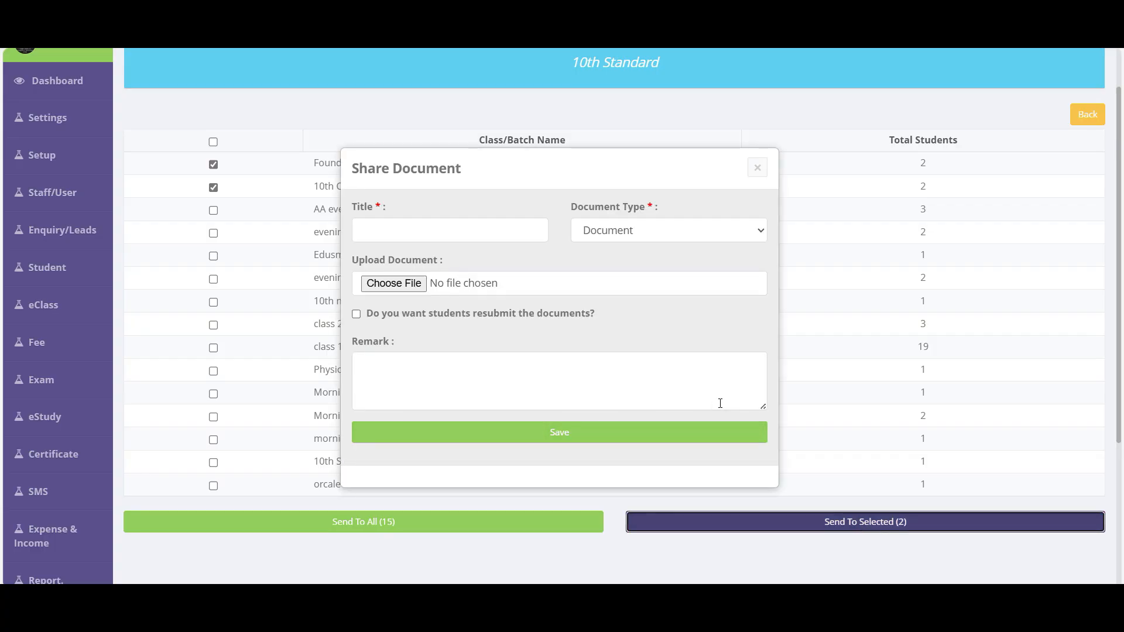
# - Title the shared document 'Home Work' and require students to resubmit it
pyautogui.click(397, 230)
pyautogui.write('Home ')
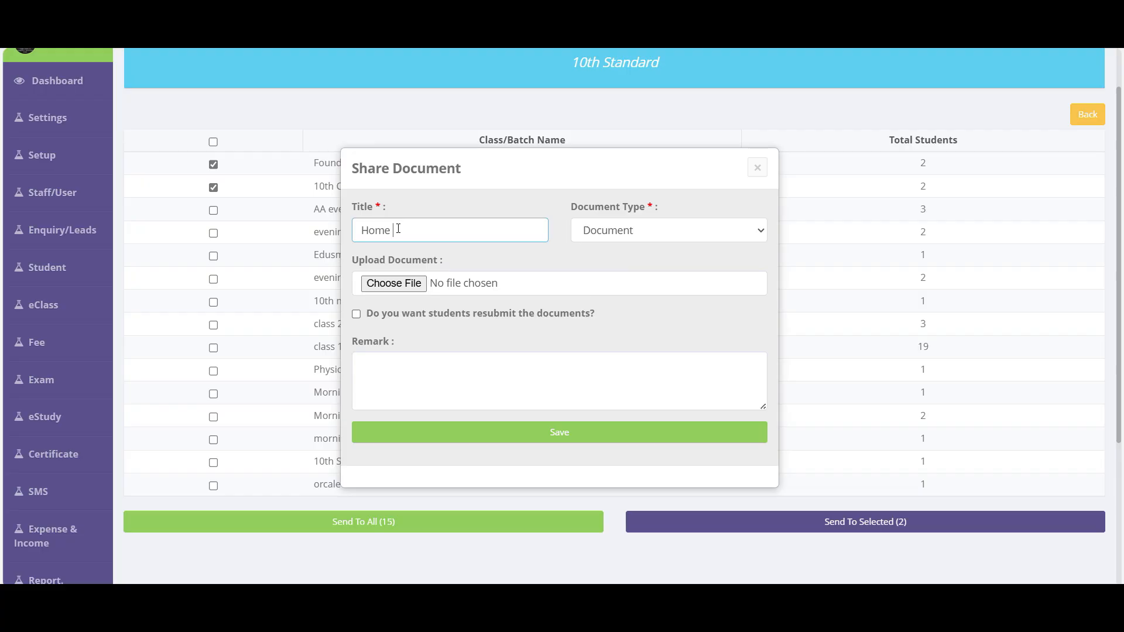
pyautogui.write('Work')
pyautogui.click(448, 316)
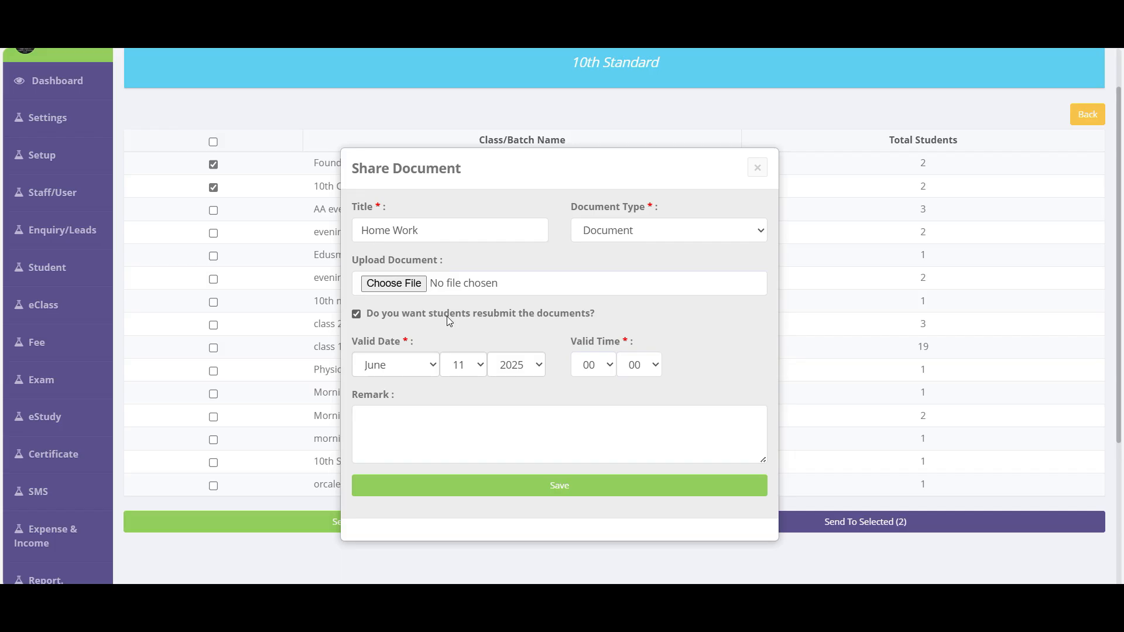
# - Keep resubmission required with a deadline of 15 June 2025 at 18:00
pyautogui.click(448, 316)
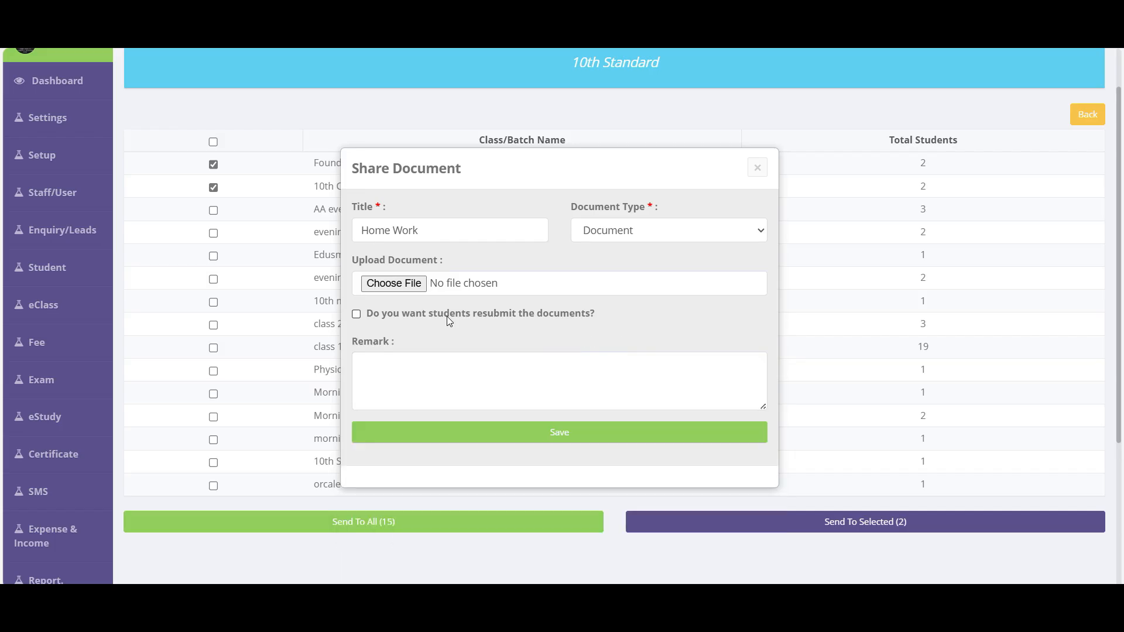
pyautogui.click(448, 316)
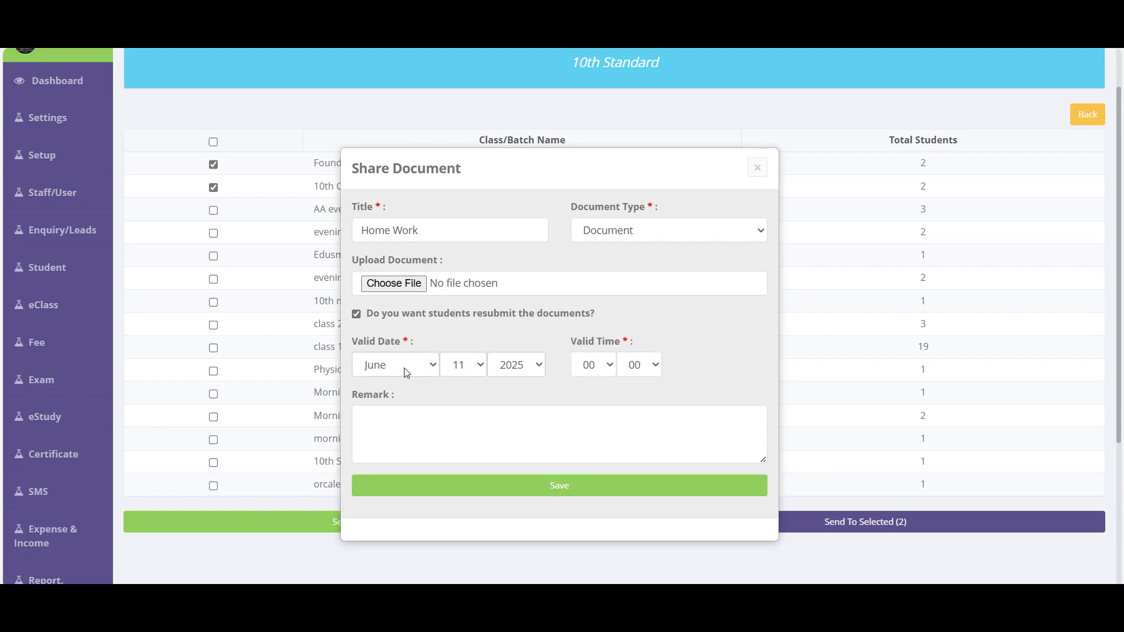
pyautogui.click(406, 373)
pyautogui.click(454, 367)
pyautogui.click(456, 371)
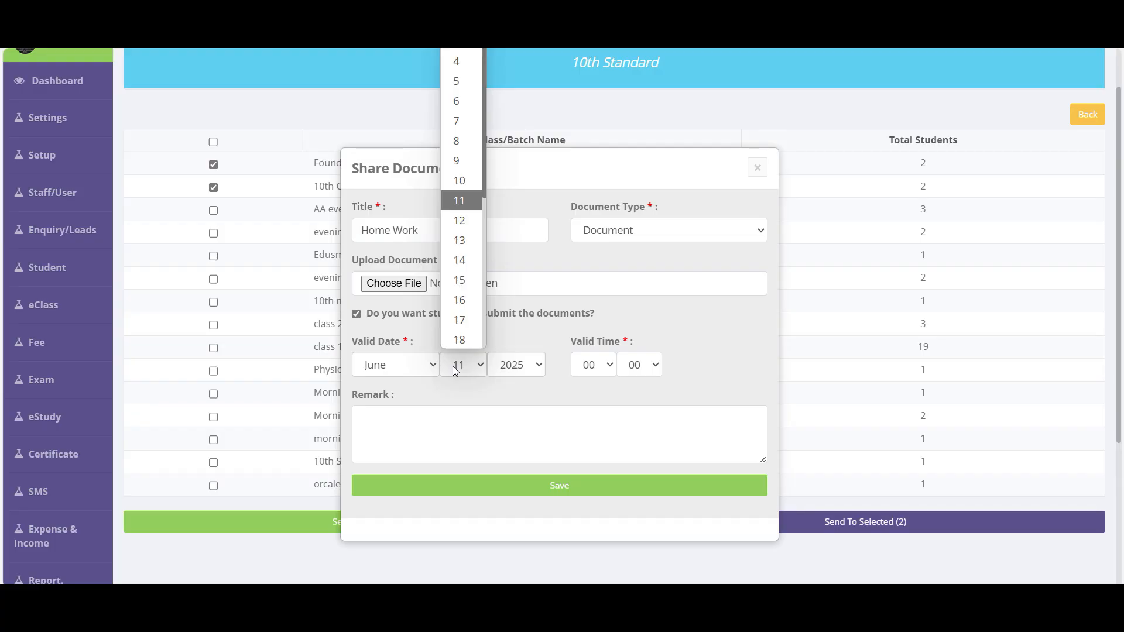
pyautogui.click(460, 280)
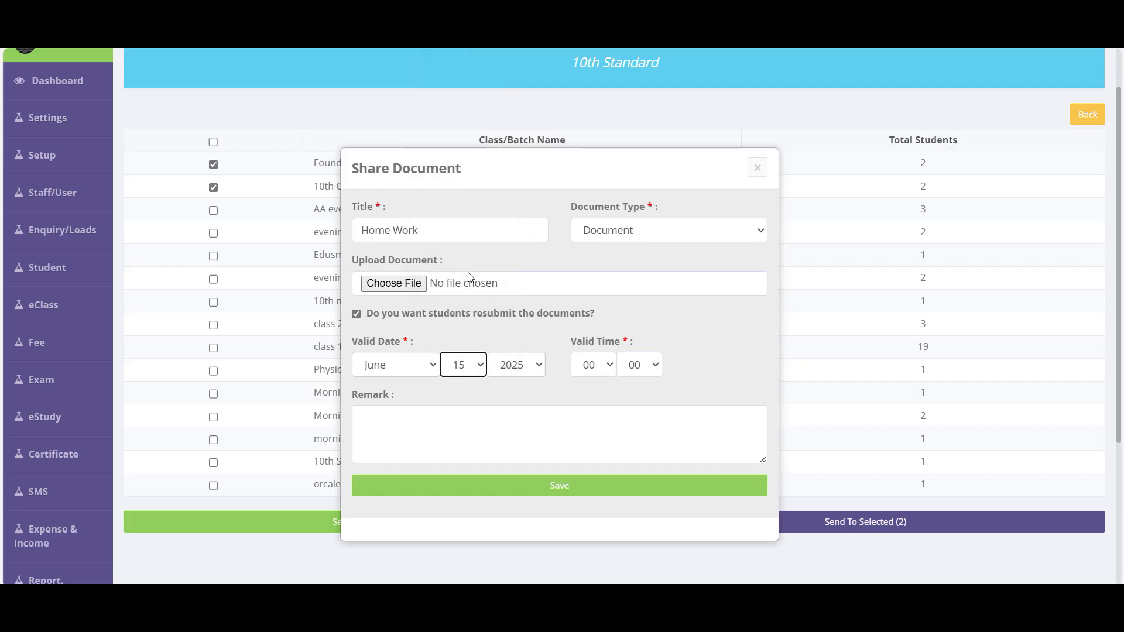
pyautogui.click(588, 365)
pyautogui.click(590, 334)
# - Add a short remark and save to share Home Work with both batches
pyautogui.click(509, 405)
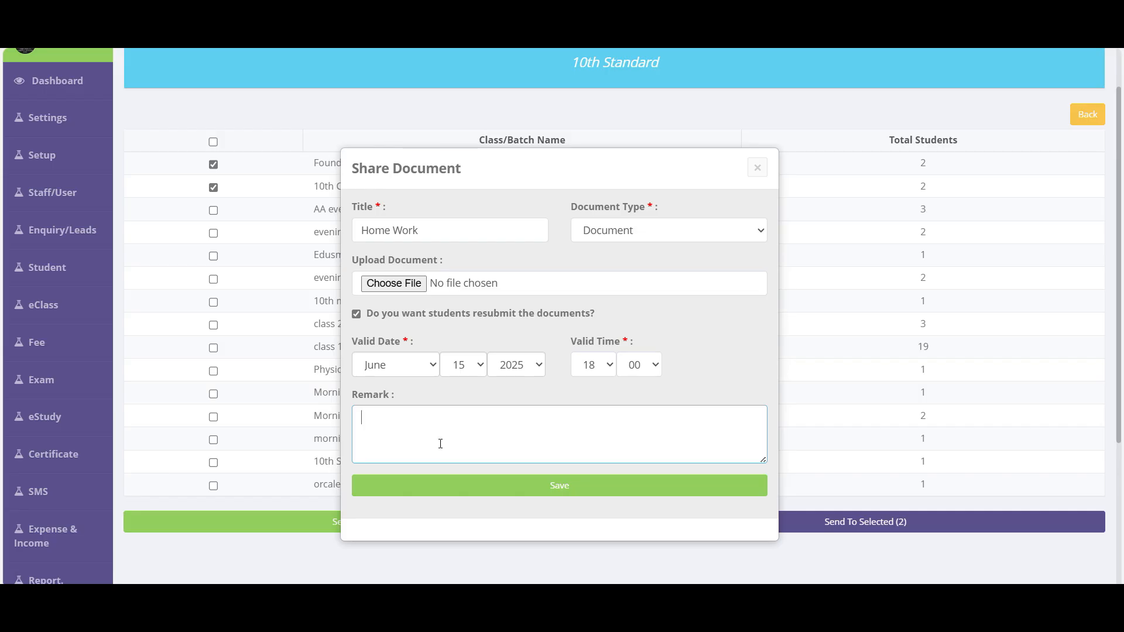
pyautogui.write('jshdja  asdhja dkashdlk aslkdkj')
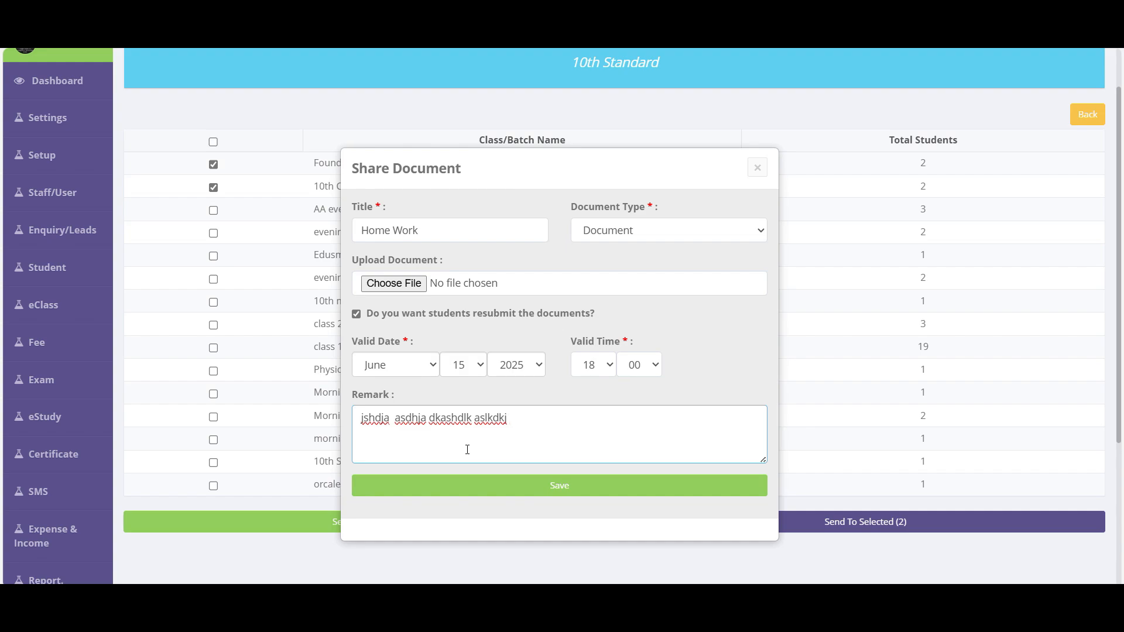
pyautogui.click(596, 492)
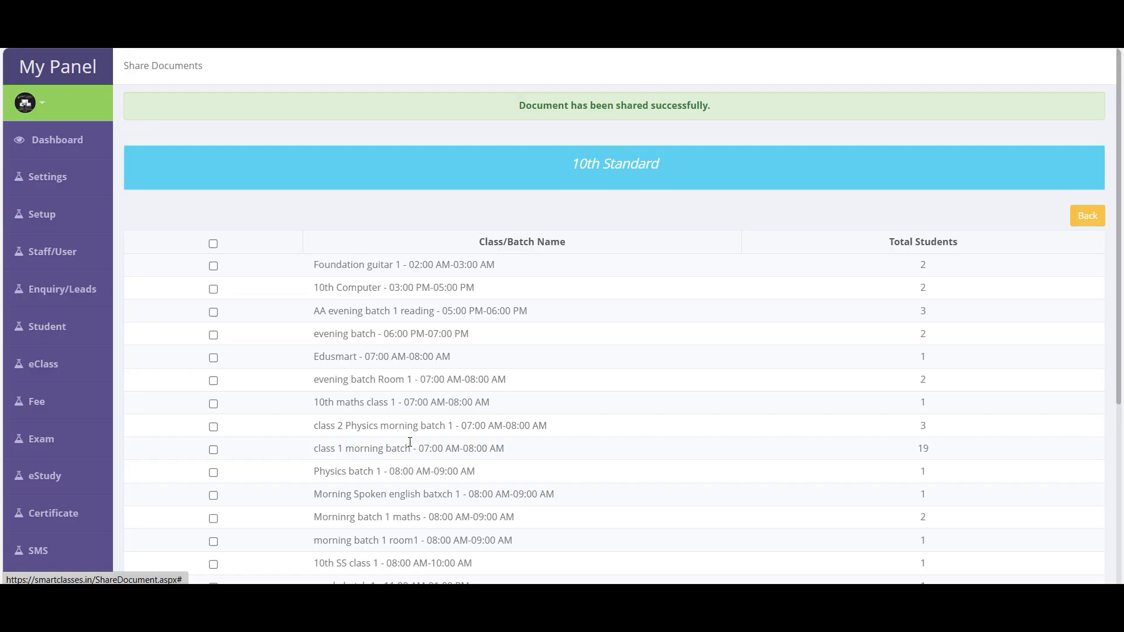
# - Switch the 10th Standard sharing method to Students Selection and confirm
pyautogui.scroll(-2, 410, 442)
pyautogui.click(1087, 142)
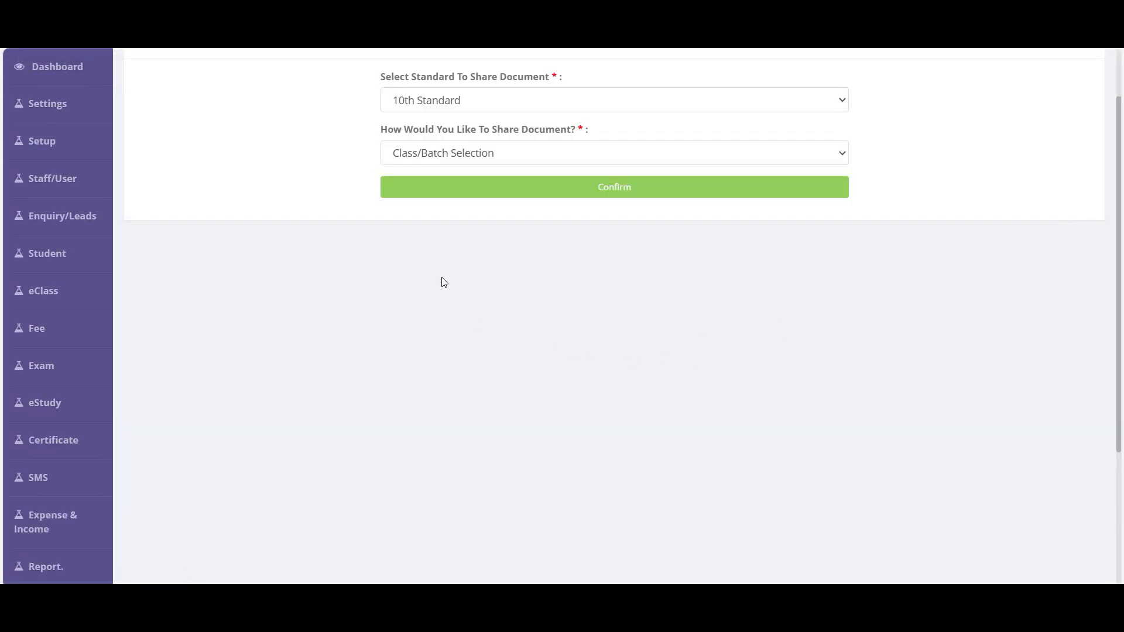
pyautogui.click(439, 160)
pyautogui.click(430, 216)
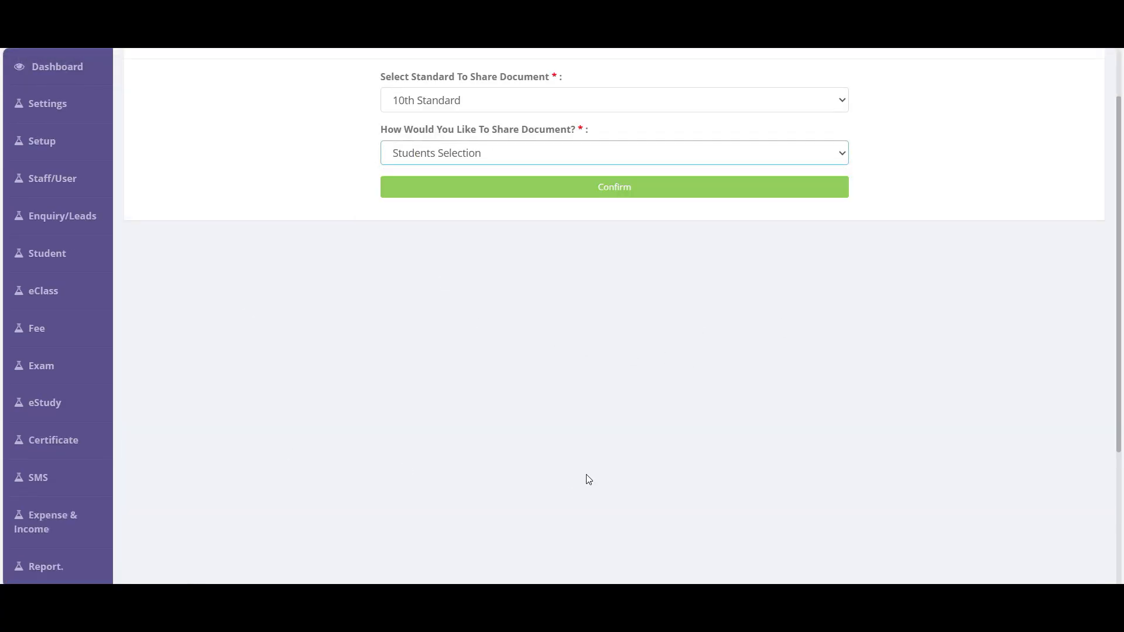
pyautogui.click(627, 192)
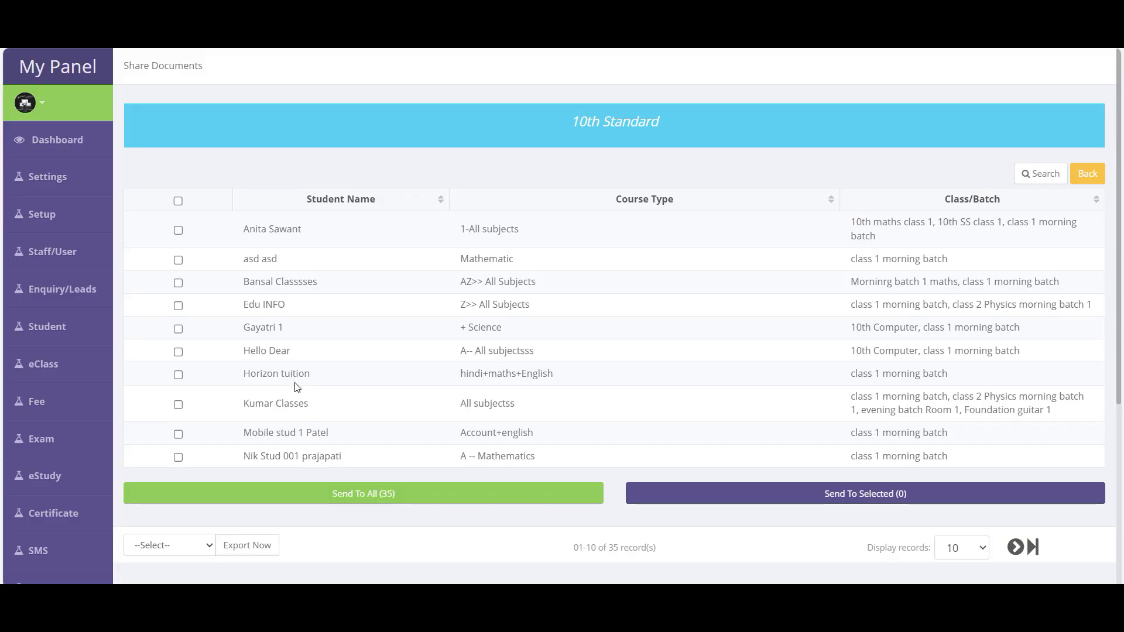
# - Search students for 'tej', tick the match, then clear the name filter
pyautogui.click(1036, 173)
pyautogui.click(399, 261)
pyautogui.write('tej')
pyautogui.press('Return')
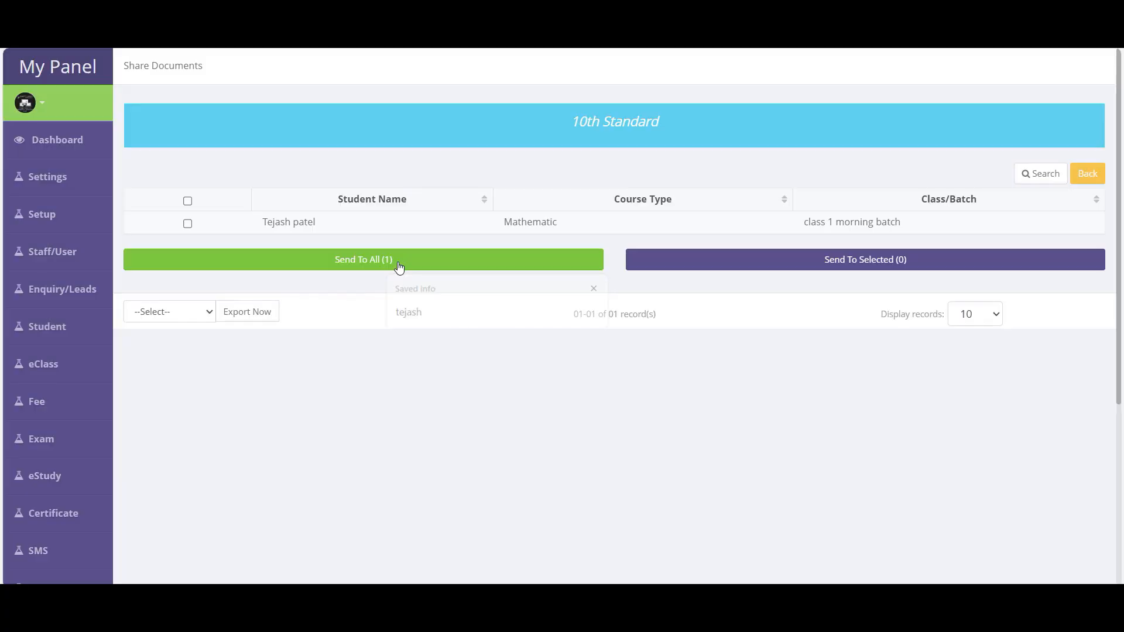
pyautogui.click(187, 223)
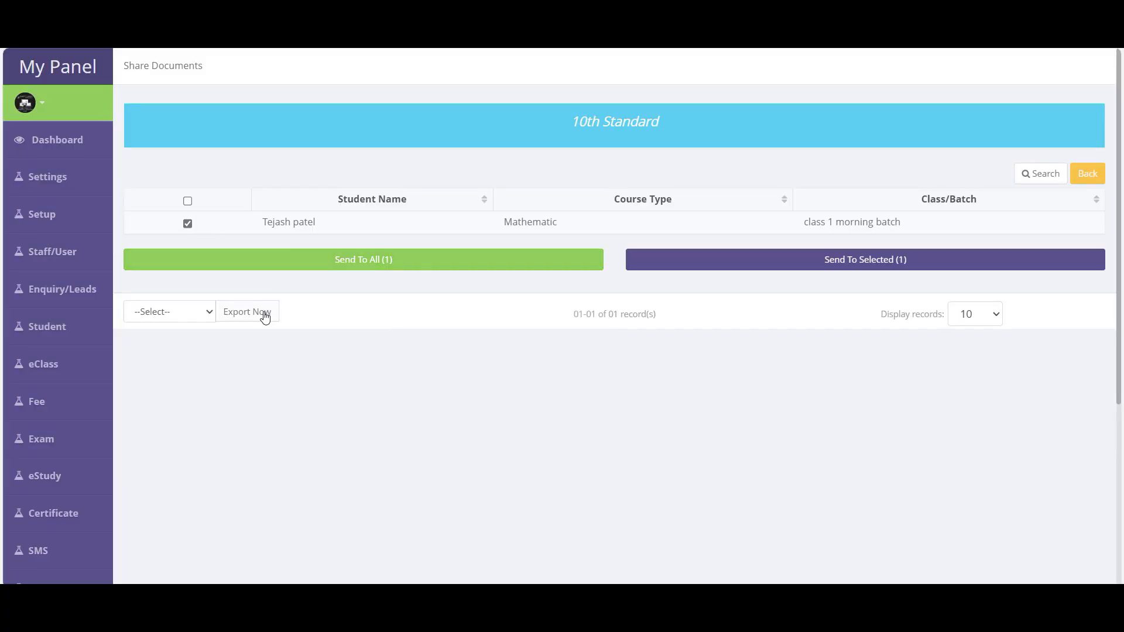
pyautogui.click(1040, 174)
pyautogui.moveTo(378, 260); pyautogui.dragTo(352, 264)
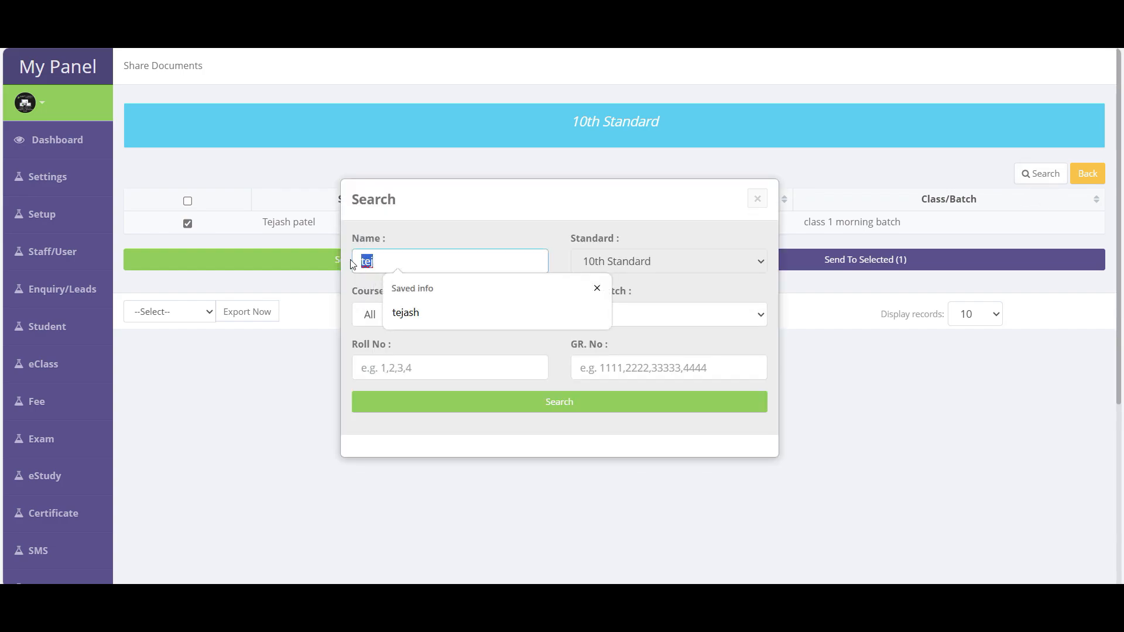
pyautogui.press('BackSpace')
pyautogui.press('Return')
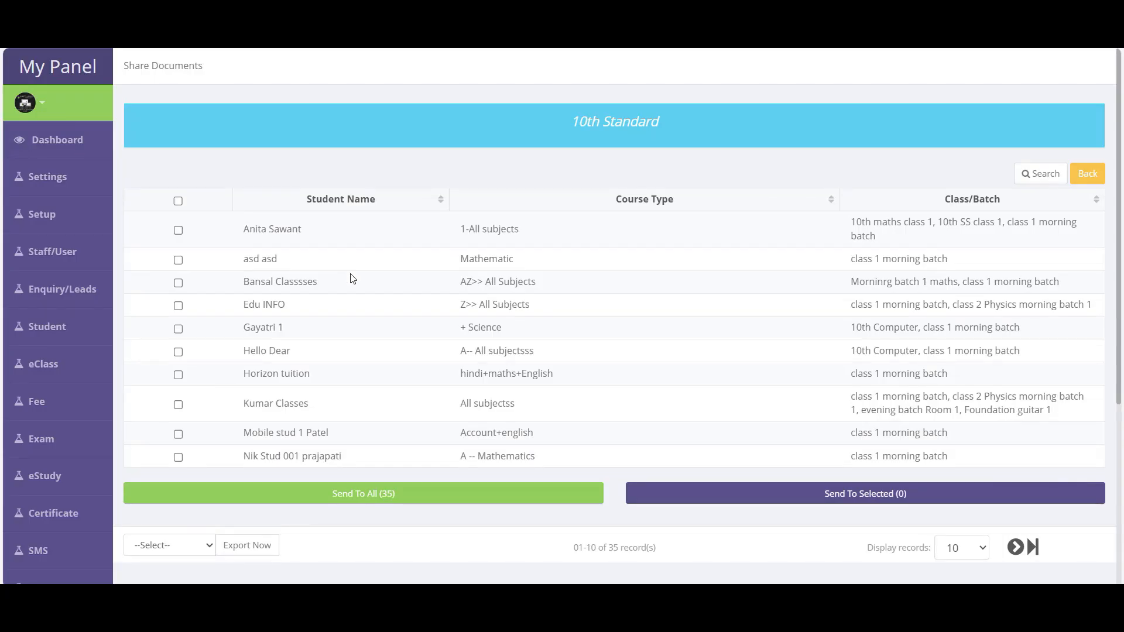
# - Tick the first, third, fifth and seventh students, preview the sharing form, then close it unsaved
pyautogui.click(178, 230)
pyautogui.click(178, 283)
pyautogui.click(178, 328)
pyautogui.click(178, 374)
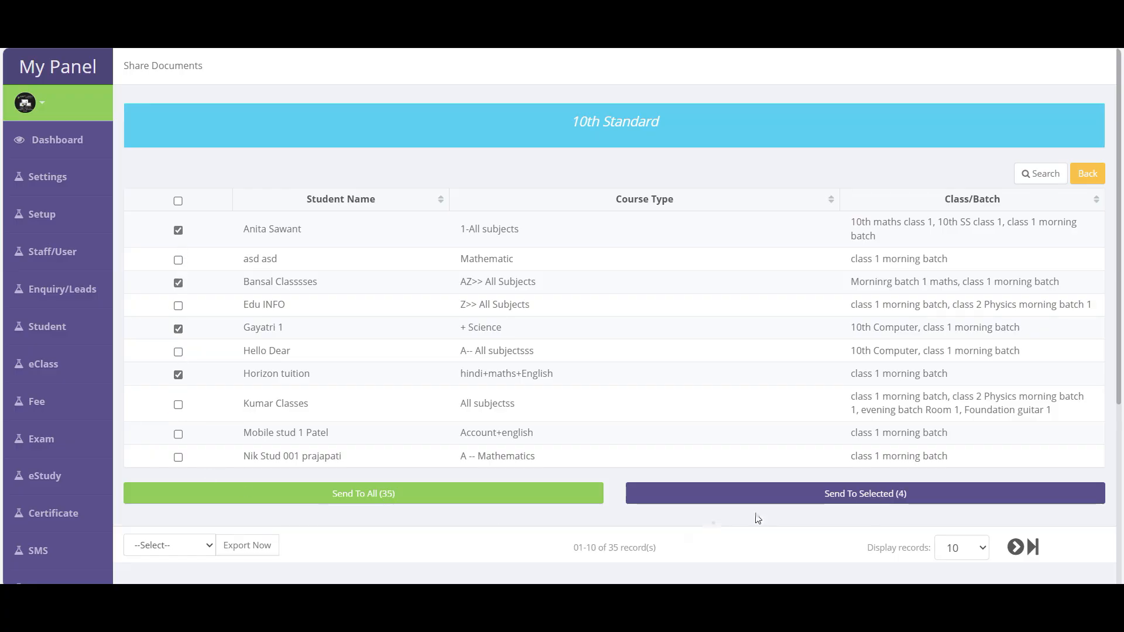
pyautogui.click(897, 501)
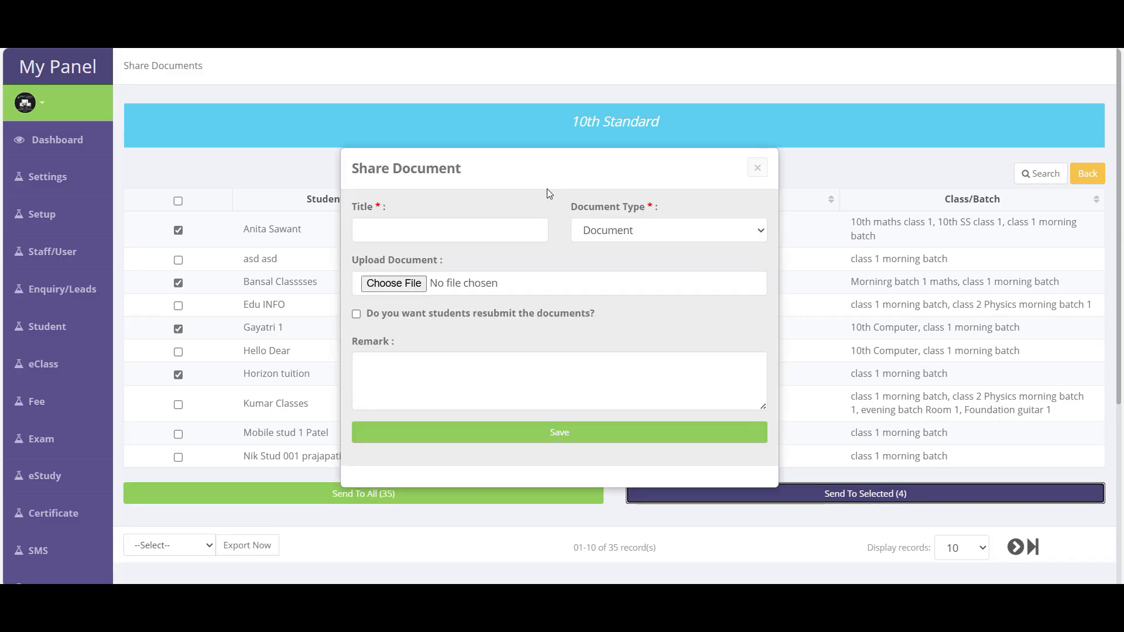
pyautogui.click(757, 169)
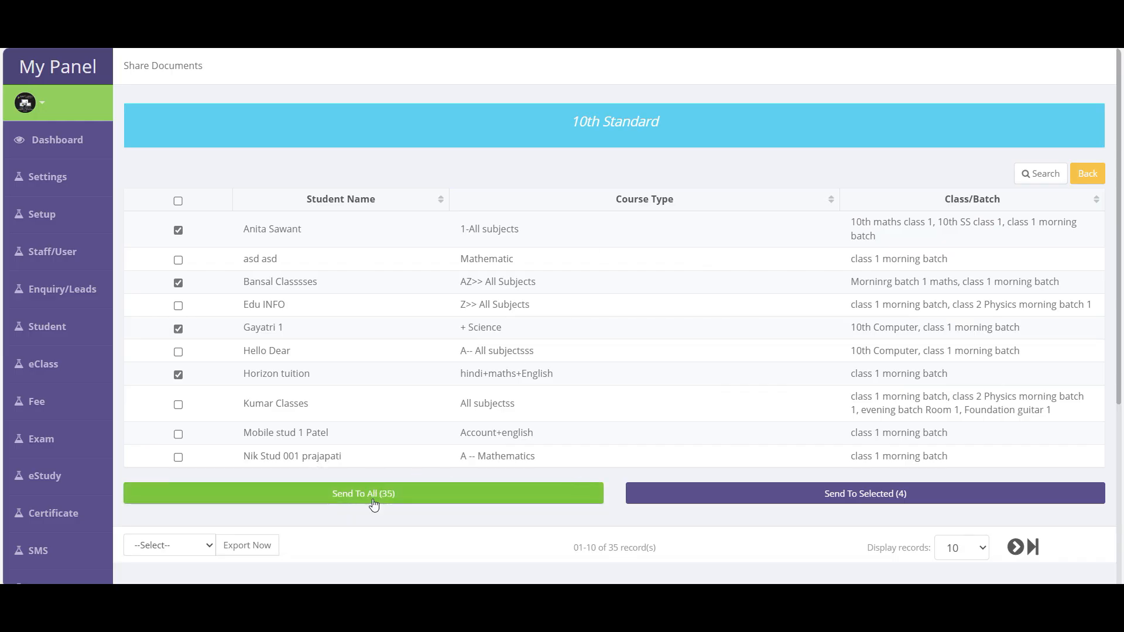
# - Show 200 records per page and preview sharing with all 35 students, closing without saving
pyautogui.doubleClick(613, 548)
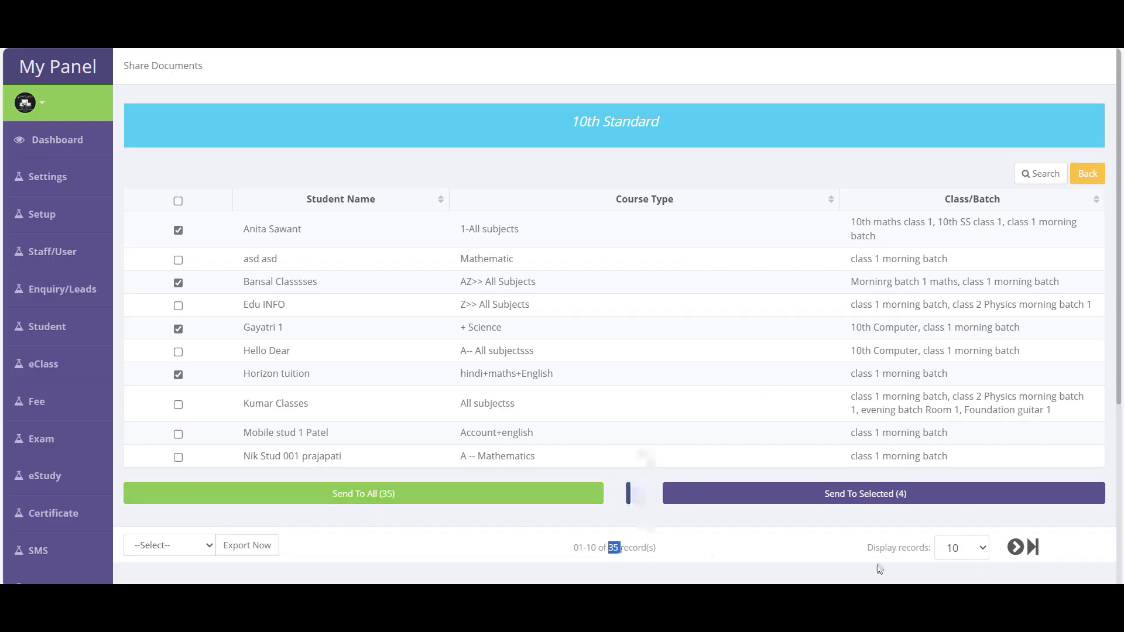
pyautogui.click(962, 547)
pyautogui.click(969, 523)
pyautogui.scroll(-4, 651, 432)
pyautogui.scroll(-2, 663, 381)
pyautogui.scroll(-6, 665, 387)
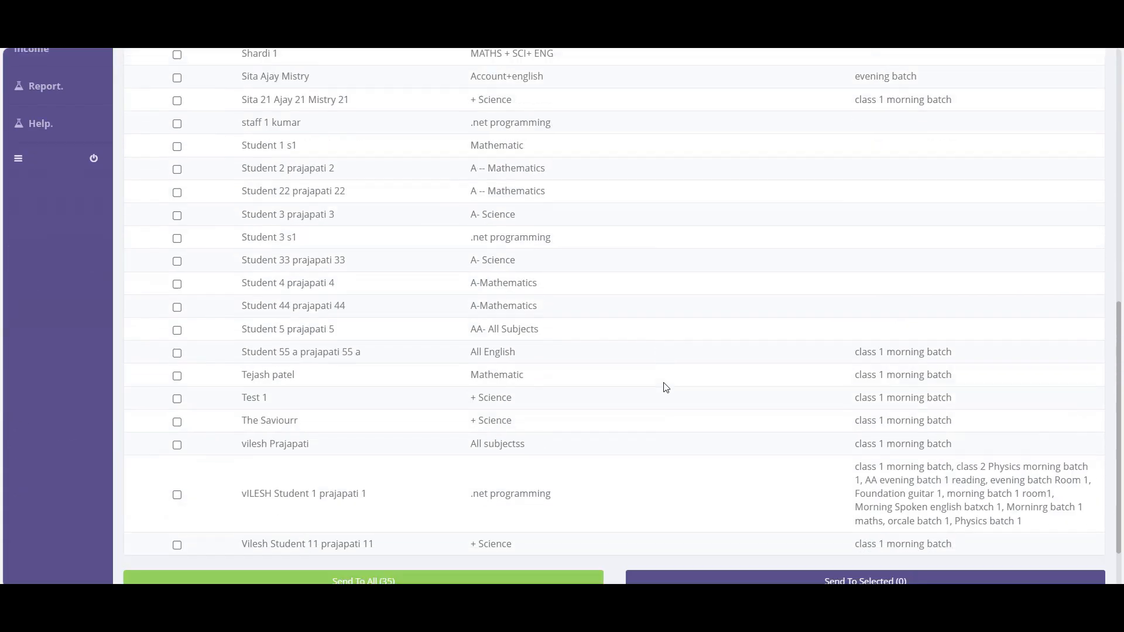
pyautogui.scroll(-1, 665, 388)
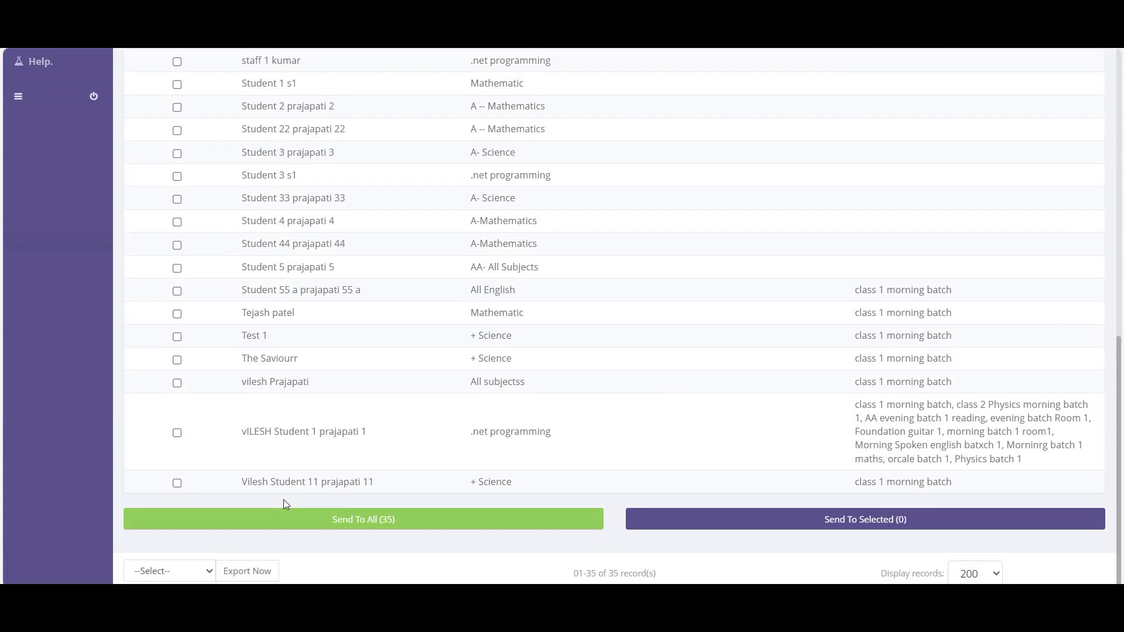
pyautogui.click(381, 521)
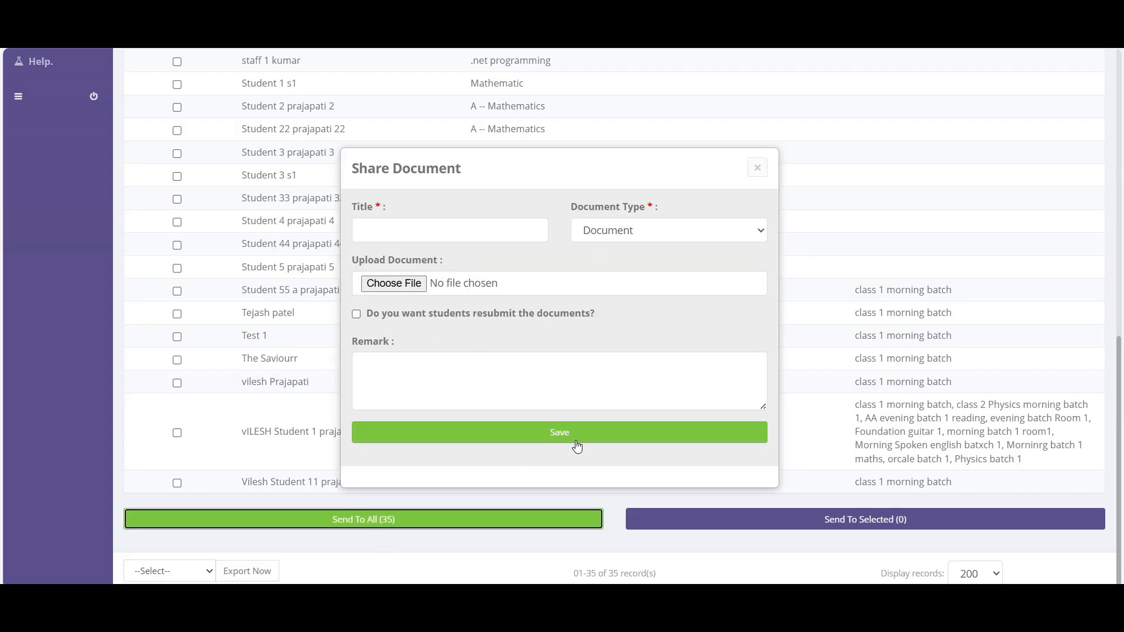
pyautogui.scroll(5, 292, 351)
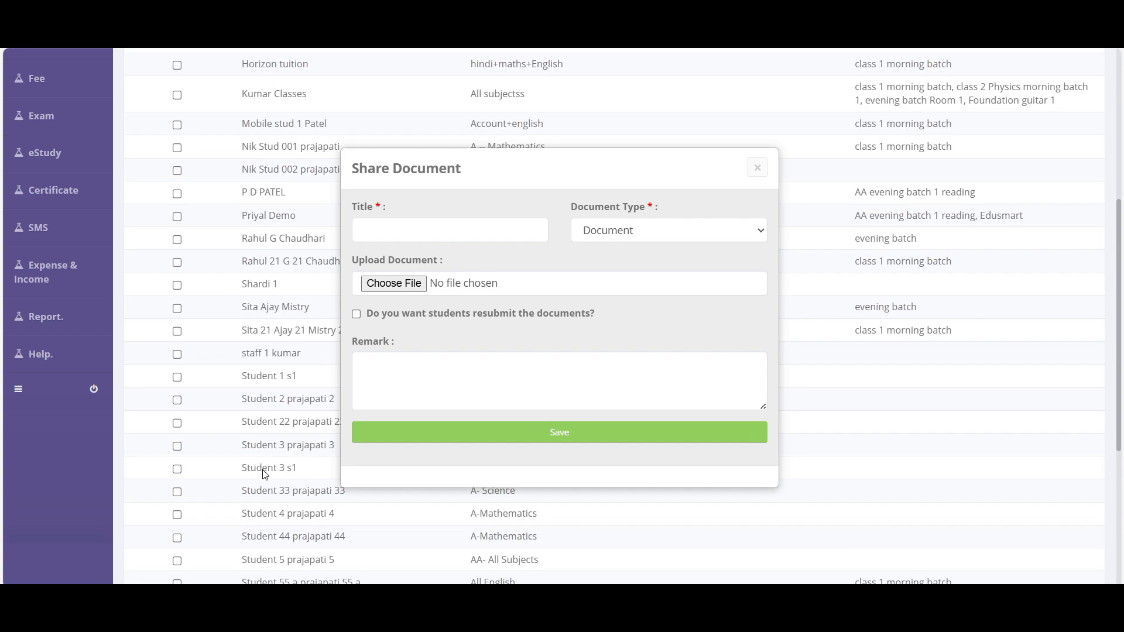
pyautogui.click(760, 169)
pyautogui.scroll(5, 227, 350)
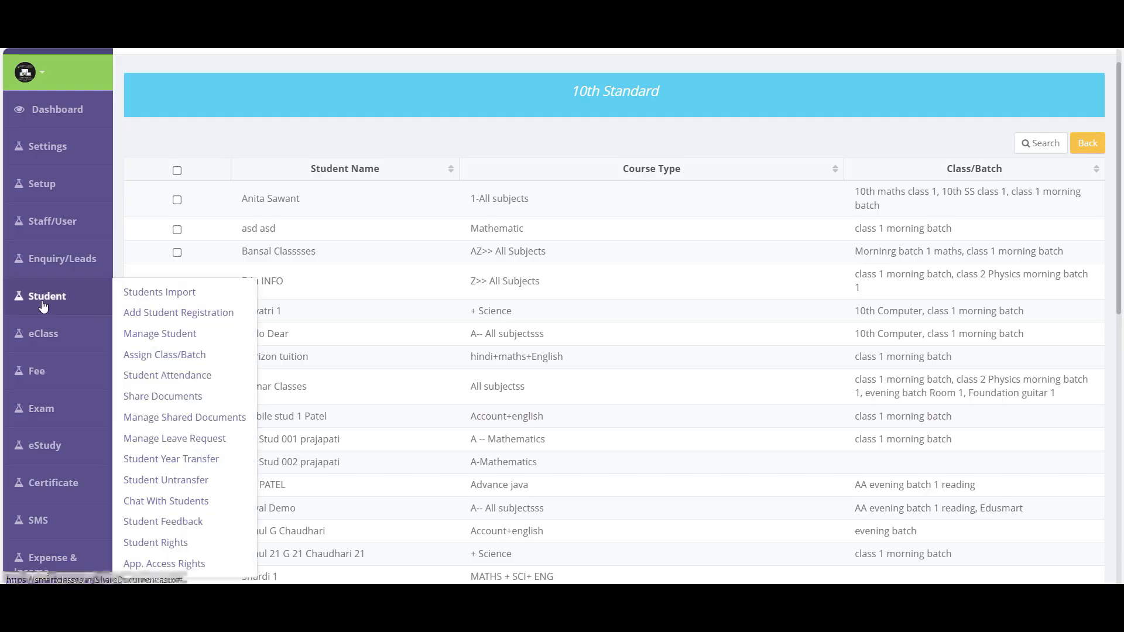
# - Open Manage Shared Documents and review the Home Work entry shared 11 Jun 2025
pyautogui.moveTo(53, 295)
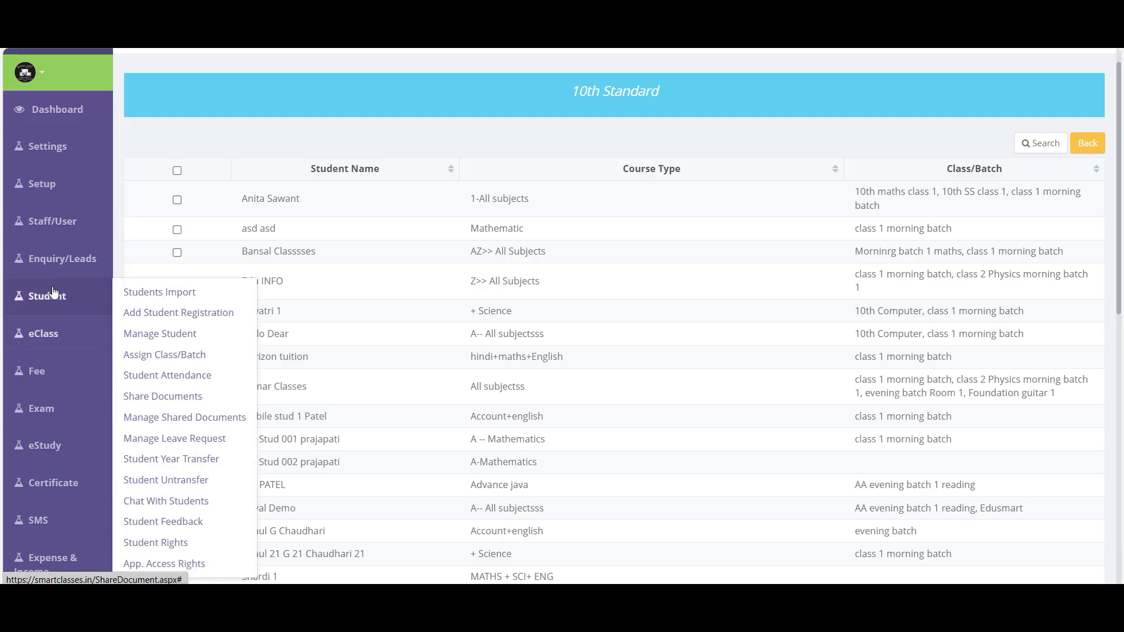
pyautogui.click(205, 421)
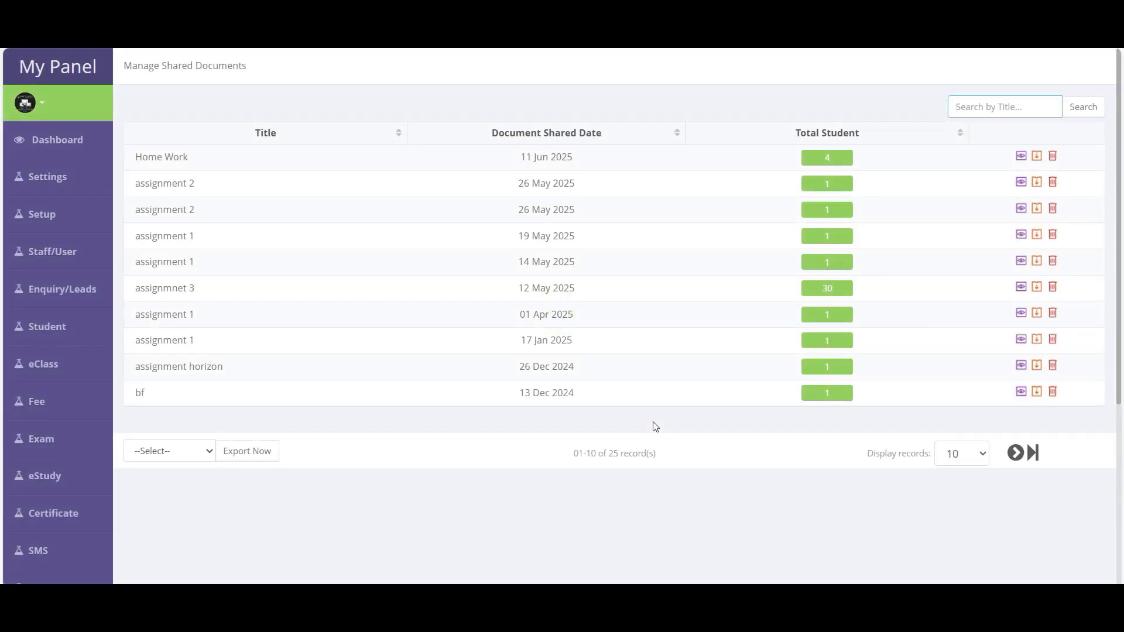
pyautogui.moveTo(131, 161); pyautogui.dragTo(568, 178)
pyautogui.click(567, 178)
pyautogui.doubleClick(147, 154)
pyautogui.click(532, 156)
pyautogui.moveTo(580, 160); pyautogui.dragTo(519, 158)
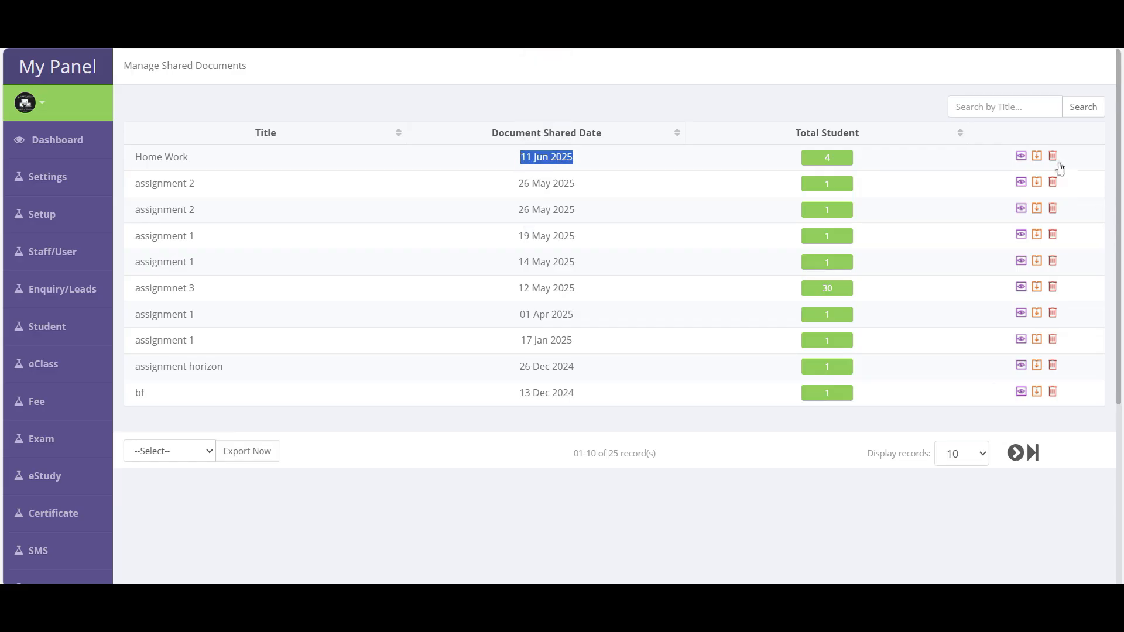
# - Delete the first student from Home Work's recipients and return to the documents list
pyautogui.click(832, 164)
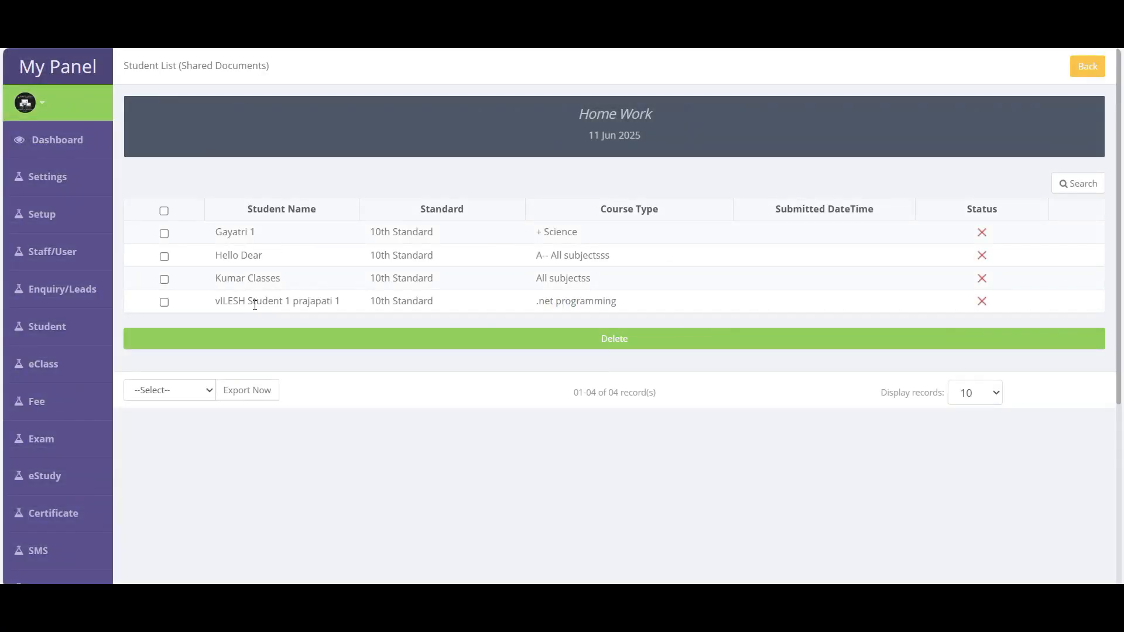
pyautogui.click(164, 233)
pyautogui.click(164, 258)
pyautogui.click(164, 279)
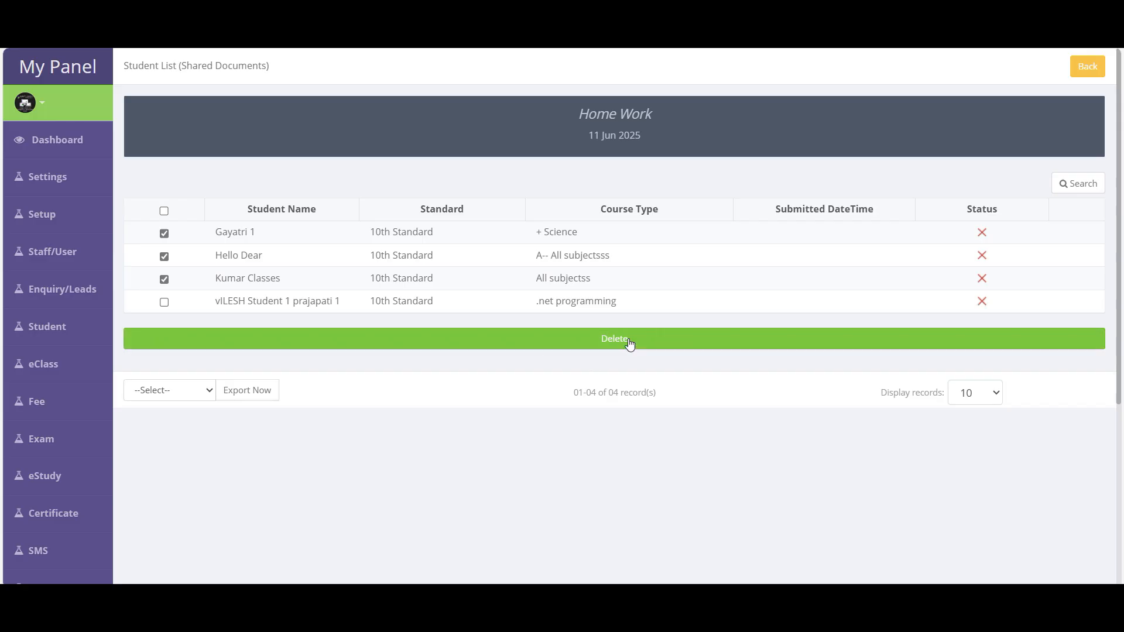
pyautogui.click(164, 280)
pyautogui.click(164, 256)
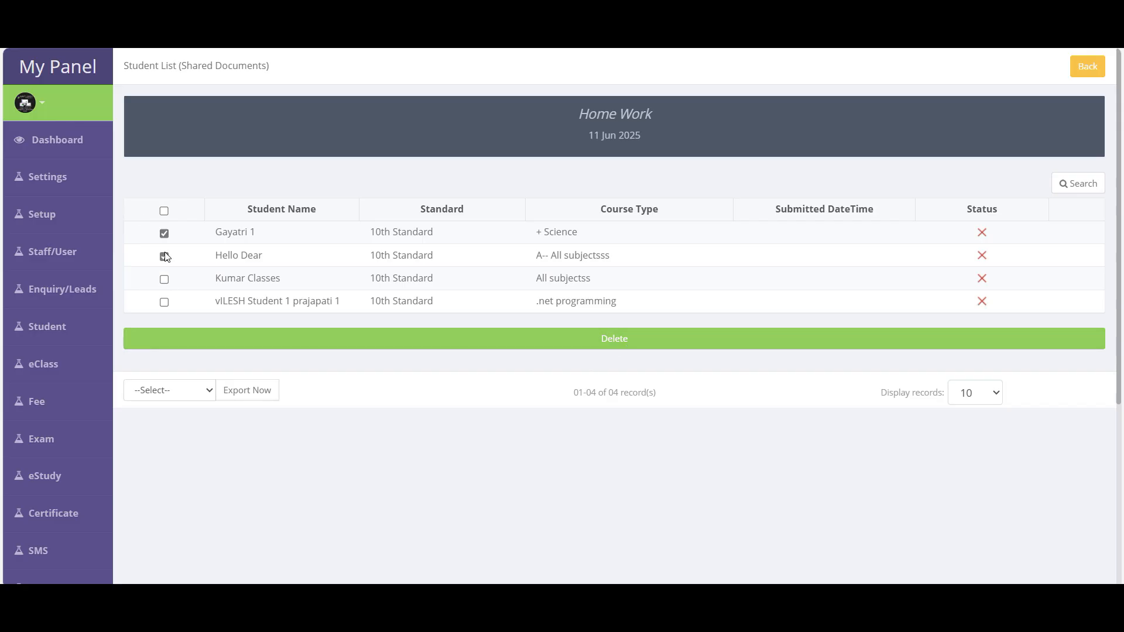
pyautogui.click(583, 342)
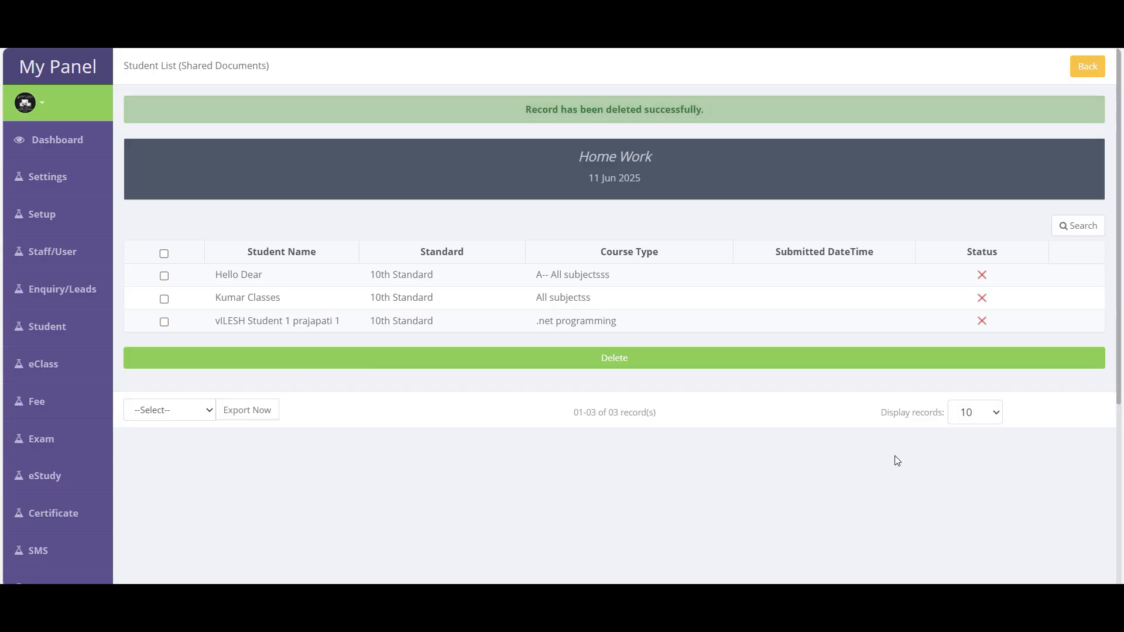
pyautogui.click(1087, 67)
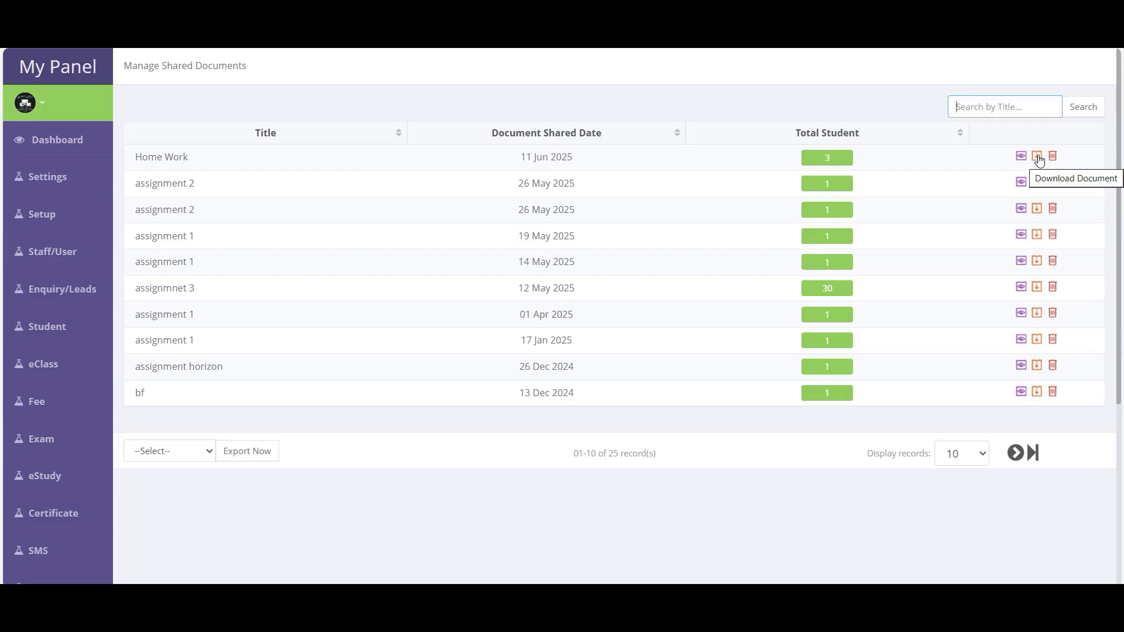
pyautogui.click(1022, 157)
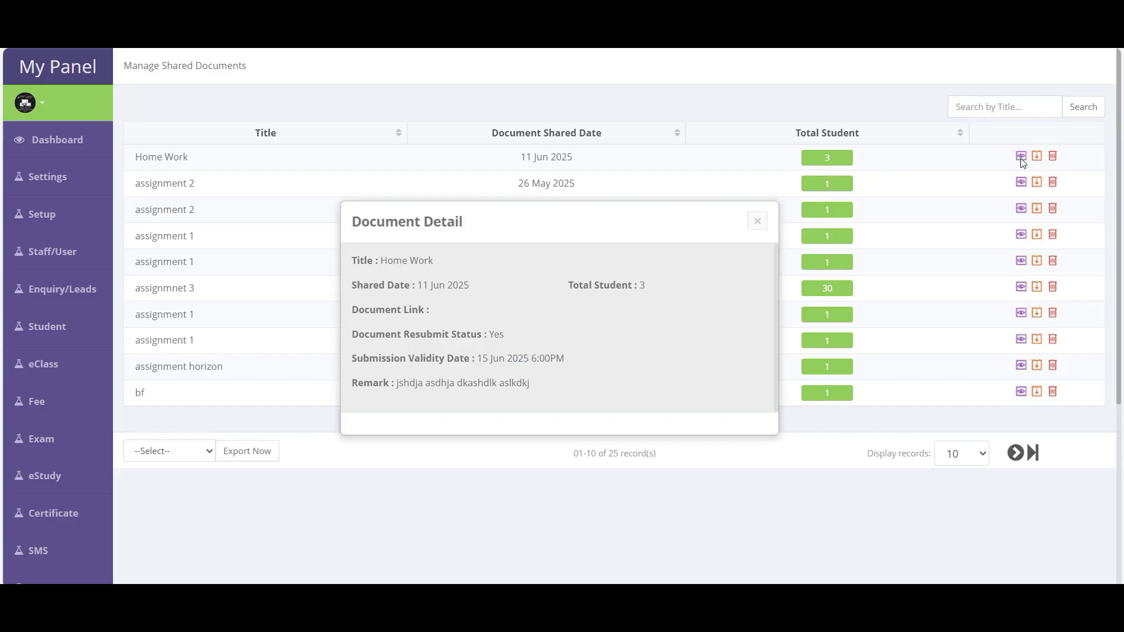
pyautogui.moveTo(378, 262); pyautogui.dragTo(551, 398)
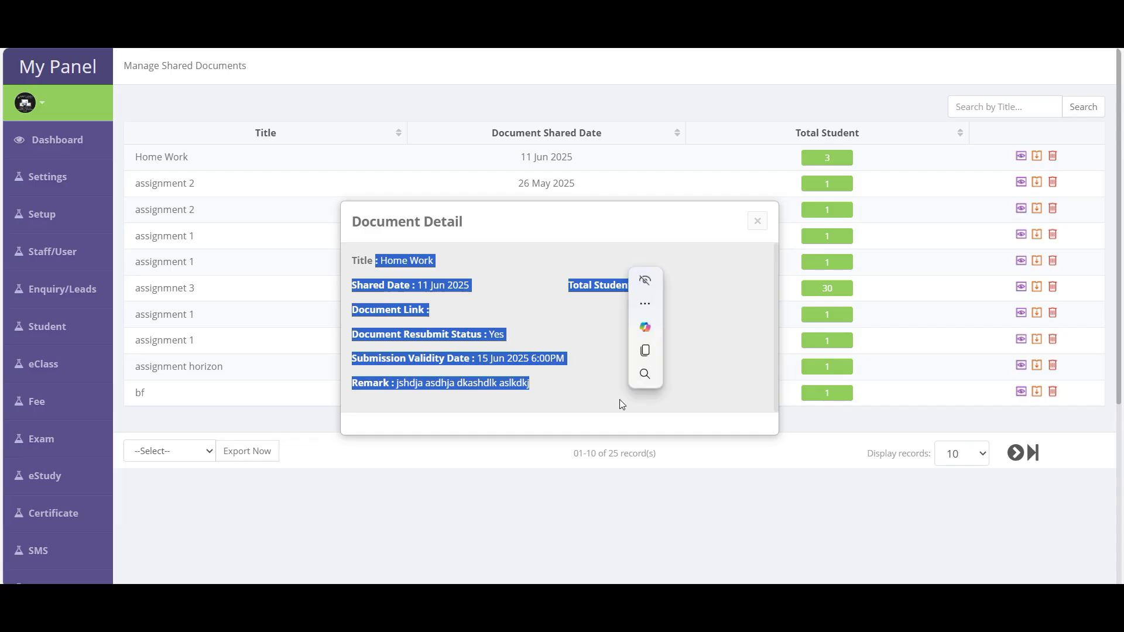
pyautogui.click(577, 393)
pyautogui.click(757, 221)
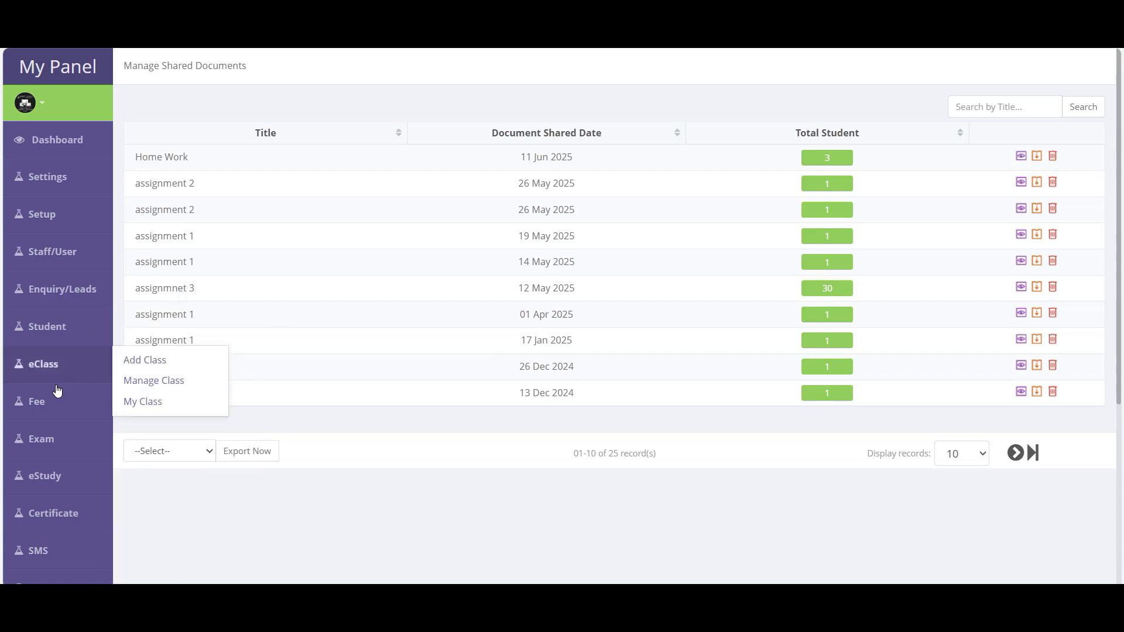
pyautogui.moveTo(61, 329)
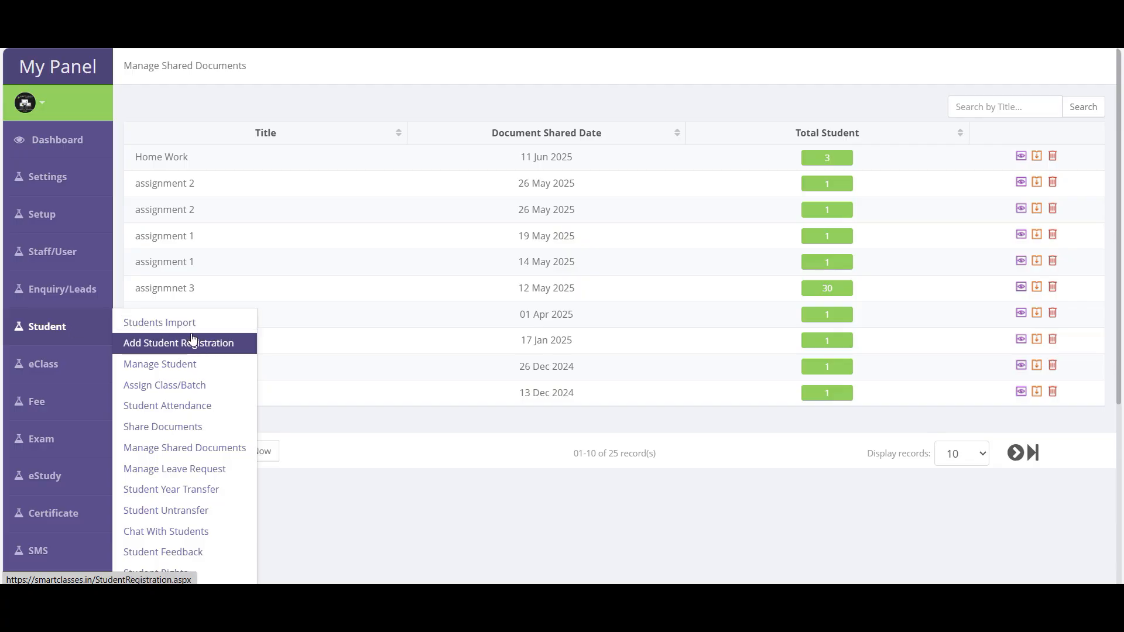
# - Open student leave requests and approve the first pending request
pyautogui.click(208, 475)
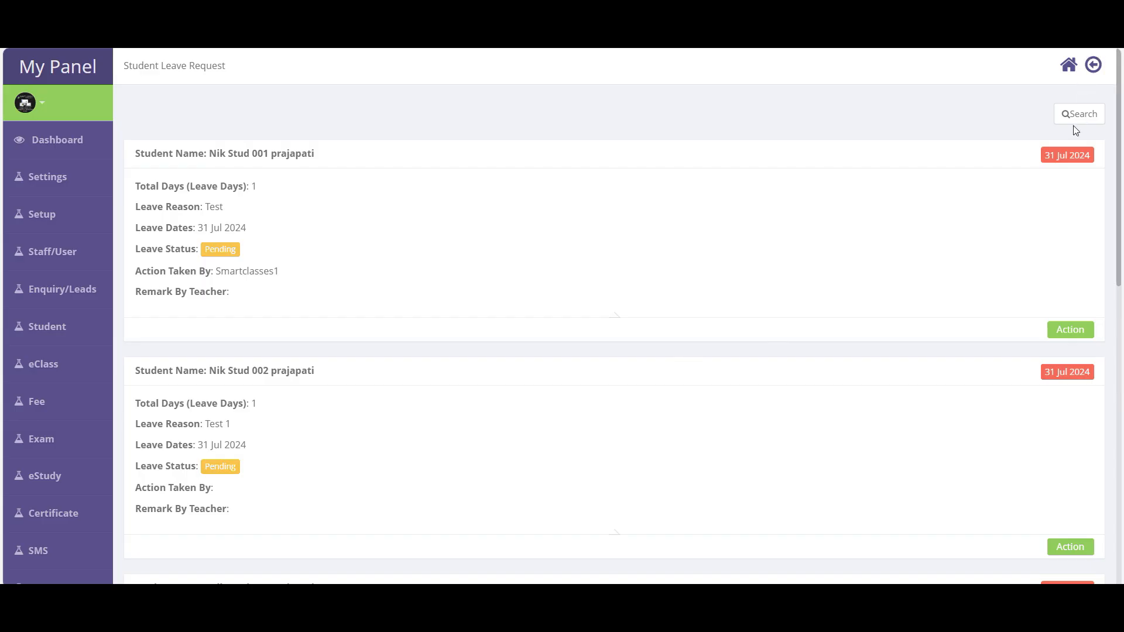
pyautogui.scroll(-3, 222, 114)
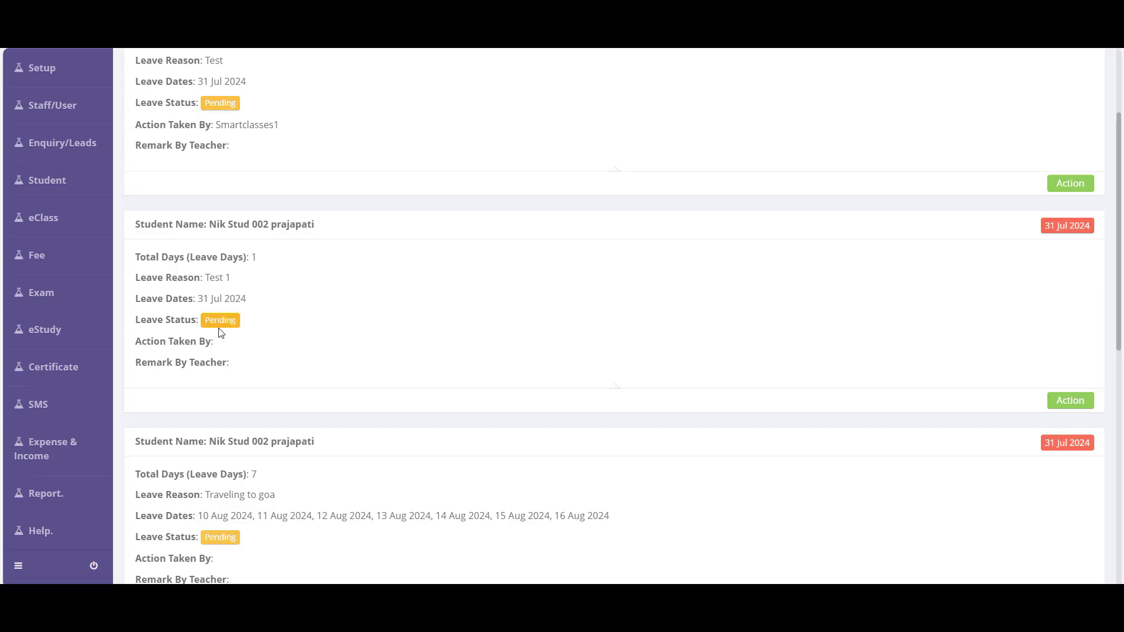
pyautogui.scroll(-1, 738, 470)
pyautogui.scroll(-6, 738, 471)
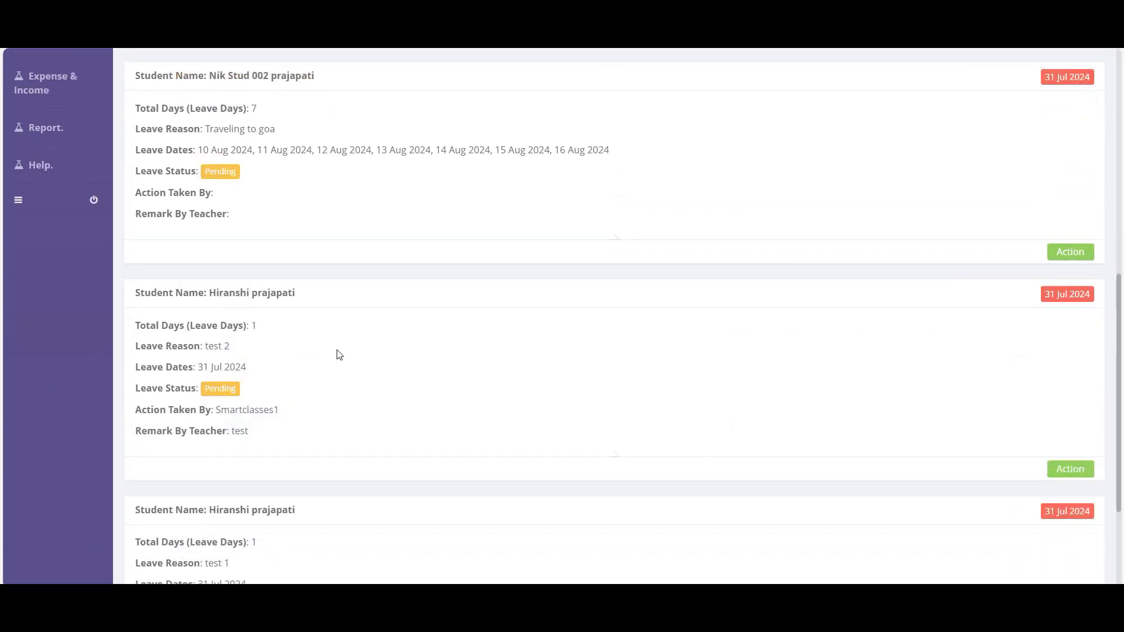
pyautogui.scroll(5, 720, 386)
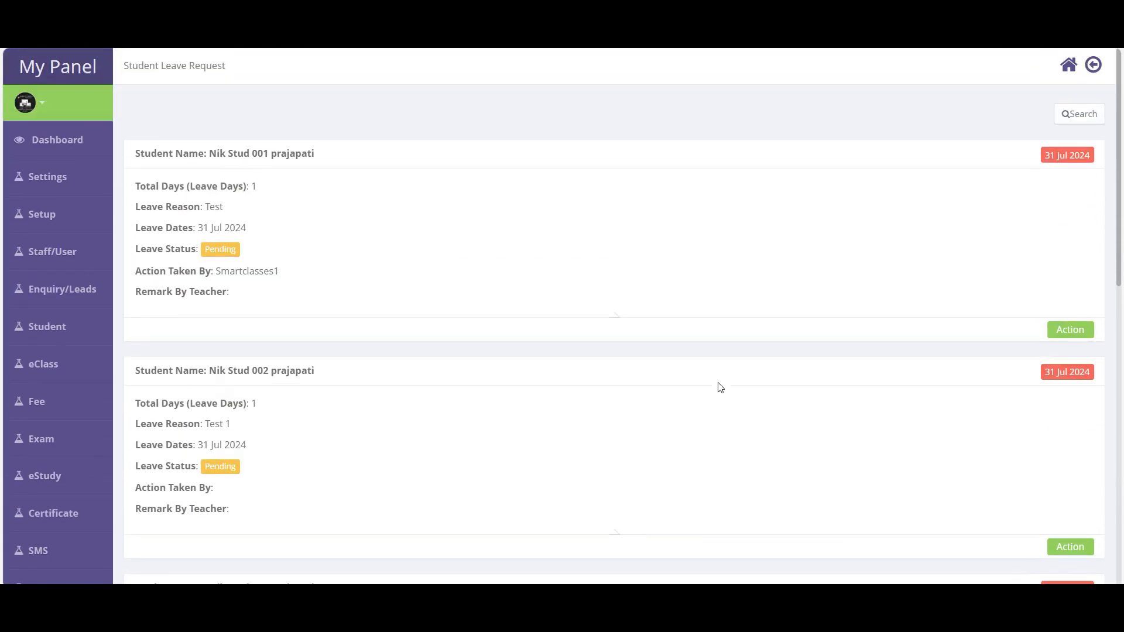
pyautogui.click(1080, 329)
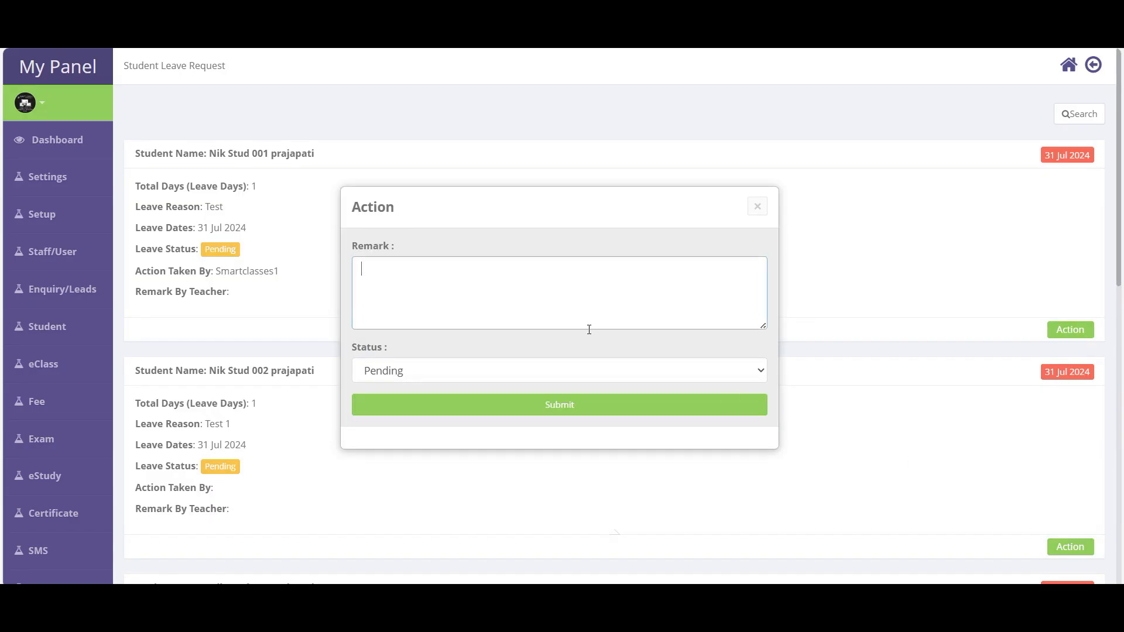
pyautogui.click(464, 360)
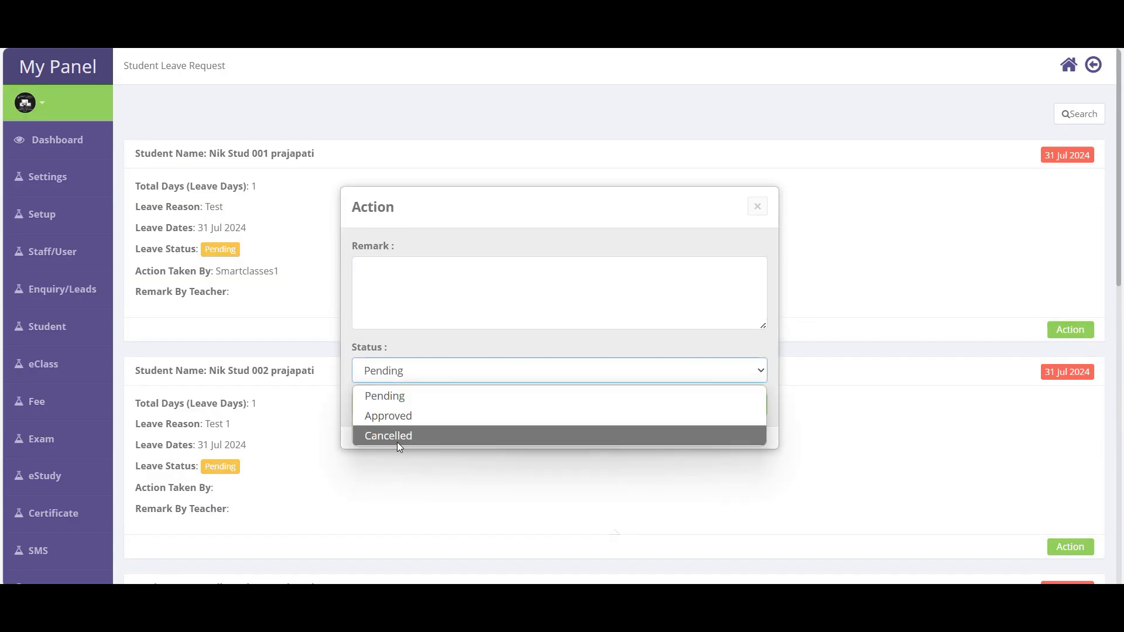
pyautogui.click(399, 419)
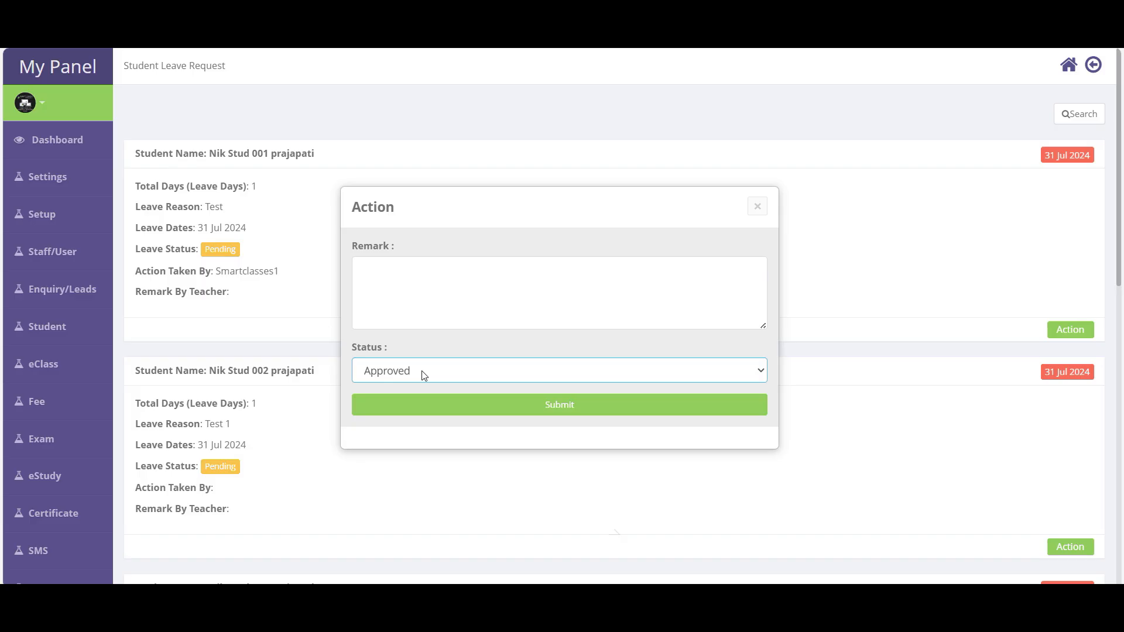
pyautogui.click(549, 405)
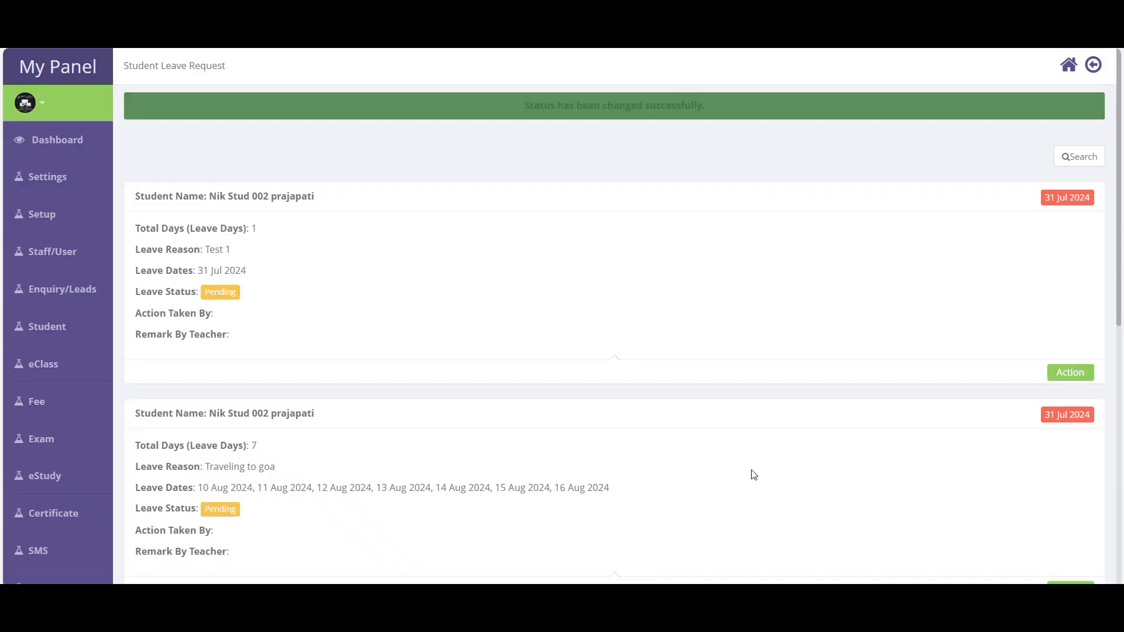
# - Set the 'Traveling to goa' leave request to Cancelled
pyautogui.scroll(-5, 753, 475)
pyautogui.click(1073, 223)
pyautogui.click(425, 375)
pyautogui.click(395, 433)
pyautogui.click(609, 408)
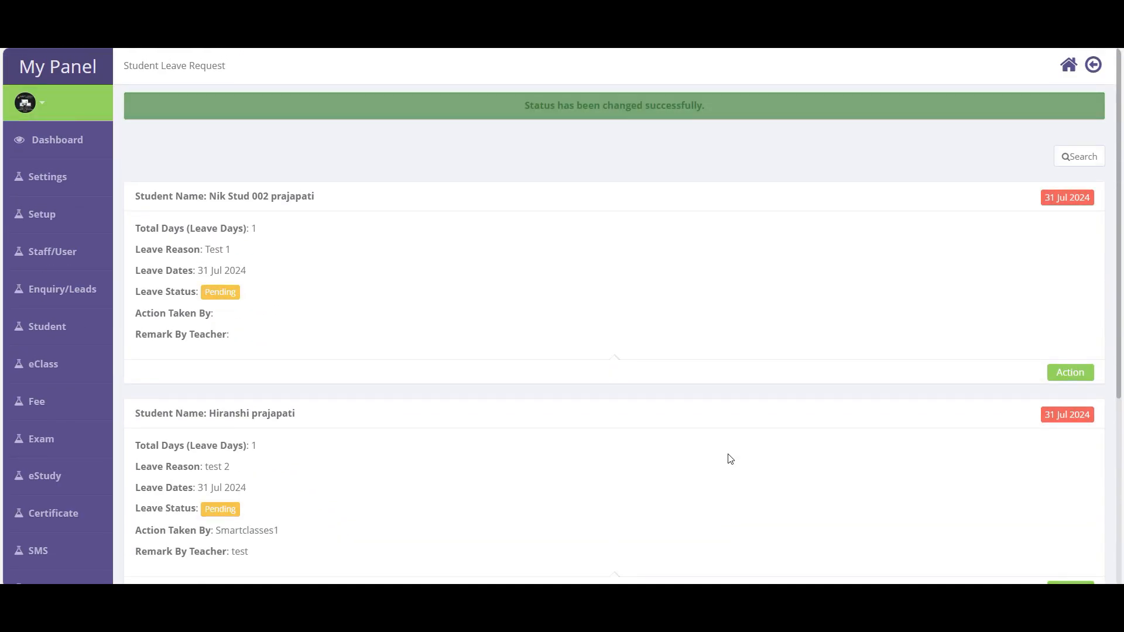
pyautogui.scroll(-5, 729, 457)
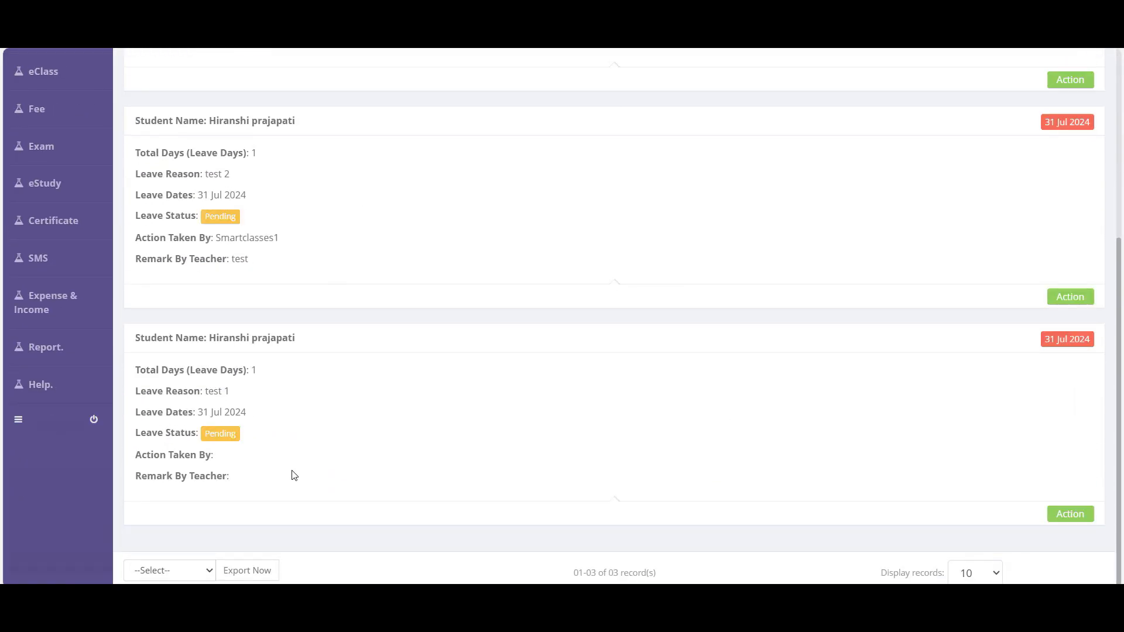
pyautogui.scroll(5, 294, 476)
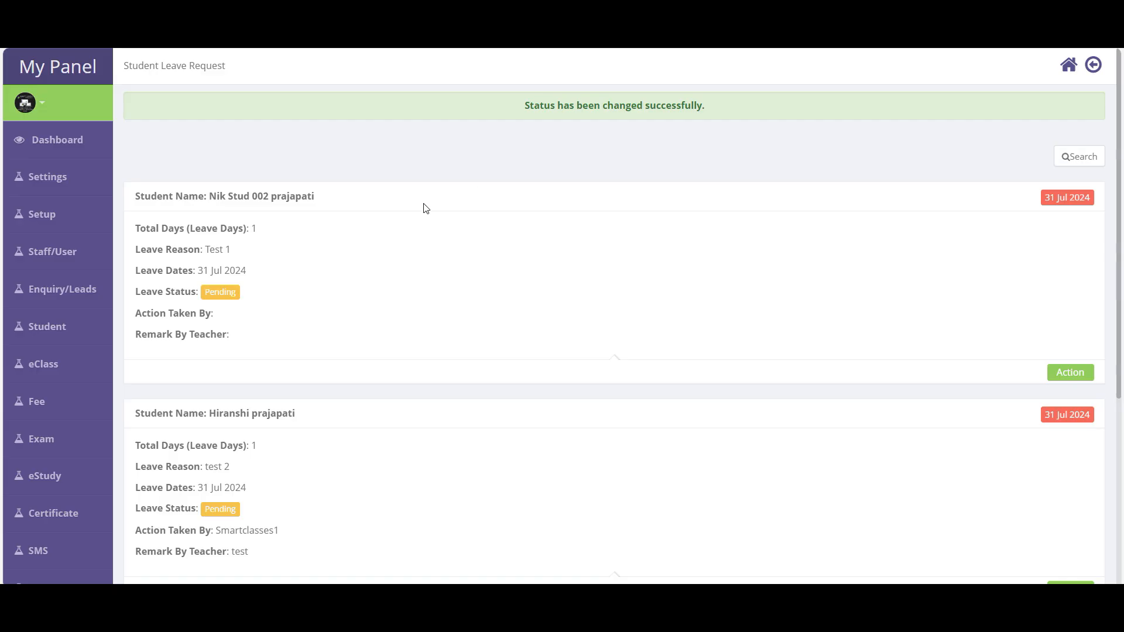
# - List all leave requests by searching with Leave Status set to All
pyautogui.click(1079, 159)
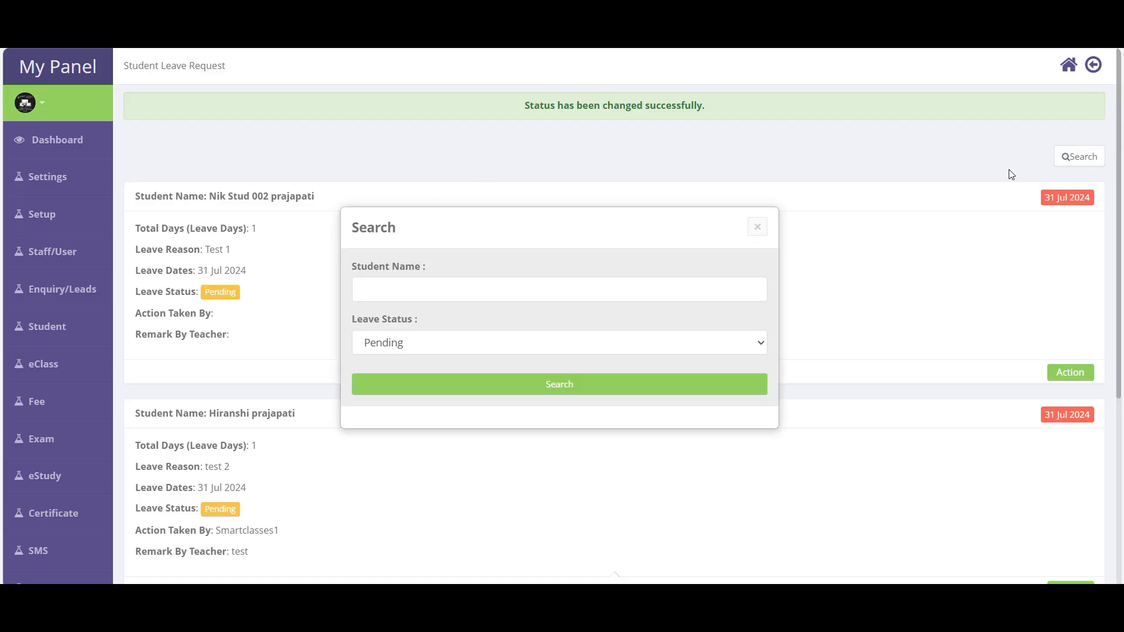
pyautogui.click(394, 346)
pyautogui.click(380, 369)
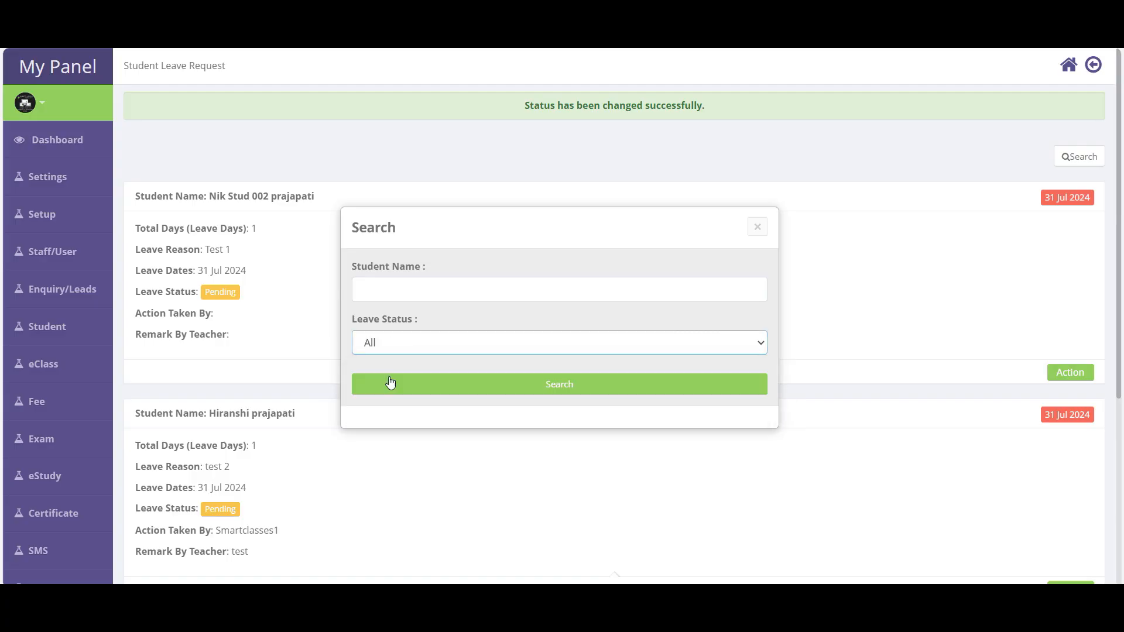
pyautogui.click(616, 391)
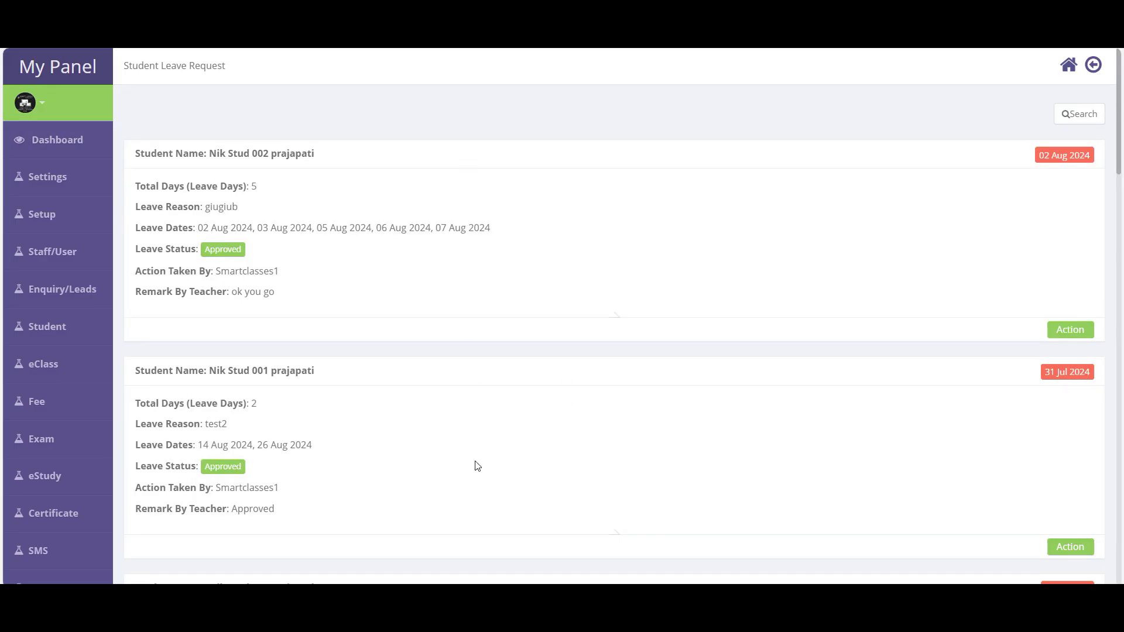
# - Search for leave requests with status Cancel, then reopen the status filter
pyautogui.click(1076, 117)
pyautogui.click(429, 351)
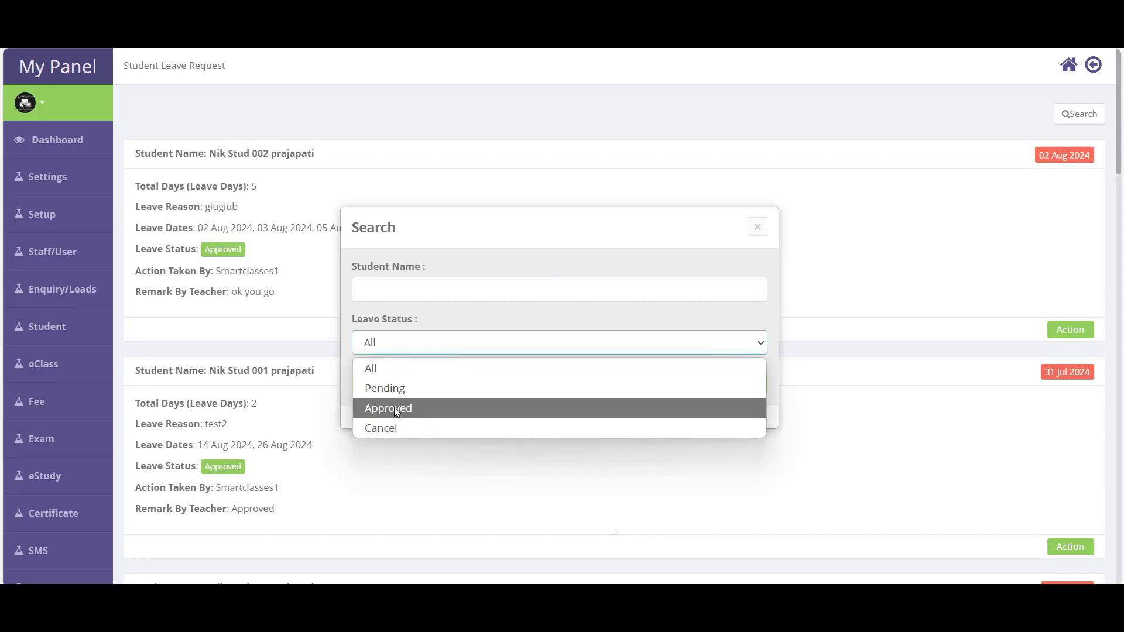
pyautogui.click(390, 427)
pyautogui.click(597, 384)
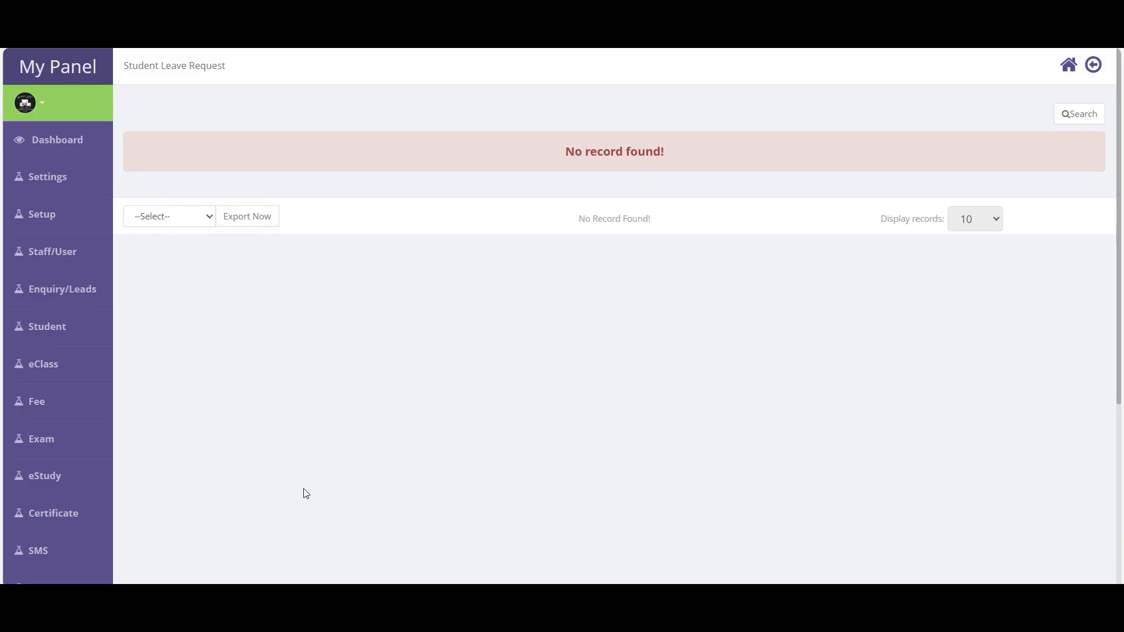
pyautogui.click(1093, 125)
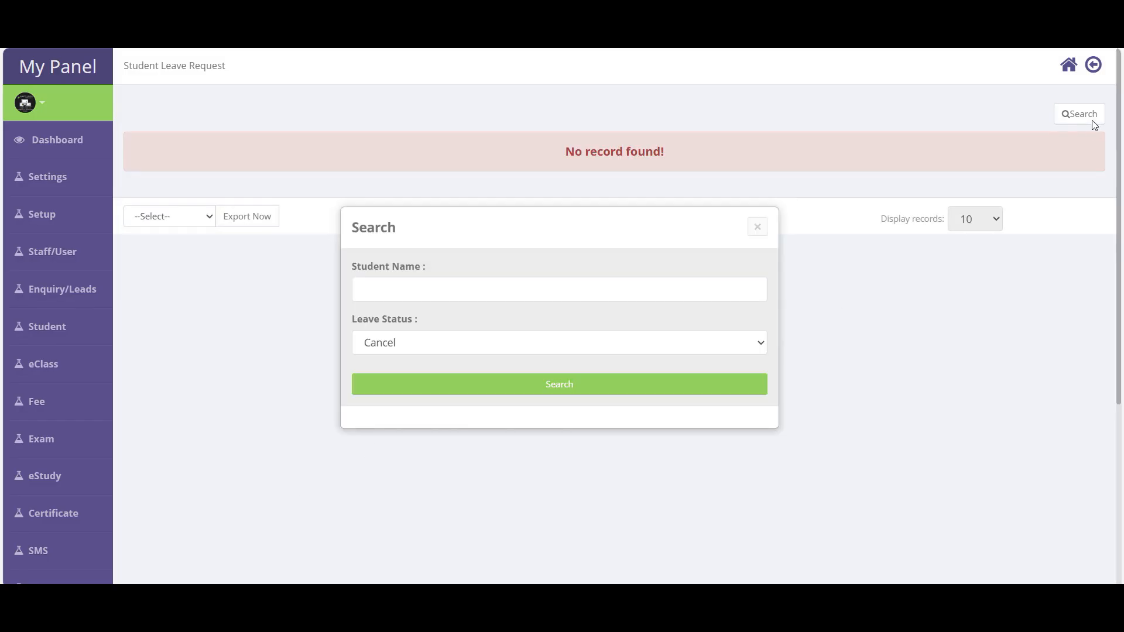
pyautogui.click(455, 344)
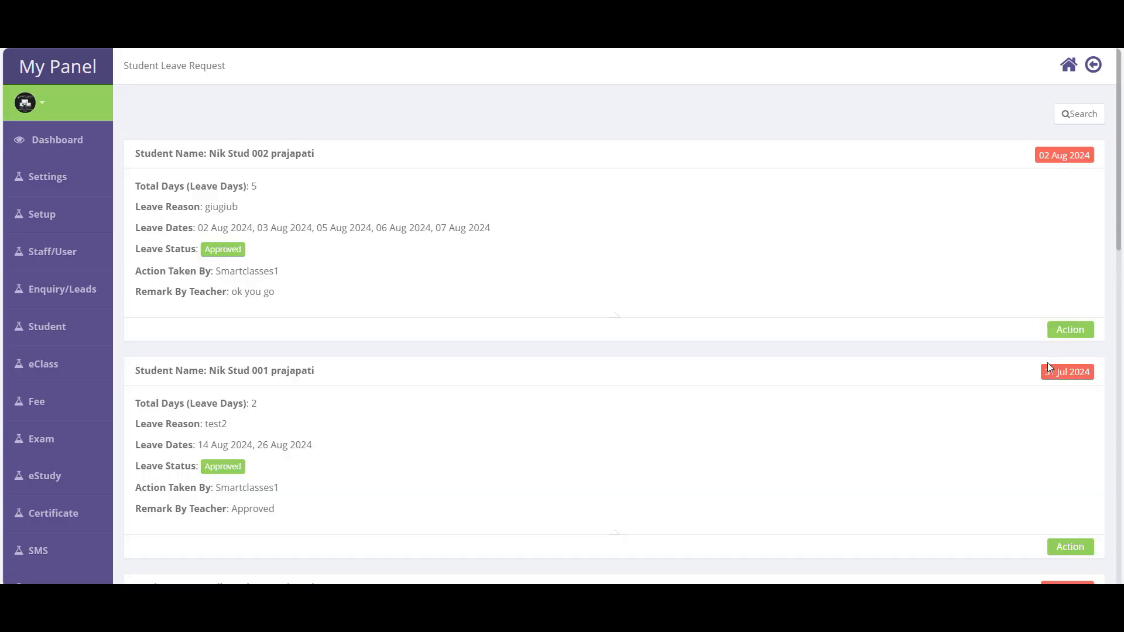
pyautogui.moveTo(65, 329)
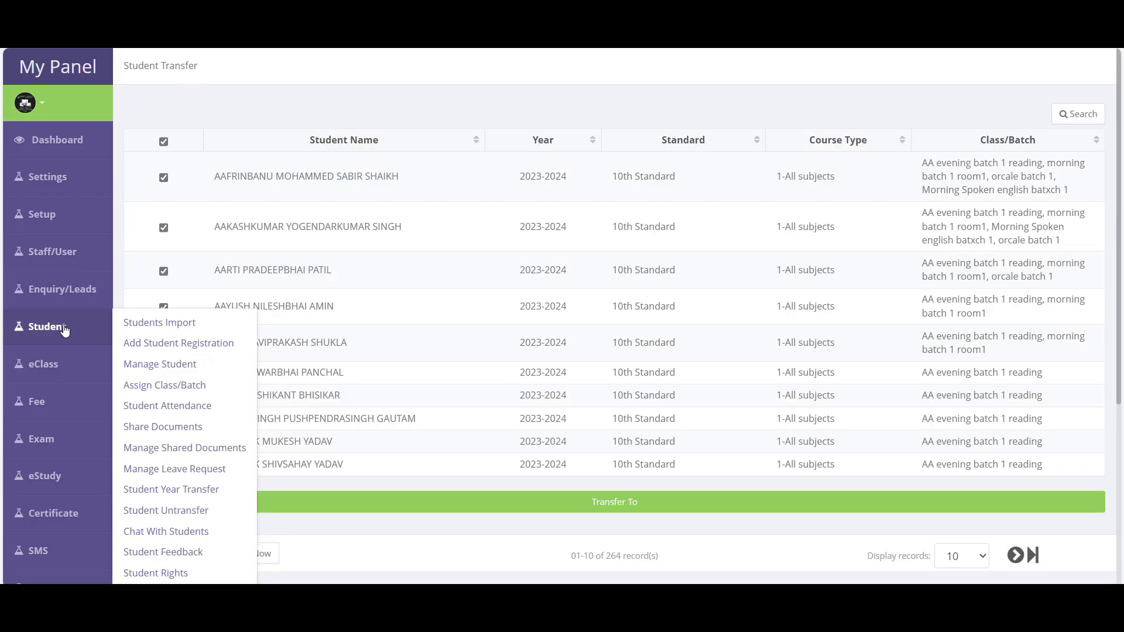
# - Open Student Year Transfer and list the 10th Standard students
pyautogui.click(184, 495)
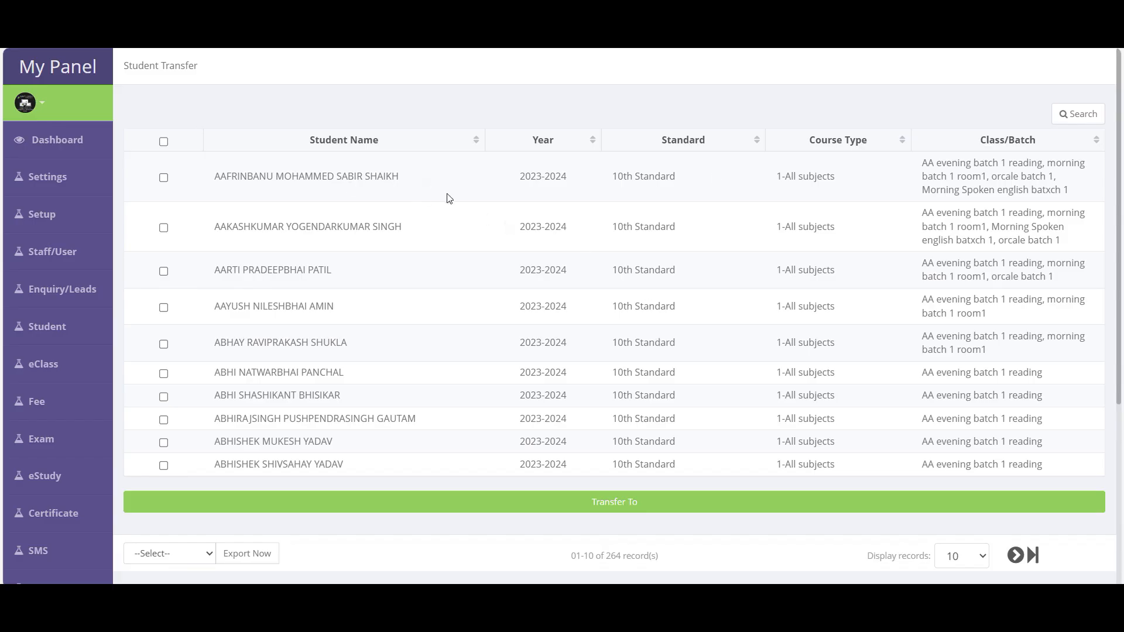
pyautogui.click(1079, 114)
pyautogui.click(669, 261)
pyautogui.click(612, 304)
pyautogui.click(572, 410)
# - Select all listed 10th Standard students and bring up the Transfer form
pyautogui.click(163, 178)
pyautogui.click(163, 227)
pyautogui.click(163, 142)
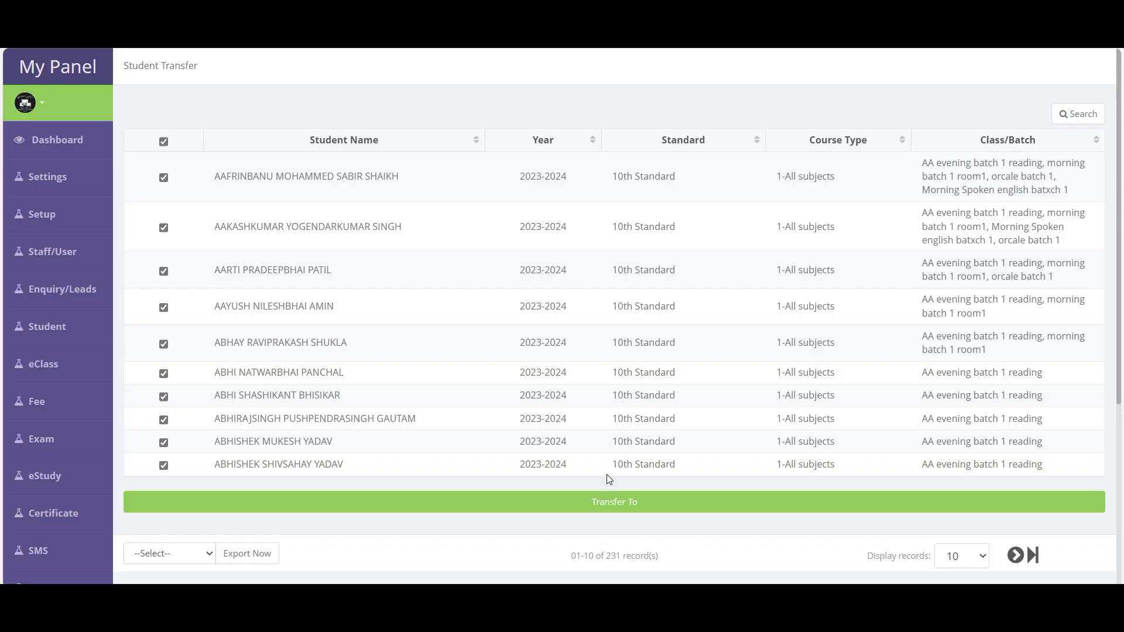
pyautogui.click(621, 507)
pyautogui.click(408, 215)
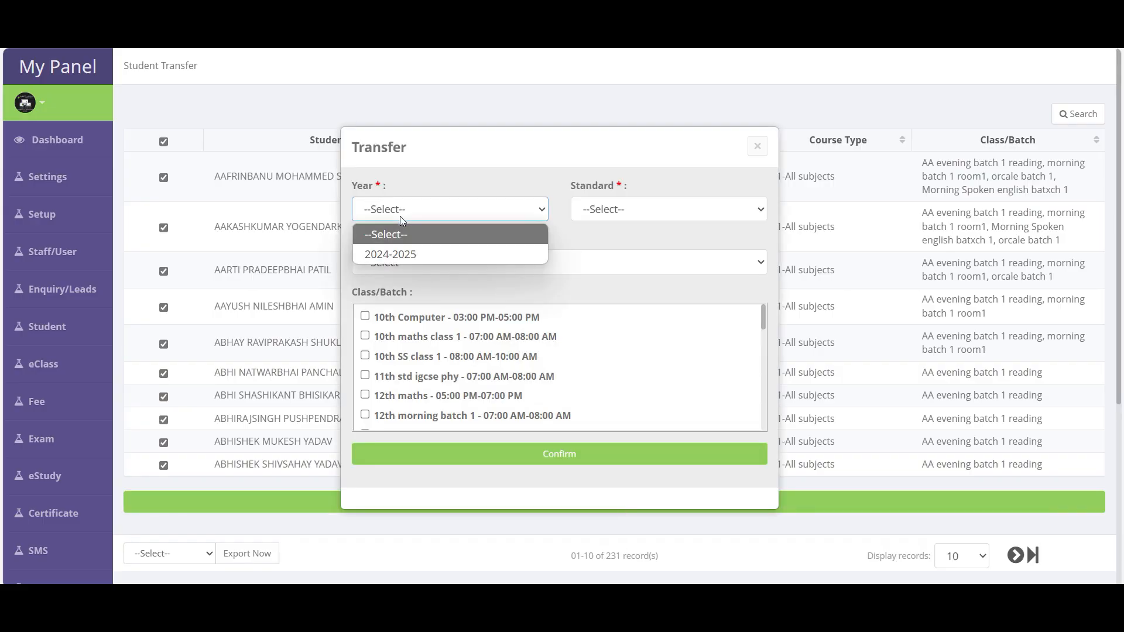
# - Transfer the students to 2024-2025, 11th Standard, All subjects, class 2 Physics morning batch 1
pyautogui.click(399, 255)
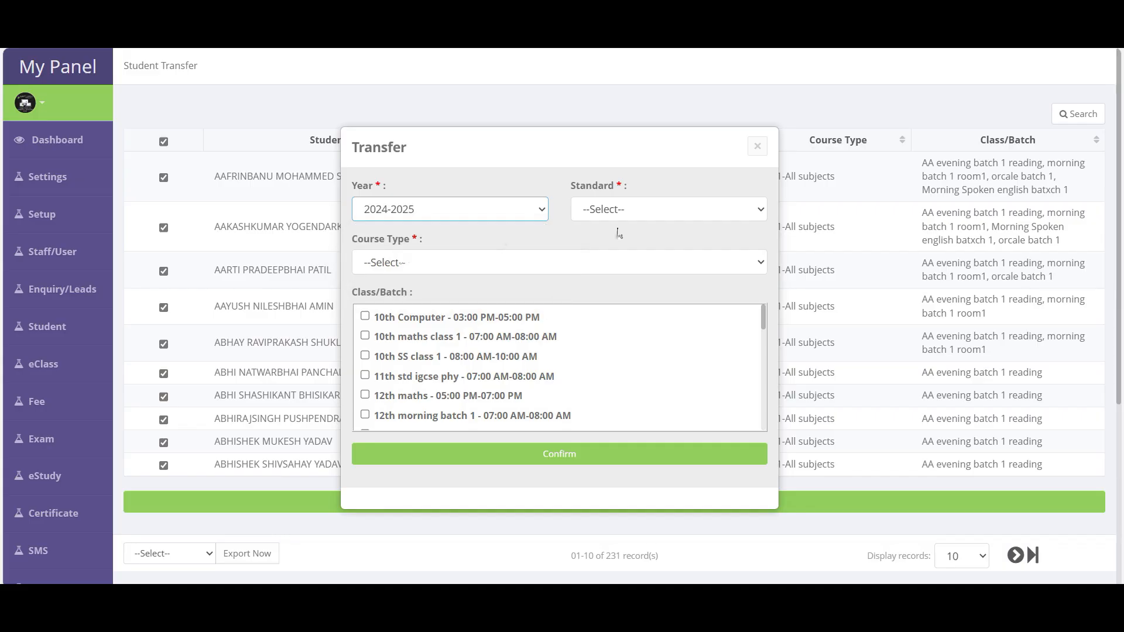
pyautogui.click(629, 212)
pyautogui.click(636, 270)
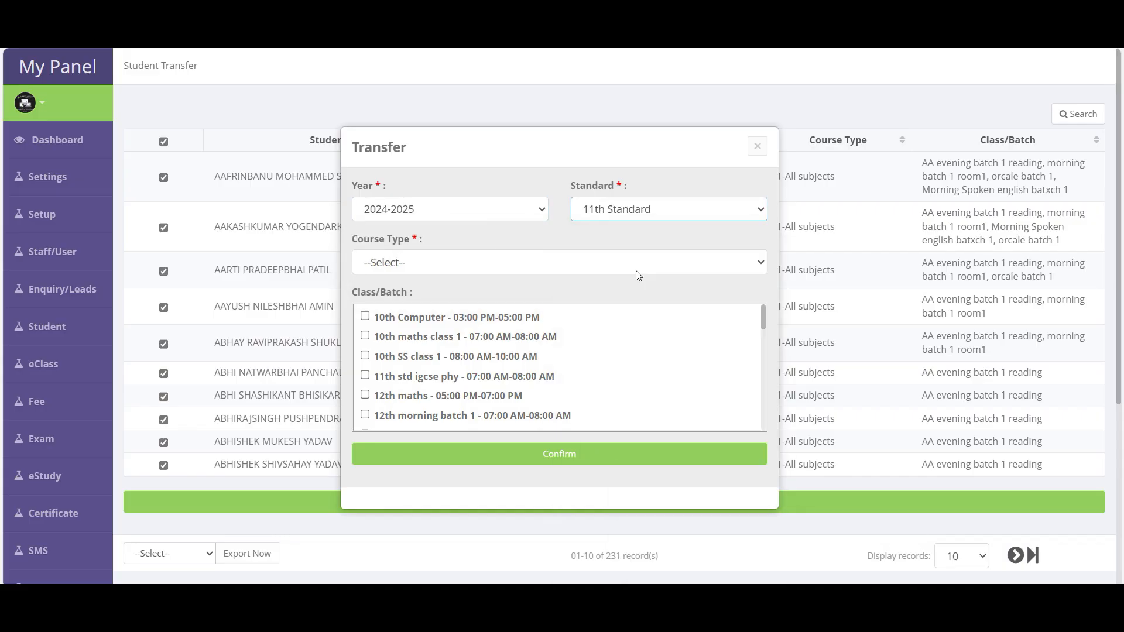
pyautogui.click(459, 268)
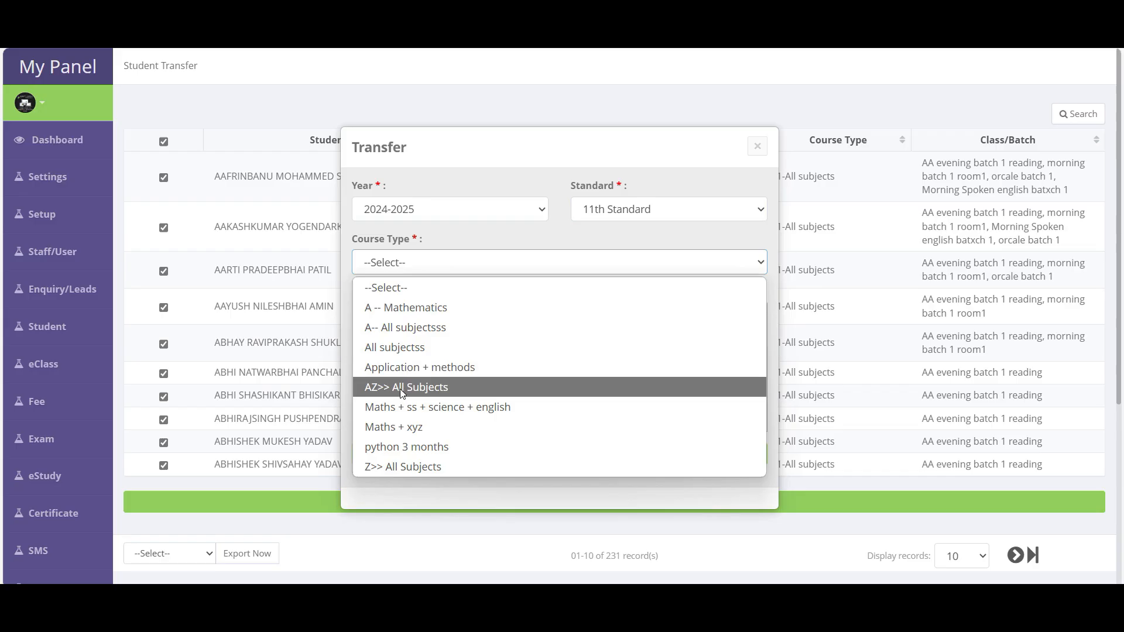
pyautogui.click(400, 348)
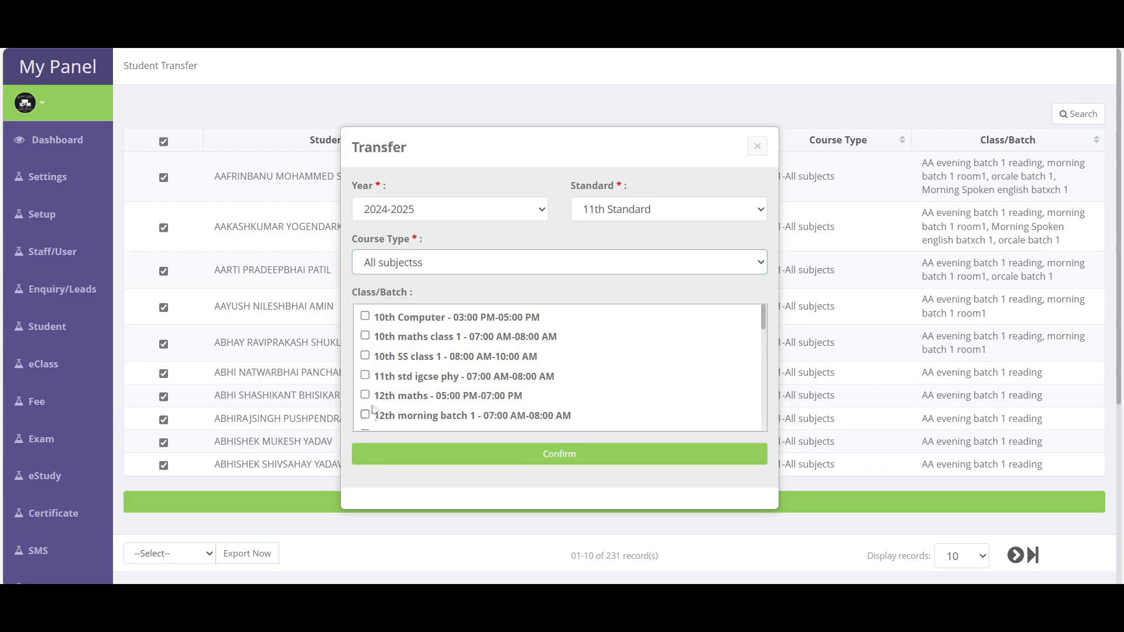
pyautogui.moveTo(422, 292); pyautogui.dragTo(363, 294)
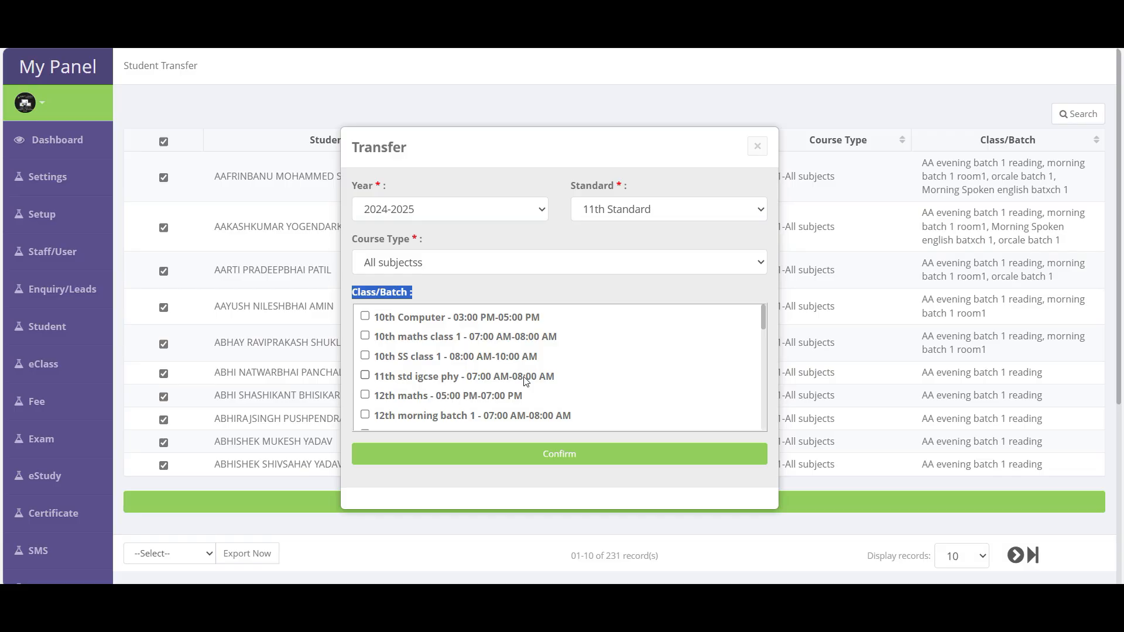
pyautogui.scroll(-3, 403, 378)
pyautogui.click(403, 387)
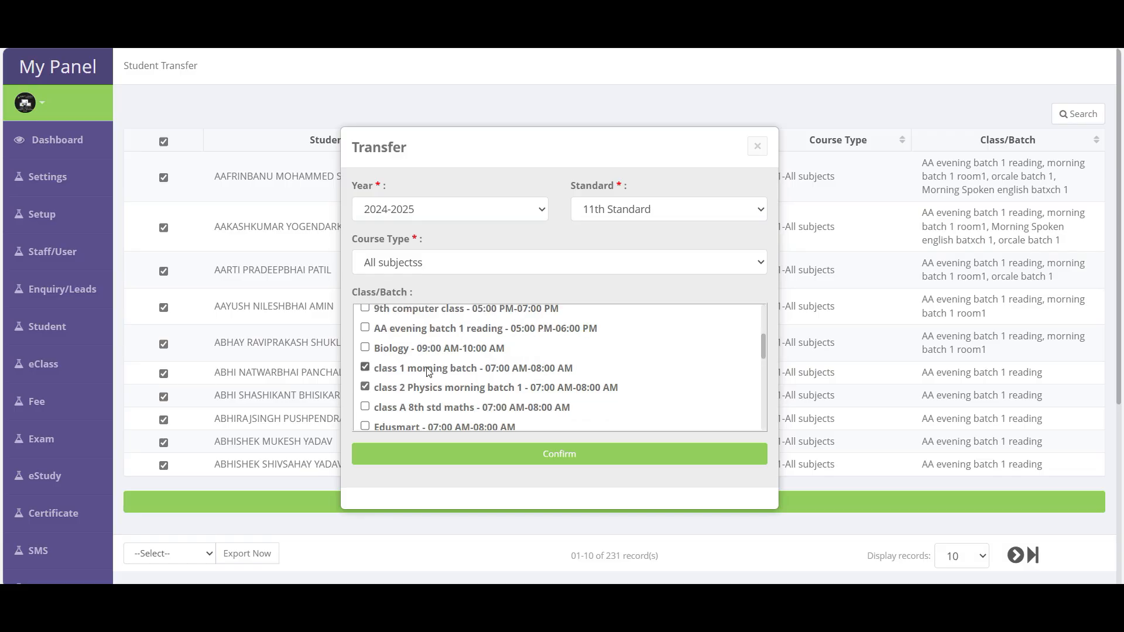
pyautogui.click(571, 460)
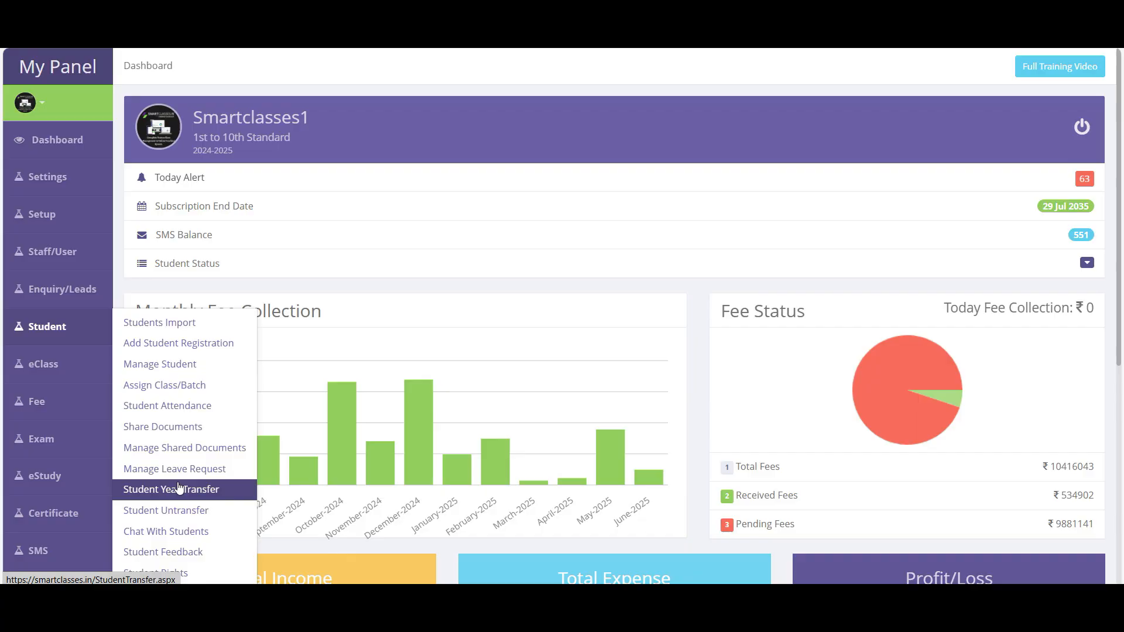
# - On the Student Untransfer list, undo the first student's year transfer
pyautogui.scroll(-3, 201, 489)
pyautogui.click(184, 365)
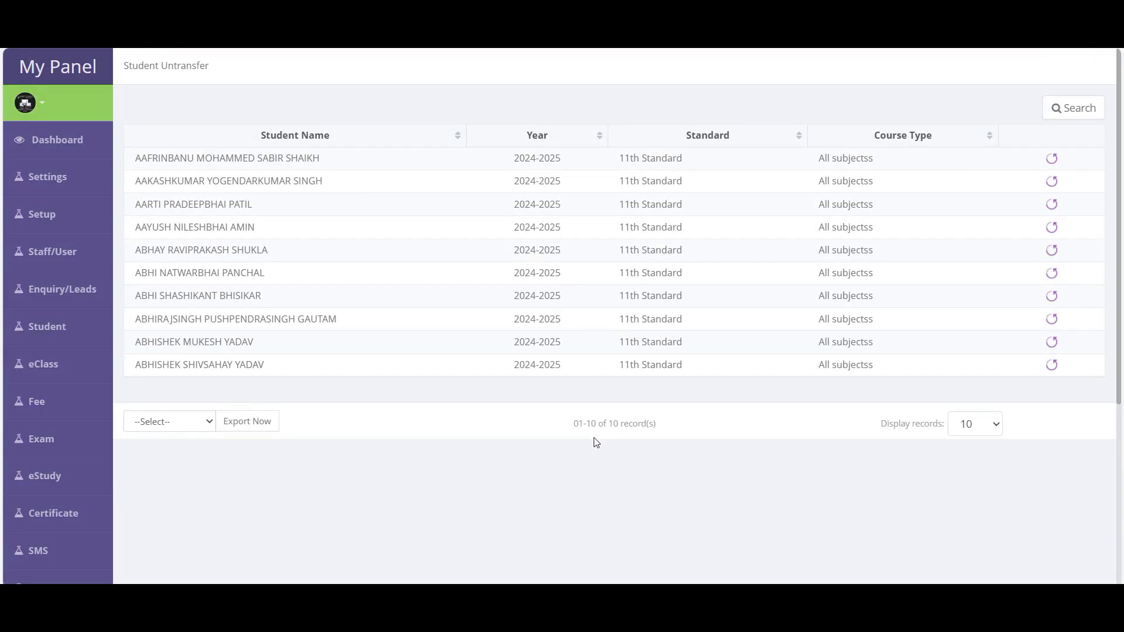
pyautogui.moveTo(65, 328)
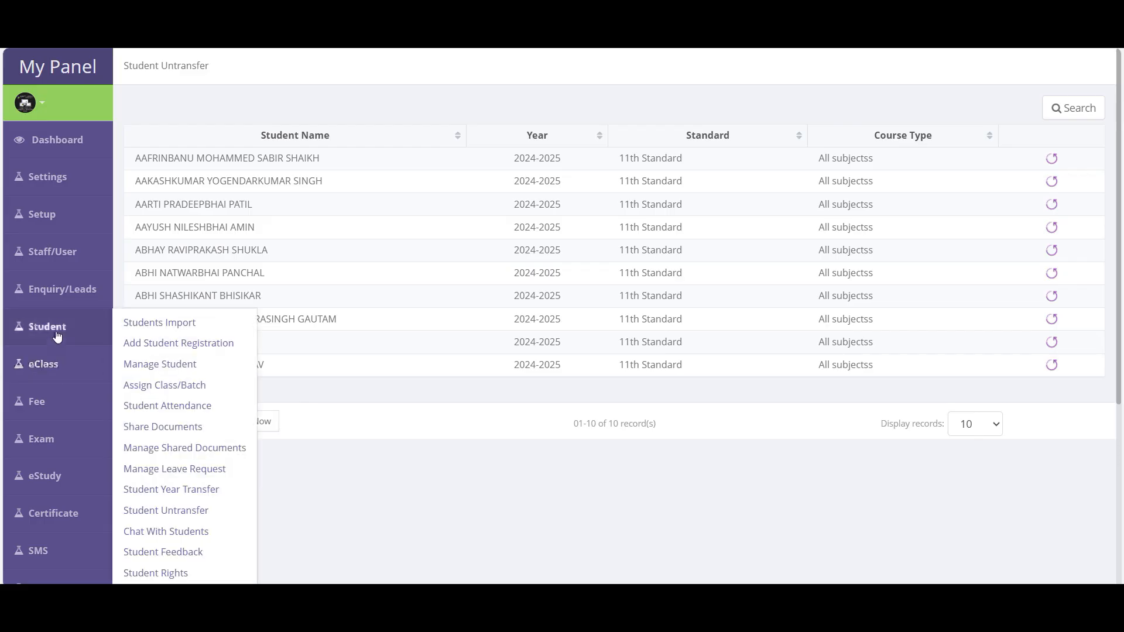
pyautogui.click(184, 511)
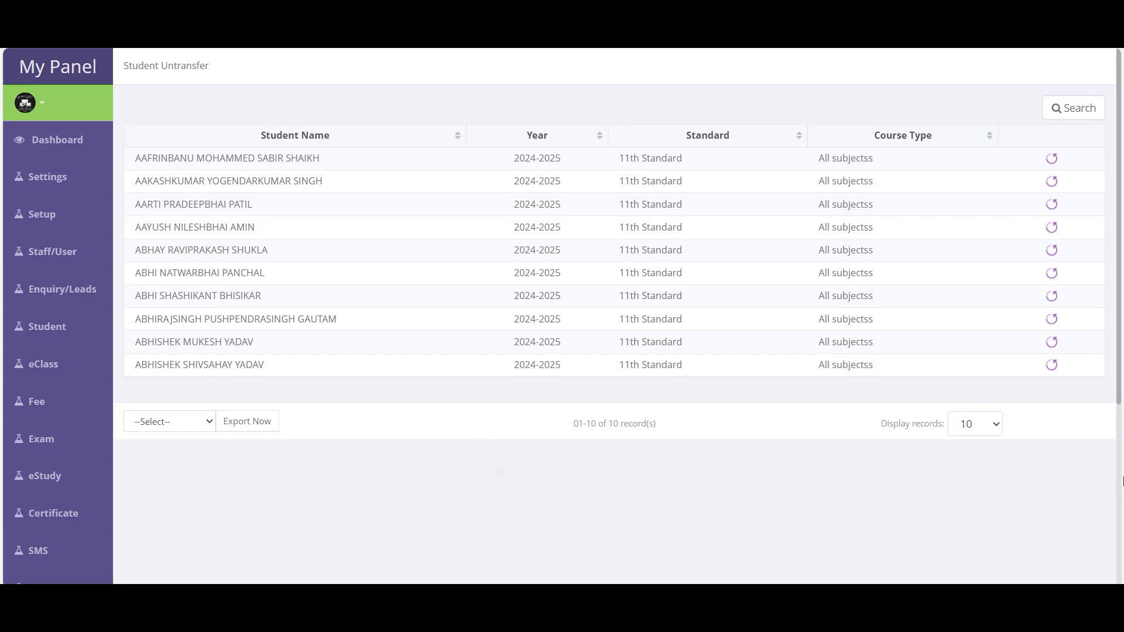
pyautogui.moveTo(135, 159); pyautogui.dragTo(353, 161)
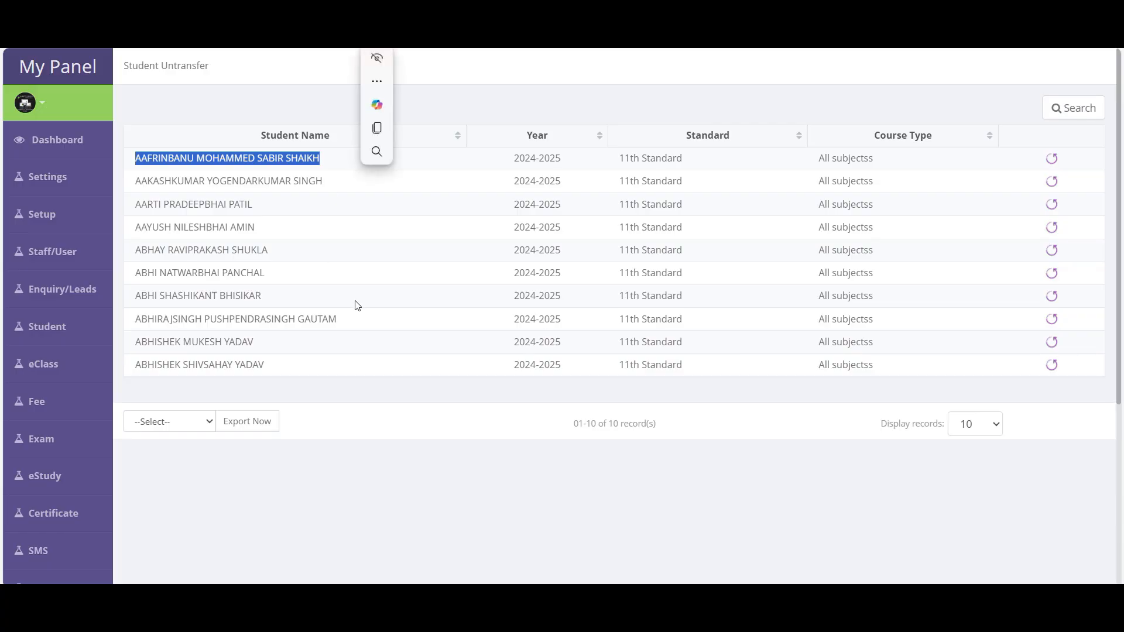
pyautogui.click(1054, 160)
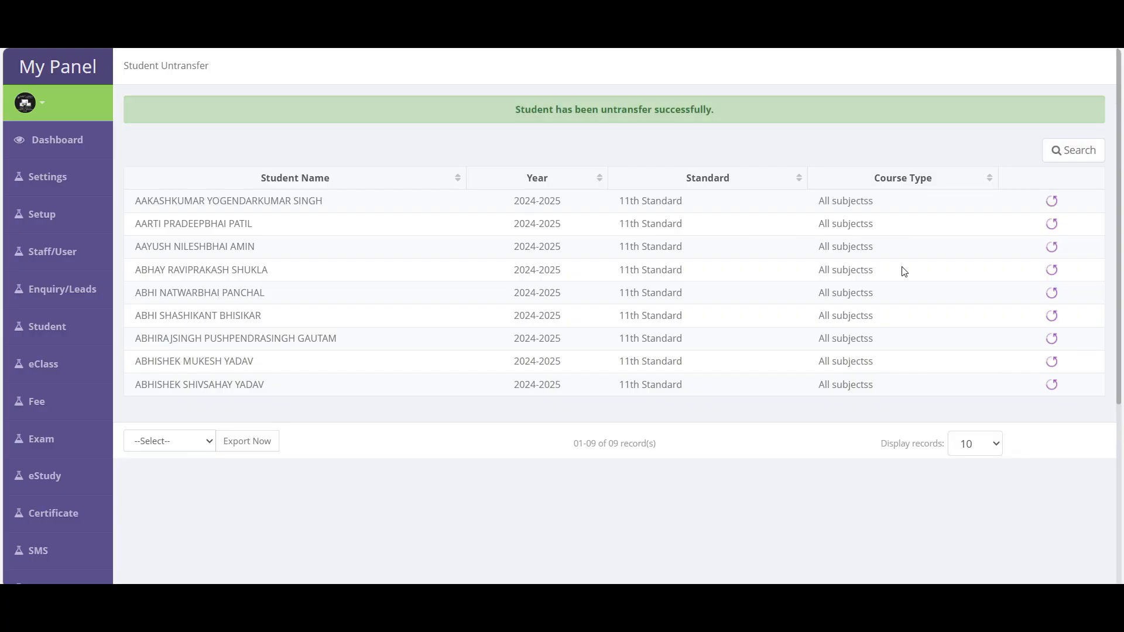
# - Go to the Chat With Students page
pyautogui.moveTo(35, 328)
pyautogui.scroll(-3, 175, 363)
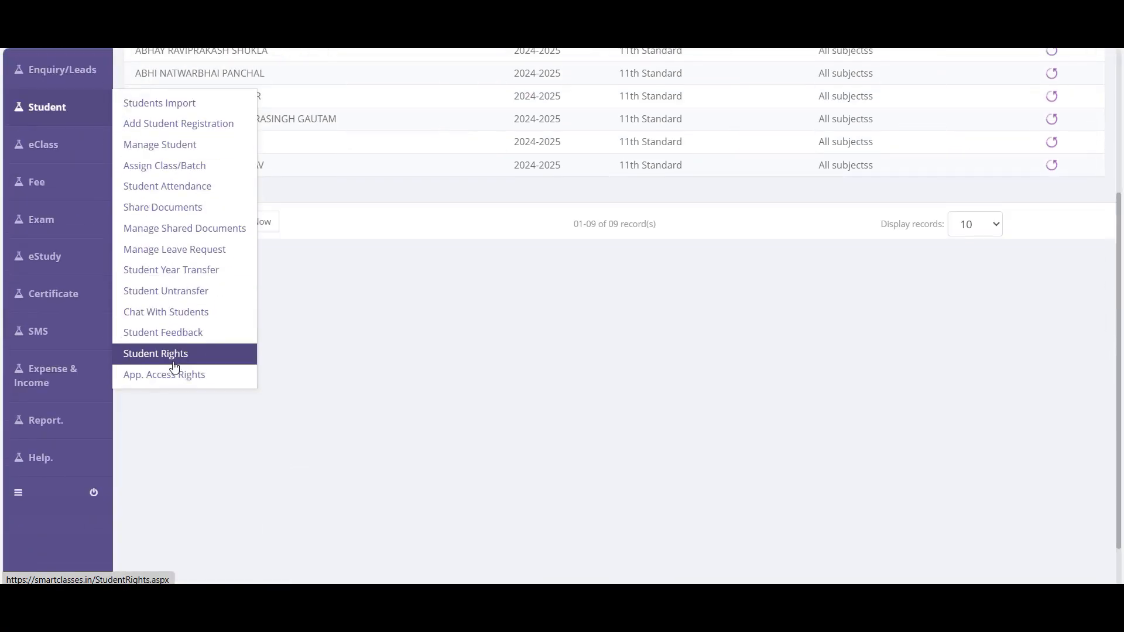
pyautogui.click(181, 313)
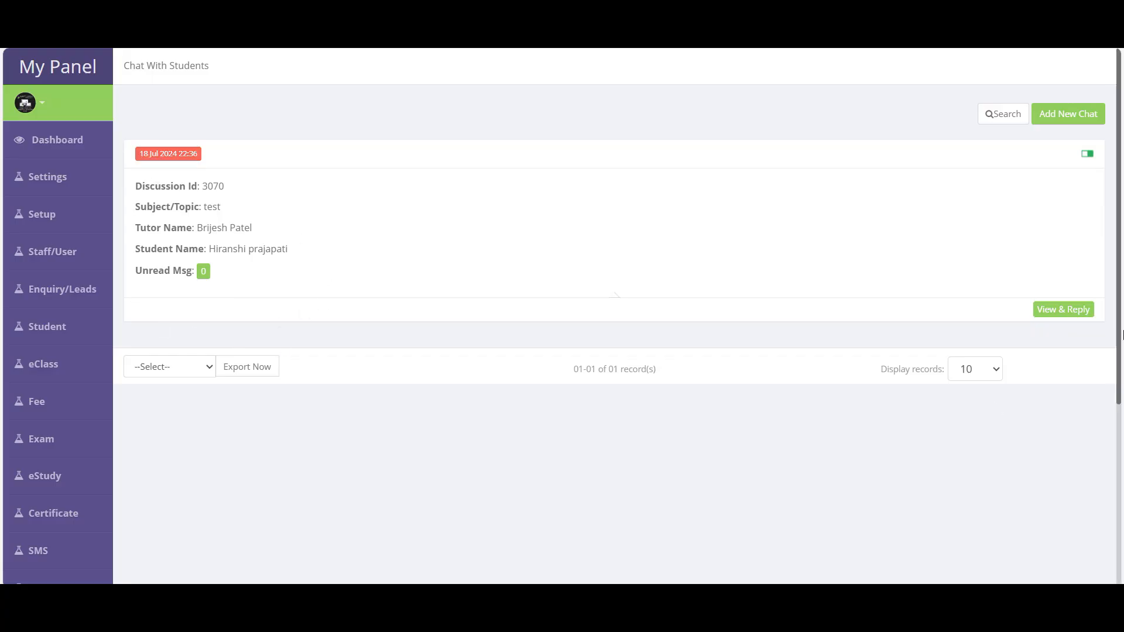
# - Send a short reply in the 'test' discussion and check its unread message count
pyautogui.click(1075, 312)
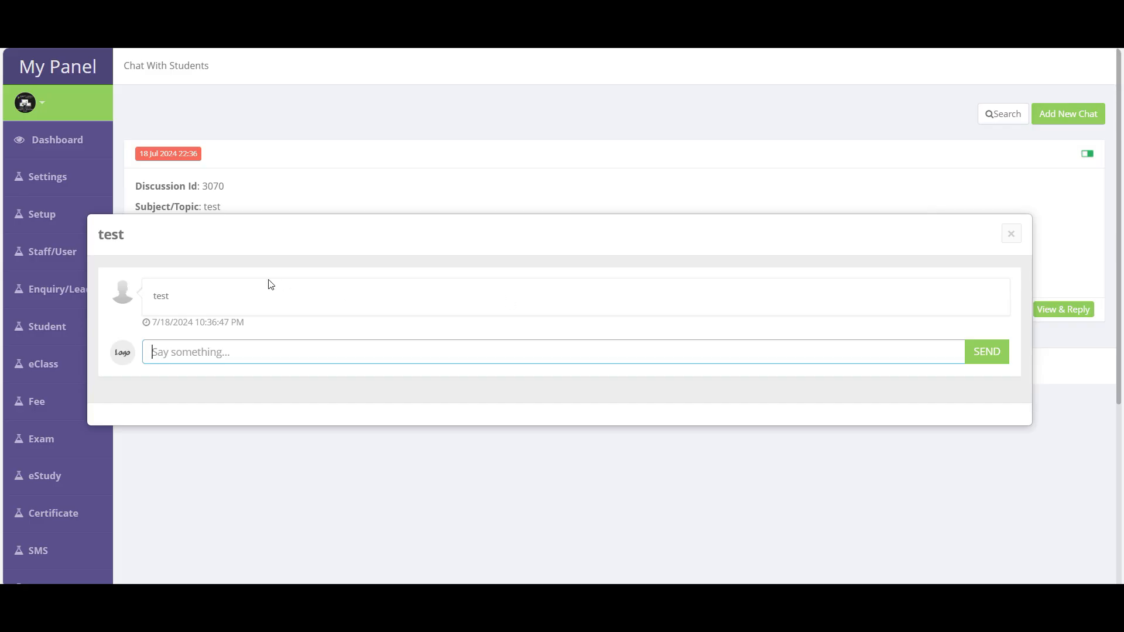
pyautogui.moveTo(148, 296); pyautogui.dragTo(793, 271)
pyautogui.click(227, 360)
pyautogui.write('asgdhj asddhjkah skd ')
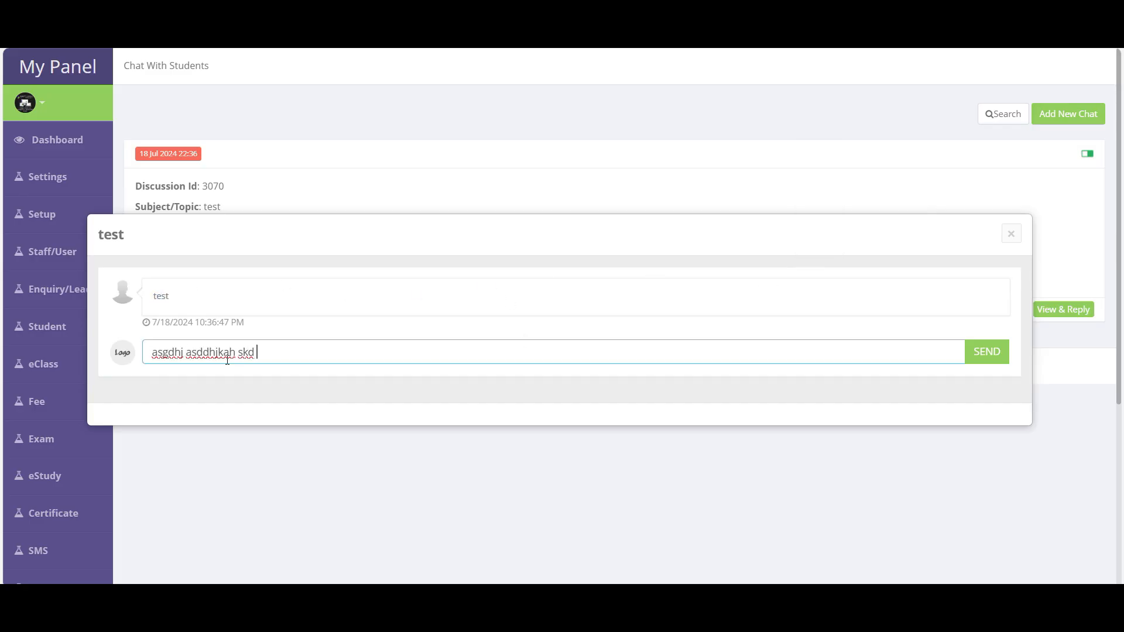
pyautogui.write('asjhdla sdkjhals dd allsjdhal sd')
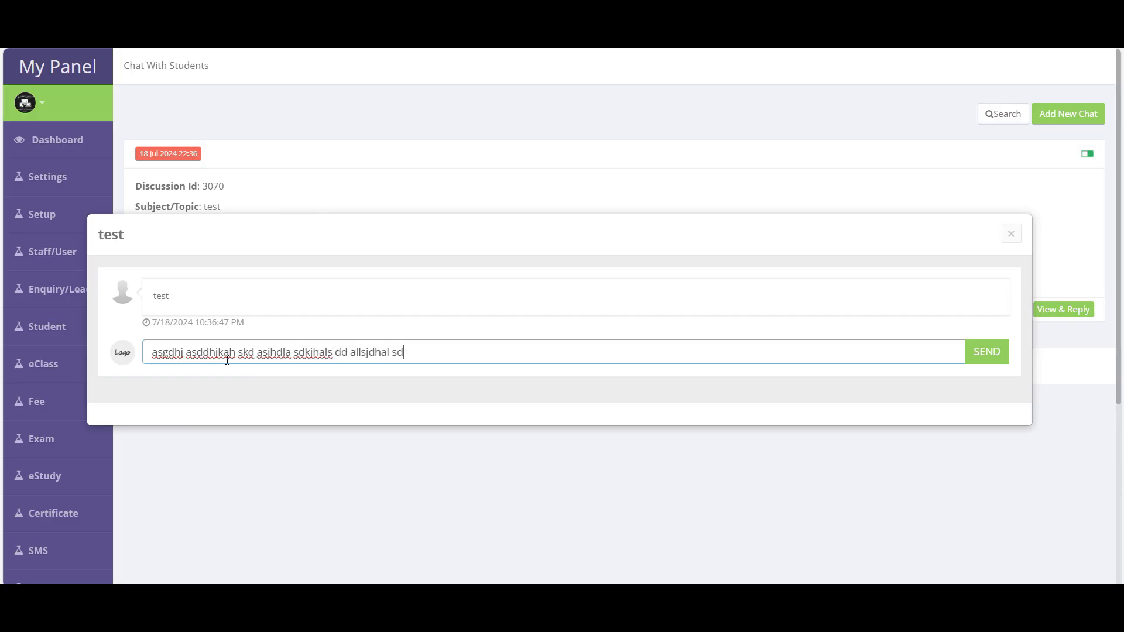
pyautogui.click(991, 356)
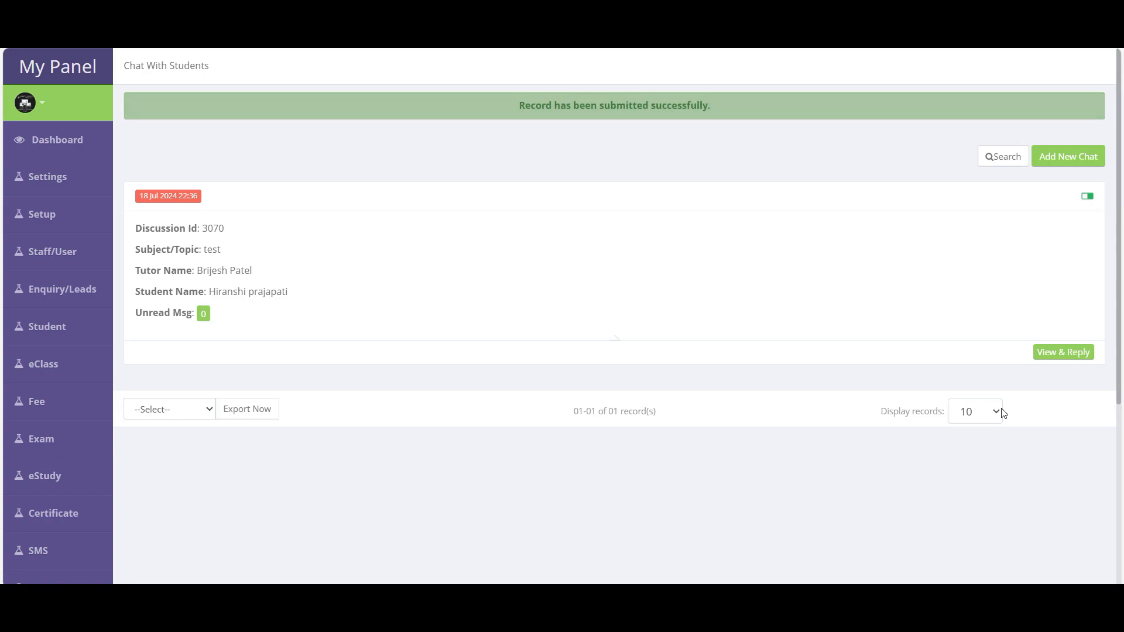
pyautogui.click(204, 321)
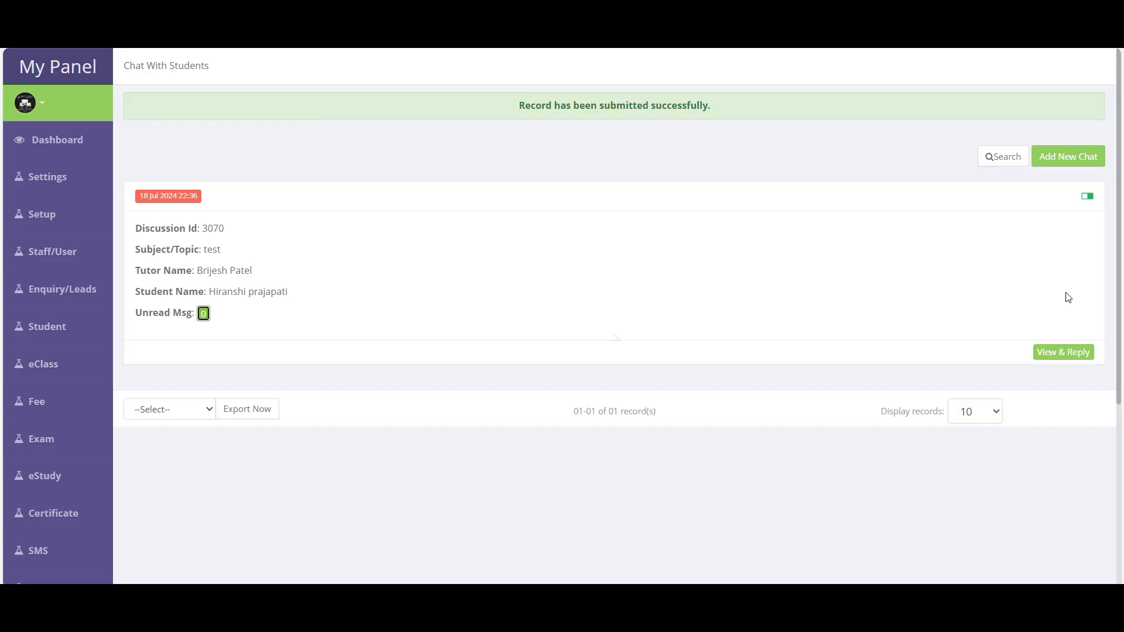
pyautogui.click(1070, 159)
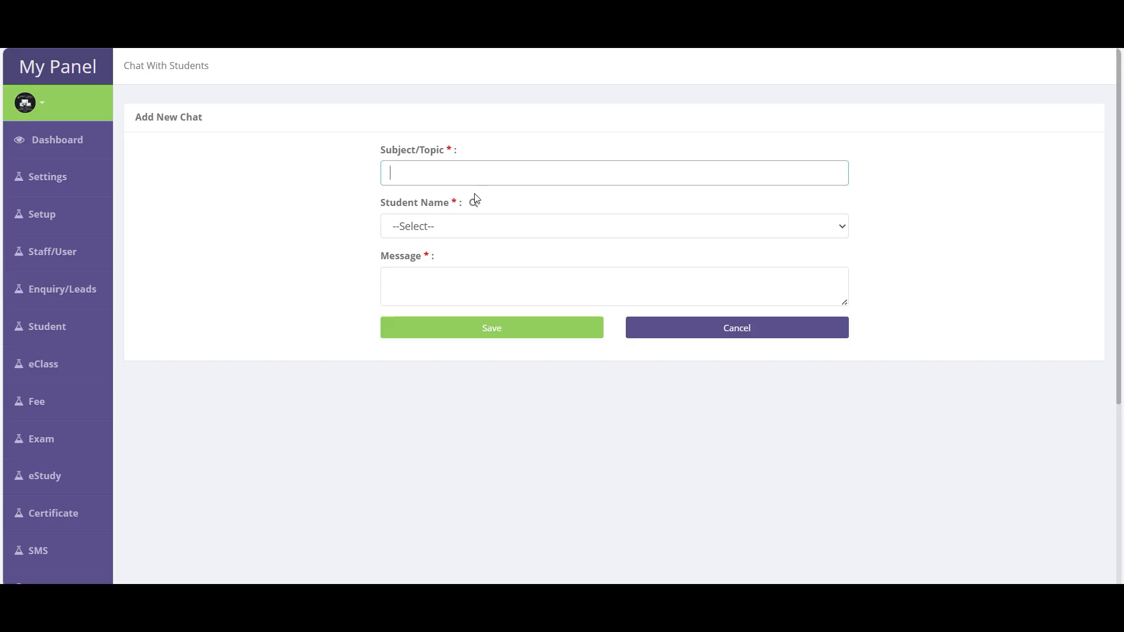
# - Create a chat titled 'Home work' with a chosen student and a short message
pyautogui.write('Home work')
pyautogui.click(431, 226)
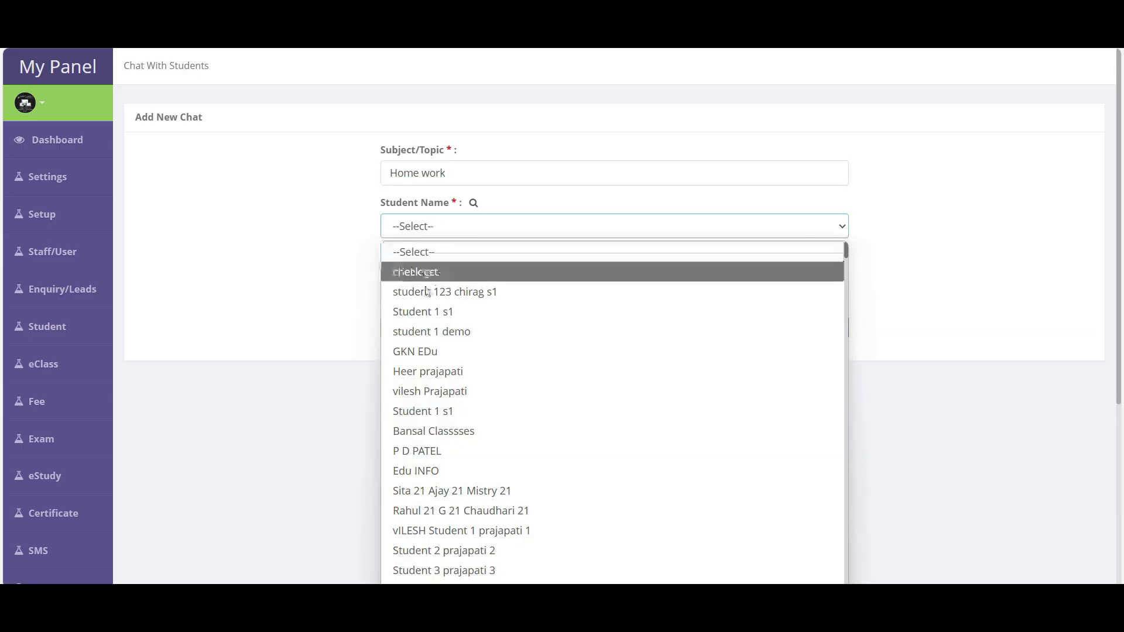
pyautogui.click(430, 391)
pyautogui.click(428, 281)
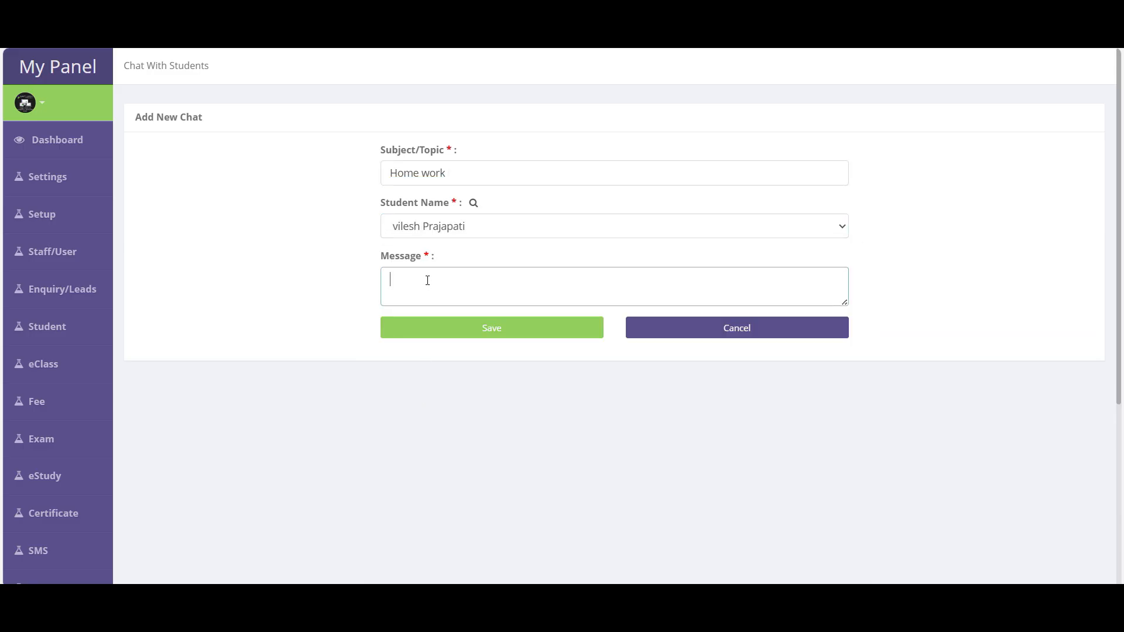
pyautogui.write('hsdjkahsjd ljkaslkd llasjd as;lldk')
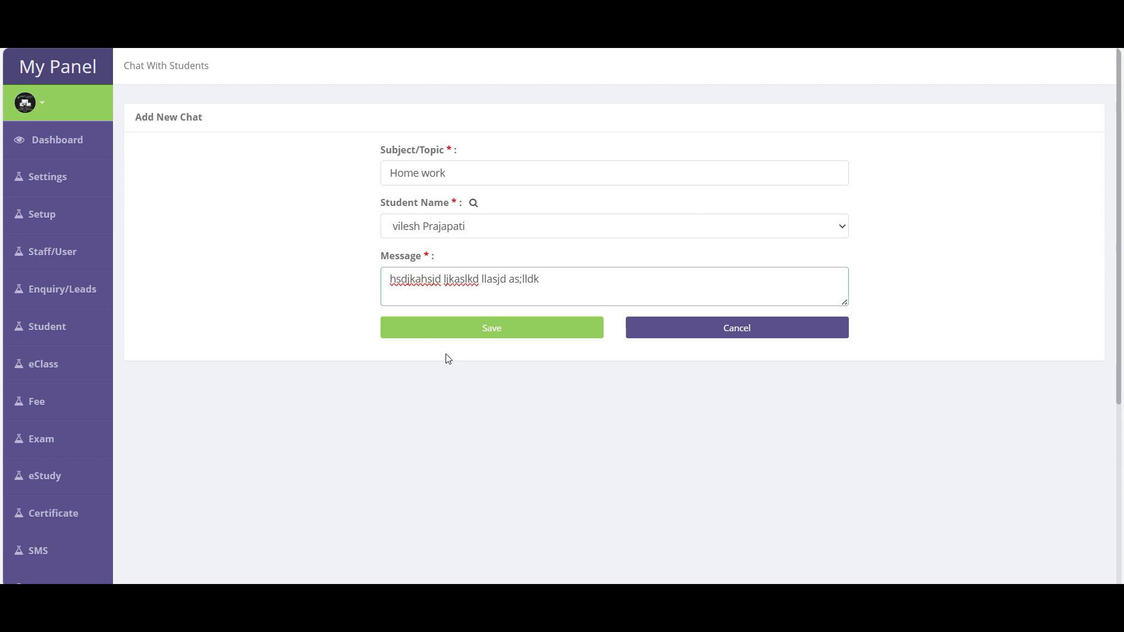
pyautogui.click(561, 334)
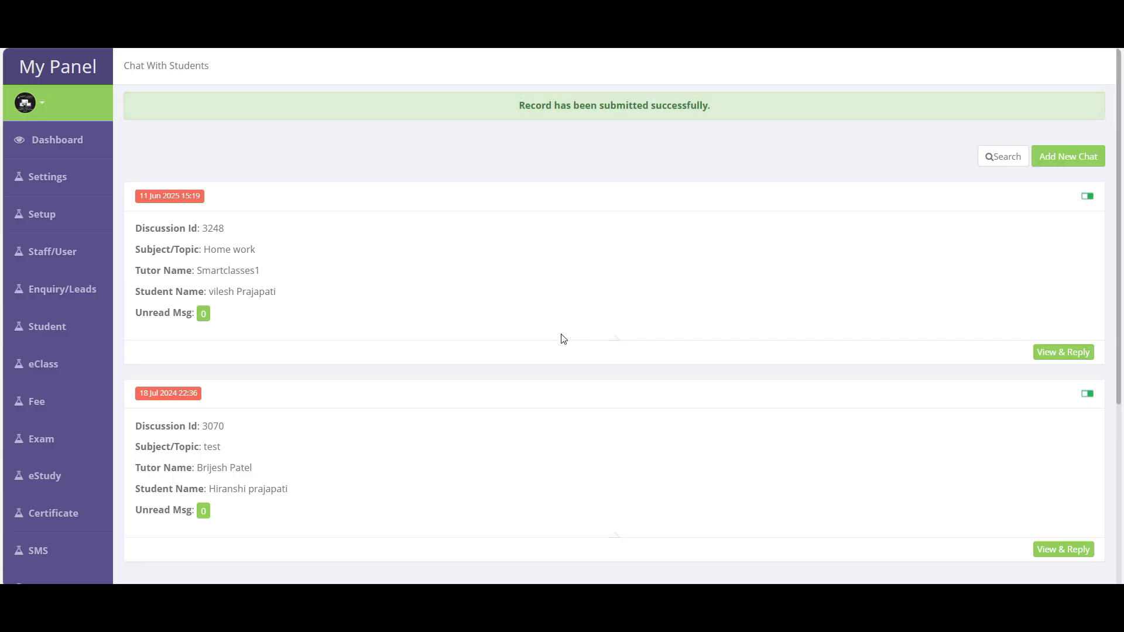
# - View the new Home work chat's message, then close it
pyautogui.click(1063, 352)
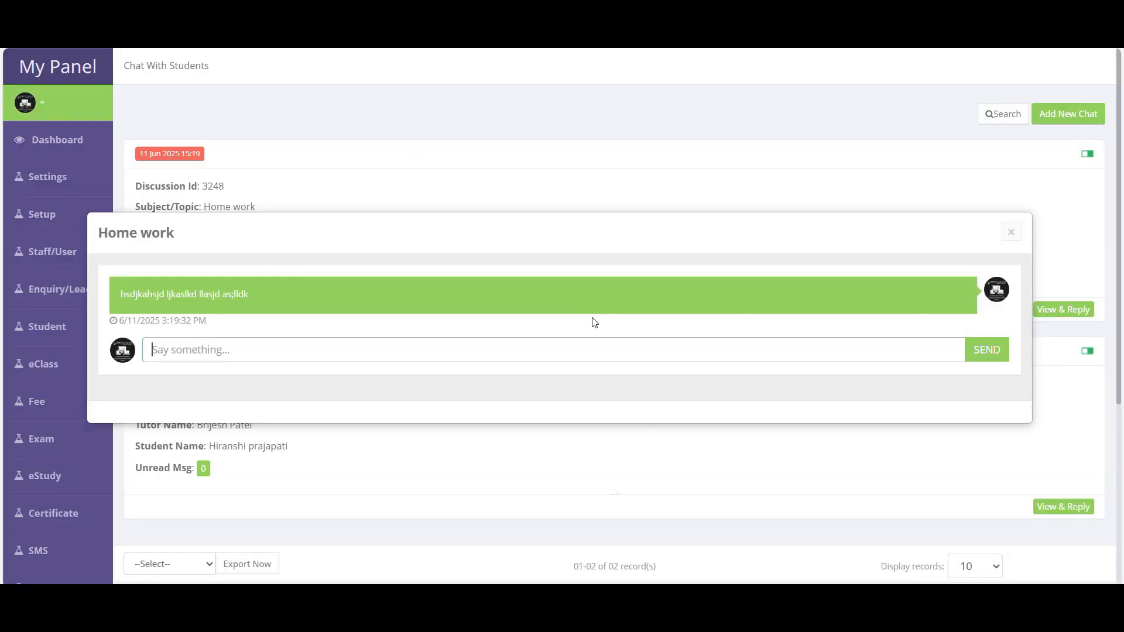
pyautogui.click(1011, 232)
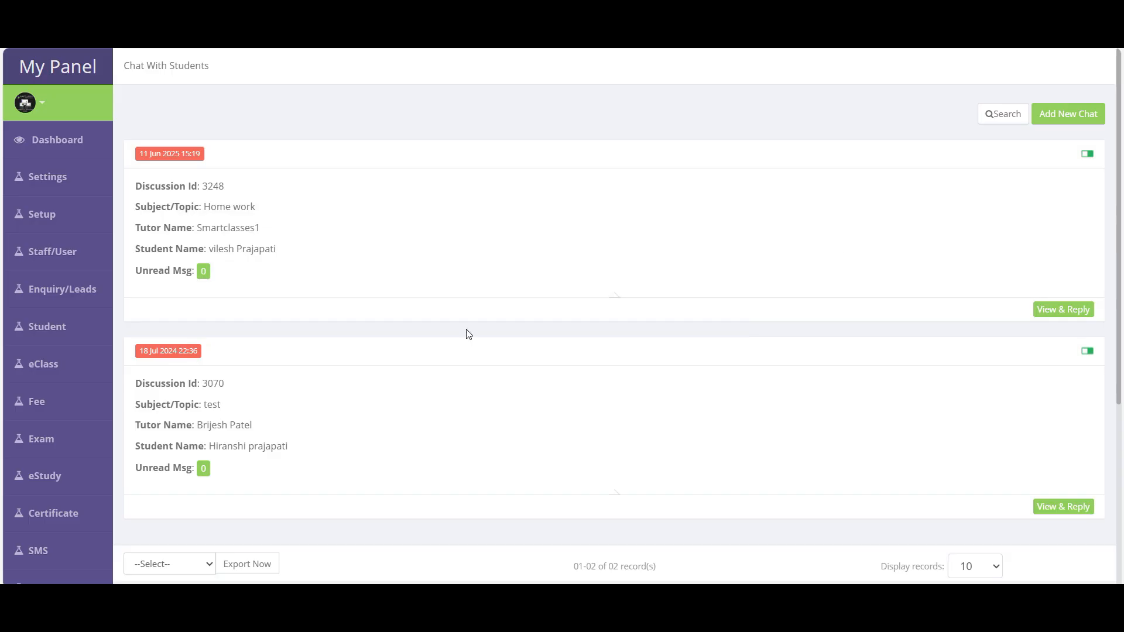
pyautogui.scroll(-7, 454, 360)
# - Open the Student FeedBack list and view the first entry's details
pyautogui.moveTo(47, 106)
pyautogui.click(184, 339)
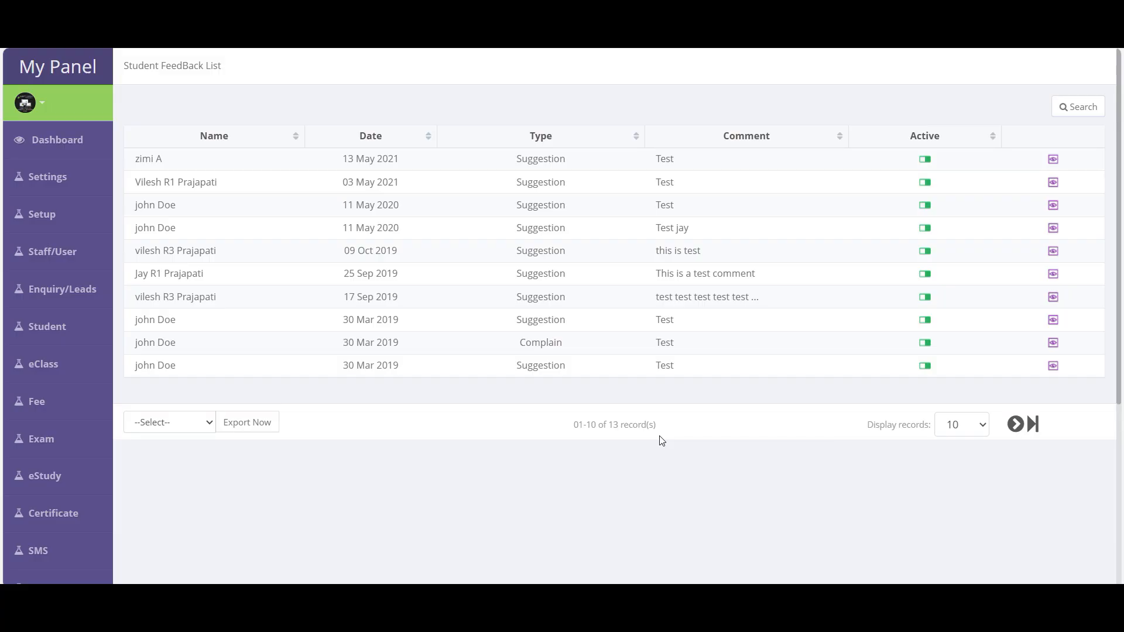
pyautogui.click(1057, 161)
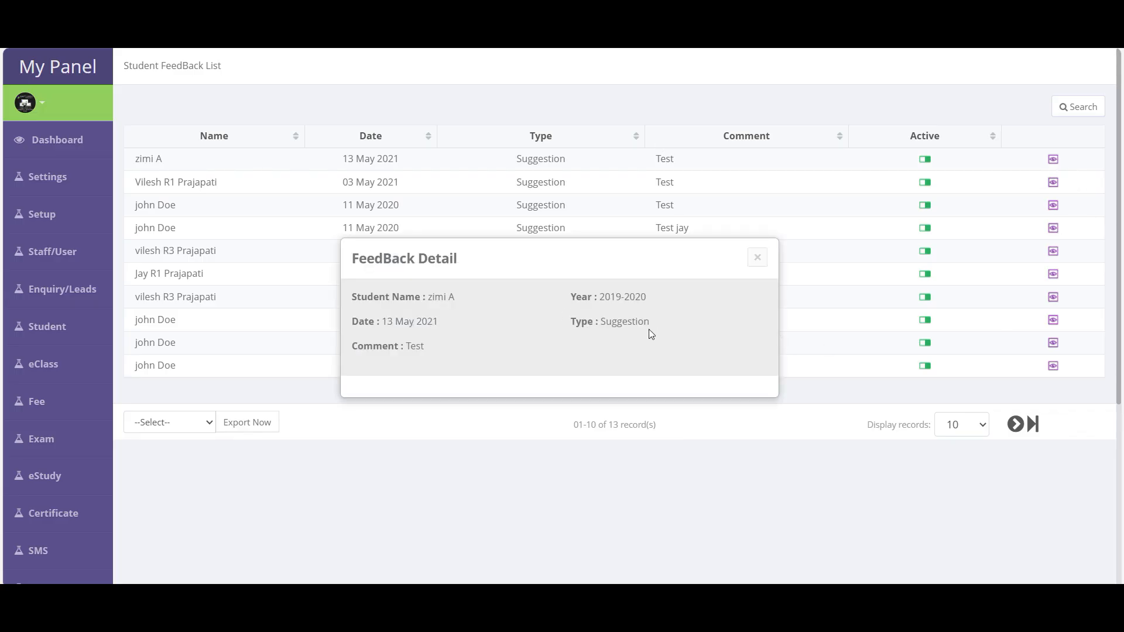
pyautogui.click(756, 258)
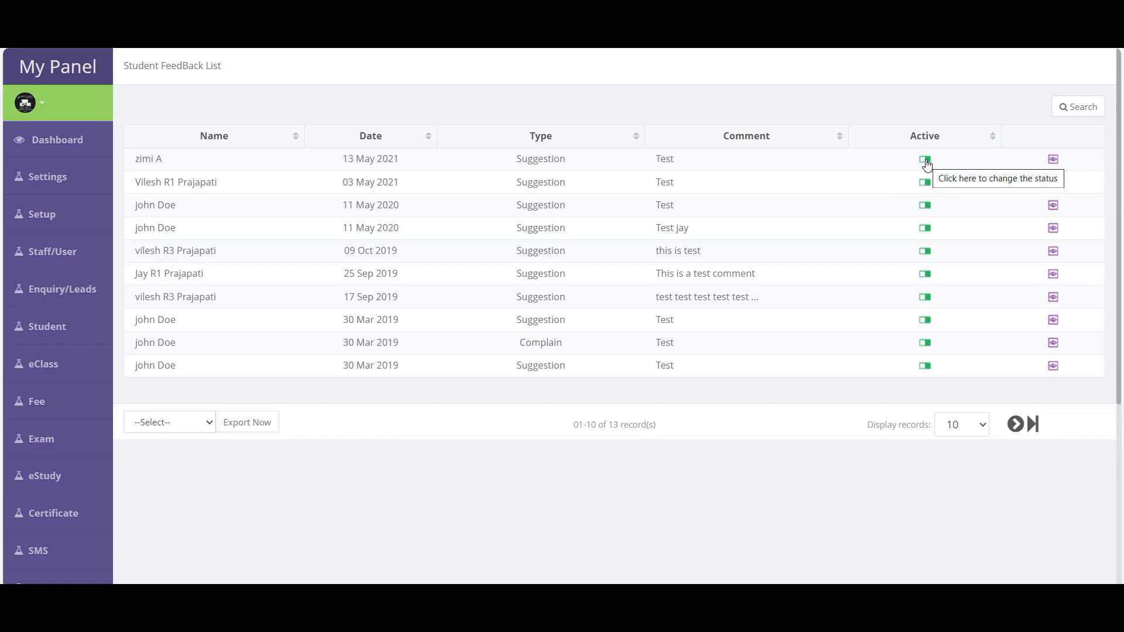
# - Search student feedback by date from June 4, 2025; no records are found
pyautogui.click(1084, 109)
pyautogui.click(398, 273)
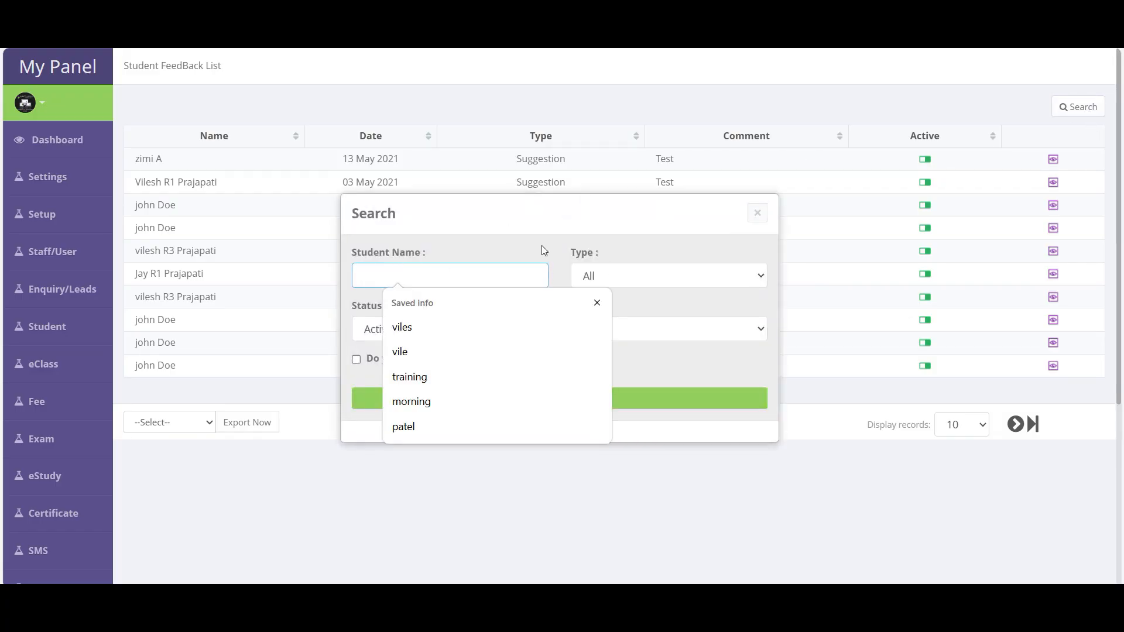
pyautogui.click(497, 246)
pyautogui.click(420, 358)
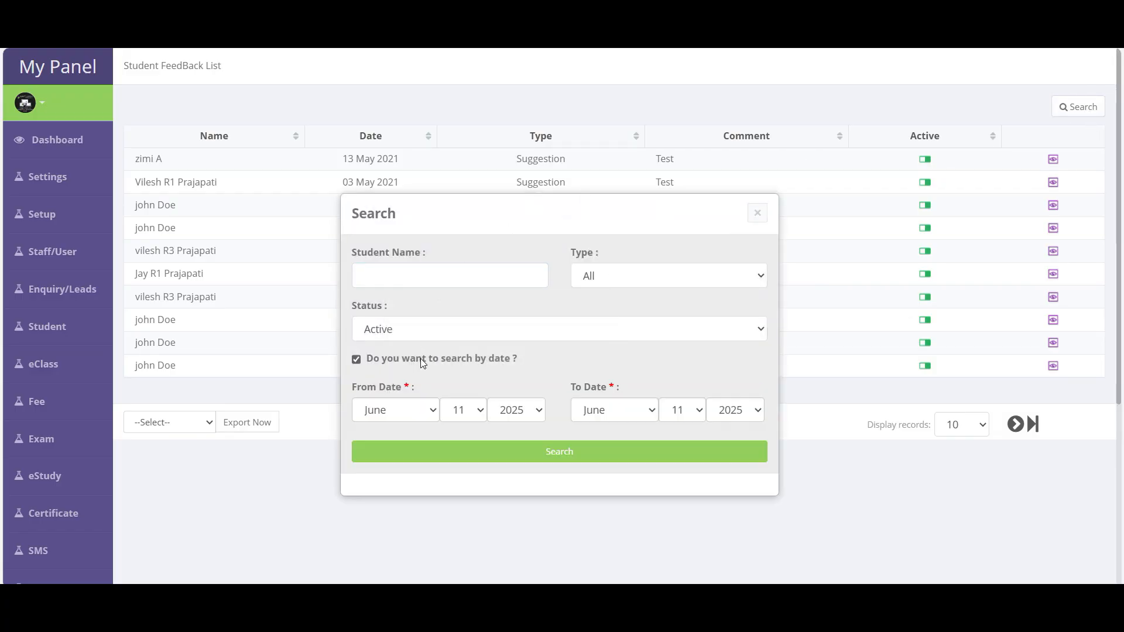
pyautogui.click(468, 412)
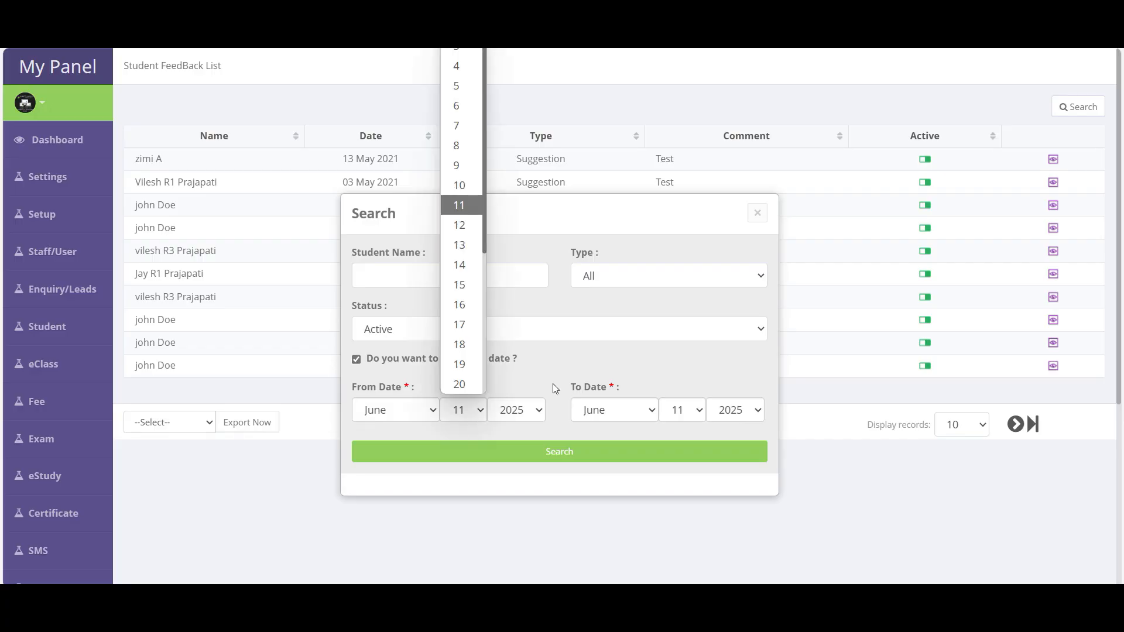
pyautogui.scroll(-1, 463, 285)
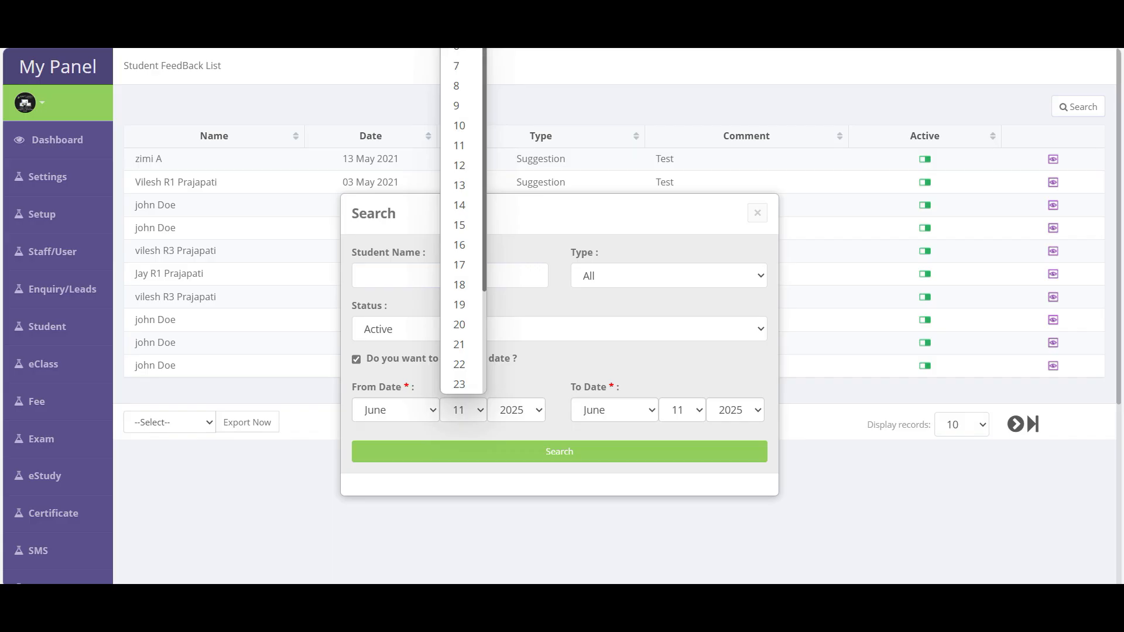
pyautogui.click(459, 7)
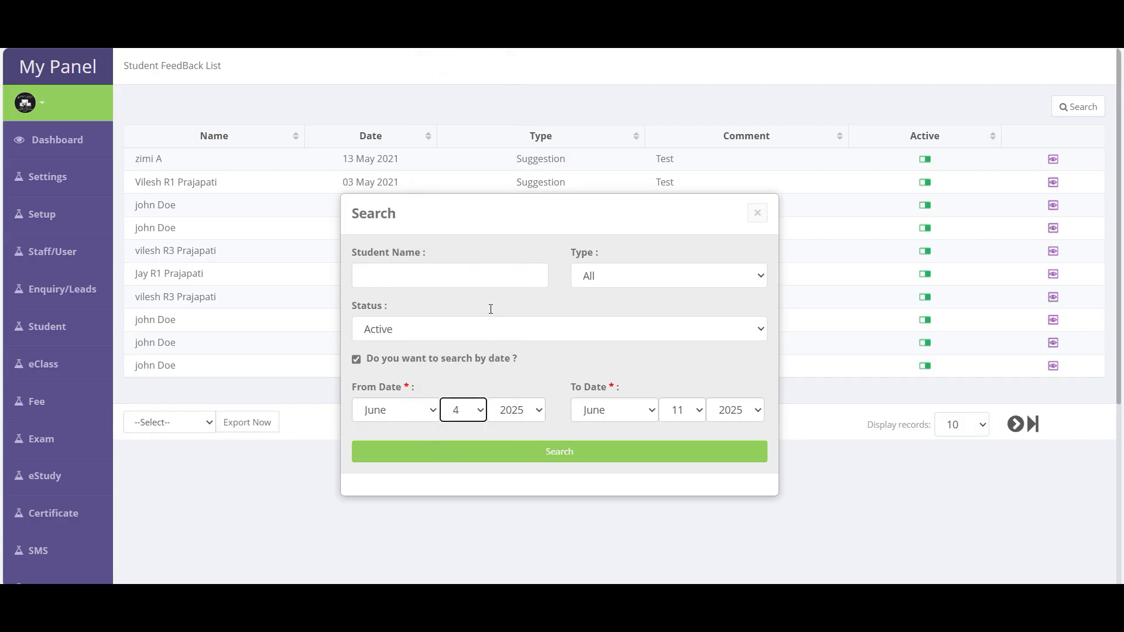
pyautogui.click(595, 462)
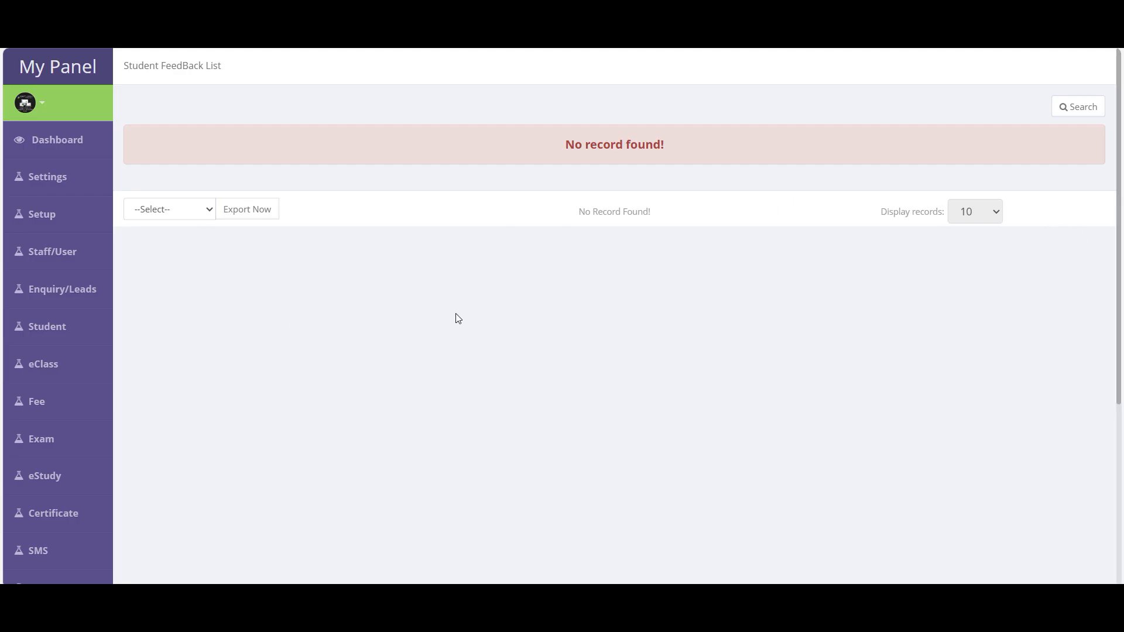
# - Go to the Assign Student Rights settings page
pyautogui.moveTo(48, 327)
pyautogui.scroll(-3, 169, 348)
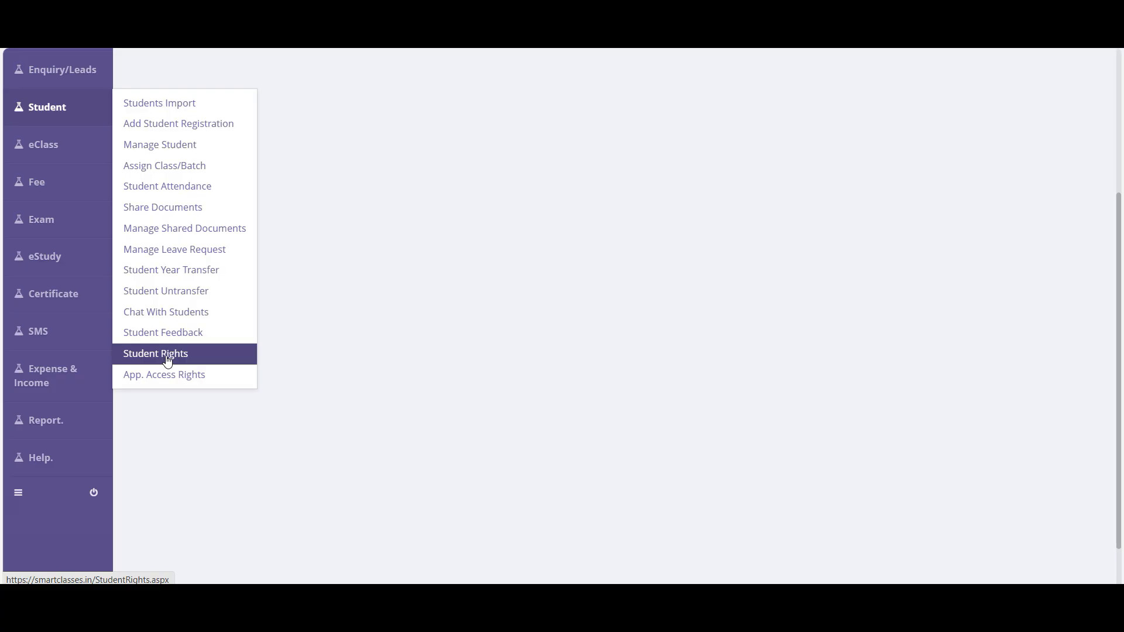
pyautogui.click(169, 355)
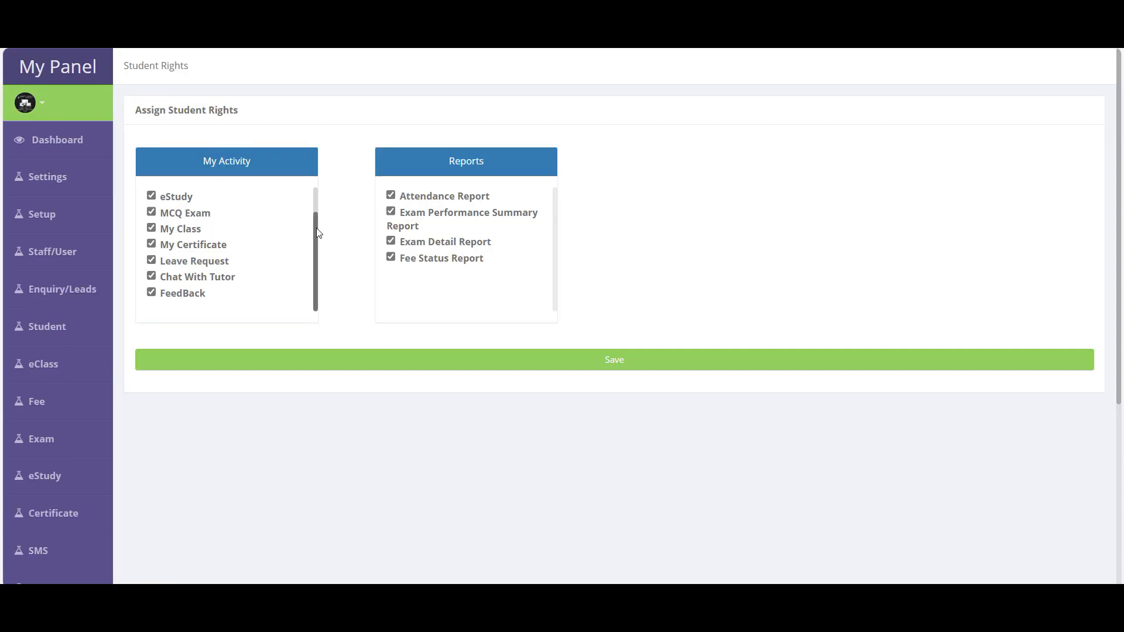
# - Untick the Fee Status Report, Leave Request, Chat With Tutor and My Certificate student rights
pyautogui.moveTo(316, 231); pyautogui.dragTo(310, 194)
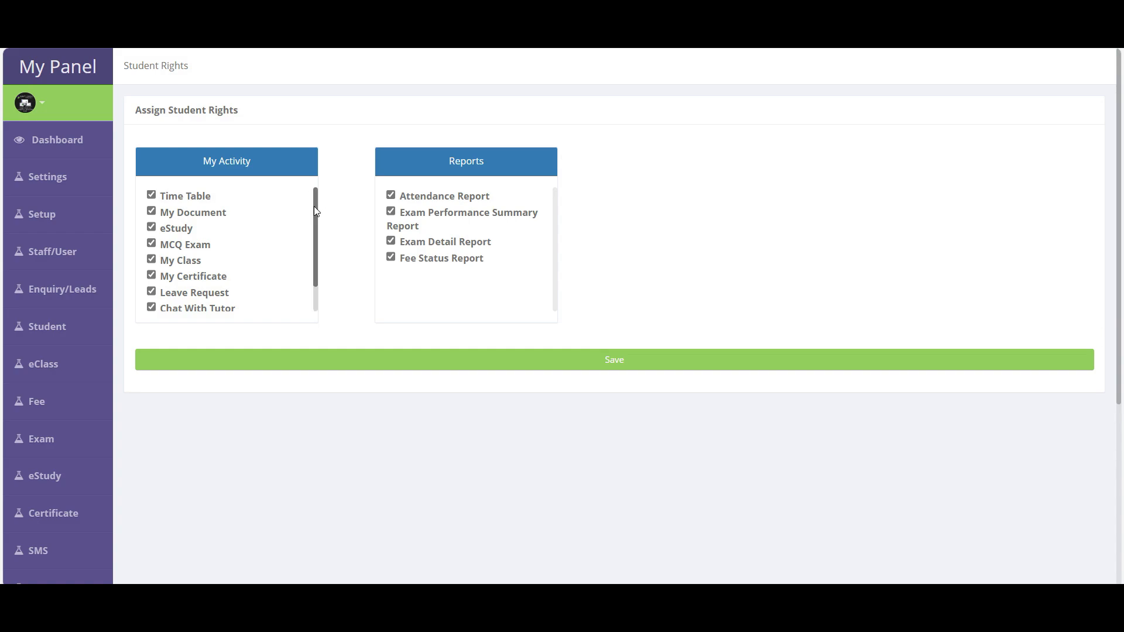
pyautogui.moveTo(315, 206)
pyautogui.mouseDown()
pyautogui.moveTo(316, 244)
pyautogui.moveTo(308, 191)
pyautogui.mouseUp()
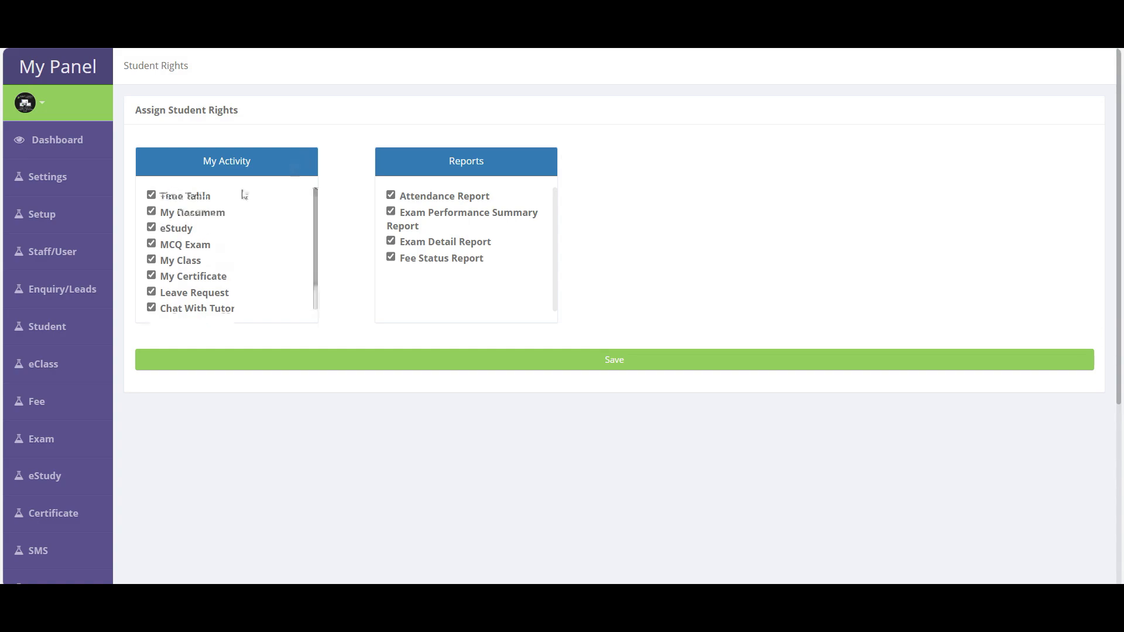
pyautogui.scroll(-2, 209, 287)
pyautogui.scroll(2, 199, 295)
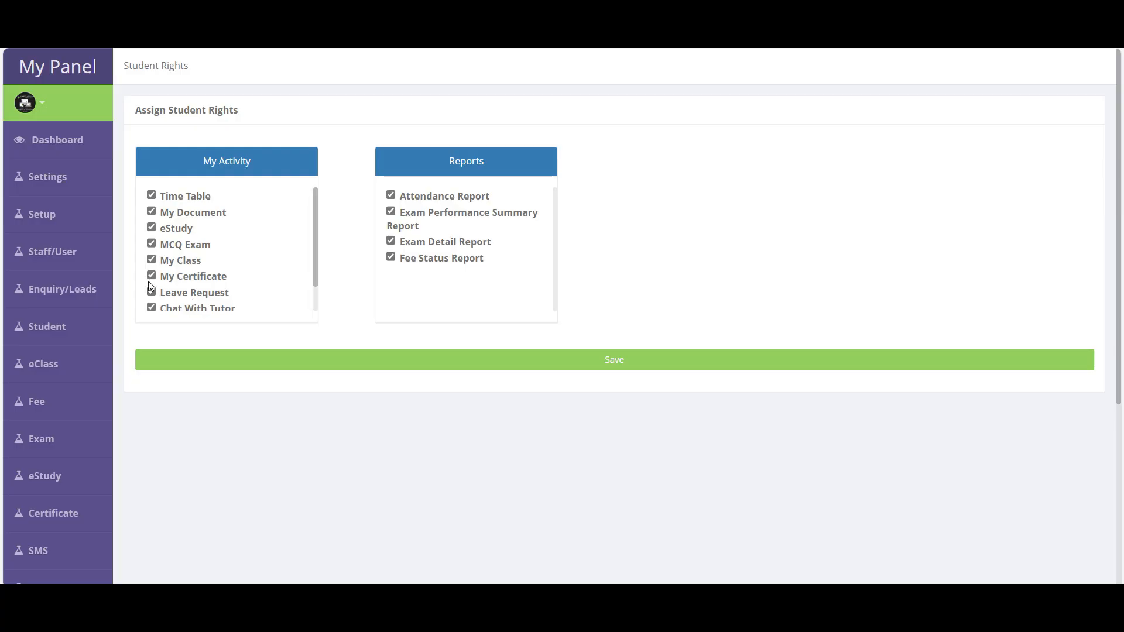
pyautogui.click(436, 262)
pyautogui.scroll(-1, 234, 290)
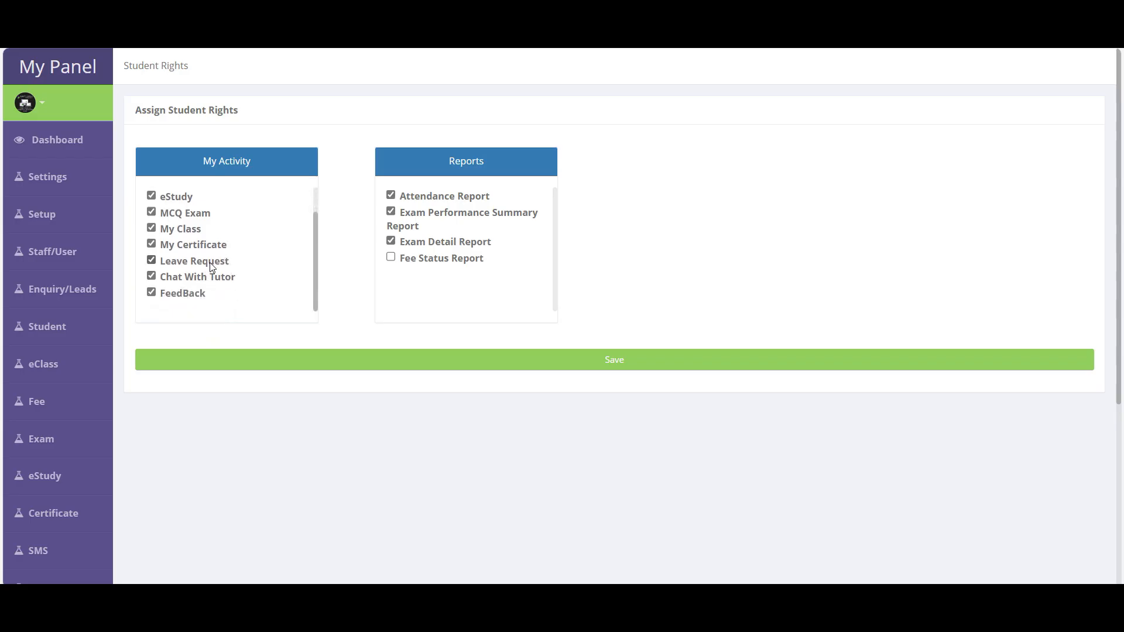
pyautogui.click(209, 262)
pyautogui.click(208, 279)
pyautogui.click(206, 250)
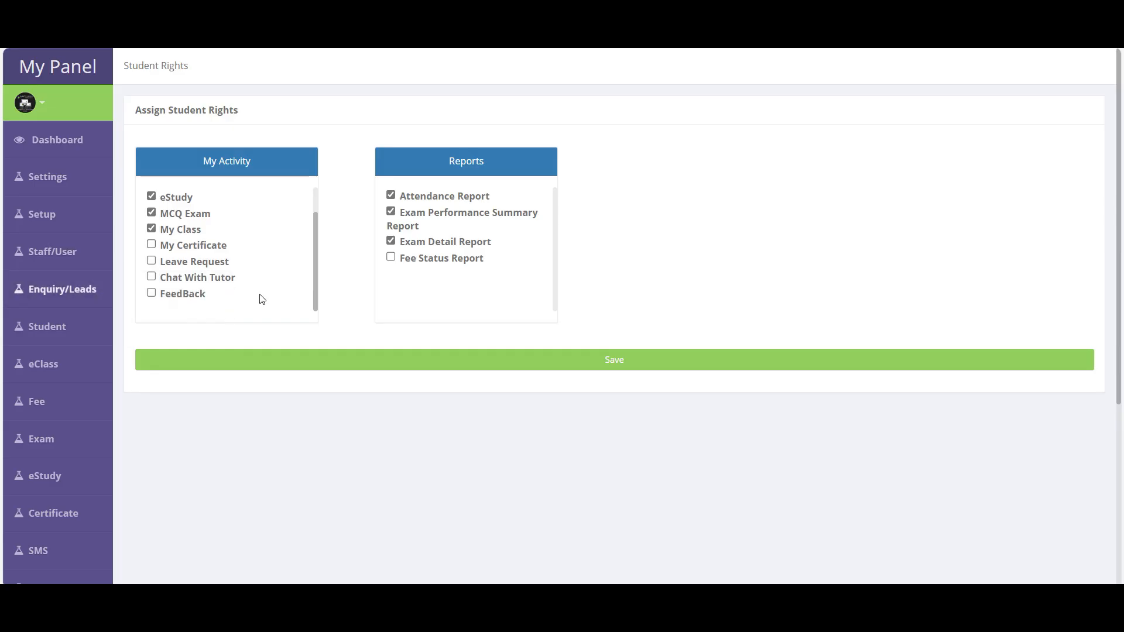
# - Save the student rights with those permissions turned off
pyautogui.scroll(2, 240, 256)
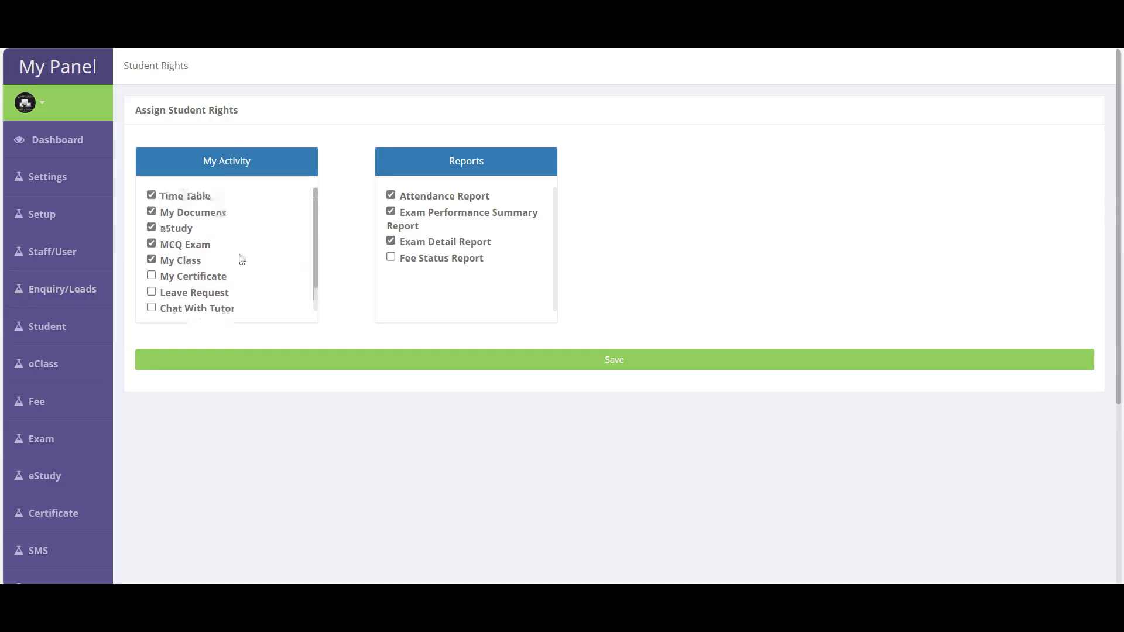
pyautogui.click(641, 367)
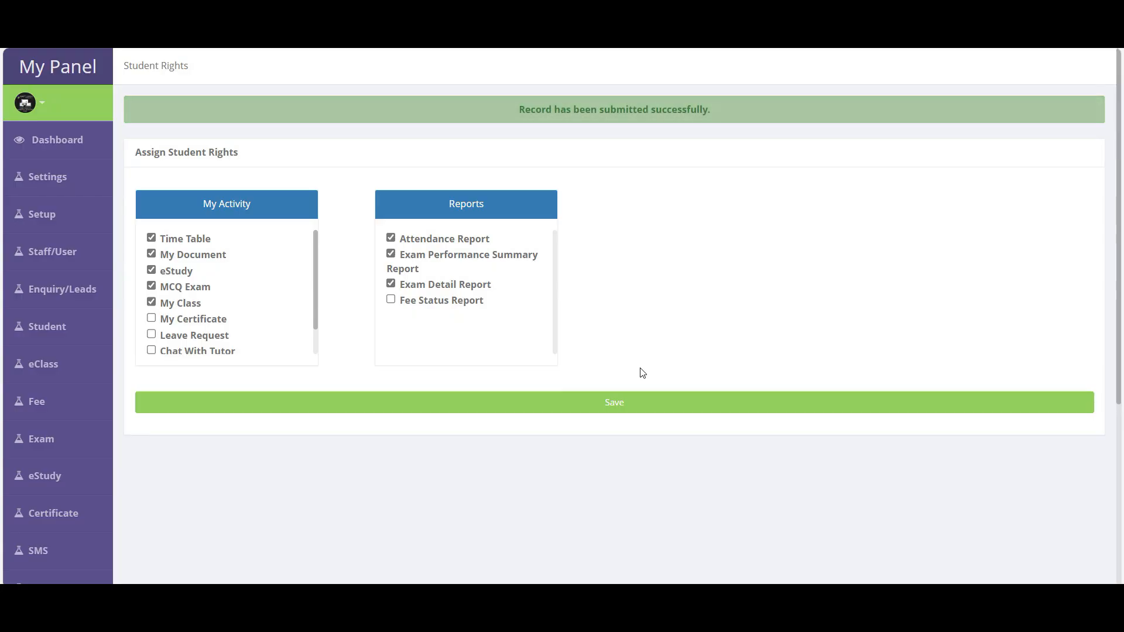
pyautogui.moveTo(31, 307)
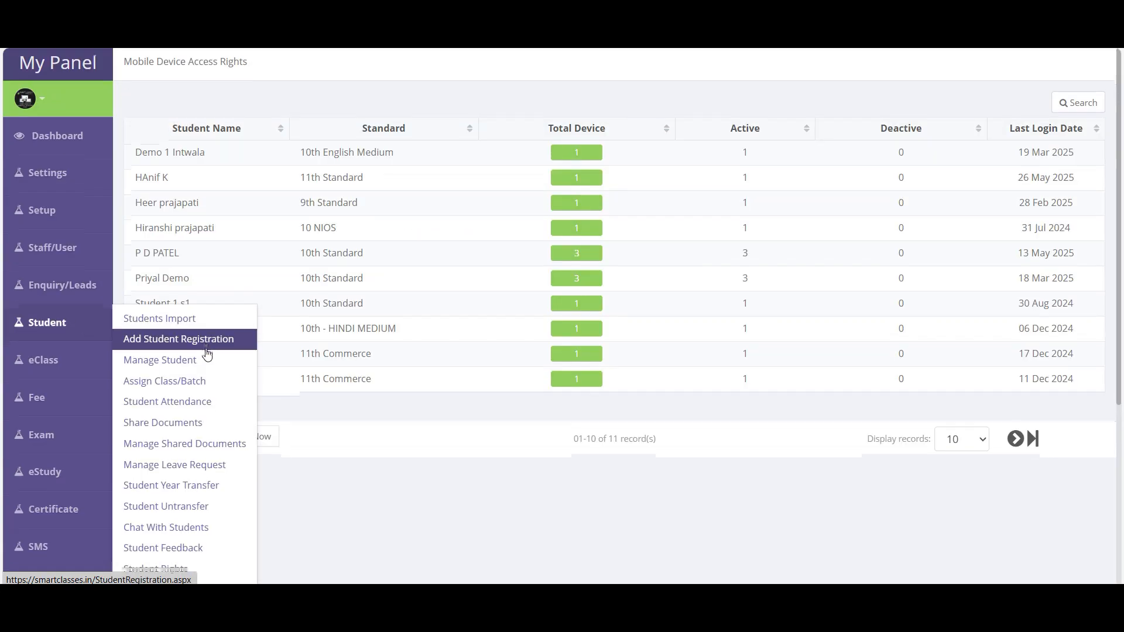
pyautogui.scroll(-5, 207, 352)
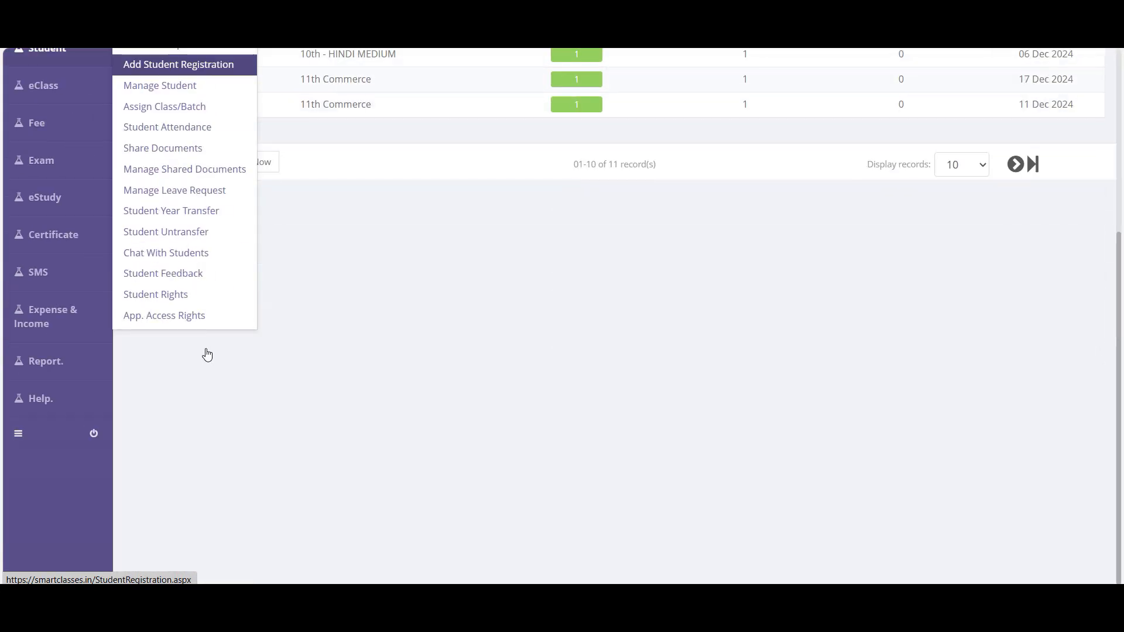
# - In App. Access Rights, mark a student's V2130 and SM-G780G devices, then close the list unblocked
pyautogui.click(180, 320)
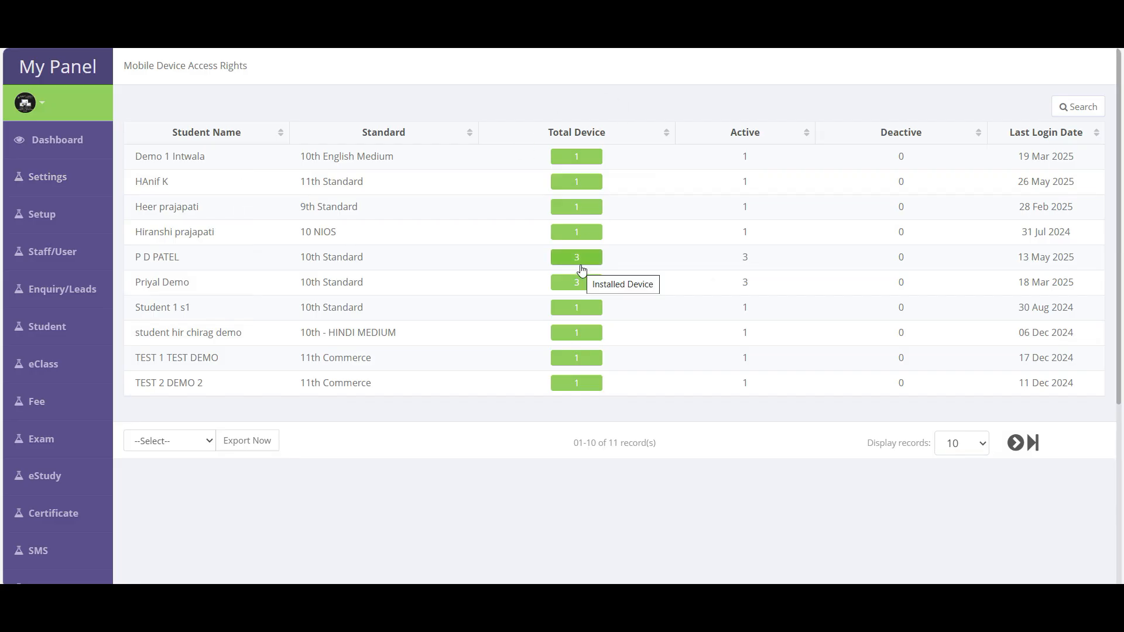
pyautogui.moveTo(179, 258); pyautogui.dragTo(143, 259)
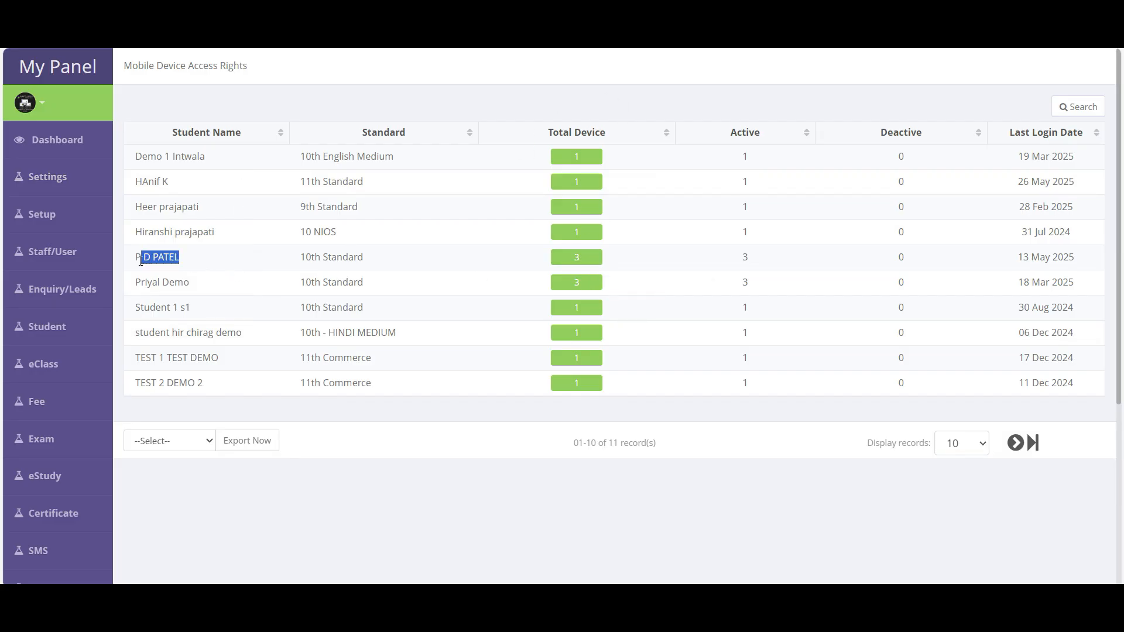
pyautogui.click(590, 261)
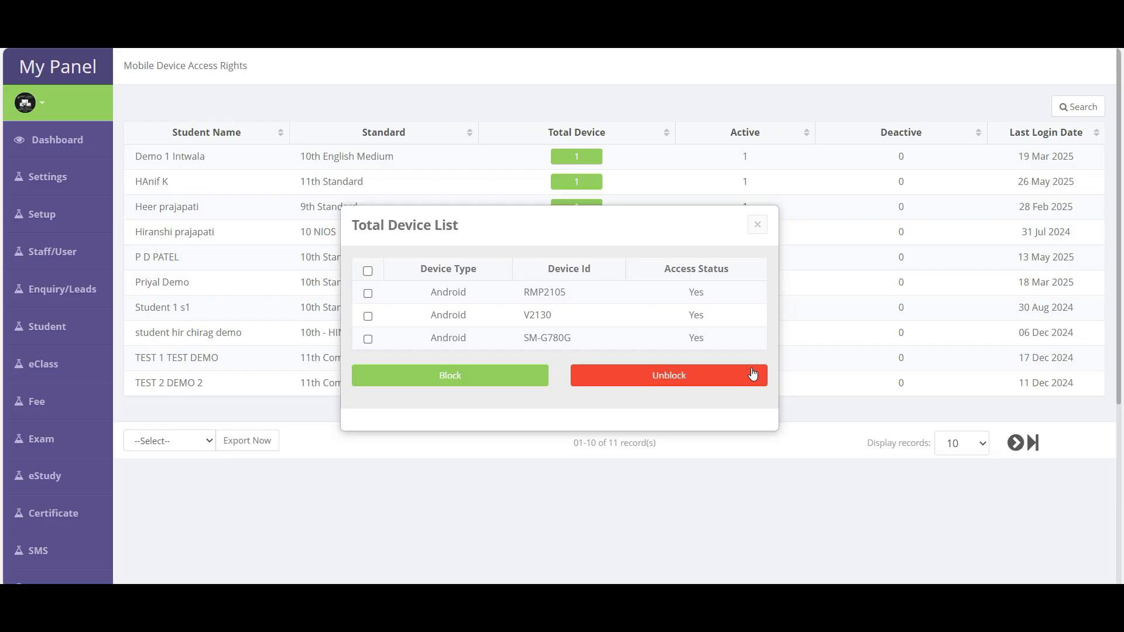
pyautogui.click(368, 316)
pyautogui.click(368, 339)
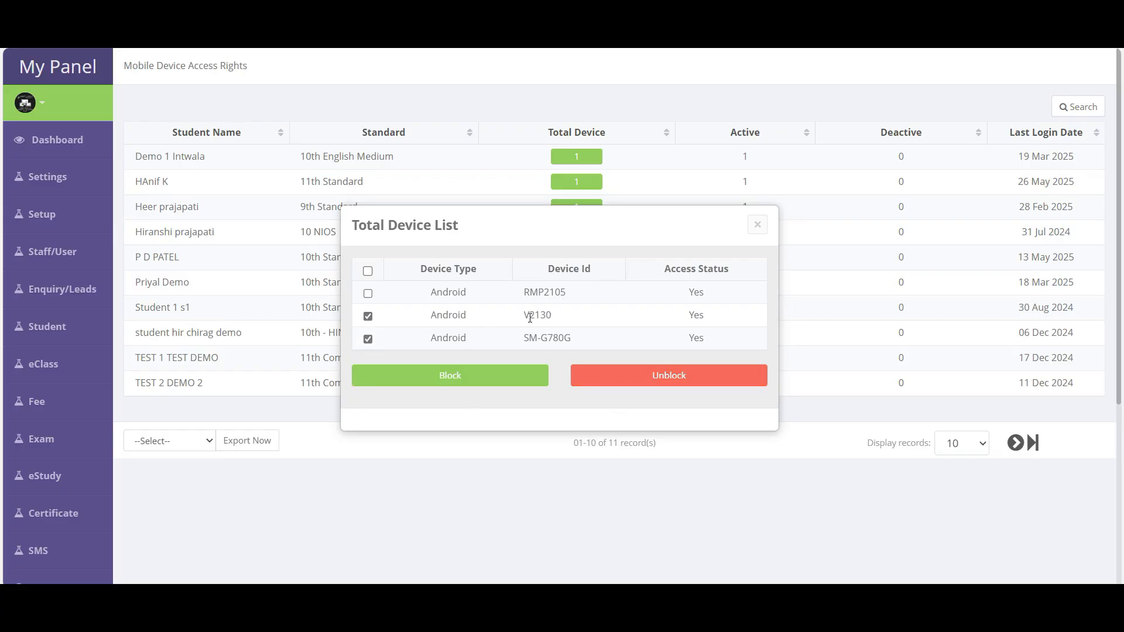
pyautogui.moveTo(576, 297); pyautogui.dragTo(516, 293)
pyautogui.click(757, 224)
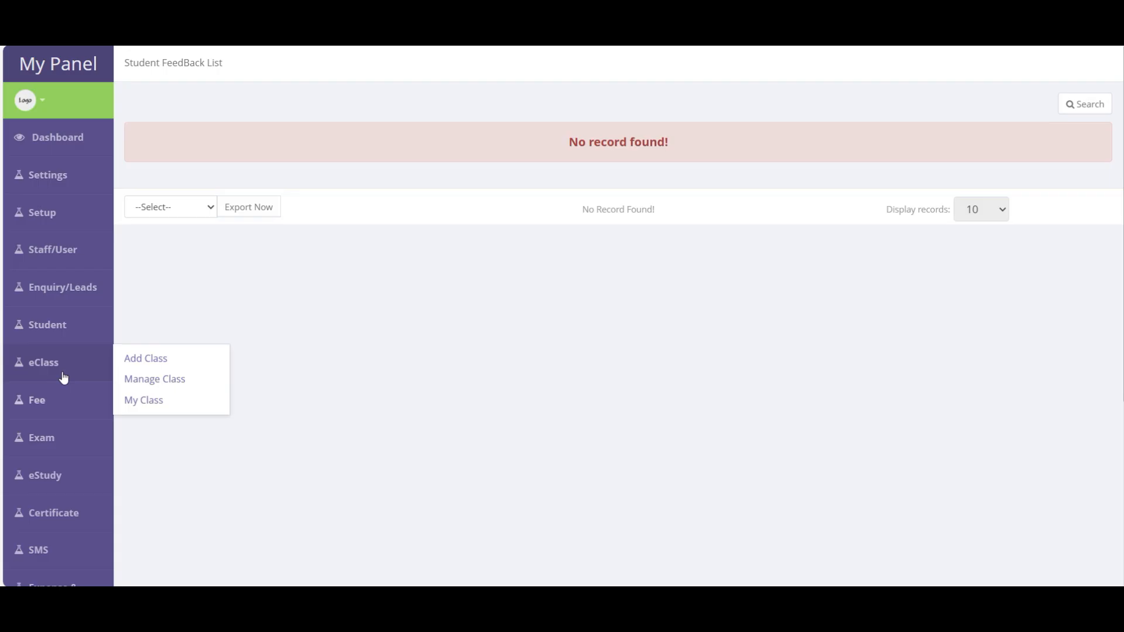
# - In Create Fee Structure, save 10th Standard with All Subject and a fee amount of 10000
pyautogui.moveTo(68, 398)
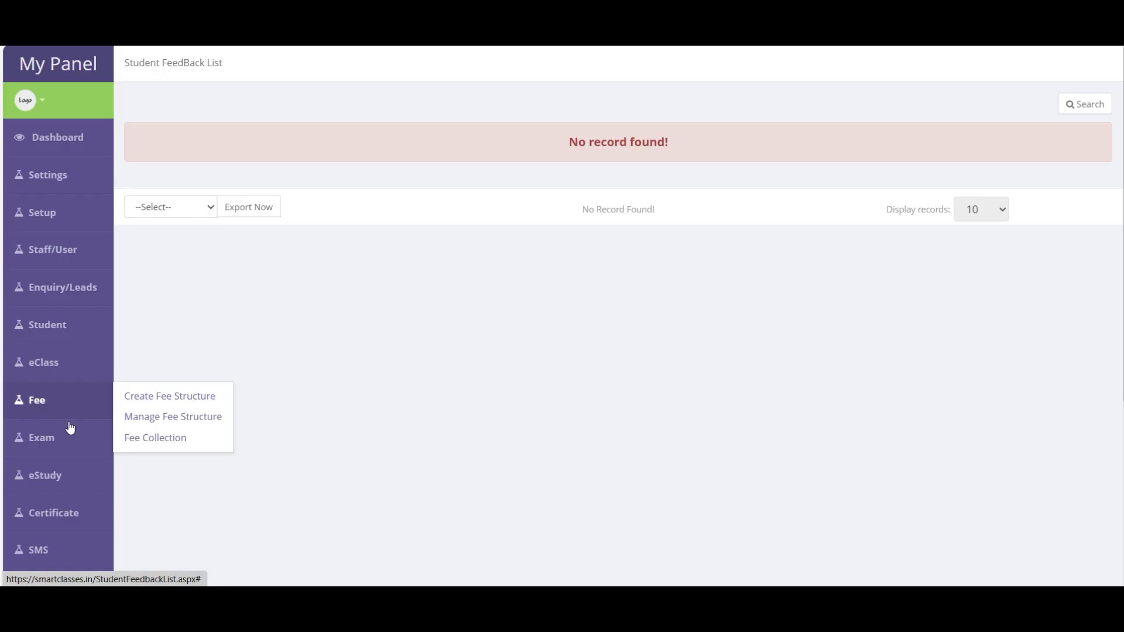
pyautogui.click(179, 404)
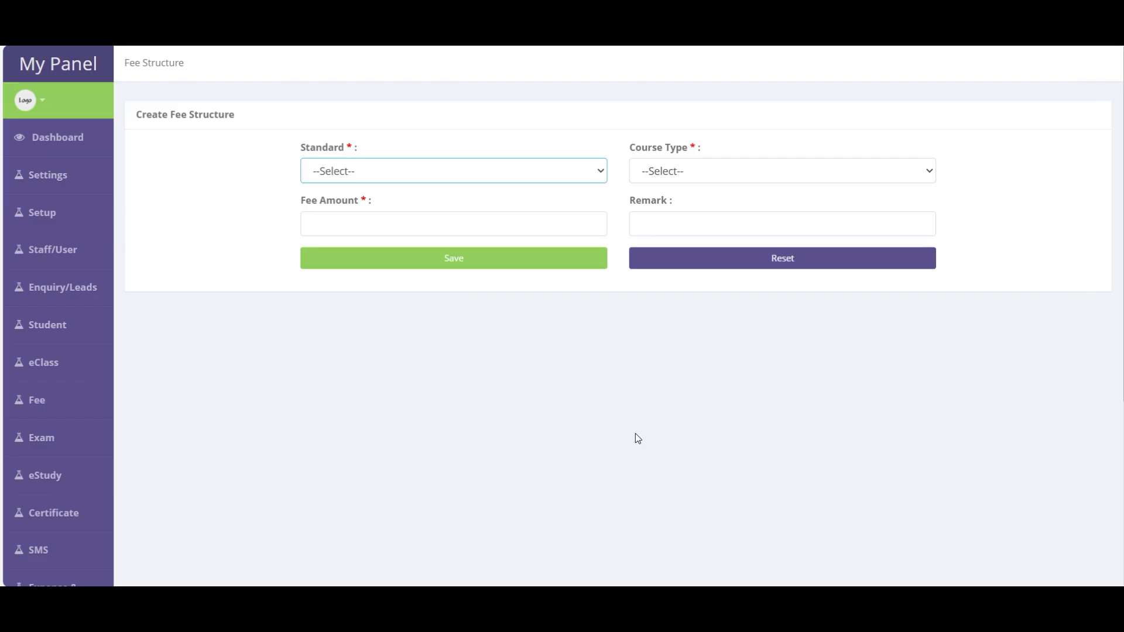
pyautogui.click(342, 171)
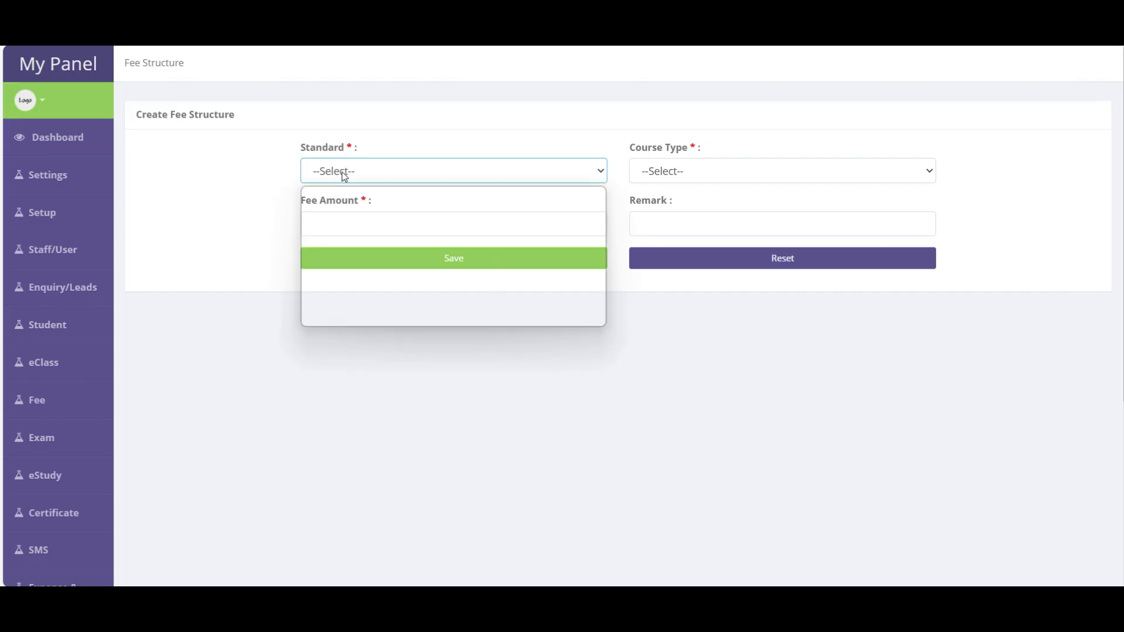
pyautogui.click(339, 216)
pyautogui.click(658, 172)
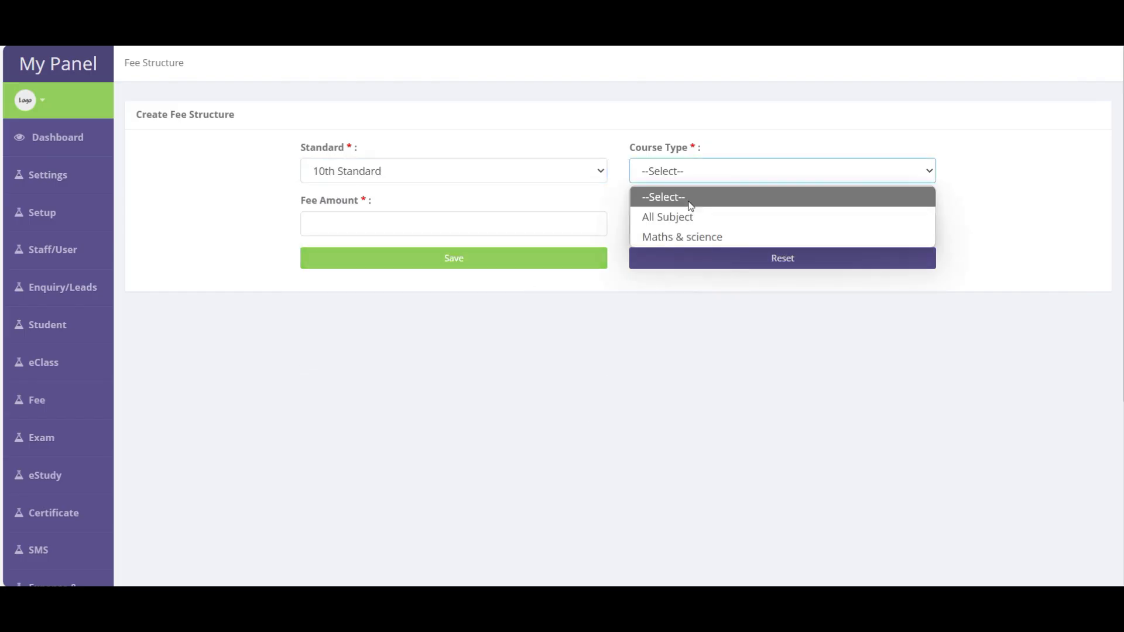
pyautogui.click(667, 217)
pyautogui.click(395, 229)
pyautogui.write('10000')
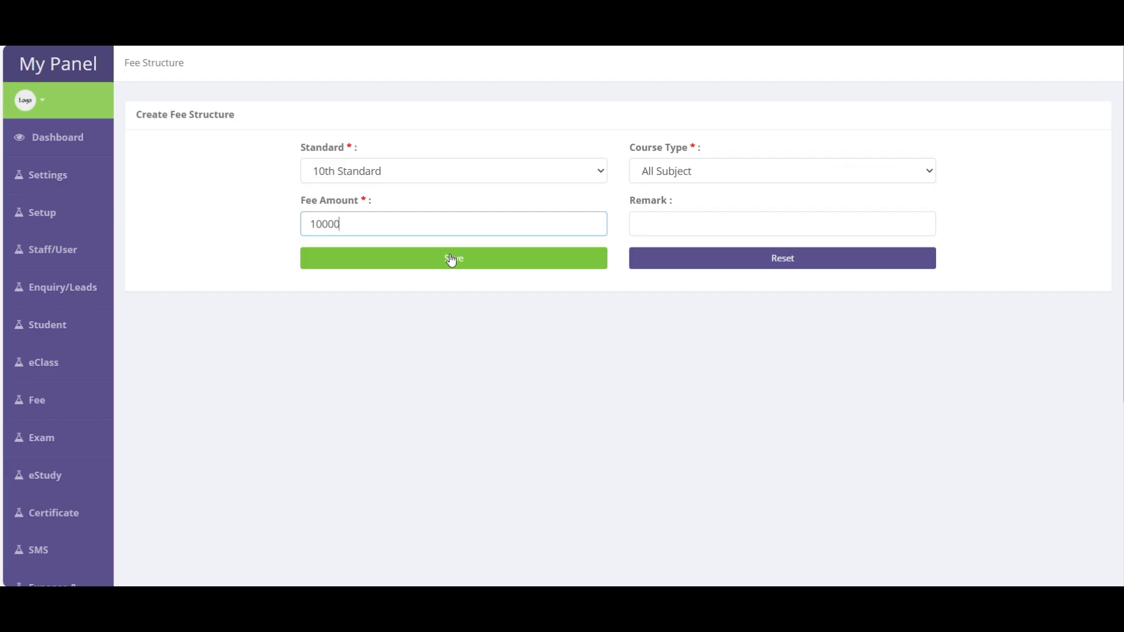
pyautogui.click(671, 222)
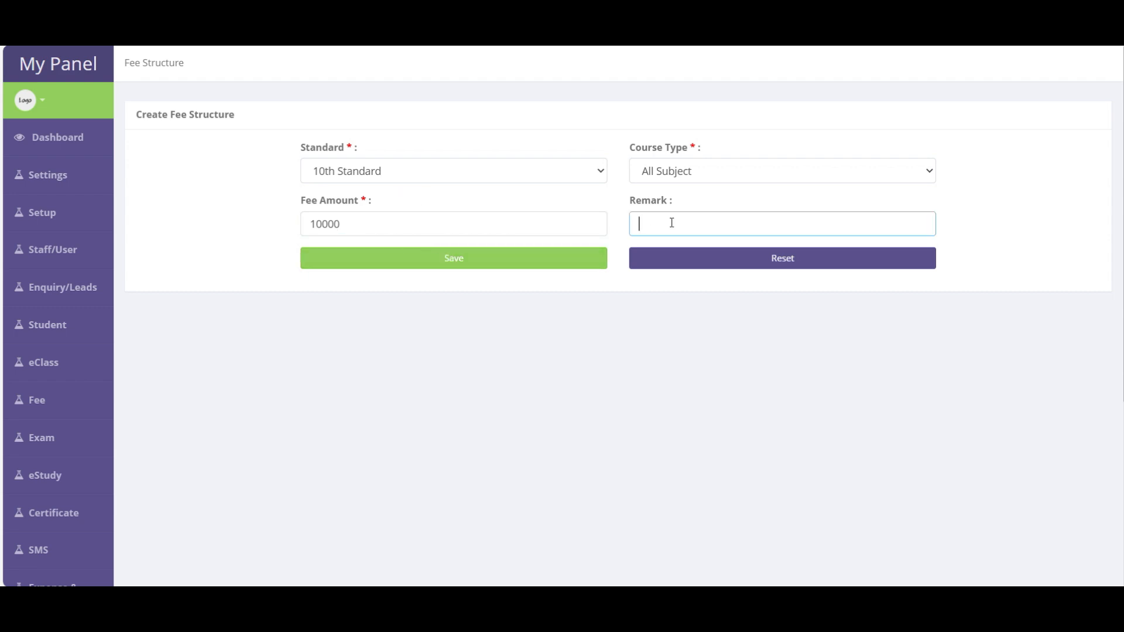
pyautogui.click(455, 262)
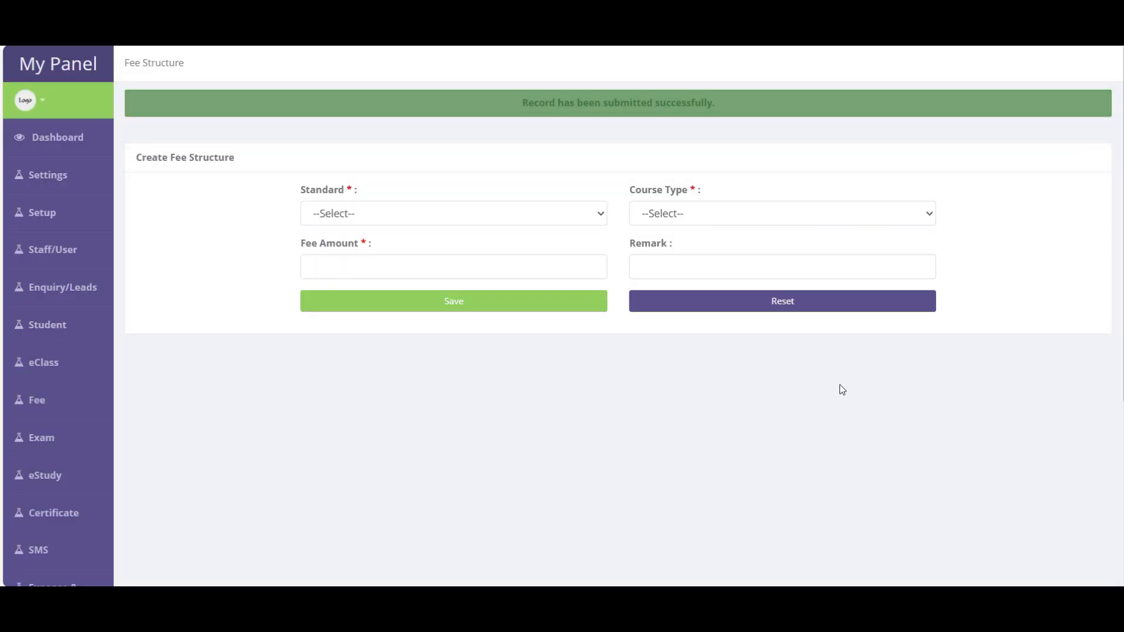
# - Save a 10th Standard, Maths & science fee structure with a fee amount of 8000
pyautogui.click(381, 214)
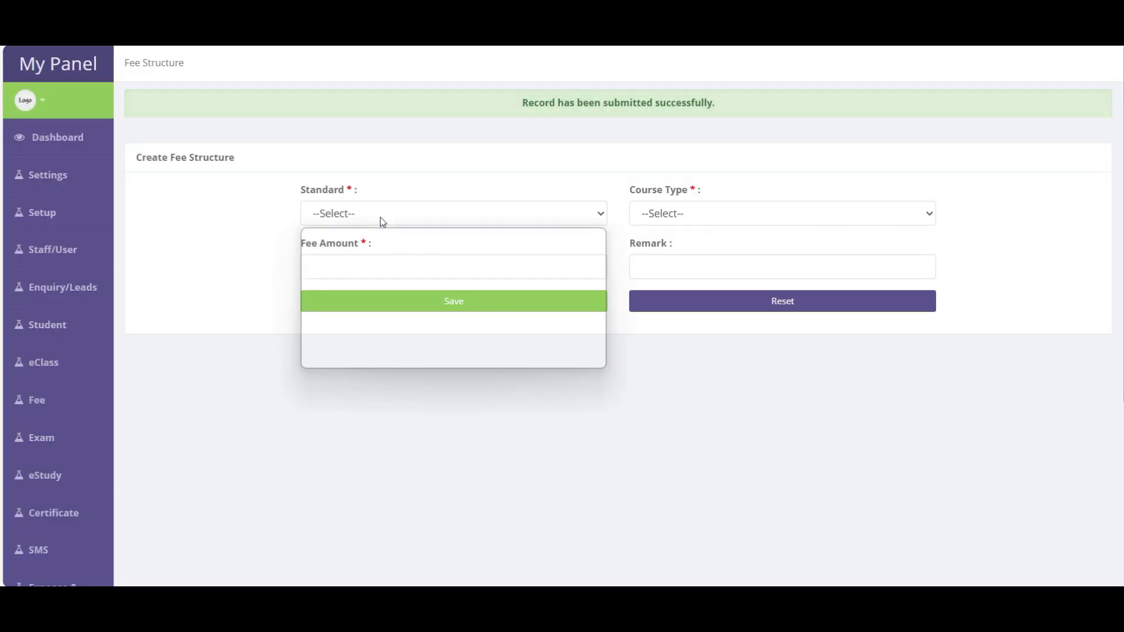
pyautogui.click(337, 258)
pyautogui.click(686, 220)
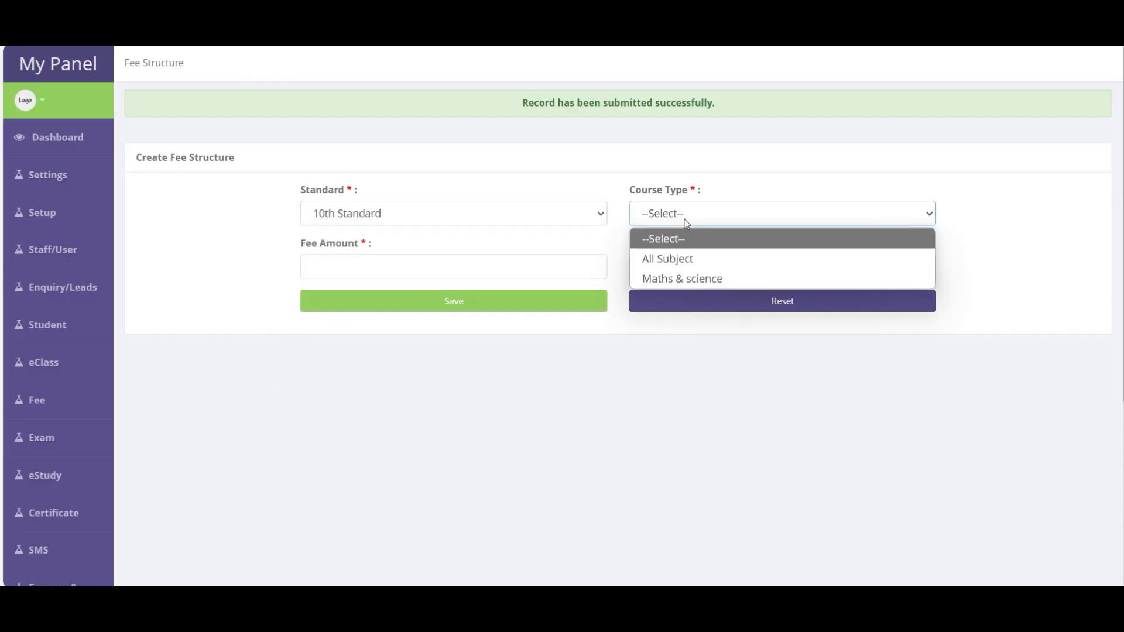
pyautogui.click(700, 281)
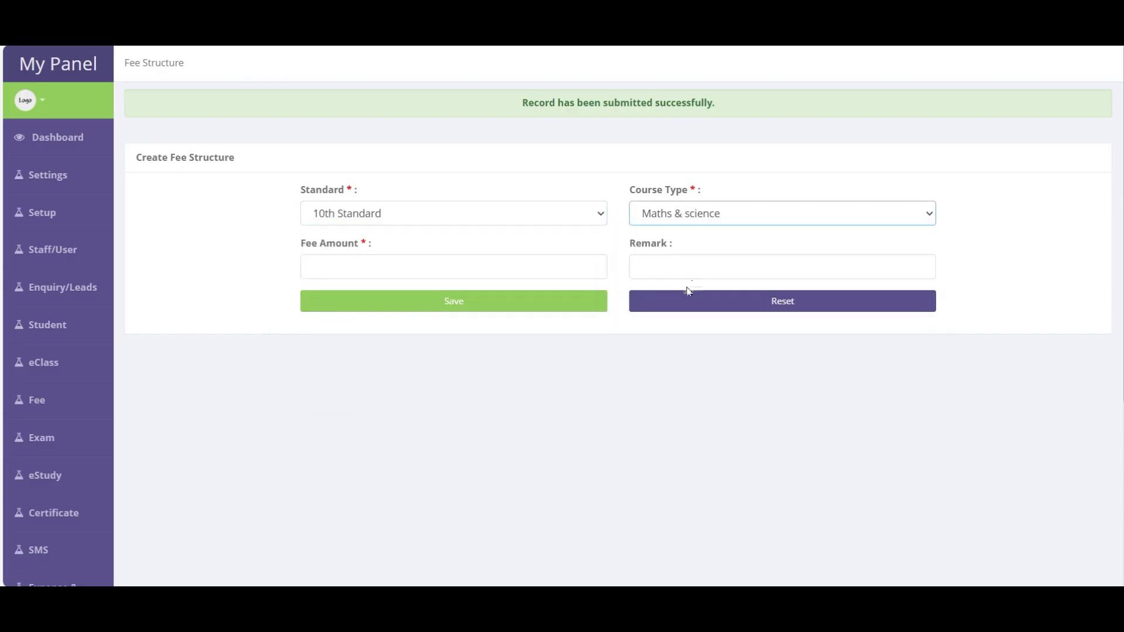
pyautogui.click(517, 271)
pyautogui.write('8000')
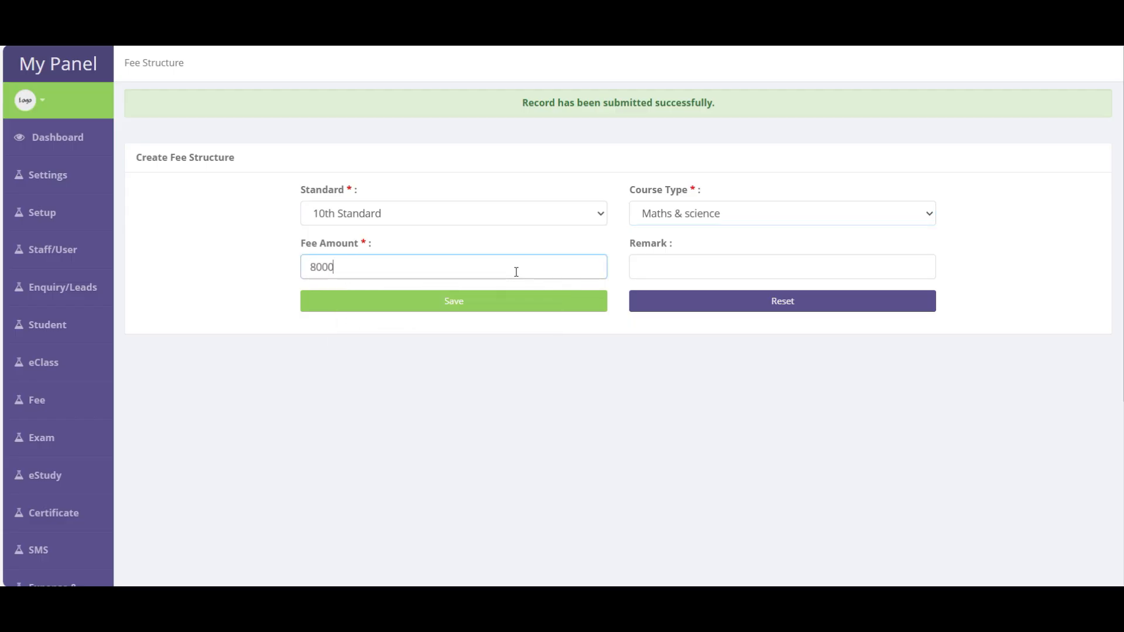
pyautogui.click(499, 304)
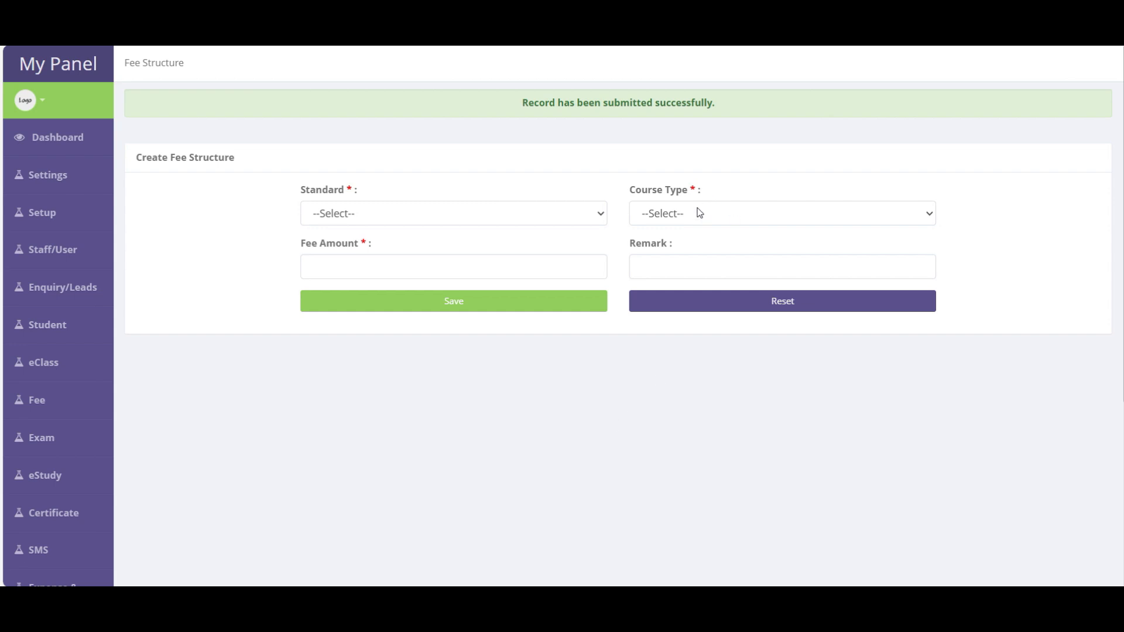
pyautogui.moveTo(47, 207)
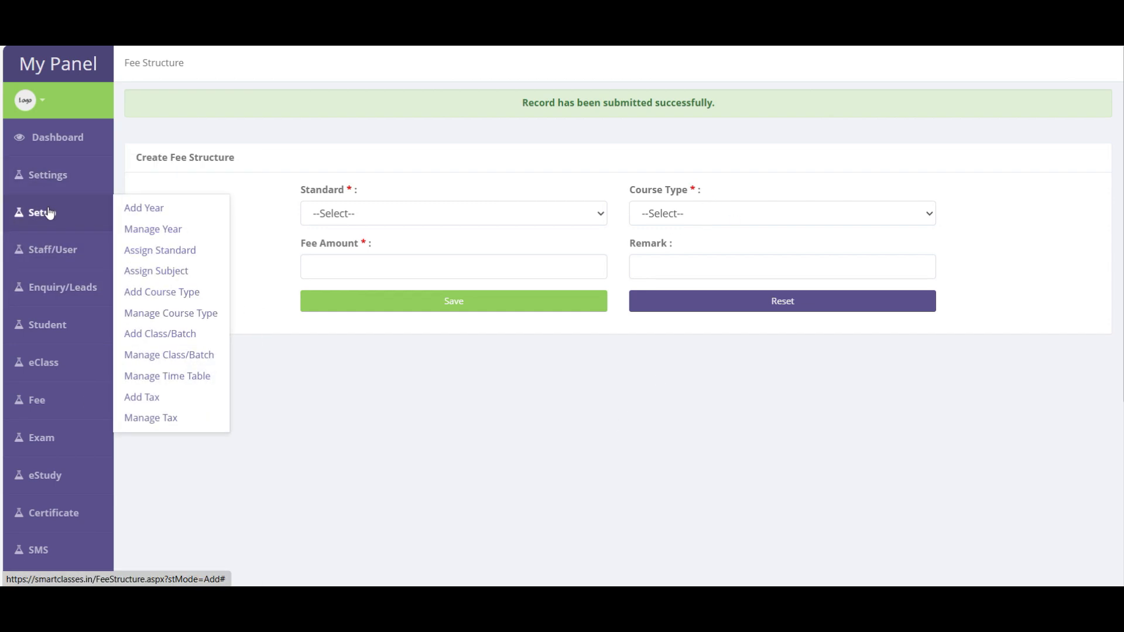
# - Open Manage Fee Structure to view the 4 records, including both new 10th Standard fees
pyautogui.moveTo(56, 256)
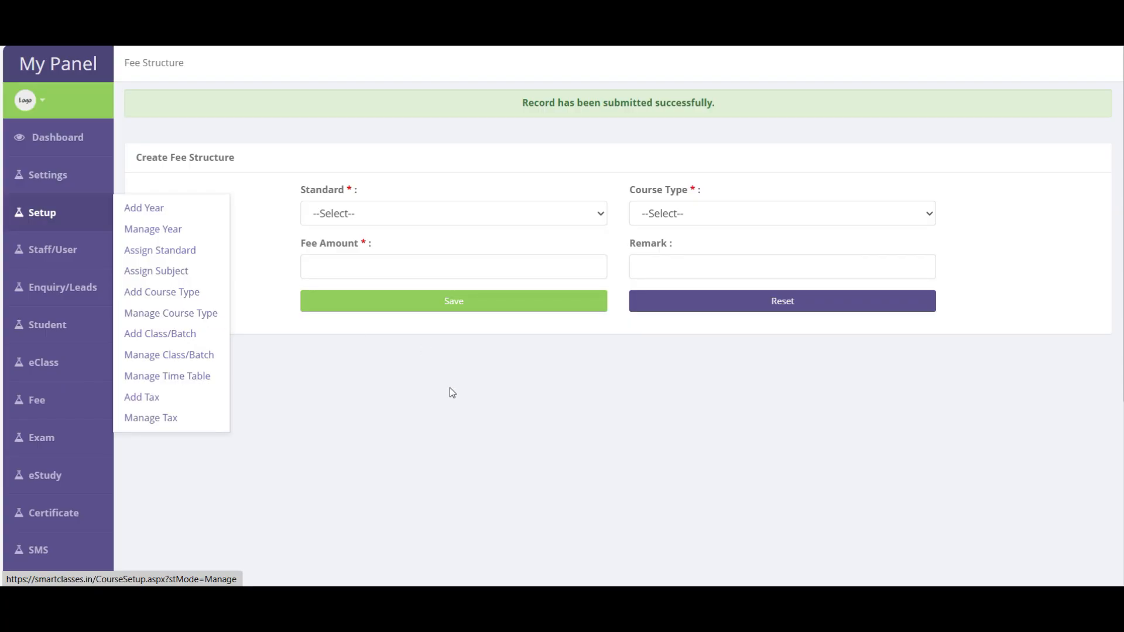
pyautogui.click(91, 406)
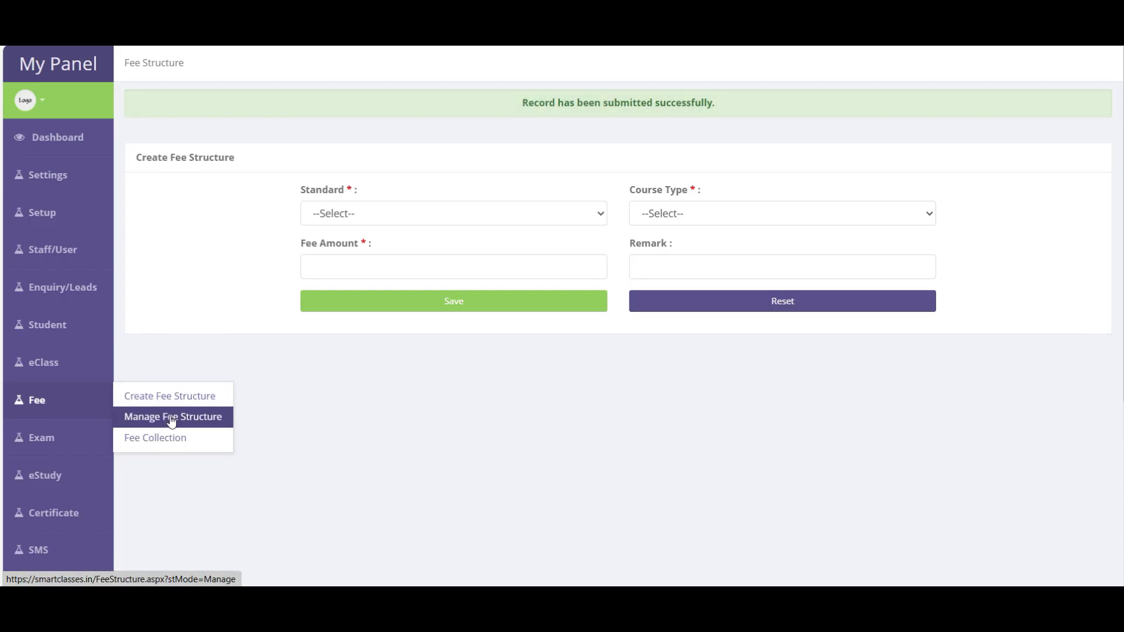
pyautogui.click(217, 420)
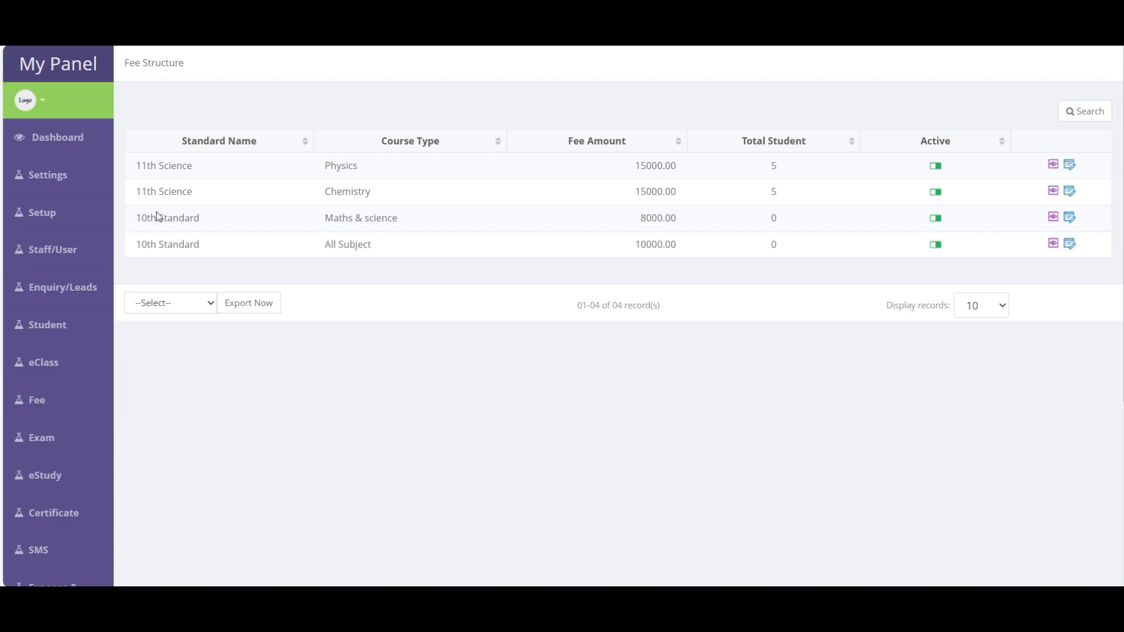
pyautogui.click(1091, 115)
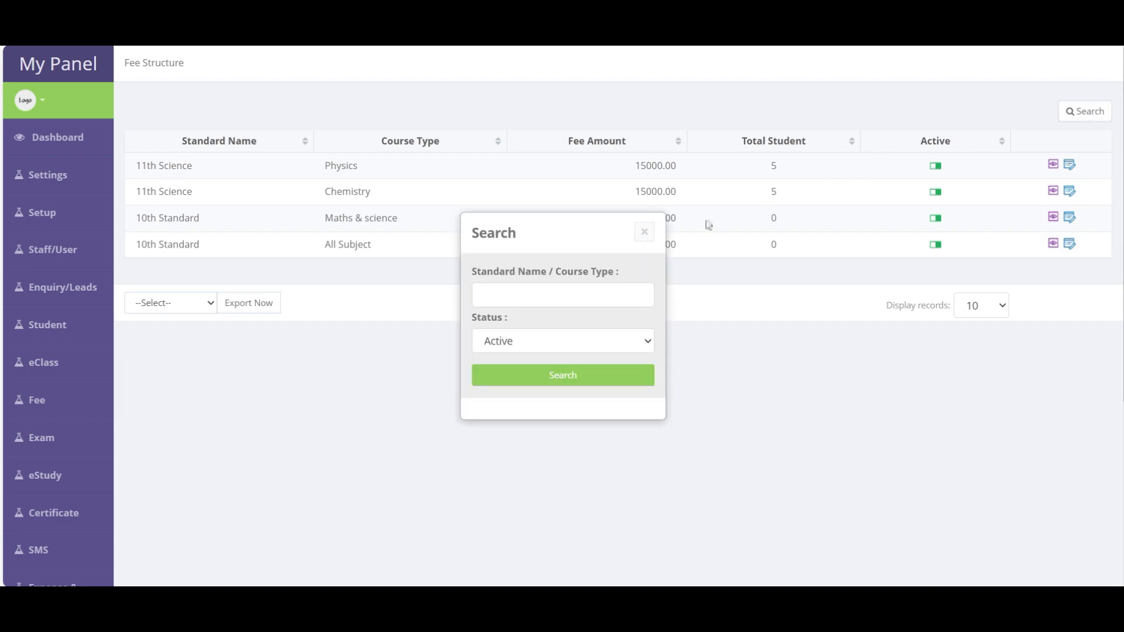
pyautogui.click(530, 299)
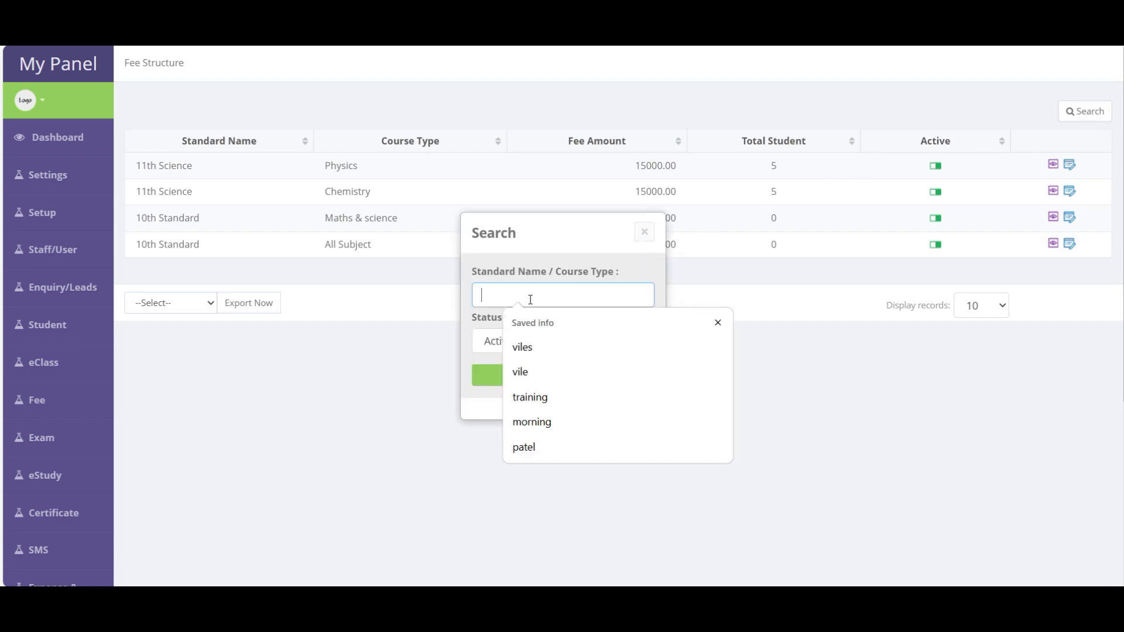
pyautogui.write('all')
pyautogui.press('Return')
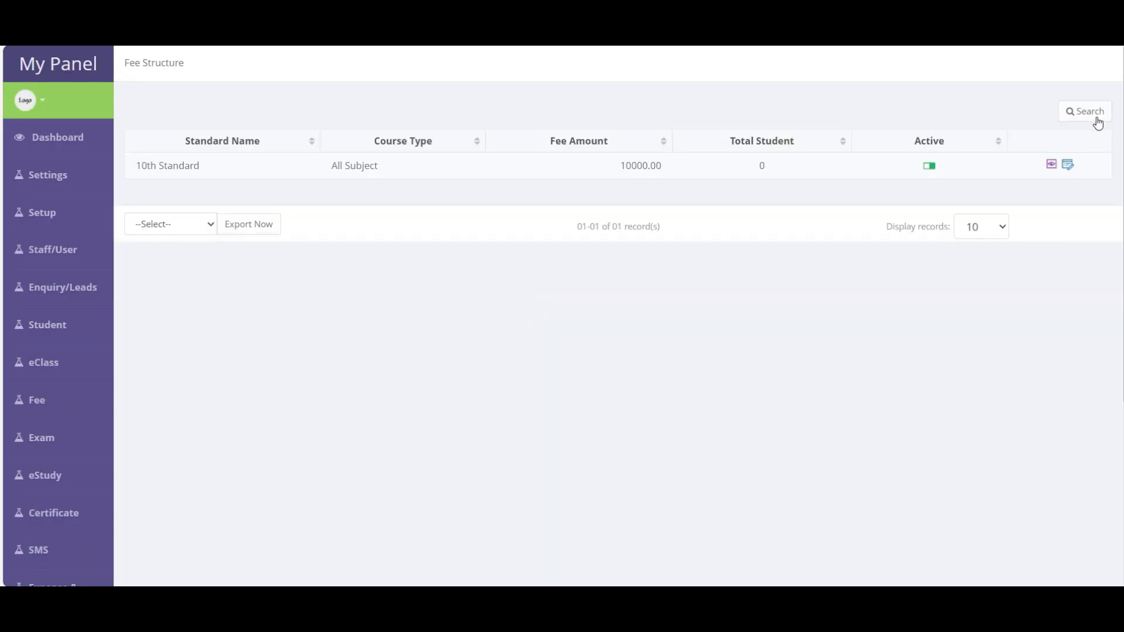
pyautogui.click(1096, 118)
pyautogui.moveTo(509, 296); pyautogui.dragTo(427, 294)
pyautogui.write('10')
pyautogui.press('Return')
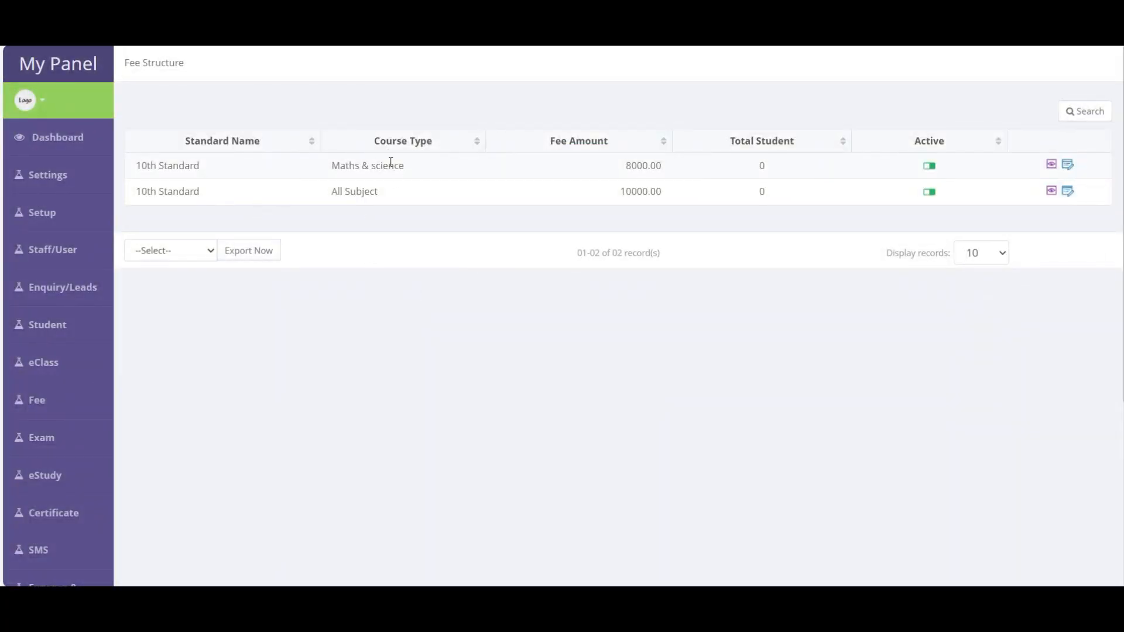
pyautogui.click(1095, 112)
pyautogui.moveTo(504, 294); pyautogui.dragTo(442, 294)
pyautogui.press('BackSpace')
pyautogui.press('Return')
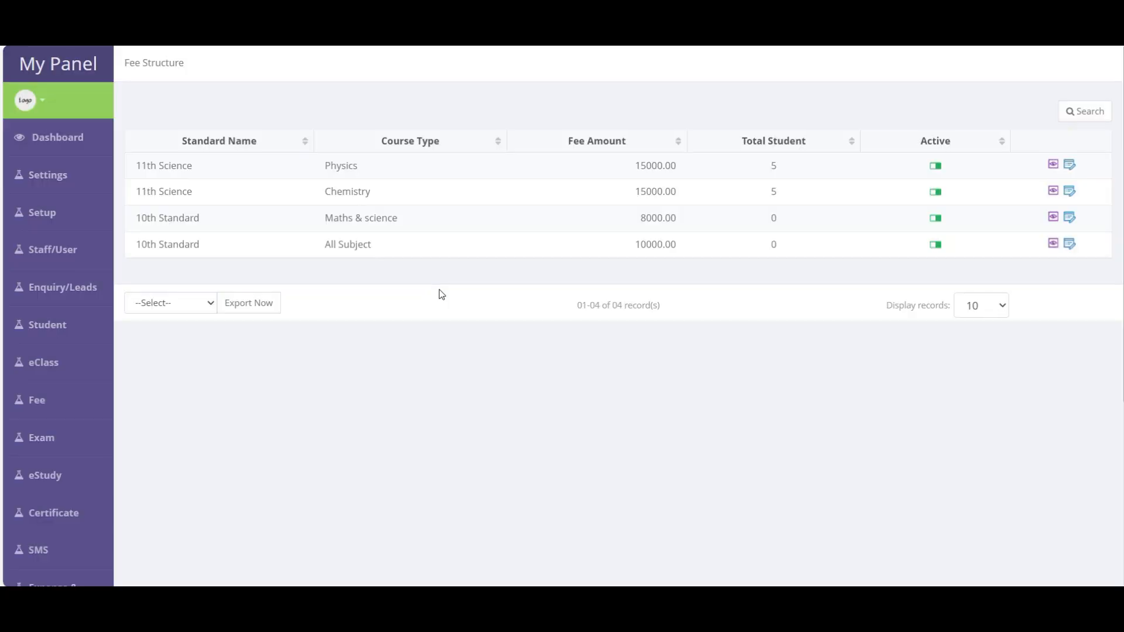
pyautogui.moveTo(142, 221); pyautogui.dragTo(387, 251)
pyautogui.click(650, 236)
pyautogui.moveTo(150, 165); pyautogui.dragTo(375, 194)
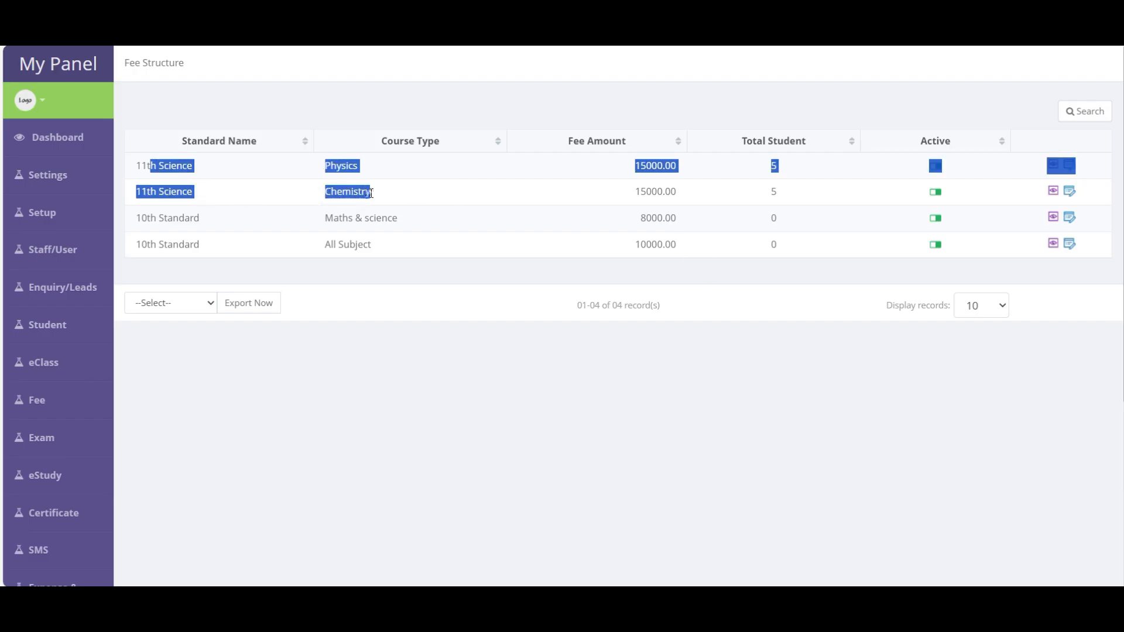
pyautogui.click(782, 194)
pyautogui.doubleClick(778, 192)
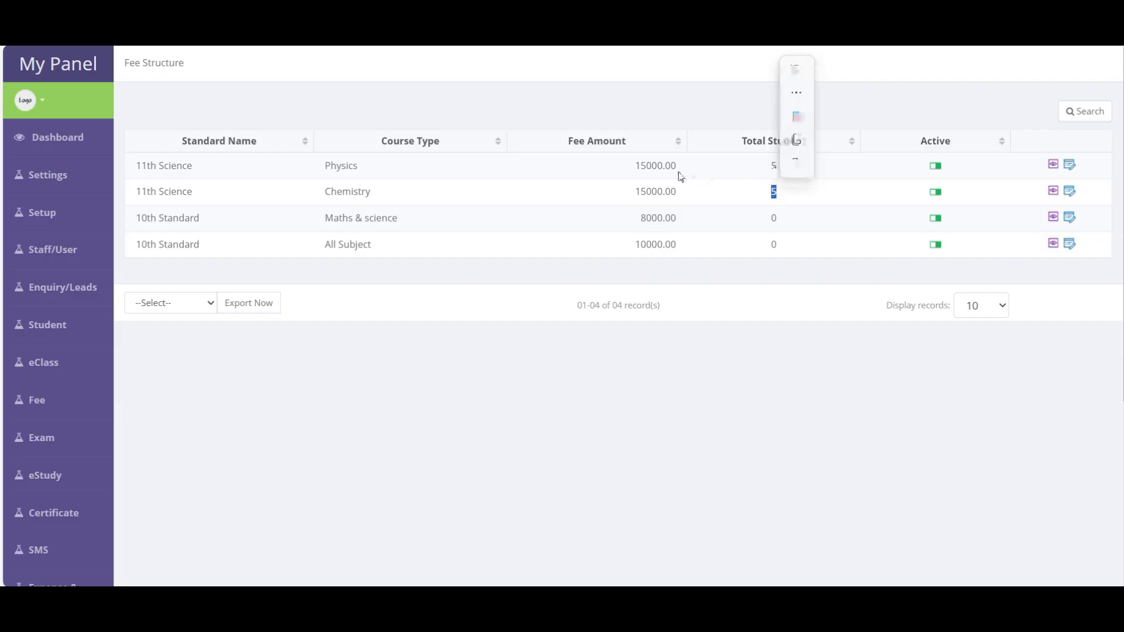
pyautogui.doubleClick(373, 193)
pyautogui.click(773, 193)
pyautogui.doubleClick(773, 194)
pyautogui.doubleClick(157, 167)
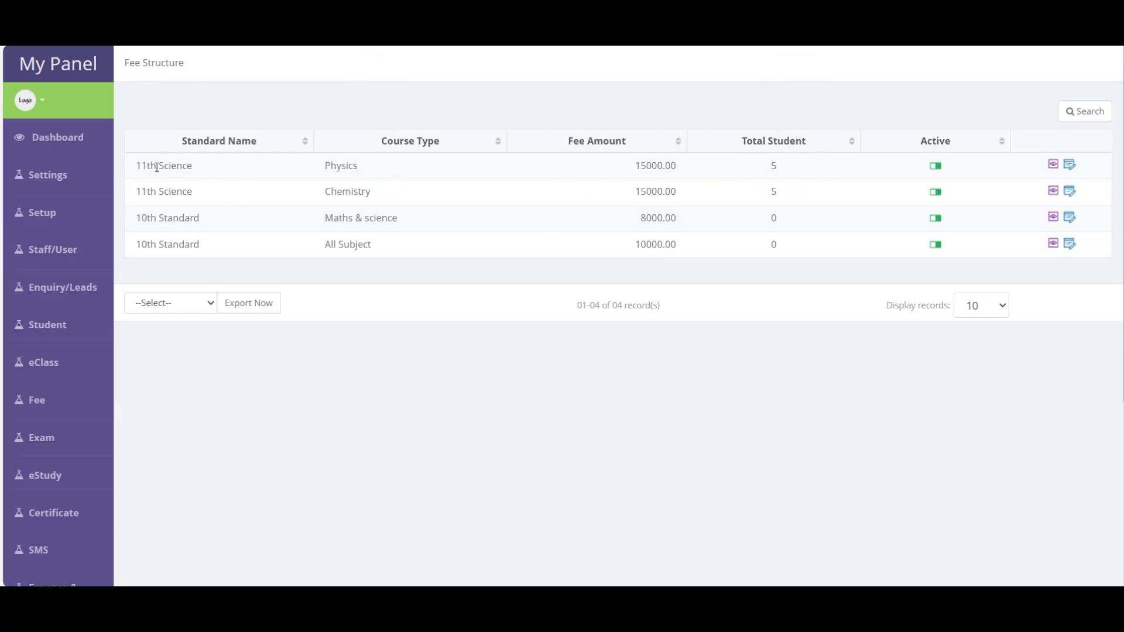
pyautogui.doubleClick(345, 170)
pyautogui.doubleClick(774, 167)
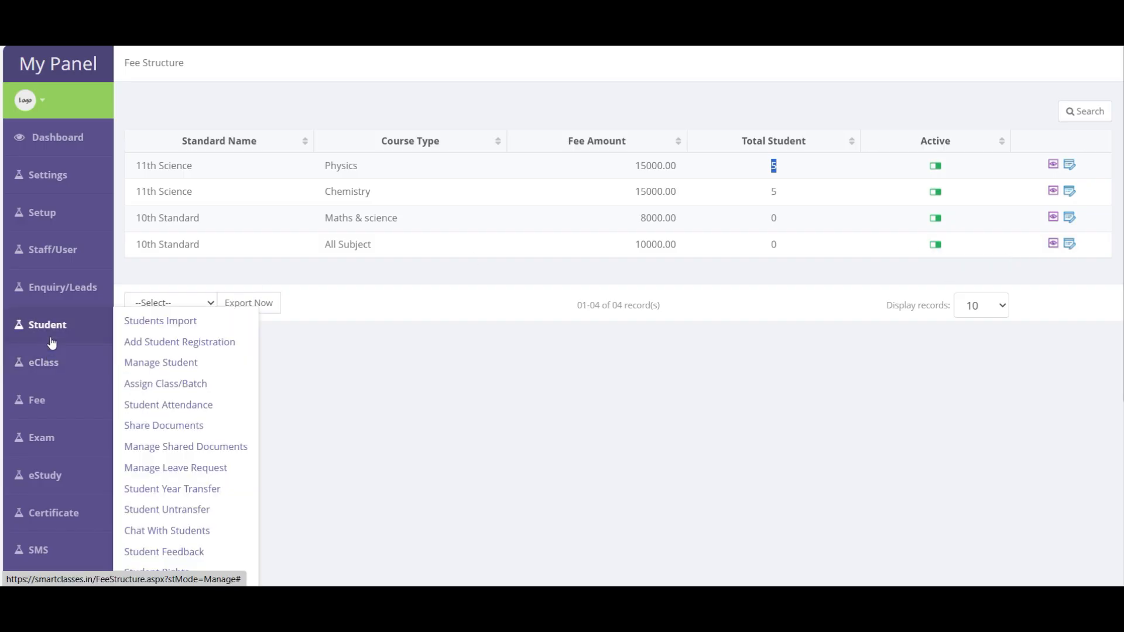
pyautogui.moveTo(70, 400)
pyautogui.click(163, 439)
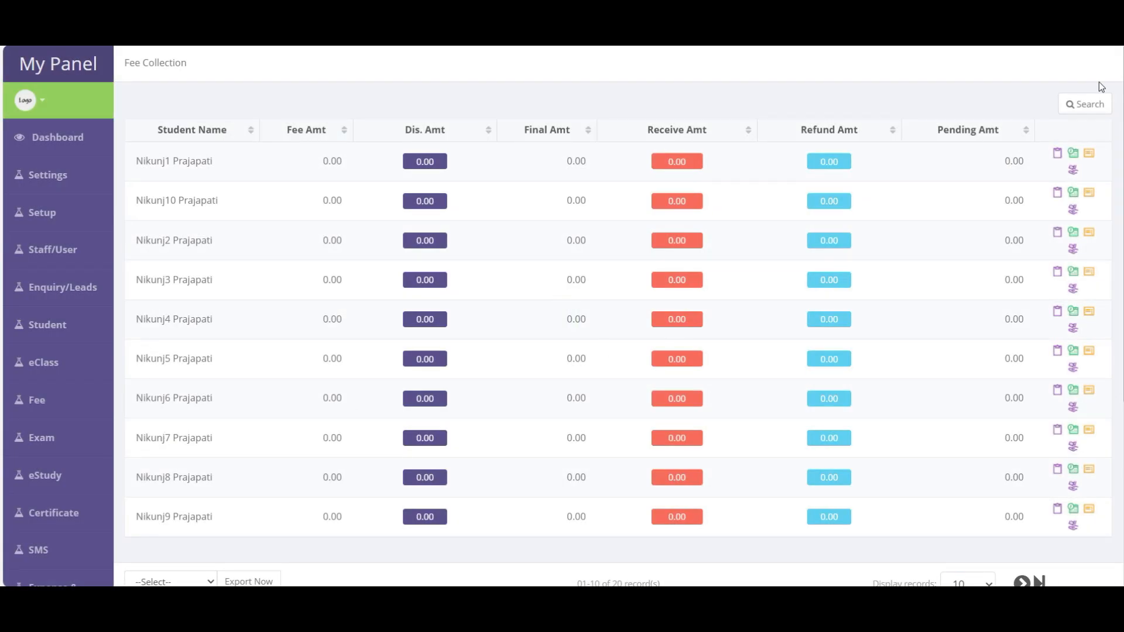
# - Search the Fee Collection list by a student's name
pyautogui.scroll(-4, 474, 352)
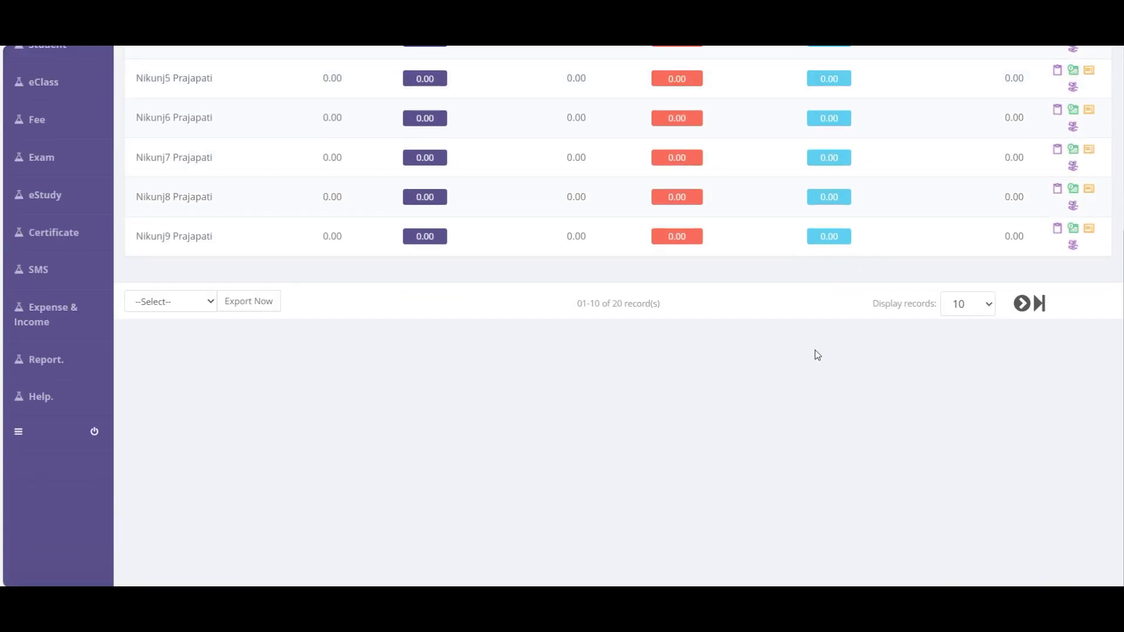
pyautogui.scroll(4, 755, 388)
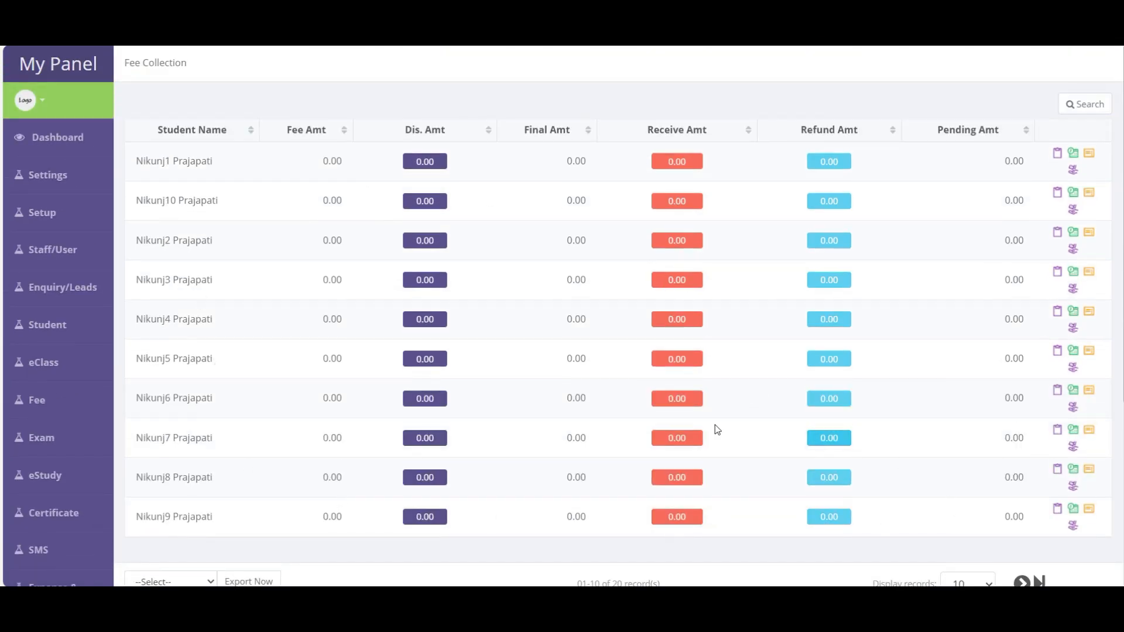
pyautogui.scroll(-4, 548, 503)
pyautogui.scroll(4, 573, 484)
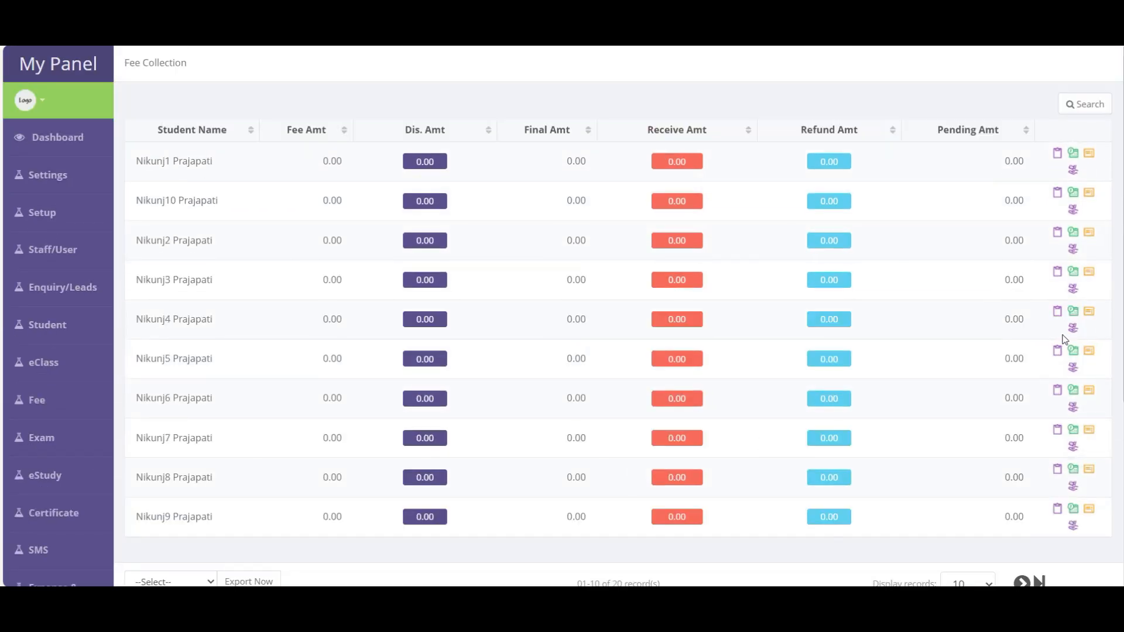
pyautogui.click(1090, 105)
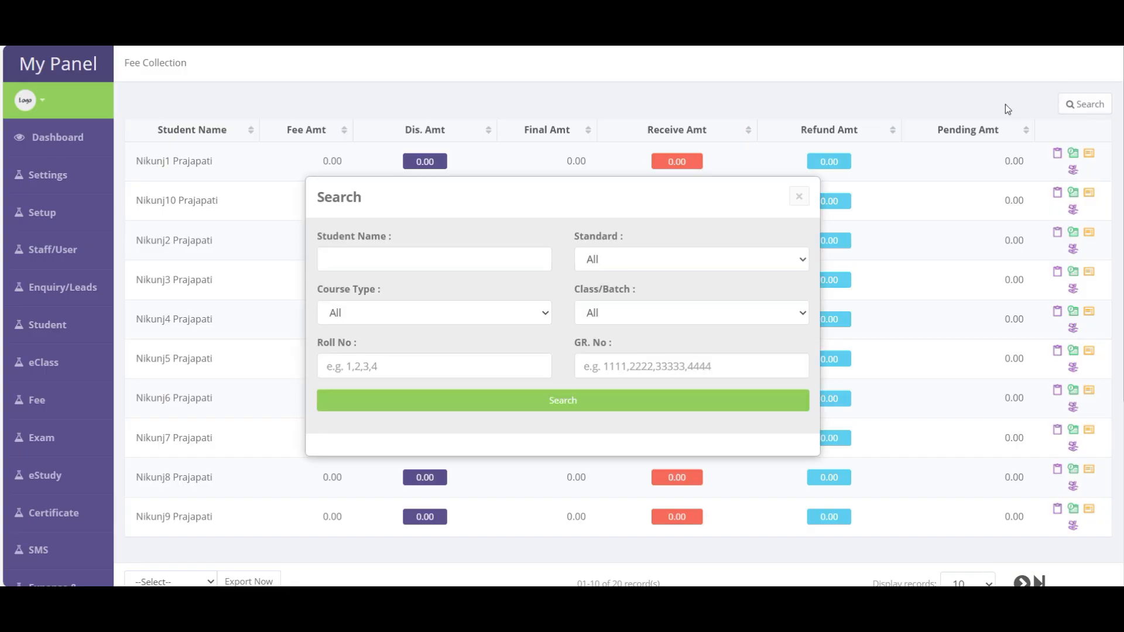
pyautogui.click(386, 256)
pyautogui.write('ni')
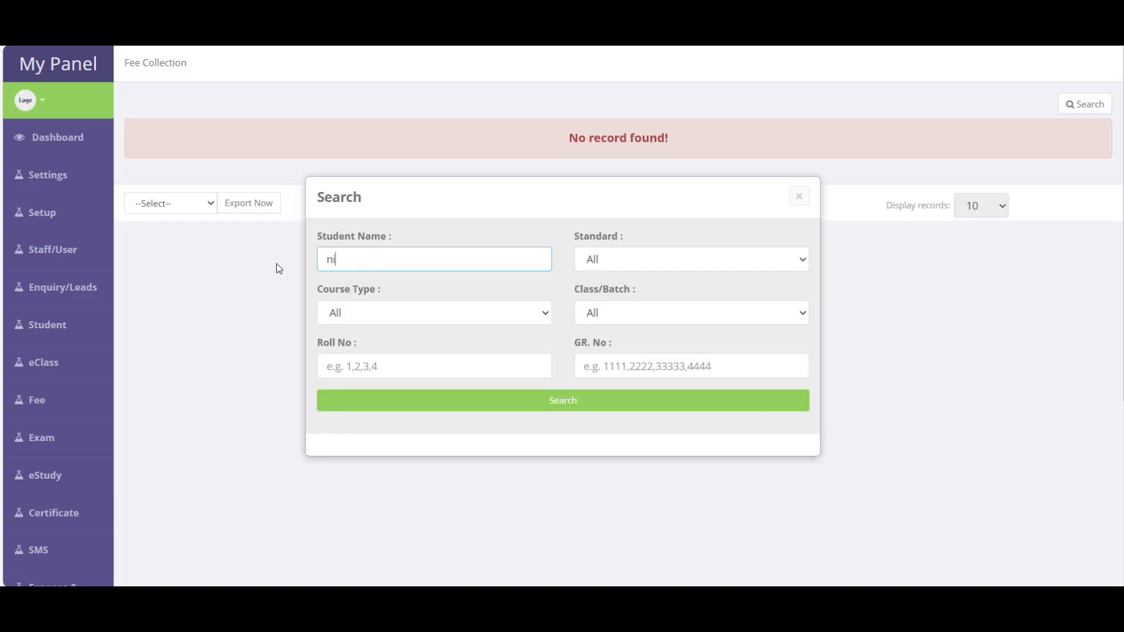
pyautogui.write('kunj')
pyautogui.press('Return')
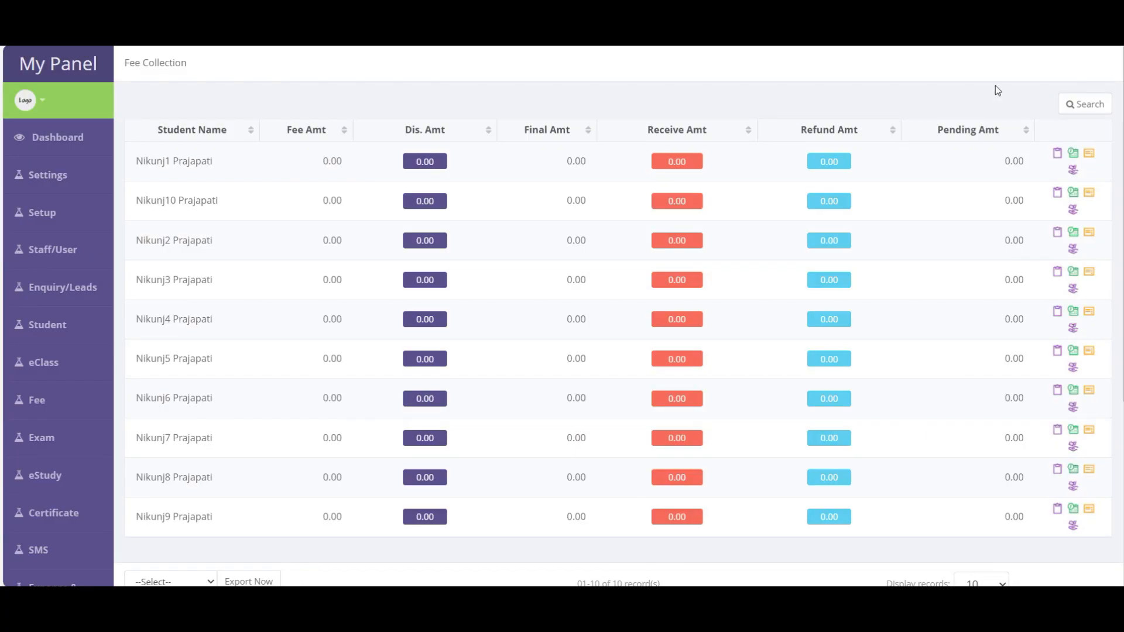
# - Repeat the Fee Collection search with a different student name
pyautogui.click(1085, 103)
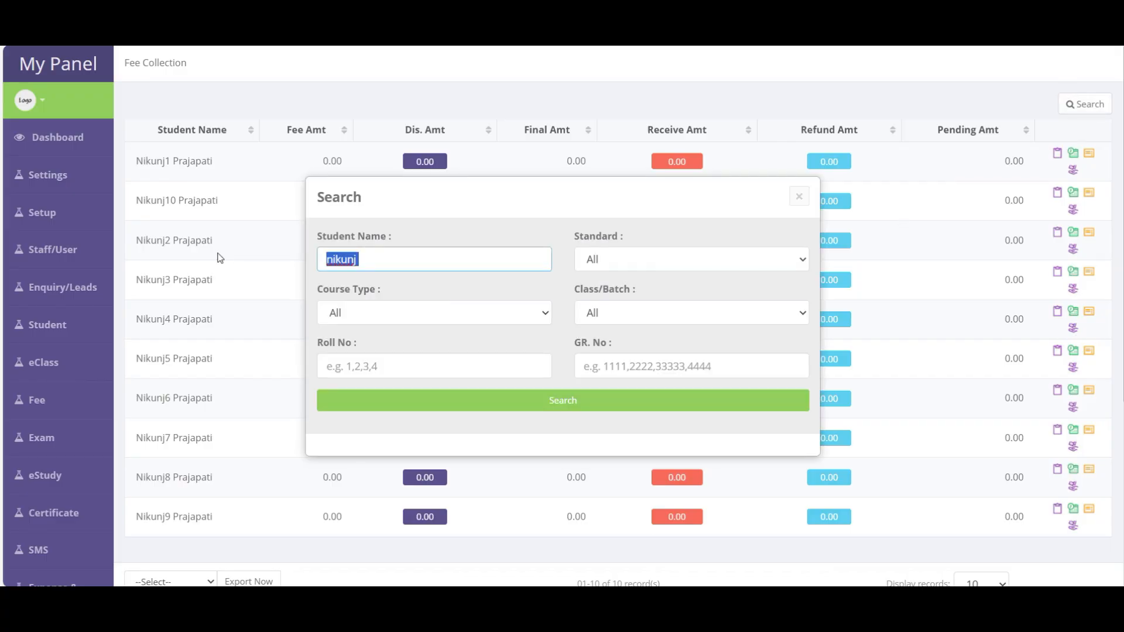
pyautogui.write('vilesh')
pyautogui.press('Return')
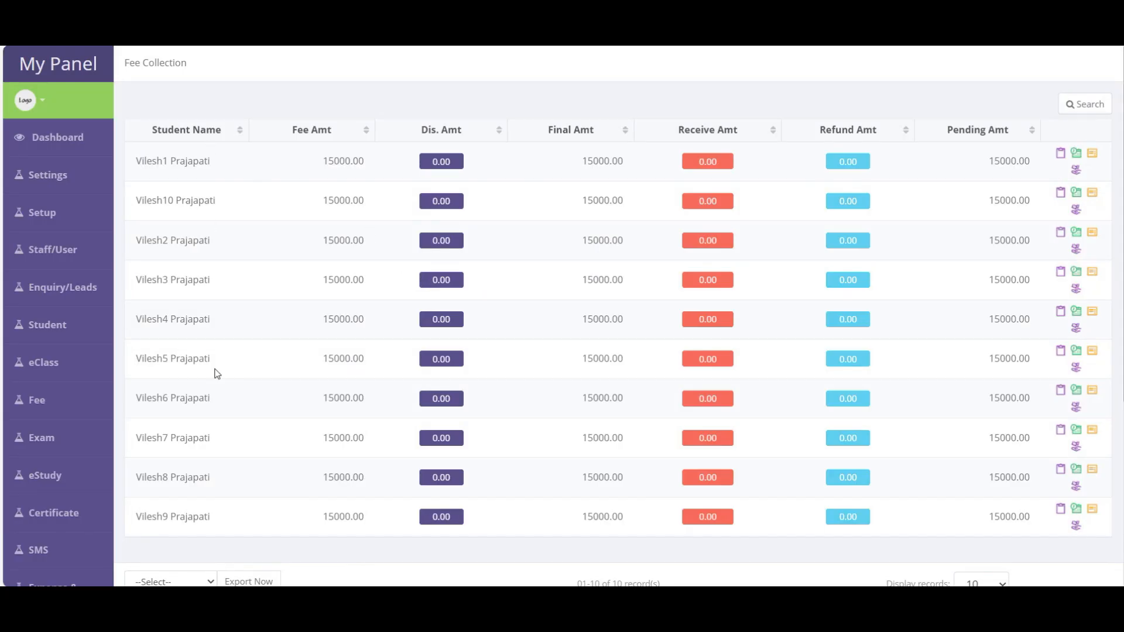
# - Filter Fee Collection to 11th Science with all course types
pyautogui.click(1085, 104)
pyautogui.click(611, 258)
pyautogui.click(618, 325)
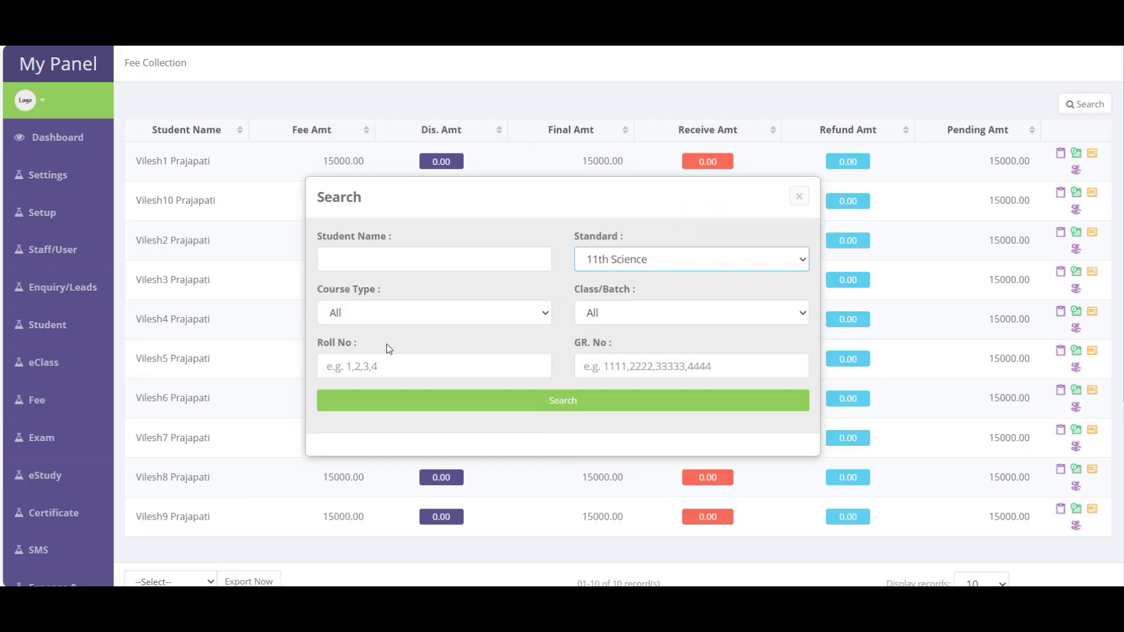
pyautogui.click(367, 314)
pyautogui.click(547, 281)
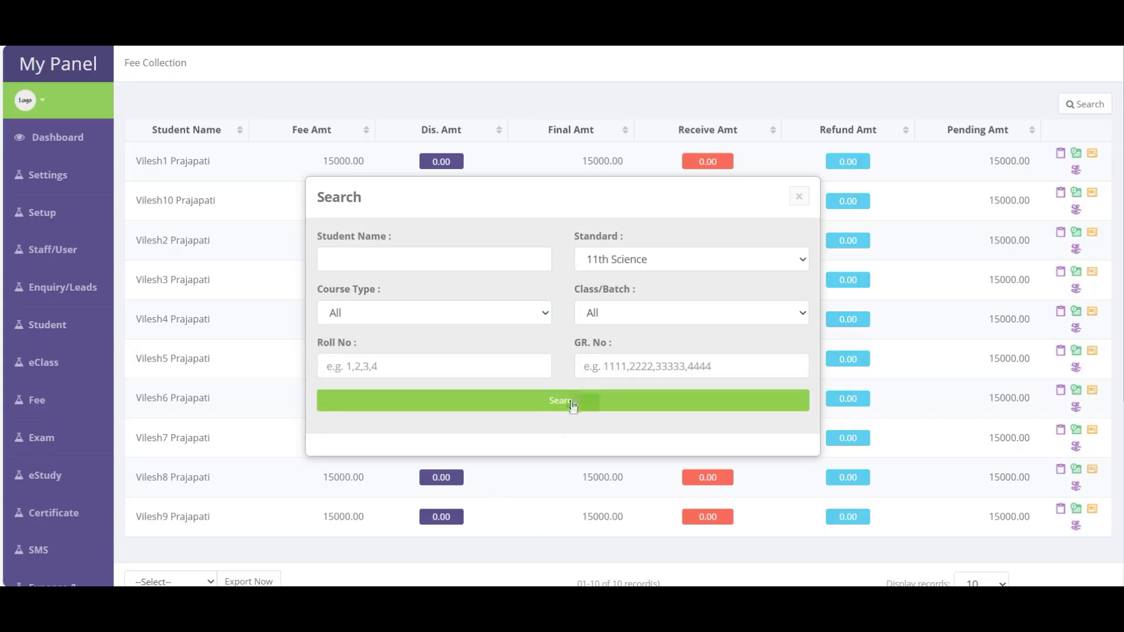
pyautogui.click(574, 404)
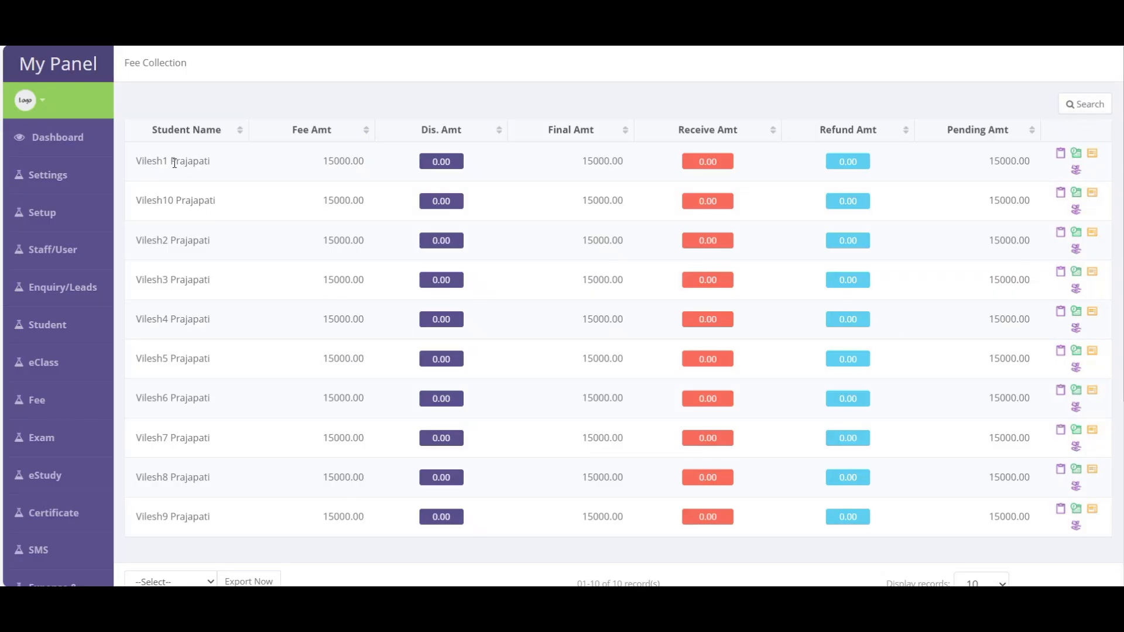
# - Clear the Student Name filter and rerun the 11th Science search
pyautogui.scroll(-5, 184, 363)
pyautogui.scroll(5, 188, 452)
pyautogui.tripleClick(173, 161)
pyautogui.click(1085, 104)
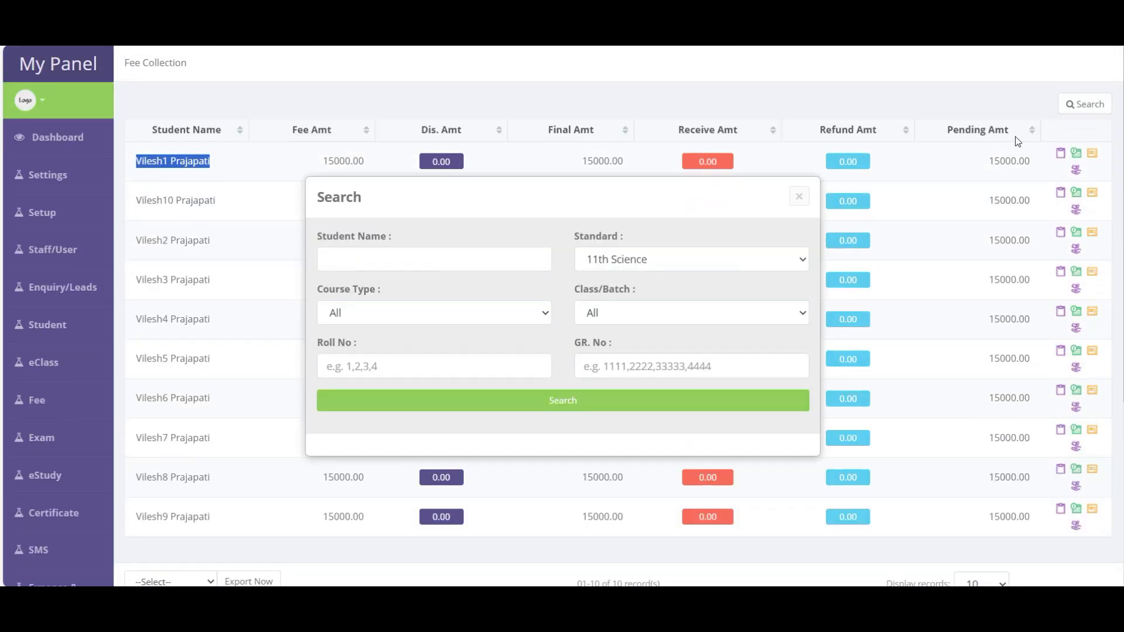
pyautogui.click(353, 261)
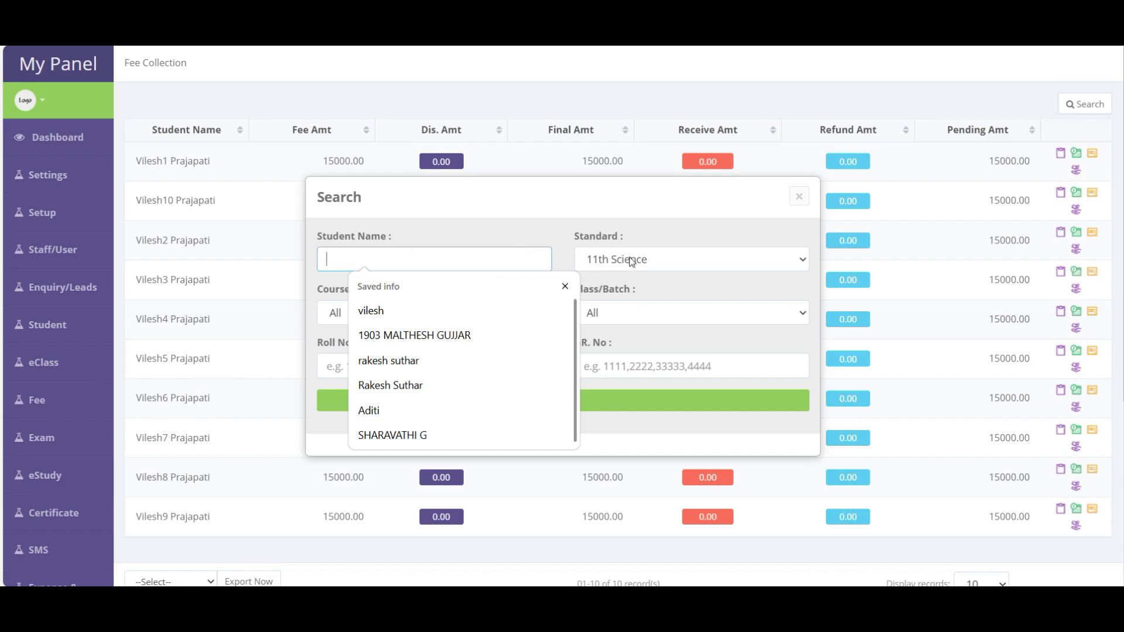
pyautogui.click(536, 277)
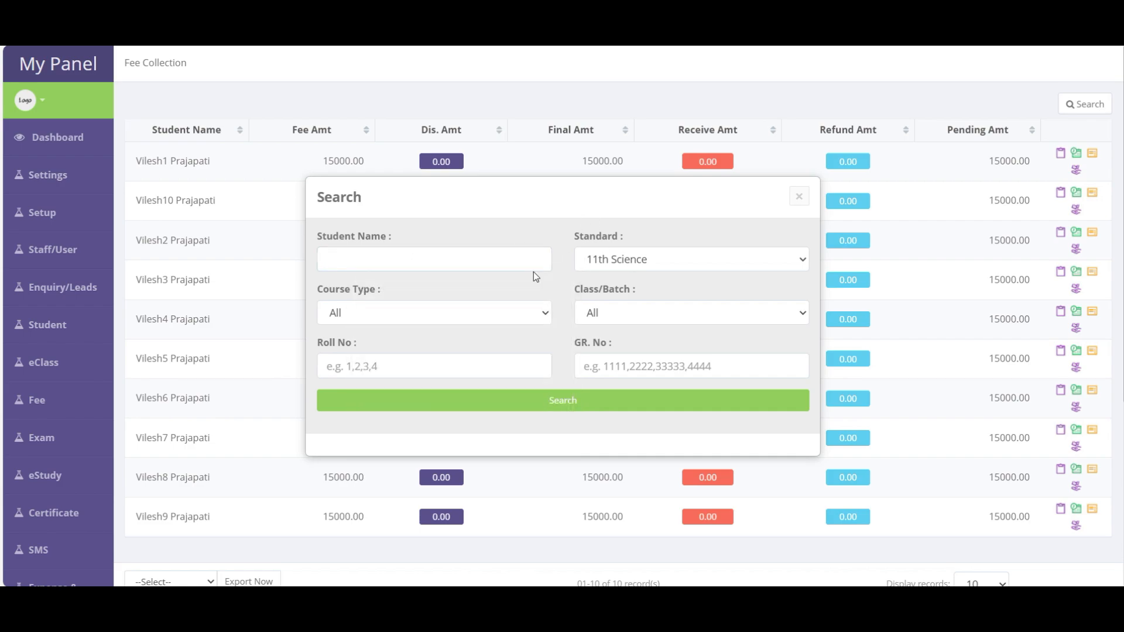
pyautogui.click(586, 403)
# - Review the first student's fee, final and pending amounts, then open their Discount Setup
pyautogui.moveTo(126, 163); pyautogui.dragTo(452, 173)
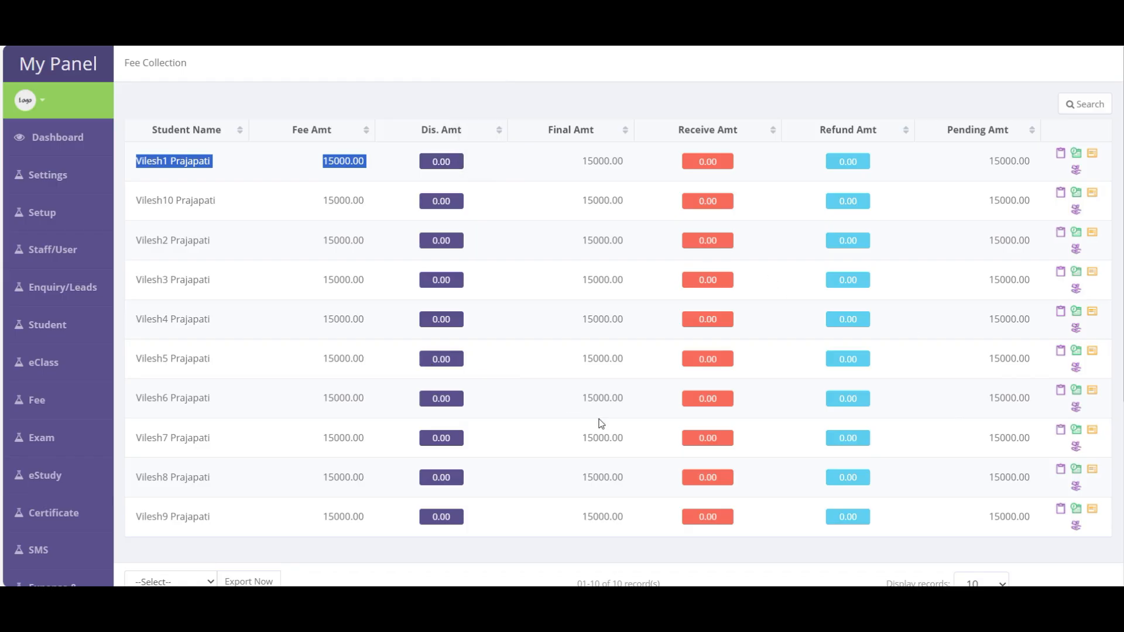
pyautogui.click(203, 179)
pyautogui.doubleClick(176, 166)
pyautogui.doubleClick(341, 168)
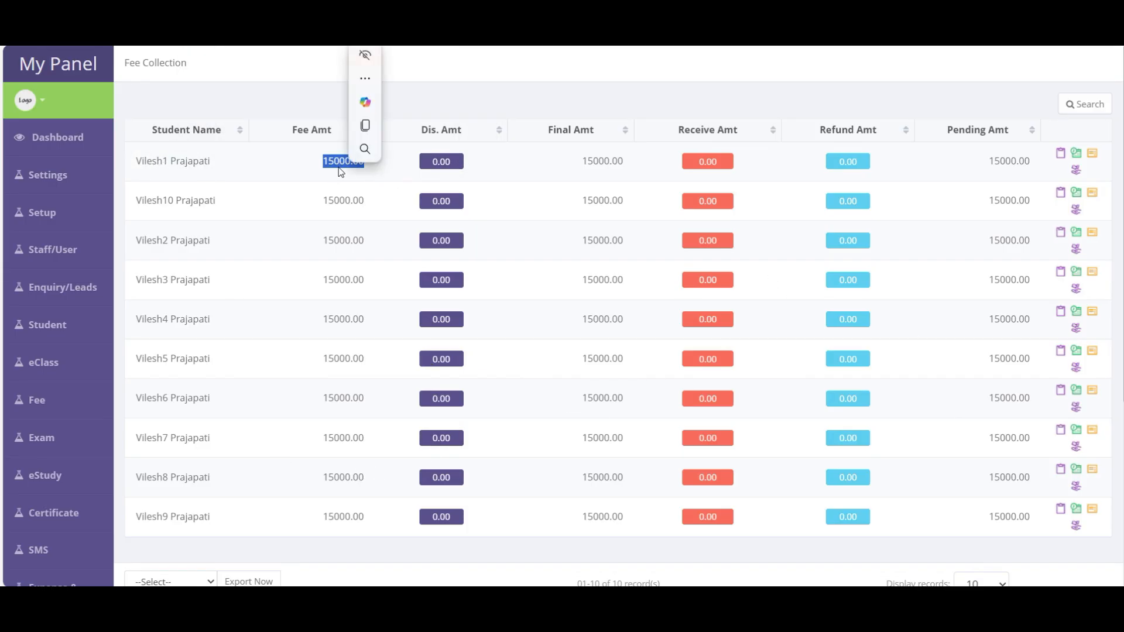
pyautogui.click(407, 170)
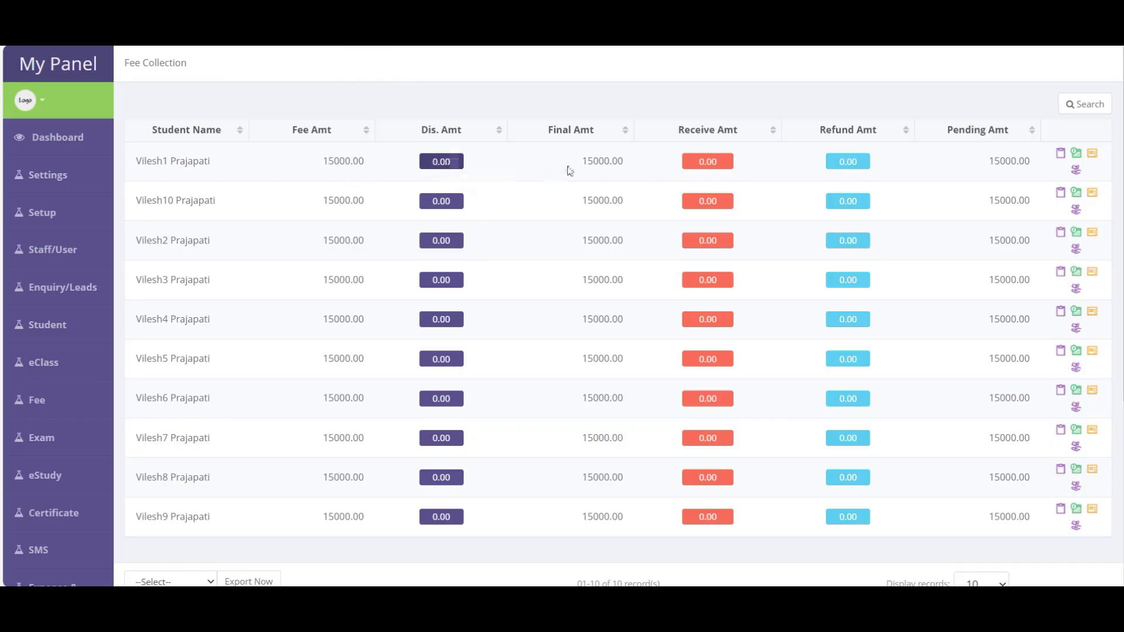
pyautogui.doubleClick(588, 162)
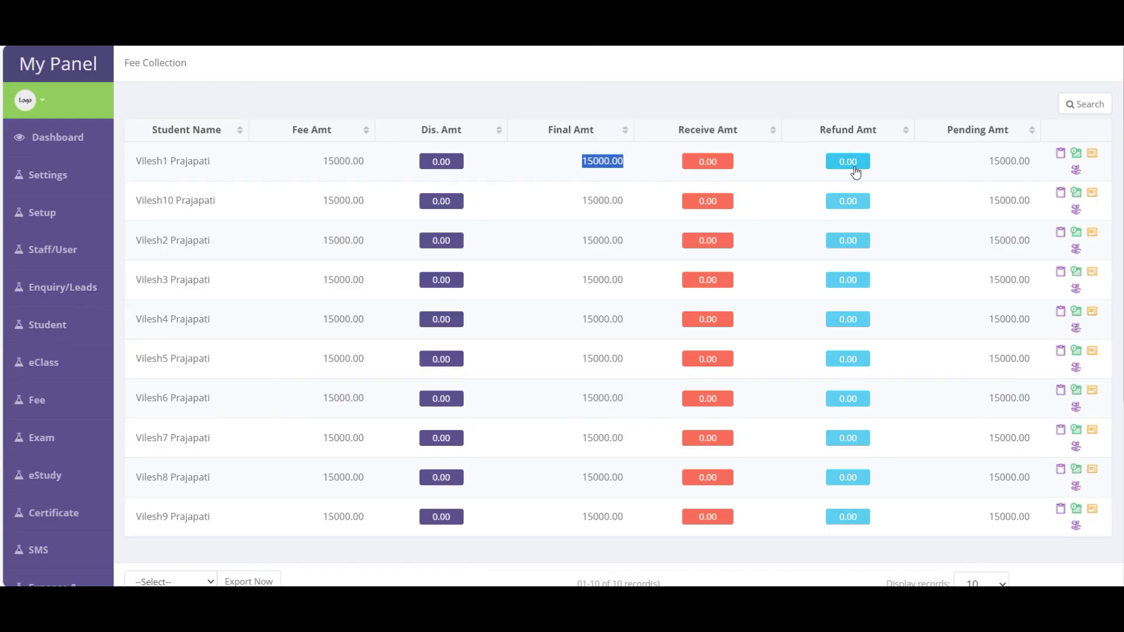
pyautogui.doubleClick(1008, 162)
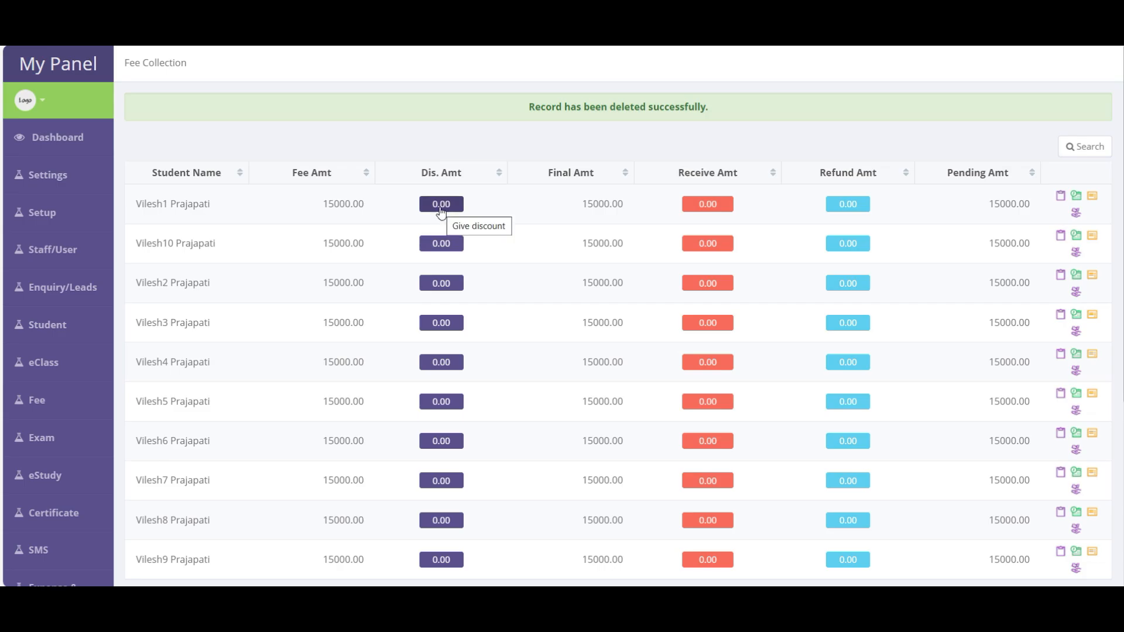
pyautogui.click(441, 209)
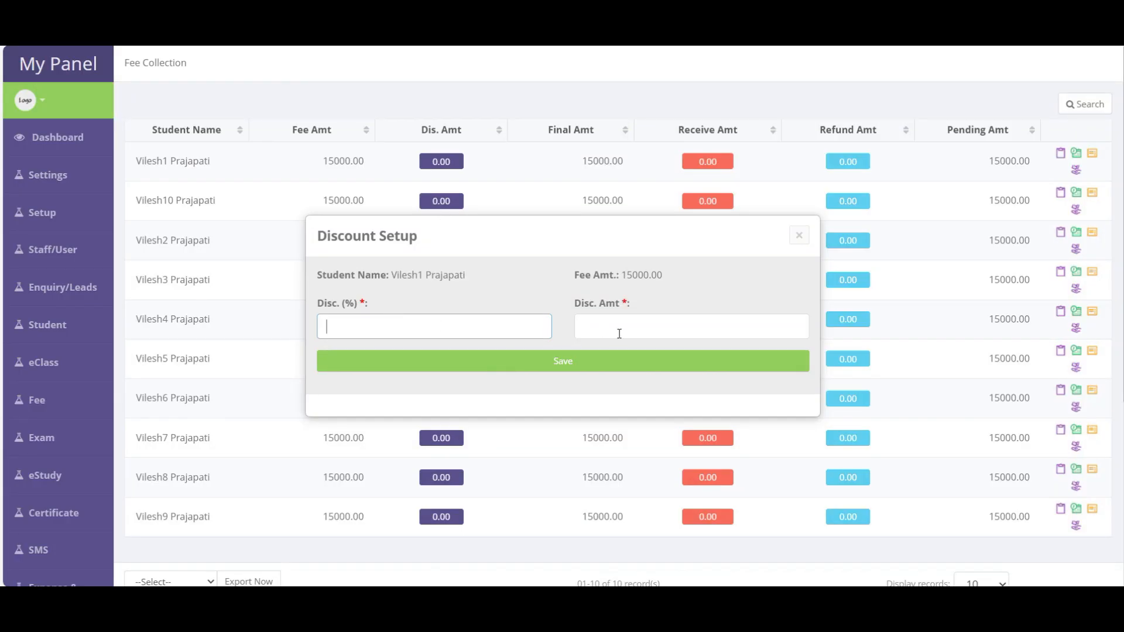
pyautogui.click(585, 325)
pyautogui.write('1500')
pyautogui.moveTo(385, 319); pyautogui.dragTo(324, 322)
pyautogui.write('20')
pyautogui.click(563, 360)
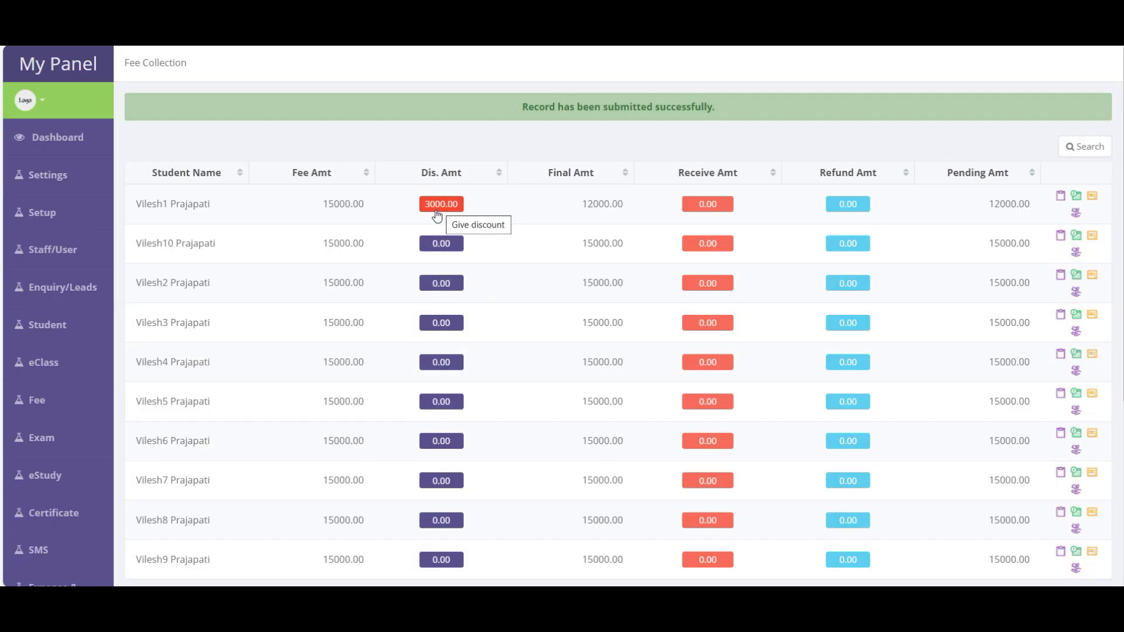
pyautogui.moveTo(582, 204); pyautogui.dragTo(626, 209)
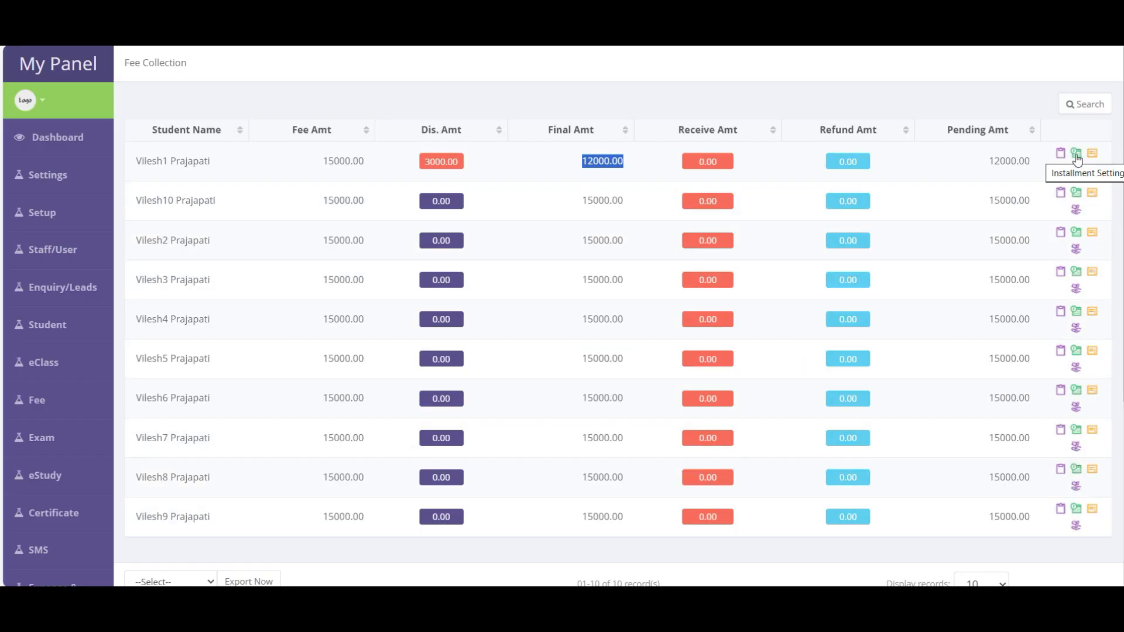
# - Set the first student's installment mode to Monthly with 10 installments of 1200.00
pyautogui.click(1077, 154)
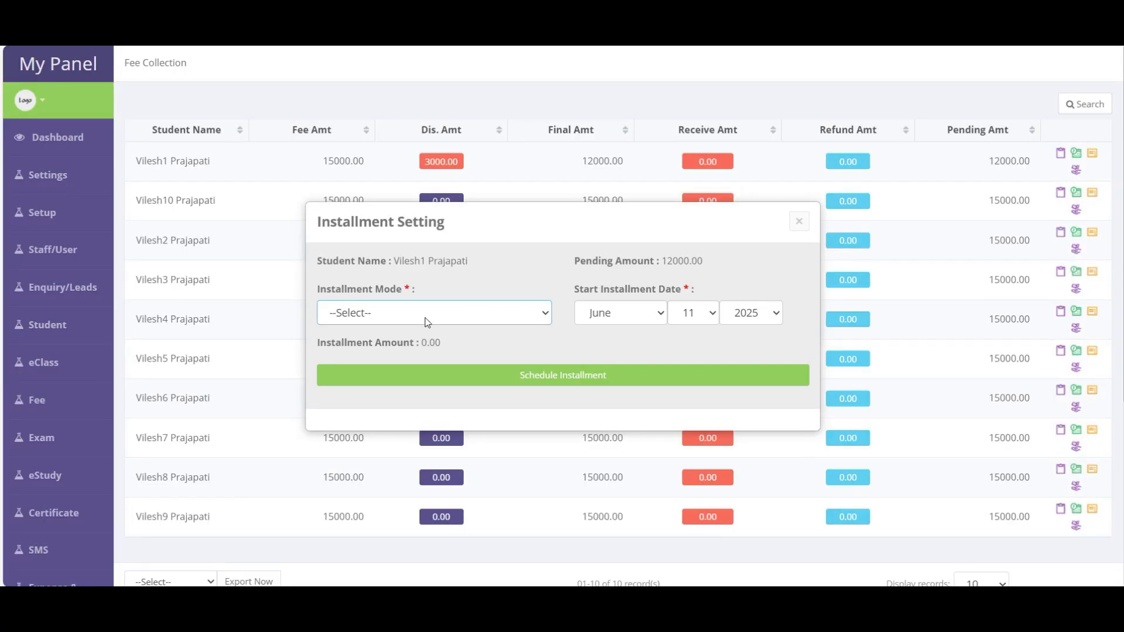
pyautogui.click(427, 322)
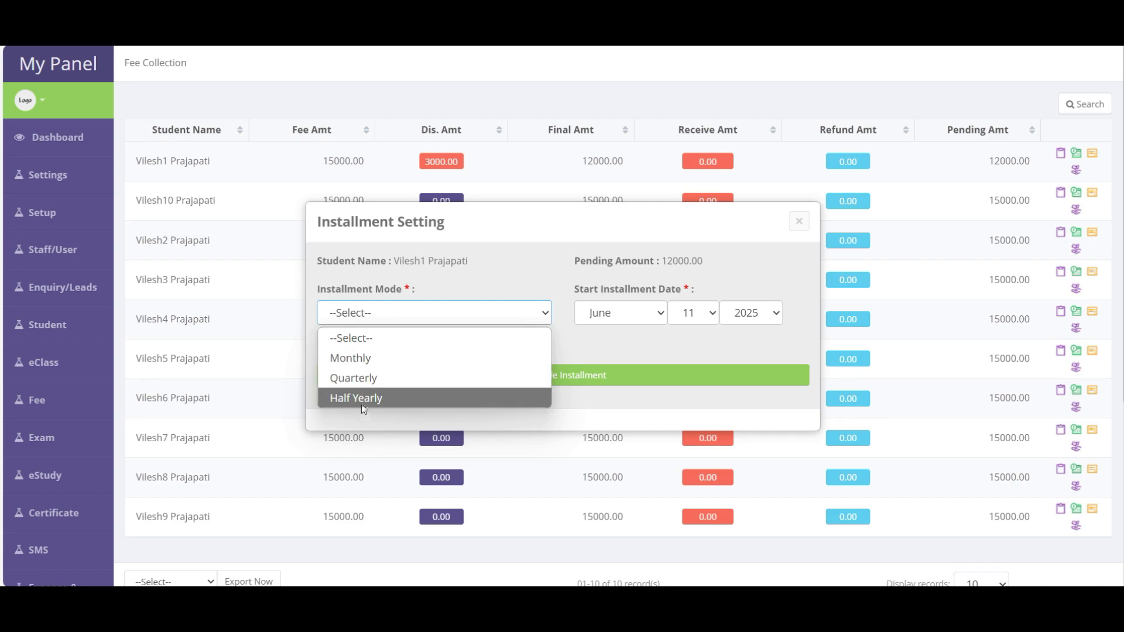
pyautogui.click(364, 360)
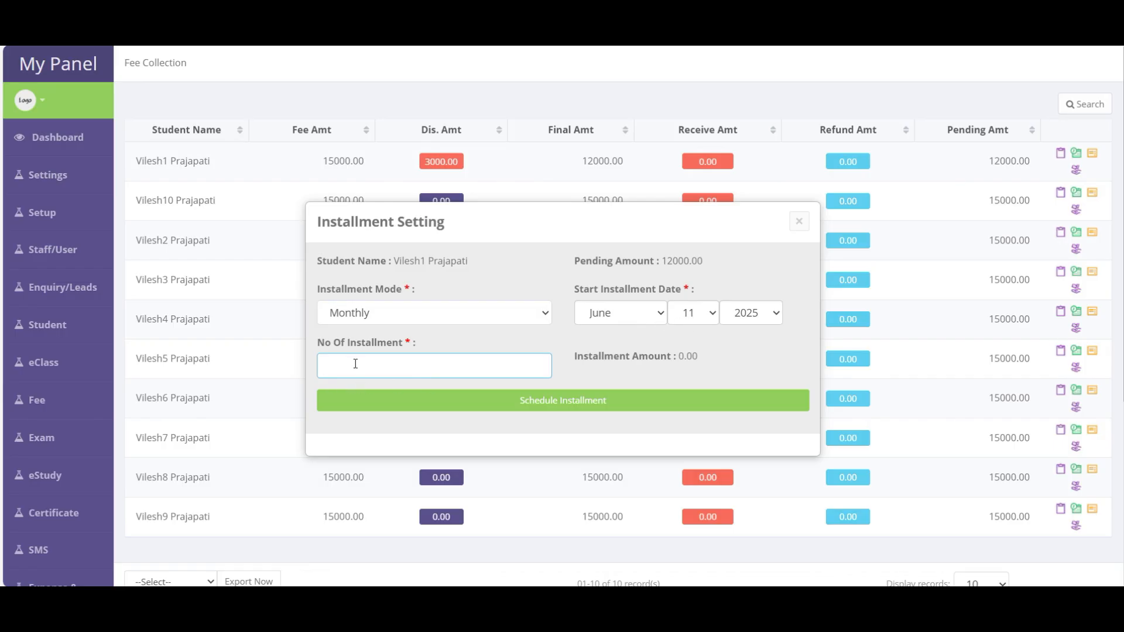
pyautogui.write('1')
pyautogui.press('BackSpace')
pyautogui.write('10')
pyautogui.moveTo(678, 357); pyautogui.dragTo(736, 355)
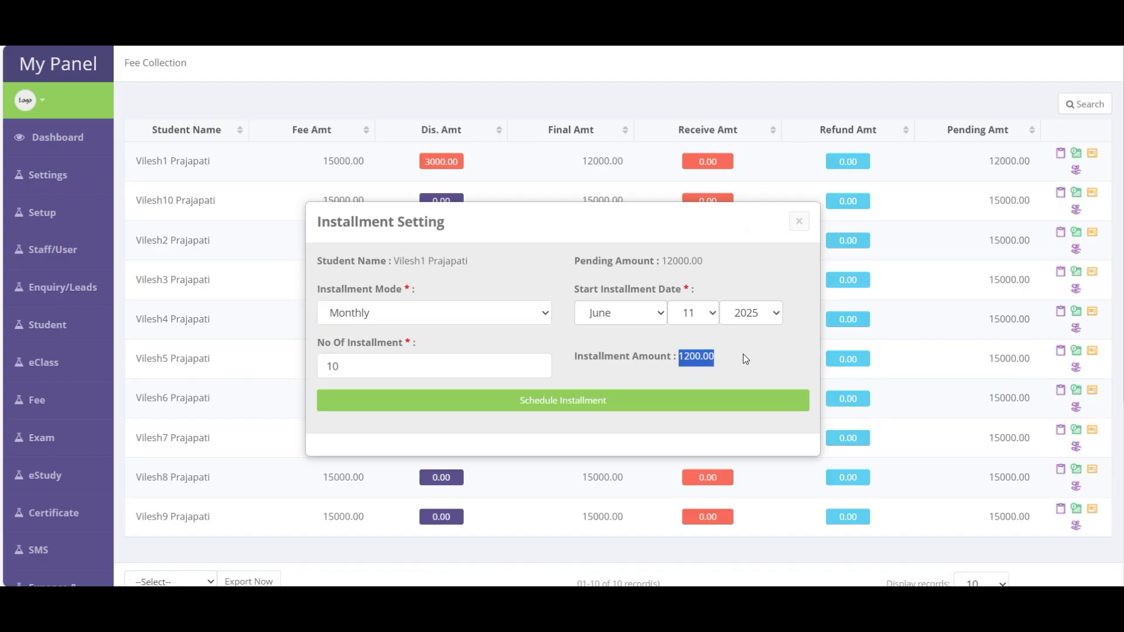
# - Generate the monthly schedule from 11 June 2025 and save it
pyautogui.click(568, 404)
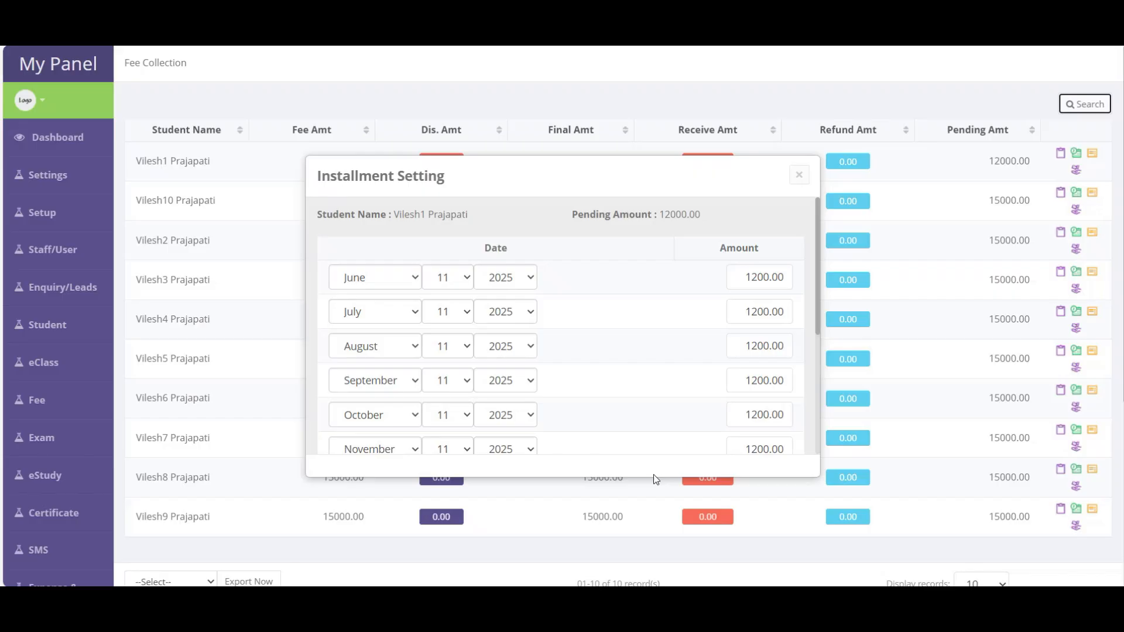
pyautogui.scroll(-4, 537, 367)
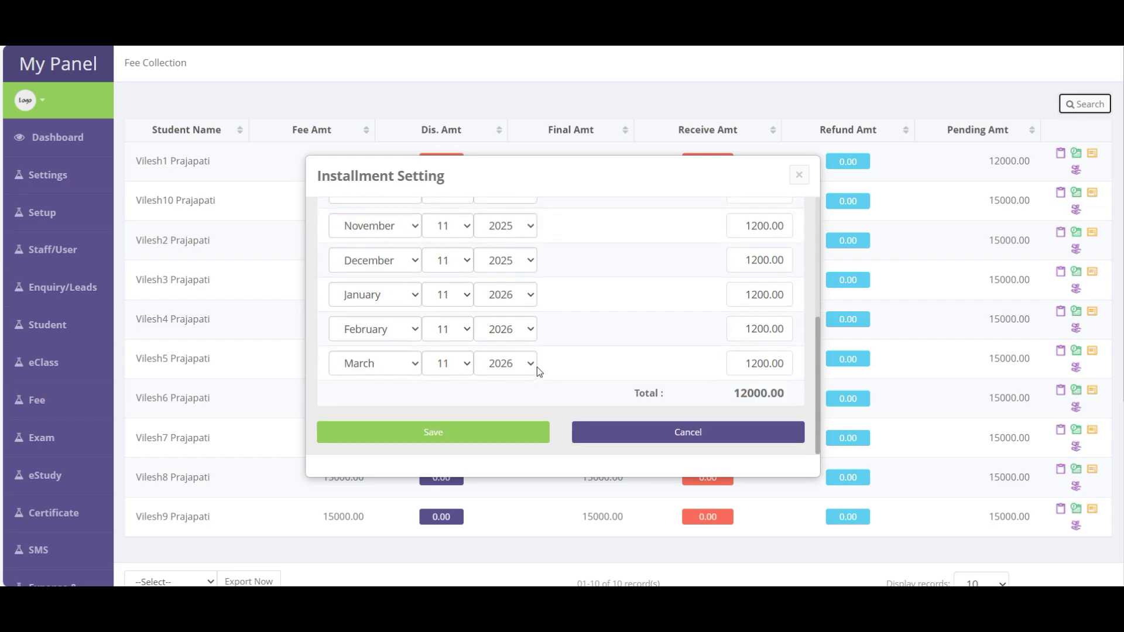
pyautogui.scroll(4, 510, 363)
pyautogui.scroll(-4, 505, 362)
pyautogui.scroll(4, 504, 345)
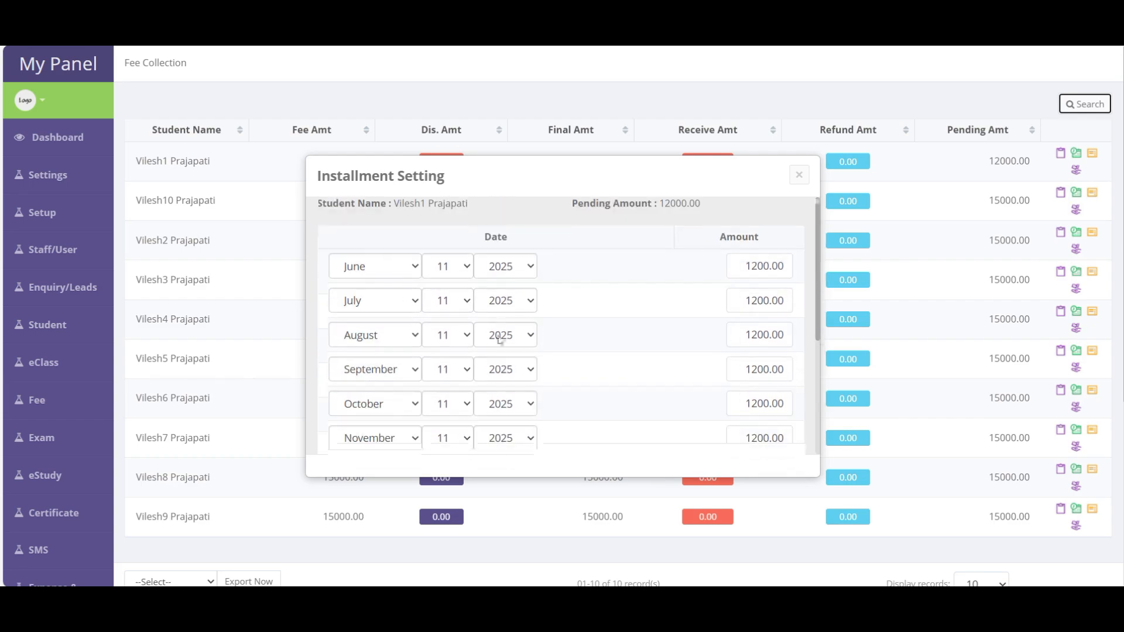
pyautogui.scroll(-4, 502, 343)
pyautogui.click(448, 440)
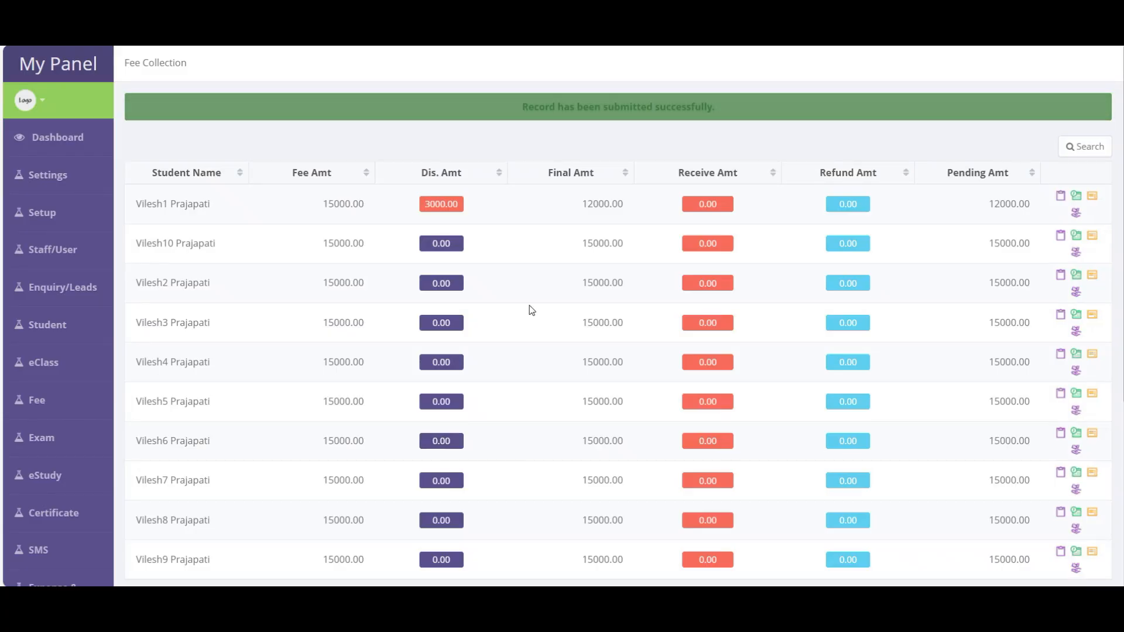
pyautogui.doubleClick(602, 207)
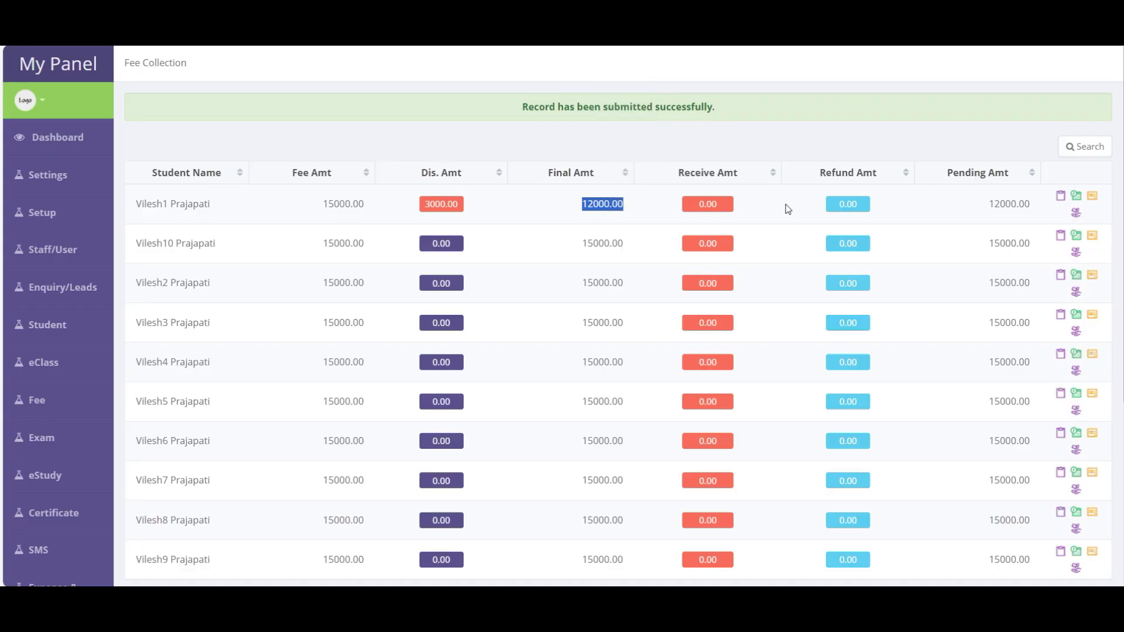
# - Start collecting the first student's fee with Cash as the payment mode
pyautogui.click(707, 210)
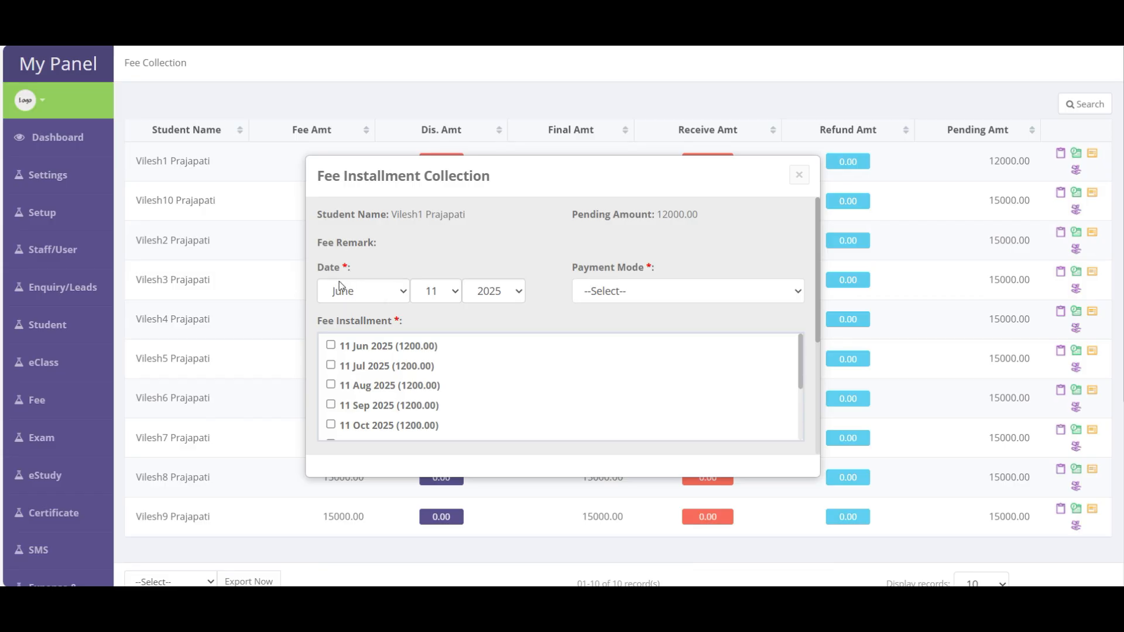
pyautogui.click(602, 294)
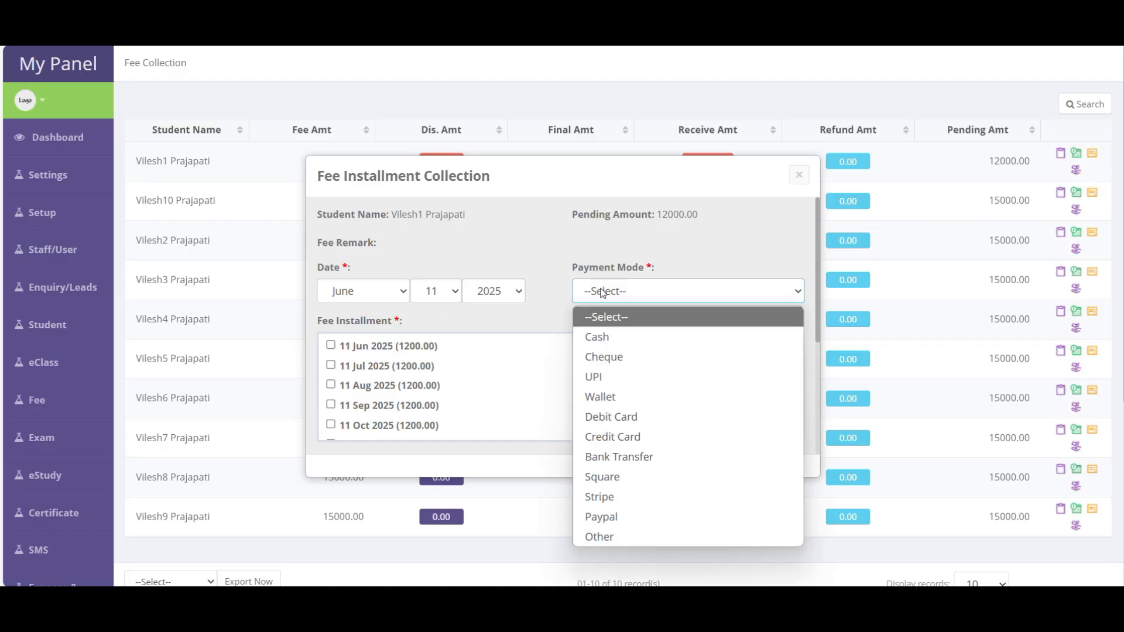
pyautogui.click(603, 340)
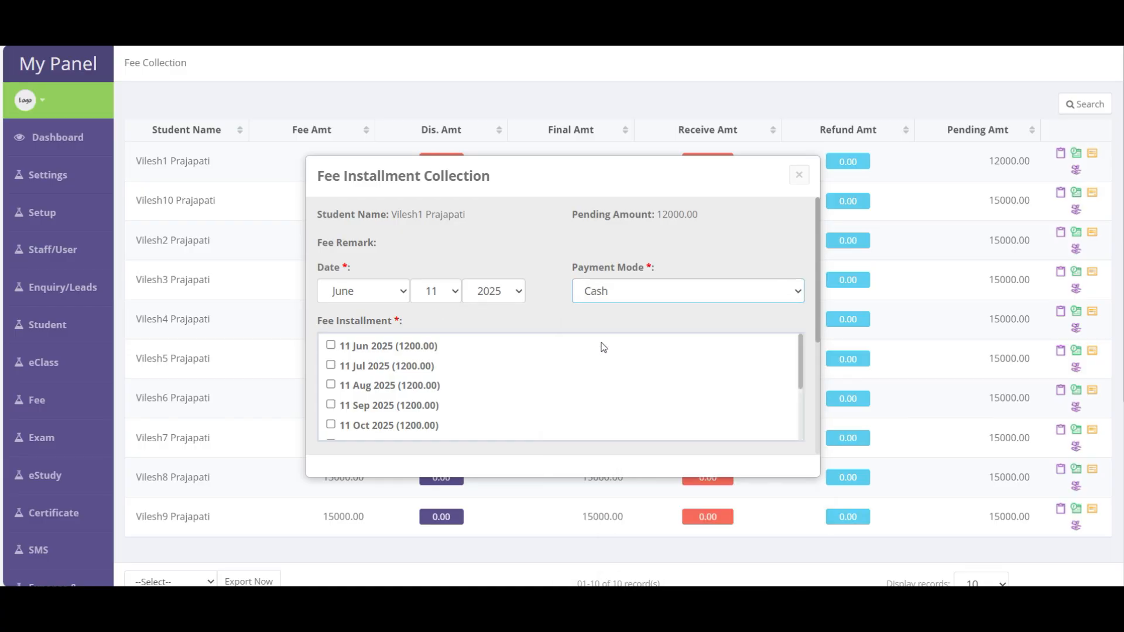
pyautogui.click(616, 303)
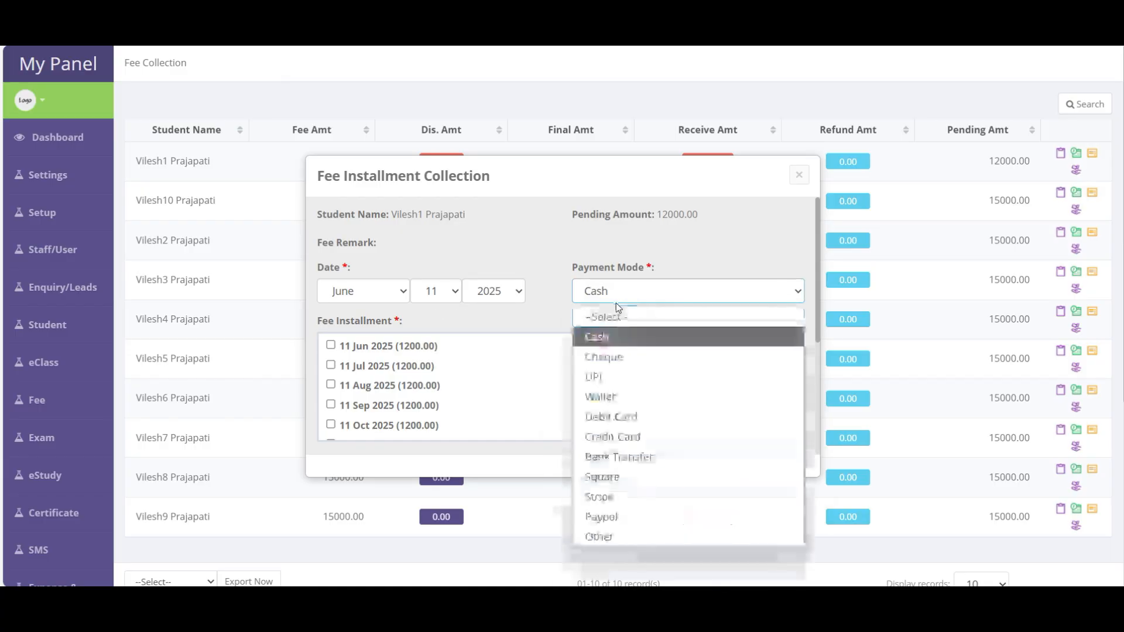
pyautogui.click(605, 340)
pyautogui.scroll(-2, 539, 354)
pyautogui.scroll(2, 530, 359)
# - Select only the 11 Jun 2025 installment for payment
pyautogui.click(331, 345)
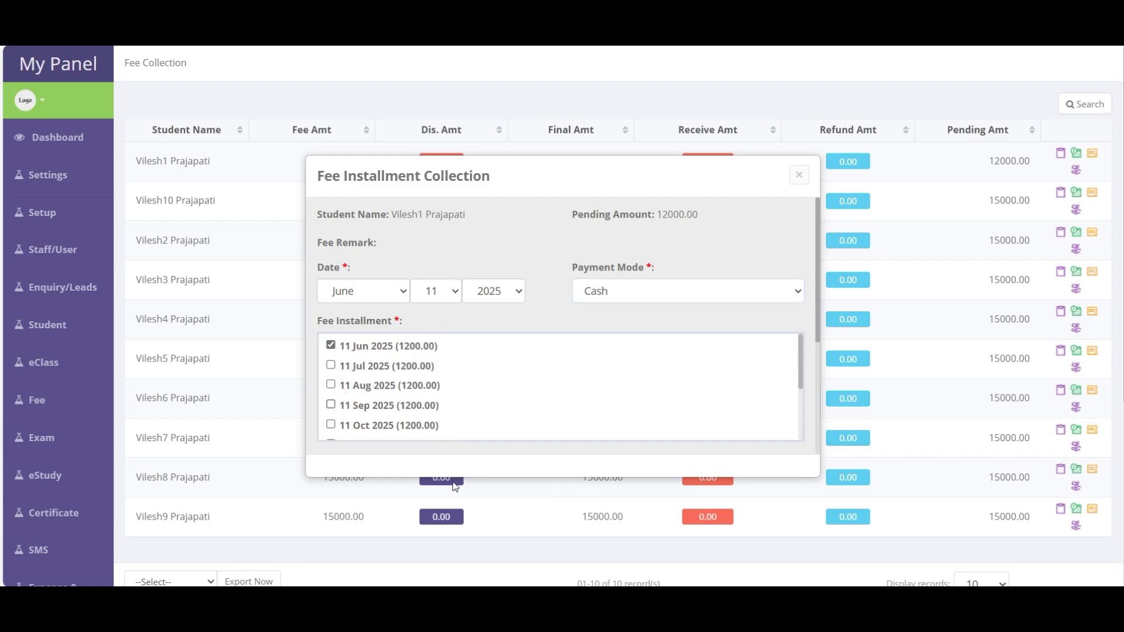
pyautogui.click(330, 346)
pyautogui.click(329, 346)
pyautogui.click(330, 367)
pyautogui.click(331, 368)
pyautogui.scroll(-2, 487, 408)
pyautogui.scroll(-1, 486, 405)
pyautogui.scroll(-3, 520, 381)
# - Check the 1200.00 receive amount and the 11 Jul 2025 next reminder date
pyautogui.click(406, 341)
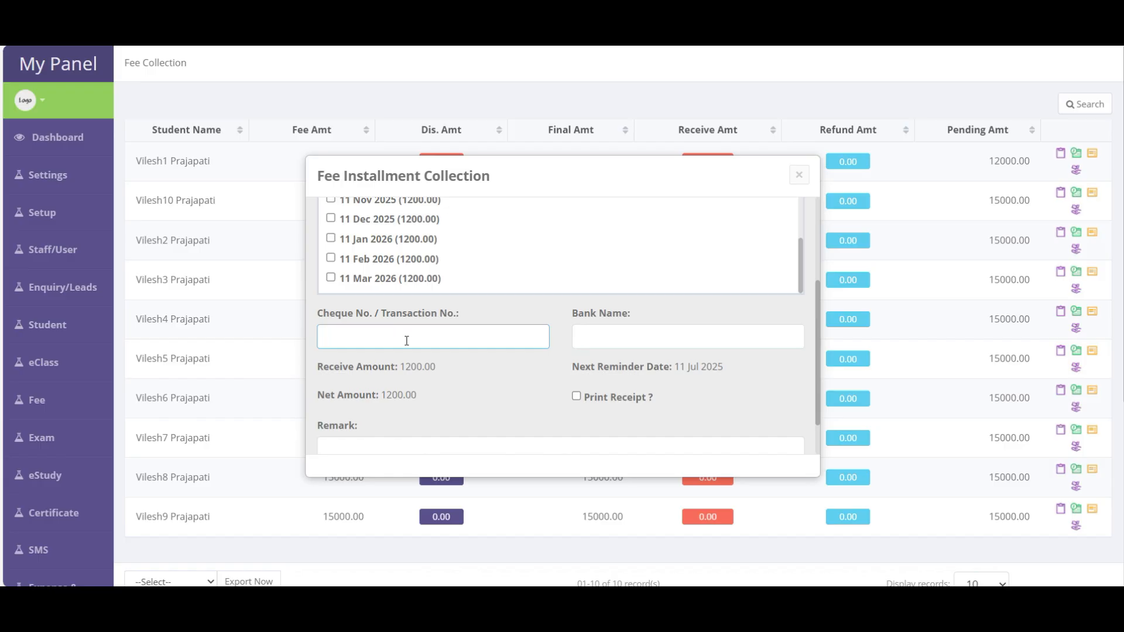
pyautogui.click(586, 337)
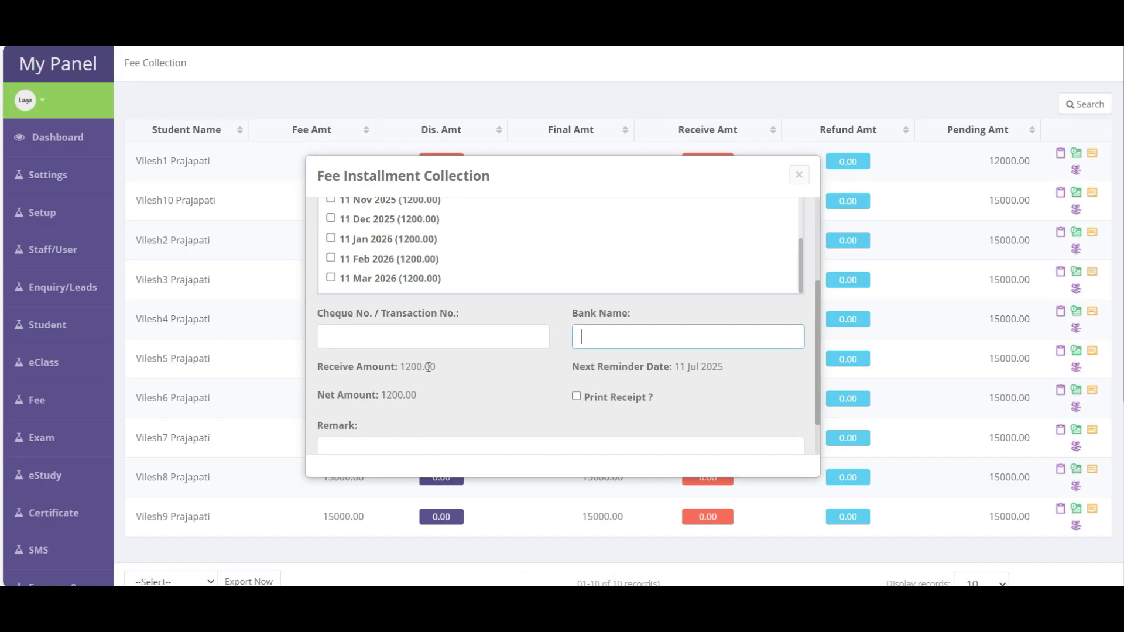
pyautogui.doubleClick(429, 367)
pyautogui.doubleClick(665, 365)
pyautogui.doubleClick(700, 371)
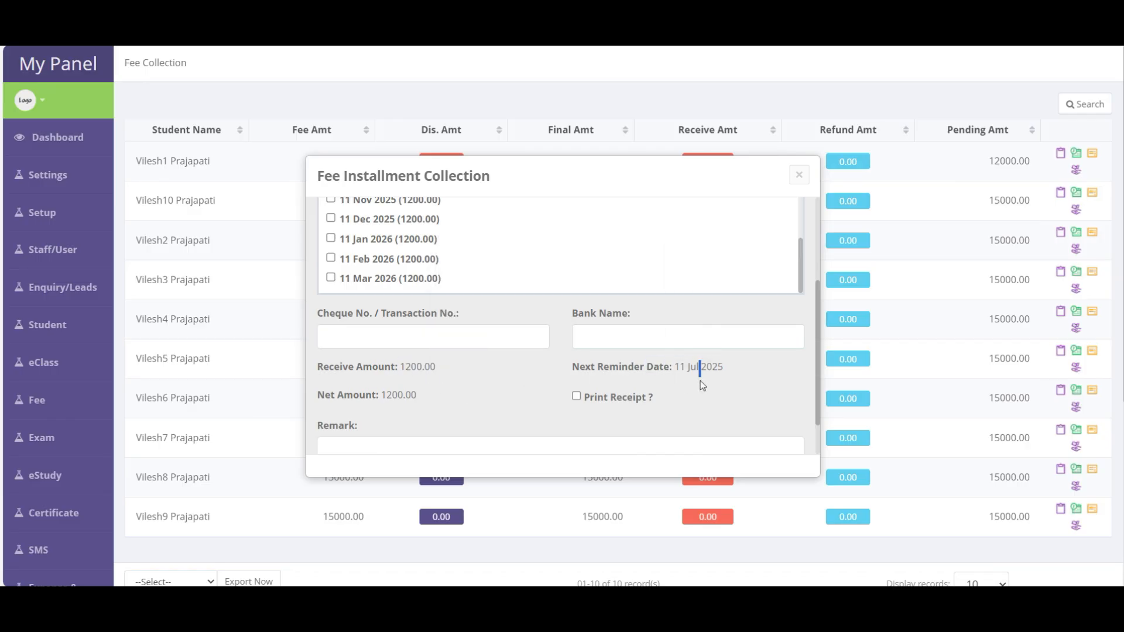
pyautogui.moveTo(569, 368); pyautogui.dragTo(733, 372)
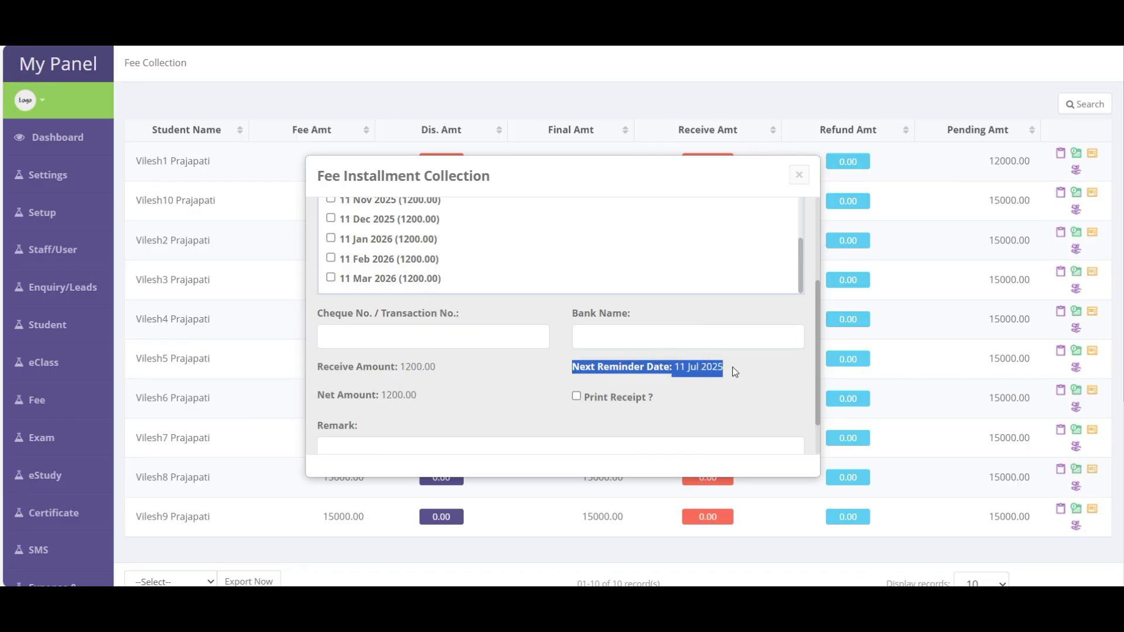
pyautogui.scroll(2, 357, 258)
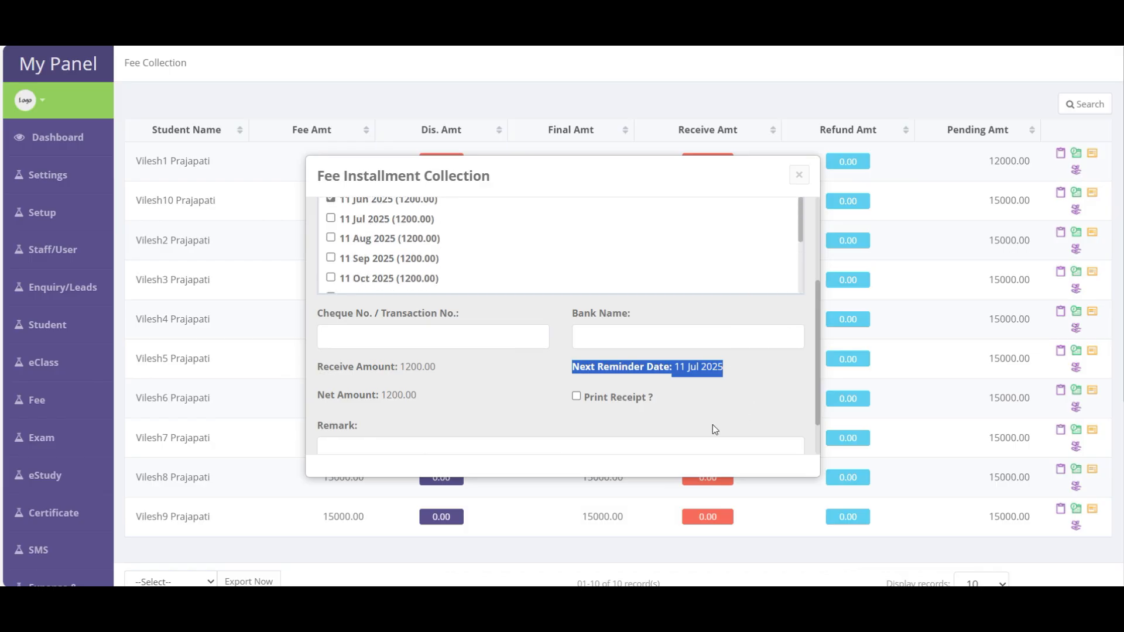
pyautogui.scroll(-1, 502, 363)
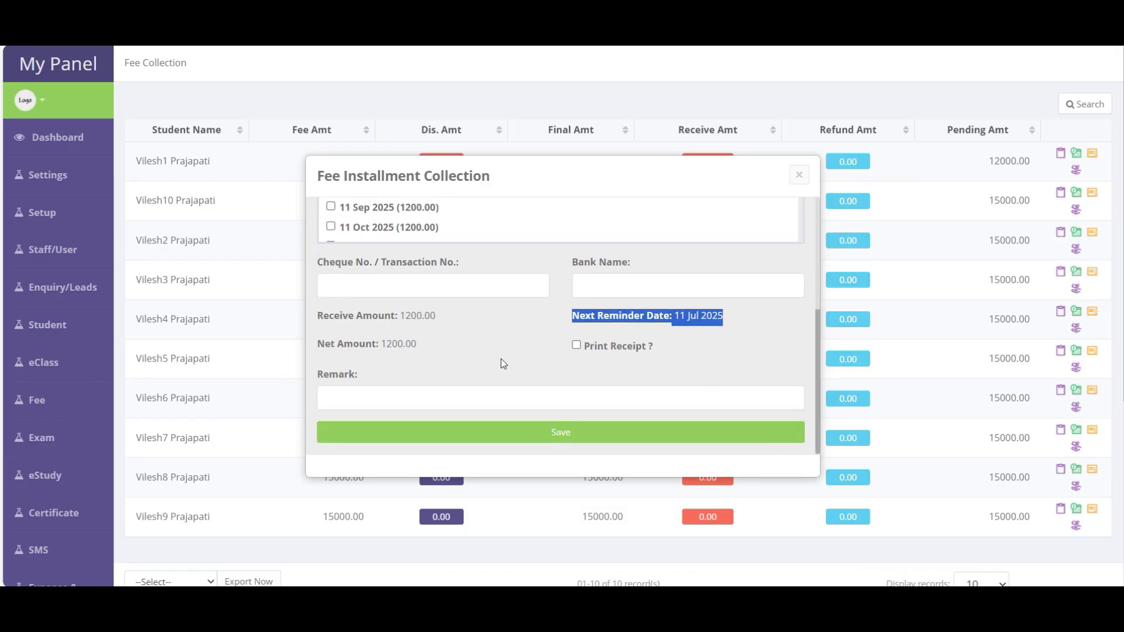
# - Leave receipt printing off, add a remark, and save the cash payment
pyautogui.click(577, 346)
pyautogui.click(577, 346)
pyautogui.click(364, 398)
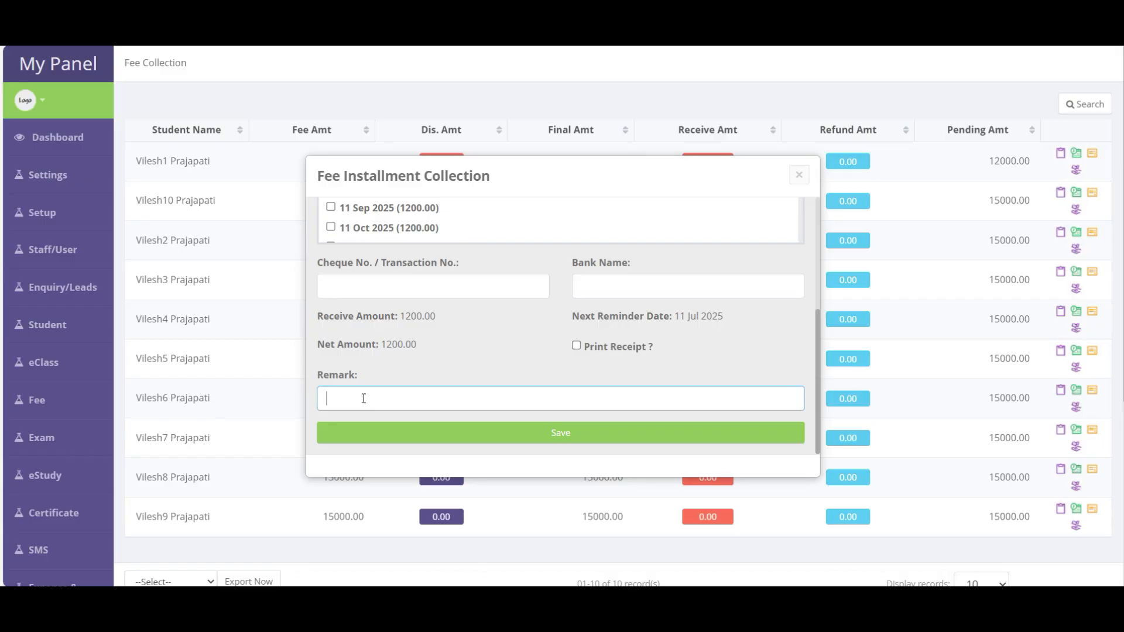
pyautogui.write('dajshdasdh asdjasldj;')
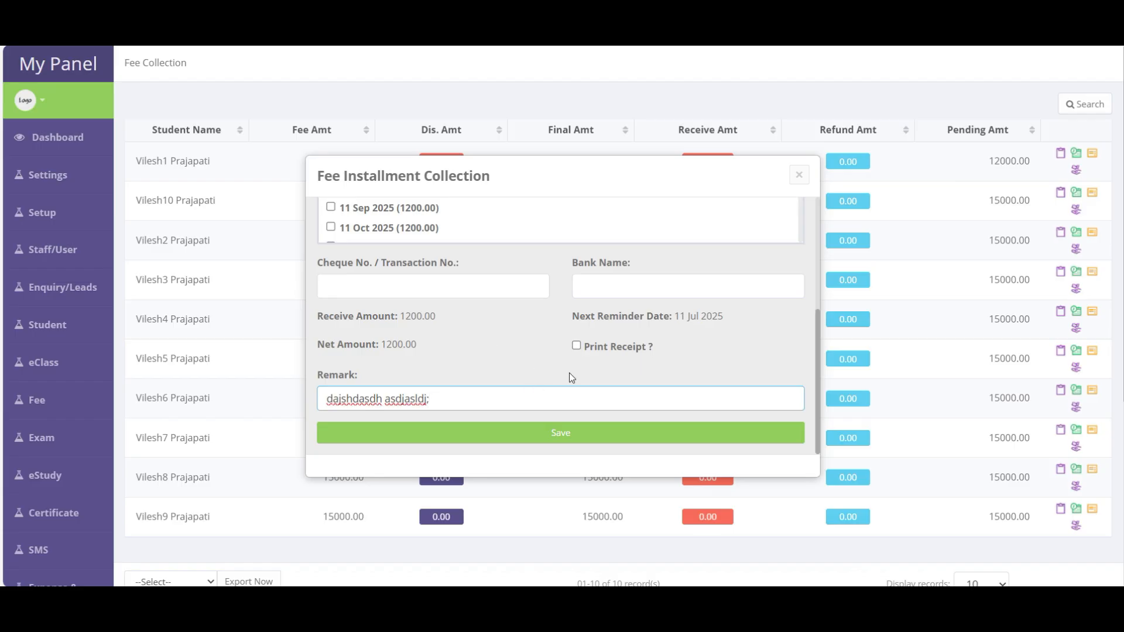
pyautogui.click(566, 445)
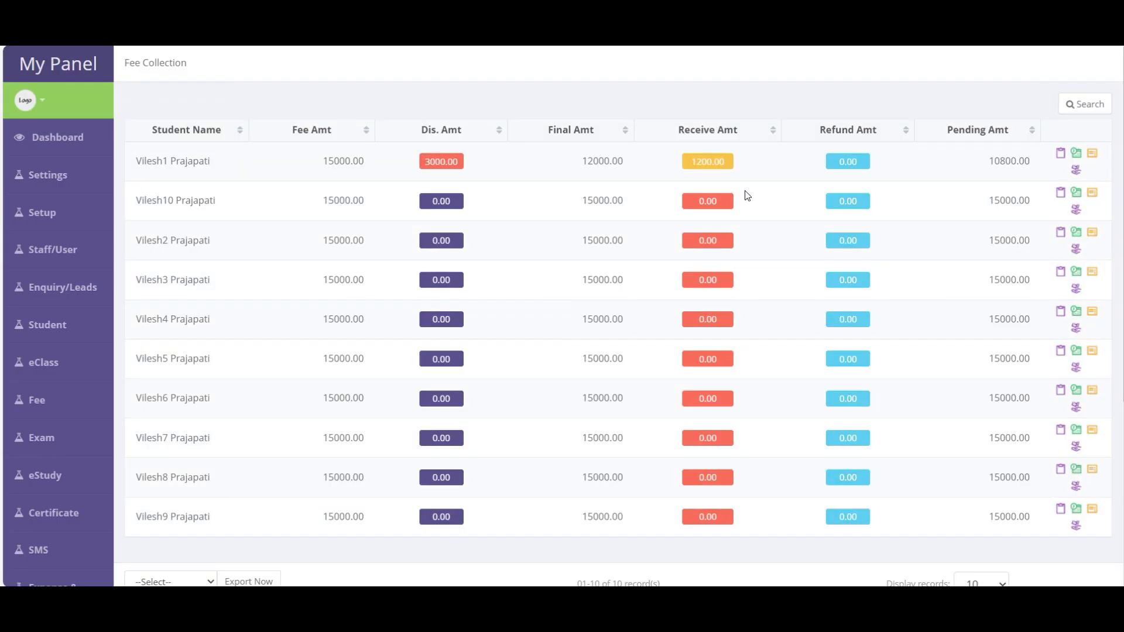
# - Reopen the first student's fee collection, choose Cash and tick Print Receipt
pyautogui.click(705, 161)
pyautogui.scroll(-3, 501, 334)
pyautogui.scroll(3, 598, 350)
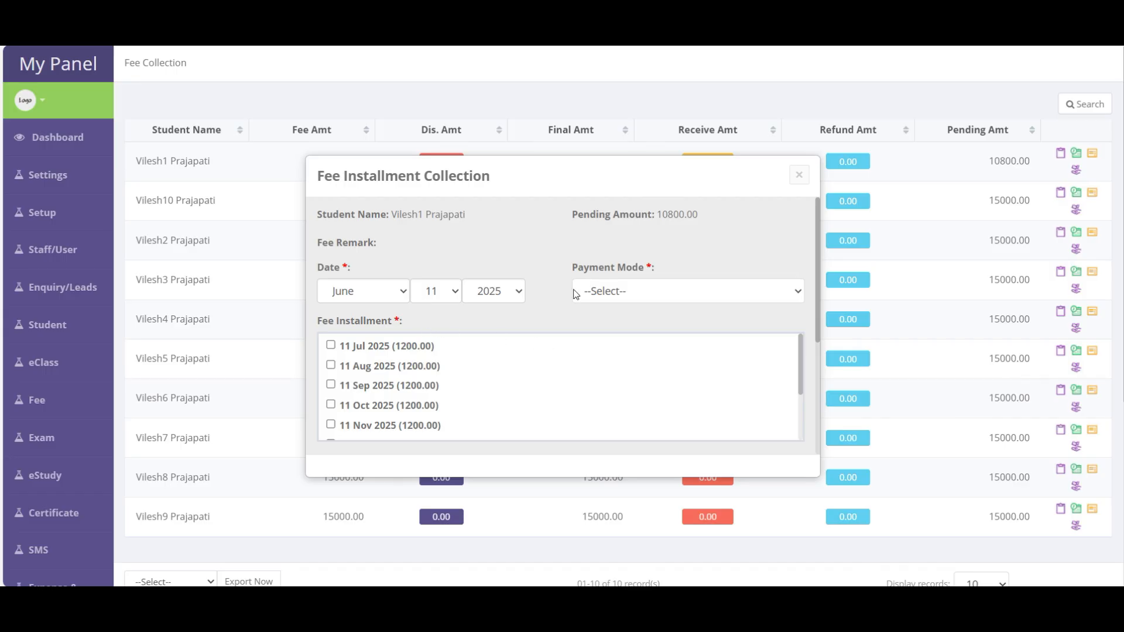
pyautogui.click(579, 292)
pyautogui.click(600, 337)
pyautogui.scroll(-2, 486, 382)
pyautogui.scroll(-3, 524, 395)
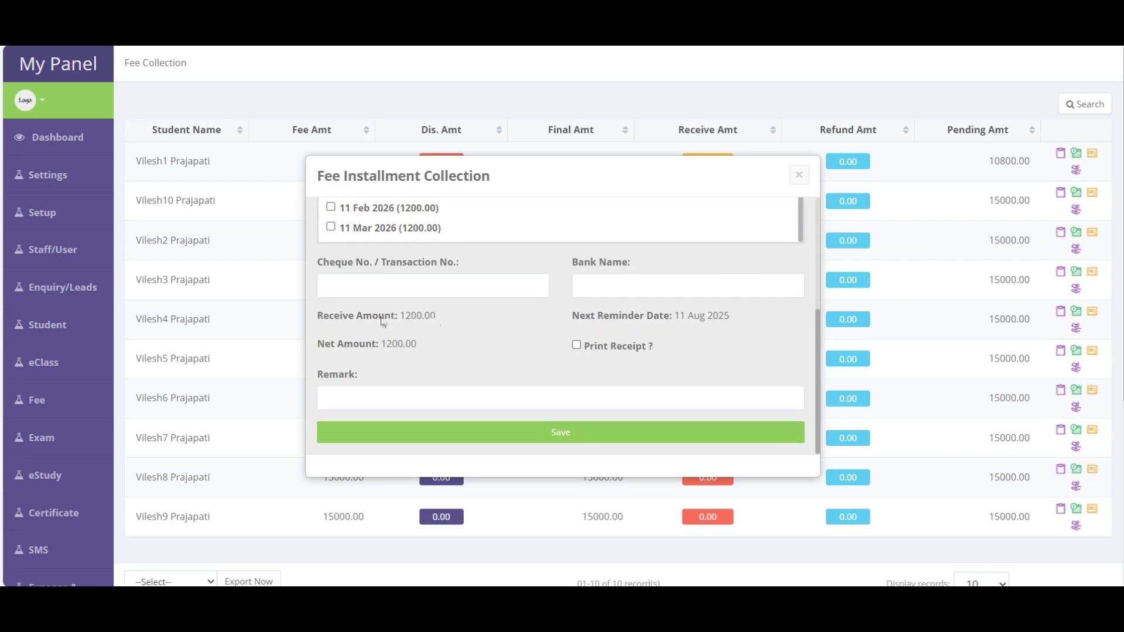
pyautogui.click(408, 285)
pyautogui.click(607, 349)
# - Save the 1200.00 installment to show its receipt dated 11 Jun 2025
pyautogui.moveTo(572, 316); pyautogui.dragTo(739, 316)
pyautogui.click(684, 316)
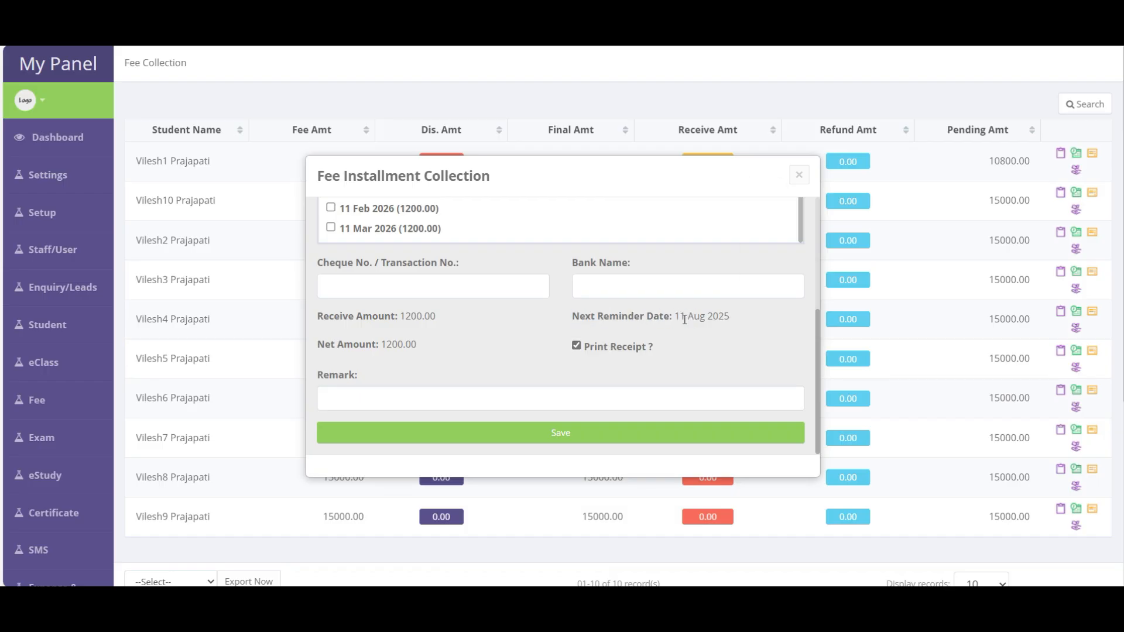
pyautogui.doubleClick(718, 316)
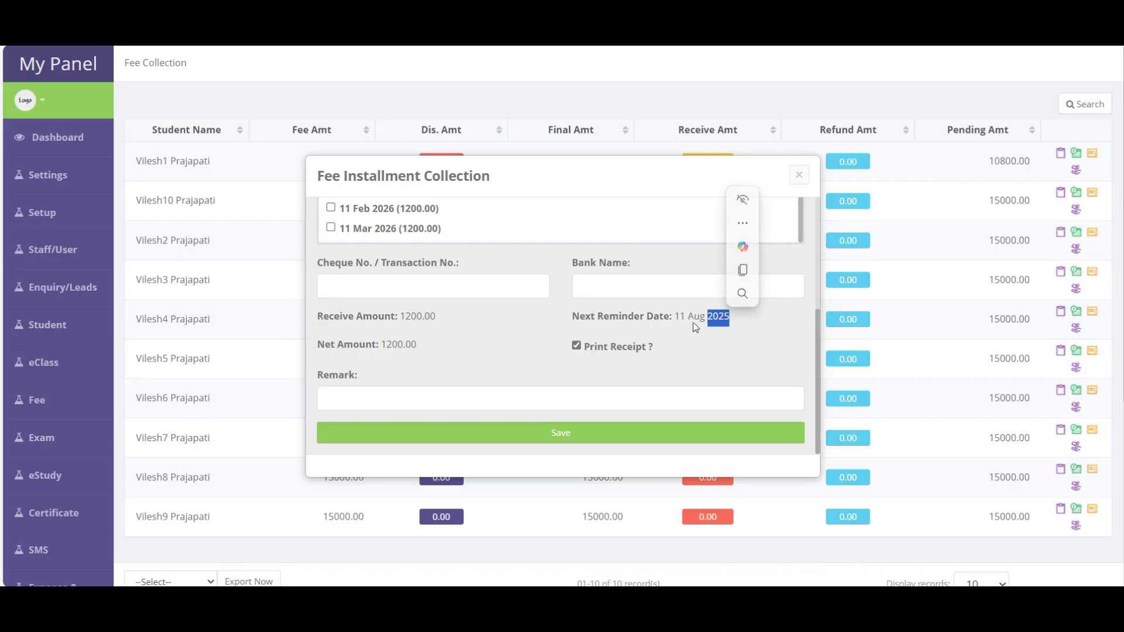
pyautogui.click(696, 325)
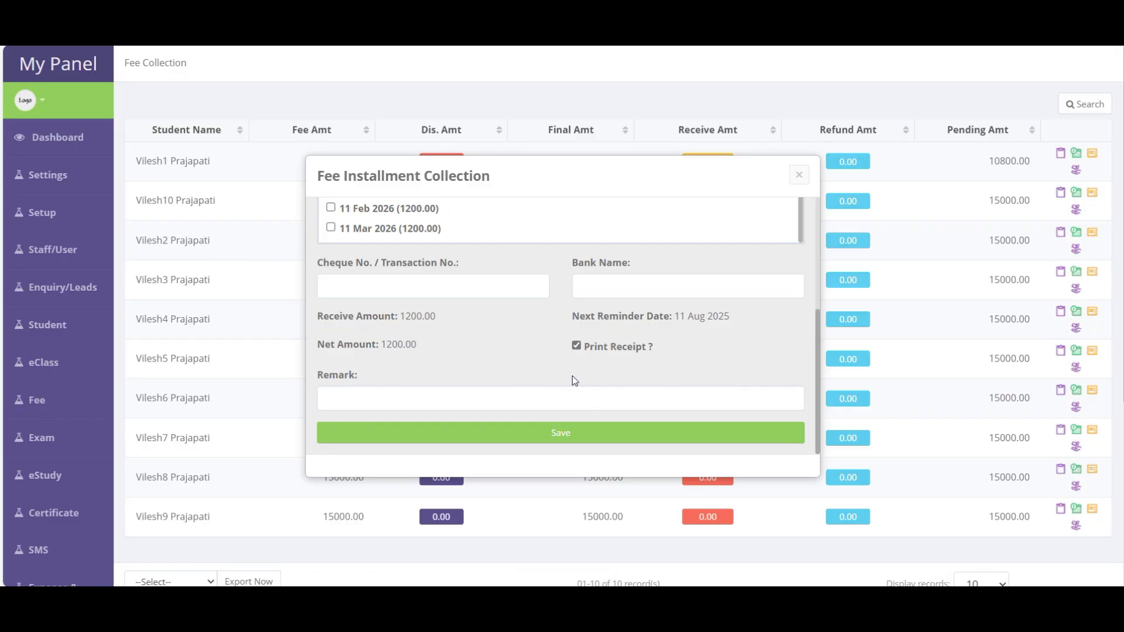
pyautogui.click(572, 436)
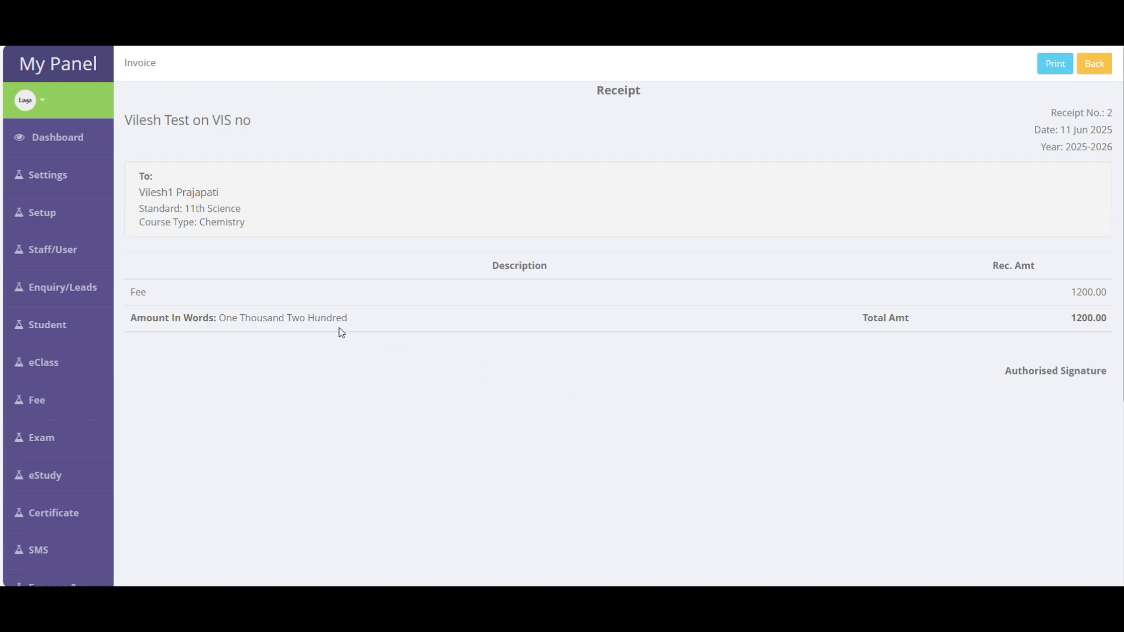
pyautogui.click(43, 176)
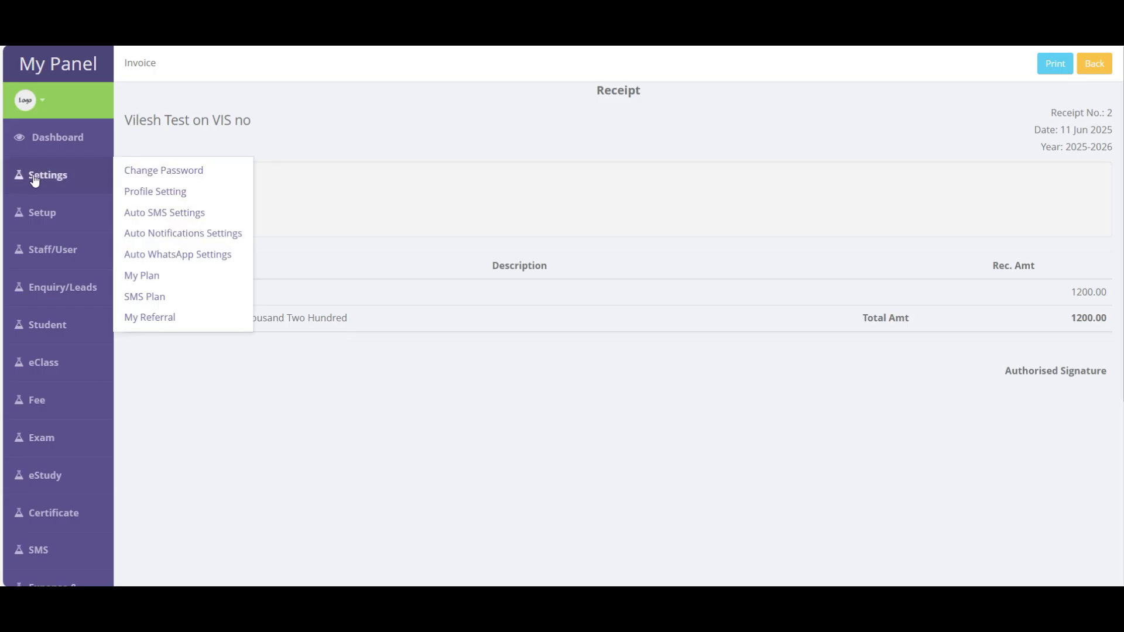
# - Edit the institute profile, enable 'display fee status on receipt', and save the change
pyautogui.click(173, 197)
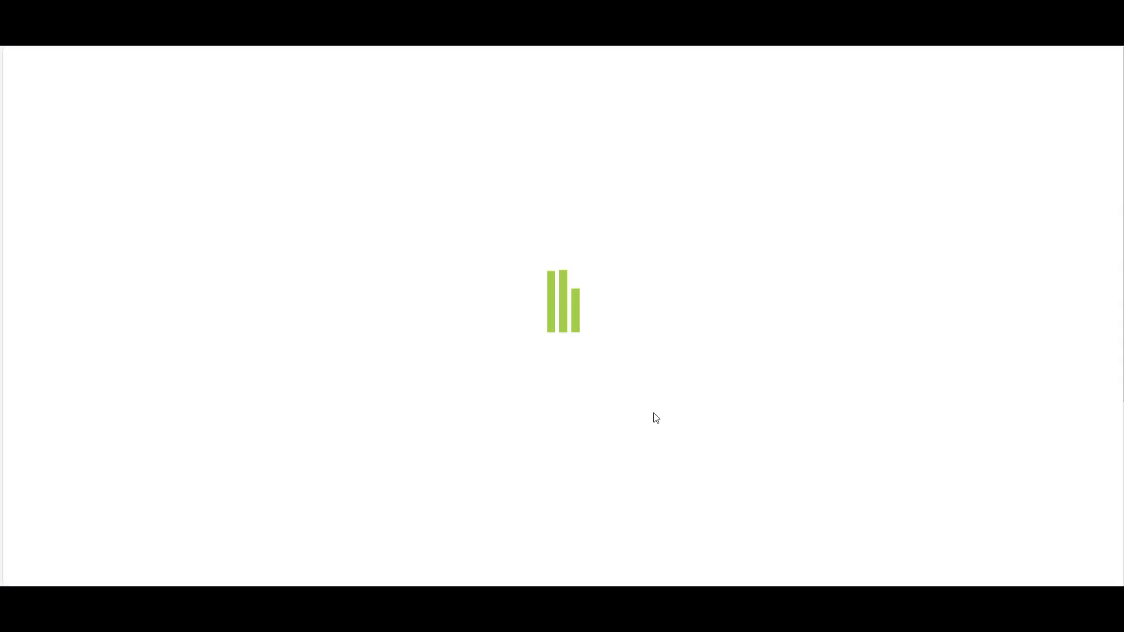
pyautogui.scroll(-5, 656, 417)
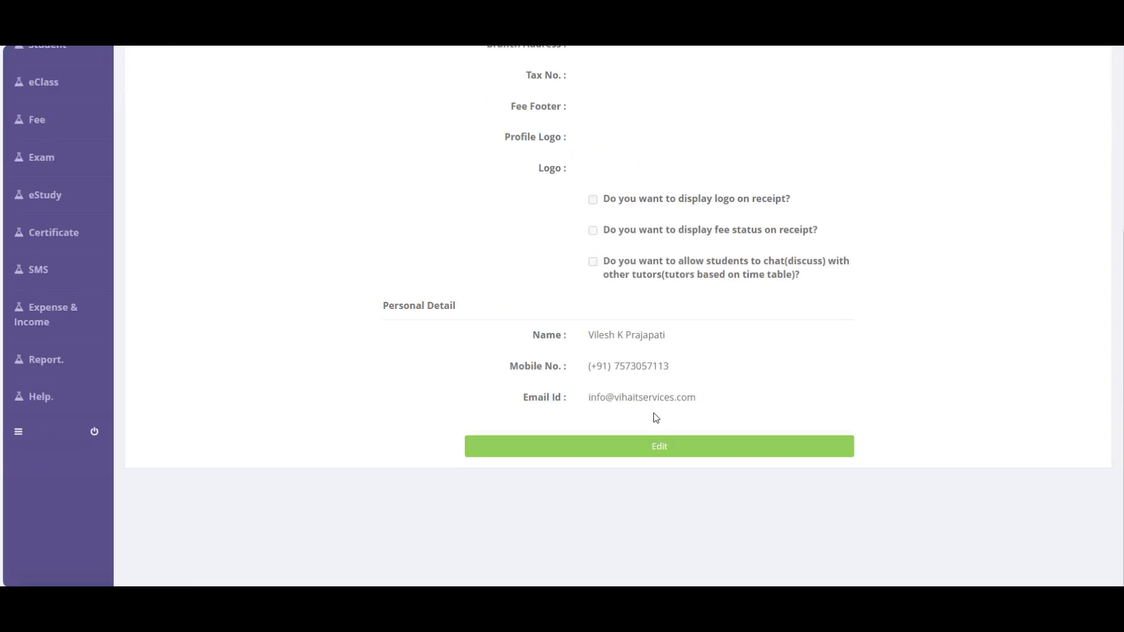
pyautogui.click(653, 448)
pyautogui.scroll(-5, 623, 377)
pyautogui.scroll(-1, 622, 376)
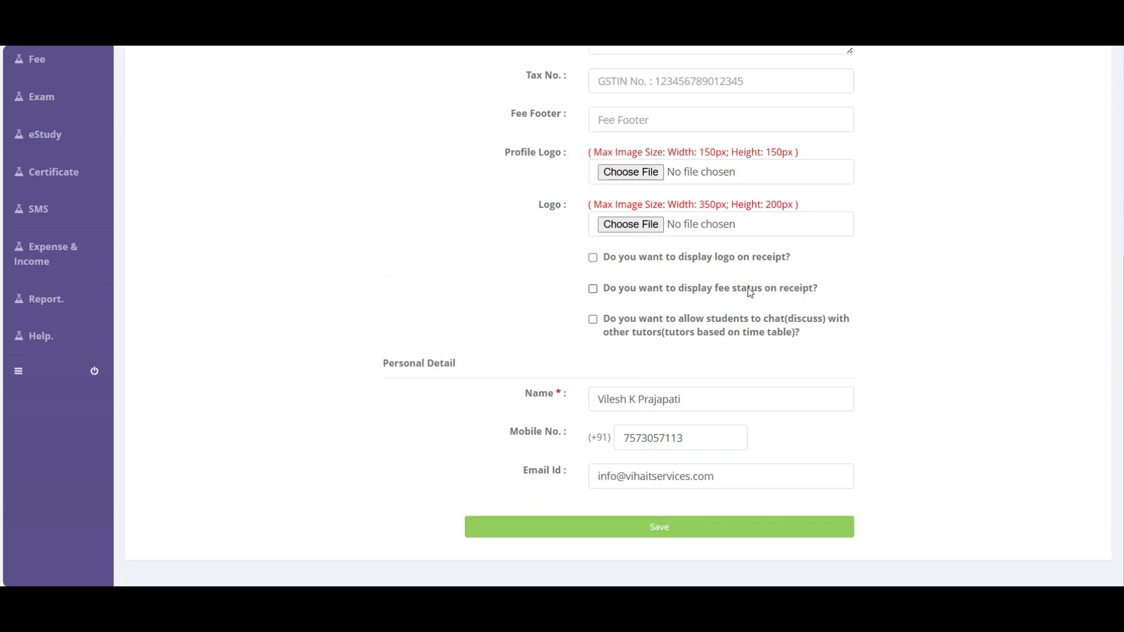
pyautogui.click(791, 291)
pyautogui.click(682, 530)
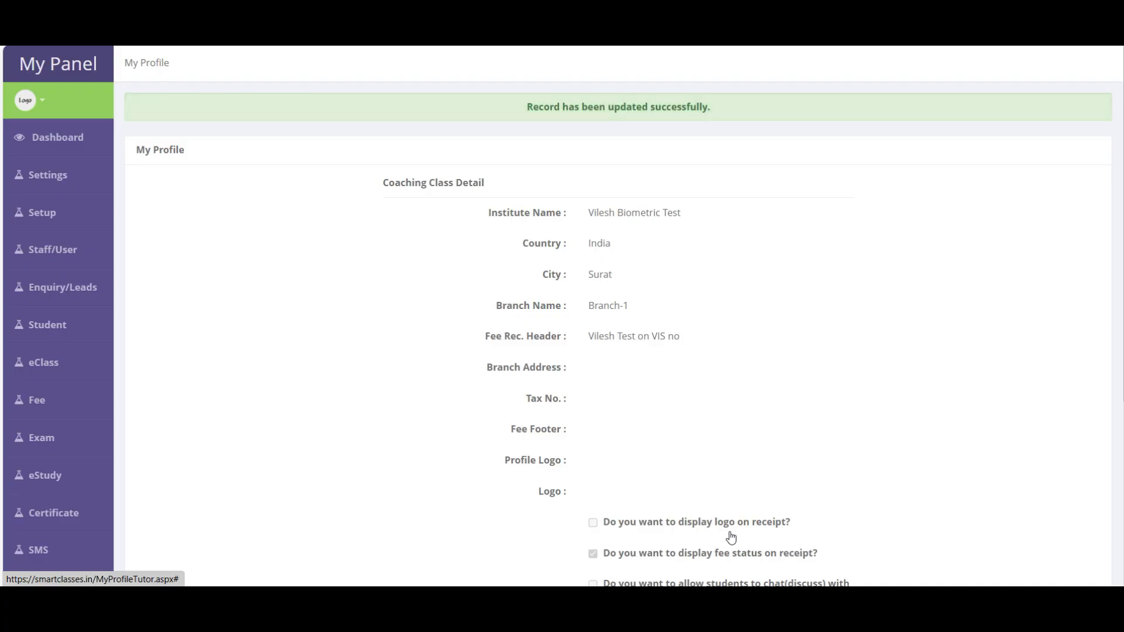
pyautogui.scroll(-5, 731, 537)
pyautogui.click(45, 352)
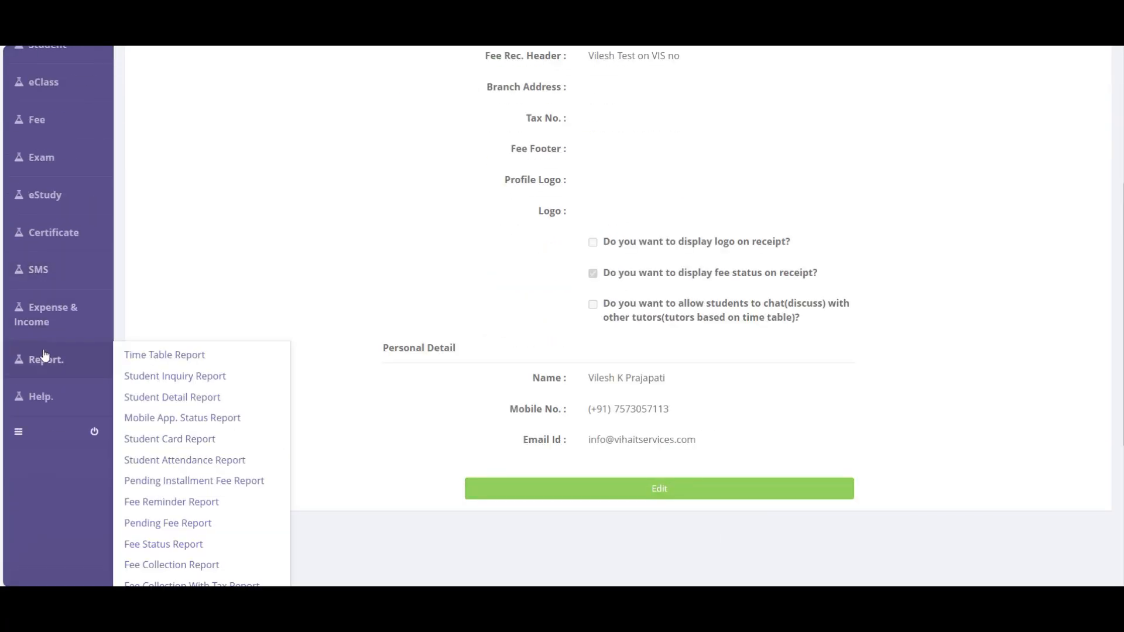
pyautogui.scroll(5, 47, 363)
# - Start a fee payment for the second student with UPI mode and amount 5000
pyautogui.moveTo(55, 392)
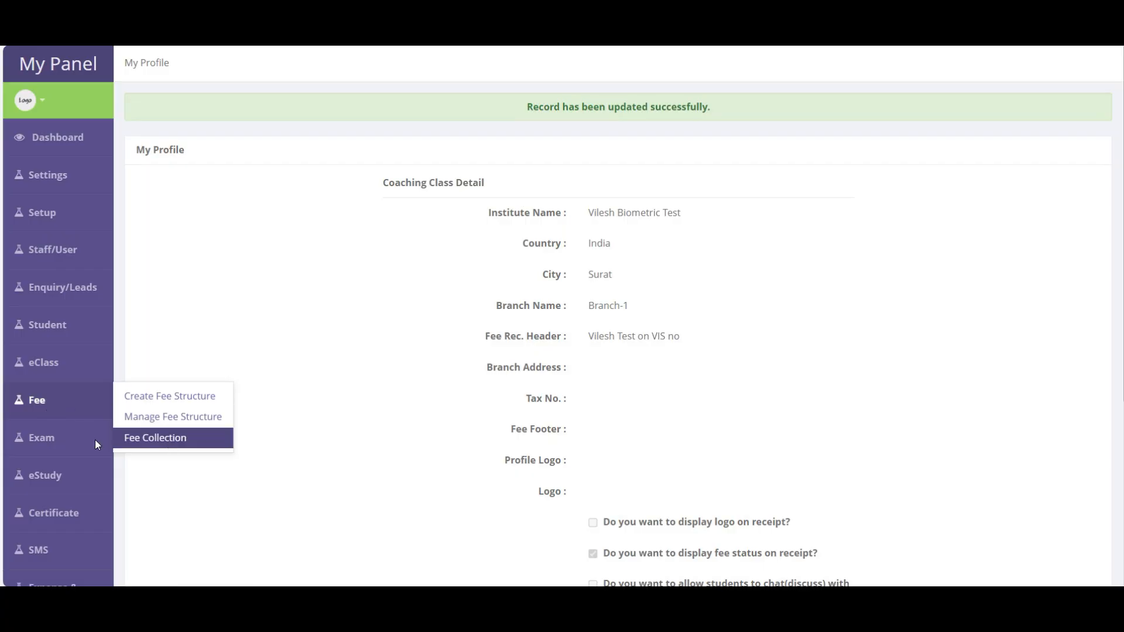
pyautogui.click(171, 448)
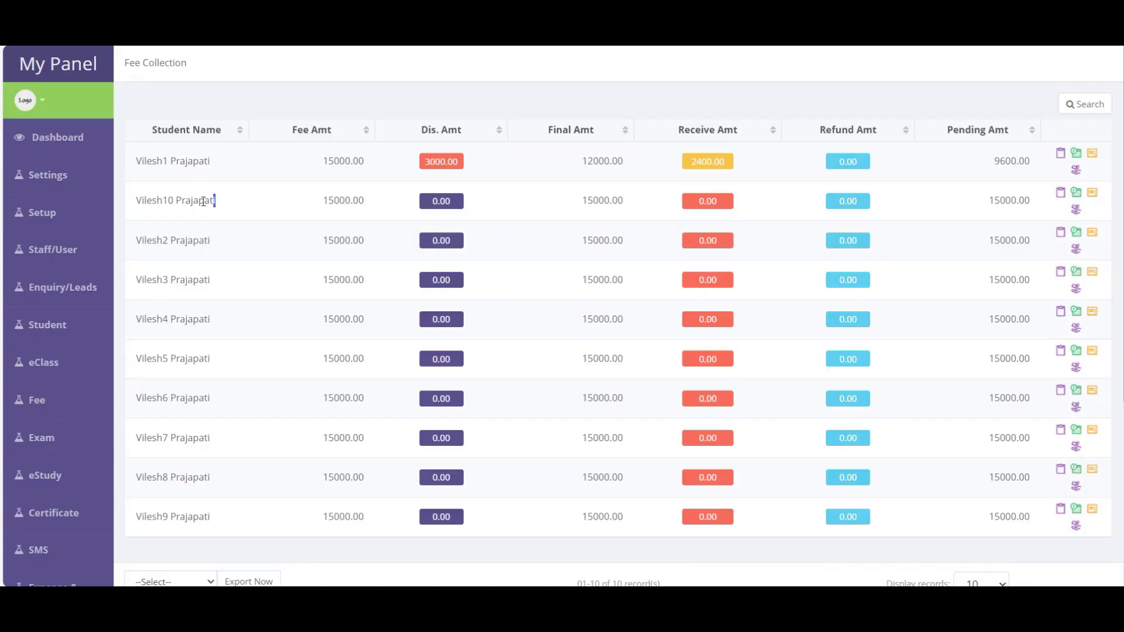
pyautogui.moveTo(216, 201); pyautogui.dragTo(135, 200)
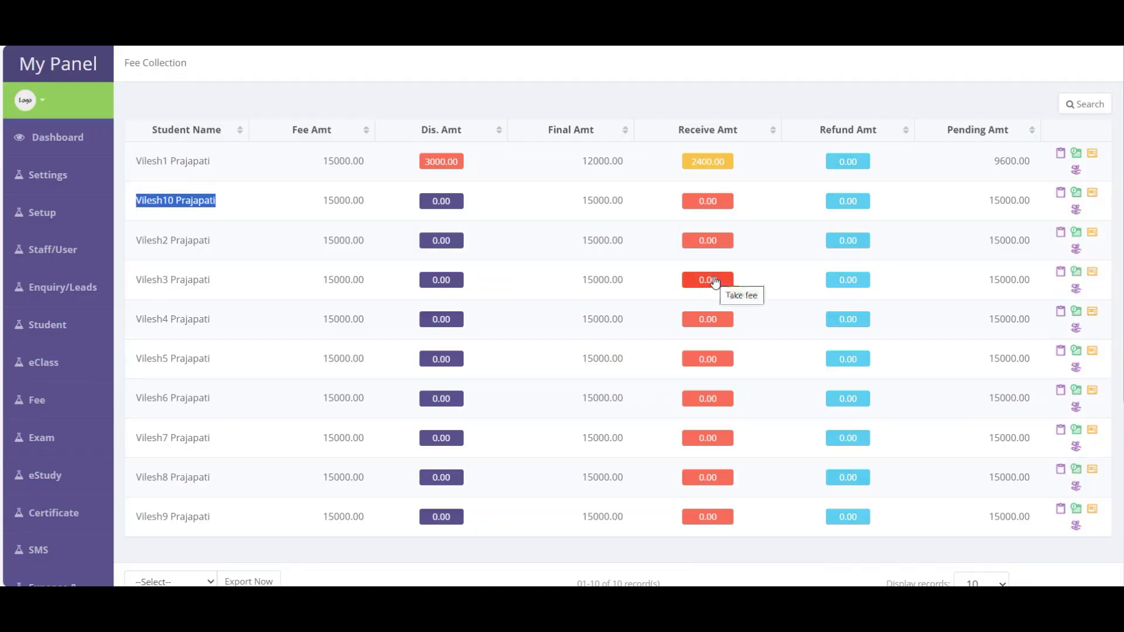
pyautogui.click(707, 202)
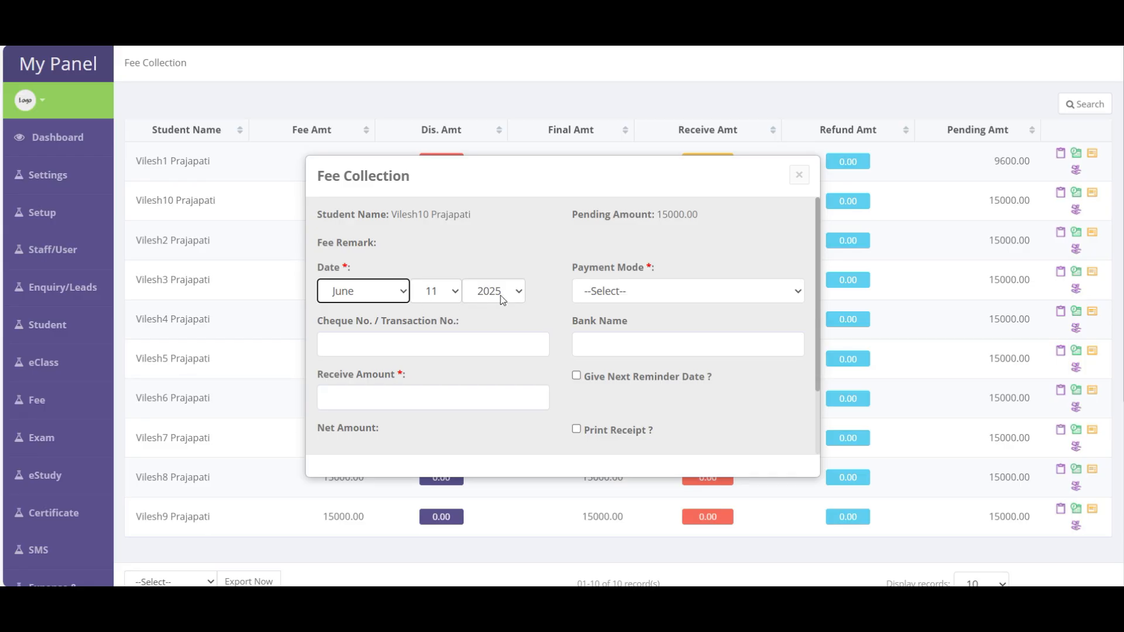
pyautogui.click(648, 289)
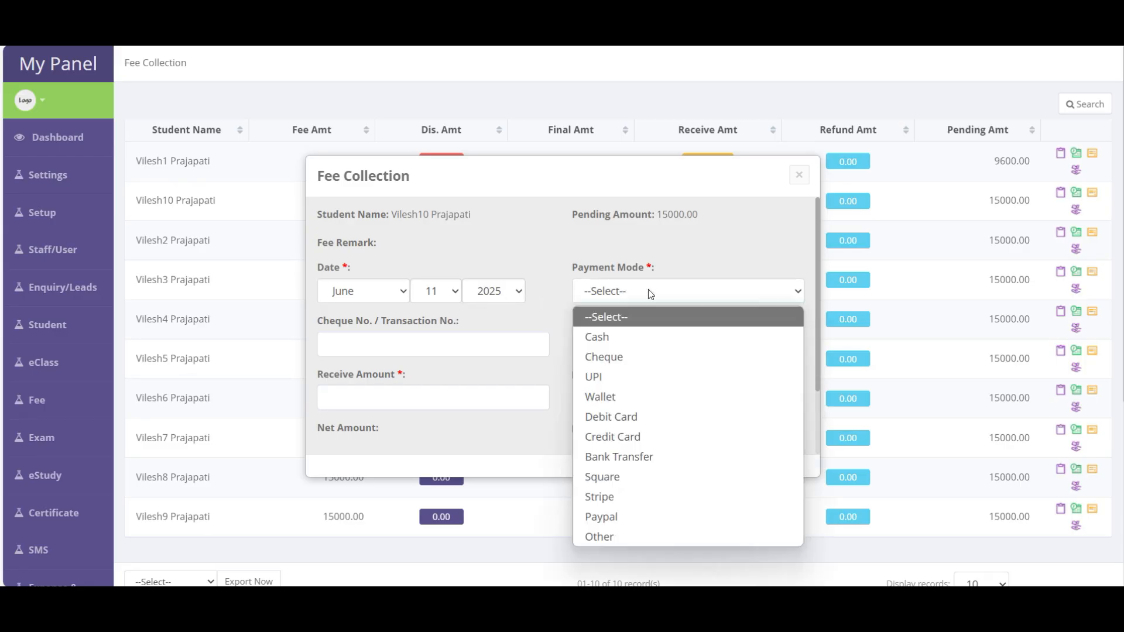
pyautogui.click(606, 378)
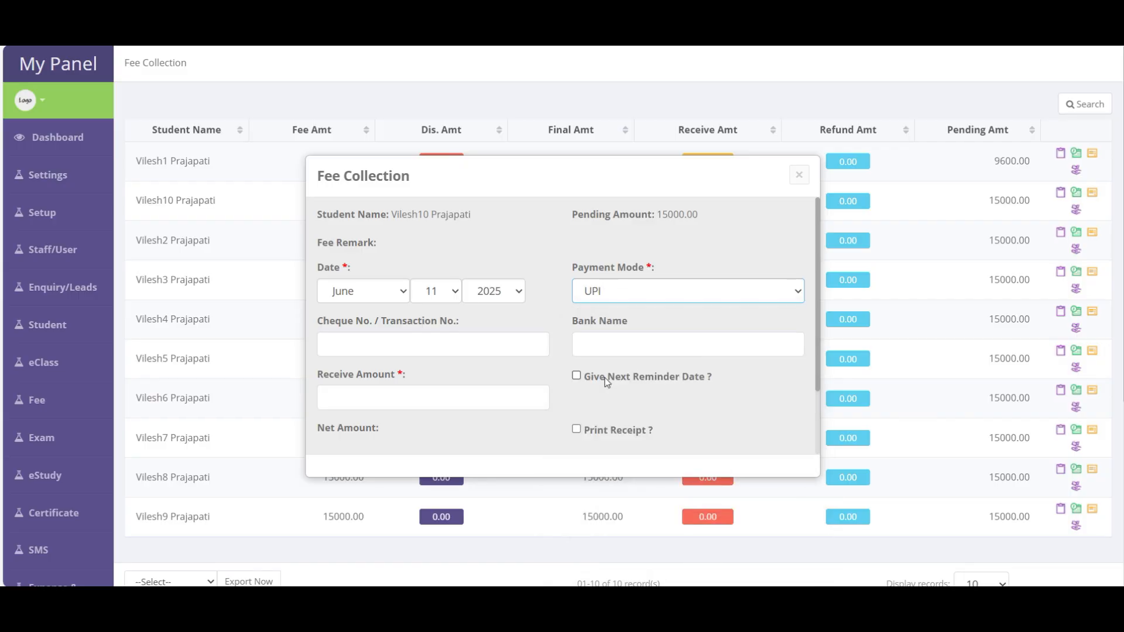
pyautogui.scroll(-2, 605, 378)
pyautogui.click(360, 316)
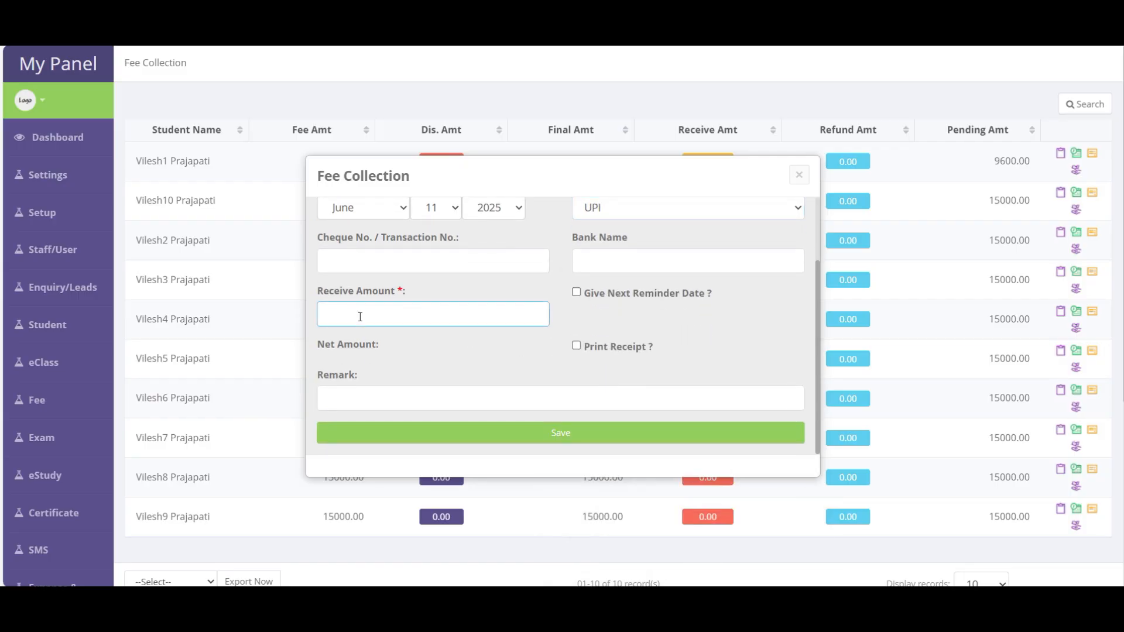
pyautogui.write('5000')
# - Set a July next reminder date and save, leaving 10000.00 pending
pyautogui.click(606, 294)
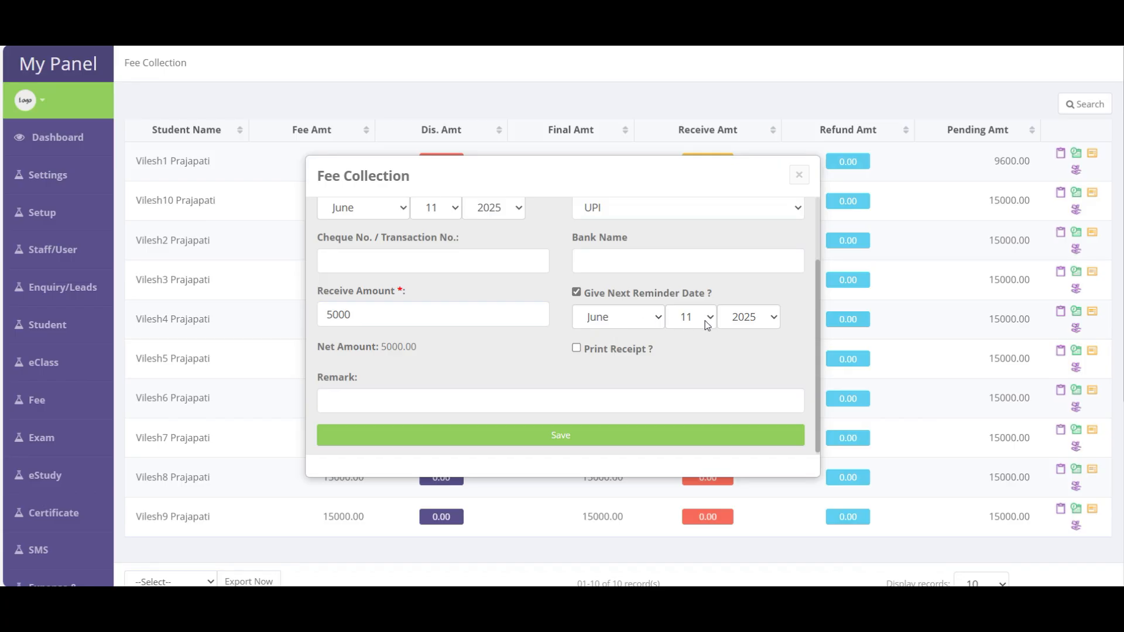
pyautogui.click(705, 325)
pyautogui.click(639, 318)
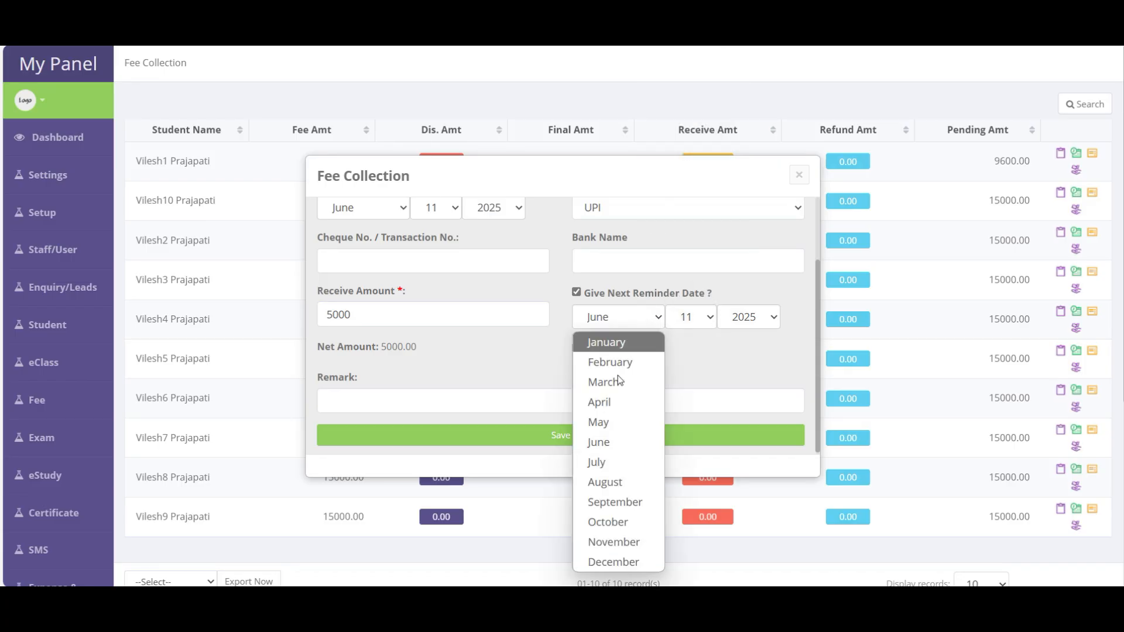
pyautogui.click(609, 463)
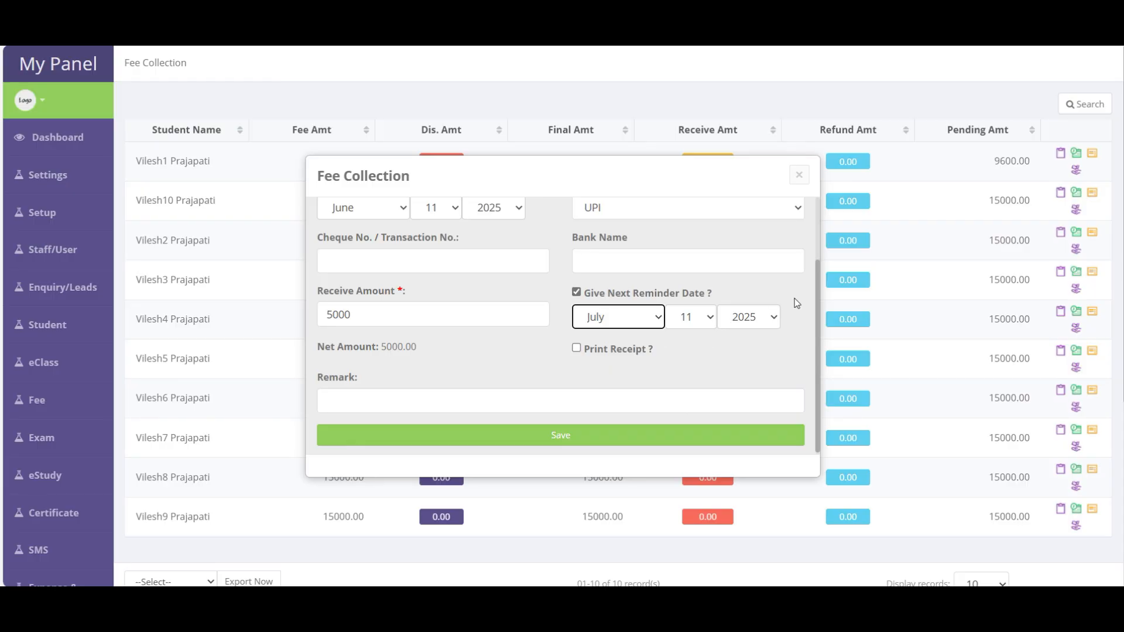
pyautogui.scroll(-1, 797, 303)
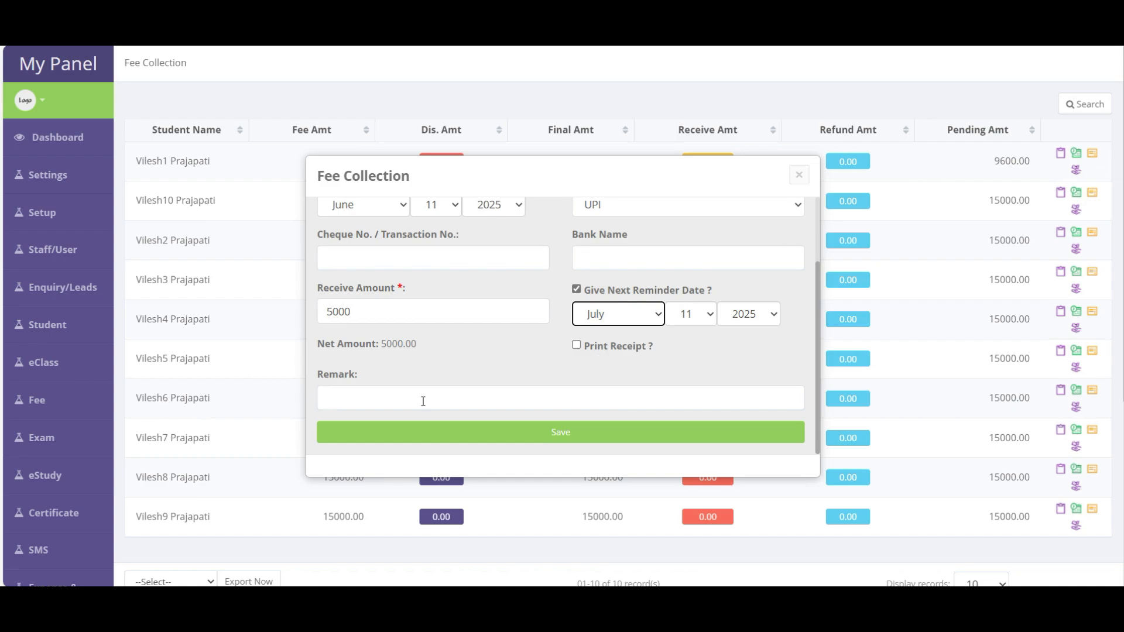
pyautogui.click(557, 435)
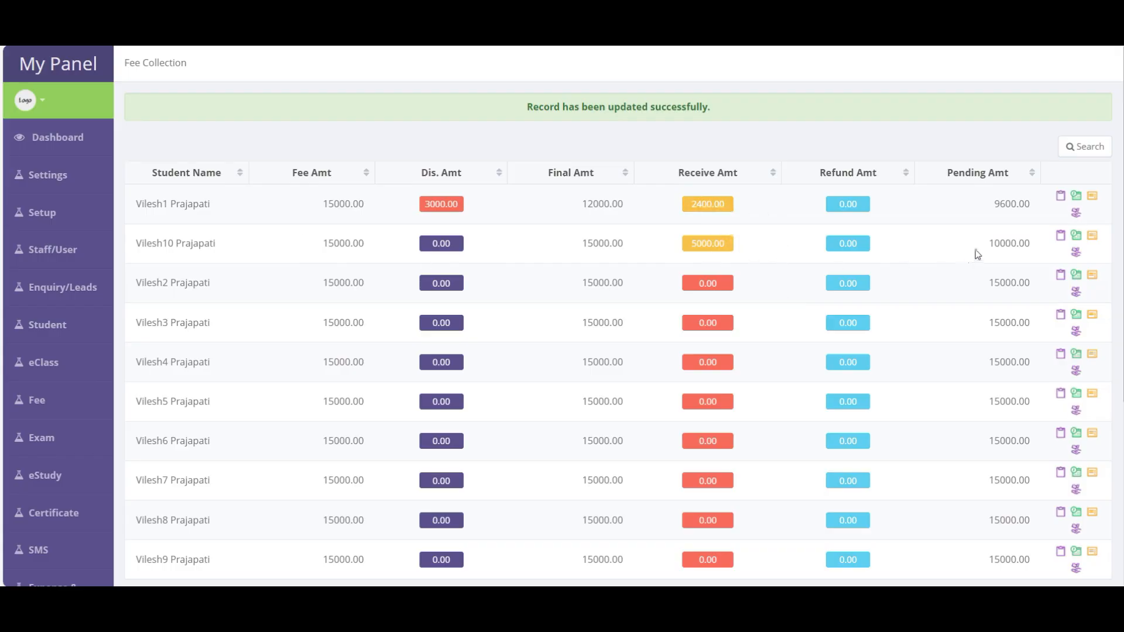
pyautogui.moveTo(985, 250); pyautogui.dragTo(1038, 254)
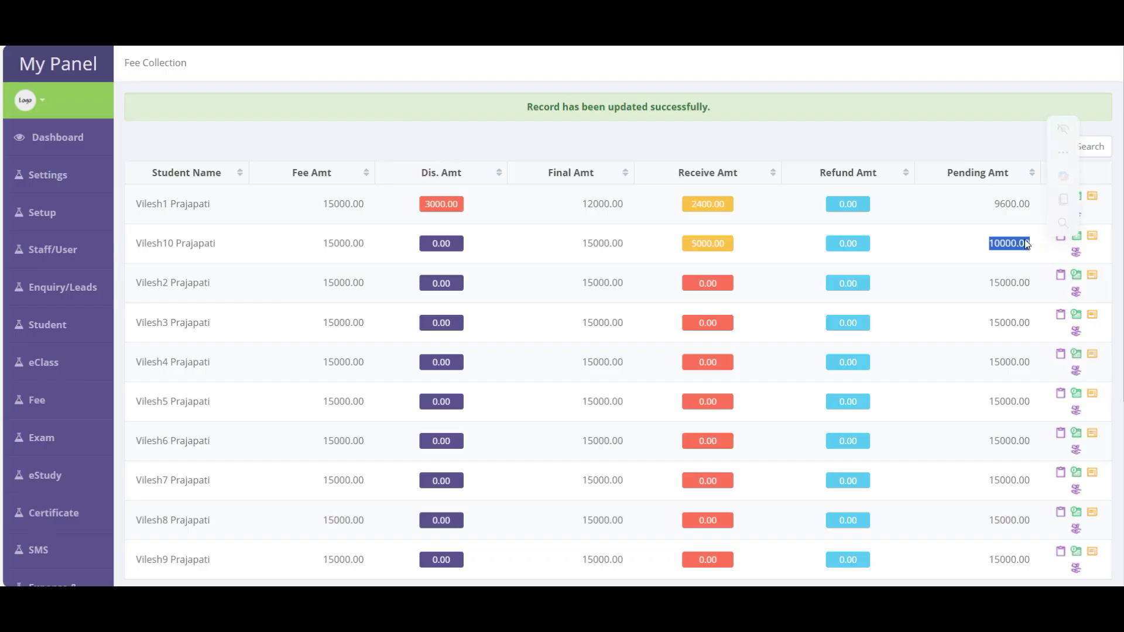
pyautogui.moveTo(988, 208); pyautogui.dragTo(1026, 205)
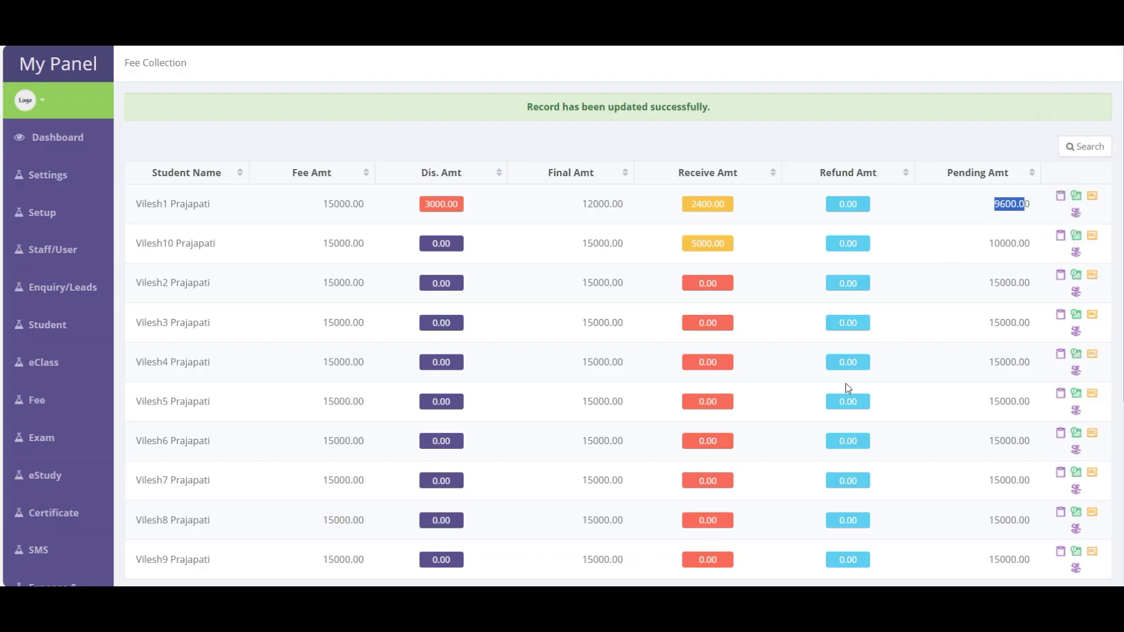
pyautogui.click(774, 273)
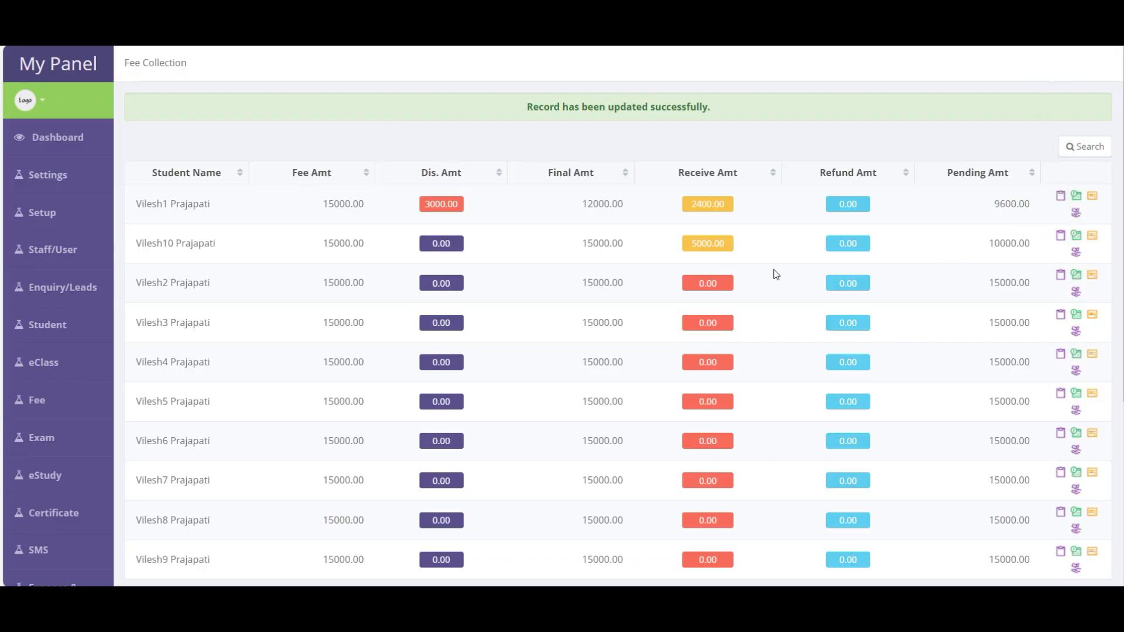
pyautogui.click(848, 244)
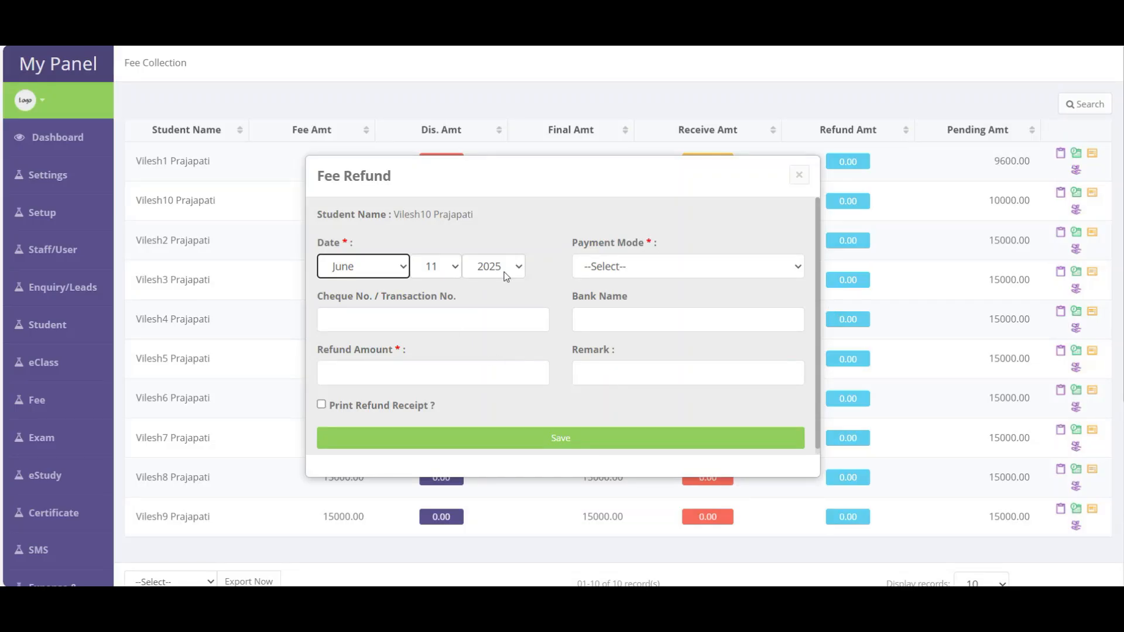
pyautogui.click(639, 273)
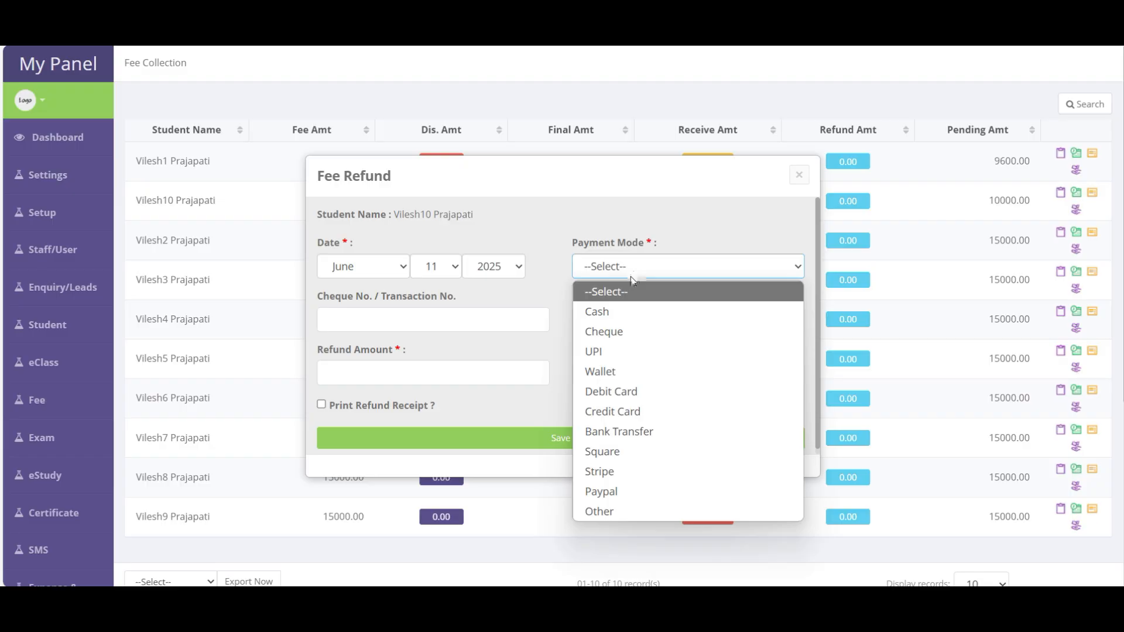
pyautogui.click(609, 311)
pyautogui.click(386, 368)
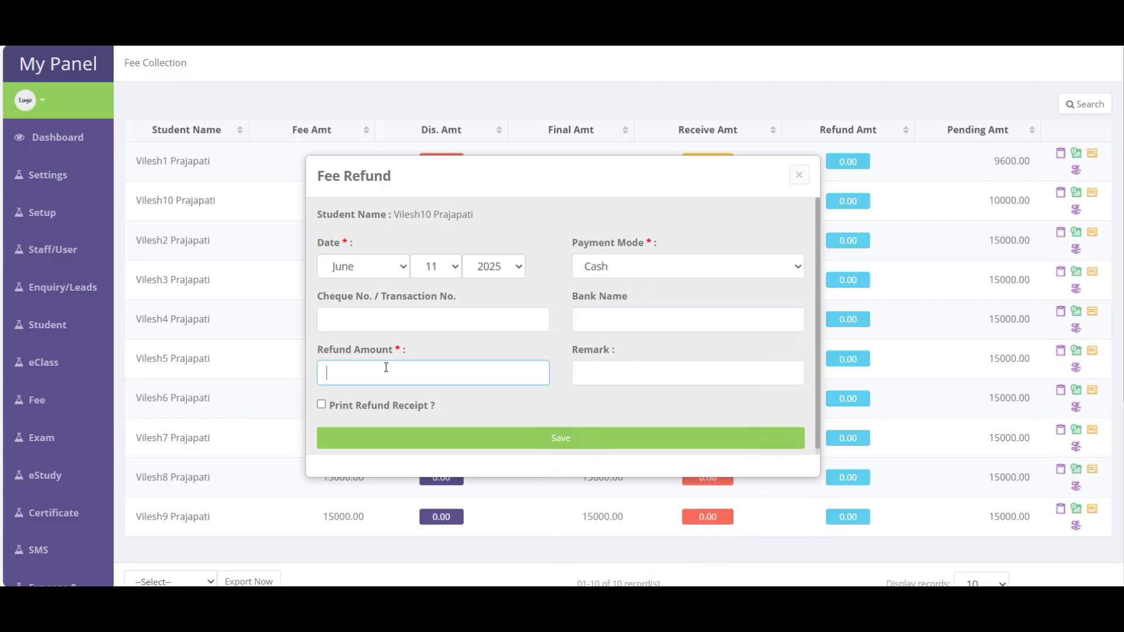
pyautogui.write('500')
pyautogui.click(366, 407)
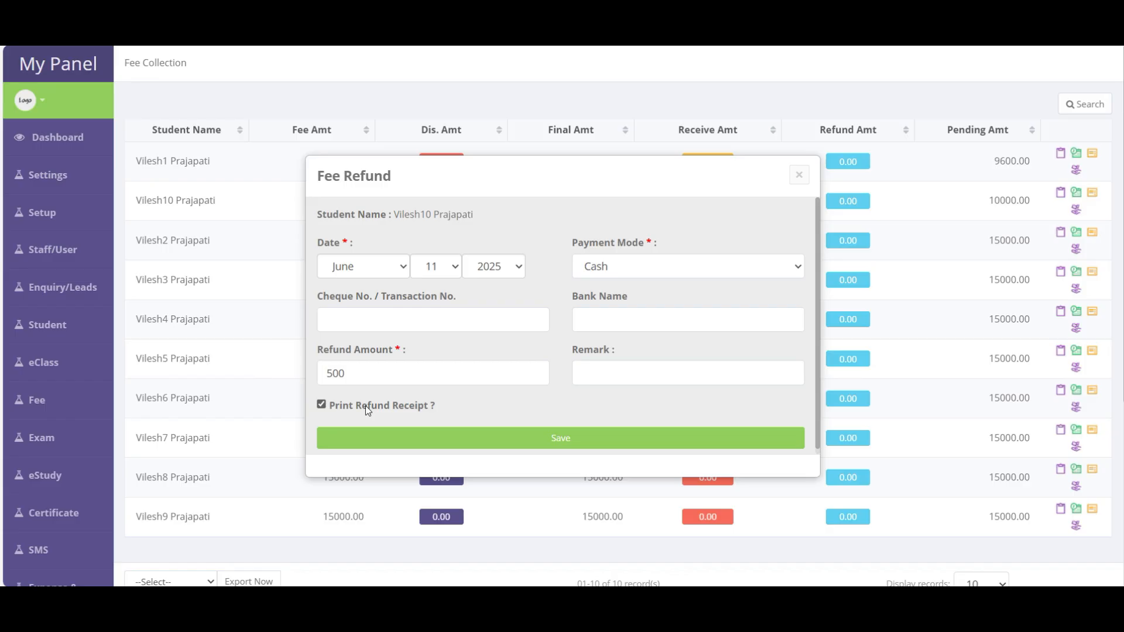
pyautogui.click(799, 176)
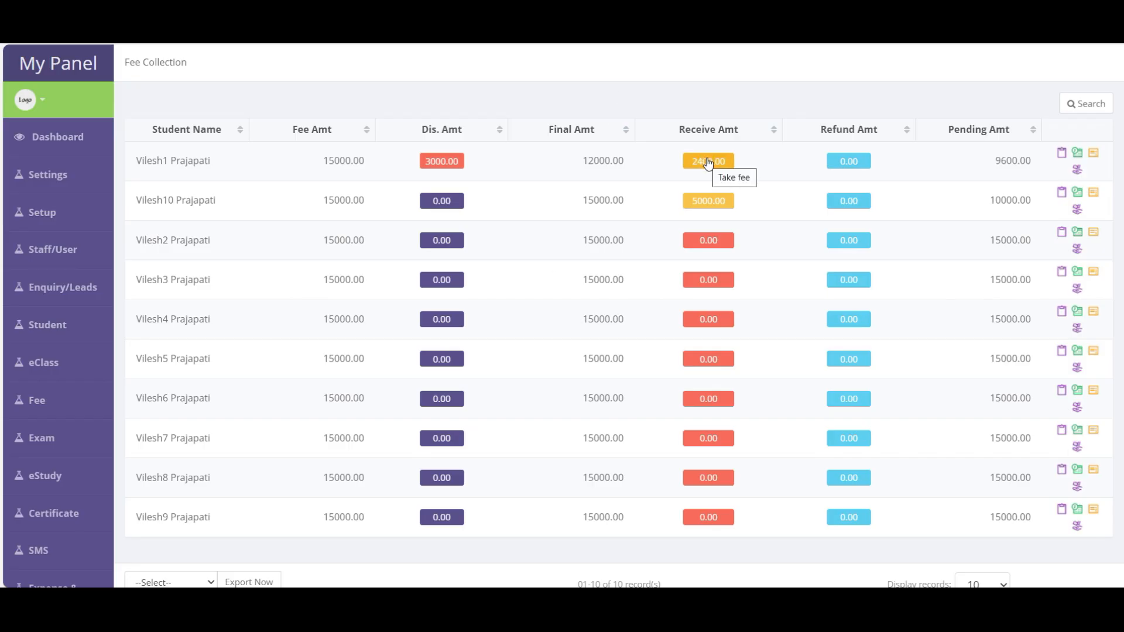
# - Open the first student's fee history with two 1200.00 receipts and preview receipt 2
pyautogui.click(1094, 155)
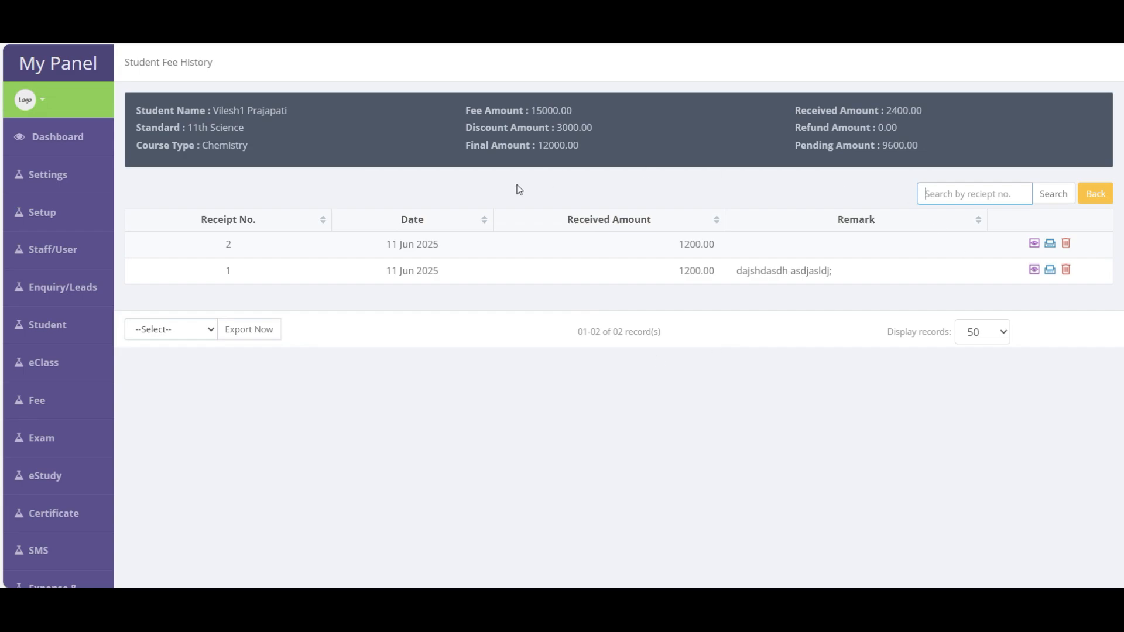
pyautogui.moveTo(246, 111); pyautogui.dragTo(286, 112)
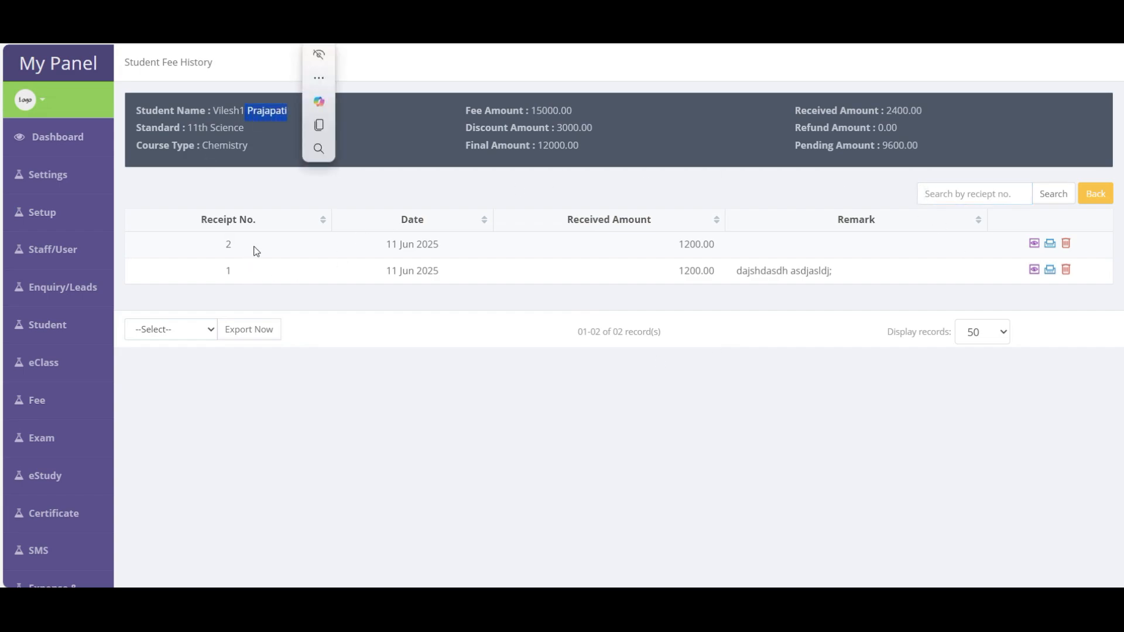
pyautogui.moveTo(218, 245); pyautogui.dragTo(835, 282)
pyautogui.click(858, 280)
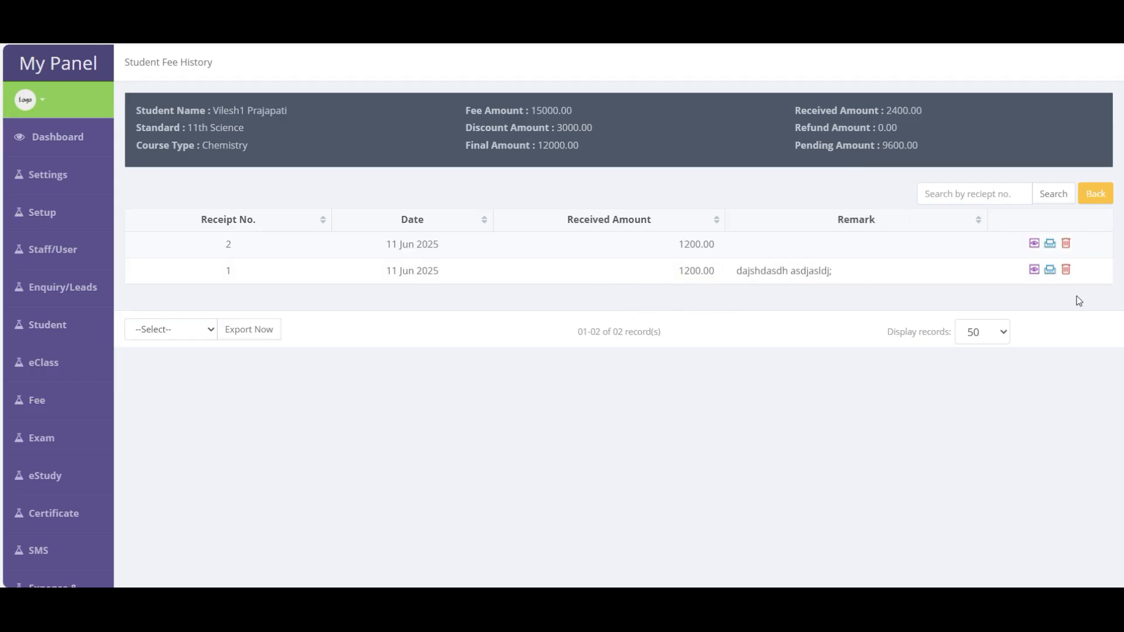
pyautogui.click(1035, 246)
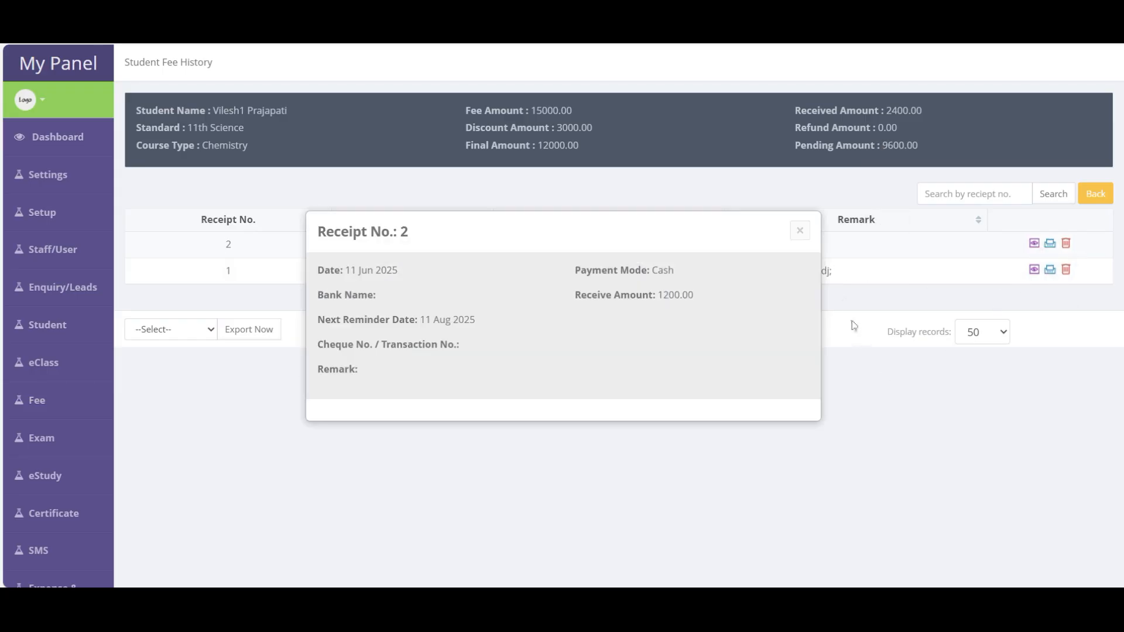
pyautogui.click(800, 233)
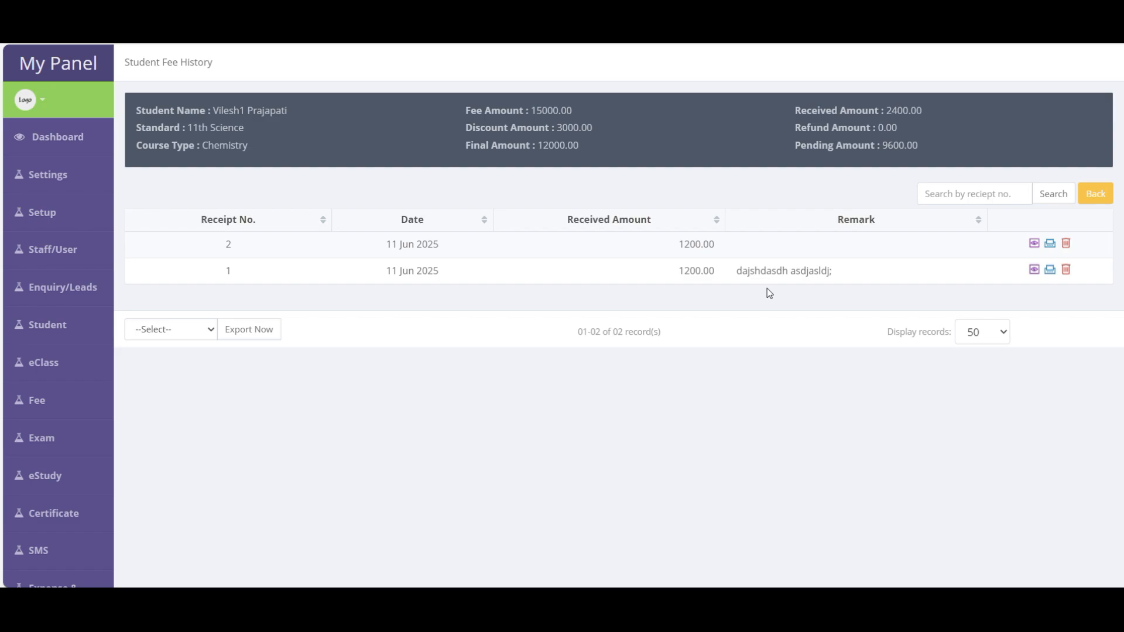
# - Go back from fee collection to the full student list under Student > Manage Student
pyautogui.click(1095, 194)
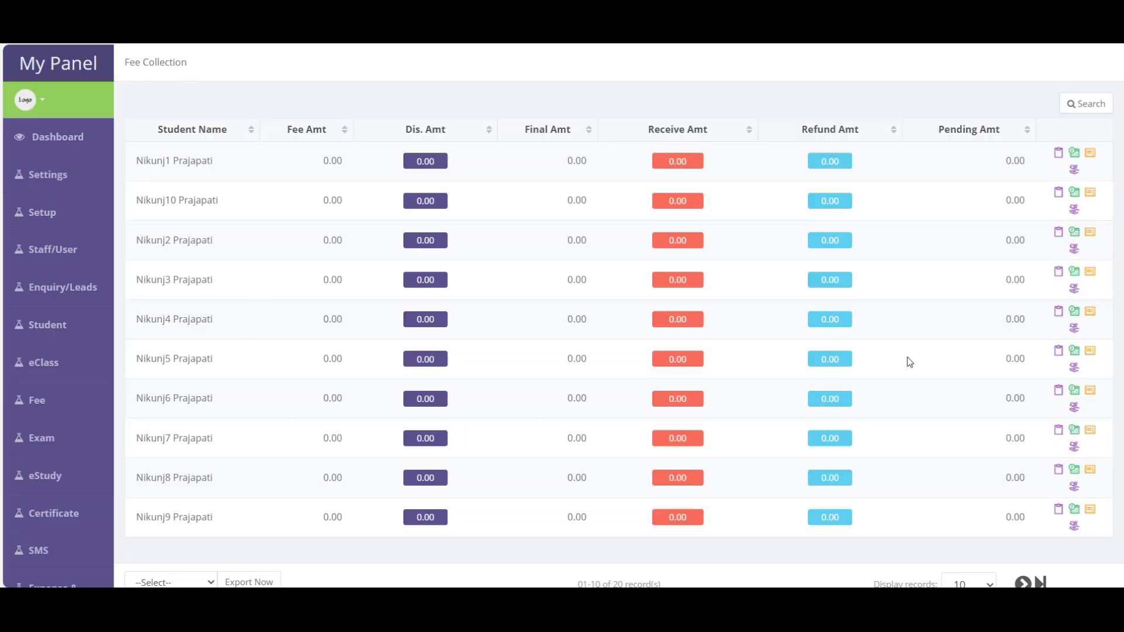
pyautogui.click(53, 327)
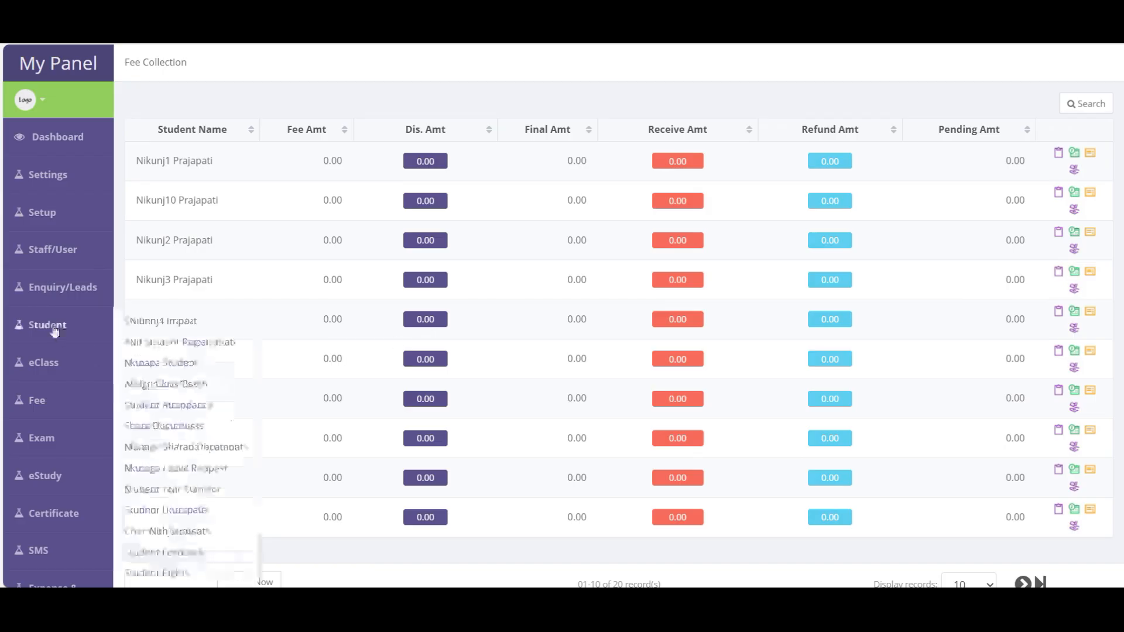
pyautogui.click(175, 363)
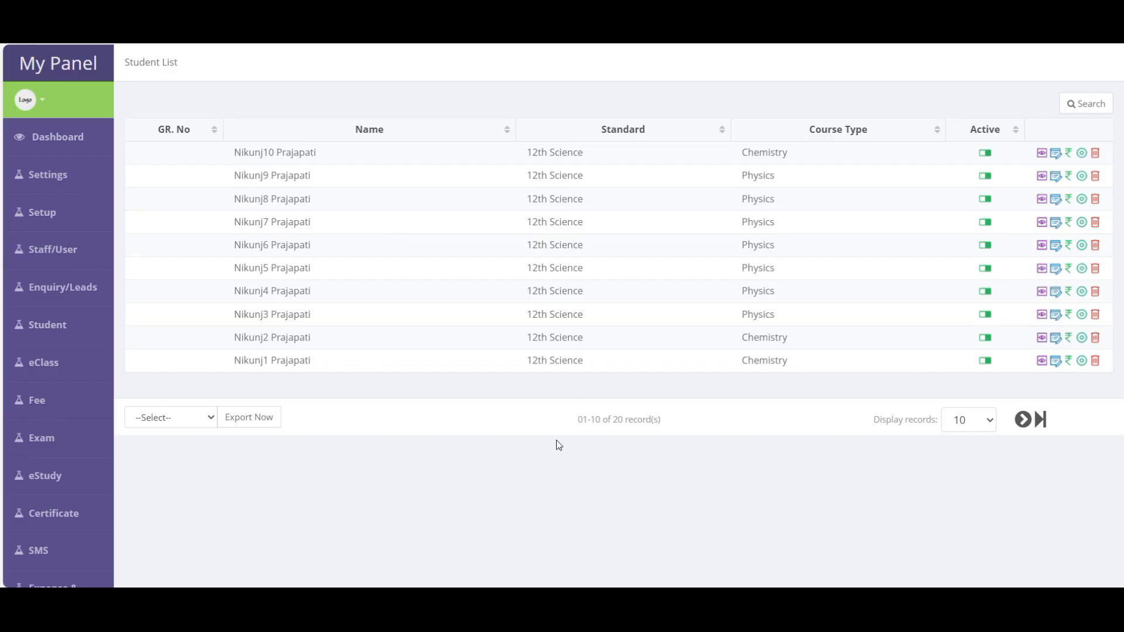
# - Search the student's name within 11th Science and open that student's fee collection
pyautogui.click(1088, 105)
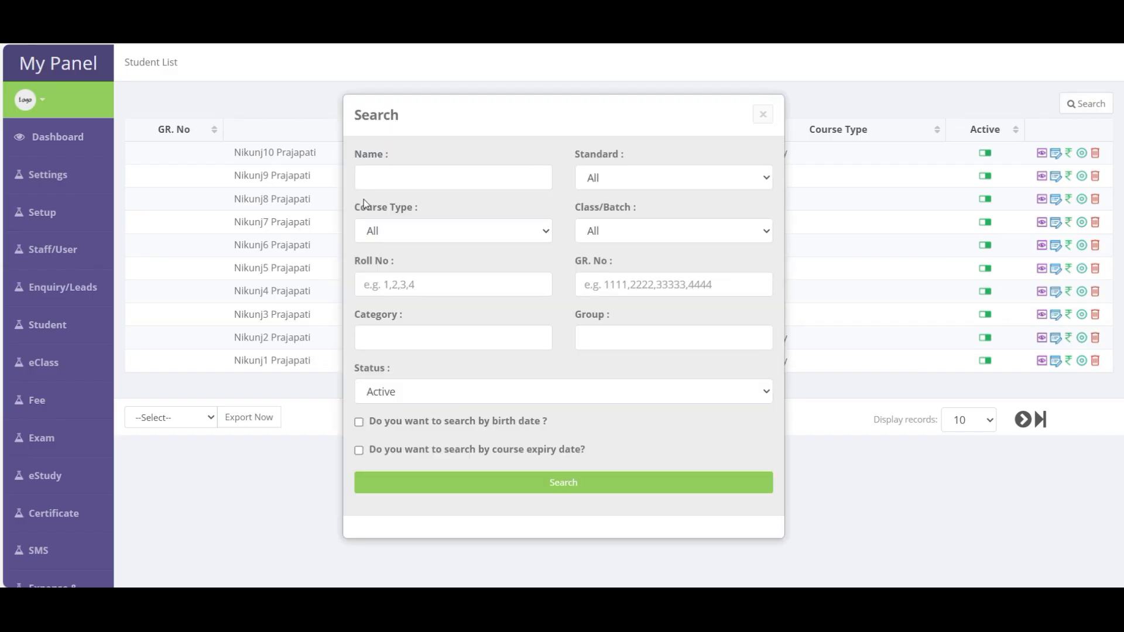
pyautogui.click(429, 168)
pyautogui.write('vilesh')
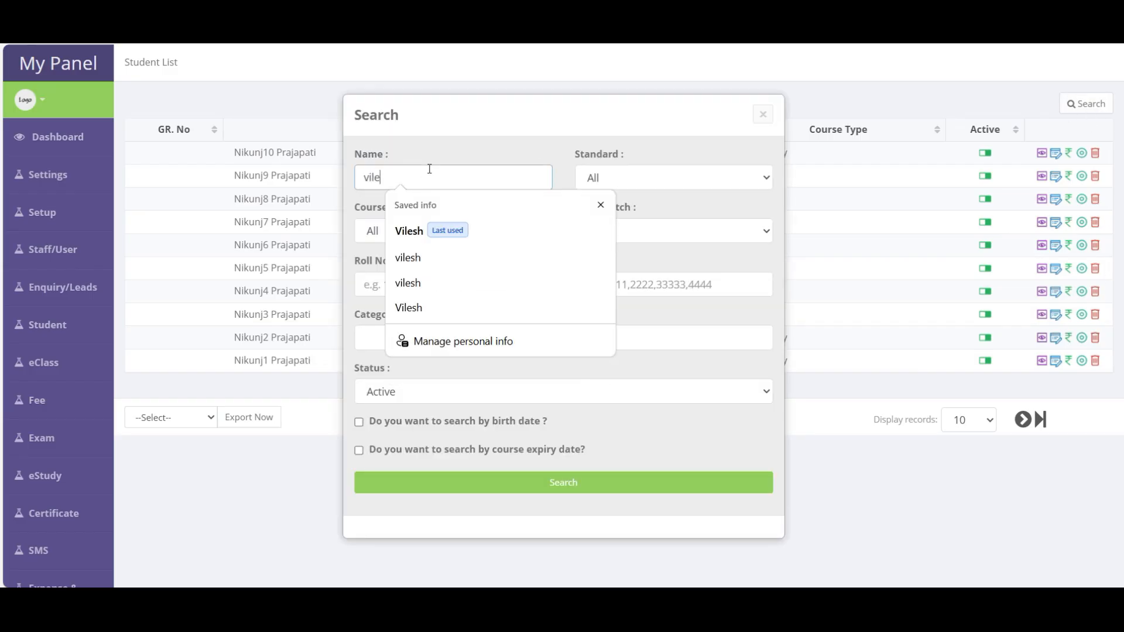
pyautogui.click(608, 178)
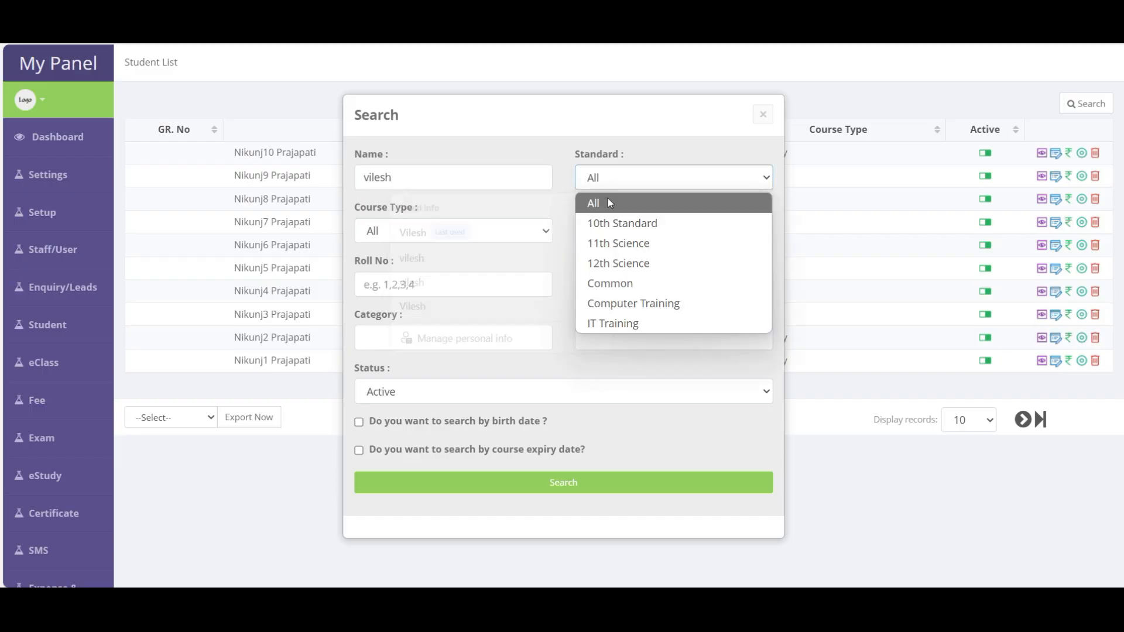
pyautogui.click(609, 241)
pyautogui.click(569, 491)
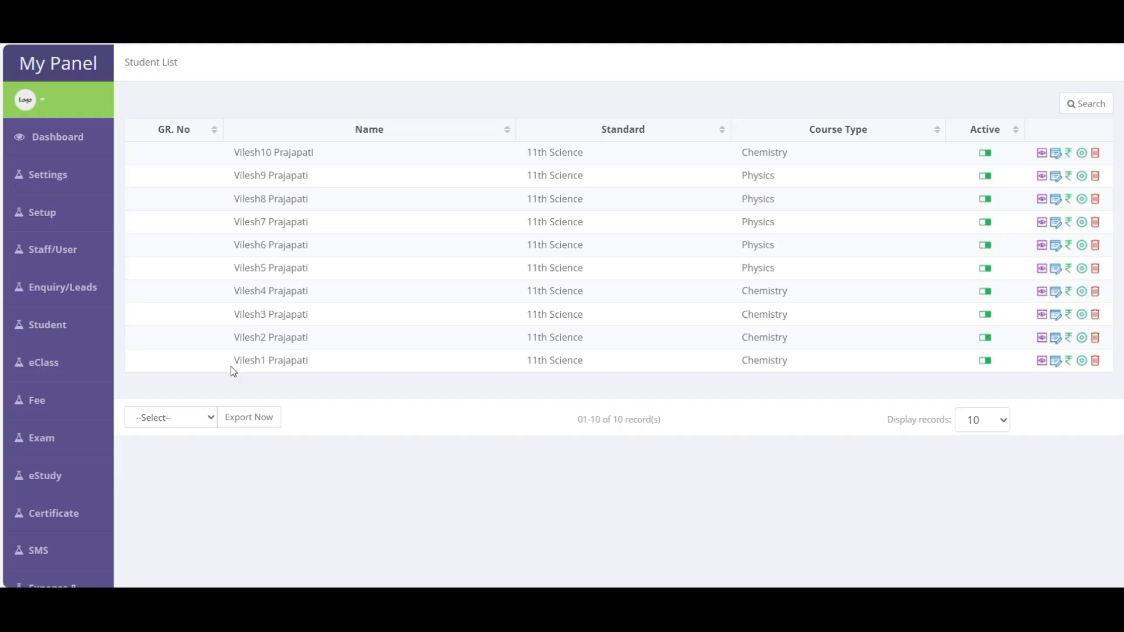
pyautogui.moveTo(231, 366); pyautogui.dragTo(324, 361)
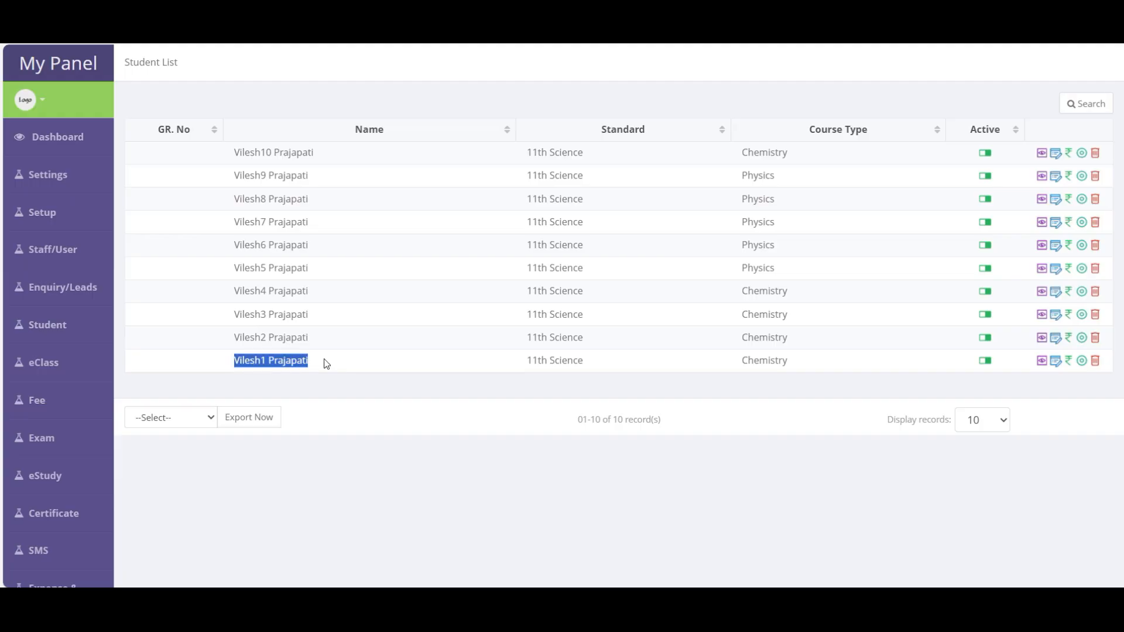
pyautogui.click(1069, 362)
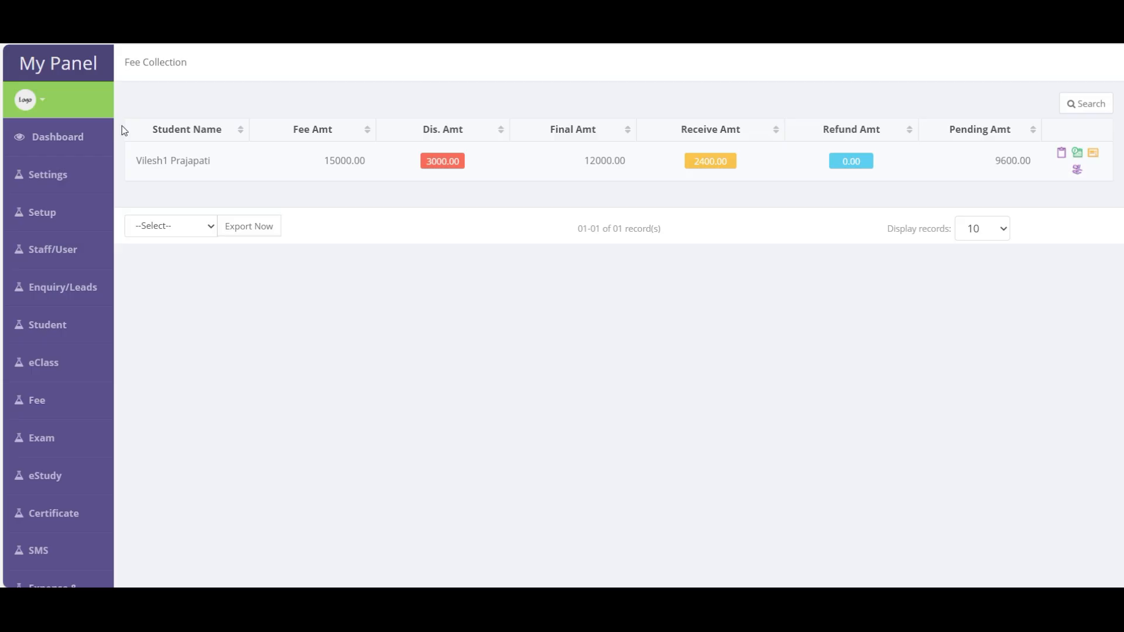
# - Receive the 11 Aug 2025 installment of 1200.00 in cash and save it
pyautogui.click(712, 165)
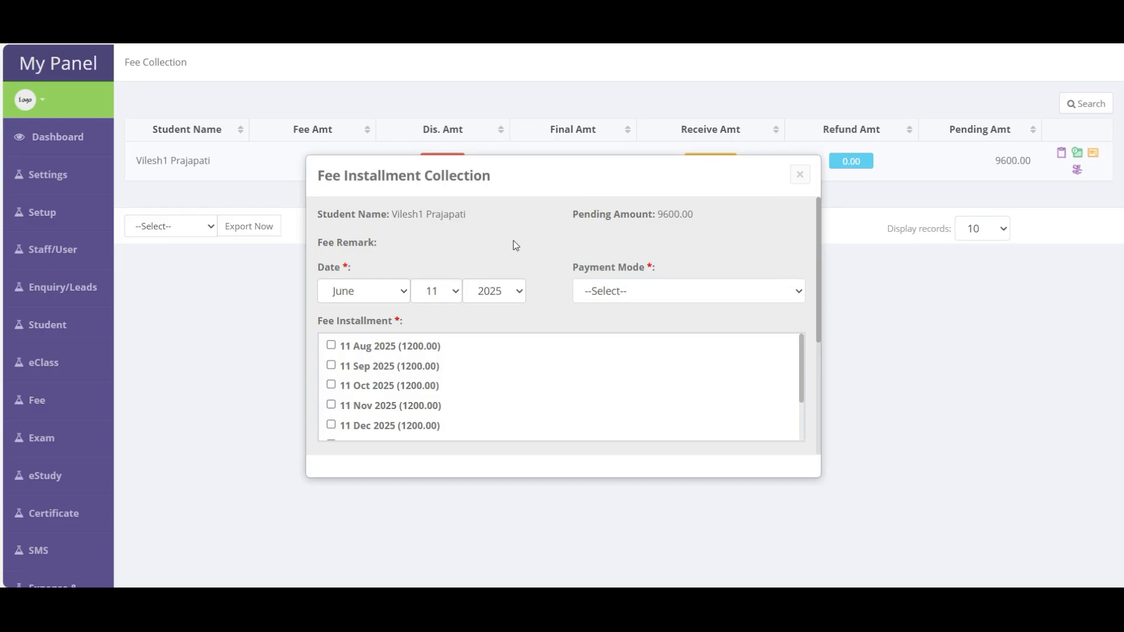
pyautogui.scroll(-1, 443, 366)
pyautogui.scroll(1, 443, 366)
pyautogui.click(609, 295)
pyautogui.click(580, 339)
pyautogui.scroll(-5, 580, 343)
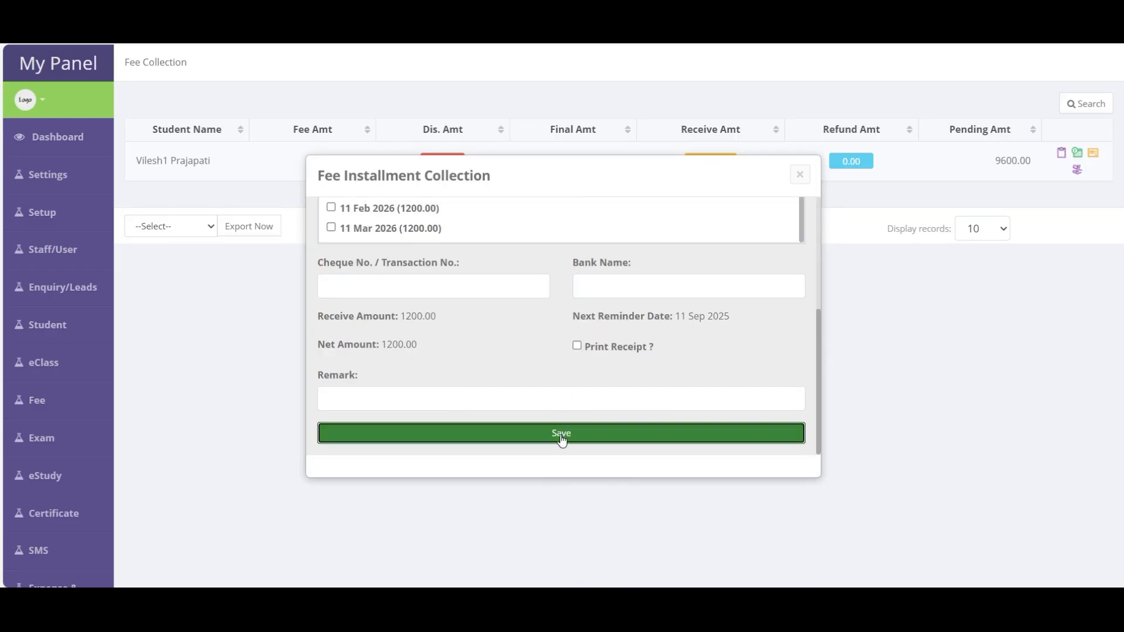
pyautogui.click(562, 434)
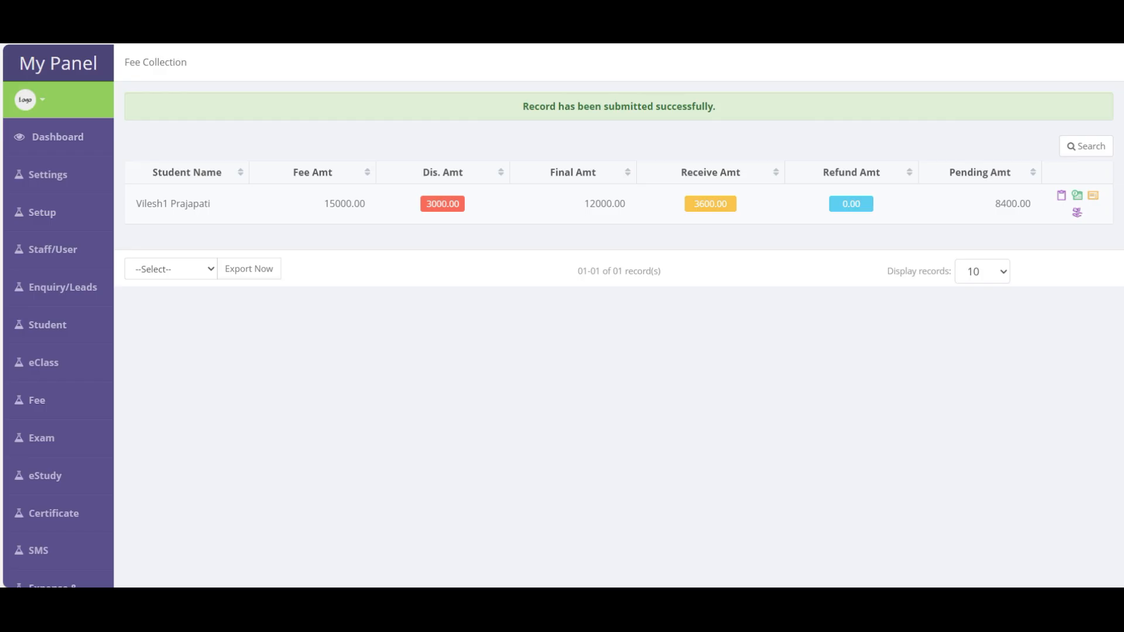
# - Cancel the student's existing installment schedule from Installment History
pyautogui.click(1079, 197)
pyautogui.scroll(-6, 573, 364)
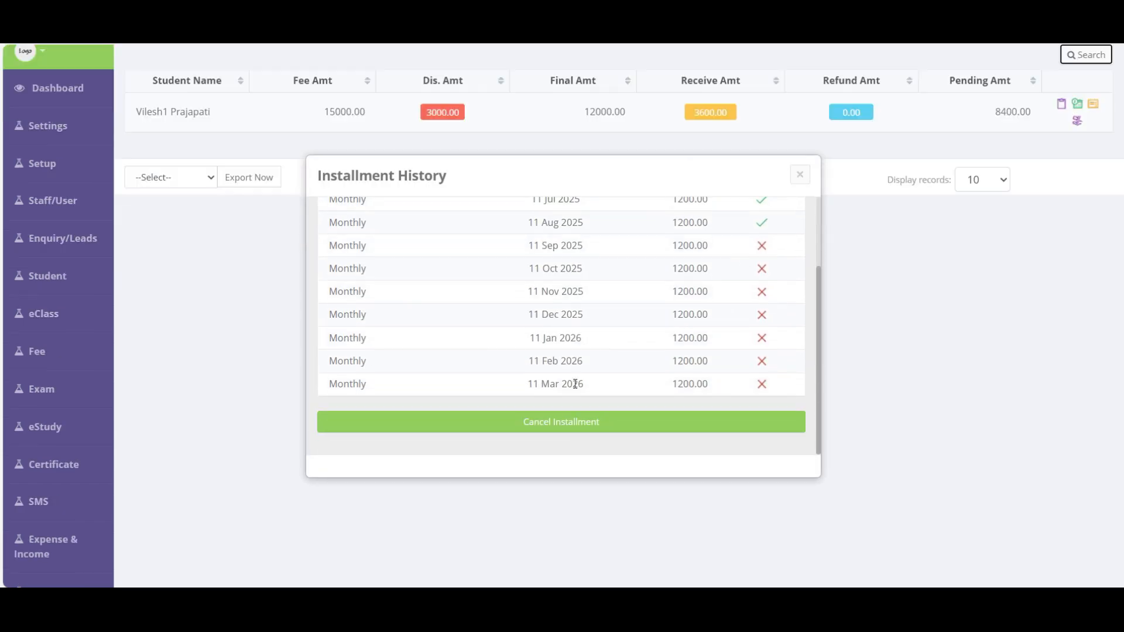
pyautogui.click(557, 428)
pyautogui.press('Return')
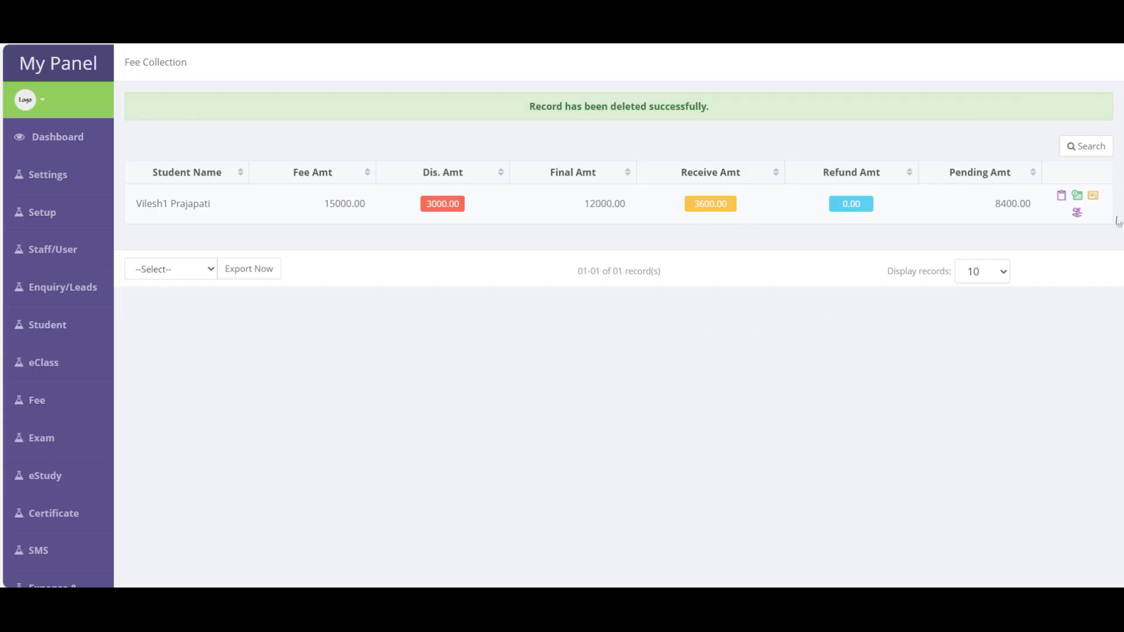
# - Schedule 4 monthly installments of 2100.00 starting July 2025 and save
pyautogui.click(1077, 195)
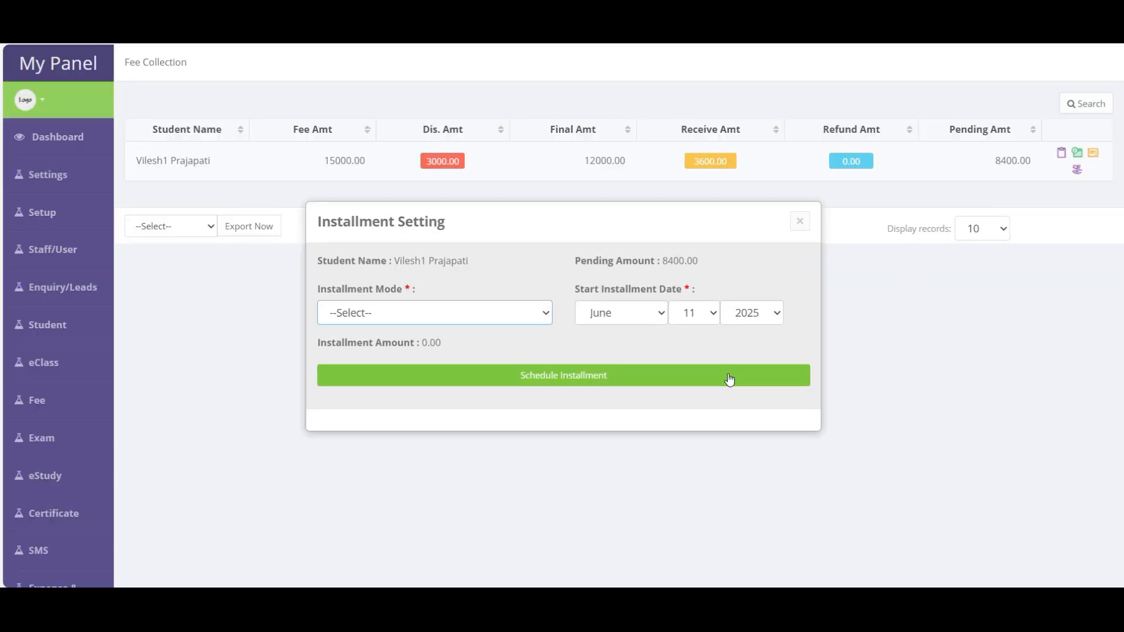
pyautogui.click(431, 313)
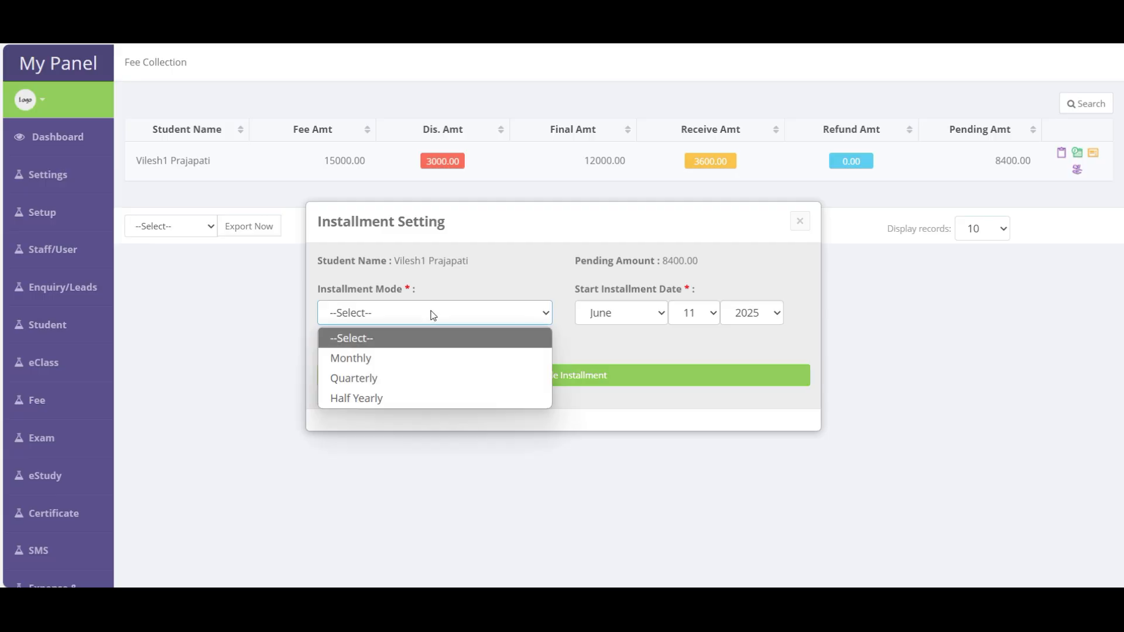
pyautogui.click(370, 356)
pyautogui.click(422, 368)
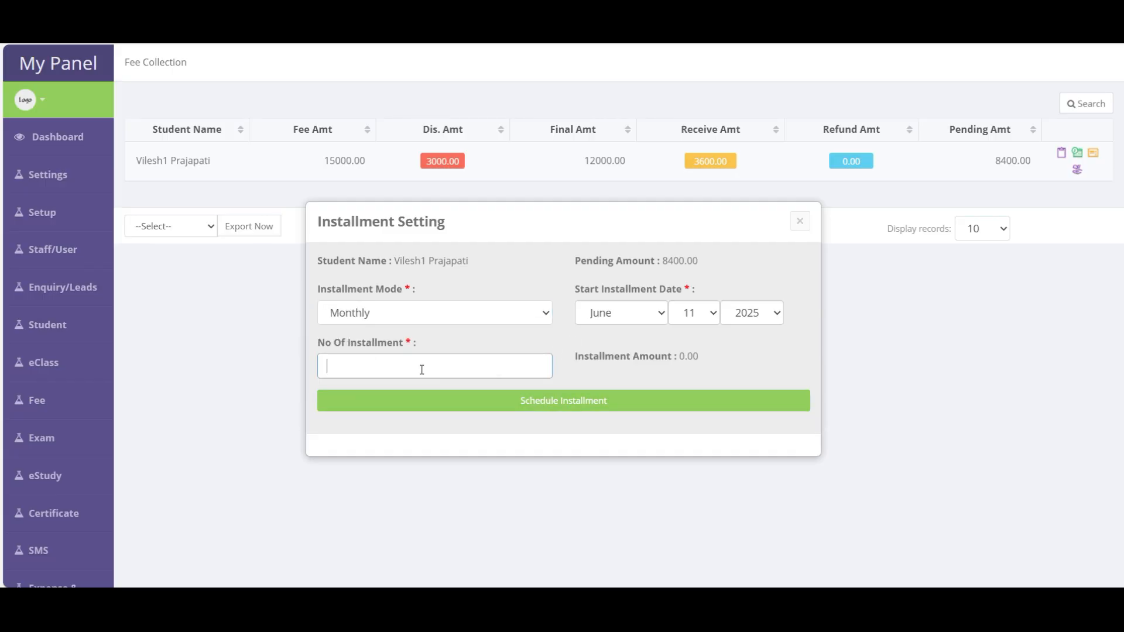
pyautogui.write('4')
pyautogui.click(661, 321)
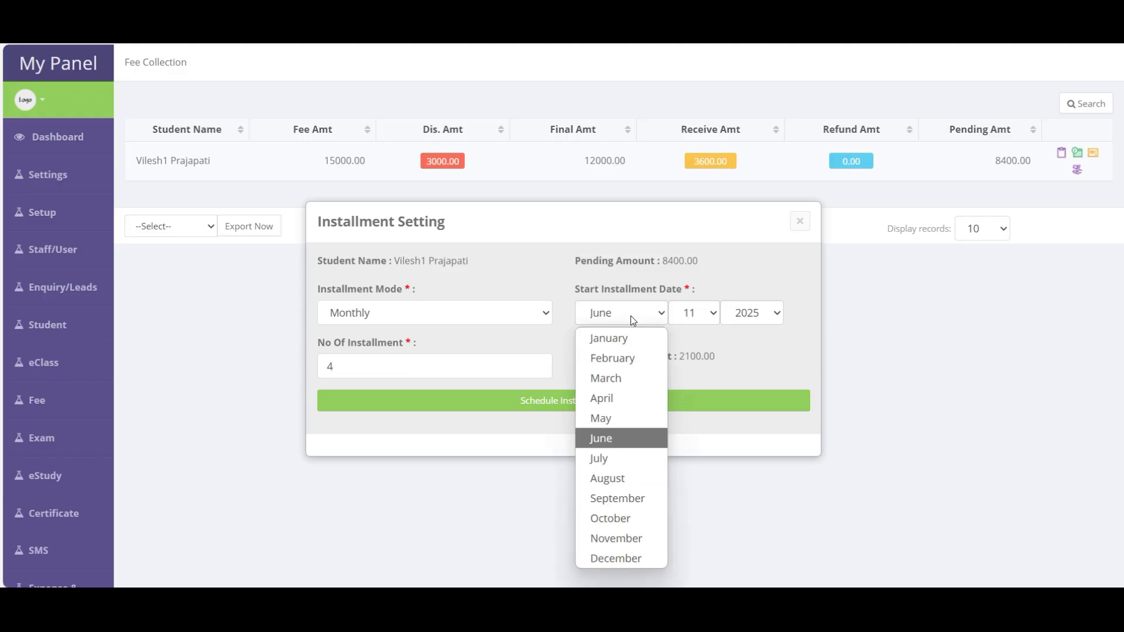
pyautogui.click(609, 458)
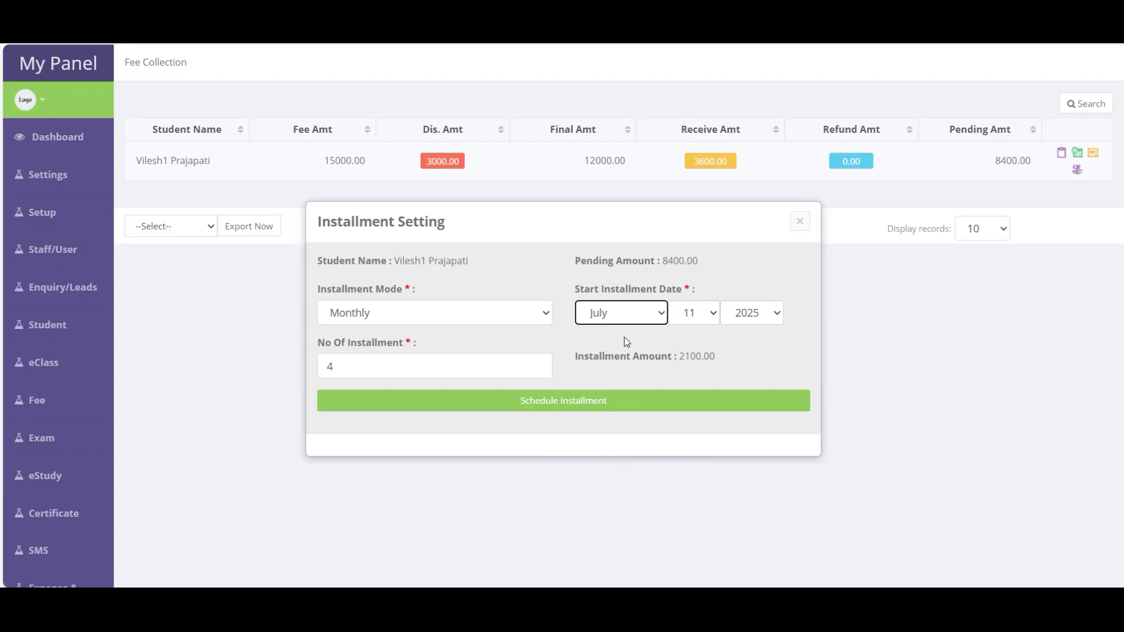
pyautogui.scroll(-5, 624, 338)
pyautogui.click(571, 389)
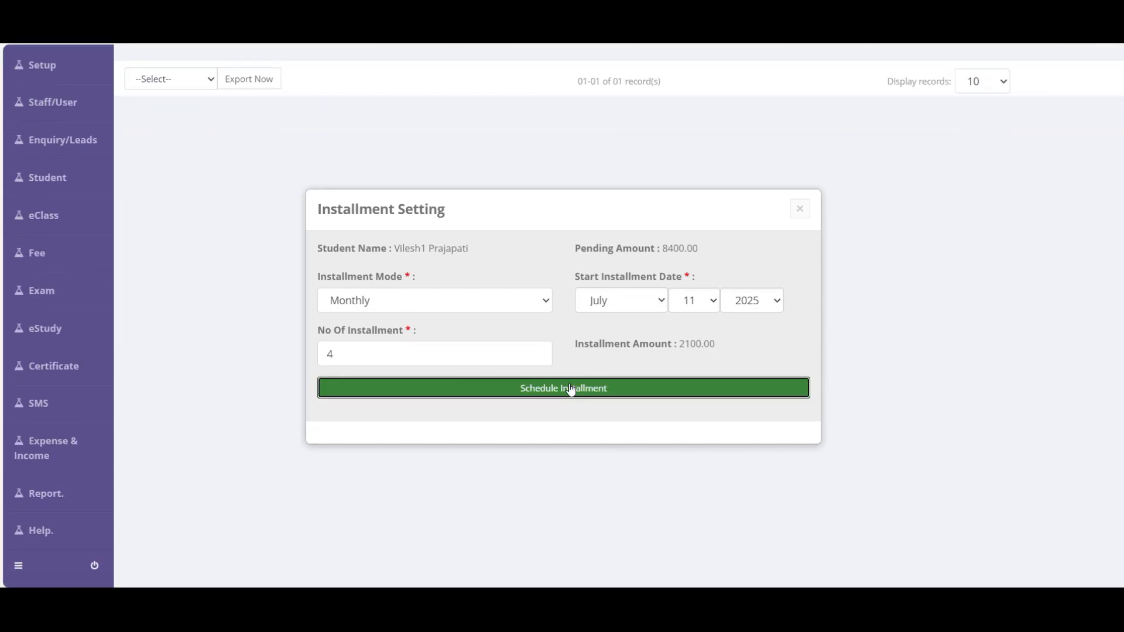
pyautogui.click(484, 449)
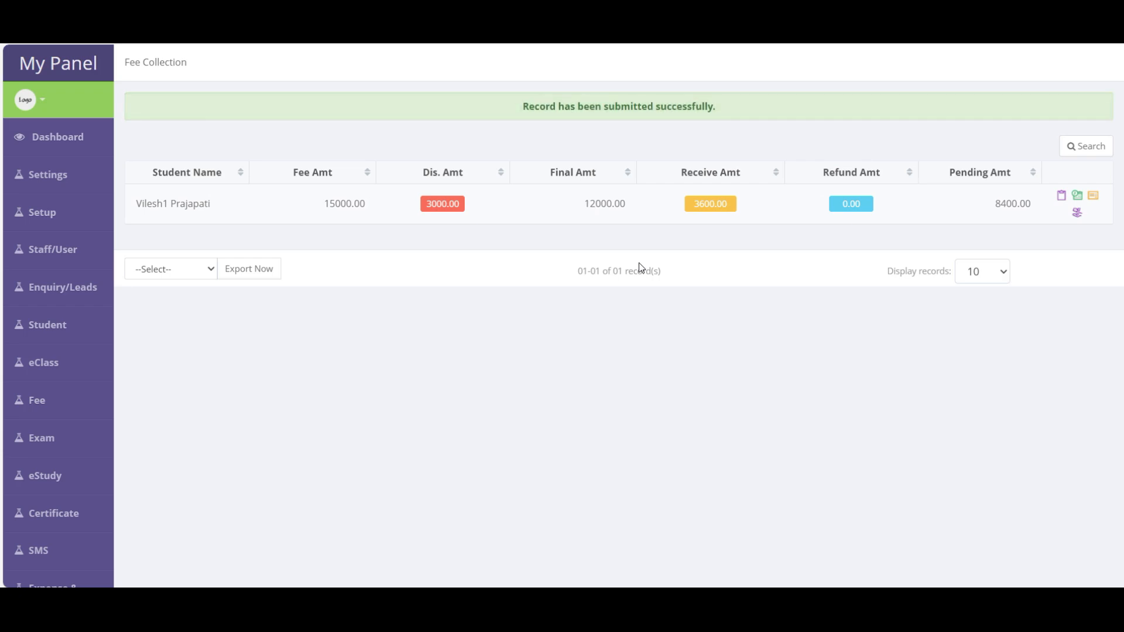
# - Open Live Class > Add Class to get the Create New Class form
pyautogui.moveTo(58, 401)
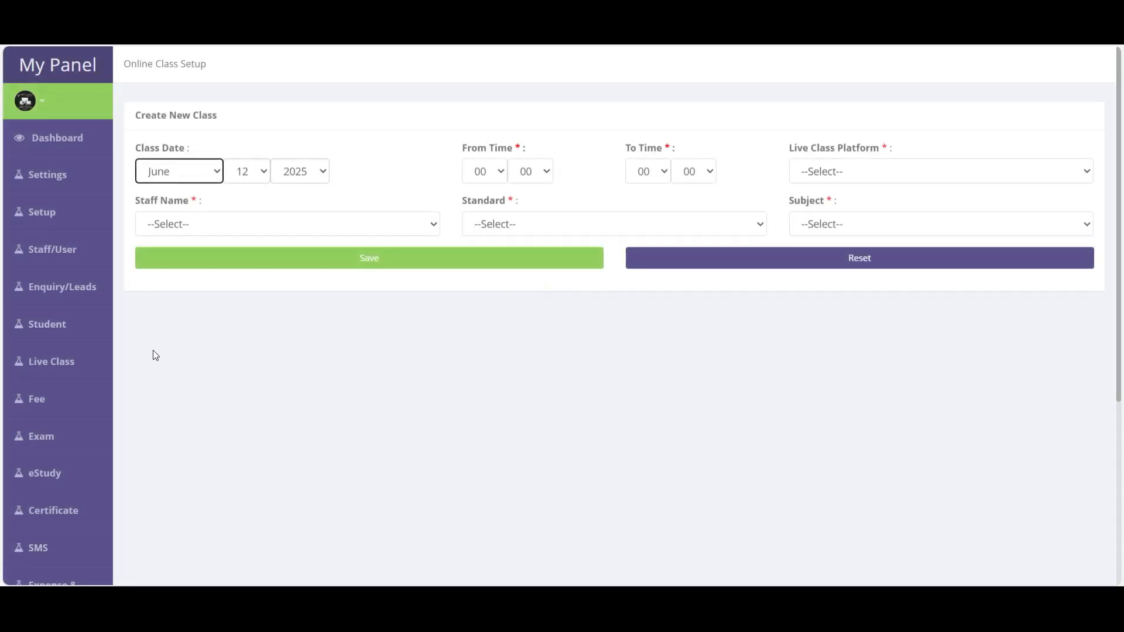
pyautogui.moveTo(63, 366)
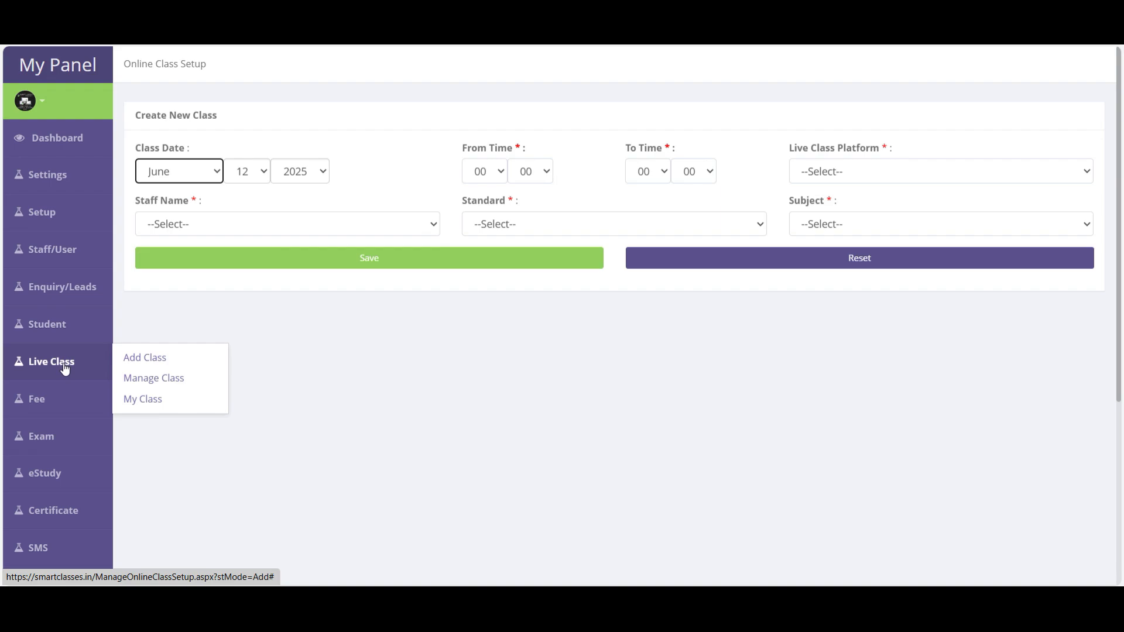
pyautogui.click(68, 369)
pyautogui.click(156, 364)
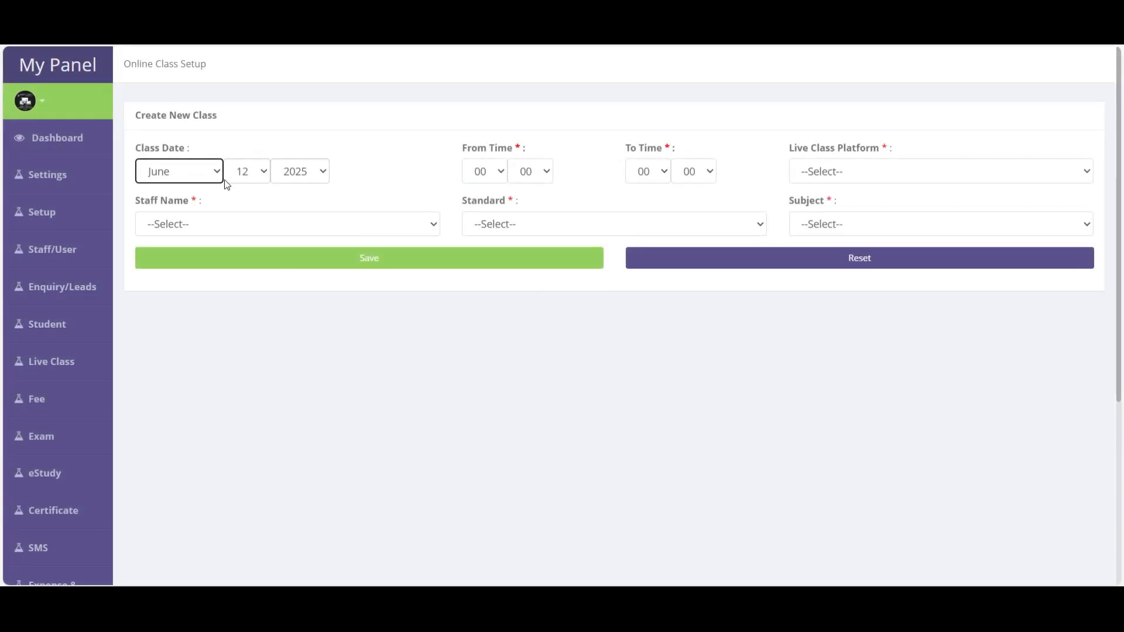
# - Set the class for 12 June, 07:00–08:00, on Google Meet
pyautogui.click(256, 177)
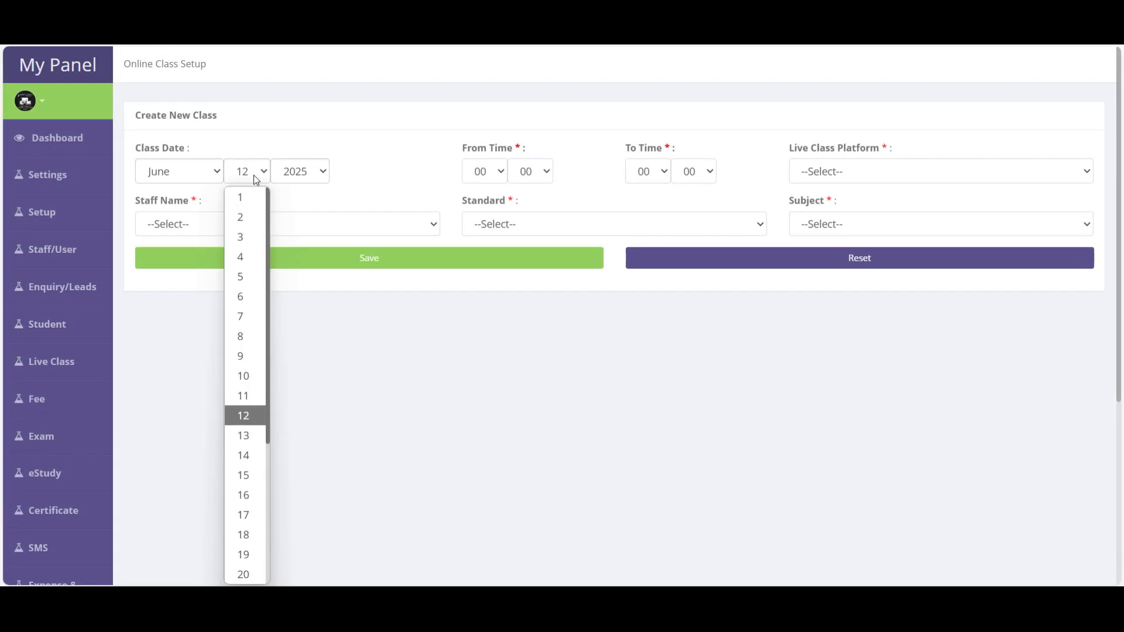
pyautogui.click(256, 177)
pyautogui.click(485, 172)
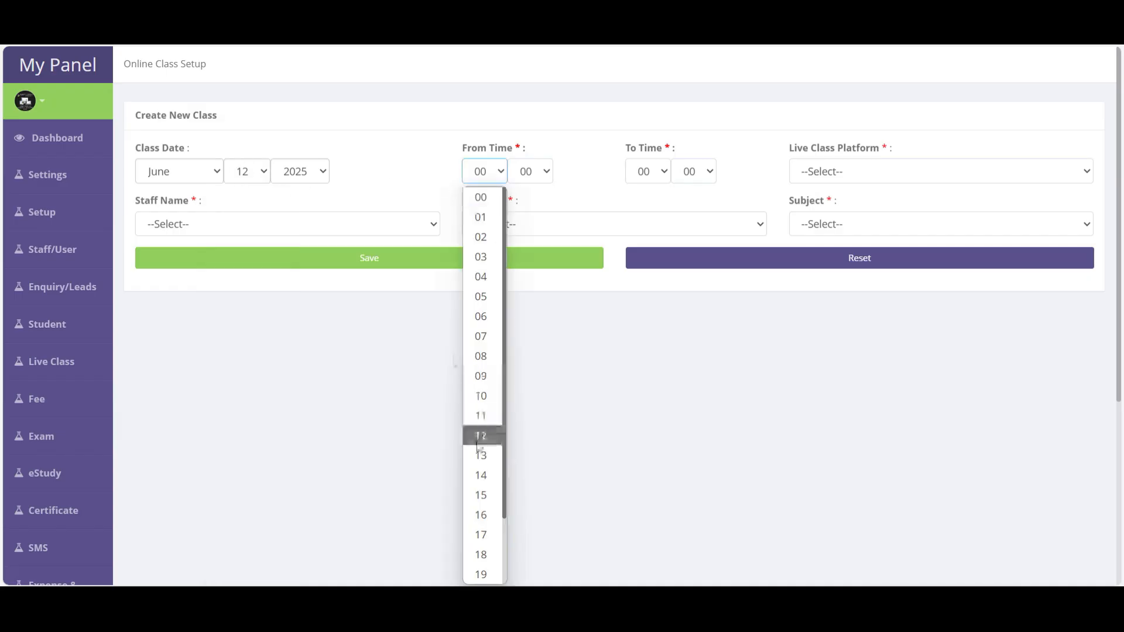
pyautogui.click(487, 336)
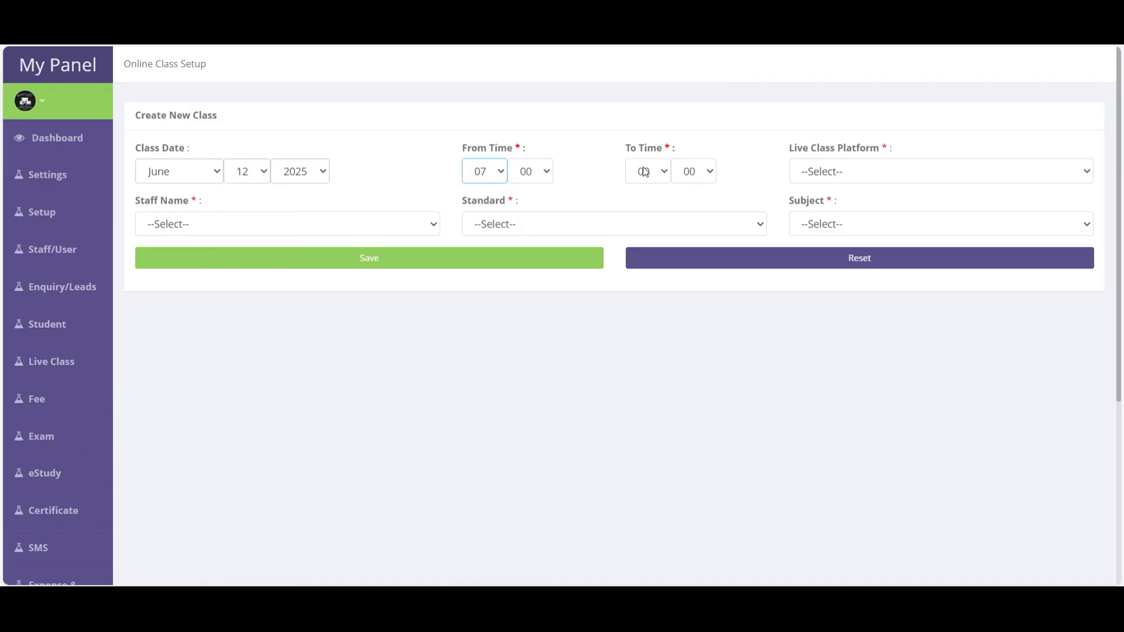
pyautogui.click(644, 171)
pyautogui.click(644, 356)
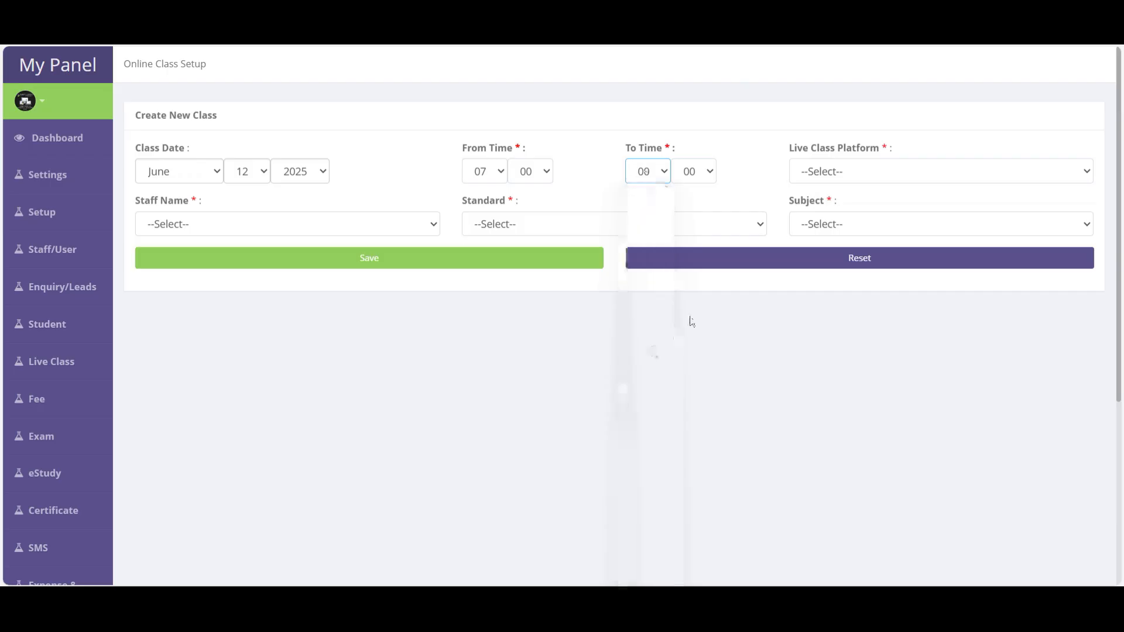
pyautogui.click(833, 173)
pyautogui.click(828, 238)
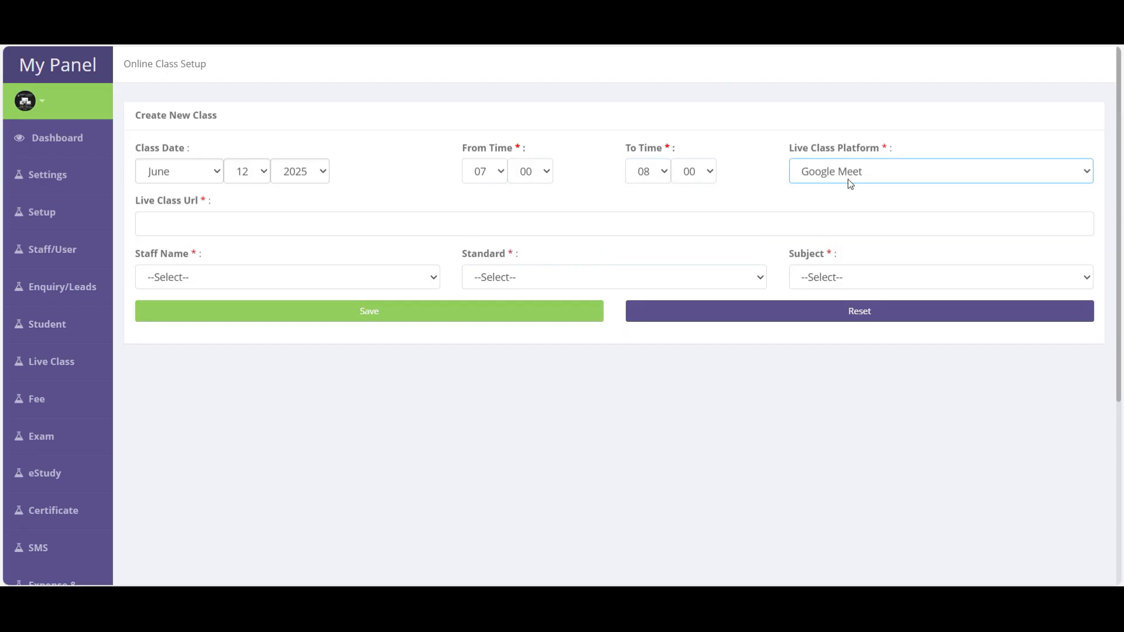
pyautogui.click(850, 184)
pyautogui.click(828, 214)
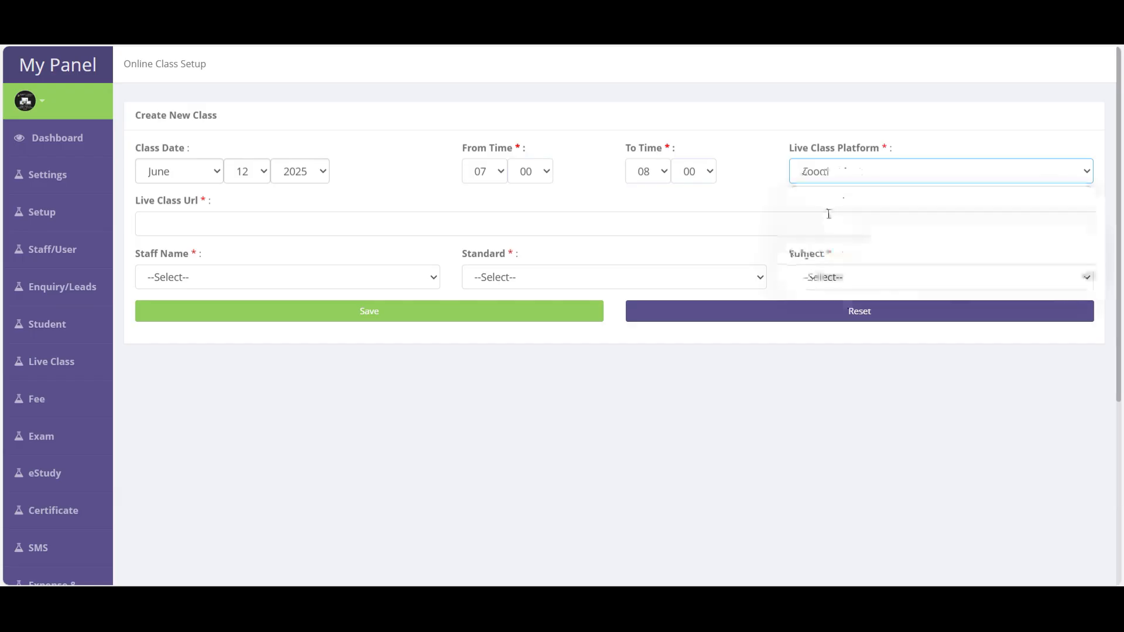
pyautogui.click(839, 184)
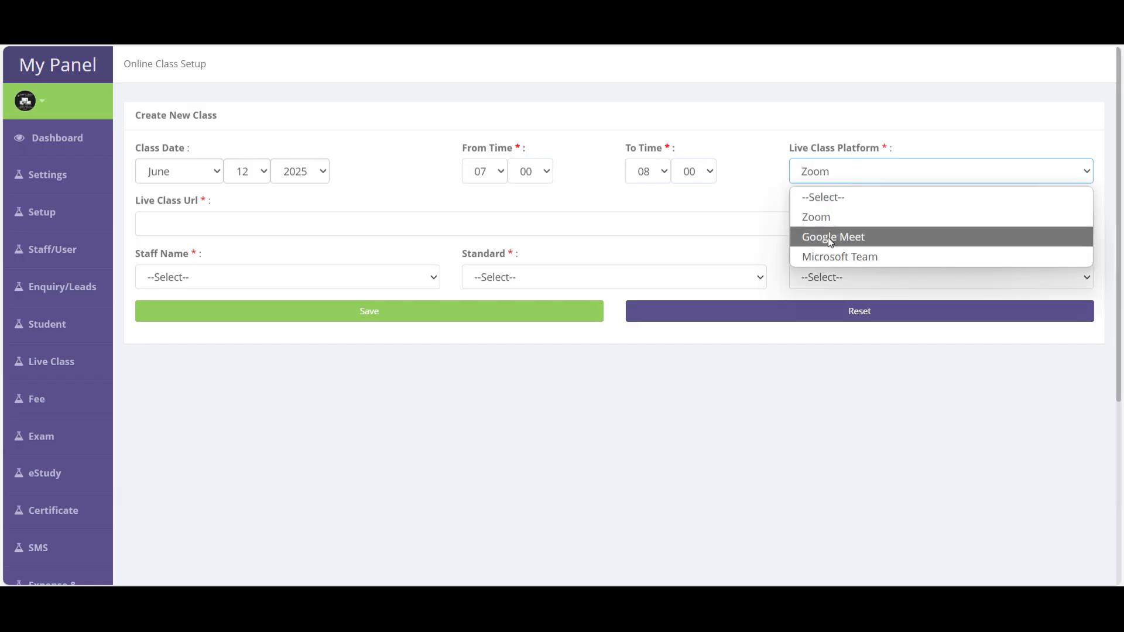
pyautogui.click(828, 237)
# - Add the saved meeting link, the first staff member, 10th Standard and Maths, then save
pyautogui.click(234, 224)
pyautogui.click(238, 275)
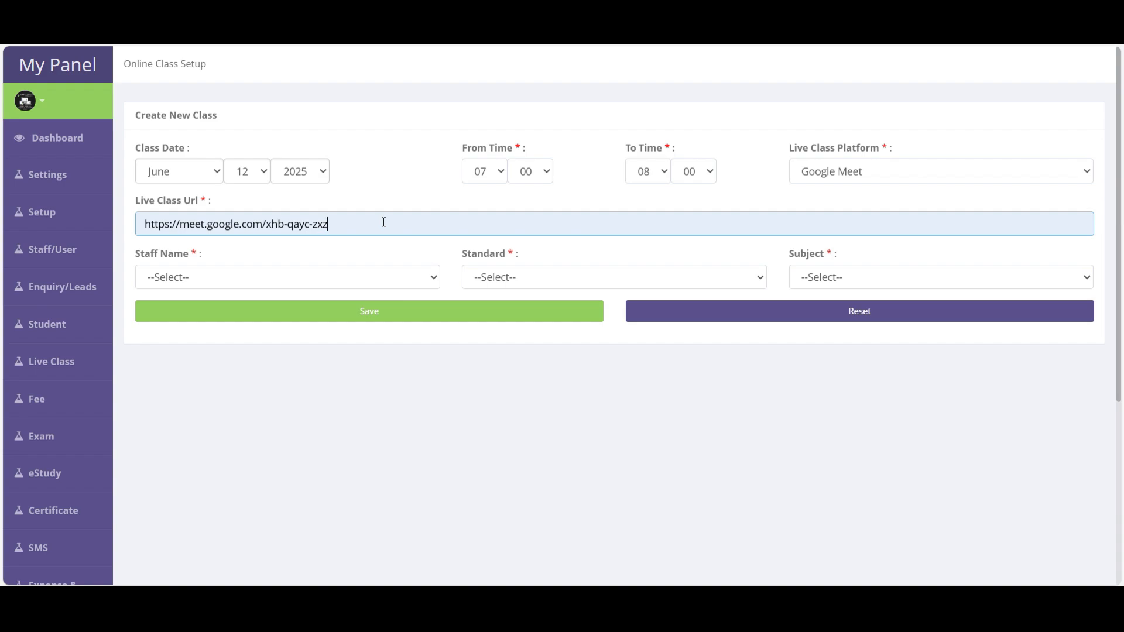
pyautogui.click(237, 284)
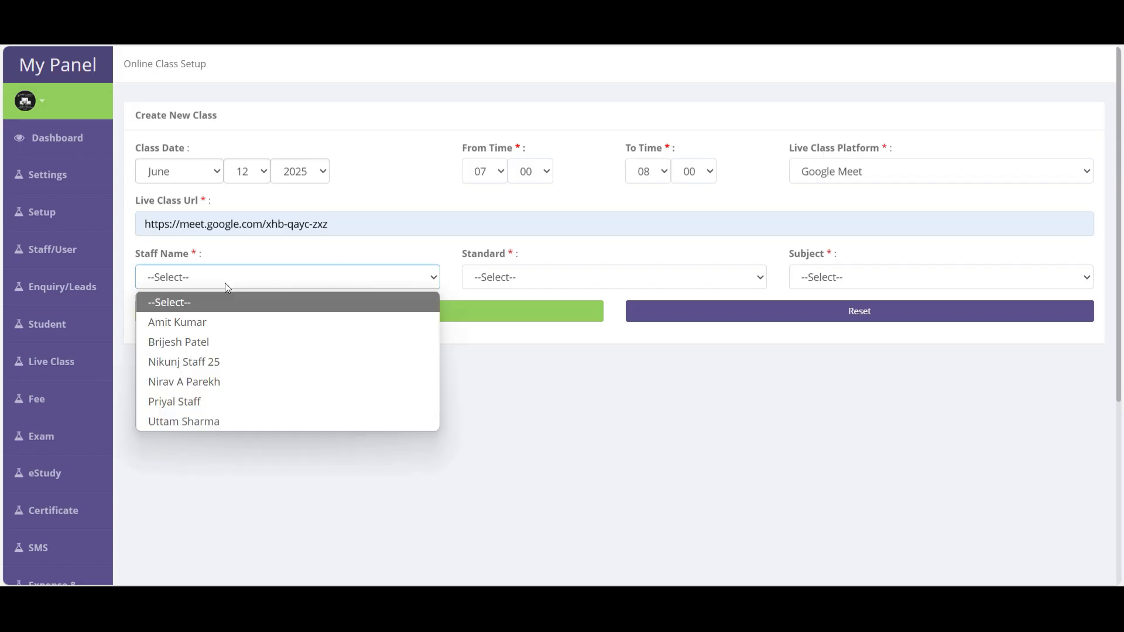
pyautogui.click(178, 323)
pyautogui.click(495, 277)
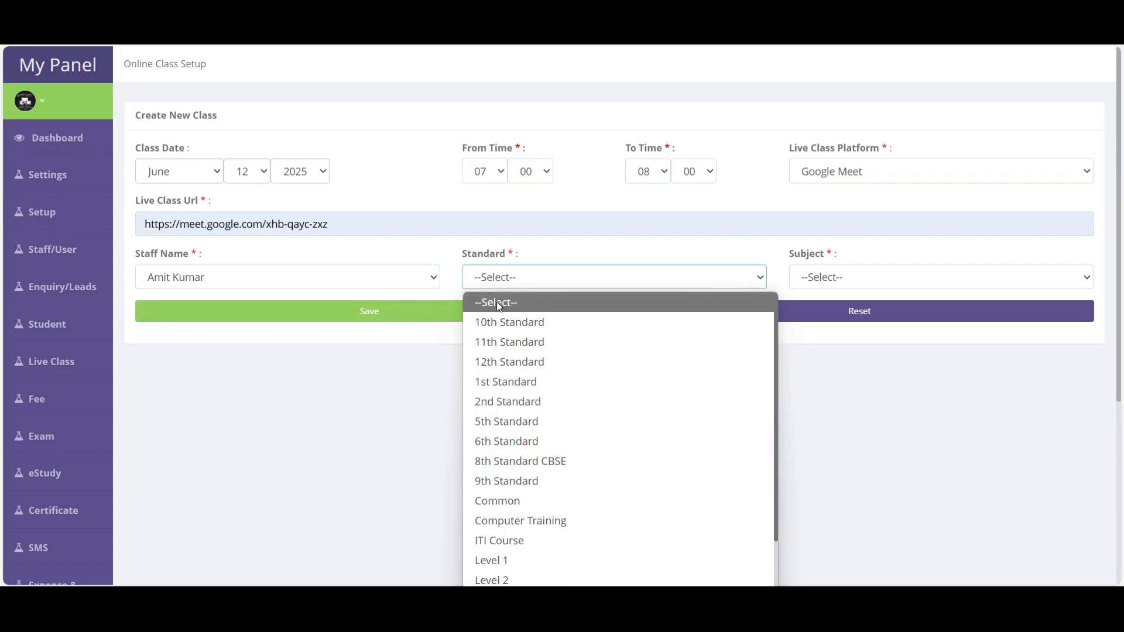
pyautogui.click(497, 322)
pyautogui.click(866, 277)
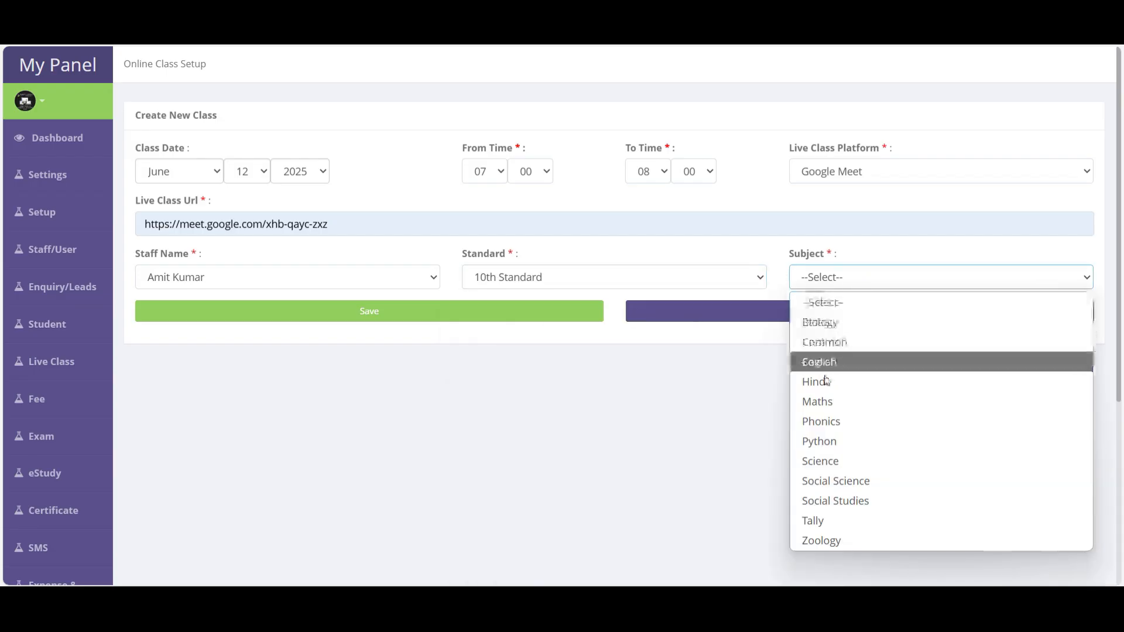
pyautogui.click(828, 404)
pyautogui.moveTo(37, 431)
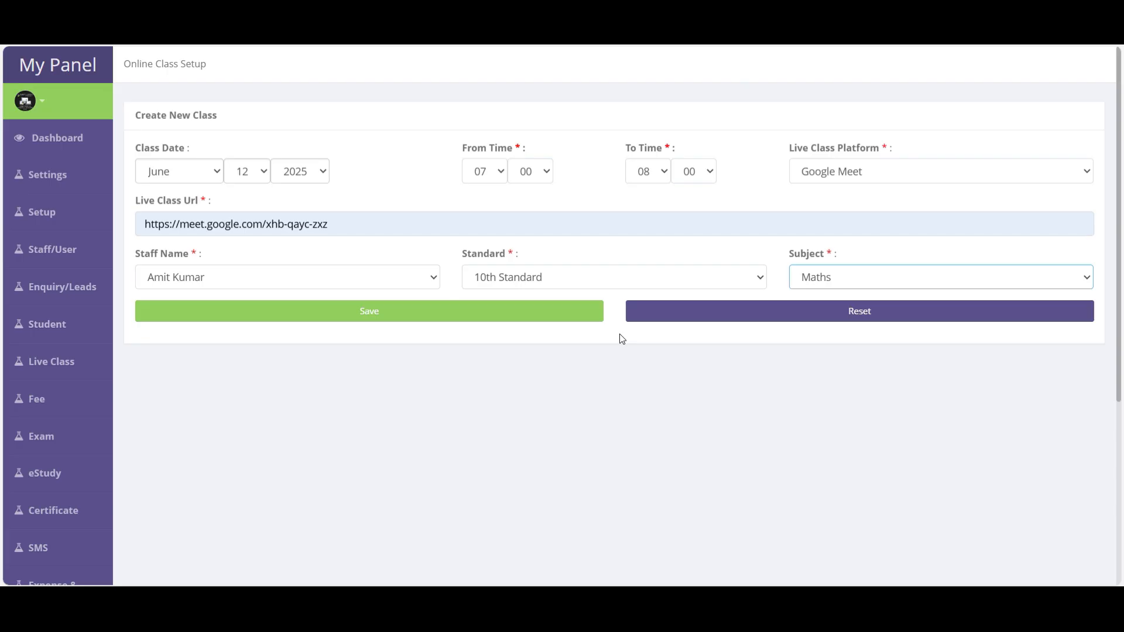
pyautogui.click(393, 317)
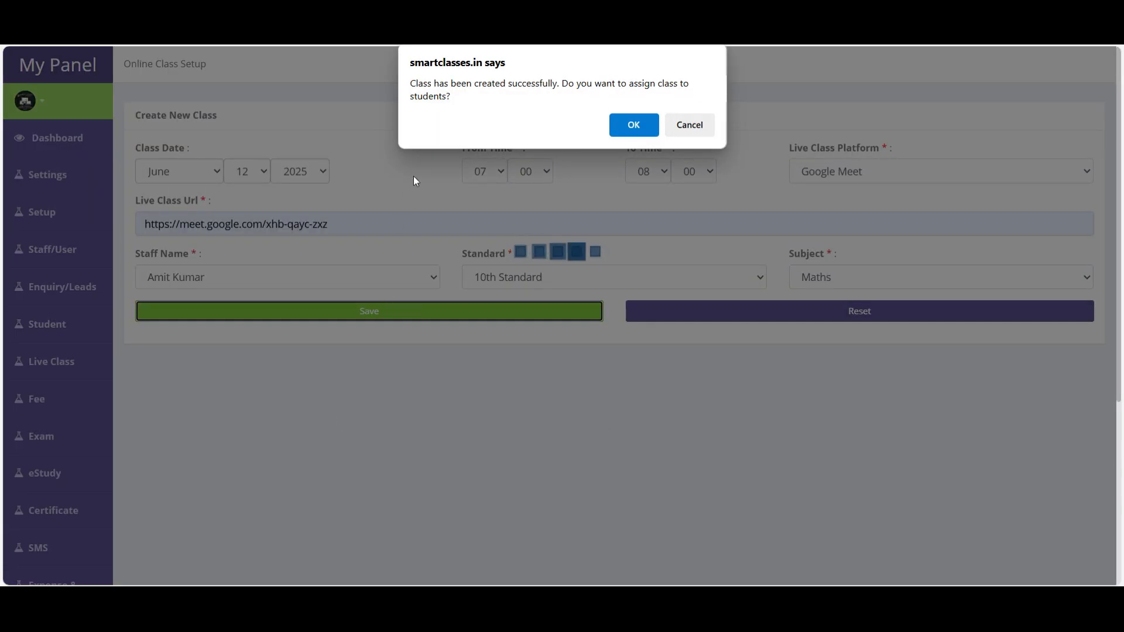
# - Accept assigning the new class and load batches via Class/Batch Selection
pyautogui.moveTo(410, 84); pyautogui.dragTo(452, 96)
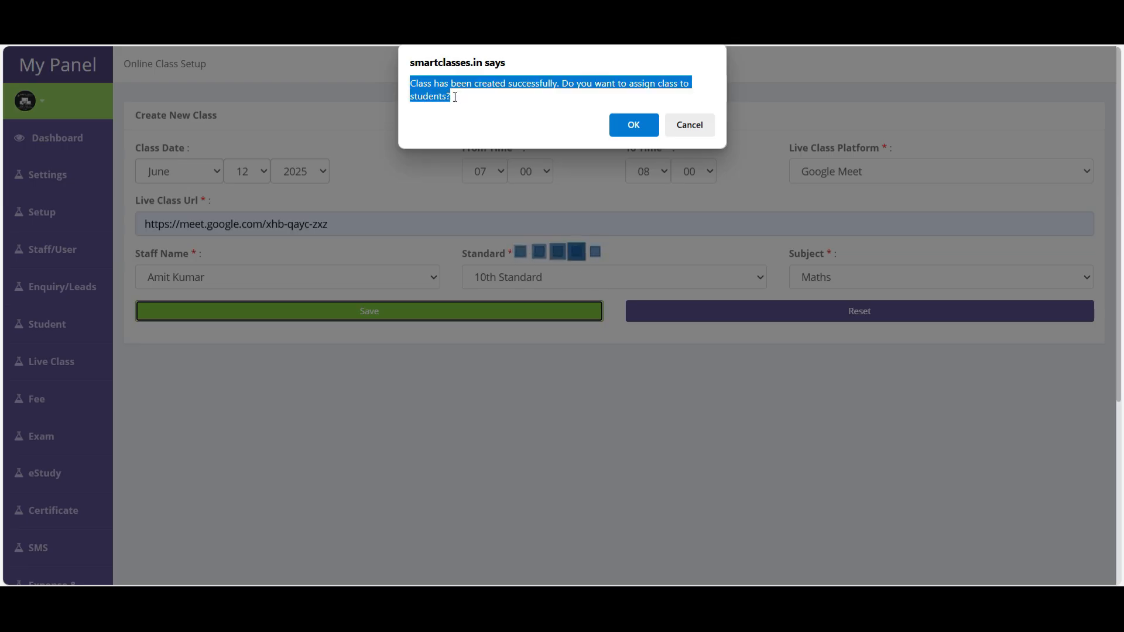
pyautogui.click(629, 126)
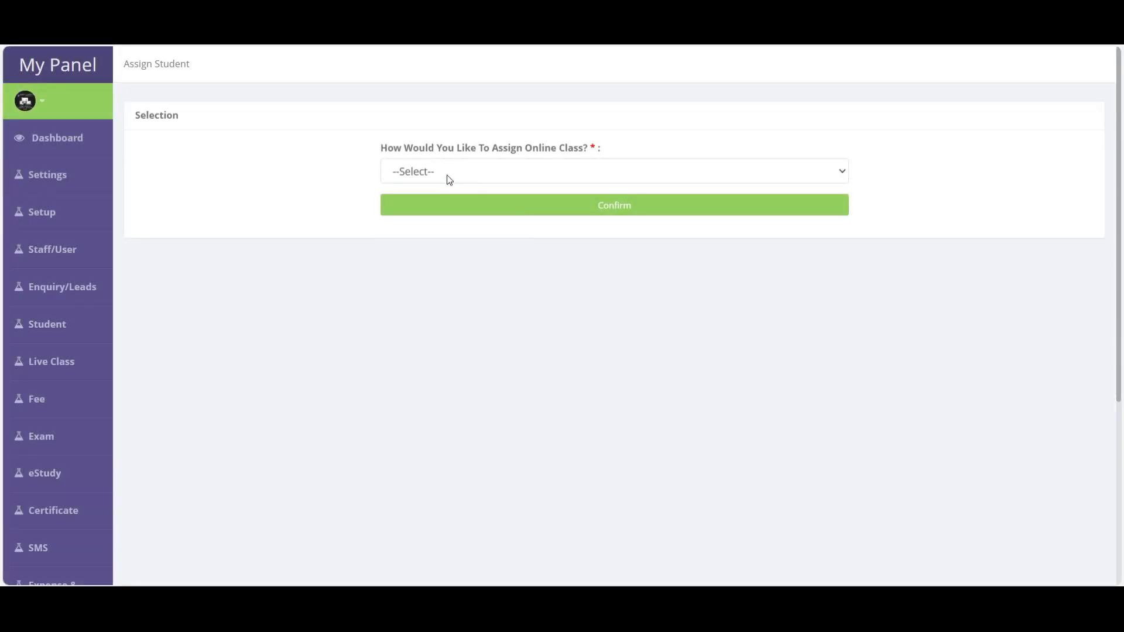
pyautogui.click(449, 174)
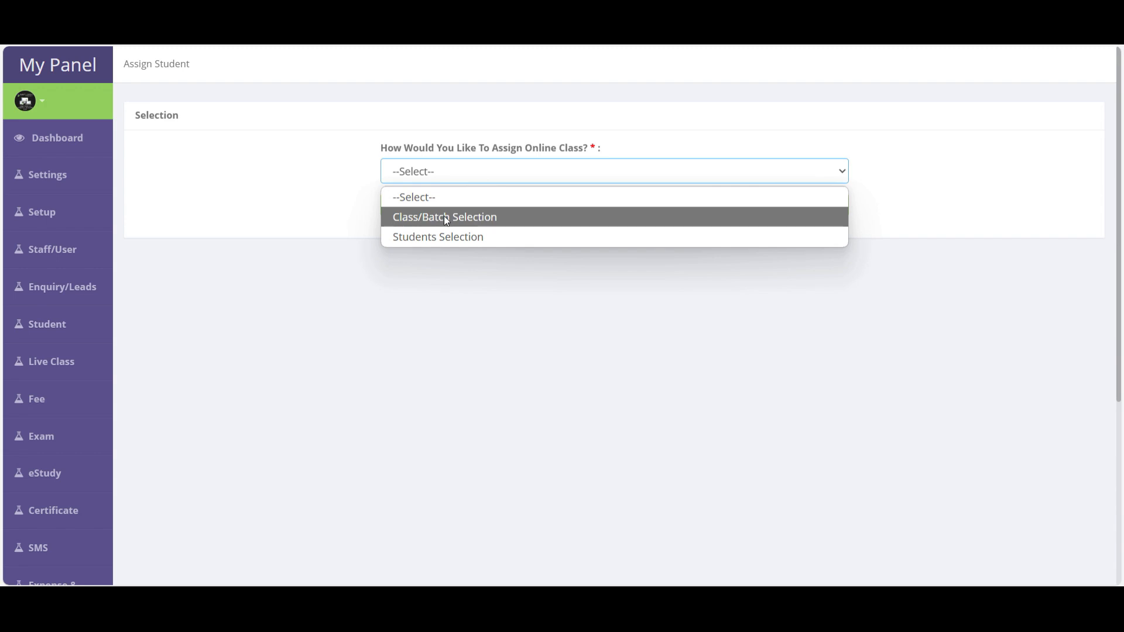
pyautogui.click(445, 218)
pyautogui.click(431, 174)
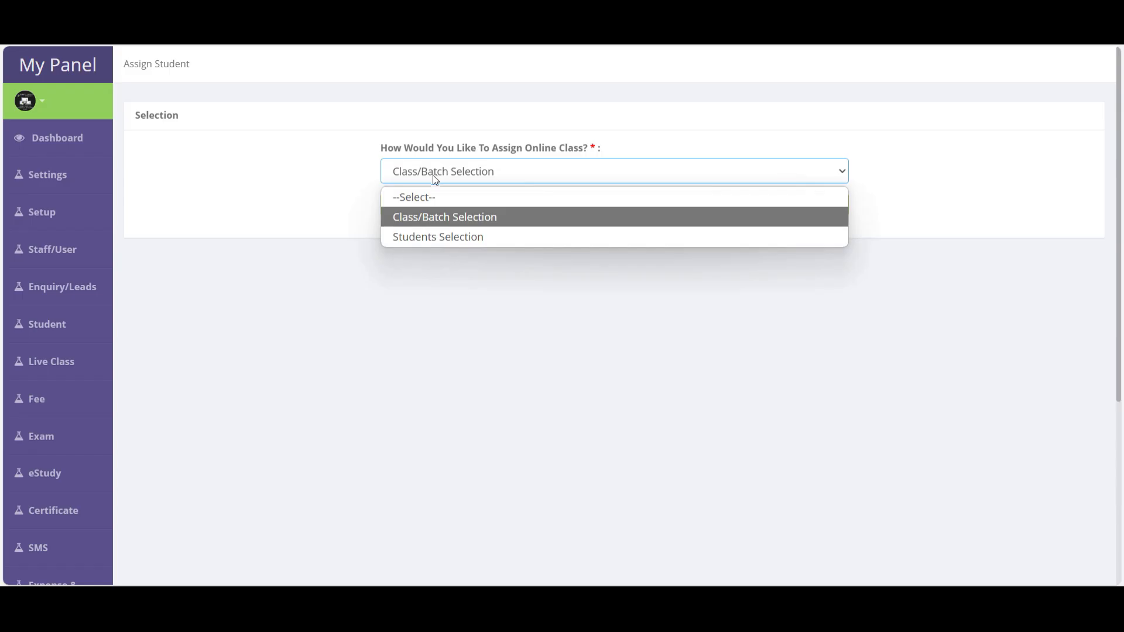
pyautogui.click(443, 241)
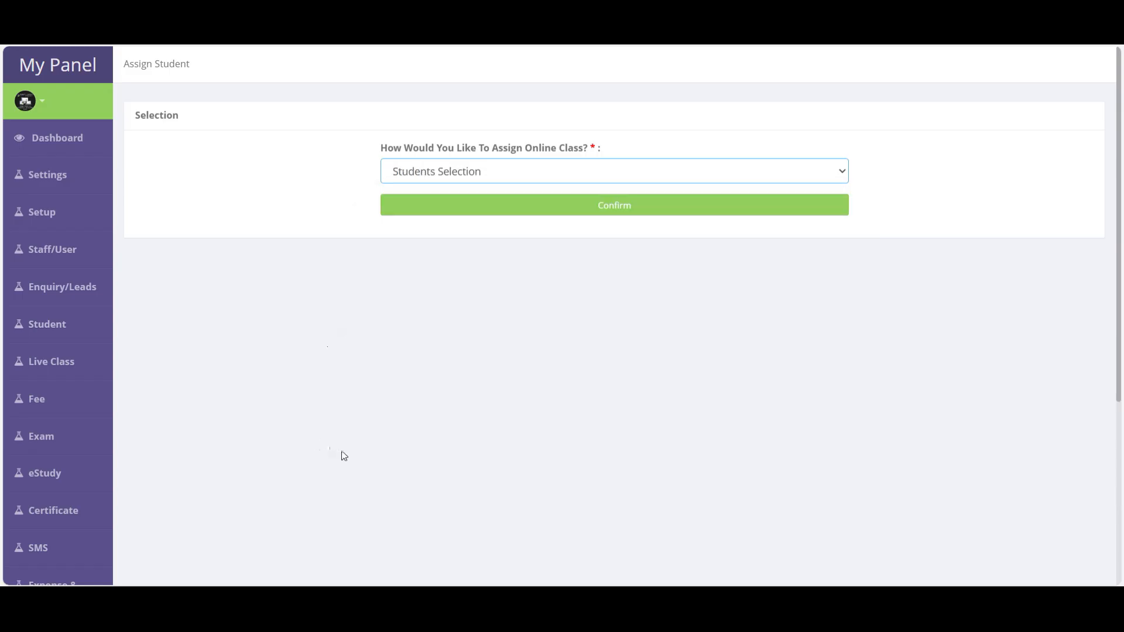
pyautogui.click(446, 183)
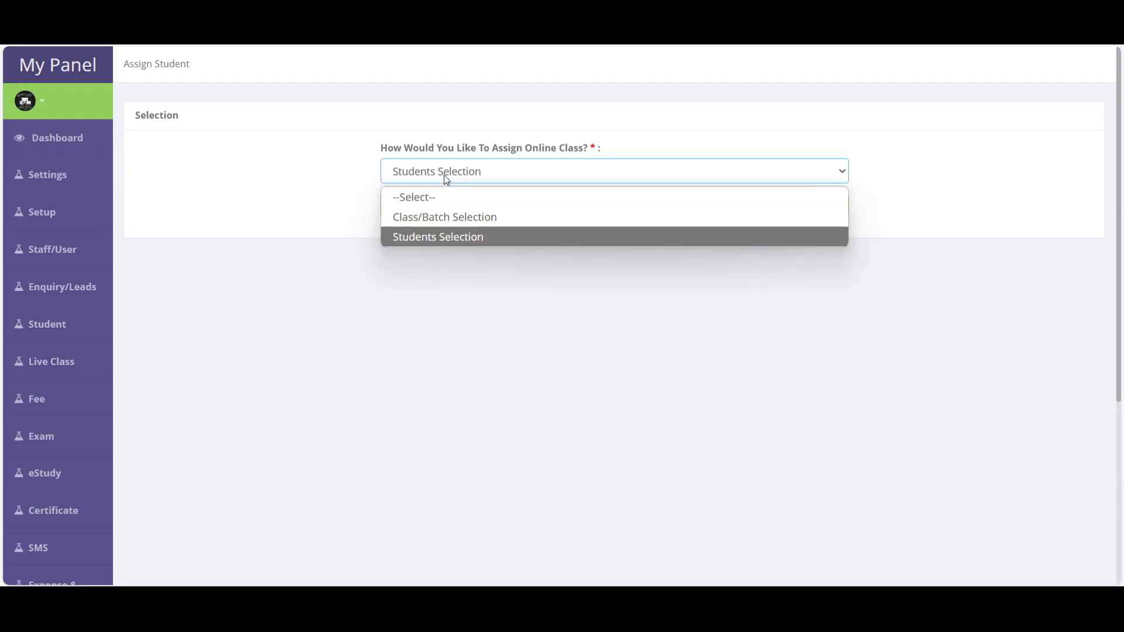
pyautogui.click(413, 214)
pyautogui.click(605, 209)
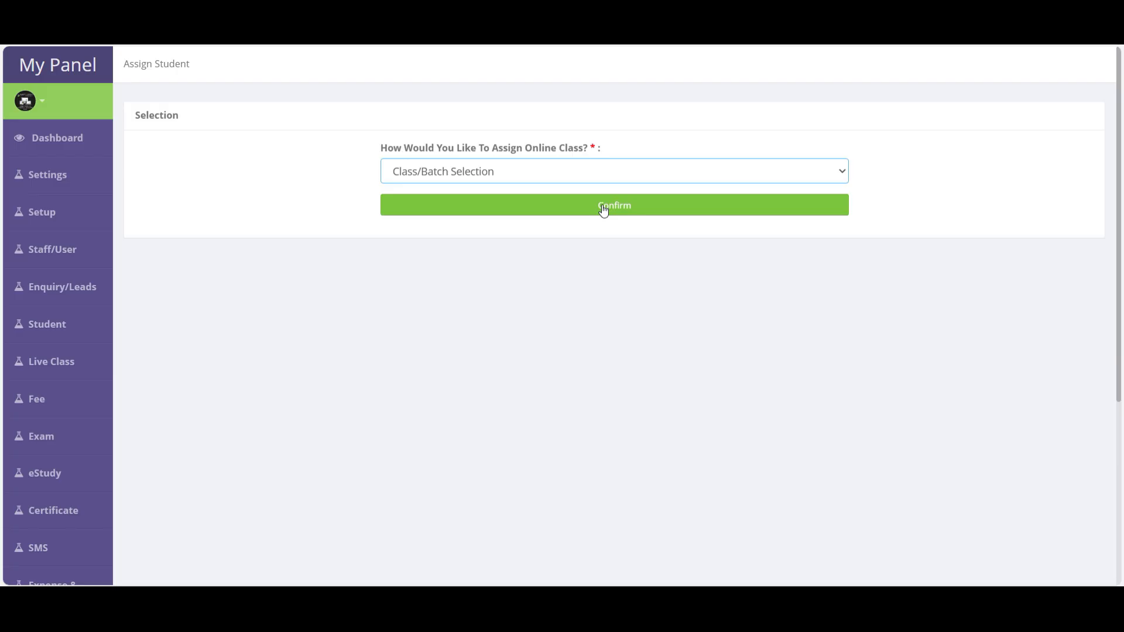
pyautogui.click(604, 209)
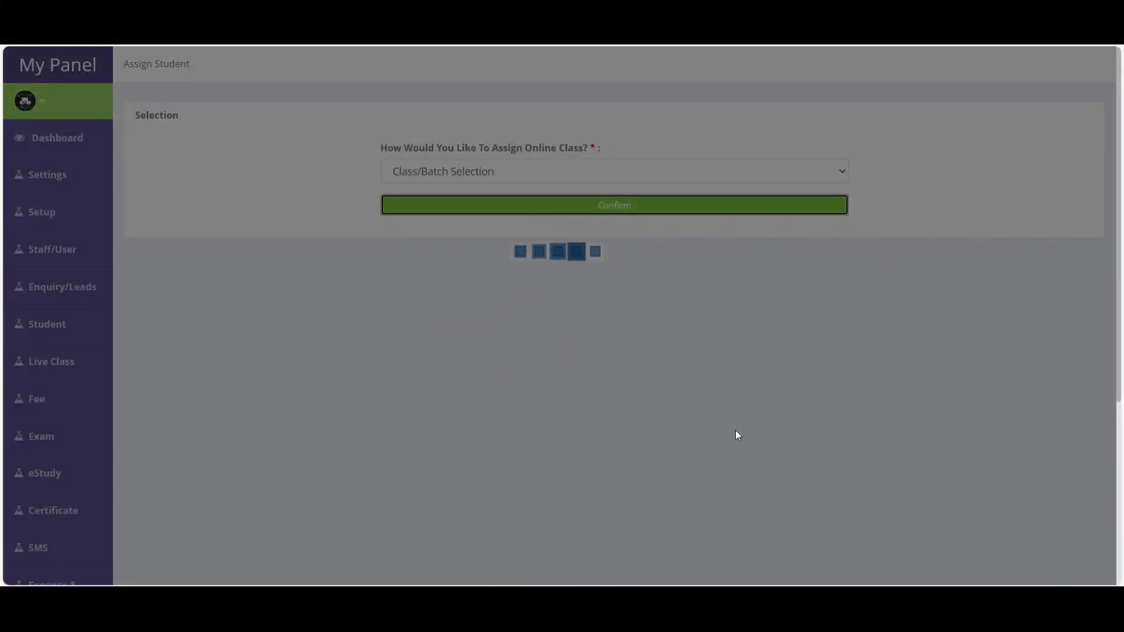
# - Tick the 19-student class 1 morning batch and assign it to the class
pyautogui.scroll(-4, 515, 389)
pyautogui.scroll(3, 500, 311)
pyautogui.scroll(-2, 430, 336)
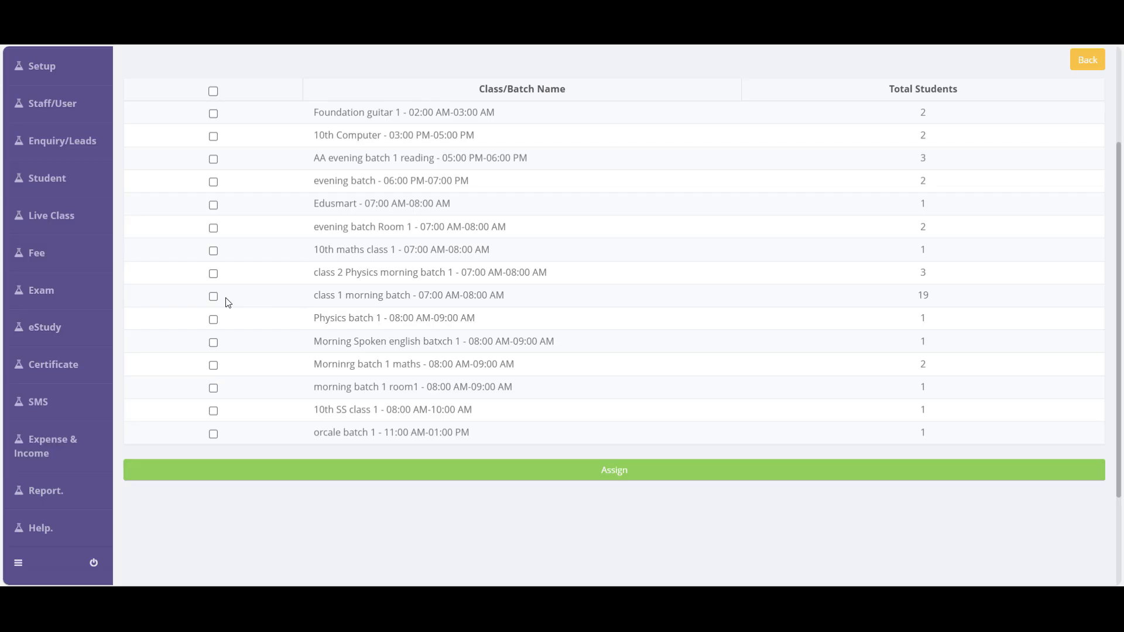
pyautogui.click(214, 297)
pyautogui.moveTo(314, 295); pyautogui.dragTo(513, 299)
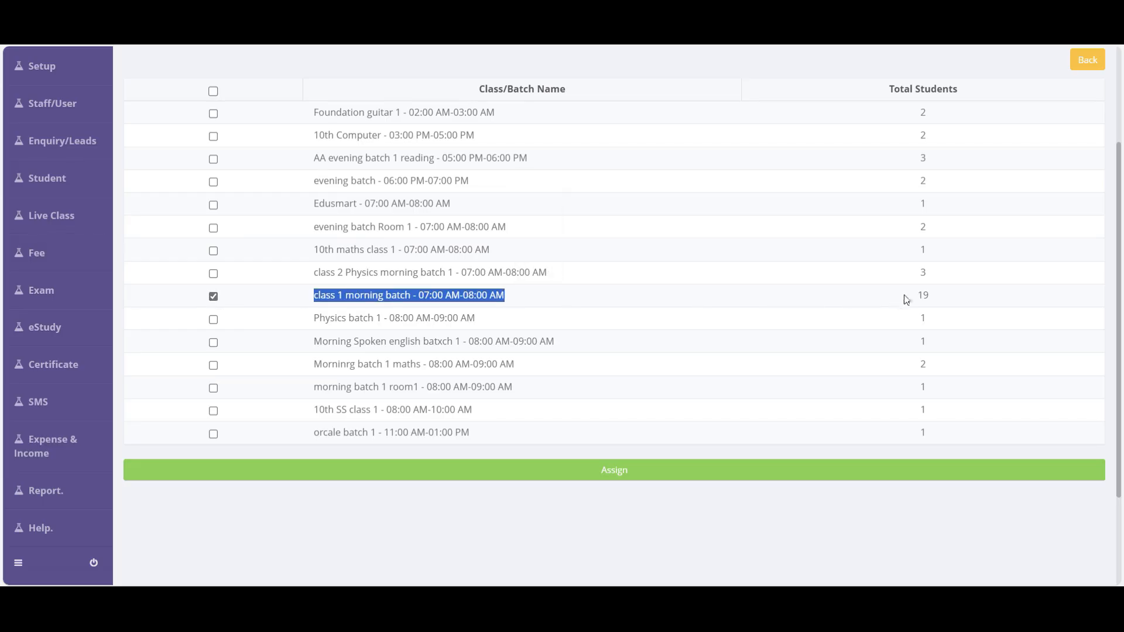
pyautogui.moveTo(909, 298); pyautogui.dragTo(946, 301)
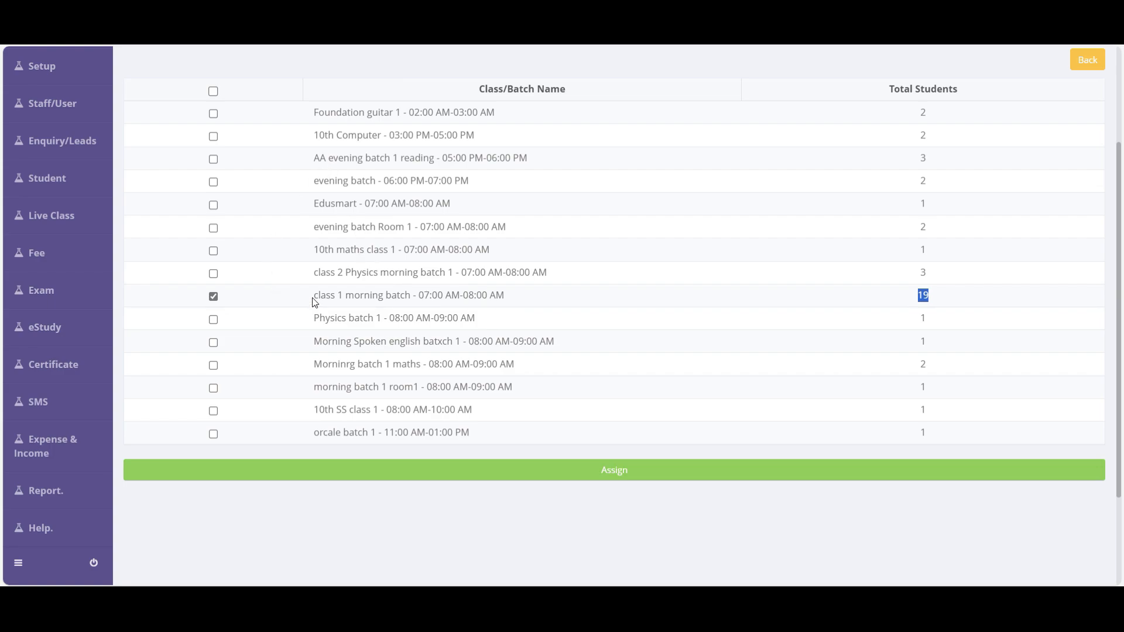
pyautogui.moveTo(315, 301); pyautogui.dragTo(507, 299)
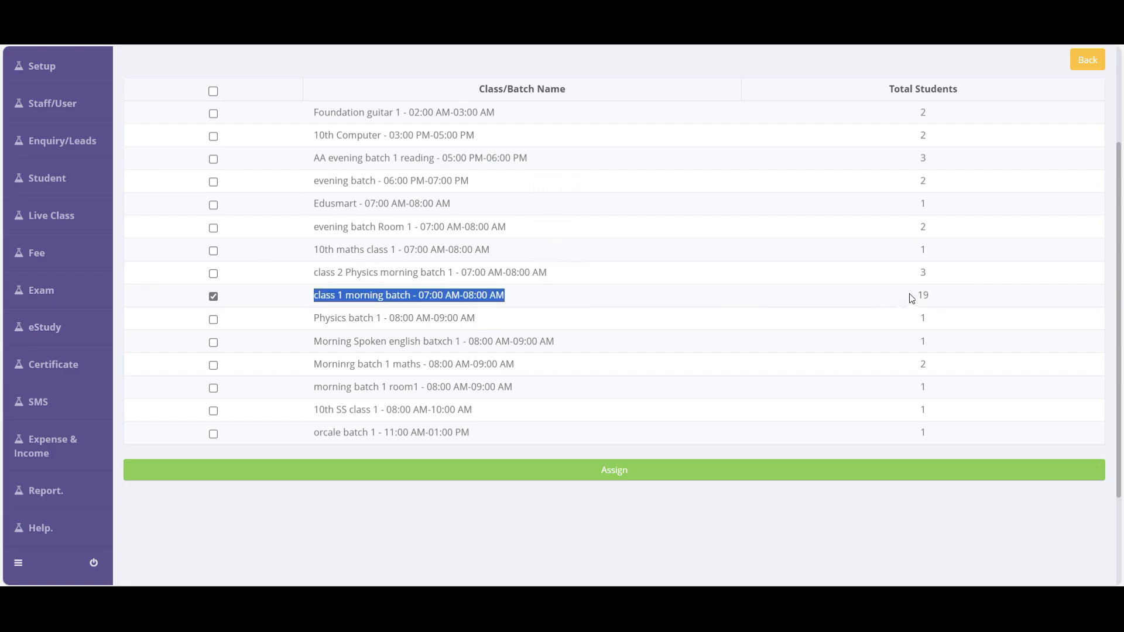
pyautogui.moveTo(911, 297); pyautogui.dragTo(945, 300)
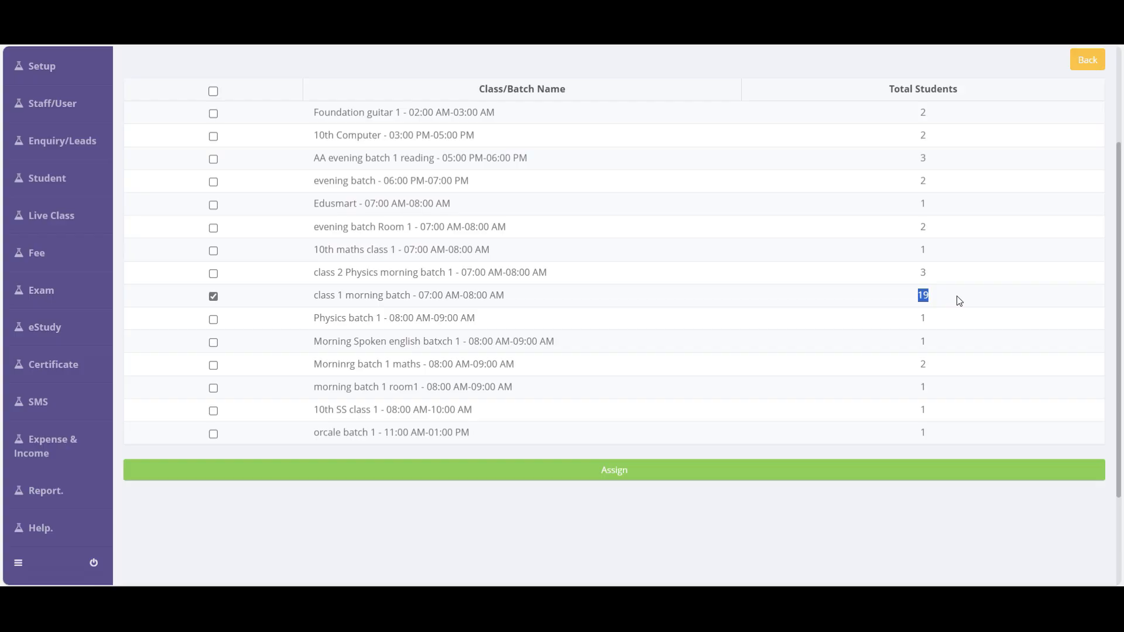
pyautogui.click(609, 471)
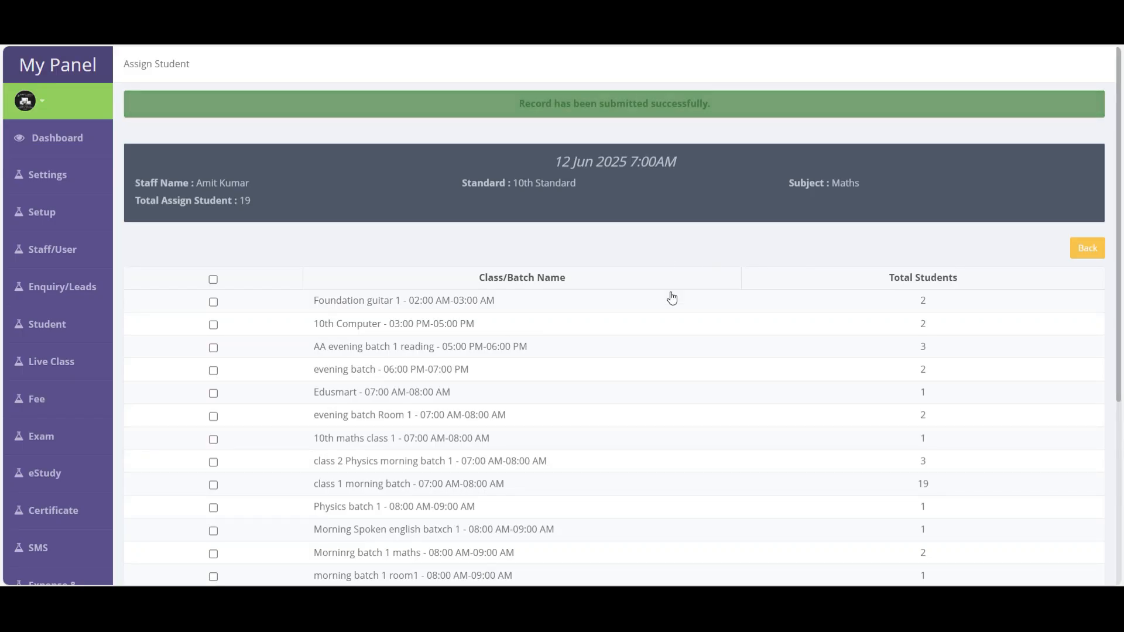
pyautogui.scroll(-5, 669, 360)
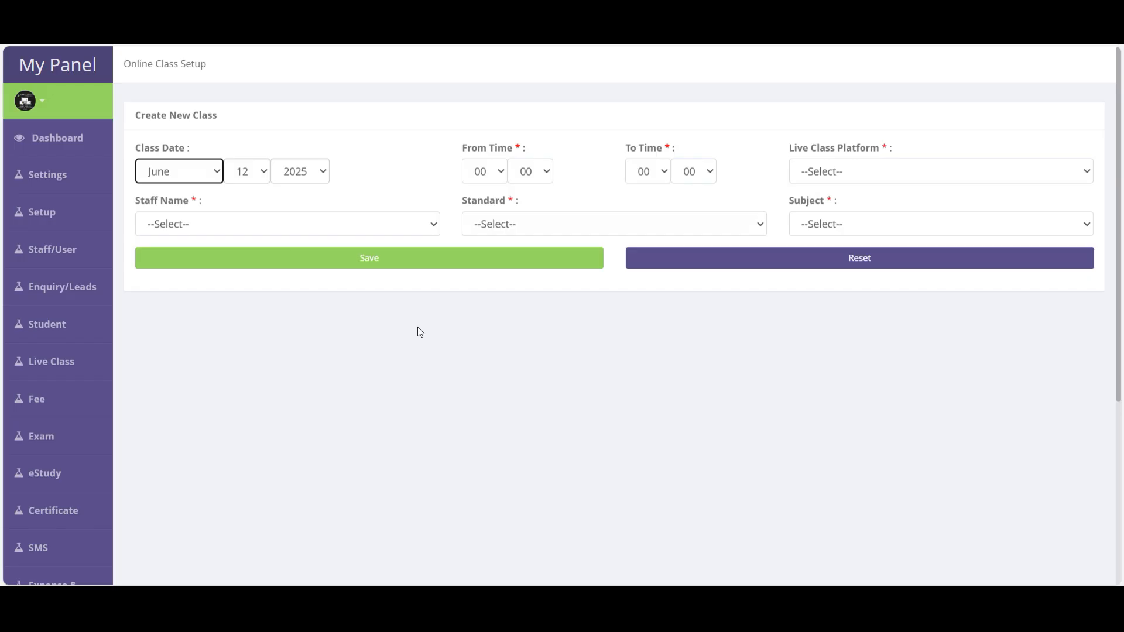
# - Set the class to 08:00–09:00 on Zoom and paste the meeting link
pyautogui.click(488, 180)
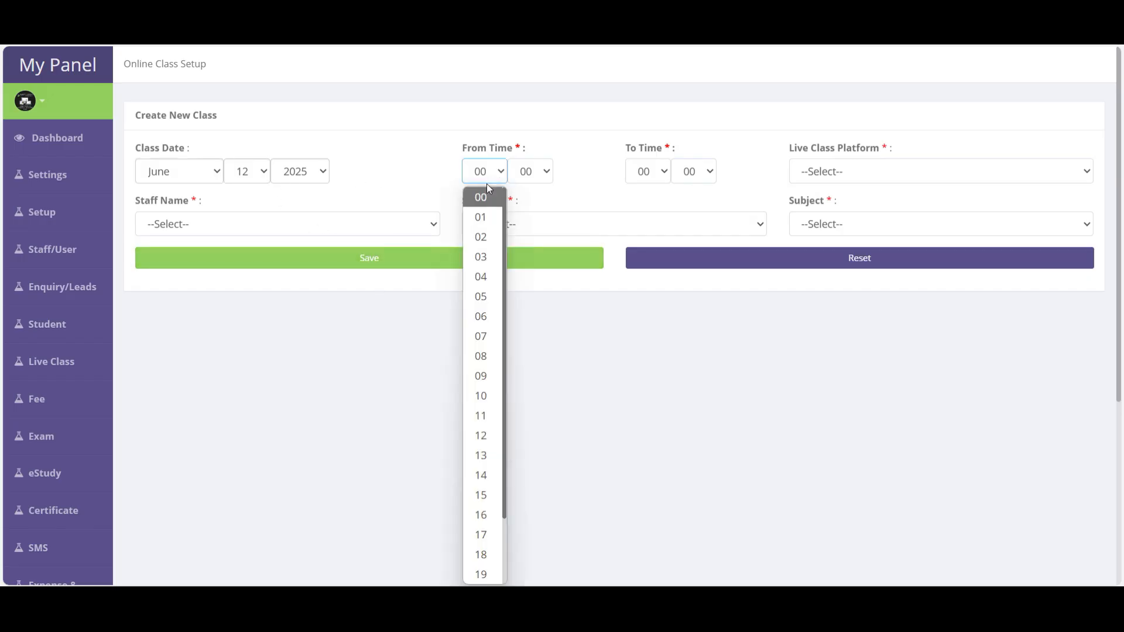
pyautogui.click(480, 356)
pyautogui.click(659, 176)
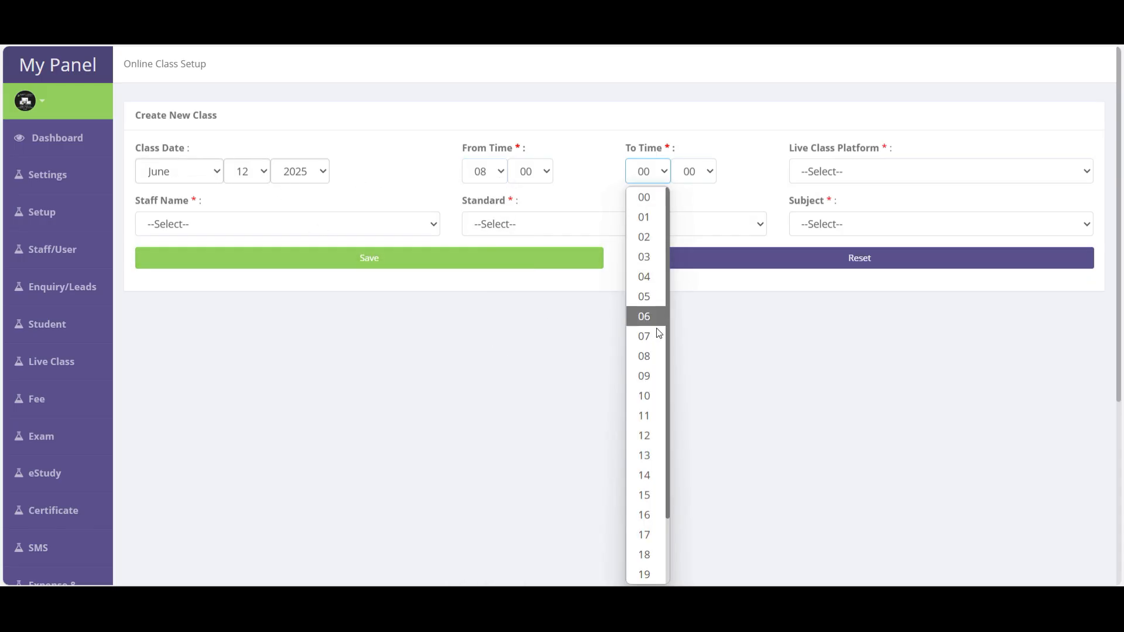
pyautogui.click(649, 376)
pyautogui.click(835, 172)
pyautogui.click(829, 222)
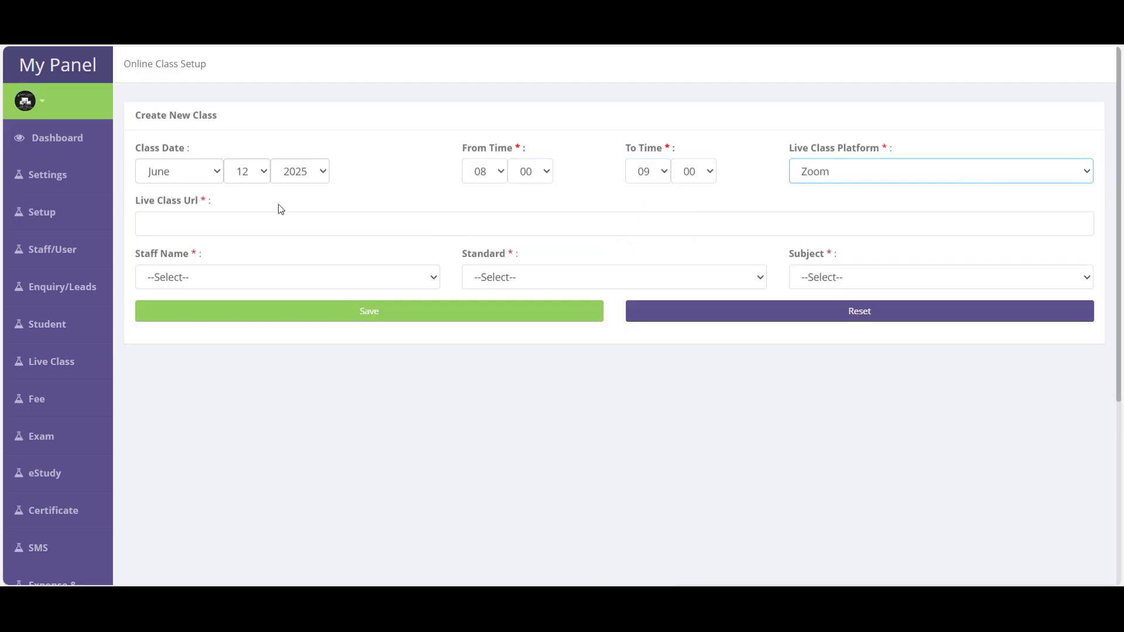
pyautogui.click(223, 217)
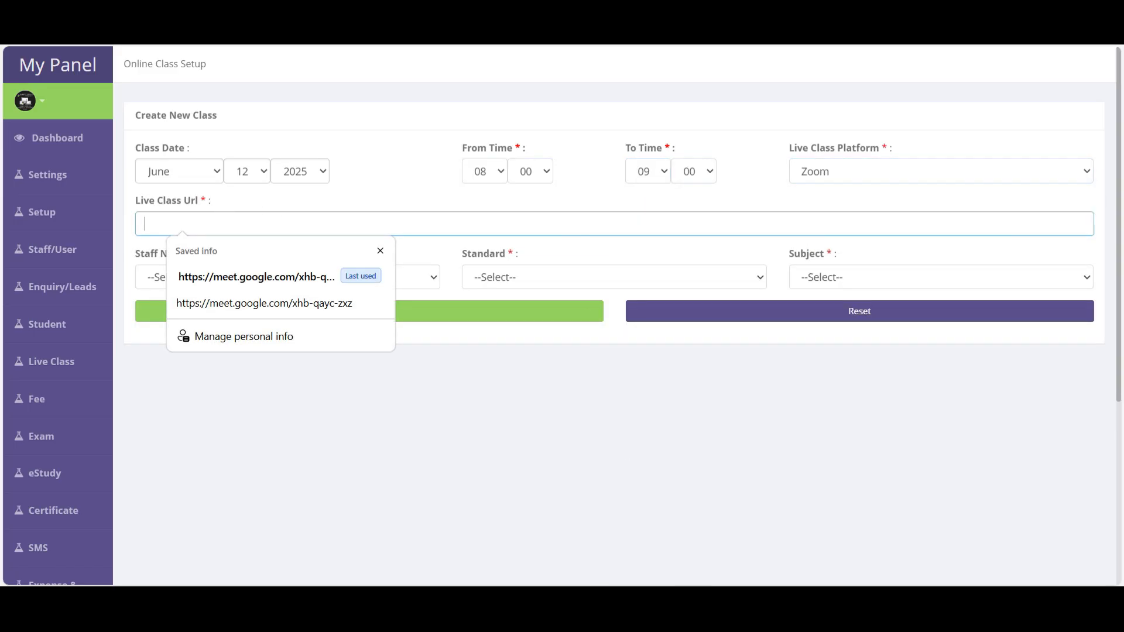
pyautogui.hotkey('ctrl', 'v')
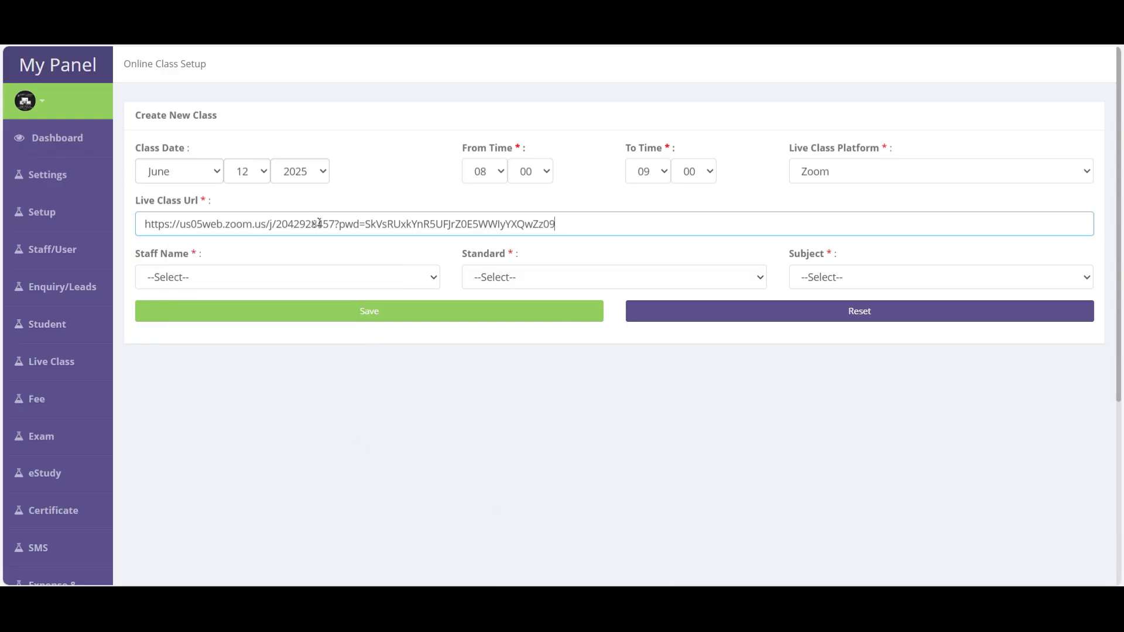
# - Choose a different teacher, 10th Standard and Maths, then save the class
pyautogui.click(181, 277)
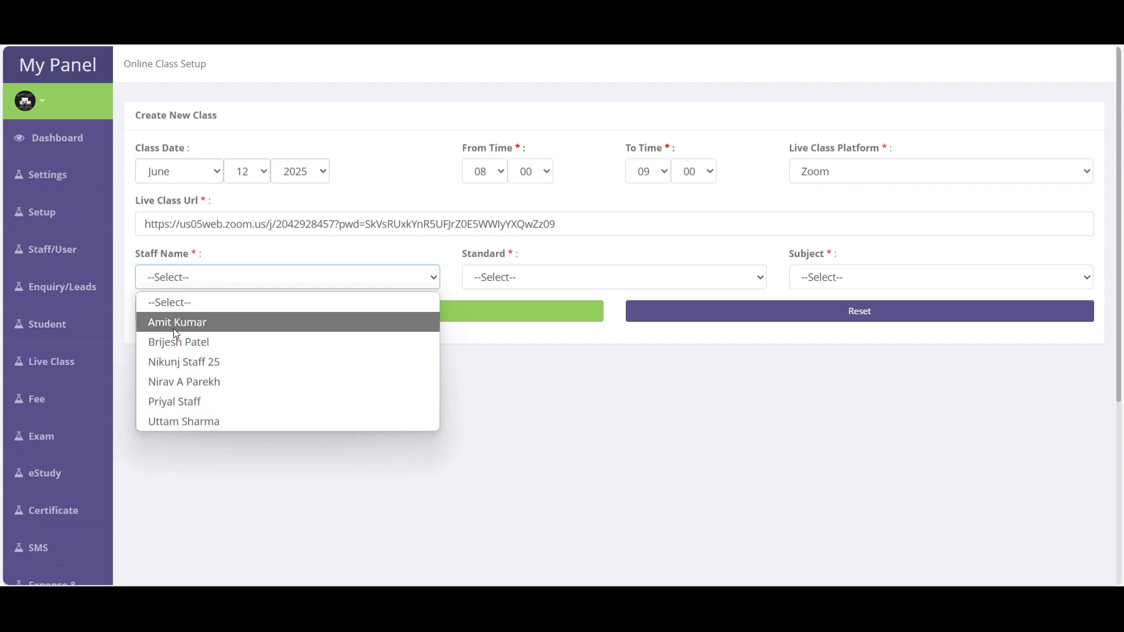
pyautogui.click(176, 343)
pyautogui.click(522, 286)
pyautogui.click(502, 322)
pyautogui.click(829, 277)
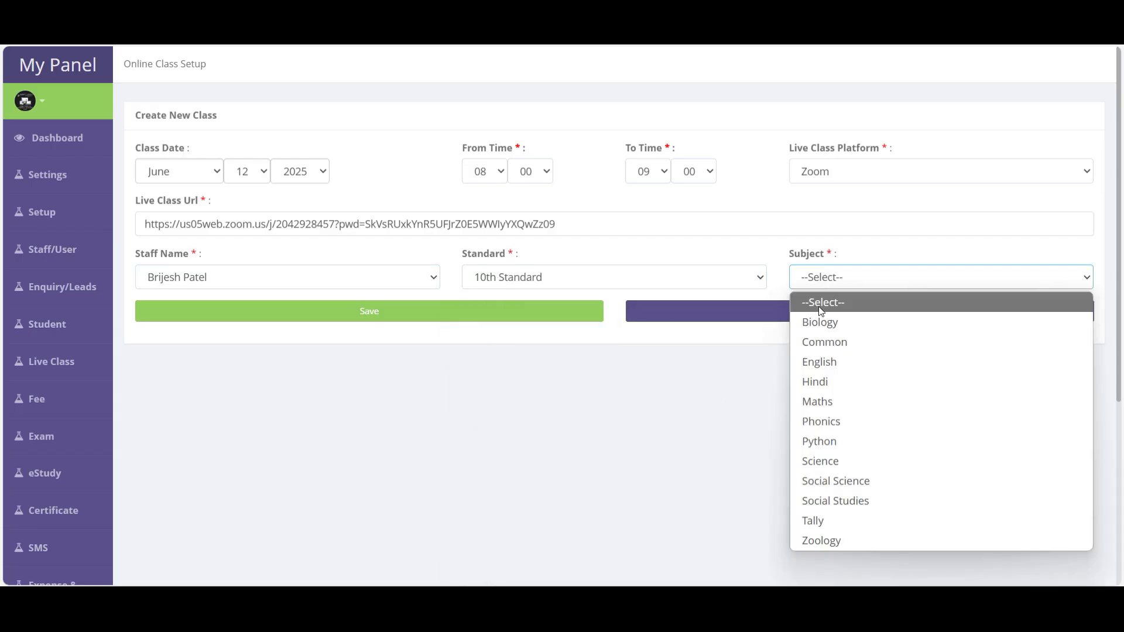
pyautogui.click(831, 404)
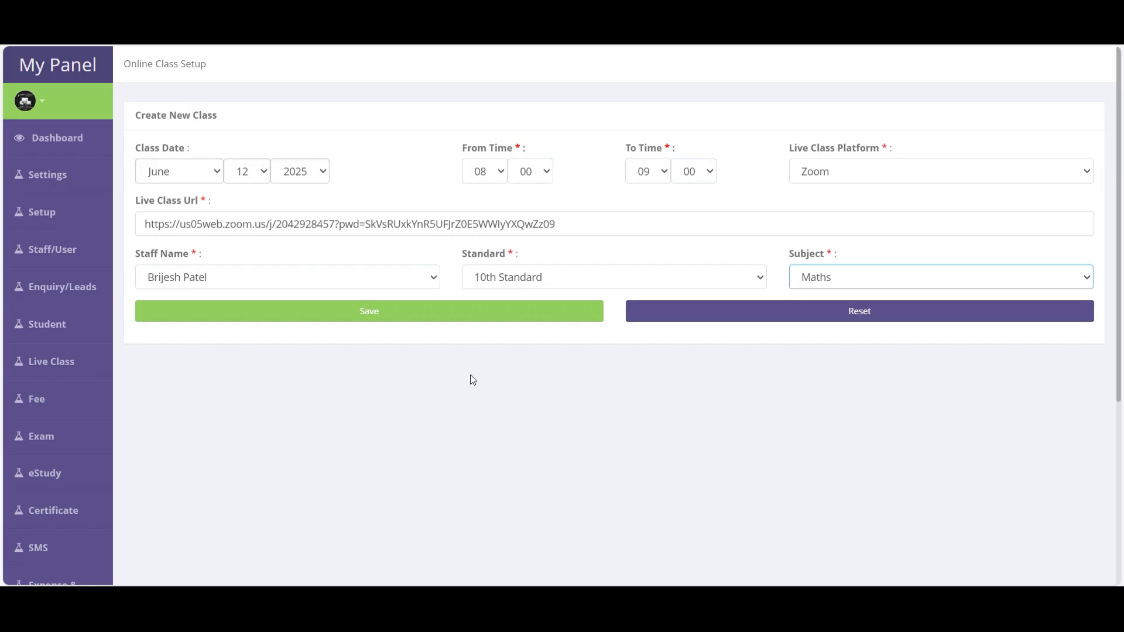
pyautogui.click(397, 318)
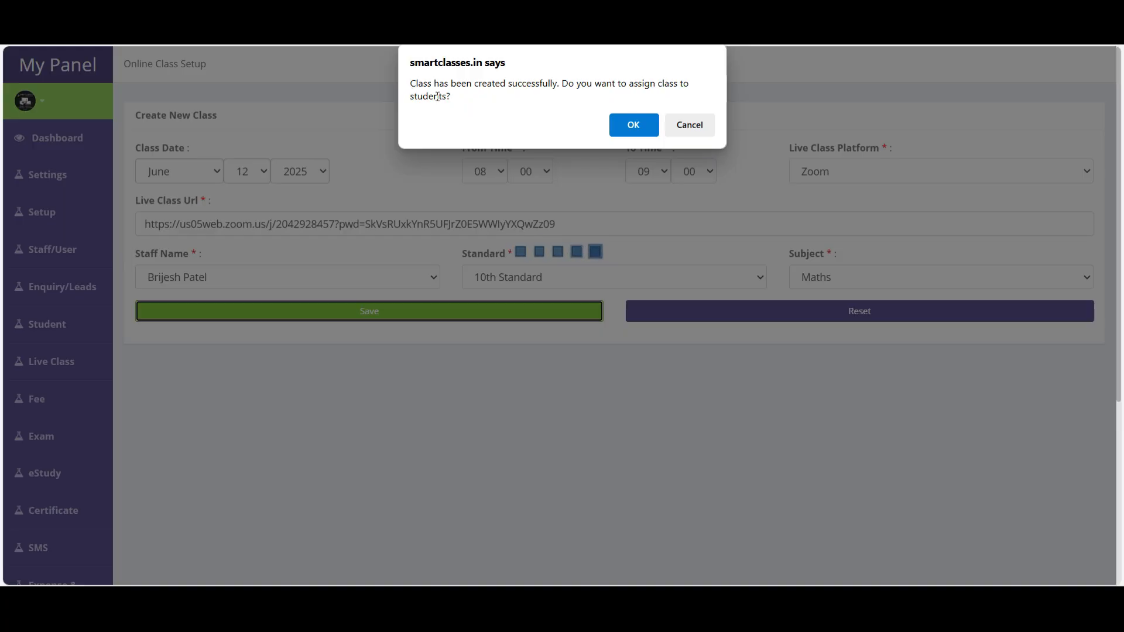
# - Agree to assign the Zoom class and load the list via Students Selection
pyautogui.click(644, 134)
pyautogui.click(448, 182)
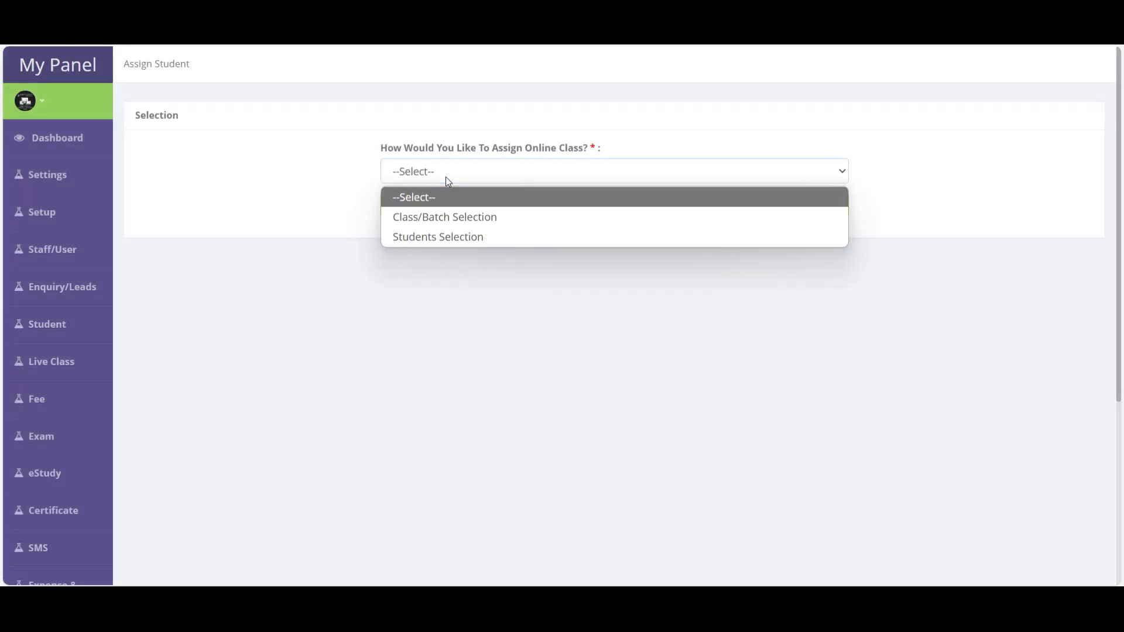
pyautogui.click(446, 240)
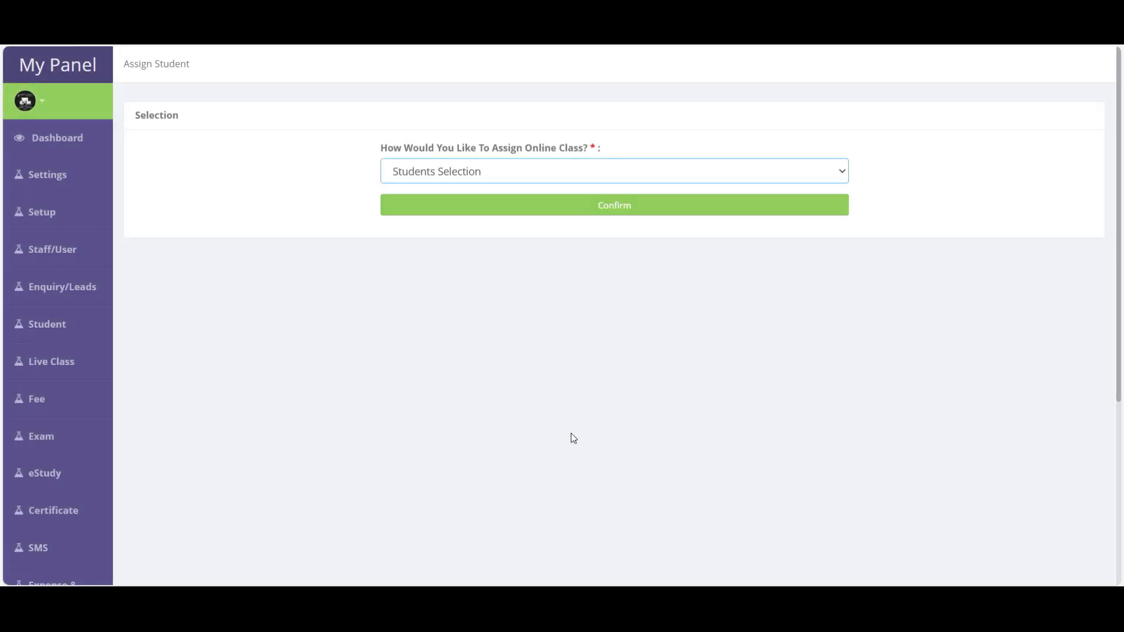
pyautogui.click(622, 212)
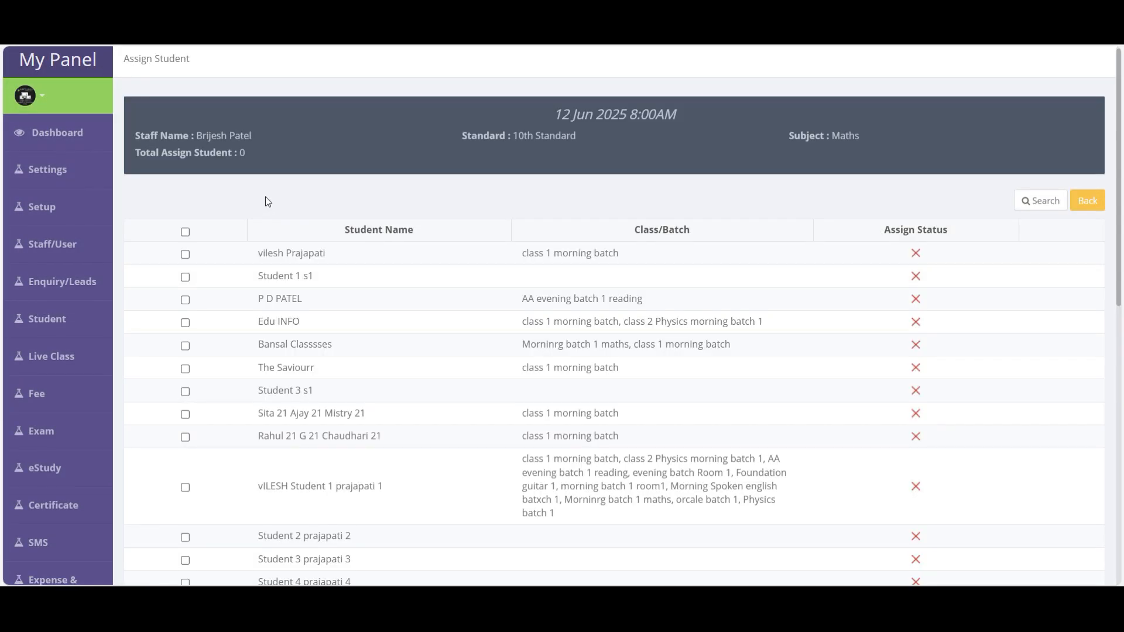
# - Select all 35 listed students and assign them to the 8:00 AM Maths class
pyautogui.moveTo(512, 140); pyautogui.dragTo(598, 140)
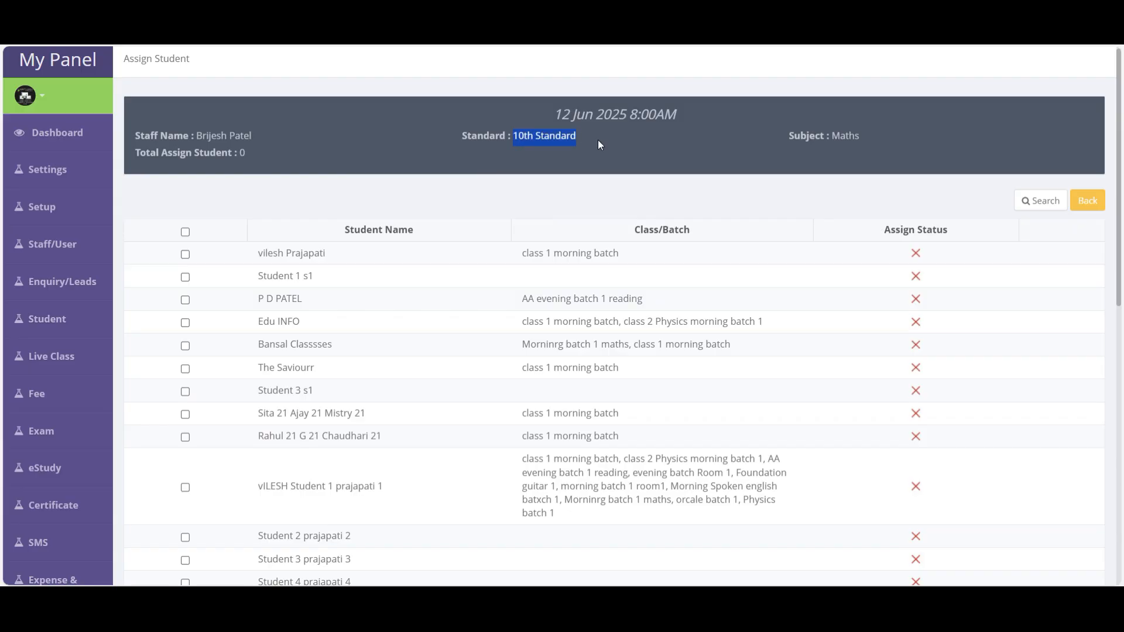
pyautogui.scroll(-4, 305, 436)
pyautogui.scroll(4, 305, 436)
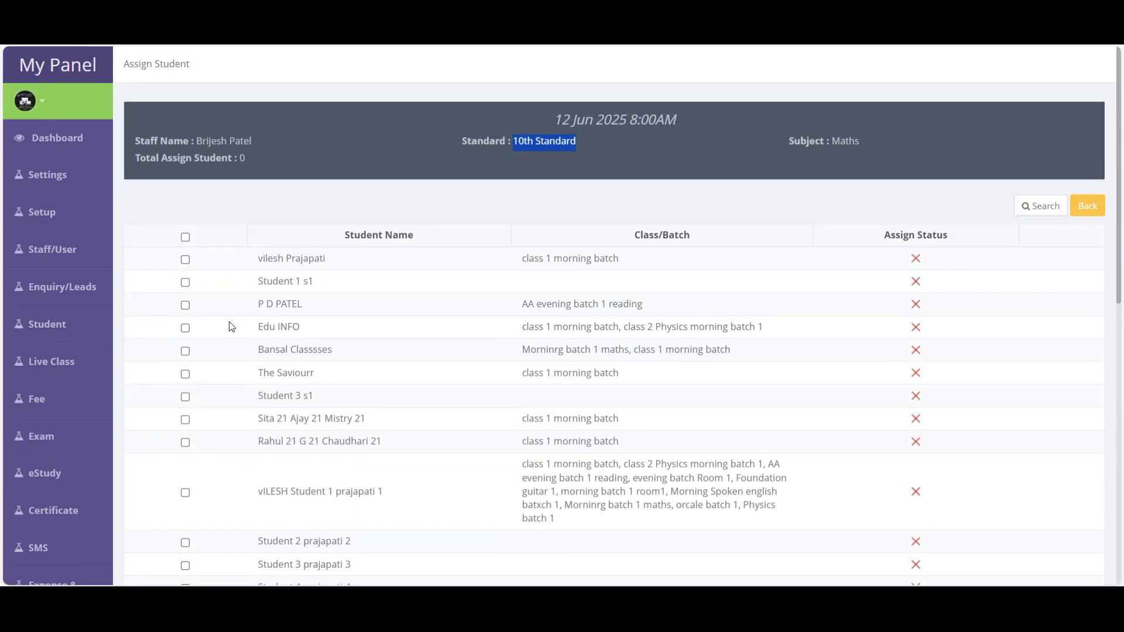
pyautogui.click(185, 260)
pyautogui.click(185, 305)
pyautogui.scroll(-10, 310, 404)
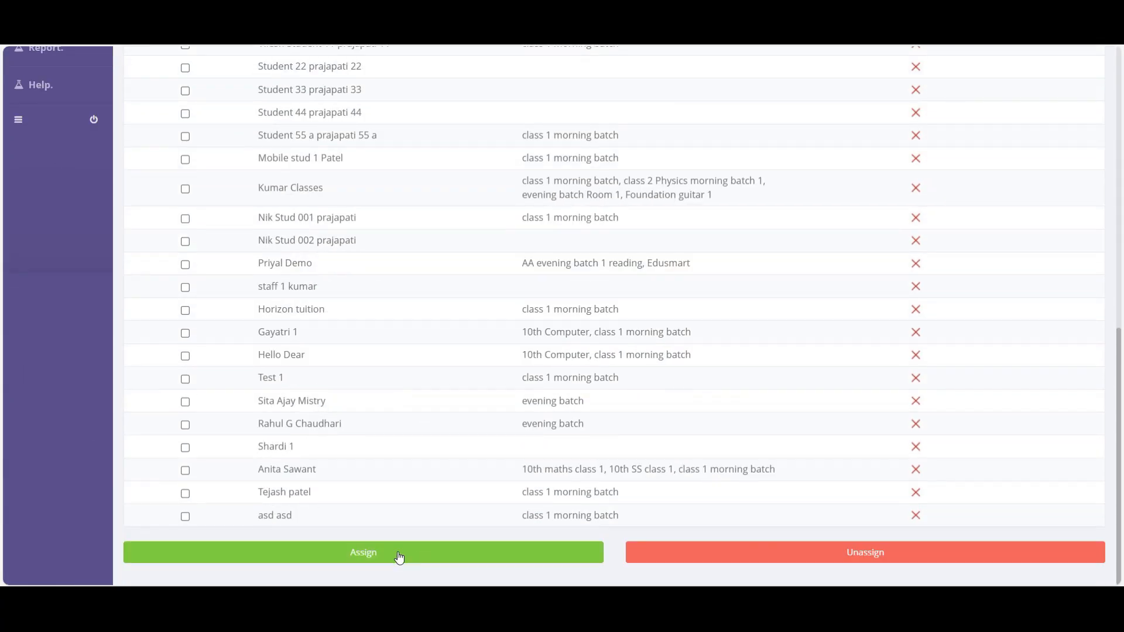
pyautogui.scroll(10, 331, 438)
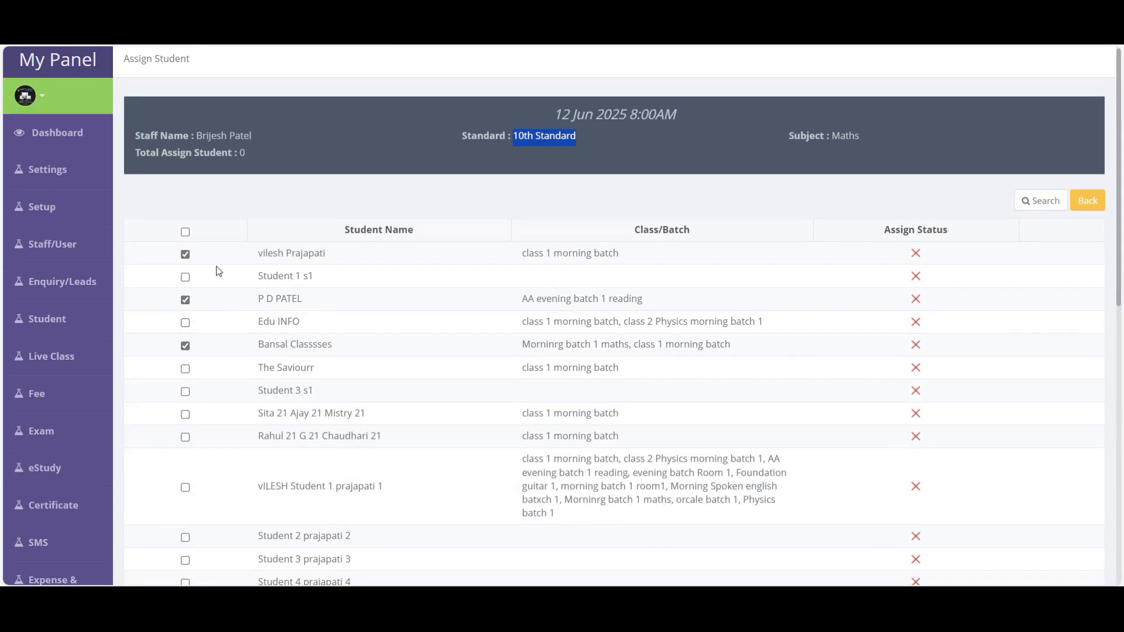
pyautogui.click(185, 300)
pyautogui.click(186, 232)
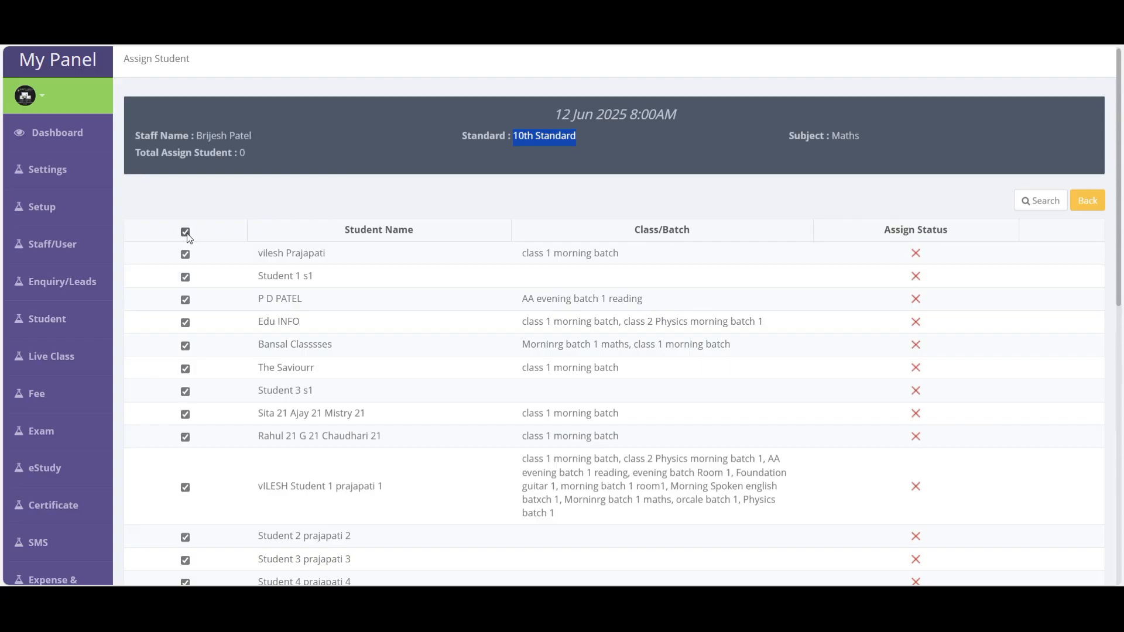
pyautogui.scroll(-15, 426, 384)
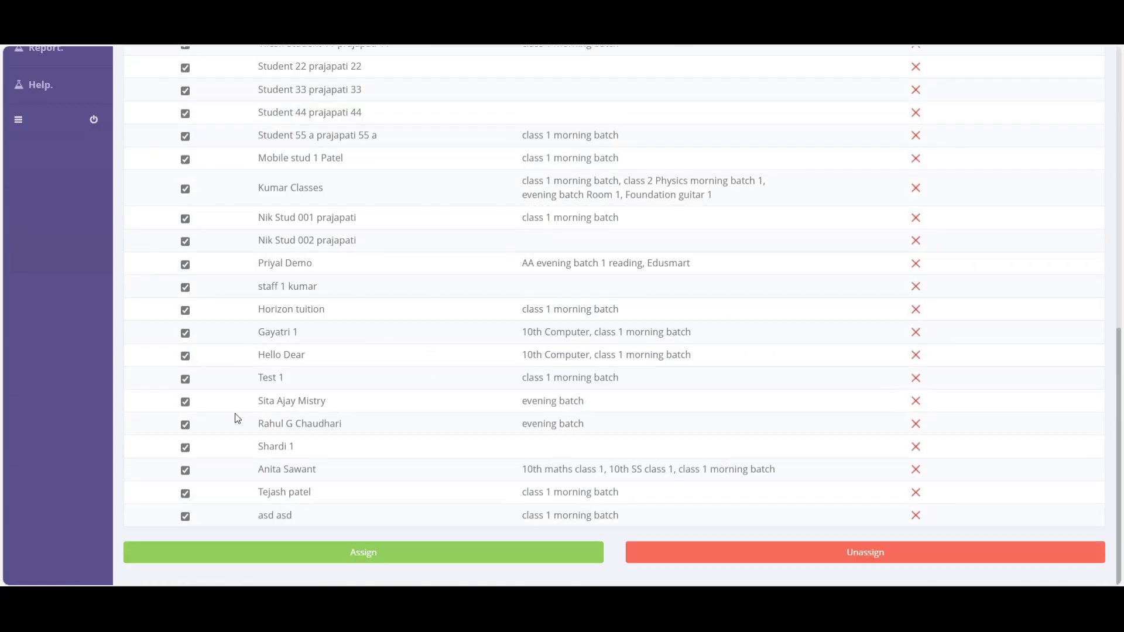
pyautogui.click(382, 560)
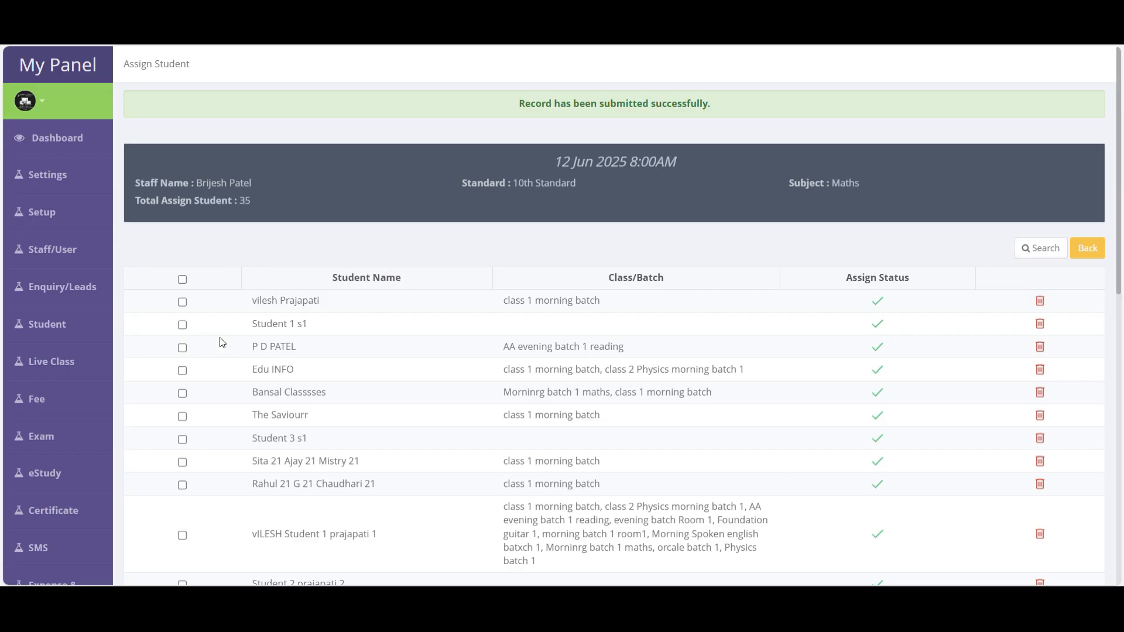
# - Browse My Class's scheduled live classes and start one of them
pyautogui.moveTo(67, 358)
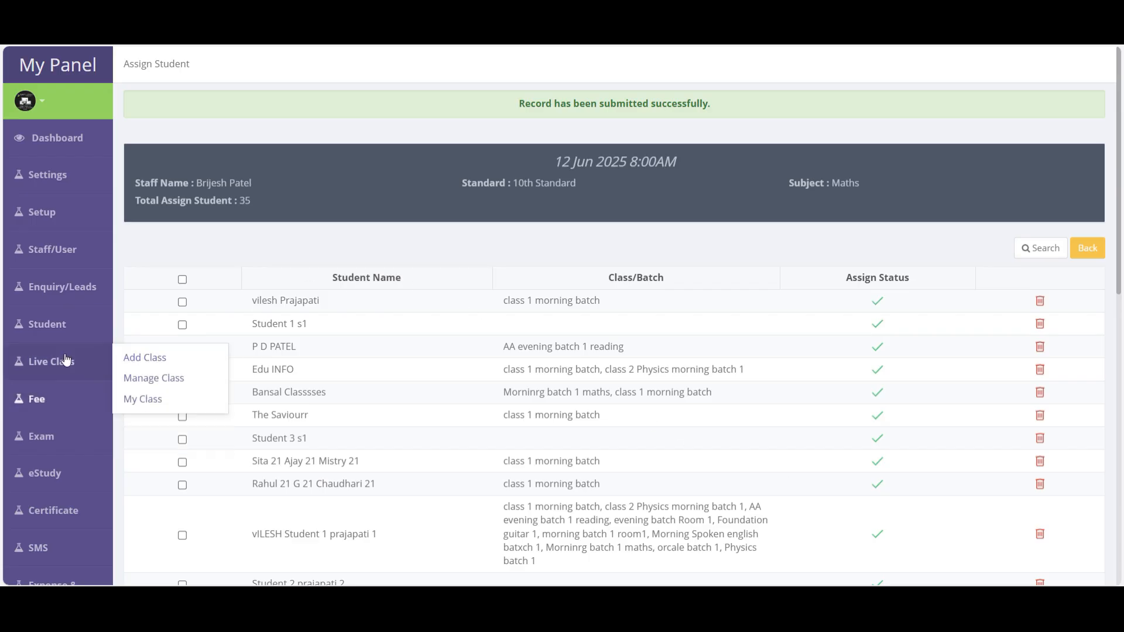
pyautogui.click(145, 399)
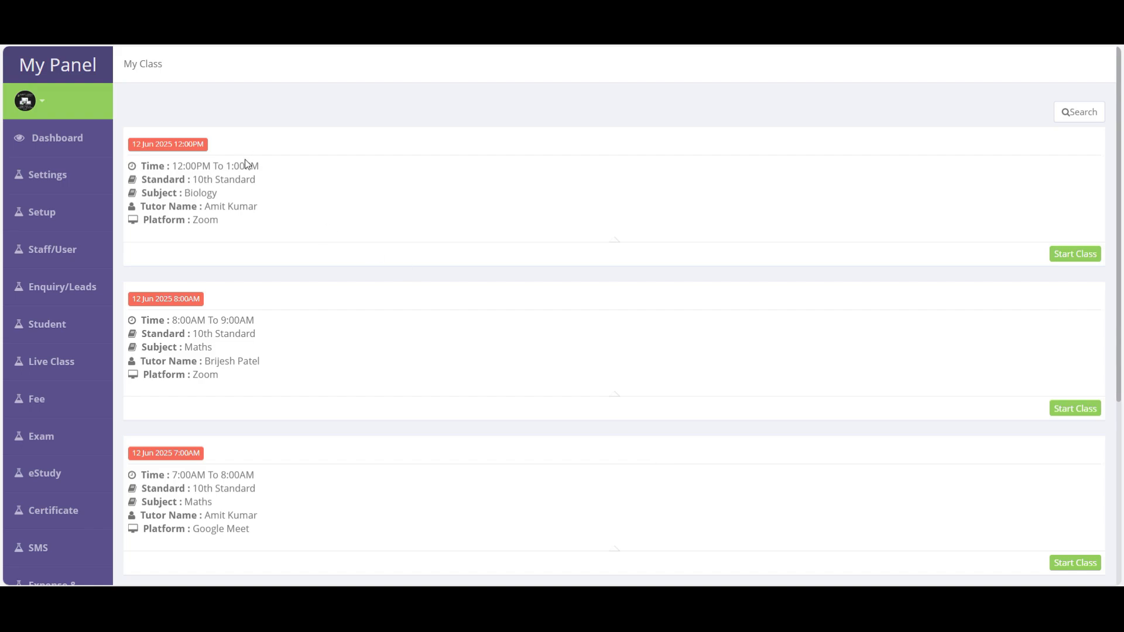
pyautogui.scroll(-4, 249, 193)
pyautogui.scroll(4, 253, 346)
pyautogui.moveTo(139, 166); pyautogui.dragTo(264, 221)
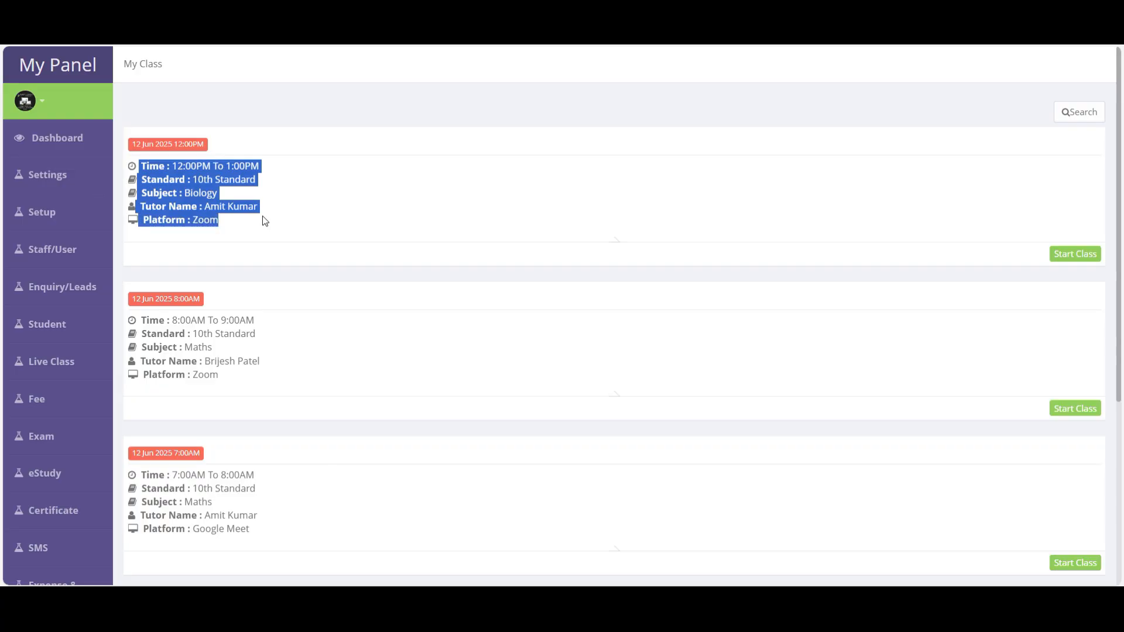
pyautogui.click(1086, 262)
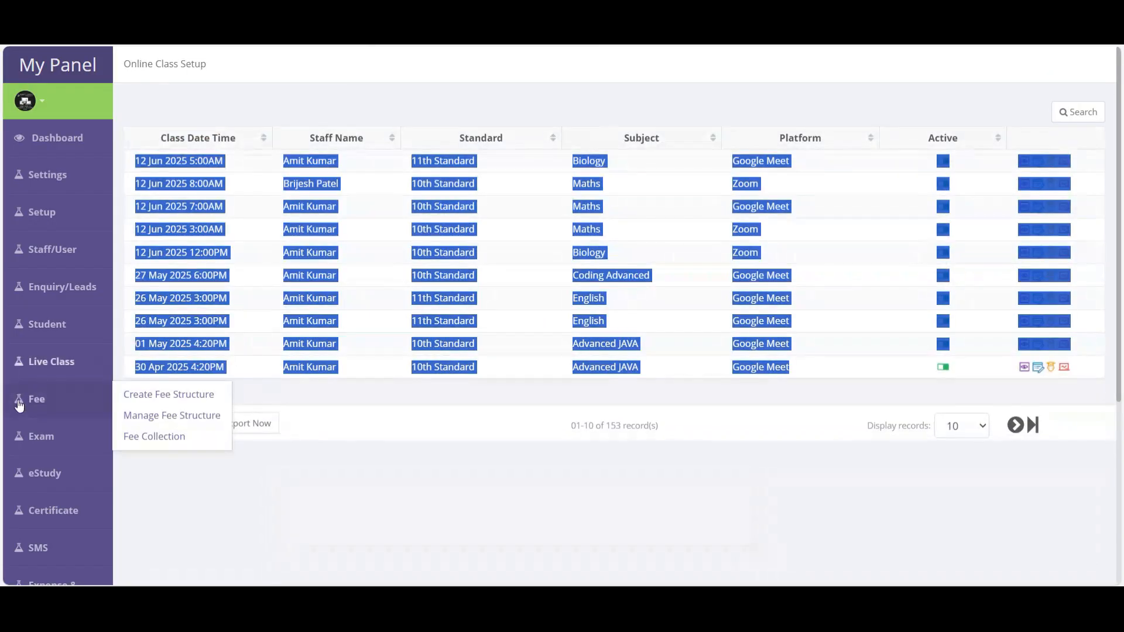
pyautogui.moveTo(45, 361)
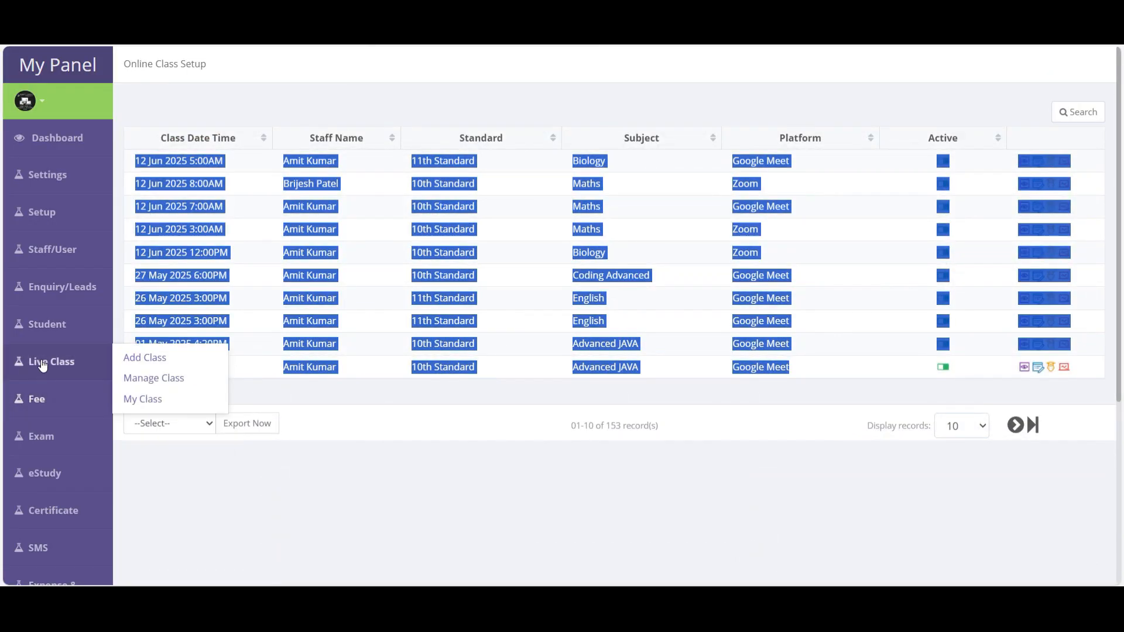
pyautogui.click(151, 380)
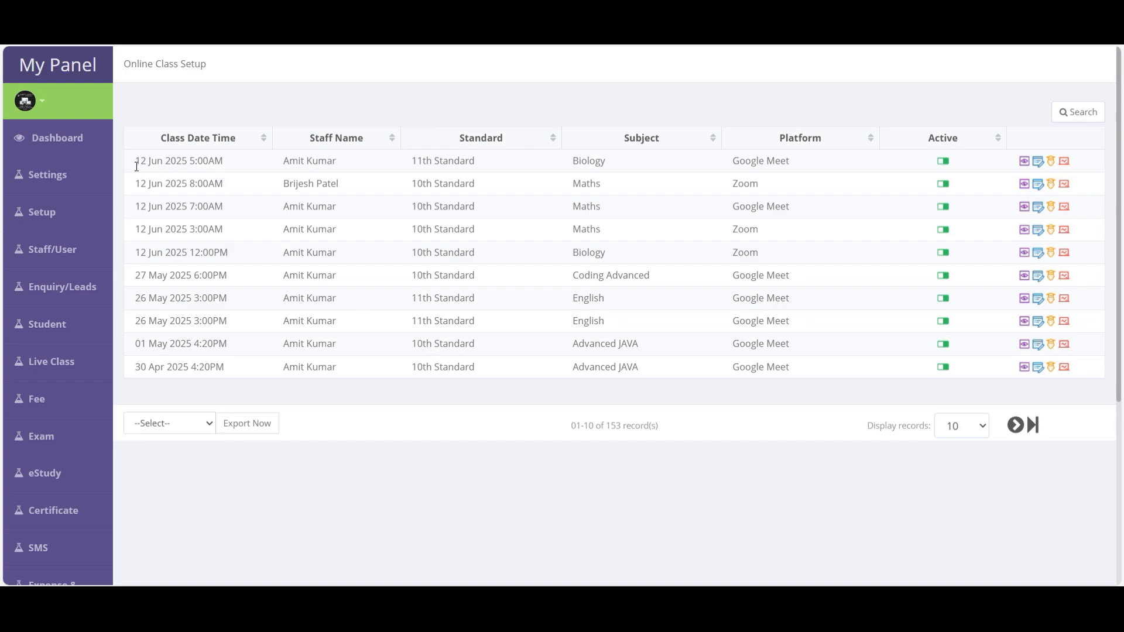
pyautogui.moveTo(141, 166); pyautogui.dragTo(831, 374)
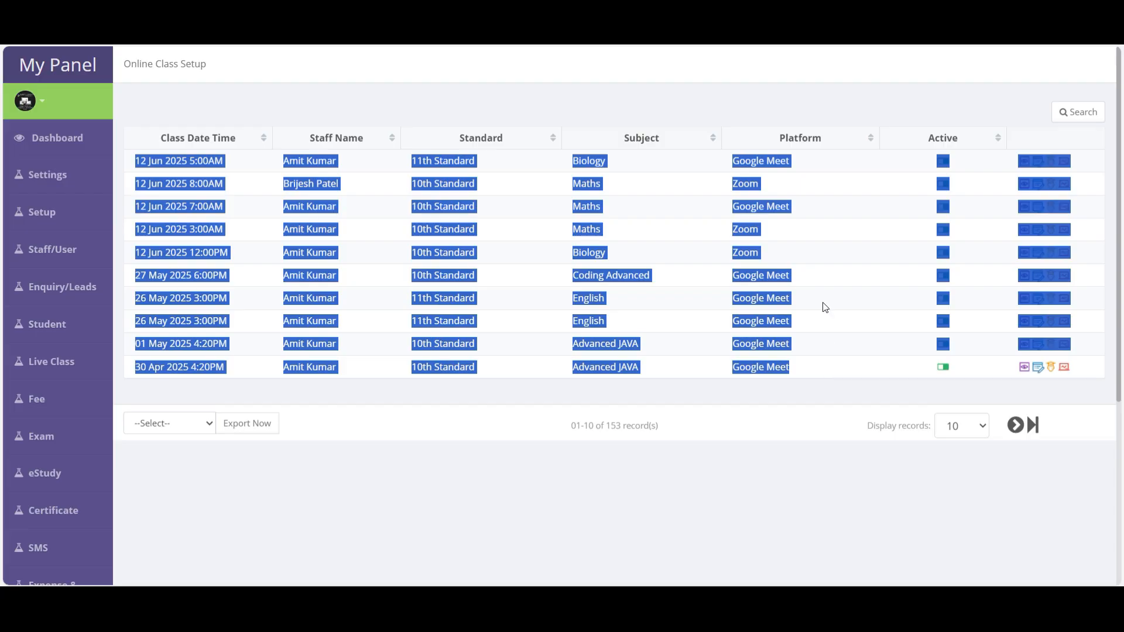
pyautogui.click(826, 263)
pyautogui.moveTo(126, 166); pyautogui.dragTo(410, 172)
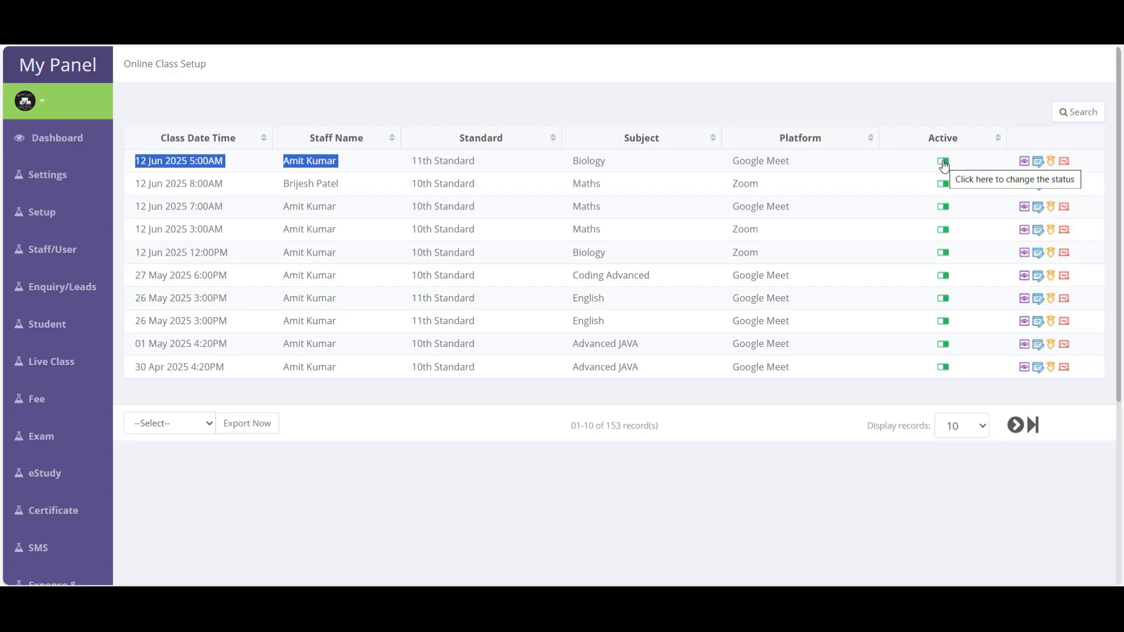
pyautogui.click(306, 178)
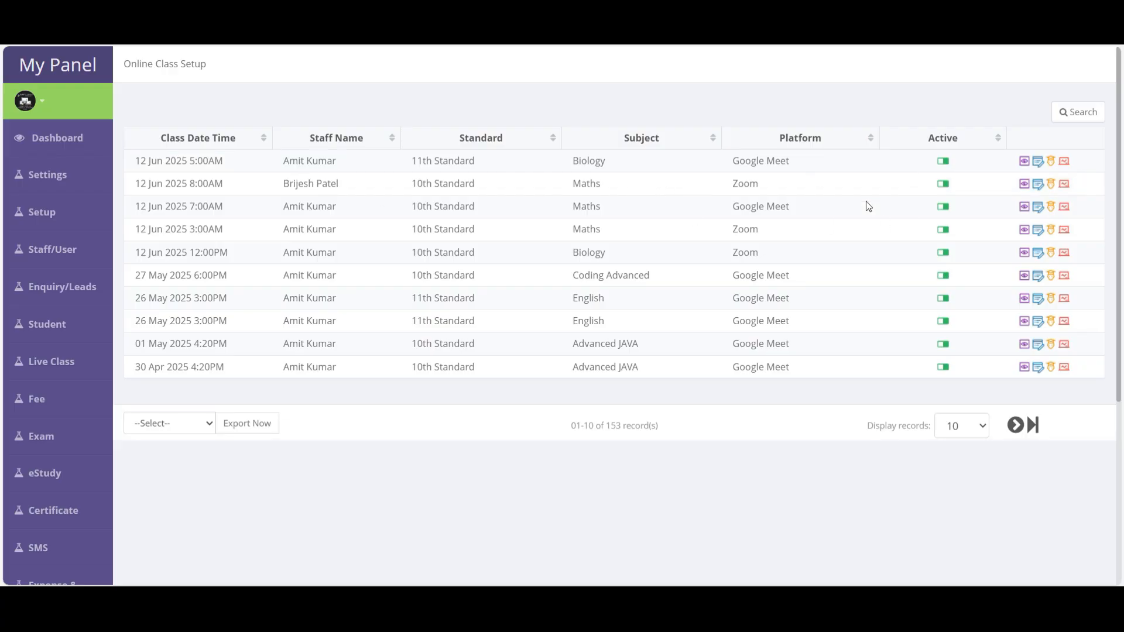
pyautogui.doubleClick(776, 167)
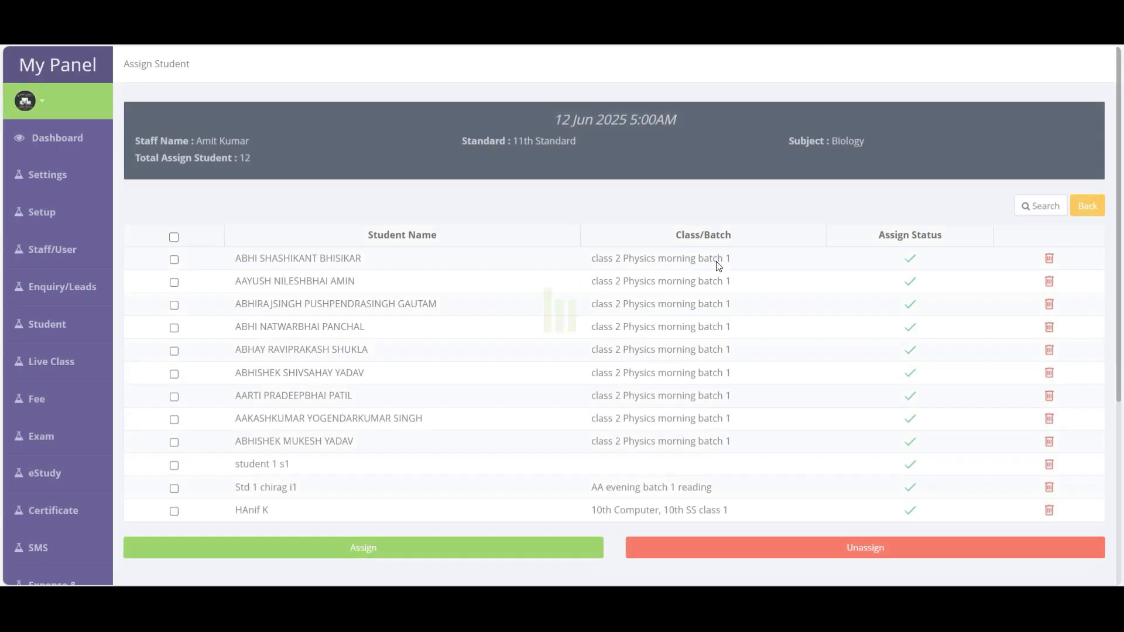
# - Delete the first student's assignment, then unassign the nine class 2 Physics morning batch students
pyautogui.moveTo(895, 263); pyautogui.dragTo(921, 263)
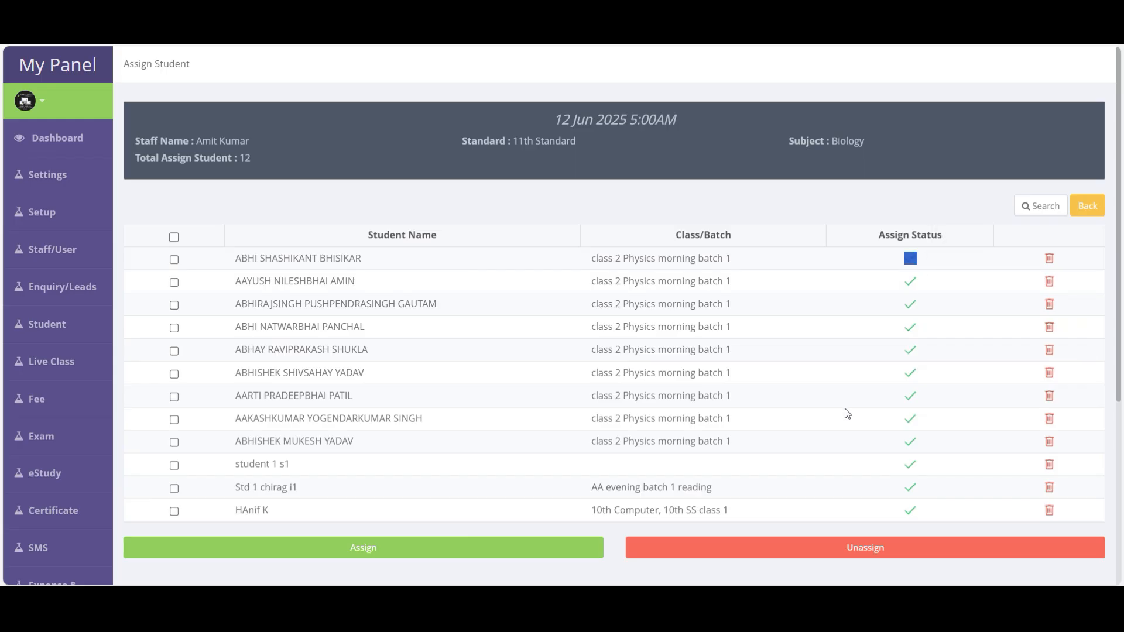
pyautogui.click(1051, 260)
pyautogui.click(634, 112)
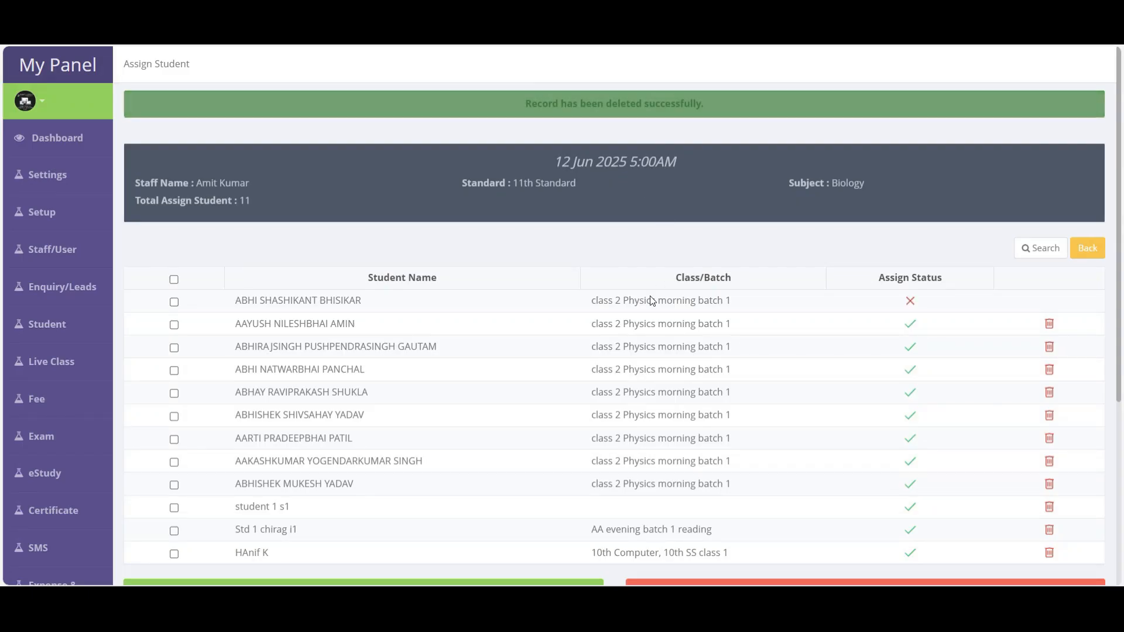
pyautogui.scroll(-4, 655, 315)
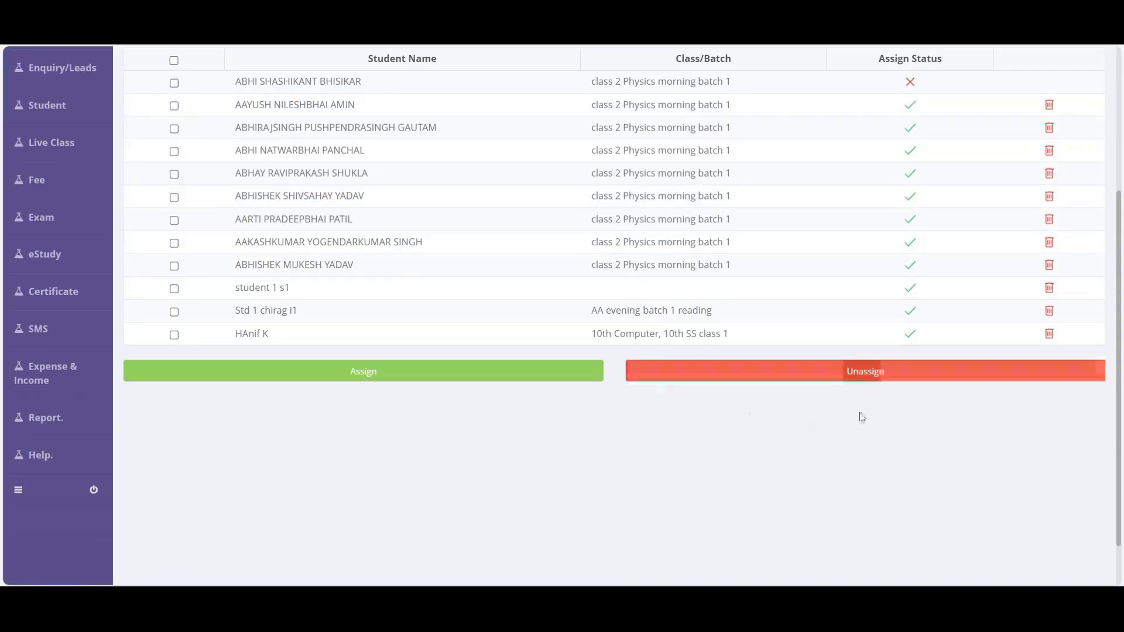
pyautogui.scroll(4, 271, 293)
pyautogui.click(174, 279)
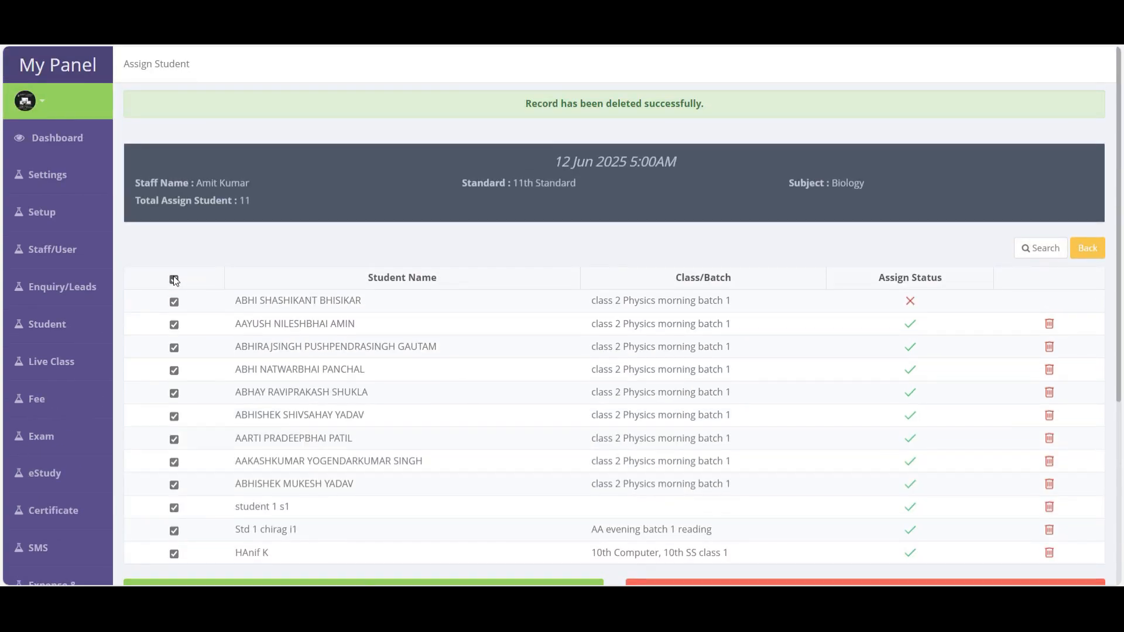
pyautogui.scroll(-5, 202, 345)
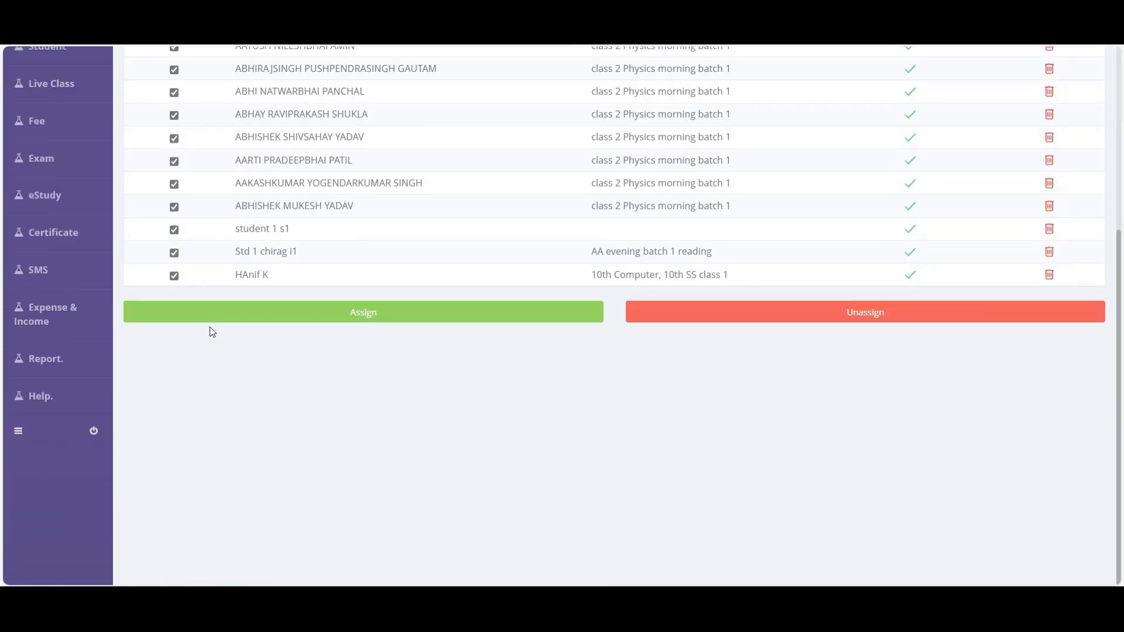
pyautogui.scroll(3, 211, 328)
pyautogui.click(174, 421)
pyautogui.click(174, 399)
pyautogui.click(174, 376)
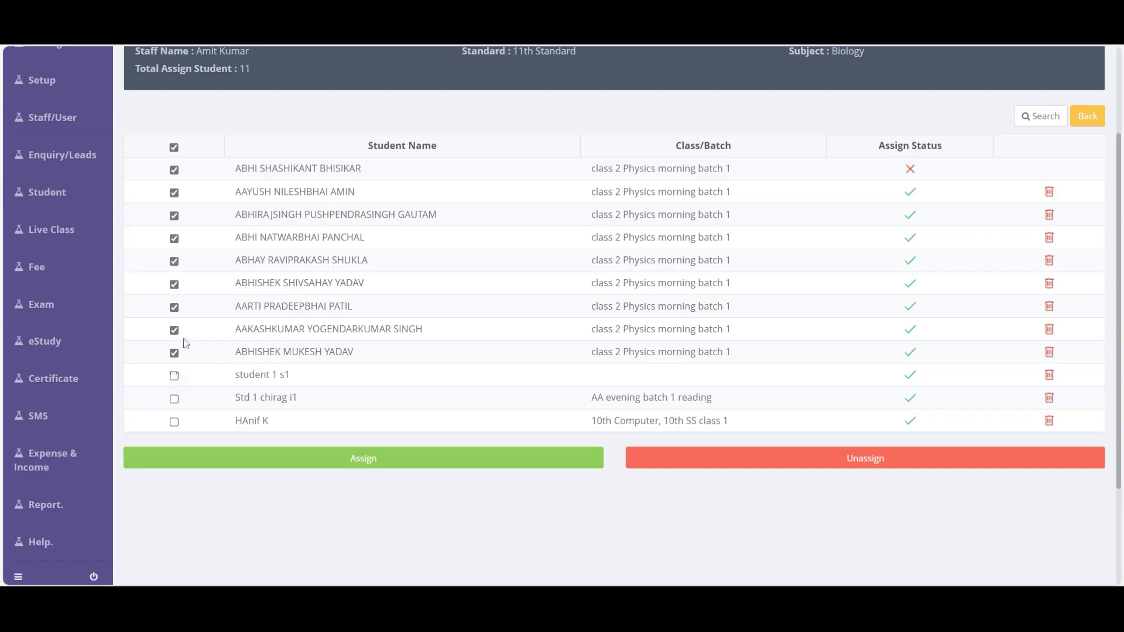
pyautogui.click(872, 459)
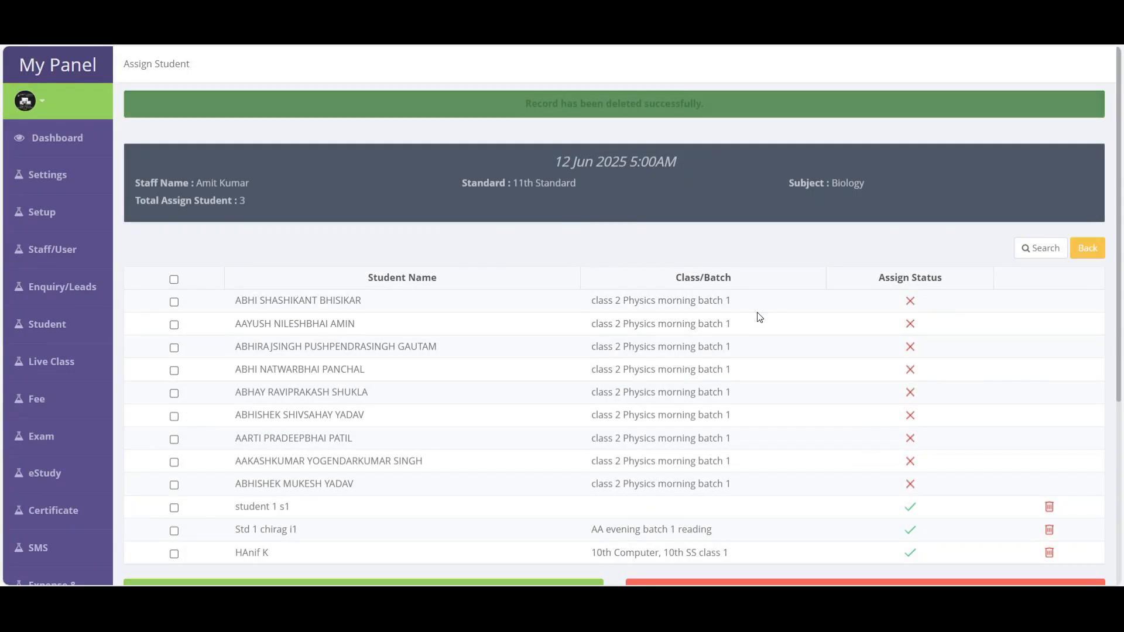
# - Tick all listed students and assign them to the 5:00 AM Biology class
pyautogui.scroll(-4, 855, 439)
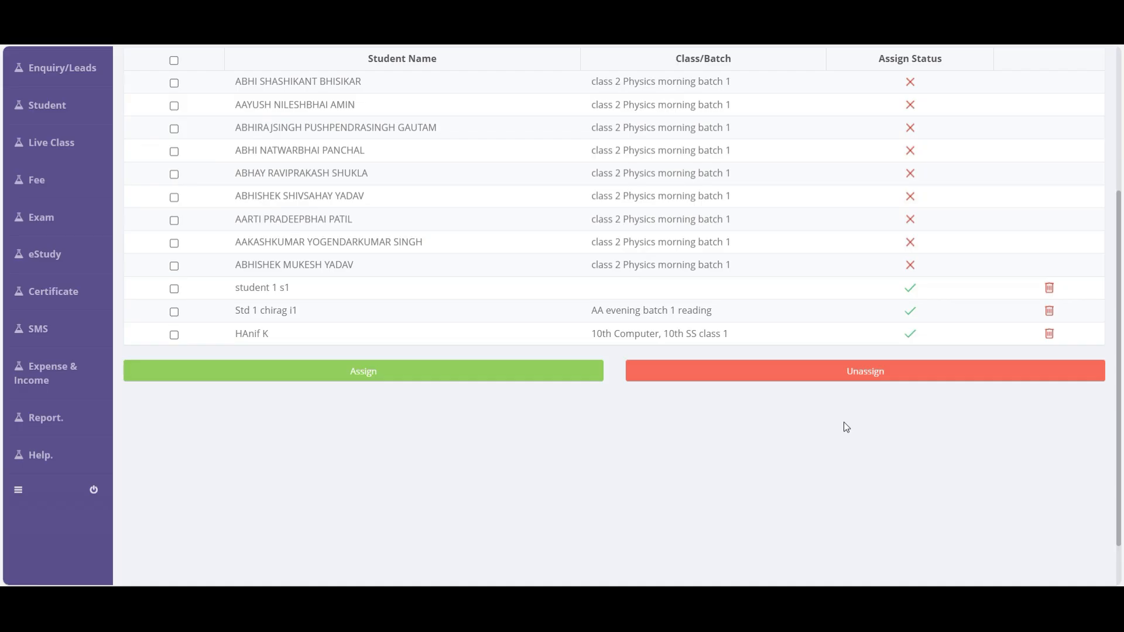
pyautogui.click(174, 61)
pyautogui.click(317, 368)
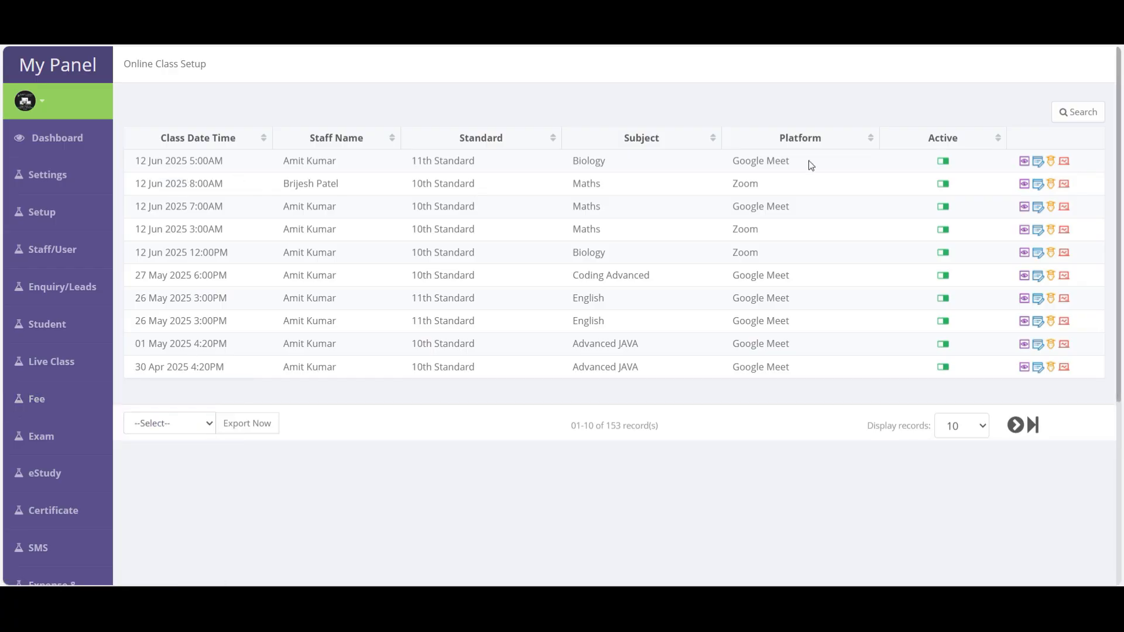
# - Open the Online Class Setup list via Live Class > Manage Class and start duplicating the 12 Jun Biology class
pyautogui.moveTo(804, 159); pyautogui.dragTo(94, 169)
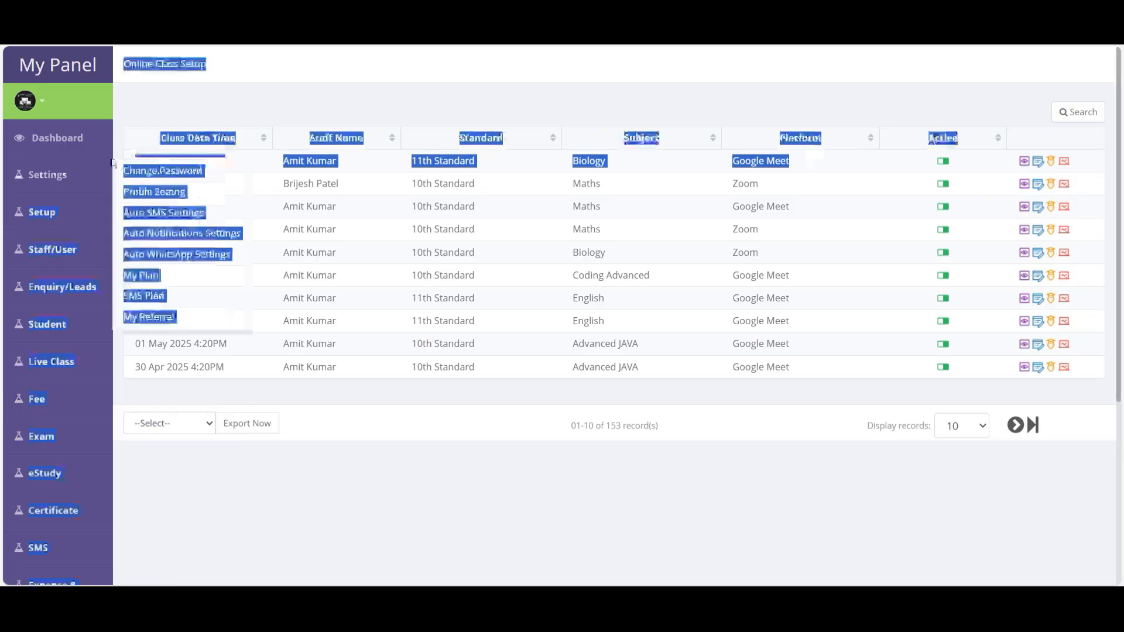
pyautogui.click(892, 526)
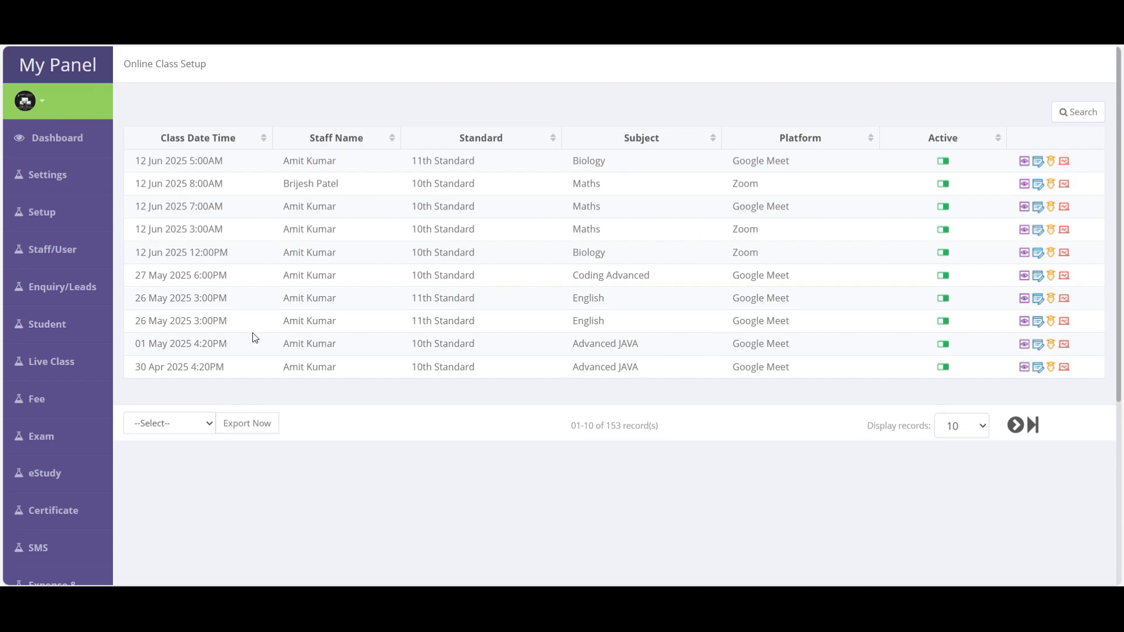
pyautogui.moveTo(81, 430)
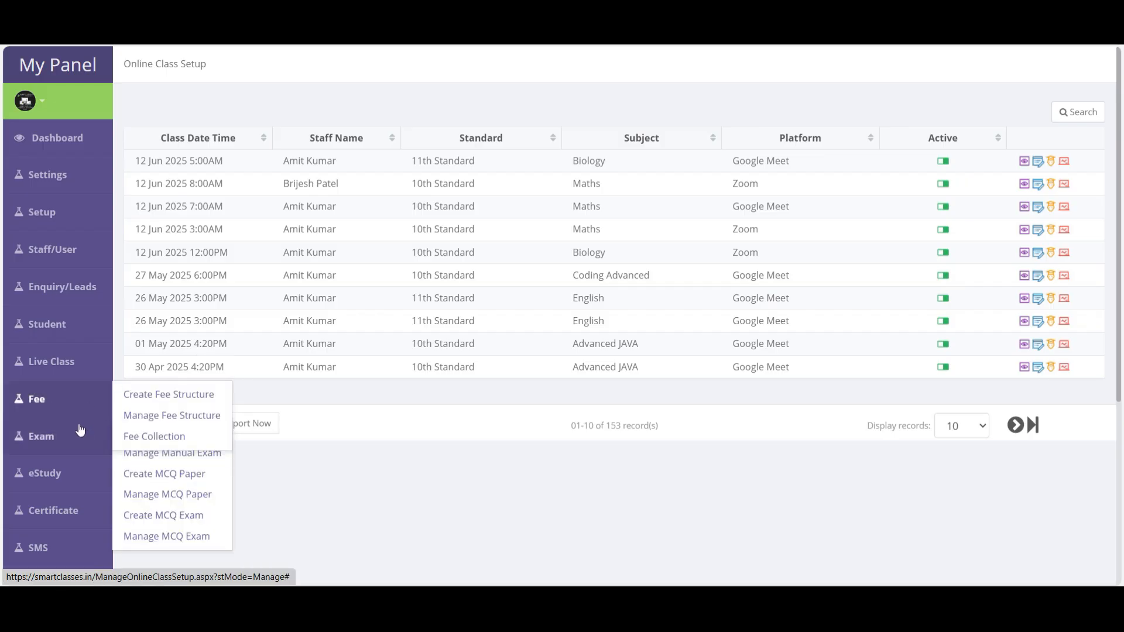
pyautogui.moveTo(65, 363)
pyautogui.click(166, 381)
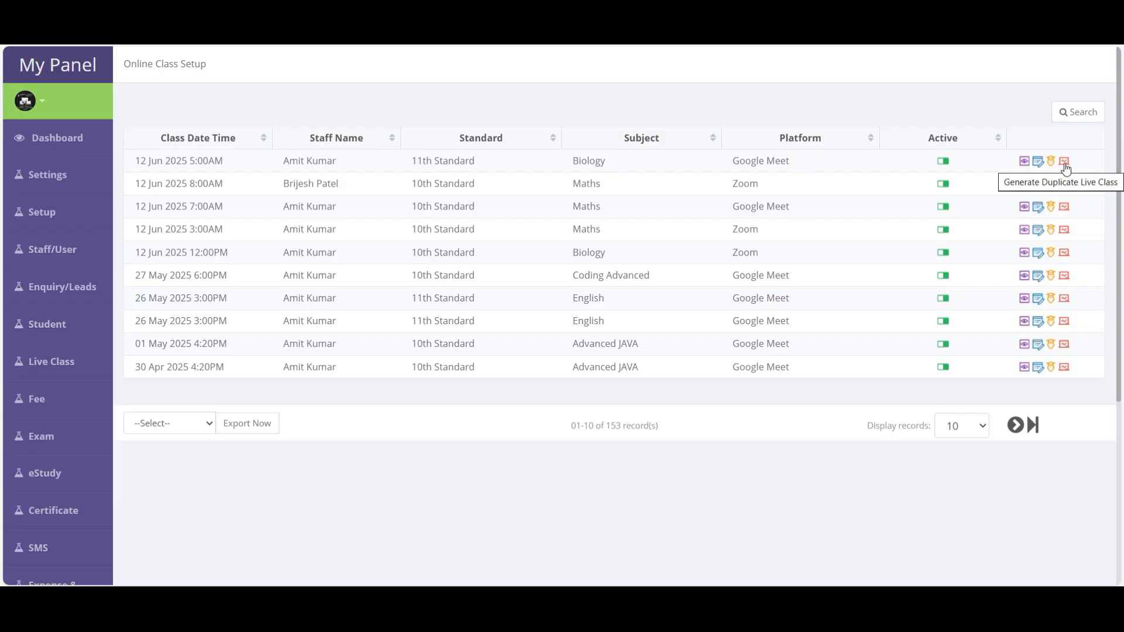
pyautogui.click(1064, 162)
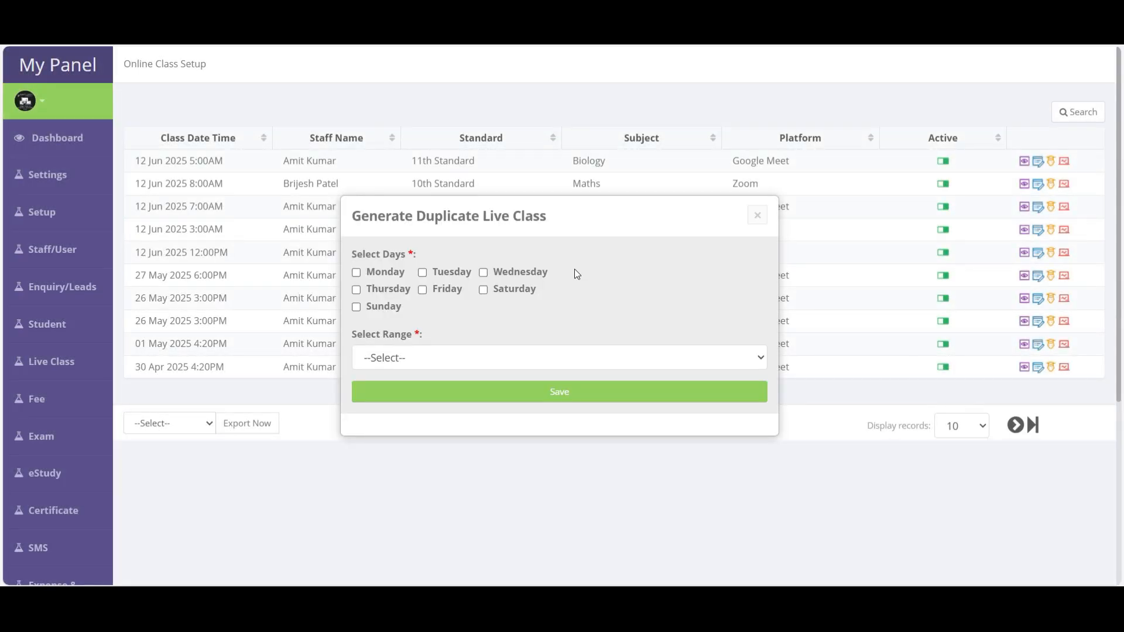
# - Duplicate the 12 Jun Biology live class on Mondays, Fridays and Saturdays for the next 30 days
pyautogui.click(379, 276)
pyautogui.click(423, 289)
pyautogui.click(484, 289)
pyautogui.click(418, 359)
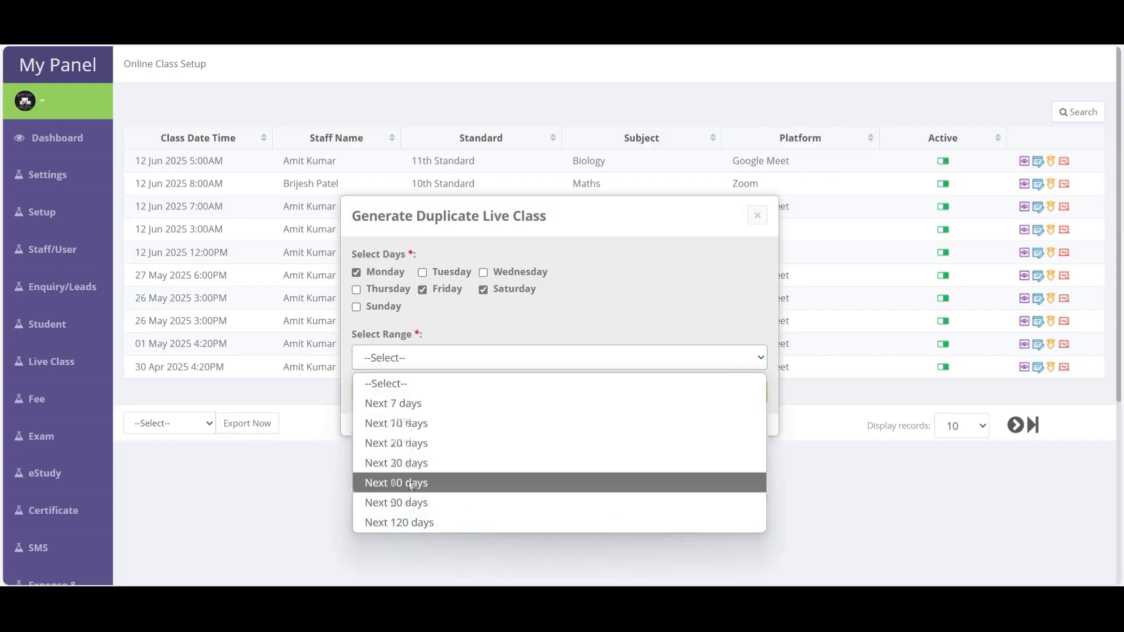
pyautogui.click(412, 463)
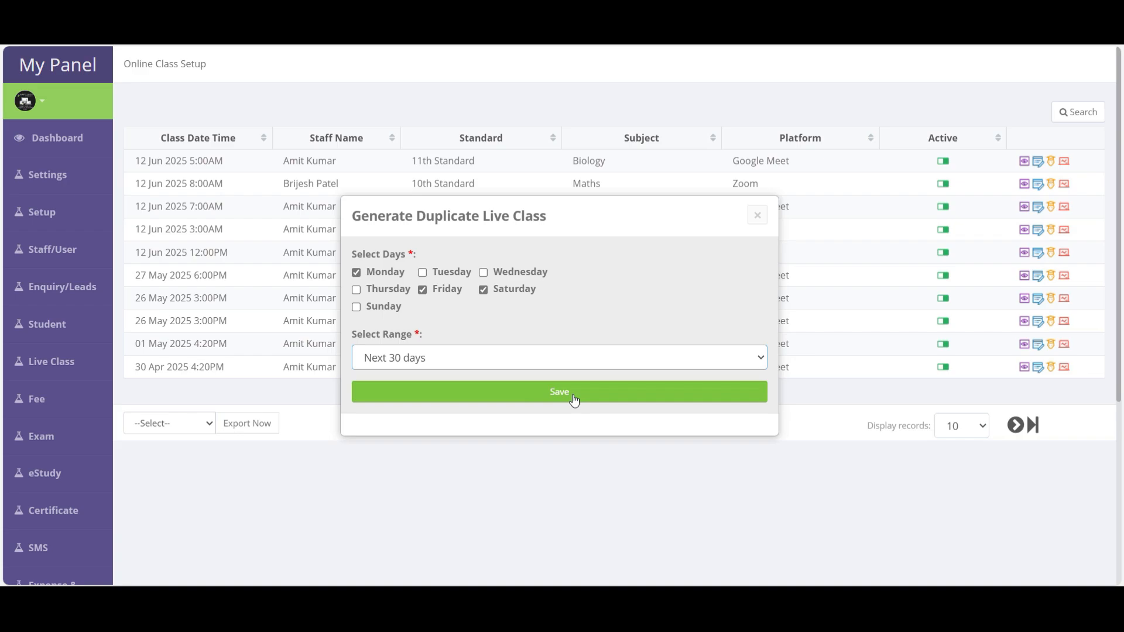
pyautogui.click(572, 393)
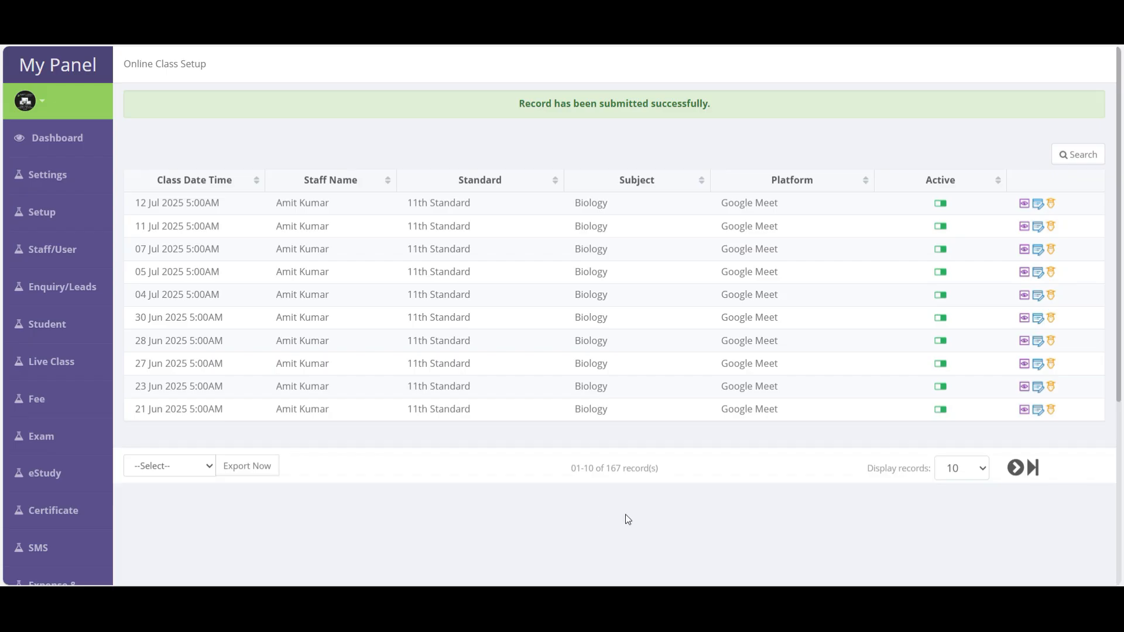
pyautogui.moveTo(59, 361)
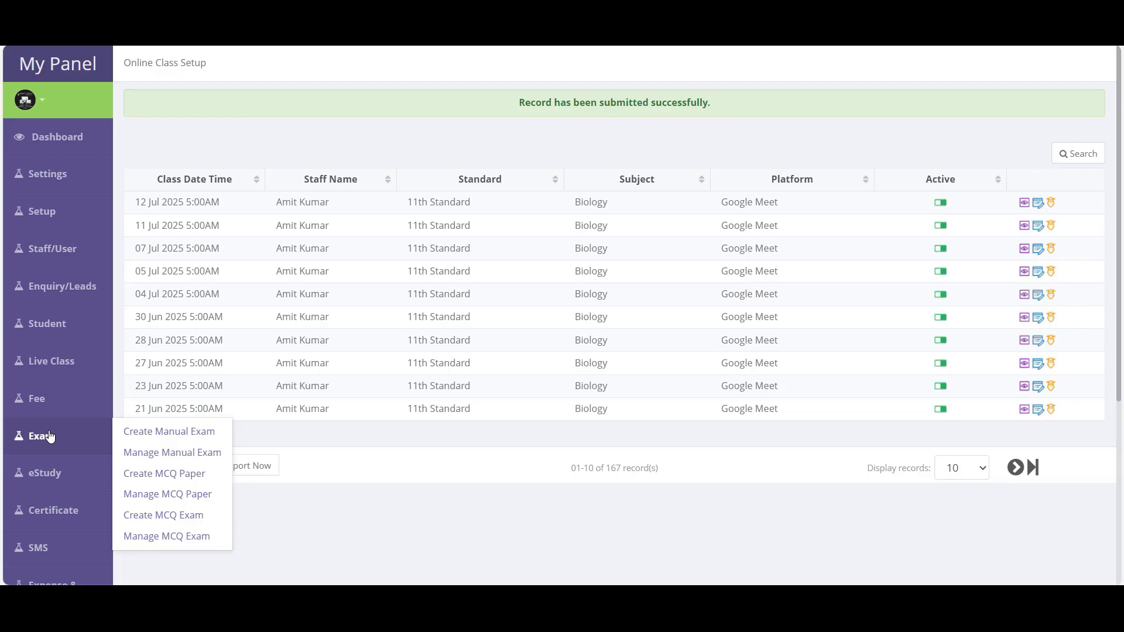
# - Open a blank Create New Exam form from Exam > Create Manual Exam
pyautogui.click(175, 432)
pyautogui.moveTo(46, 432)
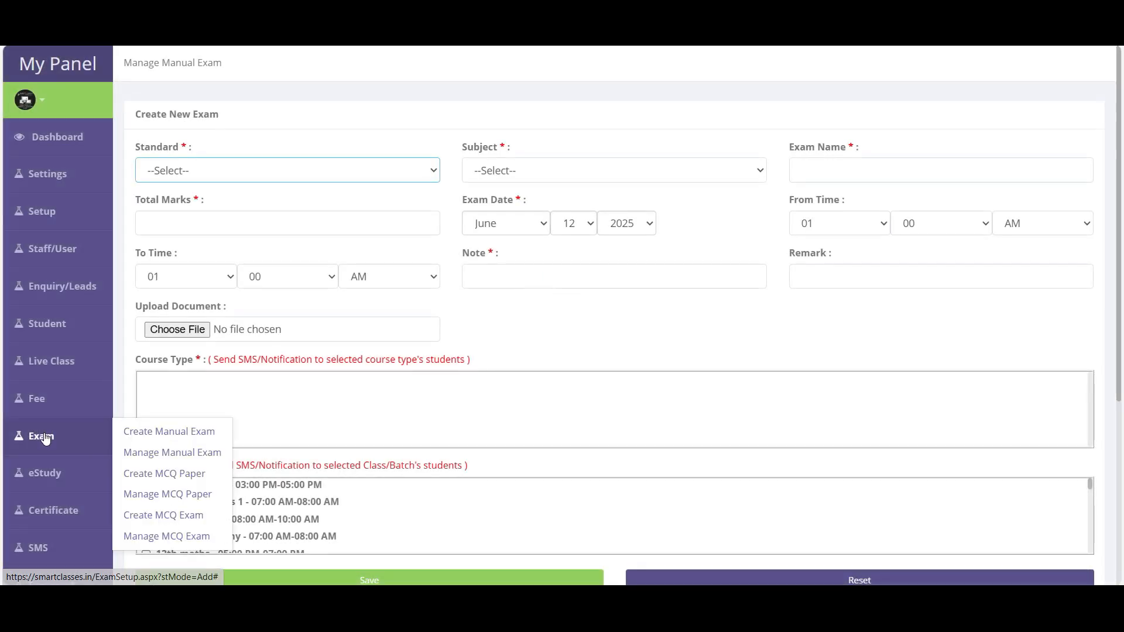
pyautogui.click(176, 431)
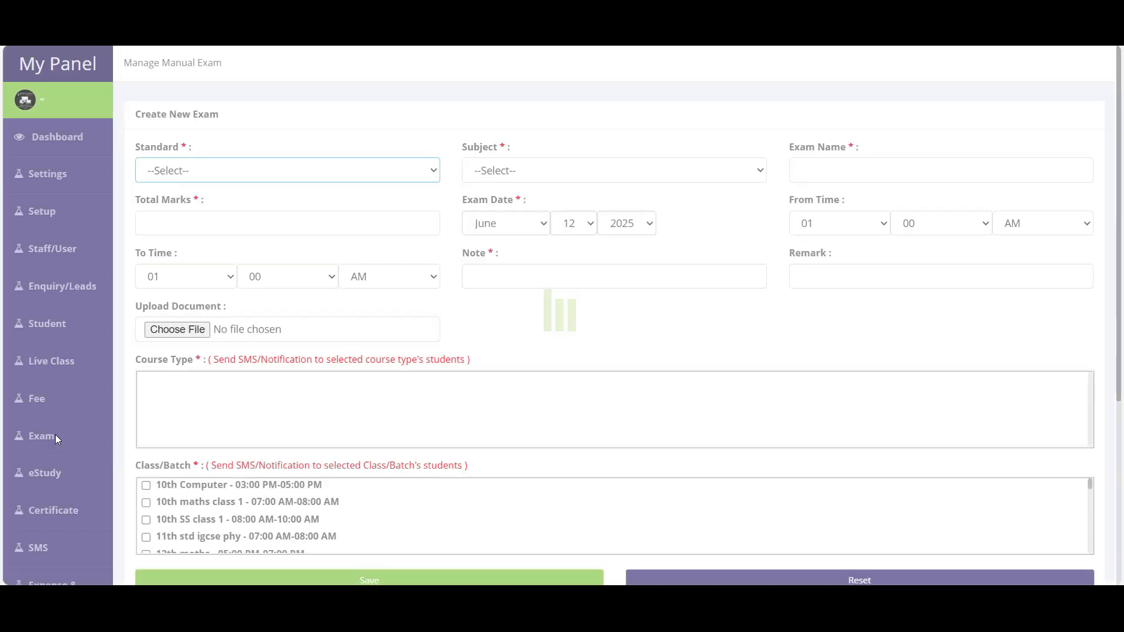
pyautogui.moveTo(55, 436)
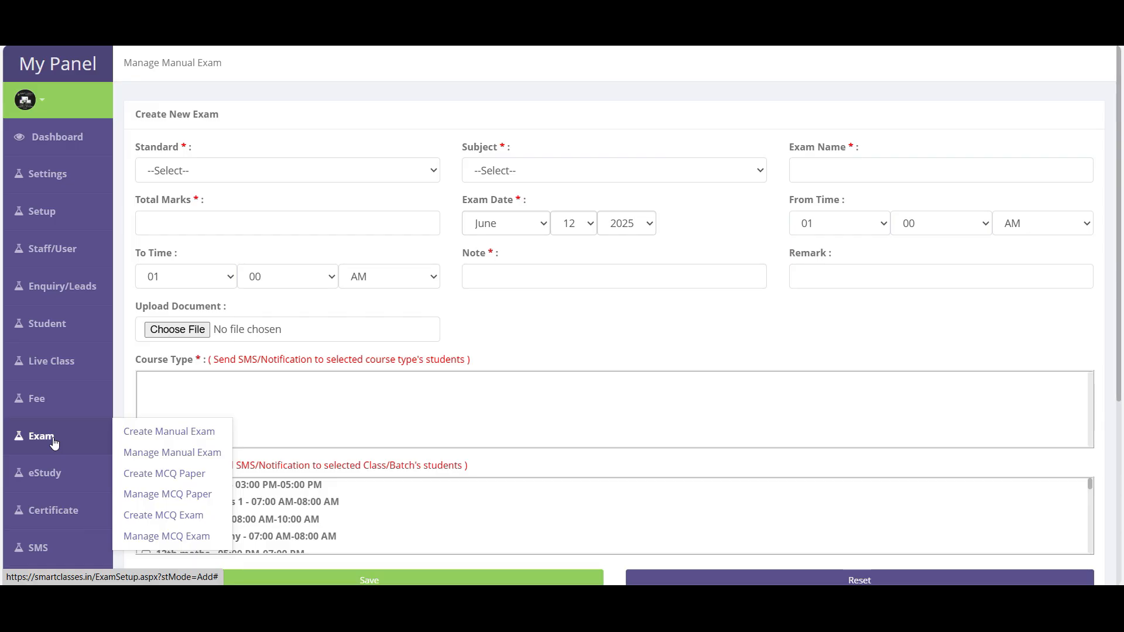
pyautogui.scroll(-3, 54, 443)
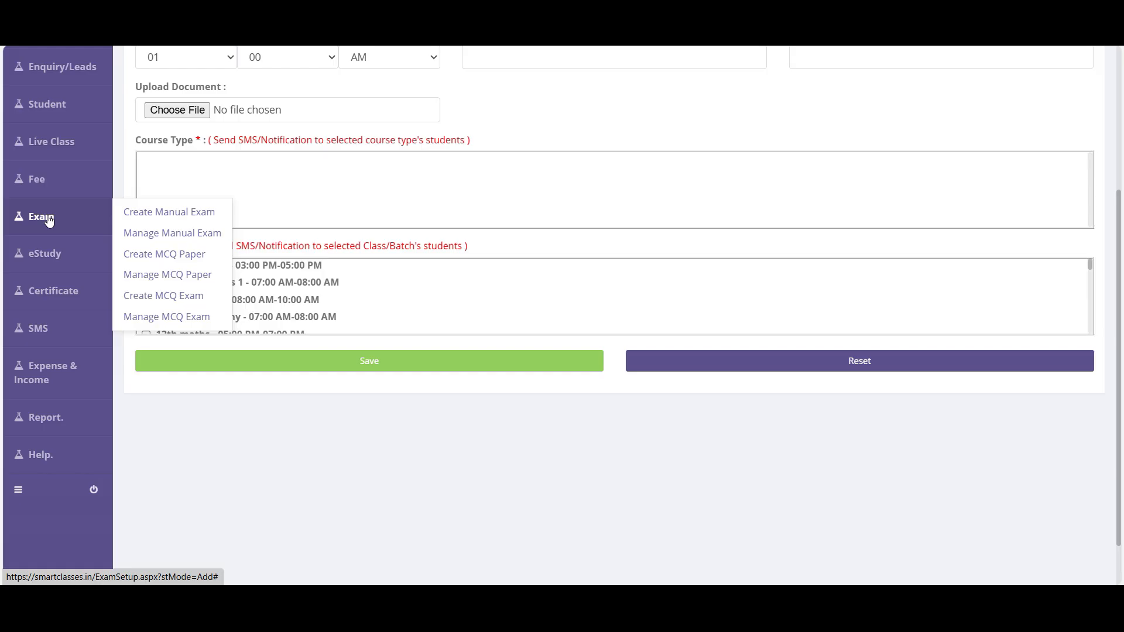
pyautogui.click(185, 218)
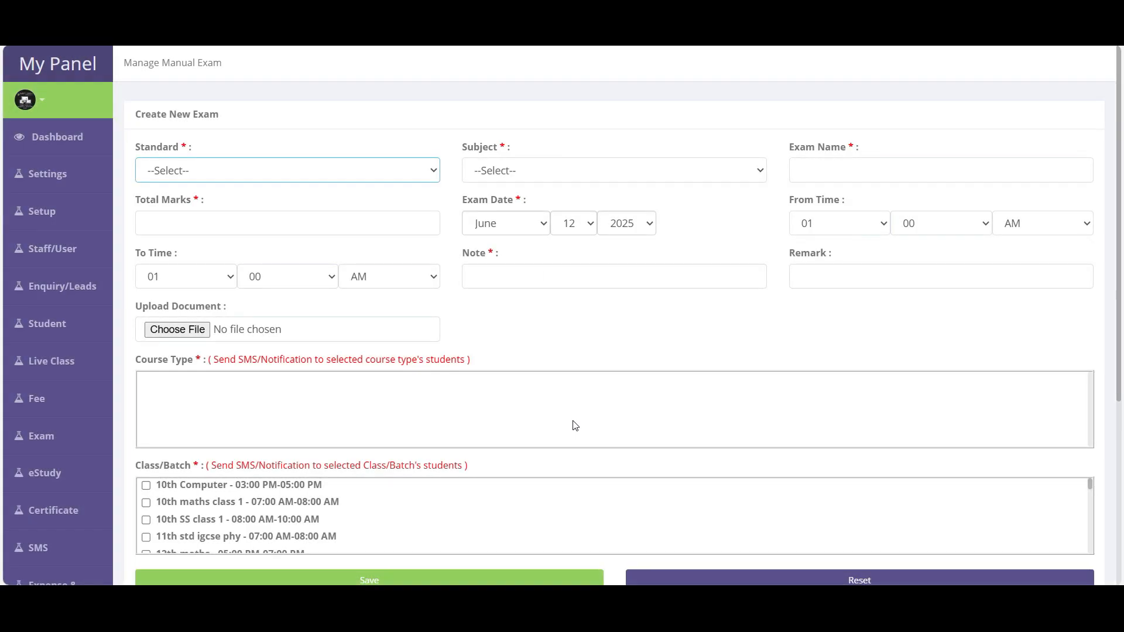
# - Set the exam to 10th Standard Maths, named 'Weekly Exam', with 100 total marks
pyautogui.click(227, 174)
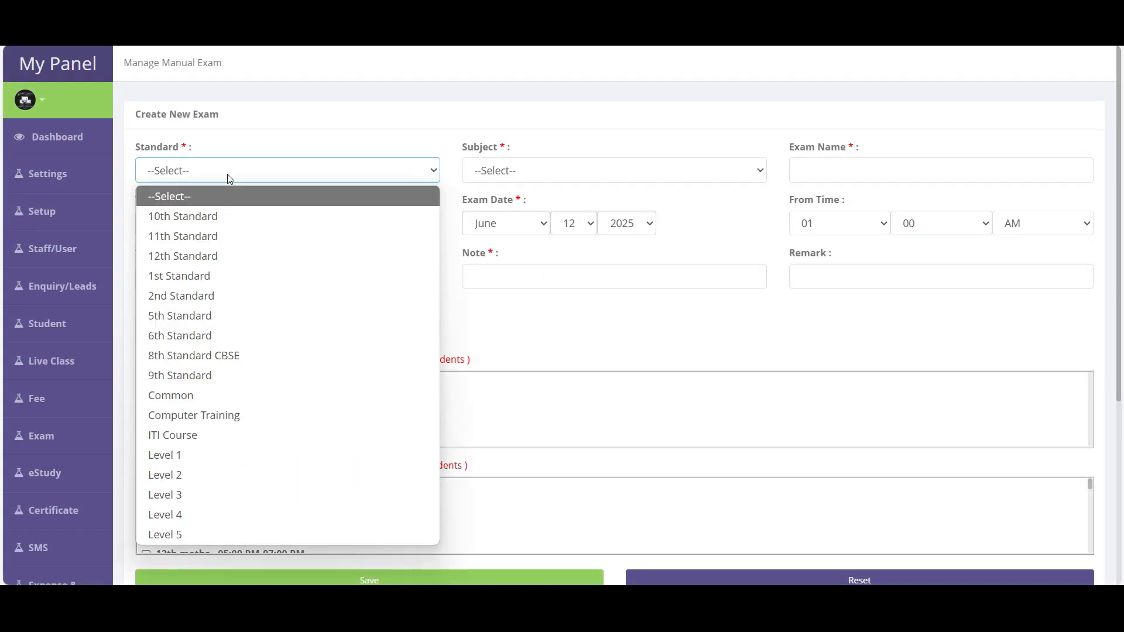
pyautogui.click(209, 220)
pyautogui.click(521, 174)
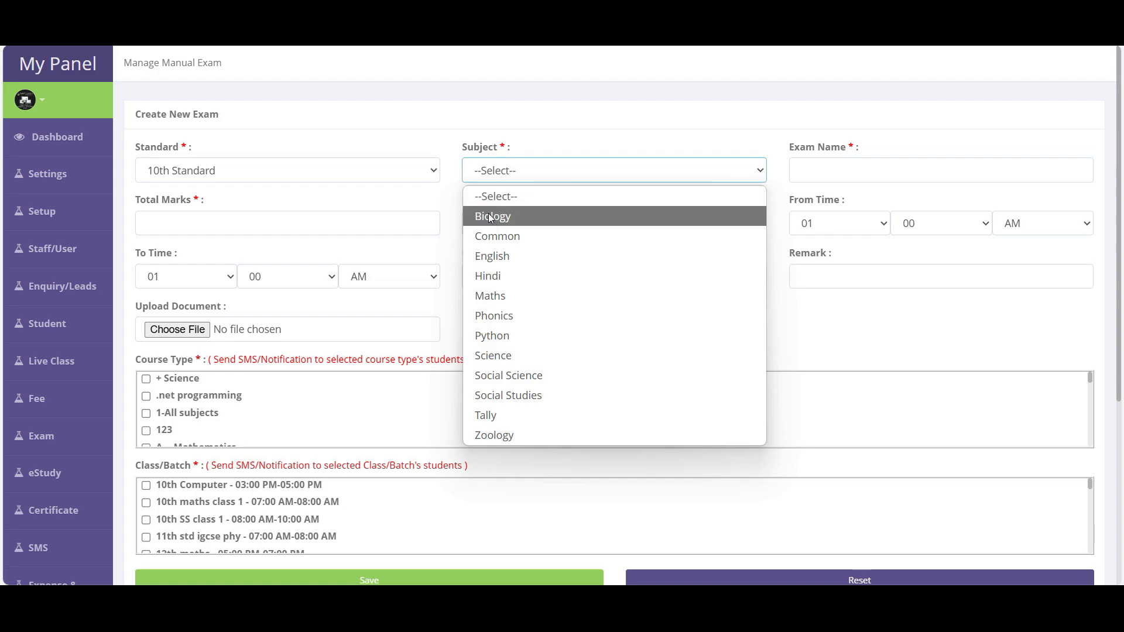
pyautogui.click(497, 297)
pyautogui.click(835, 169)
pyautogui.write('Weekly')
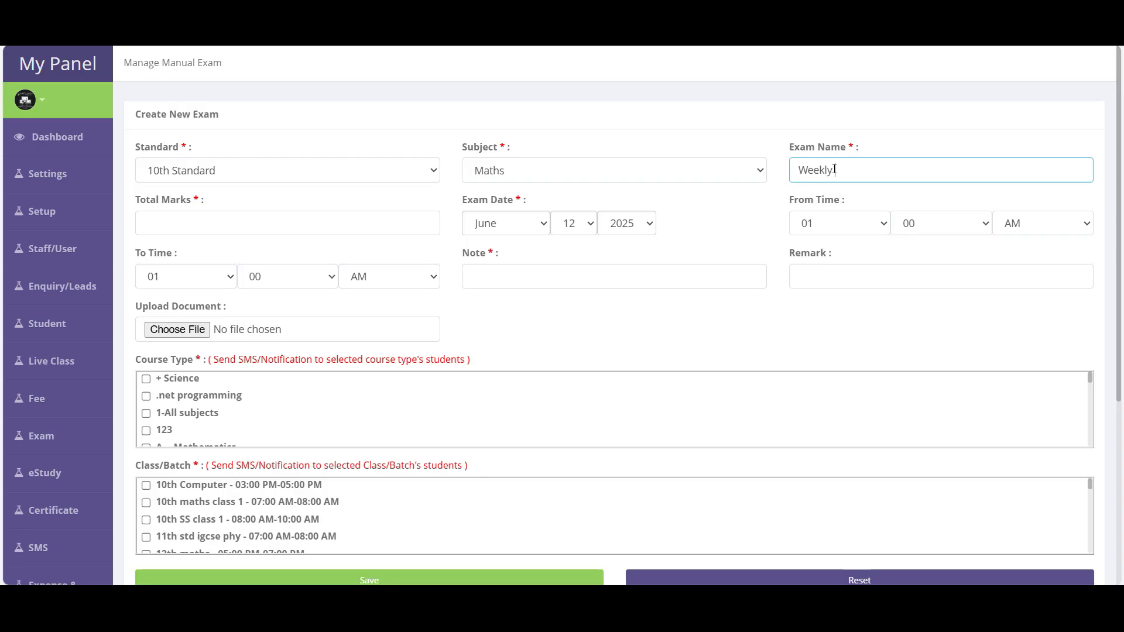
pyautogui.write(' Exam')
pyautogui.click(322, 227)
pyautogui.write('100')
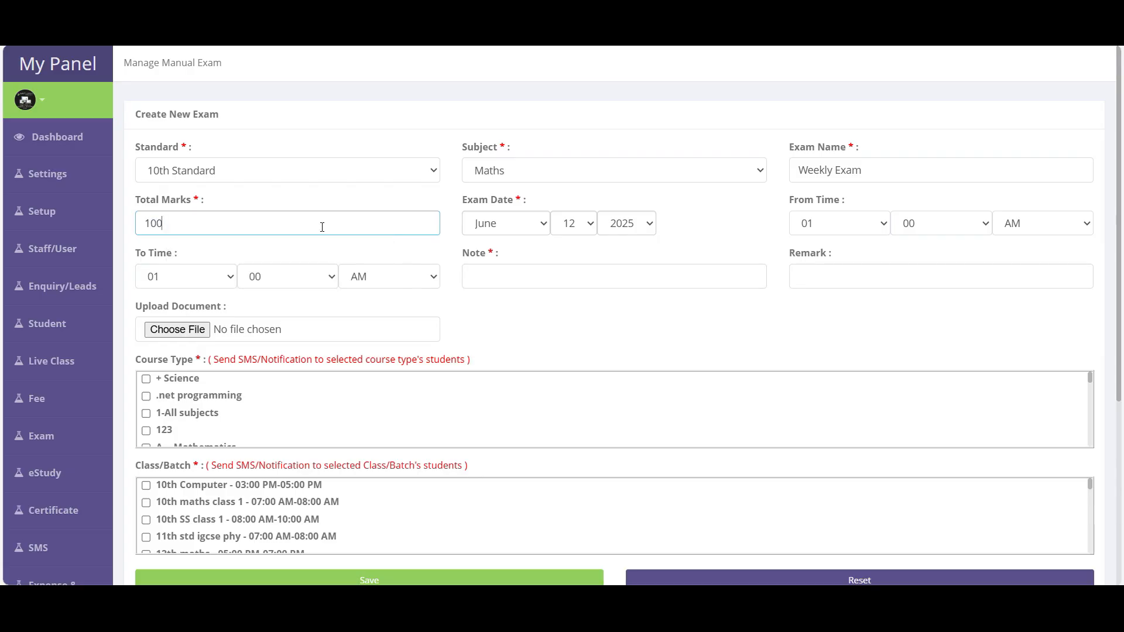
# - Set the exam time from 03:13 PM to 04:07 PM
pyautogui.click(838, 223)
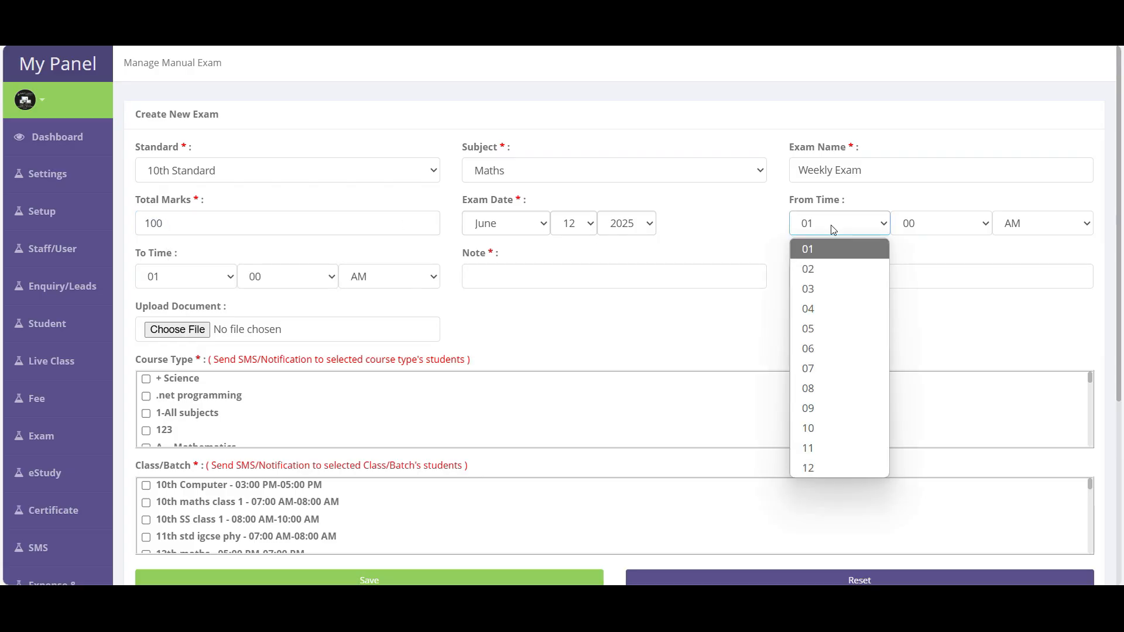
pyautogui.click(829, 289)
pyautogui.click(933, 231)
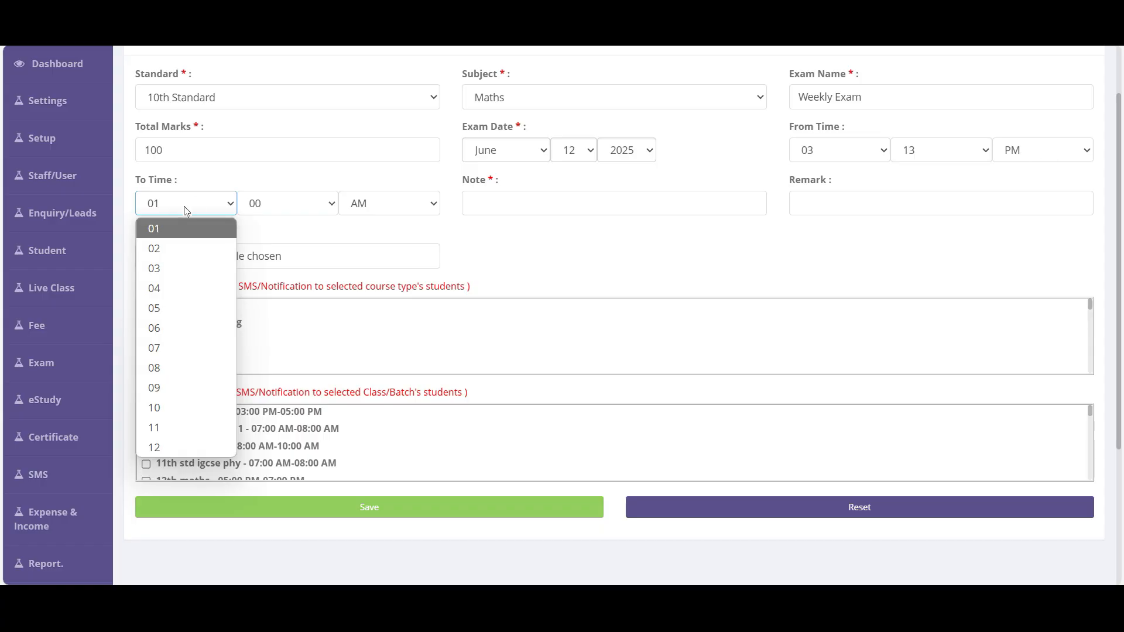
pyautogui.click(167, 289)
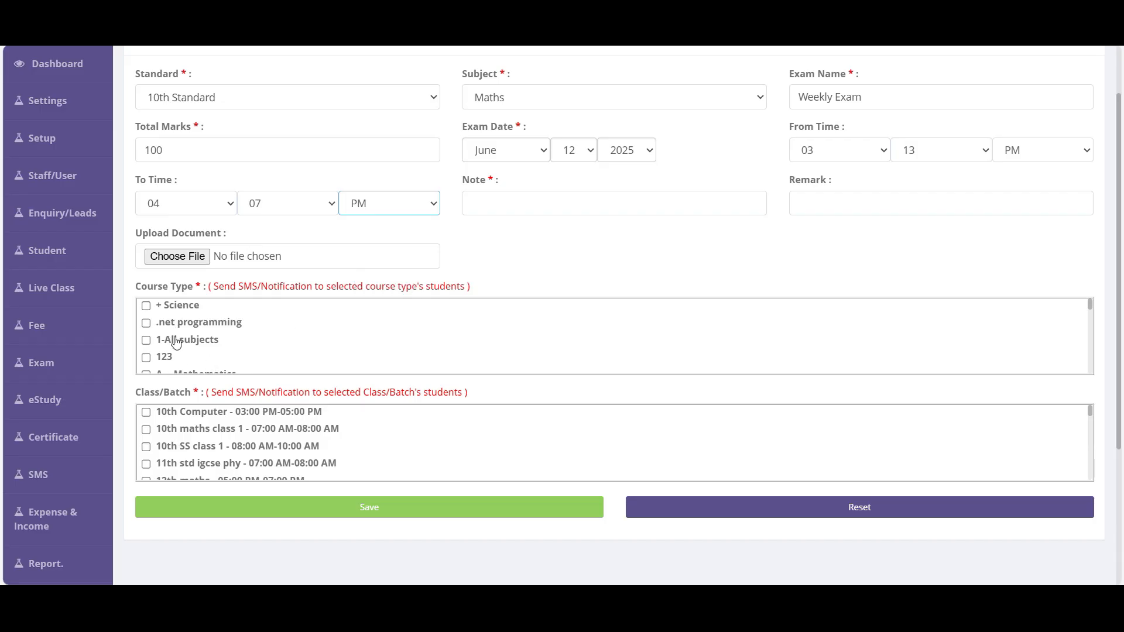
pyautogui.scroll(2, 177, 337)
pyautogui.scroll(-3, 212, 412)
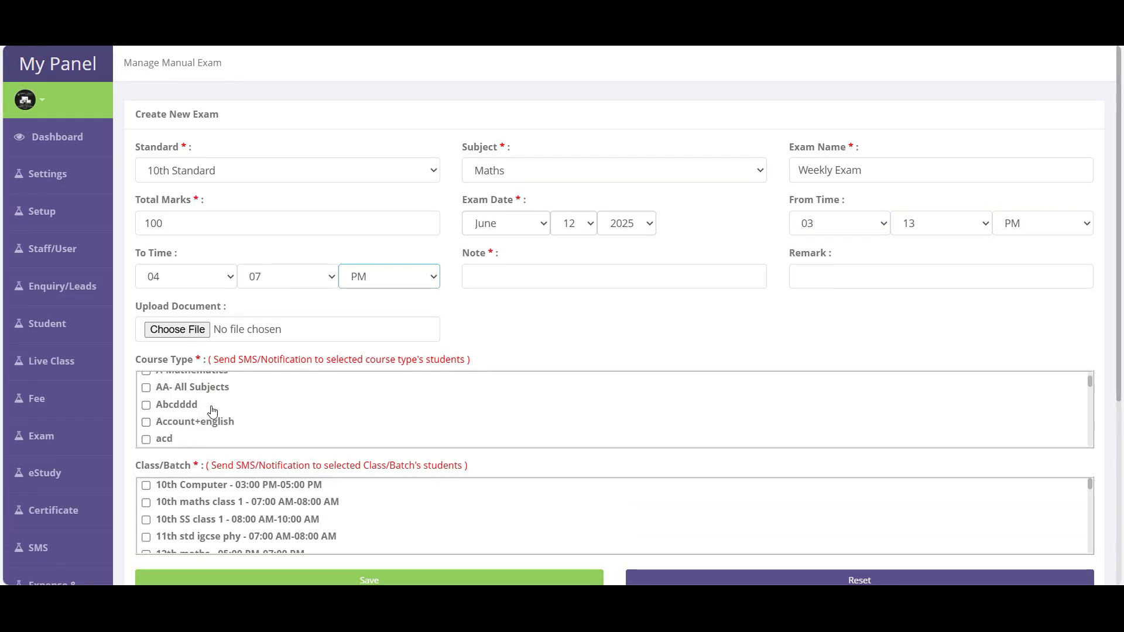
pyautogui.scroll(3, 173, 417)
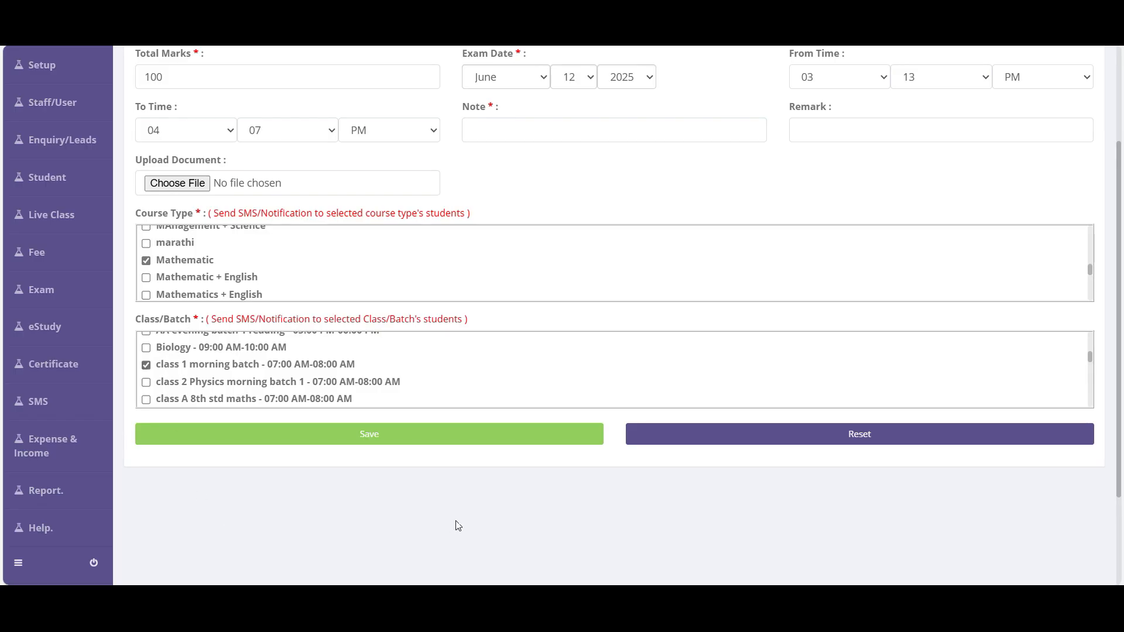
pyautogui.scroll(3, 455, 525)
# - Add an exam note and save the Weekly Exam
pyautogui.click(495, 275)
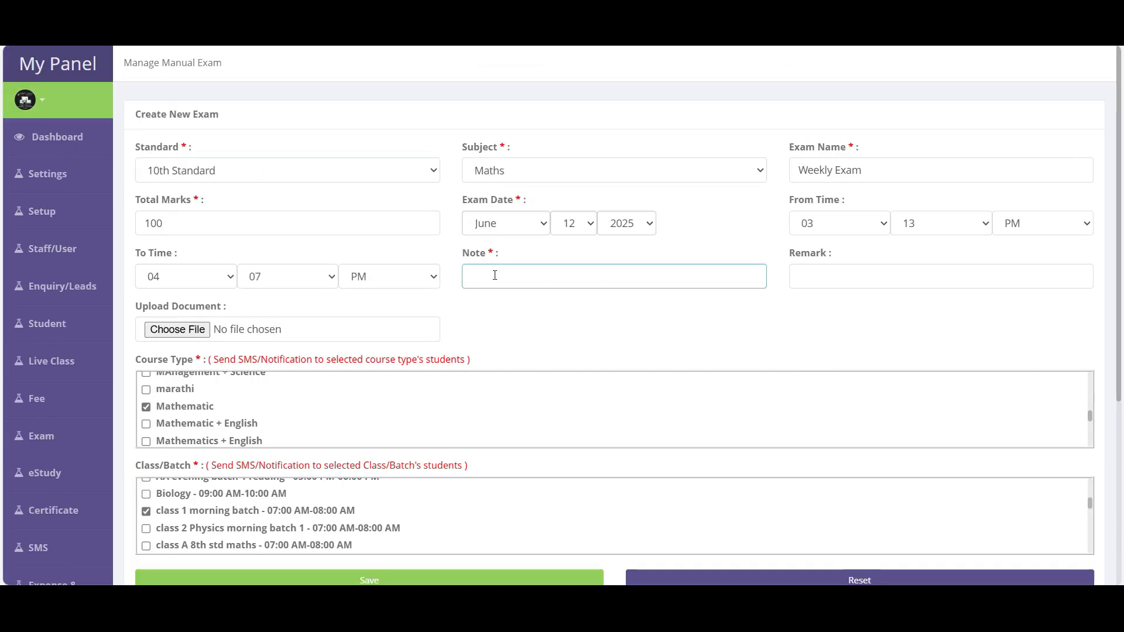
pyautogui.scroll(-5, 495, 276)
pyautogui.click(294, 303)
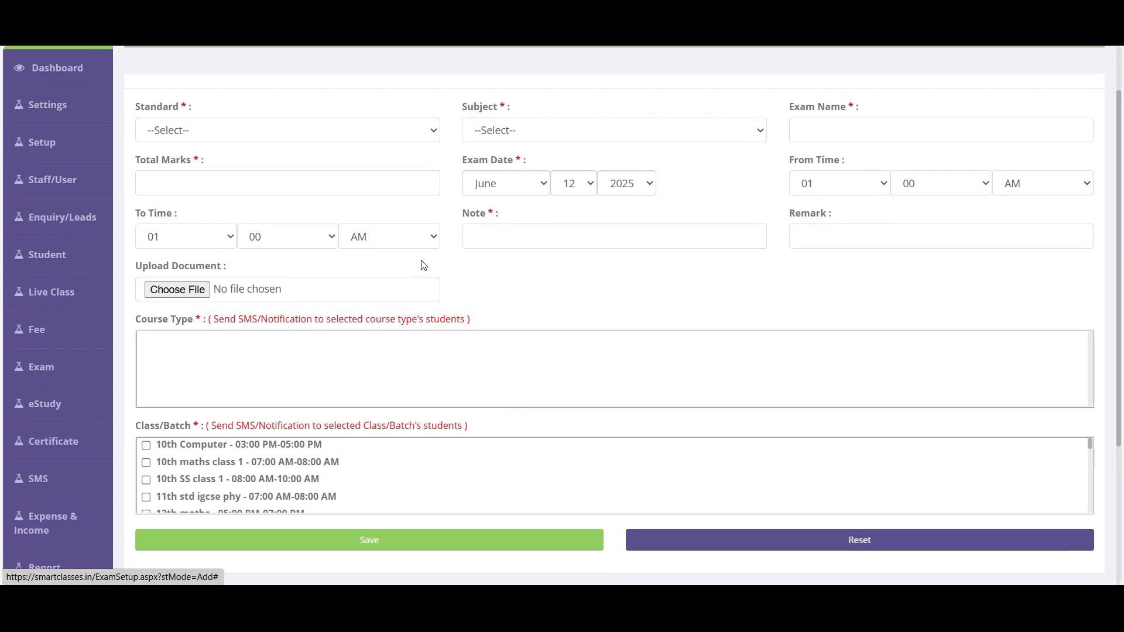
pyautogui.moveTo(509, 104); pyautogui.dragTo(711, 103)
pyautogui.moveTo(59, 410)
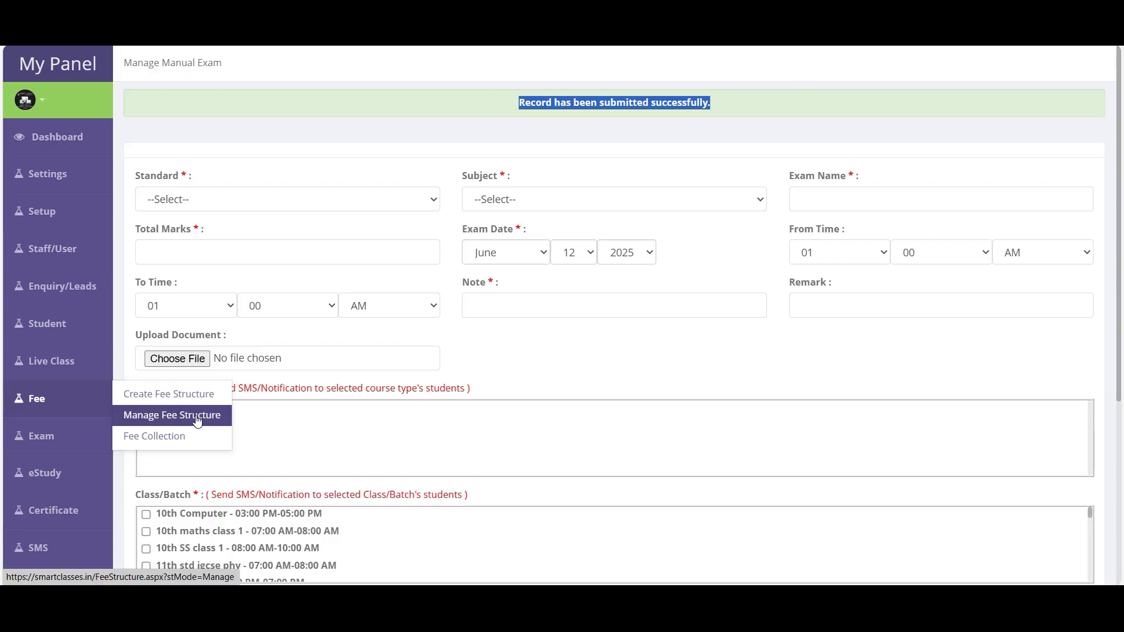
# - Open the manual exam list and view the Weekly Exam's details
pyautogui.moveTo(76, 437)
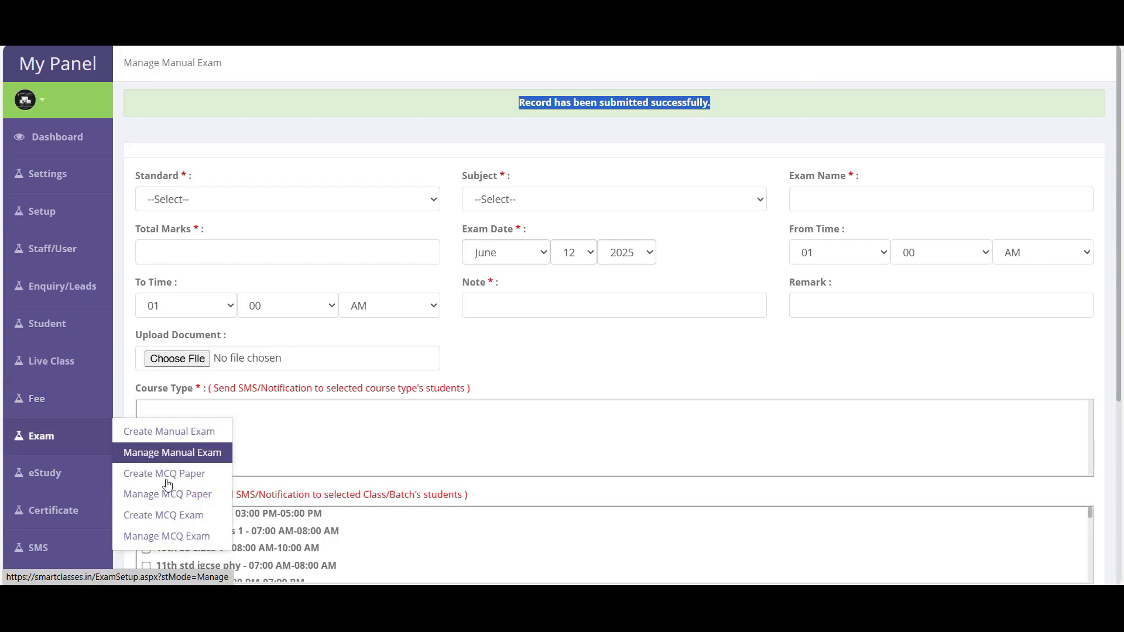
pyautogui.click(191, 462)
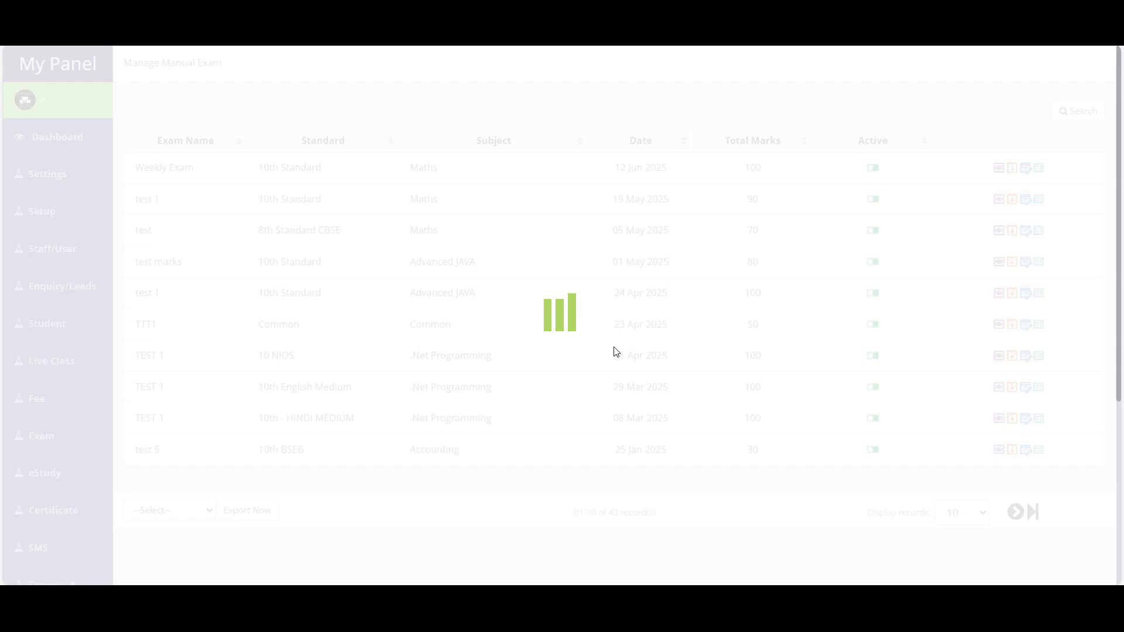
pyautogui.moveTo(135, 168); pyautogui.dragTo(751, 449)
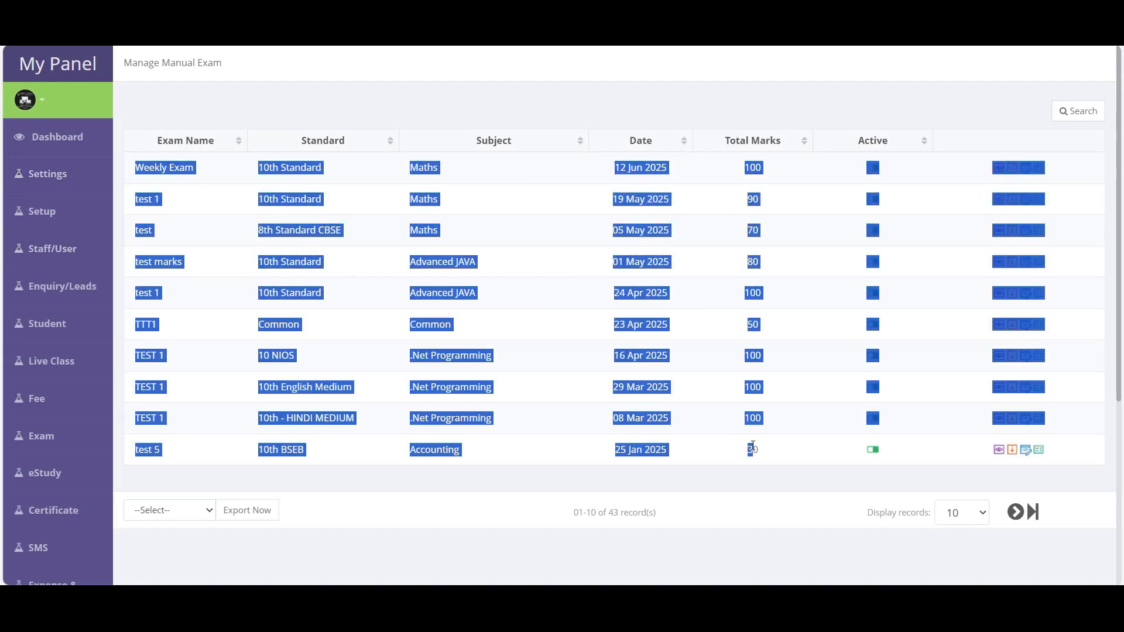
pyautogui.click(725, 213)
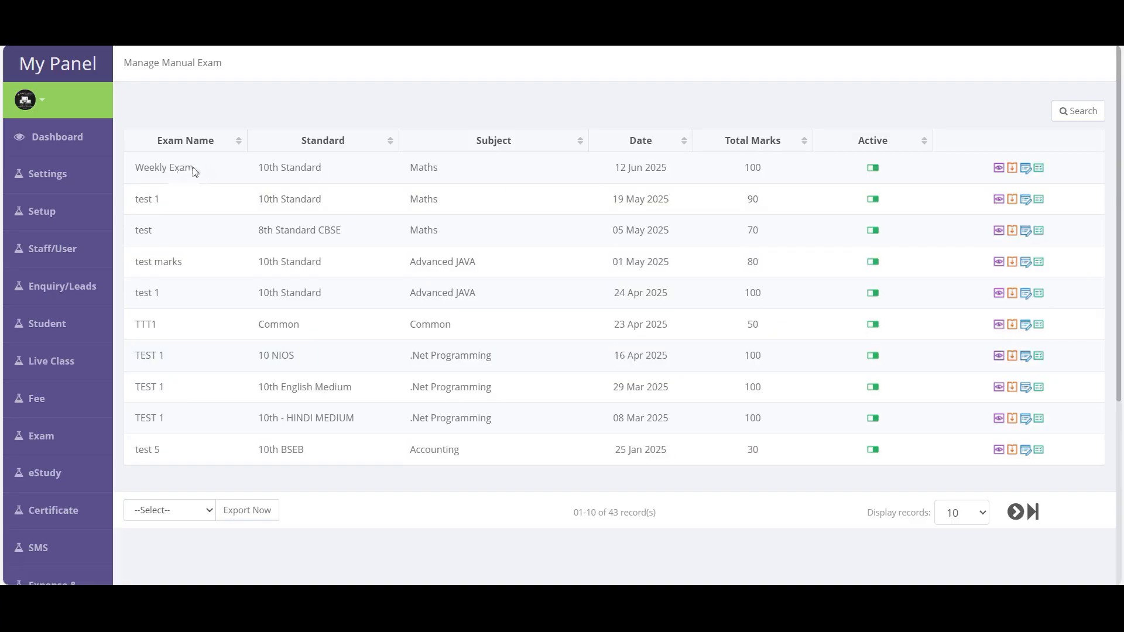
pyautogui.moveTo(196, 169); pyautogui.dragTo(139, 171)
pyautogui.click(999, 168)
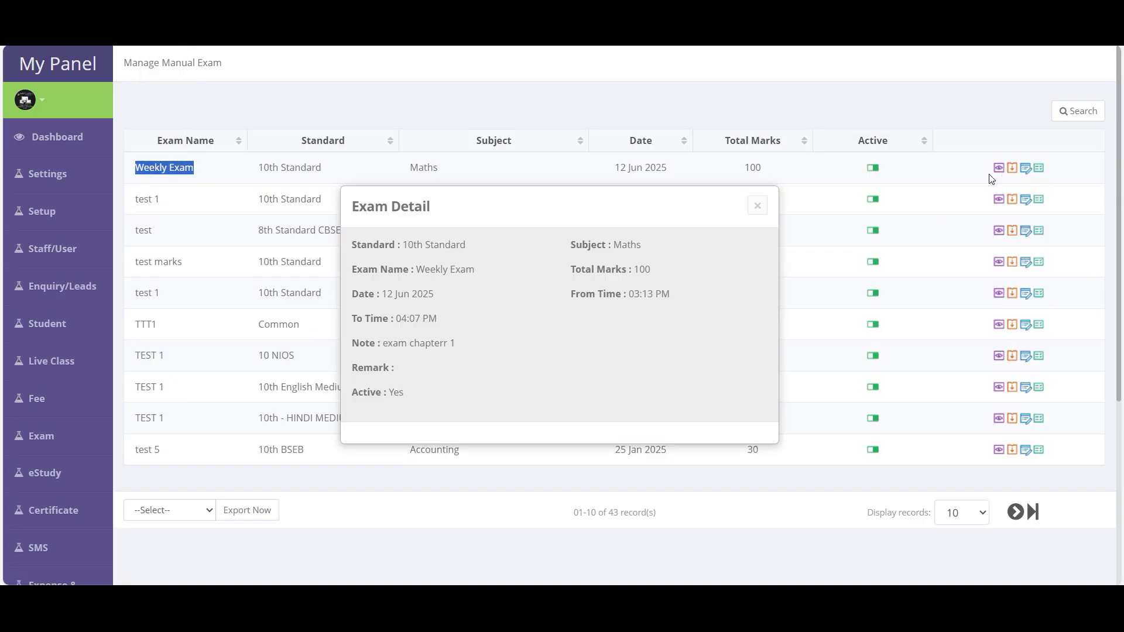
pyautogui.click(757, 205)
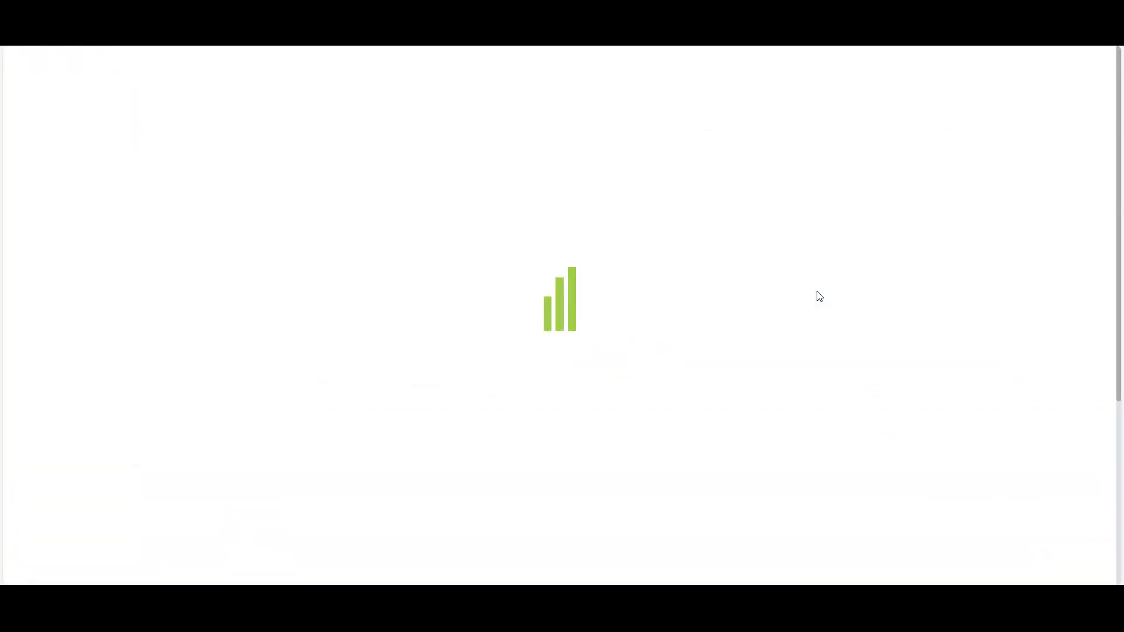
# - Cancel the Weekly Exam edit form and open its mark allocation page
pyautogui.scroll(-5, 800, 299)
pyautogui.click(990, 301)
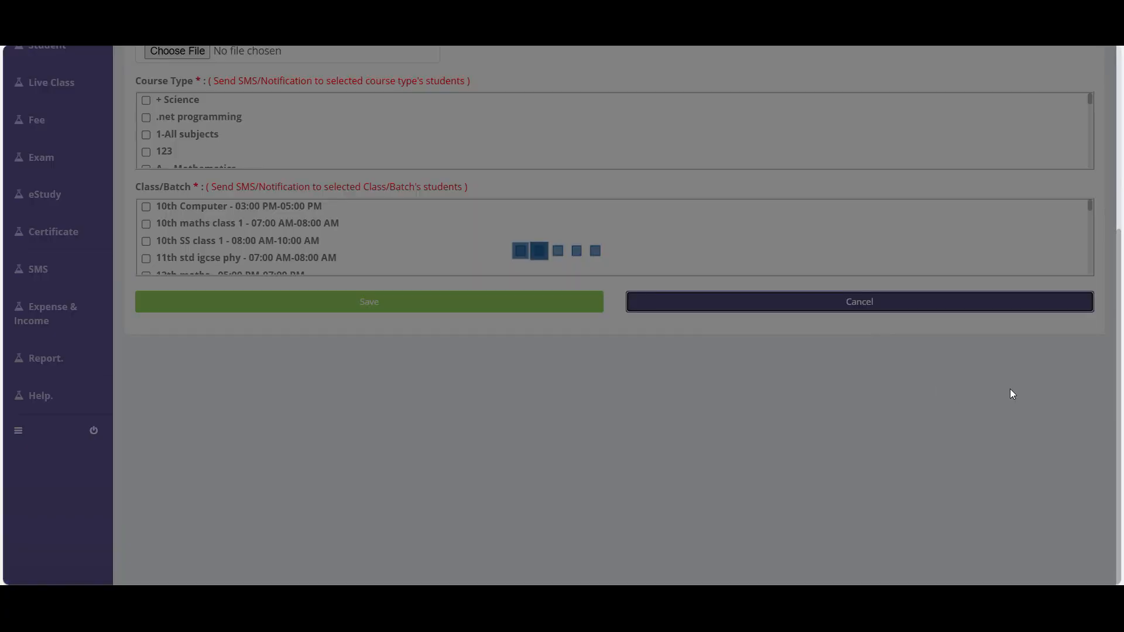
pyautogui.scroll(5, 1063, 333)
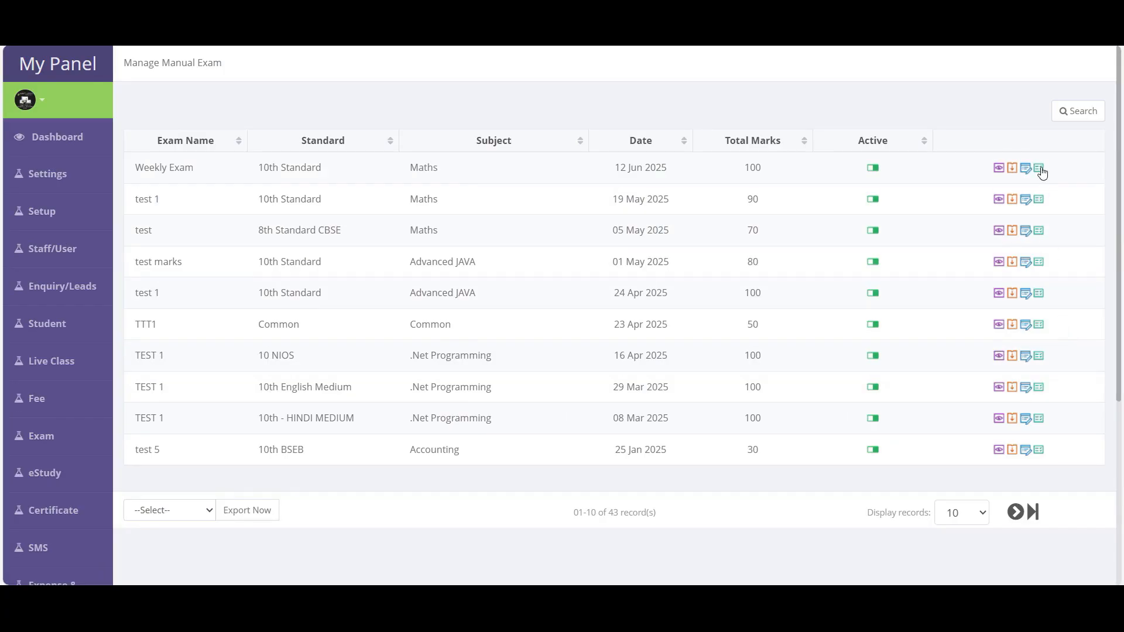
pyautogui.click(1040, 170)
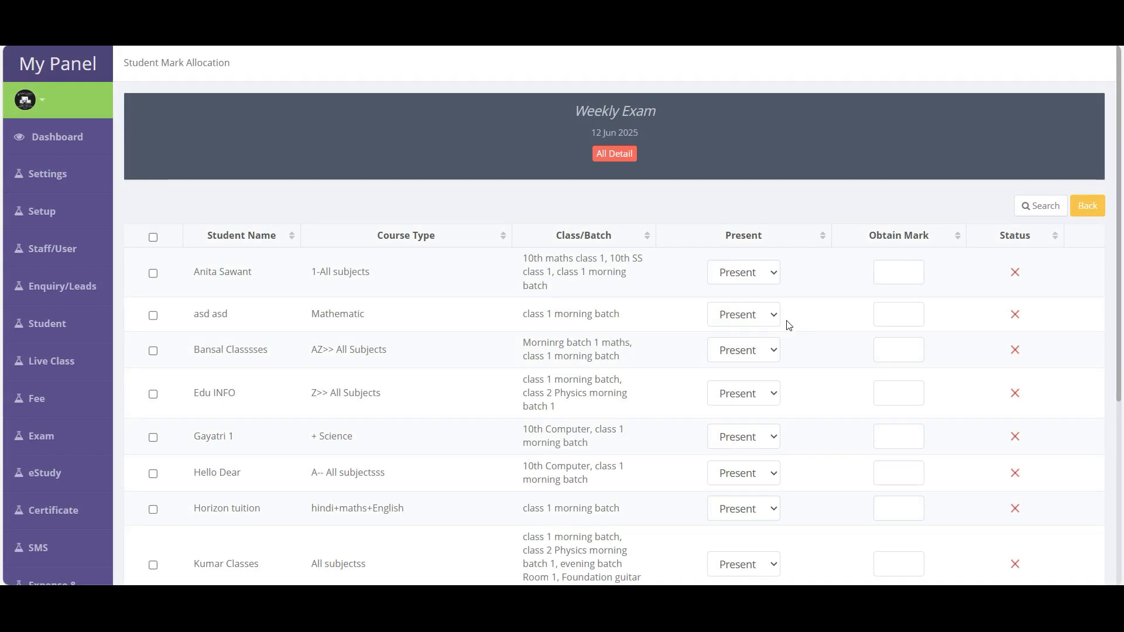
# - Filter the mark allocation students by the 10th maths course type
pyautogui.scroll(-4, 788, 325)
pyautogui.scroll(1, 410, 292)
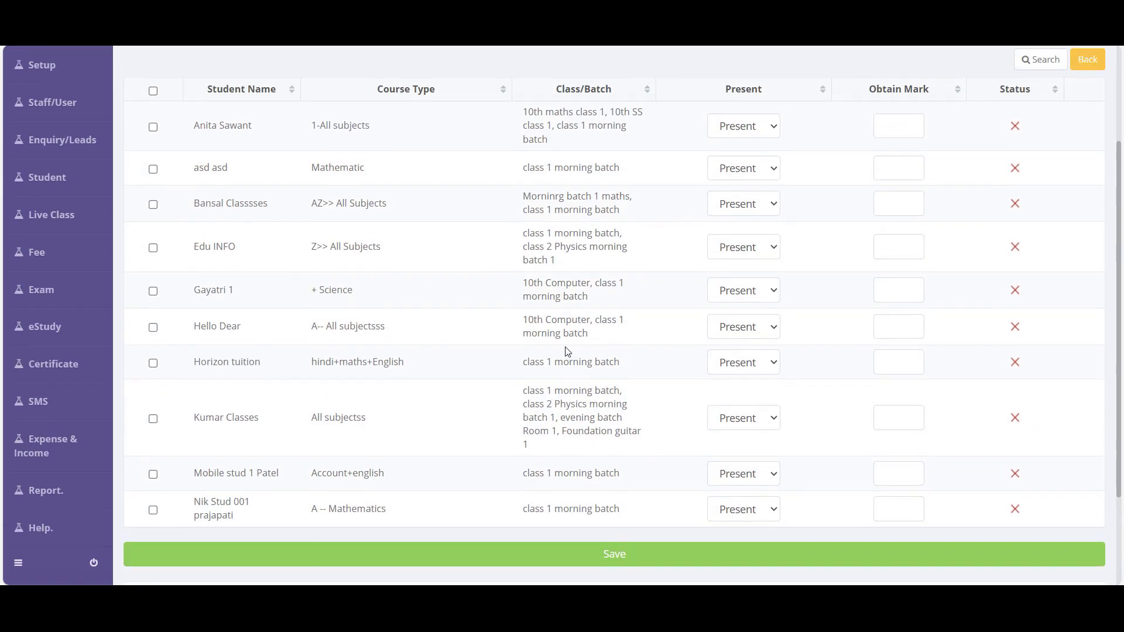
pyautogui.scroll(3, 606, 346)
pyautogui.scroll(-1, 834, 371)
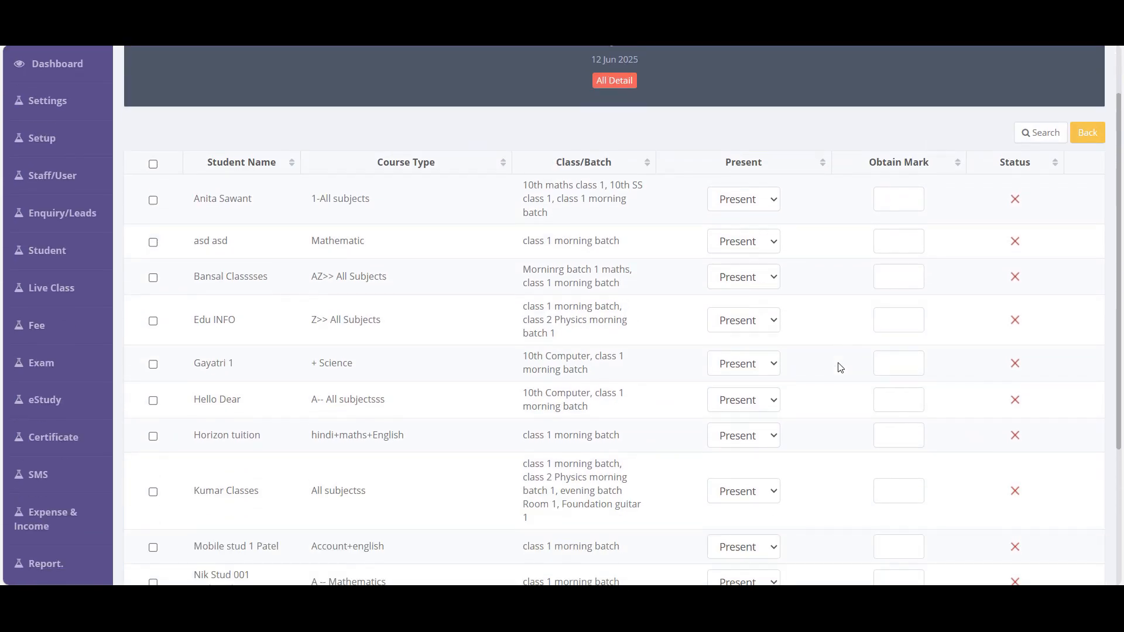
pyautogui.click(1037, 132)
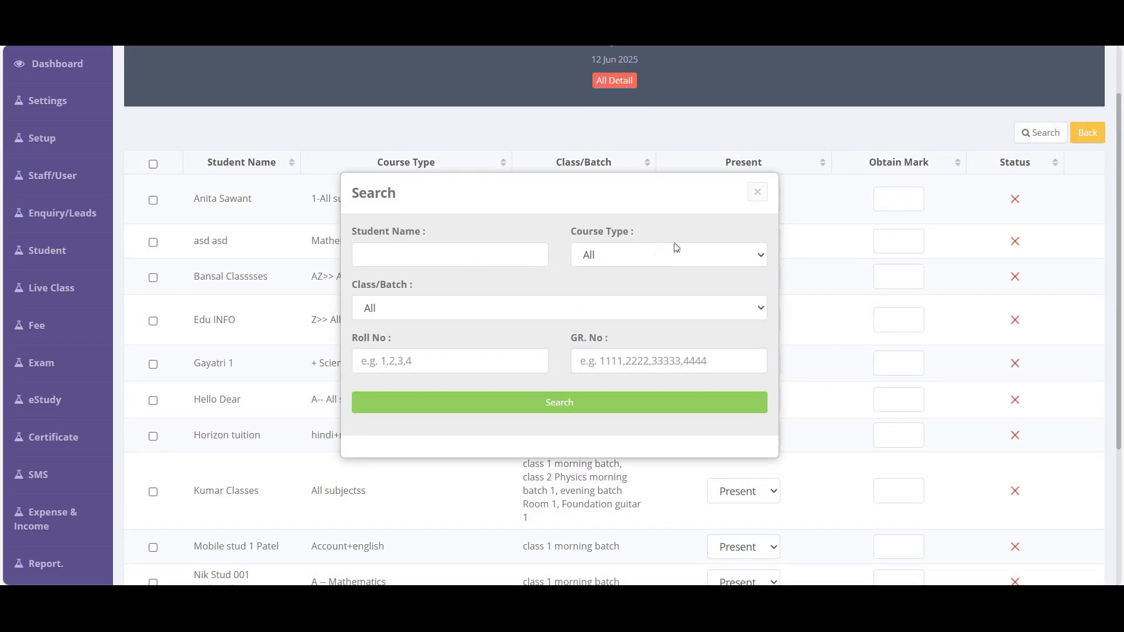
pyautogui.click(627, 255)
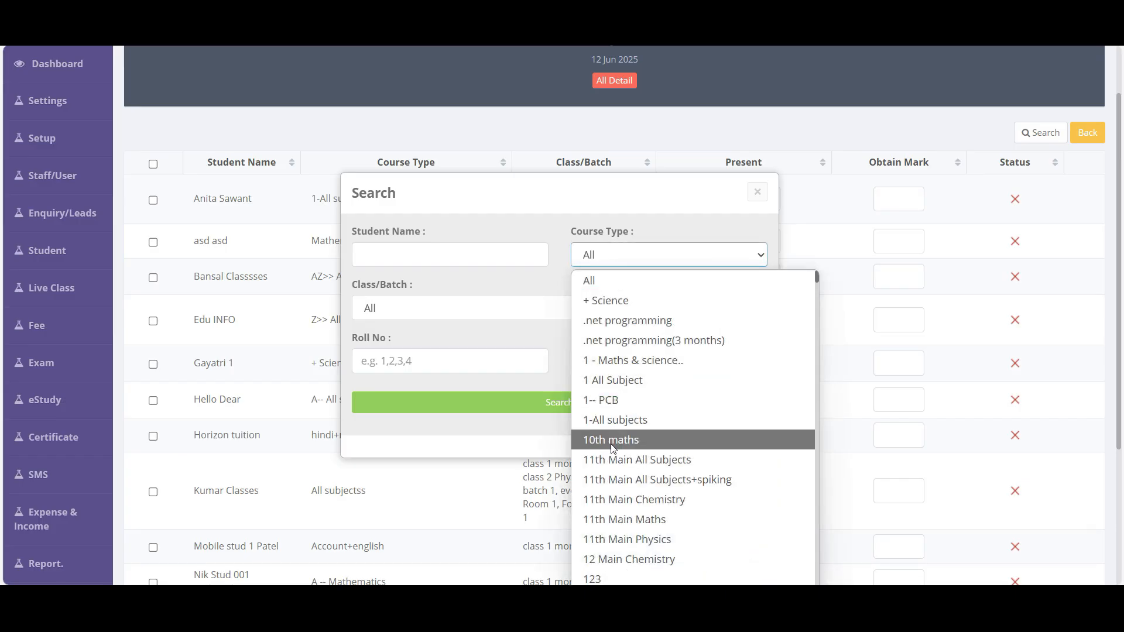
pyautogui.click(627, 439)
pyautogui.click(660, 255)
pyautogui.click(476, 311)
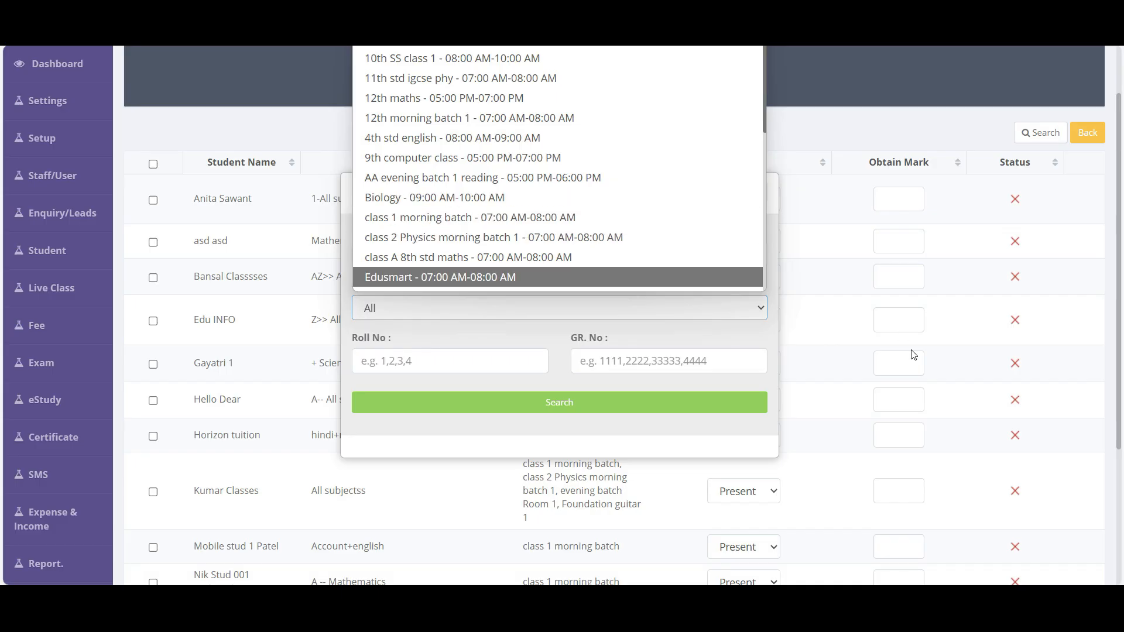
pyautogui.click(590, 438)
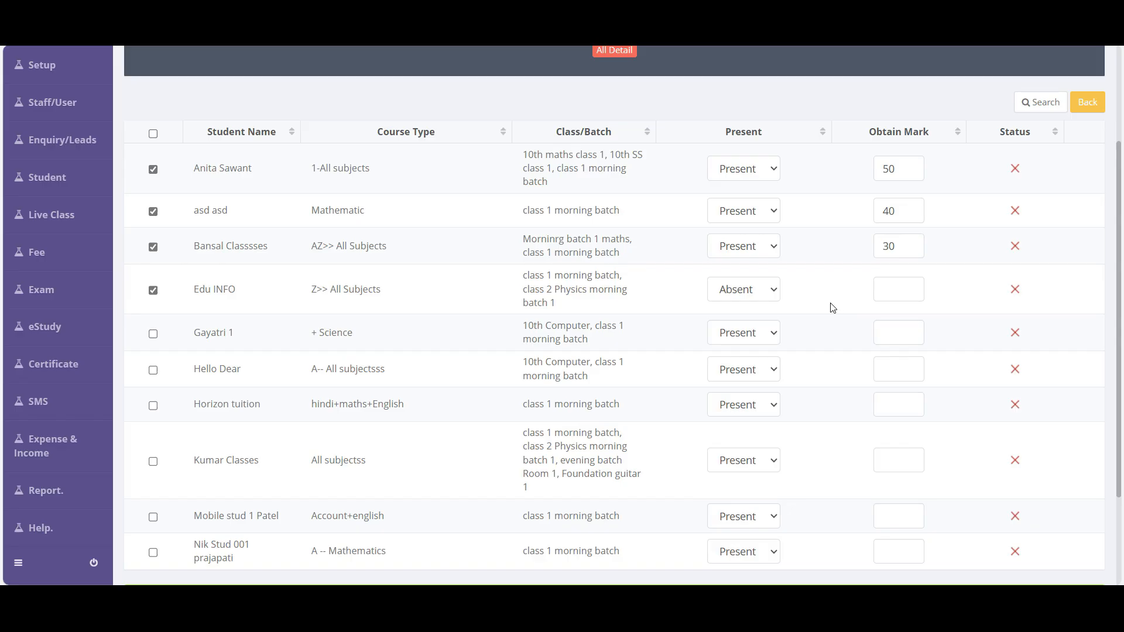
# - Mark the fourth student absent and save the Weekly Exam marks
pyautogui.click(755, 299)
pyautogui.click(746, 339)
pyautogui.scroll(-2, 701, 417)
pyautogui.click(614, 466)
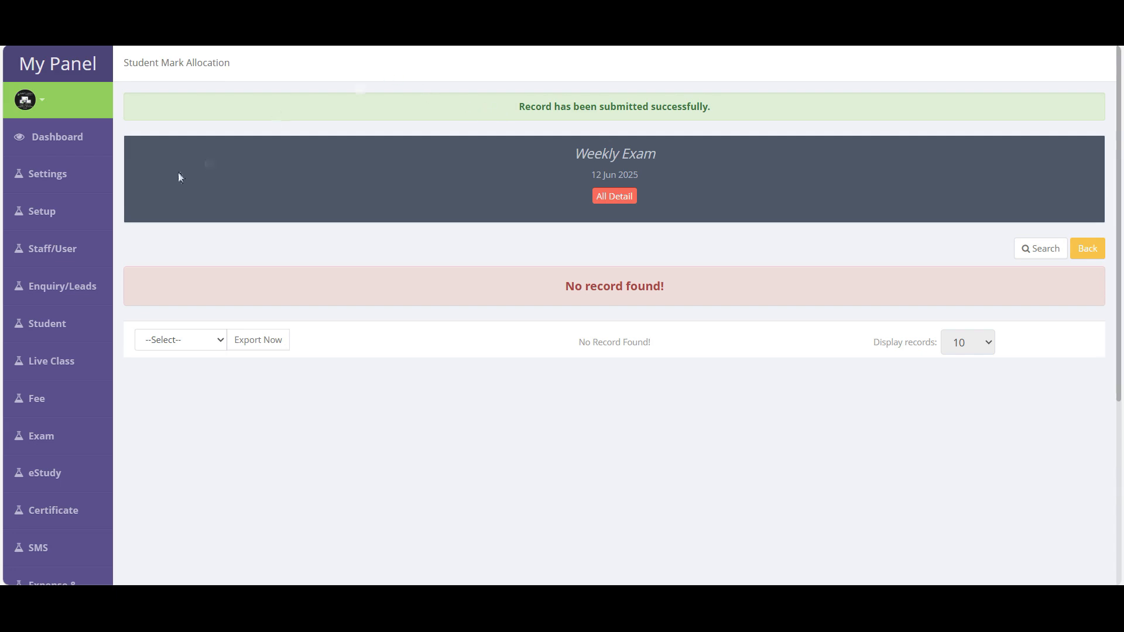
pyautogui.click(55, 179)
# - Open the Create MCQ Exam Paper form from the sidebar's Exam flyout
pyautogui.scroll(-3, 499, 399)
pyautogui.moveTo(83, 288)
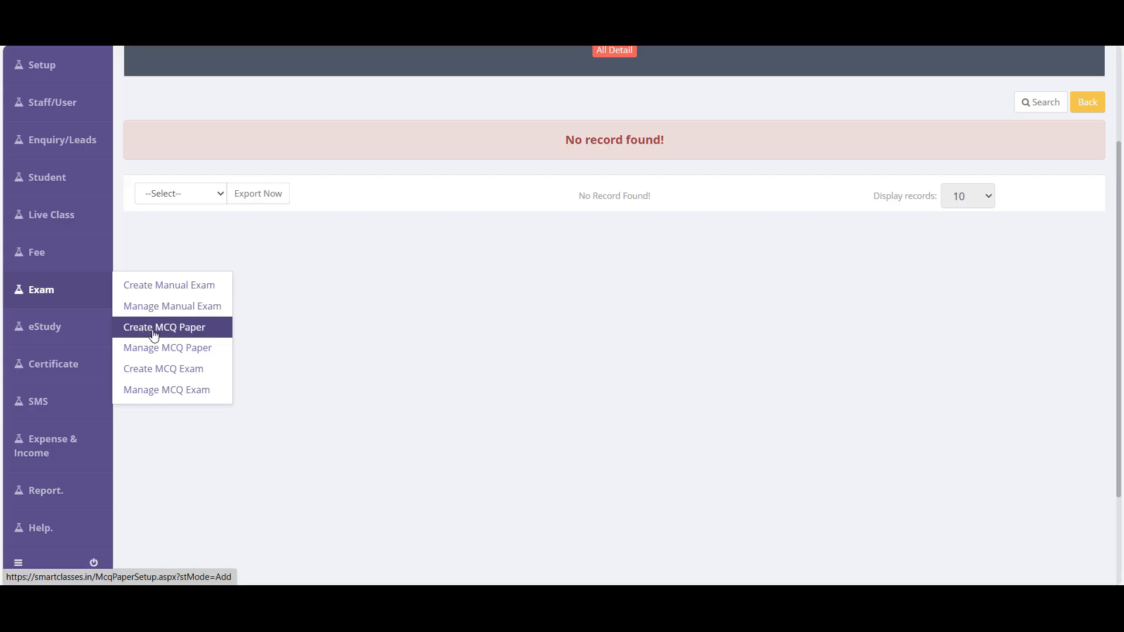
pyautogui.click(181, 333)
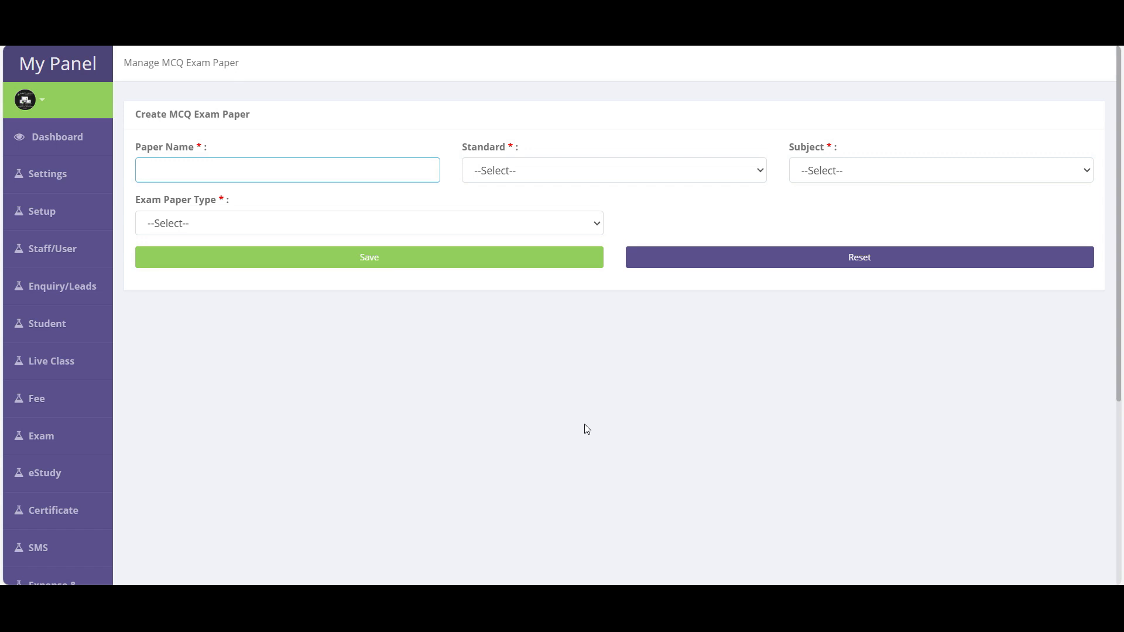
# - Save a Simple MCQ paper named 'Test paper' for 10th Standard Maths
pyautogui.write('Test paper')
pyautogui.press('Tab')
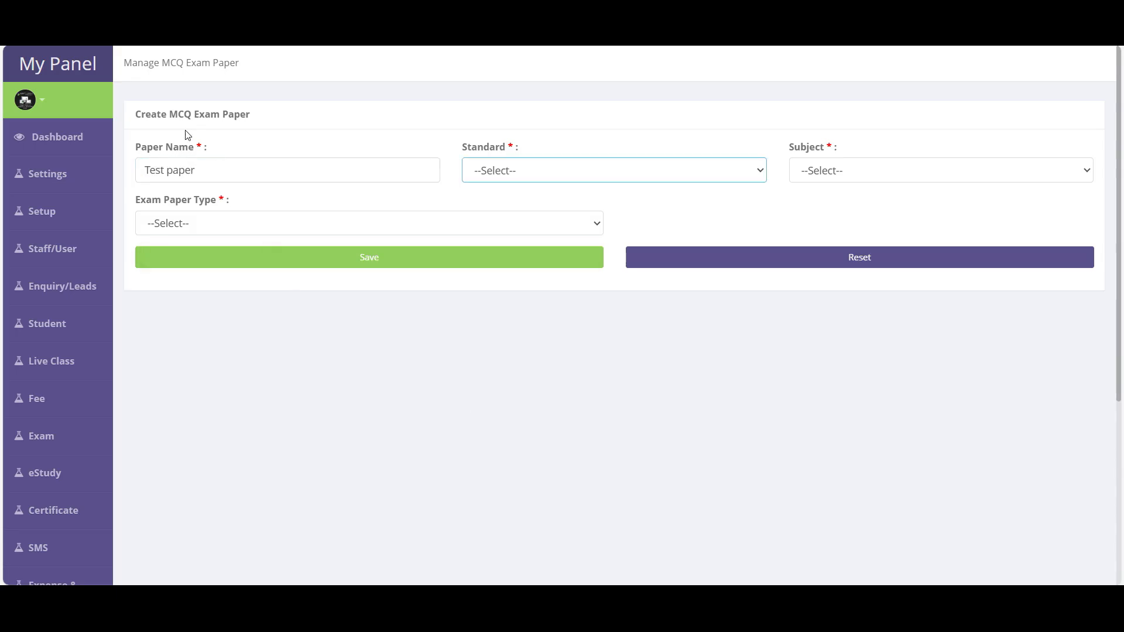
pyautogui.click(595, 174)
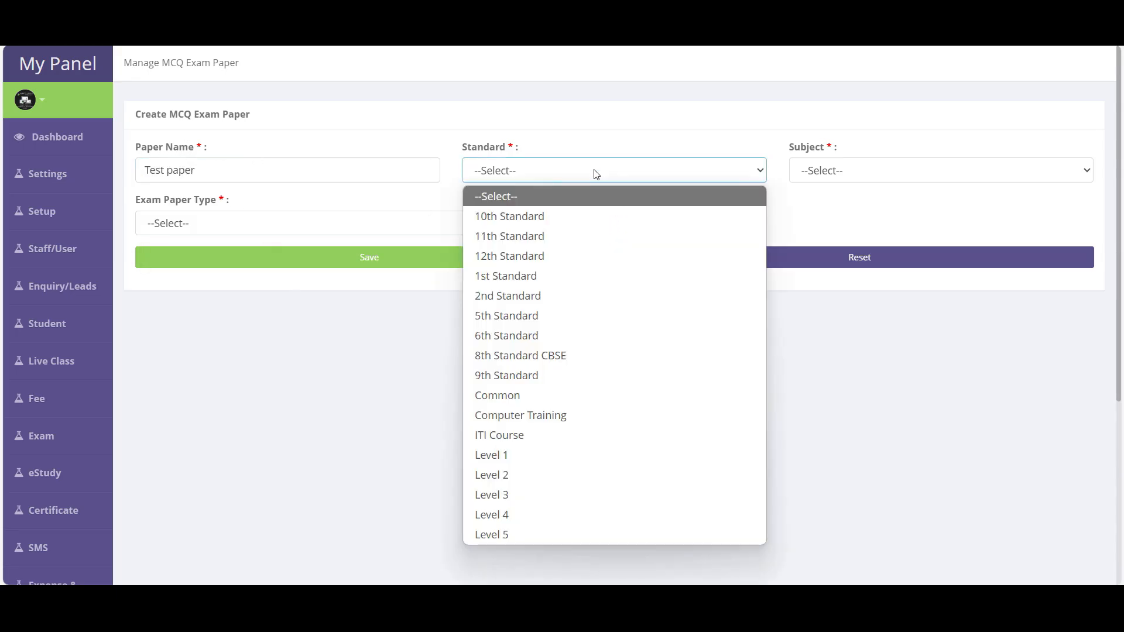
pyautogui.click(504, 216)
pyautogui.click(836, 173)
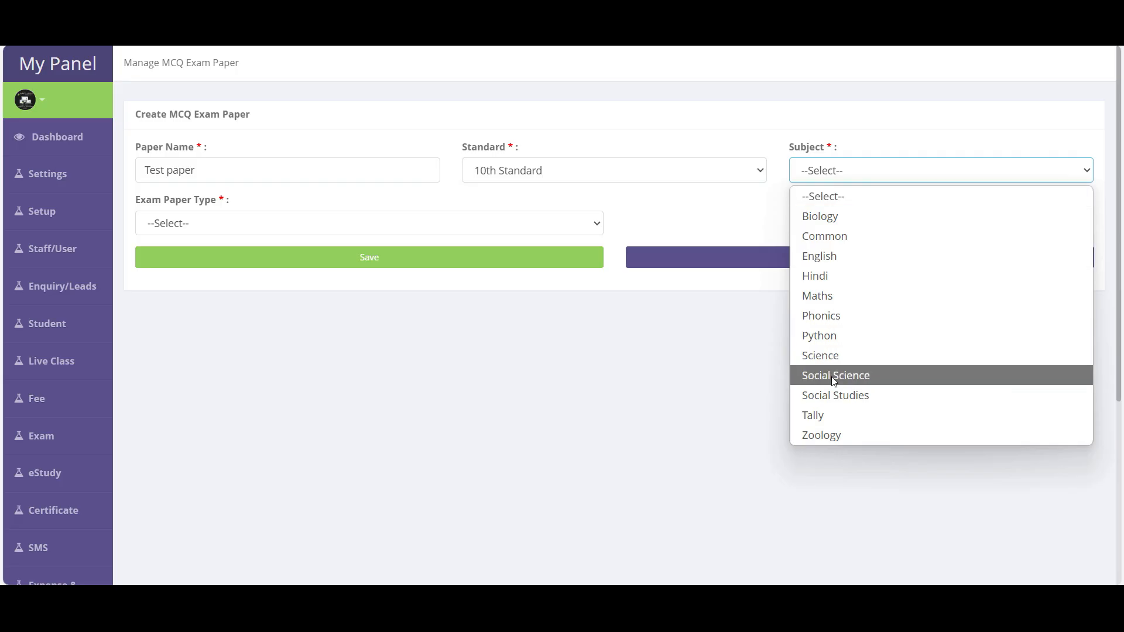
pyautogui.press('m')
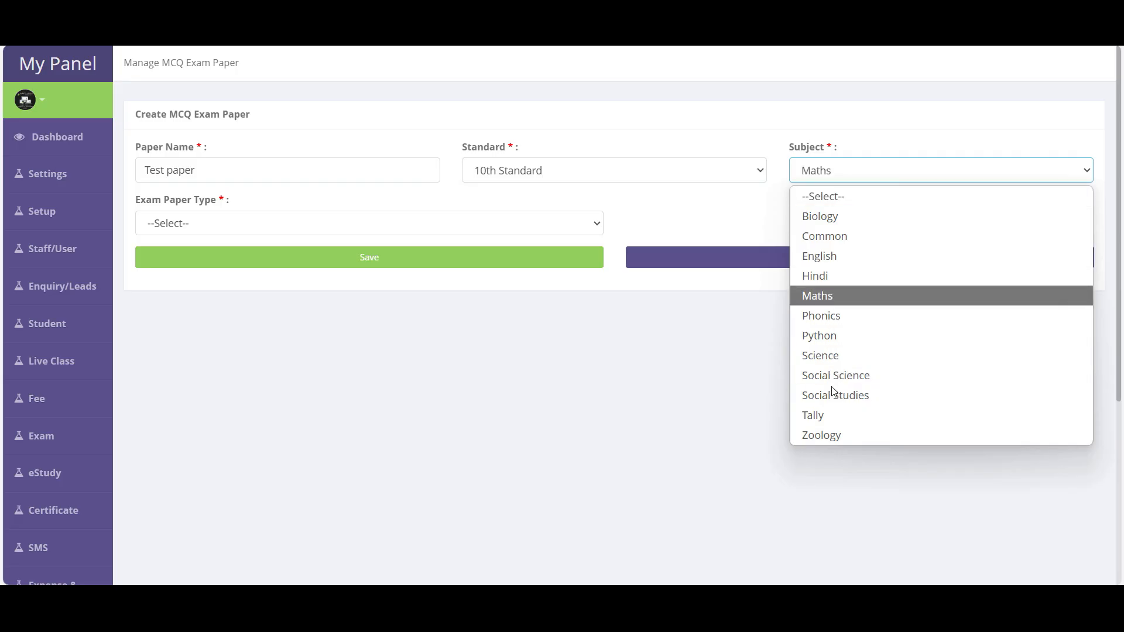
pyautogui.click(193, 224)
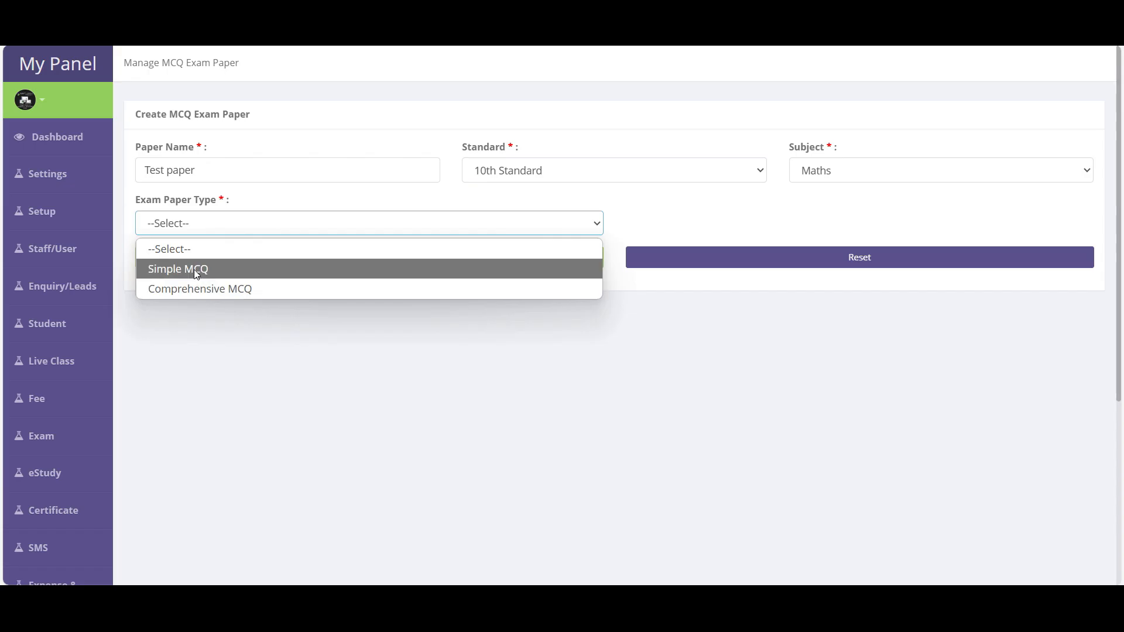
pyautogui.click(194, 269)
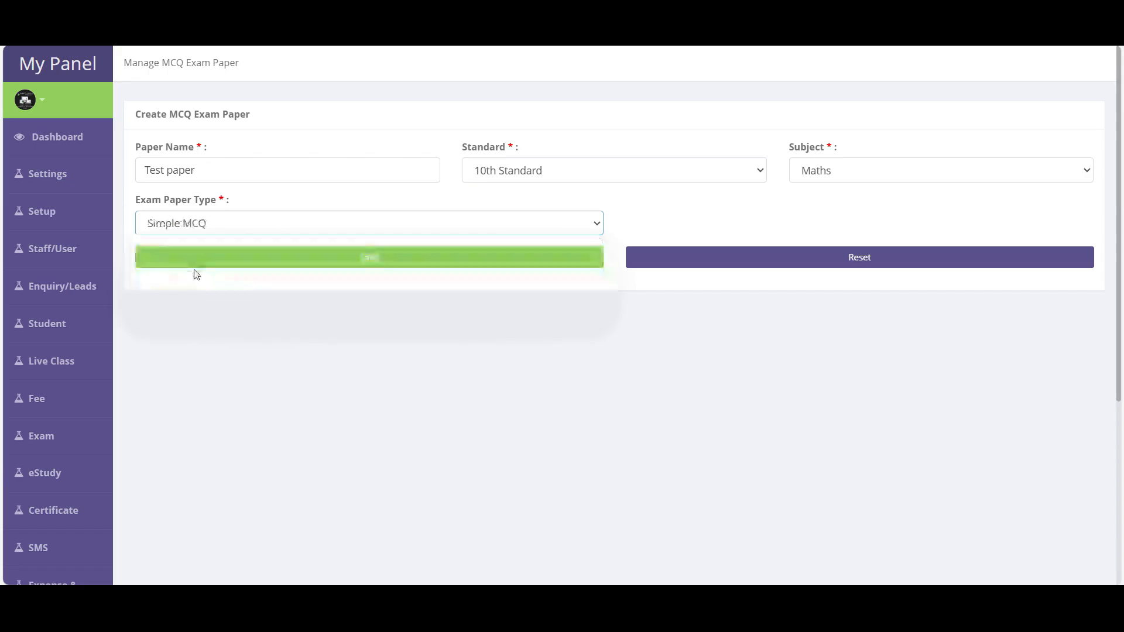
pyautogui.click(383, 263)
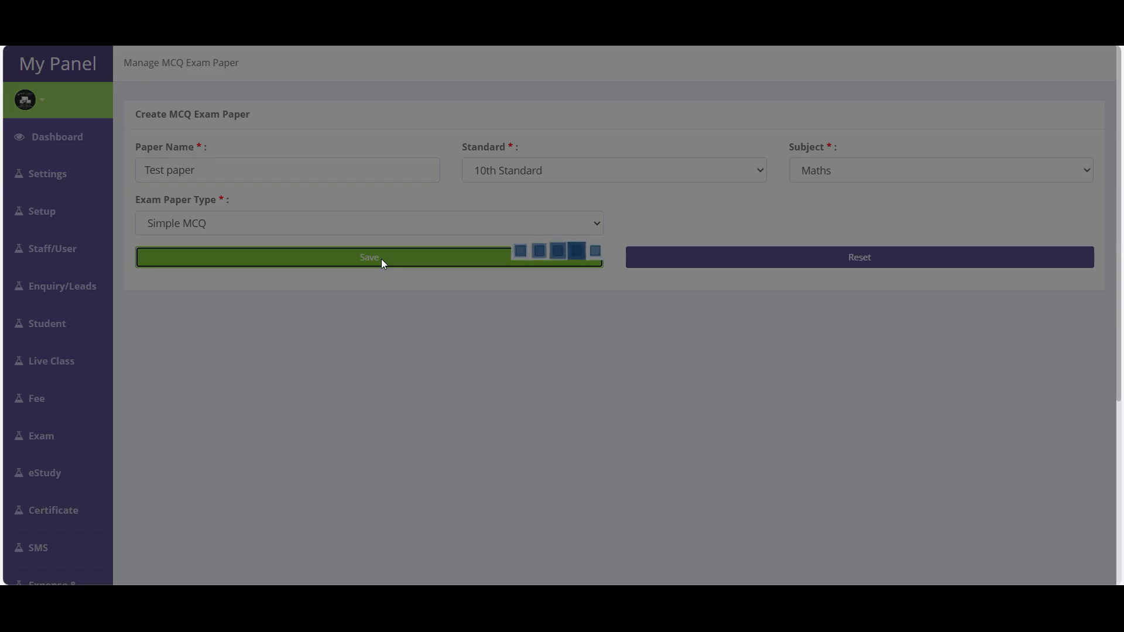
pyautogui.click(42, 436)
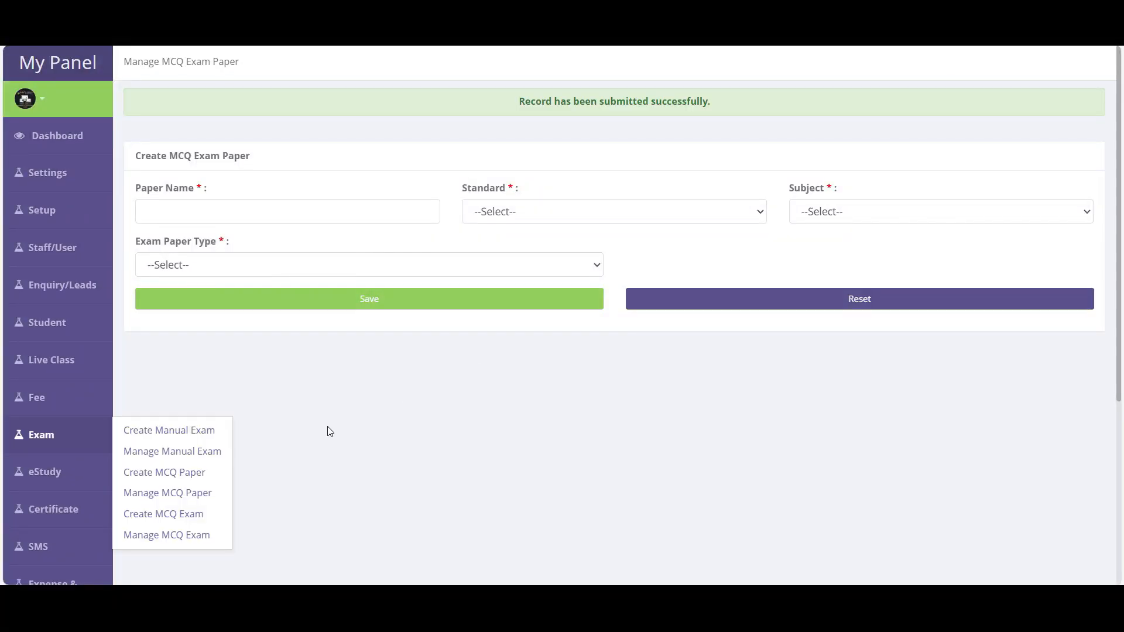
pyautogui.scroll(-3, 278, 389)
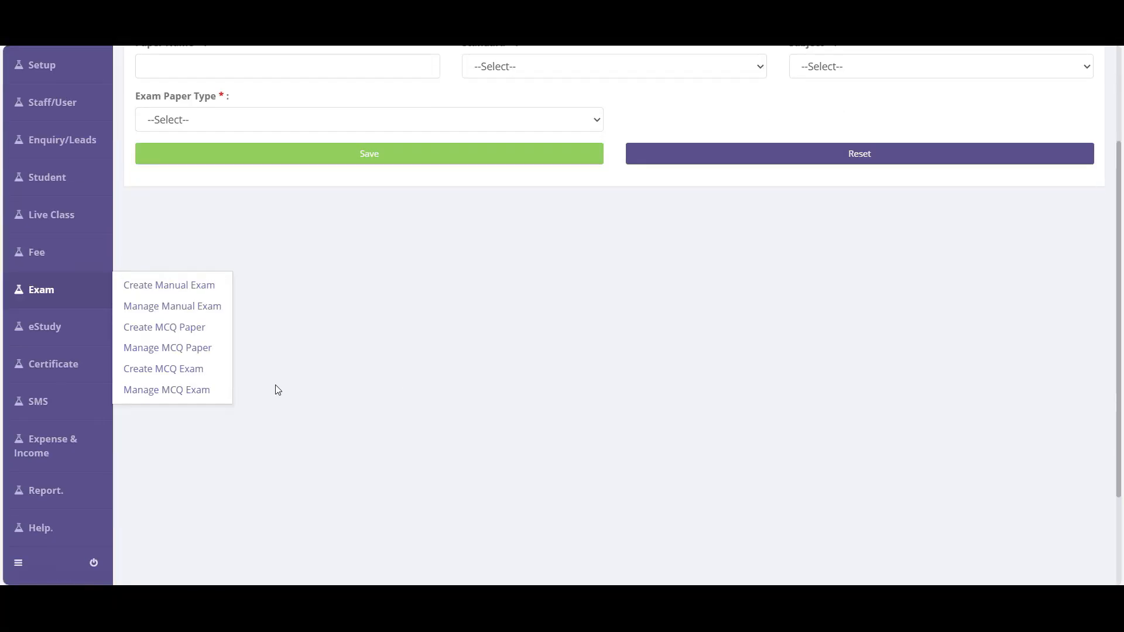
# - Open Manage MCQ Paper and highlight Test paper's 0 questions and 0.00 marks
pyautogui.click(179, 350)
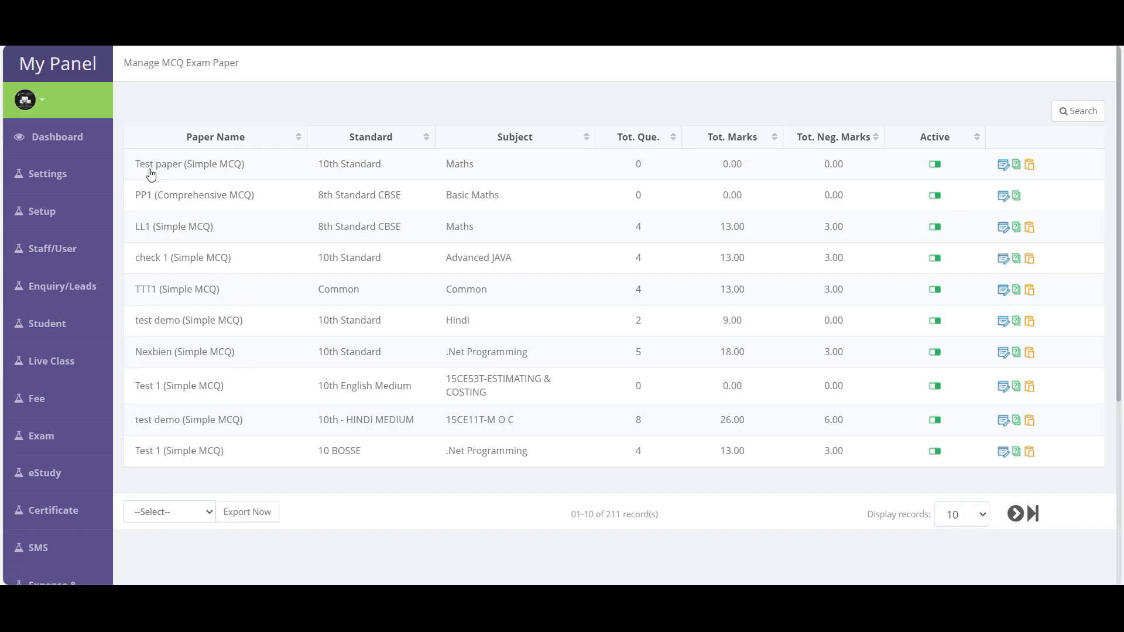
pyautogui.moveTo(141, 164); pyautogui.dragTo(798, 181)
pyautogui.click(593, 256)
pyautogui.doubleClick(639, 166)
pyautogui.moveTo(728, 168); pyautogui.dragTo(747, 169)
pyautogui.moveTo(829, 170); pyautogui.dragTo(839, 172)
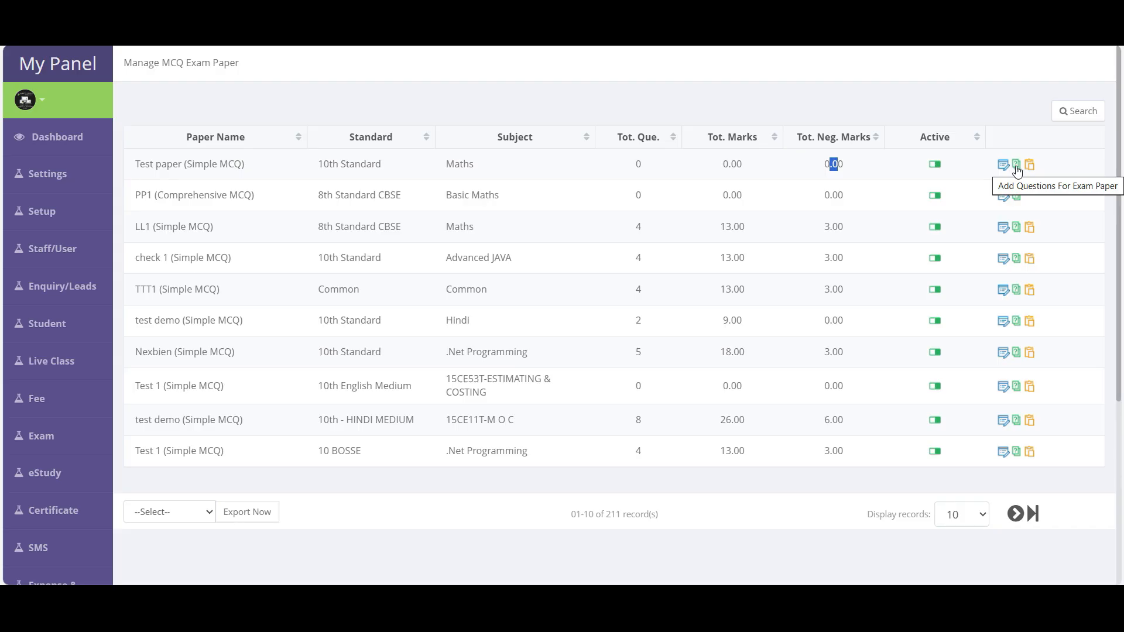
pyautogui.click(1017, 165)
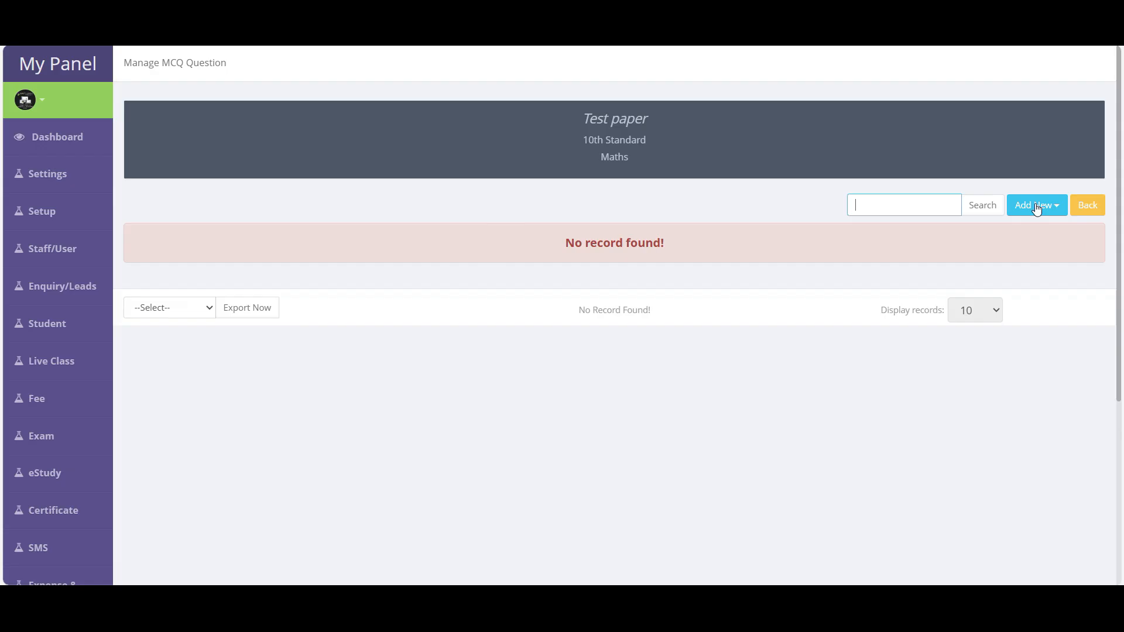
# - Open Import Question for Test paper, review the Excel template's sample question and answers, then close
pyautogui.click(1051, 213)
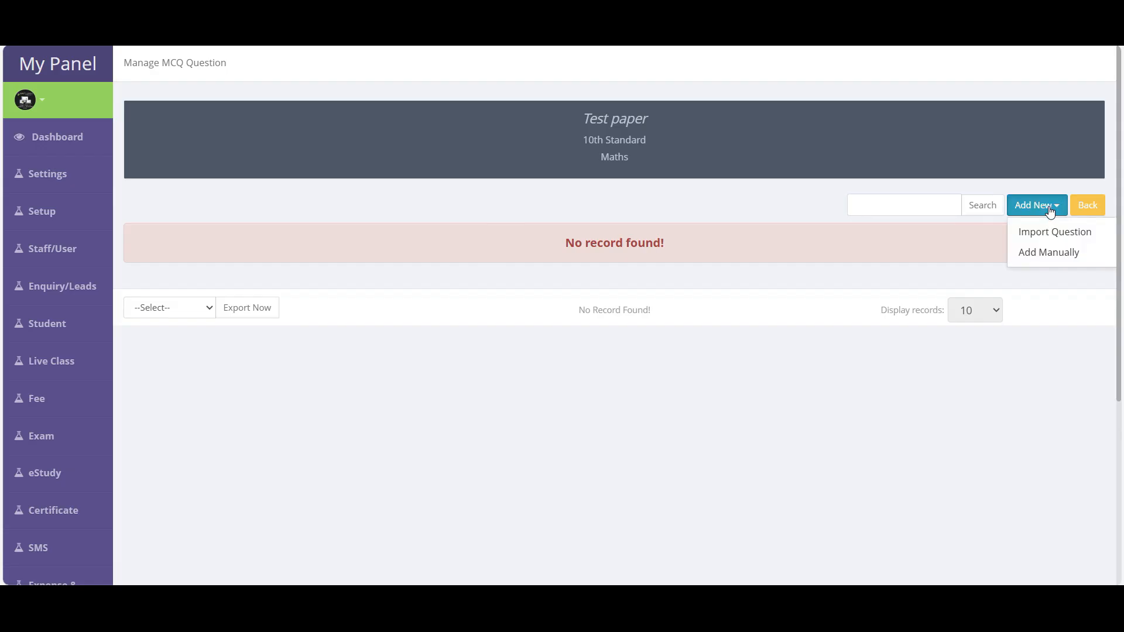
pyautogui.click(1069, 233)
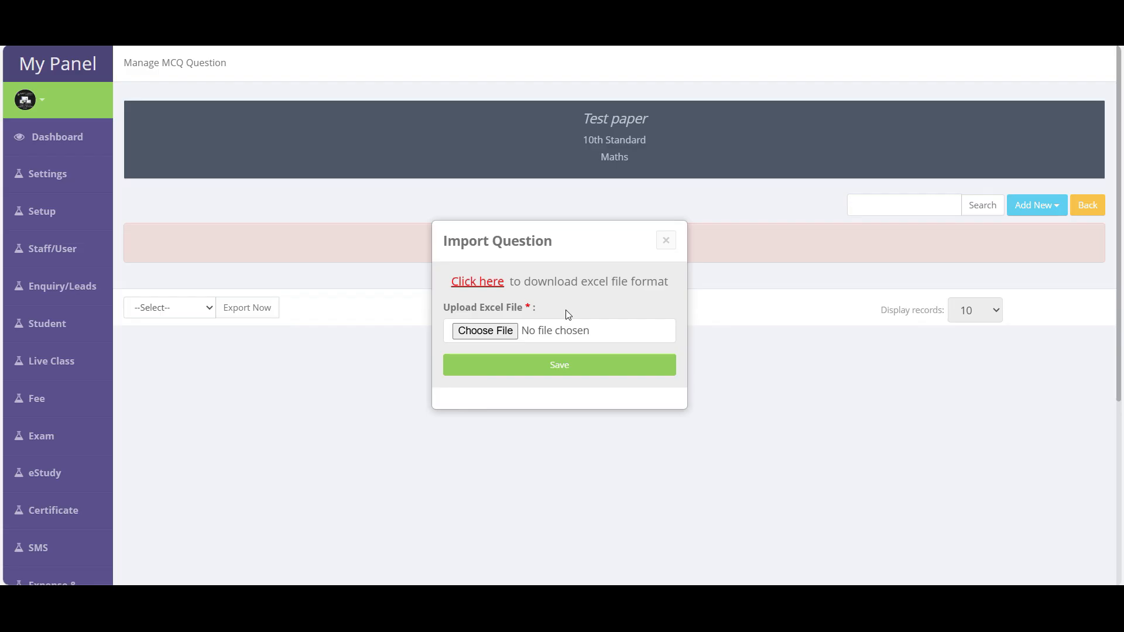
pyautogui.click(490, 285)
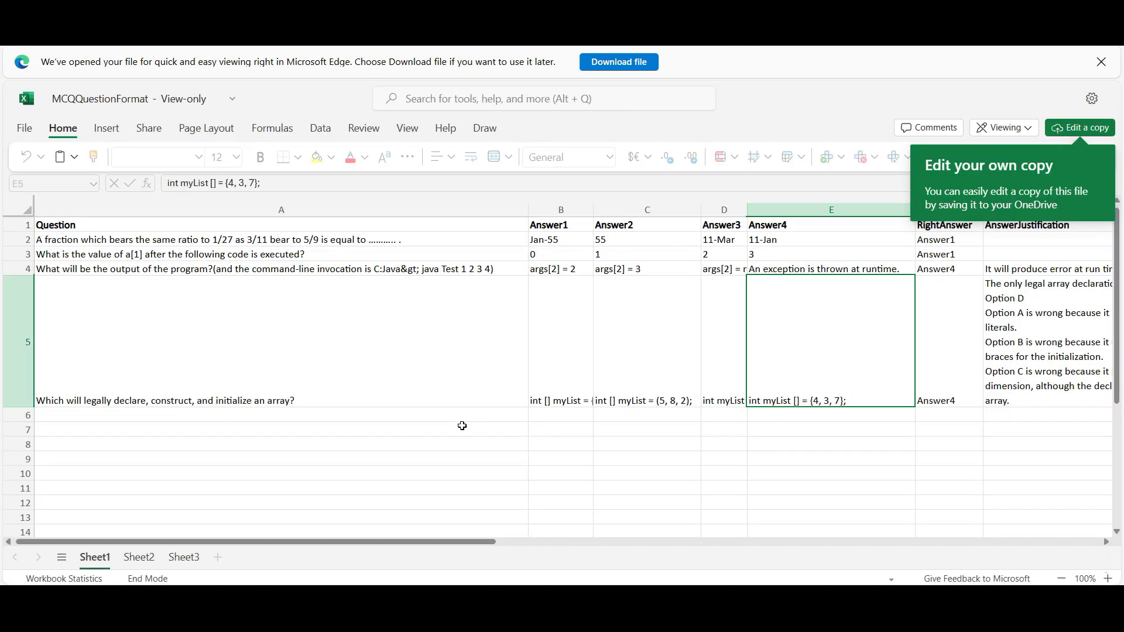
pyautogui.click(400, 336)
pyautogui.click(612, 355)
pyautogui.click(741, 365)
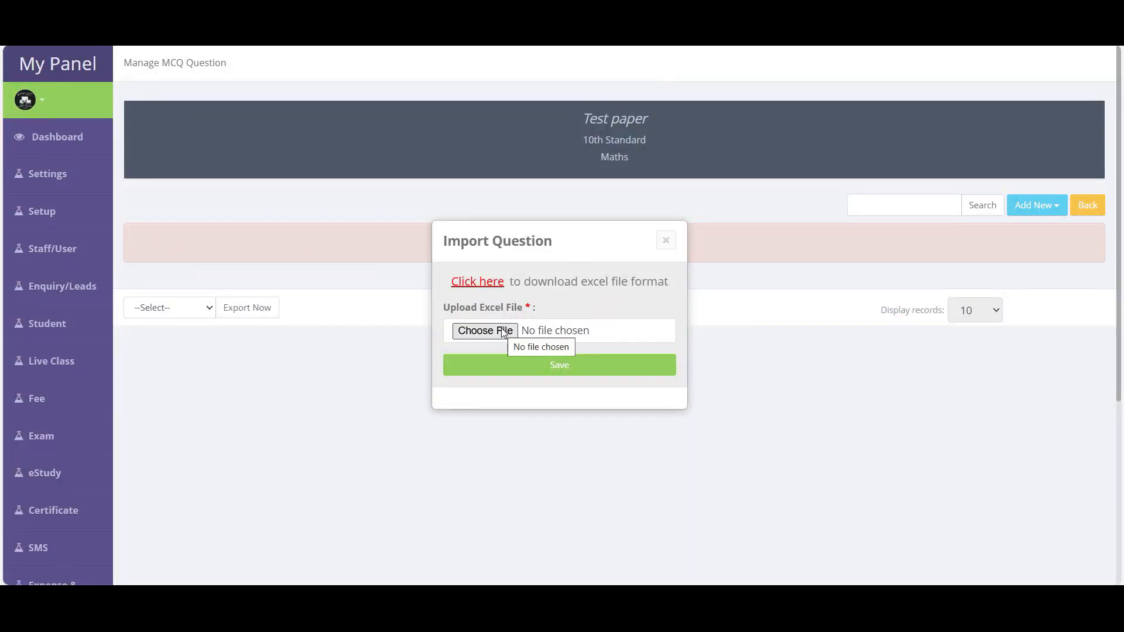
pyautogui.click(666, 241)
# - Choose to add a question manually to Test paper
pyautogui.moveTo(653, 137); pyautogui.dragTo(647, 161)
pyautogui.click(647, 161)
pyautogui.click(1060, 212)
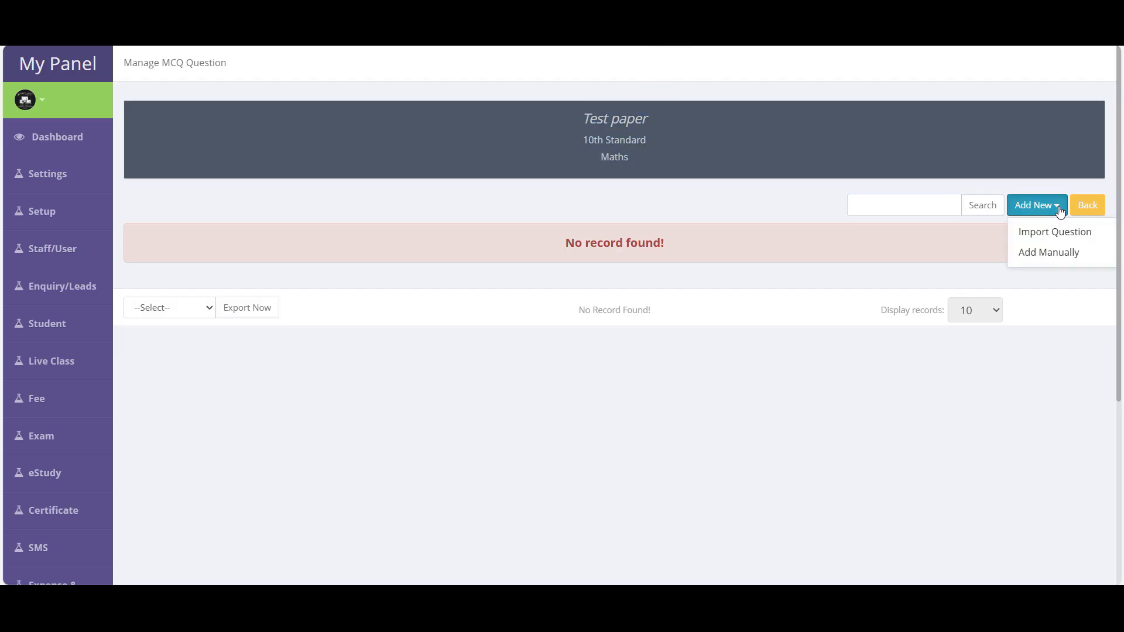
pyautogui.click(1057, 258)
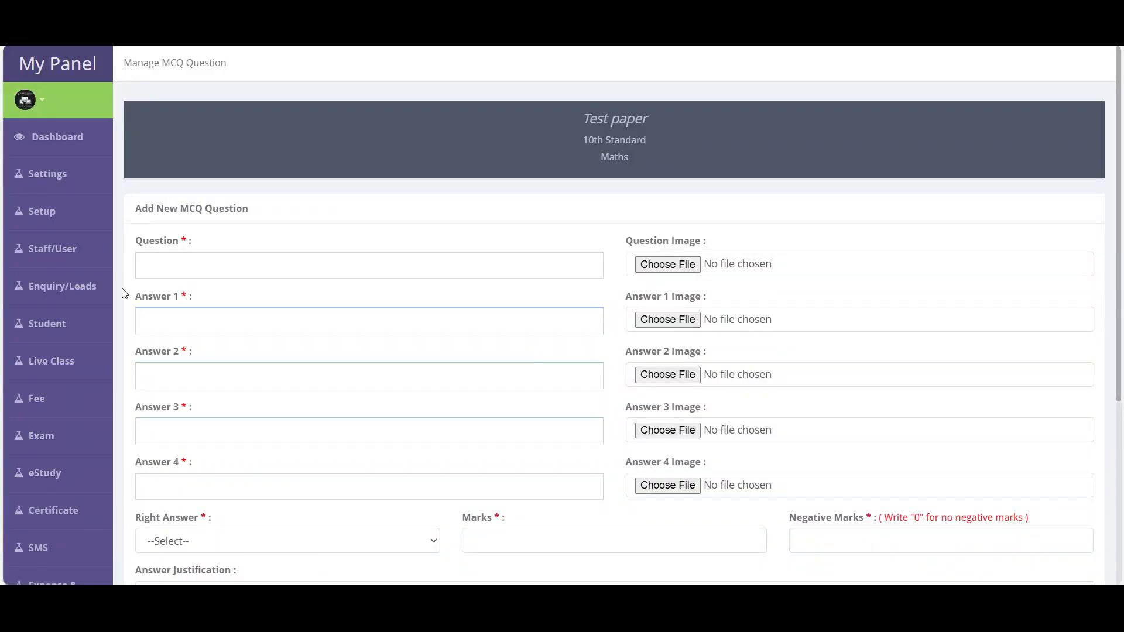
# - Enter question text 'asdasd asdasd' and fill the four answer options with placeholder text
pyautogui.click(214, 266)
pyautogui.write('asdasd asdasd')
pyautogui.click(231, 333)
pyautogui.write('aasd')
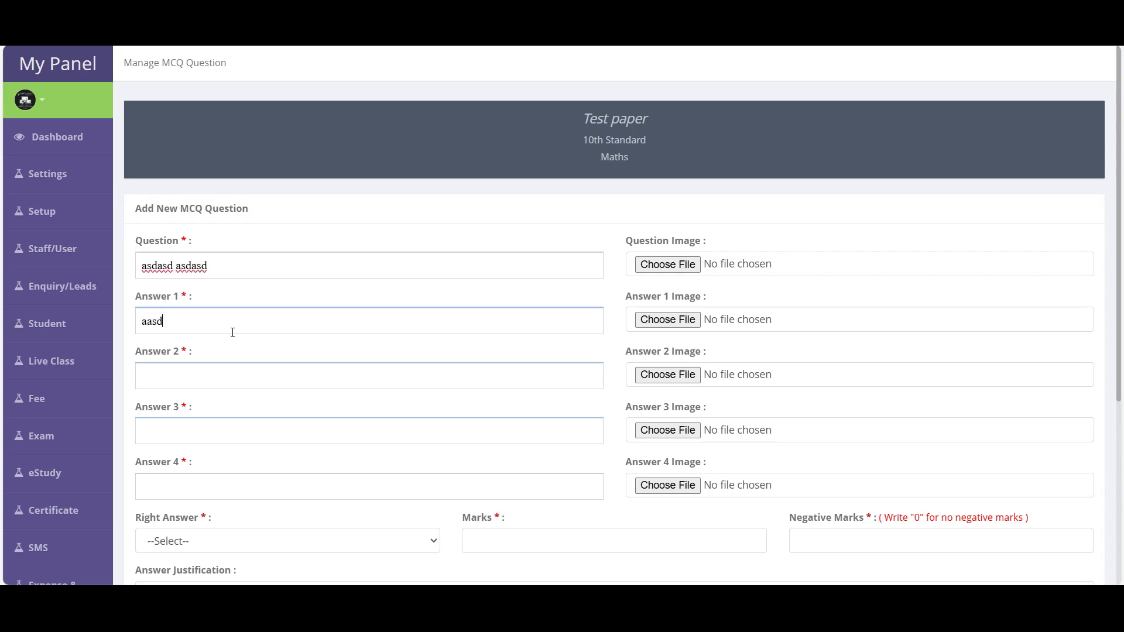
pyautogui.click(179, 374)
pyautogui.write('asd')
pyautogui.click(178, 428)
pyautogui.write('asd')
pyautogui.click(170, 484)
pyautogui.write('asd')
pyautogui.scroll(-1, 332, 466)
pyautogui.scroll(-5, 332, 465)
# - Set Right Answer to 1, Marks 1 and Negative Marks 0
pyautogui.click(188, 264)
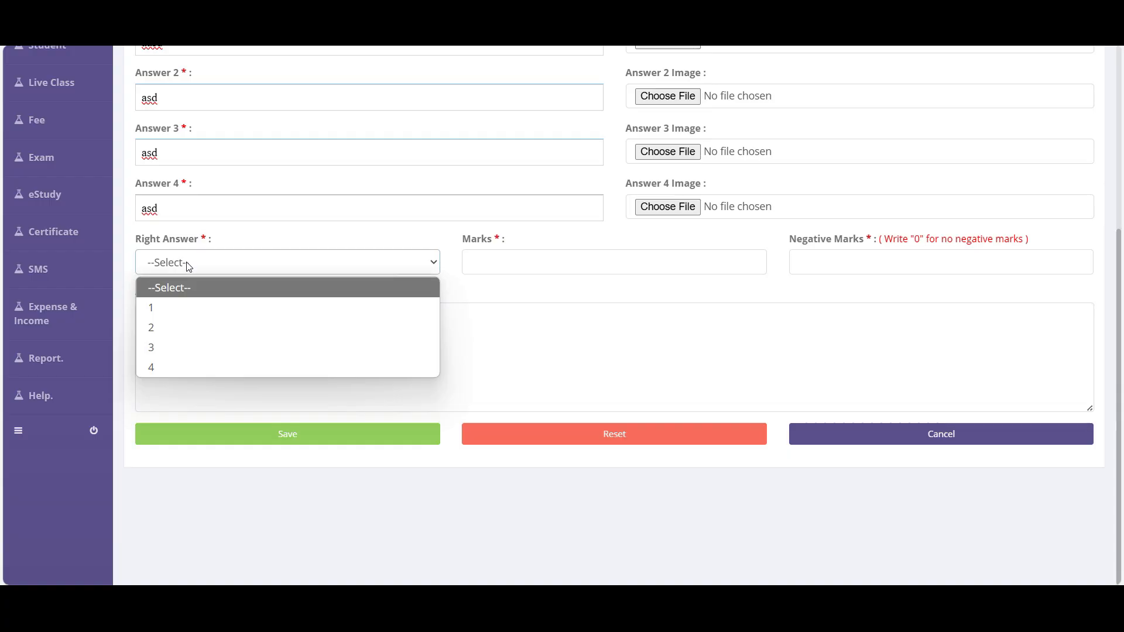
pyautogui.click(163, 309)
pyautogui.click(521, 259)
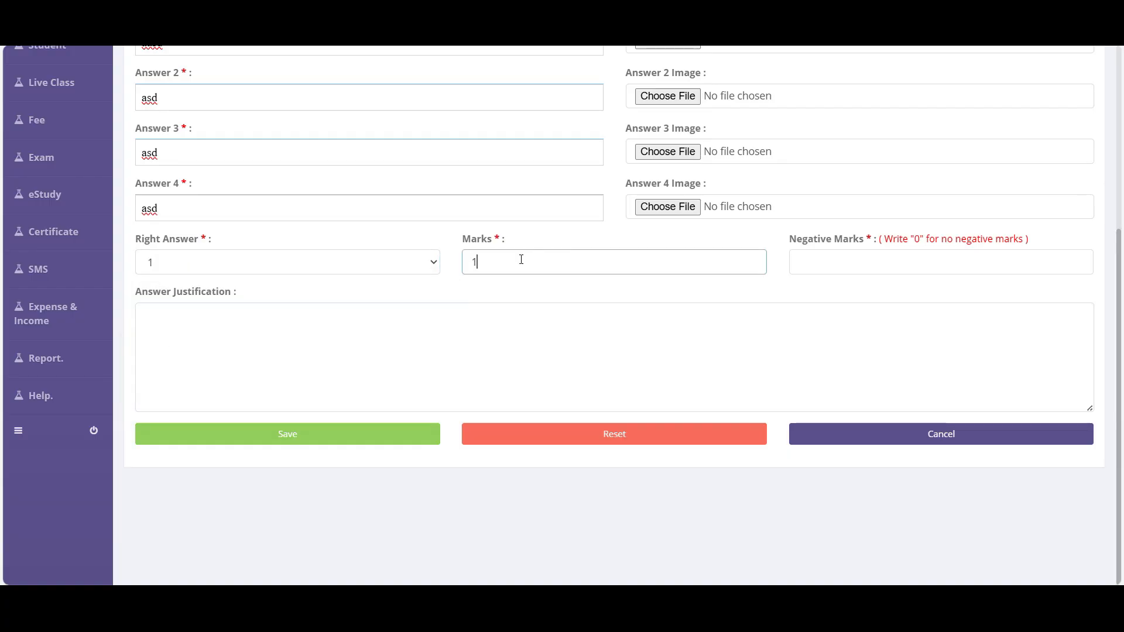
pyautogui.click(892, 258)
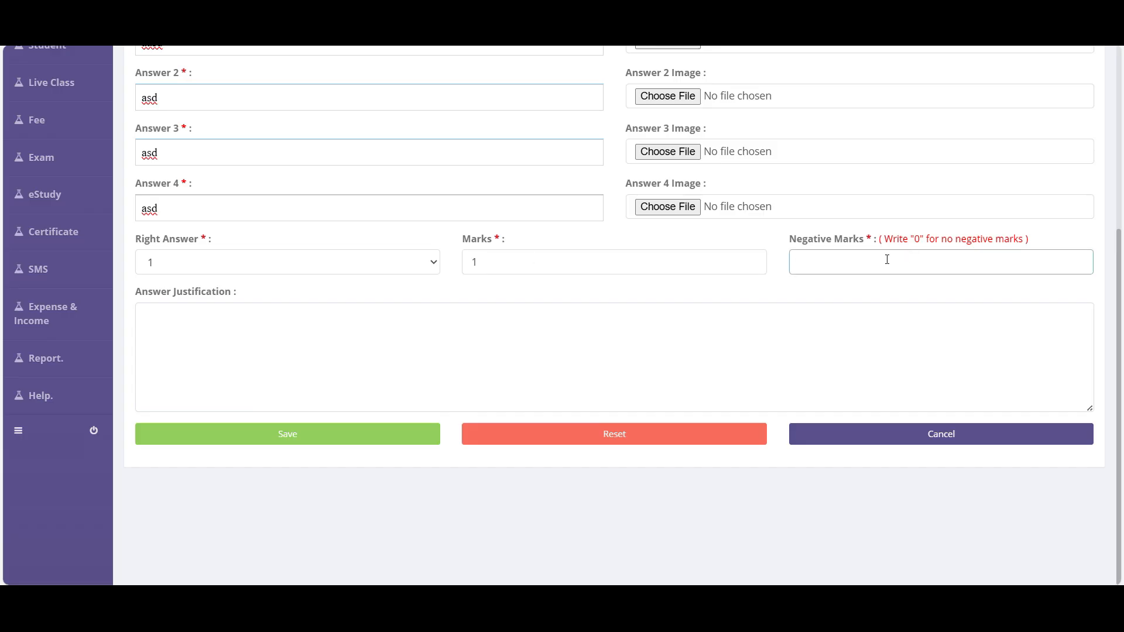
pyautogui.write('0')
pyautogui.press('BackSpace')
pyautogui.write('1')
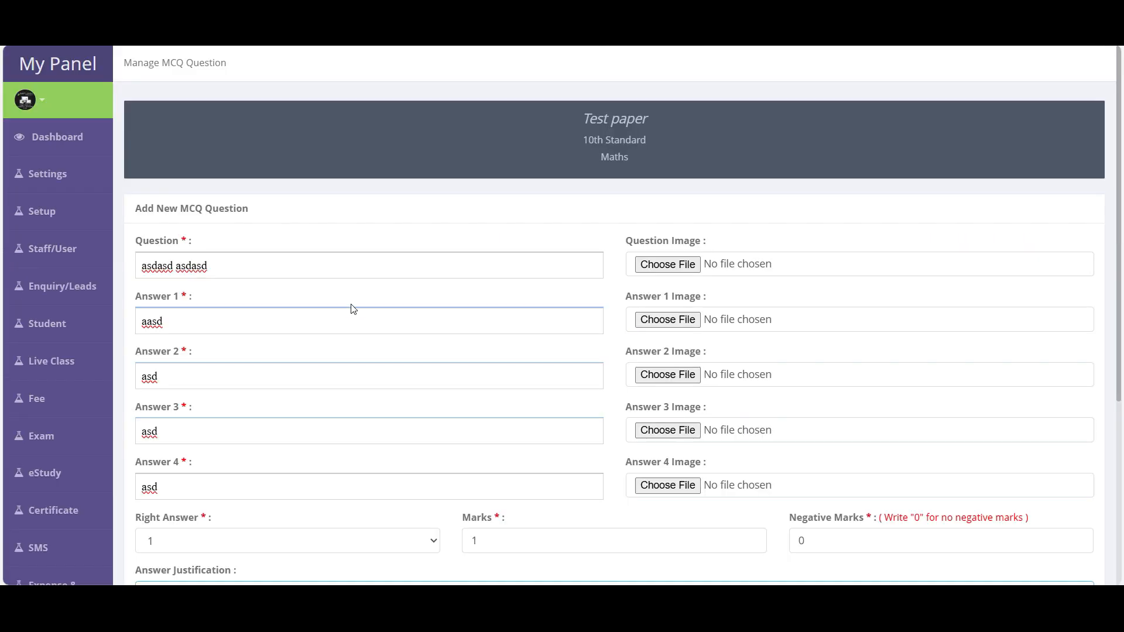
# - Add the justification 'asd asdasd asdasd asdasd'
pyautogui.scroll(-5, 351, 311)
pyautogui.click(214, 352)
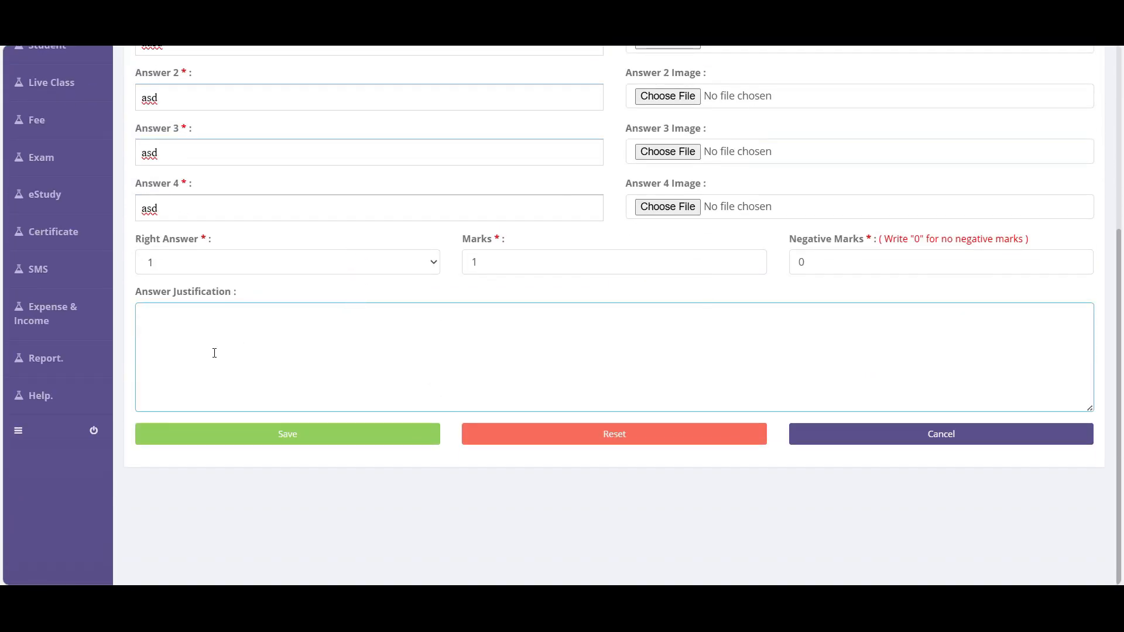
pyautogui.scroll(3, 215, 352)
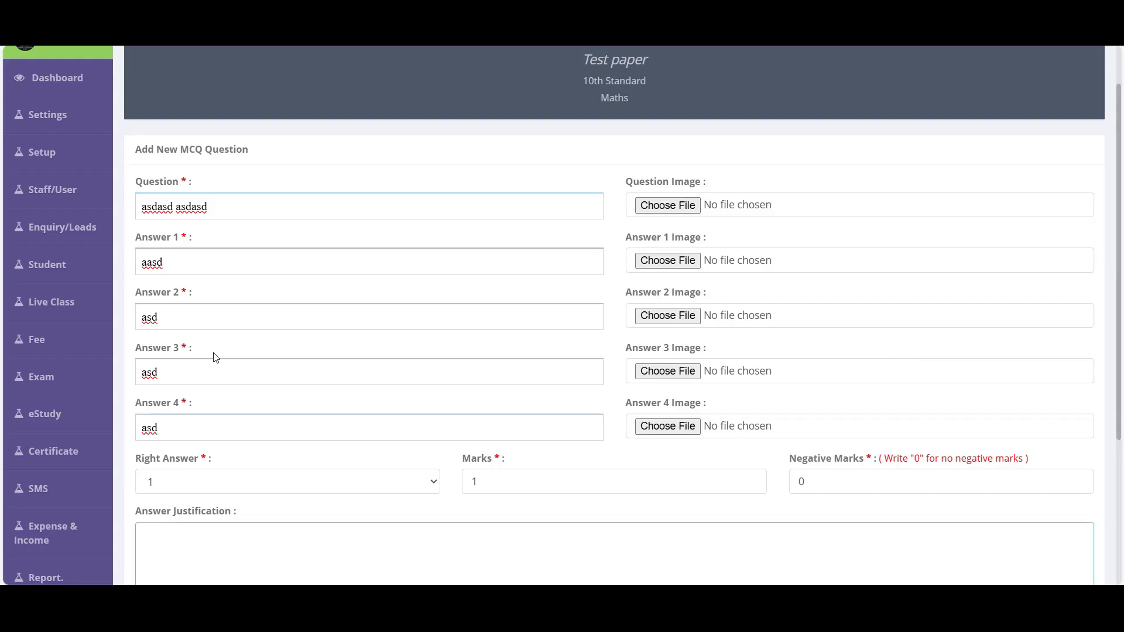
pyautogui.scroll(-3, 216, 357)
pyautogui.write('asd')
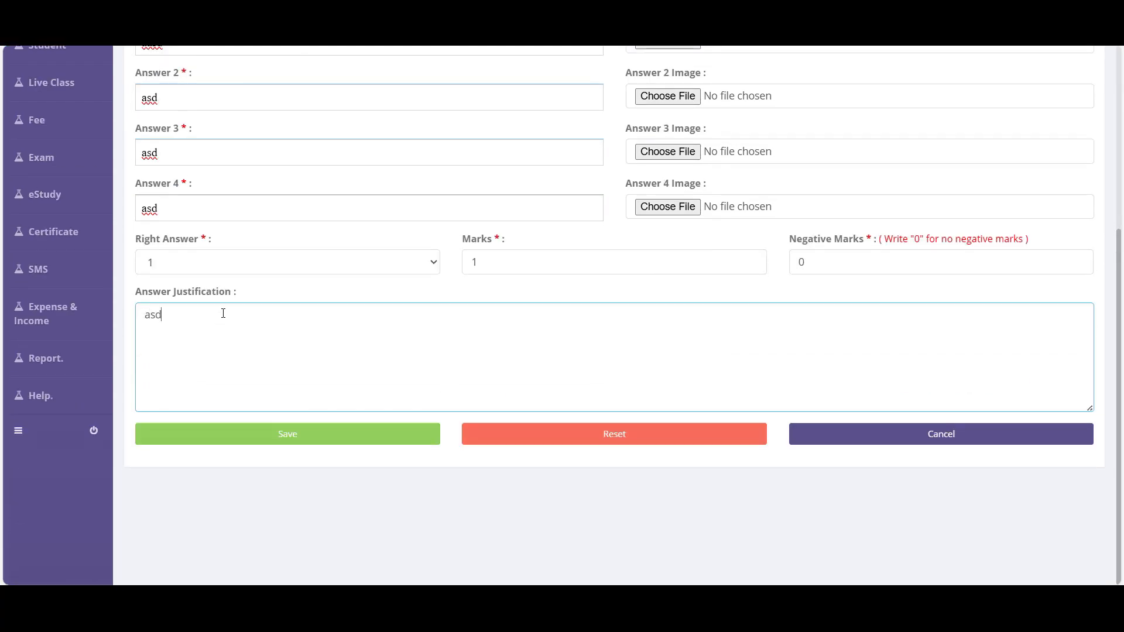
pyautogui.write(' asdasd asdasd asdasd')
pyautogui.scroll(4, 358, 330)
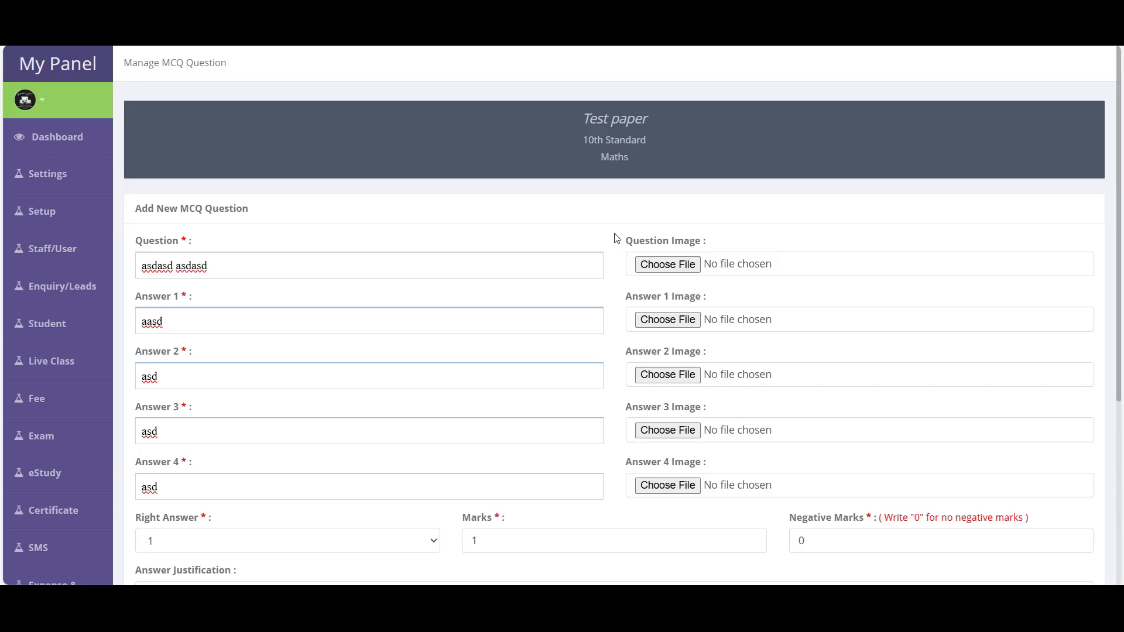
# - Replace the question text with 'asd' and save the question
pyautogui.click(191, 266)
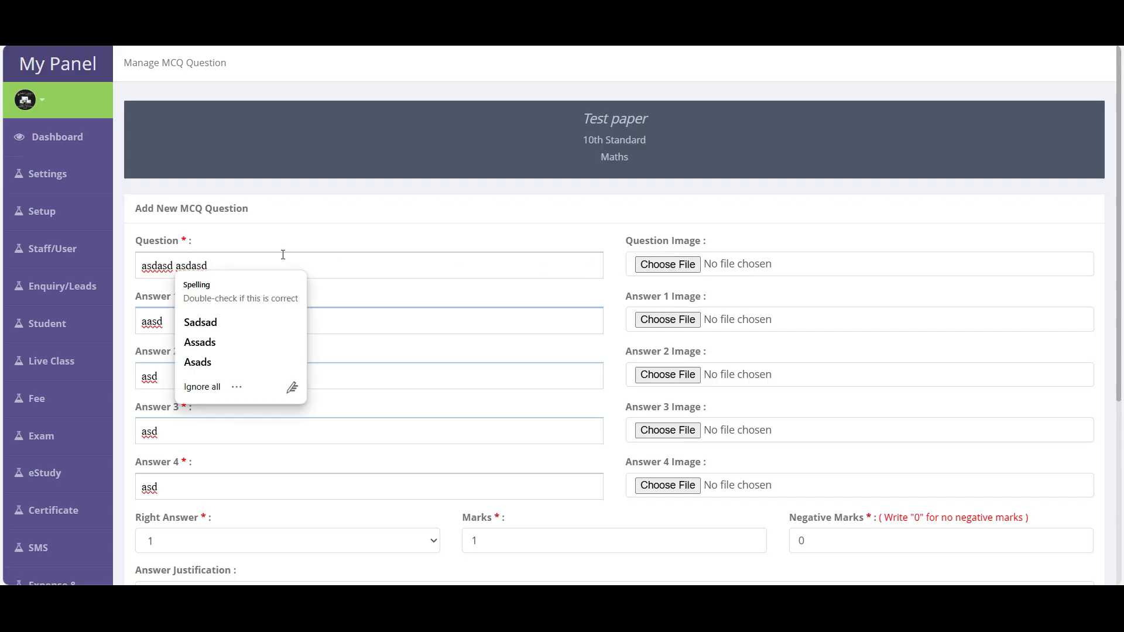
pyautogui.hotkey('ctrl', 'a')
pyautogui.press('BackSpace')
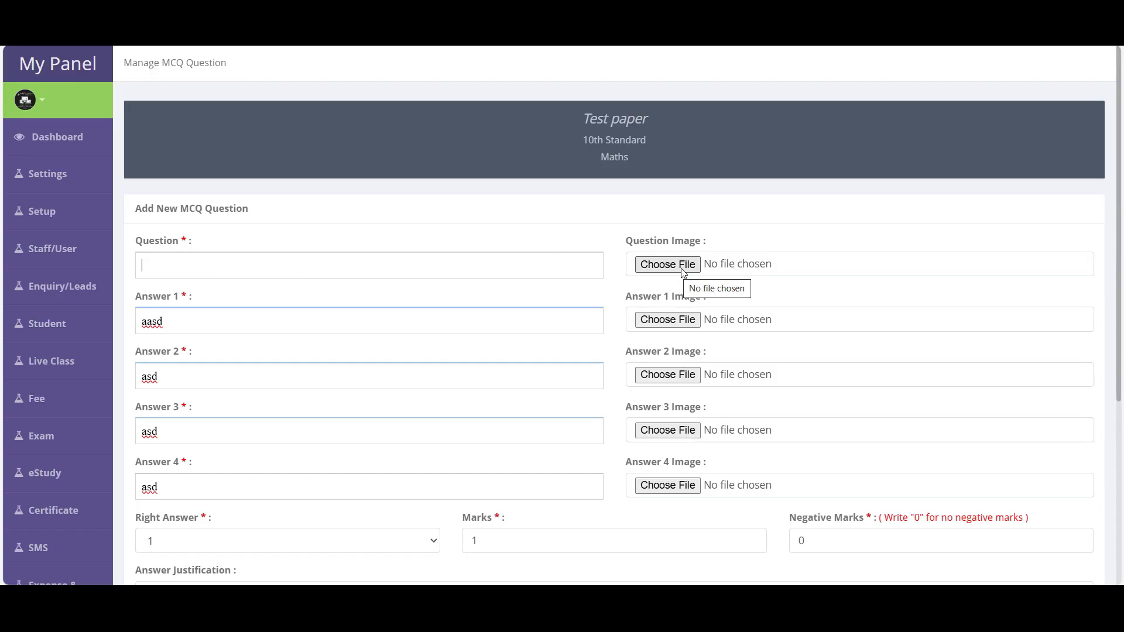
pyautogui.scroll(-5, 645, 287)
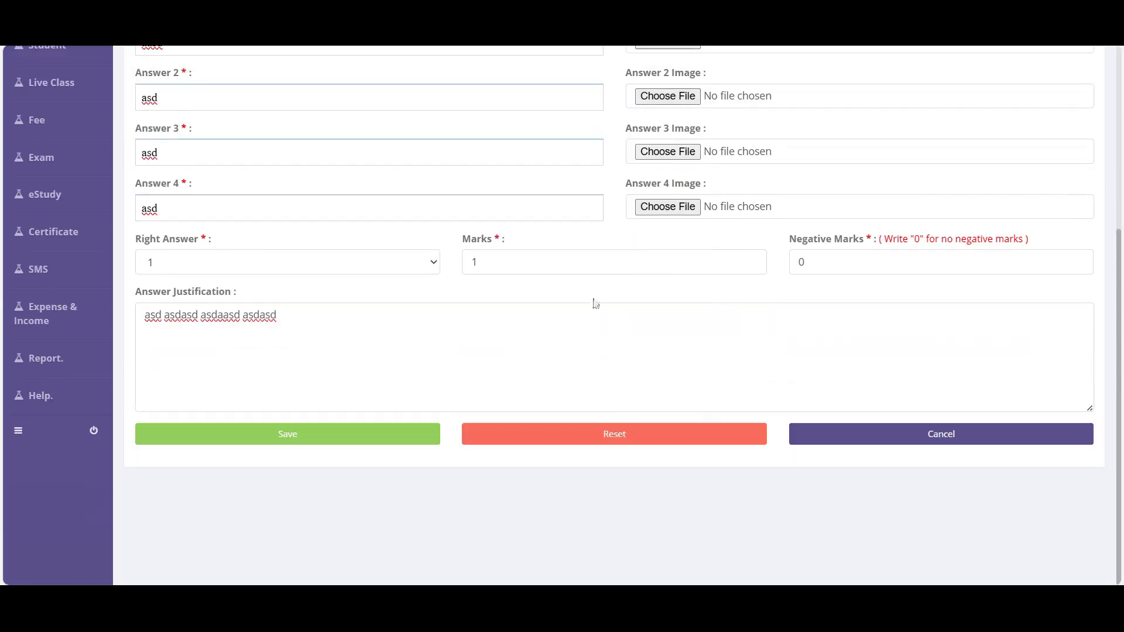
pyautogui.click(287, 445)
pyautogui.click(691, 124)
pyautogui.scroll(5, 410, 226)
pyautogui.click(193, 262)
pyautogui.write('asd')
pyautogui.scroll(-5, 234, 304)
pyautogui.click(306, 434)
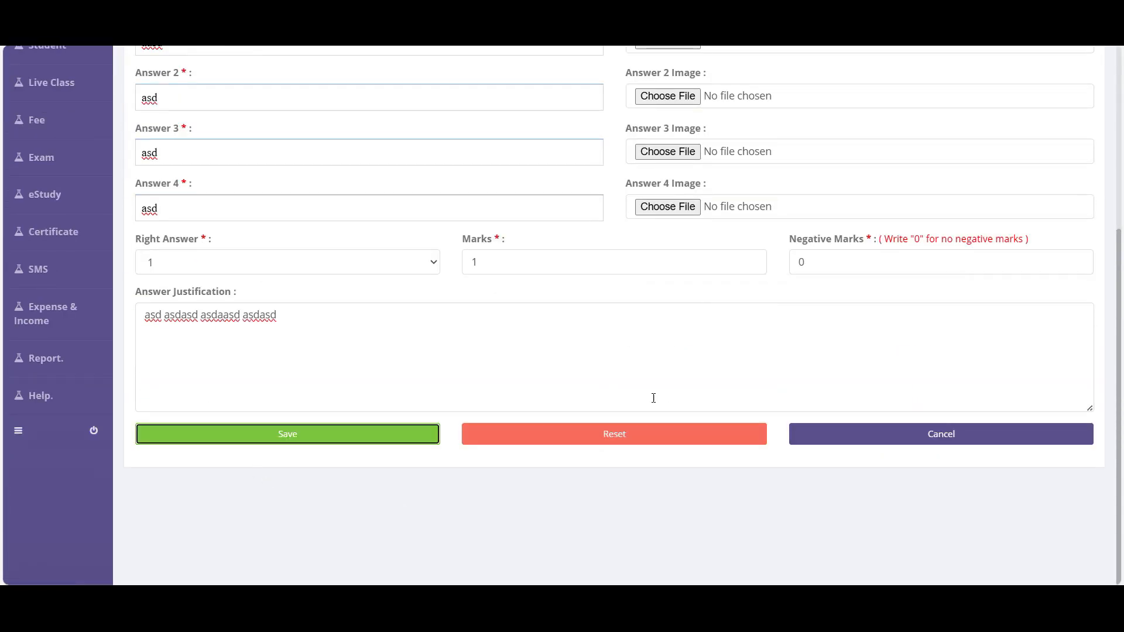
pyautogui.scroll(-5, 586, 416)
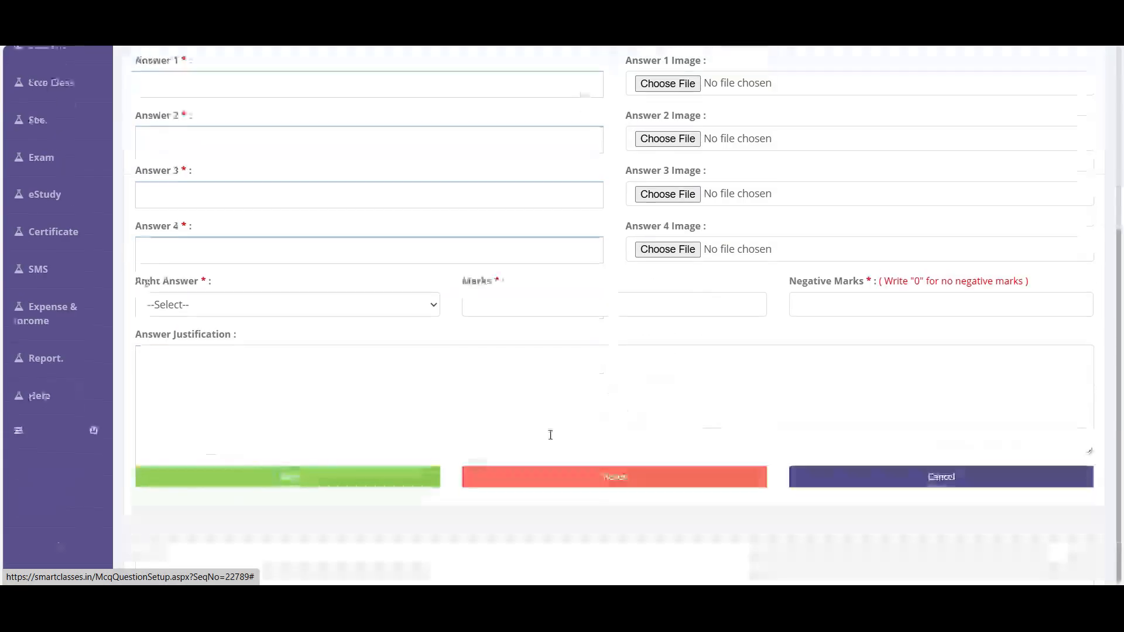
# - Submit the question form again and type 'asd asdasd asdasd' into a new question
pyautogui.click(281, 490)
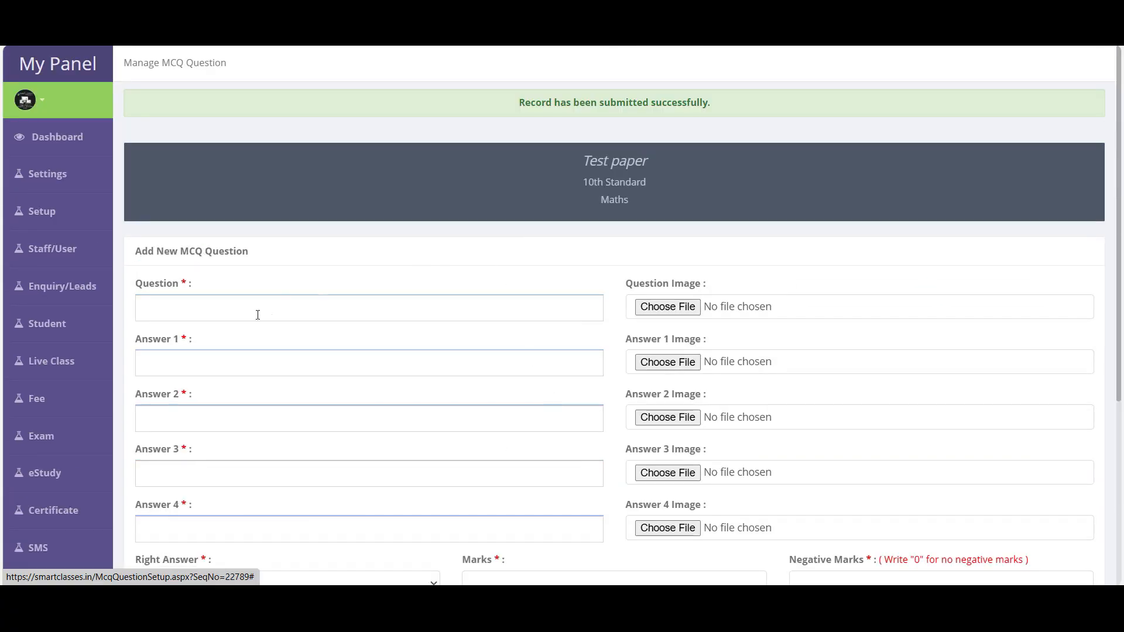
pyautogui.click(274, 303)
pyautogui.write('asd asdasd')
pyautogui.scroll(-5, 257, 397)
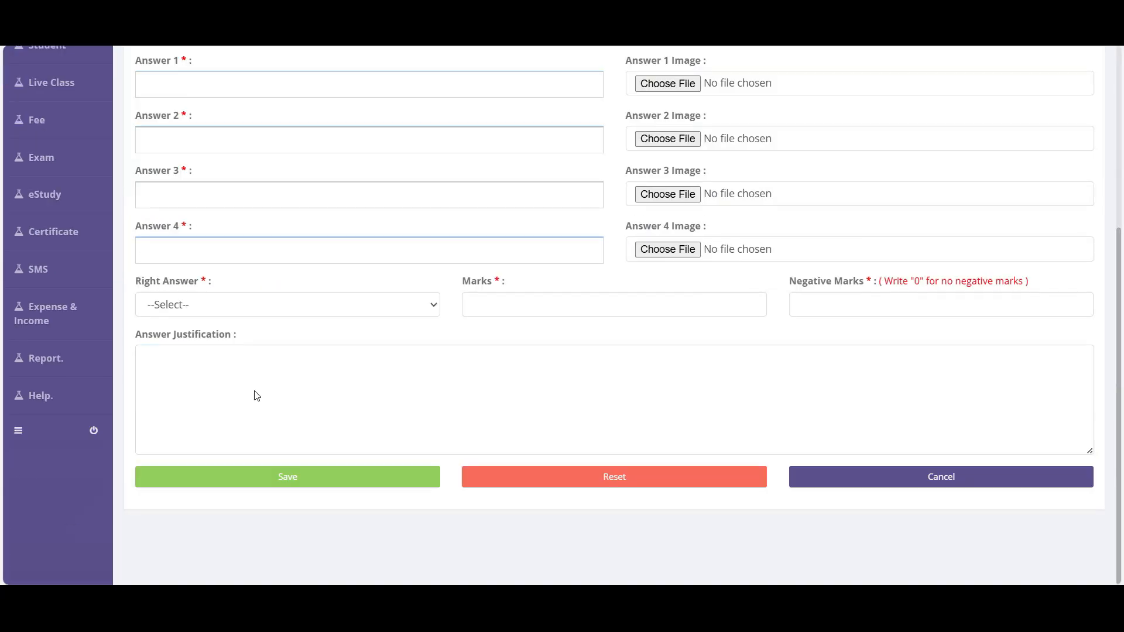
pyautogui.scroll(5, 255, 391)
pyautogui.write('asdasd')
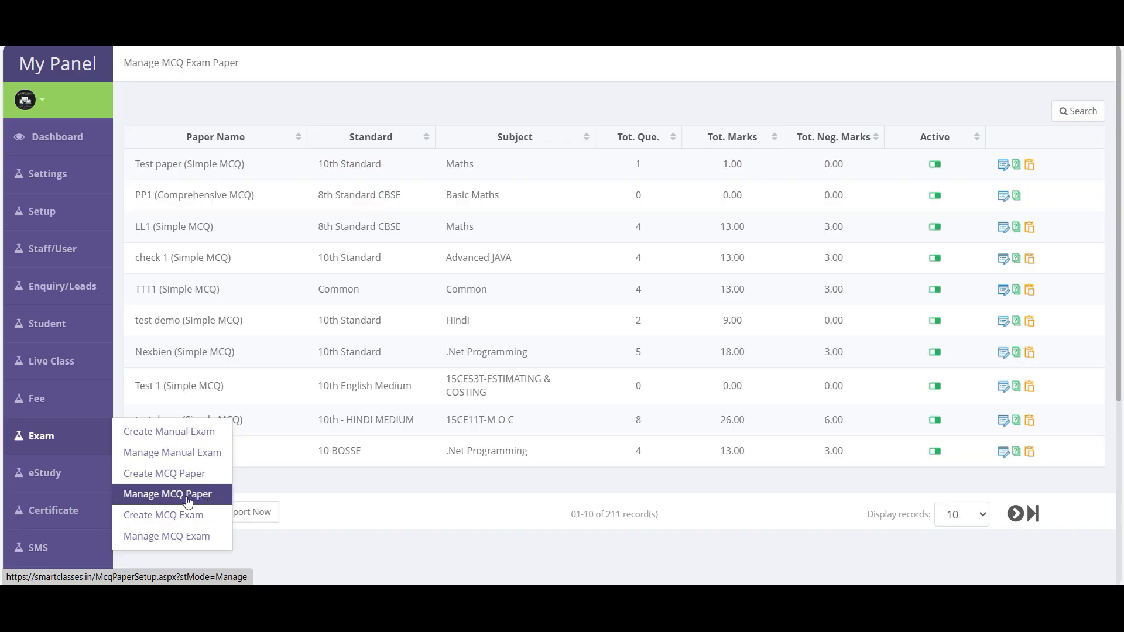
# - In the MCQ paper list, check that Test paper shows 1 question and 1.00 marks
pyautogui.click(187, 498)
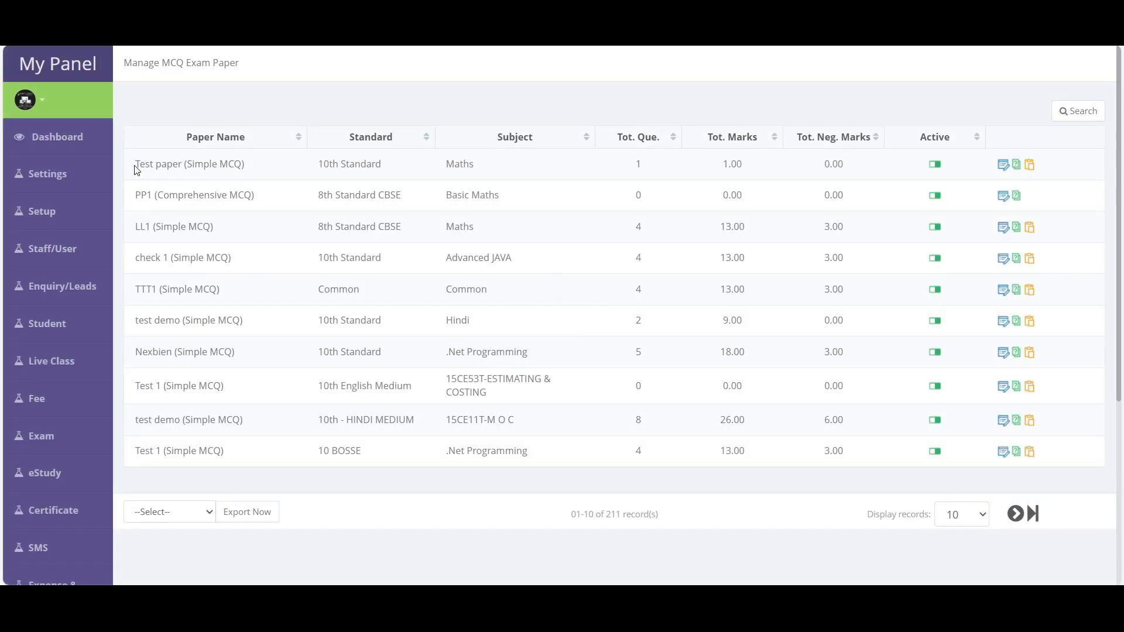
pyautogui.moveTo(135, 170); pyautogui.dragTo(496, 183)
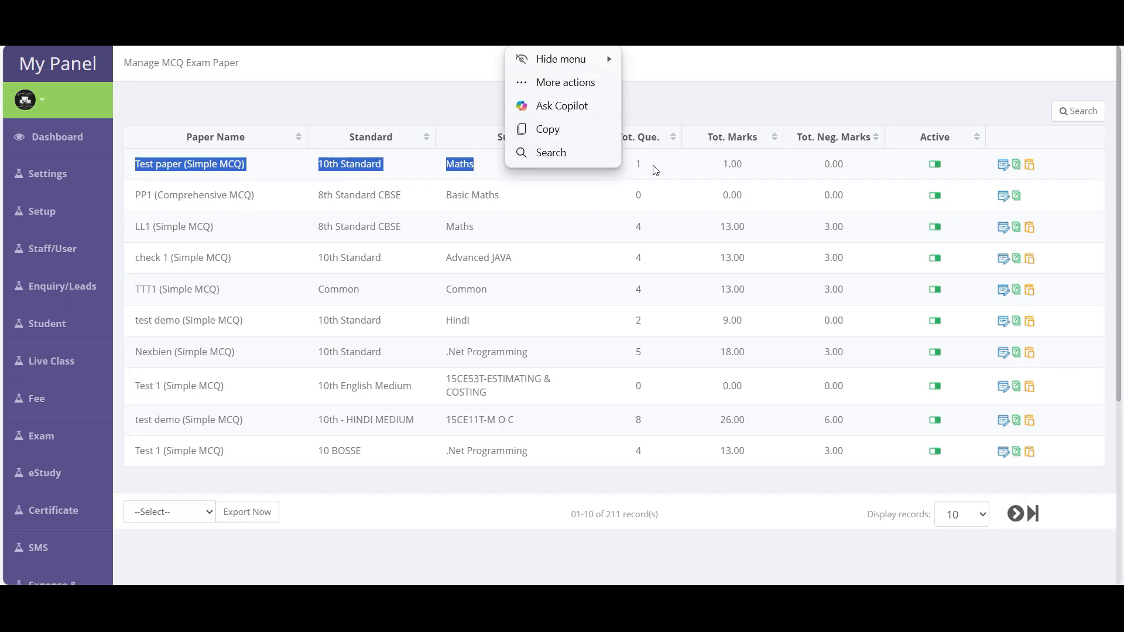
pyautogui.moveTo(724, 165); pyautogui.dragTo(837, 163)
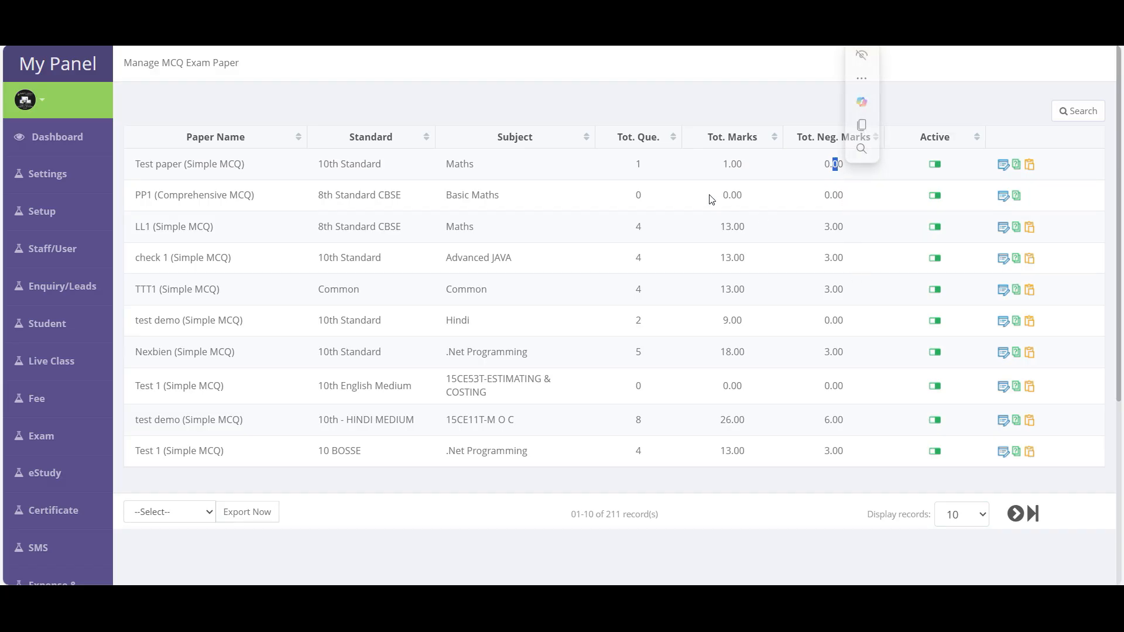
pyautogui.moveTo(632, 166); pyautogui.dragTo(650, 170)
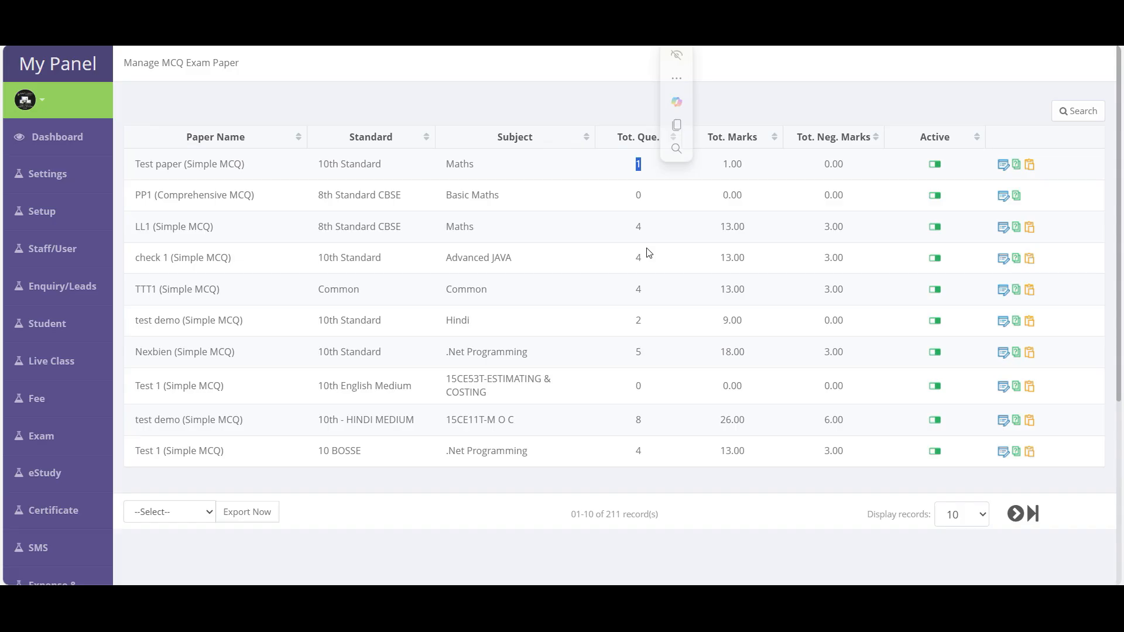
pyautogui.moveTo(135, 165); pyautogui.dragTo(260, 174)
pyautogui.click(241, 165)
pyautogui.moveTo(136, 164); pyautogui.dragTo(246, 167)
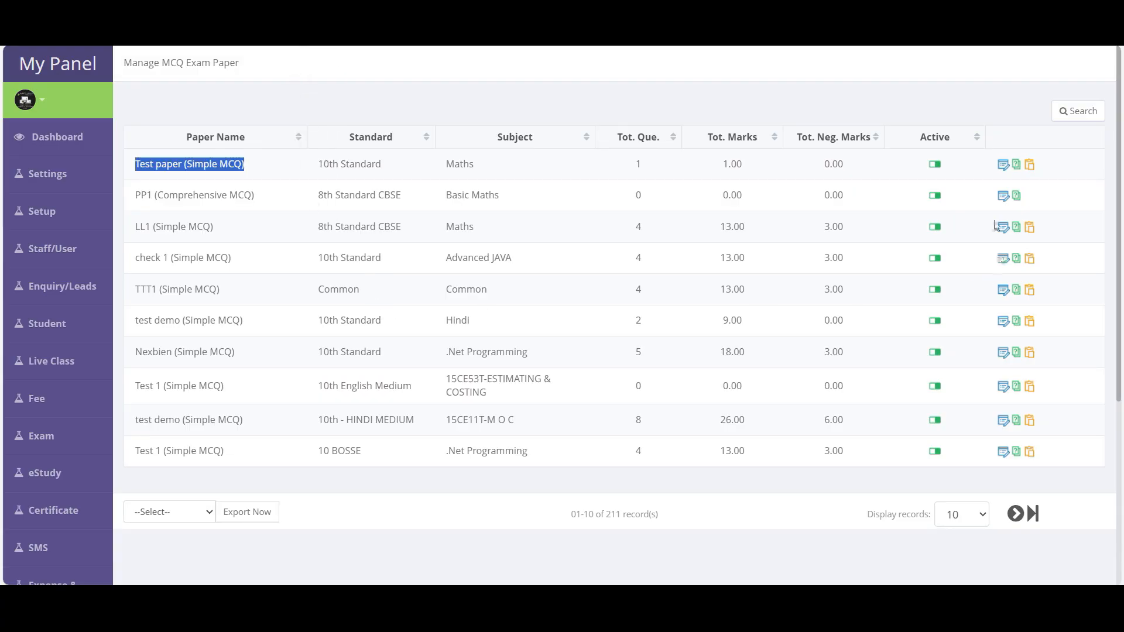
pyautogui.click(1030, 165)
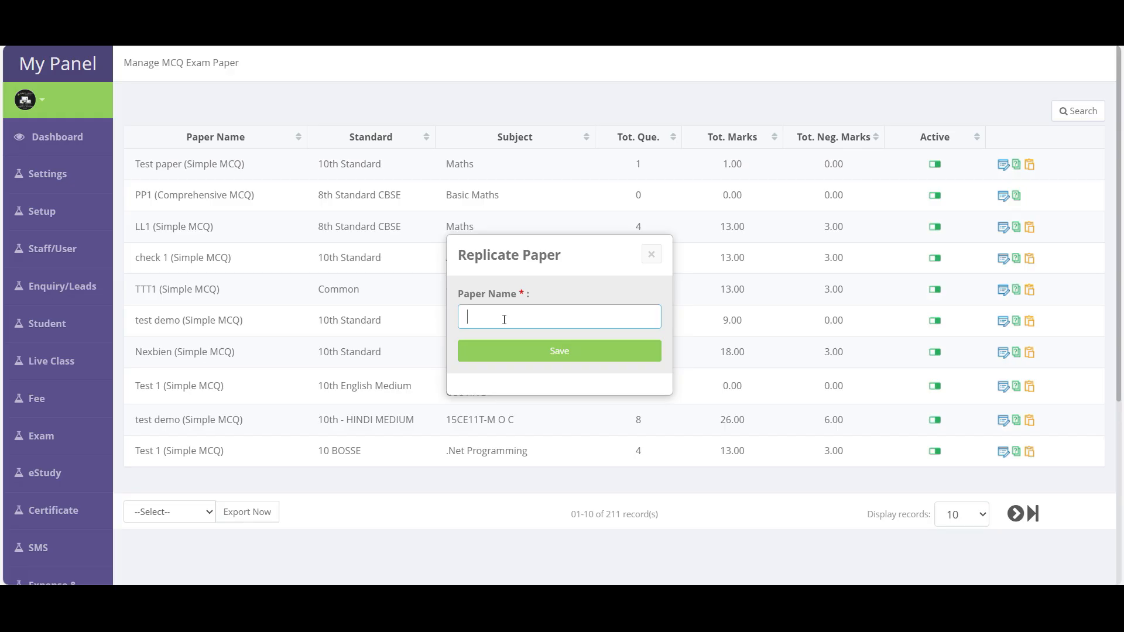
# - Replicate Test paper as 'Weekly Test Paper 2' and confirm it tops the list
pyautogui.write('Weekly Test Paper 2')
pyautogui.click(586, 357)
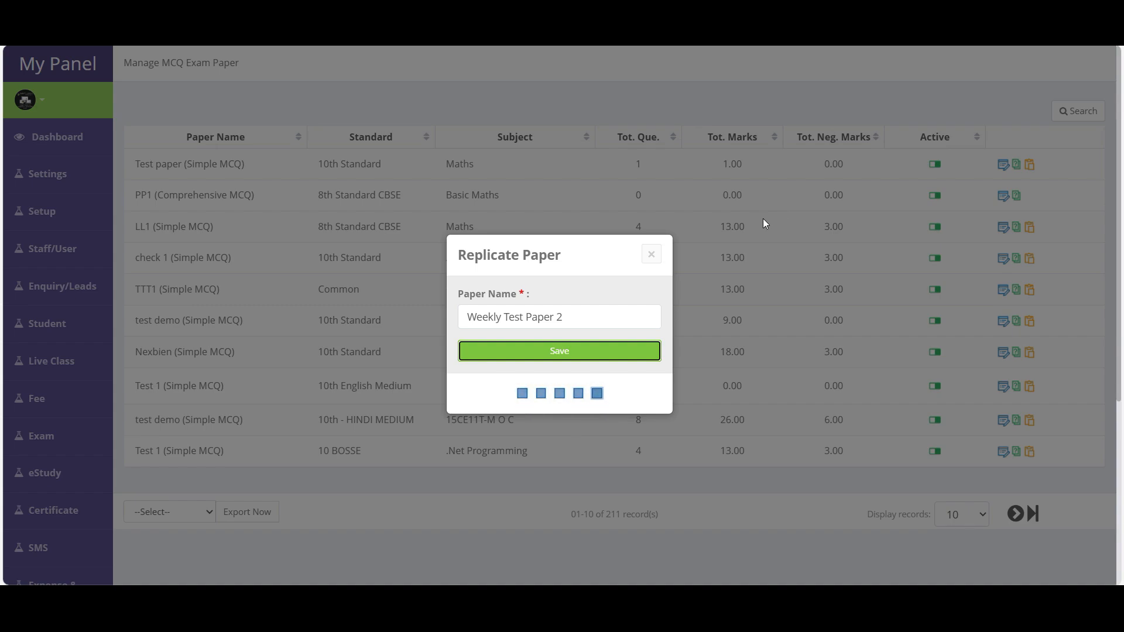
pyautogui.moveTo(135, 207); pyautogui.dragTo(291, 216)
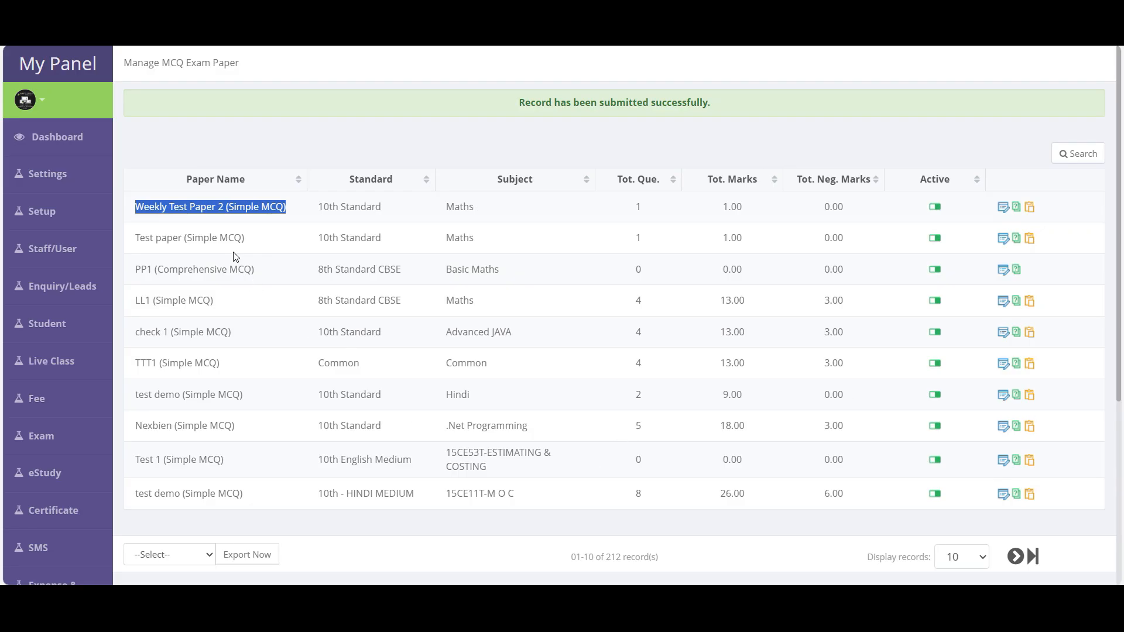
# - Start a new MCQ exam named Weekly Exam MCQ for 10th Standard Maths
pyautogui.scroll(-4, 233, 256)
pyautogui.click(38, 547)
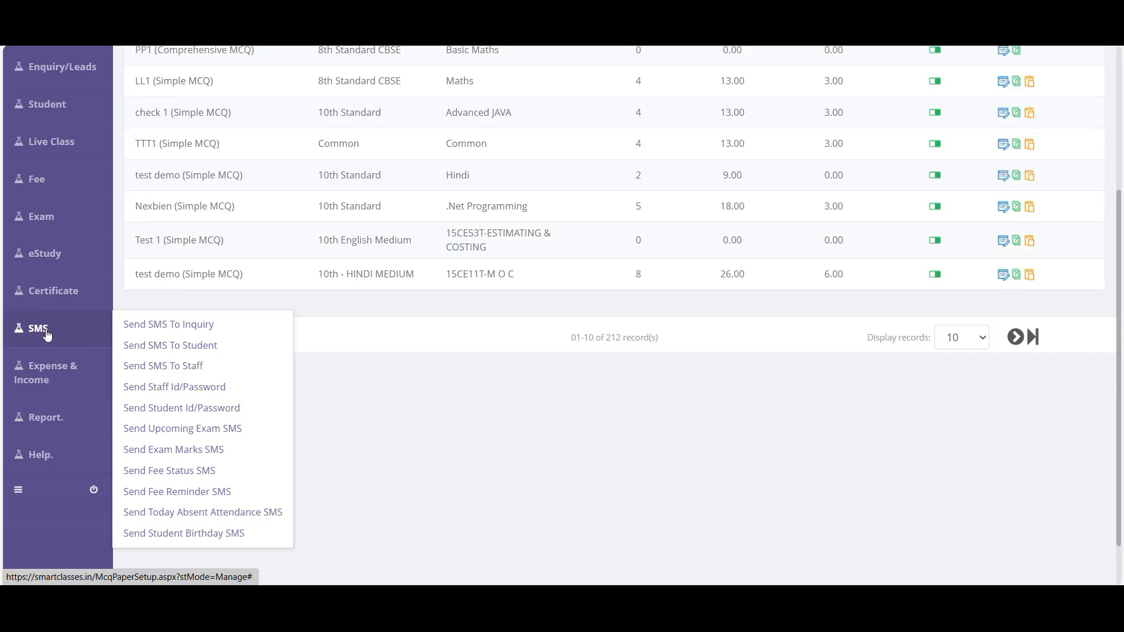
pyautogui.moveTo(62, 215)
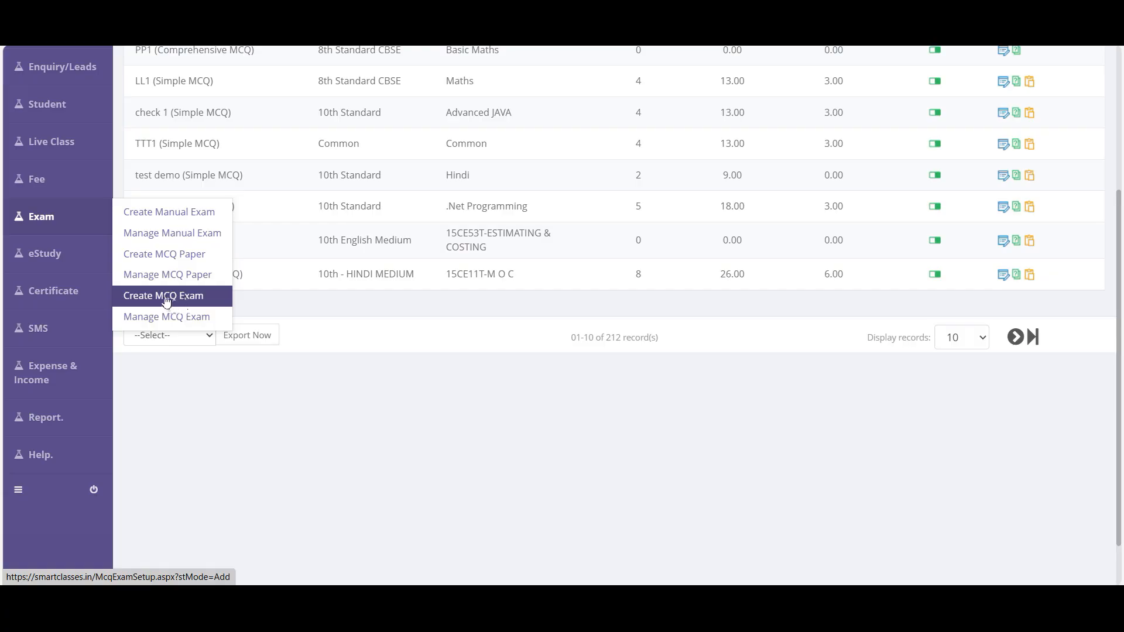
pyautogui.click(176, 301)
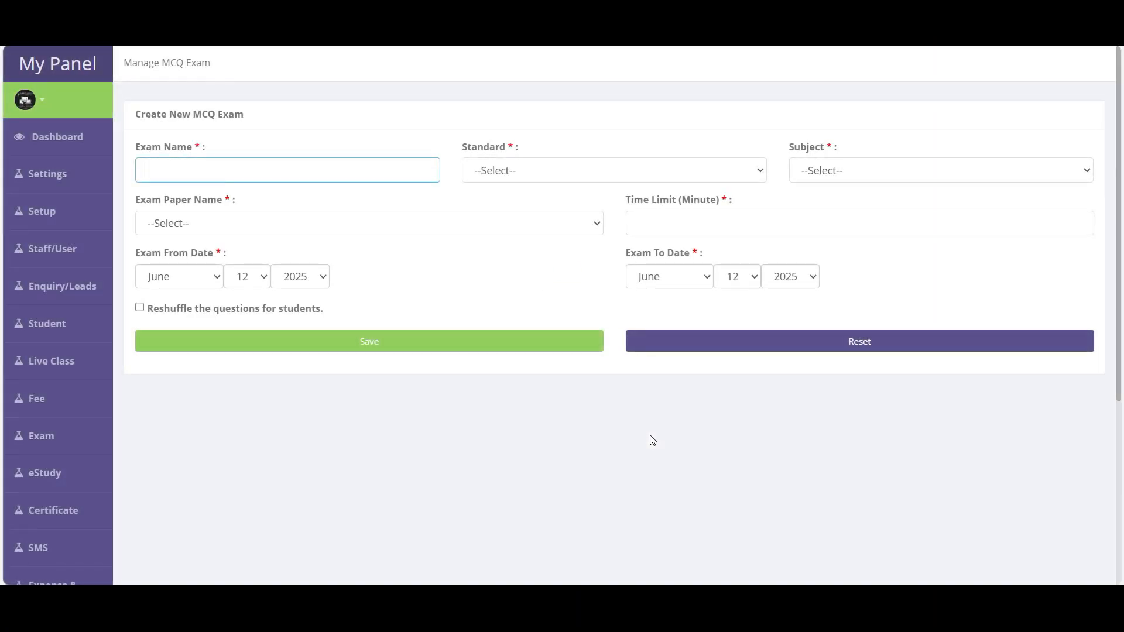
pyautogui.write('Weekly Exam MCQ')
pyautogui.click(492, 170)
pyautogui.click(491, 215)
pyautogui.click(823, 171)
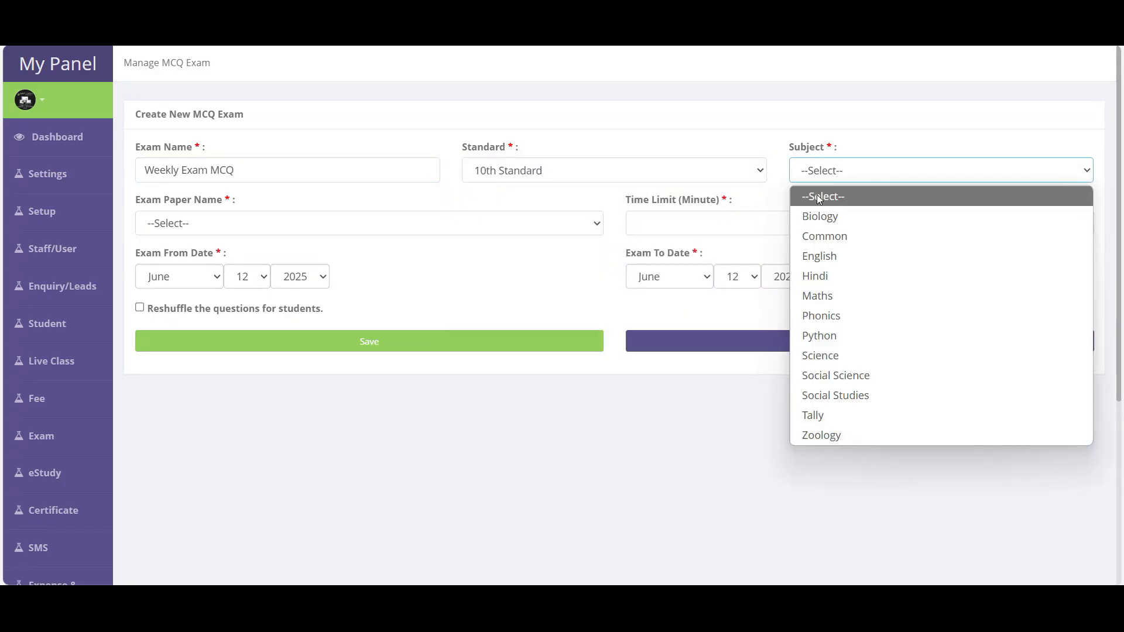
pyautogui.click(818, 296)
# - Choose Test paper, set a 60-minute limit and the 13th as exam day, then save
pyautogui.click(177, 228)
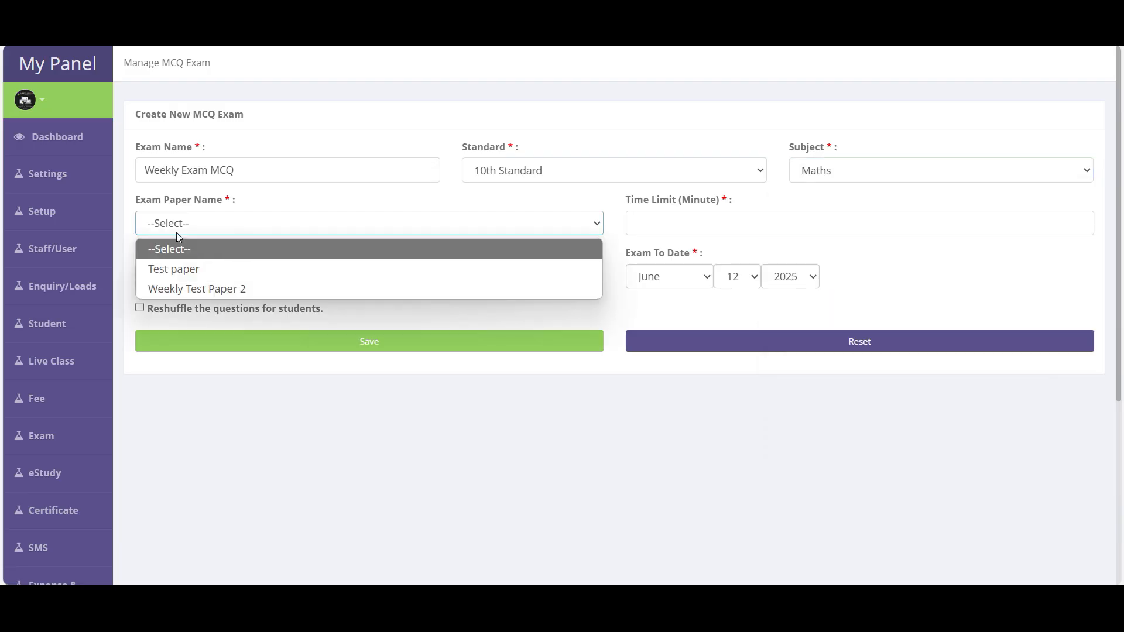
pyautogui.click(262, 200)
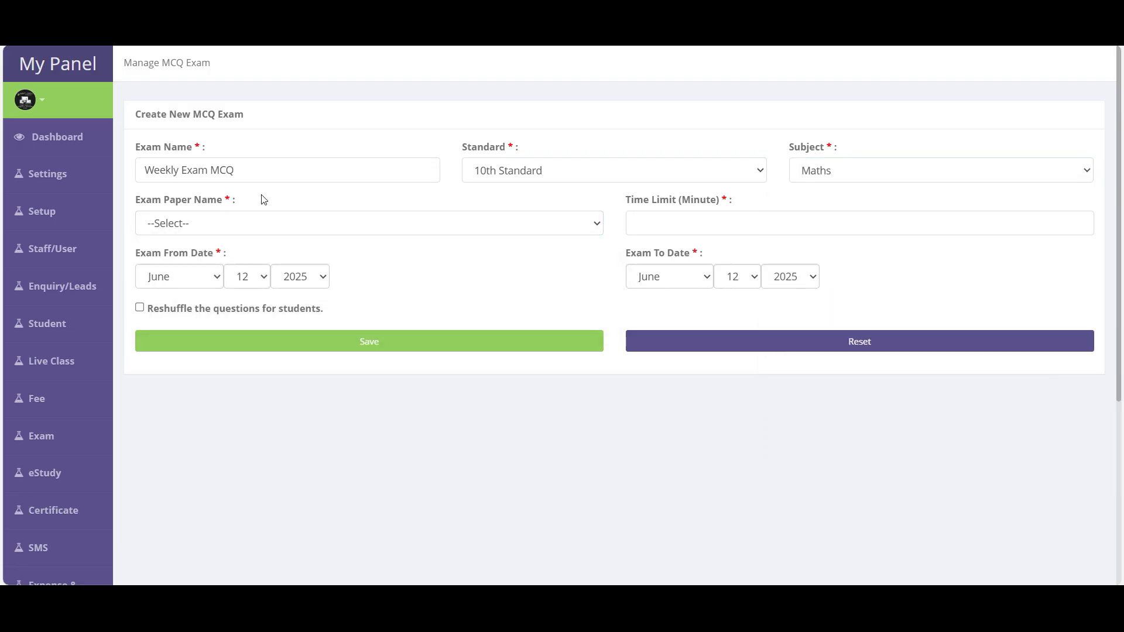
pyautogui.click(191, 222)
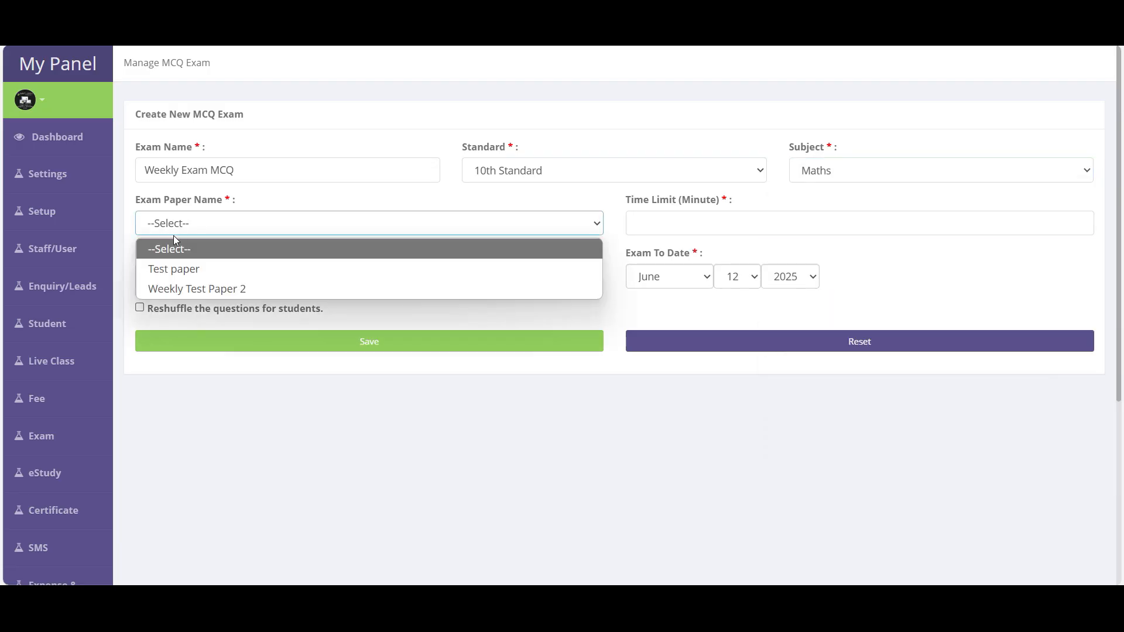
pyautogui.click(169, 271)
pyautogui.click(679, 225)
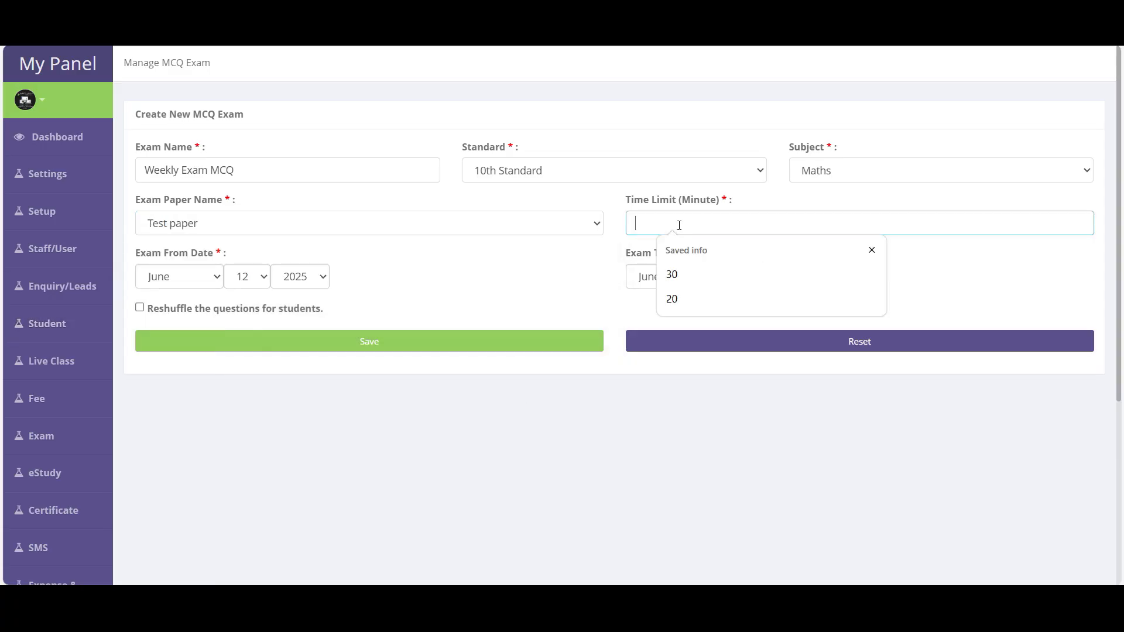
pyautogui.write('5')
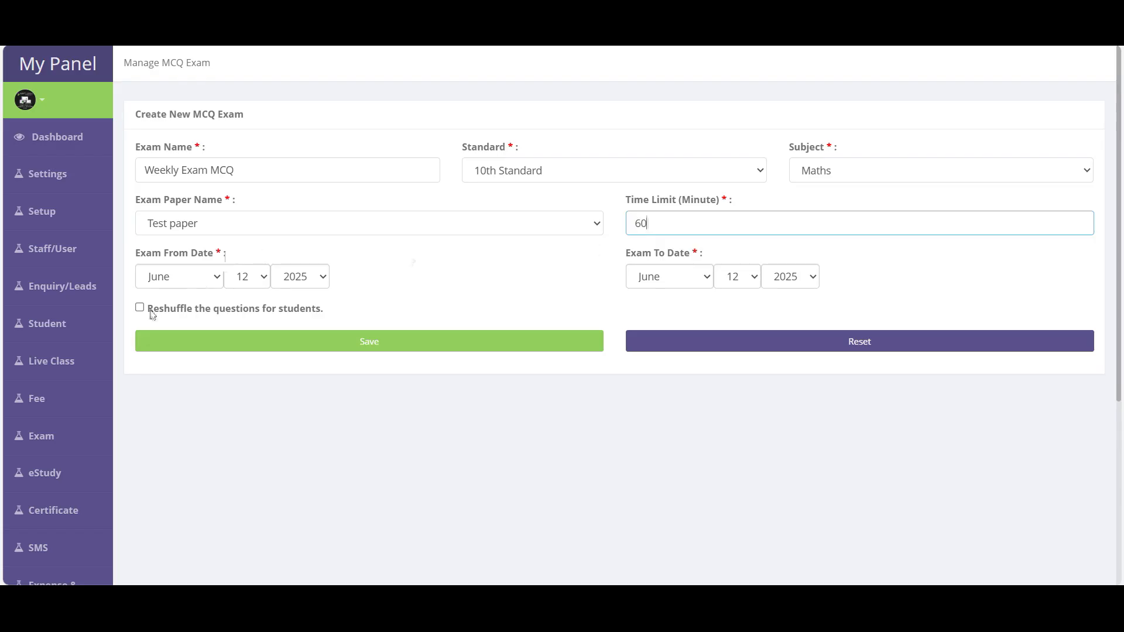
pyautogui.click(247, 279)
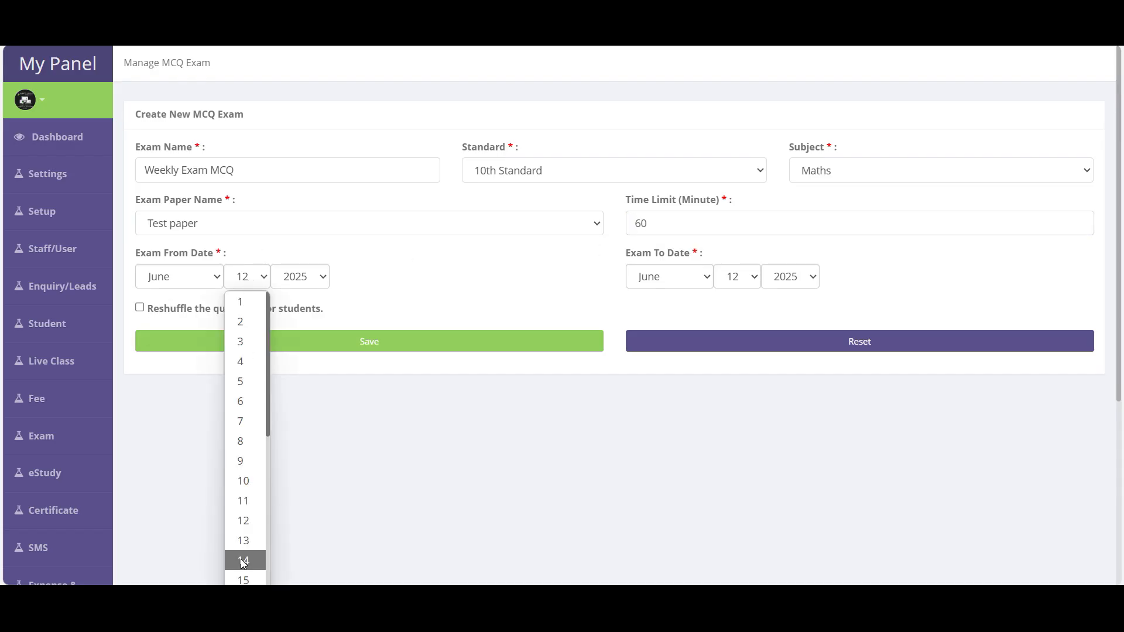
pyautogui.click(249, 541)
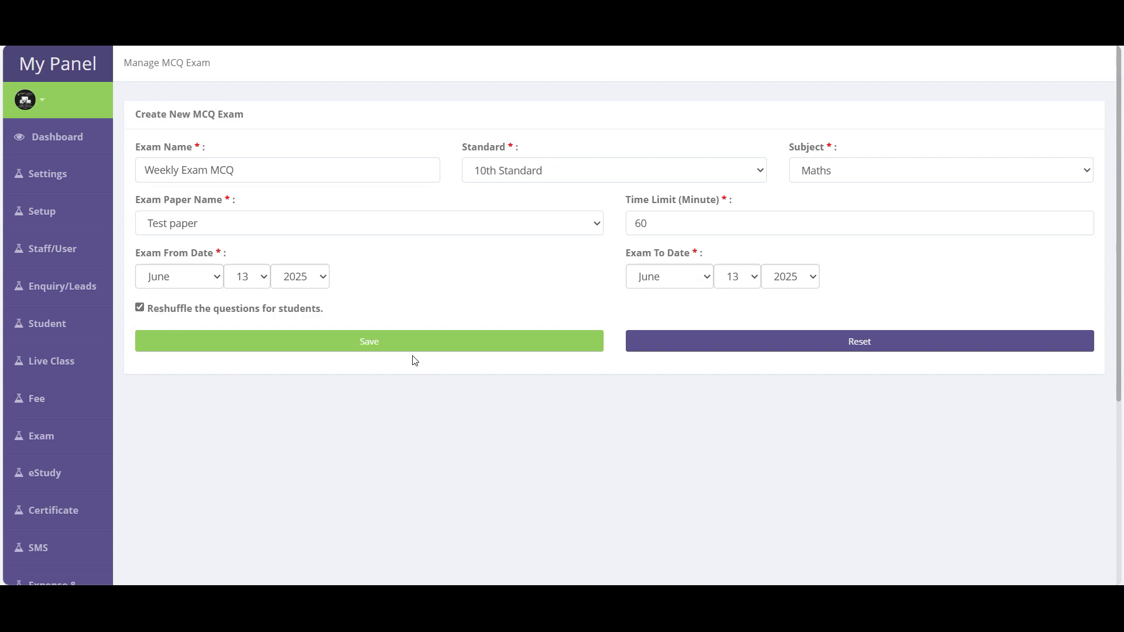
pyautogui.click(369, 346)
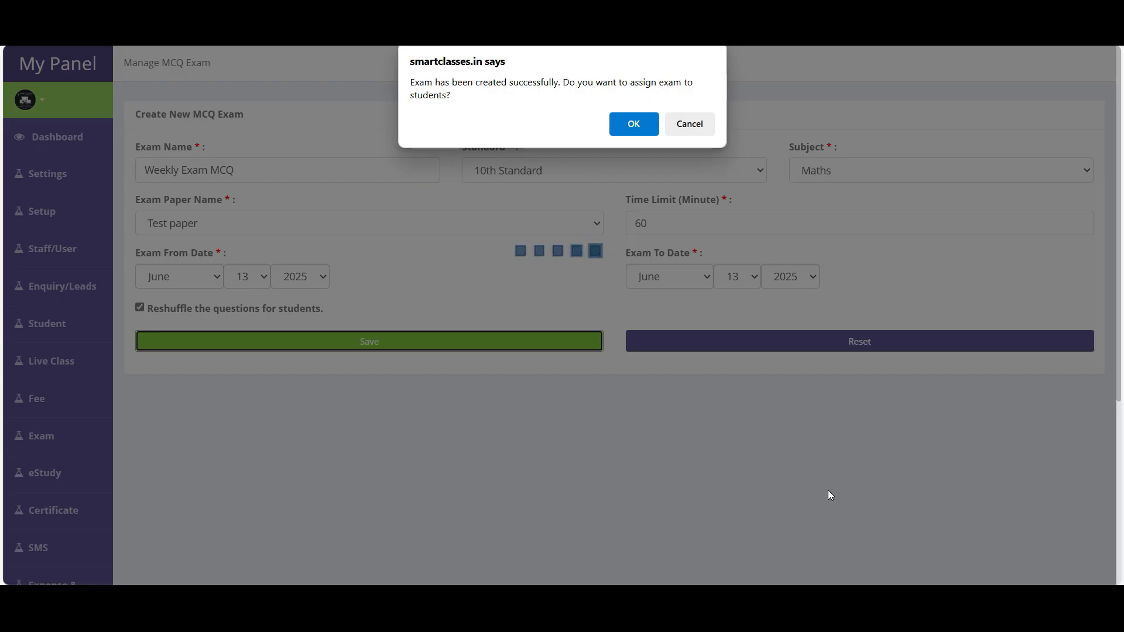
# - Assign Weekly Exam MCQ by class/batch to the 19-student class 1 morning batch
pyautogui.click(635, 124)
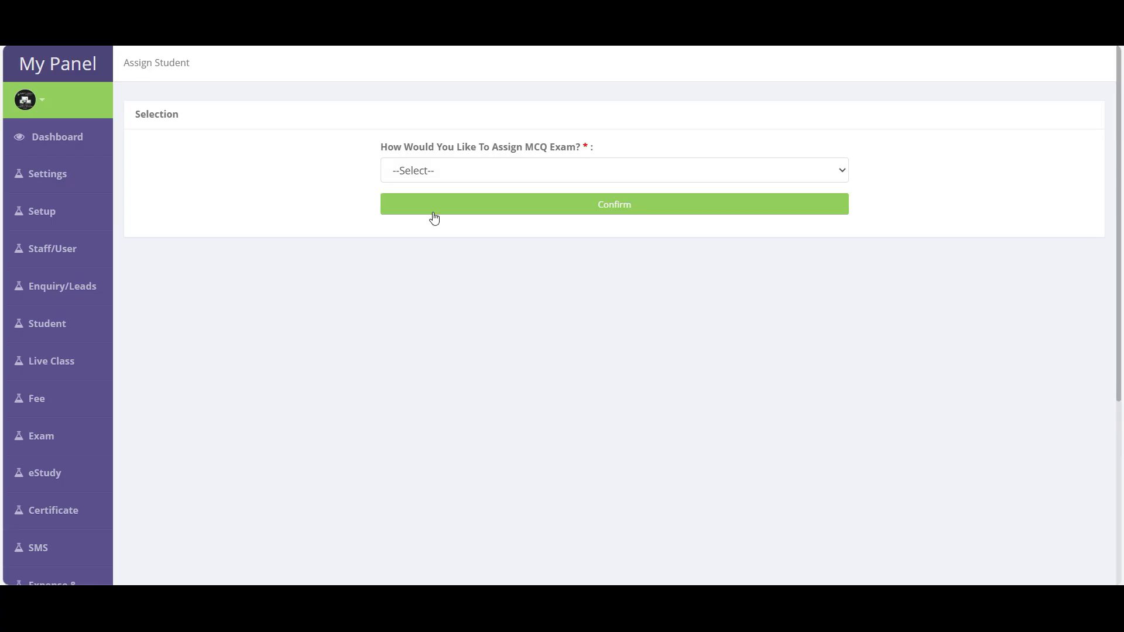
pyautogui.click(418, 174)
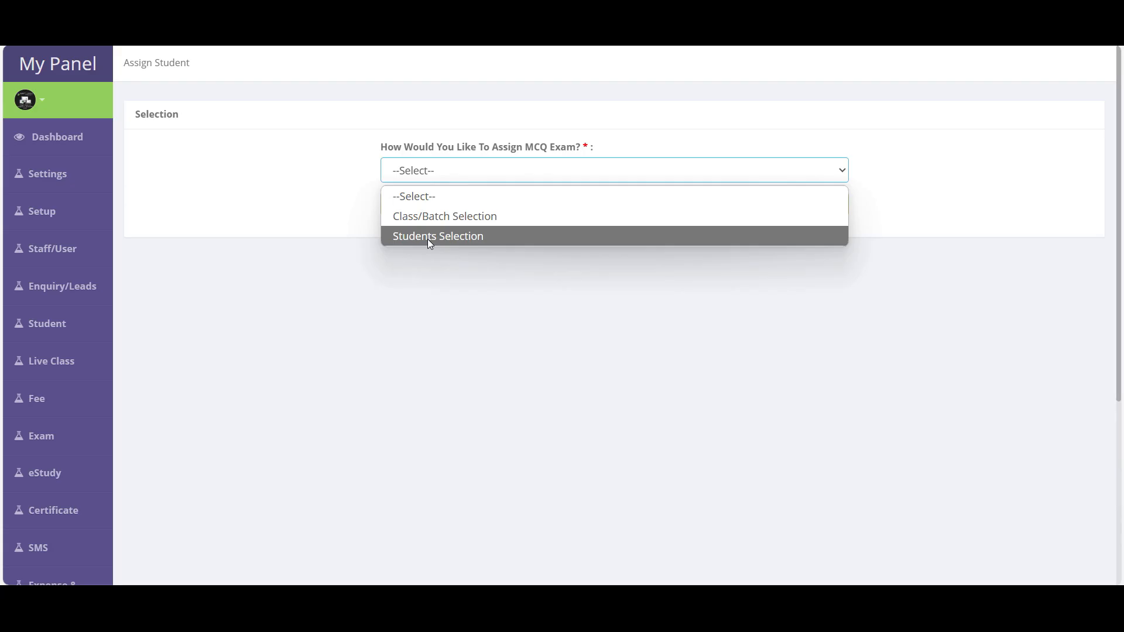
pyautogui.click(435, 219)
pyautogui.click(443, 213)
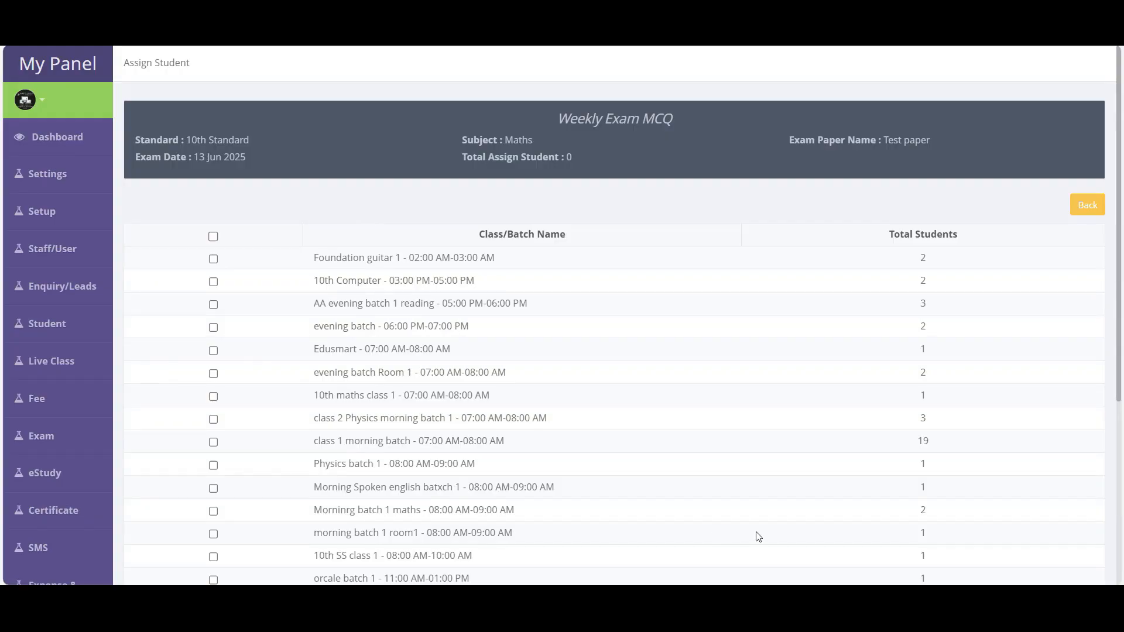
pyautogui.scroll(-2, 548, 284)
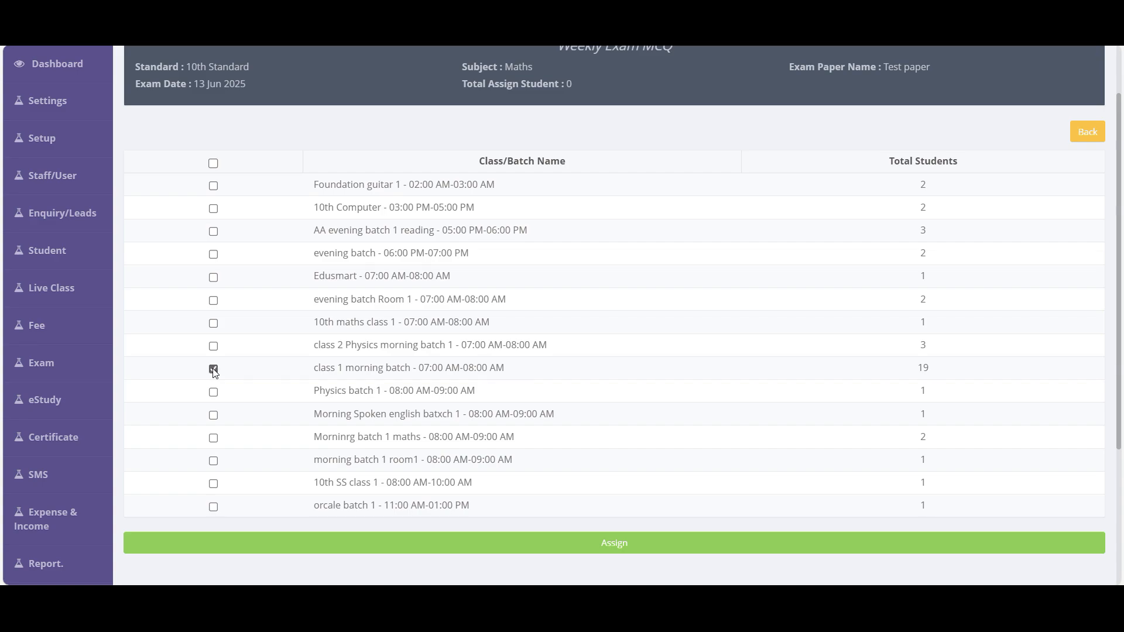
pyautogui.scroll(-3, 732, 381)
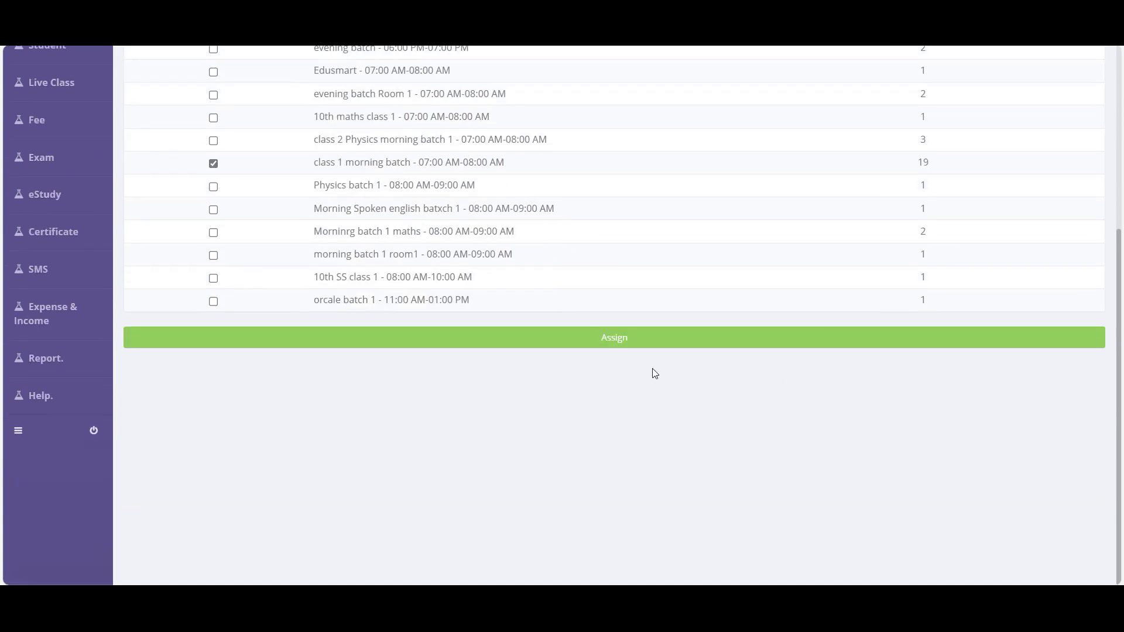
pyautogui.click(613, 344)
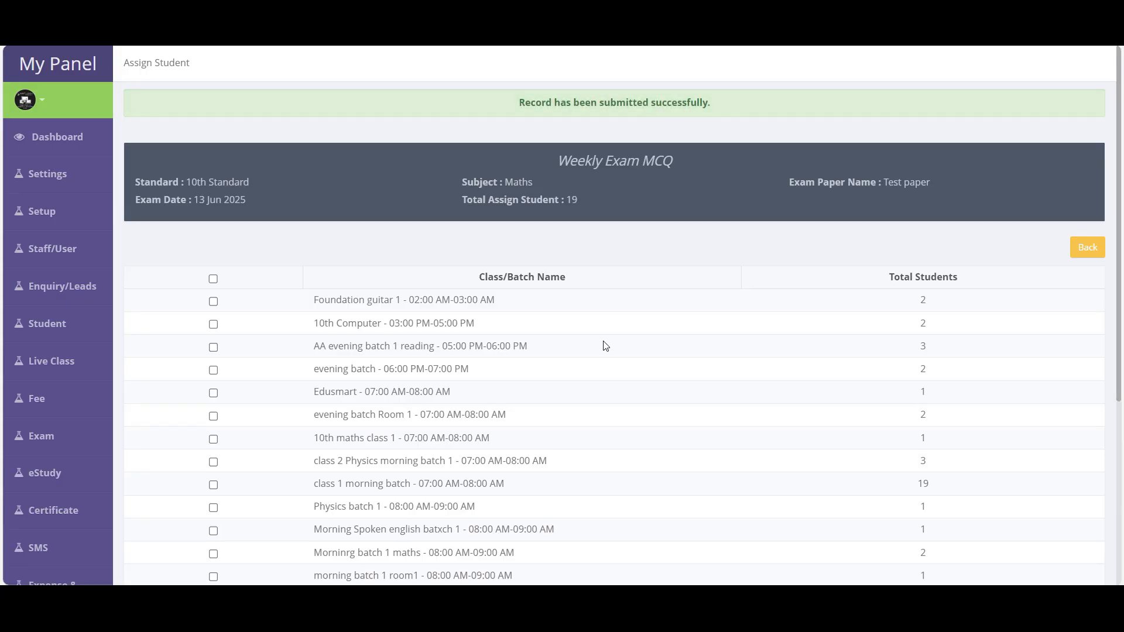
pyautogui.scroll(-3, 454, 353)
pyautogui.moveTo(315, 270); pyautogui.dragTo(645, 279)
pyautogui.moveTo(916, 272); pyautogui.dragTo(941, 271)
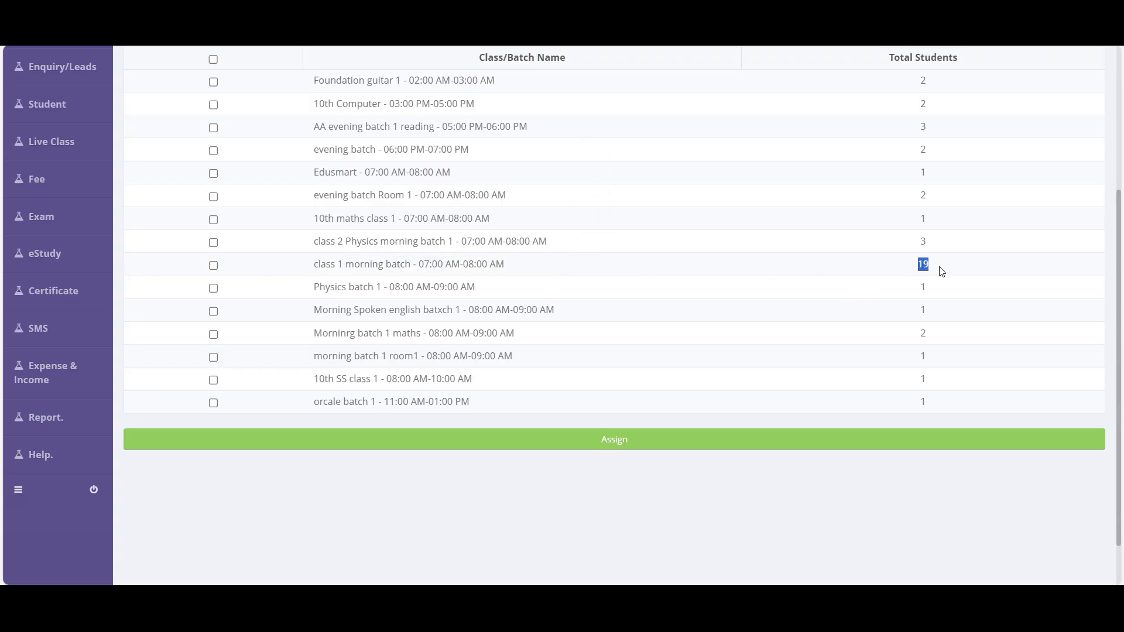
# - From Manage MCQ Exam, open Weekly Exam MCQ's assignment page showing 19 of 35 students assigned
pyautogui.click(685, 446)
pyautogui.moveTo(47, 226)
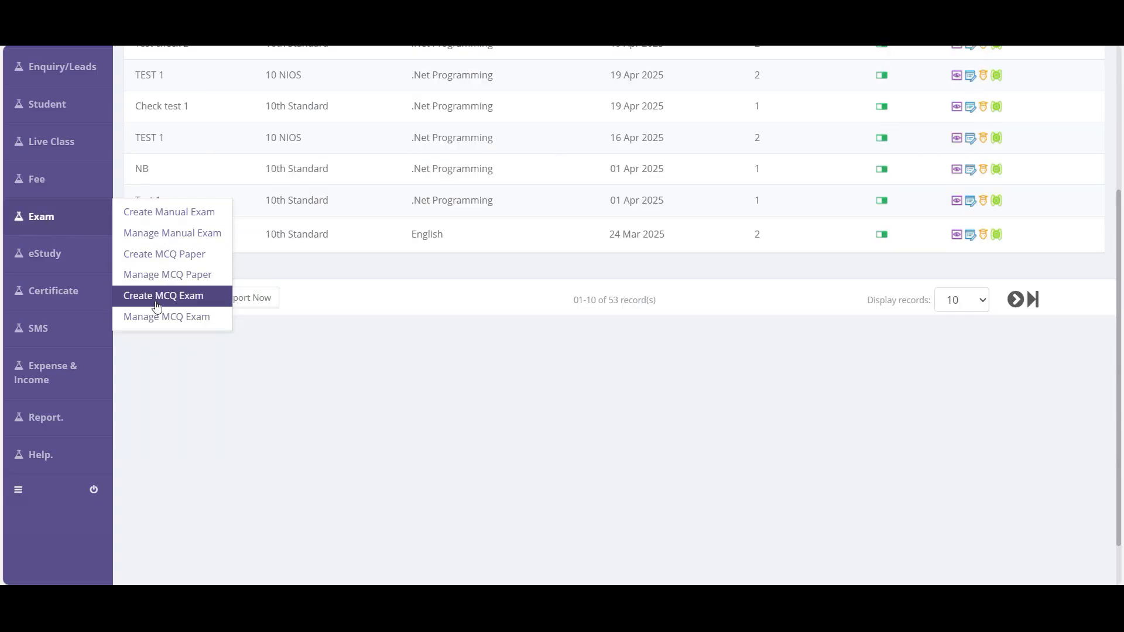
pyautogui.click(200, 322)
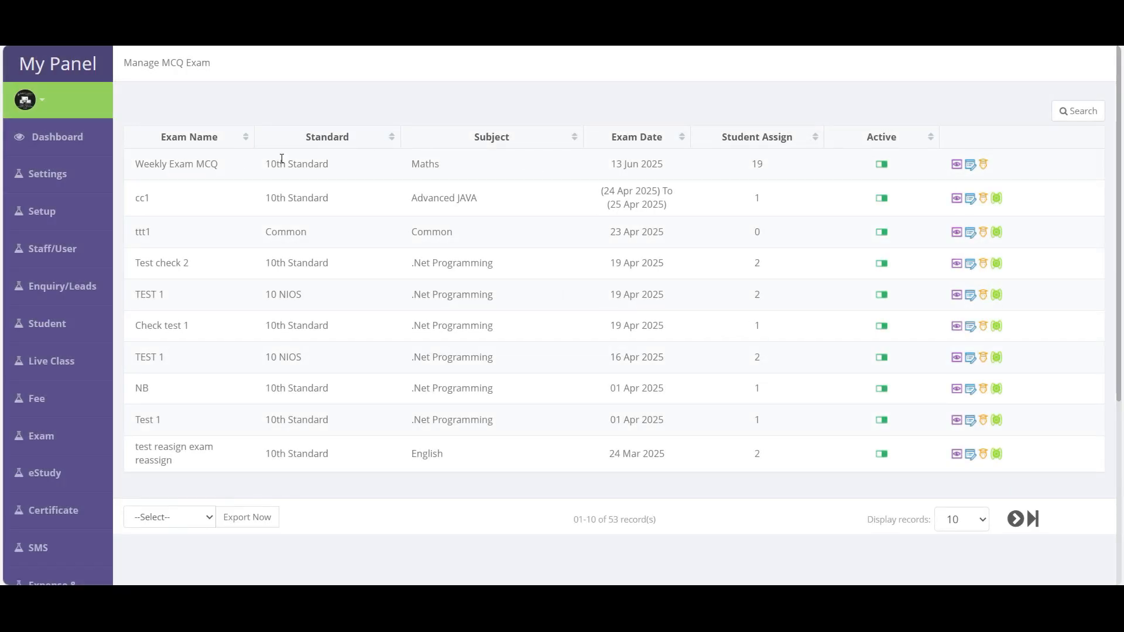
pyautogui.moveTo(134, 165); pyautogui.dragTo(771, 171)
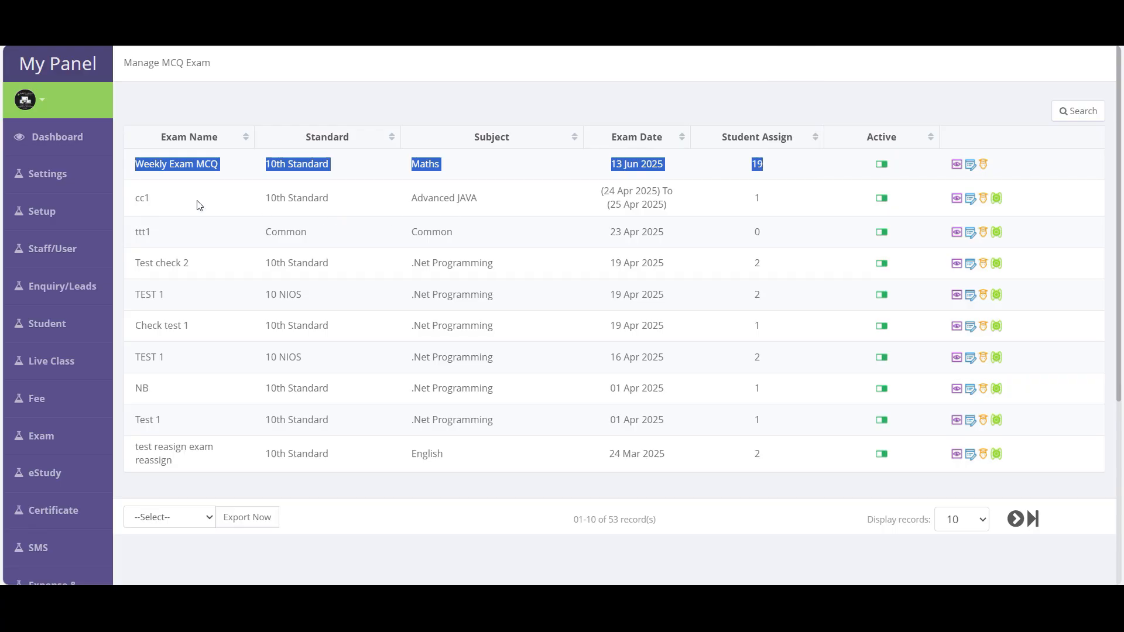
pyautogui.click(688, 212)
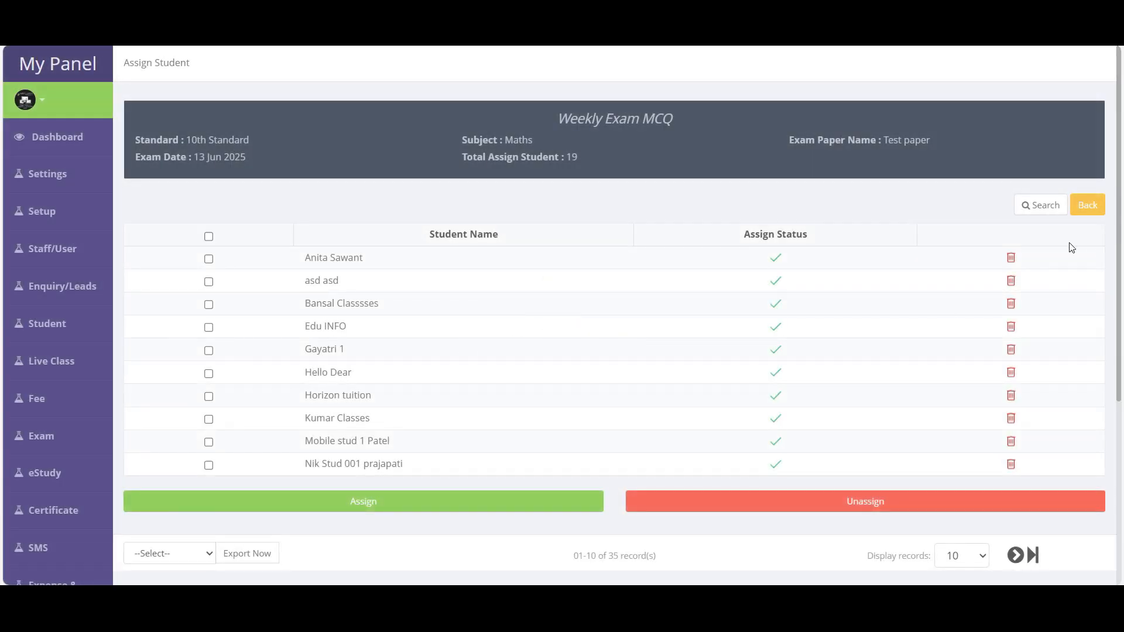
pyautogui.click(1041, 205)
# - Assign both 10th Computer 03:00 PM-05:00 PM batch students, then unassign one of them
pyautogui.click(591, 287)
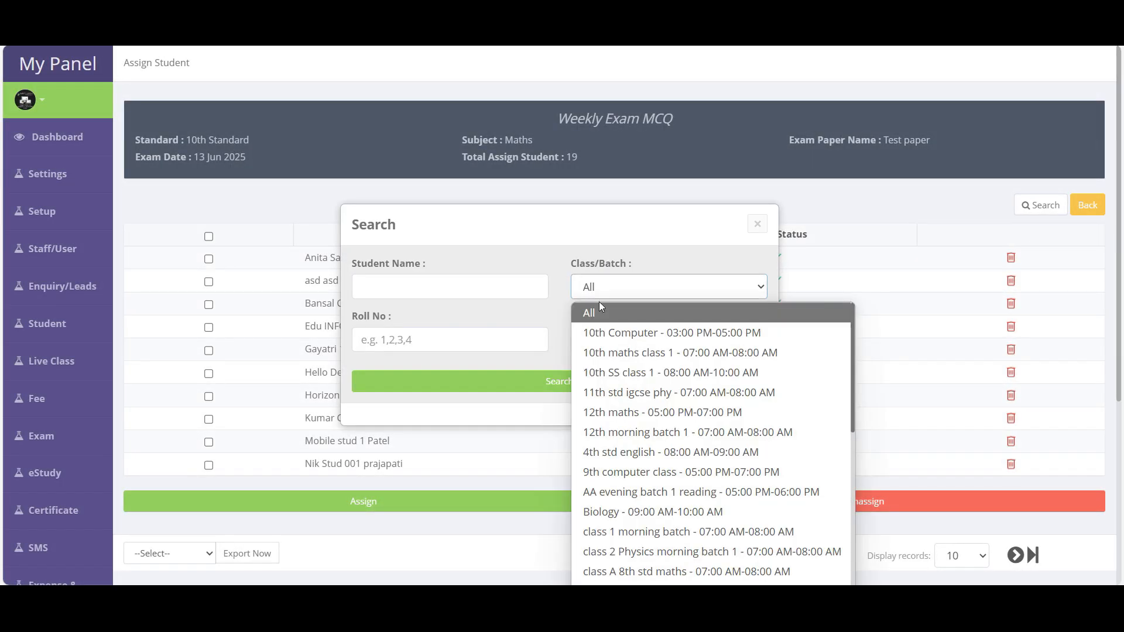
pyautogui.click(623, 331)
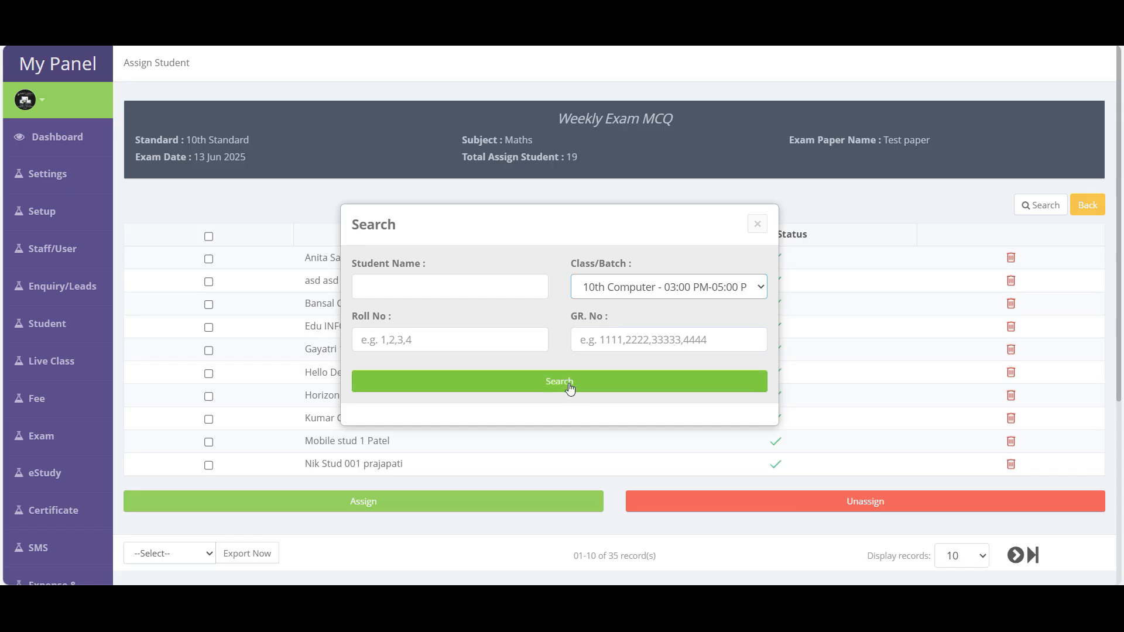
pyautogui.click(213, 237)
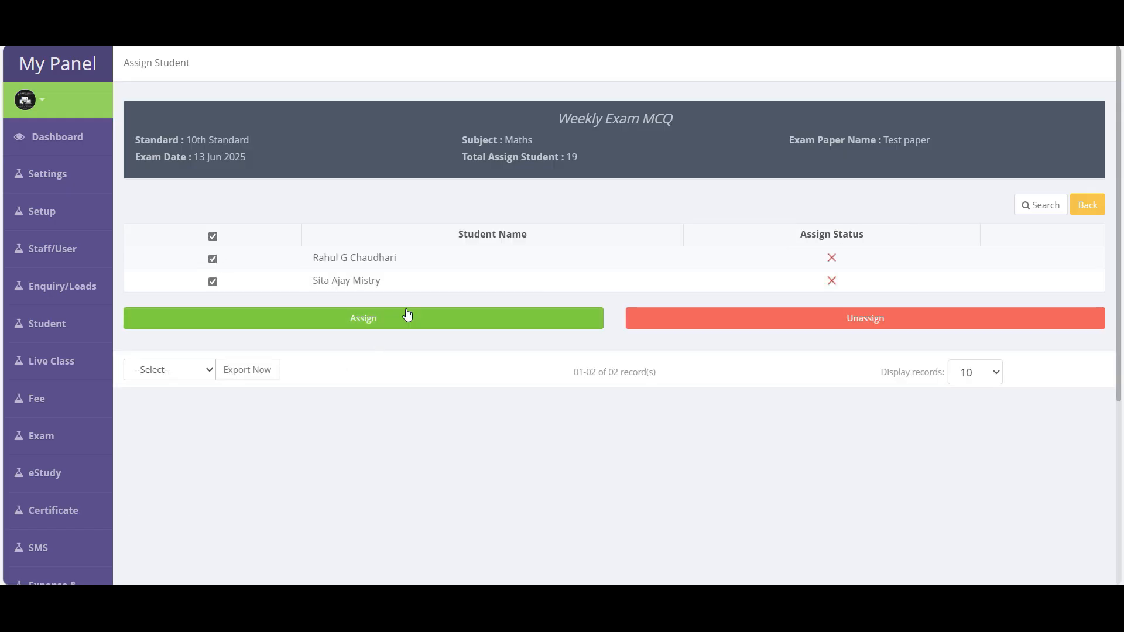
pyautogui.click(397, 327)
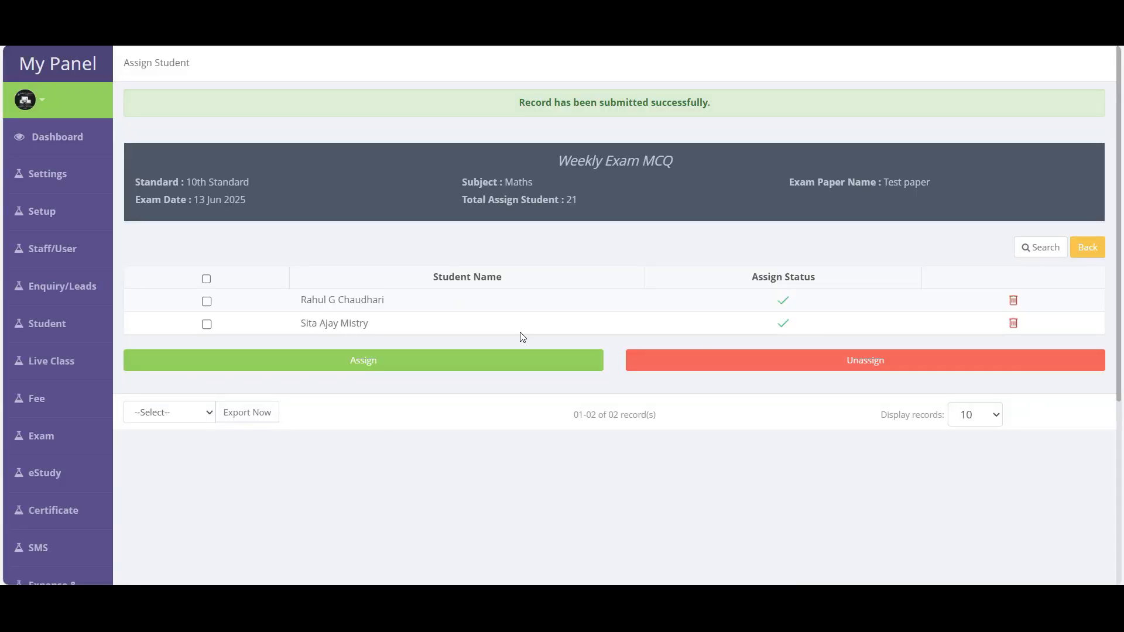
pyautogui.click(207, 324)
pyautogui.click(811, 371)
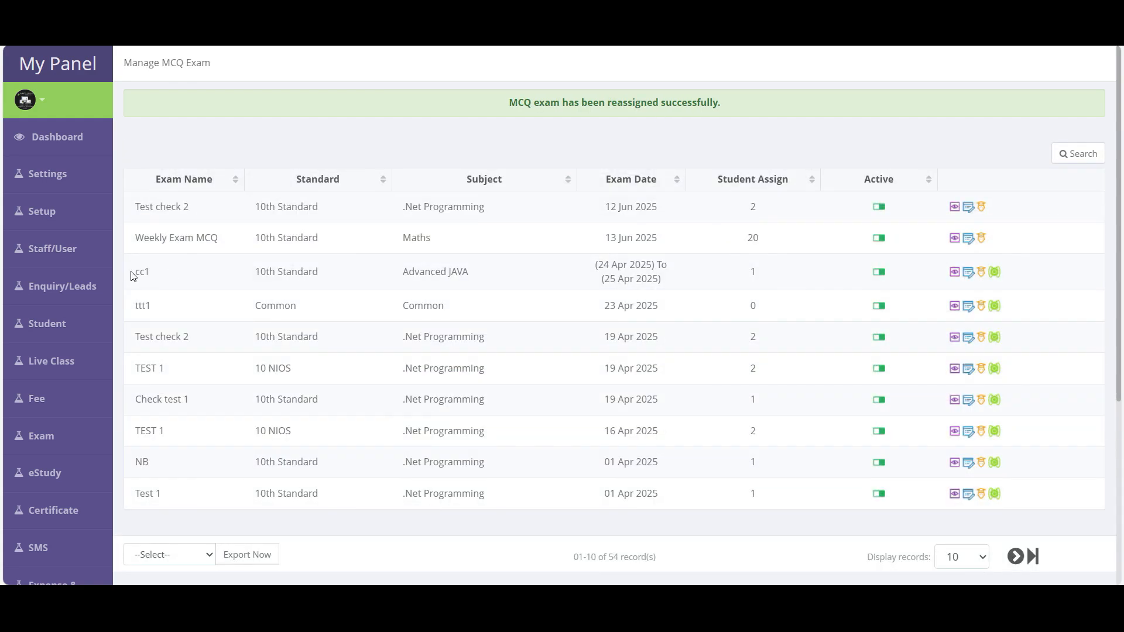
pyautogui.moveTo(134, 273); pyautogui.dragTo(758, 280)
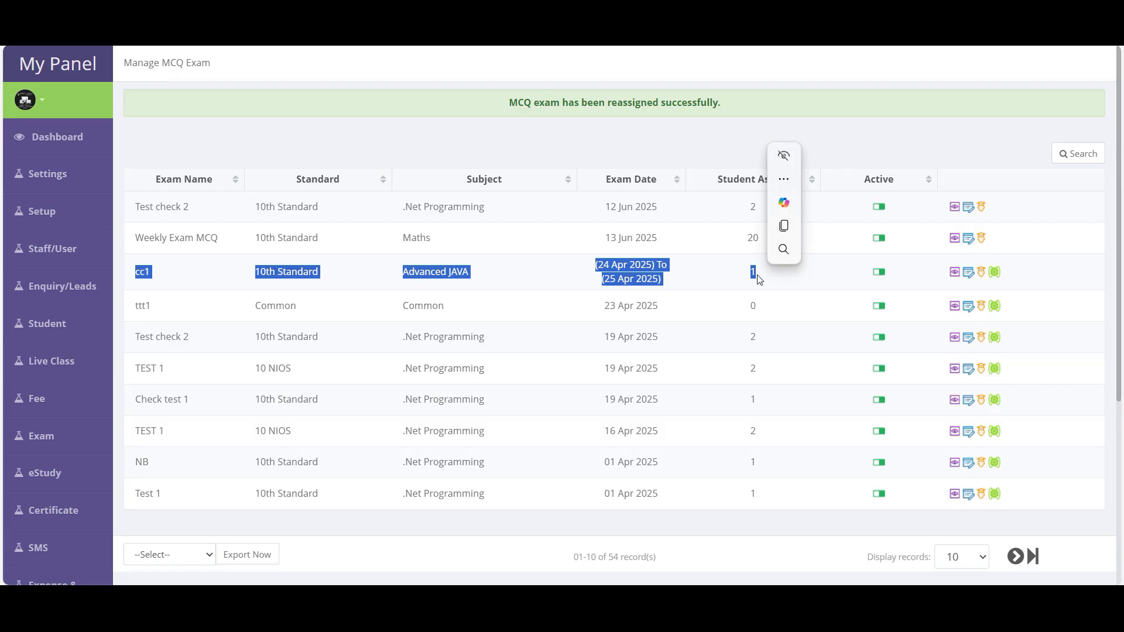
# - Reassign cc1 with subject Biology, exam paper PAPPER 2 and June as start month
pyautogui.click(995, 273)
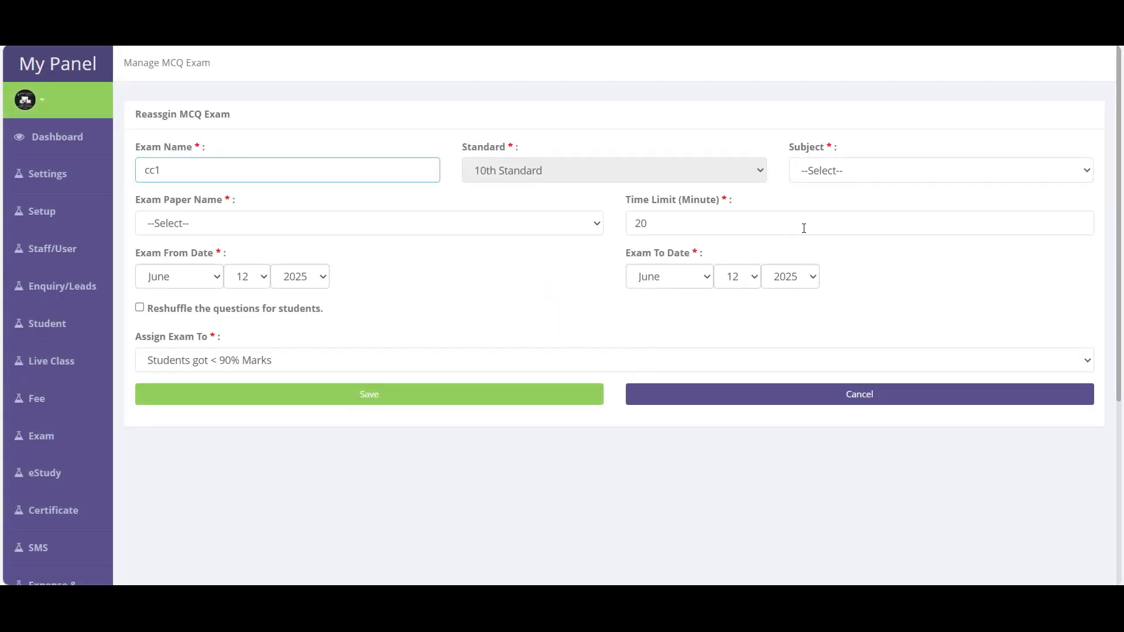
pyautogui.click(856, 169)
pyautogui.click(820, 216)
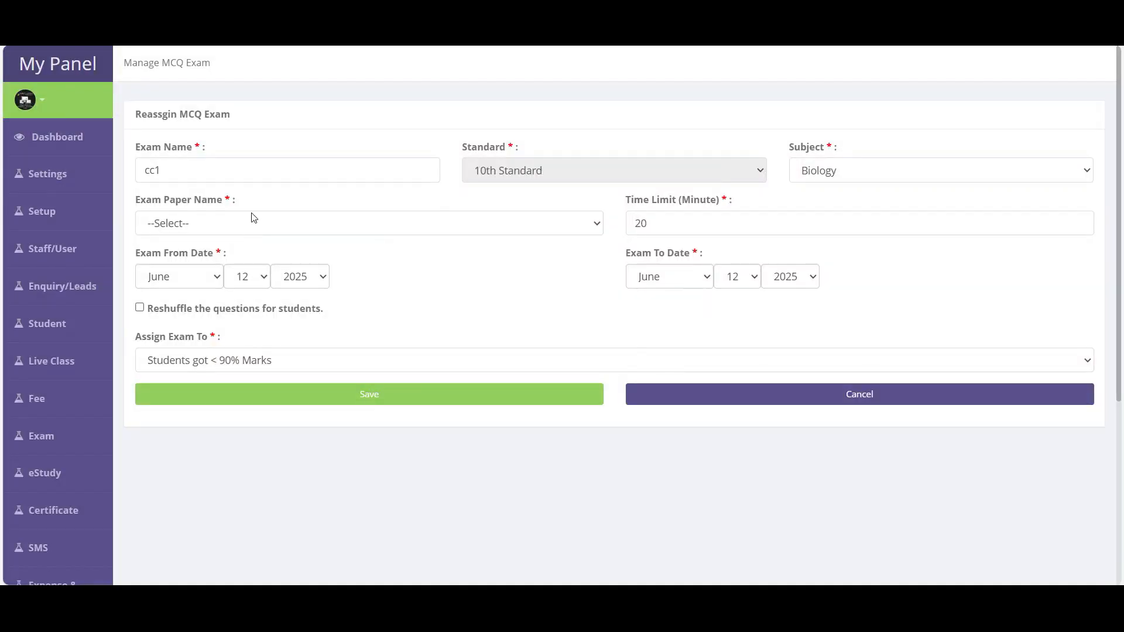
pyautogui.click(253, 218)
pyautogui.click(187, 309)
pyautogui.click(658, 227)
pyautogui.click(386, 299)
pyautogui.click(201, 285)
pyautogui.click(550, 302)
# - Enable question reshuffling, target students scoring under 80%, and save the reassignment
pyautogui.click(226, 311)
pyautogui.click(234, 365)
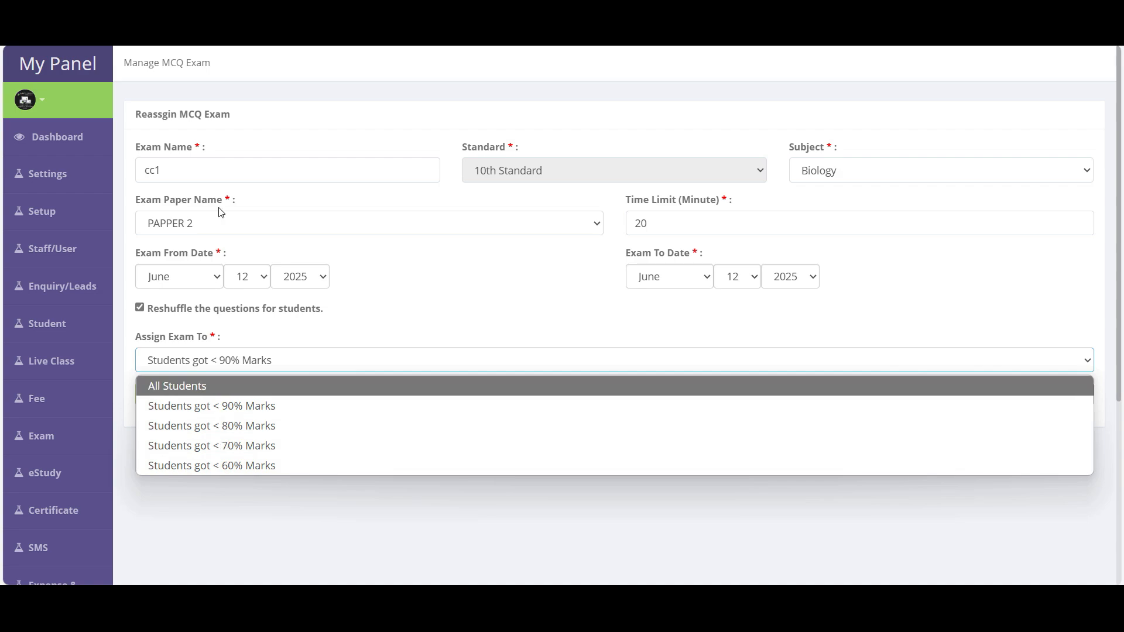
pyautogui.click(211, 432)
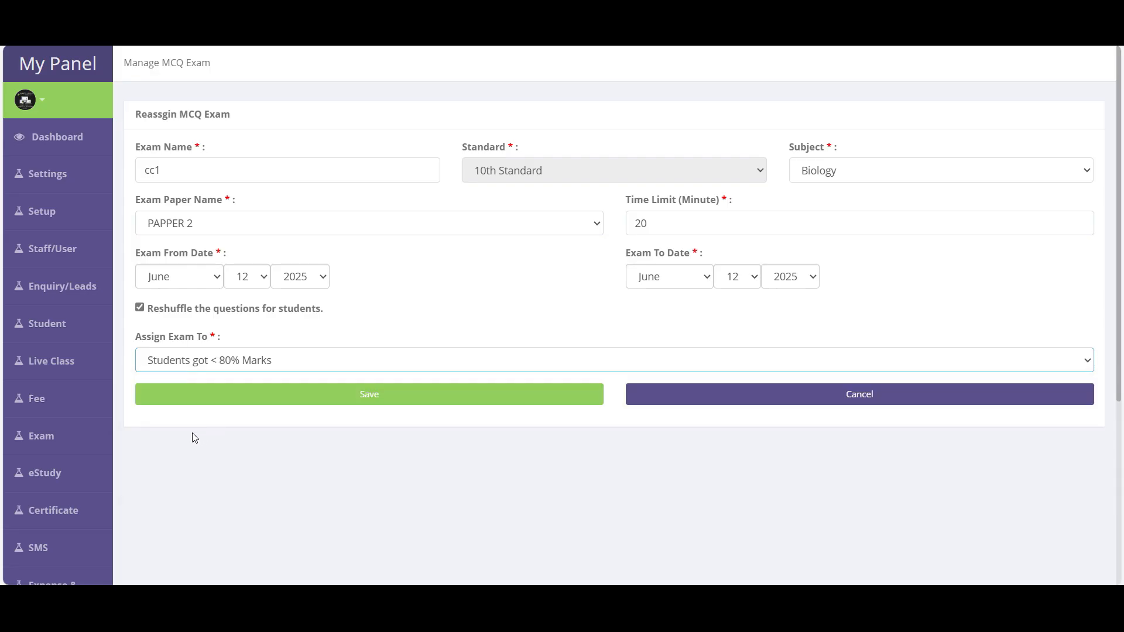
pyautogui.click(375, 408)
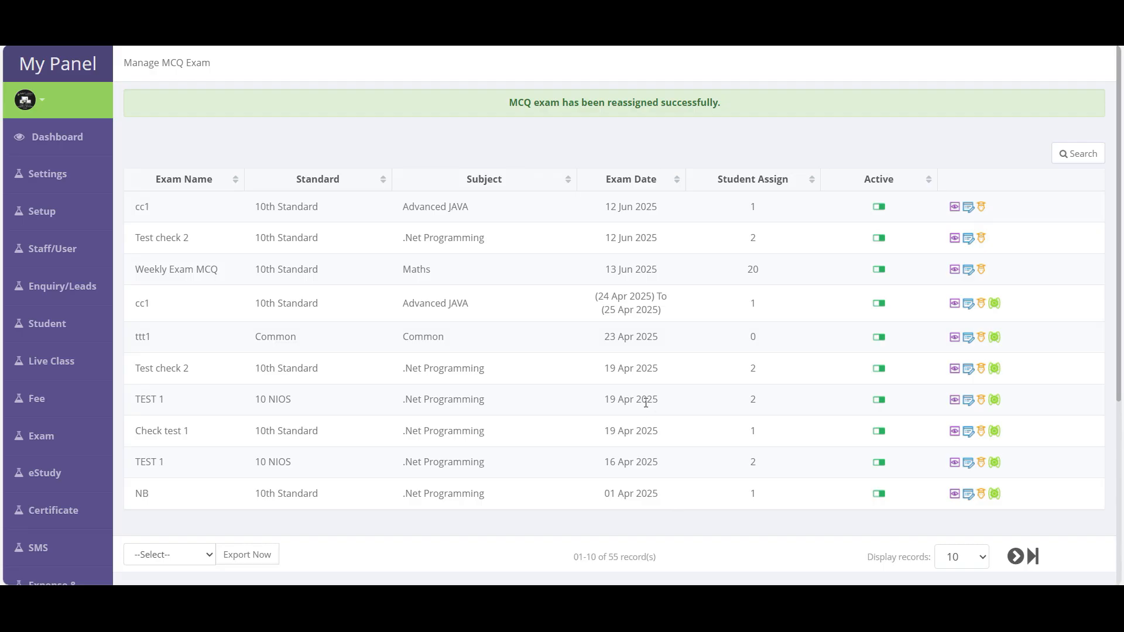
pyautogui.scroll(-2, 646, 403)
pyautogui.moveTo(41, 371)
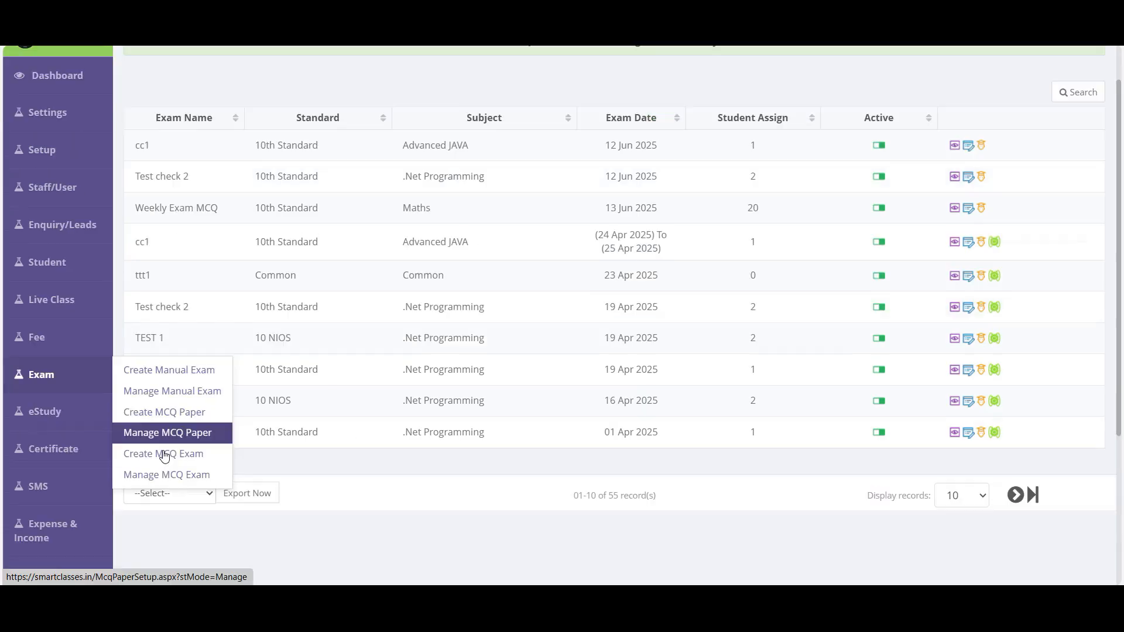
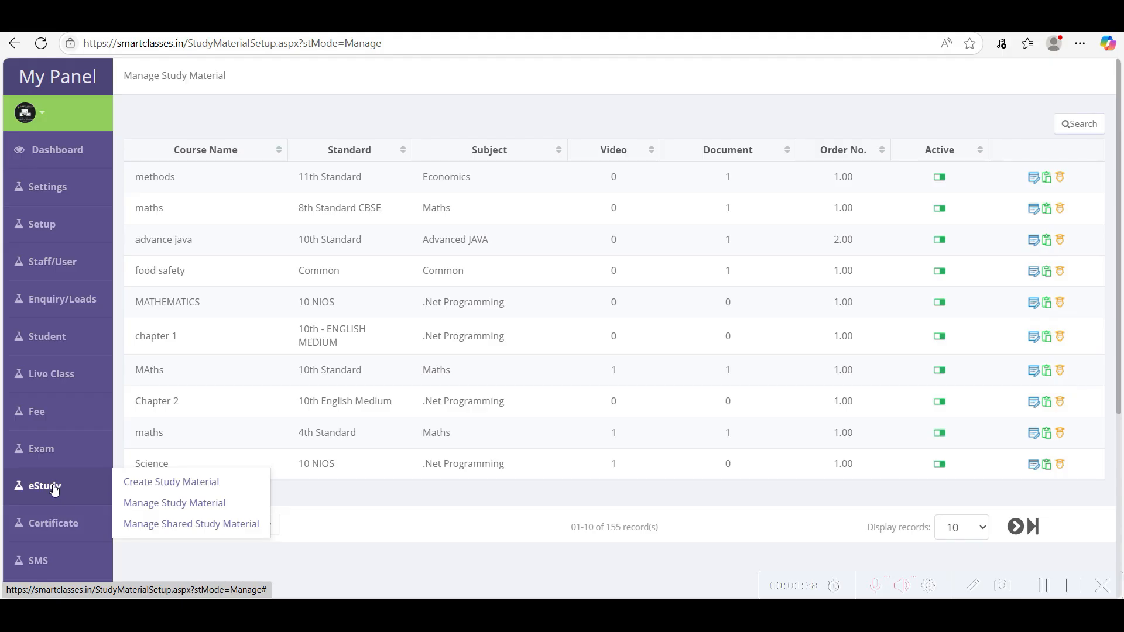
# - Save a new study material named Algebra for 10th Standard, subject Maths, with order number 1
pyautogui.click(186, 490)
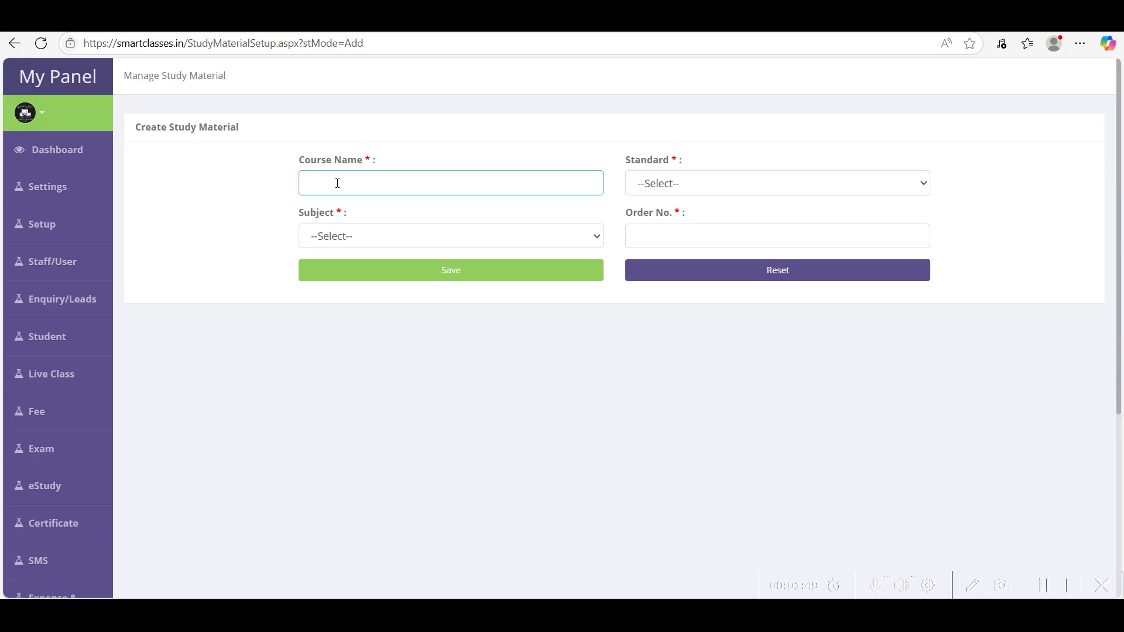
pyautogui.write('Algebra')
pyautogui.click(662, 184)
pyautogui.click(670, 231)
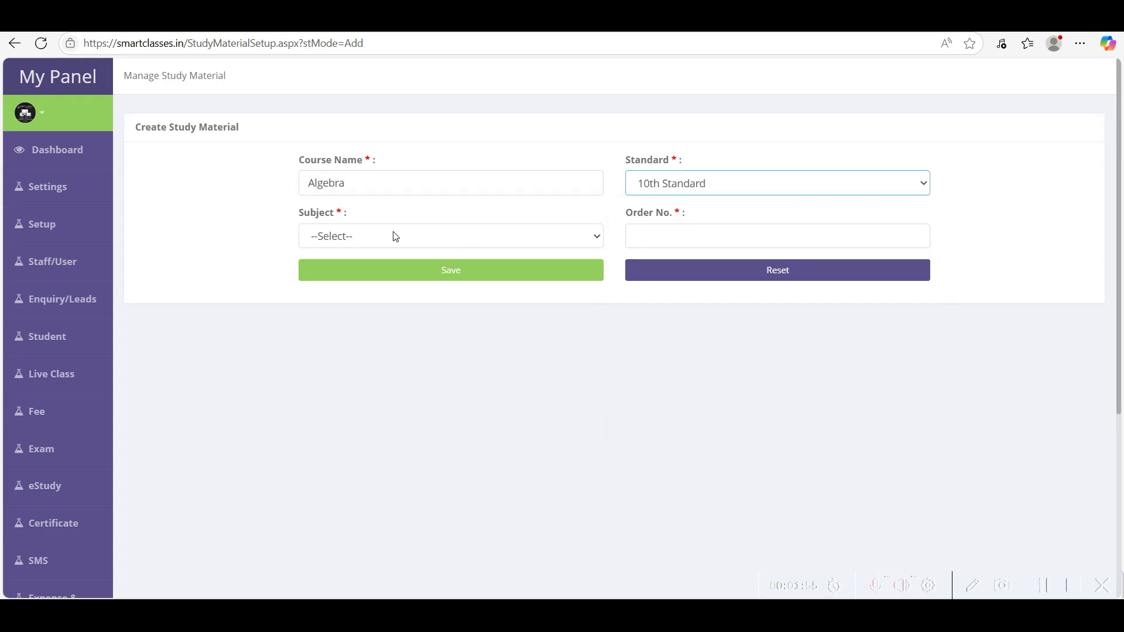
pyautogui.click(394, 236)
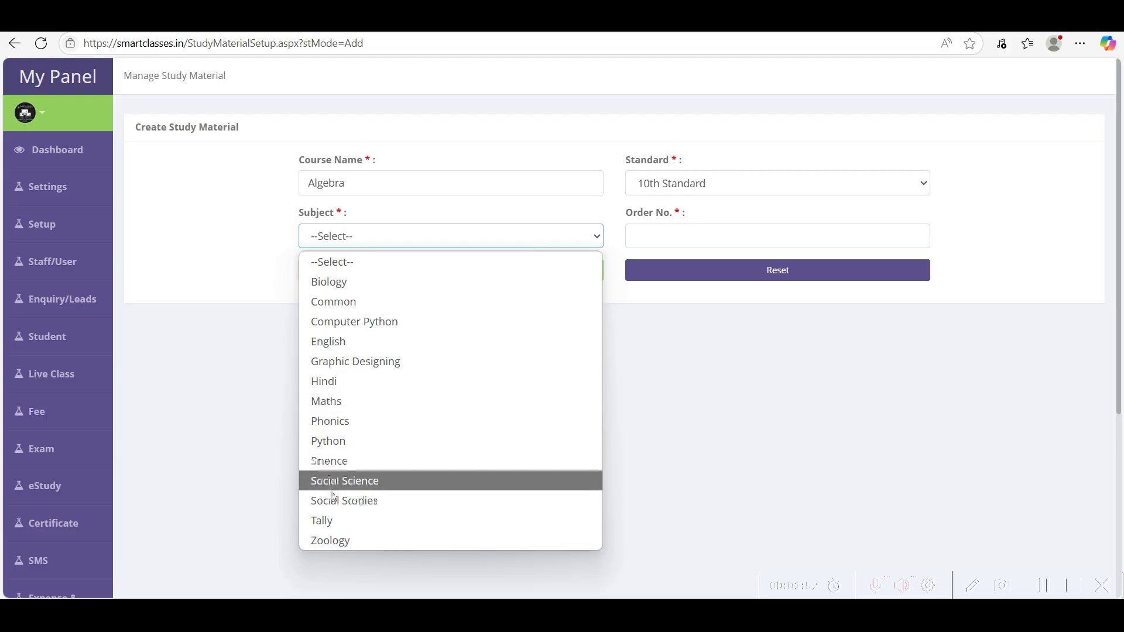
pyautogui.press('m')
pyautogui.press('Return')
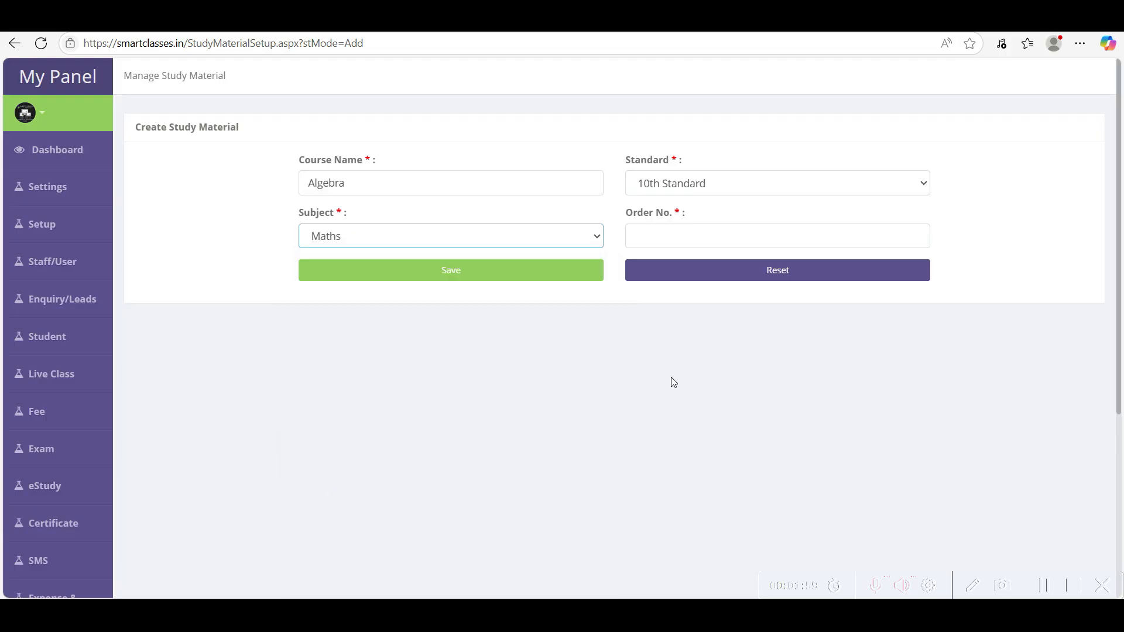
pyautogui.click(681, 237)
pyautogui.write('1')
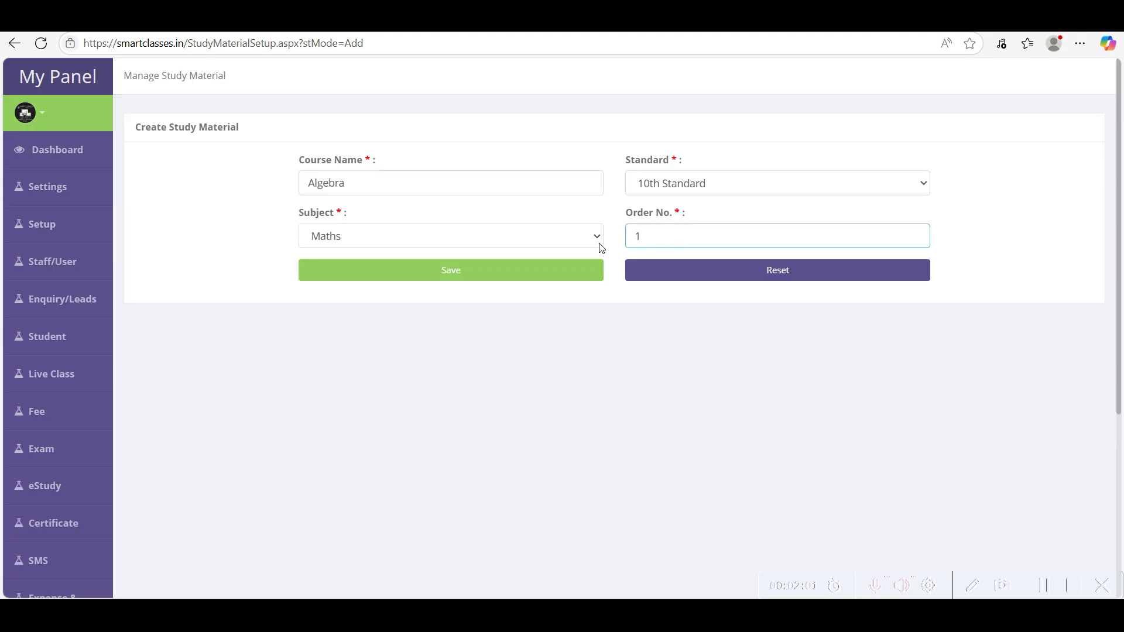
pyautogui.click(493, 271)
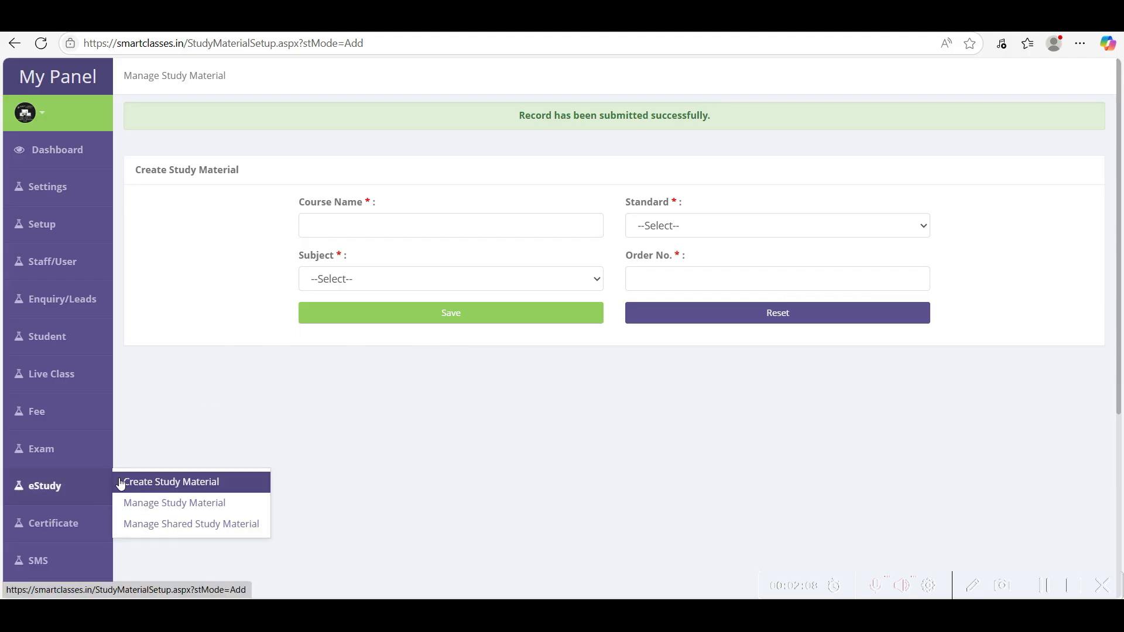
pyautogui.moveTo(19, 491)
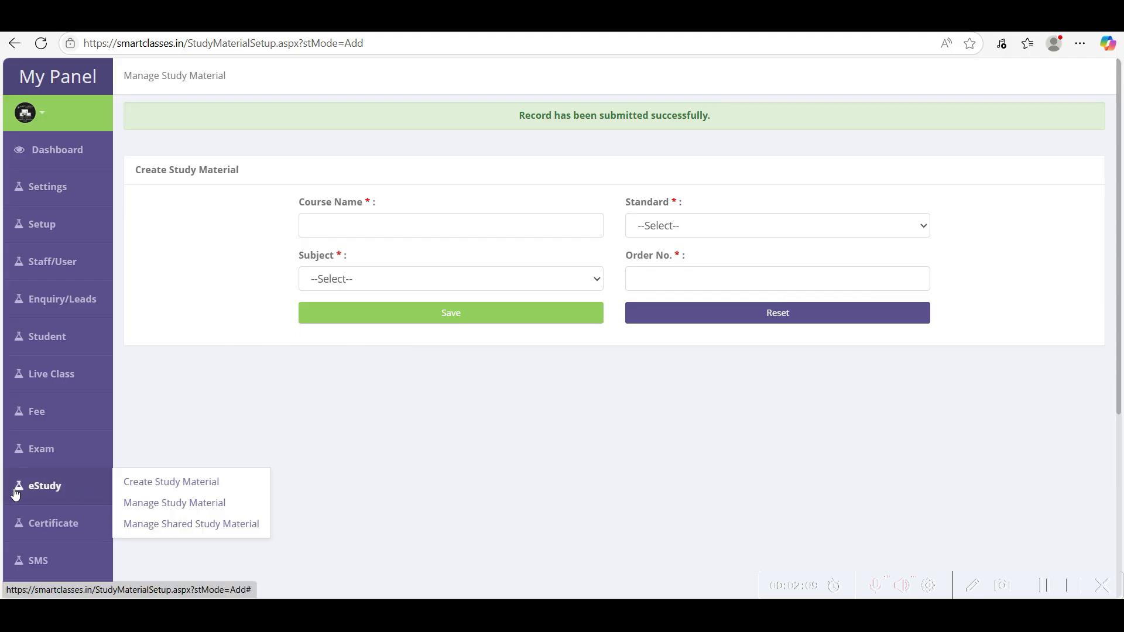
# - Search the study material list filtered to 10th Standard and Maths
pyautogui.click(192, 507)
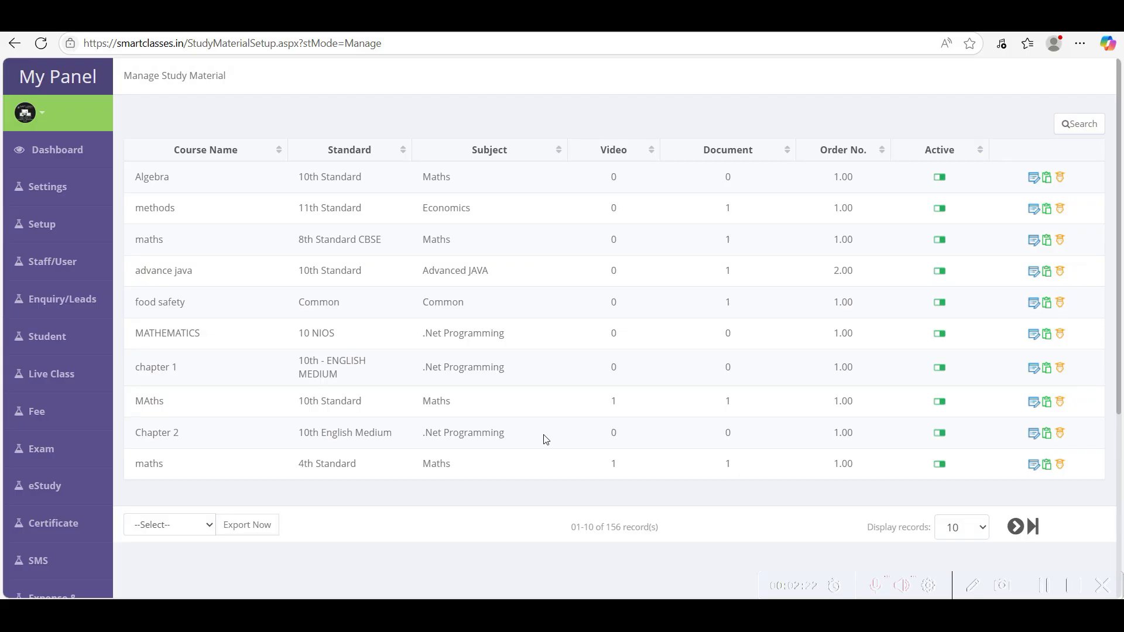
pyautogui.click(1079, 125)
pyautogui.click(590, 305)
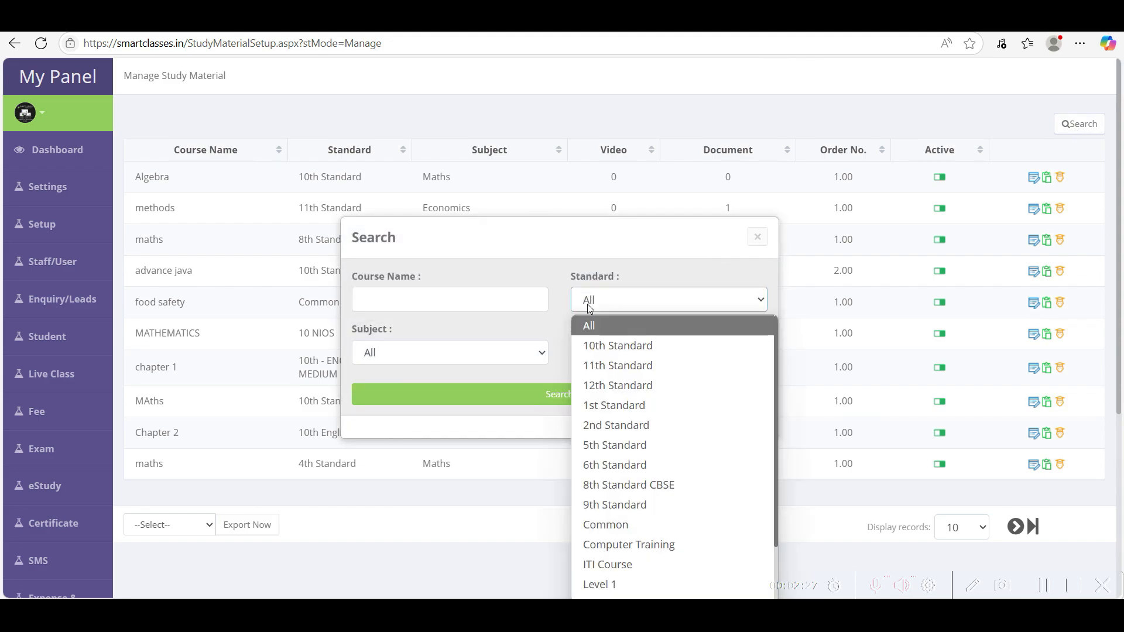
pyautogui.click(601, 345)
pyautogui.click(496, 353)
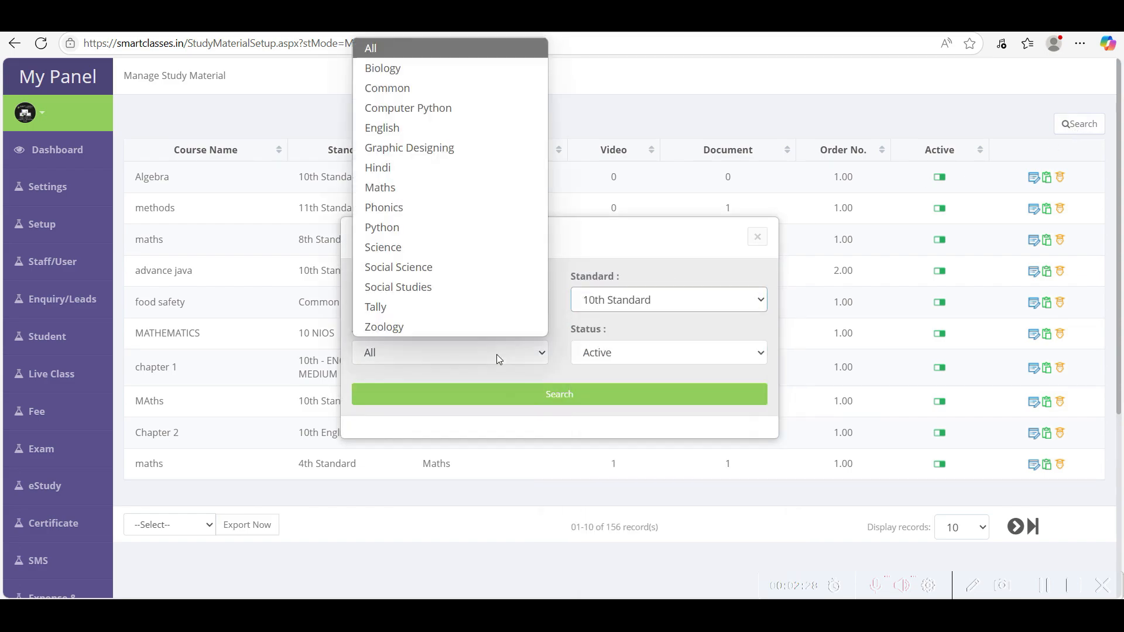
pyautogui.press('m')
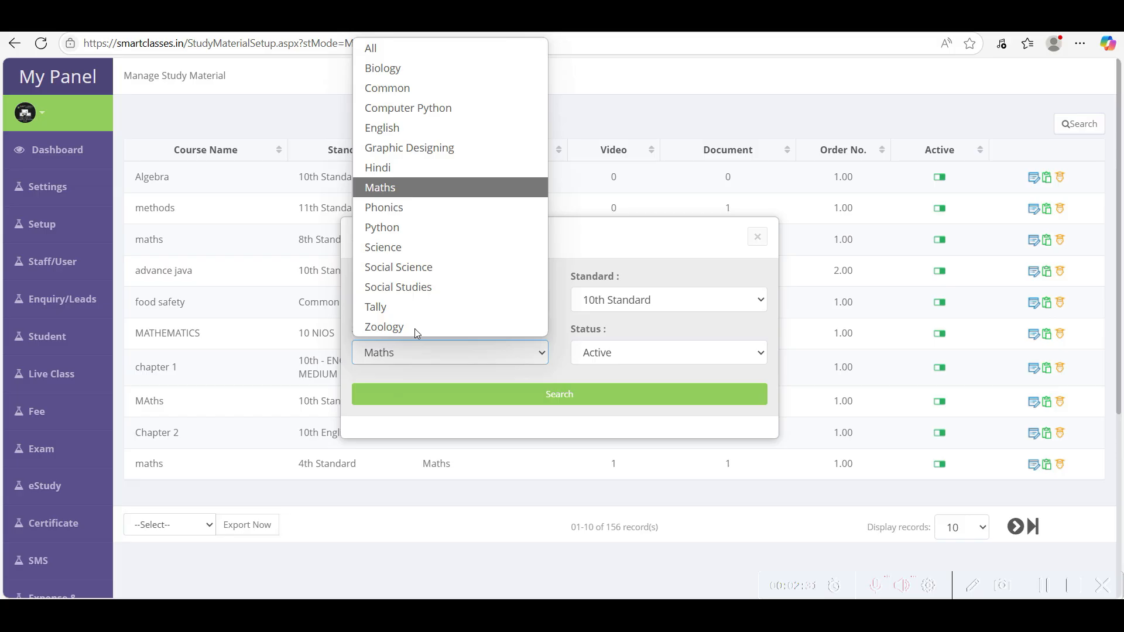
pyautogui.click(387, 187)
pyautogui.click(569, 404)
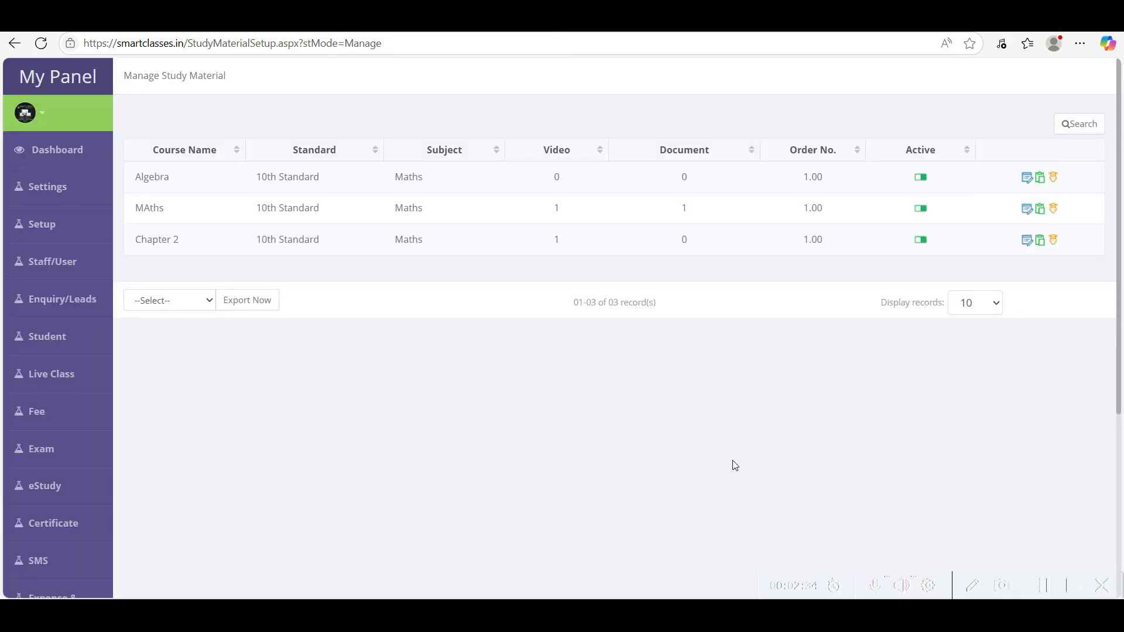
# - Check the Algebra row's video and document counts and open its detail page
pyautogui.moveTo(137, 177); pyautogui.dragTo(878, 248)
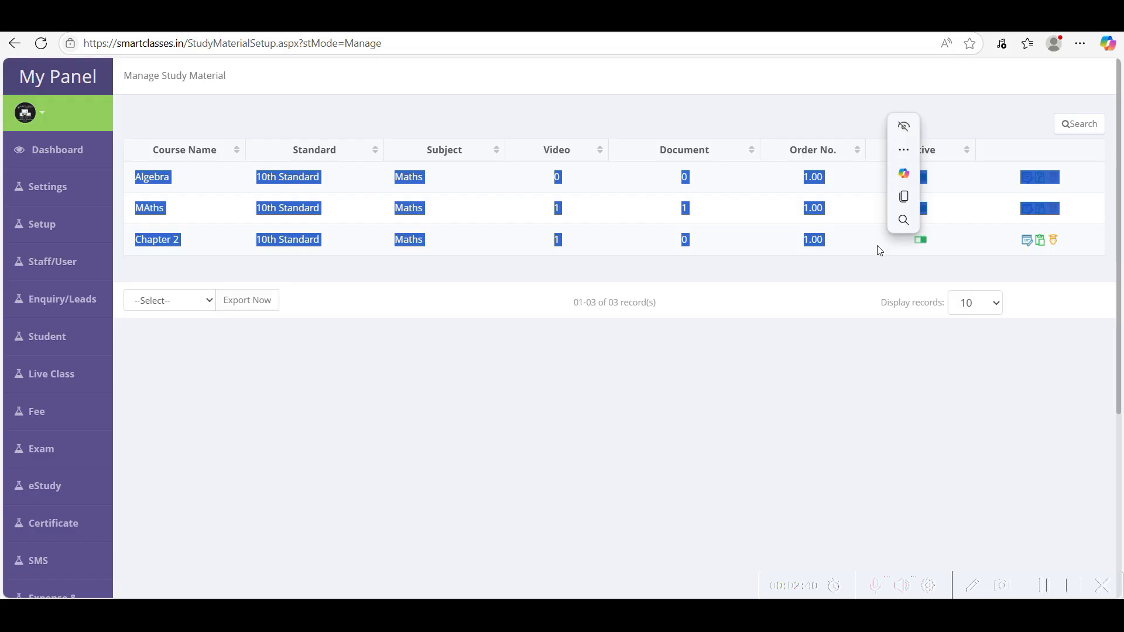
pyautogui.click(483, 378)
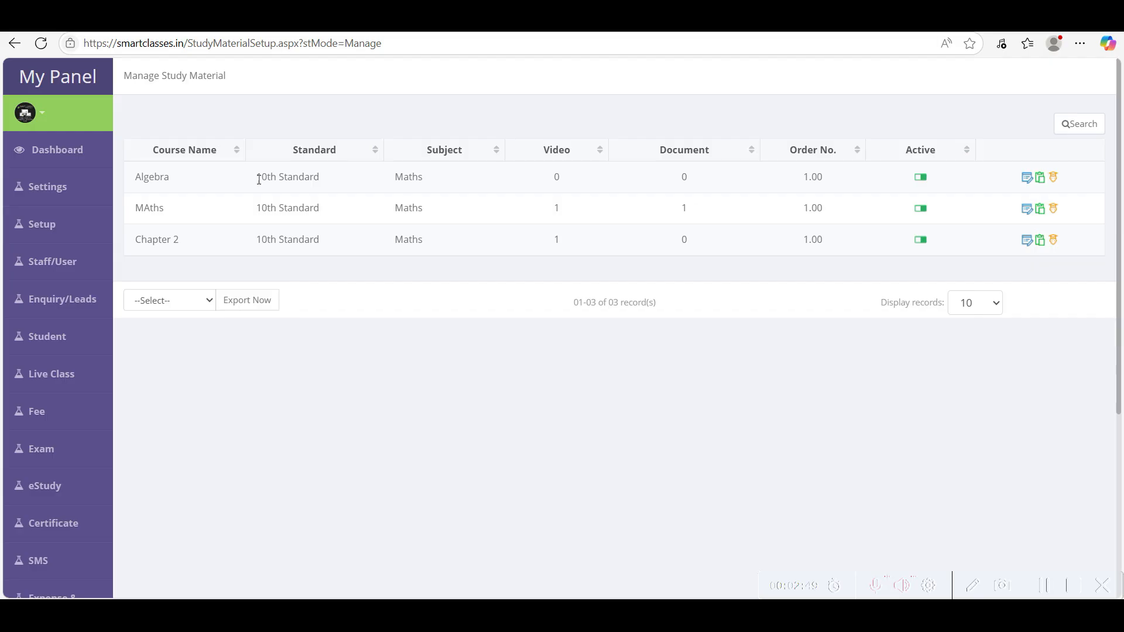
pyautogui.moveTo(544, 176); pyautogui.dragTo(567, 178)
pyautogui.moveTo(665, 178); pyautogui.dragTo(706, 181)
pyautogui.click(792, 355)
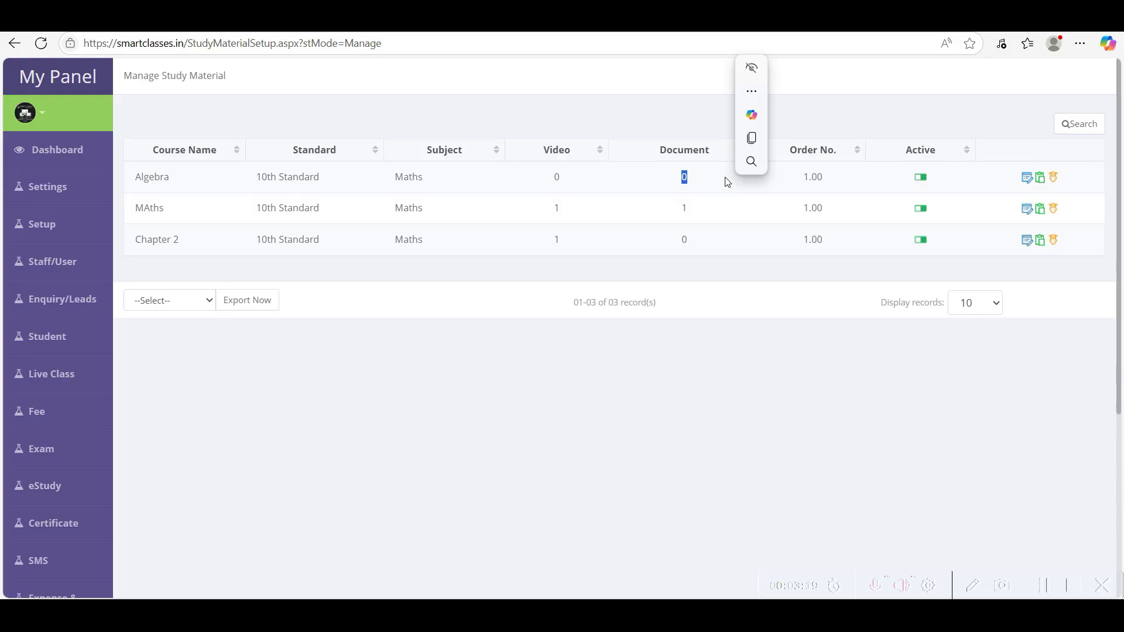
pyautogui.click(1041, 178)
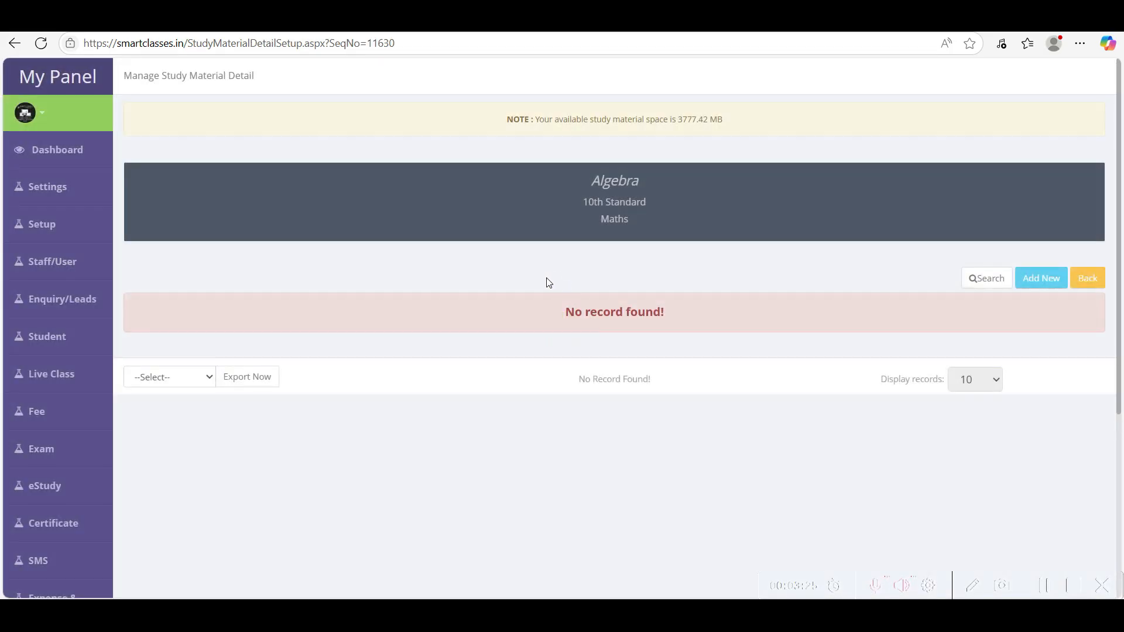
# - Start a new Algebra item titled Topic 1 with study material type Video
pyautogui.click(1044, 280)
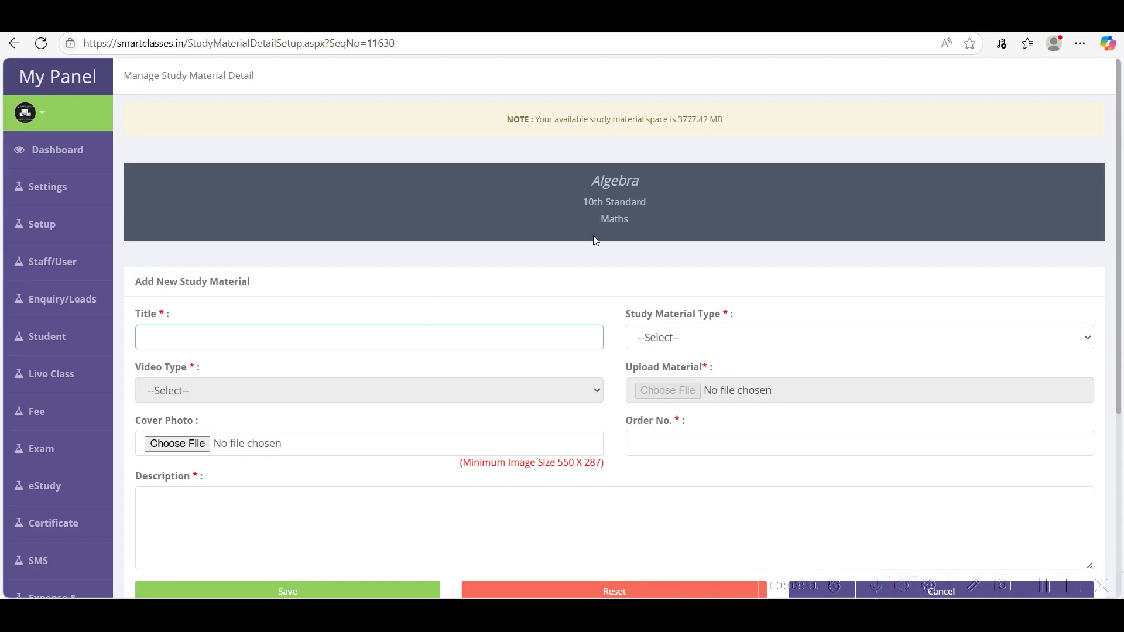
pyautogui.moveTo(590, 180); pyautogui.dragTo(671, 187)
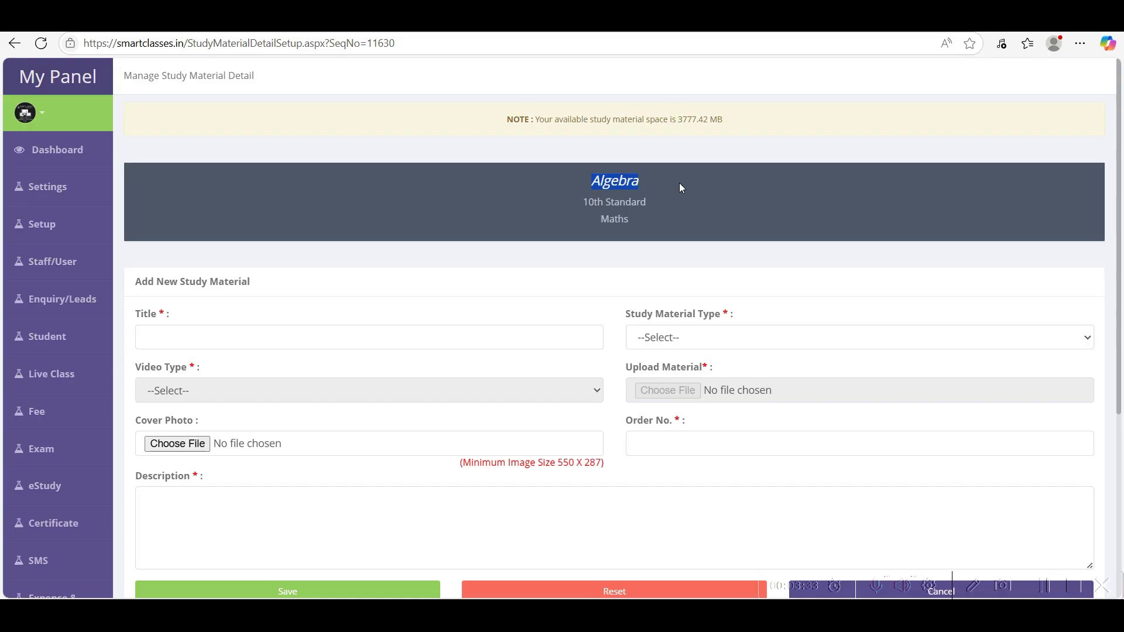
pyautogui.click(161, 339)
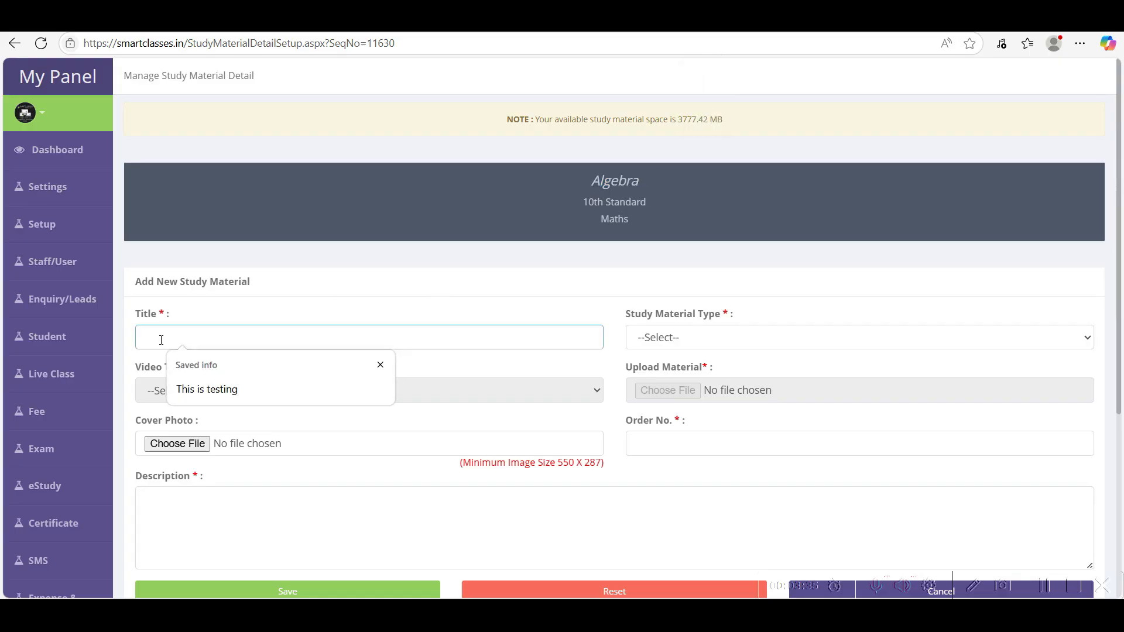
pyautogui.write('Topic 1')
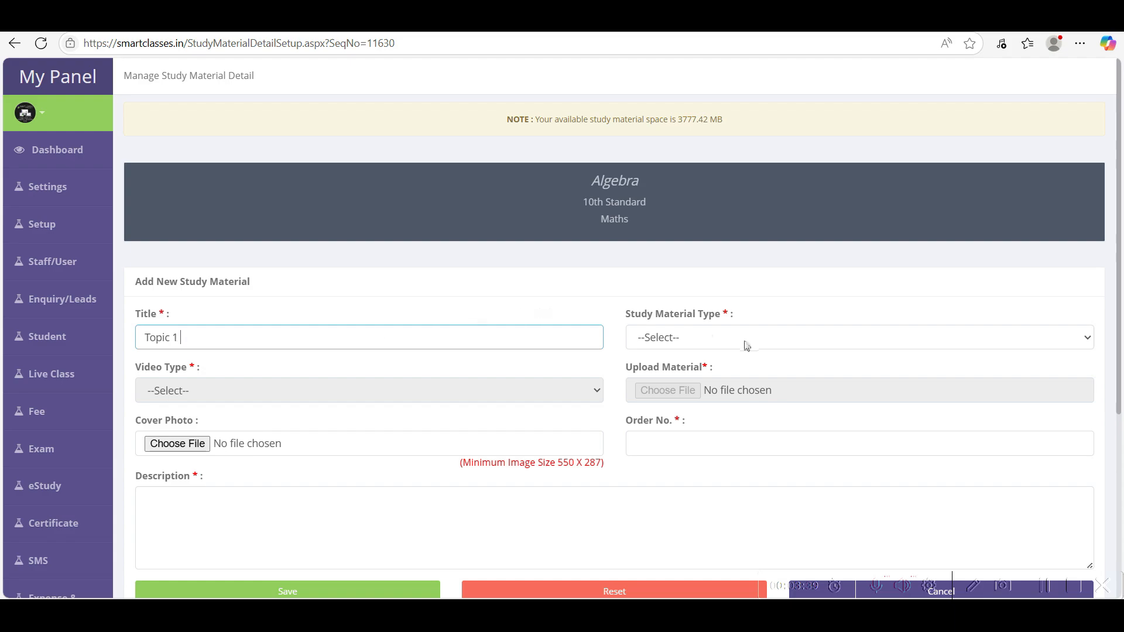
pyautogui.click(709, 341)
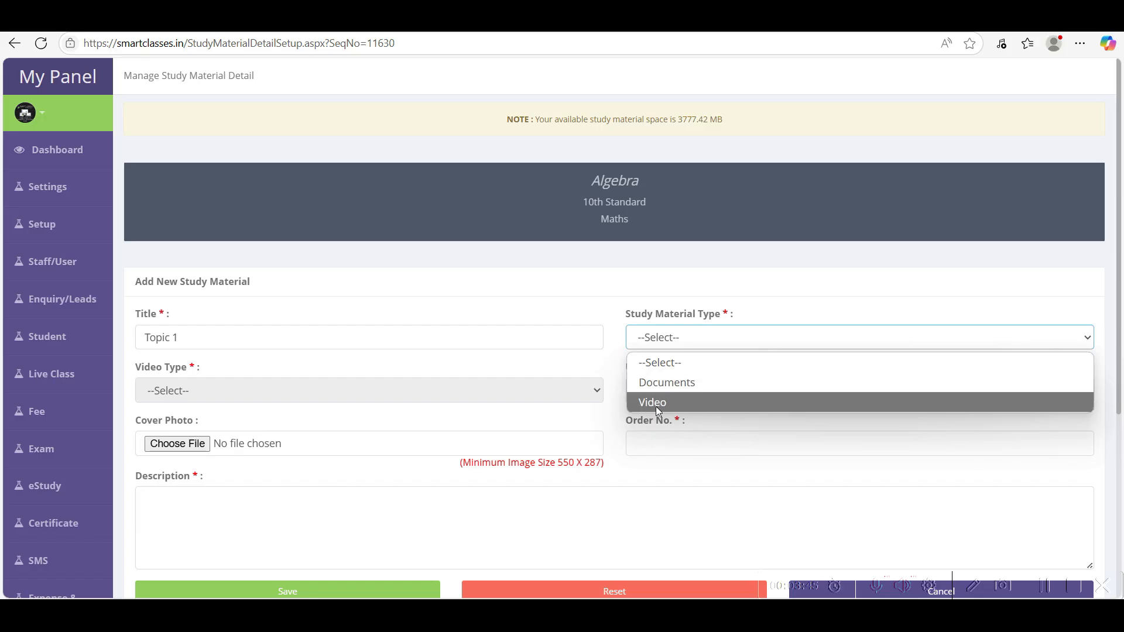
pyautogui.click(663, 403)
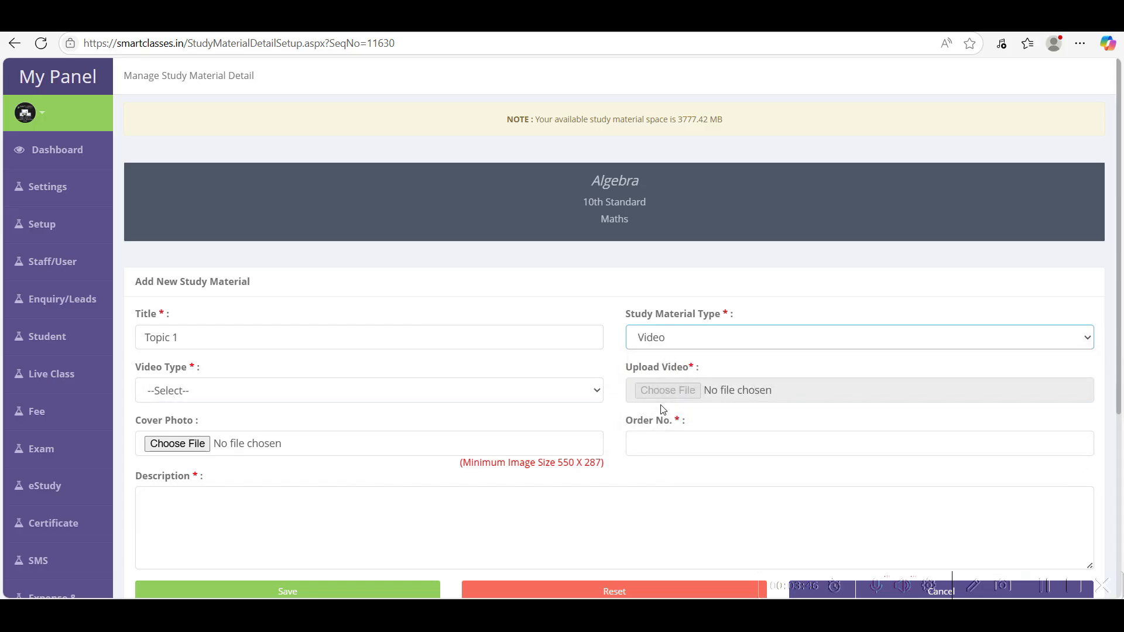
# - Choose Video Link as the video type and select the link's placeholder ID
pyautogui.click(214, 396)
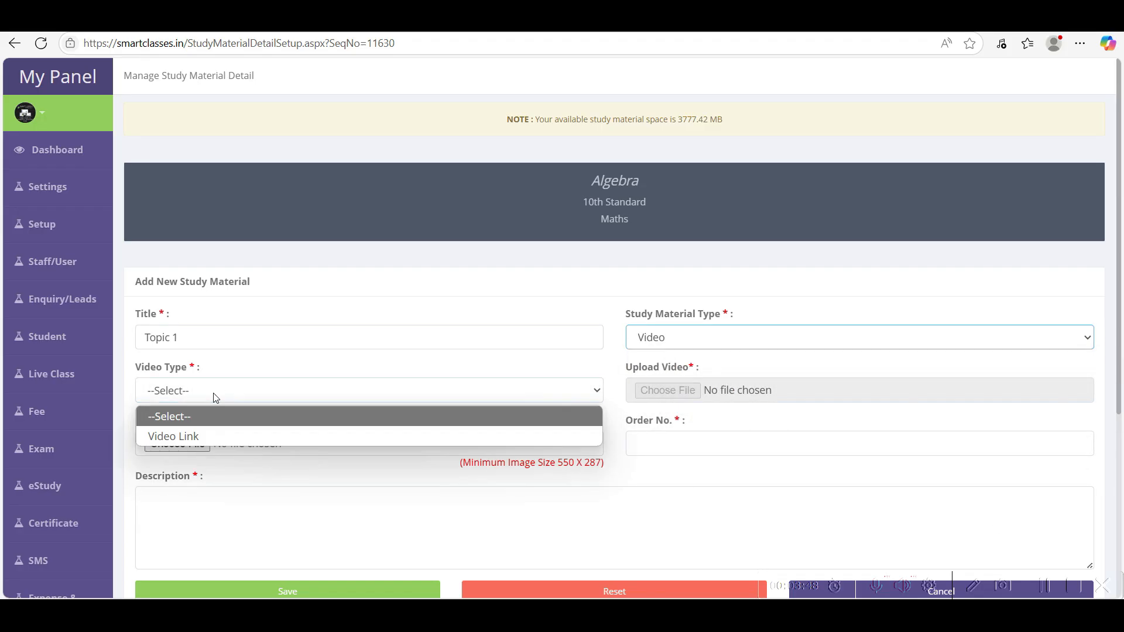
pyautogui.click(177, 438)
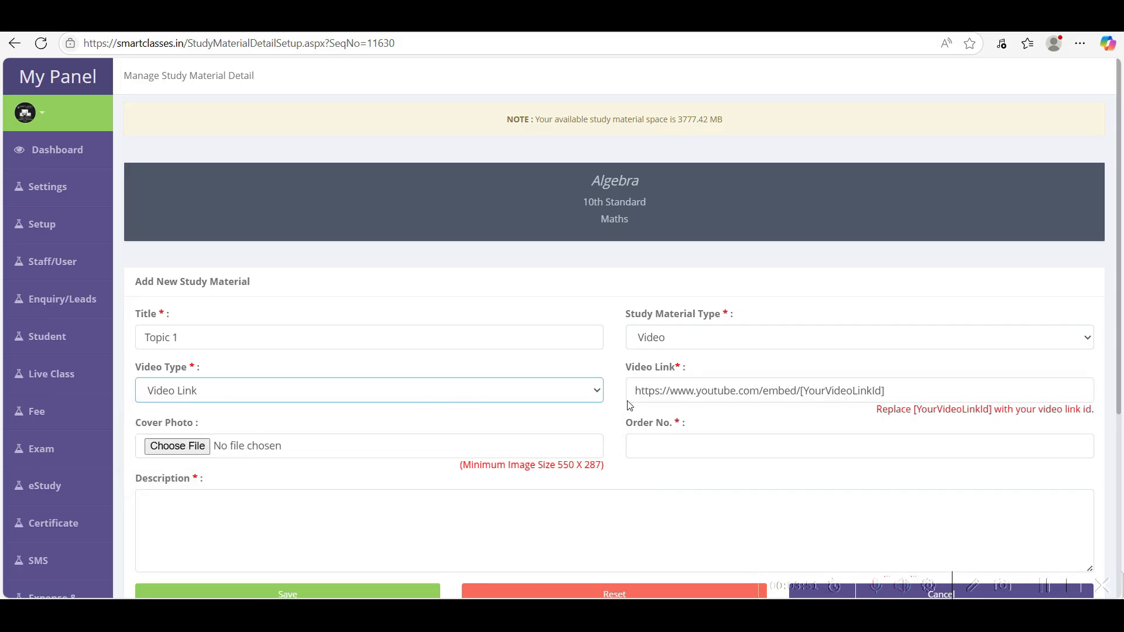
pyautogui.moveTo(636, 389); pyautogui.dragTo(909, 384)
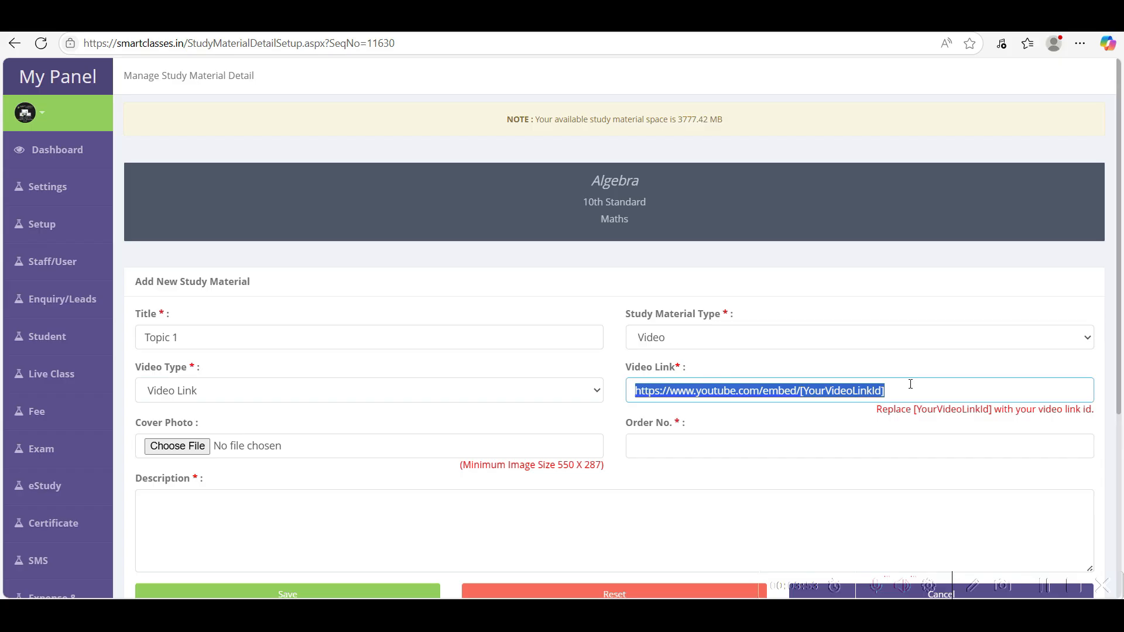
pyautogui.click(919, 387)
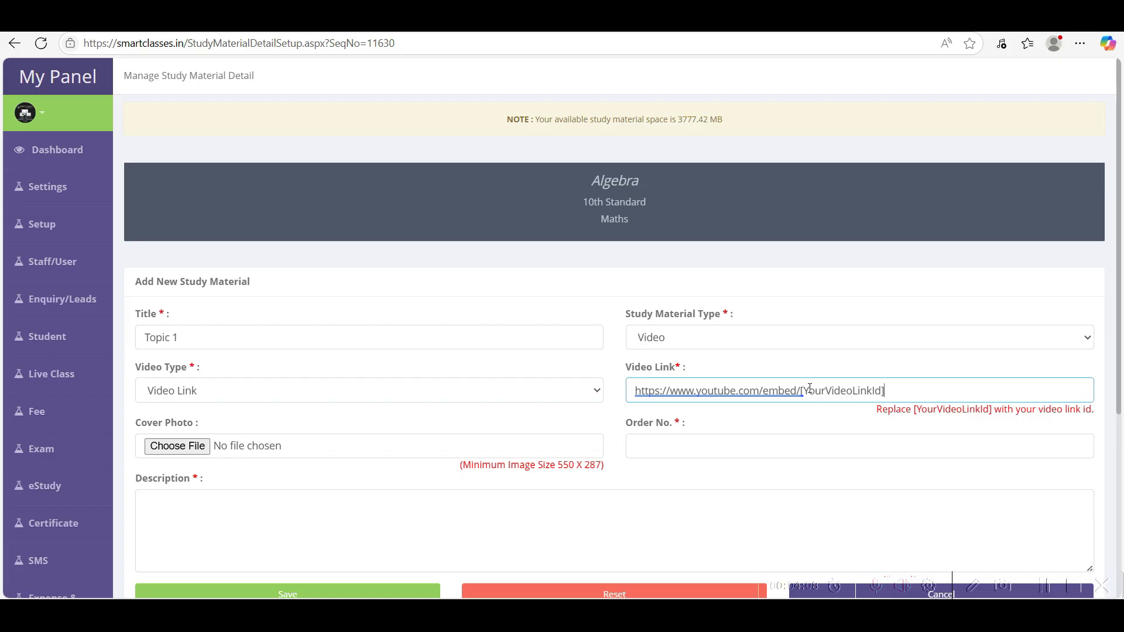
pyautogui.moveTo(800, 390); pyautogui.dragTo(928, 382)
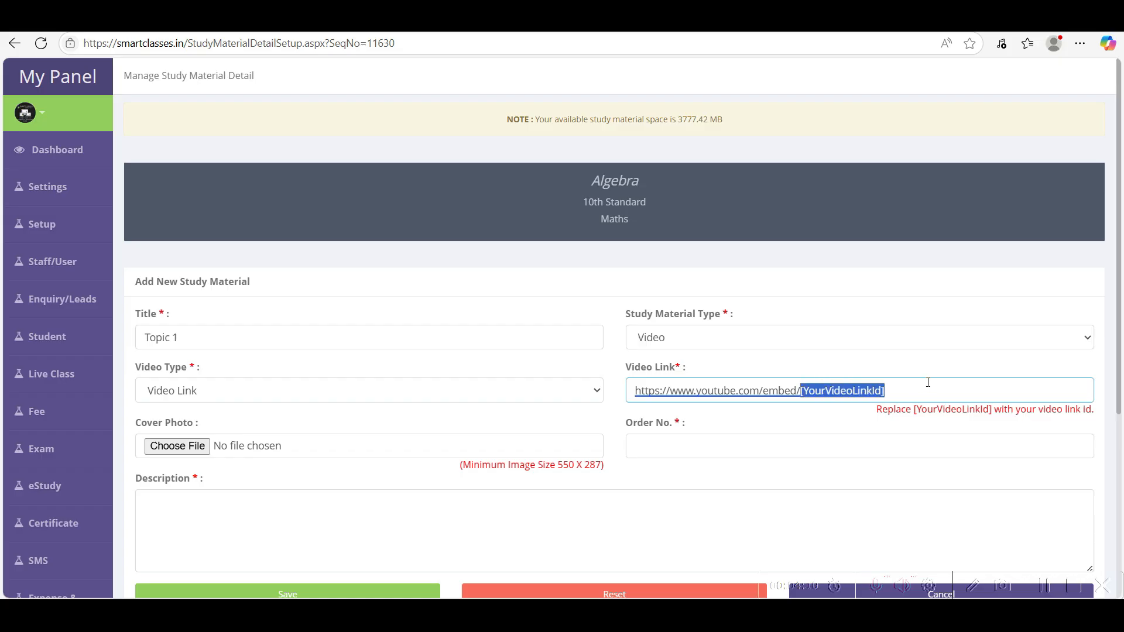
pyautogui.click(609, 17)
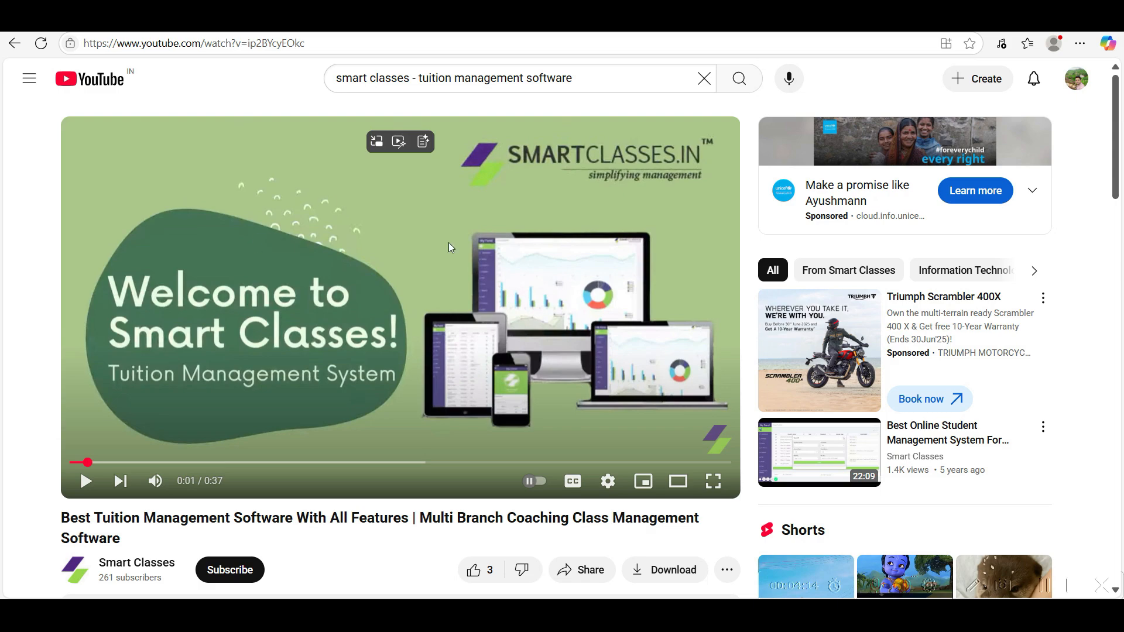
# - Copy the YouTube video ID ip2BYcyEOkc and paste it over the link's placeholder ID
pyautogui.moveTo(259, 43)
pyautogui.mouseDown()
pyautogui.moveTo(341, 47)
pyautogui.moveTo(258, 43)
pyautogui.mouseUp()
pyautogui.hotkey('ctrl', 'c')
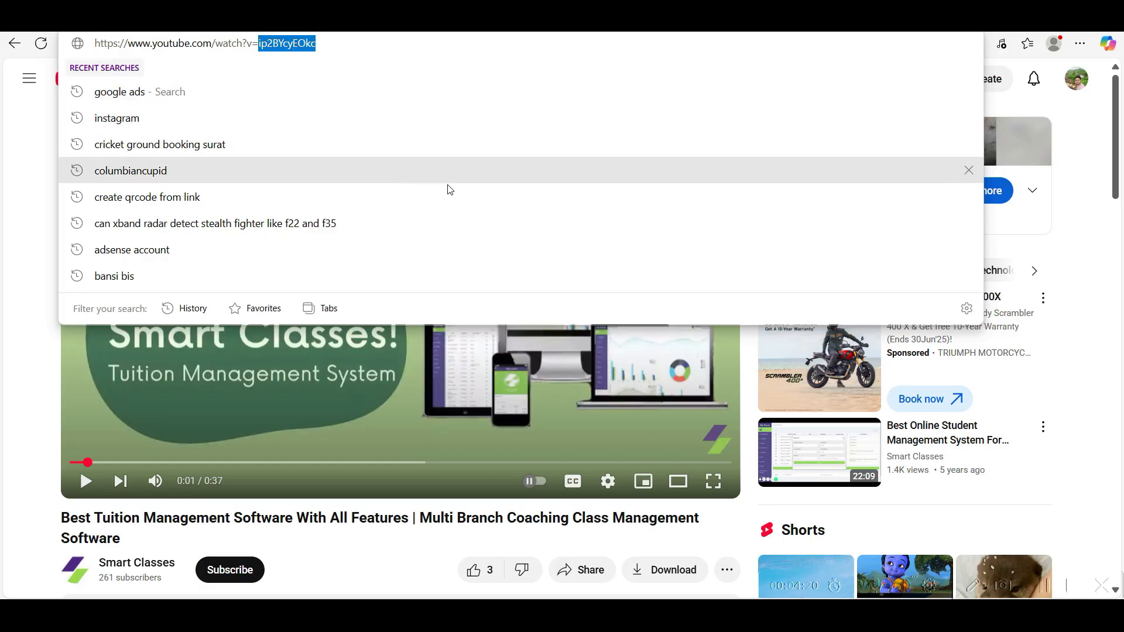
pyautogui.hotkey('alt', 'Tab')
pyautogui.moveTo(801, 391); pyautogui.dragTo(957, 381)
pyautogui.hotkey('ctrl', 'v')
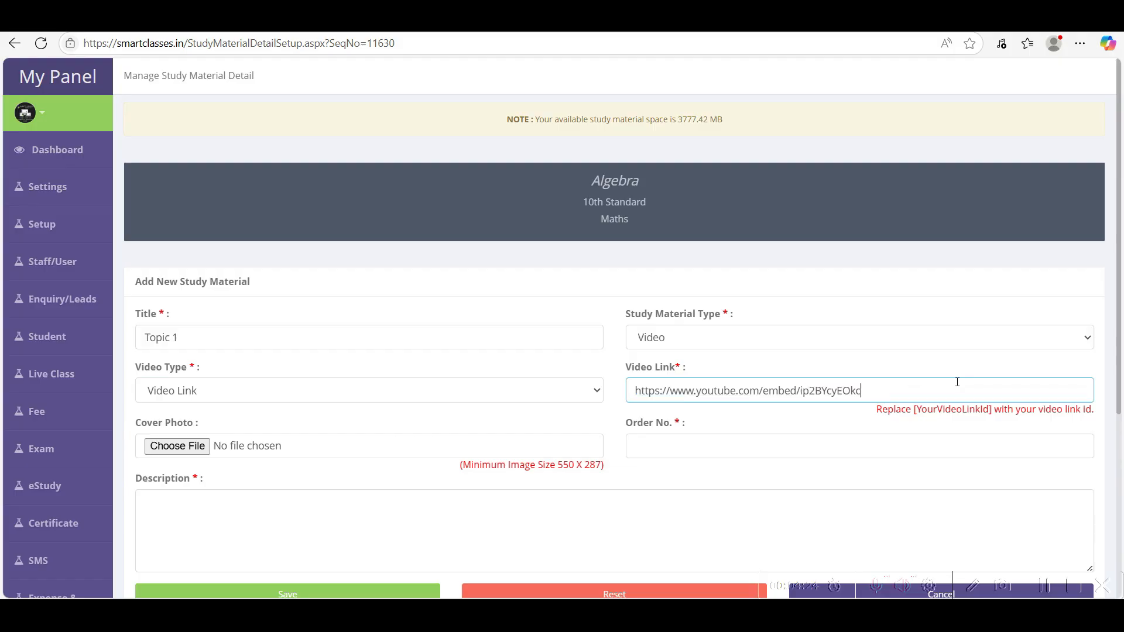
# - Set Topic 1's order number to 1 and save it as a video link
pyautogui.scroll(-2, 765, 427)
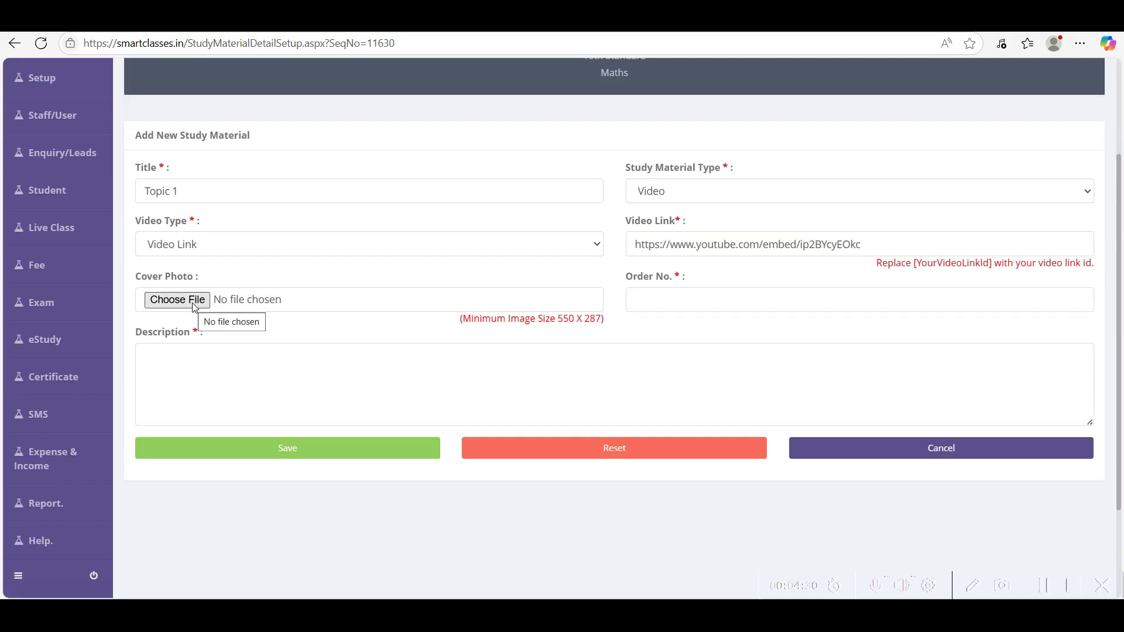
pyautogui.click(660, 306)
pyautogui.write('1')
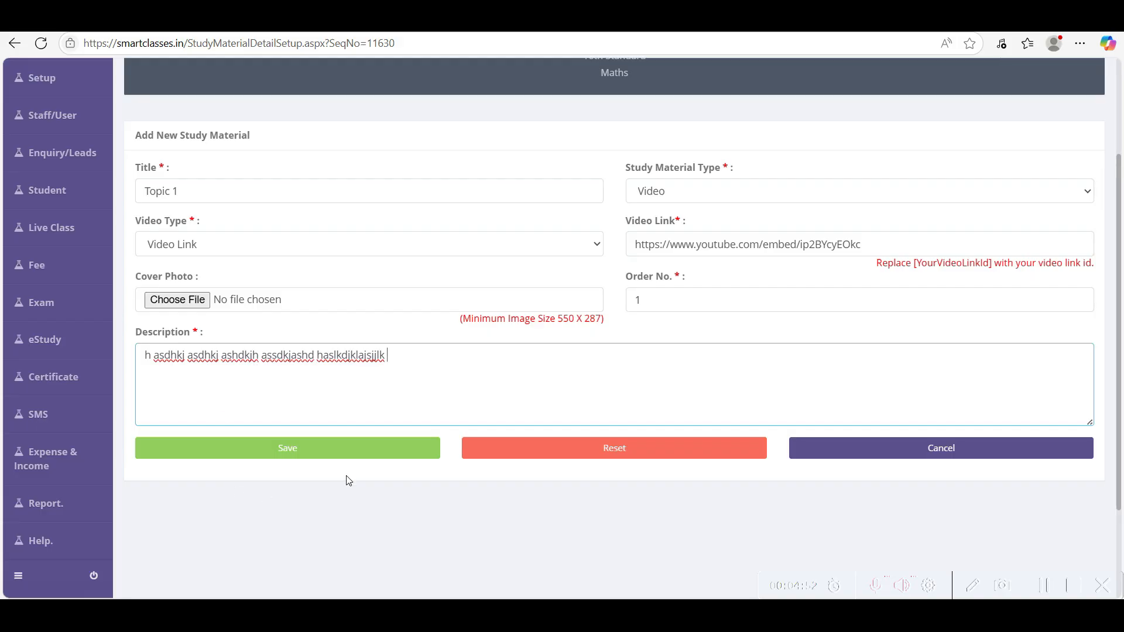
pyautogui.click(343, 456)
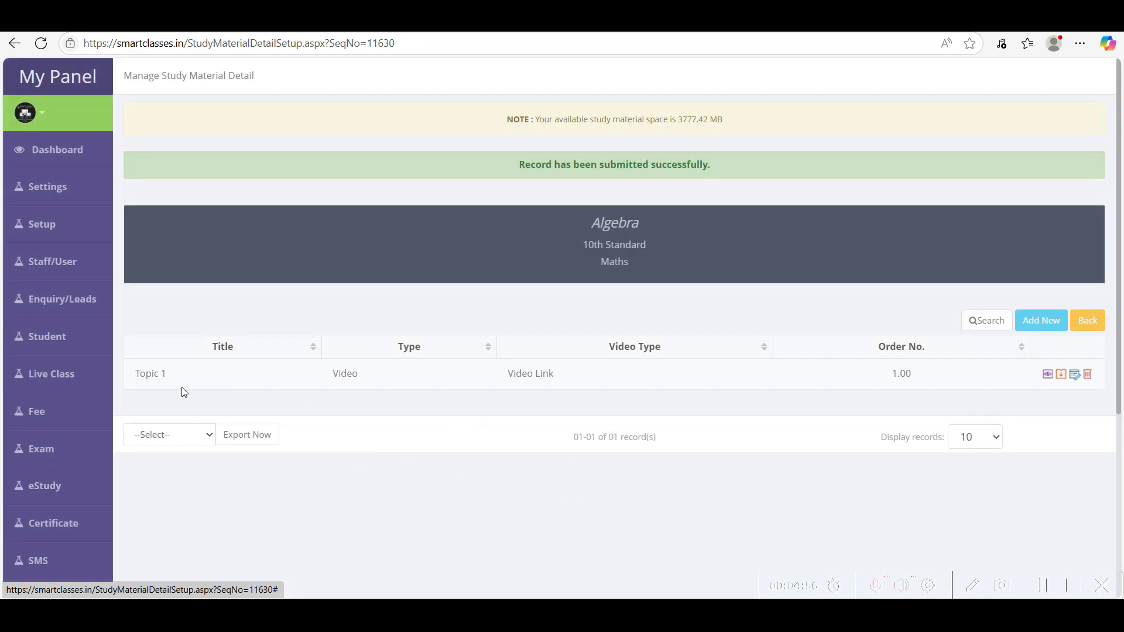
pyautogui.moveTo(137, 375); pyautogui.dragTo(628, 390)
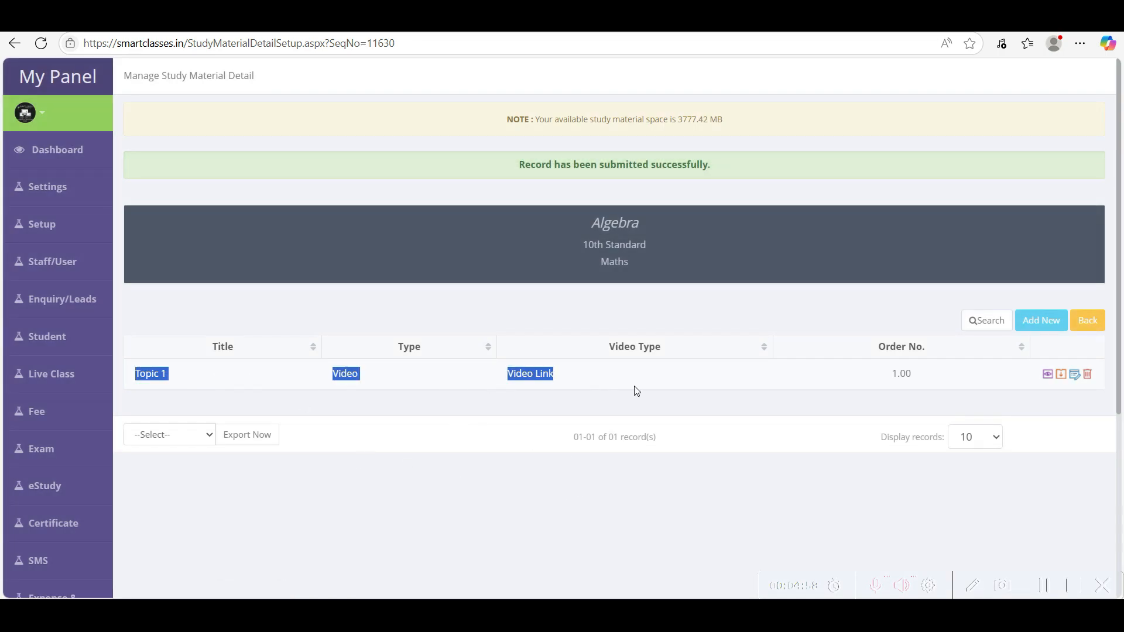
# - Start a new item titled Topic 2 as a Video with Video Link type
pyautogui.click(1041, 321)
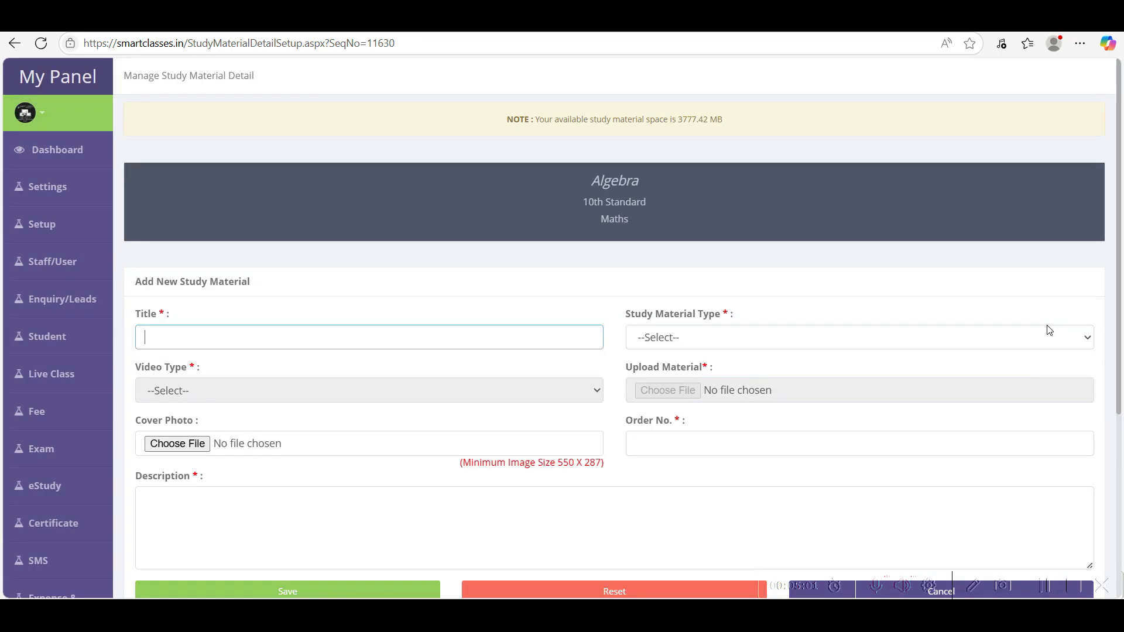
pyautogui.write('T')
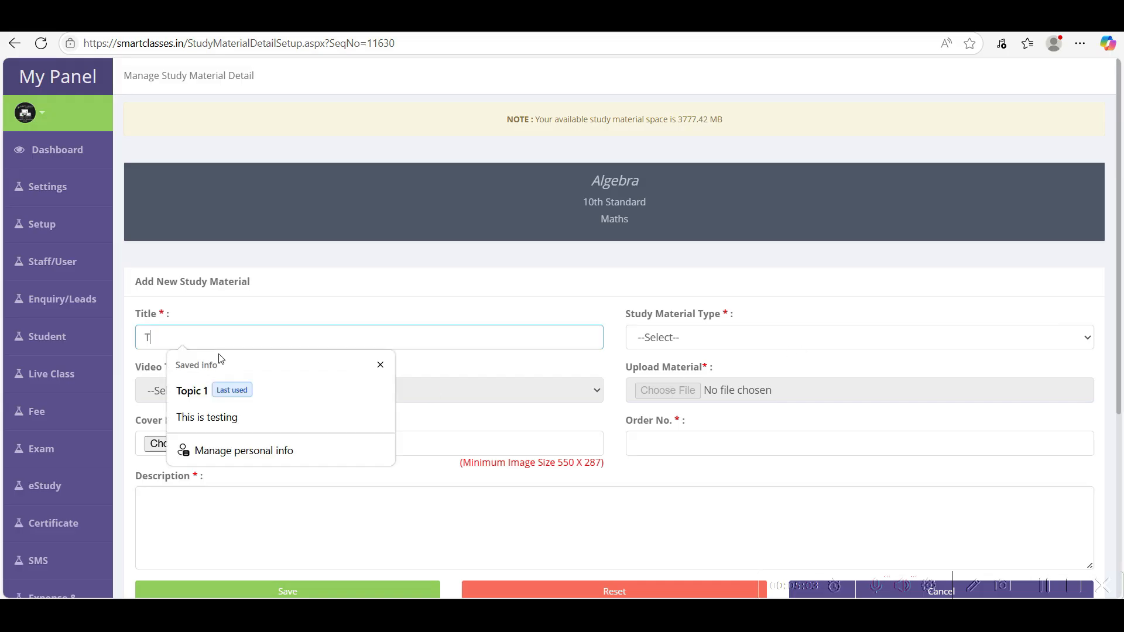
pyautogui.write('opic')
pyautogui.doubleClick(615, 181)
pyautogui.click(204, 341)
pyautogui.write('2')
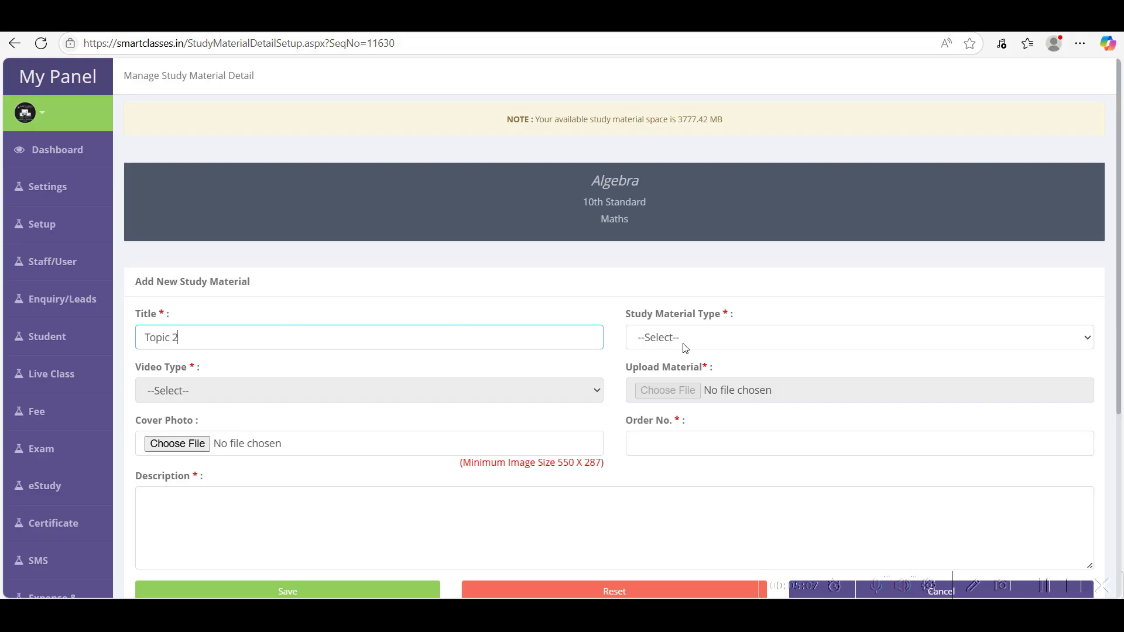
pyautogui.click(676, 346)
pyautogui.click(669, 402)
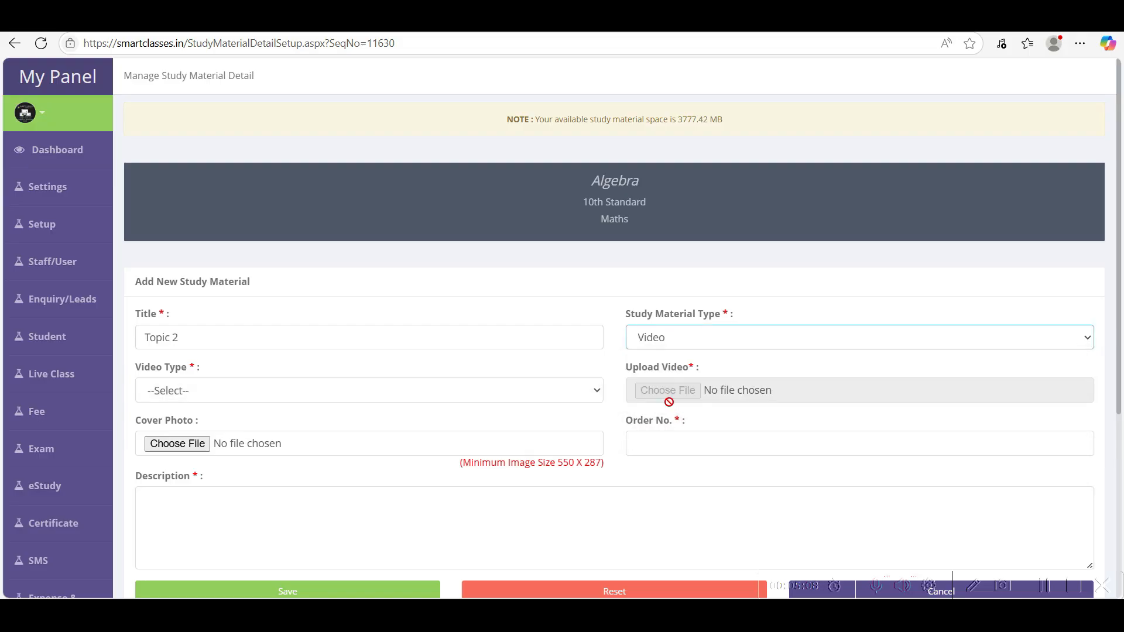
pyautogui.click(204, 391)
pyautogui.click(176, 436)
# - Replace the video link with the Google Drive preview URL
pyautogui.click(767, 391)
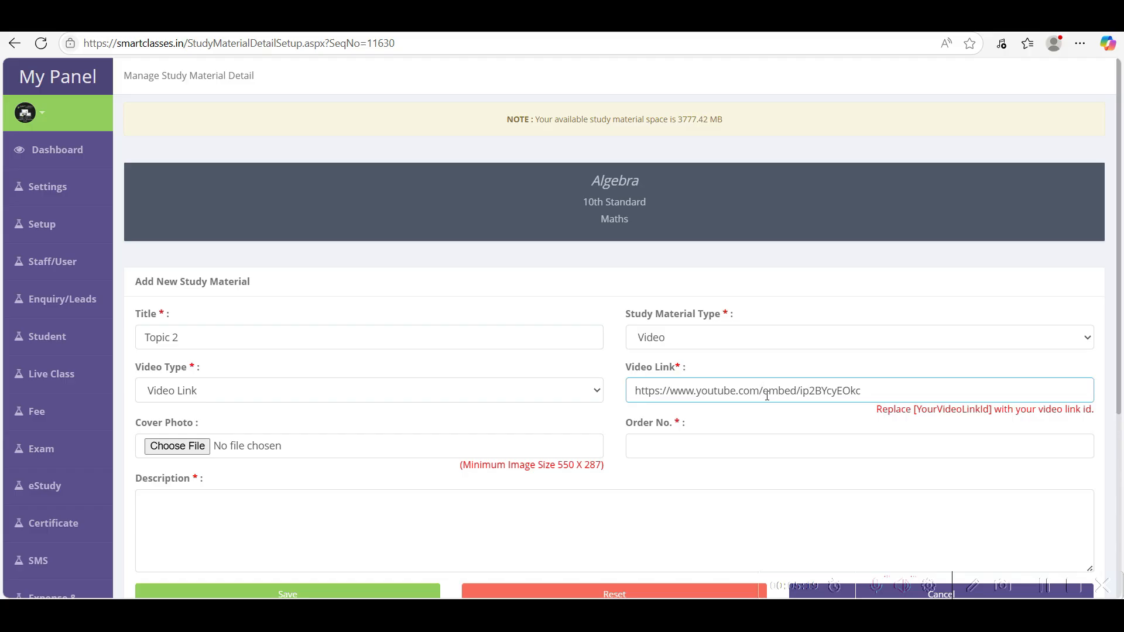
pyautogui.hotkey('ctrl', 'a')
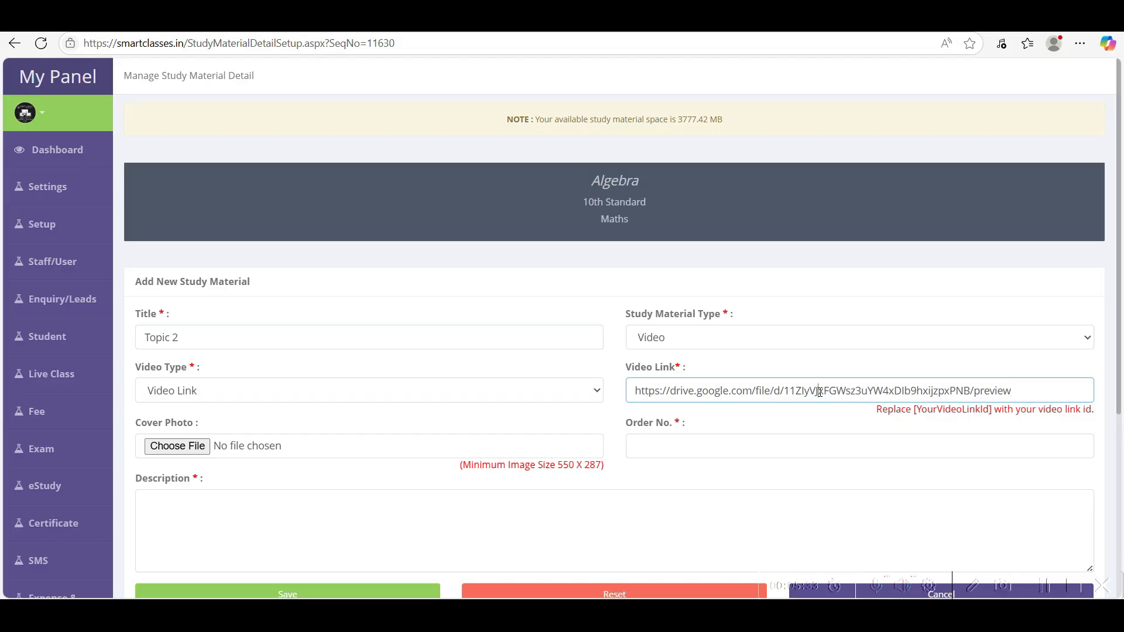
pyautogui.click(893, 392)
pyautogui.moveTo(1023, 395); pyautogui.dragTo(634, 391)
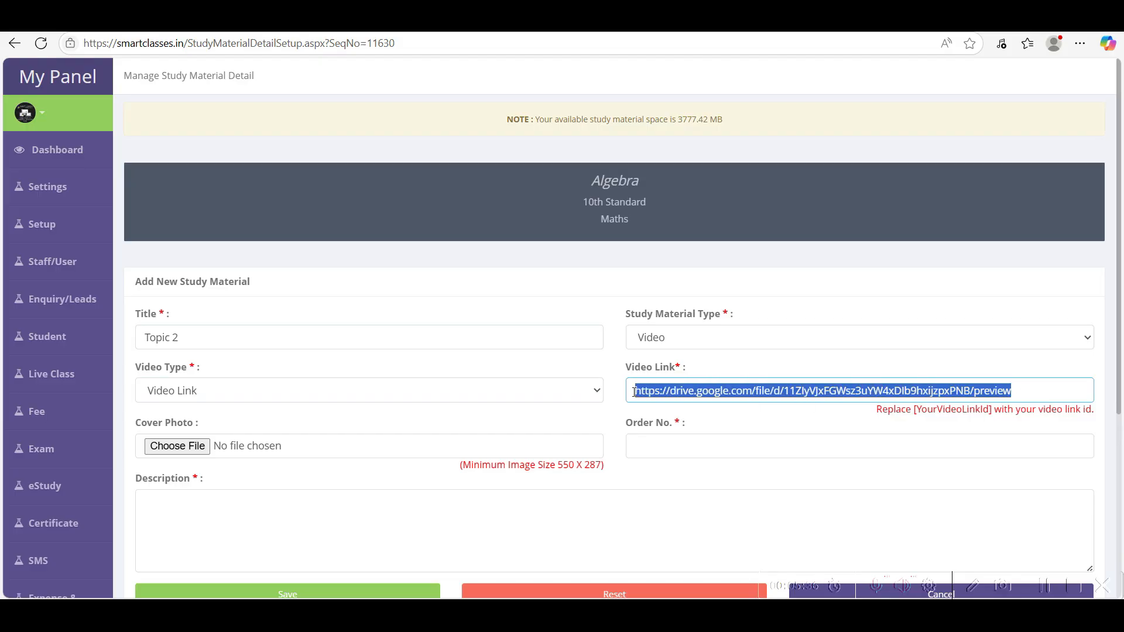
pyautogui.click(791, 394)
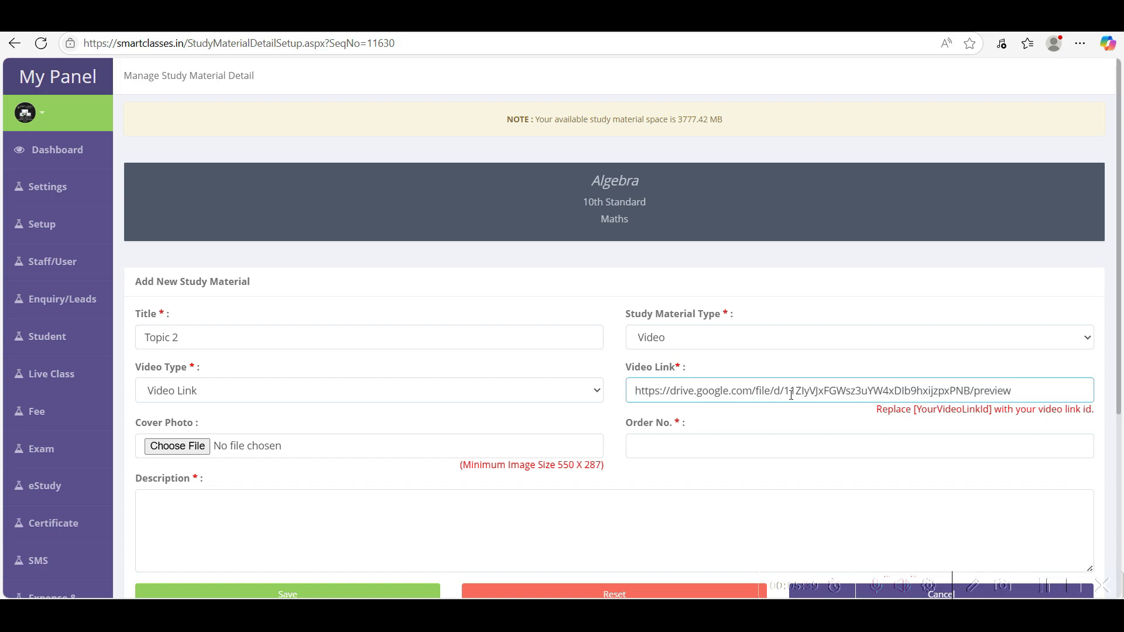
pyautogui.hotkey('ctrl', 'a')
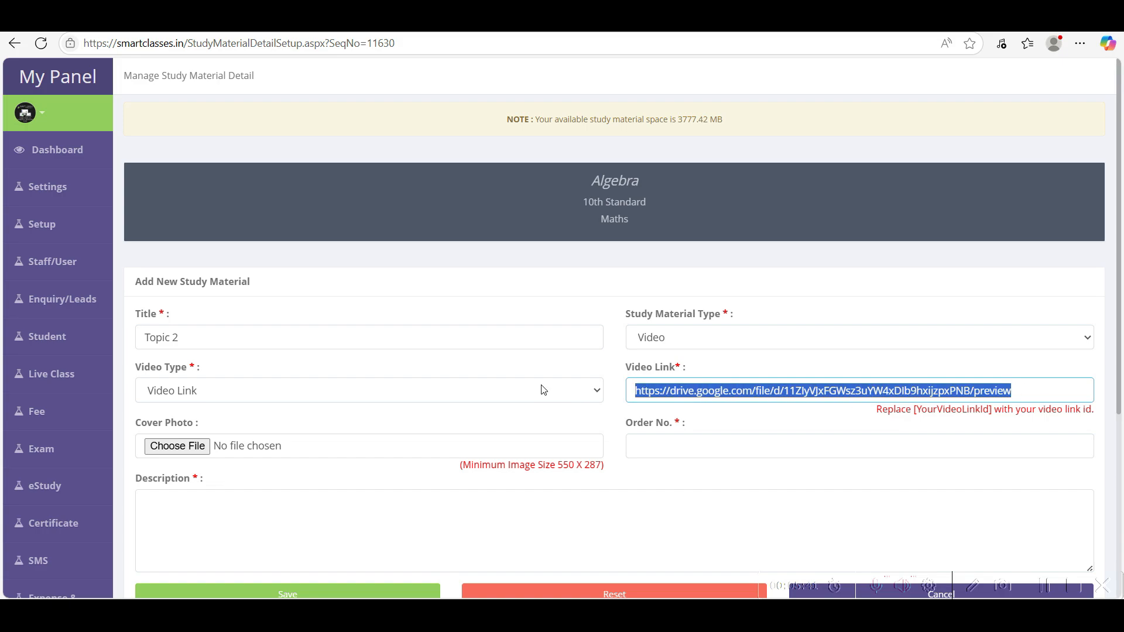
pyautogui.click(258, 421)
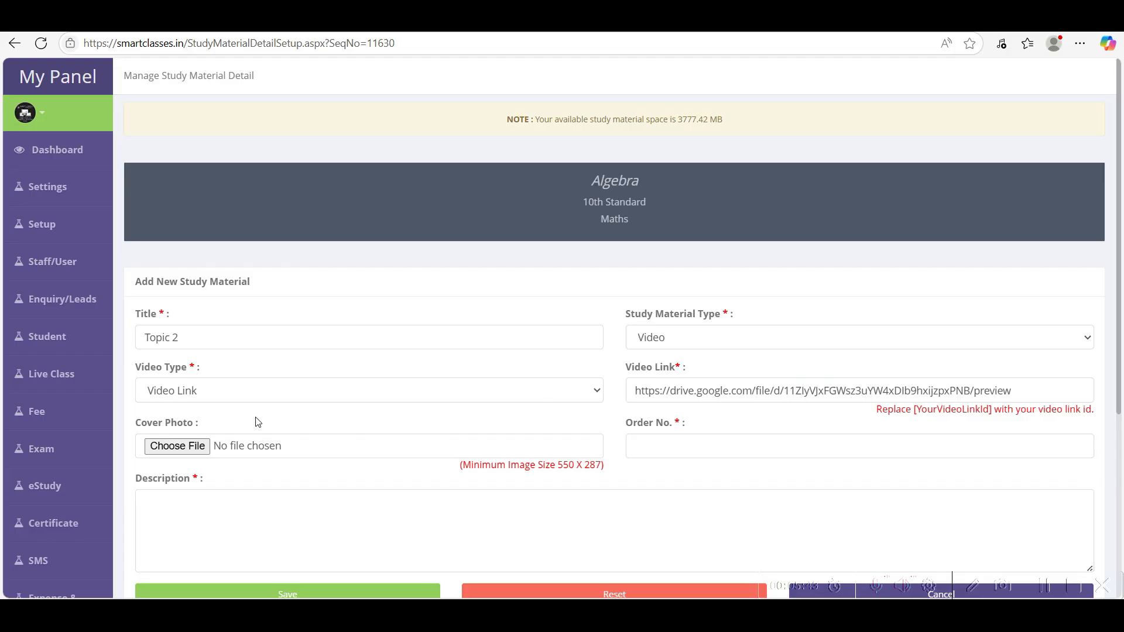
# - Set order number 2 and description 'asd', then save Topic 2
pyautogui.scroll(-3, 257, 421)
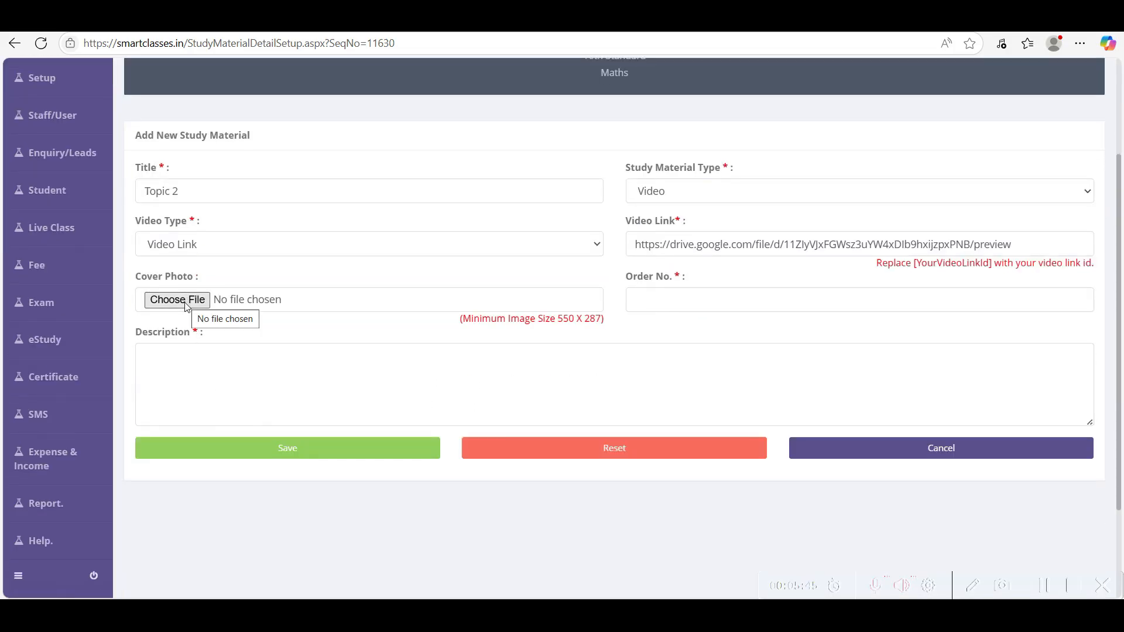
pyautogui.moveTo(463, 319); pyautogui.dragTo(615, 324)
pyautogui.click(608, 323)
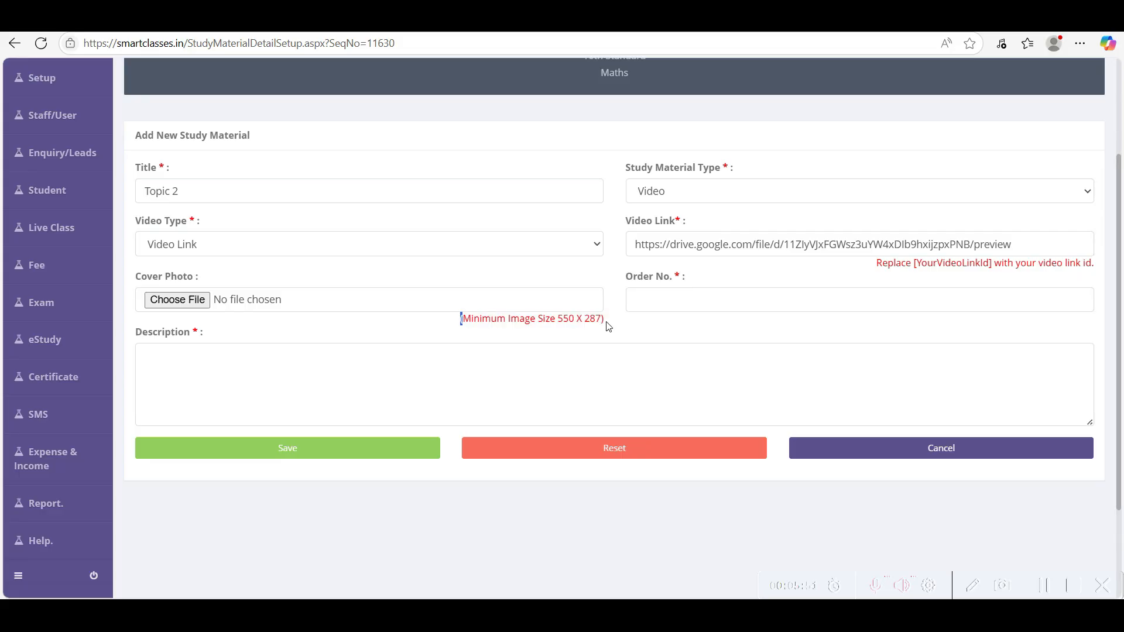
pyautogui.click(667, 302)
pyautogui.write('2')
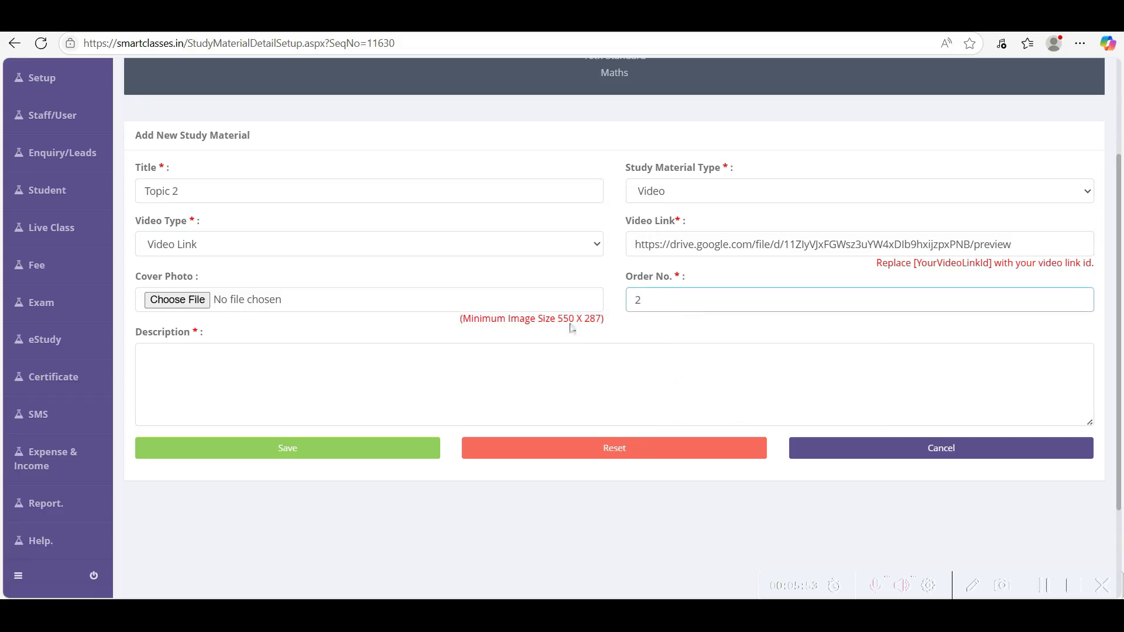
pyautogui.click(239, 359)
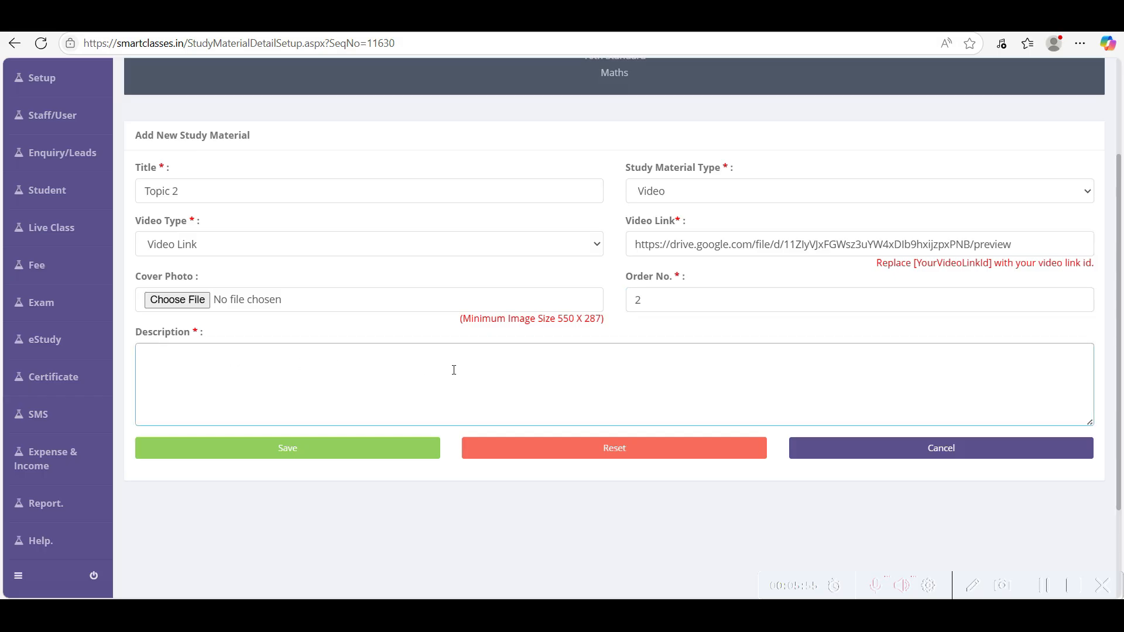
pyautogui.write('asd')
pyautogui.click(346, 455)
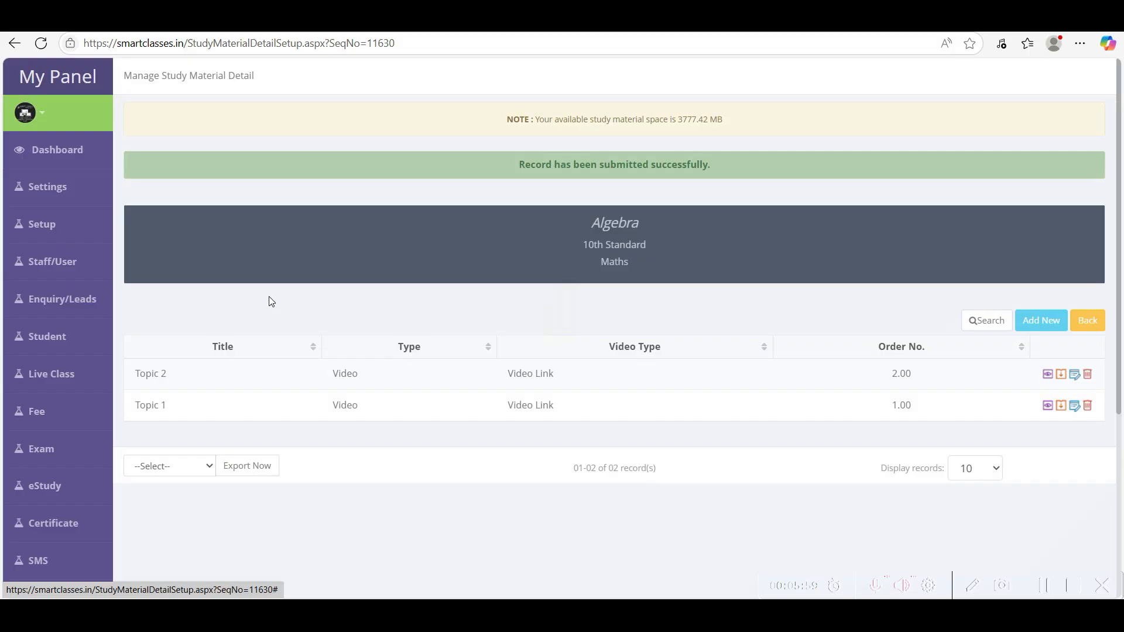
# - Start a new item titled Topic 3 as a Video with Video Link type
pyautogui.moveTo(906, 373); pyautogui.dragTo(836, 407)
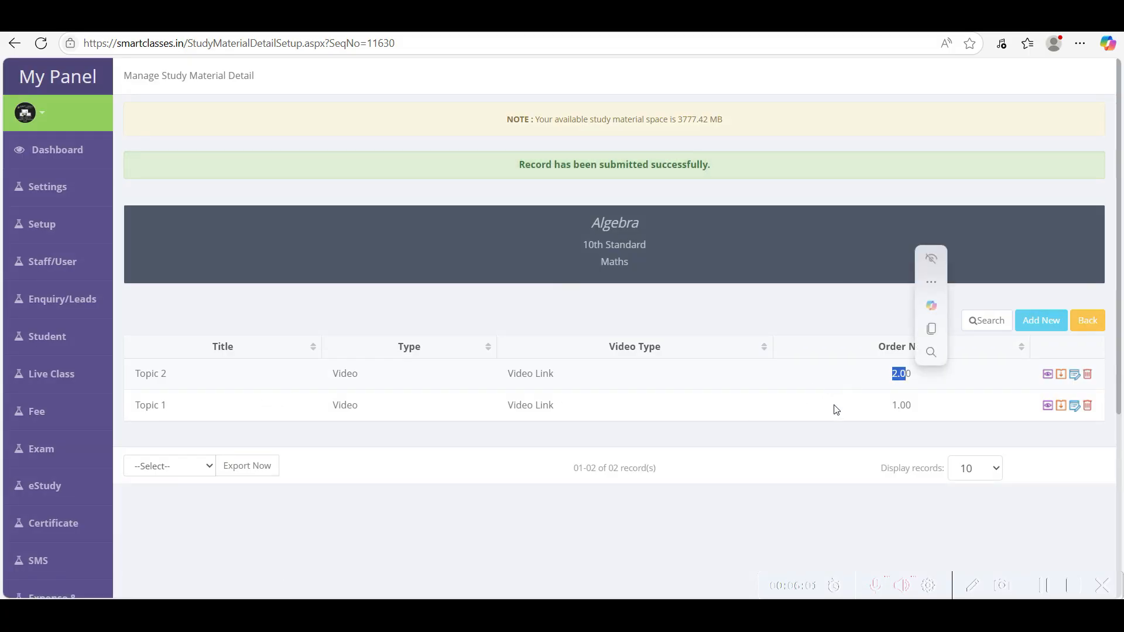
pyautogui.click(1048, 322)
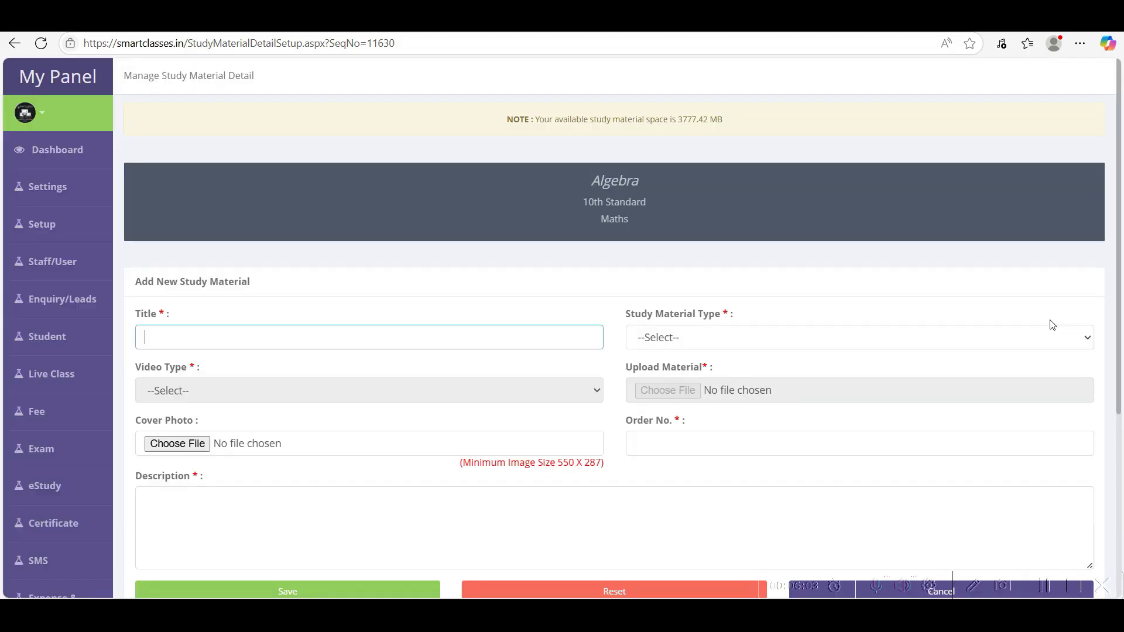
pyautogui.click(190, 344)
pyautogui.write('Topic 3')
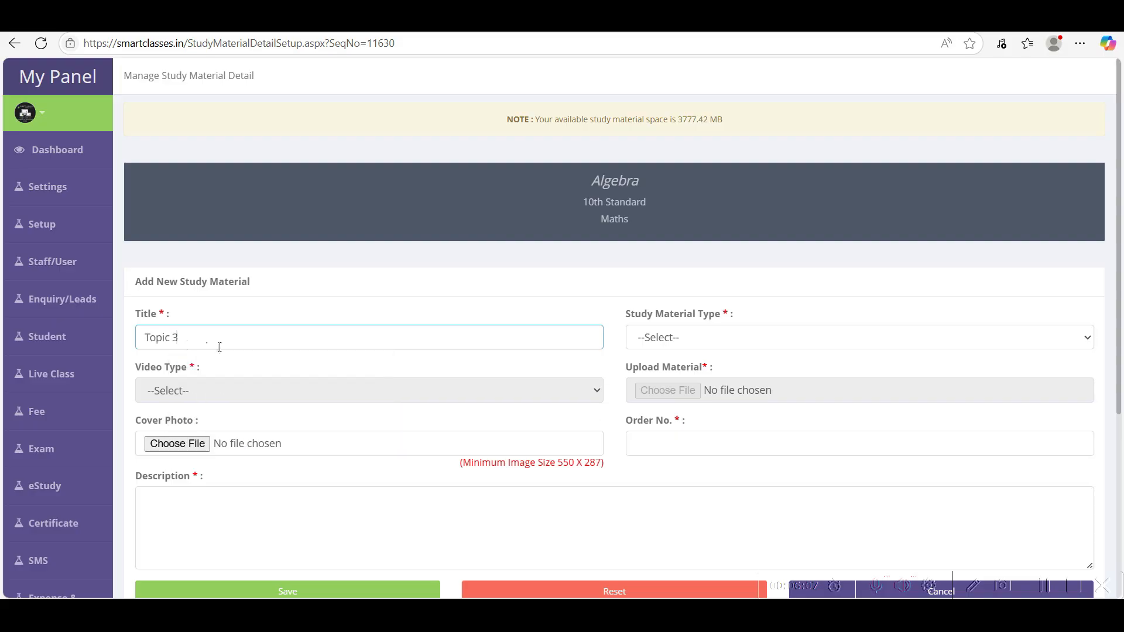
pyautogui.click(659, 338)
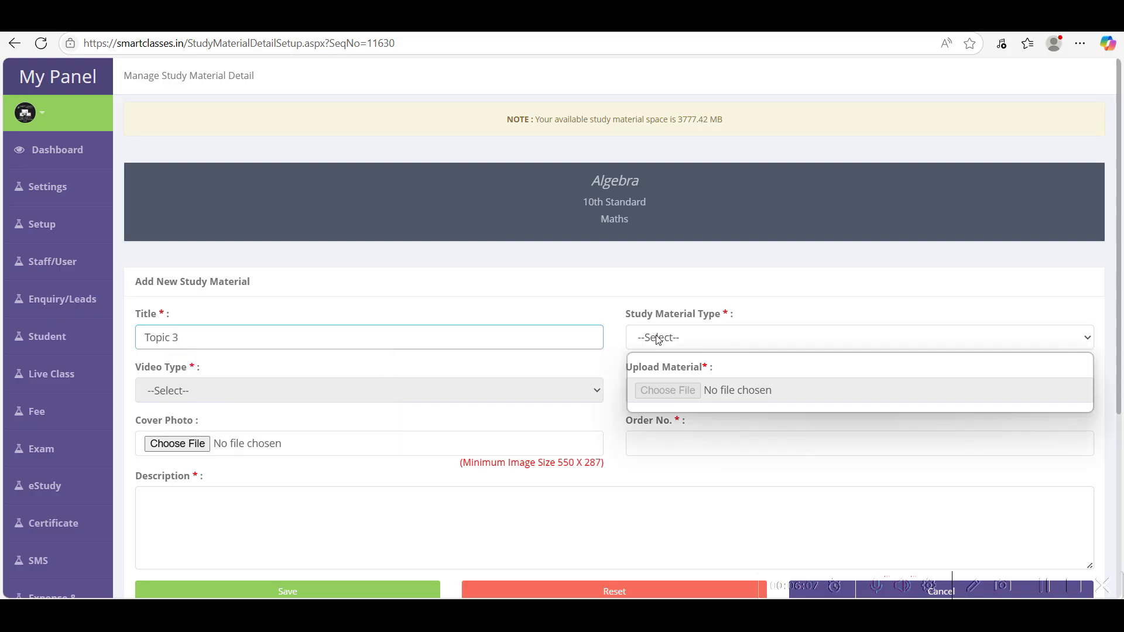
pyautogui.click(666, 405)
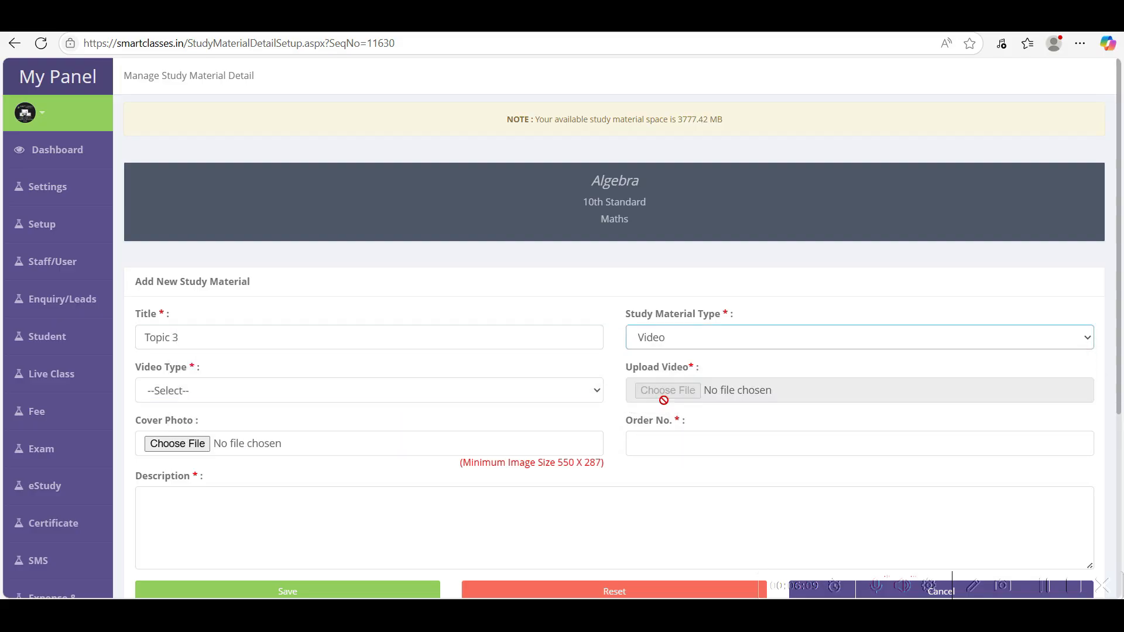
pyautogui.click(176, 396)
pyautogui.click(176, 433)
# - Paste the Vimeo player link as the video link and set order number 3
pyautogui.click(720, 397)
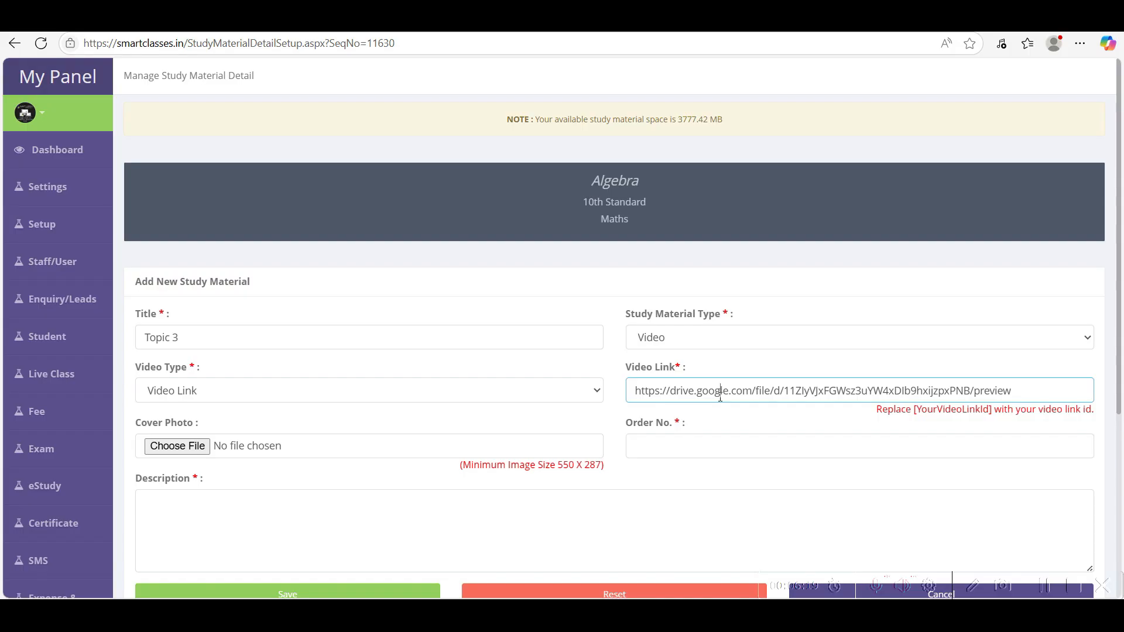
pyautogui.click(624, 385)
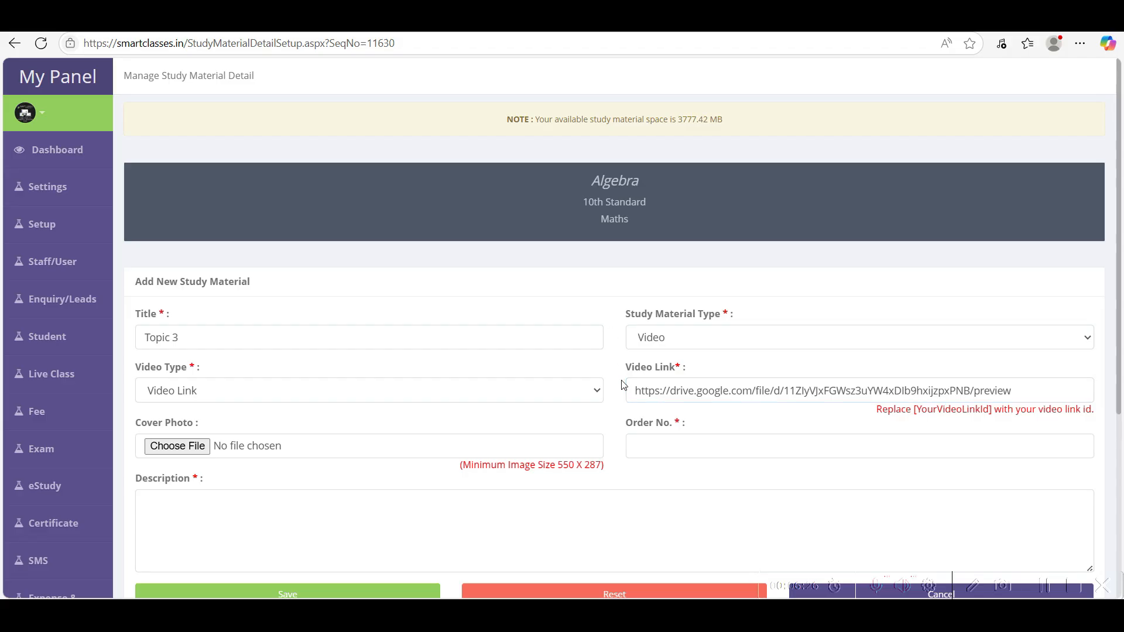
pyautogui.tripleClick(718, 390)
pyautogui.write('https://player.vimeo.com/video/220329372')
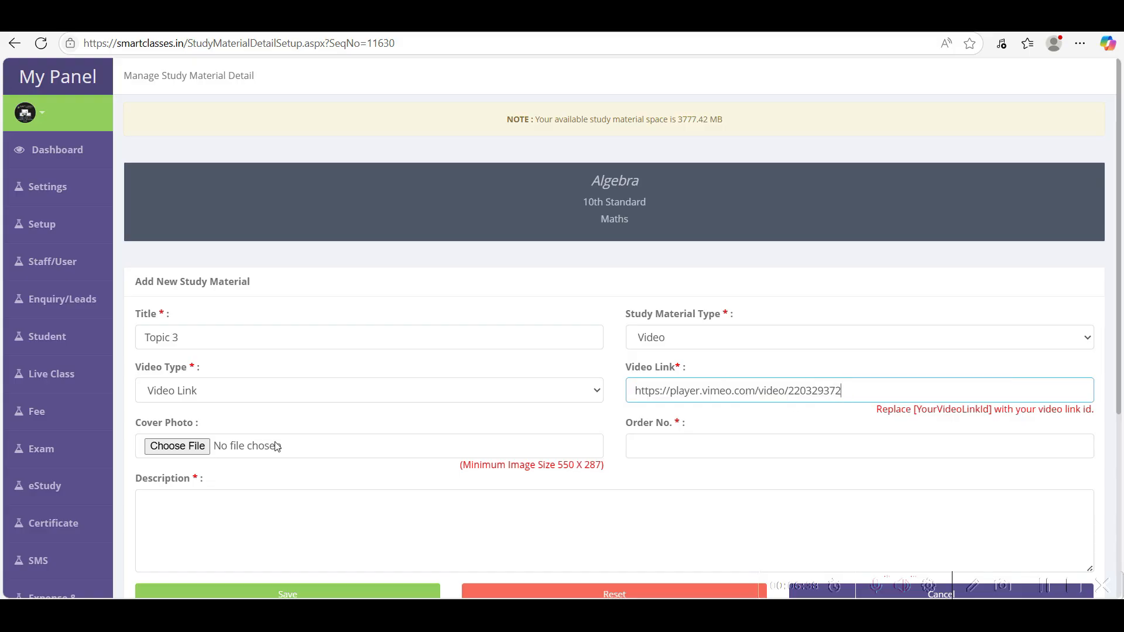
pyautogui.click(695, 439)
pyautogui.write('3')
# - Save Topic 3, dismissing the description-required alert, and review the Algebra topic list
pyautogui.scroll(-5, 402, 408)
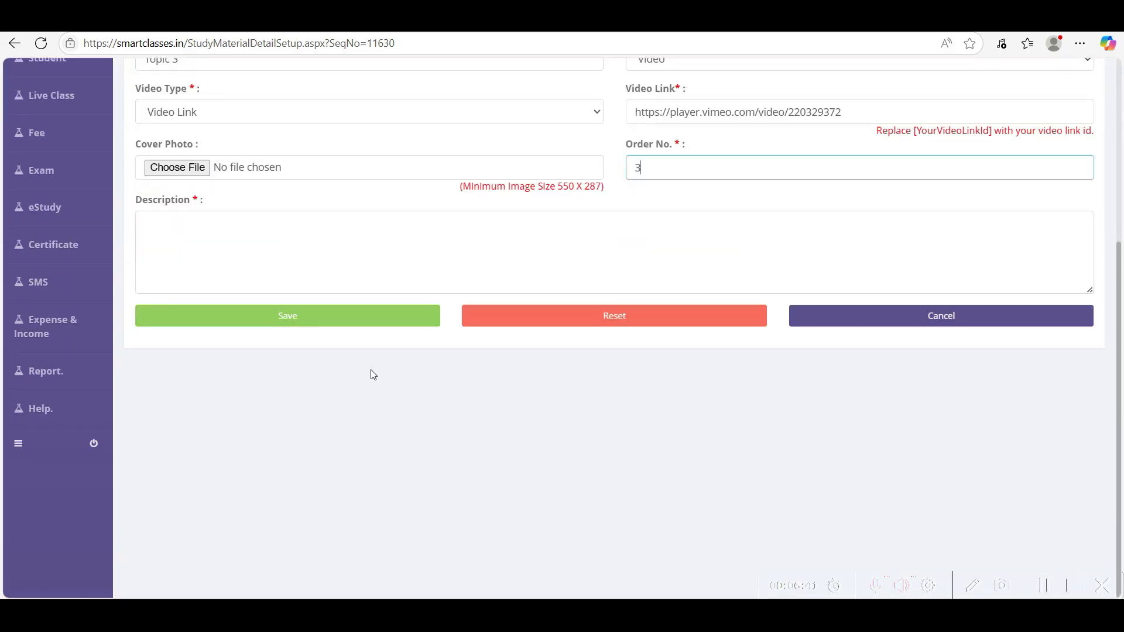
pyautogui.click(370, 318)
pyautogui.click(672, 127)
pyautogui.scroll(-3, 516, 460)
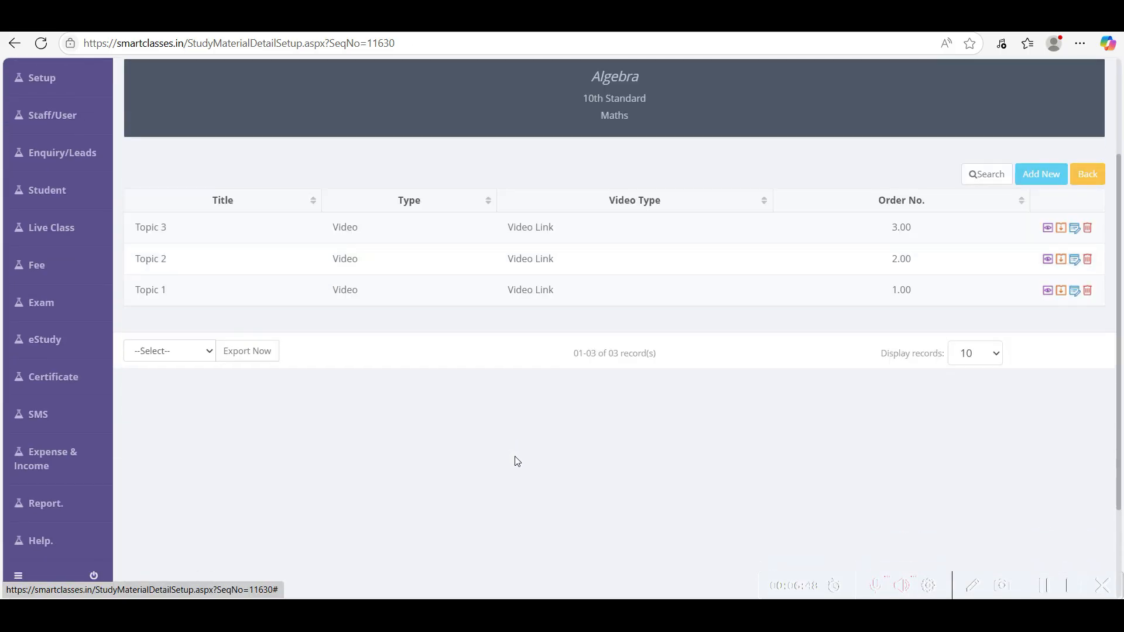
pyautogui.scroll(1, 515, 460)
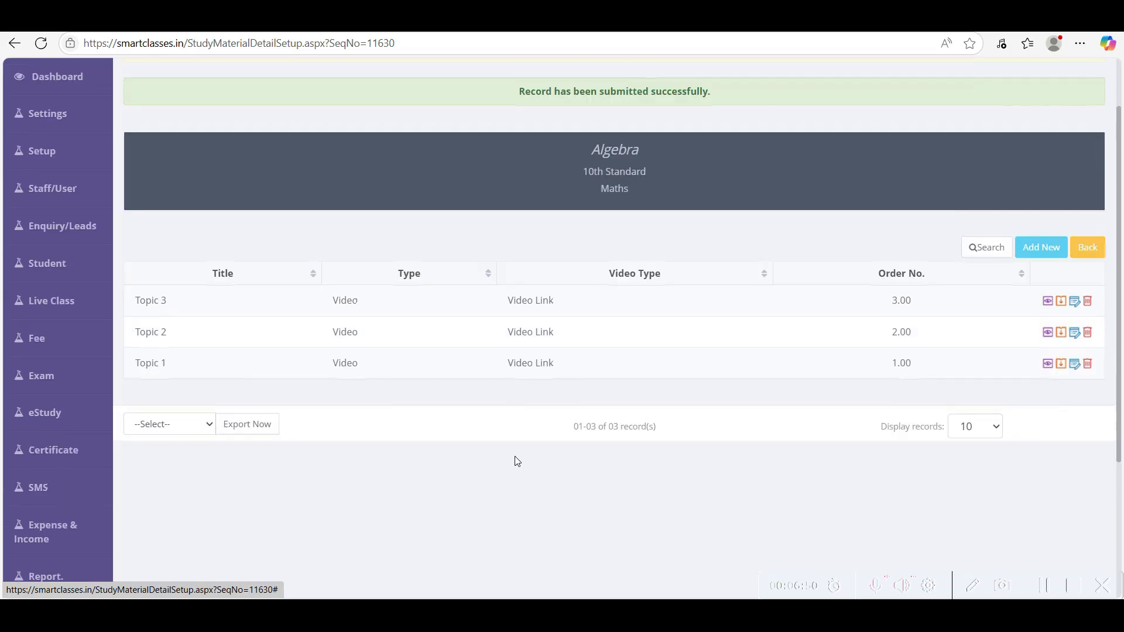
pyautogui.click(1048, 364)
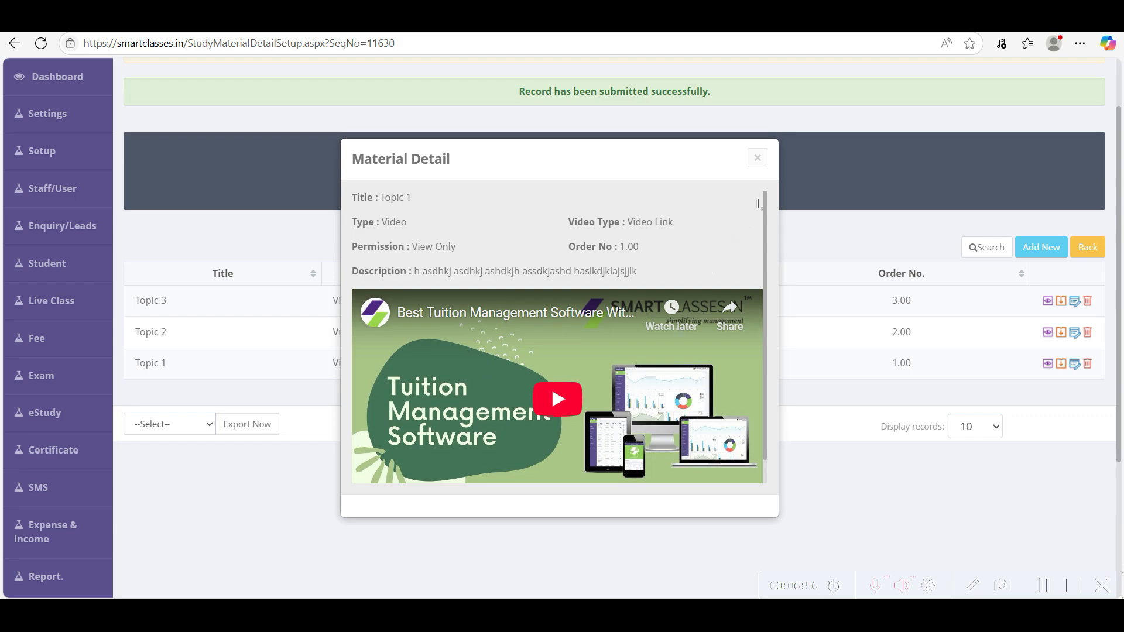
pyautogui.click(760, 159)
pyautogui.click(1048, 364)
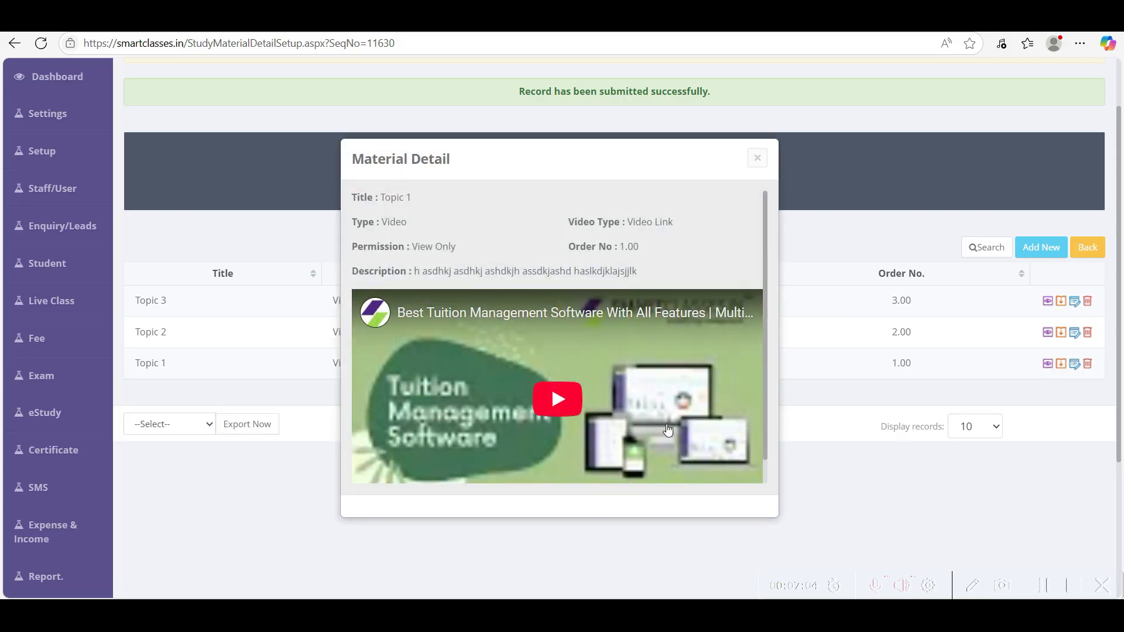
pyautogui.click(756, 158)
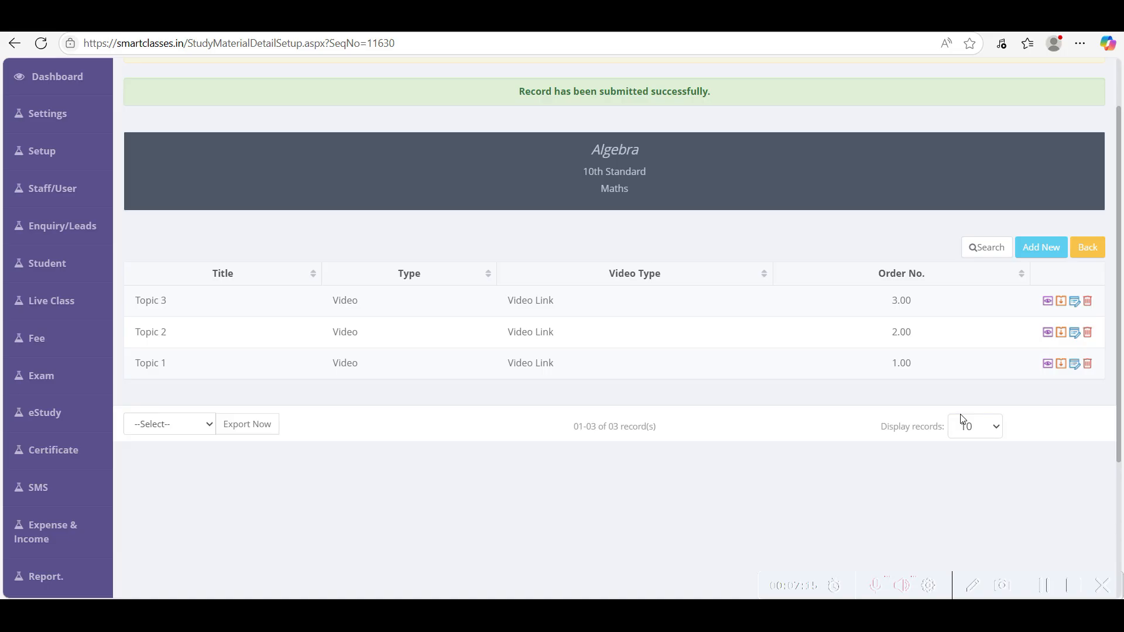
# - Start Topic 4 as a Documents item and attach Test.pdf from the test folder
pyautogui.click(1040, 255)
pyautogui.click(211, 347)
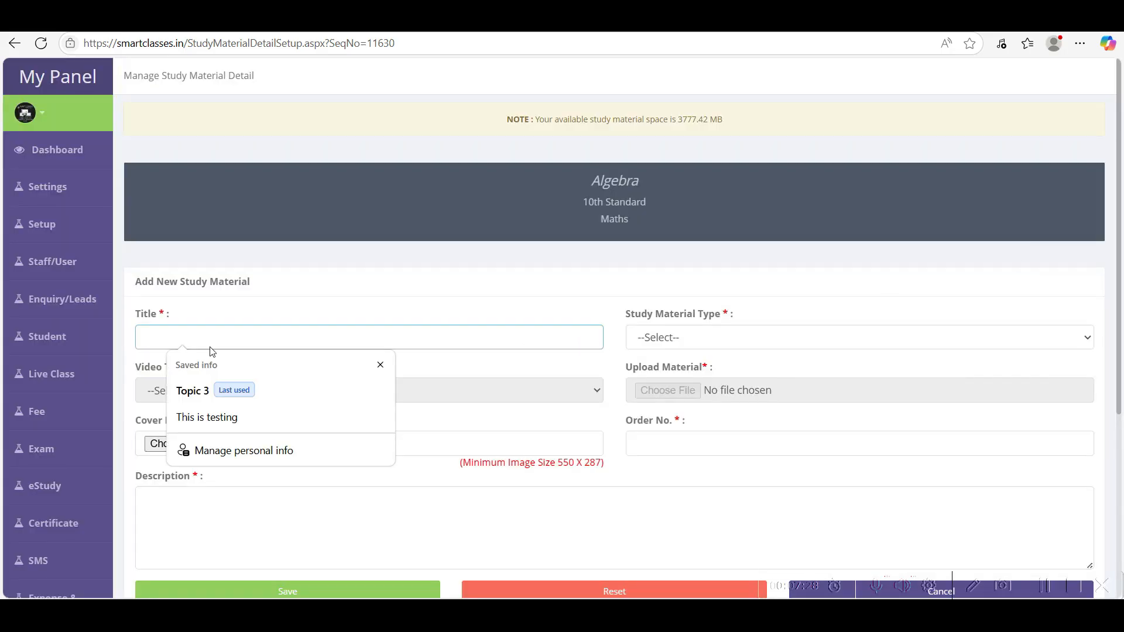
pyautogui.write('Topic 4')
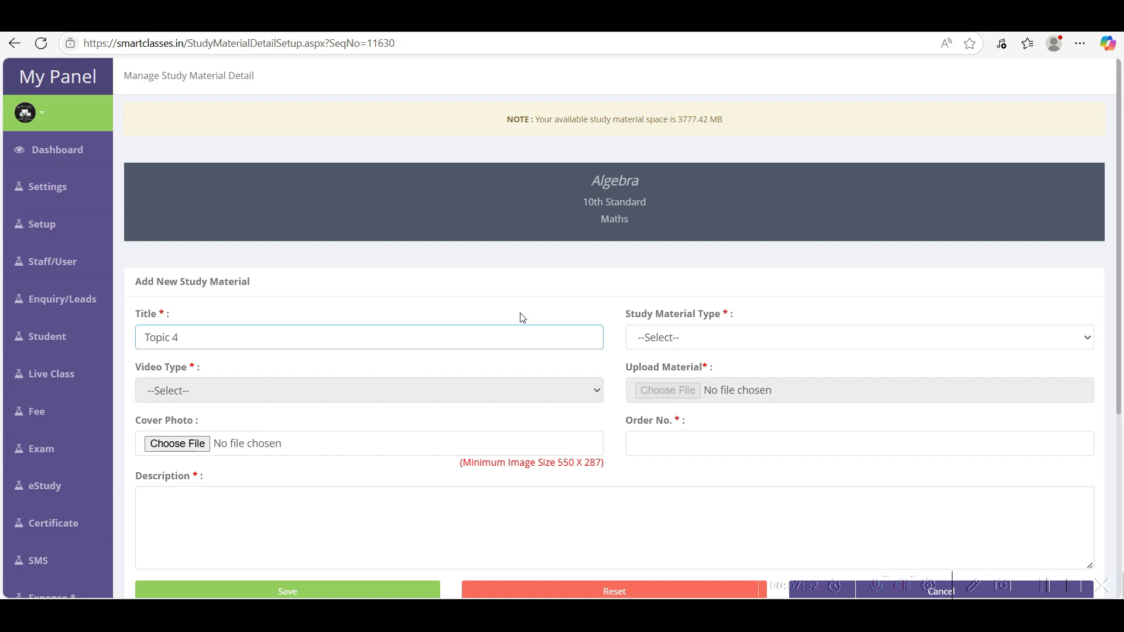
pyautogui.click(703, 343)
pyautogui.click(657, 383)
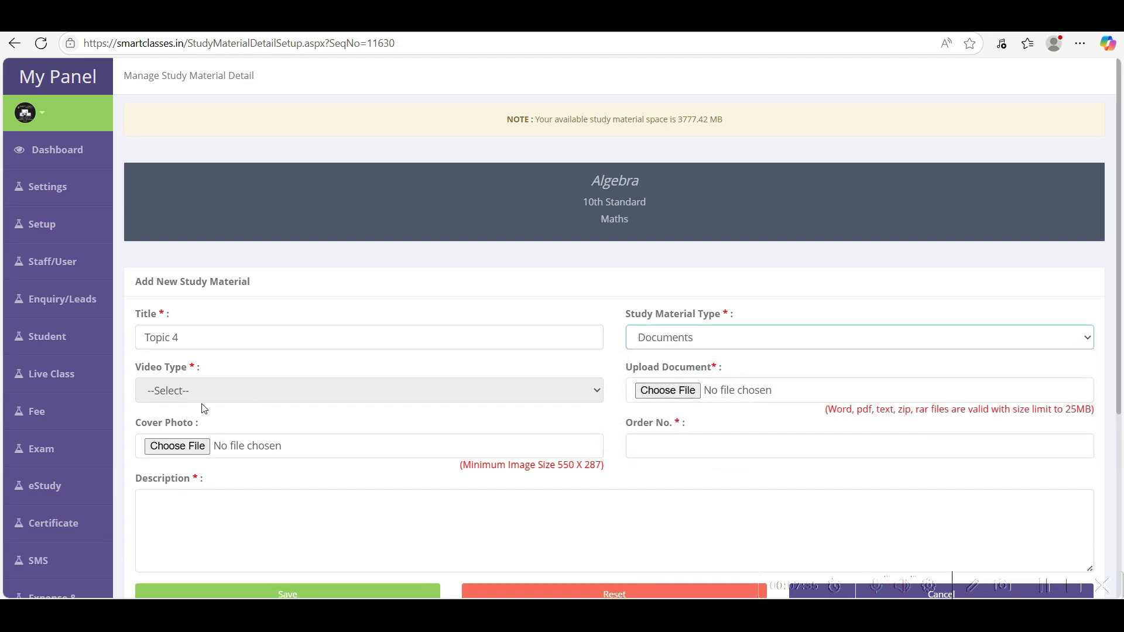
pyautogui.click(682, 397)
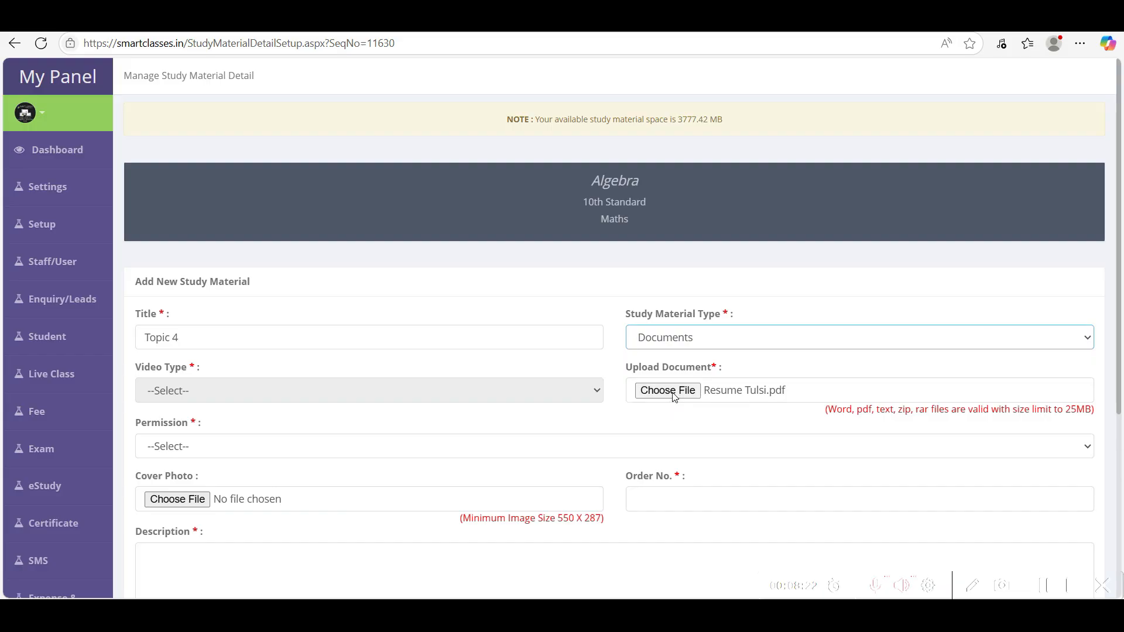
pyautogui.click(675, 397)
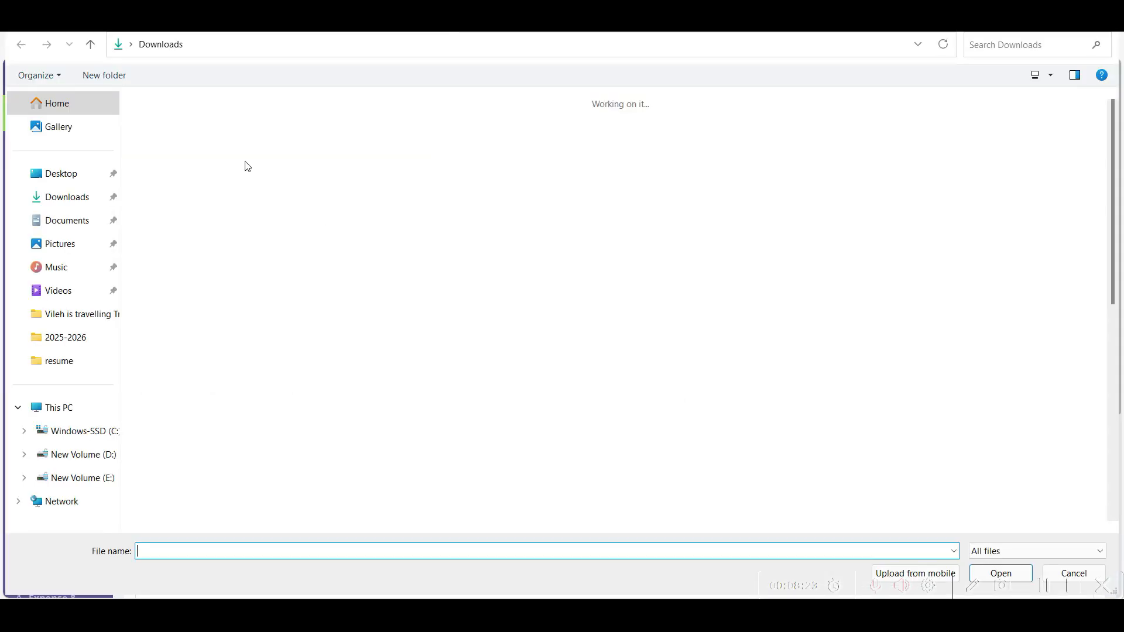
pyautogui.doubleClick(184, 156)
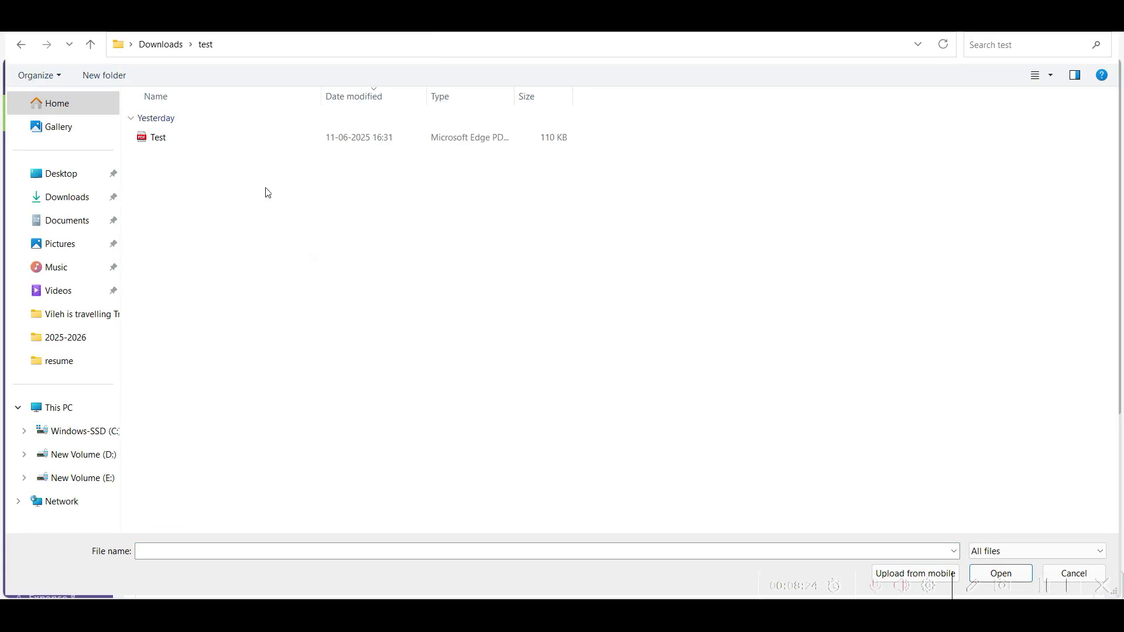
pyautogui.doubleClick(169, 138)
# - Set Topic 4's permission to View Only
pyautogui.scroll(-3, 948, 434)
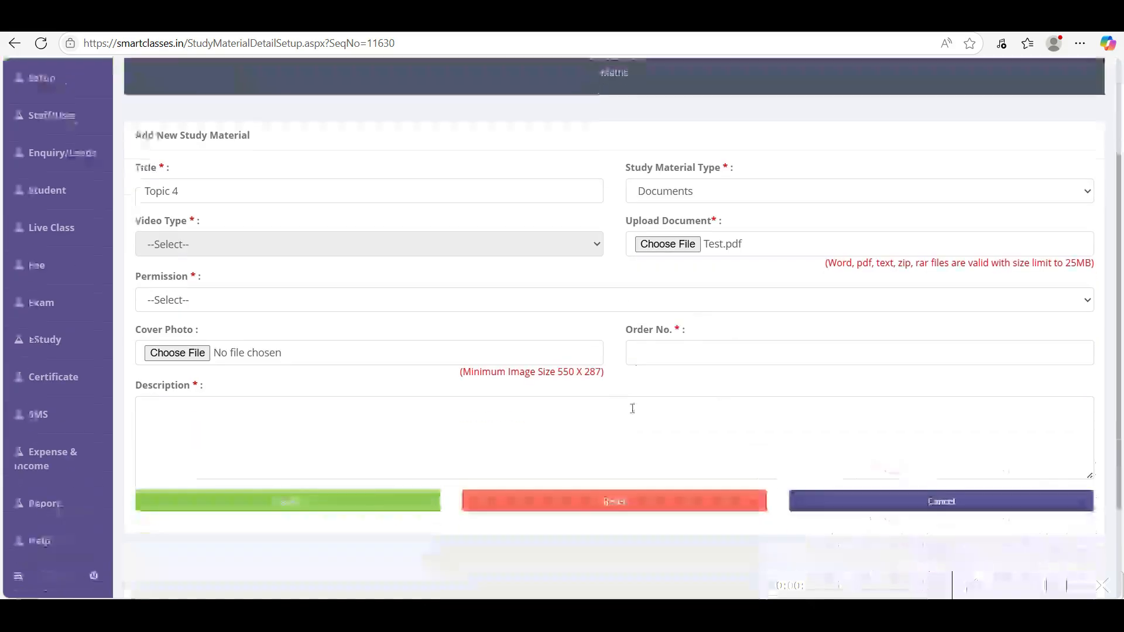
pyautogui.click(155, 310)
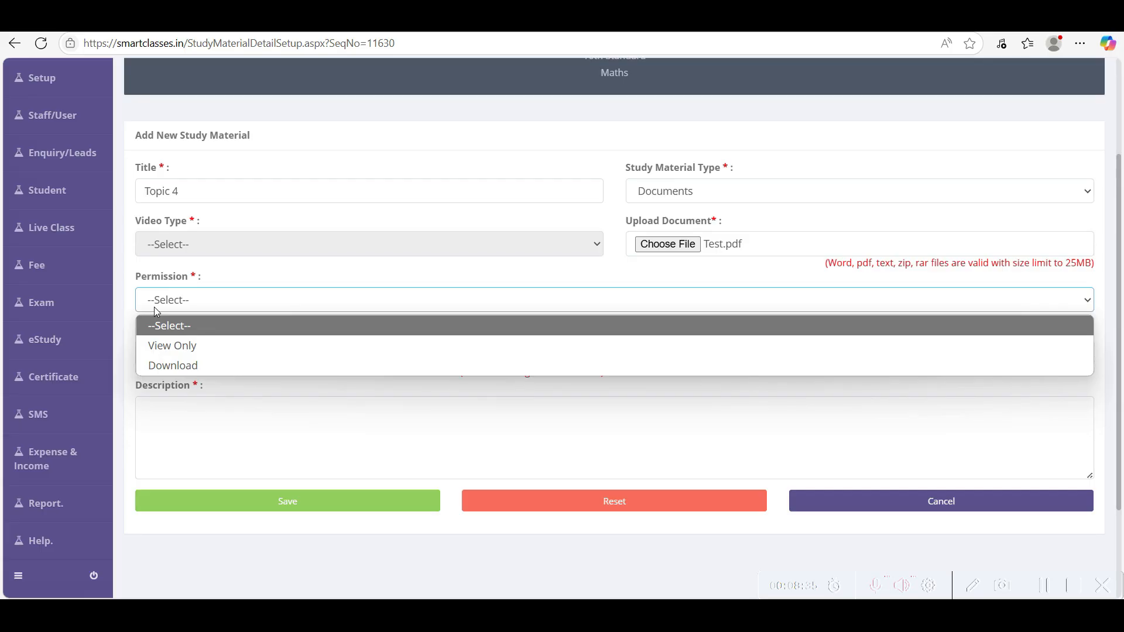
pyautogui.click(180, 347)
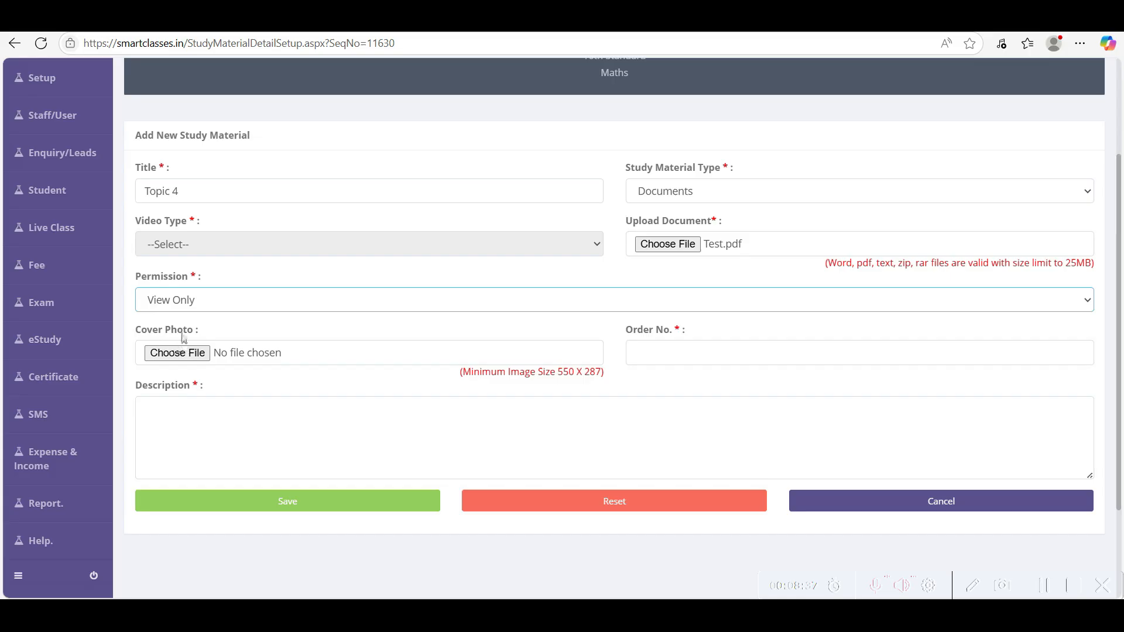
pyautogui.click(191, 305)
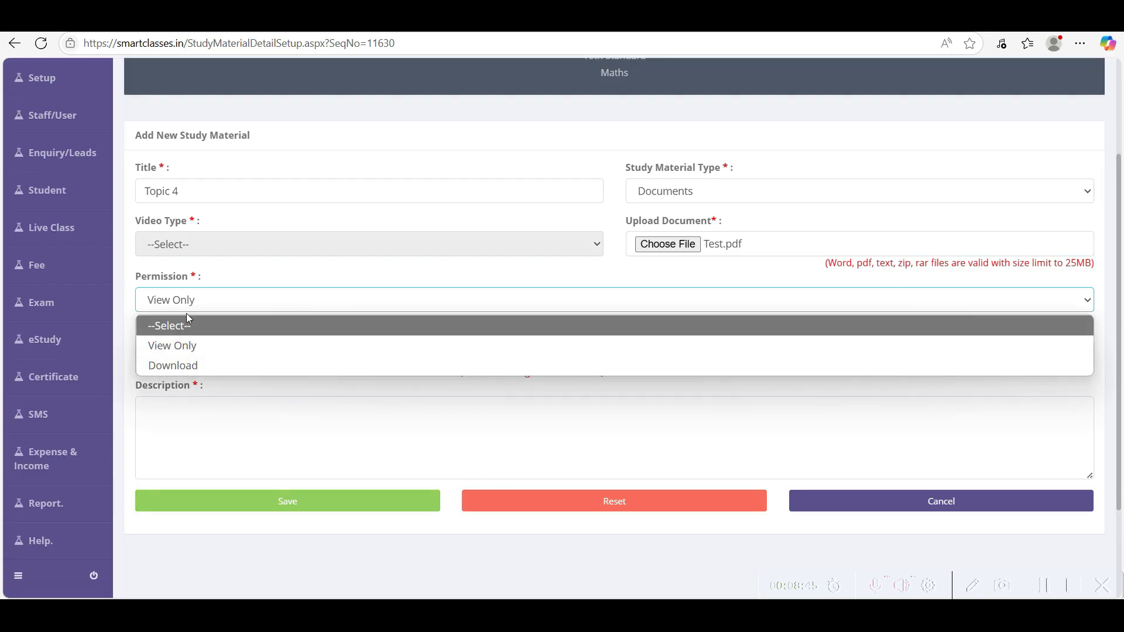
pyautogui.click(206, 283)
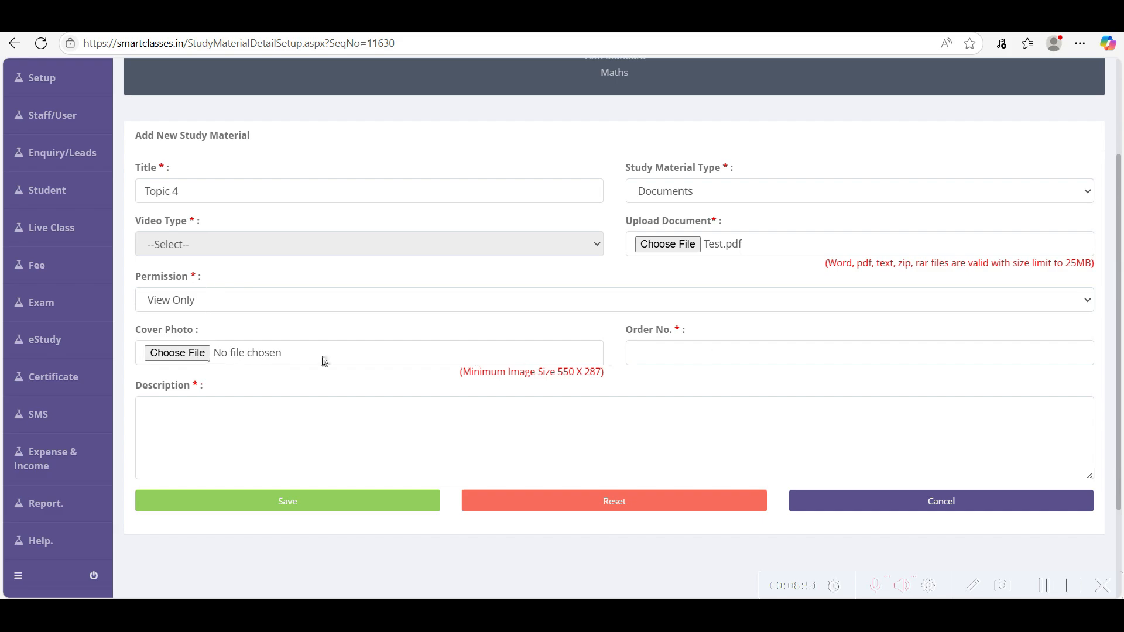
# - Set order number 4 and description 'asd asdkajla sdkjl asd', then save Topic 4
pyautogui.click(653, 351)
pyautogui.write('4')
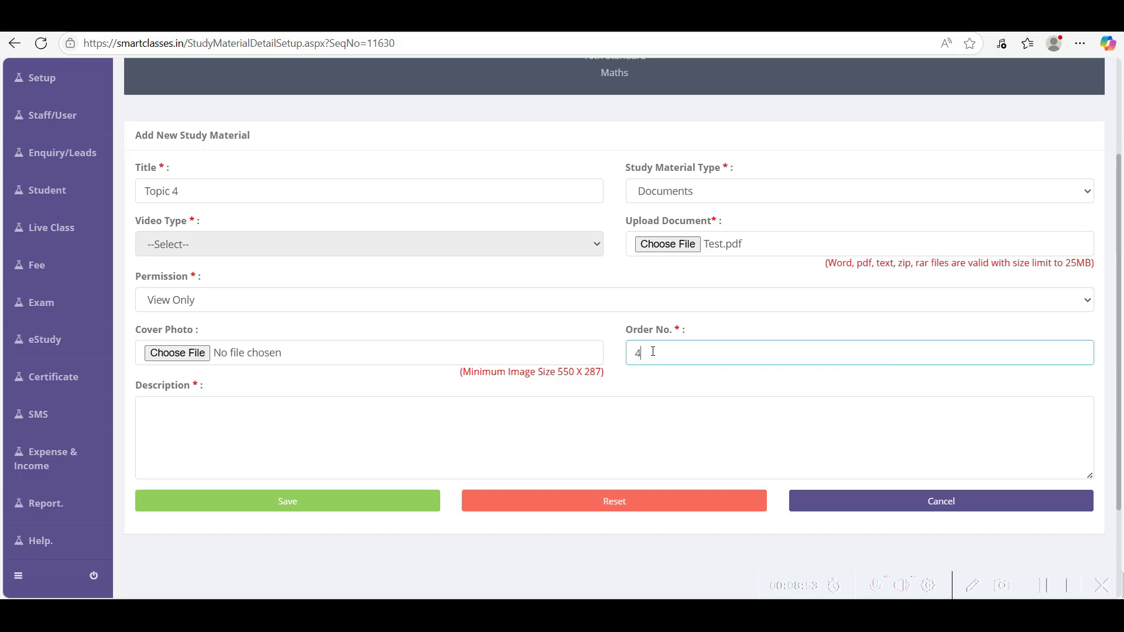
pyautogui.click(309, 428)
pyautogui.write('asd ')
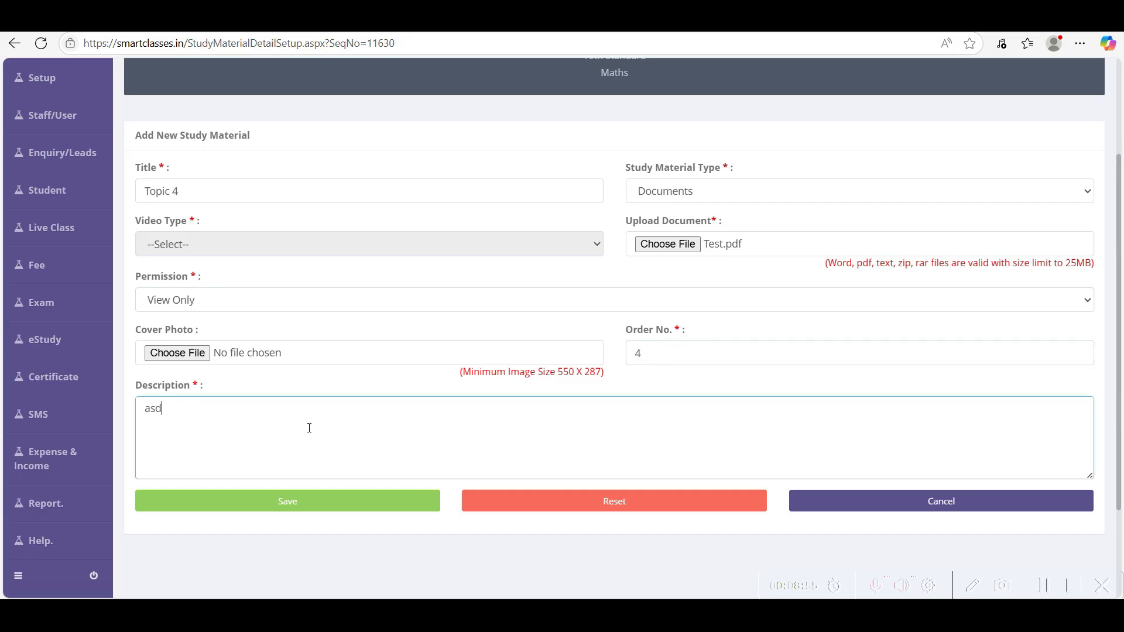
pyautogui.write('asdkajla sdkjl asd')
pyautogui.click(309, 503)
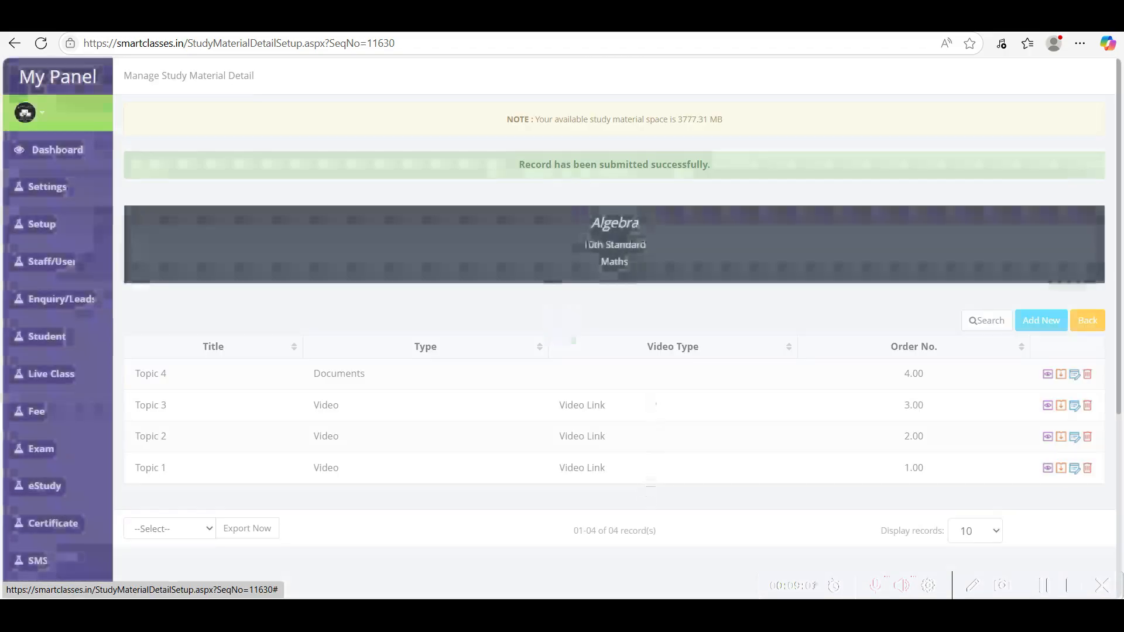
pyautogui.moveTo(589, 222); pyautogui.dragTo(641, 226)
pyautogui.scroll(-3, 640, 257)
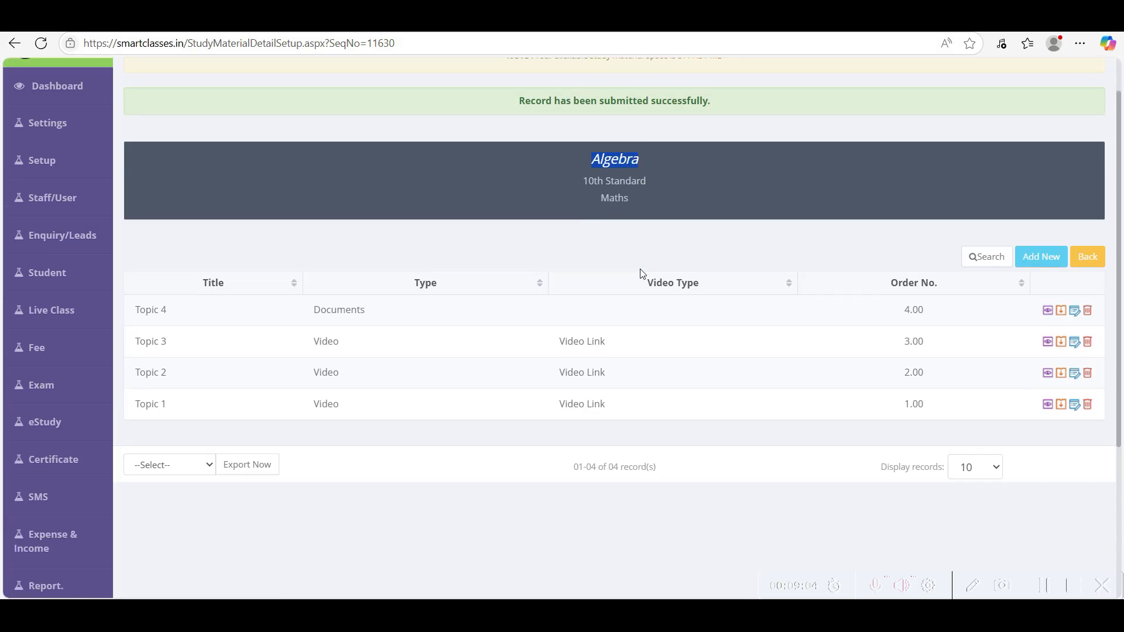
pyautogui.moveTo(182, 319); pyautogui.dragTo(136, 231)
pyautogui.click(490, 335)
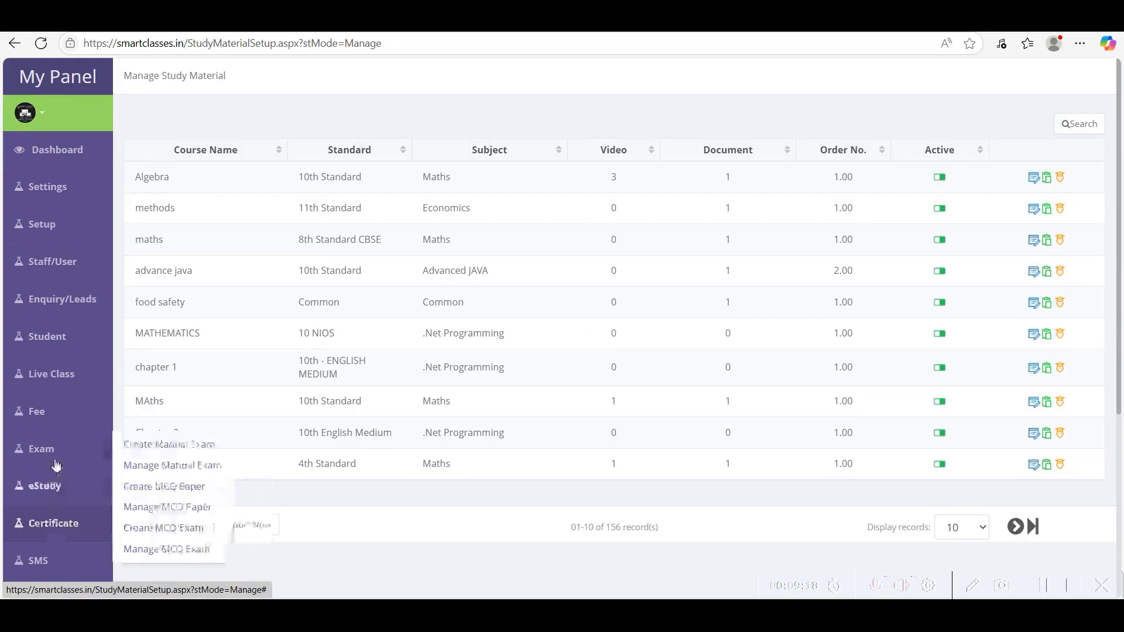
# - Review Algebra's 3 videos and 1 document in the course list and open its sharing page
pyautogui.moveTo(47, 487)
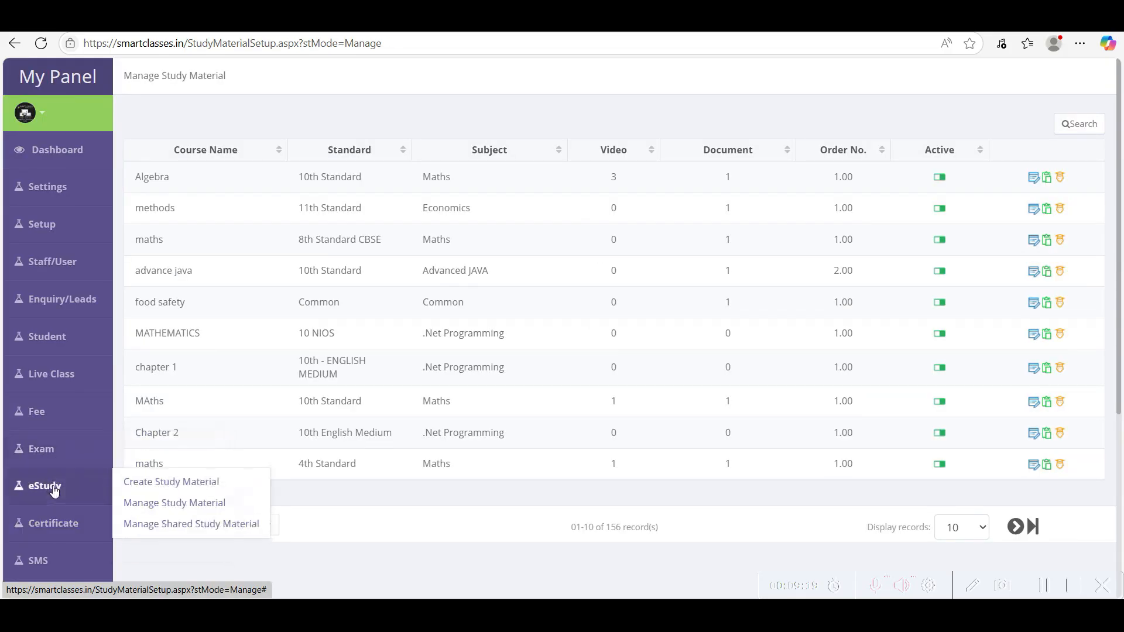
pyautogui.click(191, 509)
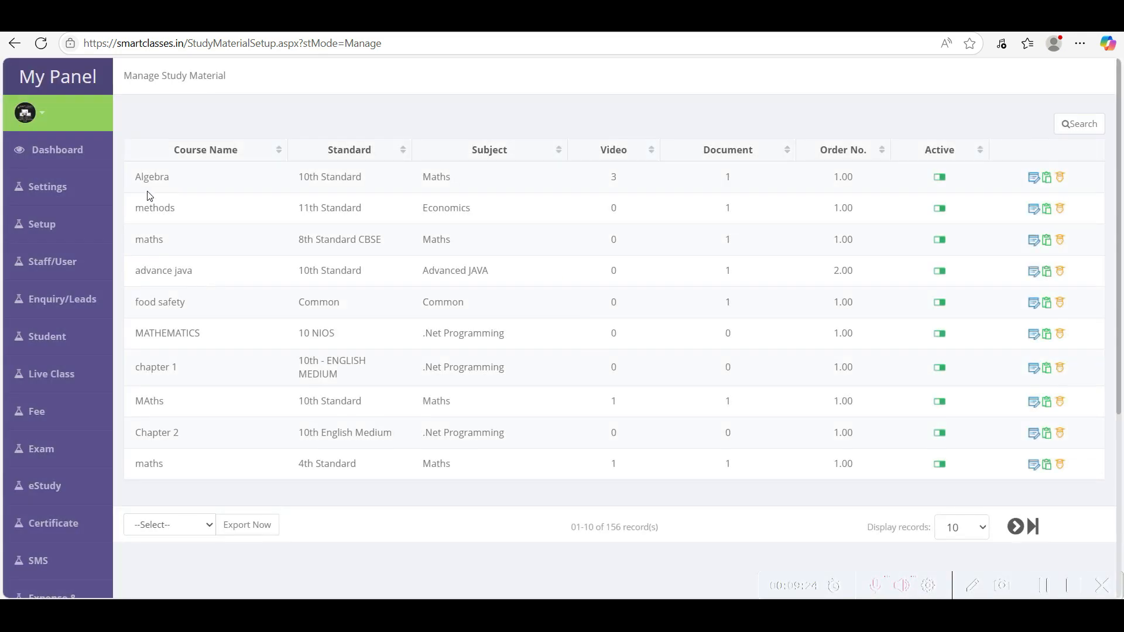
pyautogui.moveTo(136, 177); pyautogui.dragTo(497, 462)
pyautogui.click(372, 445)
pyautogui.moveTo(135, 177); pyautogui.dragTo(196, 180)
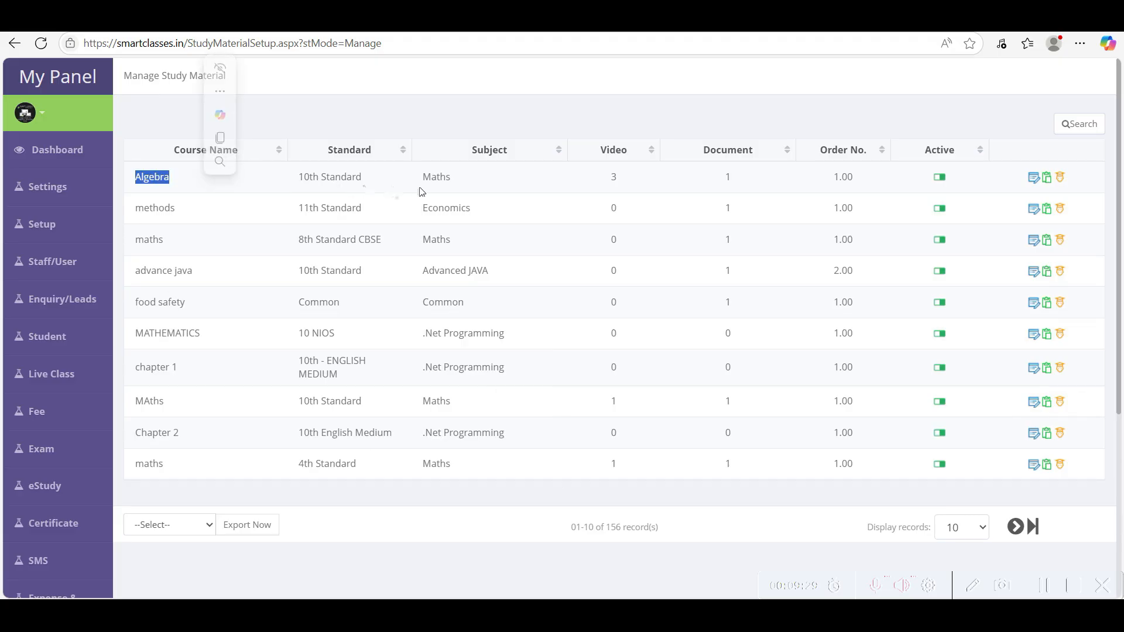
pyautogui.click(408, 274)
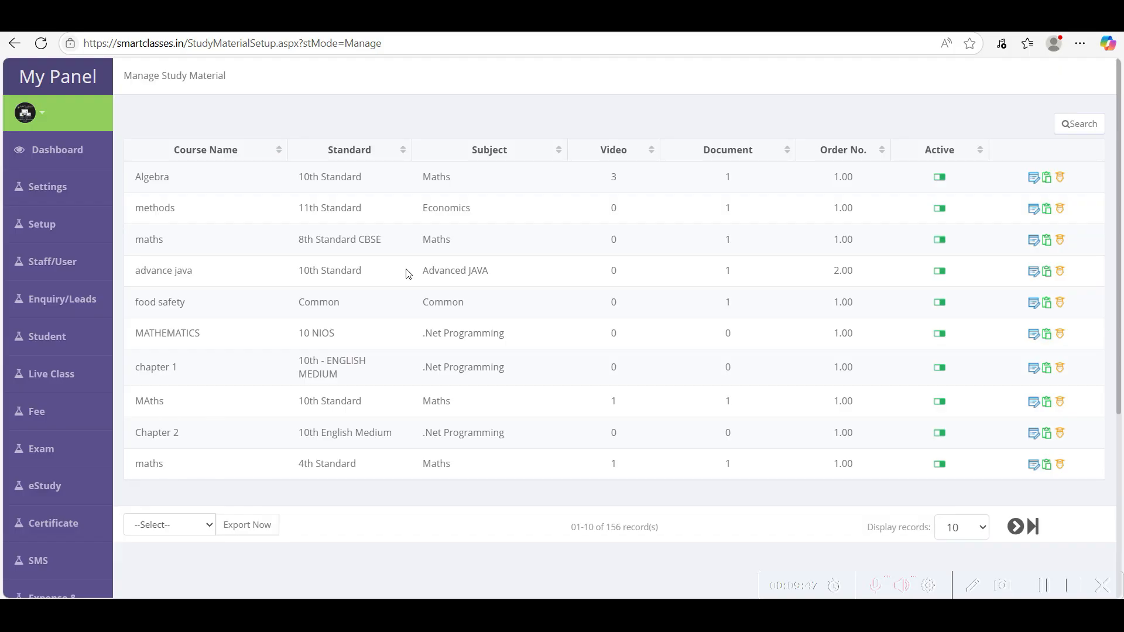
pyautogui.moveTo(134, 177); pyautogui.dragTo(752, 187)
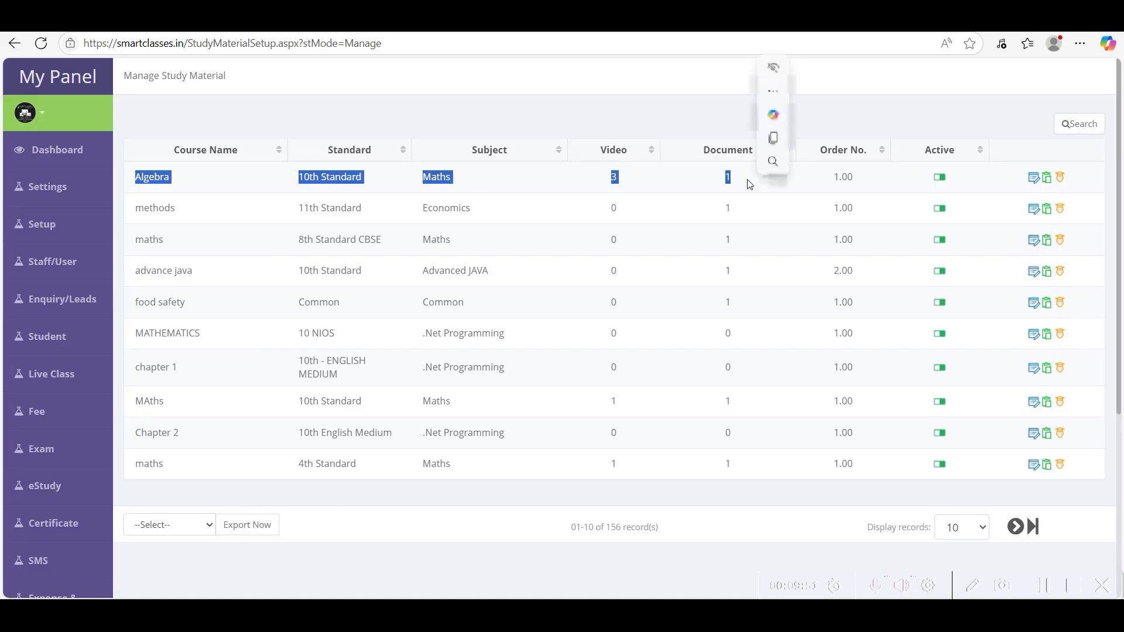
pyautogui.click(1061, 184)
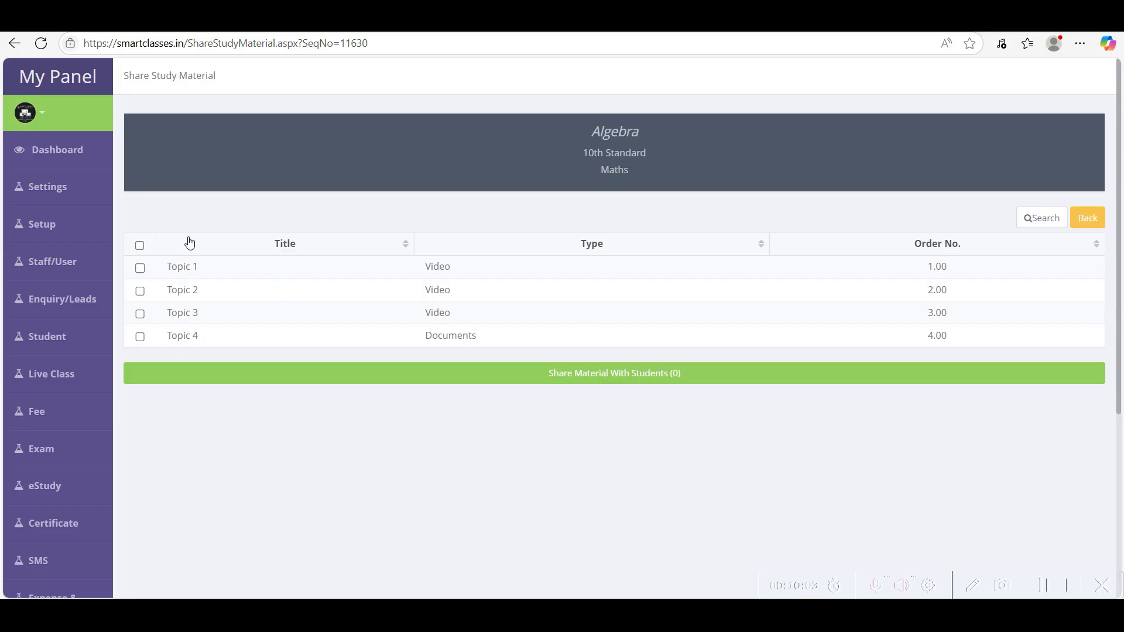
# - Tick only Topic 1 and Topic 2 for sharing
pyautogui.click(140, 268)
pyautogui.click(140, 291)
pyautogui.click(140, 246)
pyautogui.click(140, 247)
pyautogui.click(140, 269)
pyautogui.click(140, 291)
# - Share the two topics, choosing Class/Batch Selection as the sharing method
pyautogui.click(592, 383)
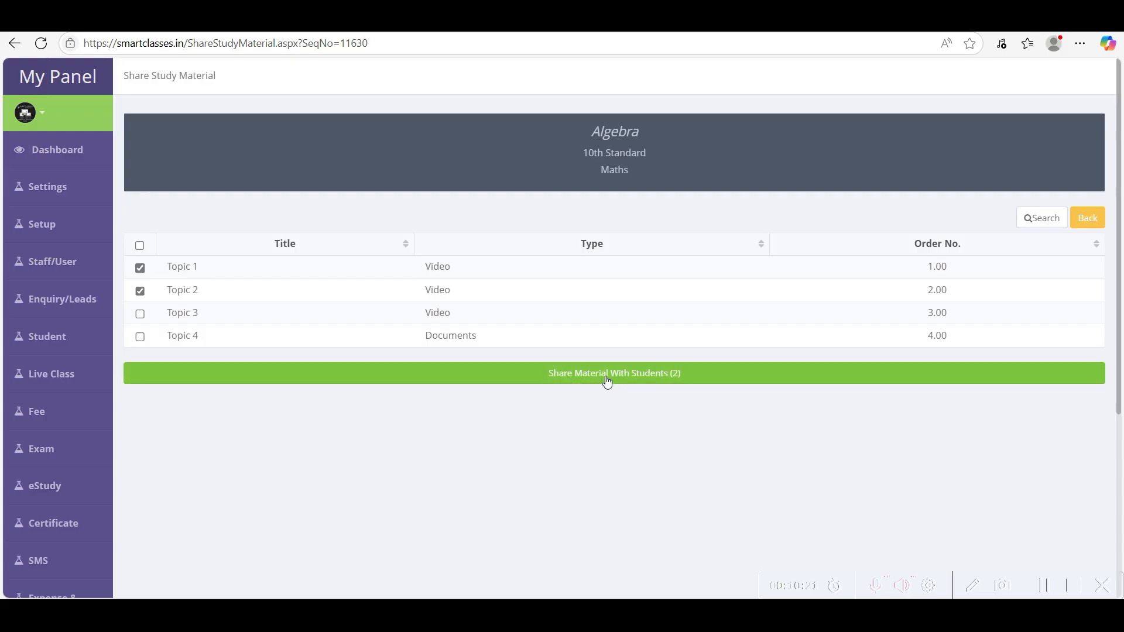
pyautogui.click(607, 383)
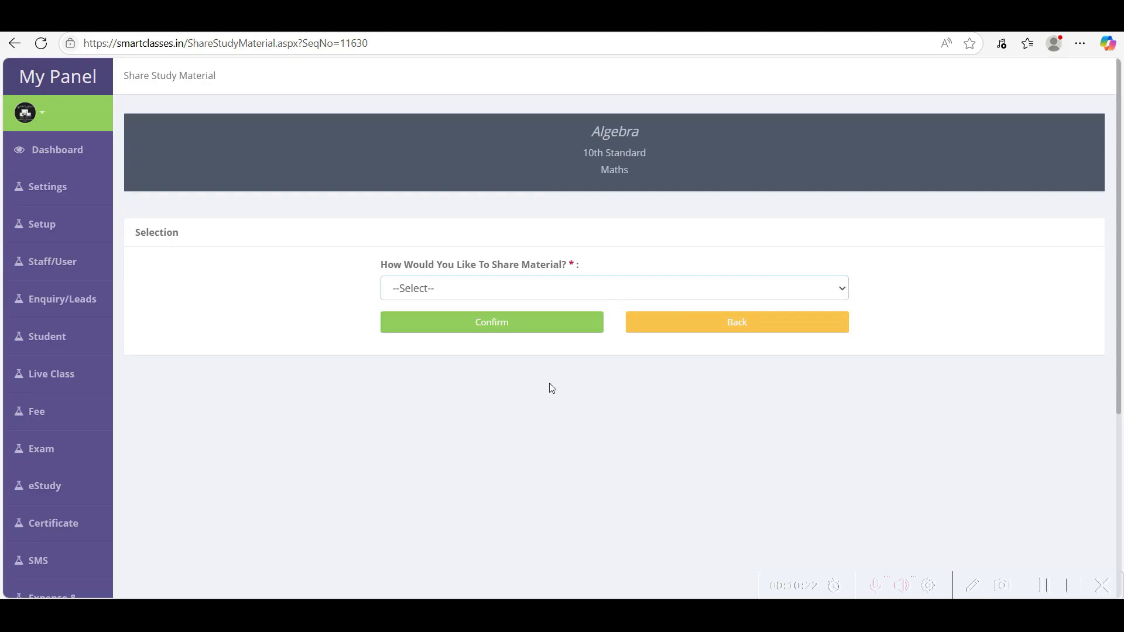
pyautogui.click(445, 296)
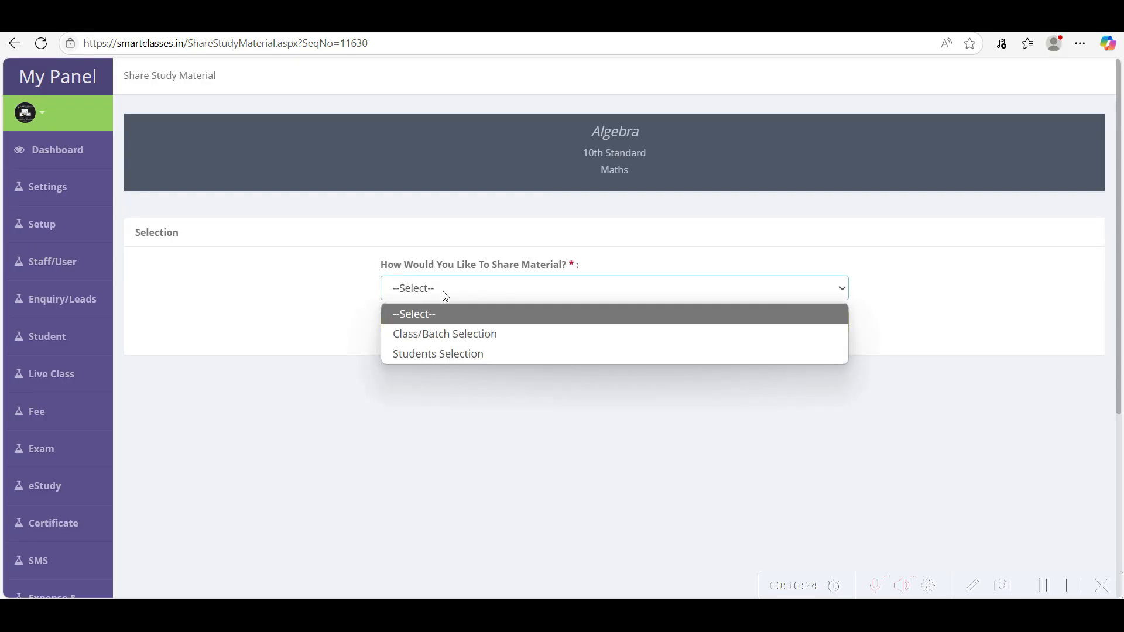
pyautogui.click(450, 343)
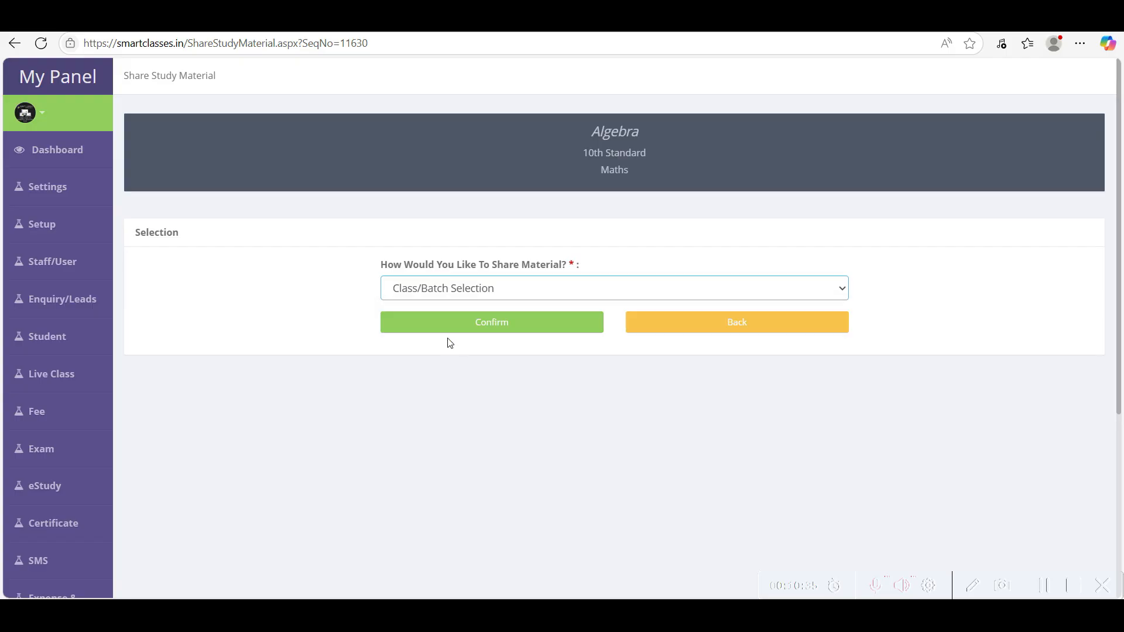
pyautogui.click(461, 291)
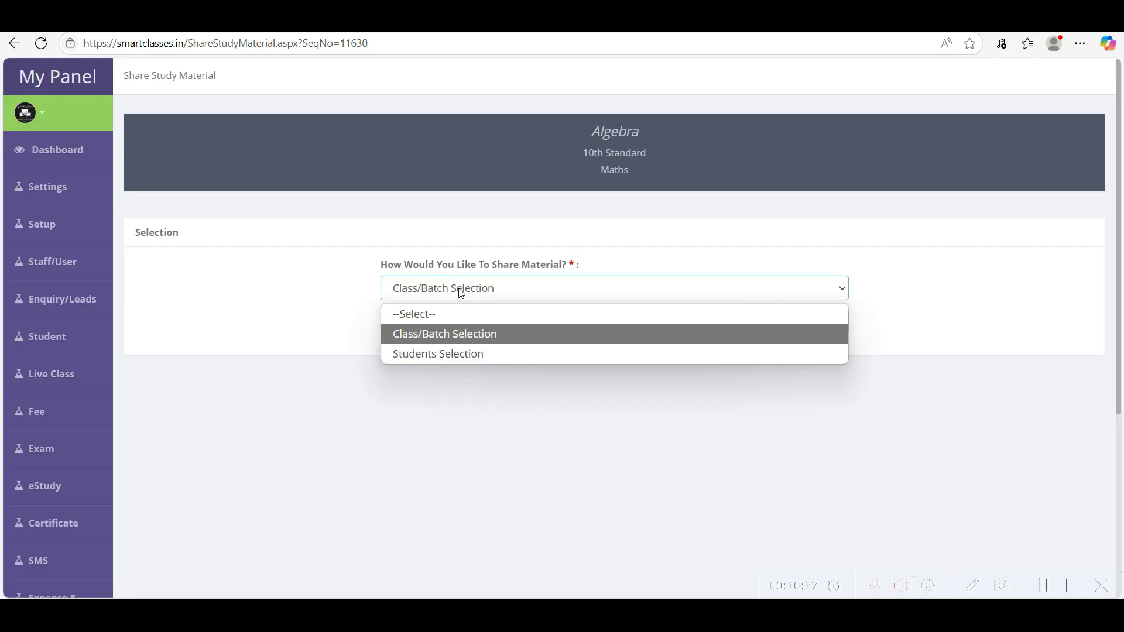
# - Choose Class/Batch Selection as the sharing method and confirm it
pyautogui.click(434, 354)
pyautogui.click(444, 295)
pyautogui.click(434, 344)
pyautogui.click(502, 329)
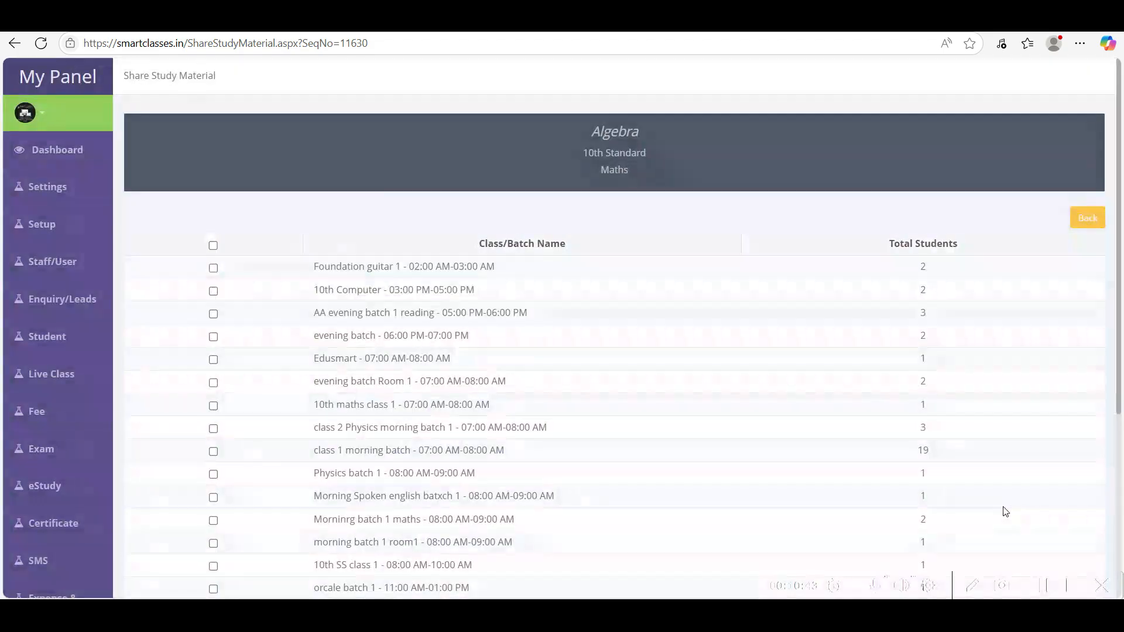
pyautogui.scroll(-1, 400, 379)
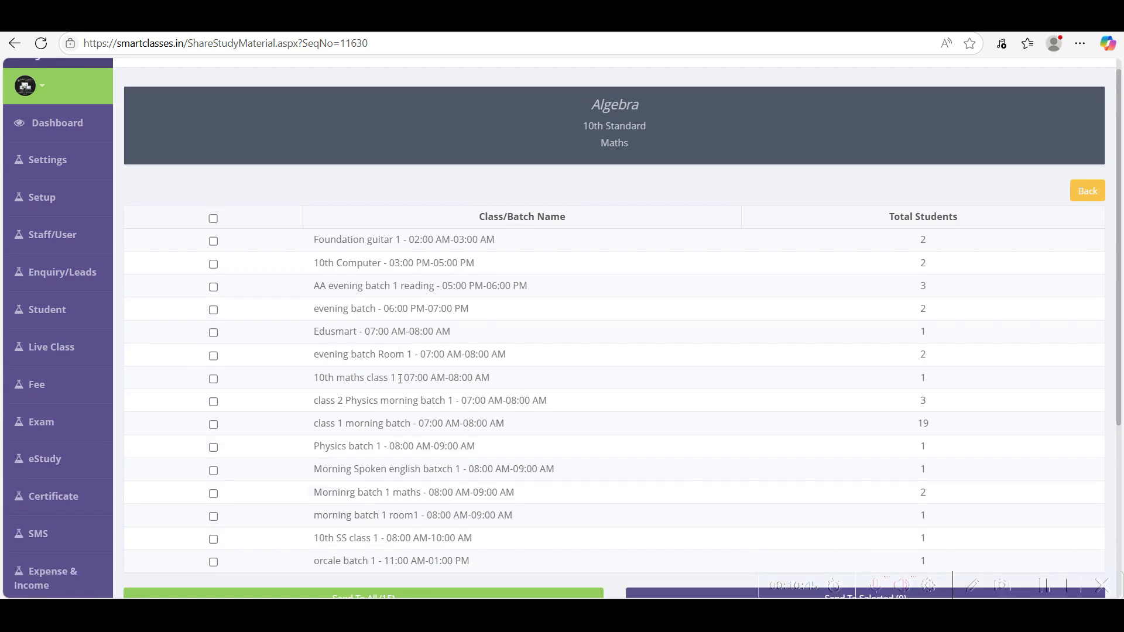
# - Tick the class 1 morning batch (19 students) and send the material to it
pyautogui.click(213, 378)
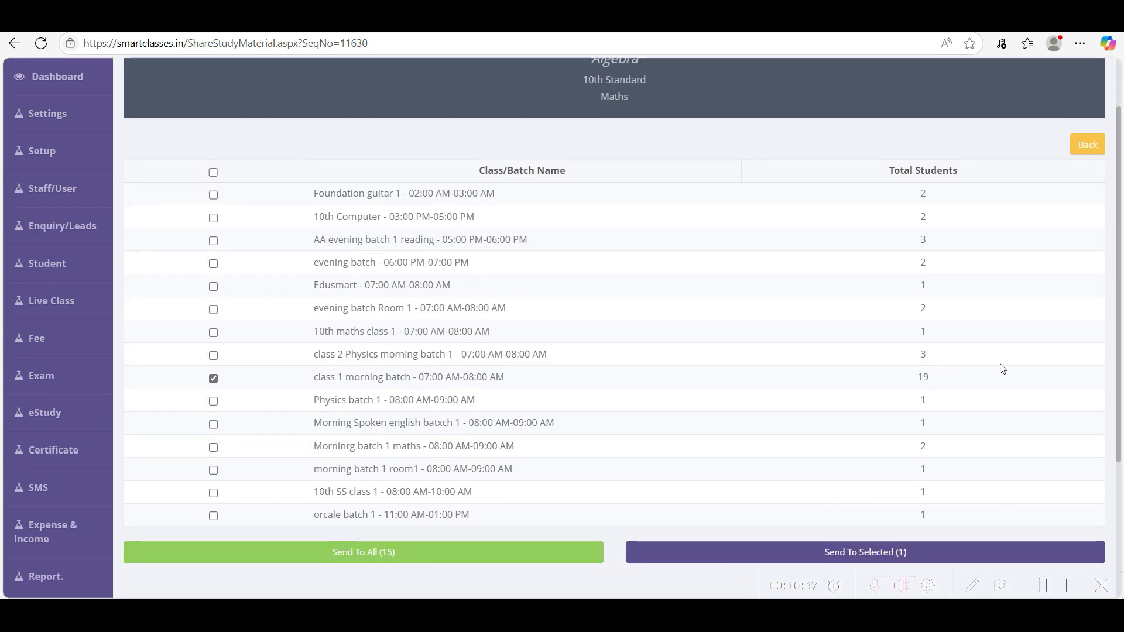
pyautogui.doubleClick(924, 378)
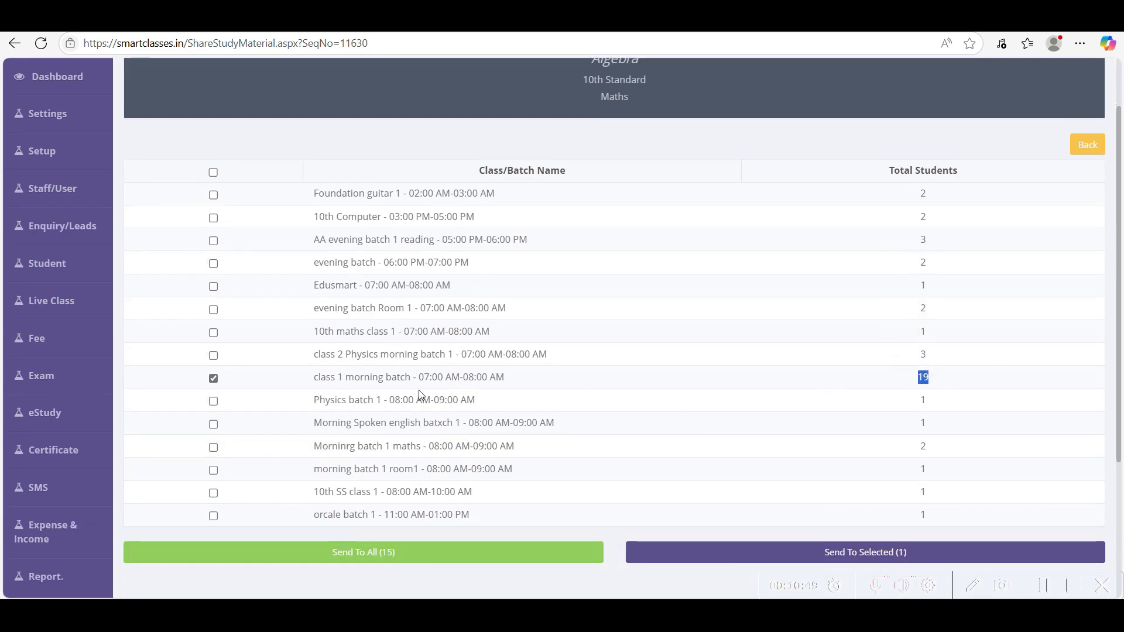
pyautogui.scroll(-3, 486, 559)
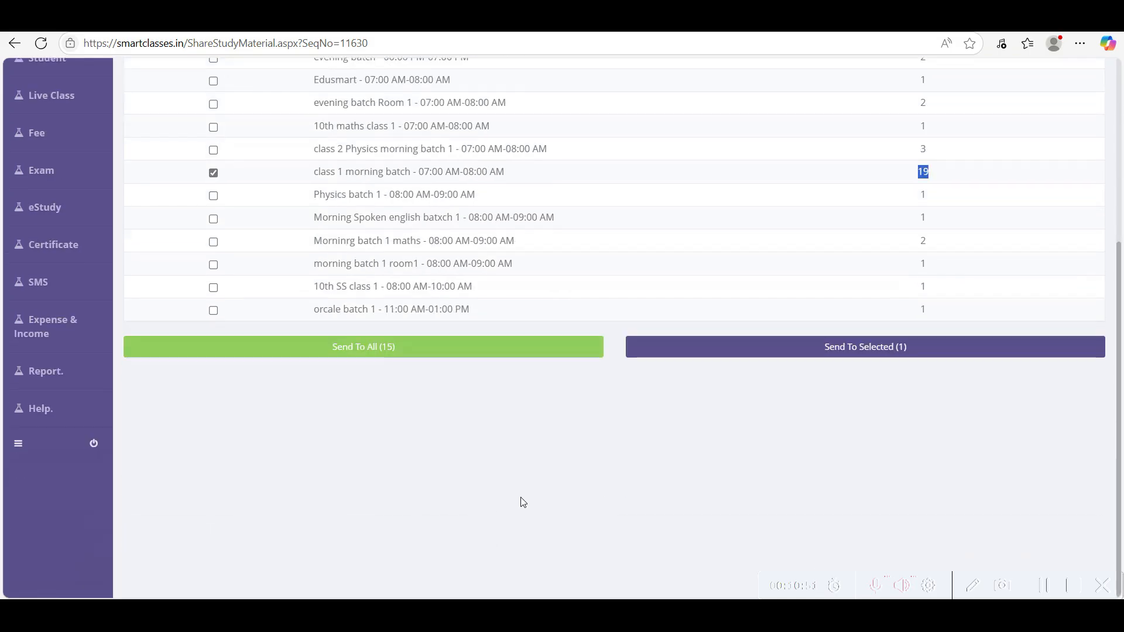
pyautogui.click(880, 353)
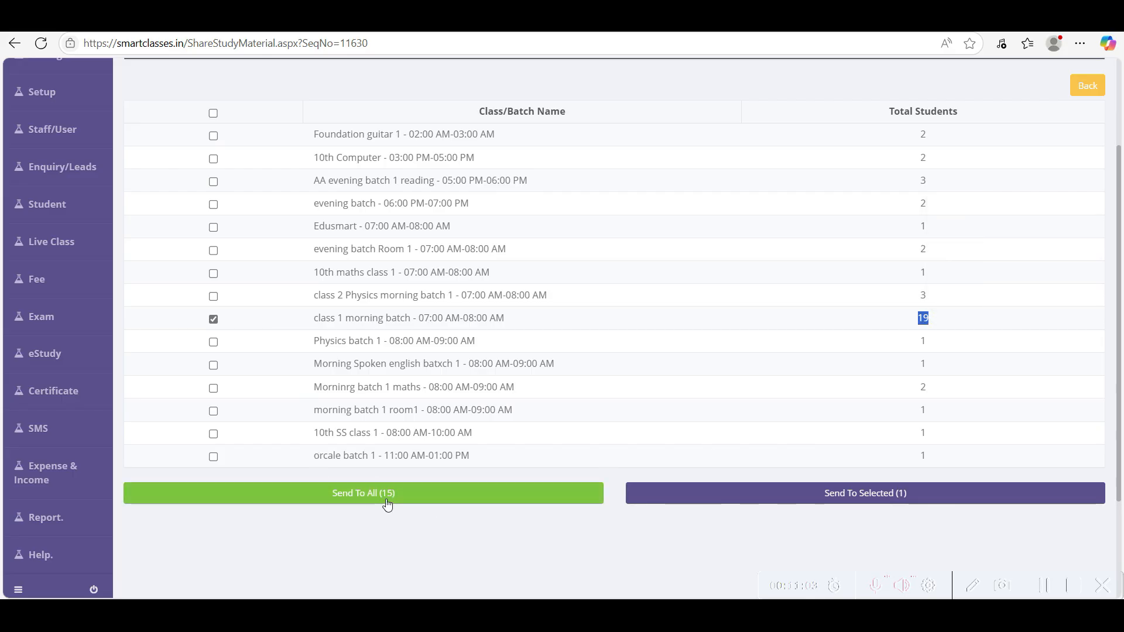
pyautogui.moveTo(314, 134); pyautogui.dragTo(527, 462)
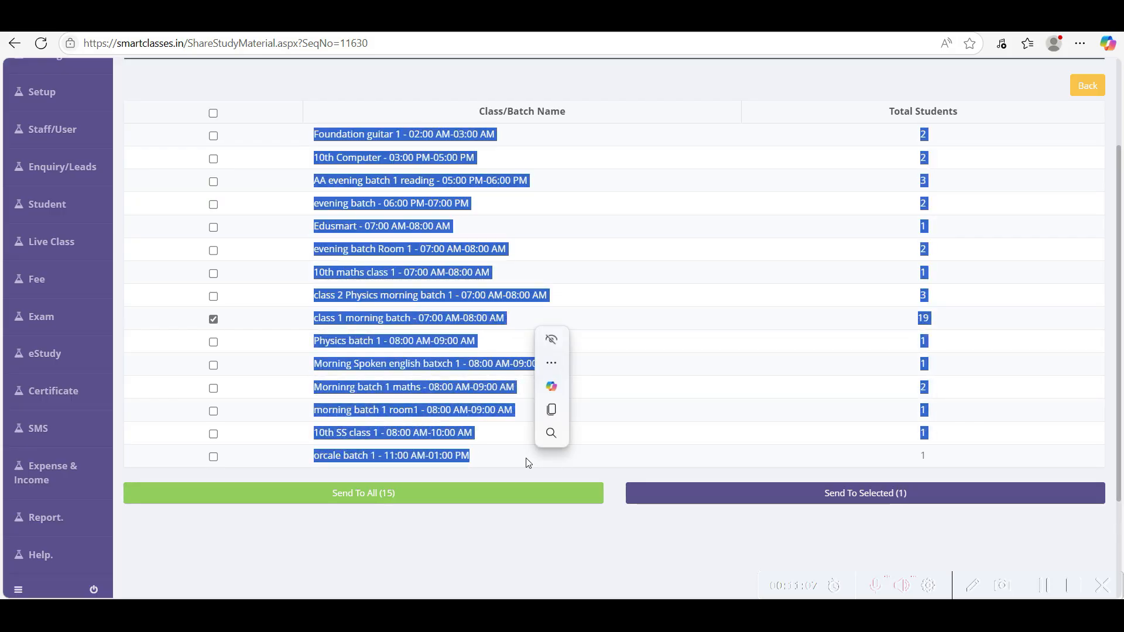
pyautogui.click(529, 581)
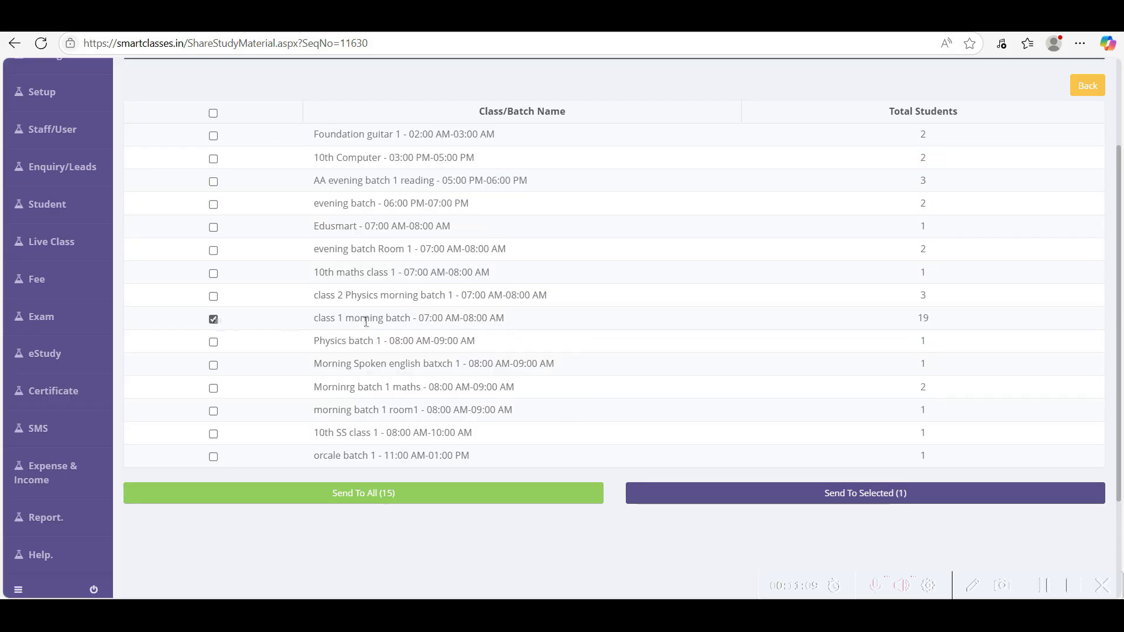
pyautogui.moveTo(318, 317); pyautogui.dragTo(505, 318)
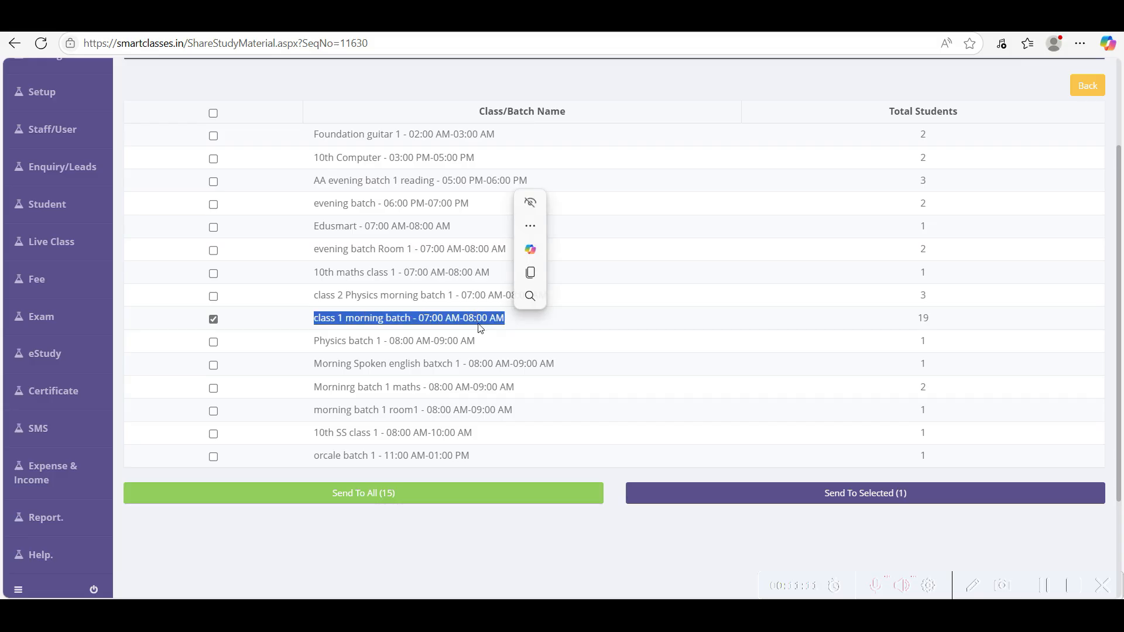
pyautogui.click(866, 498)
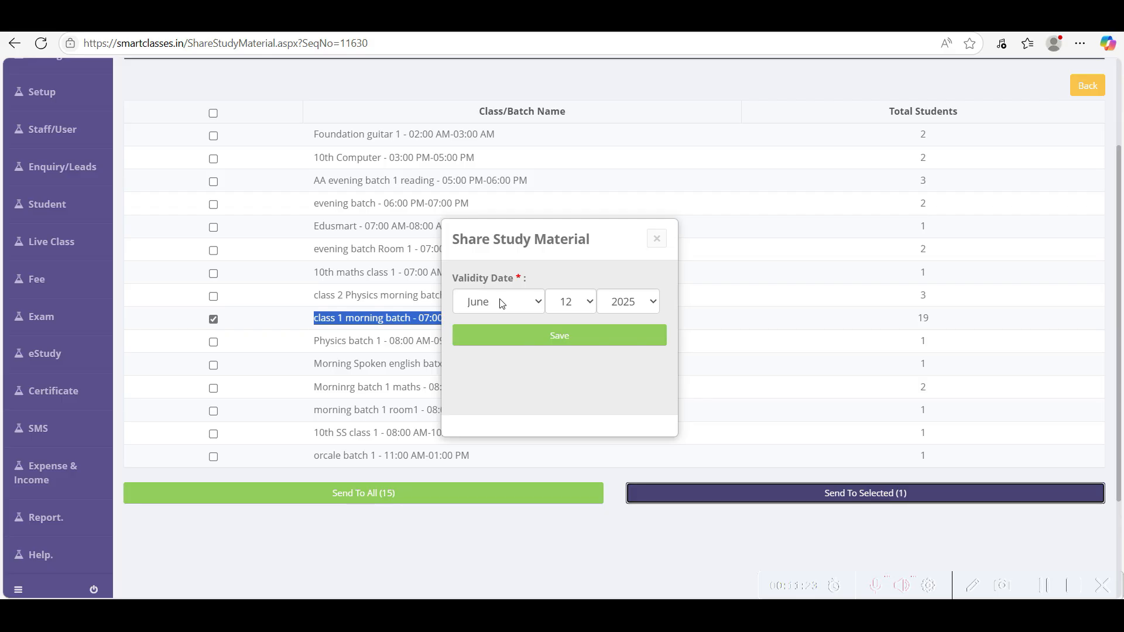
# - Set the share's validity day to 14 (June 2025) and save it
pyautogui.click(571, 301)
pyautogui.click(574, 581)
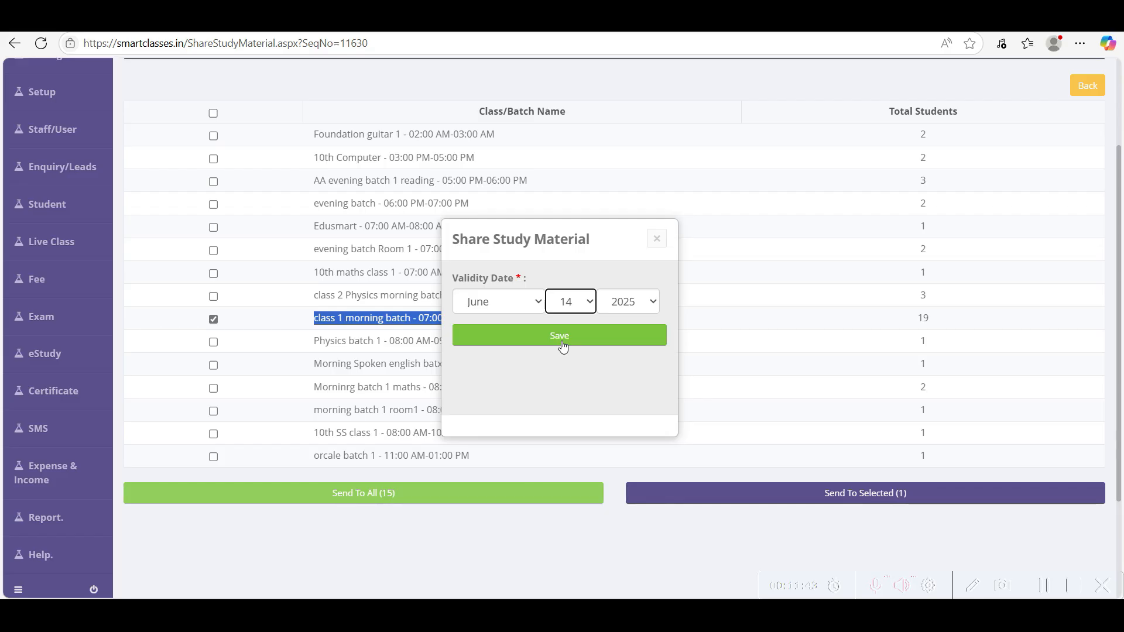
pyautogui.click(562, 345)
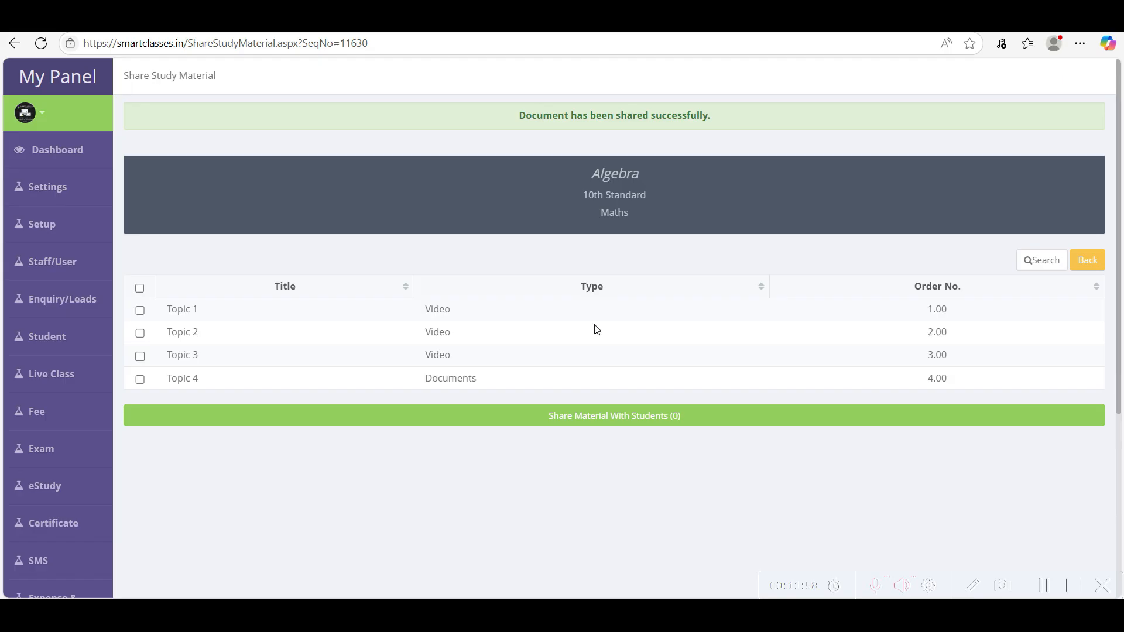
# - Open Algebra's sharing from Manage Study Material and select all four topics
pyautogui.moveTo(58, 486)
pyautogui.click(181, 504)
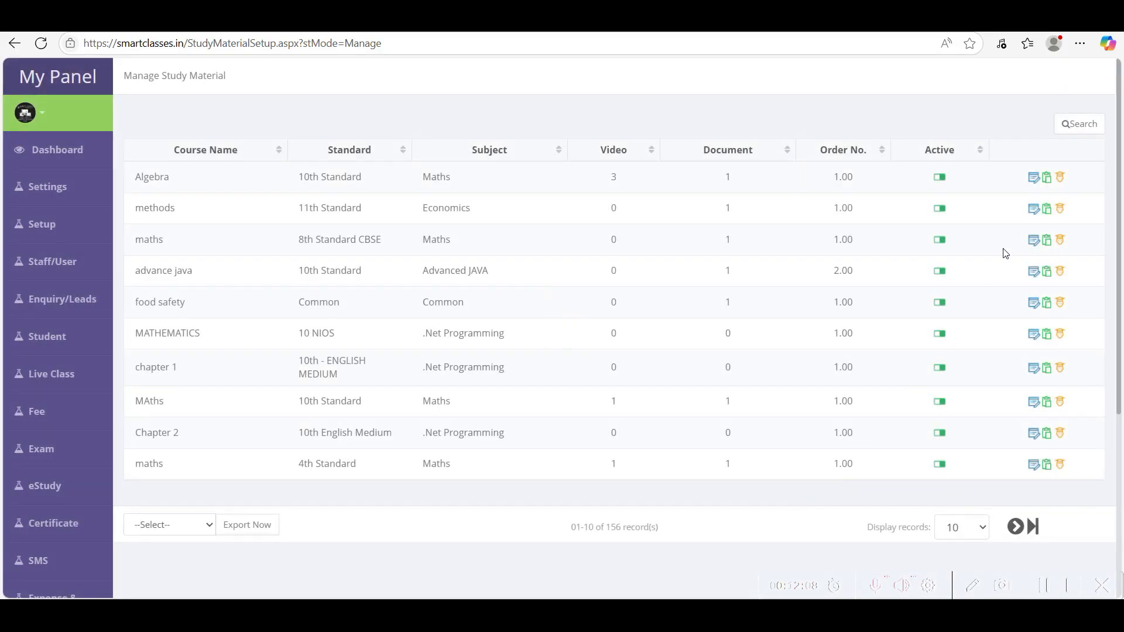
pyautogui.click(1061, 178)
pyautogui.click(140, 268)
pyautogui.click(140, 291)
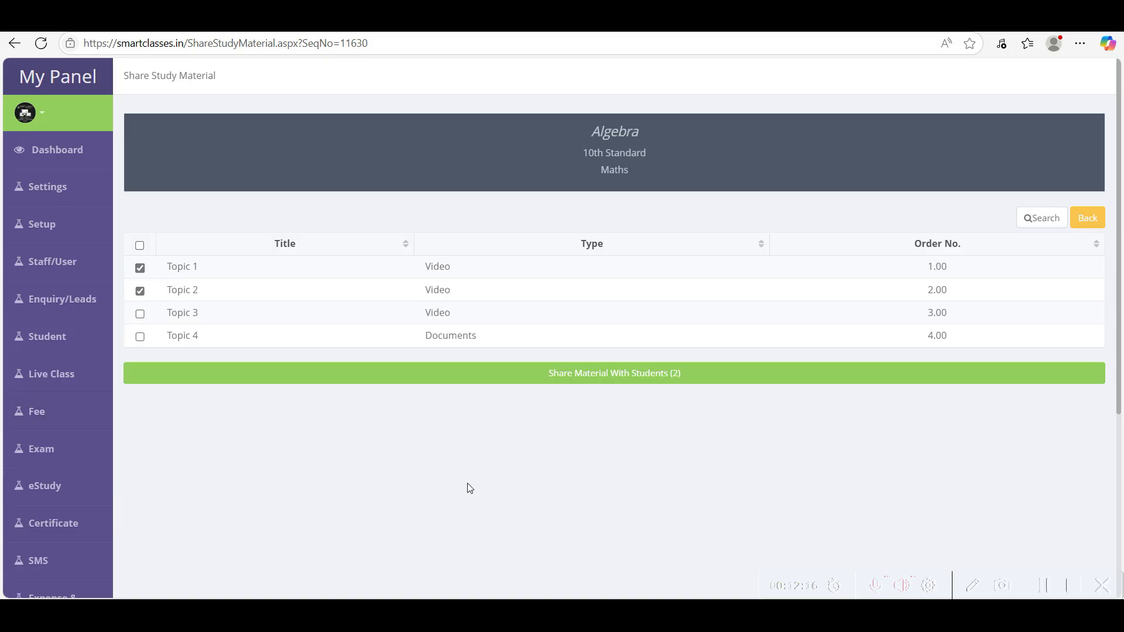
pyautogui.click(140, 245)
# - Share the topics with students, choosing Students Selection as the method
pyautogui.click(624, 380)
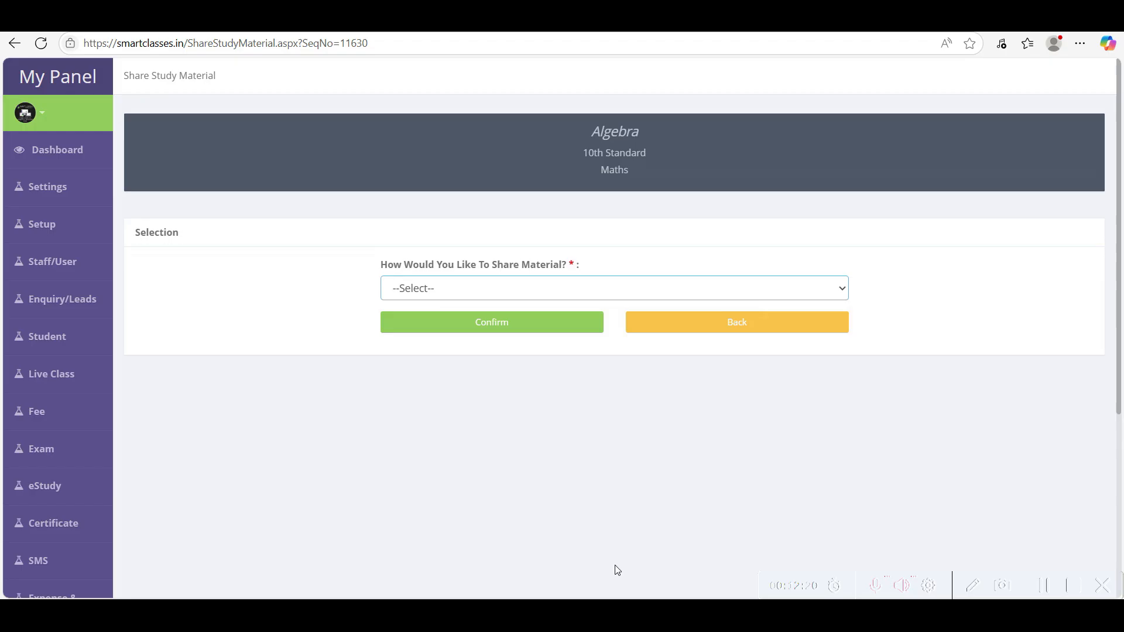
pyautogui.click(430, 300)
pyautogui.click(431, 300)
pyautogui.click(427, 351)
# - Confirm Students Selection and search the student list by the student's name
pyautogui.click(509, 328)
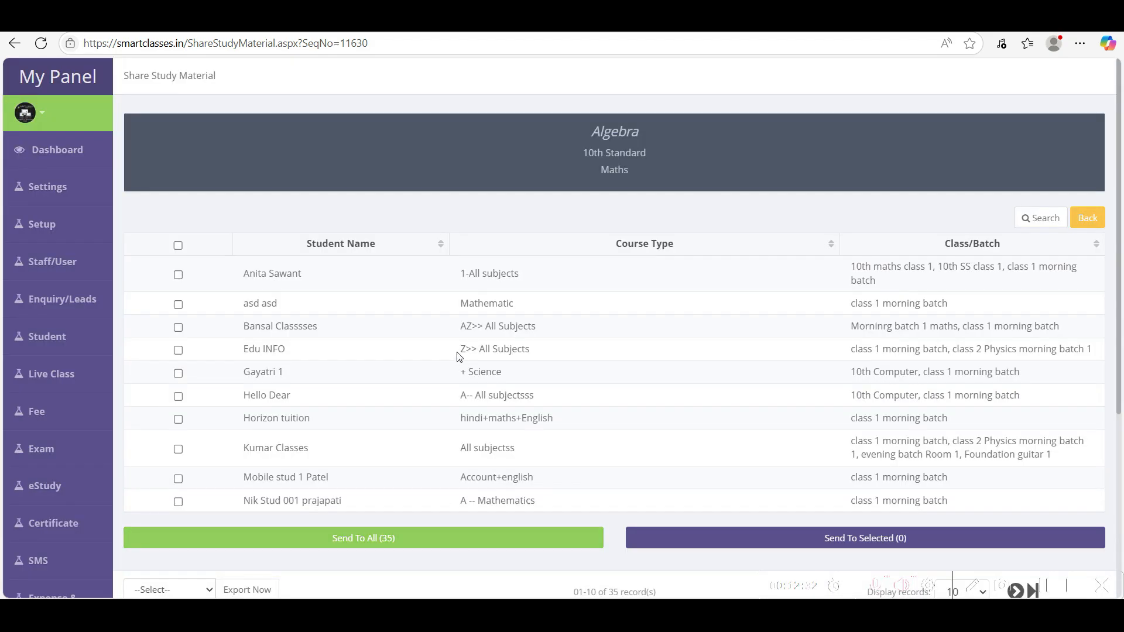
pyautogui.moveTo(579, 155); pyautogui.dragTo(651, 157)
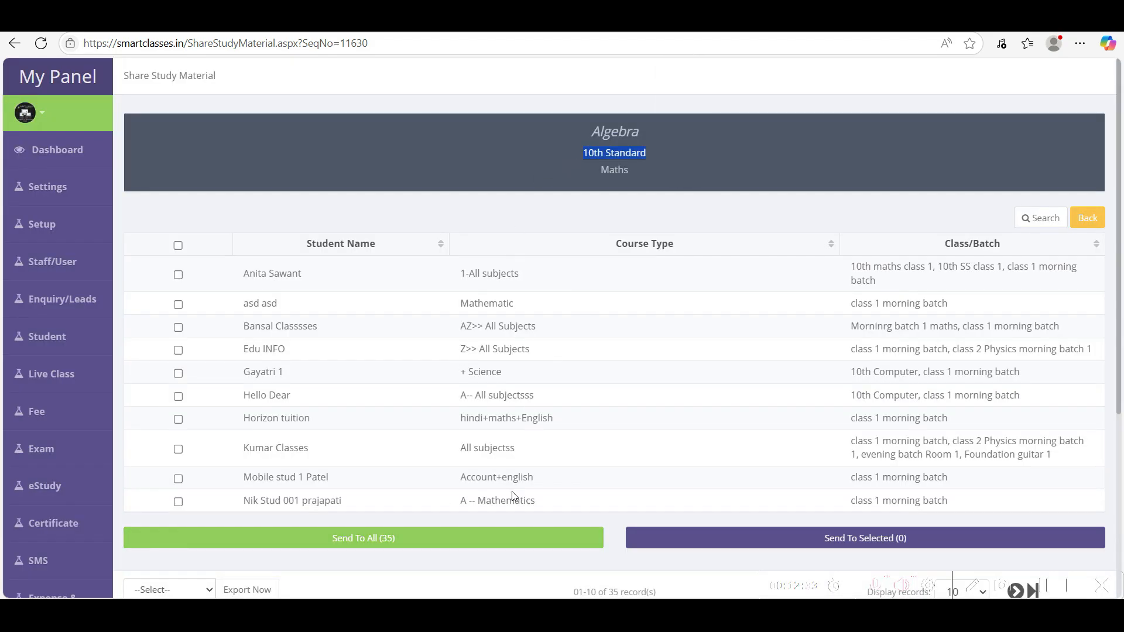
pyautogui.click(1039, 218)
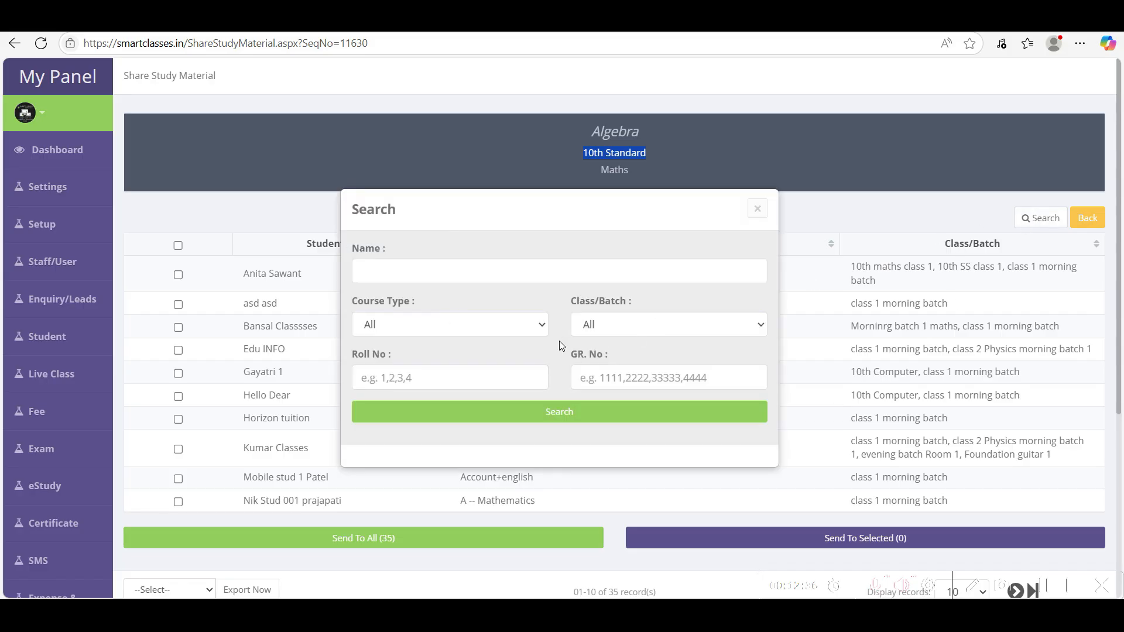
pyautogui.click(401, 275)
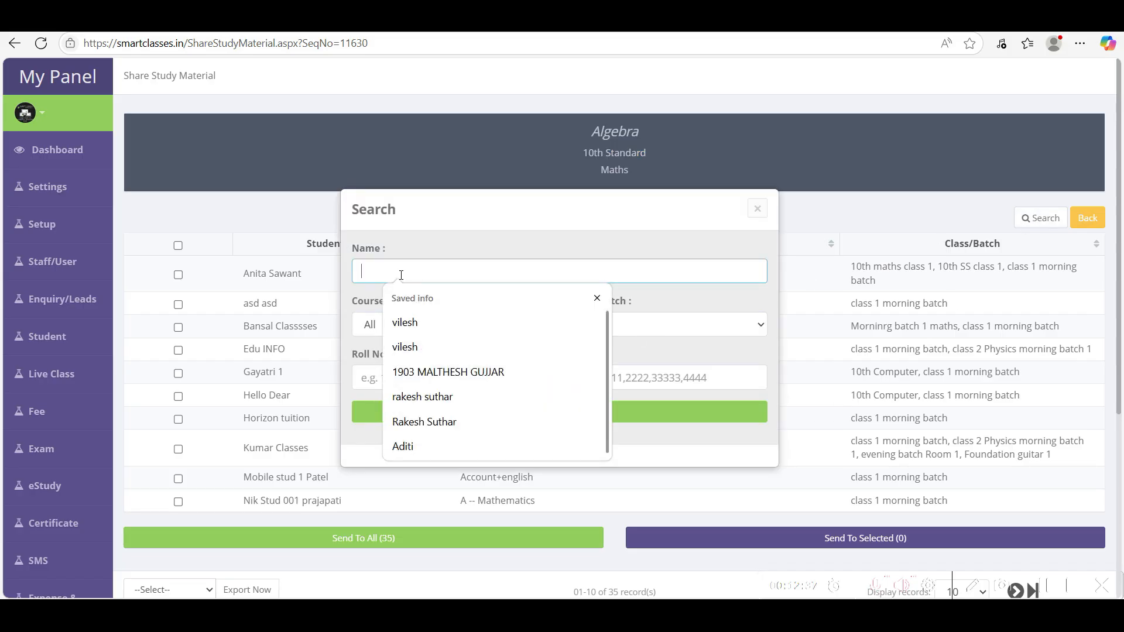
pyautogui.write('anita')
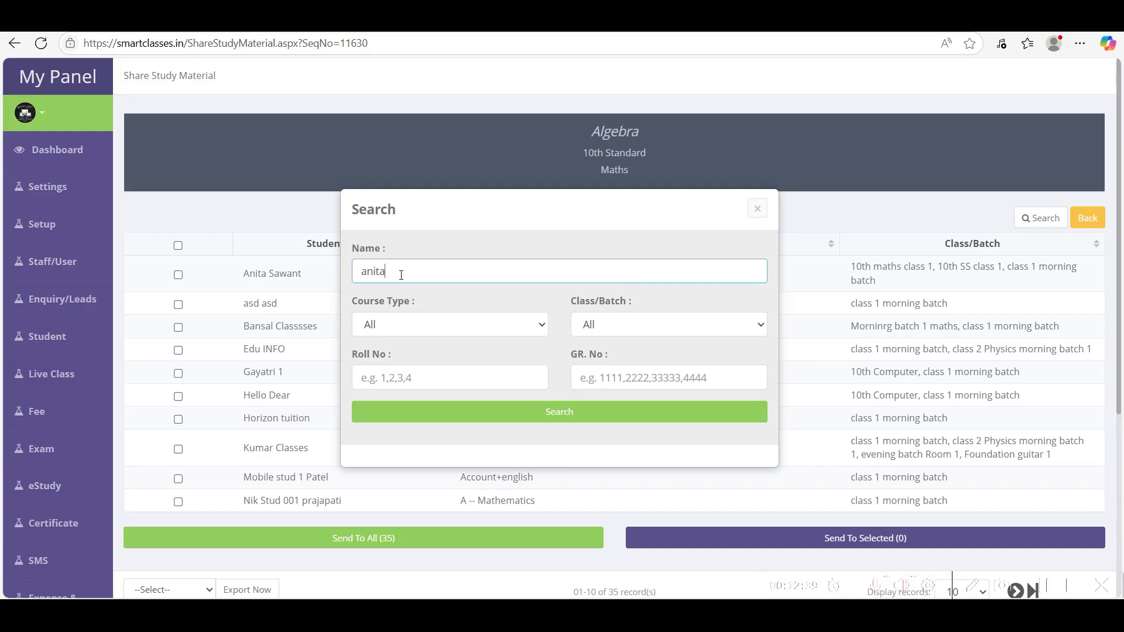
pyautogui.press('Return')
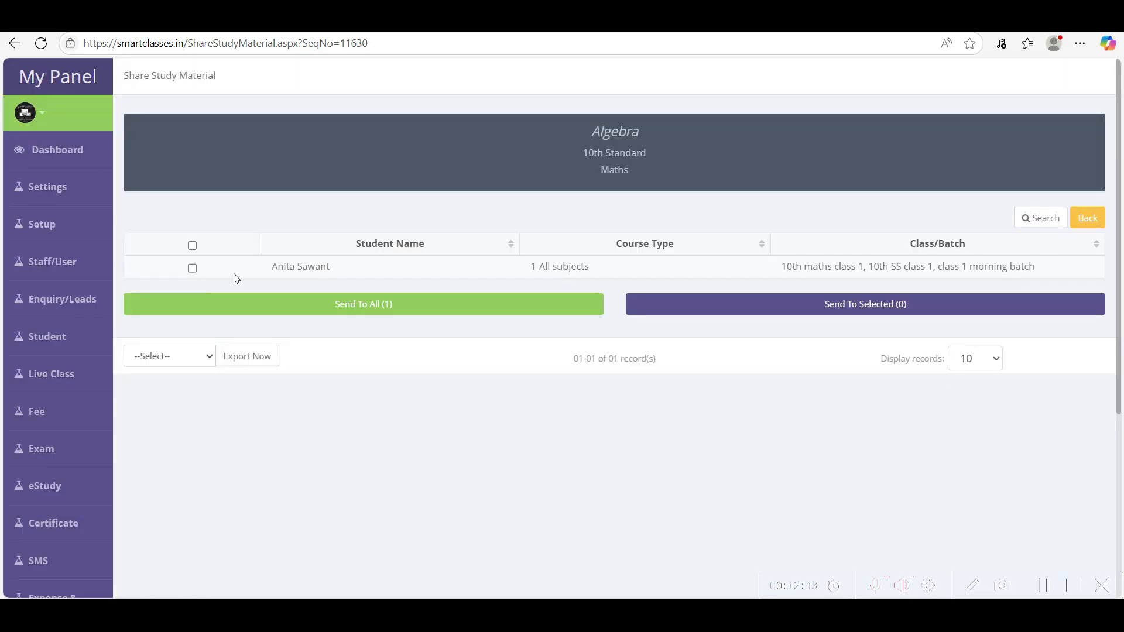
# - Tick the found student, send the material, and save with validity 14 June 2025
pyautogui.click(192, 268)
pyautogui.click(889, 305)
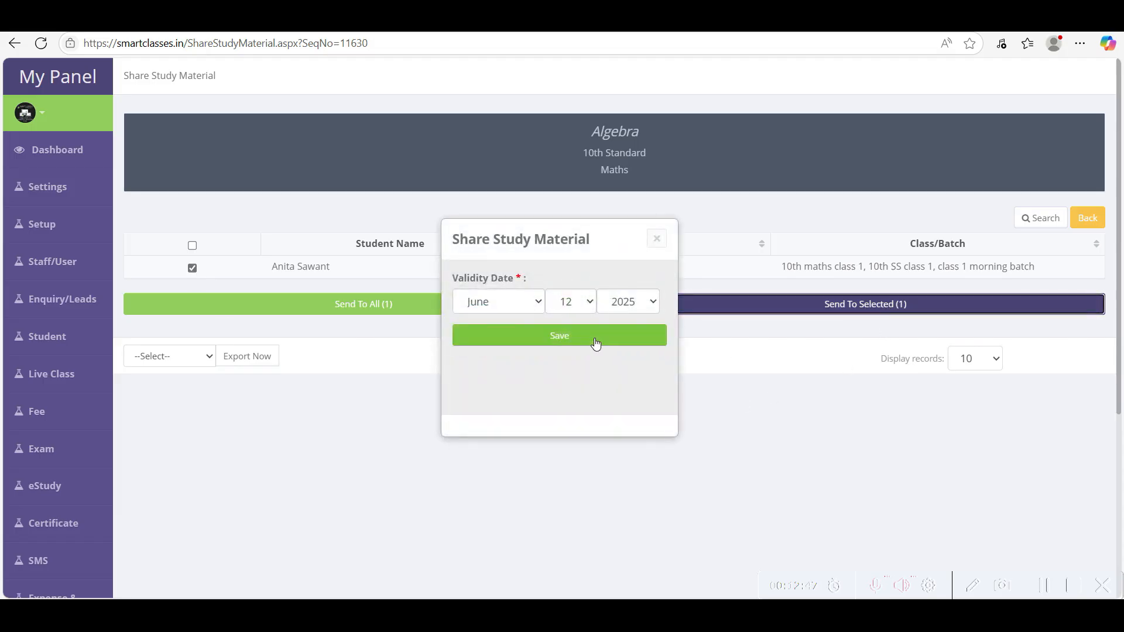
pyautogui.click(584, 309)
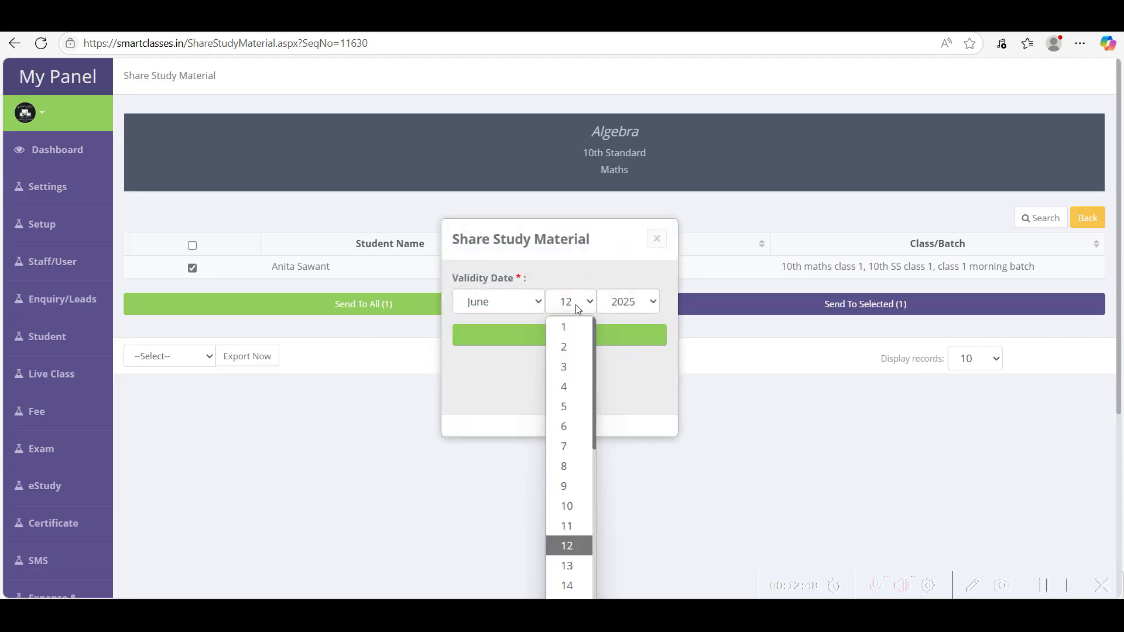
pyautogui.click(577, 588)
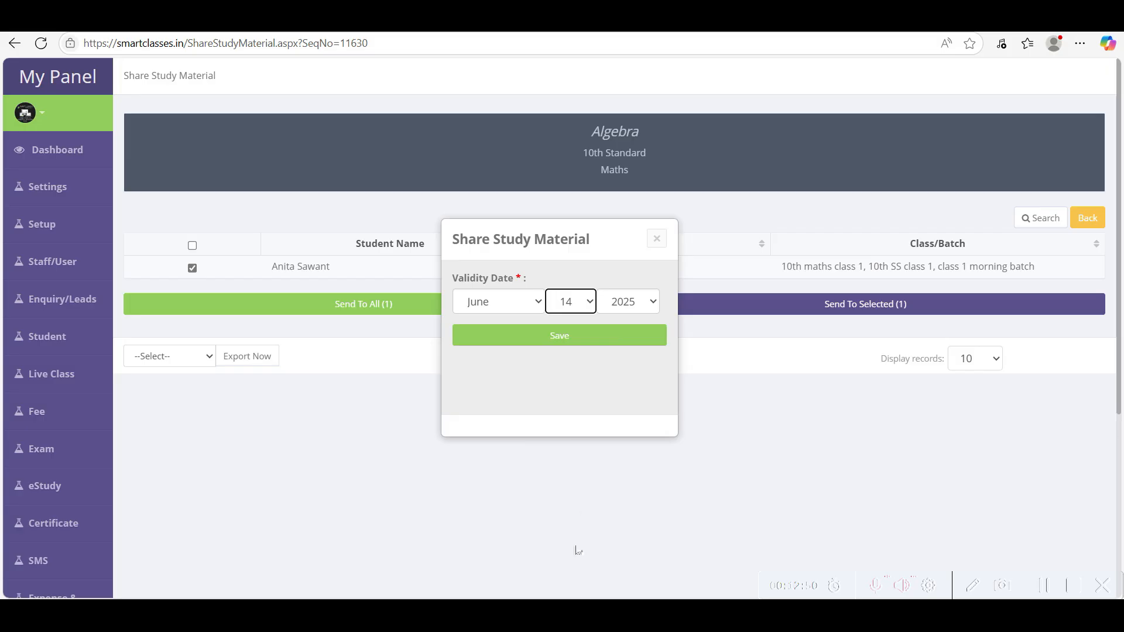
pyautogui.click(572, 345)
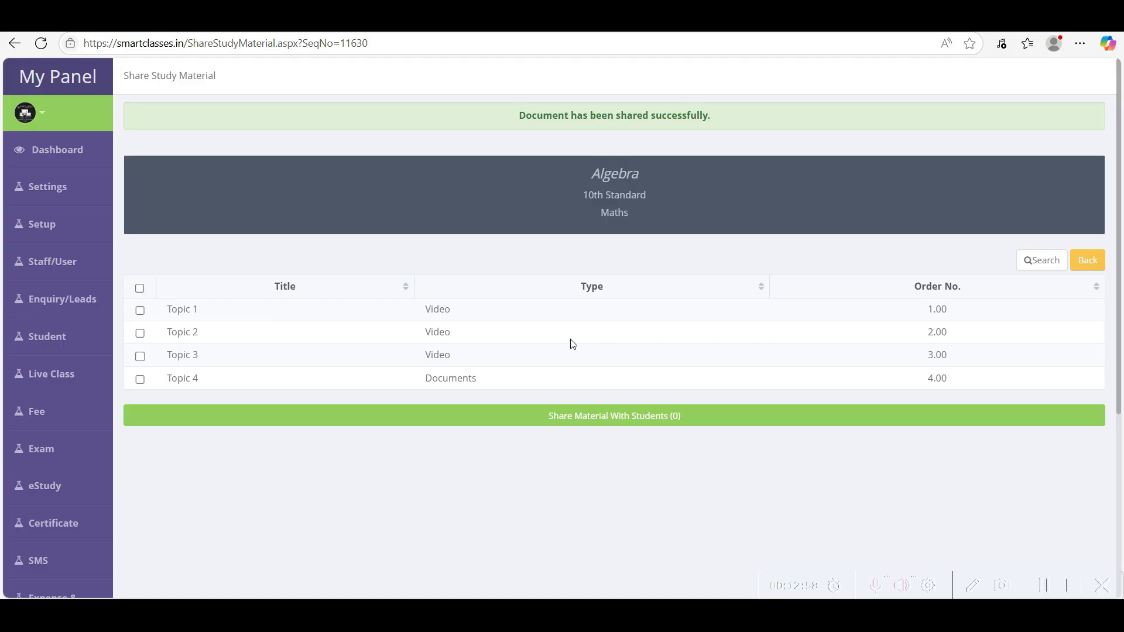
# - Open Manage Shared Study Material and view the videos in the 12 Jun 2025 Algebra share
pyautogui.moveTo(46, 486)
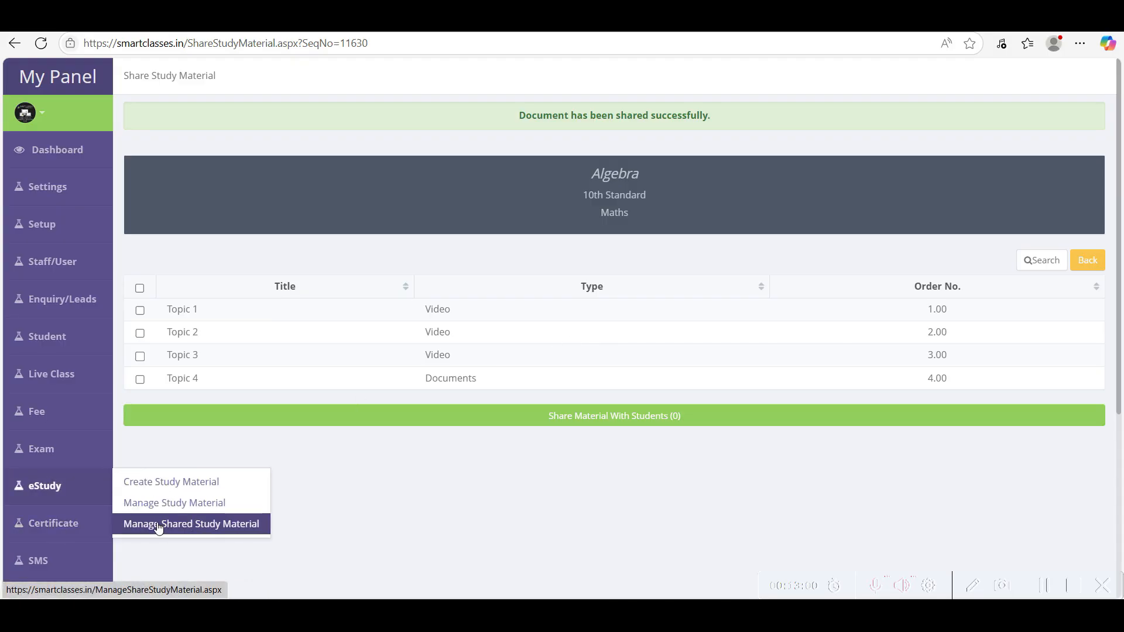
pyautogui.click(211, 533)
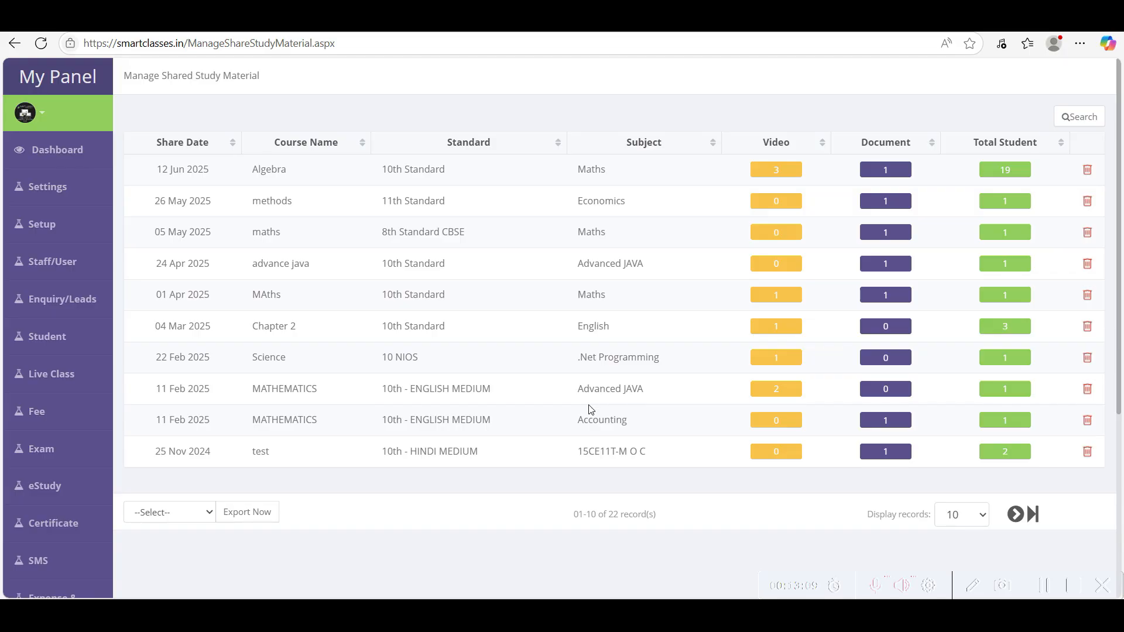
pyautogui.moveTo(156, 171); pyautogui.dragTo(213, 177)
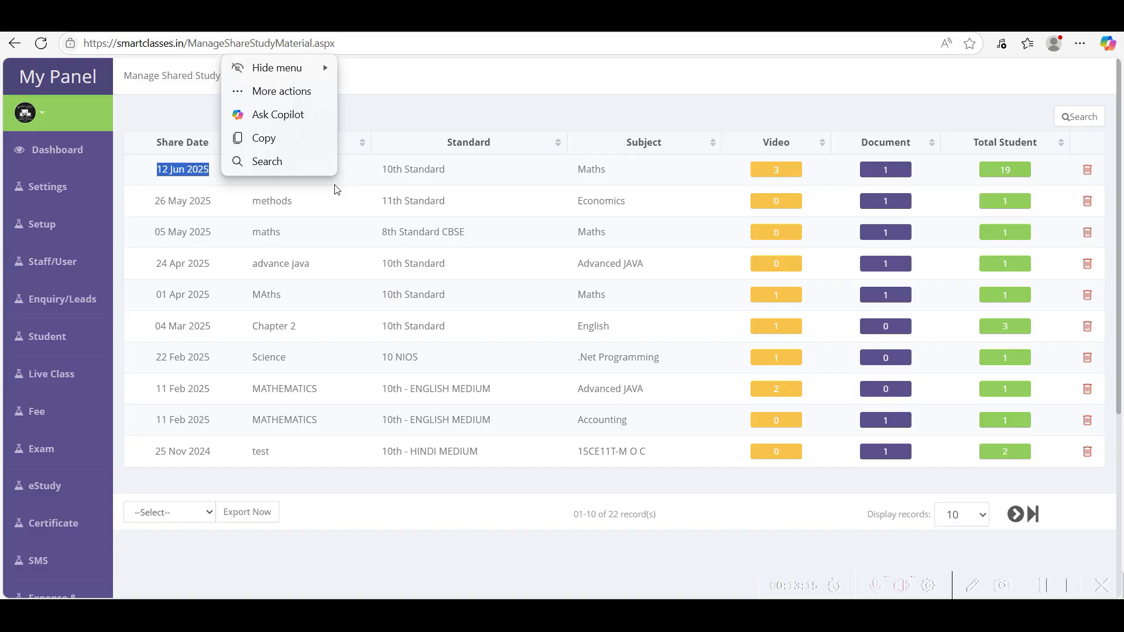
pyautogui.click(363, 192)
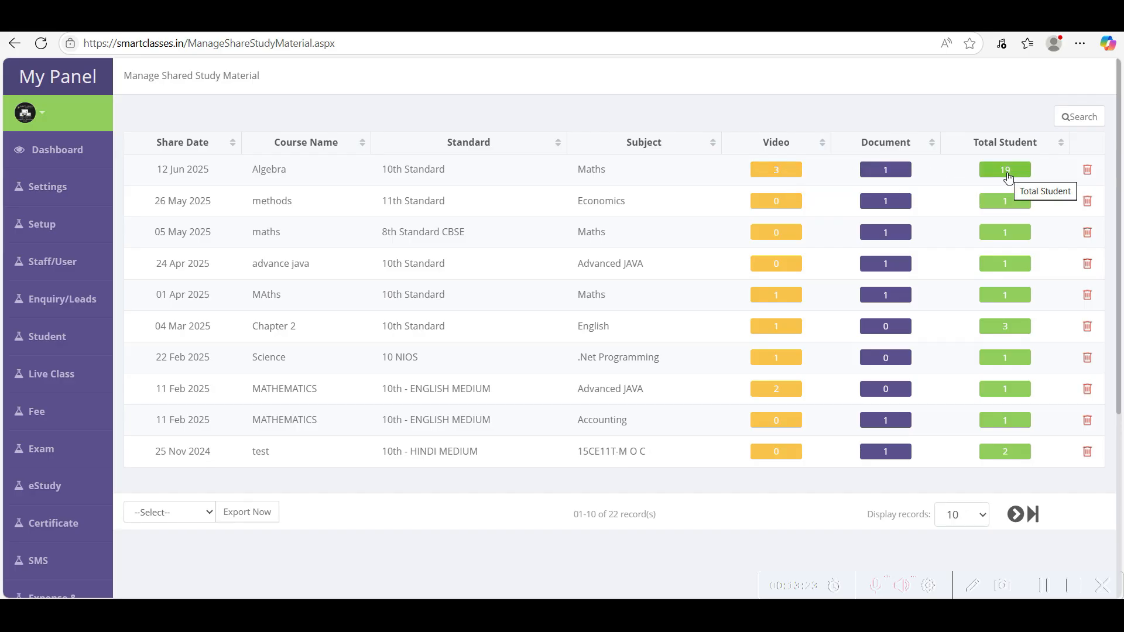
pyautogui.click(782, 173)
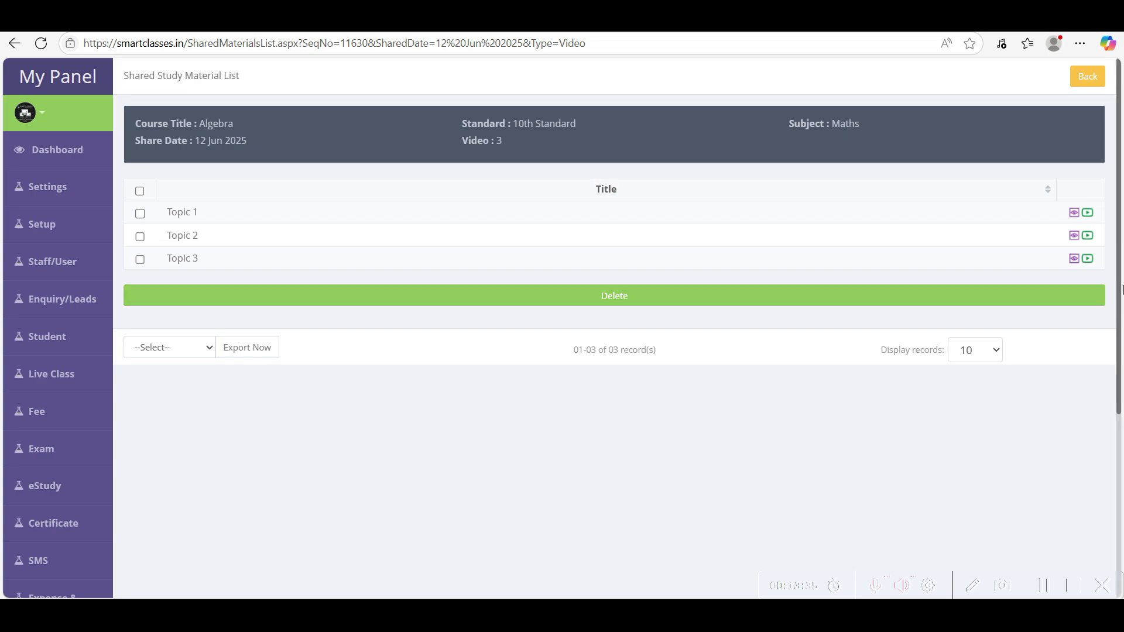
# - Check Topic 1's material details and play its video, closing each popup
pyautogui.click(1073, 213)
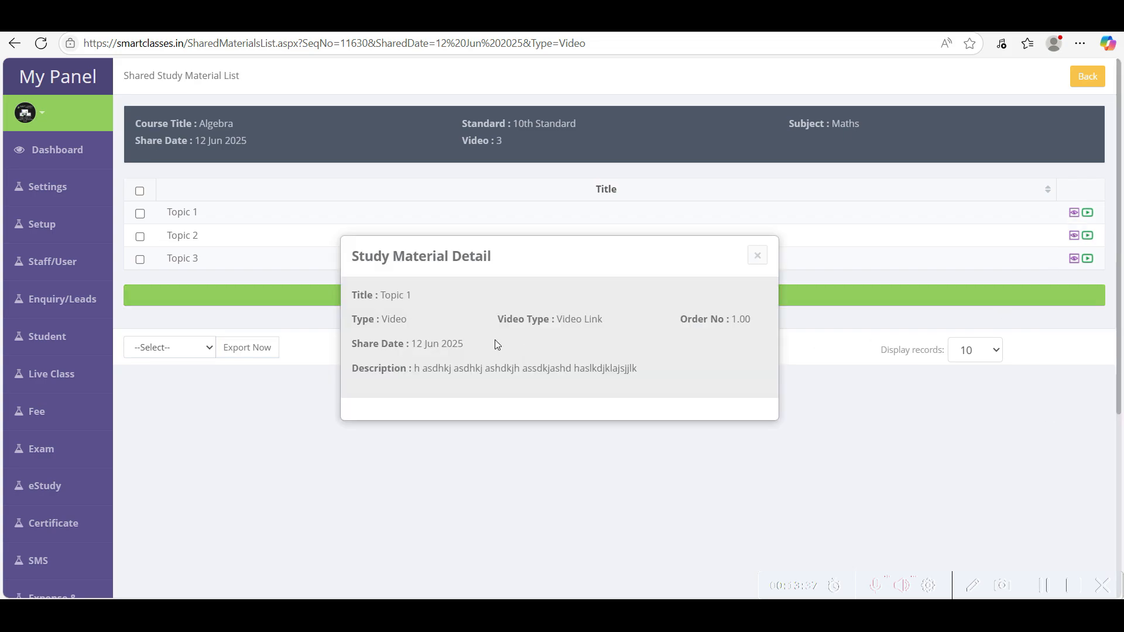
pyautogui.click(779, 258)
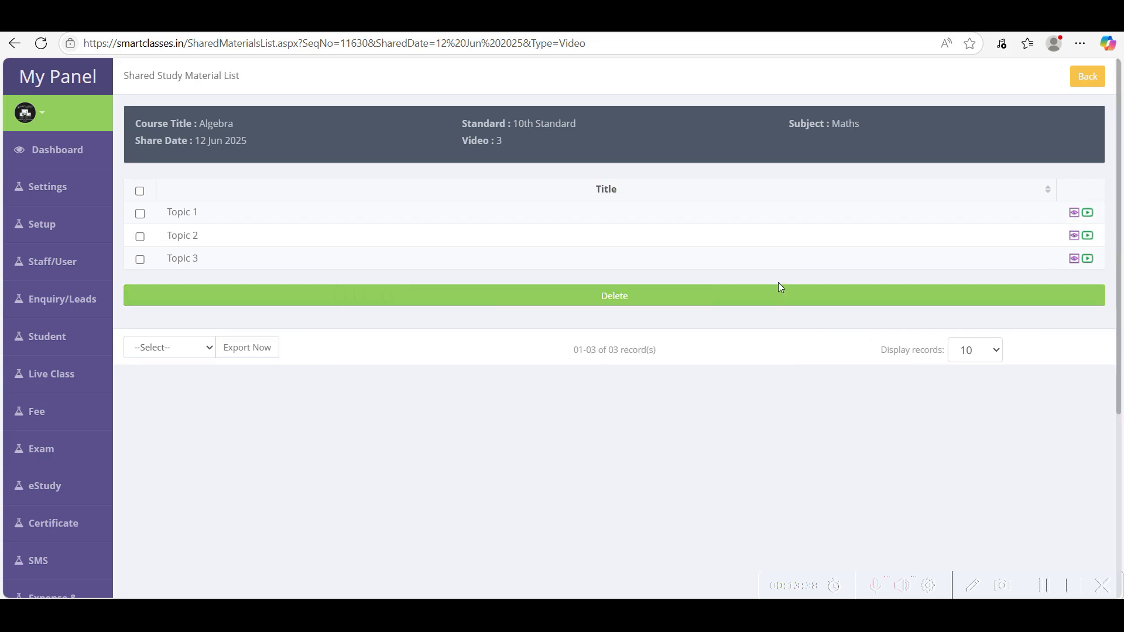
pyautogui.click(1088, 213)
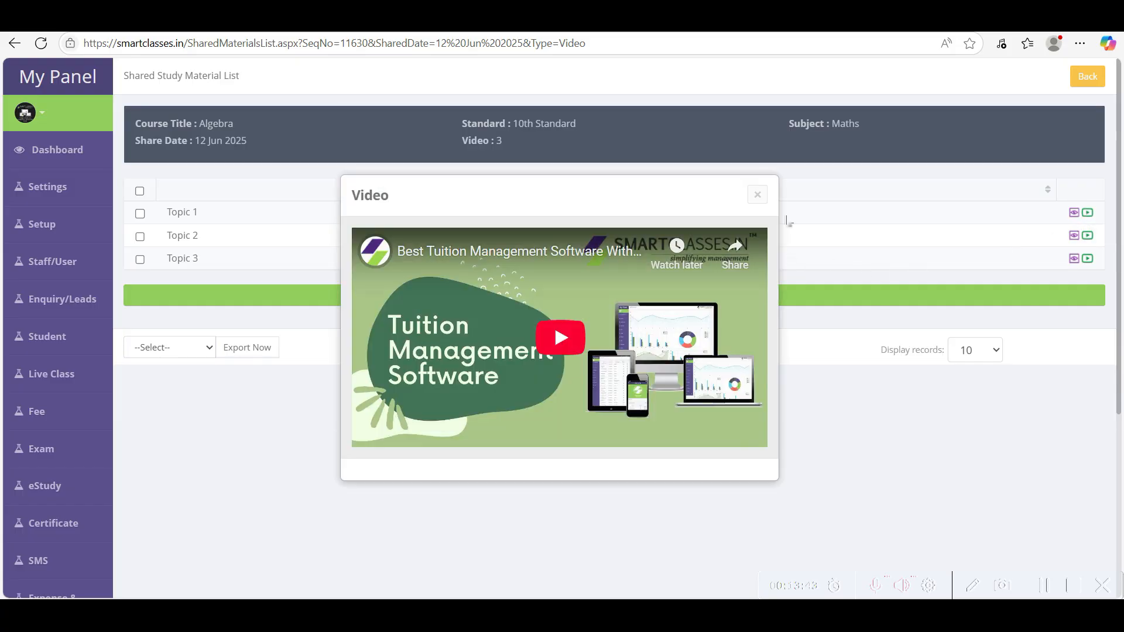
pyautogui.click(758, 195)
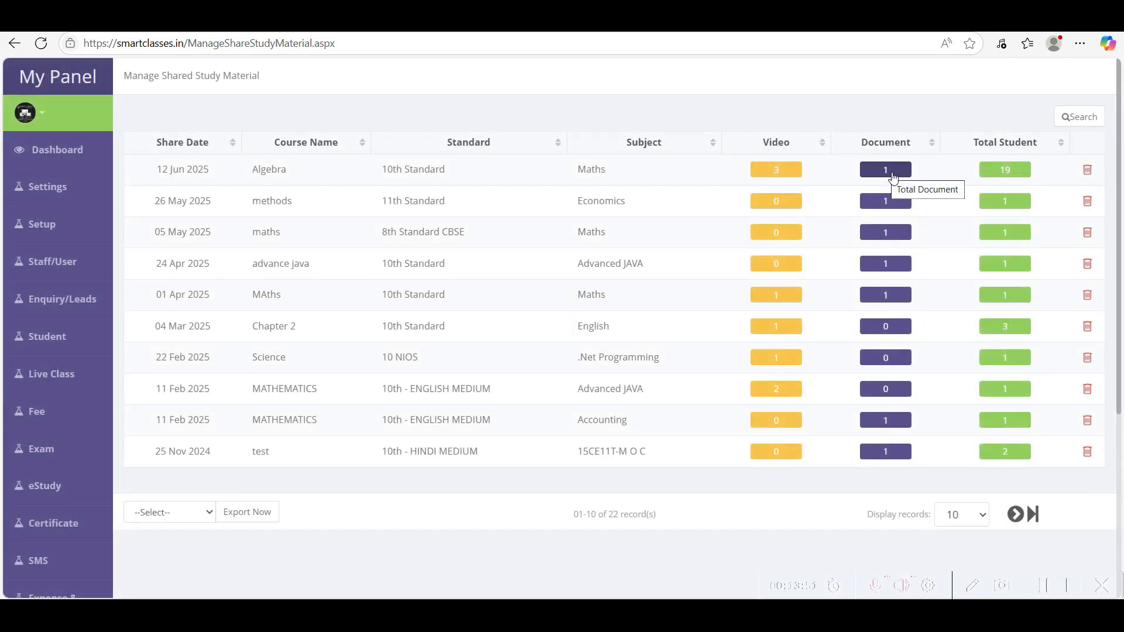
# - Open Algebra's shared Topic 4 document, then go back to the shared material list
pyautogui.click(886, 176)
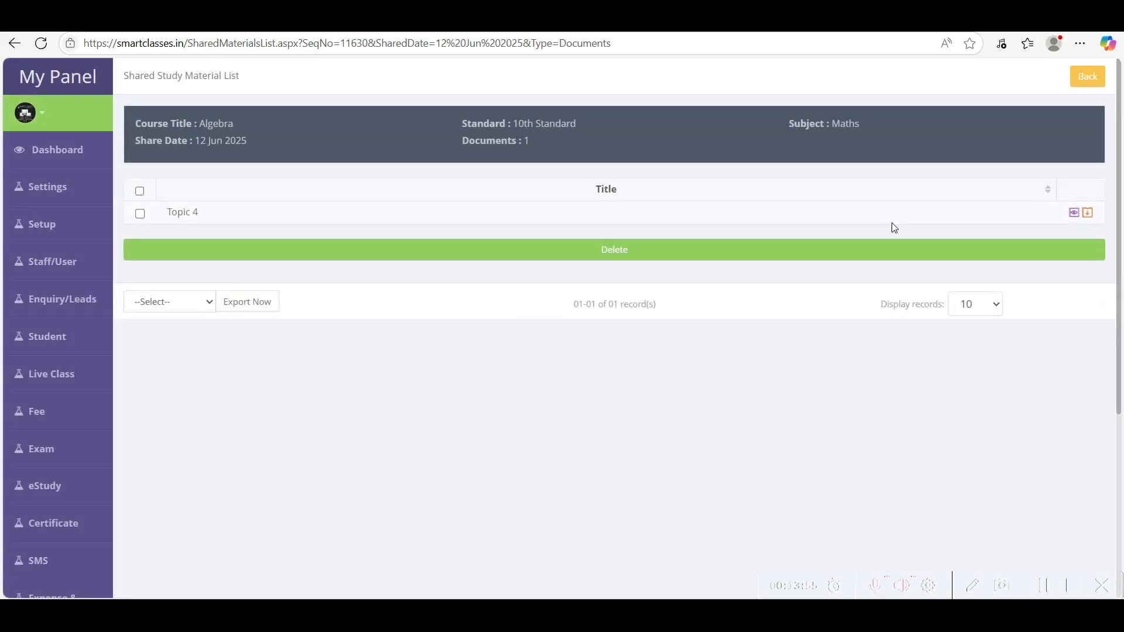
pyautogui.click(1088, 215)
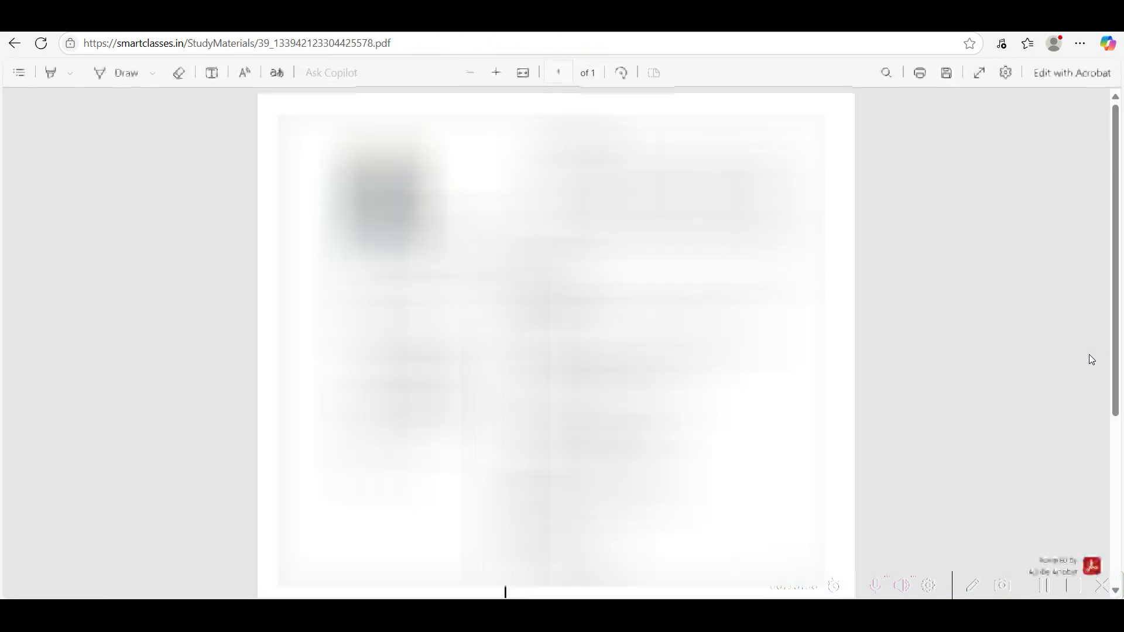
pyautogui.scroll(-2, 1091, 359)
pyautogui.hotkey('alt', 'Left')
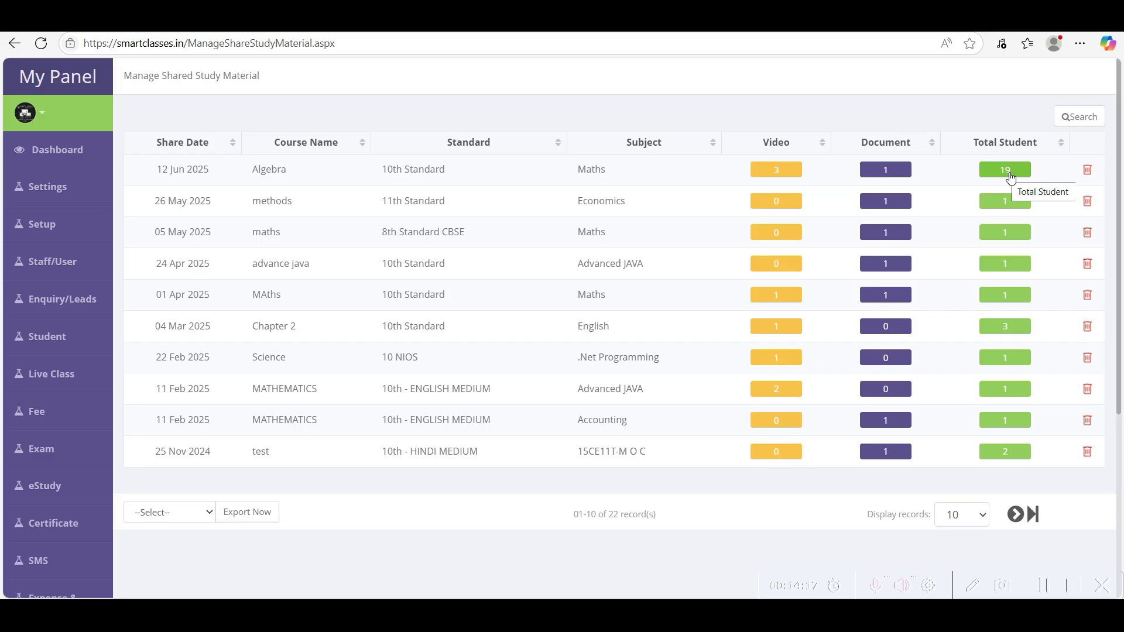
# - Delete three students' Algebra records from the Total Student list, leaving 37 of 40
pyautogui.click(1010, 175)
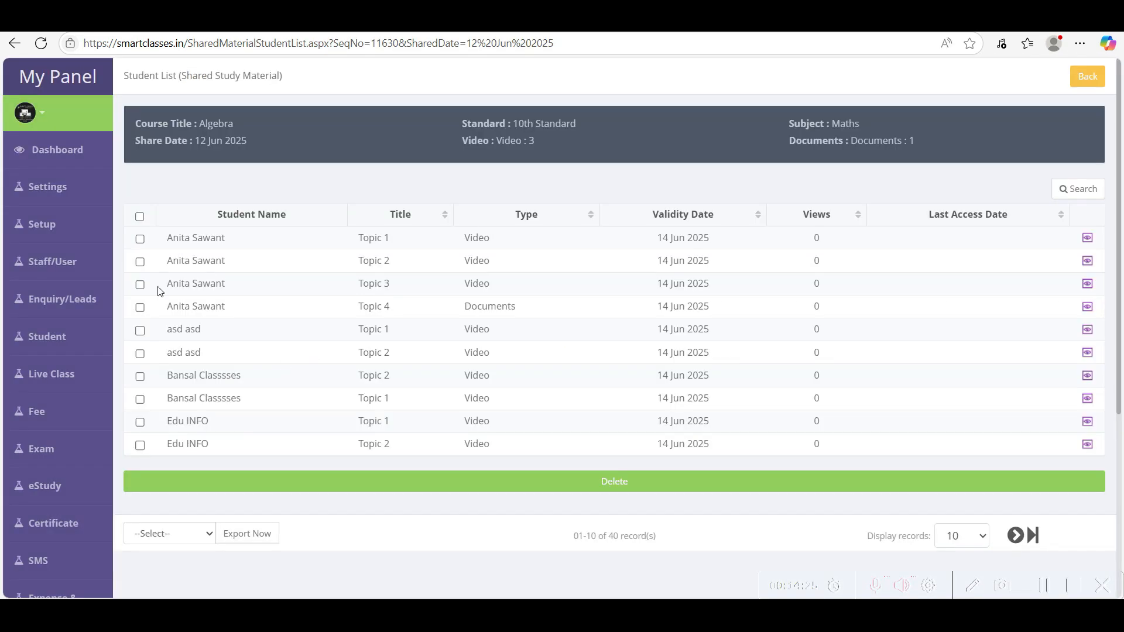
pyautogui.moveTo(166, 239); pyautogui.dragTo(300, 408)
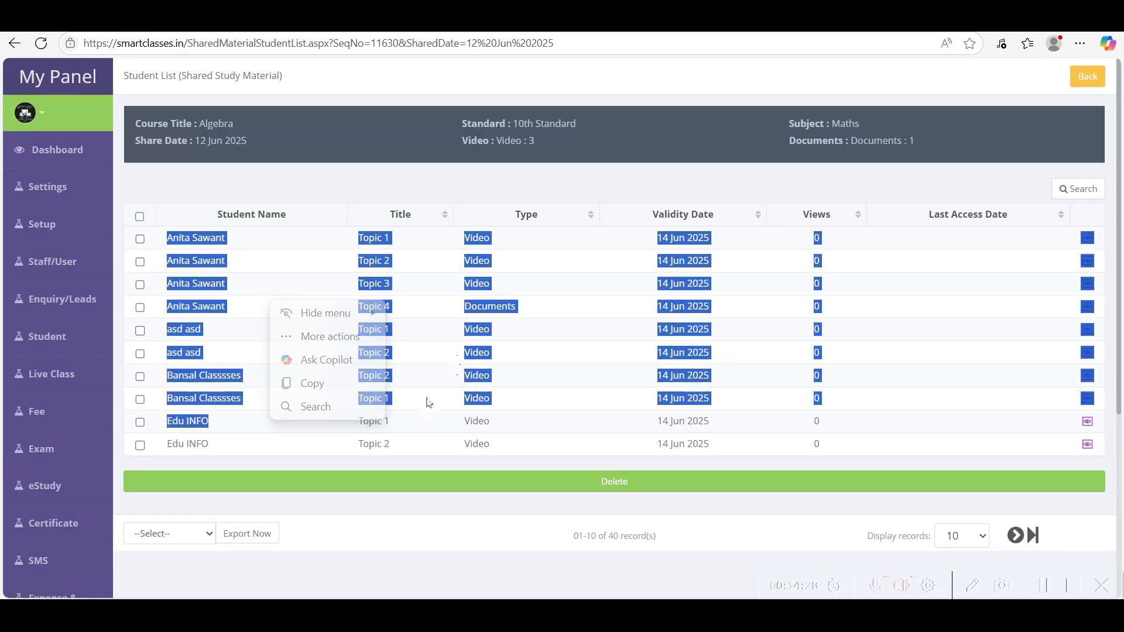
pyautogui.click(381, 460)
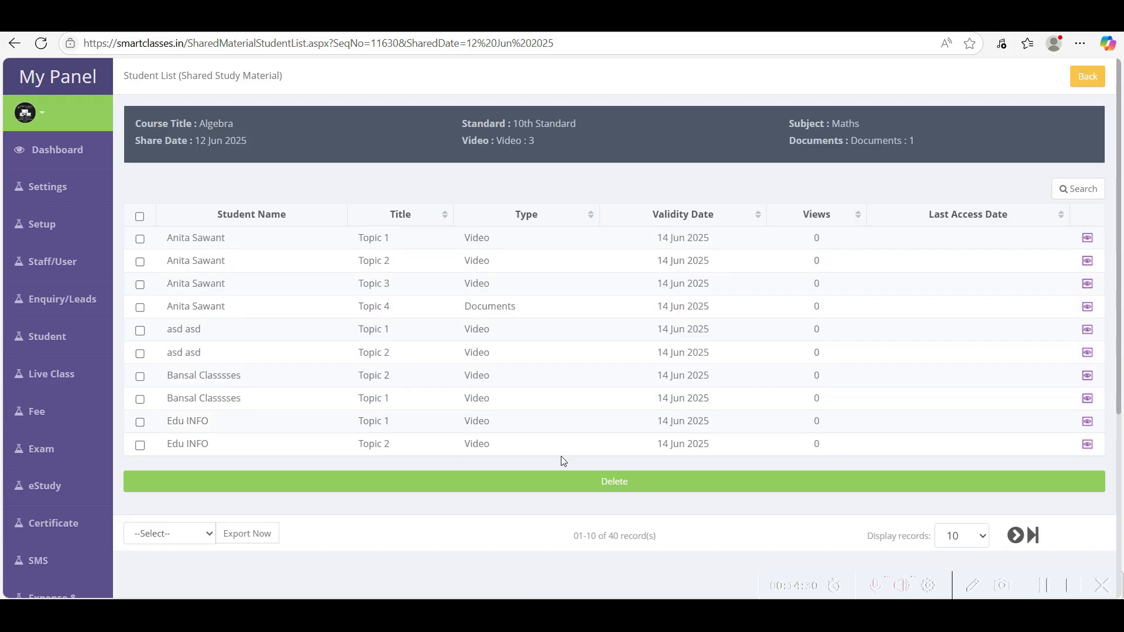
pyautogui.click(141, 354)
pyautogui.click(140, 239)
pyautogui.click(139, 445)
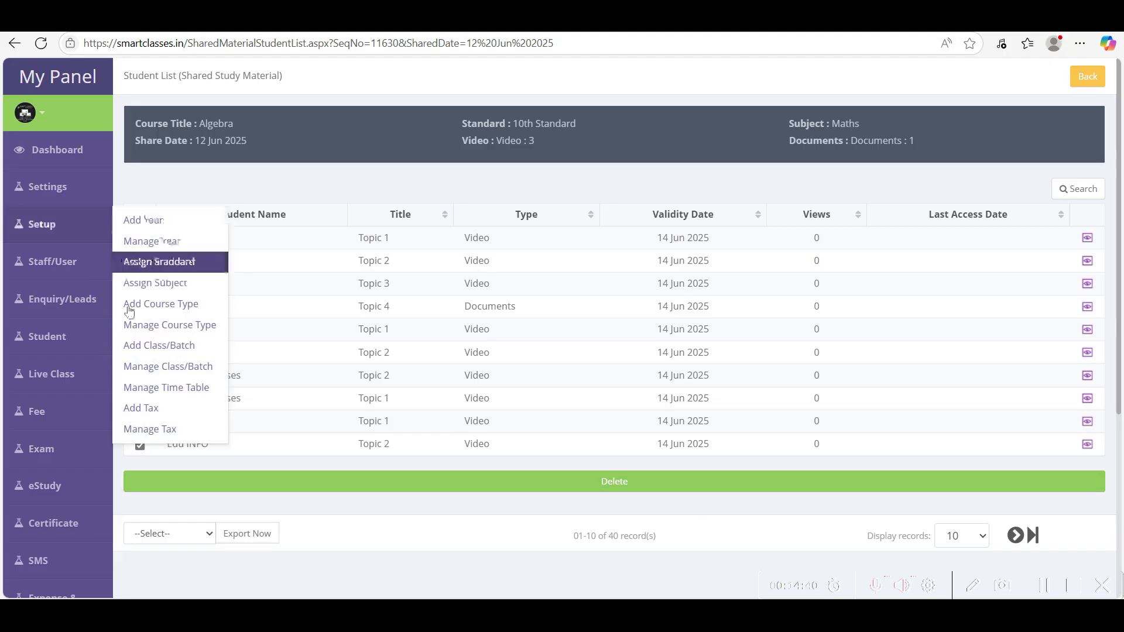
pyautogui.click(626, 488)
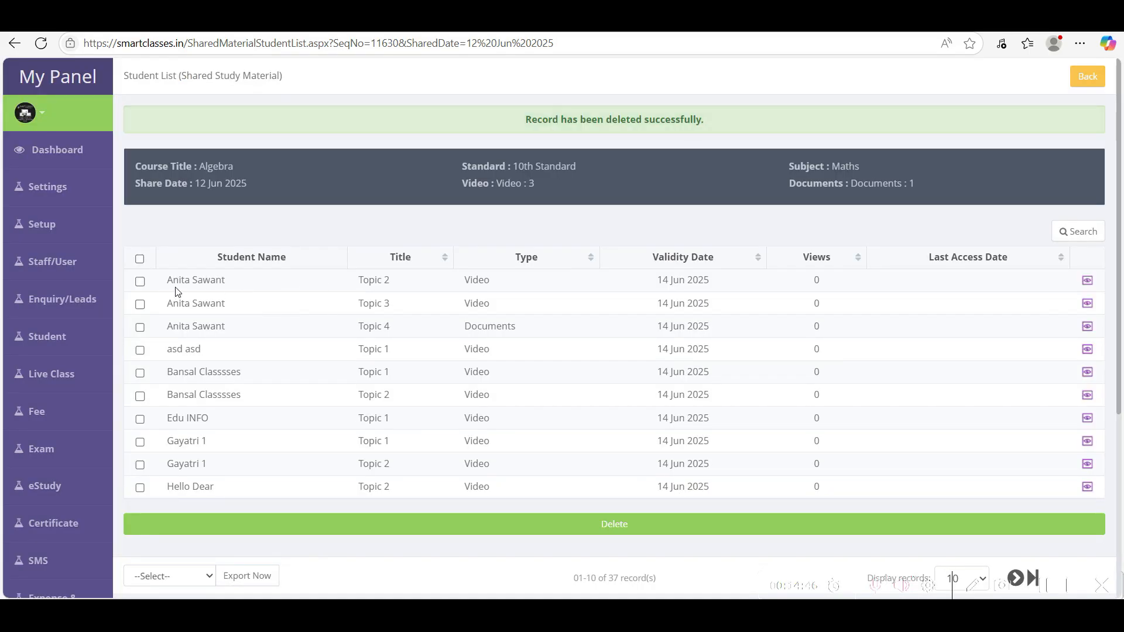
# - Open and close the student search form, then return to the shared study material overview
pyautogui.moveTo(170, 282); pyautogui.dragTo(256, 289)
pyautogui.moveTo(369, 281); pyautogui.dragTo(385, 282)
pyautogui.click(609, 285)
pyautogui.doubleClick(816, 280)
pyautogui.moveTo(816, 280); pyautogui.dragTo(832, 294)
pyautogui.click(1082, 240)
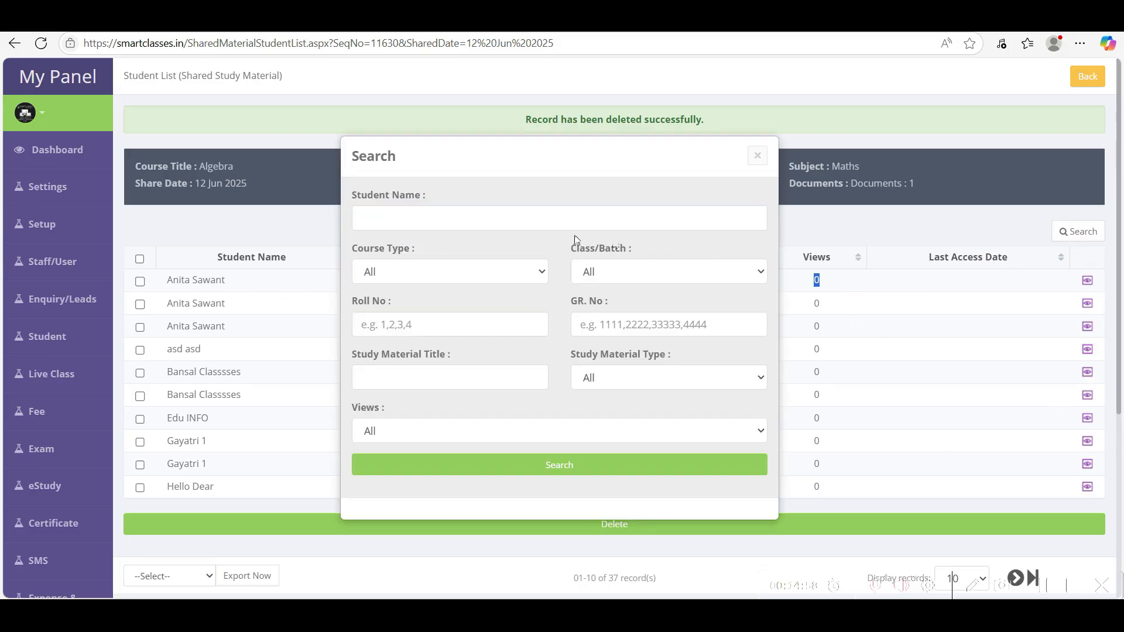
pyautogui.click(376, 222)
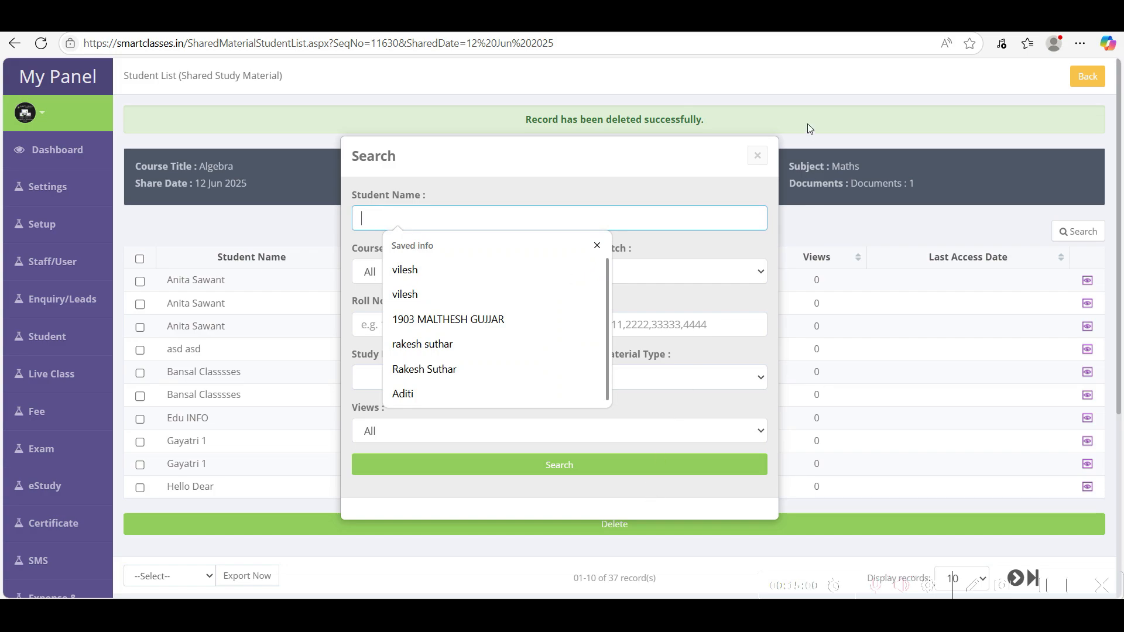
pyautogui.click(758, 155)
pyautogui.click(1087, 77)
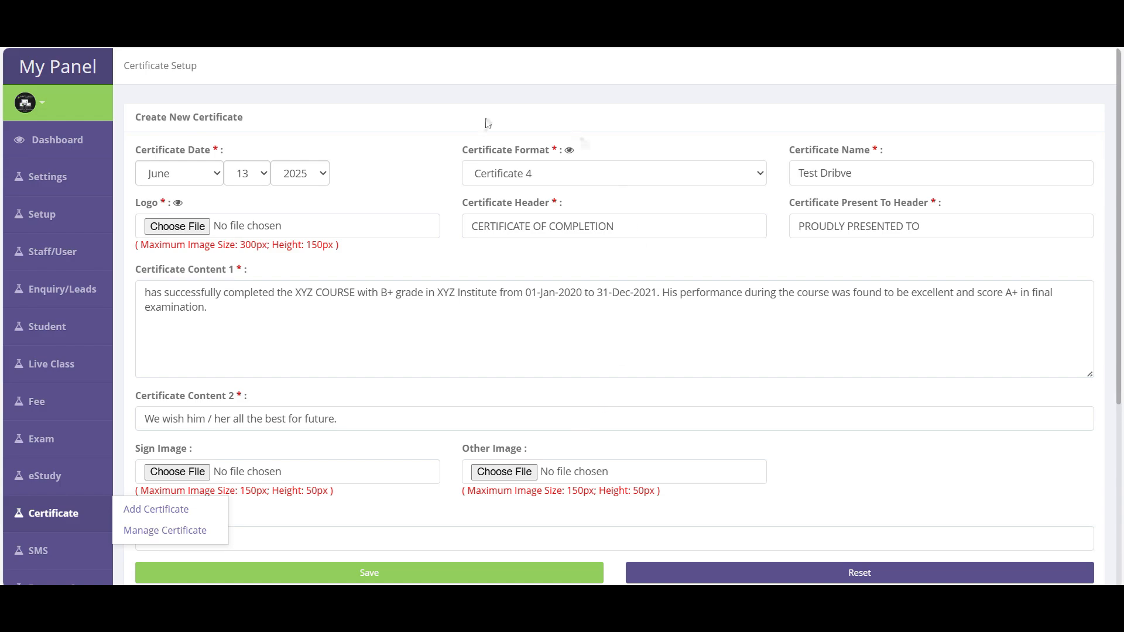
pyautogui.moveTo(137, 150); pyautogui.dragTo(217, 150)
pyautogui.click(163, 515)
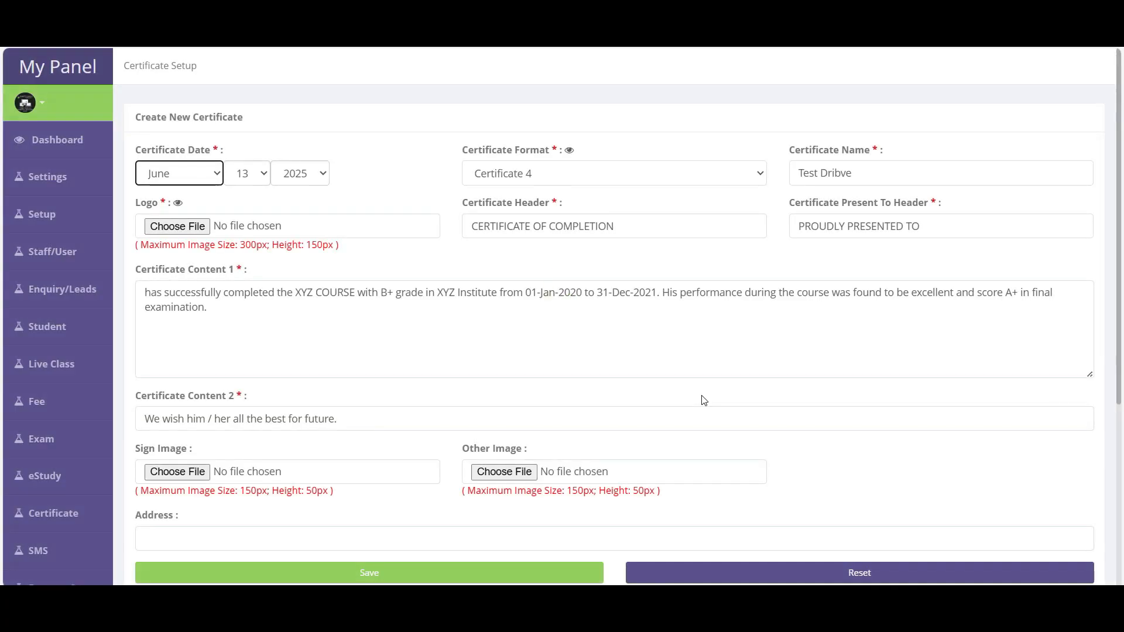
pyautogui.moveTo(136, 151); pyautogui.dragTo(212, 156)
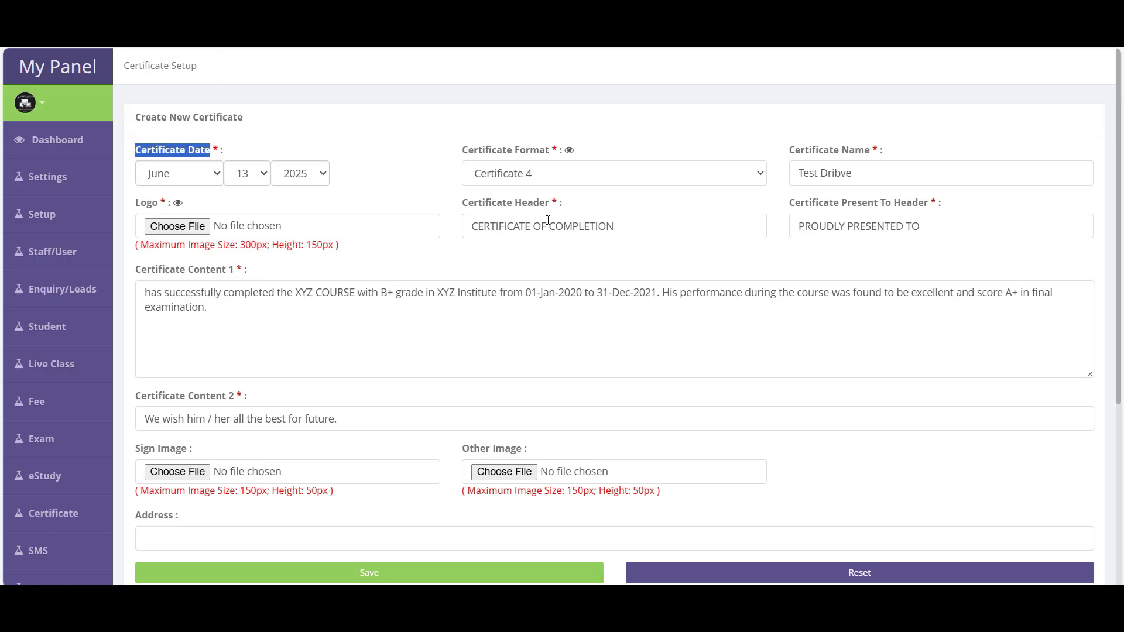
pyautogui.click(520, 178)
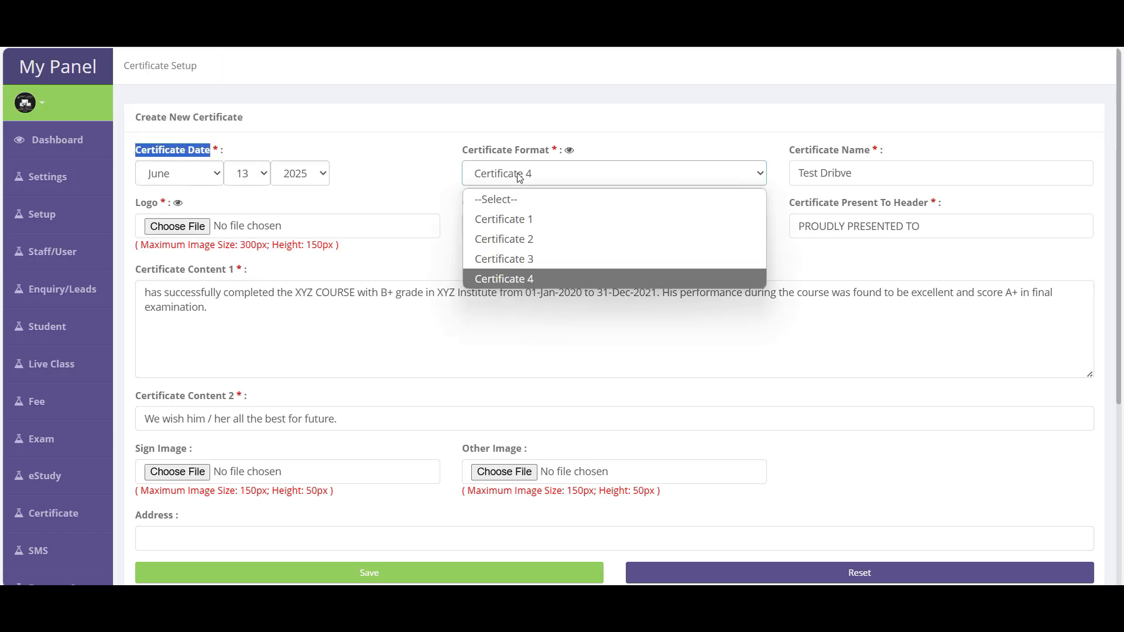
# - Choose the Certificate 1 format and preview its design
pyautogui.click(514, 226)
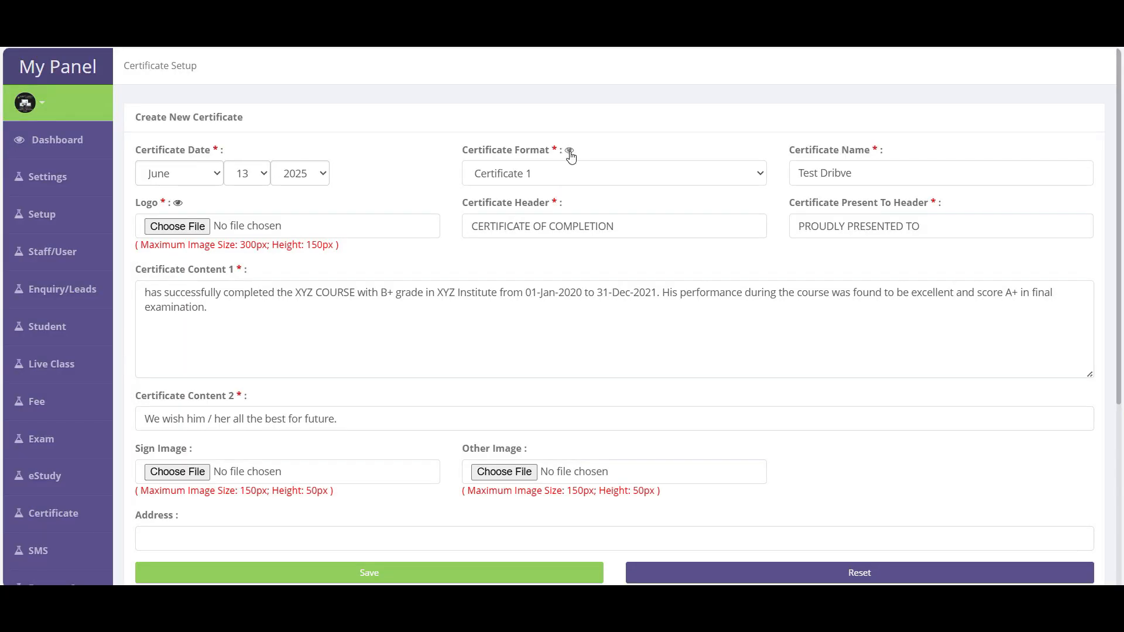
pyautogui.click(570, 151)
pyautogui.scroll(-4, 587, 328)
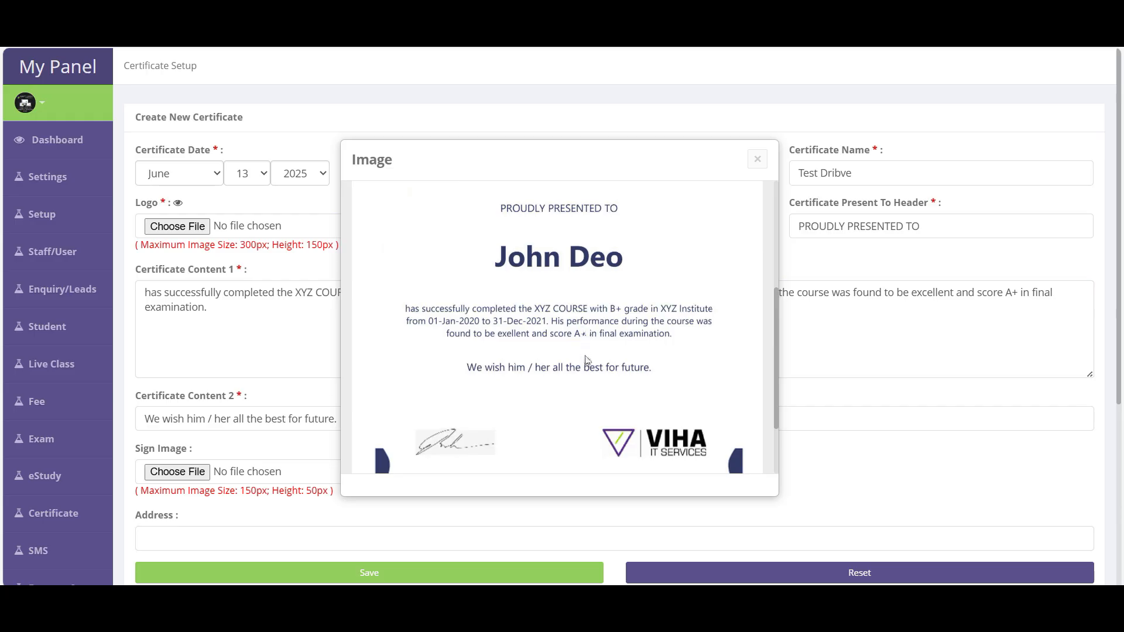
pyautogui.scroll(4, 587, 359)
pyautogui.click(758, 160)
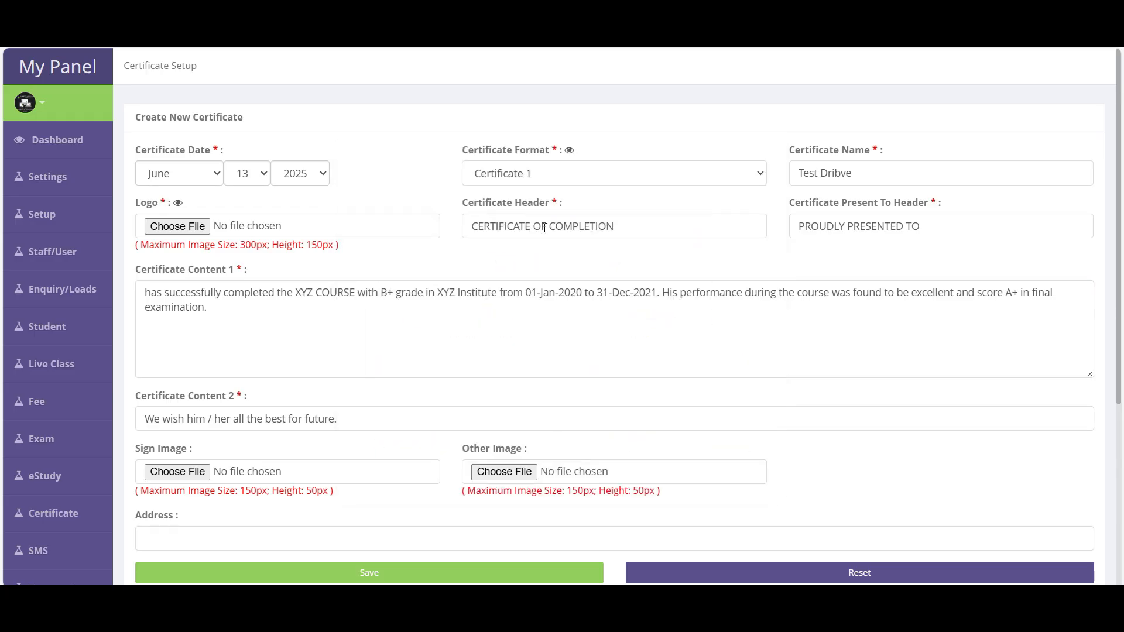
# - Switch to the Certificate 2 format and scroll through its design preview
pyautogui.click(520, 180)
pyautogui.click(509, 240)
pyautogui.click(569, 151)
pyautogui.scroll(-5, 554, 352)
pyautogui.scroll(5, 556, 375)
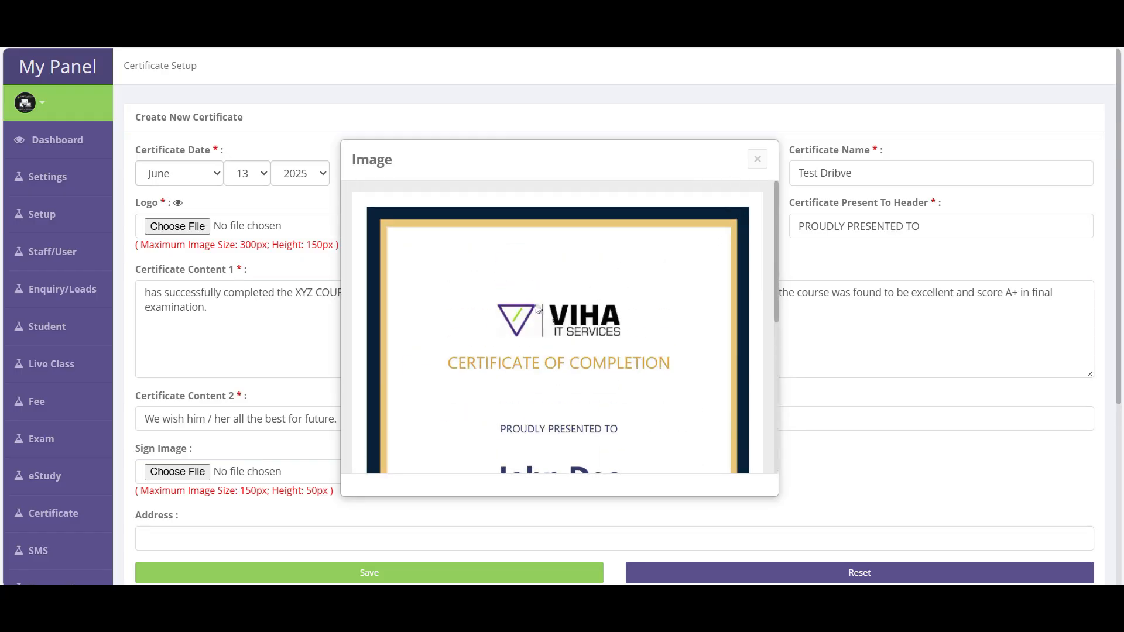
pyautogui.scroll(-1, 619, 333)
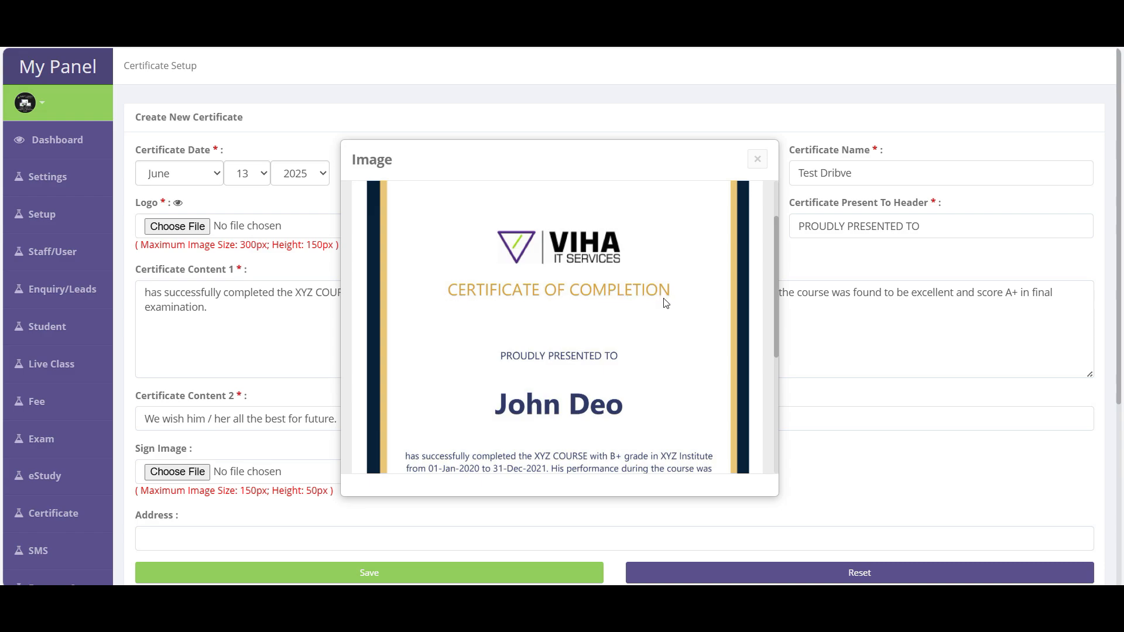
pyautogui.scroll(-2, 507, 367)
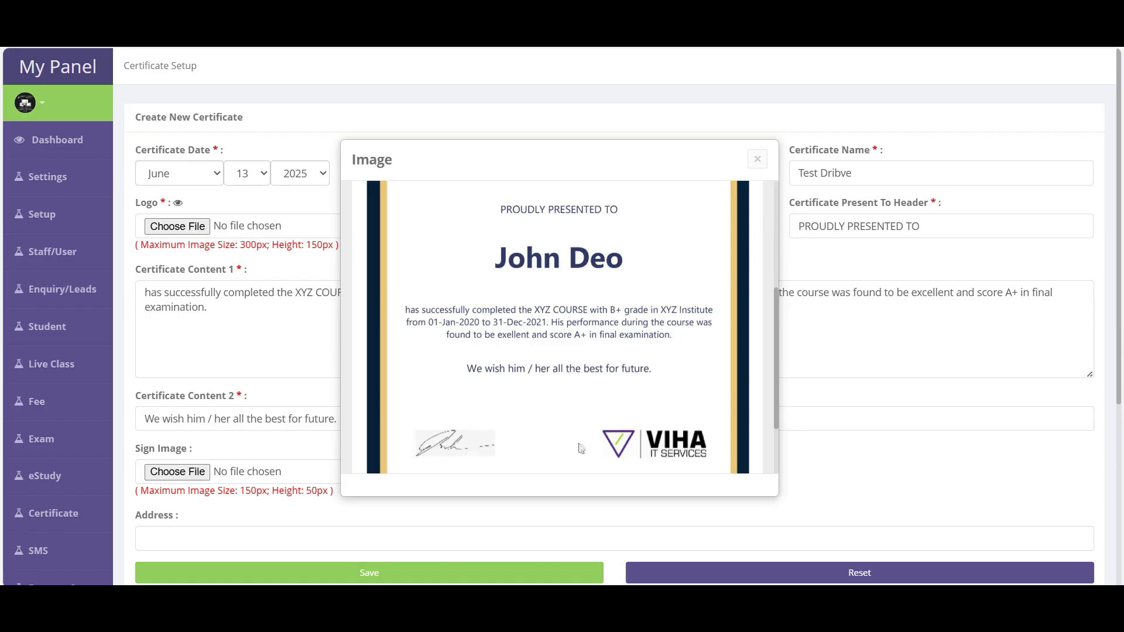
pyautogui.scroll(-2, 688, 451)
pyautogui.scroll(5, 690, 451)
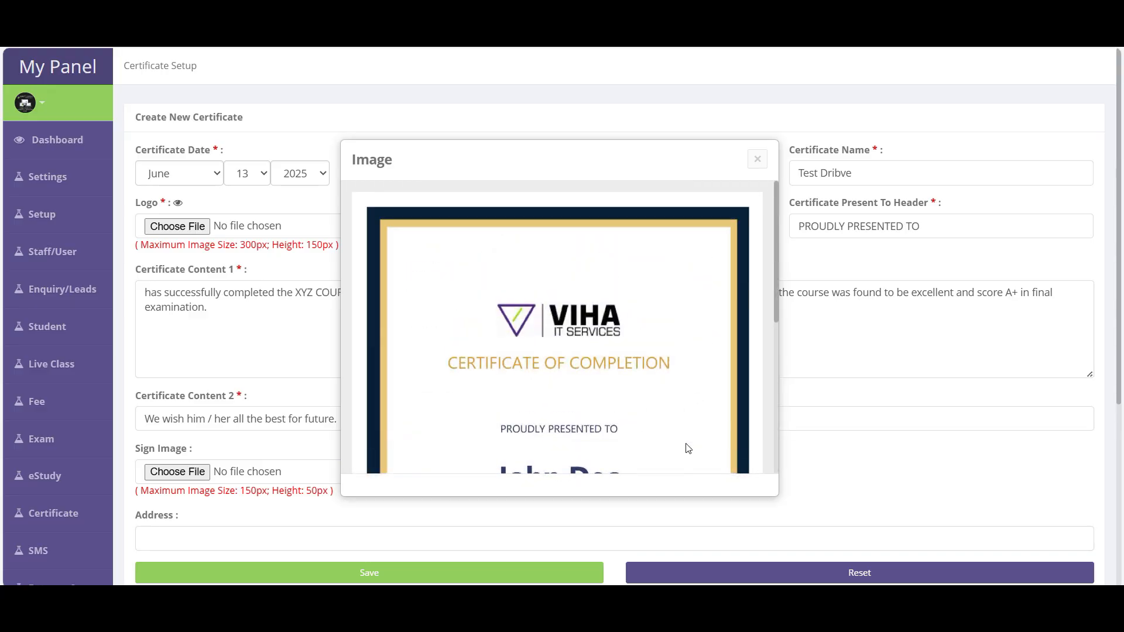
pyautogui.scroll(-5, 618, 285)
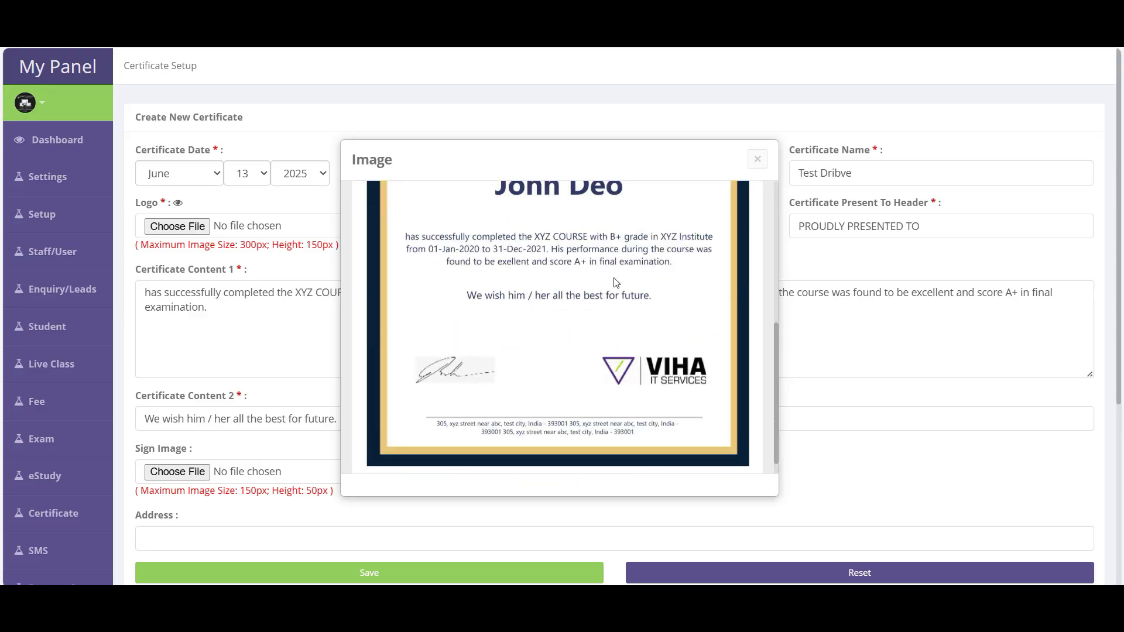
pyautogui.click(757, 159)
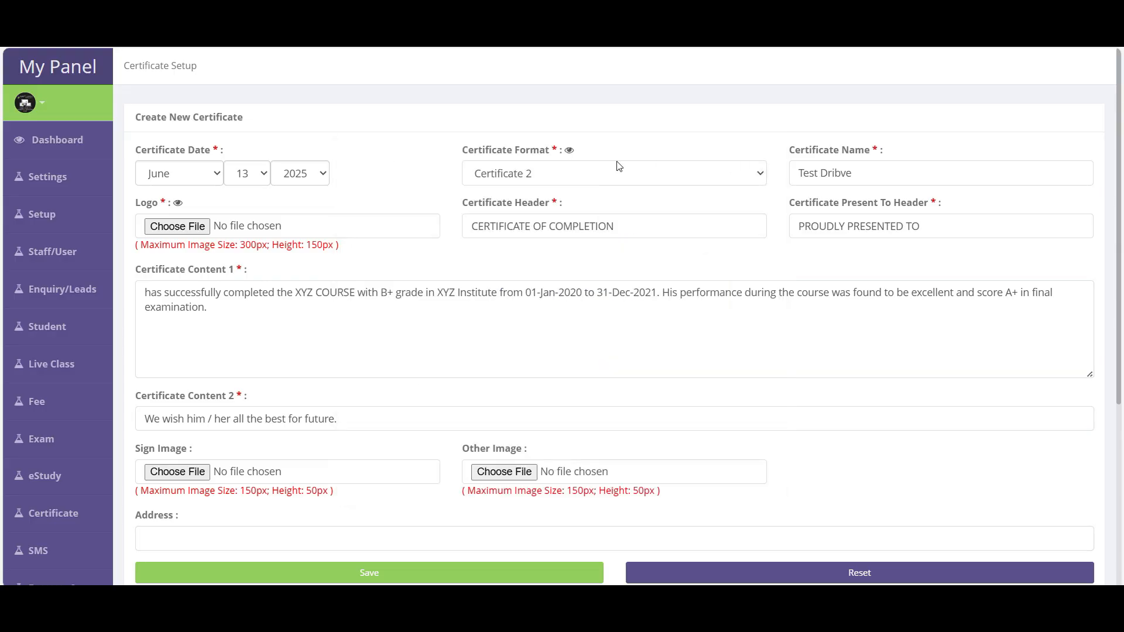
# - Choose and preview the Certificate 4 format, then select the existing certificate name
pyautogui.click(561, 175)
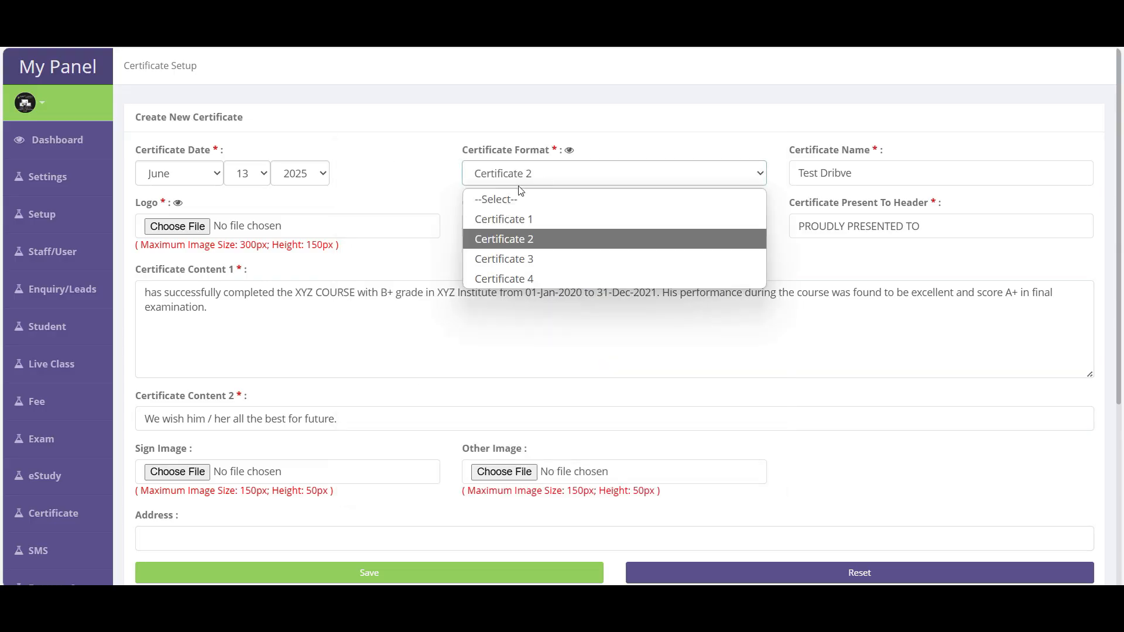
pyautogui.click(512, 279)
pyautogui.click(569, 149)
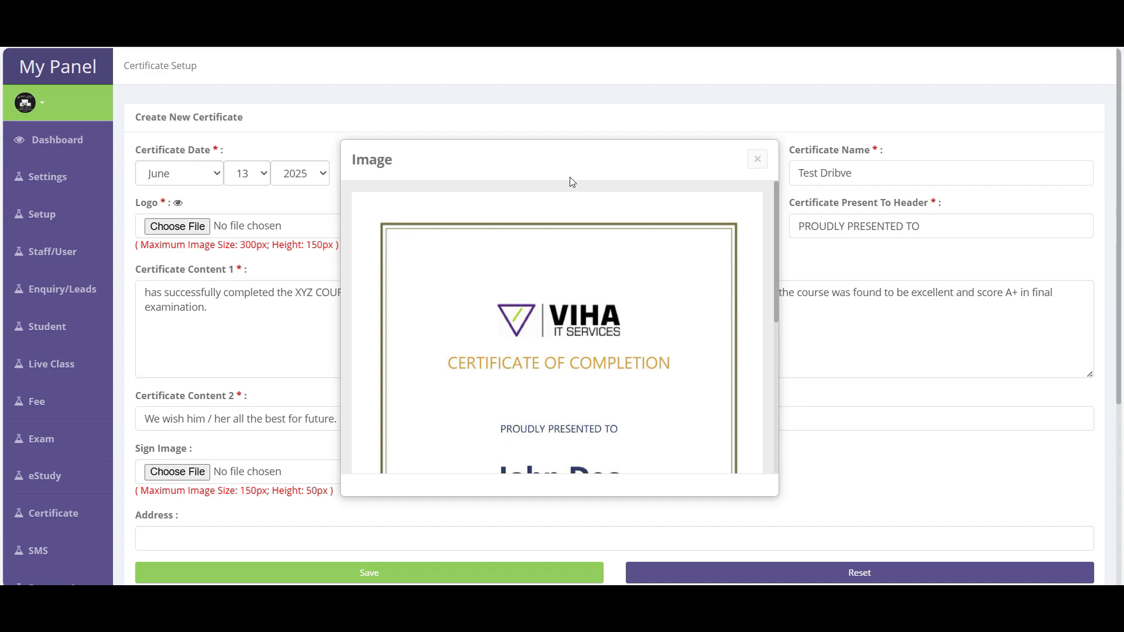
pyautogui.scroll(-5, 573, 377)
pyautogui.scroll(5, 580, 357)
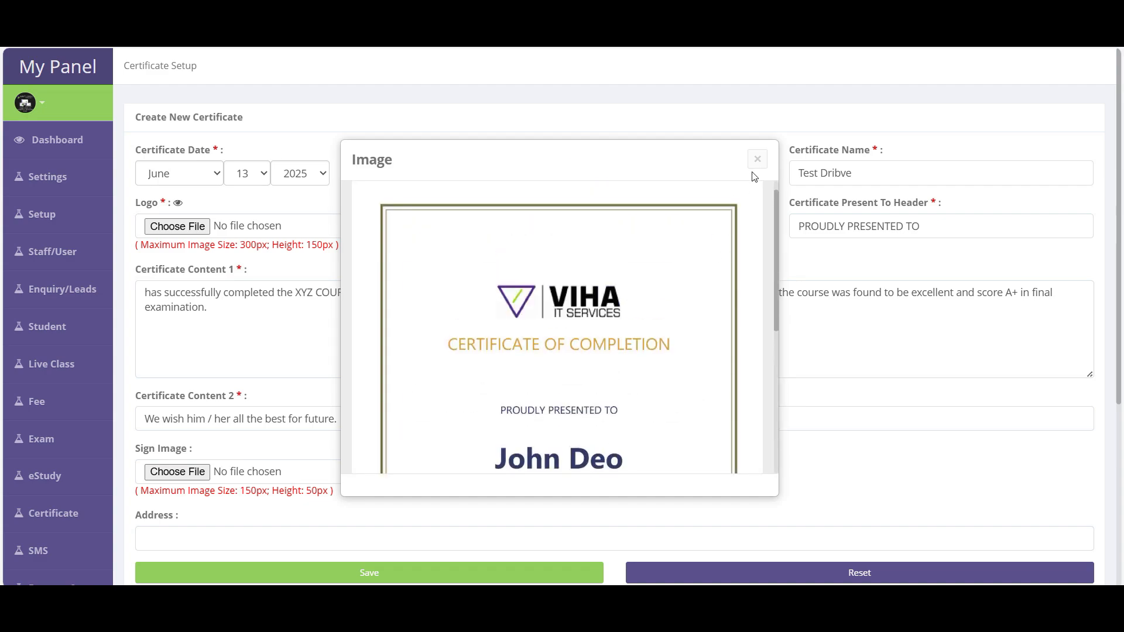
pyautogui.click(757, 158)
pyautogui.tripleClick(837, 174)
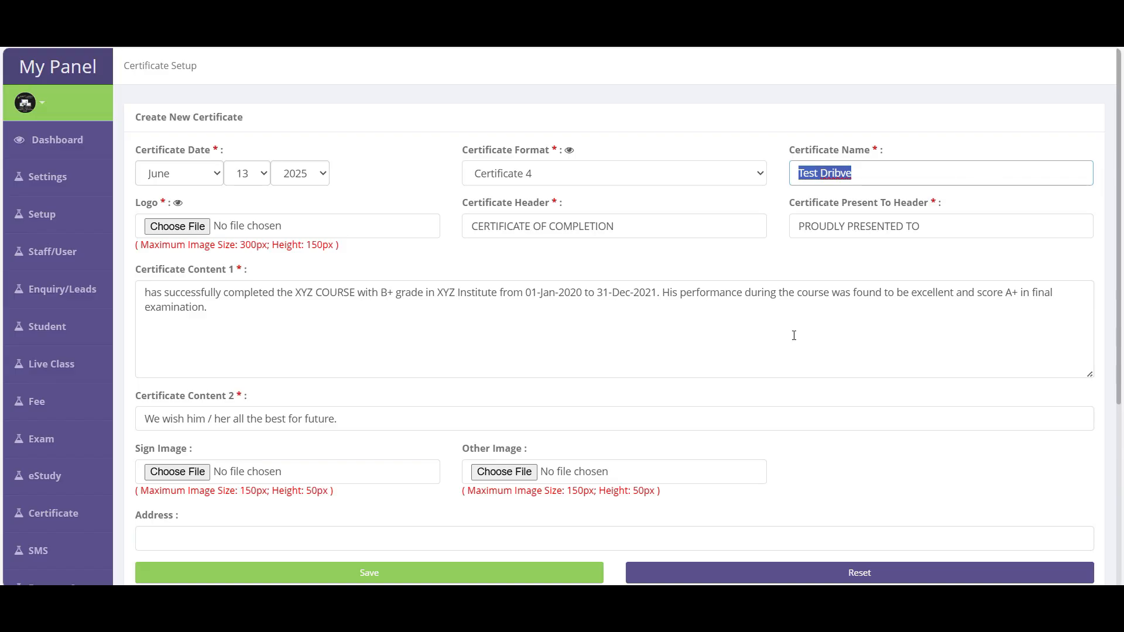
# - Name the certificate 'Digital Courses Completion' and preview the Certificate 4 design
pyautogui.write('Digital Courses')
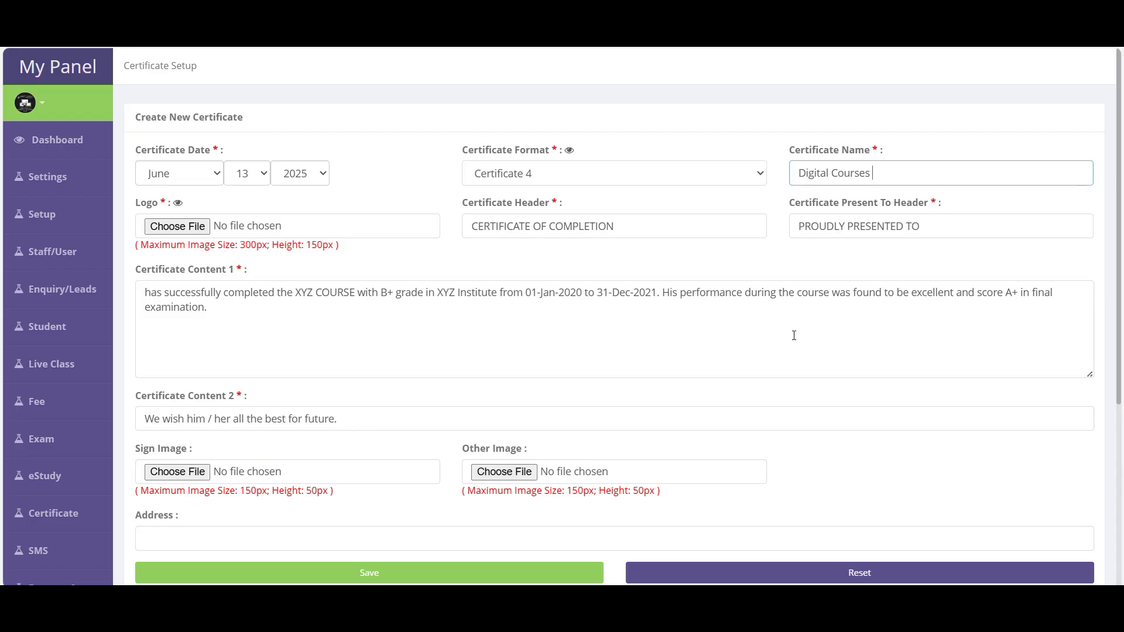
pyautogui.write(' Completion')
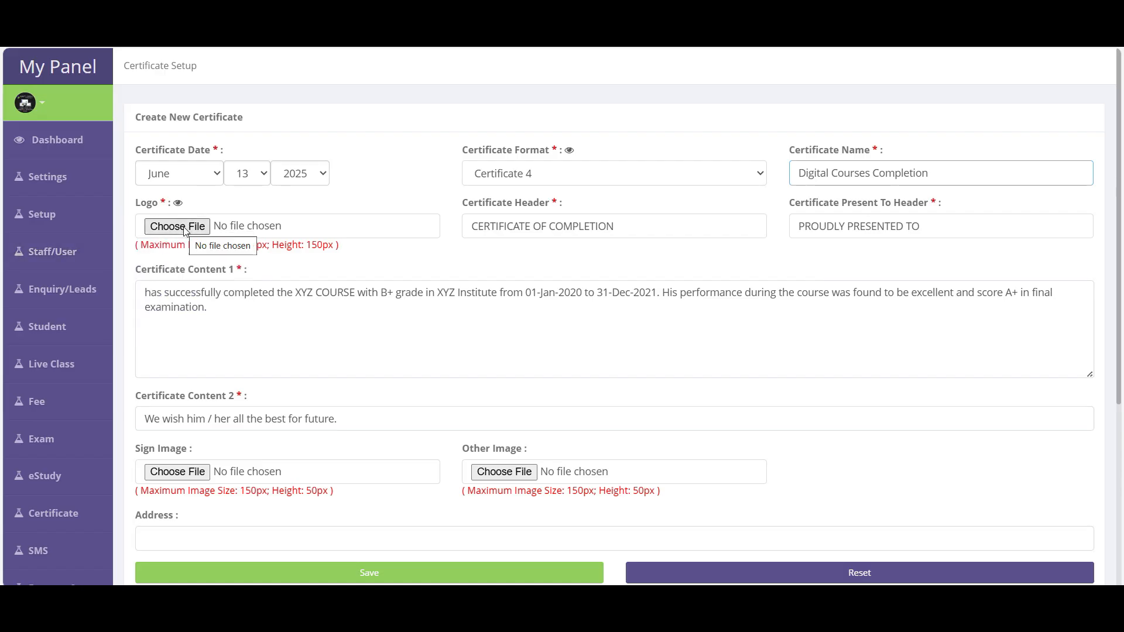
pyautogui.click(569, 150)
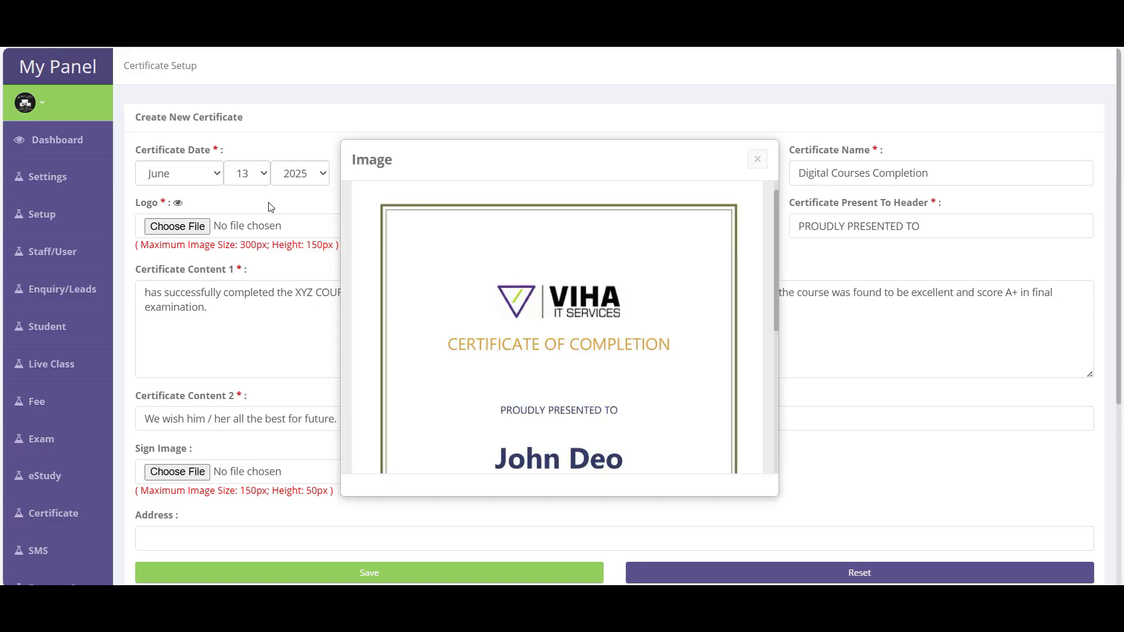
pyautogui.click(758, 159)
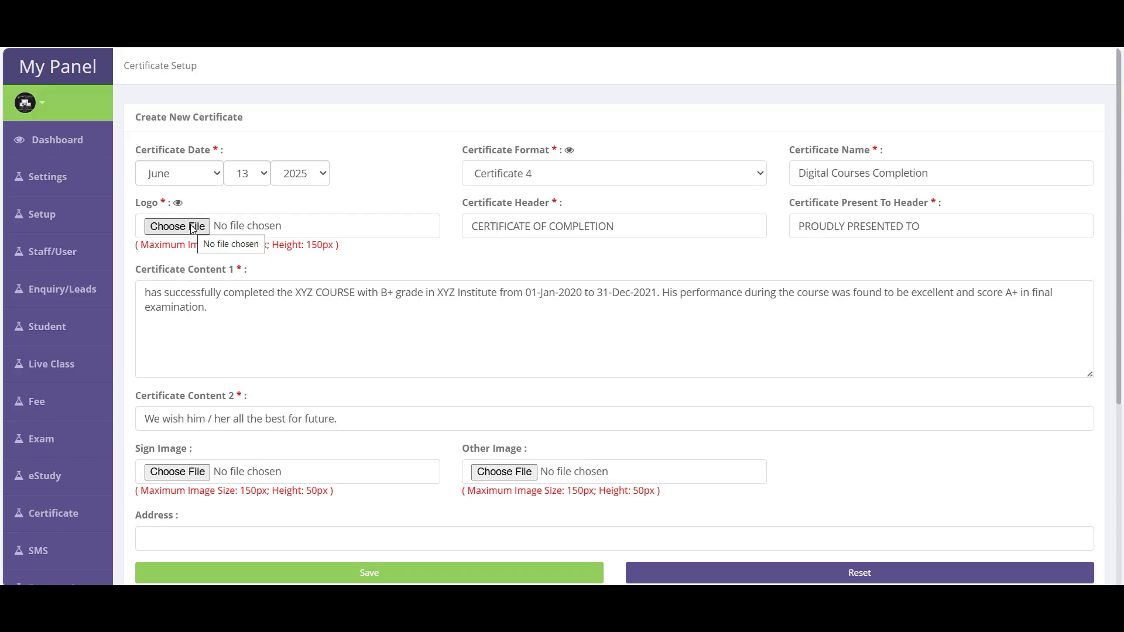
pyautogui.moveTo(143, 246); pyautogui.dragTo(337, 249)
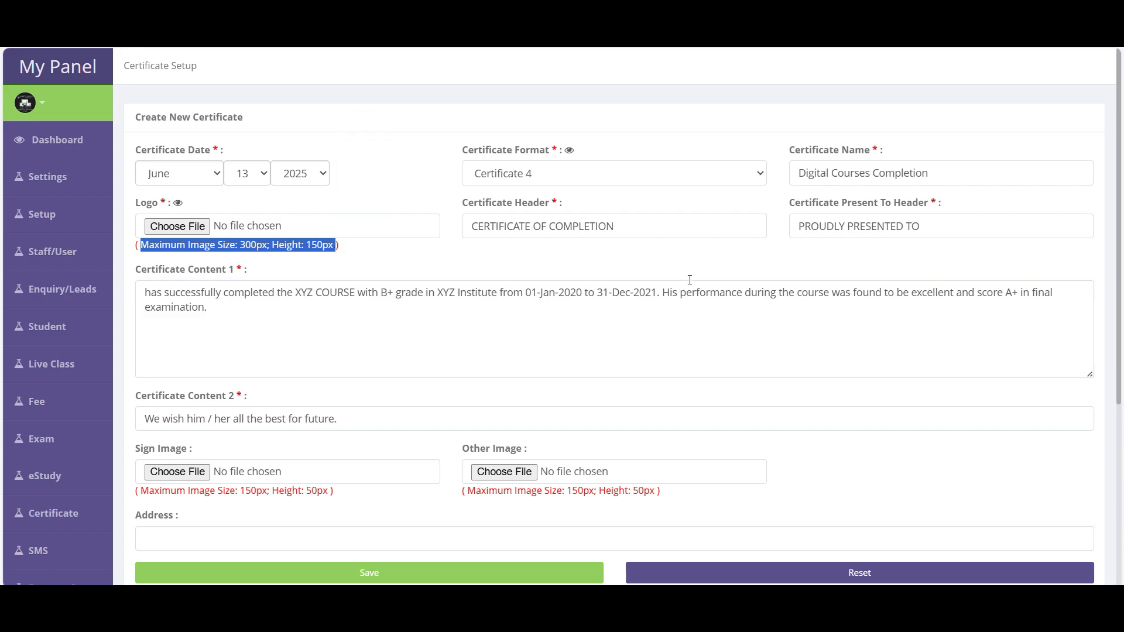
pyautogui.click(575, 209)
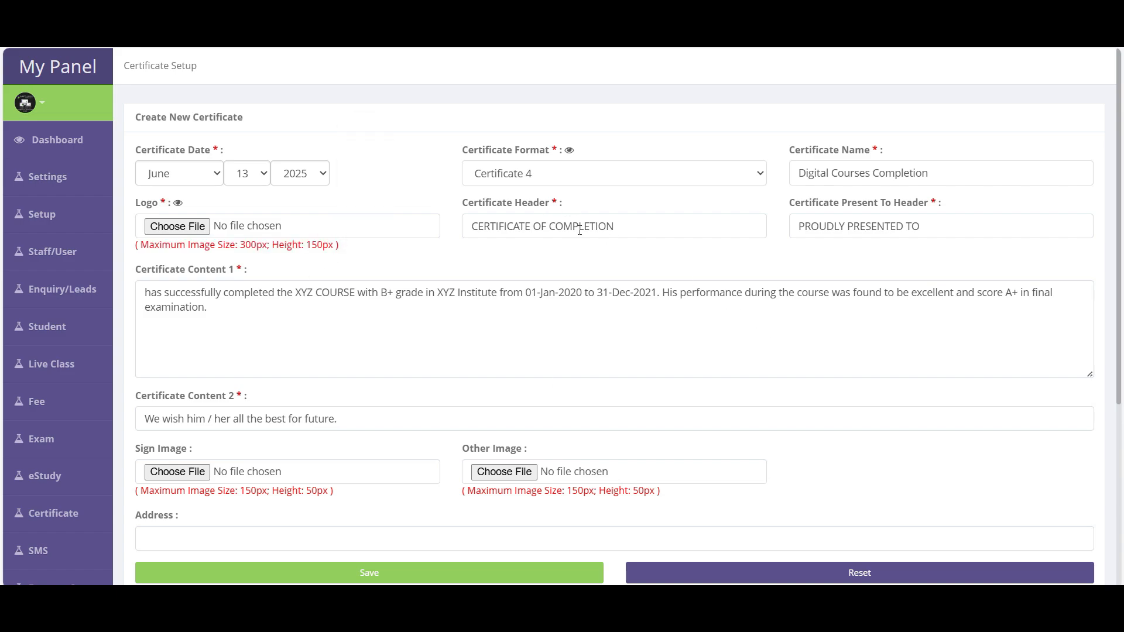
pyautogui.click(569, 150)
pyautogui.moveTo(448, 346); pyautogui.dragTo(700, 264)
pyautogui.click(757, 159)
# - Change the certificate format to Certificate 1 and preview it
pyautogui.click(564, 226)
pyautogui.click(550, 176)
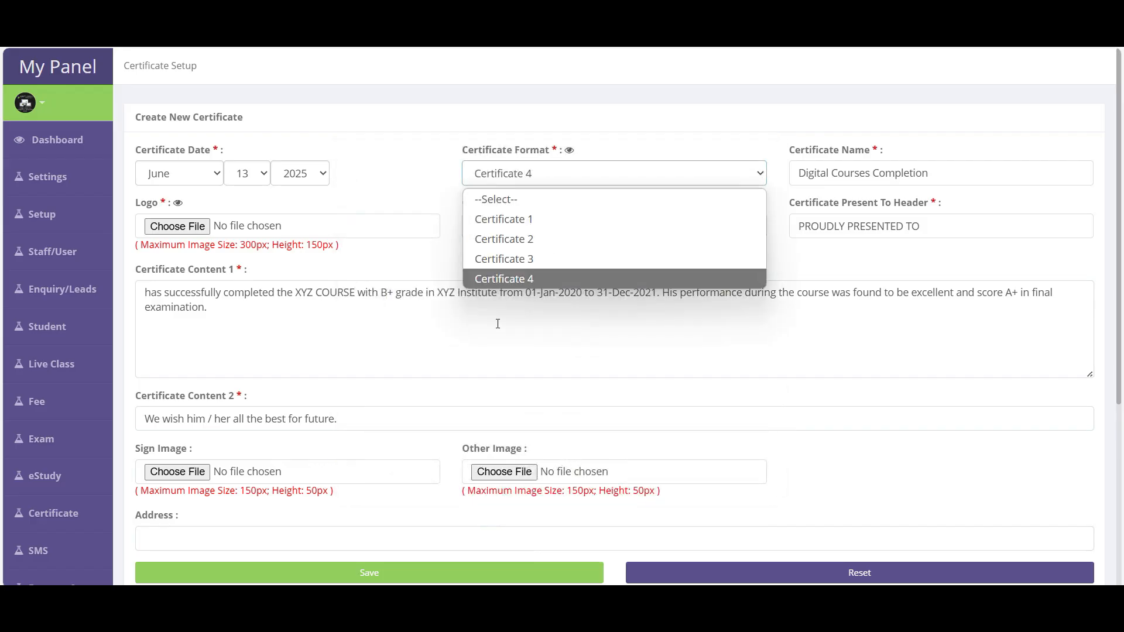
pyautogui.click(529, 218)
pyautogui.click(571, 151)
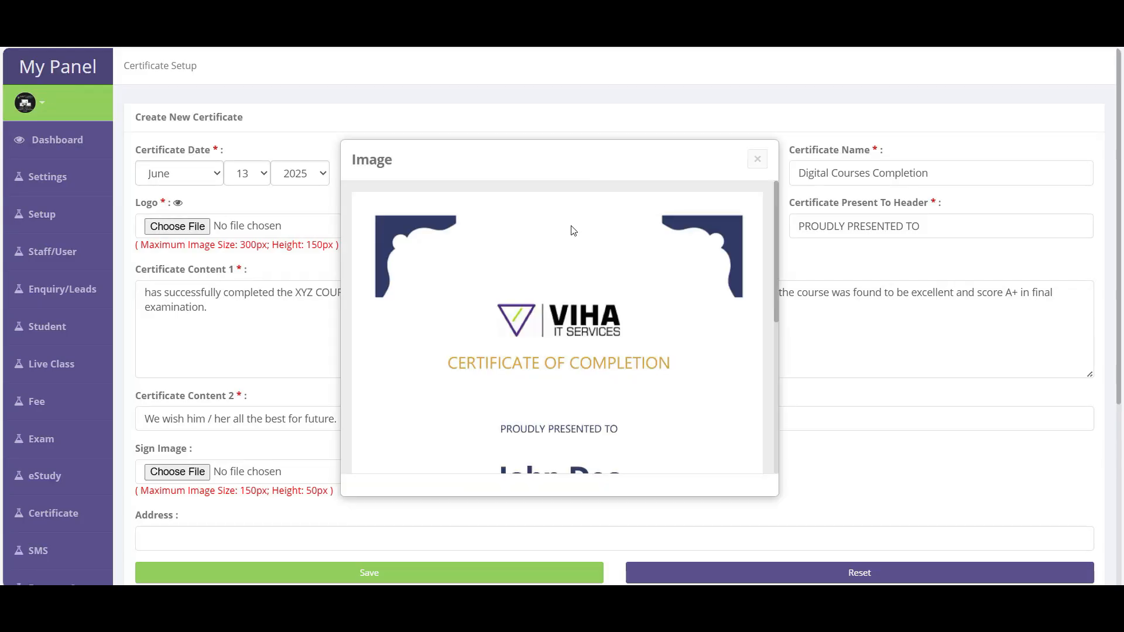
pyautogui.click(757, 159)
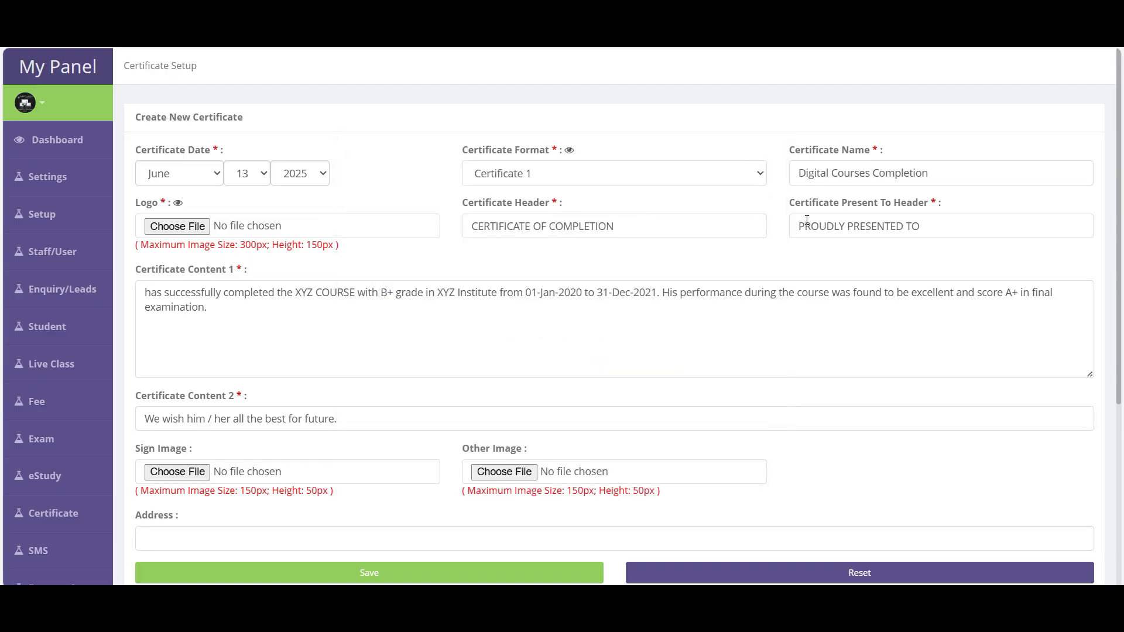
# - Re-check the Certificate 1 preview and select the Certificate Content 1 text
pyautogui.moveTo(800, 228); pyautogui.dragTo(934, 229)
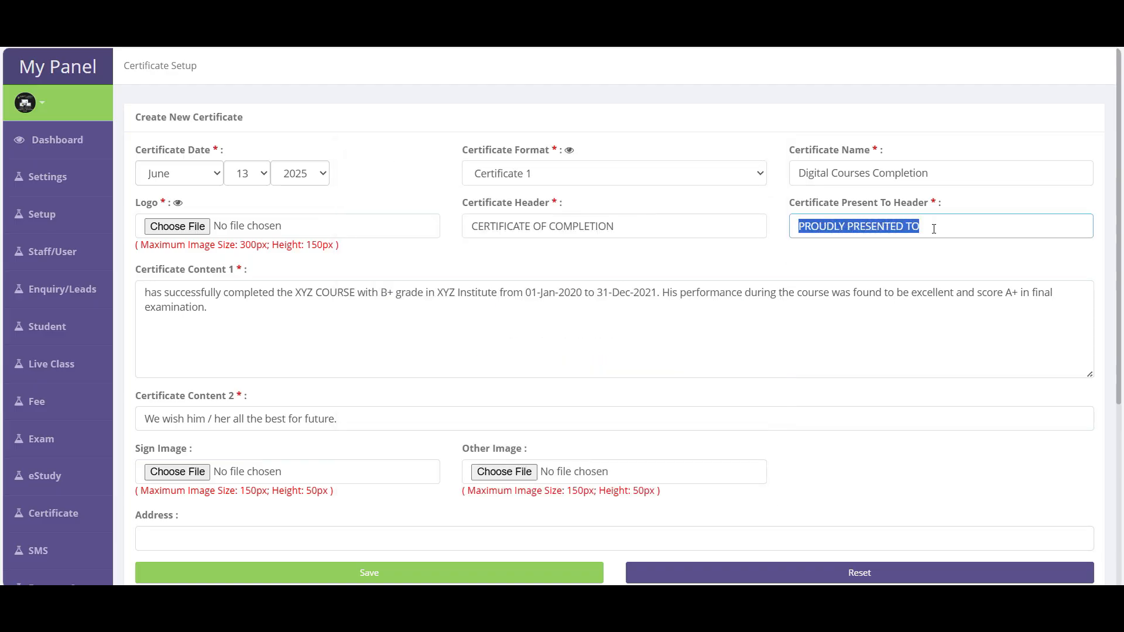
pyautogui.click(569, 150)
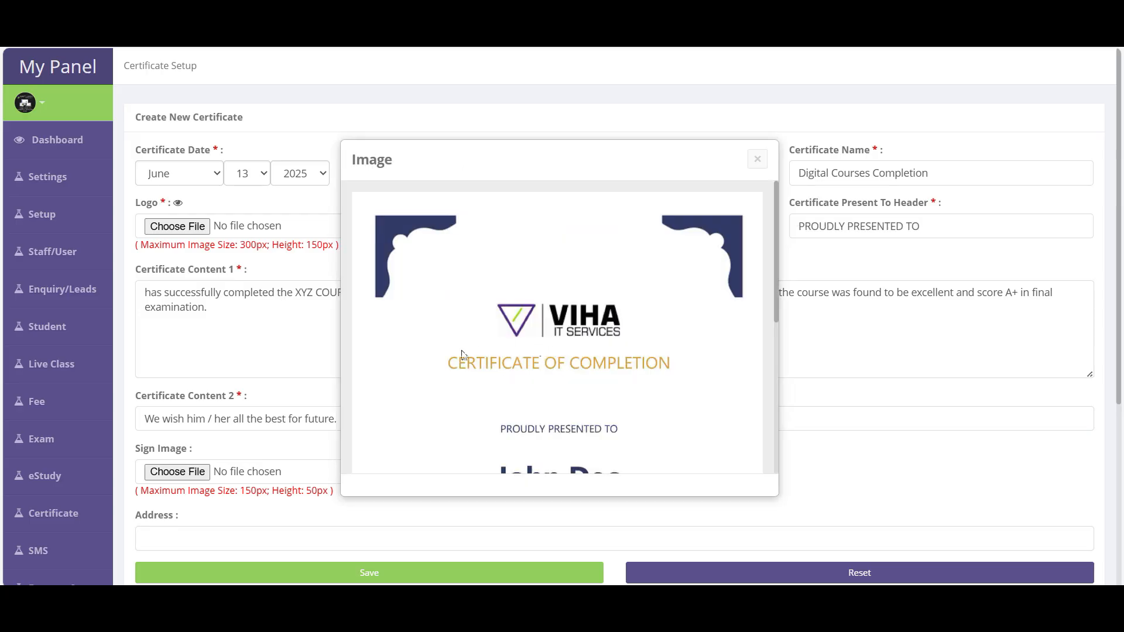
pyautogui.click(757, 159)
pyautogui.scroll(-3, 465, 371)
pyautogui.doubleClick(153, 147)
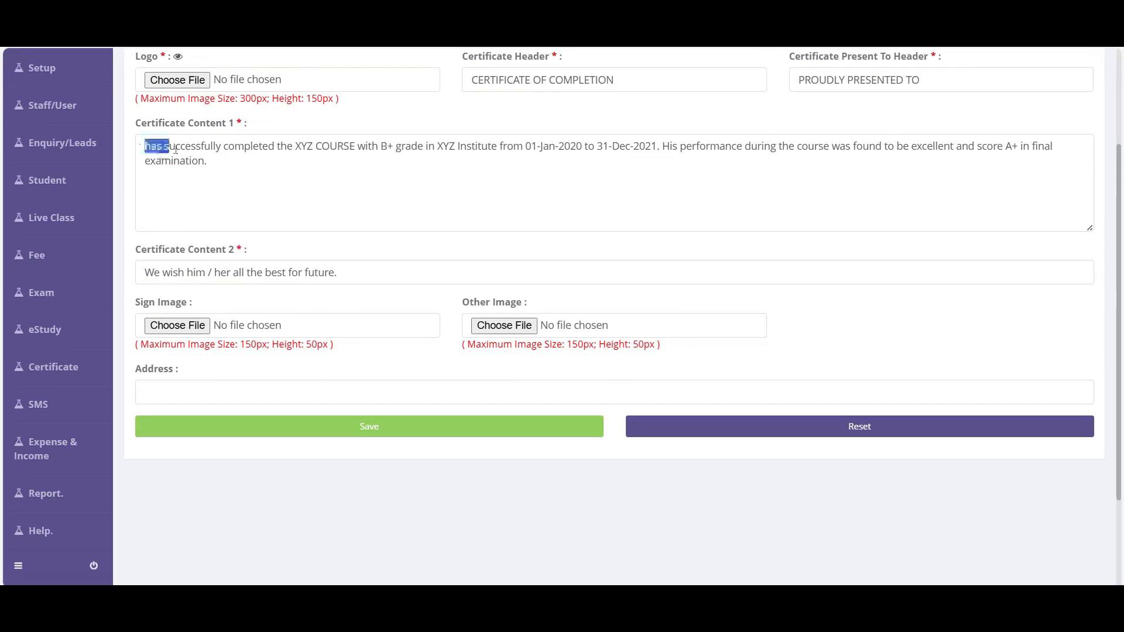
pyautogui.moveTo(153, 147); pyautogui.dragTo(234, 163)
pyautogui.scroll(1, 211, 250)
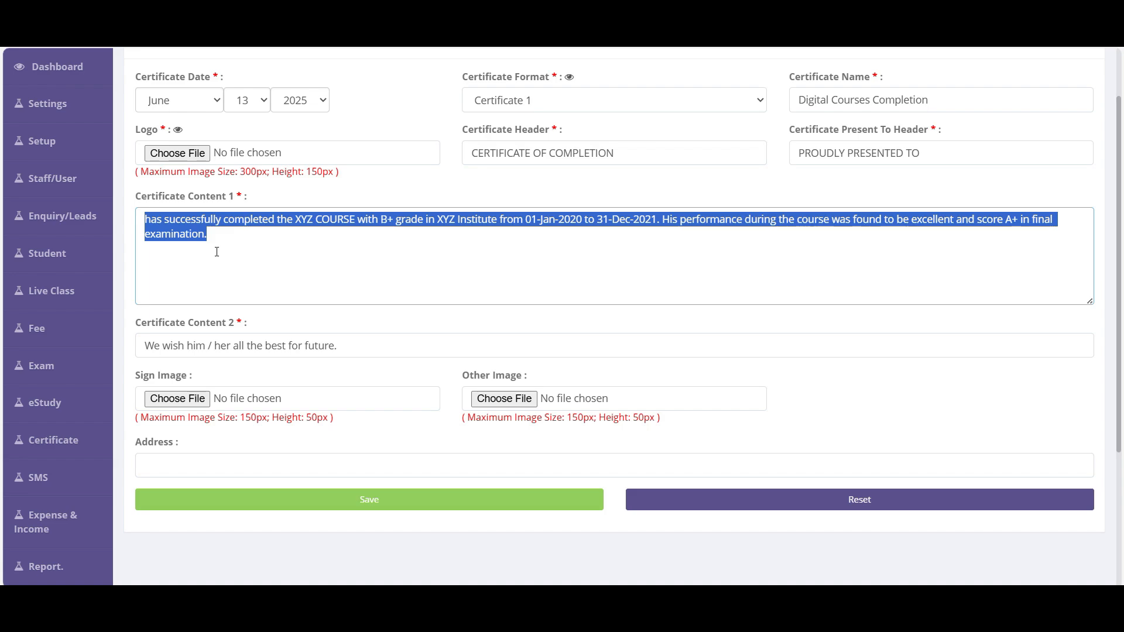
# - Preview Certificate 1, then review the Certificate Content 1 body text in the form
pyautogui.click(569, 76)
pyautogui.scroll(-4, 545, 402)
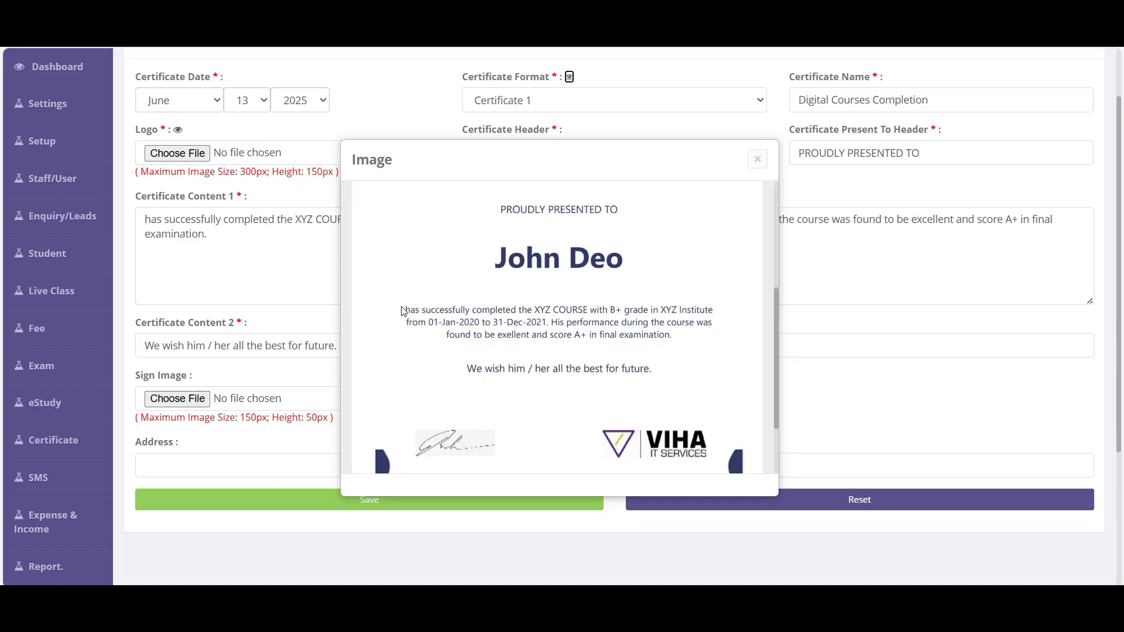
pyautogui.click(756, 159)
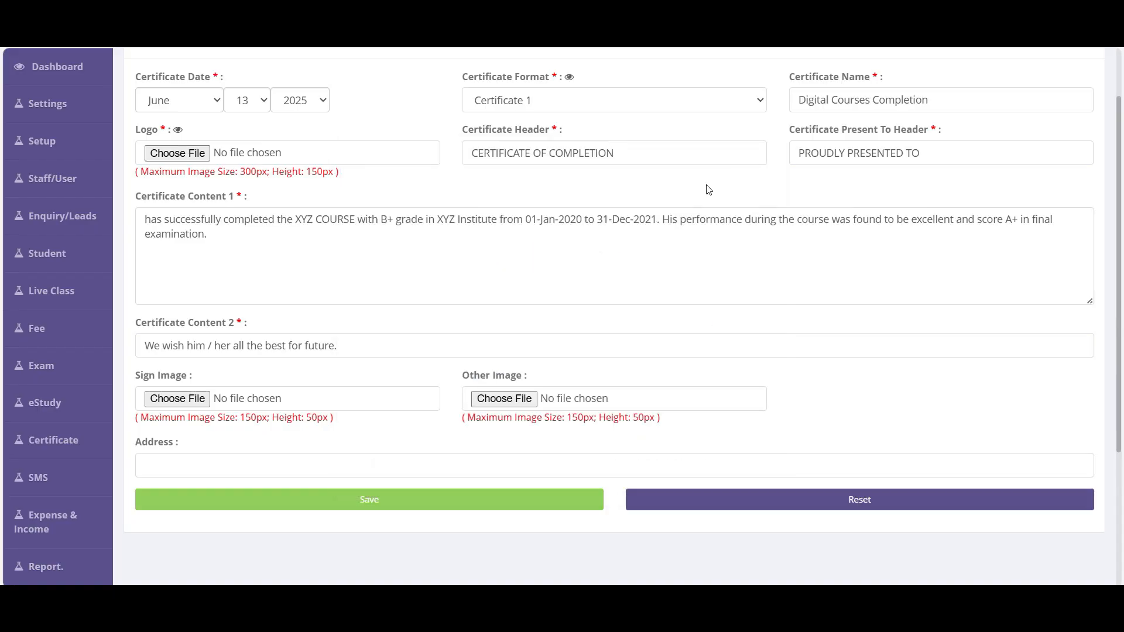
pyautogui.tripleClick(226, 238)
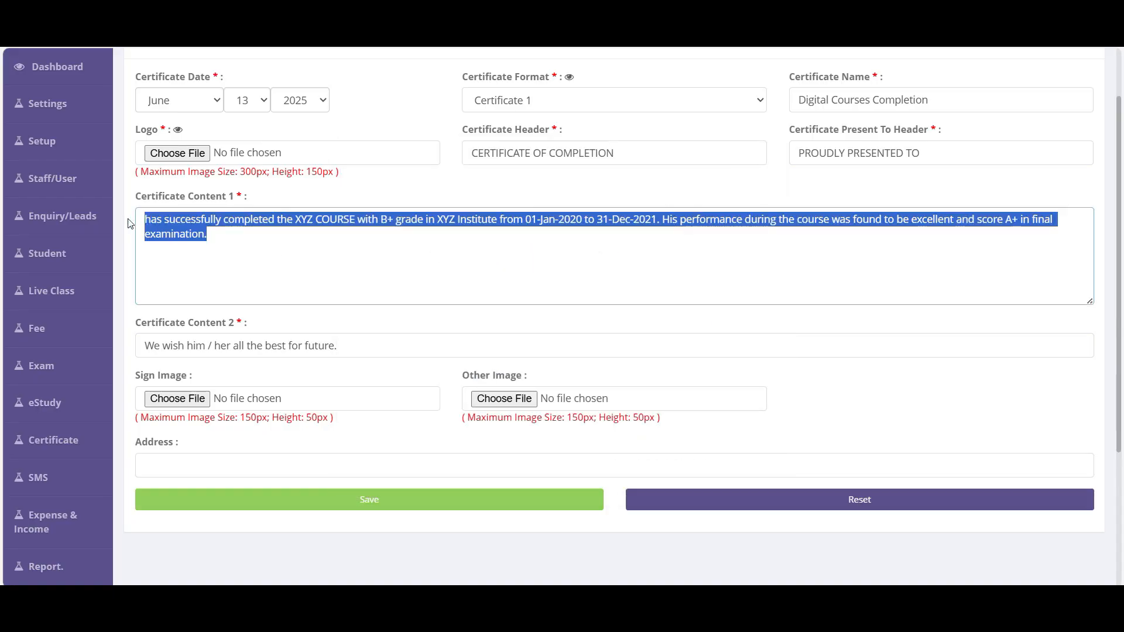
pyautogui.click(444, 276)
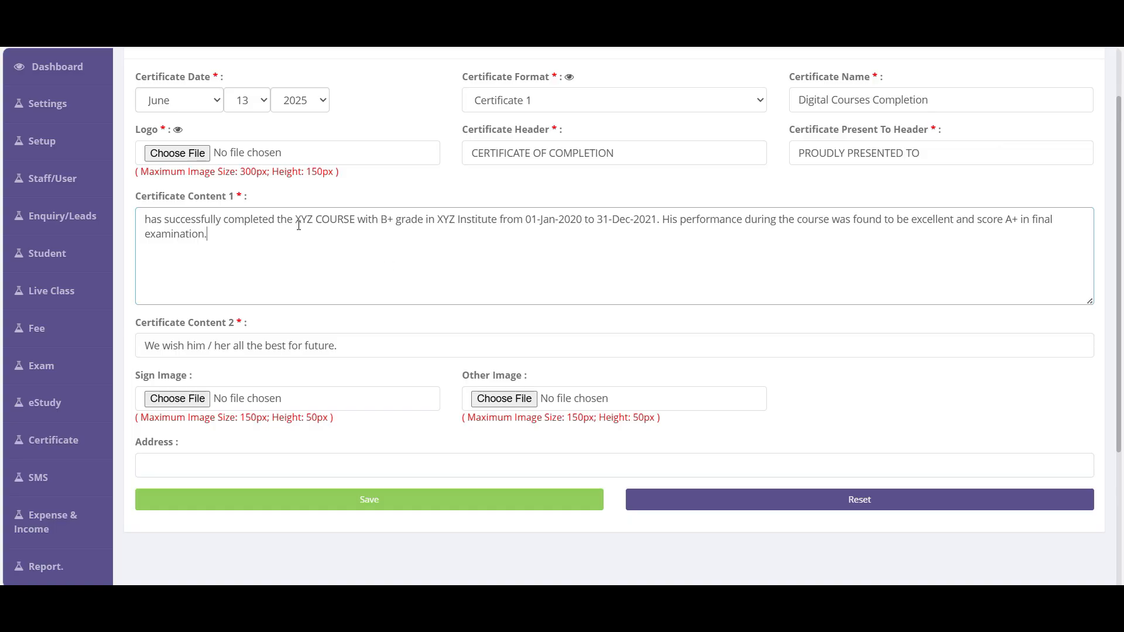
pyautogui.scroll(-3, 298, 226)
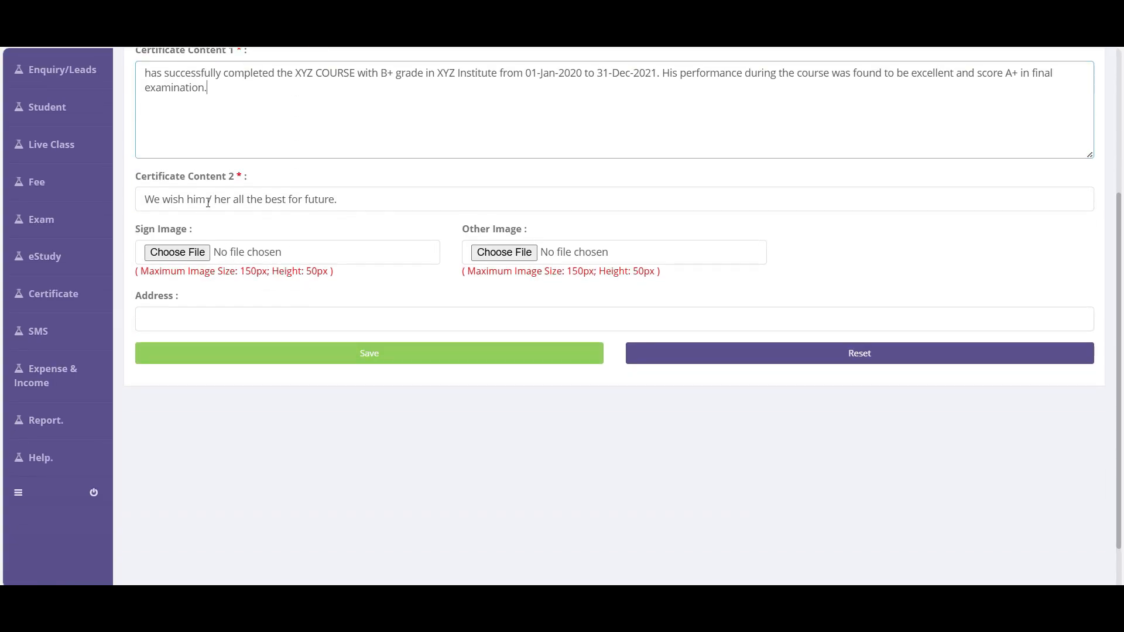
pyautogui.scroll(5, 207, 202)
# - Re-open the Certificate 1 preview twice to check the name, good wishes line and signature
pyautogui.click(572, 151)
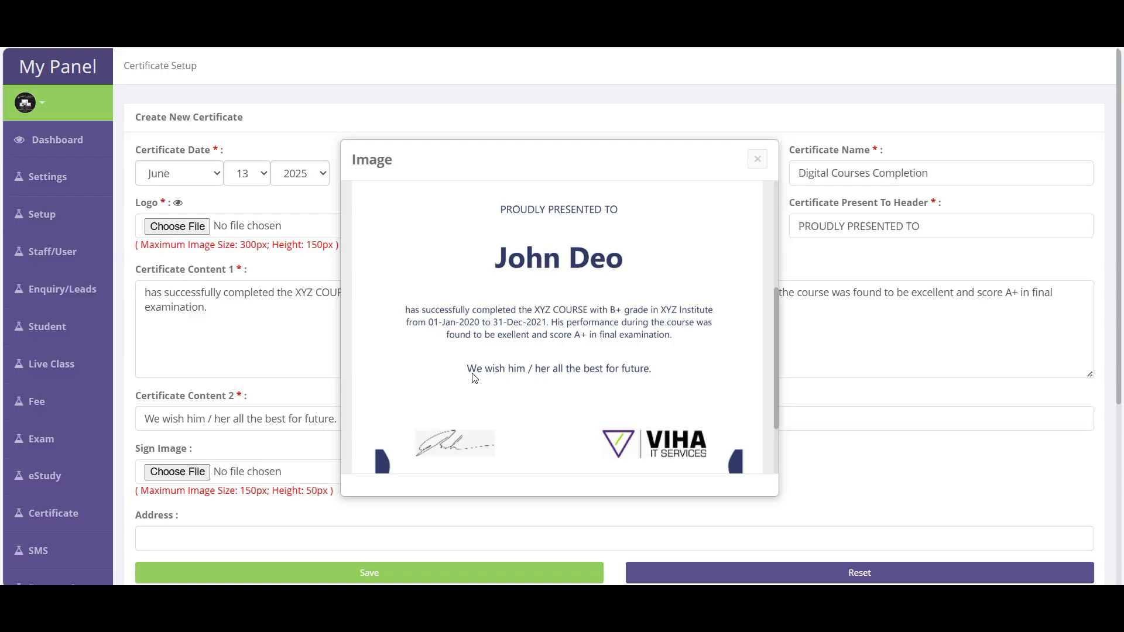
pyautogui.click(757, 159)
pyautogui.scroll(-3, 574, 303)
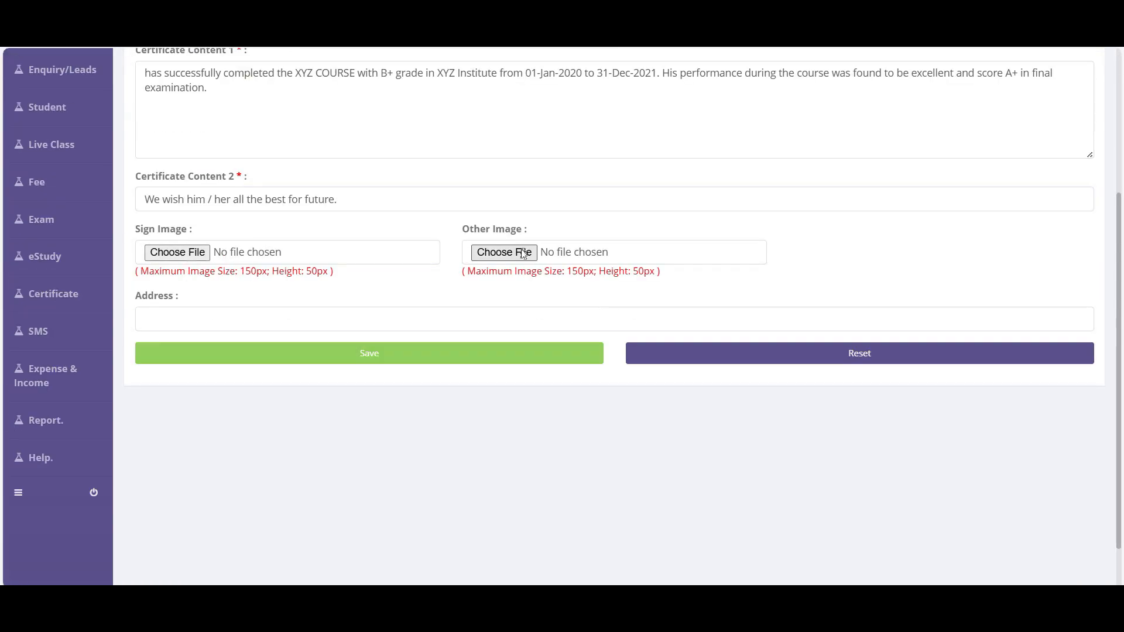
pyautogui.scroll(2, 381, 369)
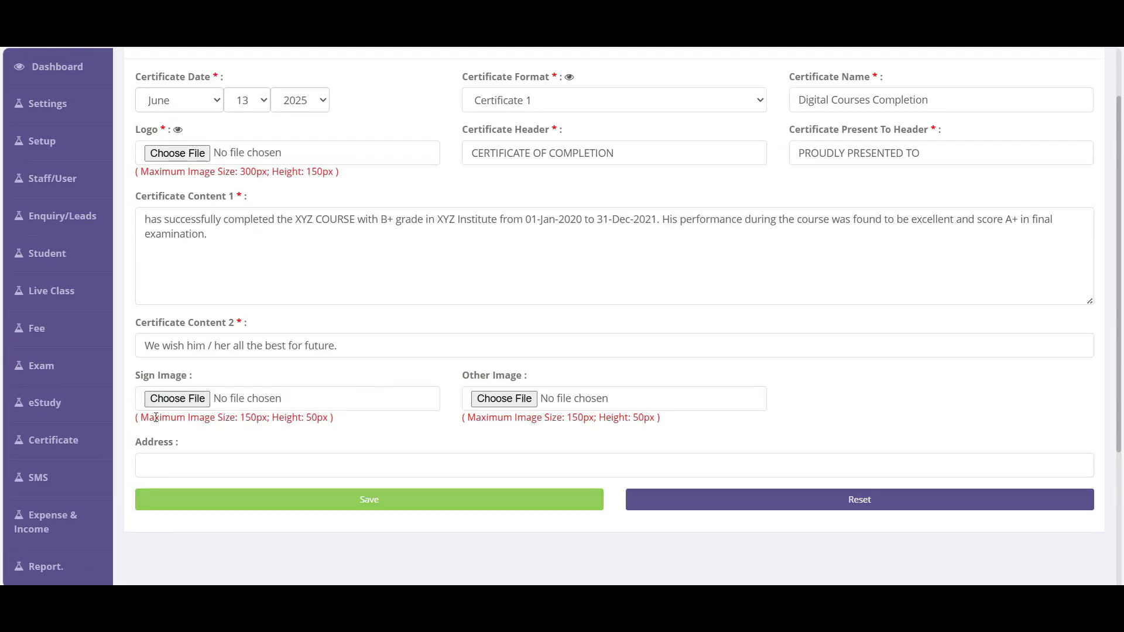
pyautogui.scroll(1, 533, 354)
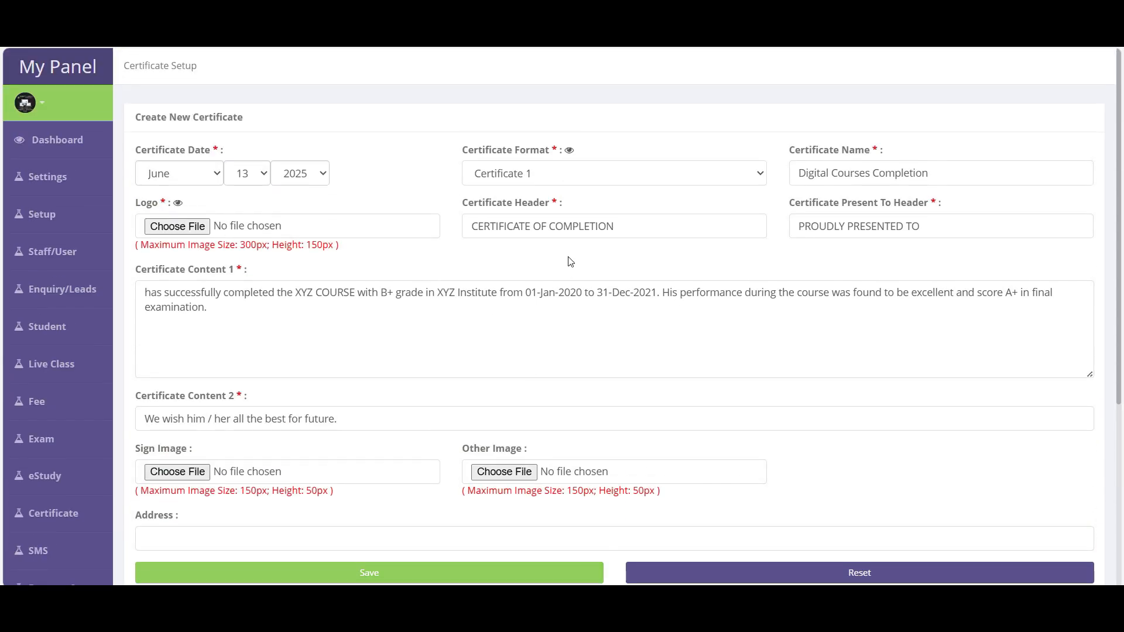
pyautogui.click(570, 150)
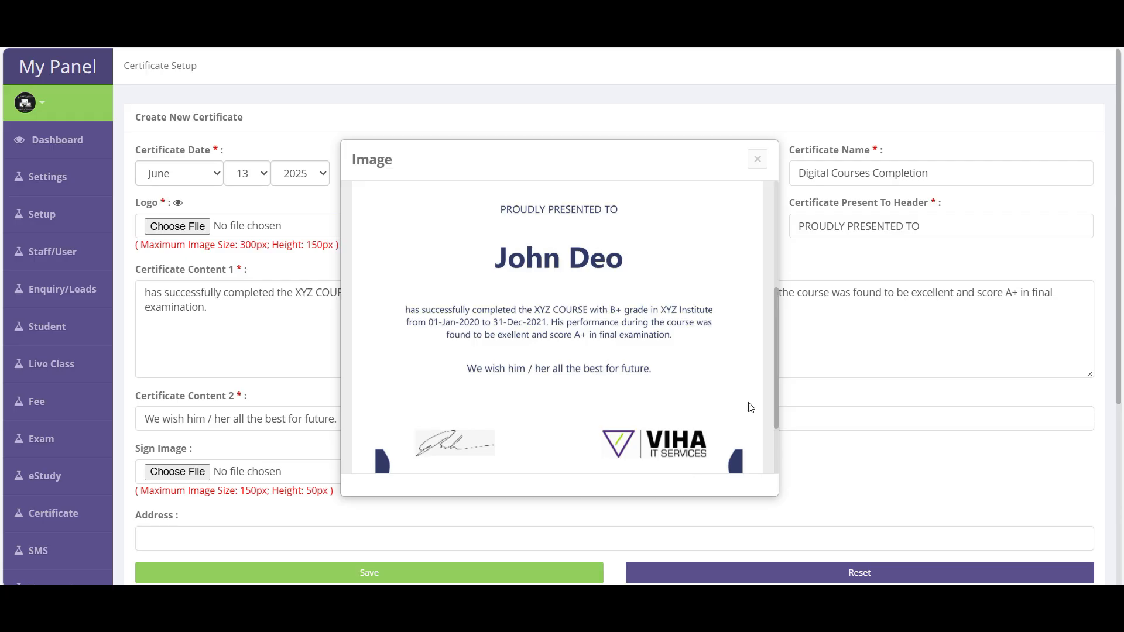
pyautogui.click(757, 159)
# - Enter the placeholder address 'asdasd asddasd' in the certificate's Address field
pyautogui.scroll(-1, 572, 388)
pyautogui.click(161, 464)
pyautogui.write('asdasd asddasd')
# - Preview the certificate with the address added and check its footer
pyautogui.scroll(1, 588, 436)
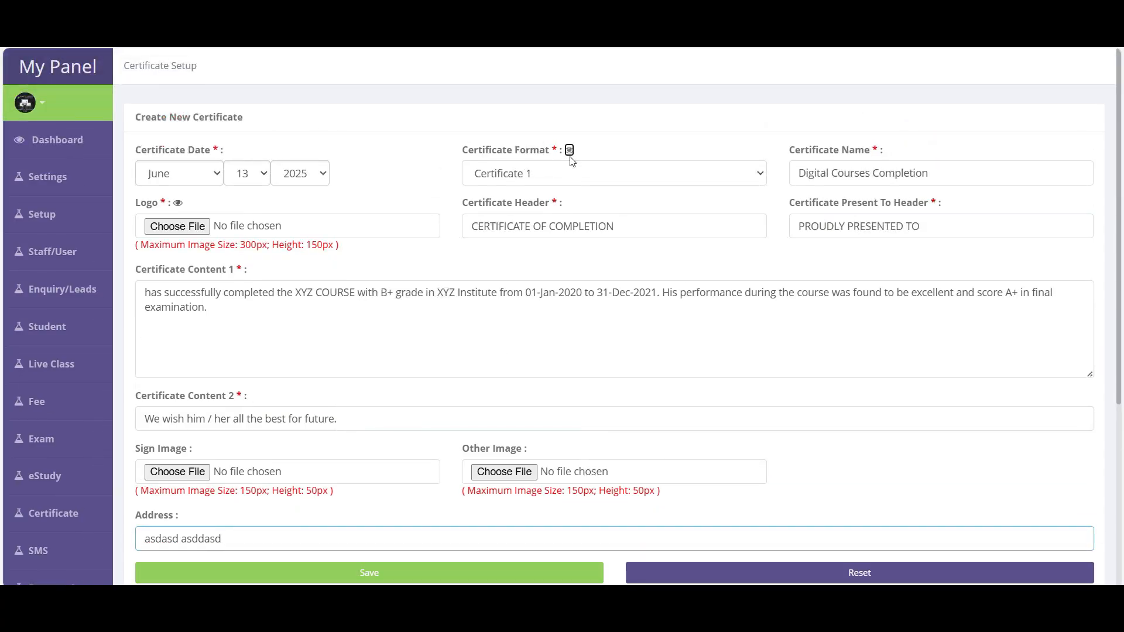
pyautogui.click(569, 151)
pyautogui.scroll(-3, 553, 384)
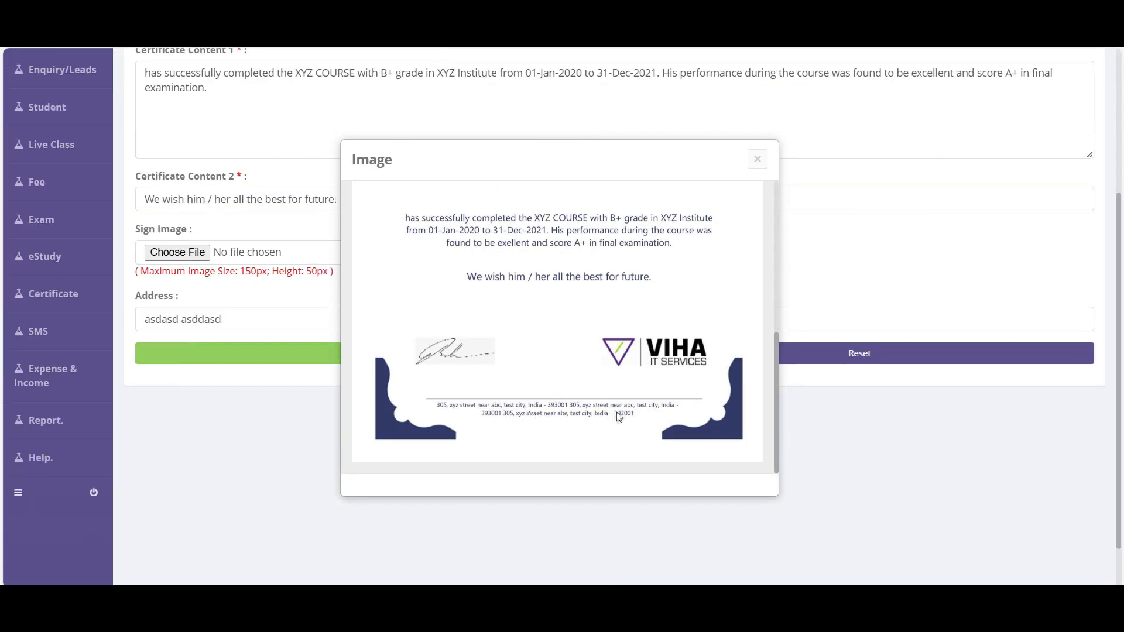
pyautogui.click(758, 159)
pyautogui.scroll(3, 426, 442)
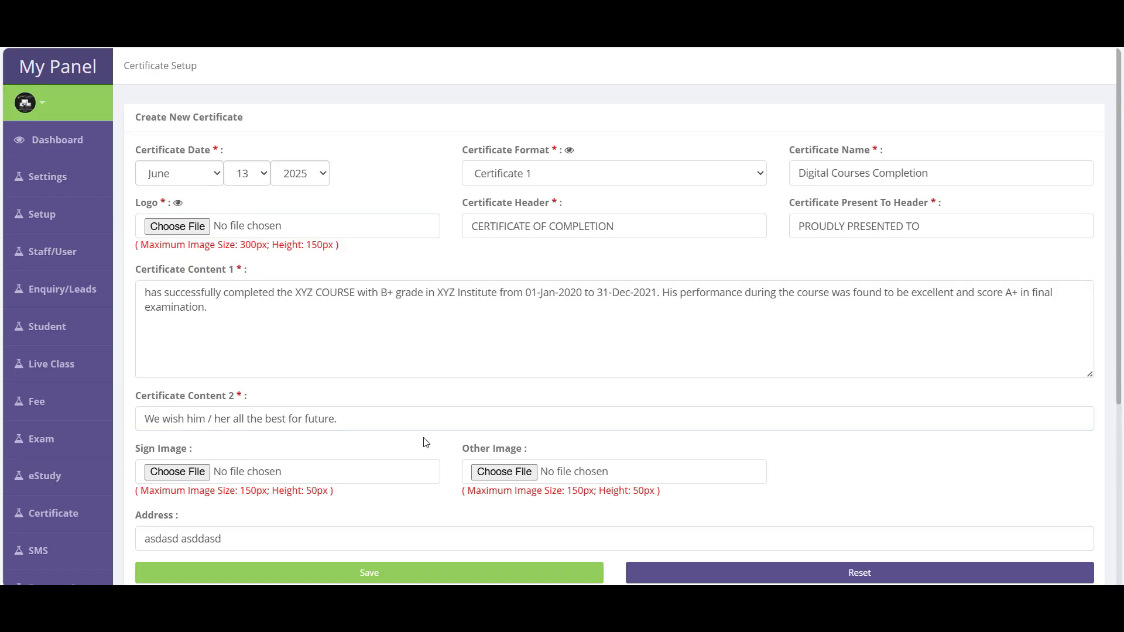
pyautogui.scroll(-3, 425, 442)
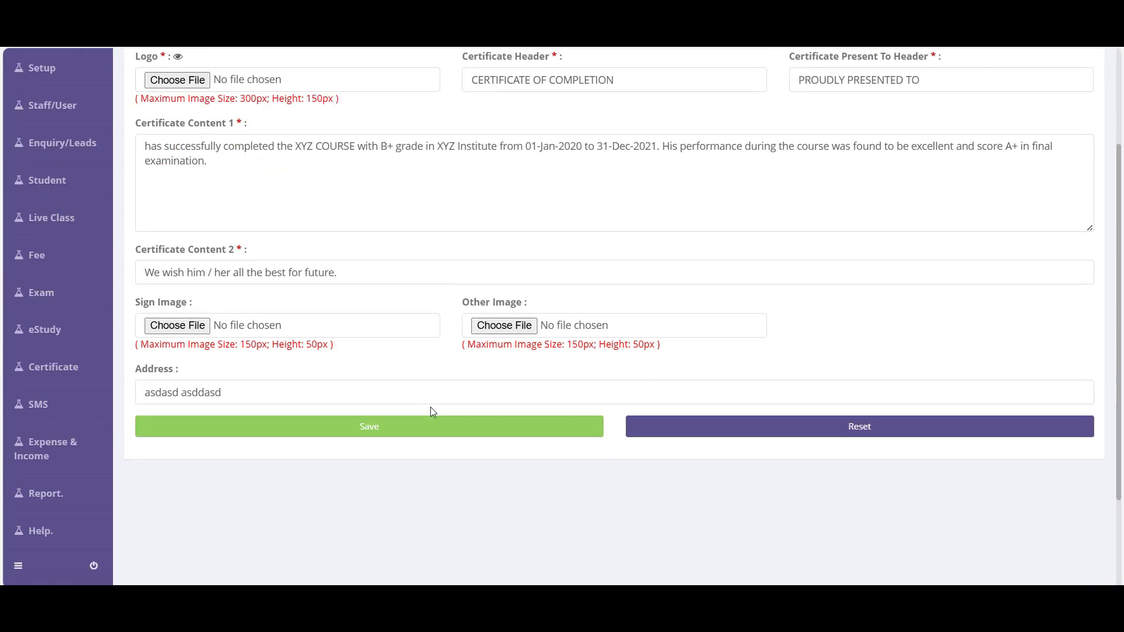
pyautogui.scroll(3, 430, 407)
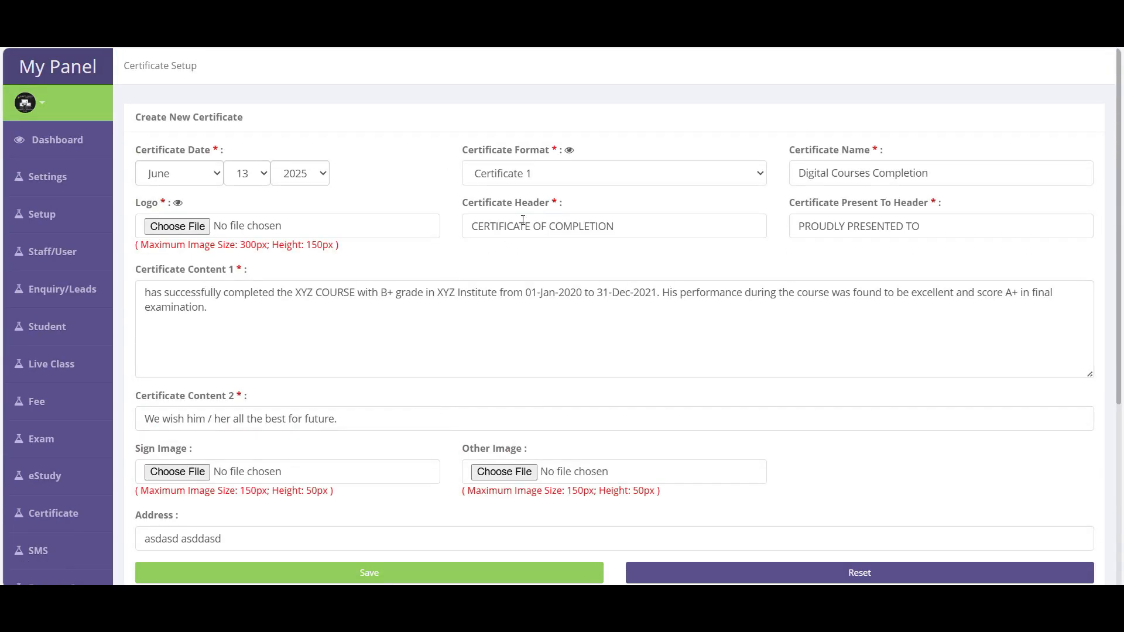
# - Save the Digital Courses Completion certificate and decline assigning students for now
pyautogui.scroll(-3, 508, 494)
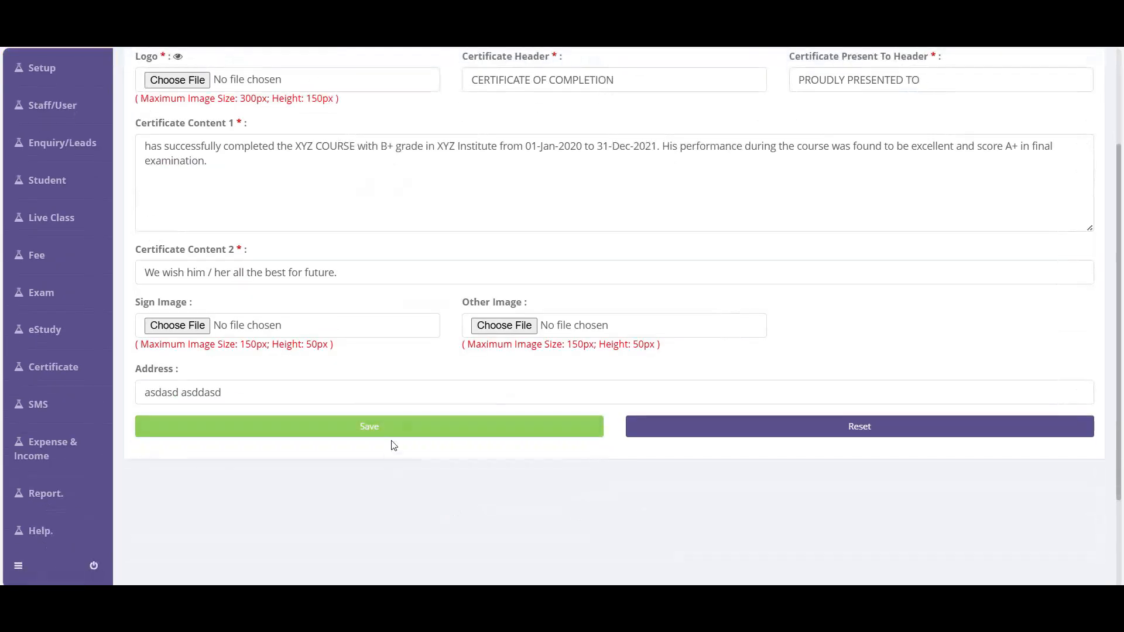
pyautogui.click(399, 430)
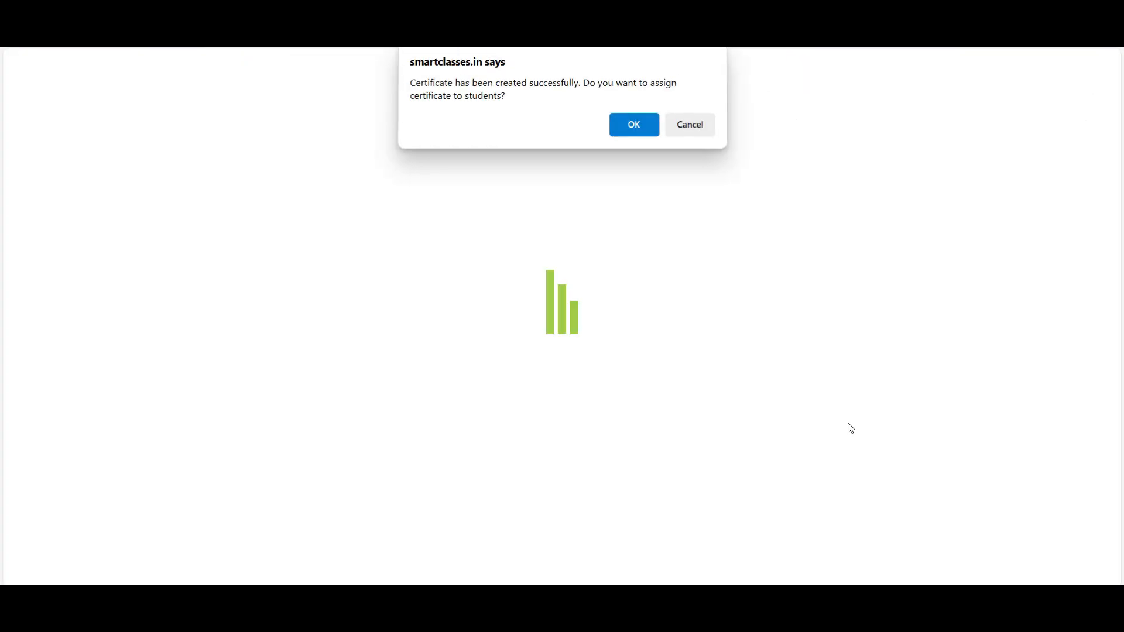
pyautogui.click(690, 136)
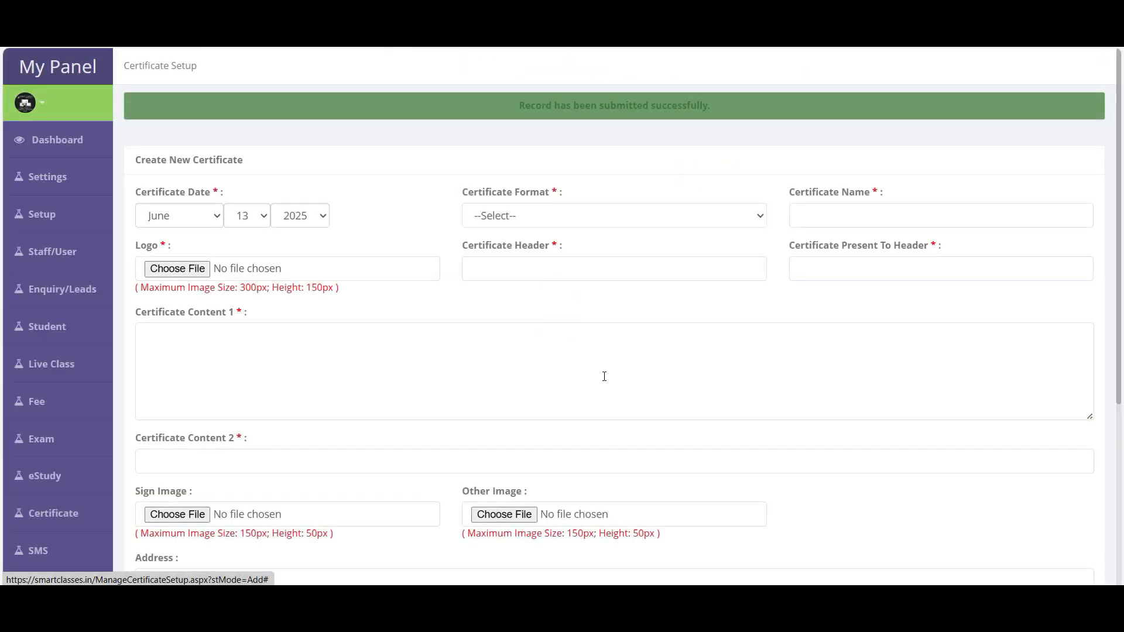
# - Open Manage Certificate to see it listed: 13 Jun 2025, Certificate 1, 0 students
pyautogui.moveTo(48, 451)
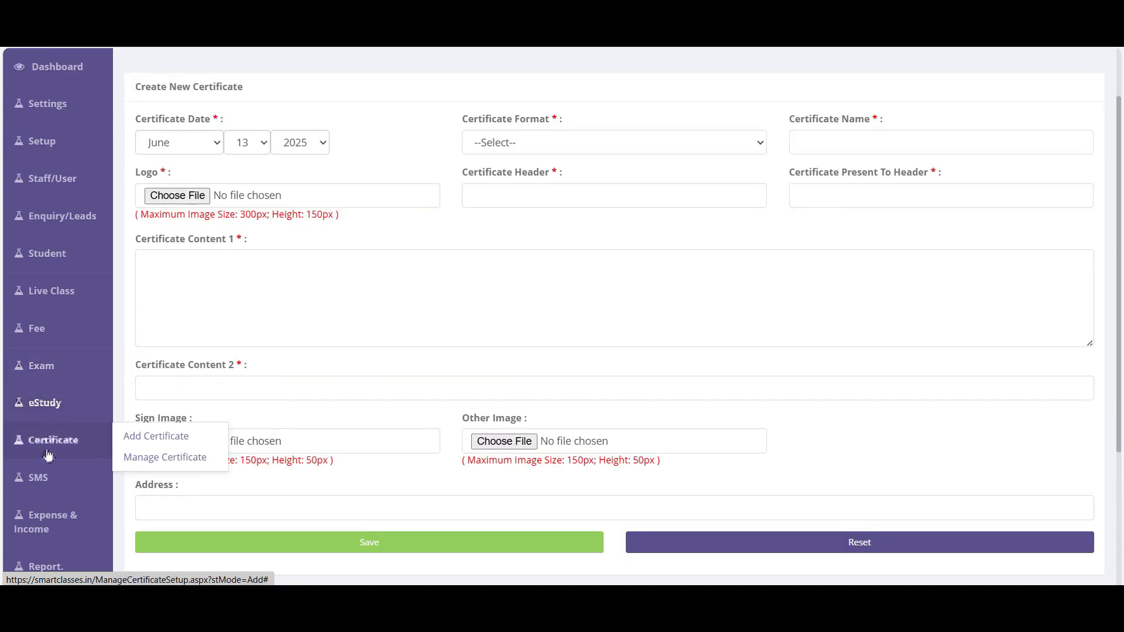
pyautogui.click(176, 461)
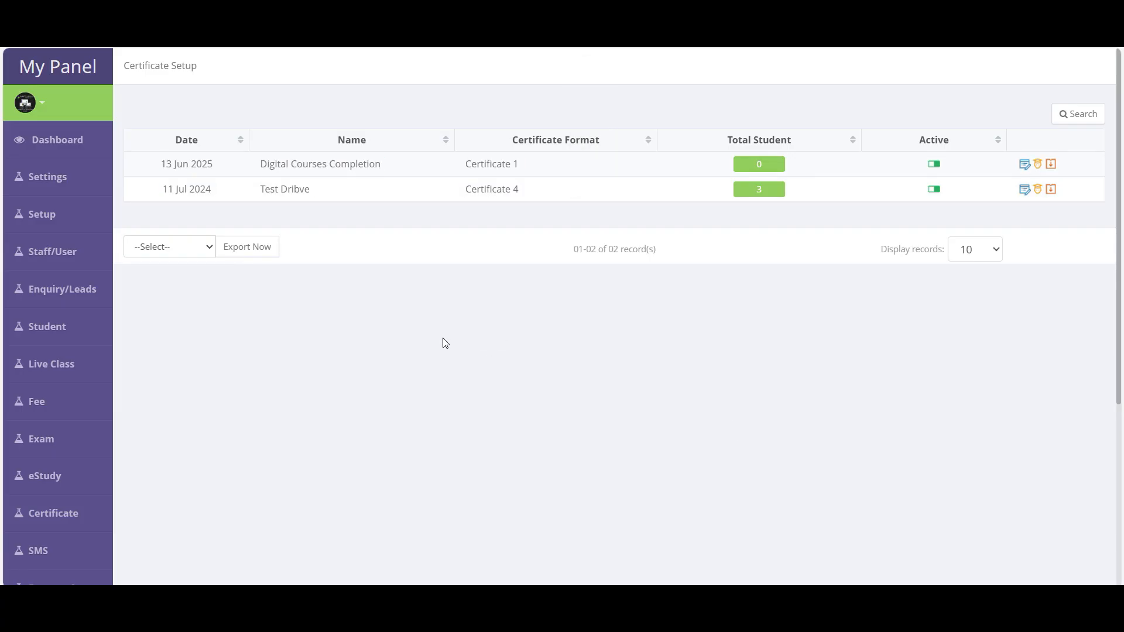
pyautogui.moveTo(161, 166); pyautogui.dragTo(569, 173)
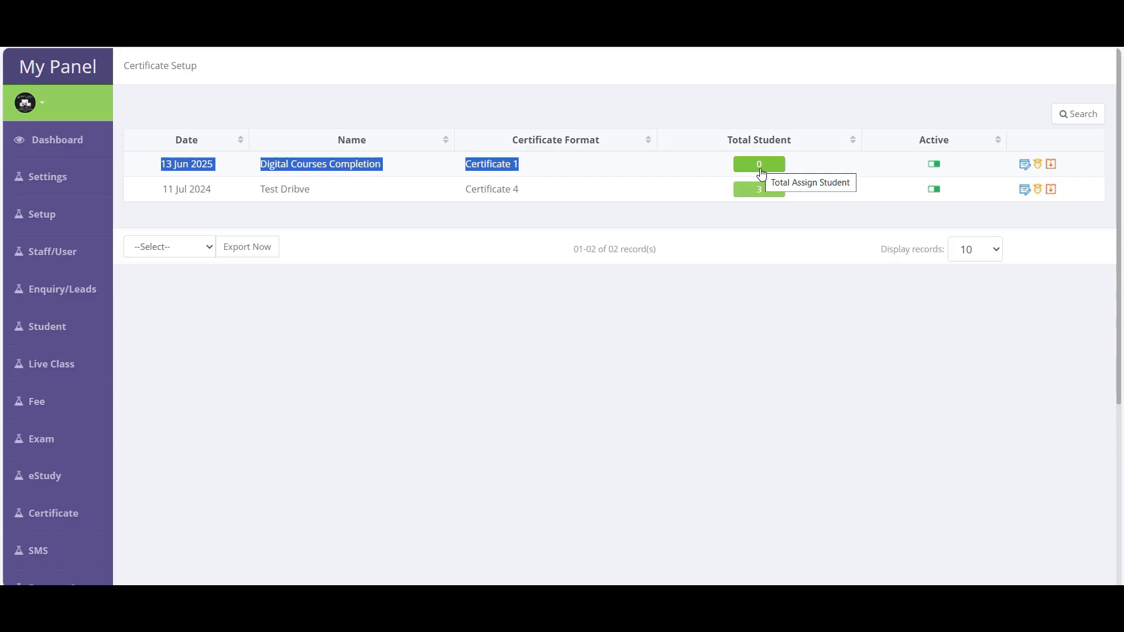
pyautogui.click(950, 203)
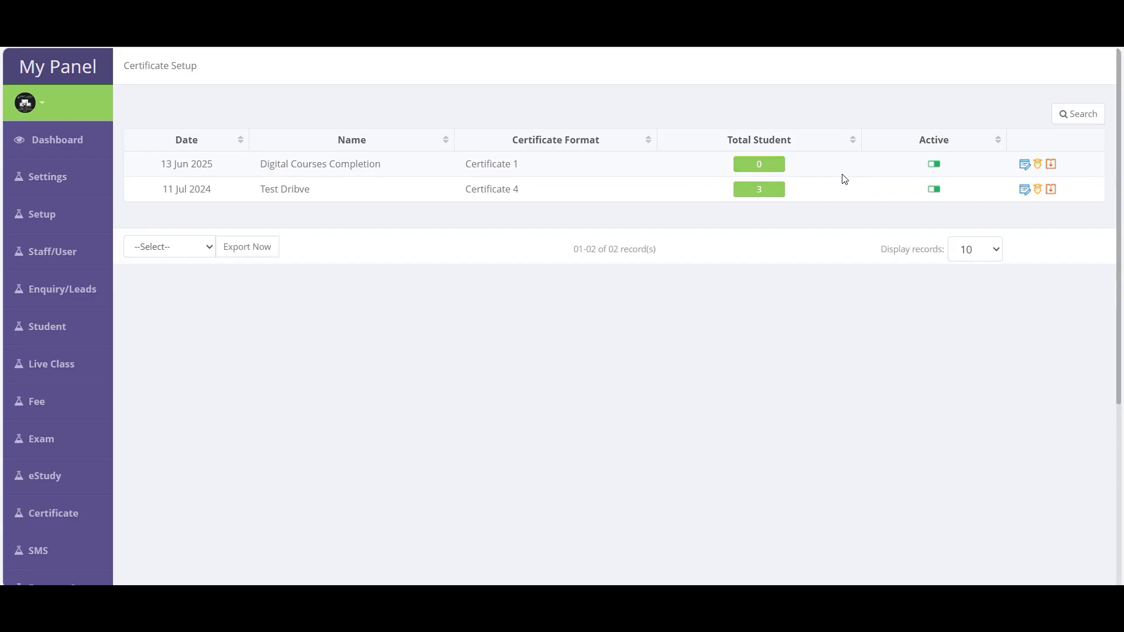
# - Open Assign Student for Digital Courses Completion, settle on Class/Batch Selection, and confirm to list batches
pyautogui.click(1041, 171)
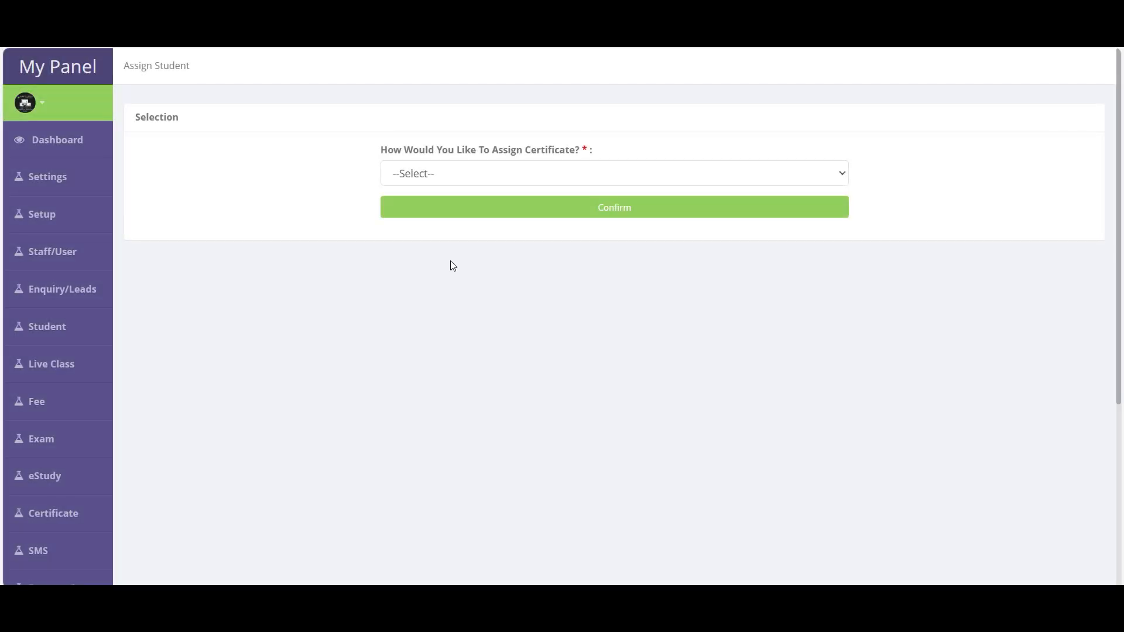
pyautogui.click(438, 177)
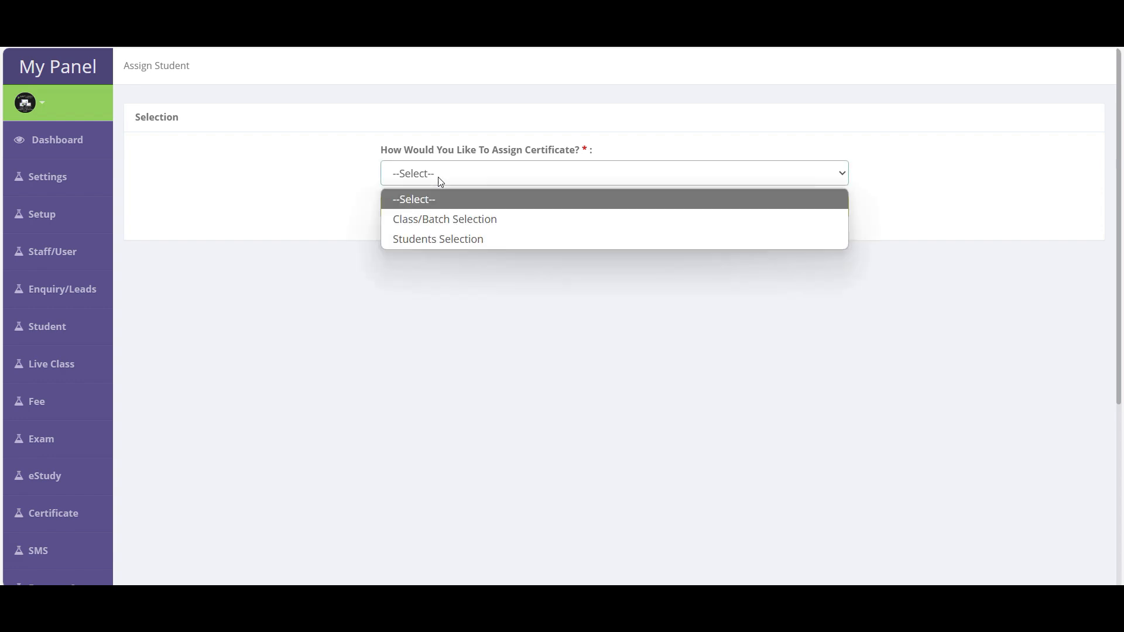
pyautogui.click(437, 219)
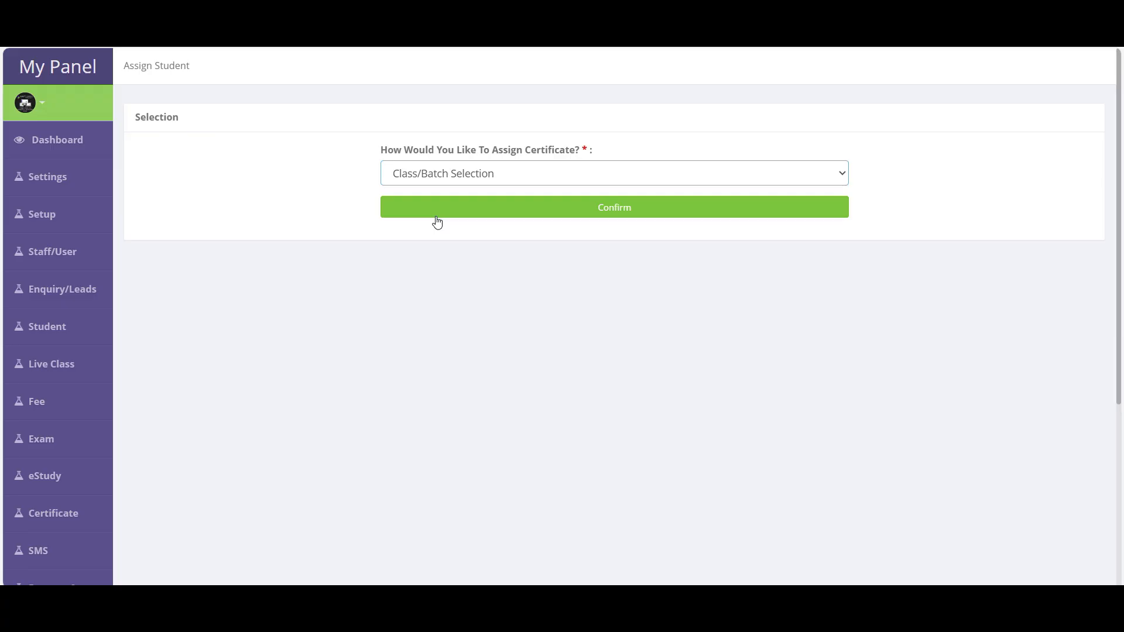
pyautogui.click(435, 183)
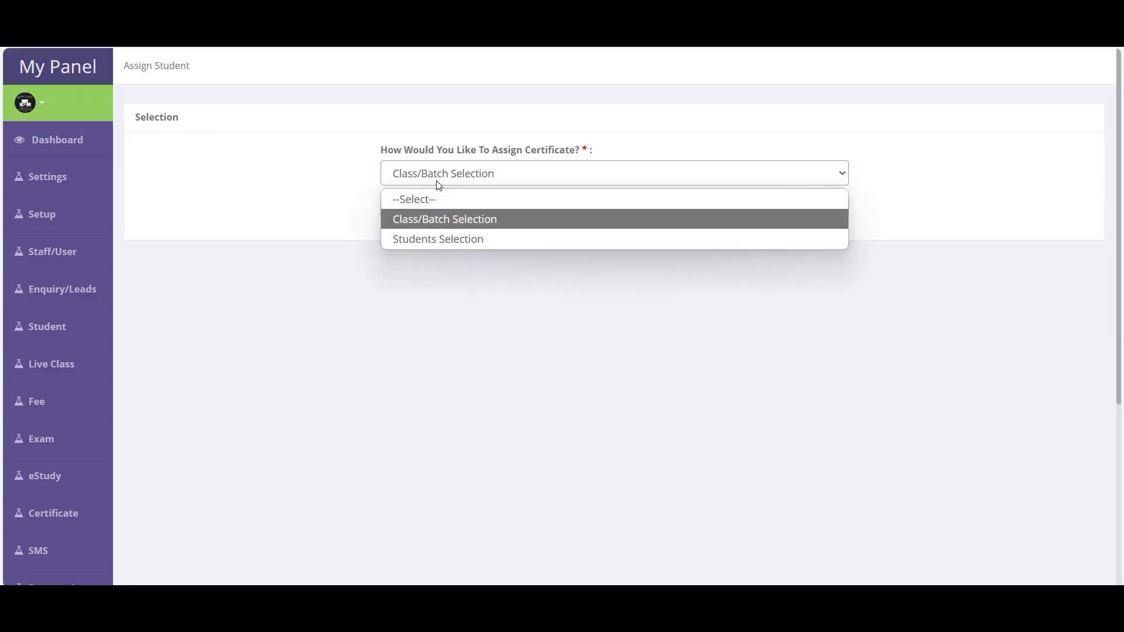
pyautogui.click(439, 185)
pyautogui.click(439, 185)
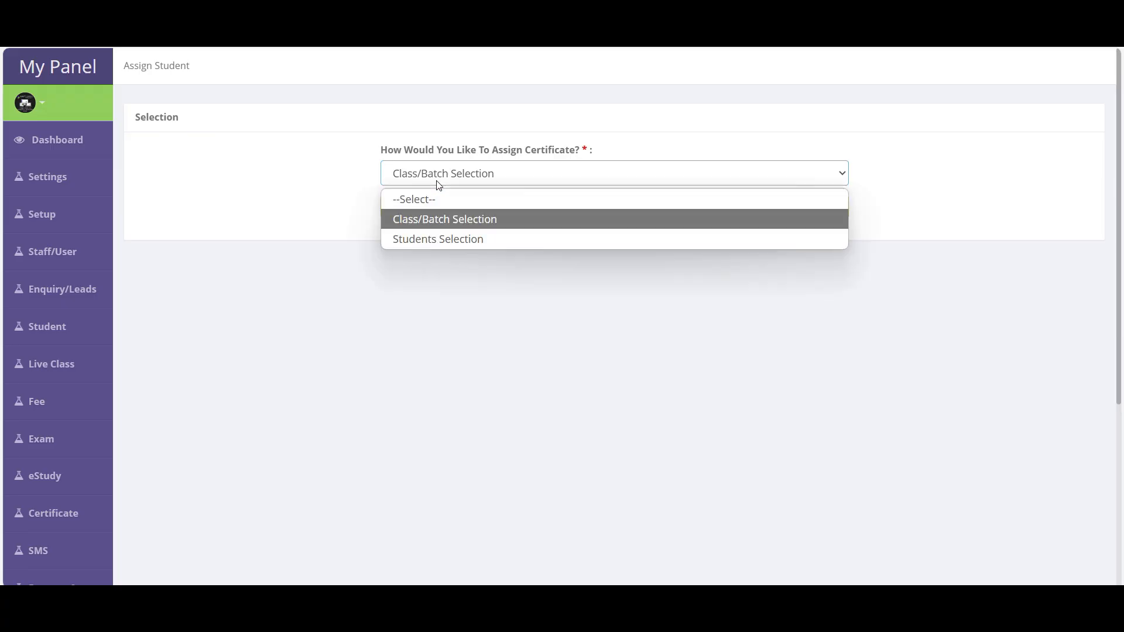
pyautogui.click(438, 239)
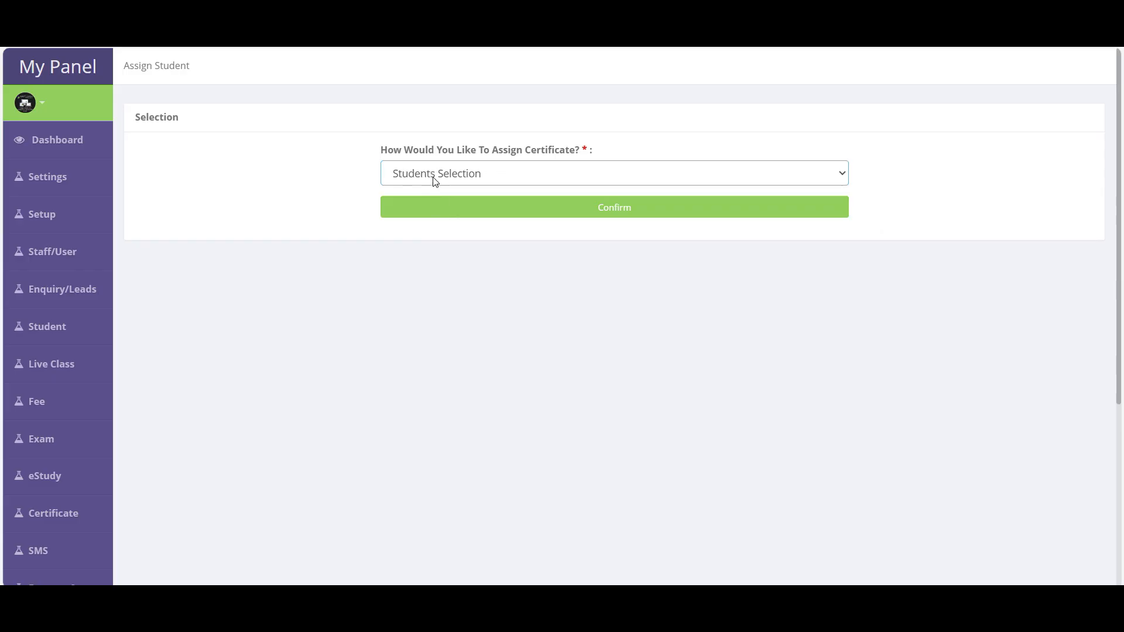
pyautogui.click(431, 180)
pyautogui.click(429, 220)
pyautogui.click(621, 209)
pyautogui.scroll(-5, 862, 375)
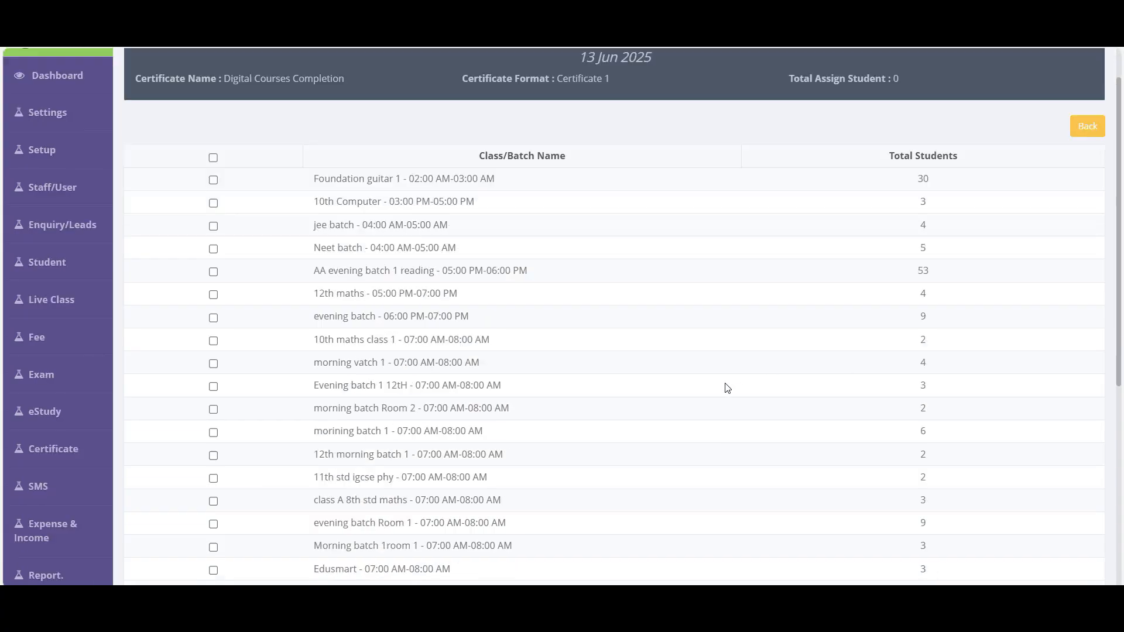
# - Tick class 1 morning batch, generate its certificates, and return to Manage Certificate
pyautogui.click(215, 390)
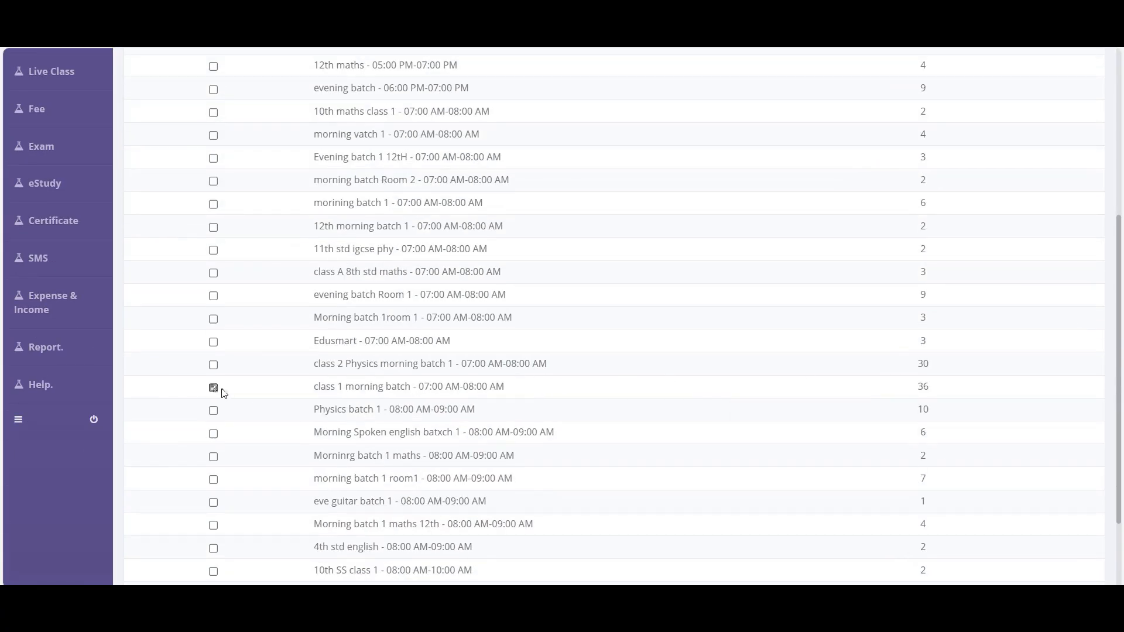
pyautogui.moveTo(316, 389); pyautogui.dragTo(539, 395)
pyautogui.moveTo(939, 389); pyautogui.dragTo(973, 304)
pyautogui.scroll(-1, 974, 304)
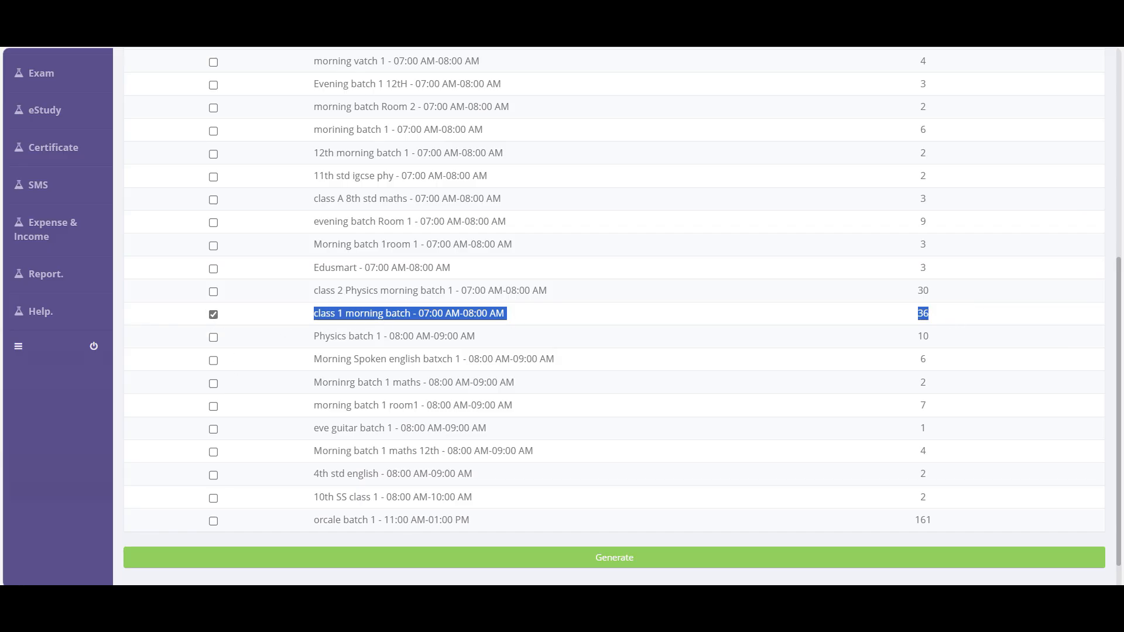
pyautogui.click(629, 563)
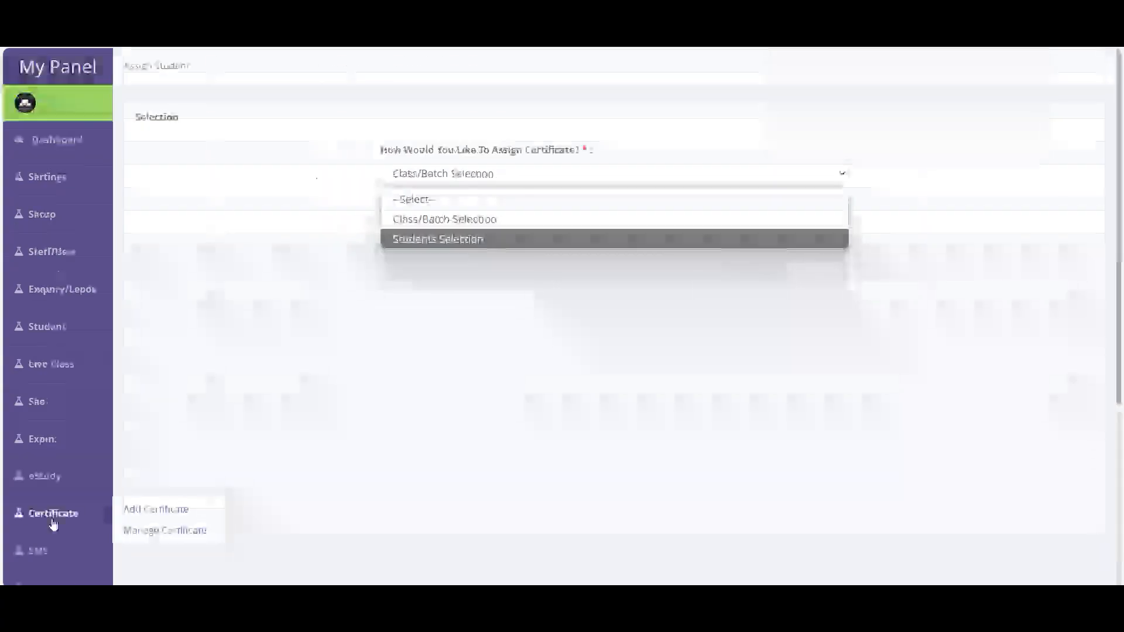
pyautogui.click(166, 530)
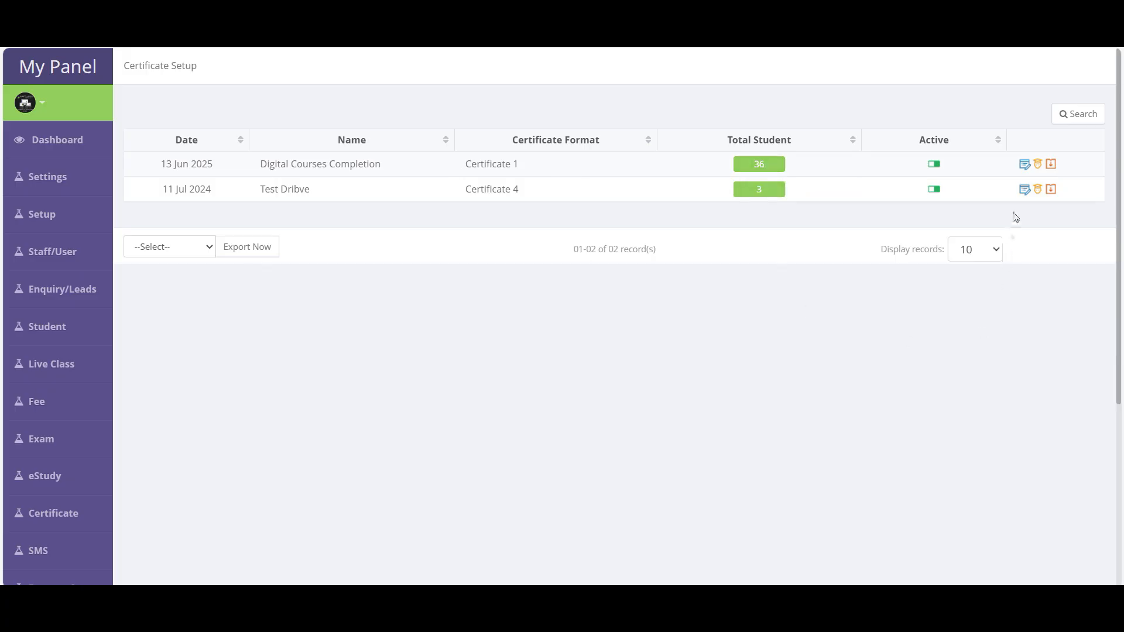
# - Open Assign Student for the certificate and search students by the name 'test'
pyautogui.click(1040, 167)
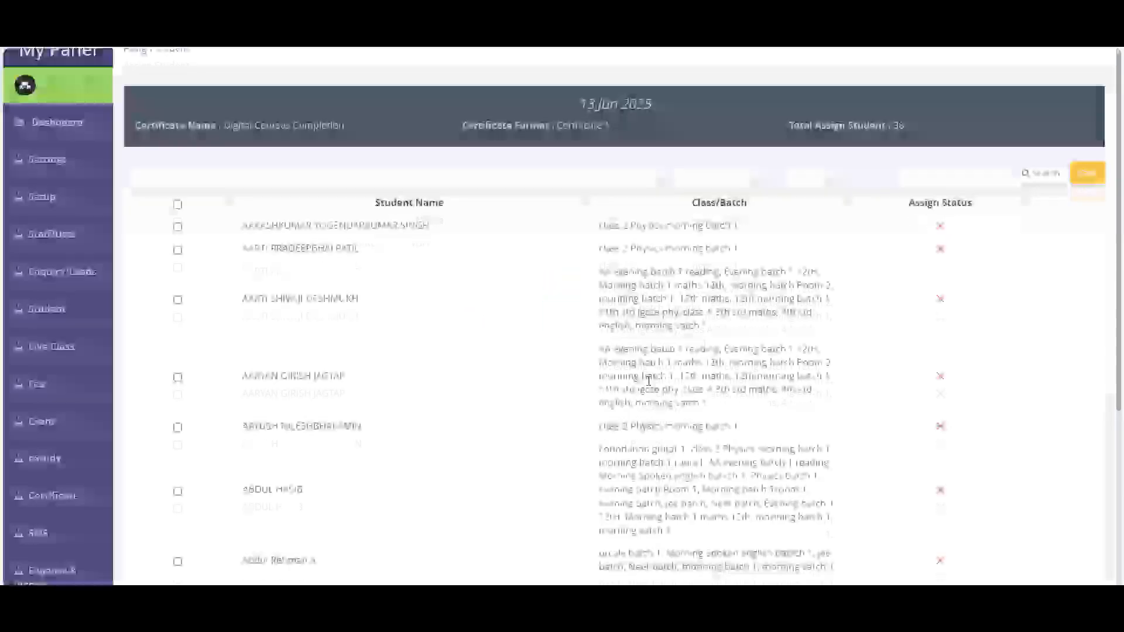
pyautogui.scroll(-10, 509, 426)
pyautogui.scroll(10, 792, 449)
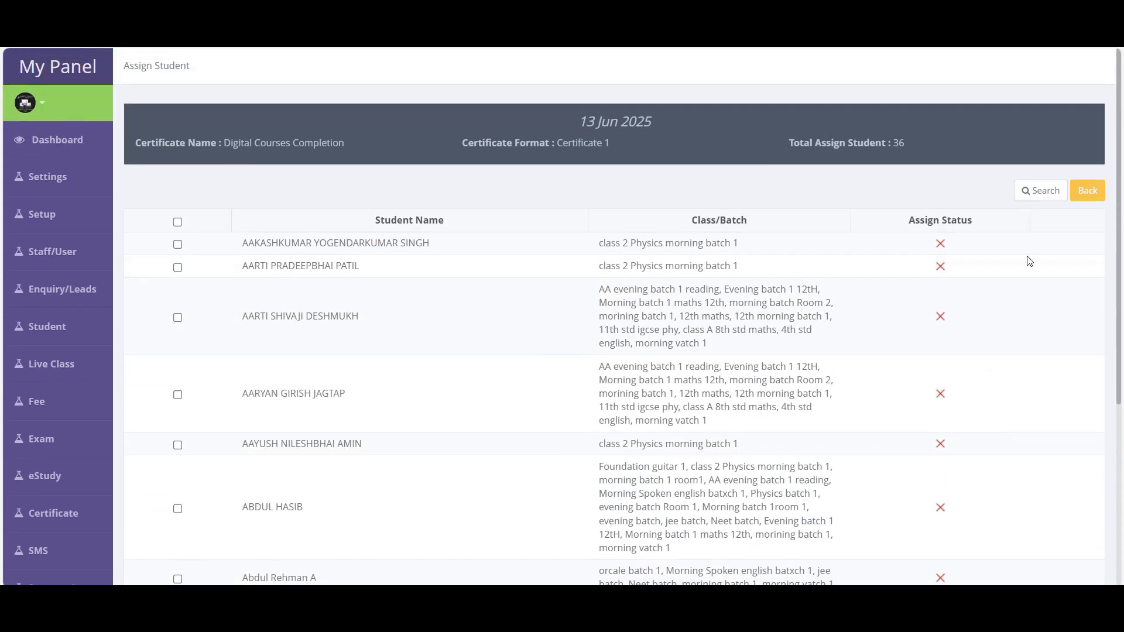
pyautogui.click(1040, 190)
pyautogui.click(640, 270)
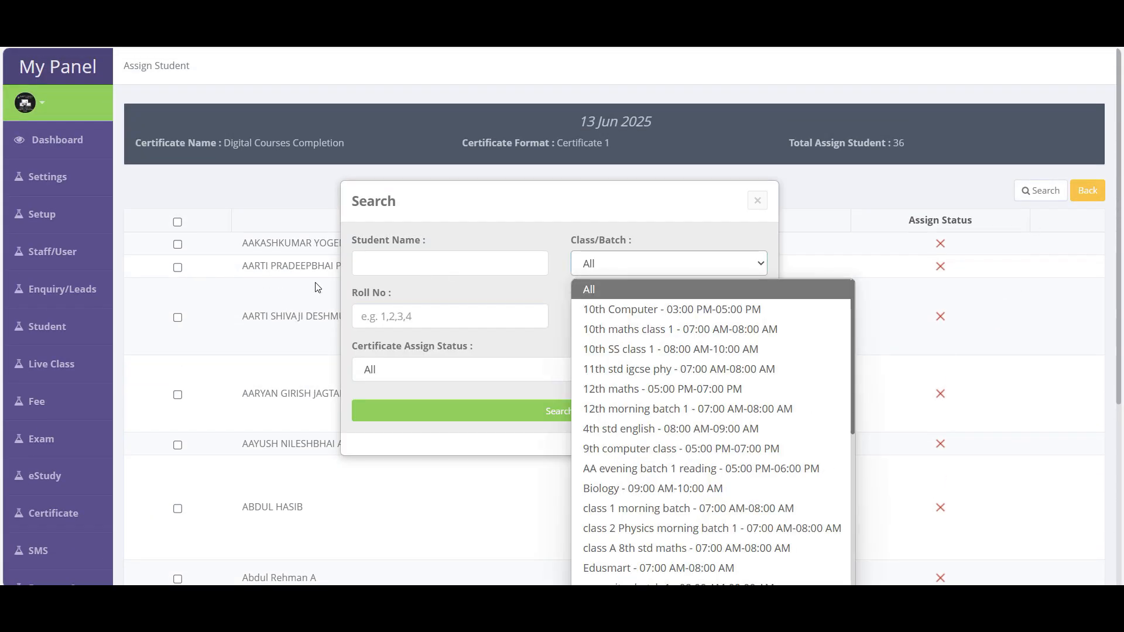
pyautogui.click(391, 271)
pyautogui.write('test')
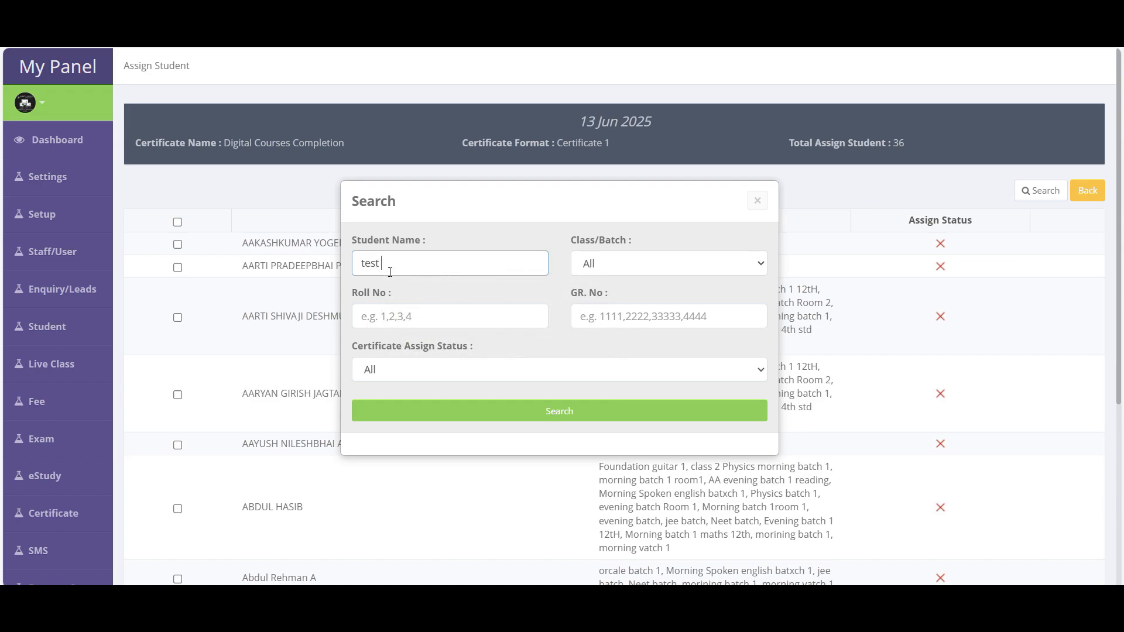
pyautogui.press('Return')
# - Assign the certificate to the four matching students, then tick three rows and go back
pyautogui.click(185, 246)
pyautogui.click(184, 267)
pyautogui.click(183, 291)
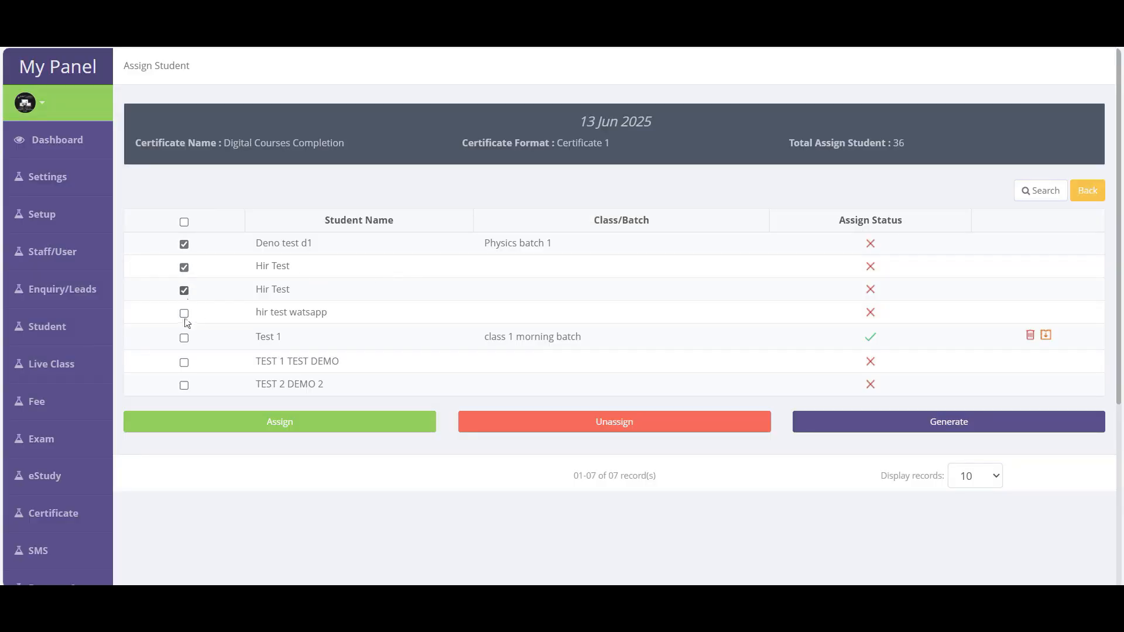
pyautogui.click(184, 313)
pyautogui.click(288, 425)
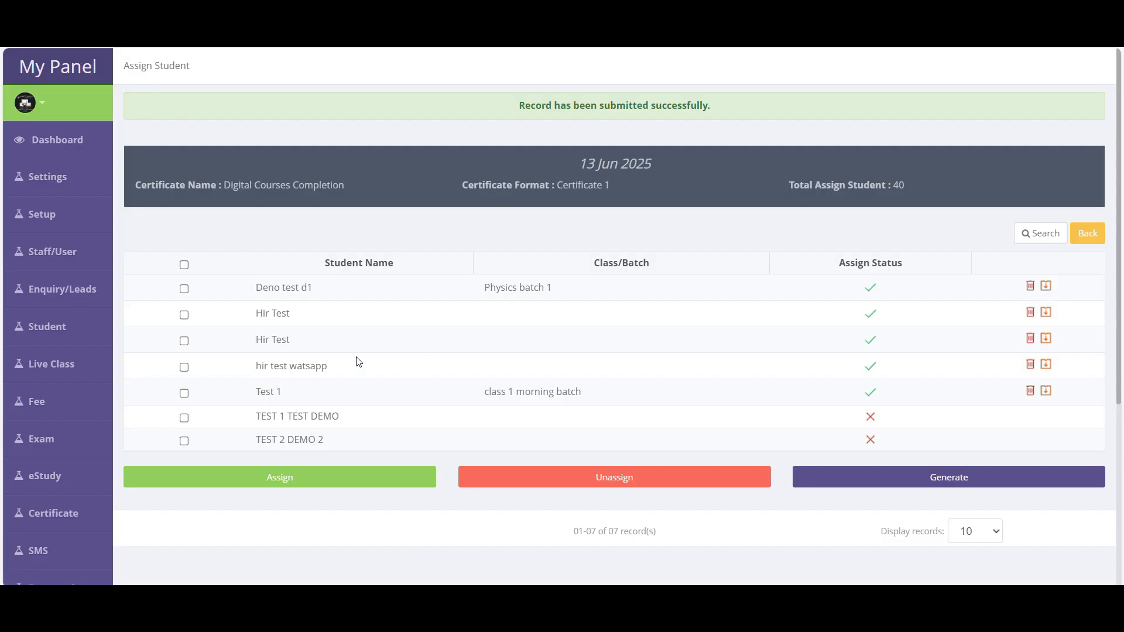
pyautogui.click(183, 289)
pyautogui.click(184, 315)
pyautogui.click(184, 342)
pyautogui.click(1090, 236)
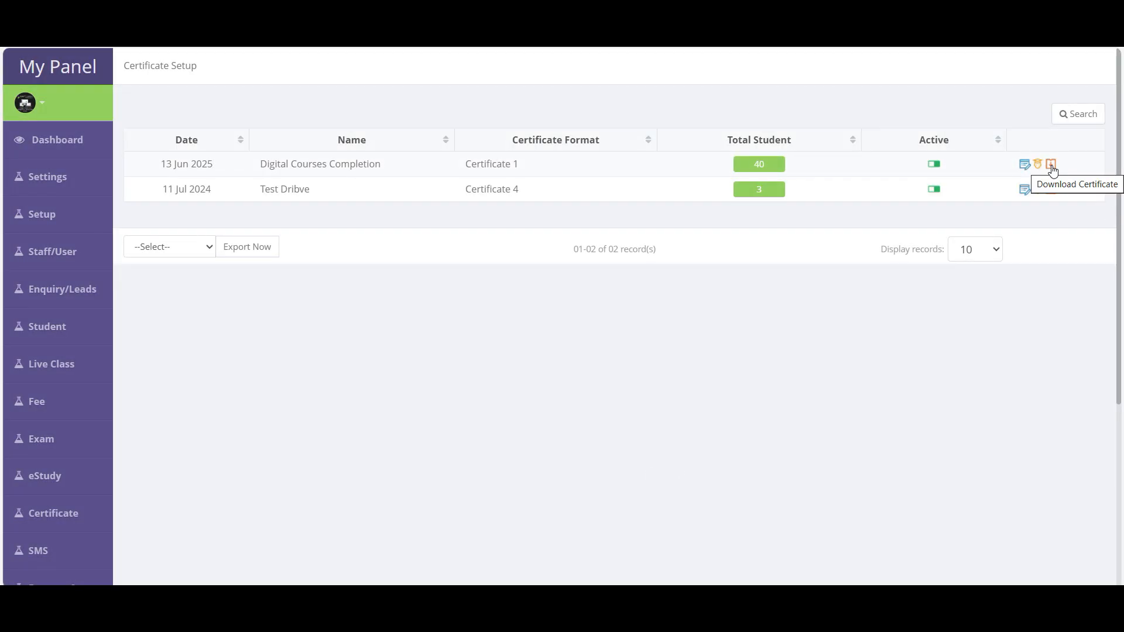
# - Check that Digital Courses Completion now shows 40 assigned students in the list
pyautogui.moveTo(259, 164); pyautogui.dragTo(383, 164)
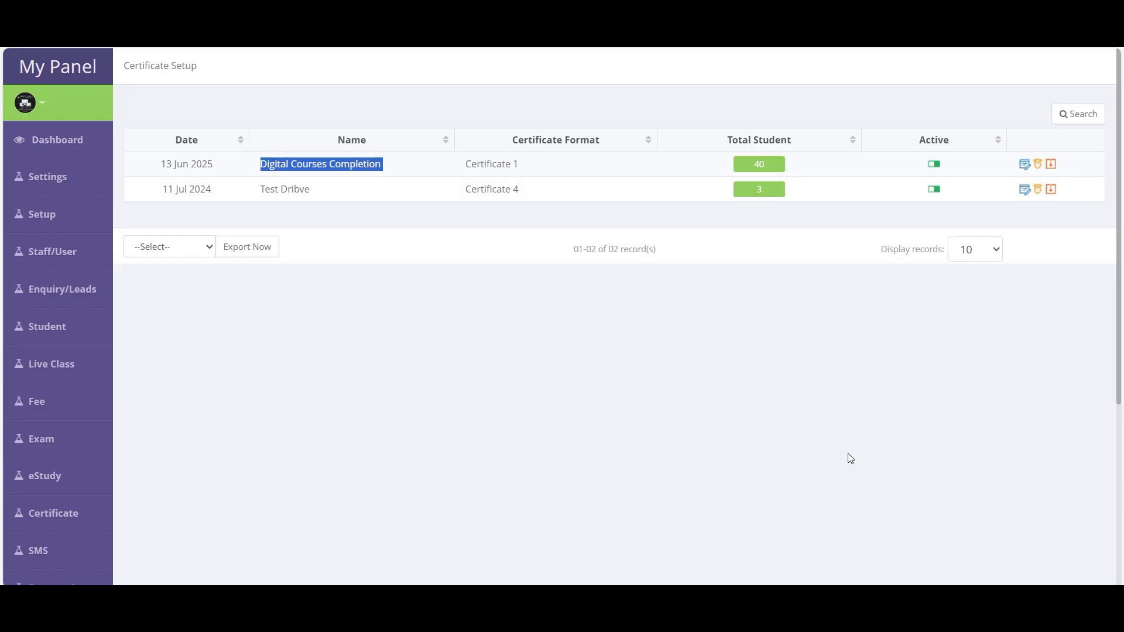
pyautogui.click(325, 375)
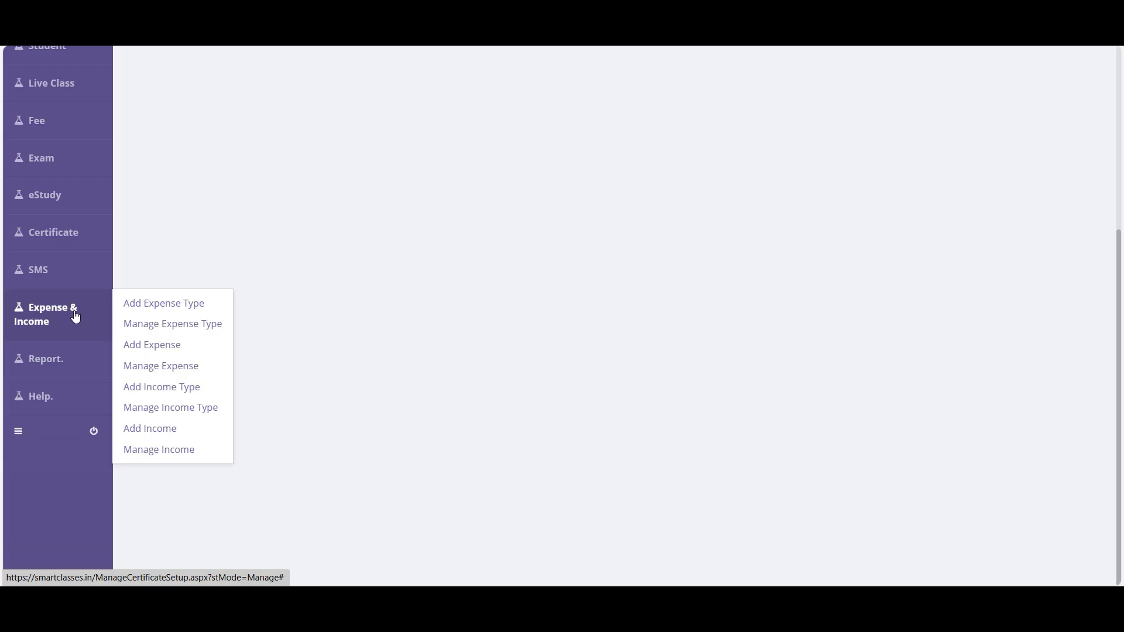
# - Open Create Expense Type and enter Electricity in place of Rent
pyautogui.click(180, 310)
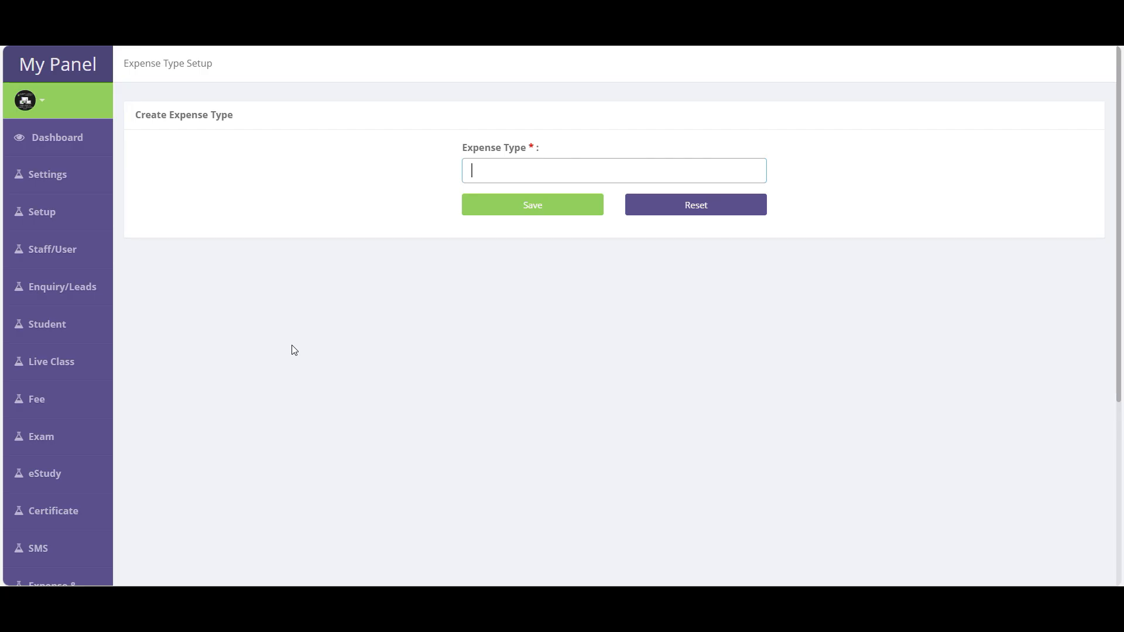
pyautogui.scroll(-4, 56, 531)
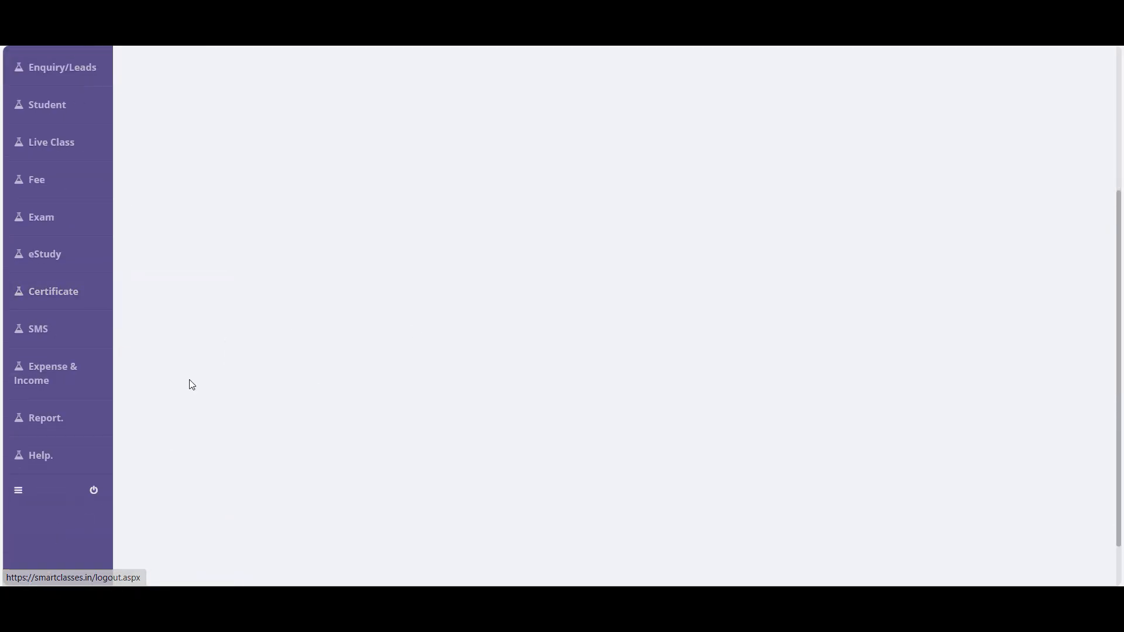
pyautogui.moveTo(45, 381)
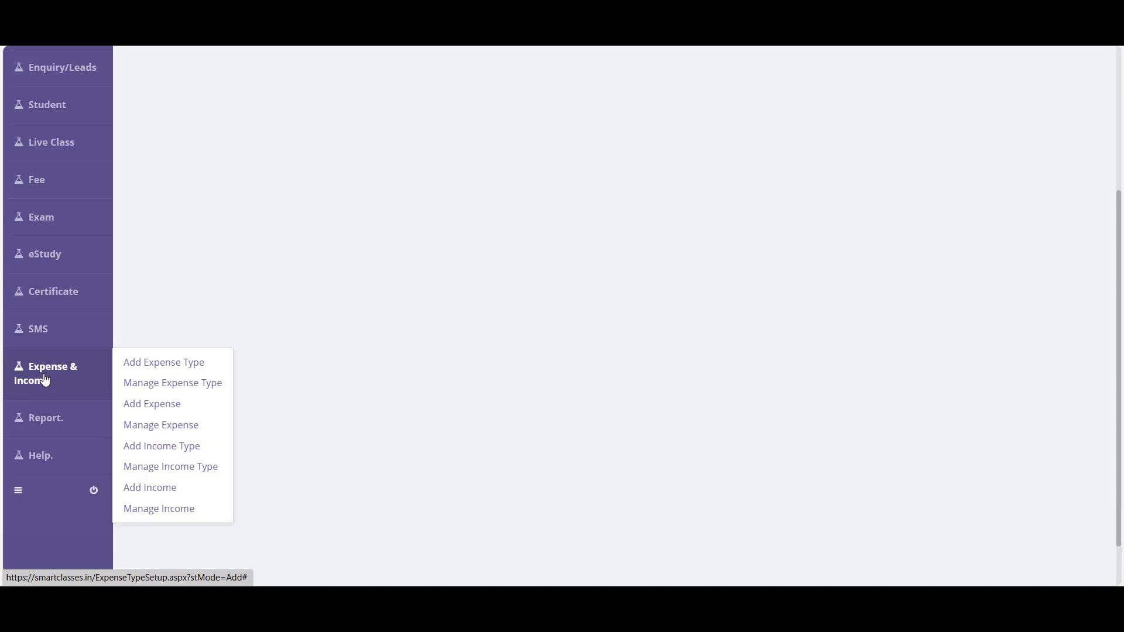
pyautogui.click(179, 367)
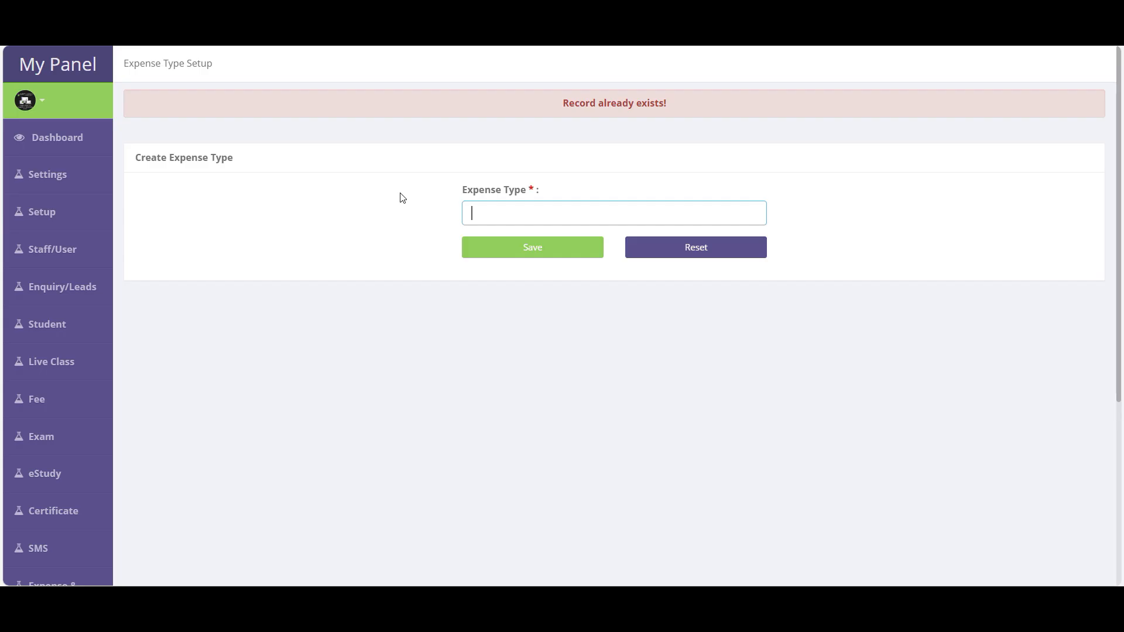
pyautogui.write('nt')
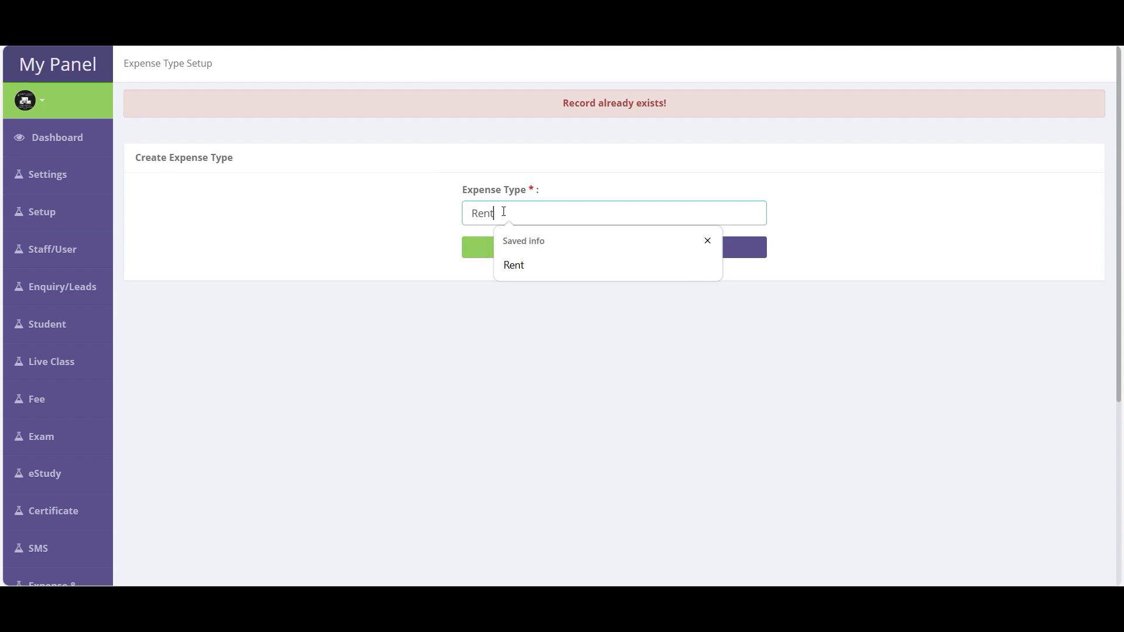
pyautogui.moveTo(502, 213); pyautogui.dragTo(401, 209)
pyautogui.write('Electricity')
# - Replace it with Salary and save, which fails with 'Record already exists!'
pyautogui.moveTo(525, 214); pyautogui.dragTo(344, 215)
pyautogui.write('Salary')
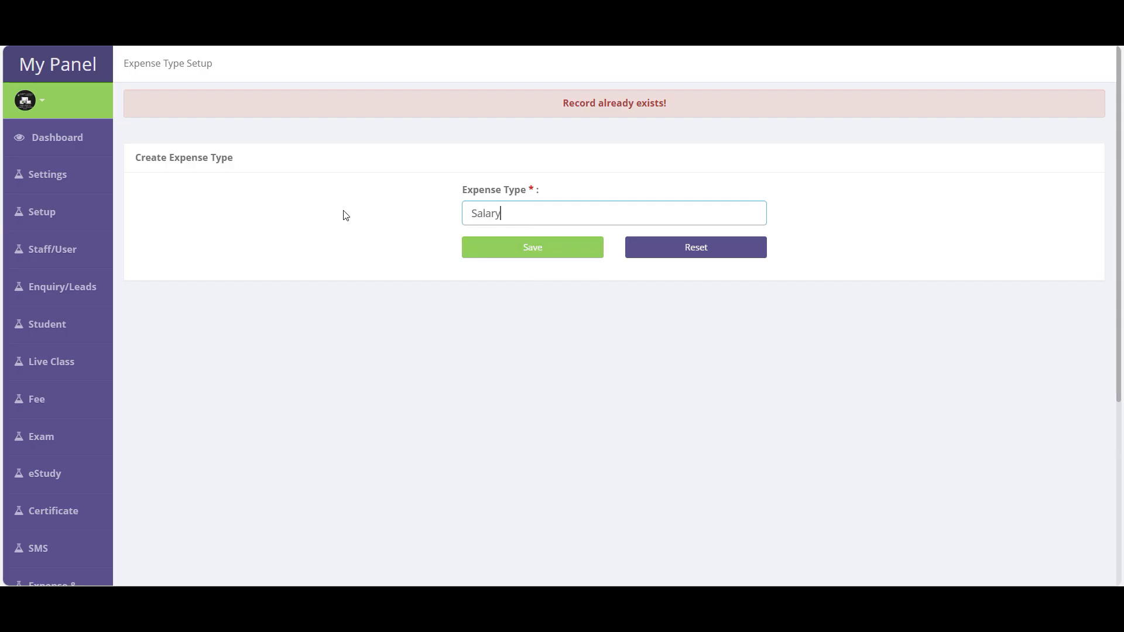
pyautogui.click(532, 247)
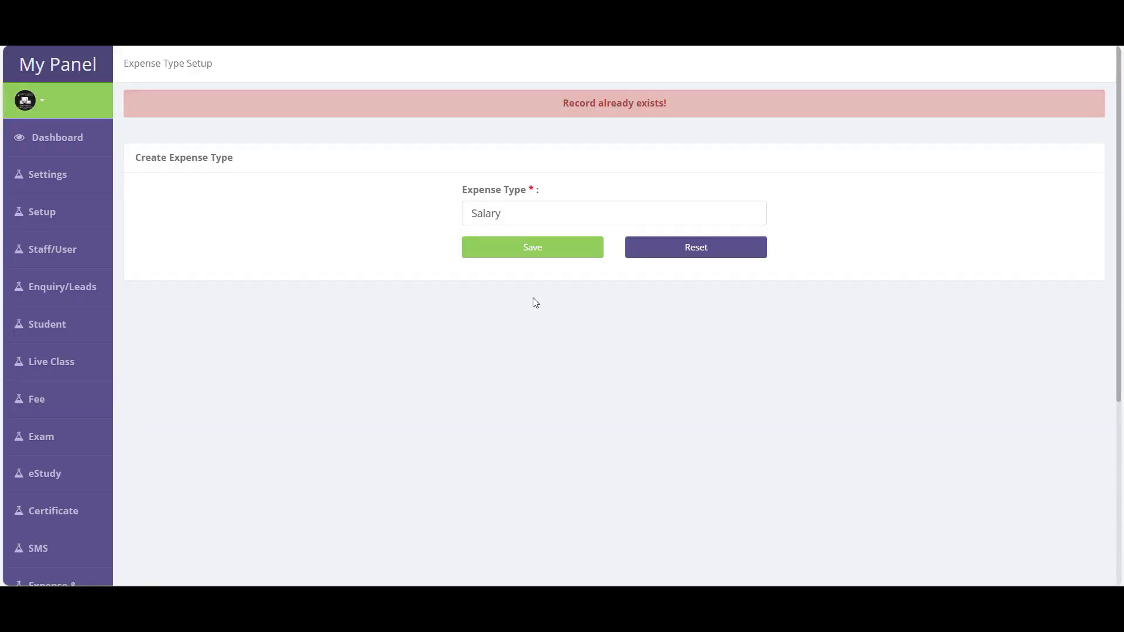
pyautogui.scroll(-1, 532, 298)
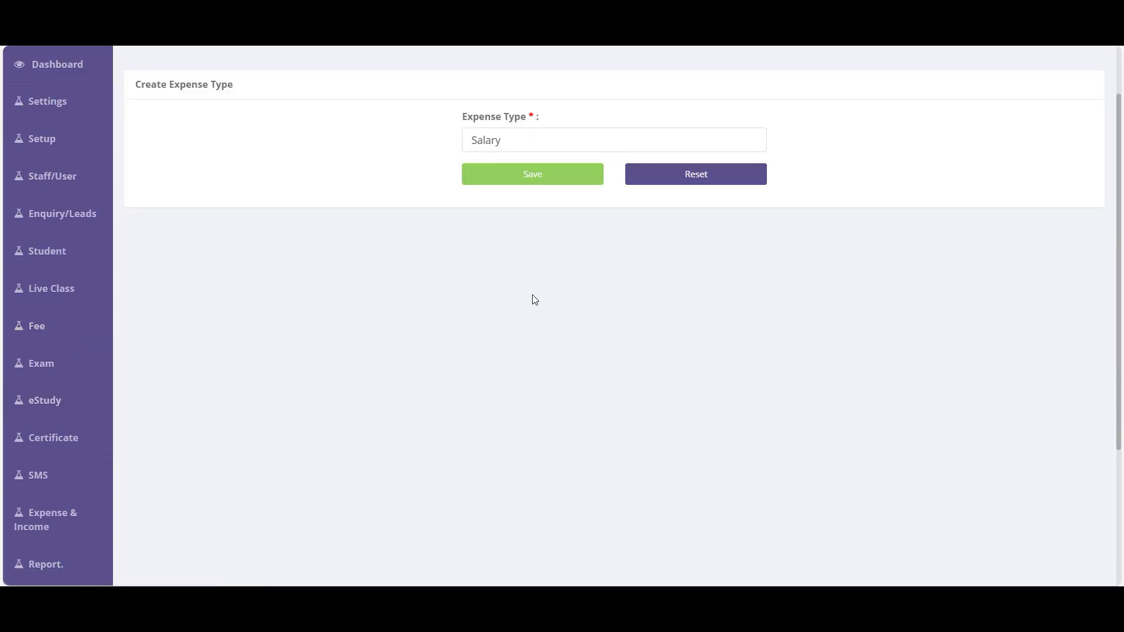
pyautogui.scroll(-1, 263, 433)
pyautogui.moveTo(51, 454)
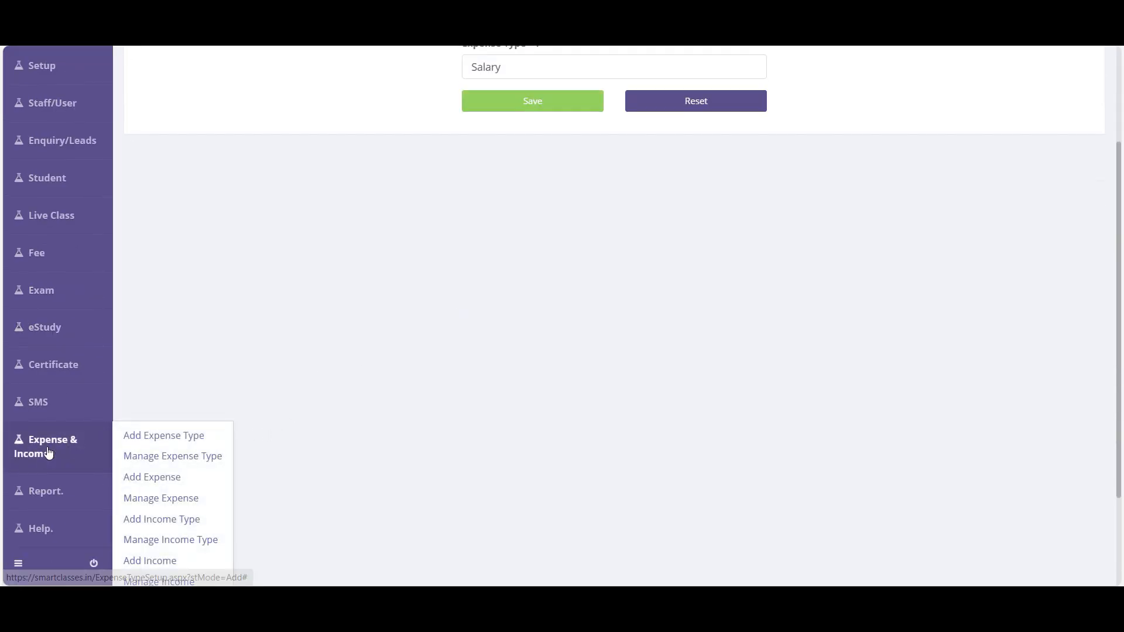
# - Review the 30 expense types in Manage Expense Type, opening then cancelling the salary staff edit
pyautogui.click(179, 465)
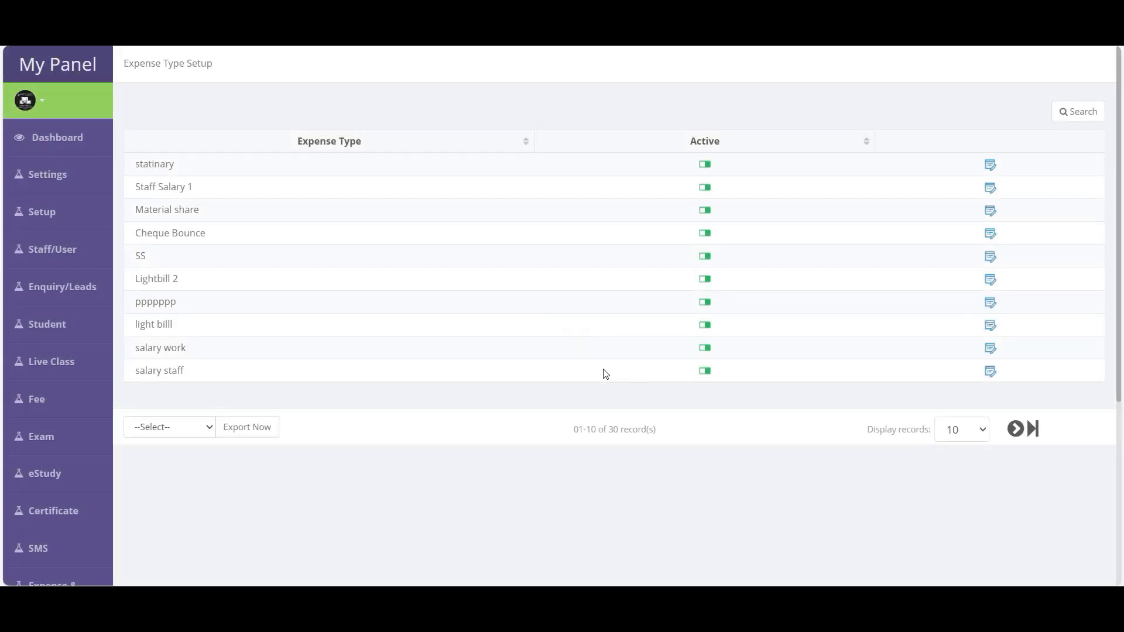
pyautogui.moveTo(196, 381); pyautogui.dragTo(134, 165)
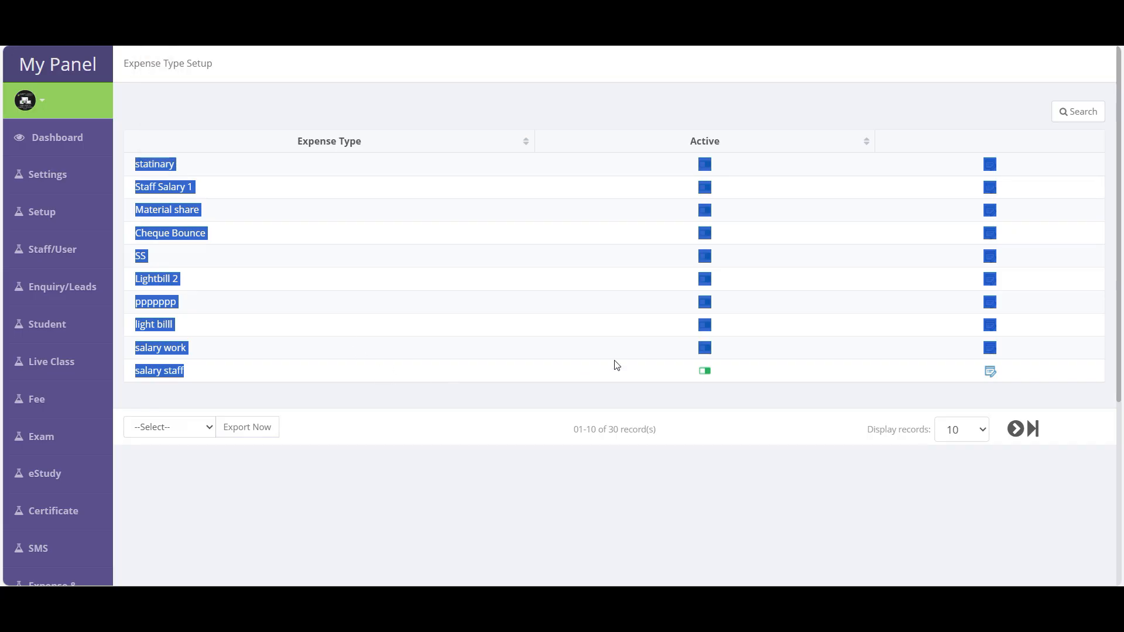
pyautogui.click(638, 379)
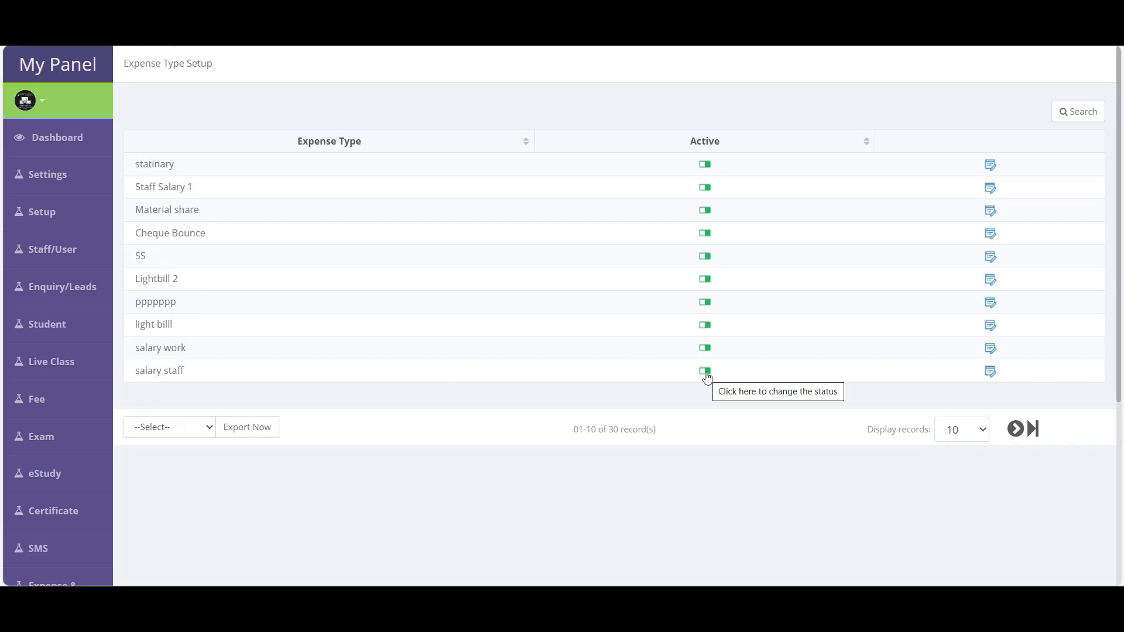
pyautogui.scroll(-3, 820, 333)
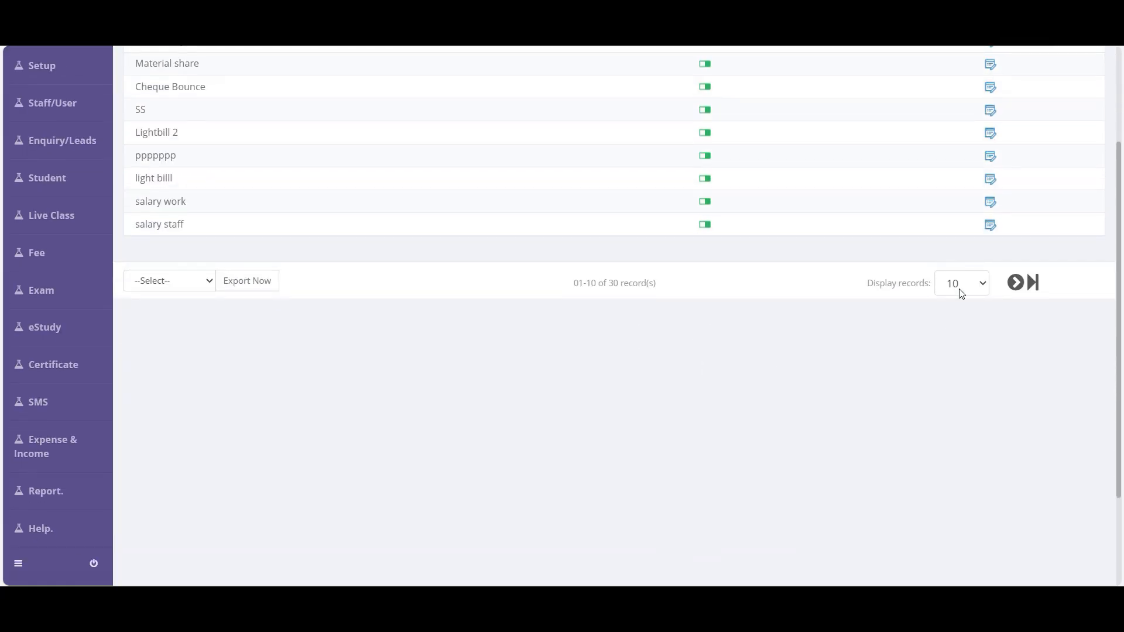
pyautogui.click(990, 224)
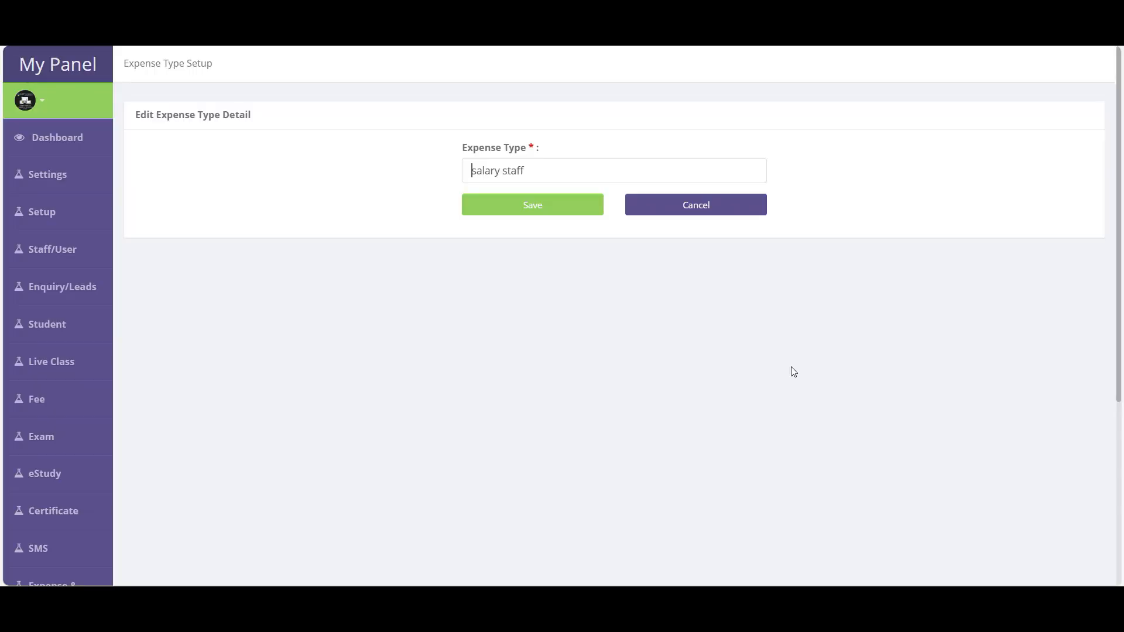
pyautogui.click(696, 205)
# - Go to Expense & Income > Add Expense to record a daily expense
pyautogui.moveTo(93, 509)
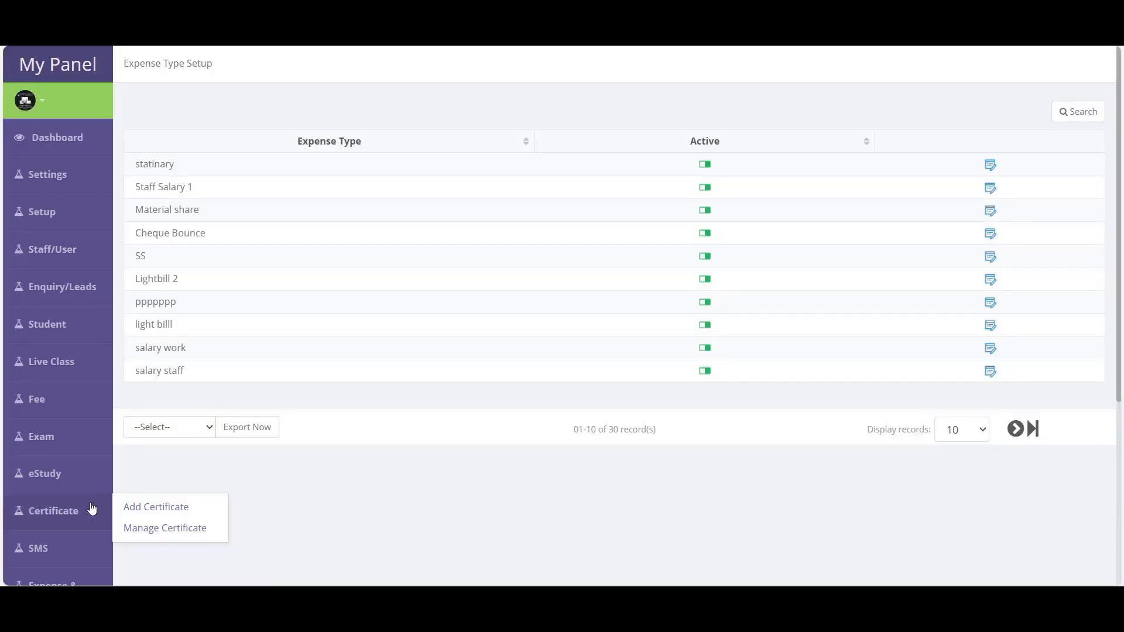
pyautogui.scroll(-3, 58, 463)
pyautogui.moveTo(52, 445)
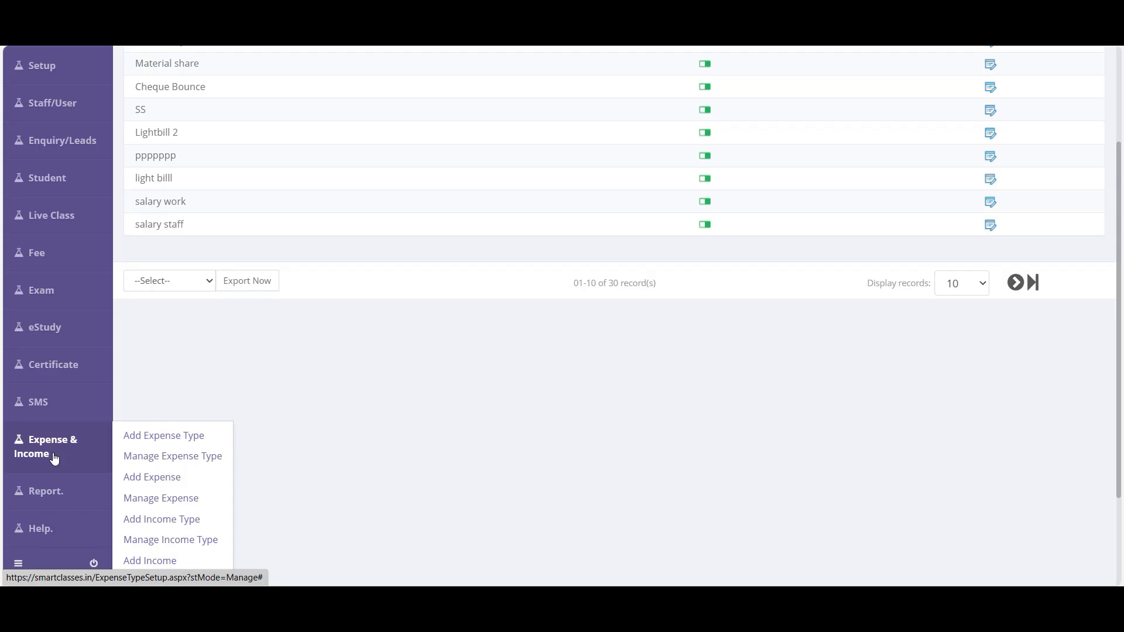
pyautogui.click(166, 479)
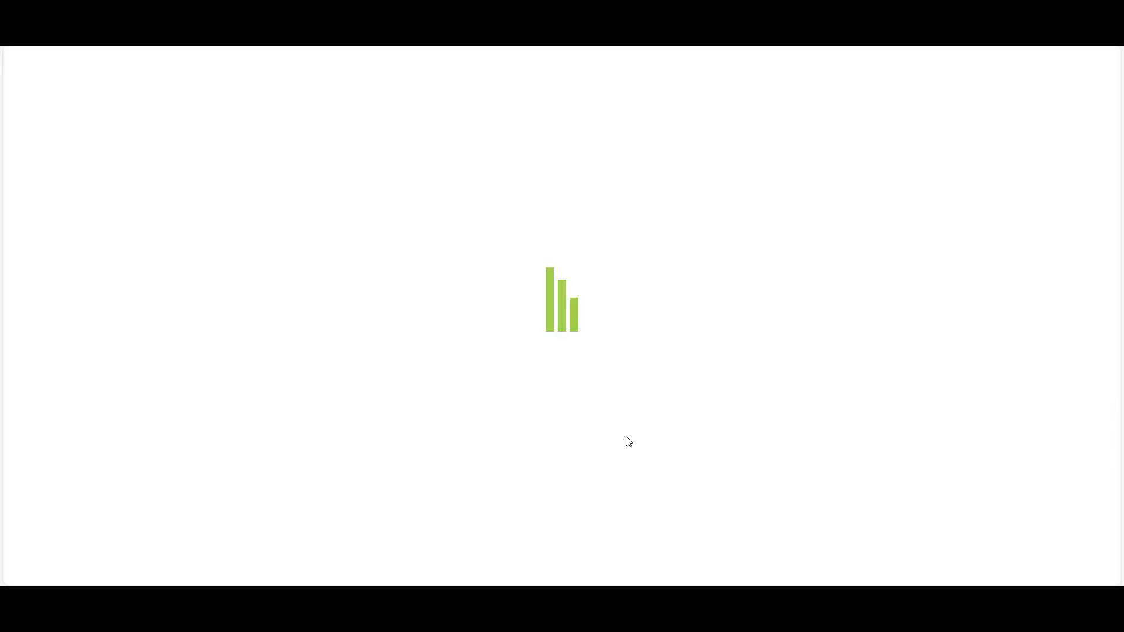
# - Save a cash Electricity bill expense of 1500 with a remark
pyautogui.click(361, 171)
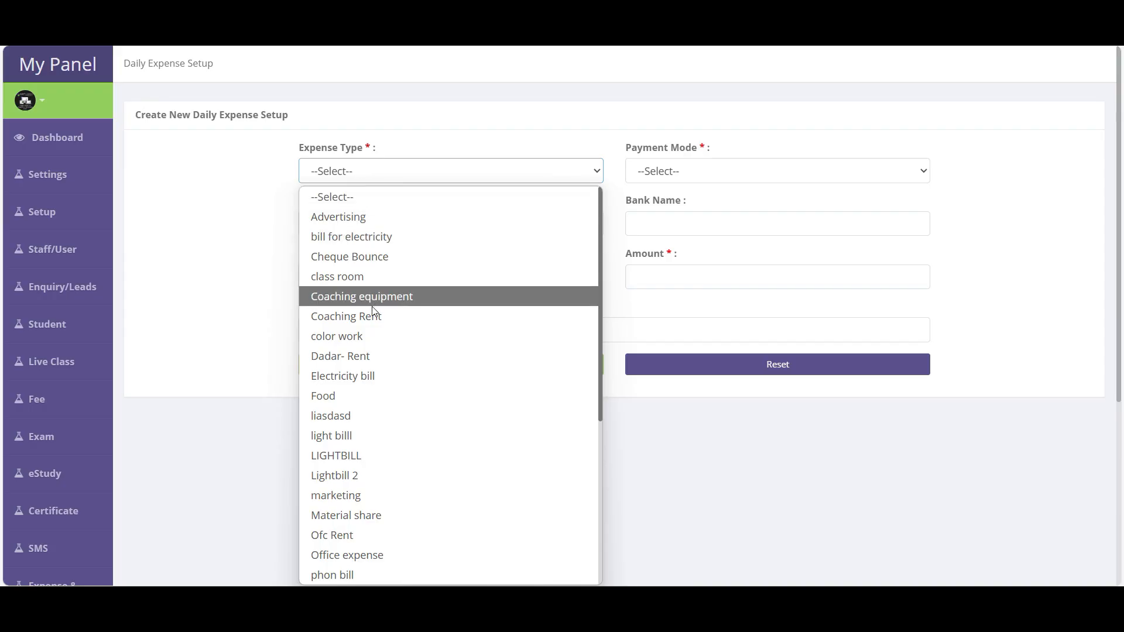
pyautogui.press('e')
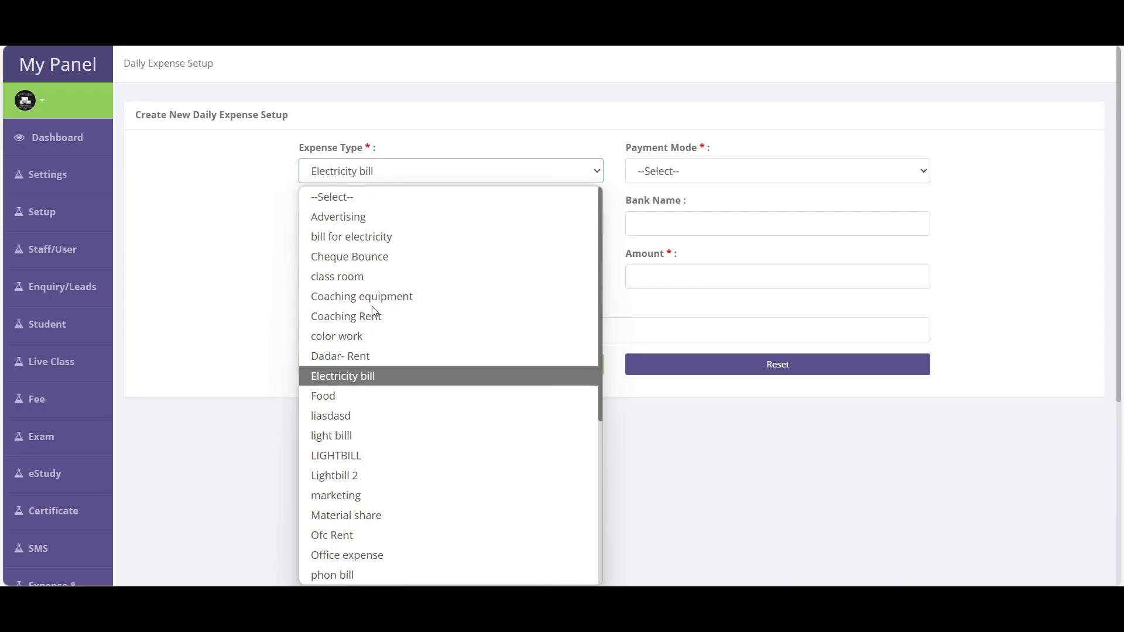
pyautogui.press('Return')
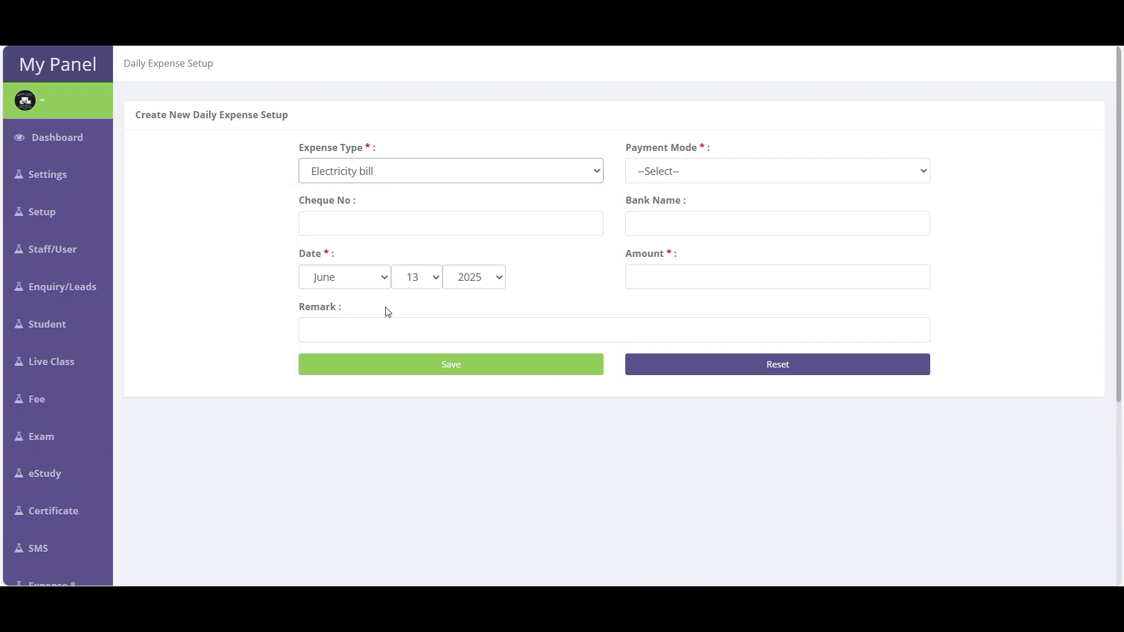
pyautogui.click(662, 172)
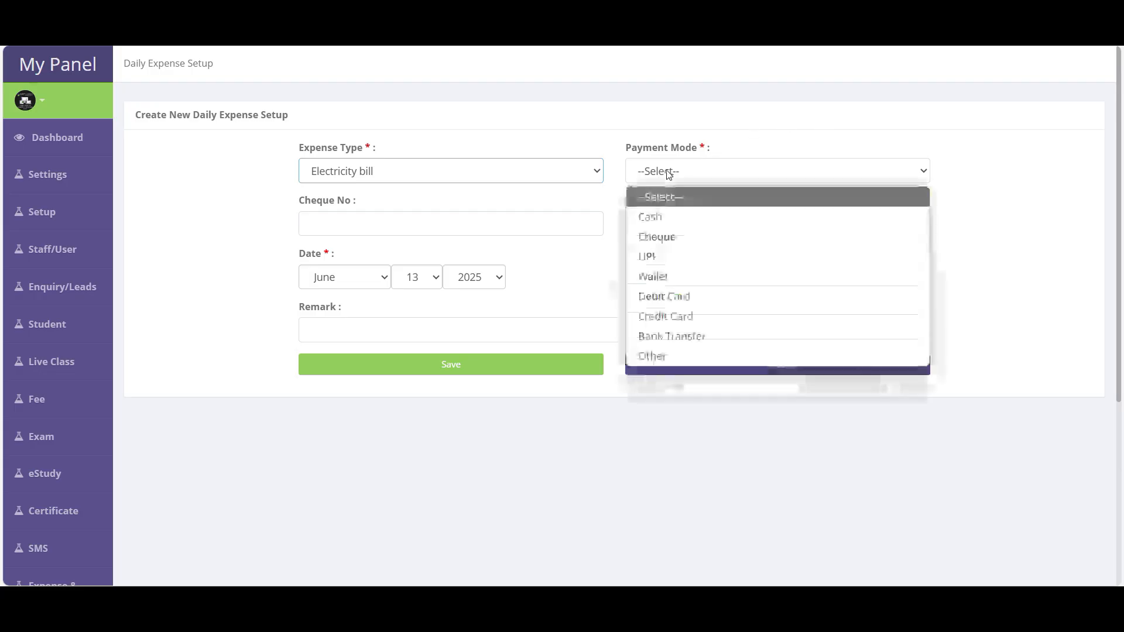
pyautogui.click(661, 218)
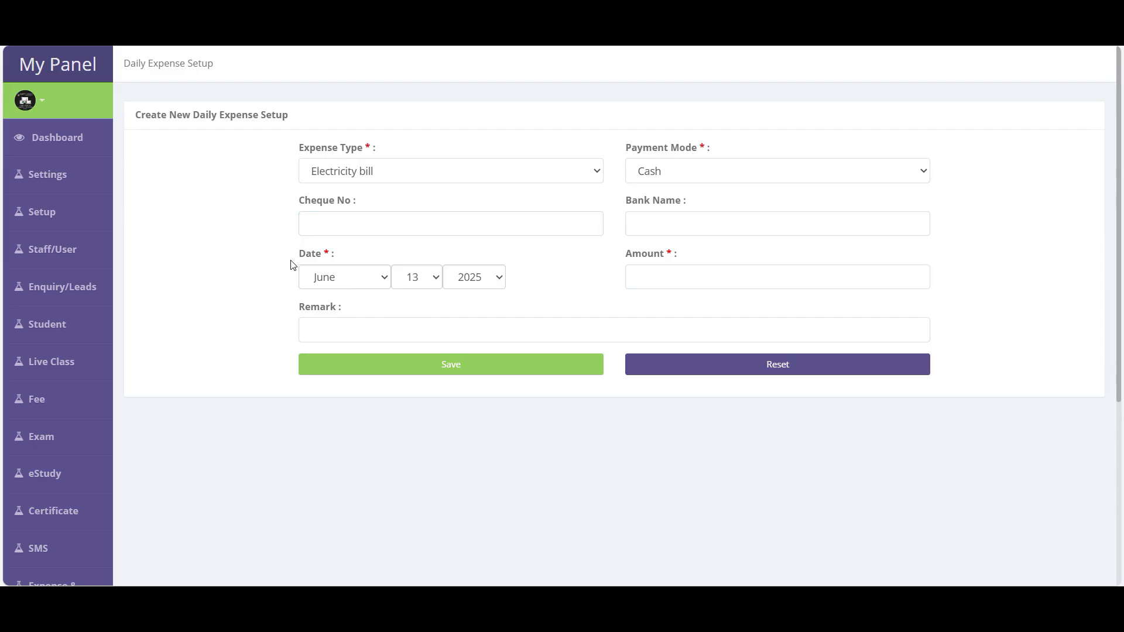
pyautogui.moveTo(298, 259); pyautogui.dragTo(343, 268)
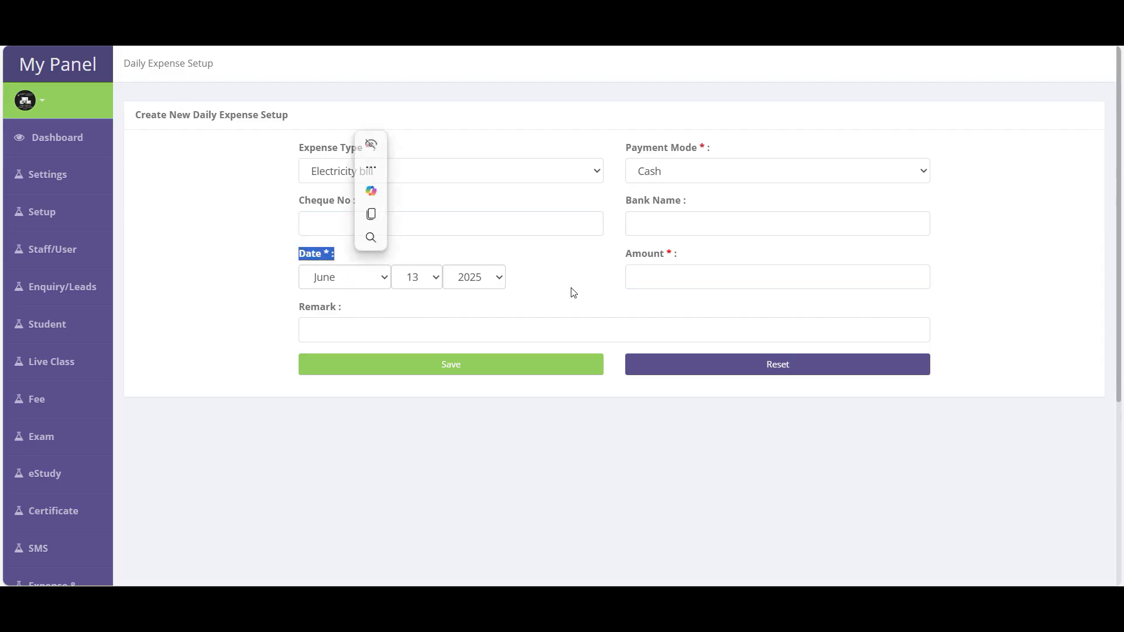
pyautogui.click(691, 275)
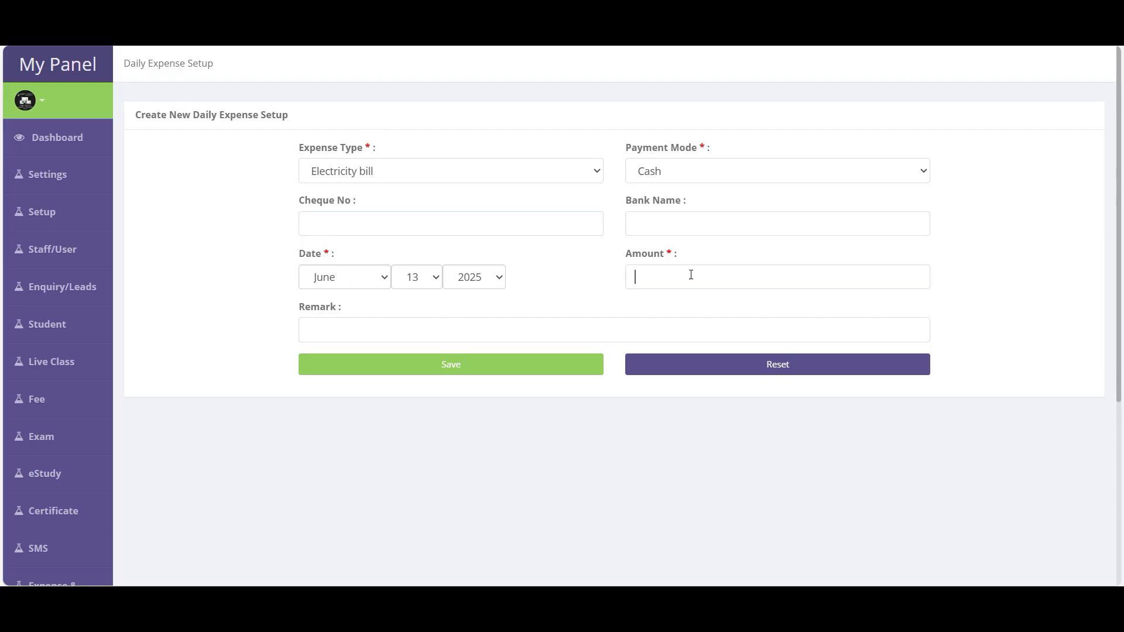
pyautogui.write('1500')
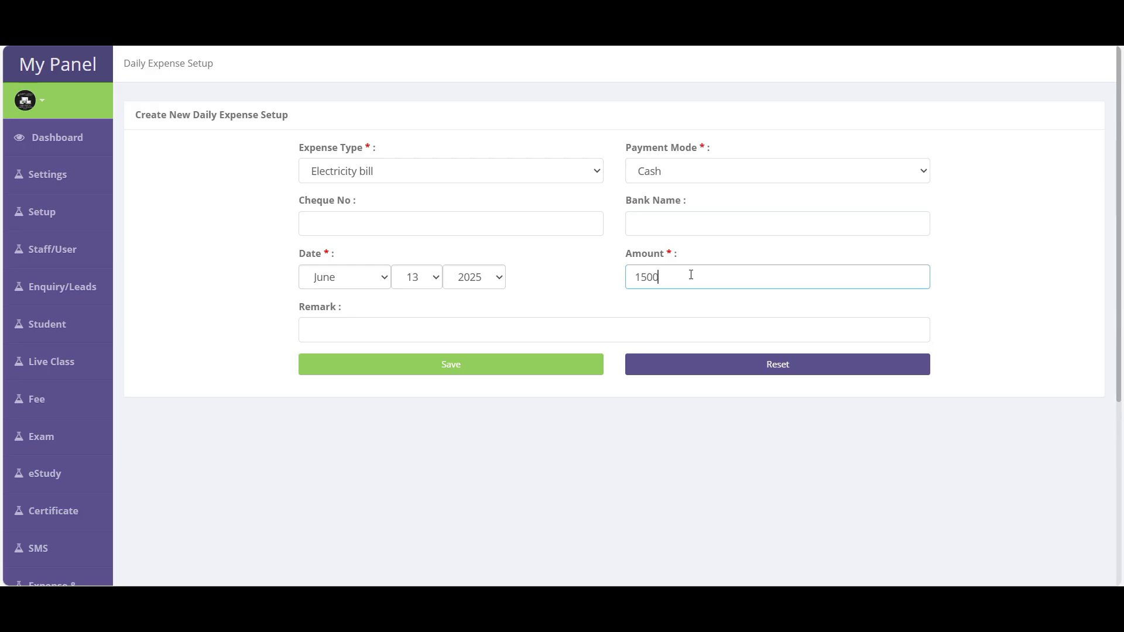
pyautogui.click(354, 332)
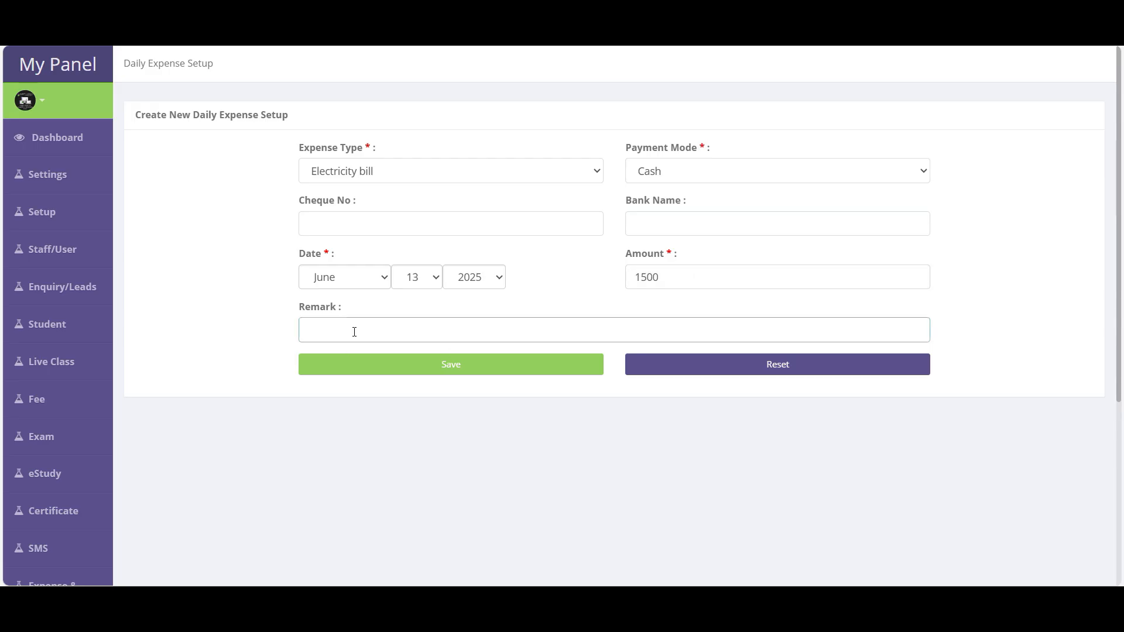
pyautogui.write('ashkja akskjdlkasd asd')
pyautogui.click(453, 361)
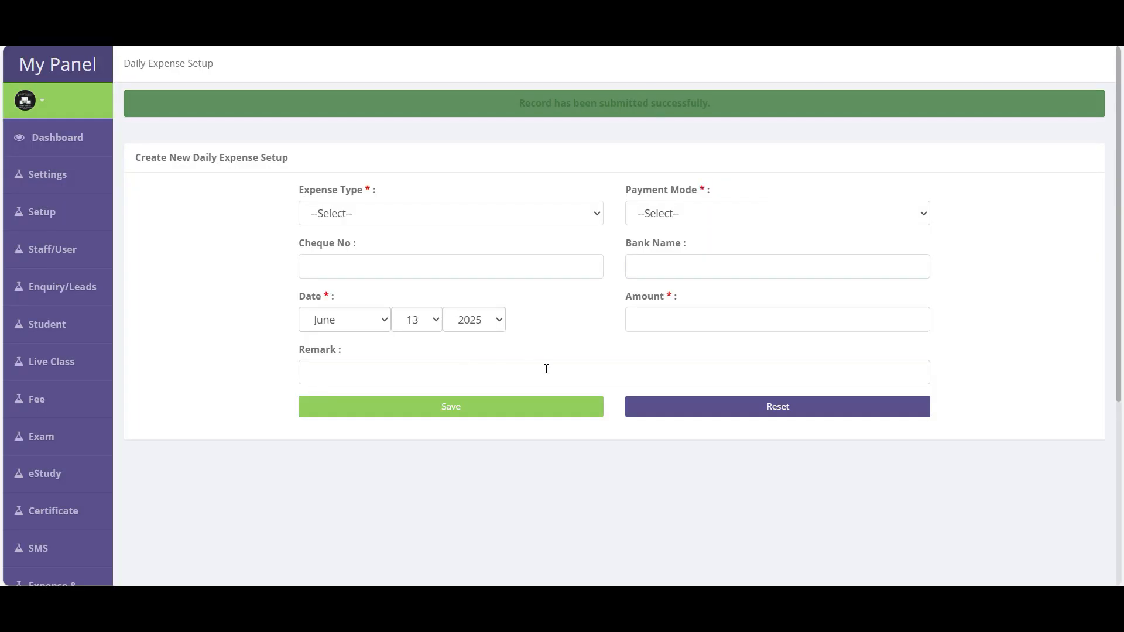
# - Save a cash Staff Salary expense of 5000
pyautogui.click(330, 215)
pyautogui.press('s')
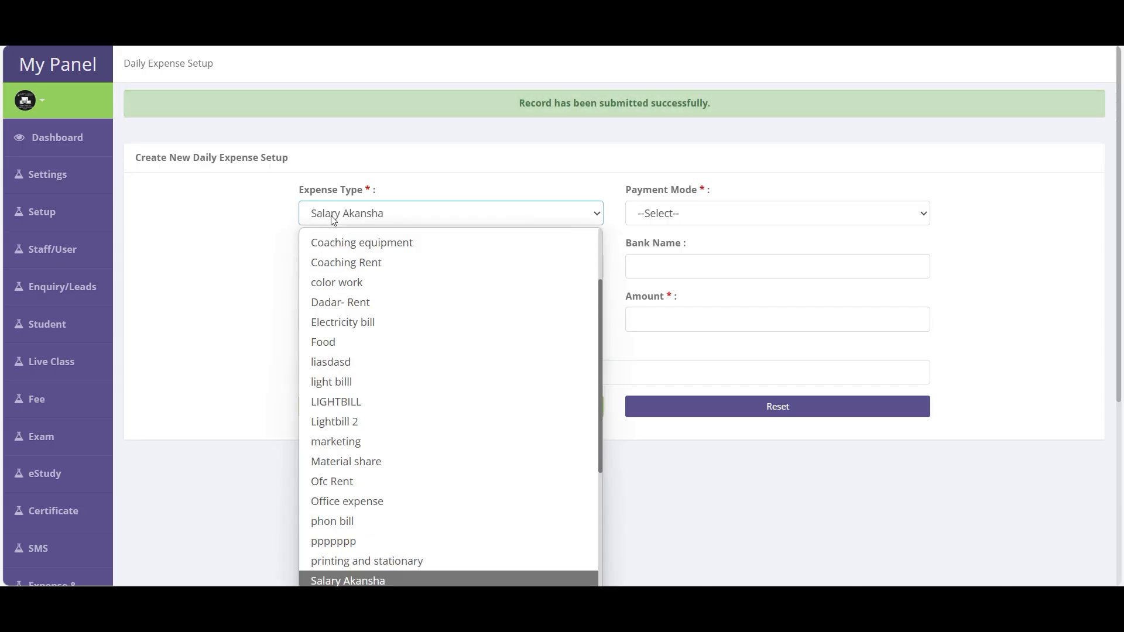
pyautogui.press('t')
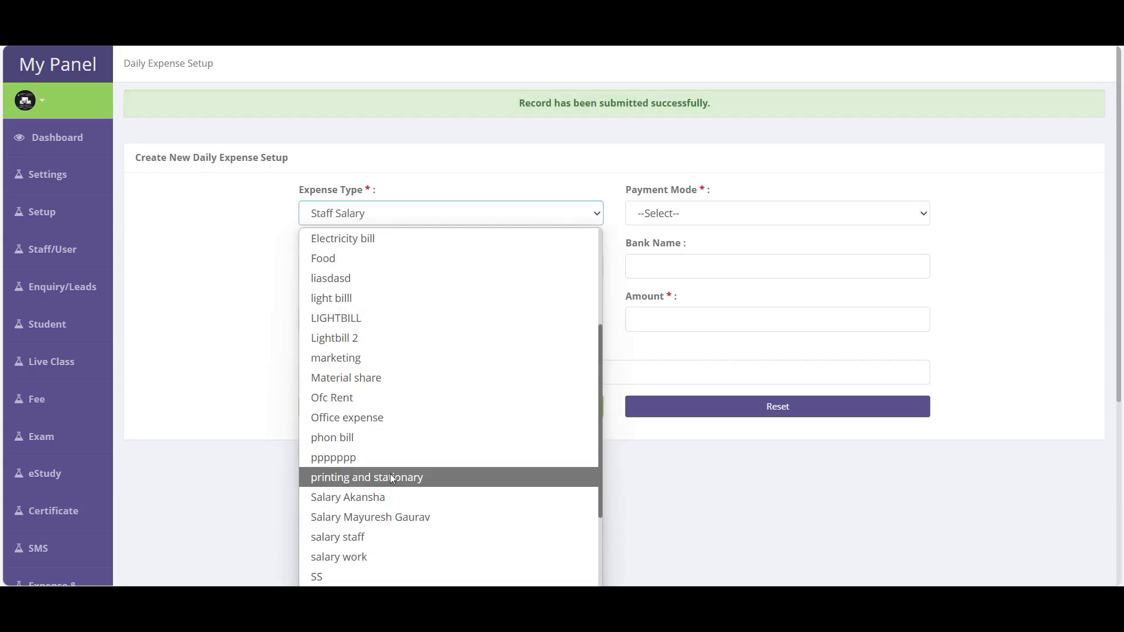
pyautogui.press('Return')
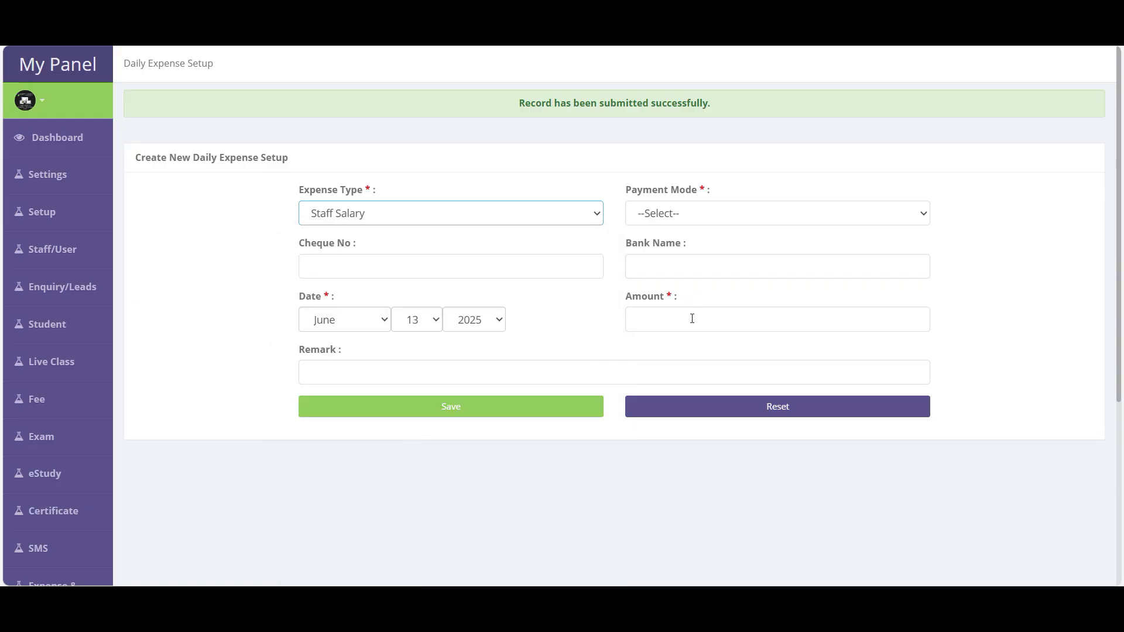
pyautogui.click(678, 215)
pyautogui.click(673, 256)
pyautogui.click(375, 260)
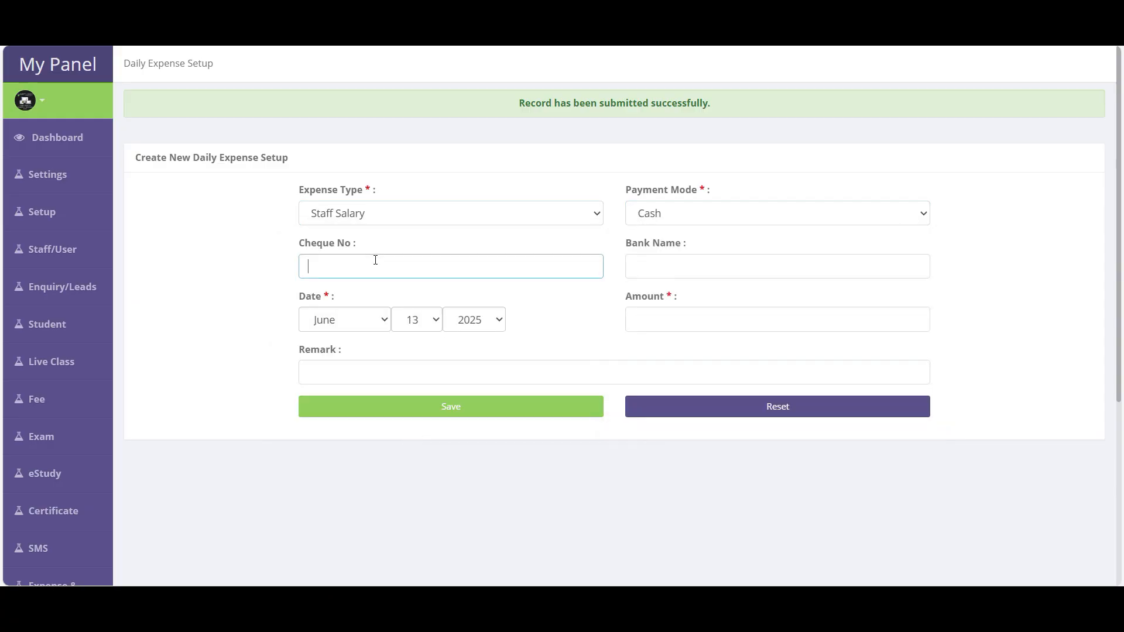
pyautogui.click(691, 320)
pyautogui.write('50000')
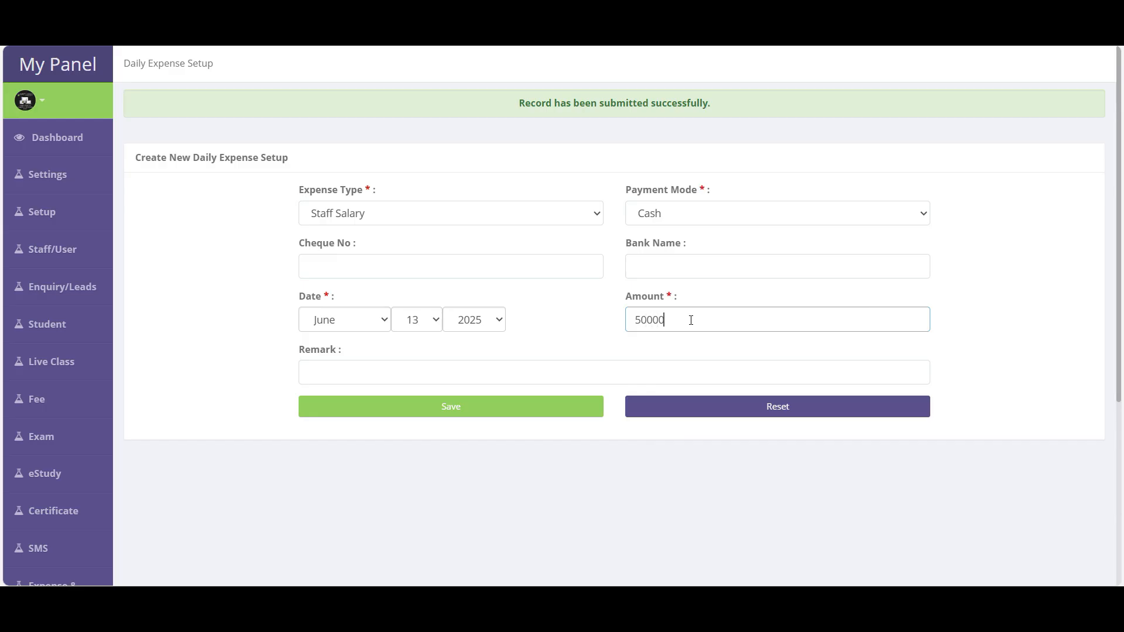
pyautogui.click(465, 413)
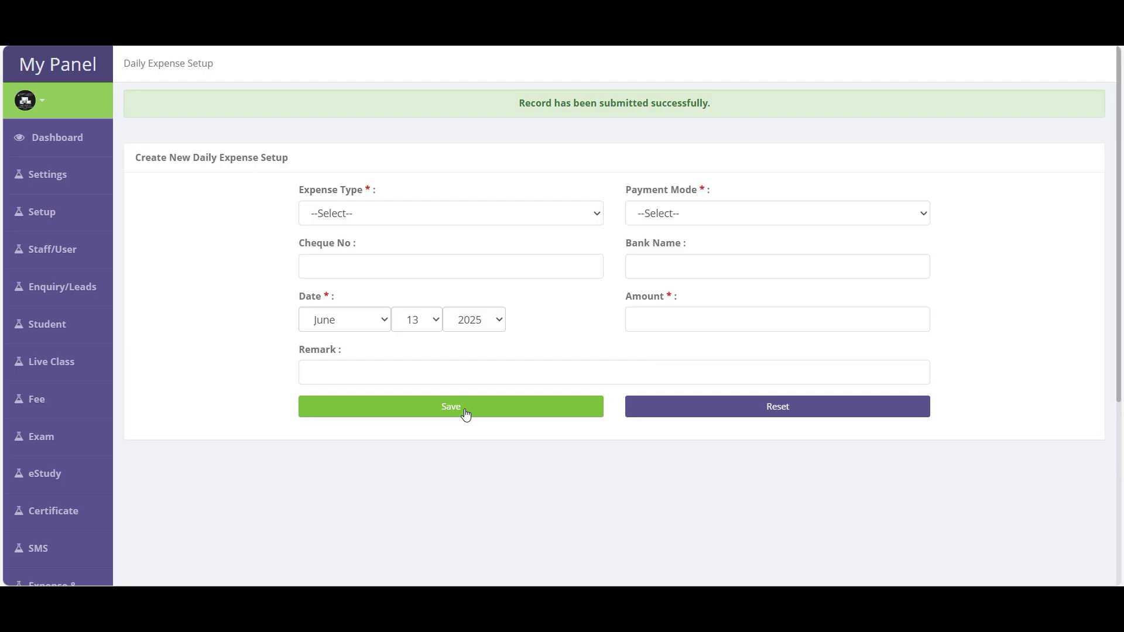
pyautogui.scroll(-2, 115, 511)
# - Bring up the Manage Expense list and highlight the Staff Salary row
pyautogui.scroll(-3, 115, 510)
pyautogui.moveTo(65, 358)
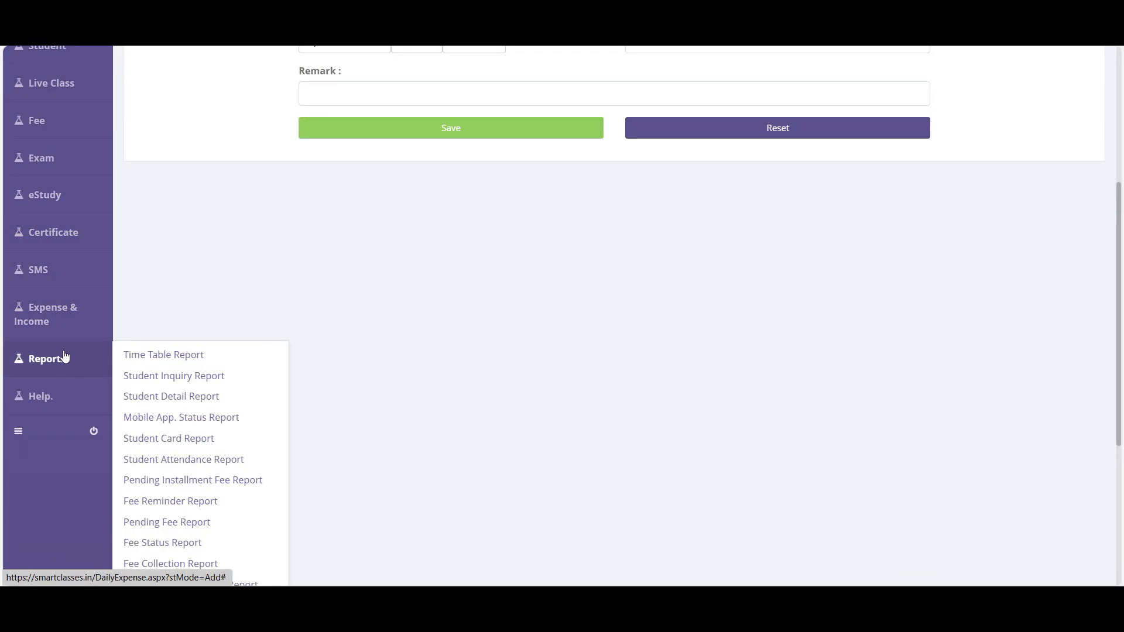
pyautogui.moveTo(64, 313)
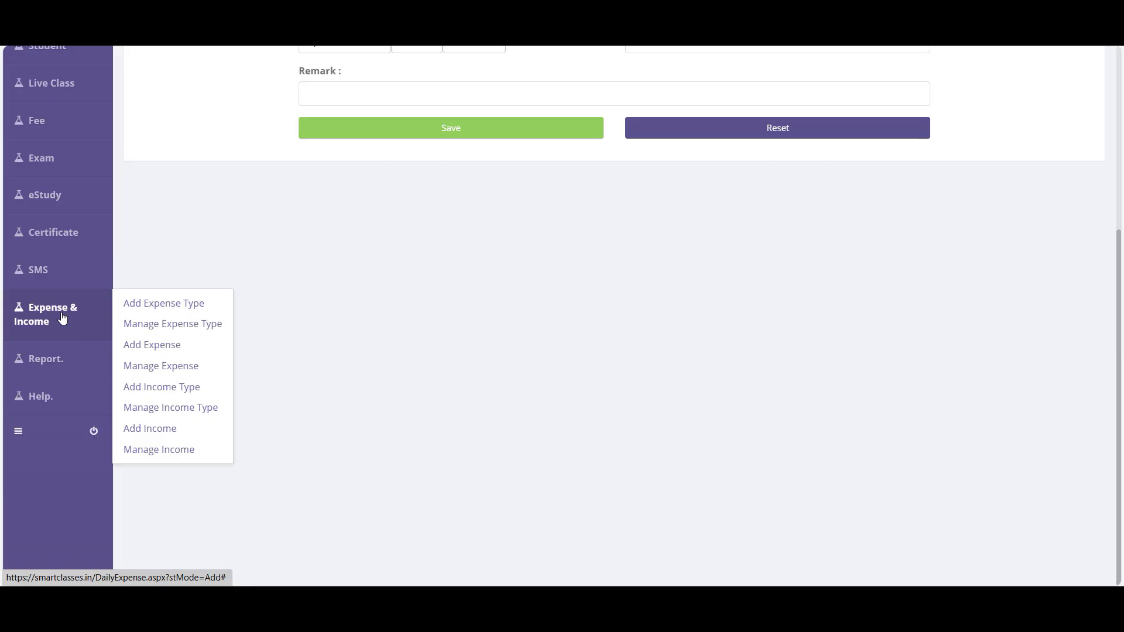
pyautogui.click(189, 371)
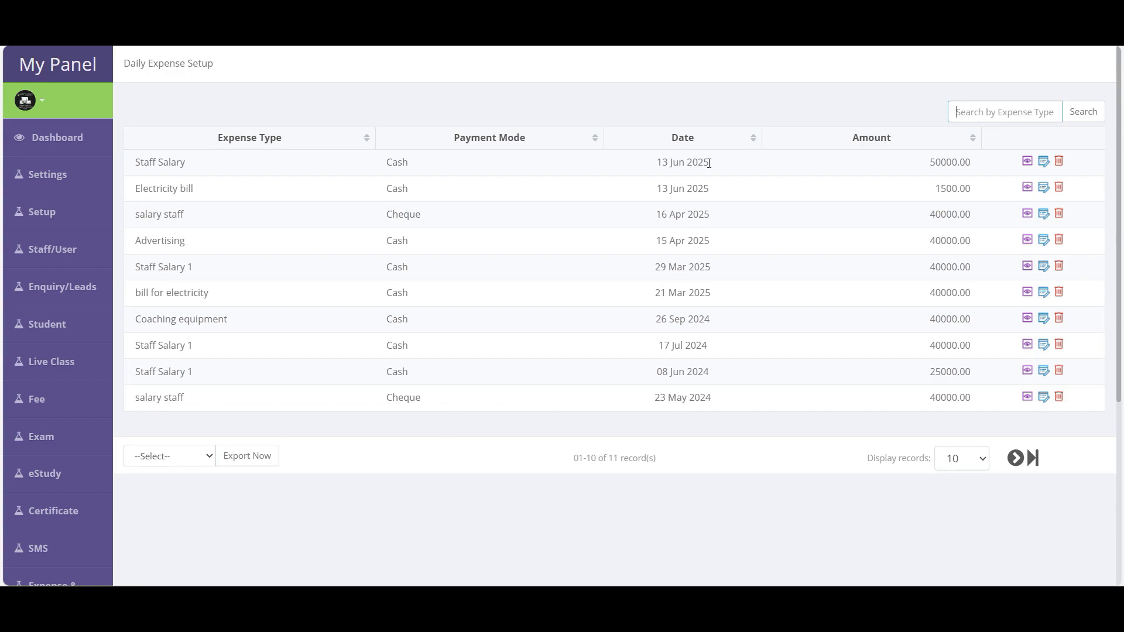
pyautogui.moveTo(140, 163); pyautogui.dragTo(972, 165)
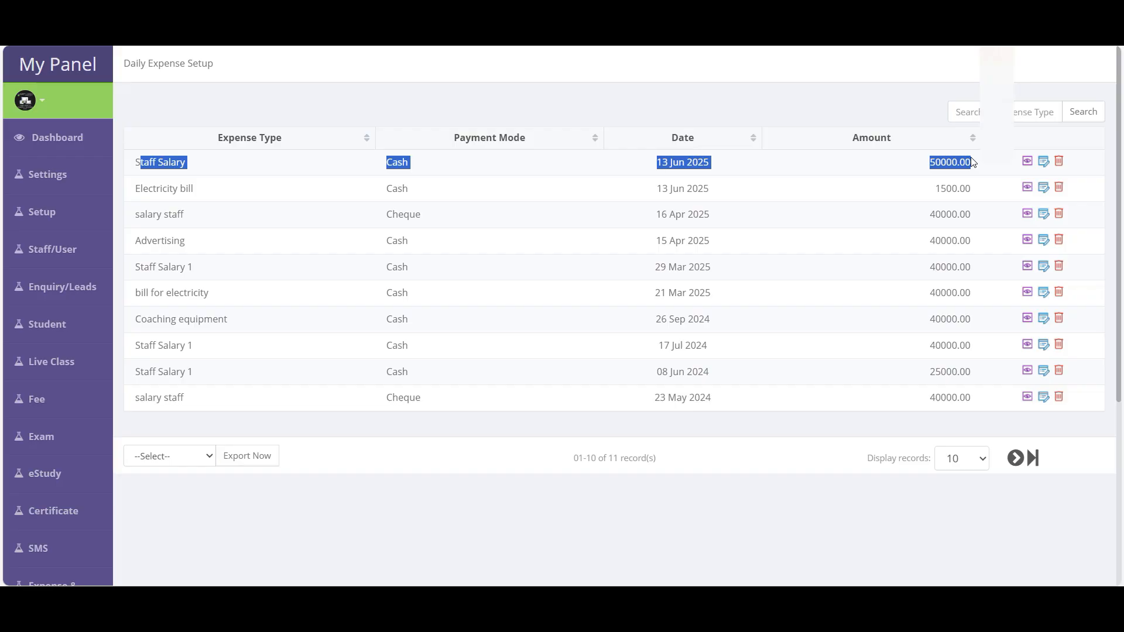
# - View the Staff Salary expense details, then open its edit form and cancel without changes
pyautogui.click(1029, 162)
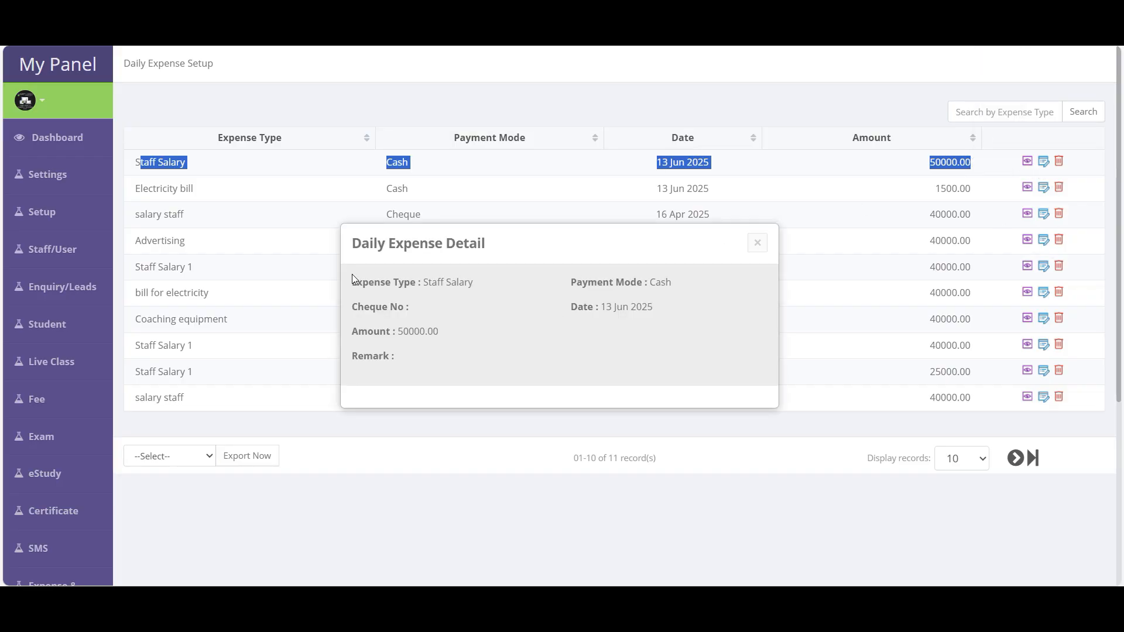
pyautogui.click(758, 243)
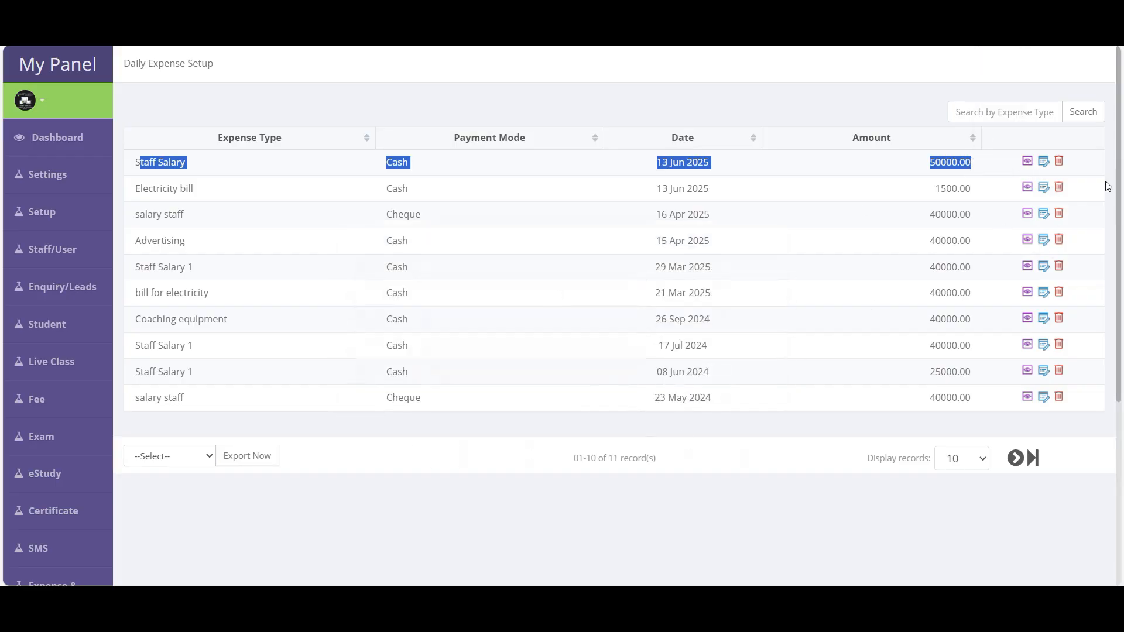
pyautogui.click(1044, 162)
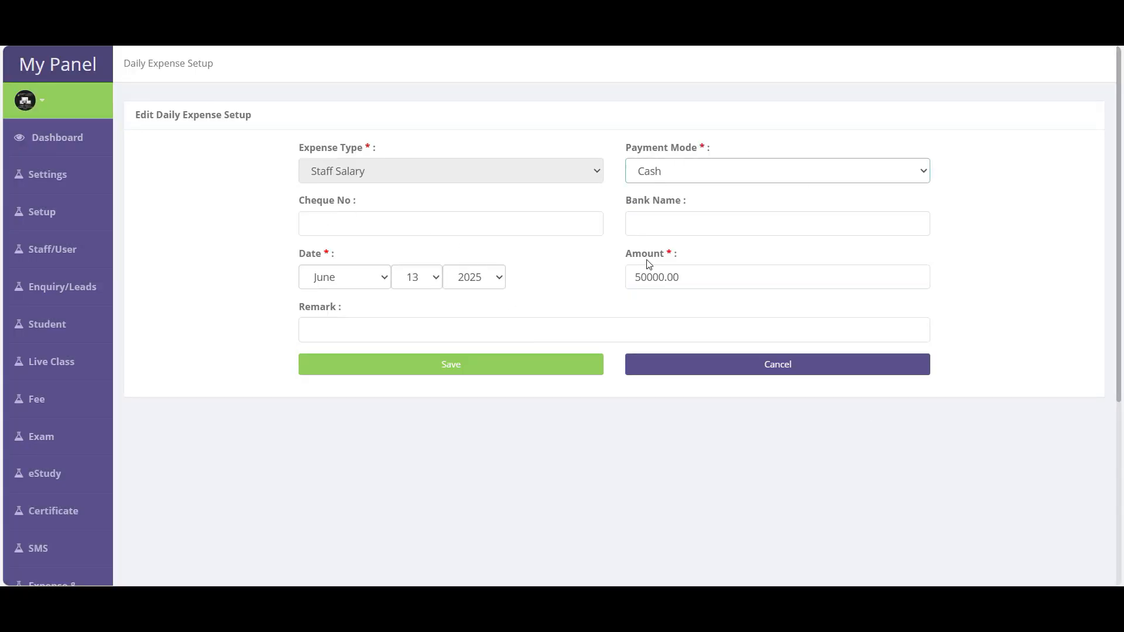
pyautogui.click(795, 366)
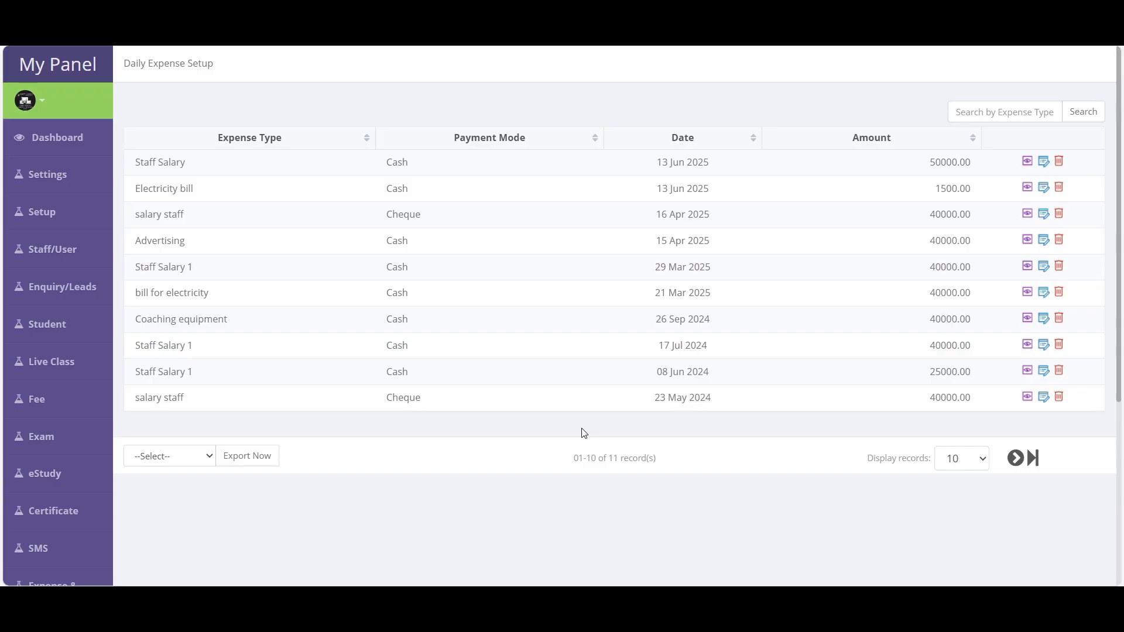
pyautogui.moveTo(65, 530)
pyautogui.scroll(-1, 65, 527)
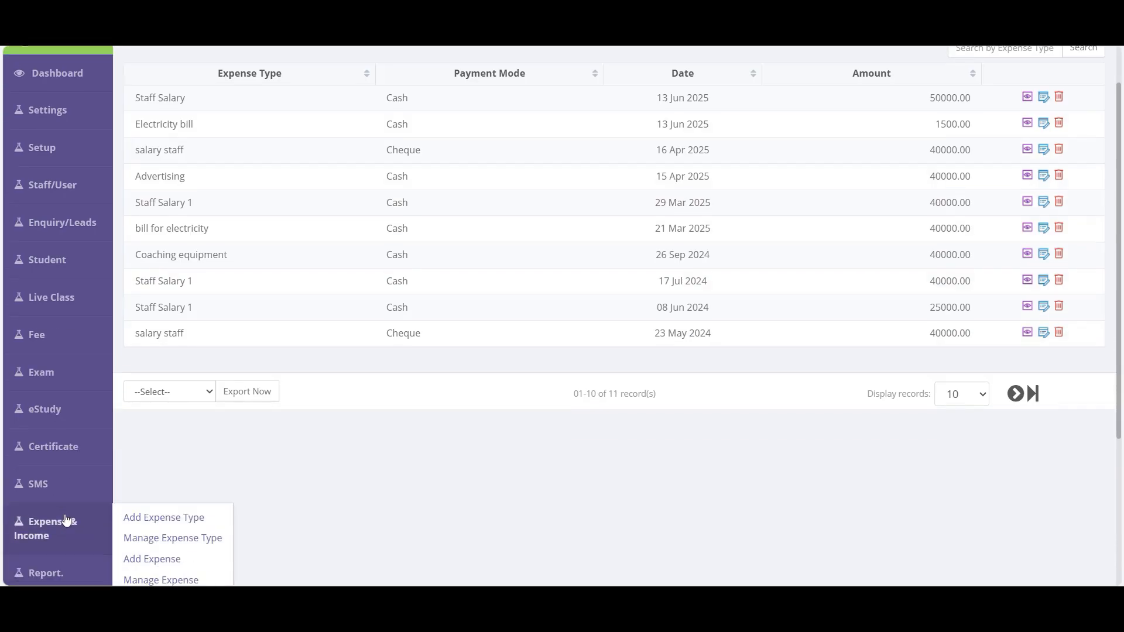
# - Add and save a new income type named 'Stattion Sale'
pyautogui.scroll(-3, 123, 489)
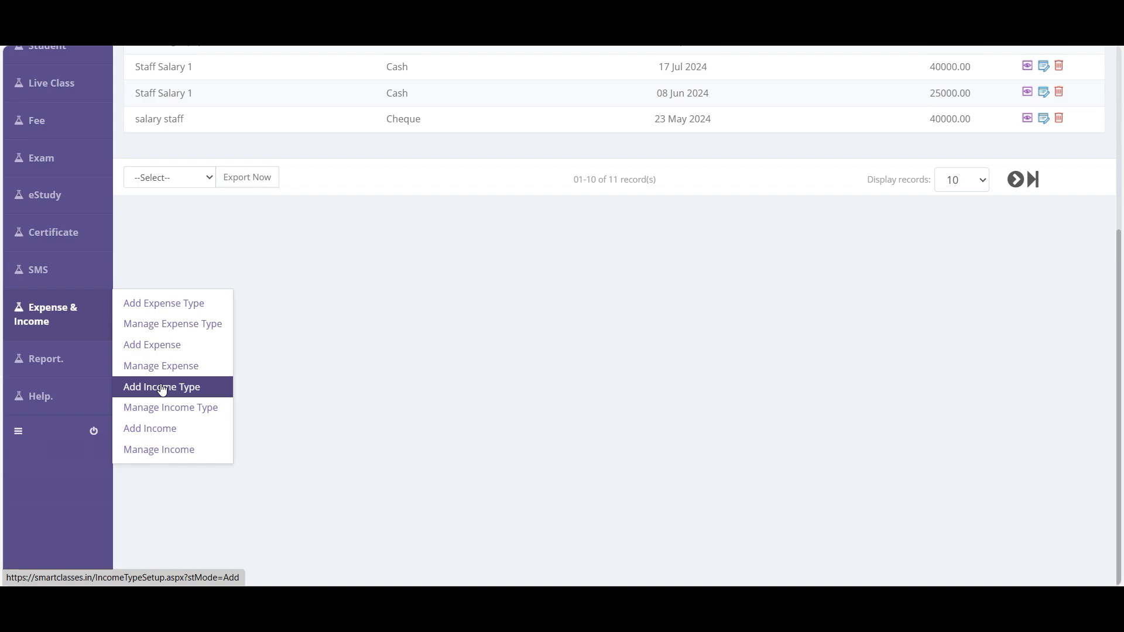
pyautogui.click(163, 388)
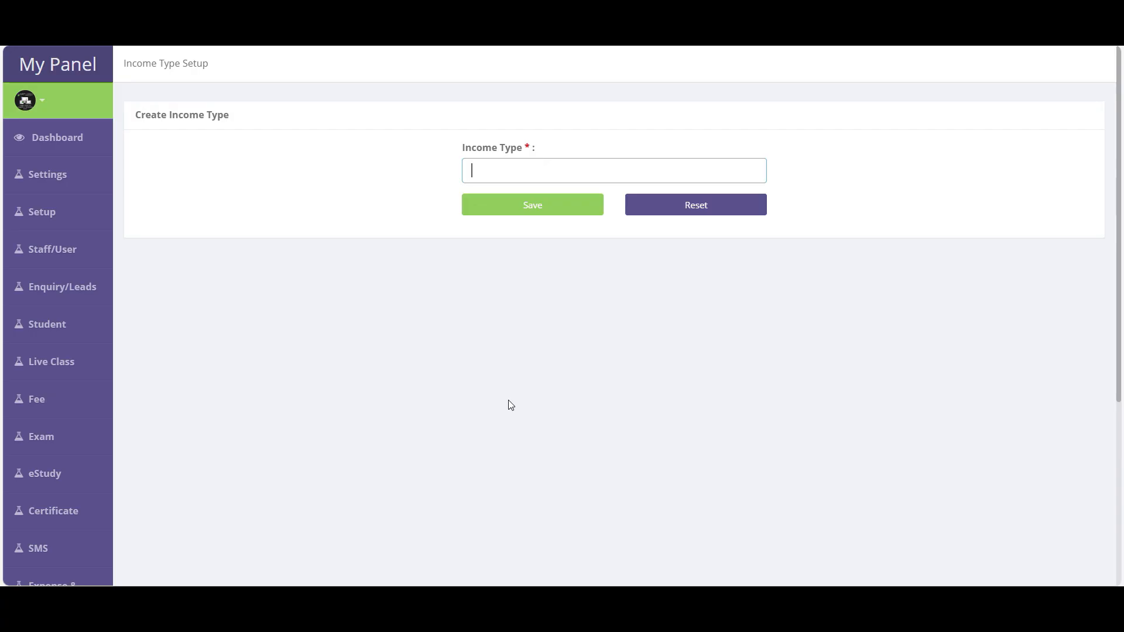
pyautogui.scroll(-5, 53, 381)
pyautogui.moveTo(56, 363)
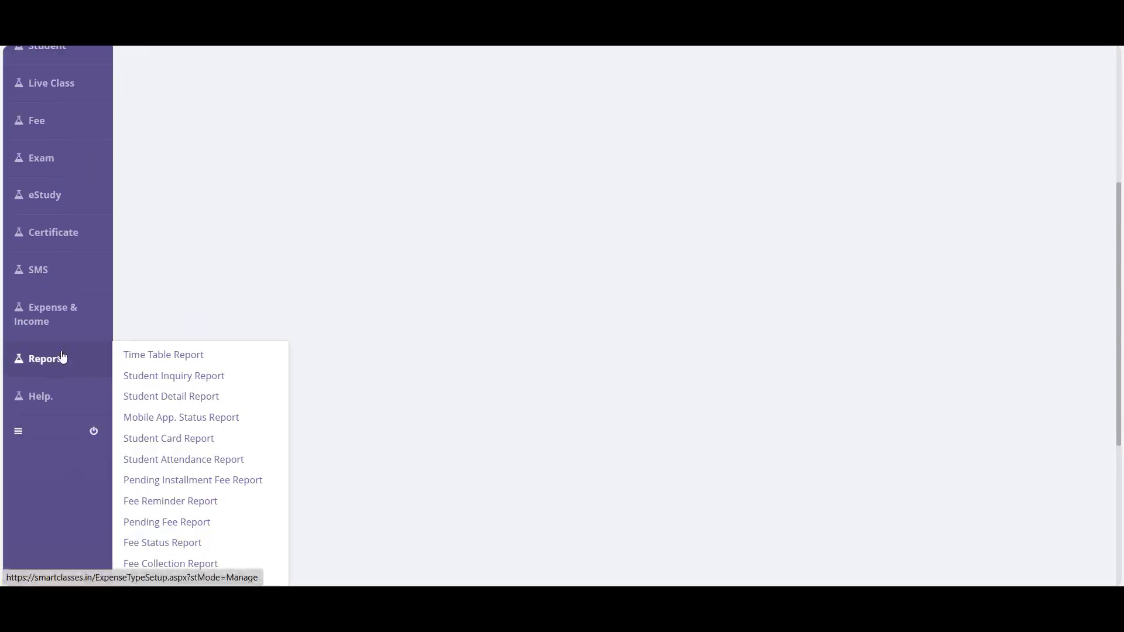
pyautogui.moveTo(59, 316)
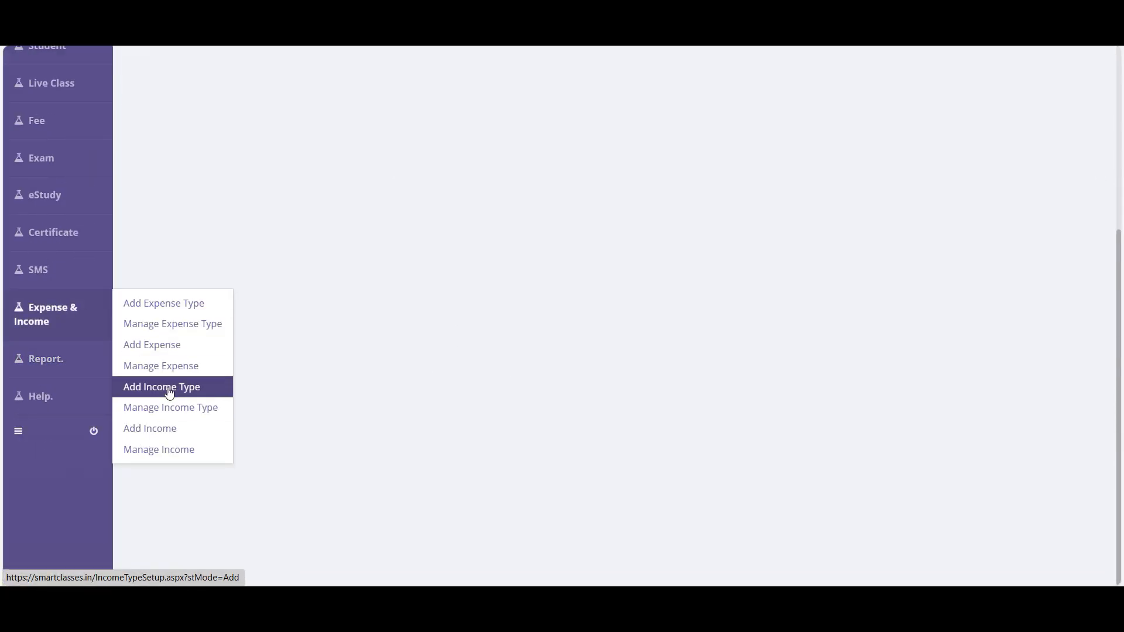
pyautogui.click(169, 392)
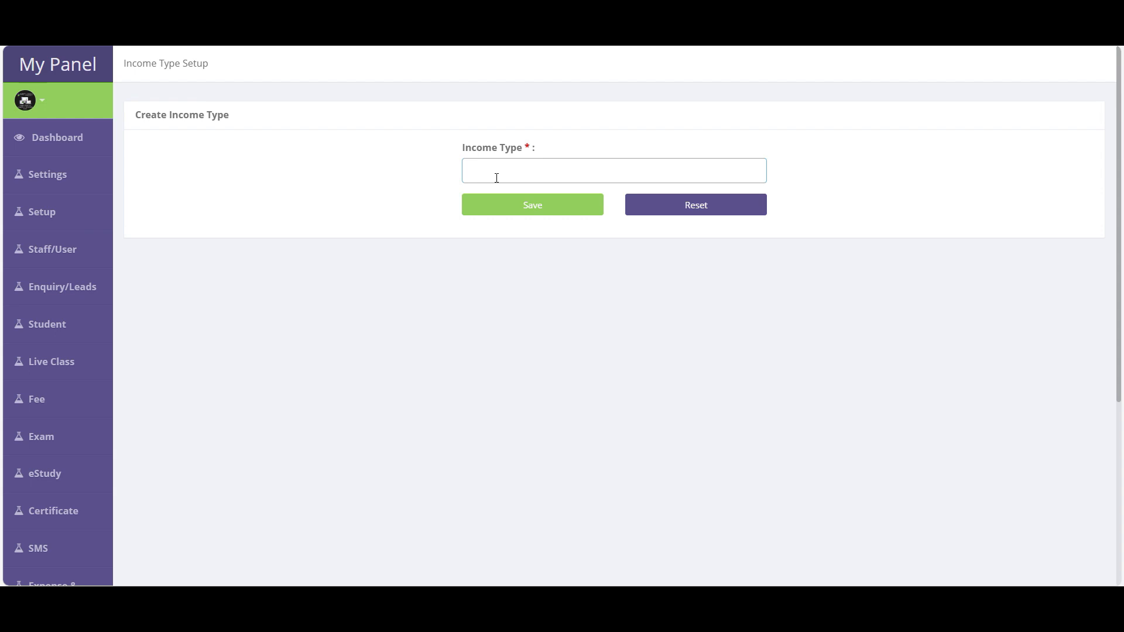
pyautogui.write('Stattion Sale')
pyautogui.click(537, 208)
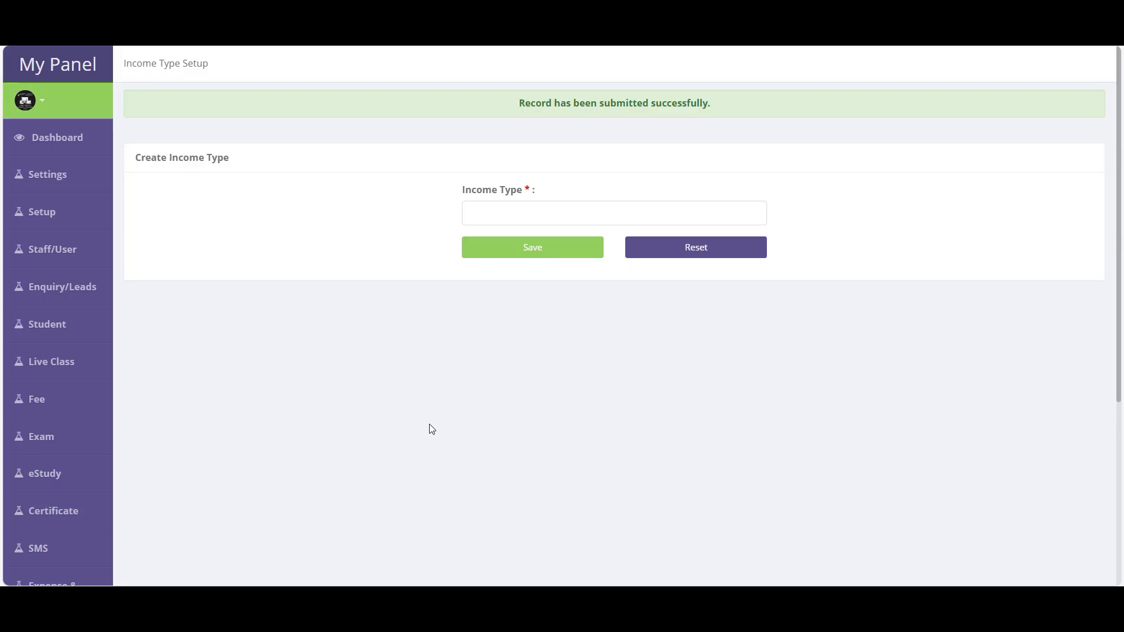
# - In Manage Income Type, correct the 'Stattion Sale' entry to 'Station Sale' and save
pyautogui.scroll(-5, 430, 429)
pyautogui.click(73, 359)
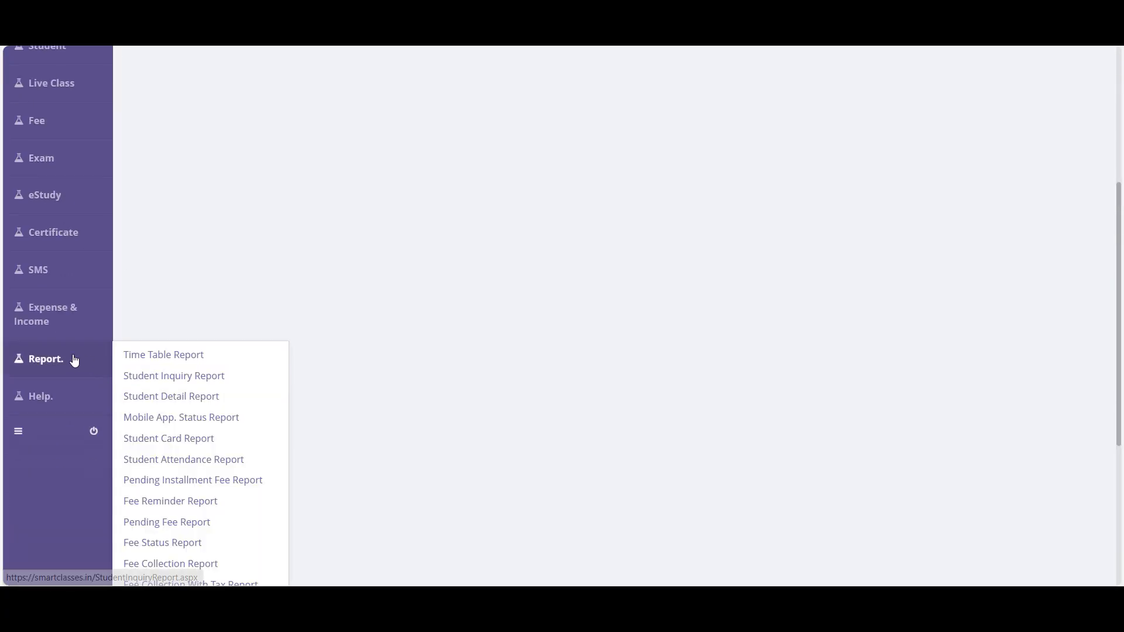
pyautogui.moveTo(73, 317)
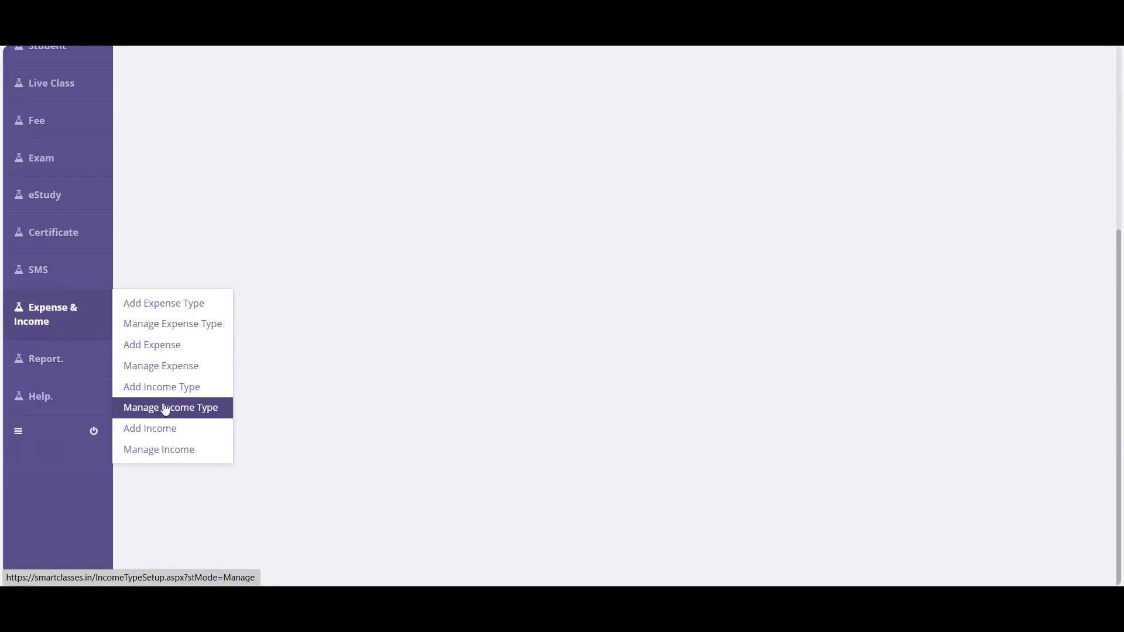
pyautogui.click(185, 412)
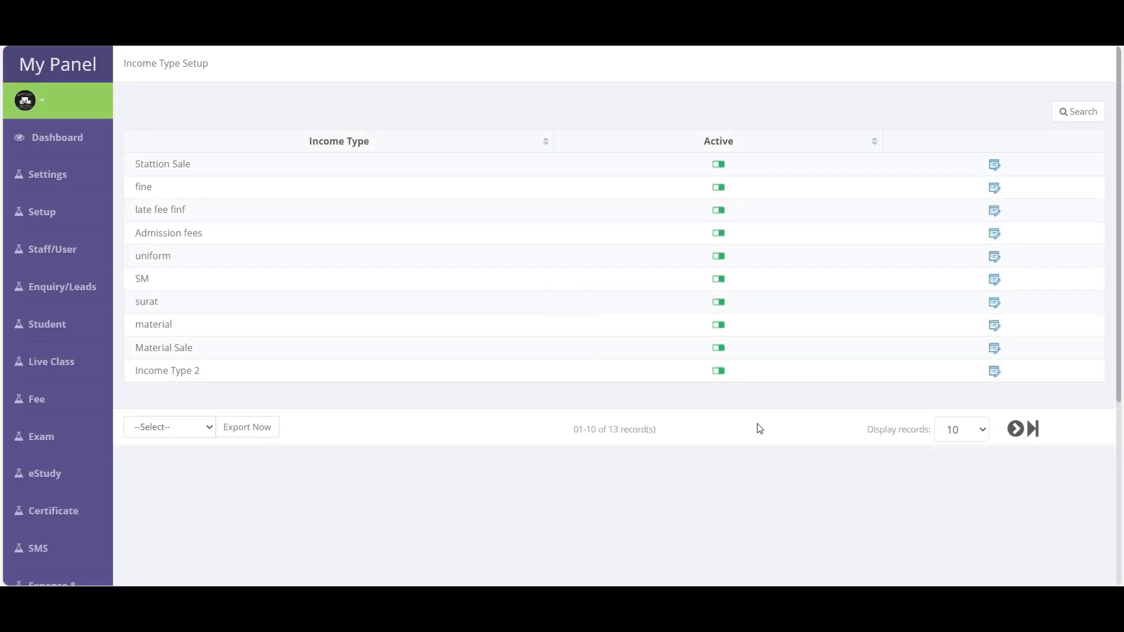
pyautogui.click(994, 165)
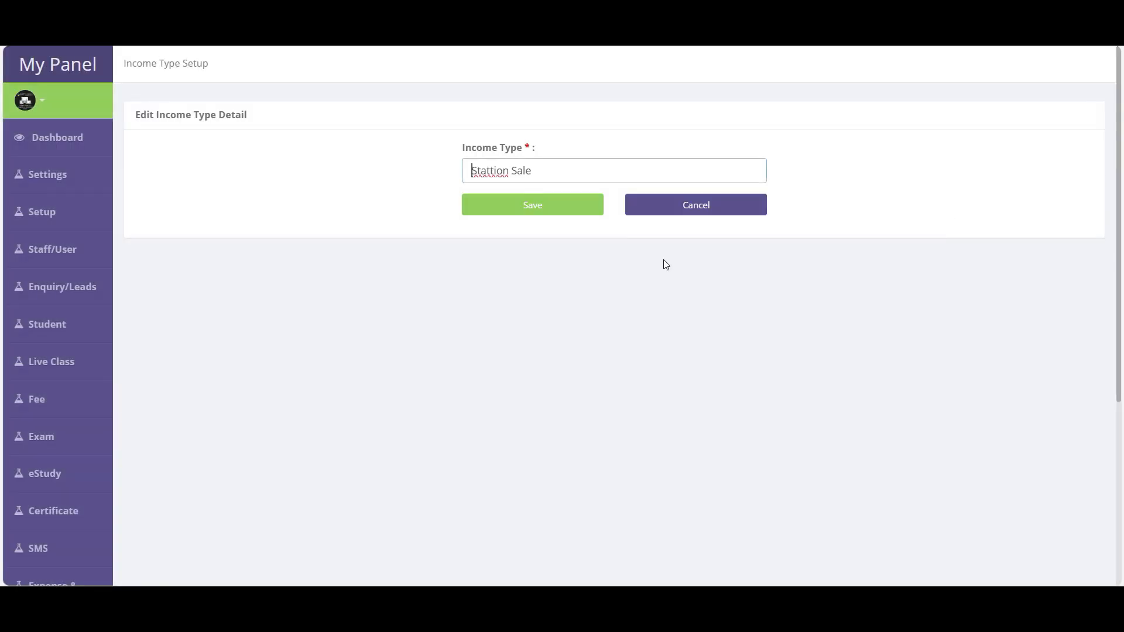
pyautogui.click(495, 182)
pyautogui.press('BackSpace')
pyautogui.press('Return')
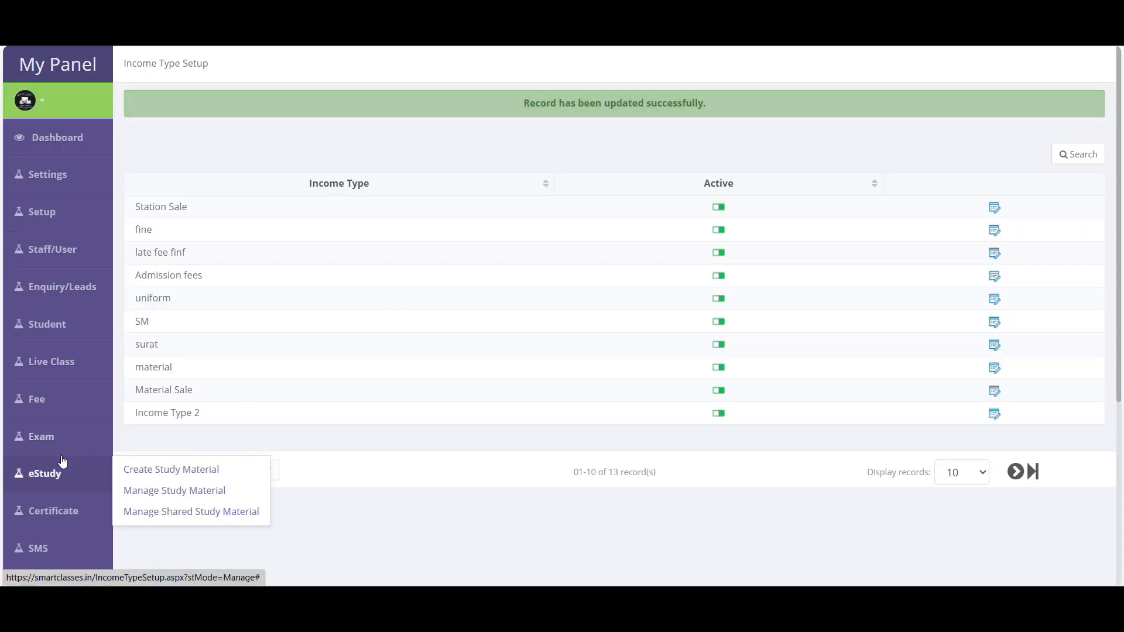
pyautogui.scroll(-4, 62, 459)
pyautogui.moveTo(63, 437)
pyautogui.moveTo(58, 381)
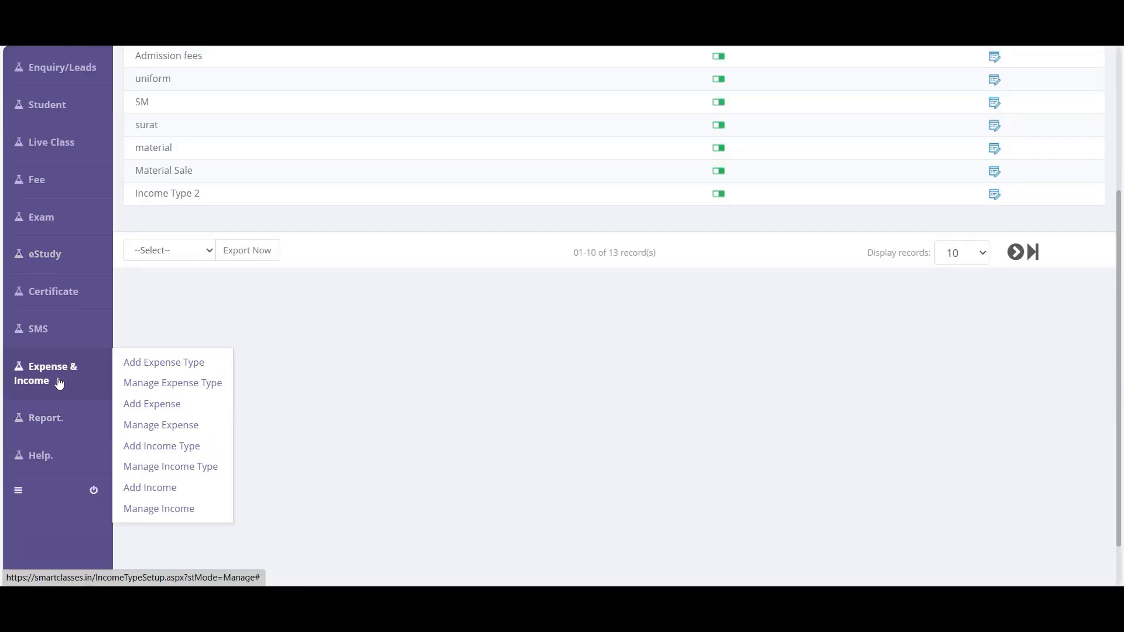
# - Save a Station Sale income of 1200 paid in Cash, dated 13 June 2025
pyautogui.click(169, 494)
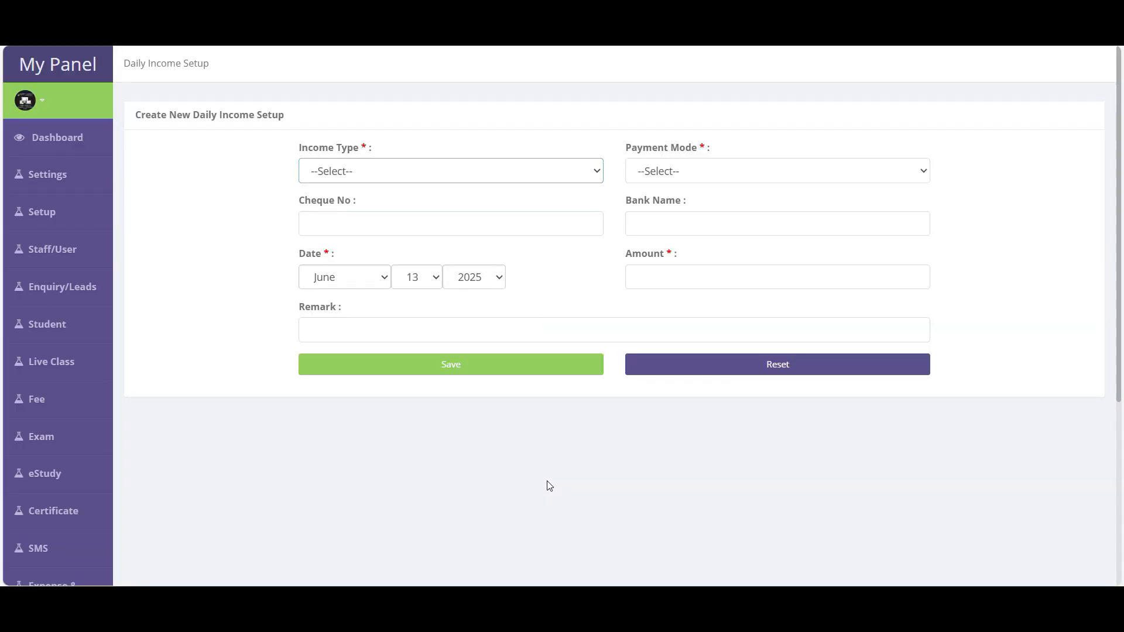
pyautogui.click(359, 173)
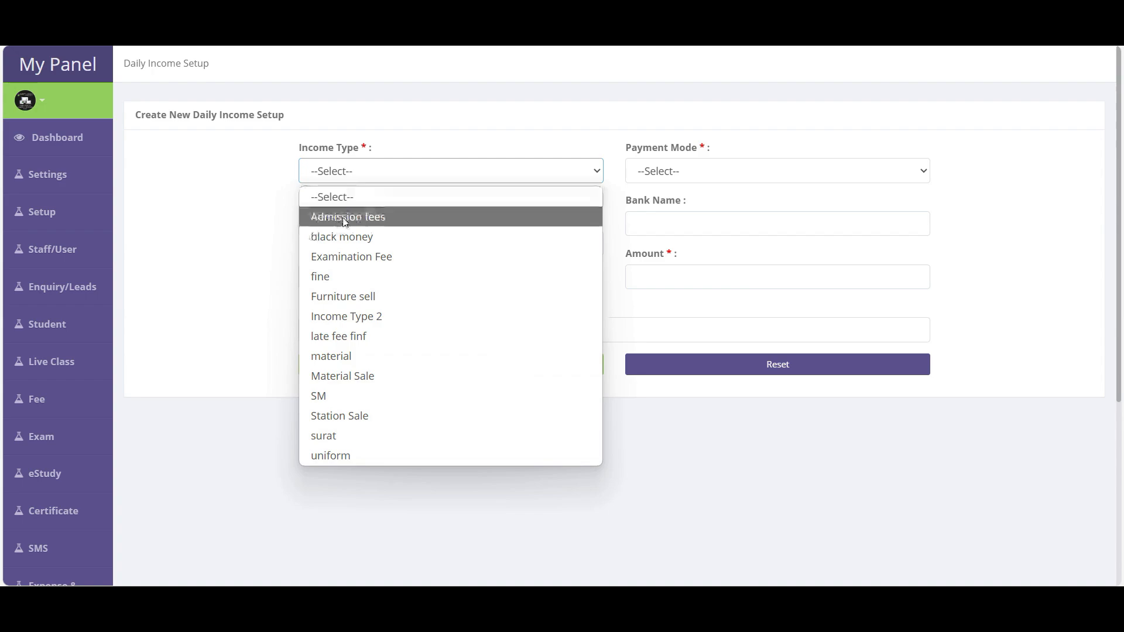
pyautogui.press('s')
pyautogui.press('s')
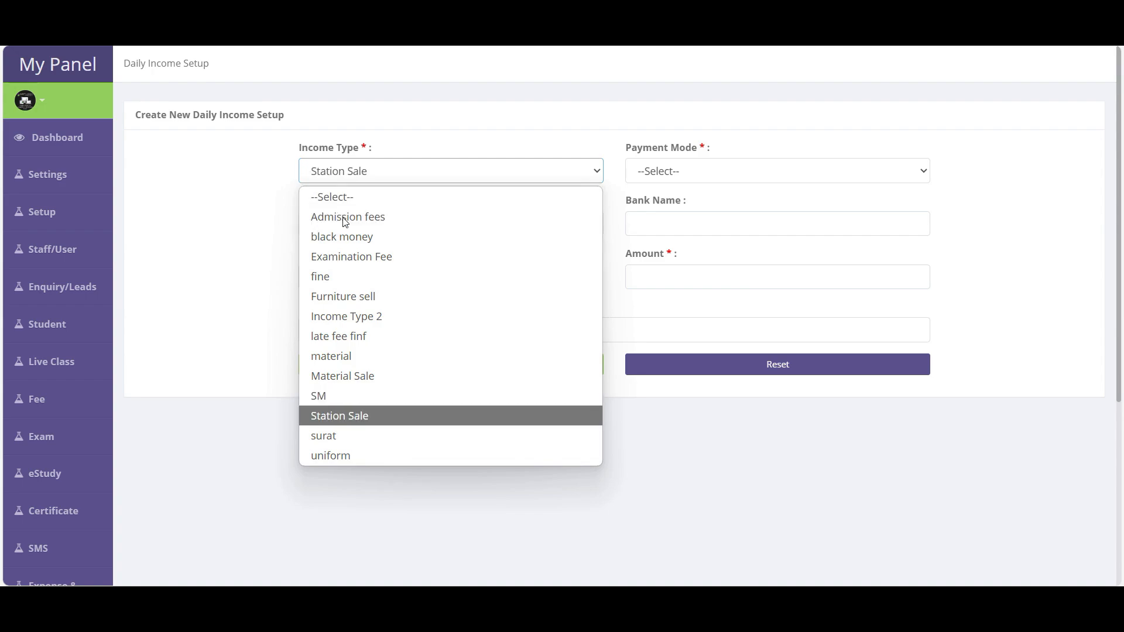
pyautogui.press('Return')
pyautogui.click(694, 174)
pyautogui.click(651, 214)
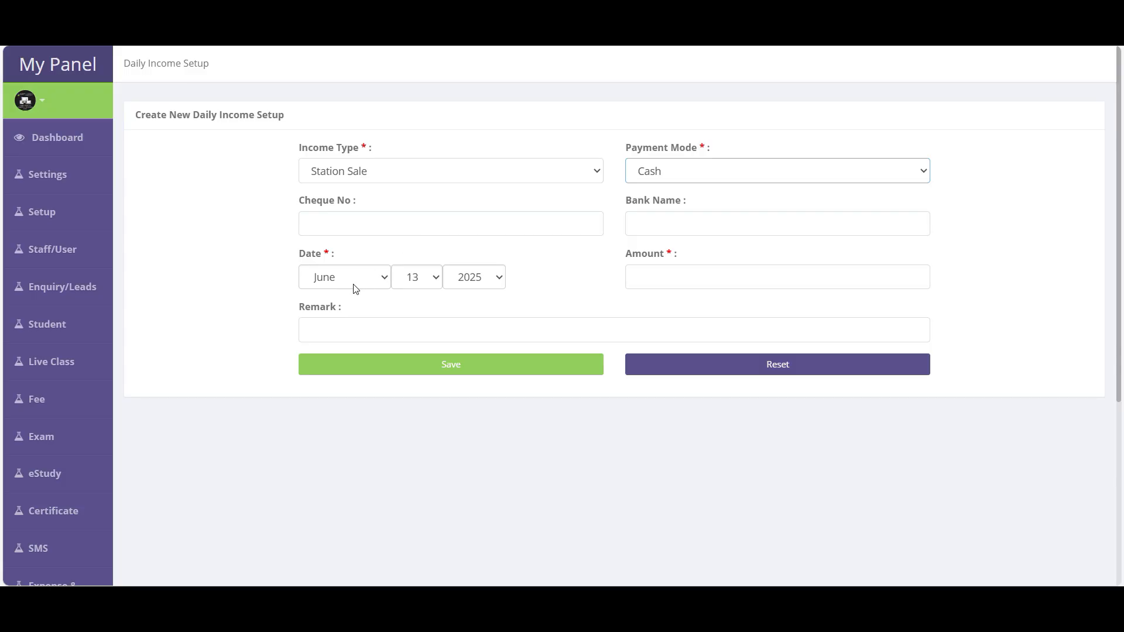
pyautogui.click(673, 283)
pyautogui.write('1200')
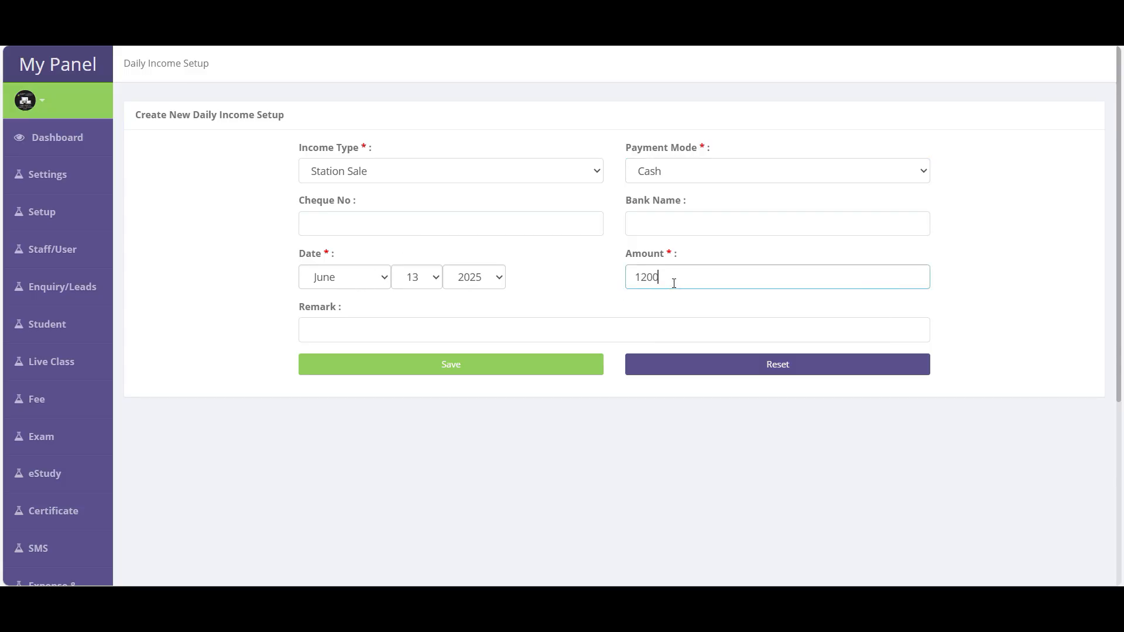
pyautogui.click(489, 367)
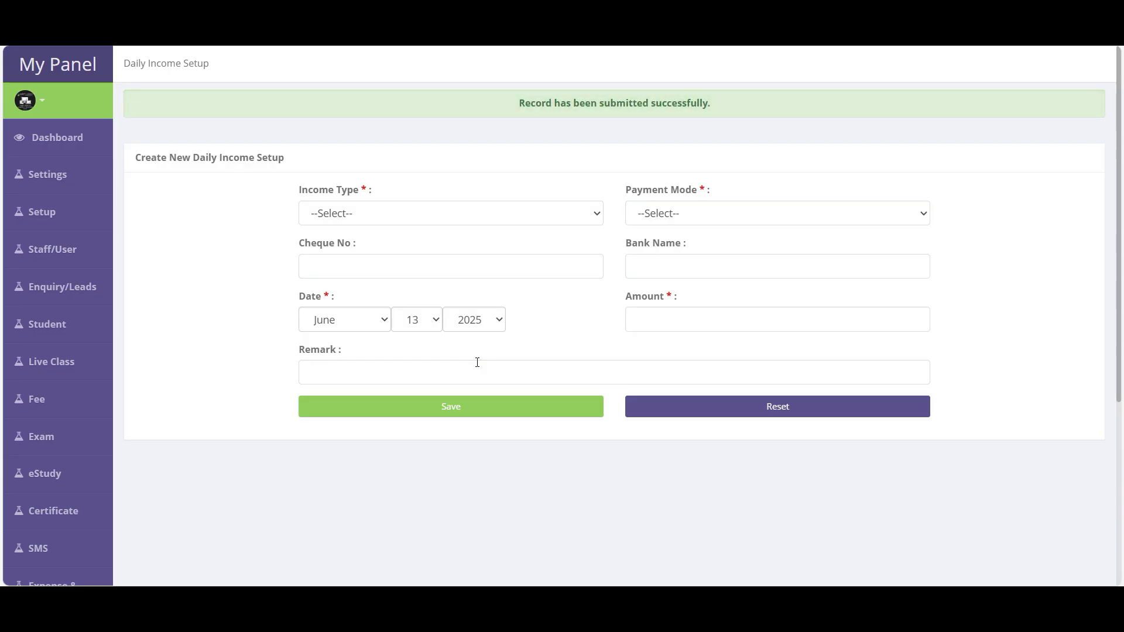
pyautogui.moveTo(54, 309)
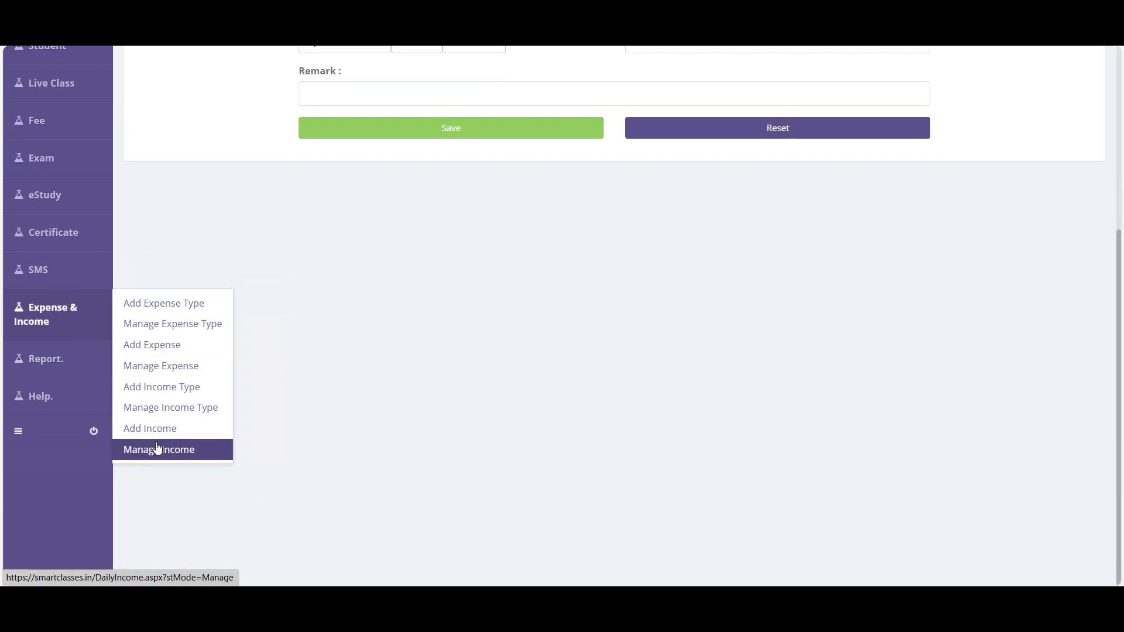
pyautogui.click(176, 451)
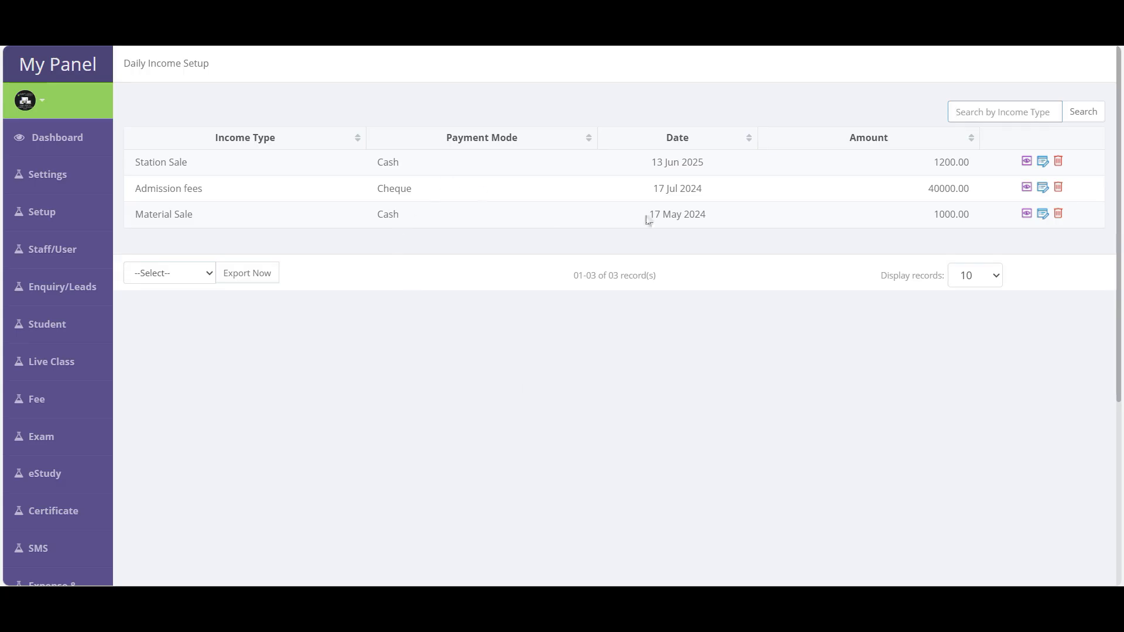
# - View the Station Sale income details, then open the Material Sale entry and cancel without changes
pyautogui.click(1026, 163)
pyautogui.click(758, 245)
pyautogui.click(1025, 215)
pyautogui.click(770, 370)
pyautogui.scroll(-5, 554, 414)
pyautogui.scroll(4, 542, 415)
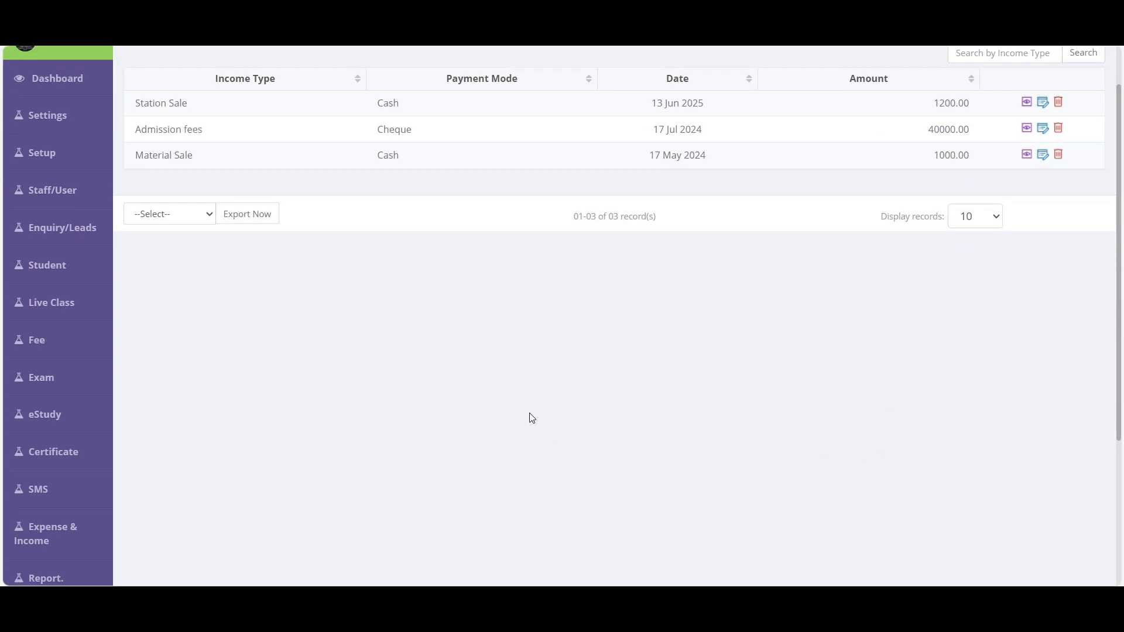
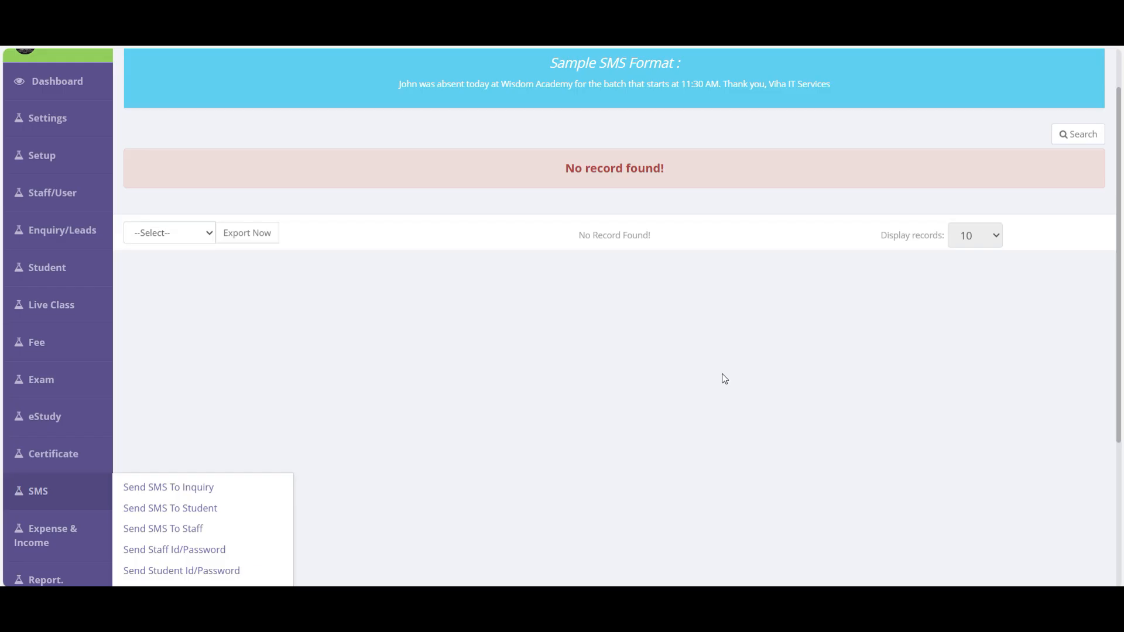
# - Open the Auto SMS Settings page from the Settings menu
pyautogui.scroll(-4, 514, 373)
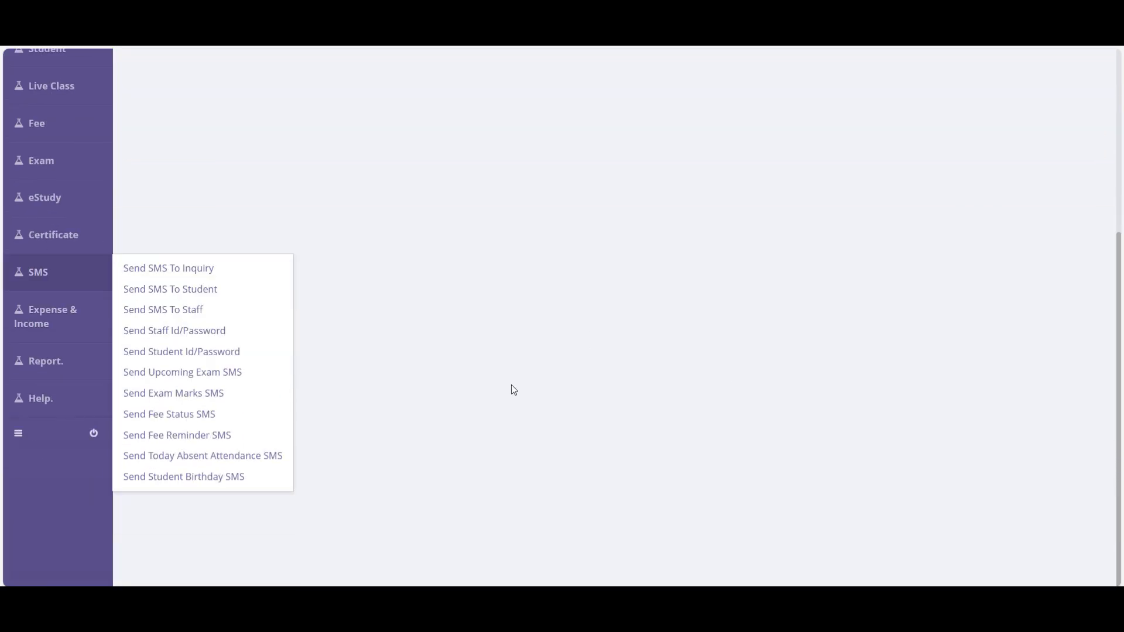
pyautogui.scroll(5, 514, 389)
pyautogui.click(59, 183)
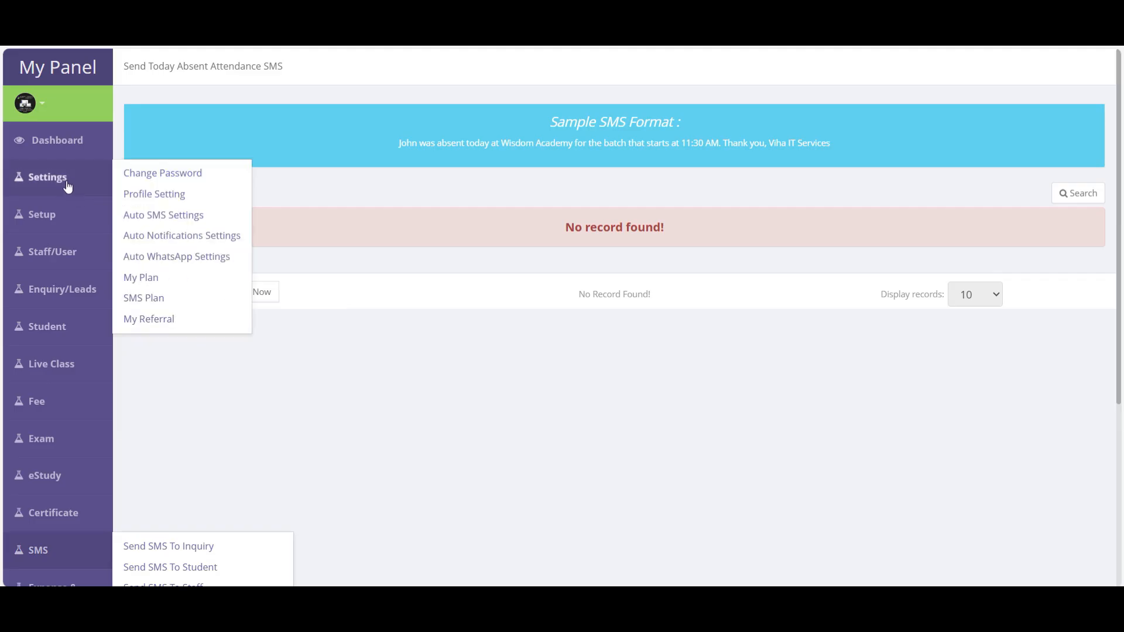
pyautogui.click(167, 216)
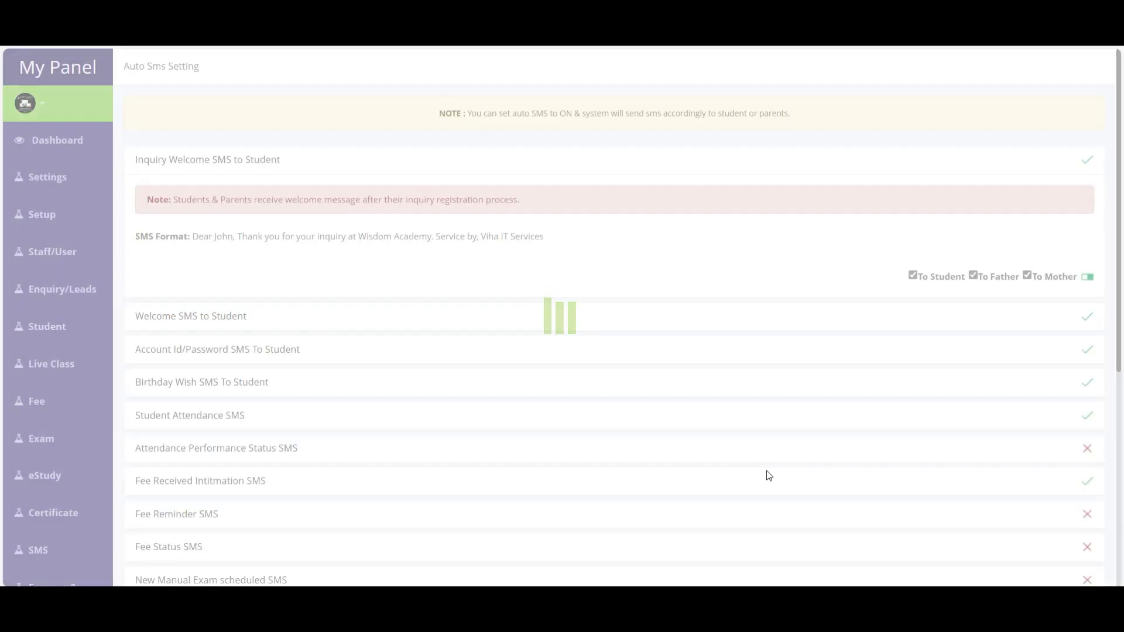
pyautogui.scroll(-3, 767, 471)
pyautogui.scroll(-4, 769, 476)
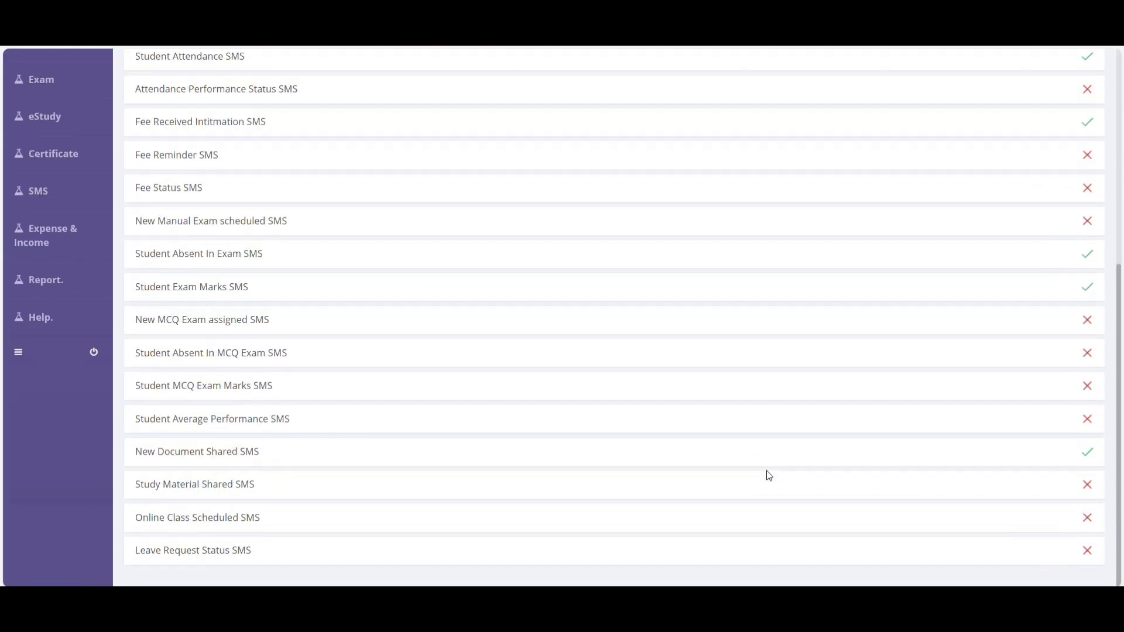
pyautogui.scroll(7, 769, 475)
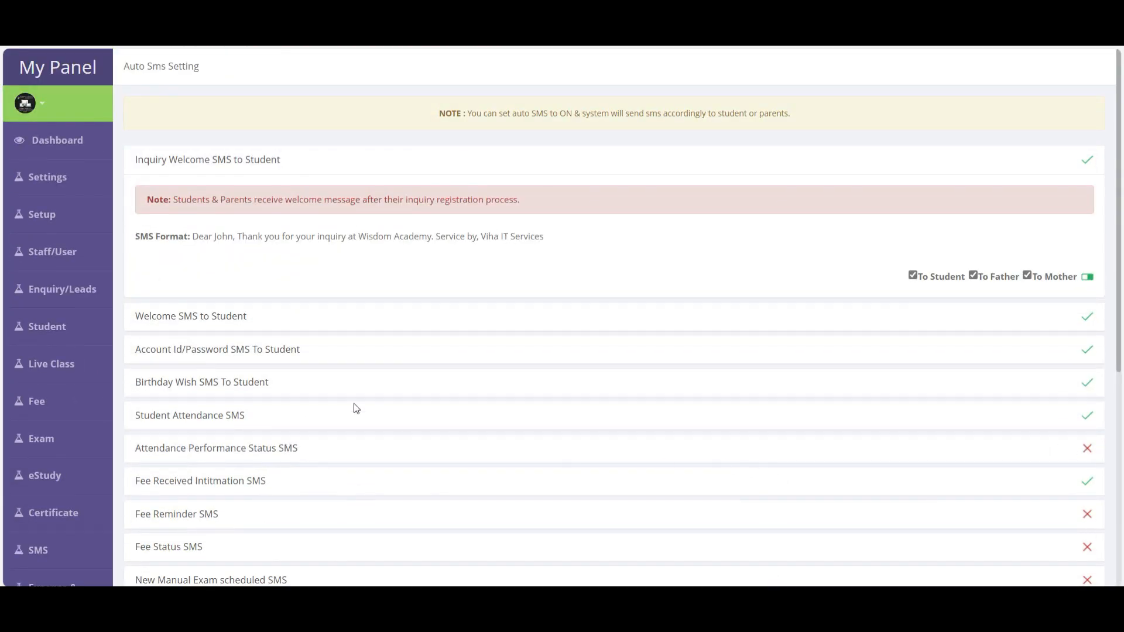
# - Set Welcome SMS to Student to go to student and mother only, with father unchecked
pyautogui.click(223, 318)
pyautogui.click(945, 310)
pyautogui.click(987, 309)
pyautogui.click(938, 310)
pyautogui.click(983, 309)
pyautogui.click(1043, 312)
pyautogui.click(990, 318)
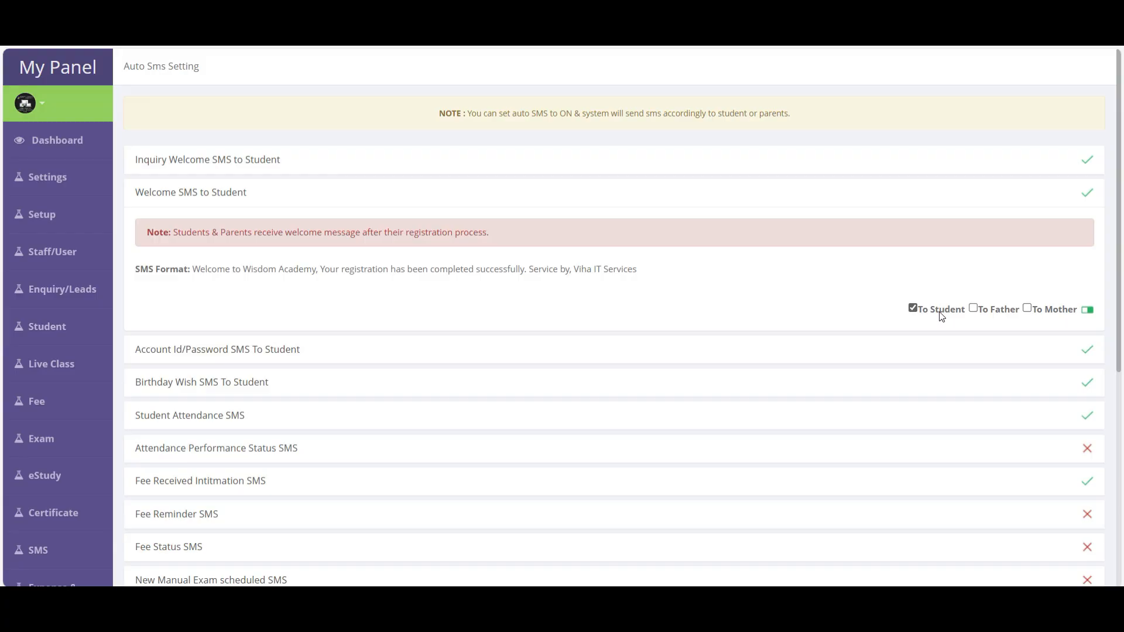
pyautogui.click(1037, 314)
# - Tick all recipients for Attendance Performance Status SMS, switch it on, then back off
pyautogui.scroll(-1, 1057, 451)
pyautogui.scroll(-3, 1071, 381)
pyautogui.scroll(2, 1084, 325)
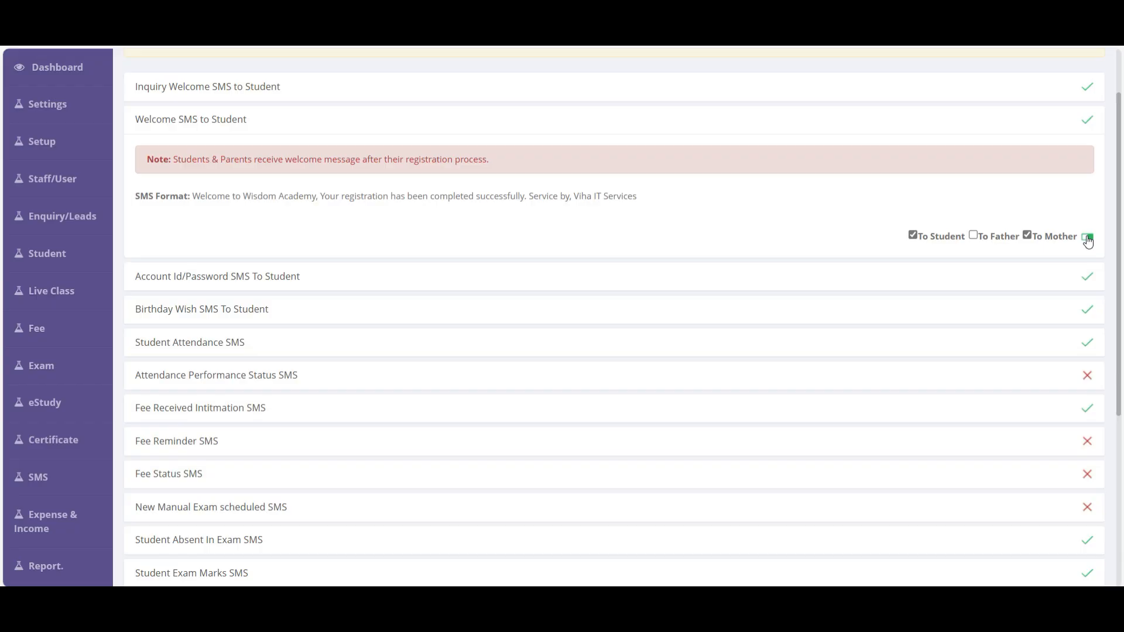
pyautogui.click(1003, 377)
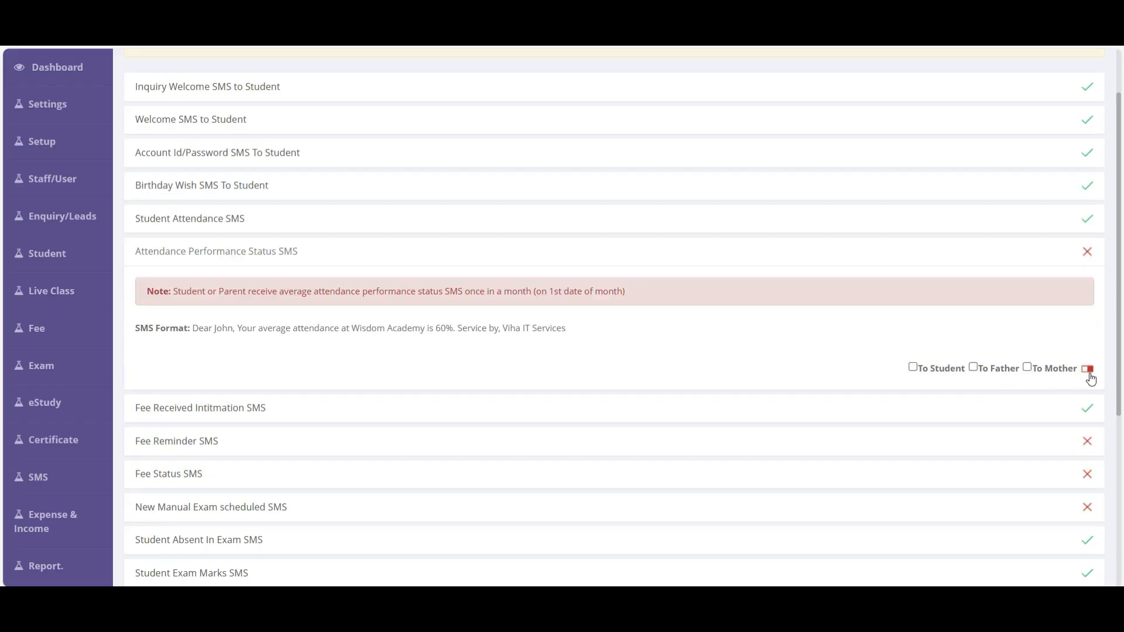
pyautogui.tripleClick(1095, 380)
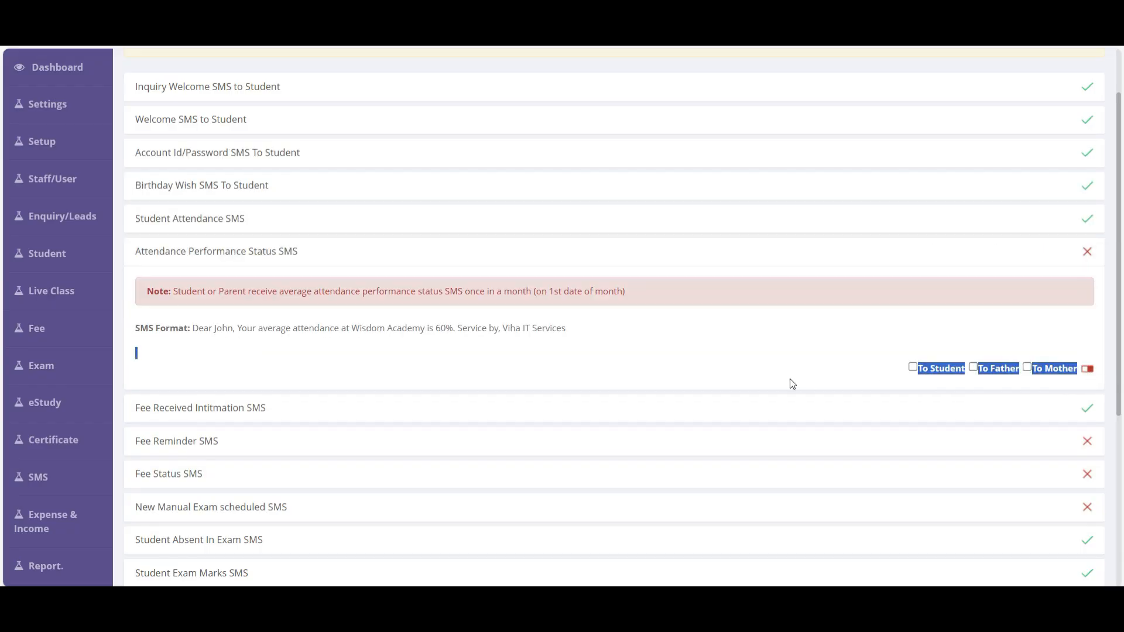
pyautogui.click(698, 370)
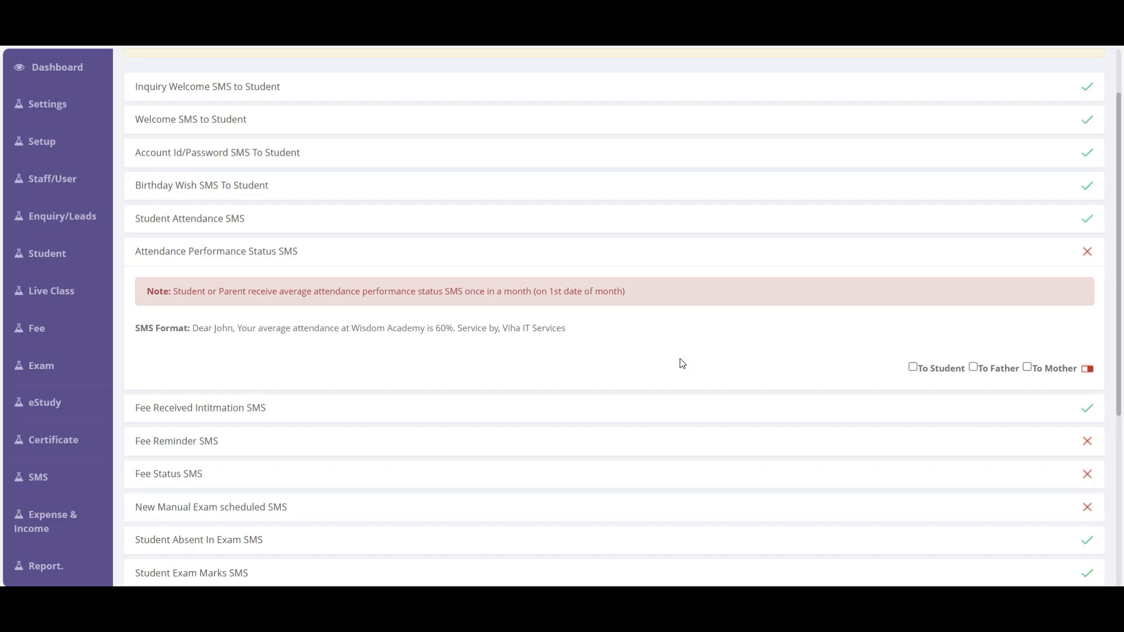
pyautogui.click(947, 372)
pyautogui.click(1007, 372)
pyautogui.click(1063, 372)
pyautogui.click(1087, 370)
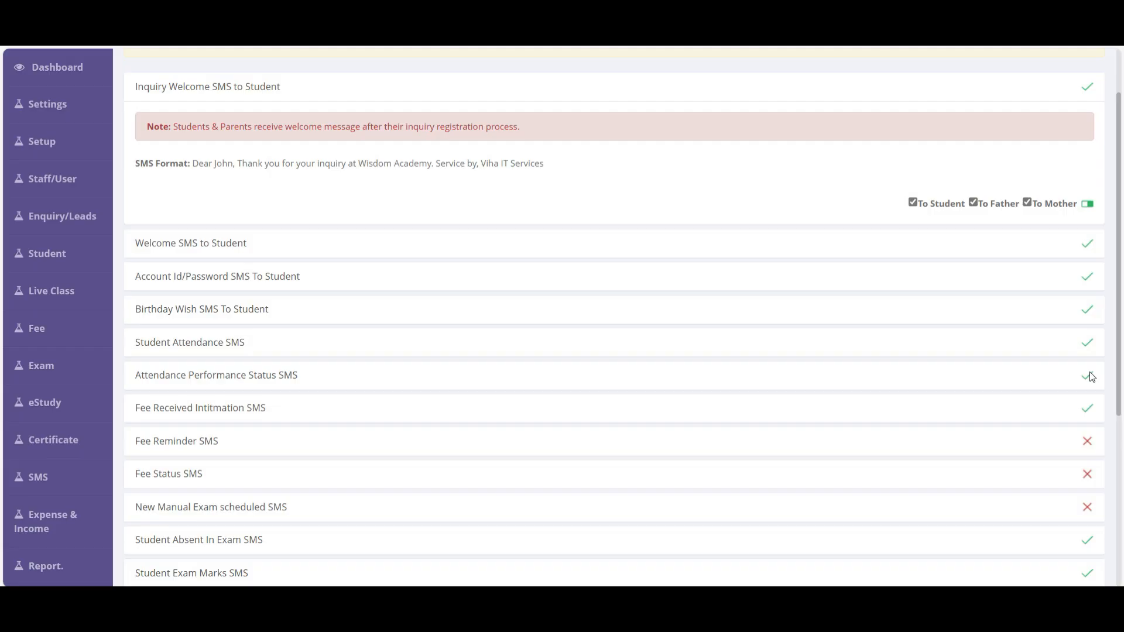
pyautogui.click(225, 384)
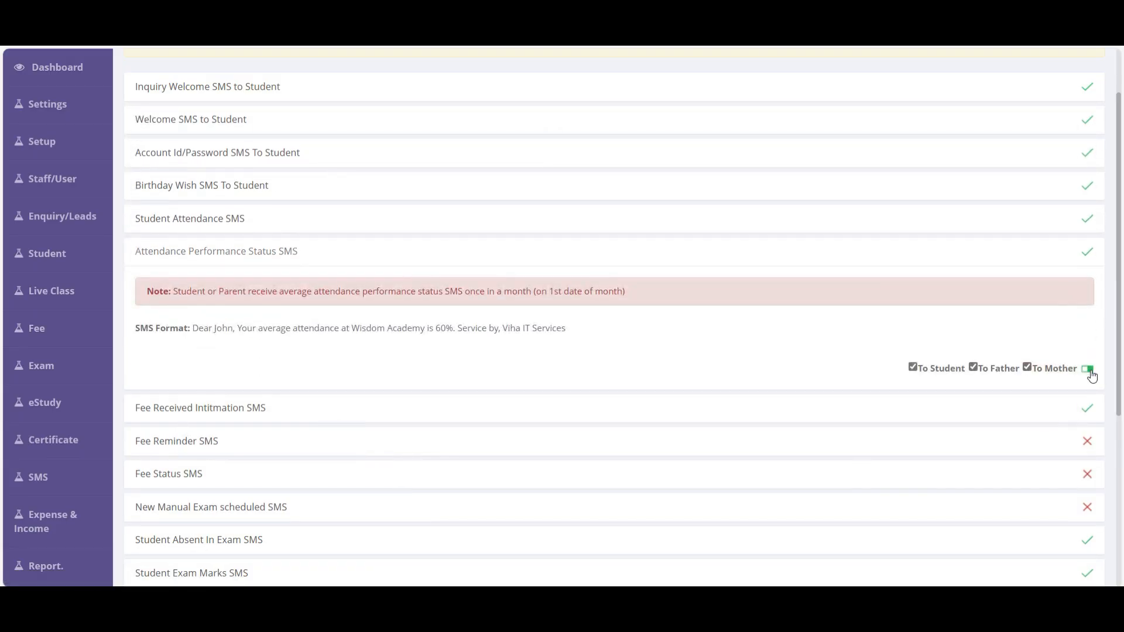
pyautogui.click(1089, 371)
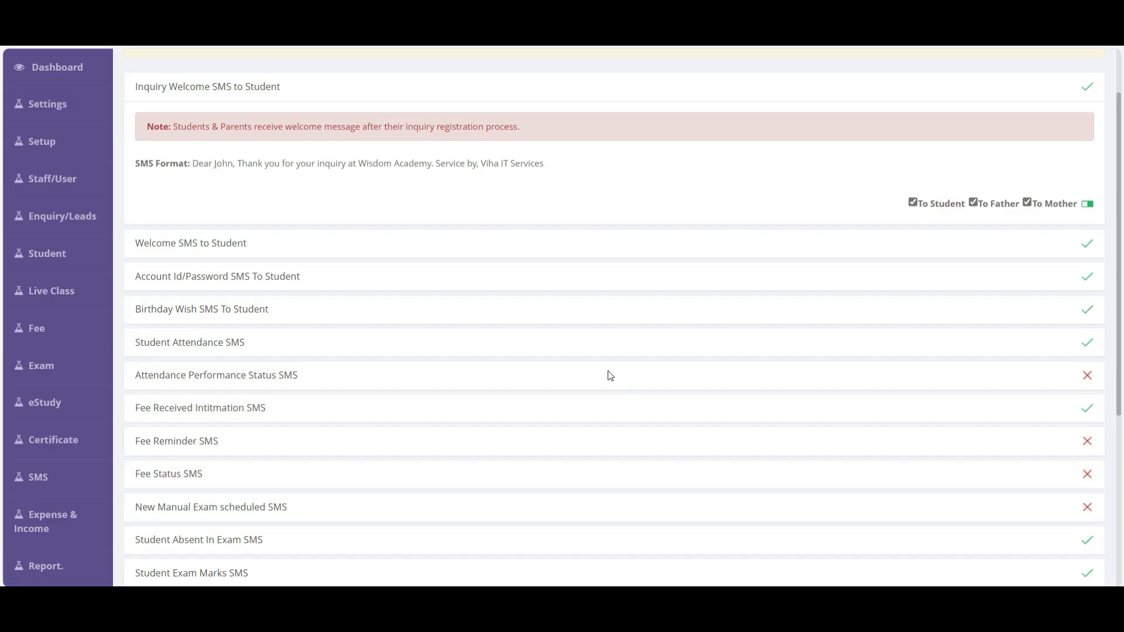
pyautogui.scroll(-10, 608, 376)
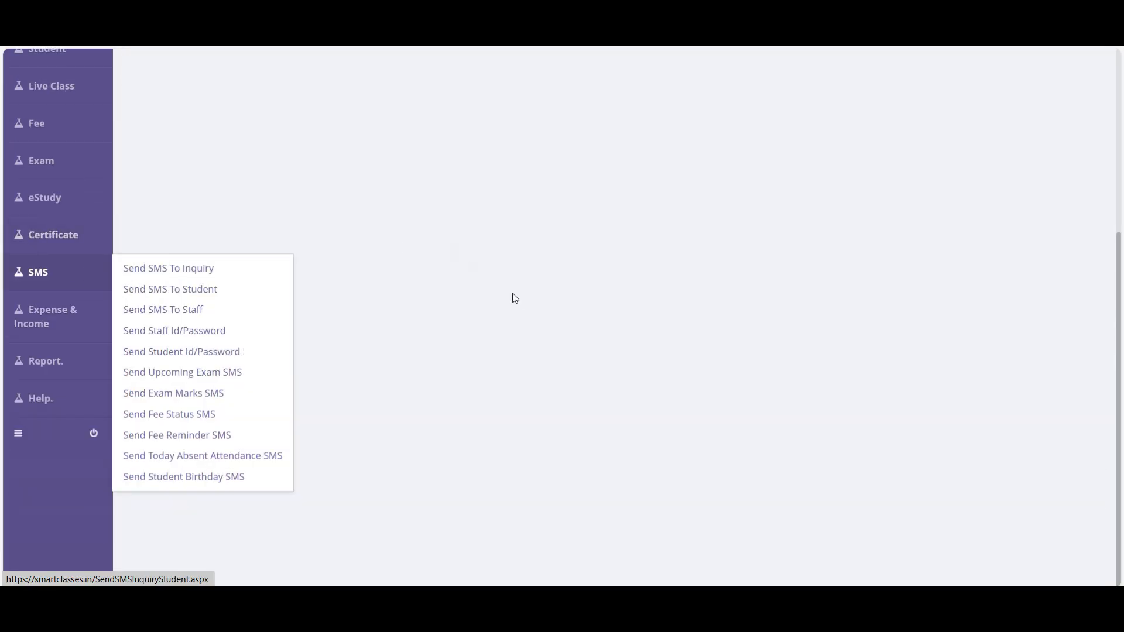
# - Open the Send Staff Id/Password page and review its sample SMS text
pyautogui.moveTo(50, 273)
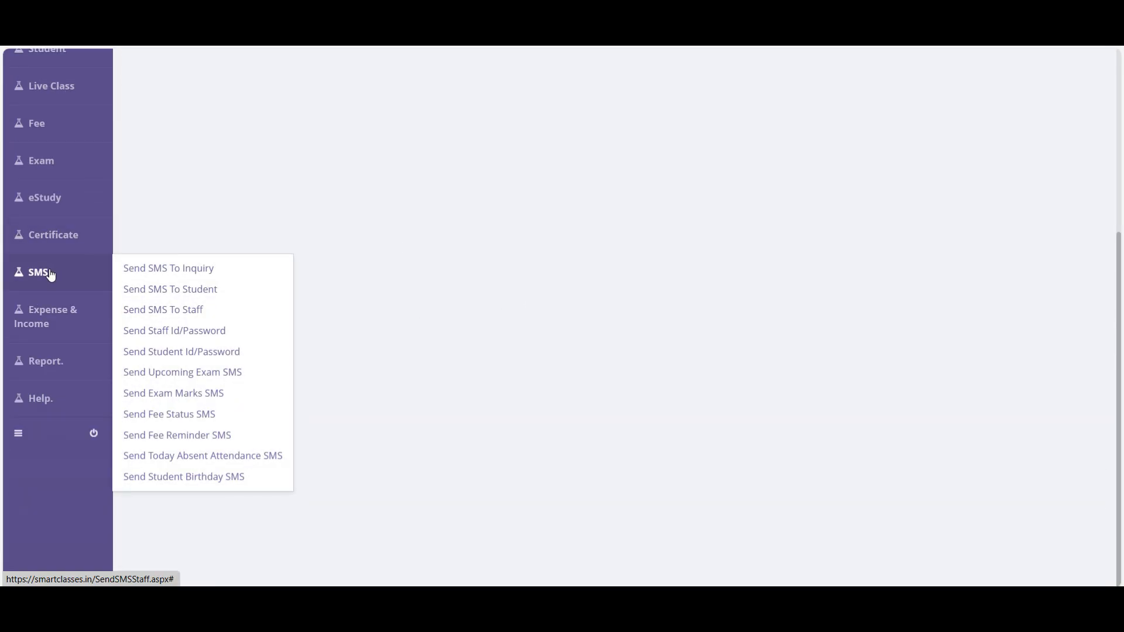
pyautogui.click(186, 338)
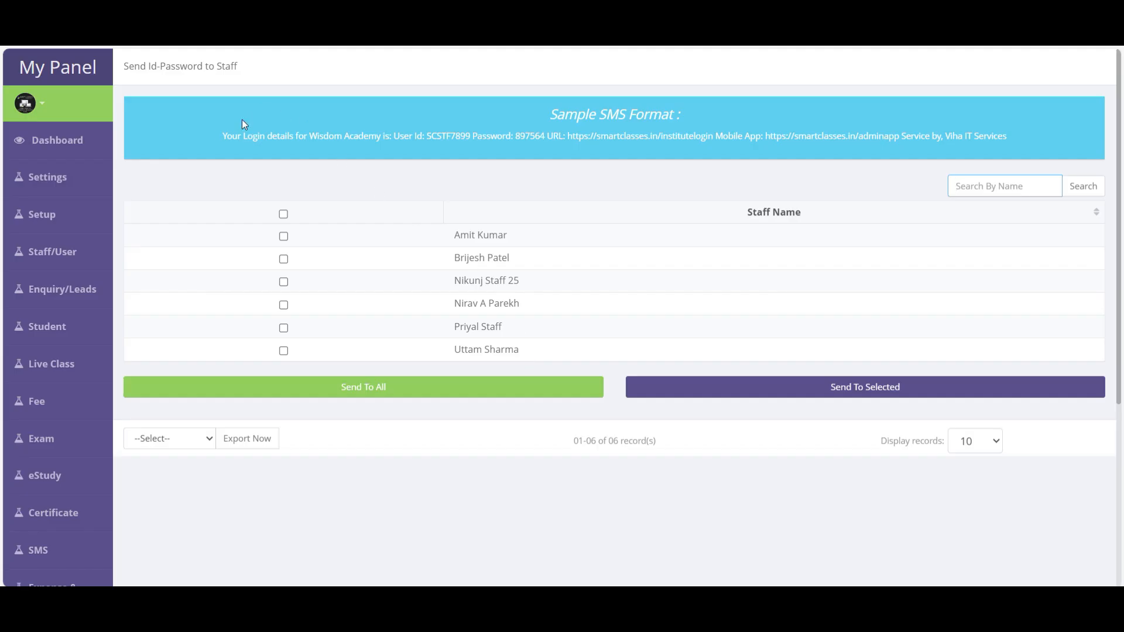
pyautogui.moveTo(497, 136); pyautogui.dragTo(1035, 141)
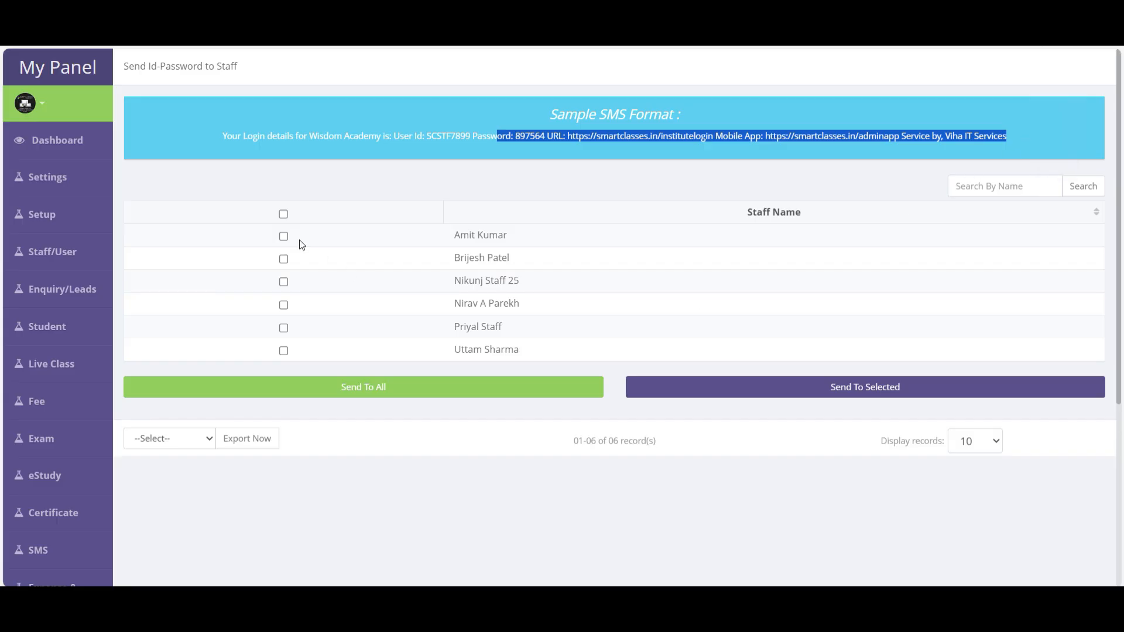
# - Tick the first four staff members, then move to the student Id/Password page
pyautogui.click(284, 236)
pyautogui.click(284, 259)
pyautogui.click(283, 282)
pyautogui.click(284, 304)
pyautogui.moveTo(455, 227); pyautogui.dragTo(476, 354)
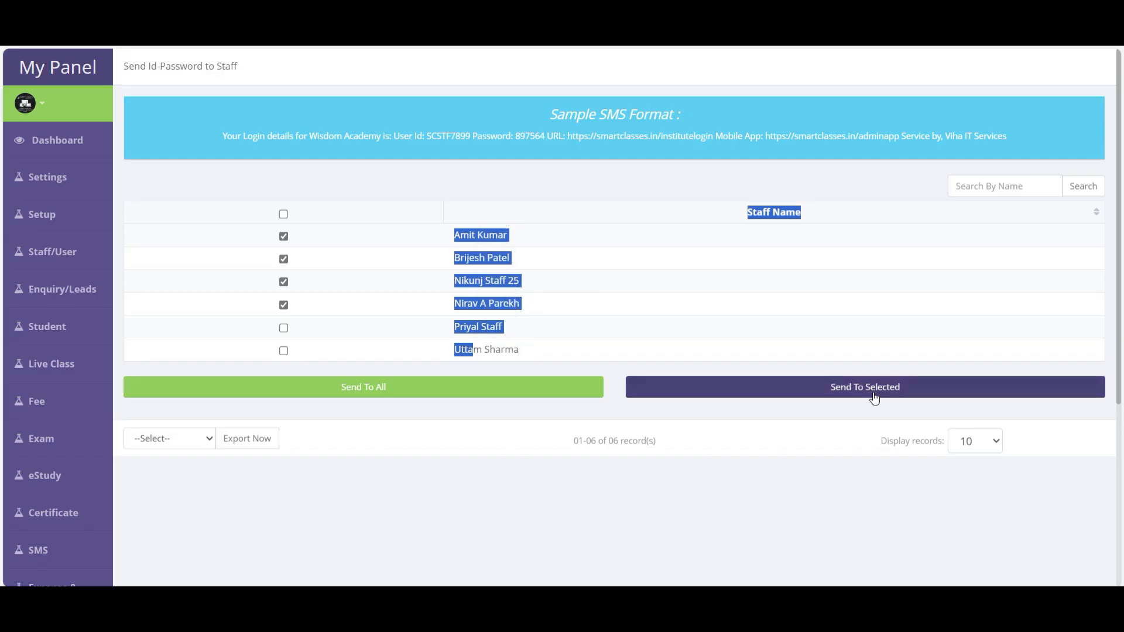
pyautogui.moveTo(258, 236); pyautogui.dragTo(306, 311)
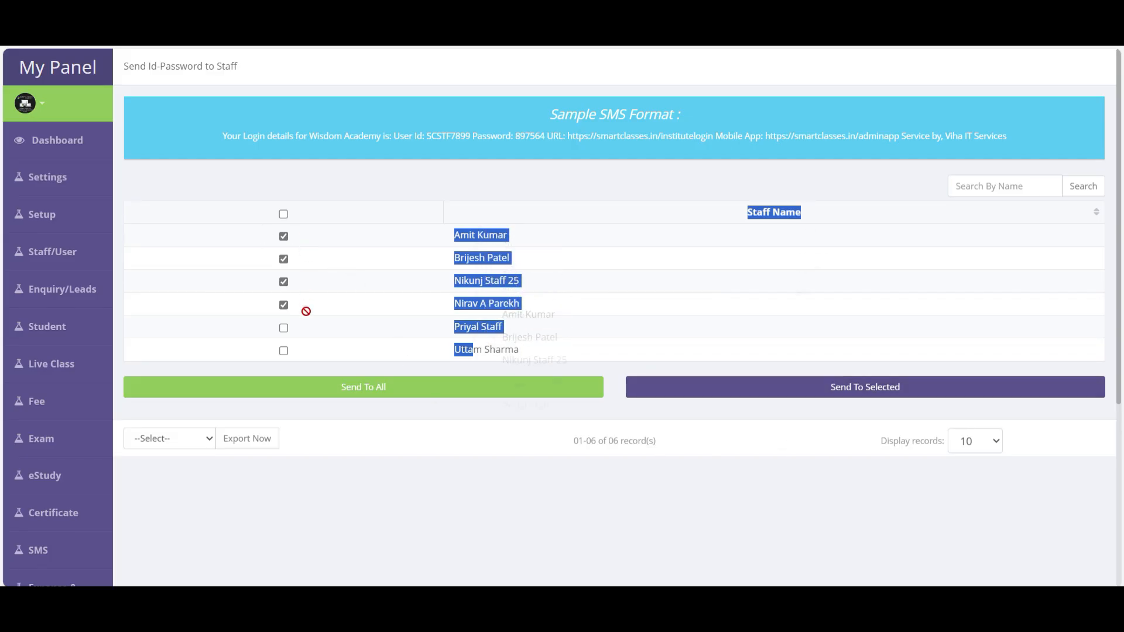
pyautogui.moveTo(306, 312); pyautogui.dragTo(306, 312)
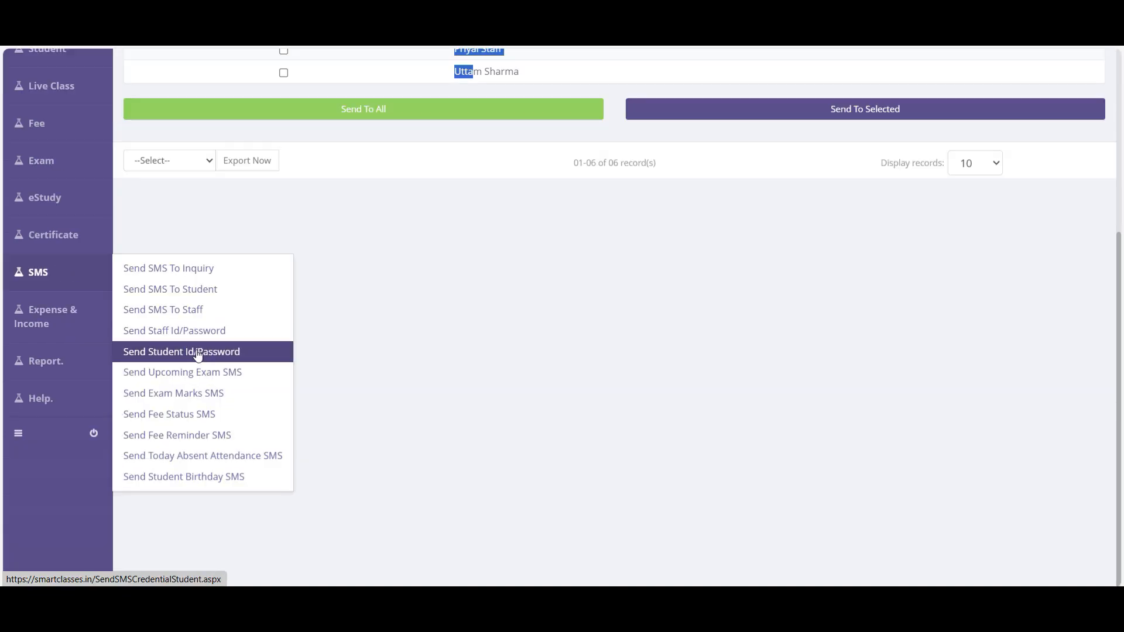
pyautogui.click(198, 353)
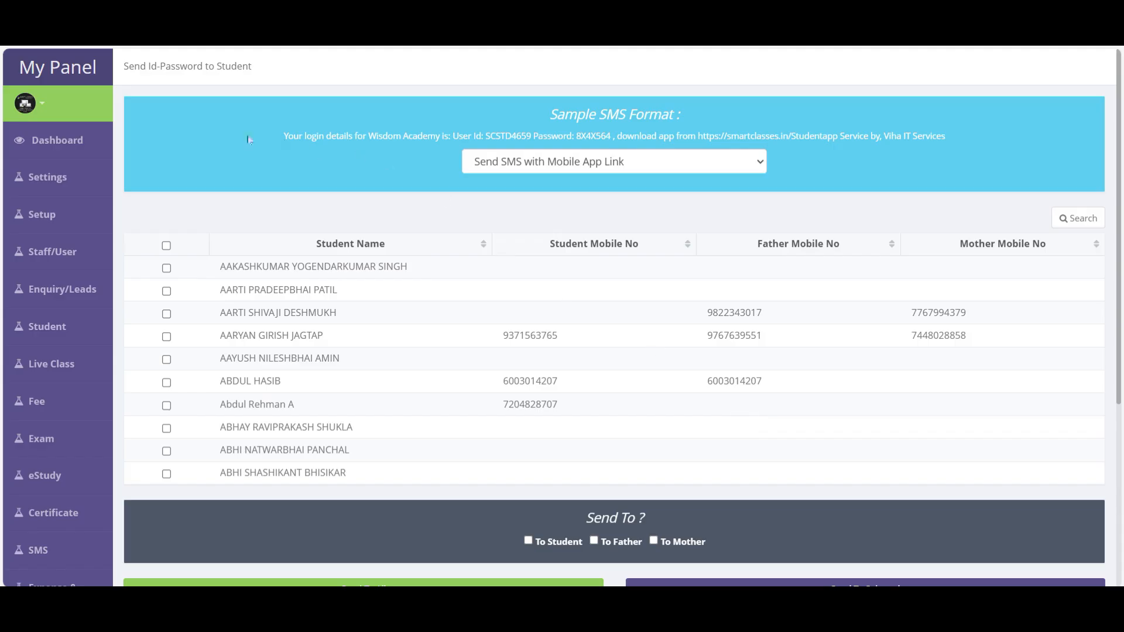
# - Change the SMS link format to send the credentials without any link
pyautogui.moveTo(281, 138); pyautogui.dragTo(964, 139)
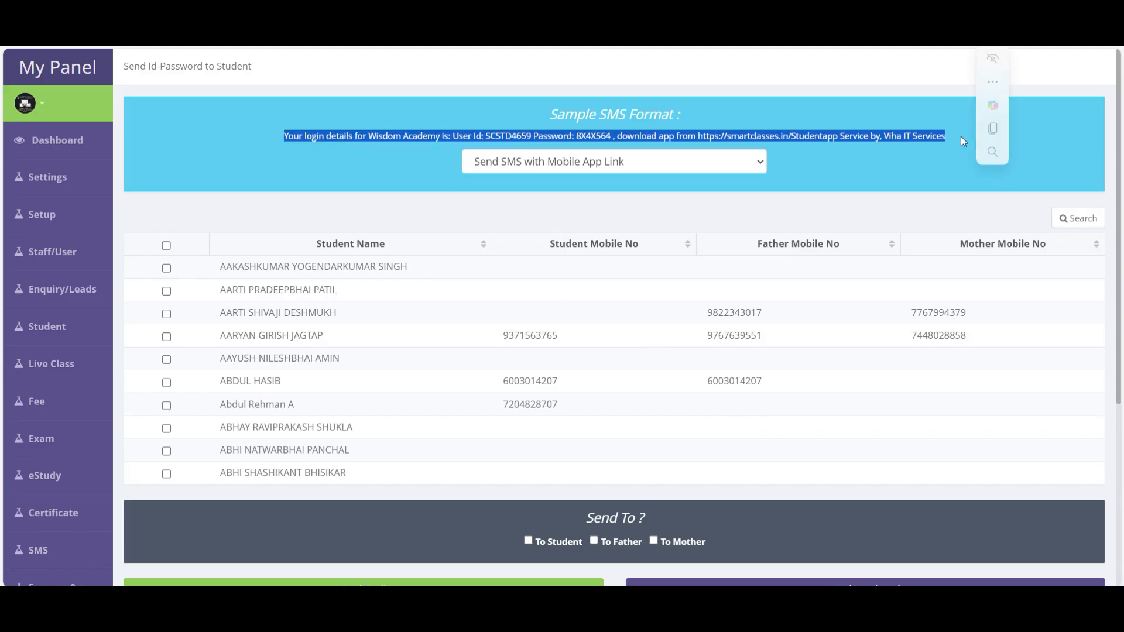
pyautogui.click(641, 166)
pyautogui.click(527, 193)
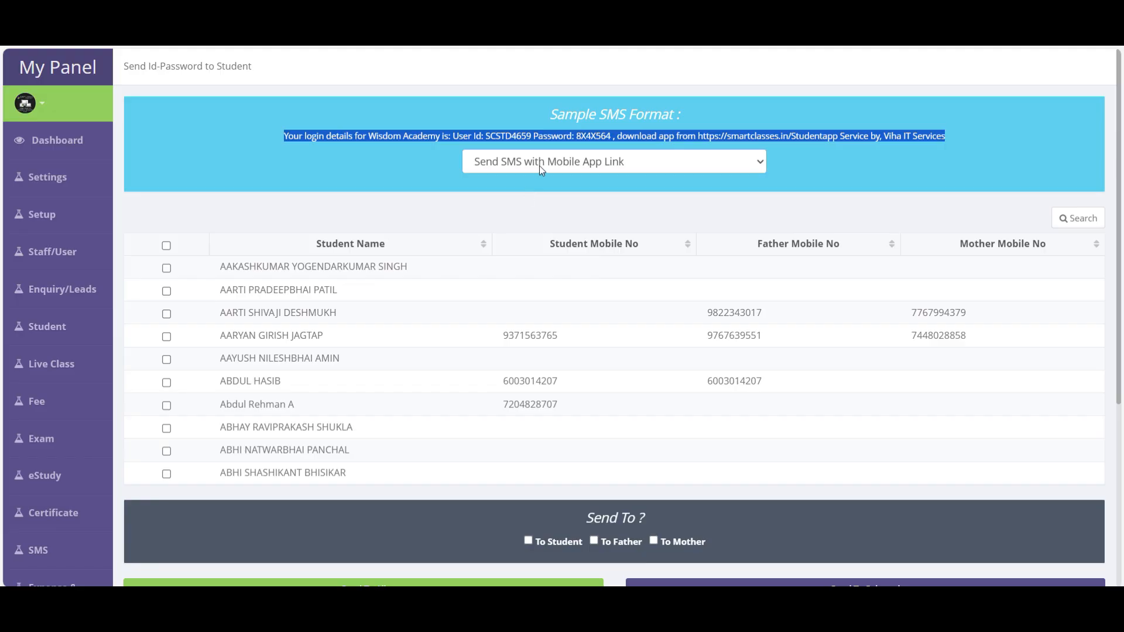
pyautogui.click(534, 167)
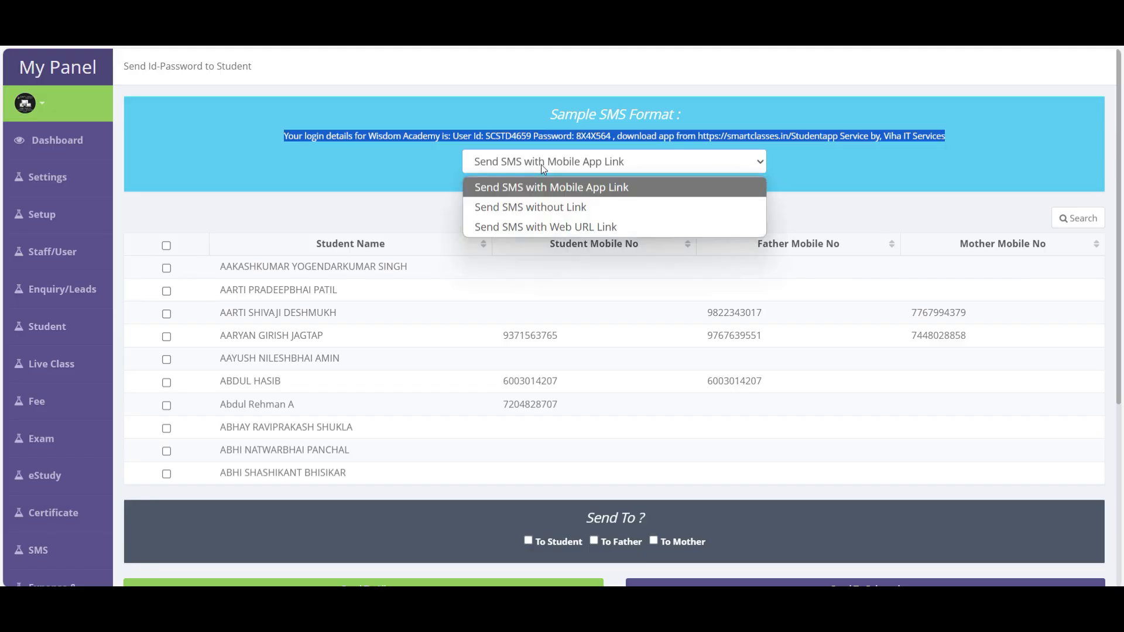
pyautogui.click(533, 208)
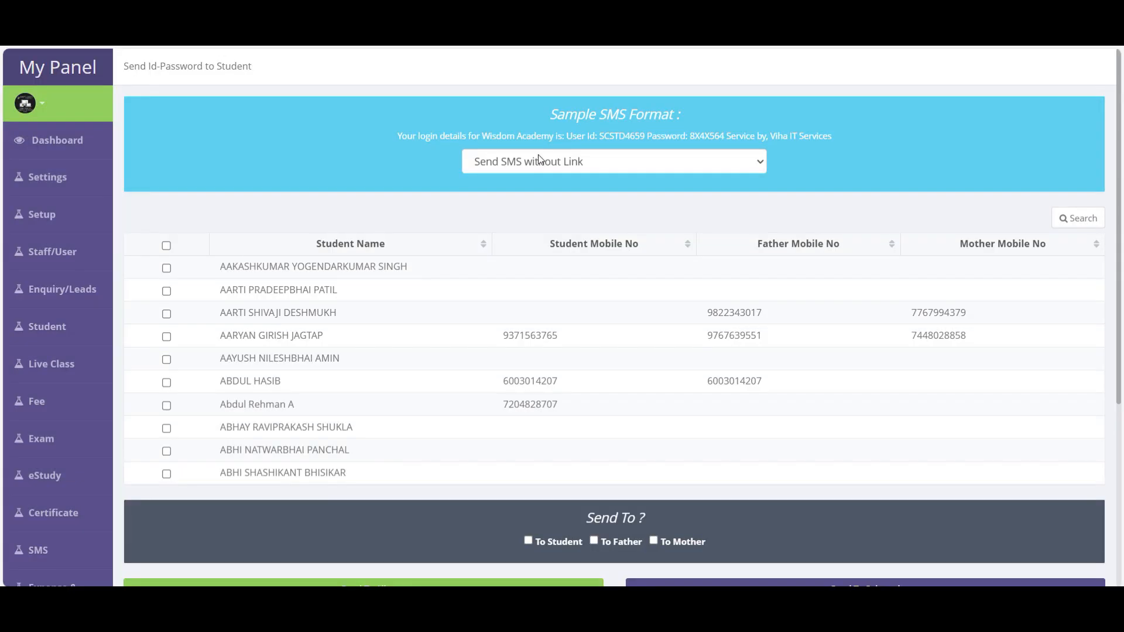
pyautogui.moveTo(410, 137); pyautogui.dragTo(838, 135)
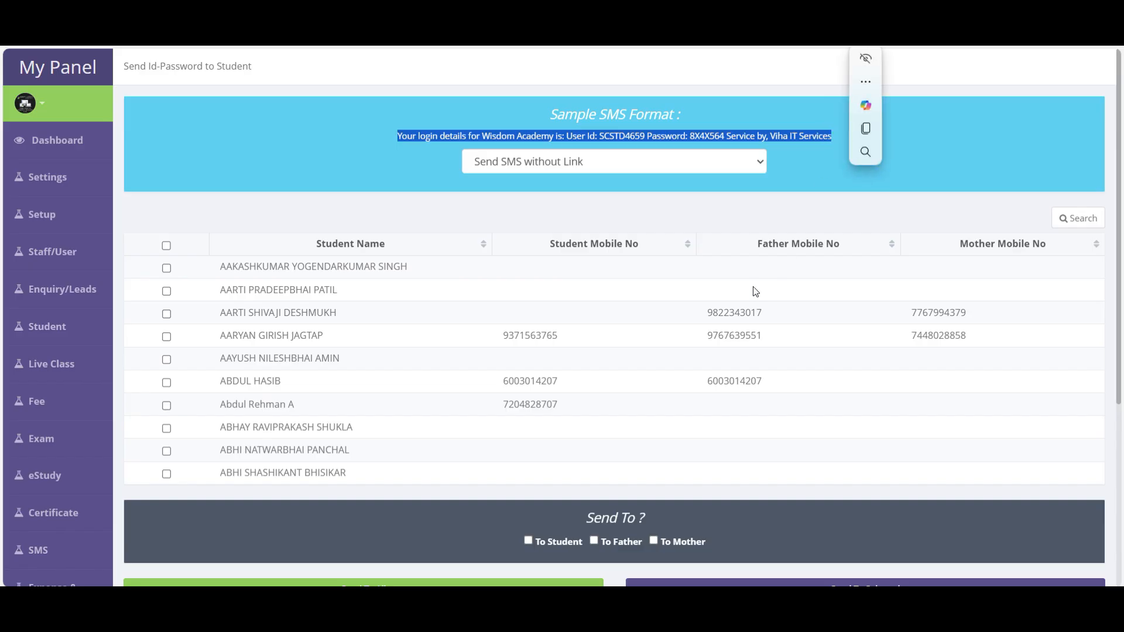
pyautogui.scroll(-5, 669, 326)
pyautogui.scroll(4, 211, 296)
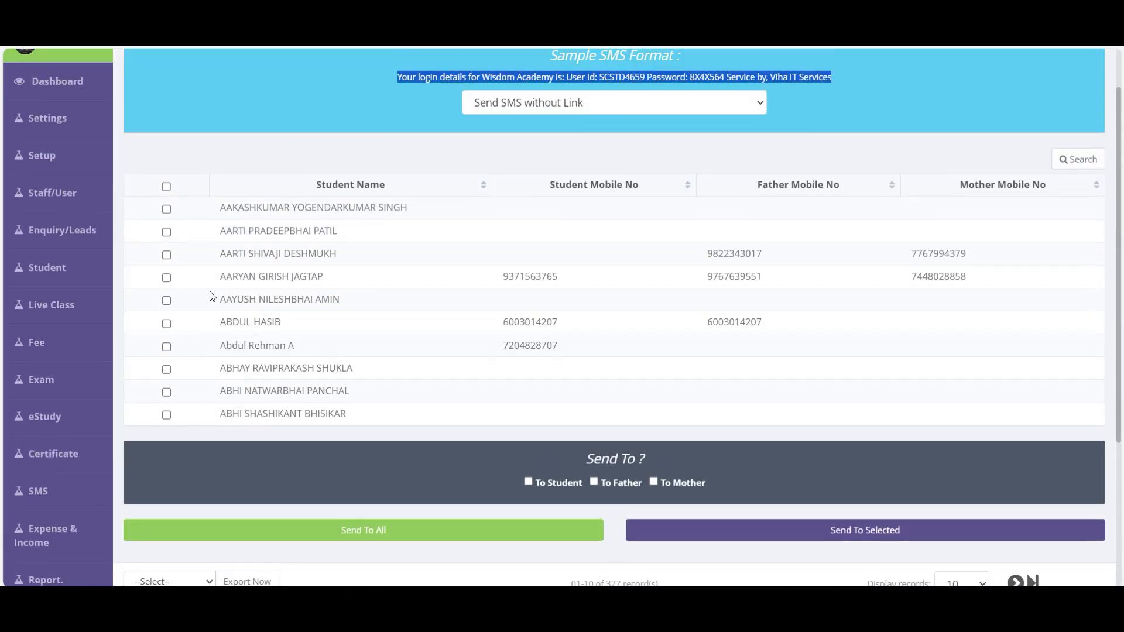
# - Tick the first two of 377 students and address credentials to student, father and mother
pyautogui.click(166, 209)
pyautogui.click(167, 232)
pyautogui.click(568, 484)
pyautogui.click(623, 483)
pyautogui.click(683, 484)
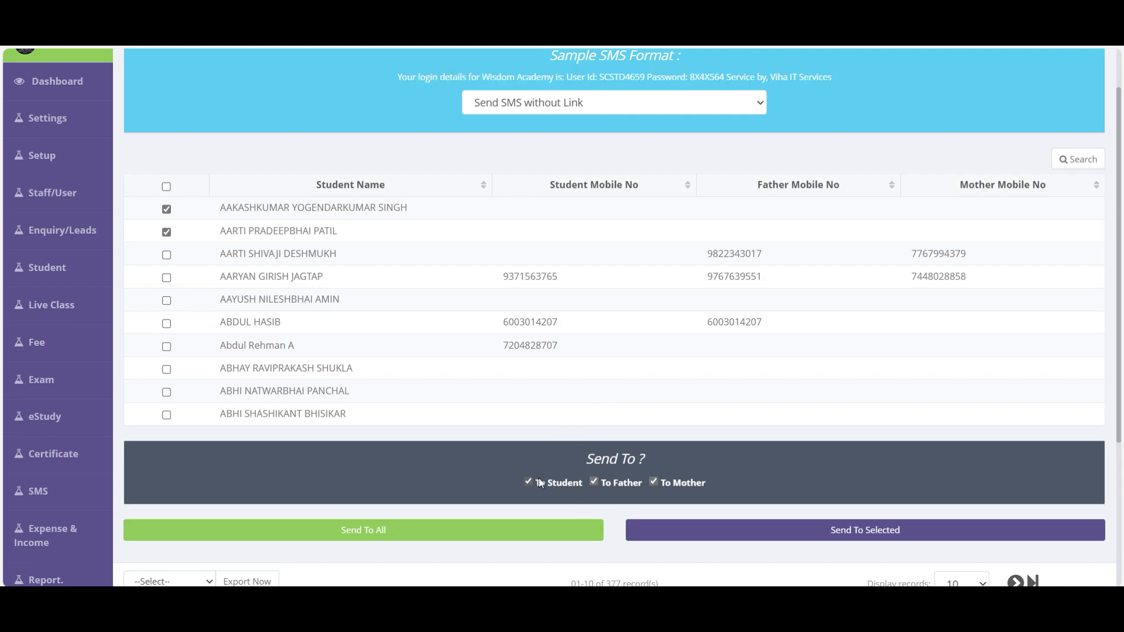
pyautogui.scroll(-4, 725, 482)
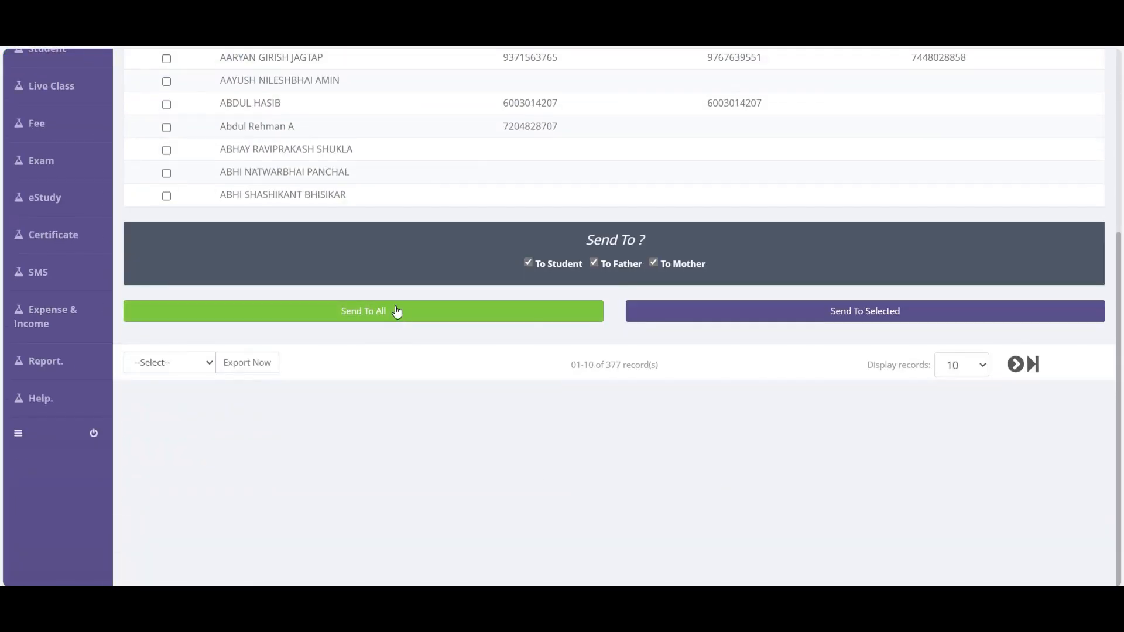
pyautogui.doubleClick(615, 366)
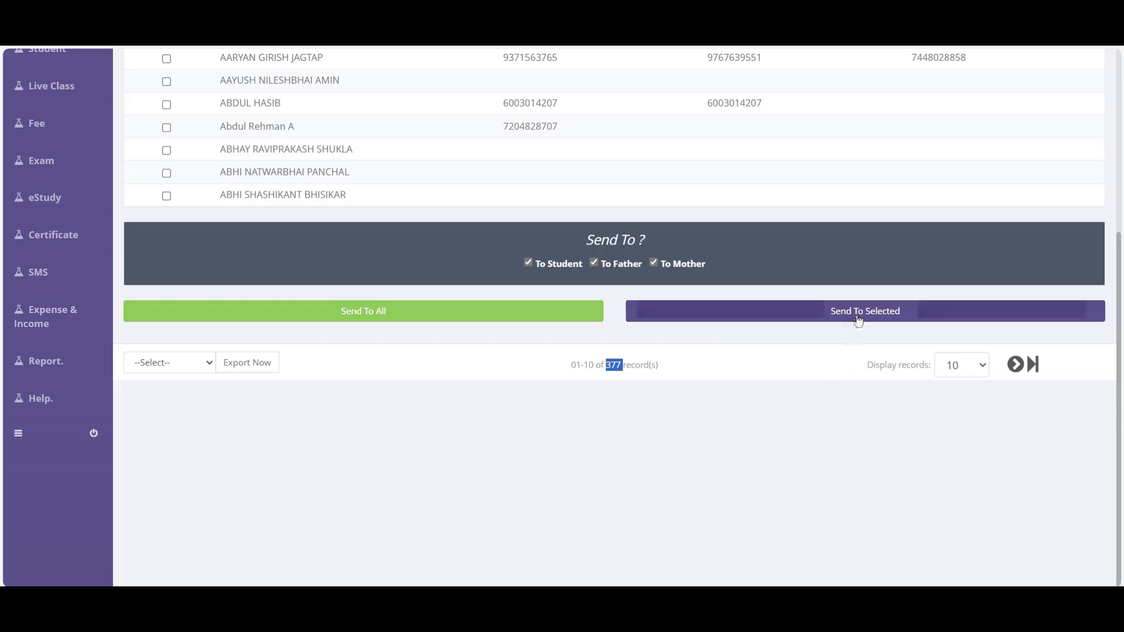
pyautogui.scroll(5, 859, 320)
pyautogui.click(166, 269)
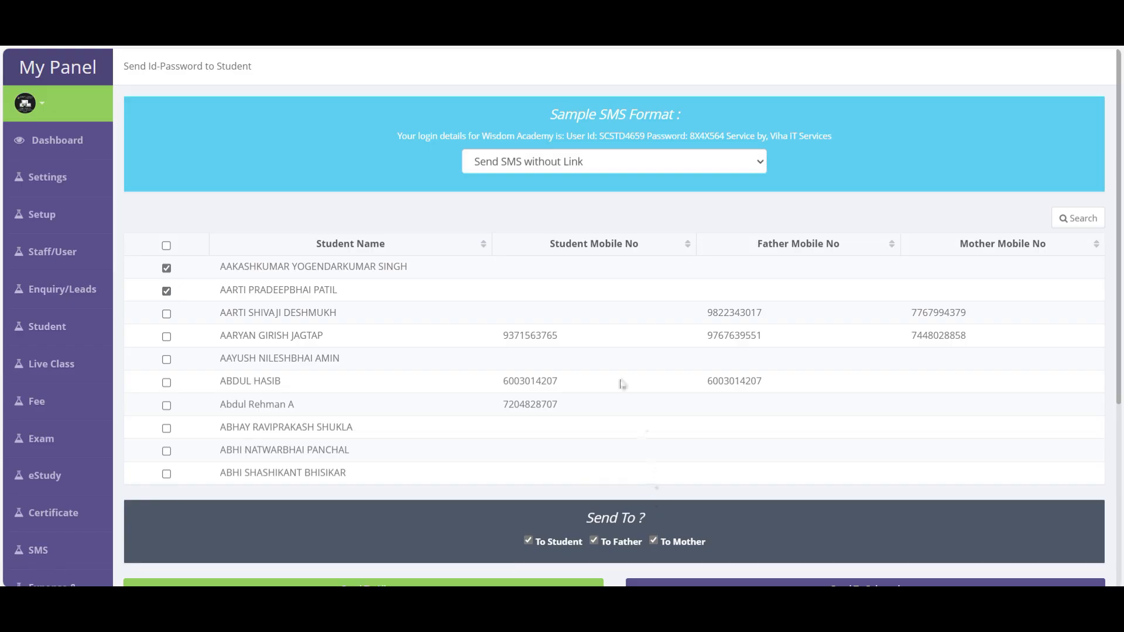
pyautogui.click(1082, 221)
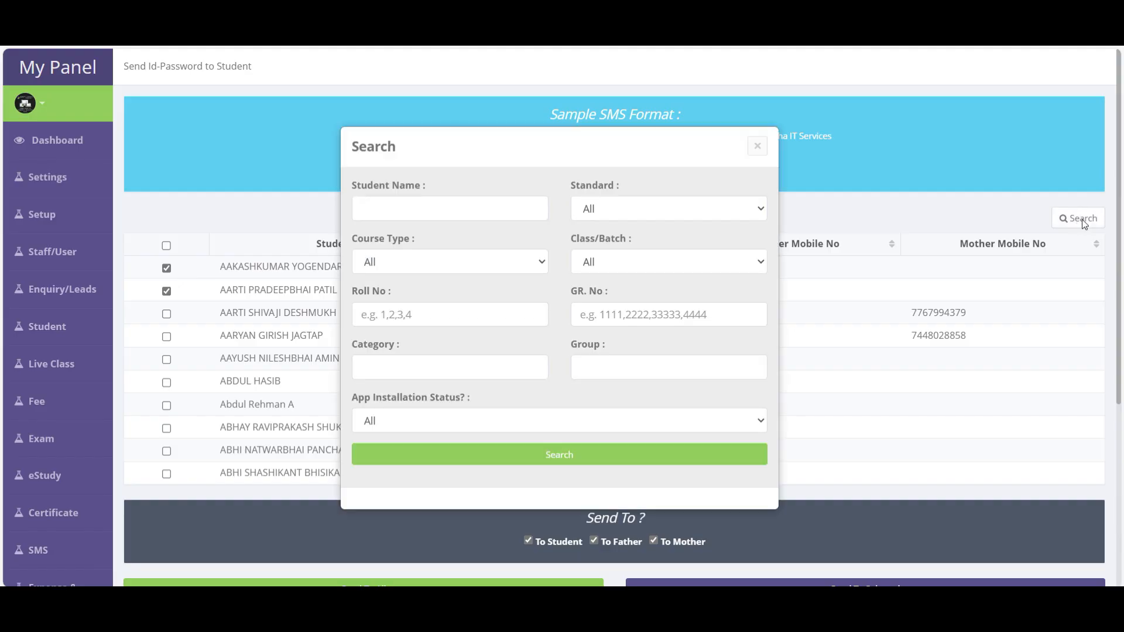
# - Search students by the name 'test', then clear the name filter
pyautogui.click(464, 208)
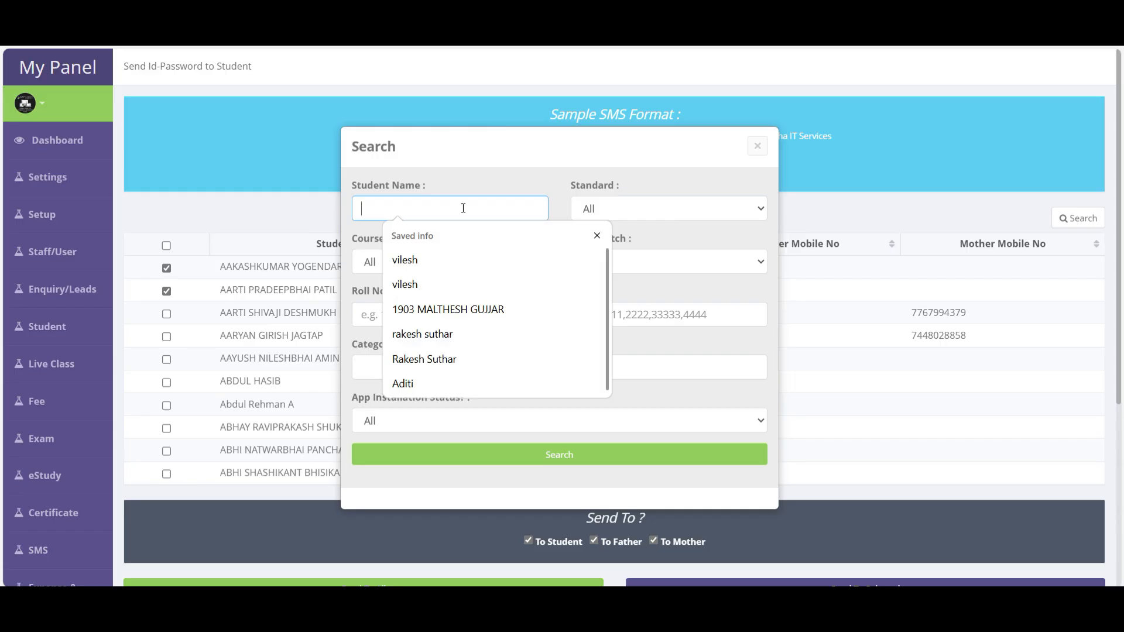
pyautogui.write('a')
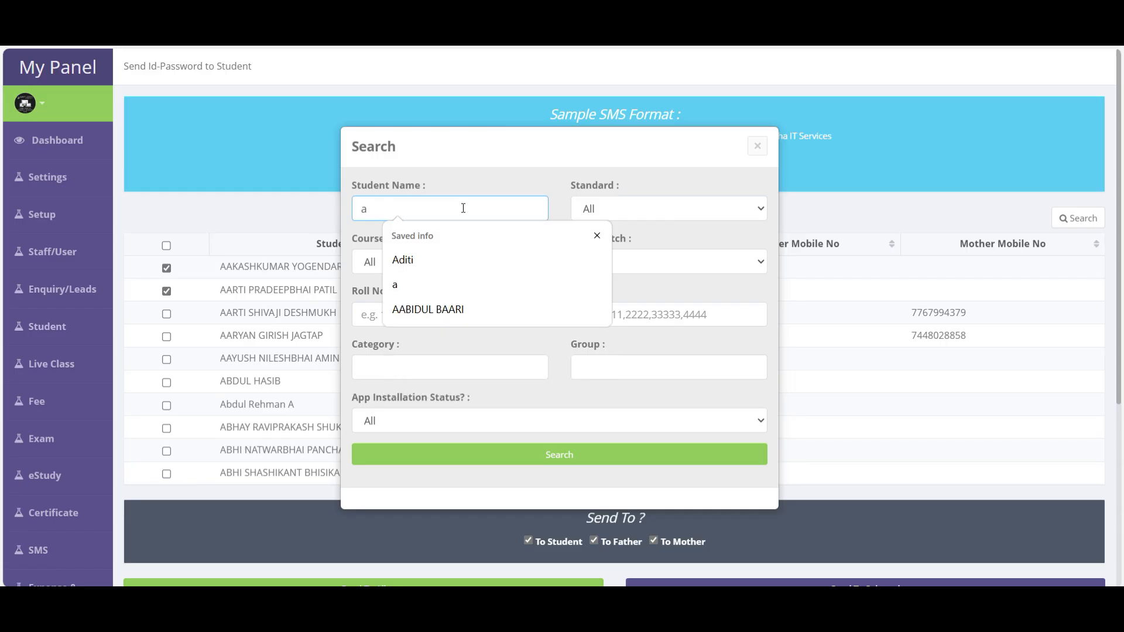
pyautogui.press('BackSpace')
pyautogui.write('test')
pyautogui.press('Return')
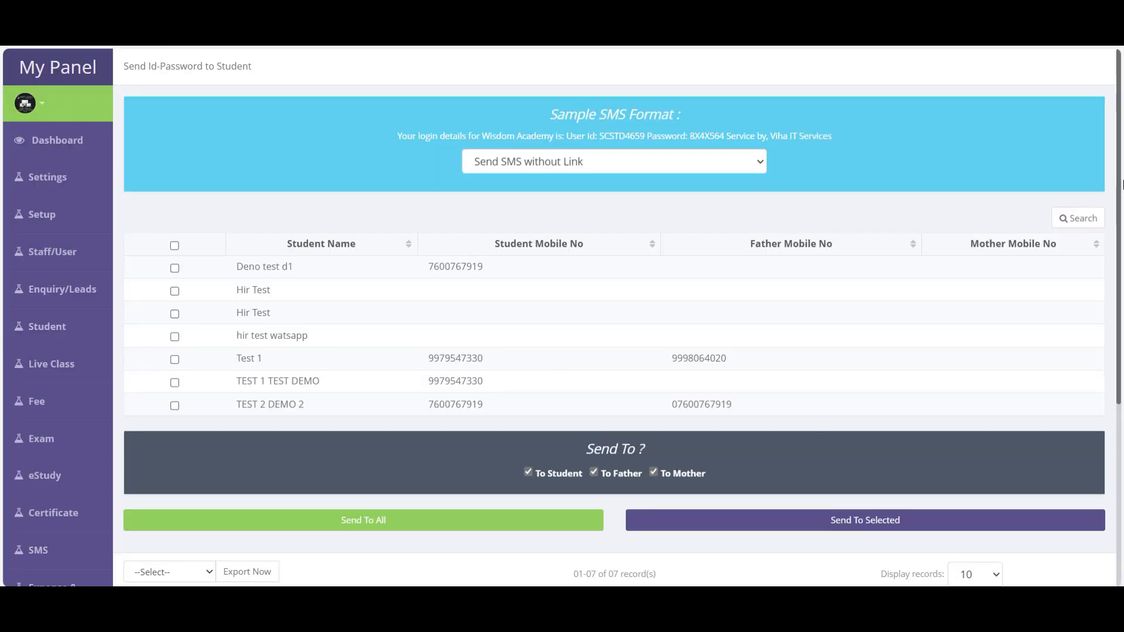
pyautogui.click(1077, 218)
pyautogui.moveTo(386, 209); pyautogui.dragTo(321, 209)
pyautogui.press('BackSpace')
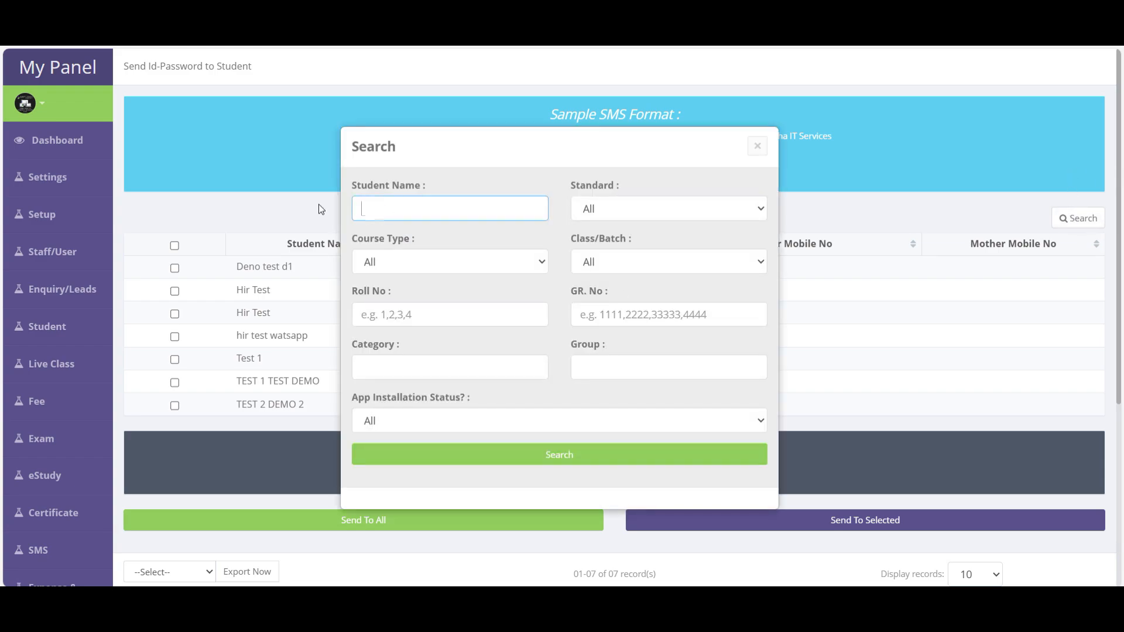
# - Filter by 10th Standard with Course Type All, leaving 35 records
pyautogui.click(598, 215)
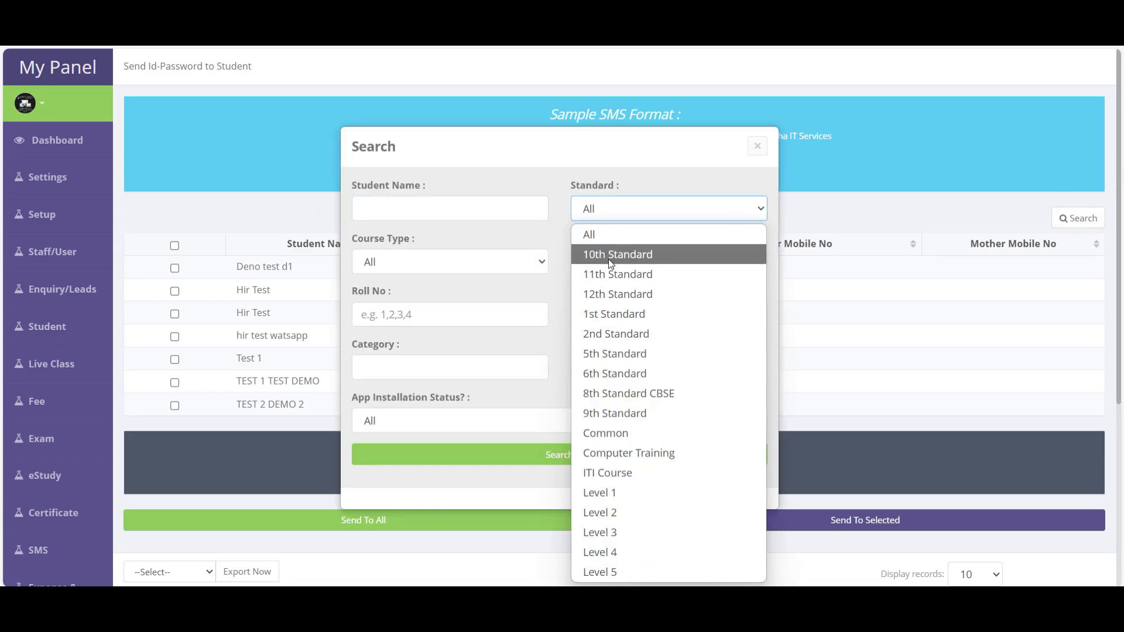
pyautogui.click(609, 256)
pyautogui.click(431, 261)
pyautogui.click(404, 367)
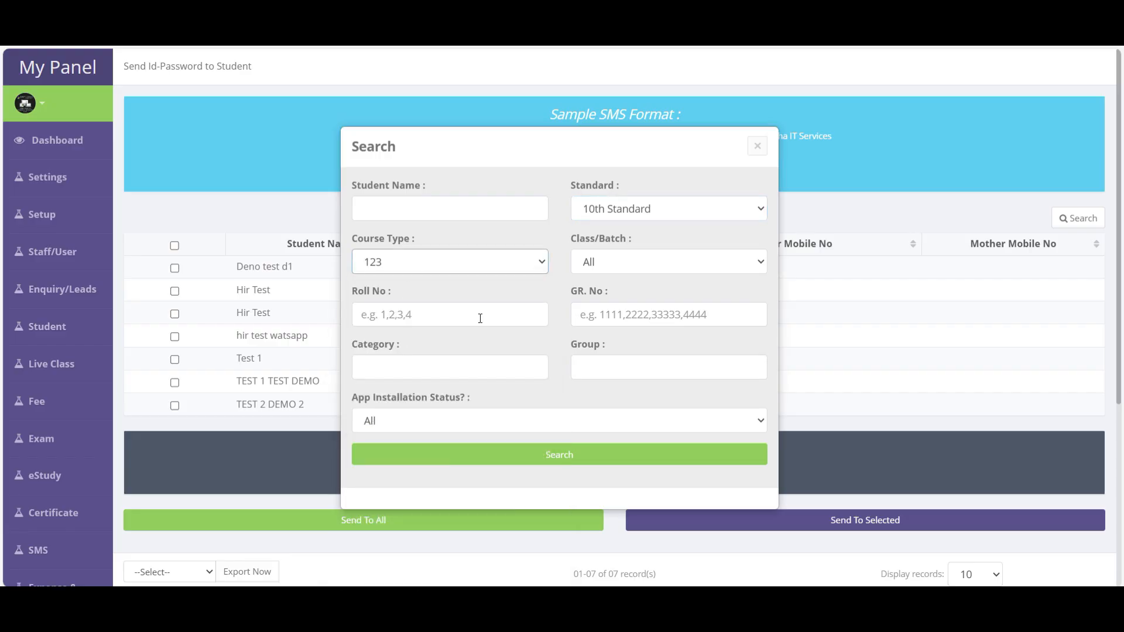
pyautogui.click(449, 262)
pyautogui.click(407, 285)
pyautogui.click(562, 461)
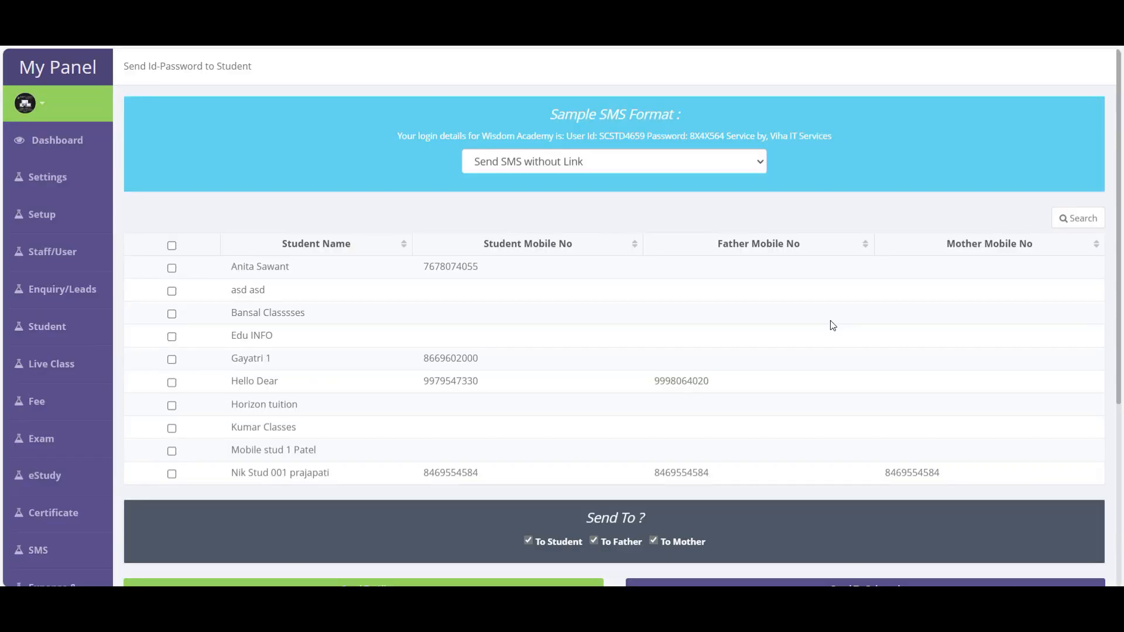
pyautogui.scroll(-2, 831, 323)
pyautogui.scroll(-2, 786, 442)
pyautogui.doubleClick(614, 365)
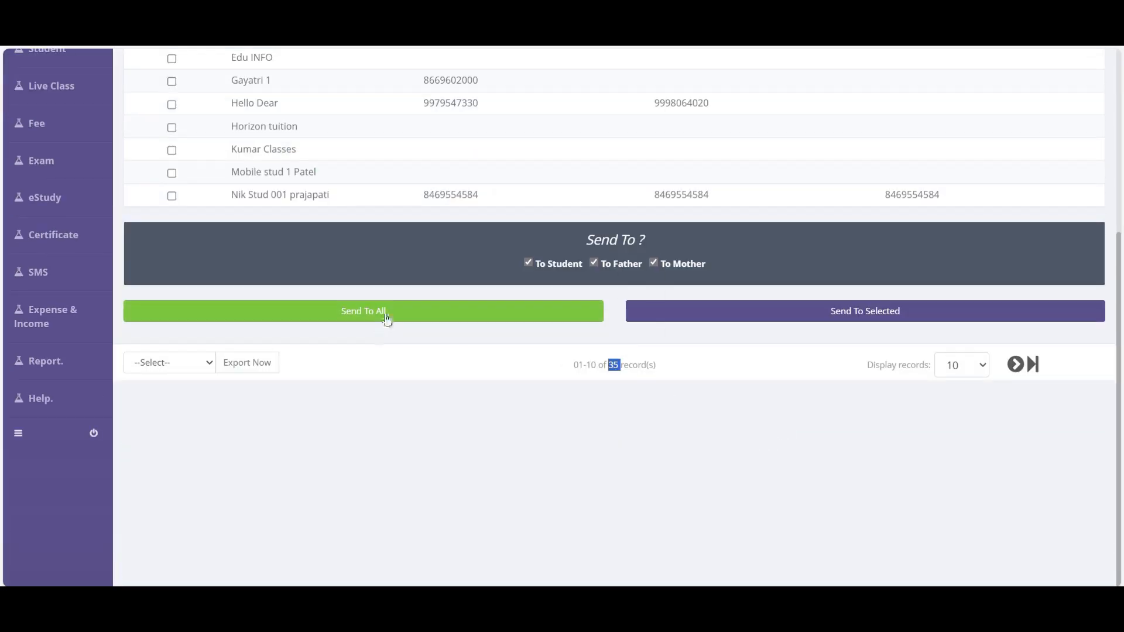
pyautogui.moveTo(70, 273)
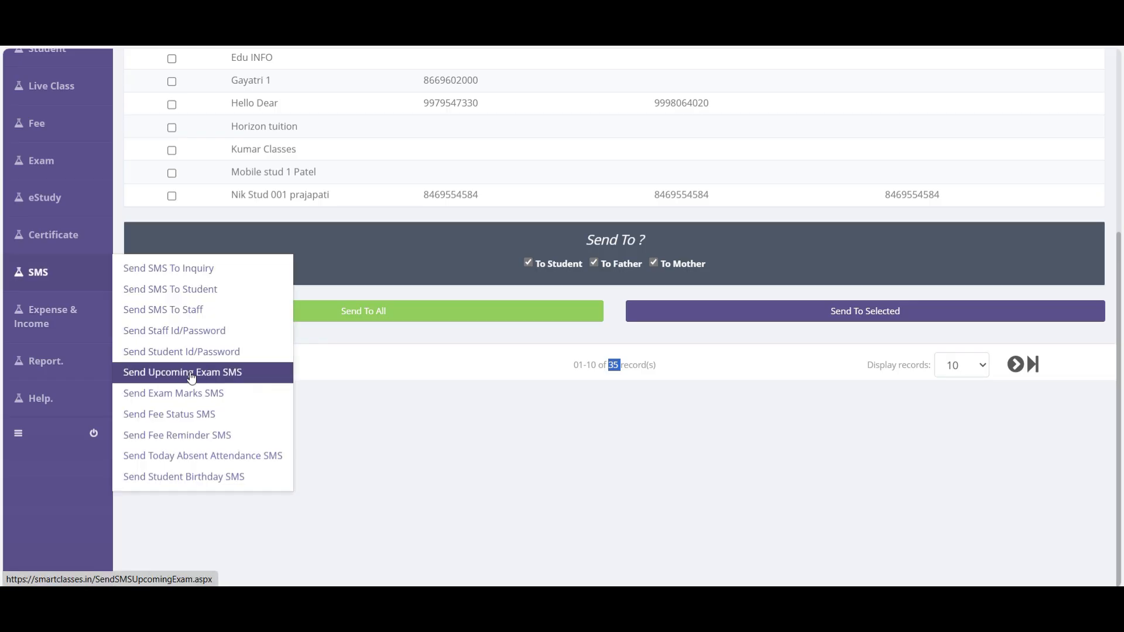
# - Load 10th Standard Maths marks for exam test 1 and tick the student scoring 40.00
pyautogui.click(197, 394)
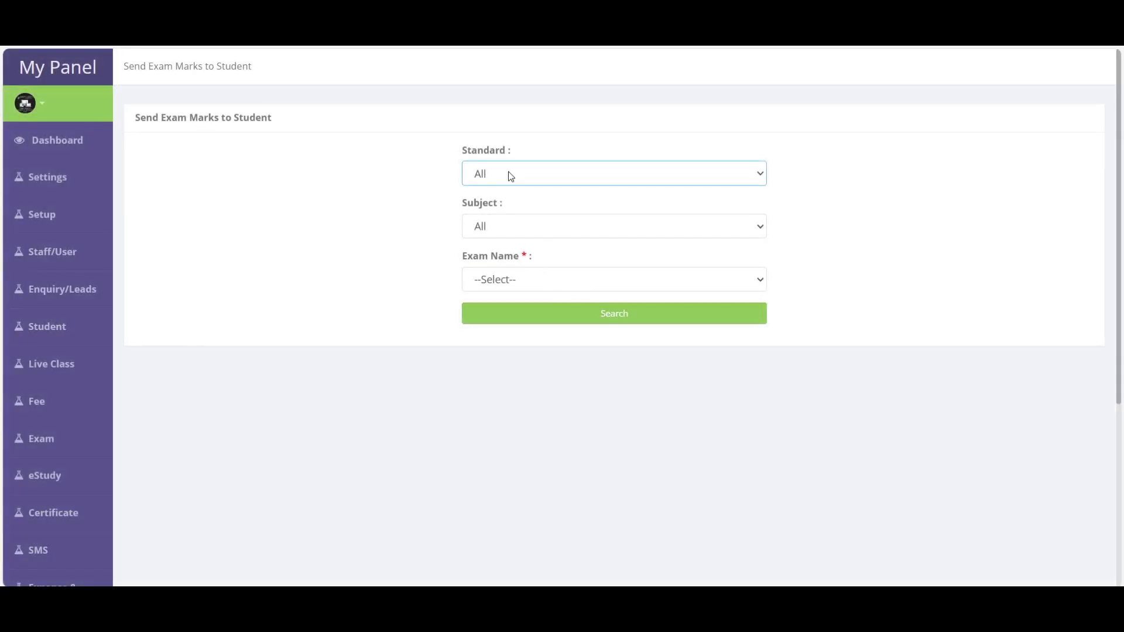
pyautogui.click(511, 176)
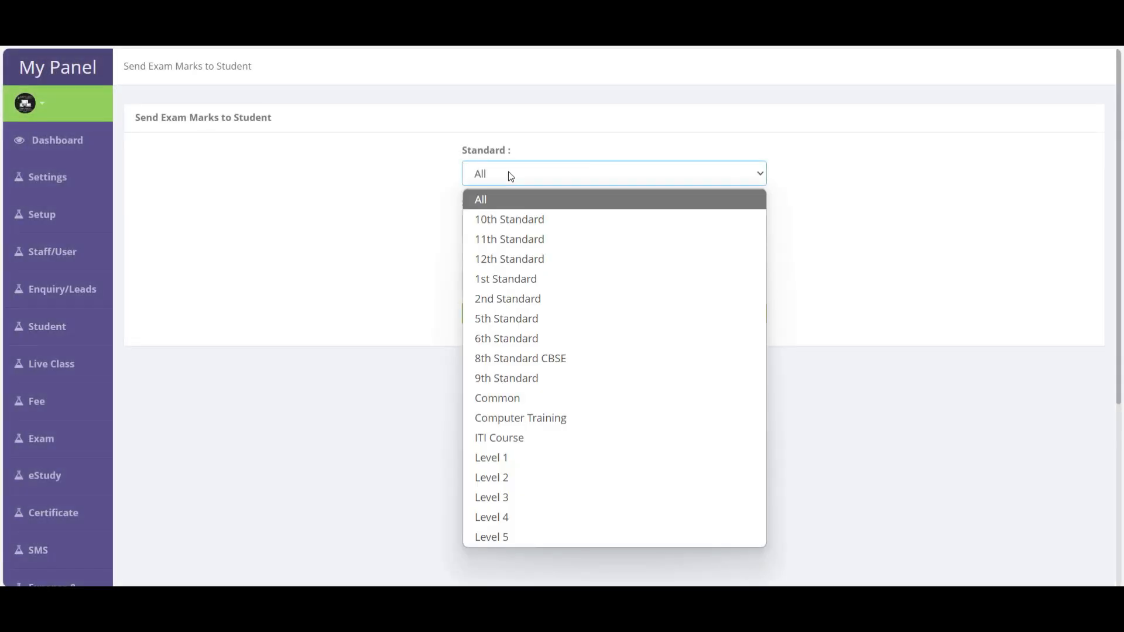
pyautogui.click(504, 218)
pyautogui.click(502, 229)
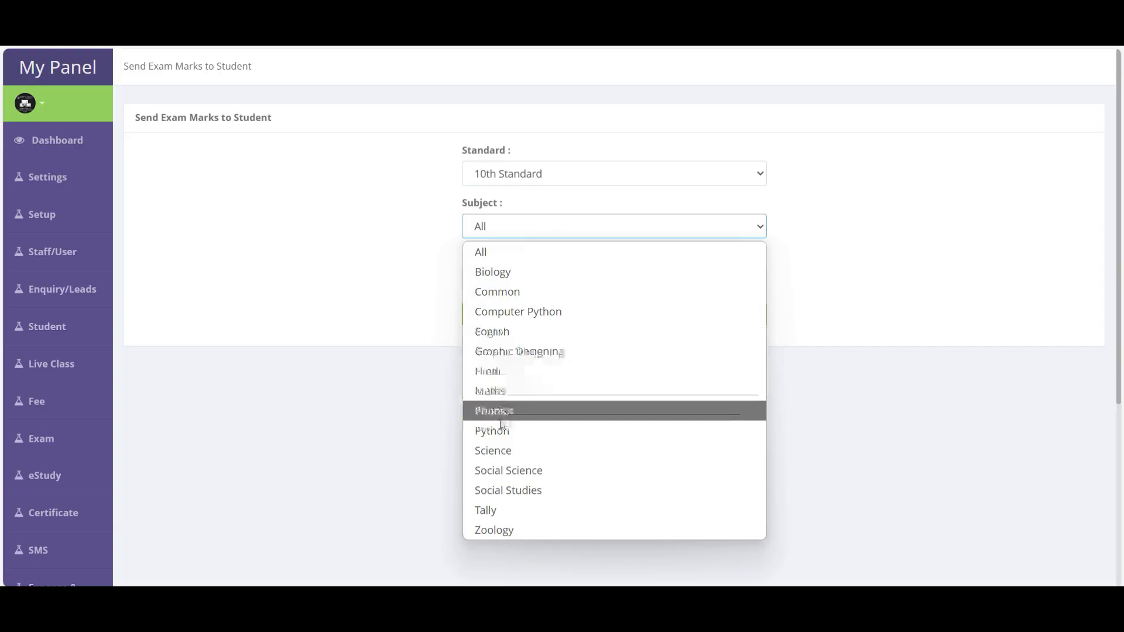
pyautogui.click(498, 392)
pyautogui.click(520, 286)
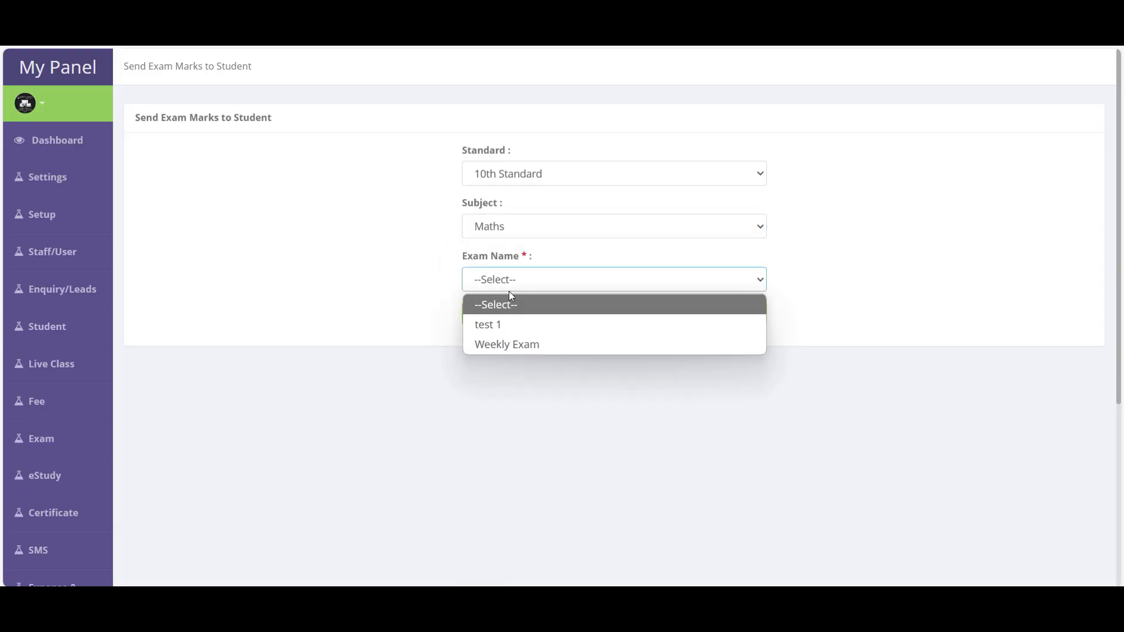
pyautogui.click(499, 326)
pyautogui.click(597, 319)
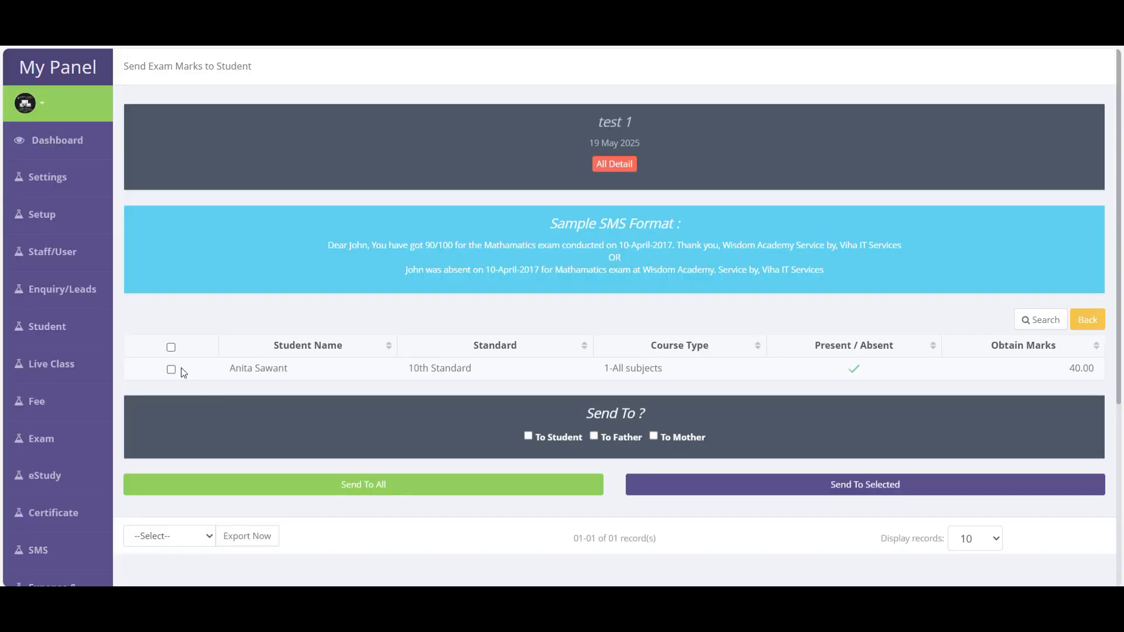
pyautogui.click(549, 440)
pyautogui.click(48, 181)
pyautogui.scroll(-3, 209, 407)
# - Go to SMS > Send Fee Status SMS to reach the Send Fee Reminder To Student page
pyautogui.moveTo(12, 340)
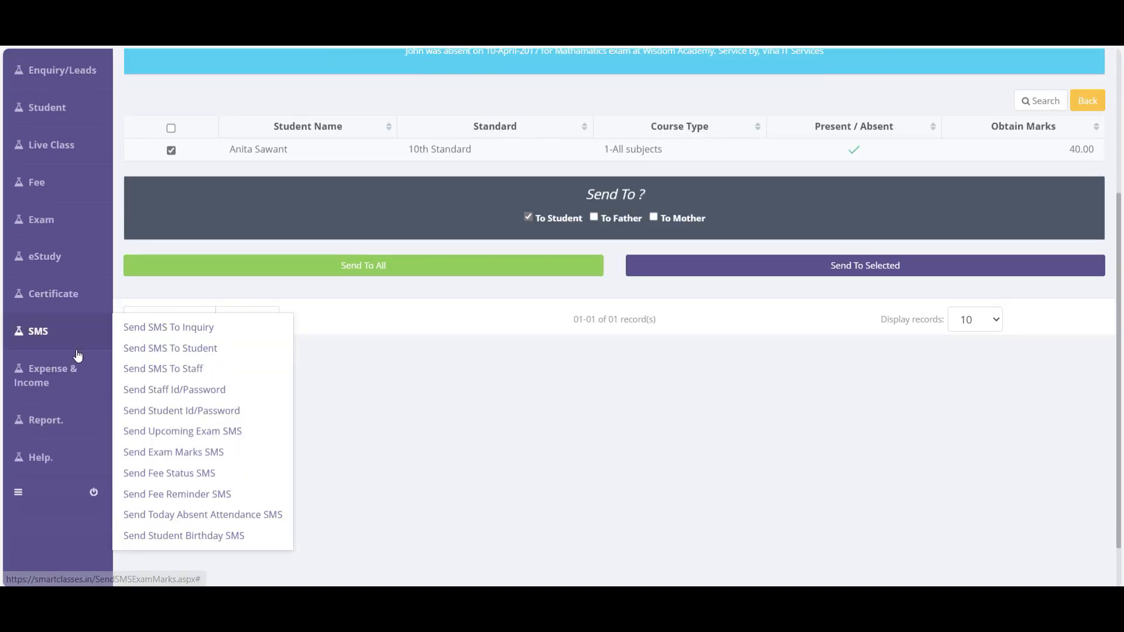
pyautogui.scroll(-1, 191, 471)
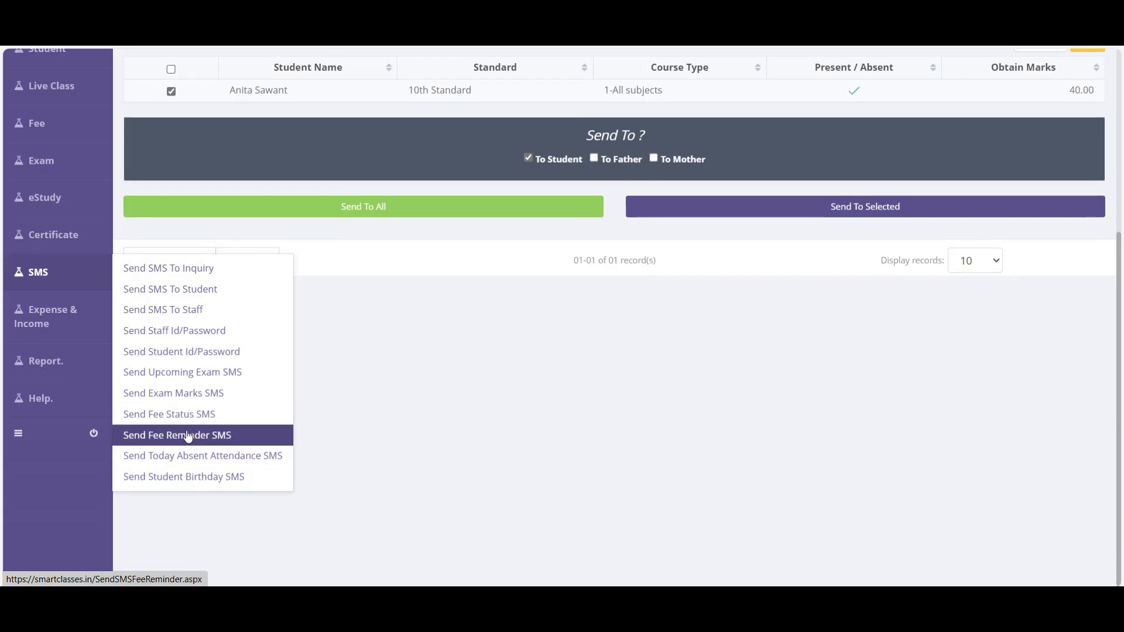
pyautogui.click(186, 418)
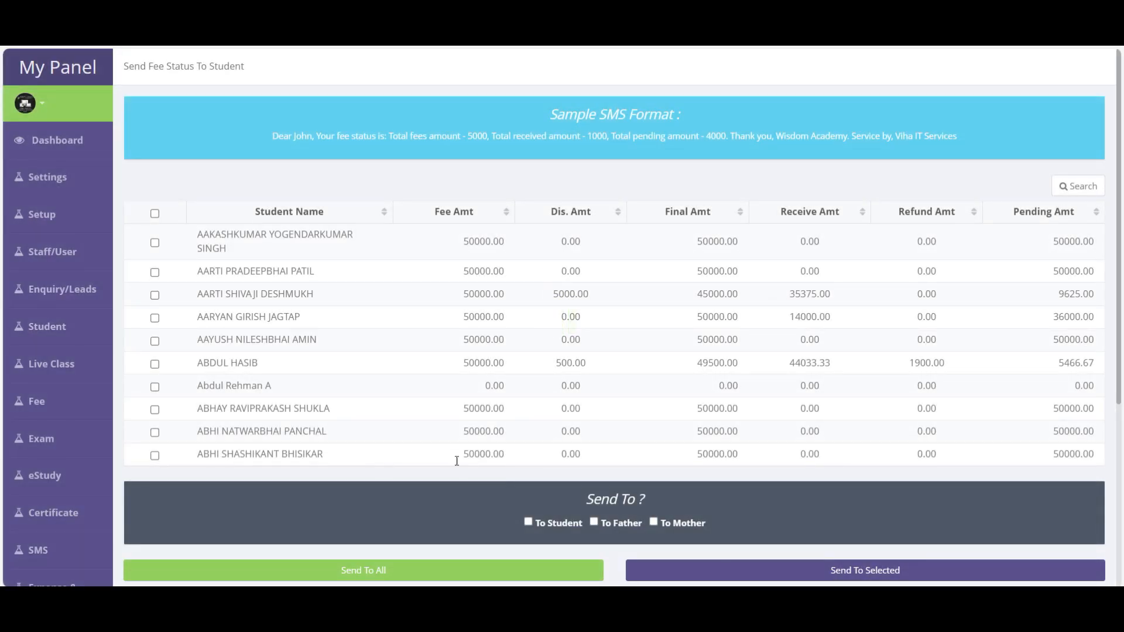
pyautogui.moveTo(38, 272)
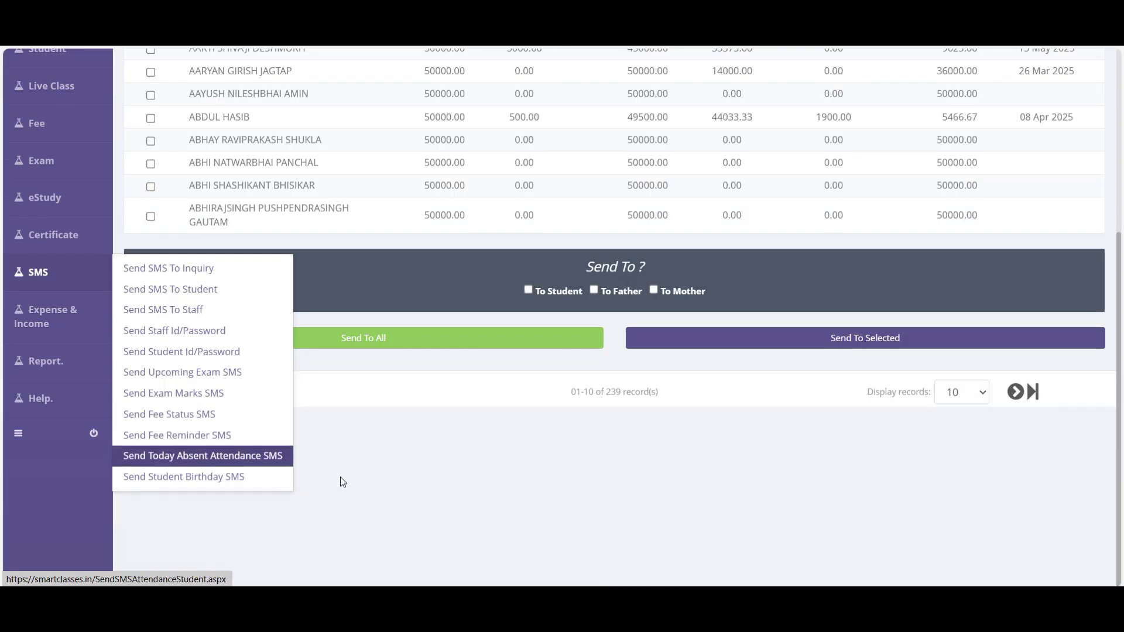
pyautogui.scroll(5, 343, 482)
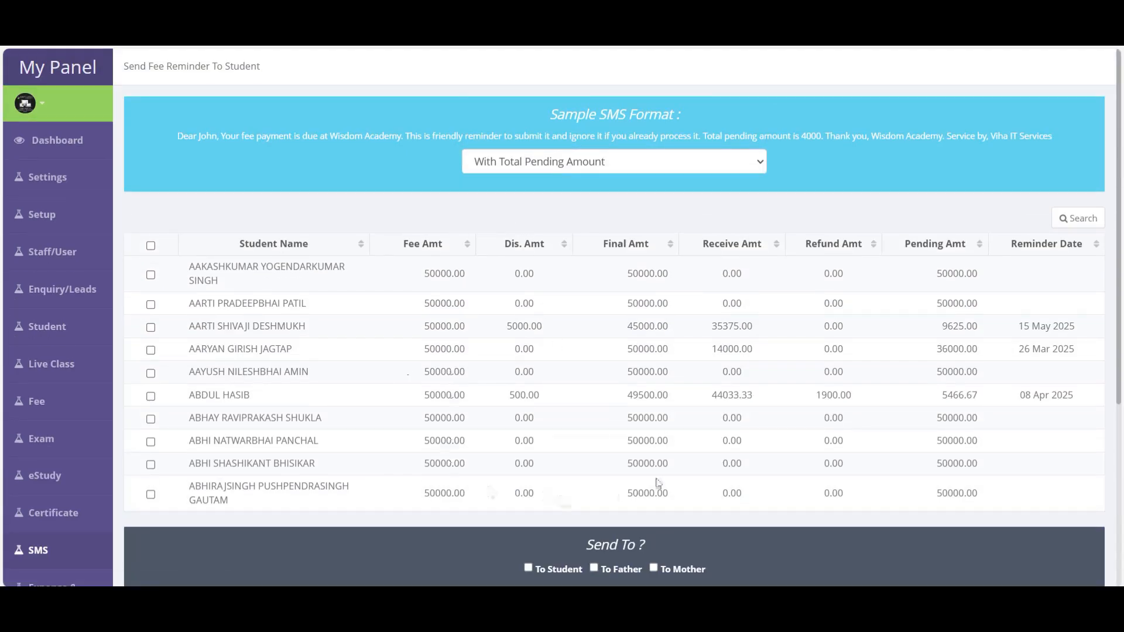
pyautogui.scroll(-1, 656, 479)
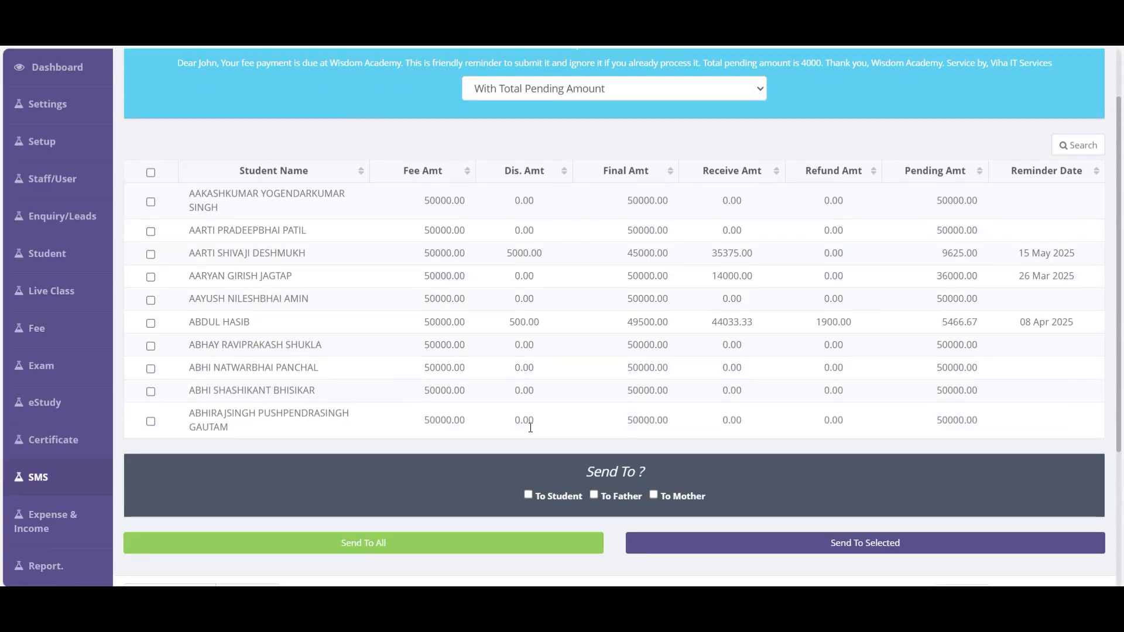
# - Try the installment pending amount format, then settle on the message without any amount
pyautogui.scroll(1, 531, 428)
pyautogui.click(551, 163)
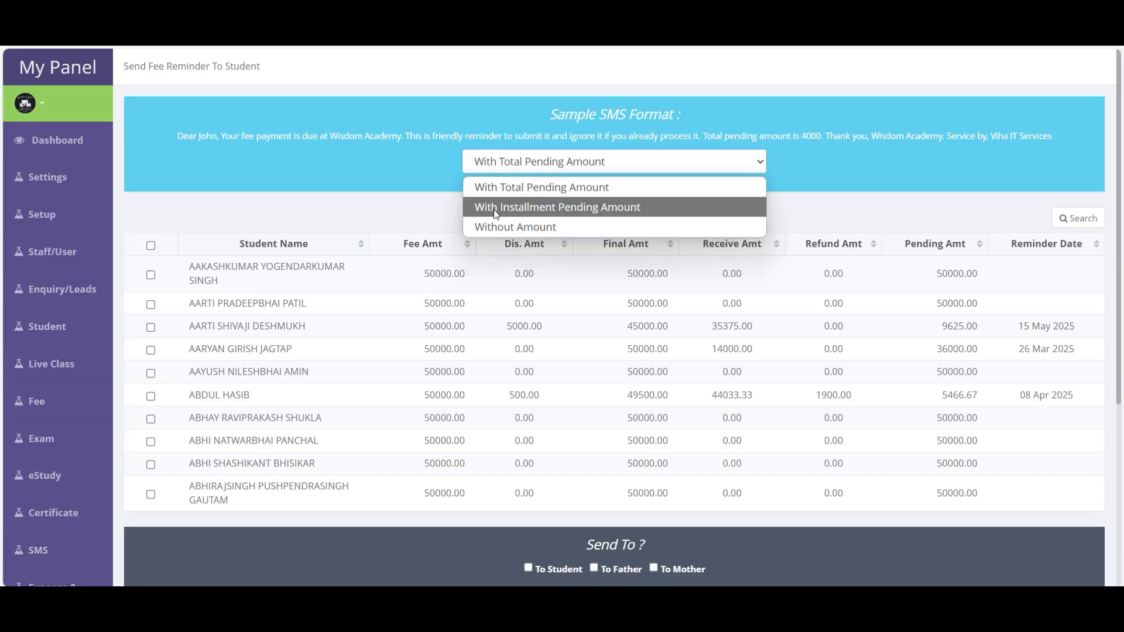
pyautogui.click(544, 208)
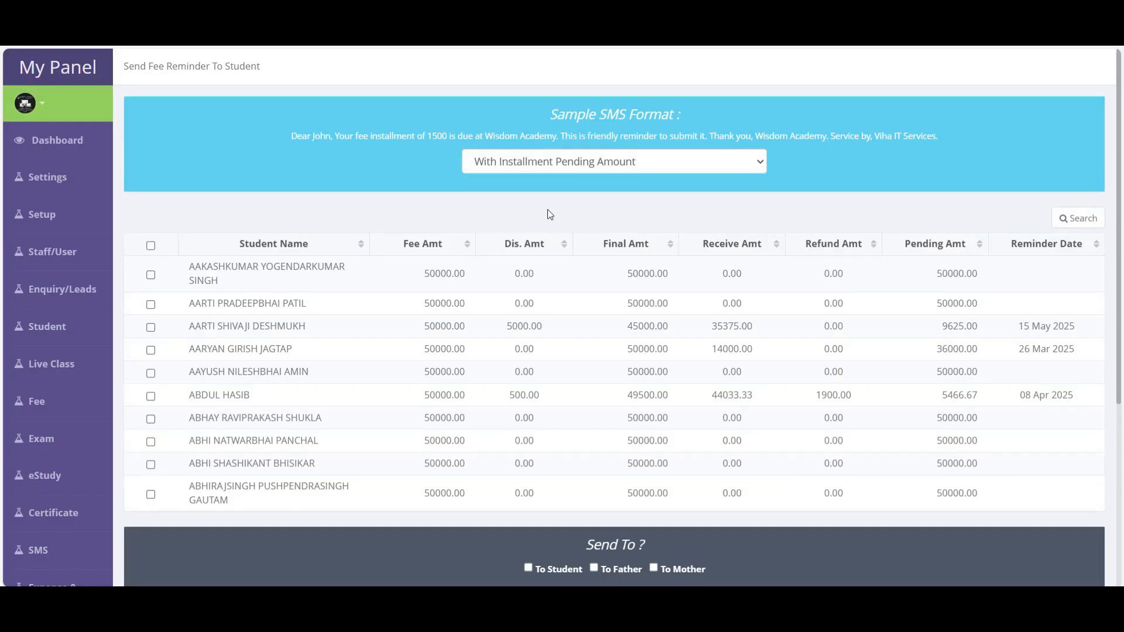
pyautogui.click(548, 162)
pyautogui.click(535, 227)
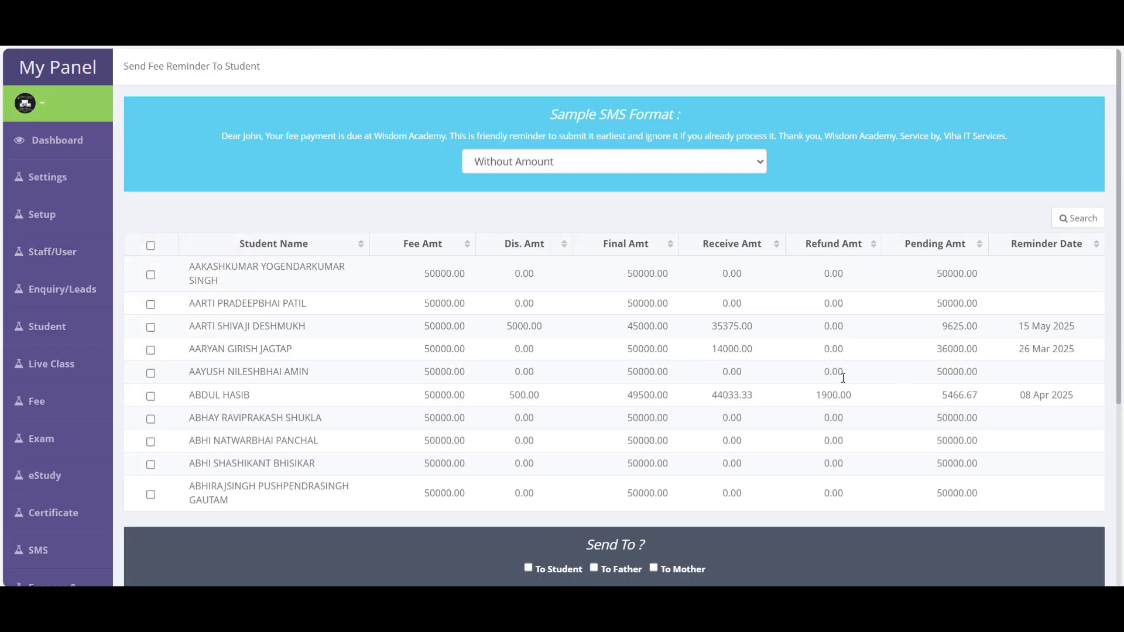
# - Select every student and send reminders to student, father and mother
pyautogui.scroll(-1, 840, 379)
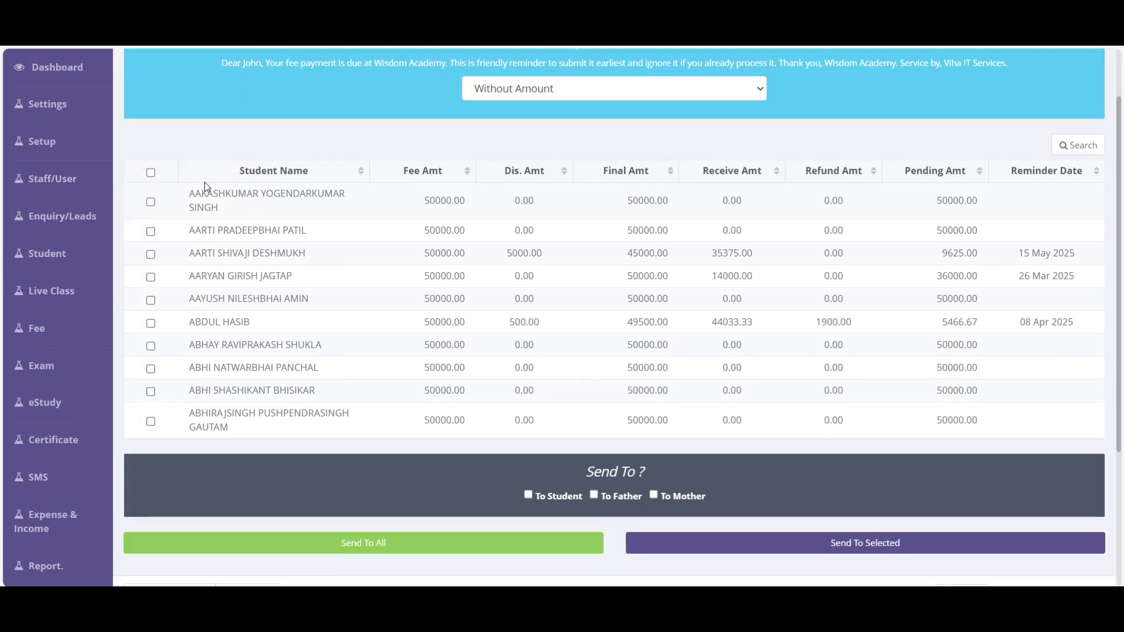
pyautogui.click(151, 172)
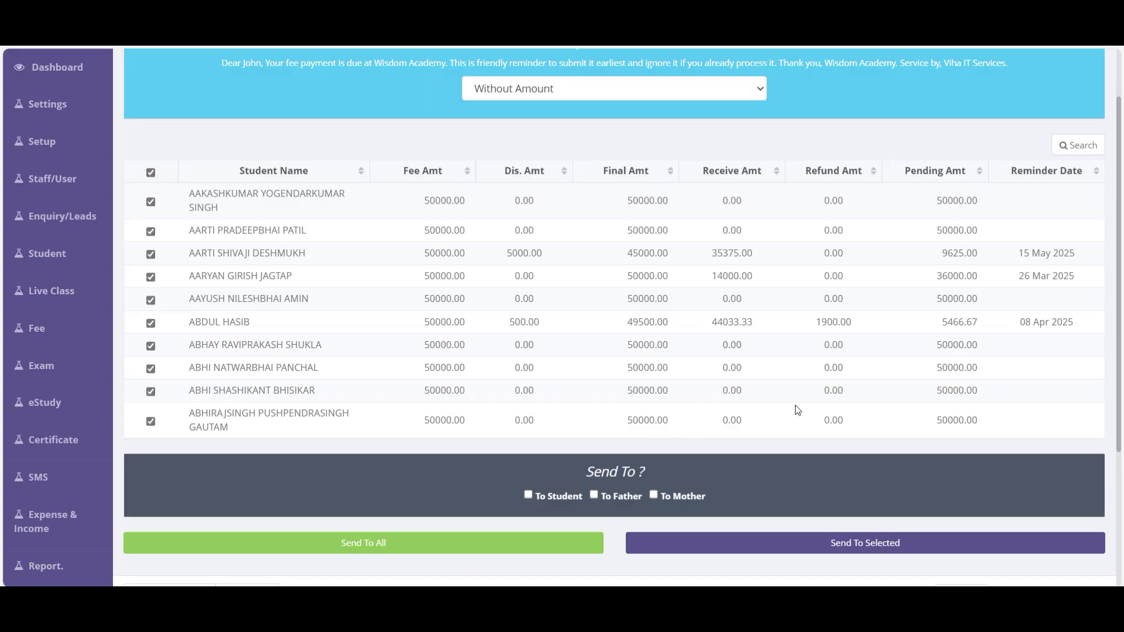
pyautogui.scroll(-2, 726, 440)
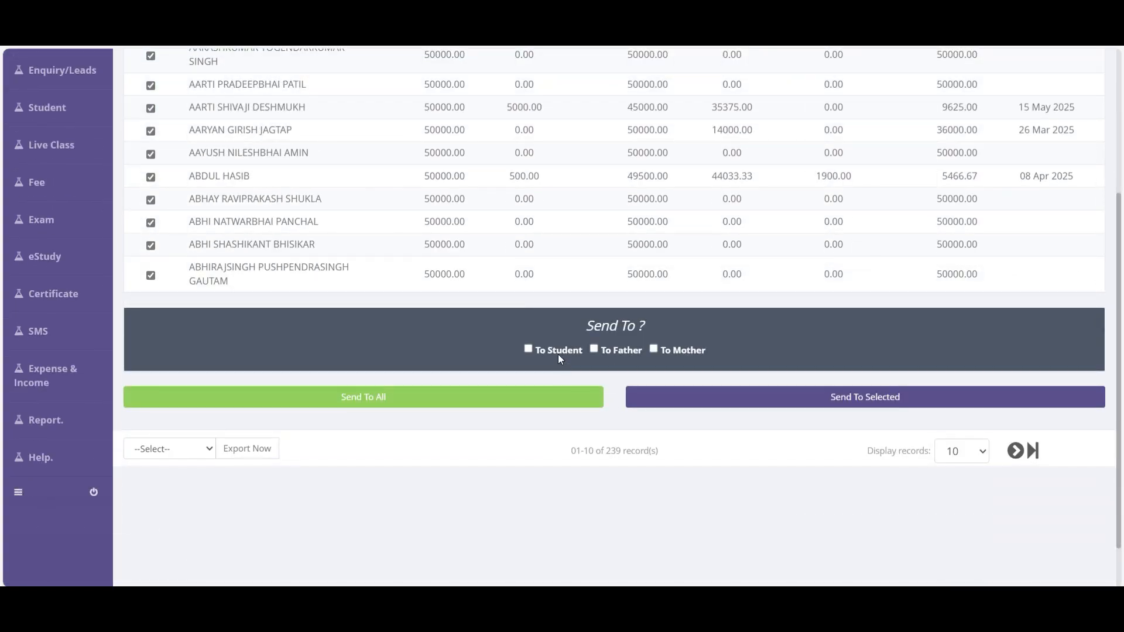
pyautogui.click(573, 351)
pyautogui.click(620, 350)
pyautogui.click(681, 350)
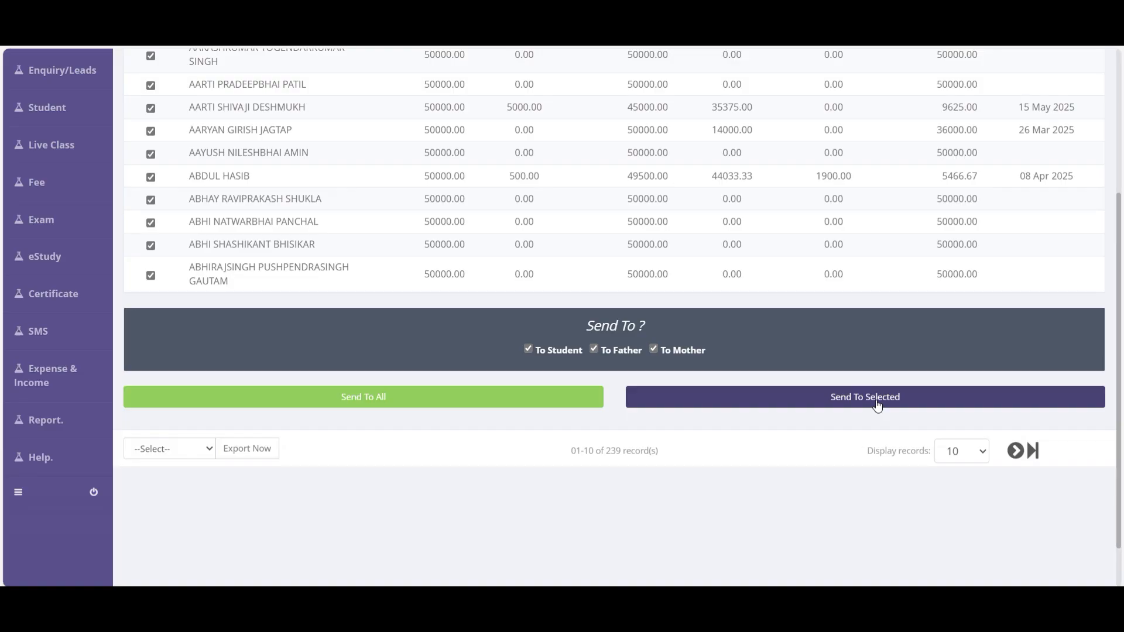
pyautogui.scroll(4, 866, 371)
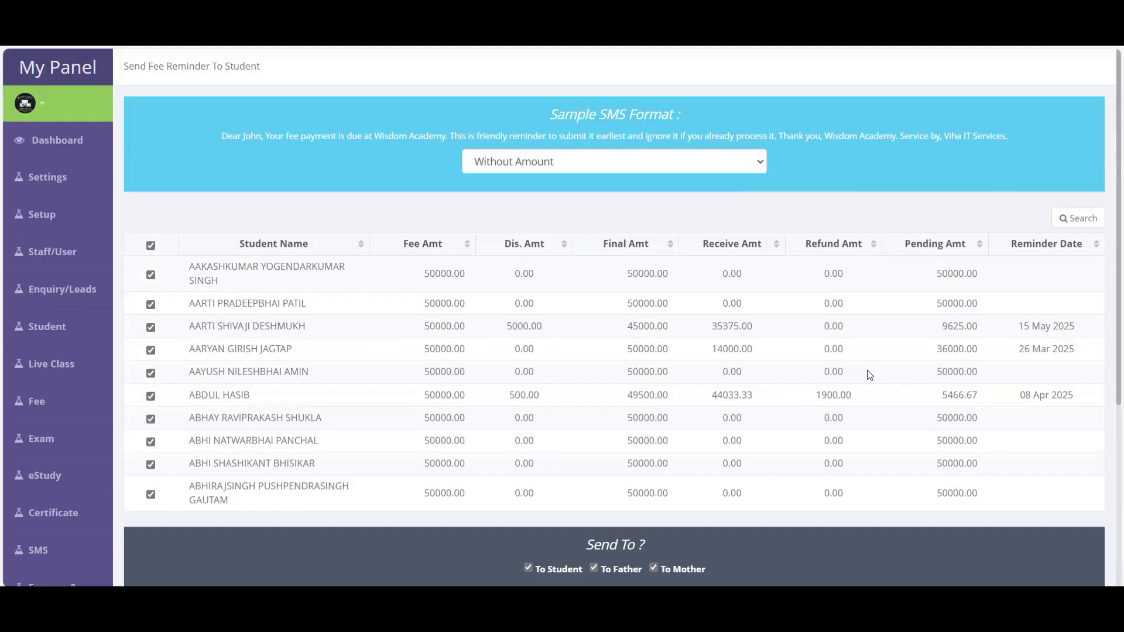
# - Filter the reminder list to 10th Standard, cutting it from 239 to 22 records
pyautogui.click(1065, 219)
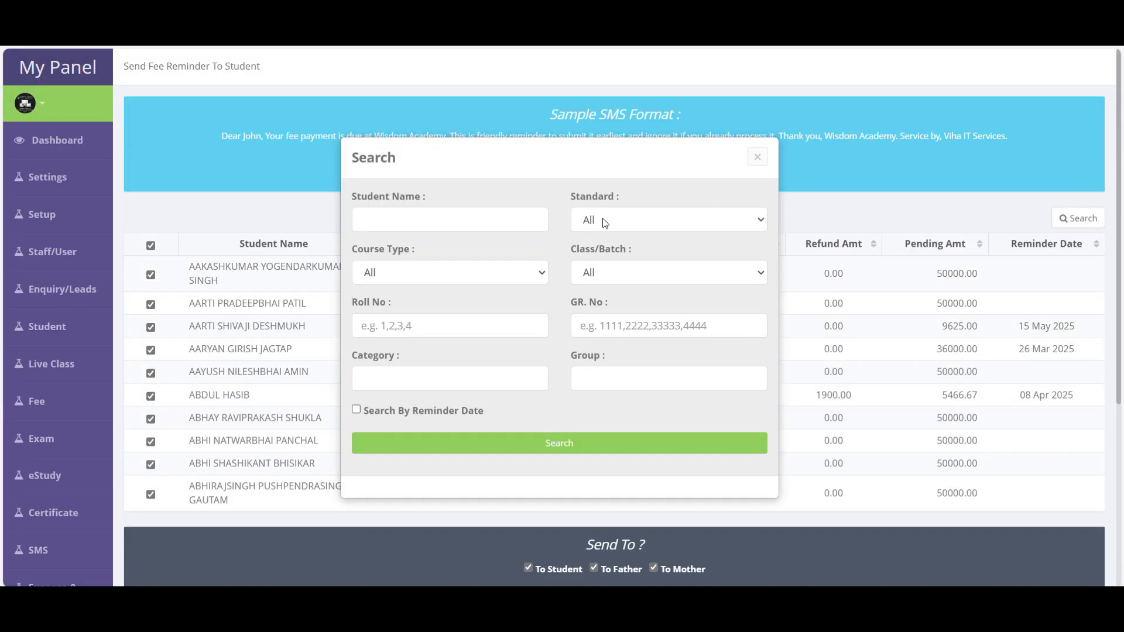
pyautogui.click(487, 228)
pyautogui.click(648, 229)
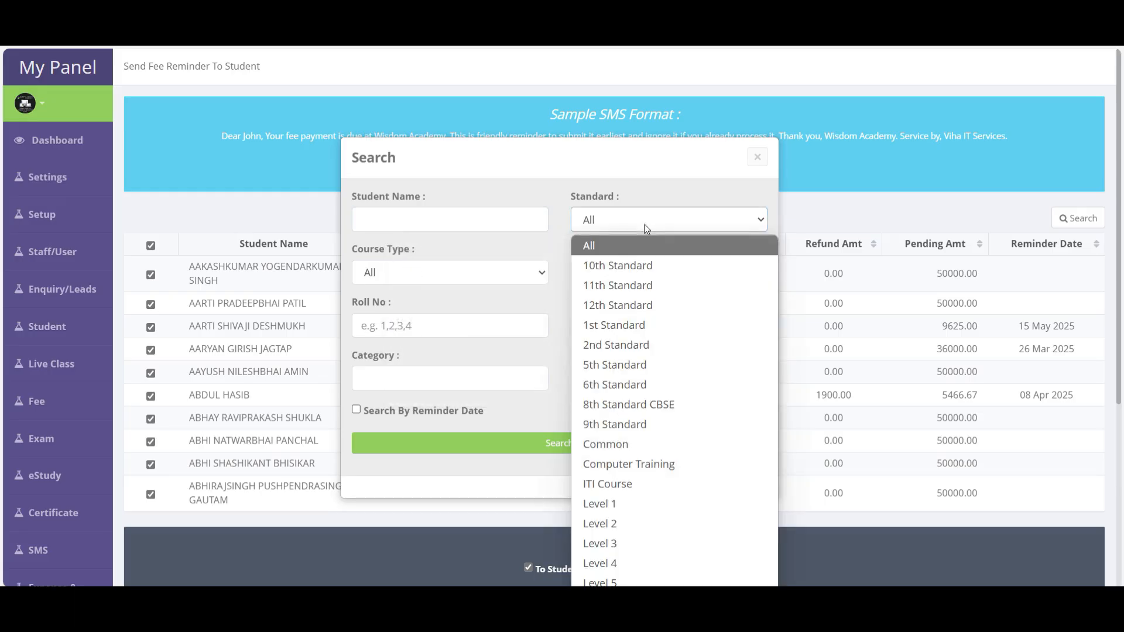
pyautogui.click(612, 270)
pyautogui.scroll(-4, 572, 423)
pyautogui.click(574, 442)
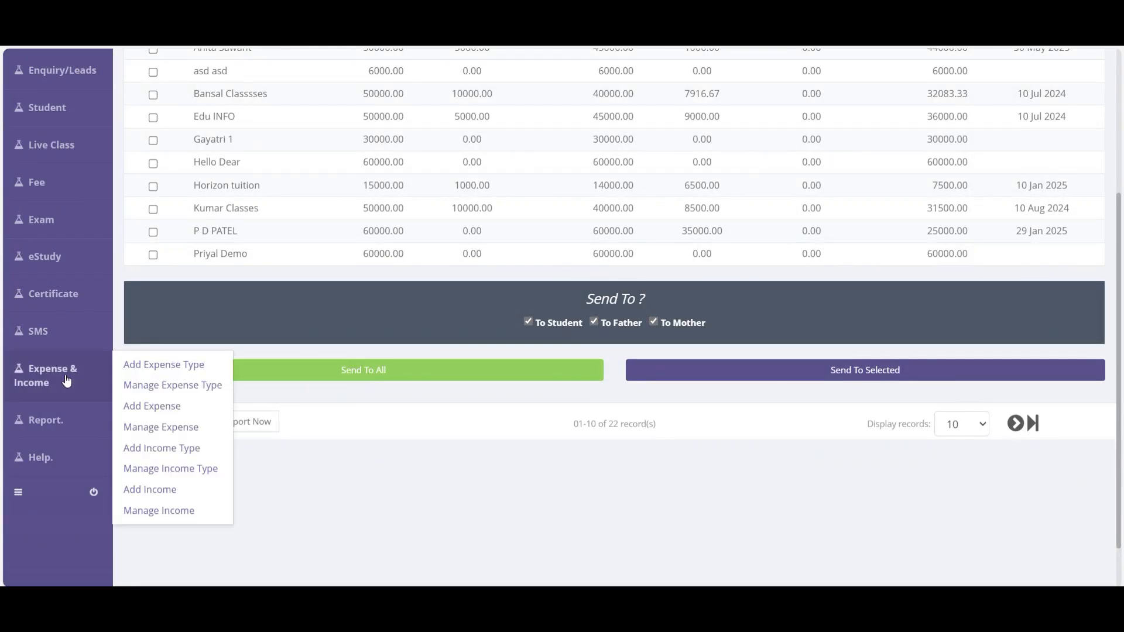
# - Open the Send Today Absent Attendance SMS page and review its sample message
pyautogui.moveTo(51, 339)
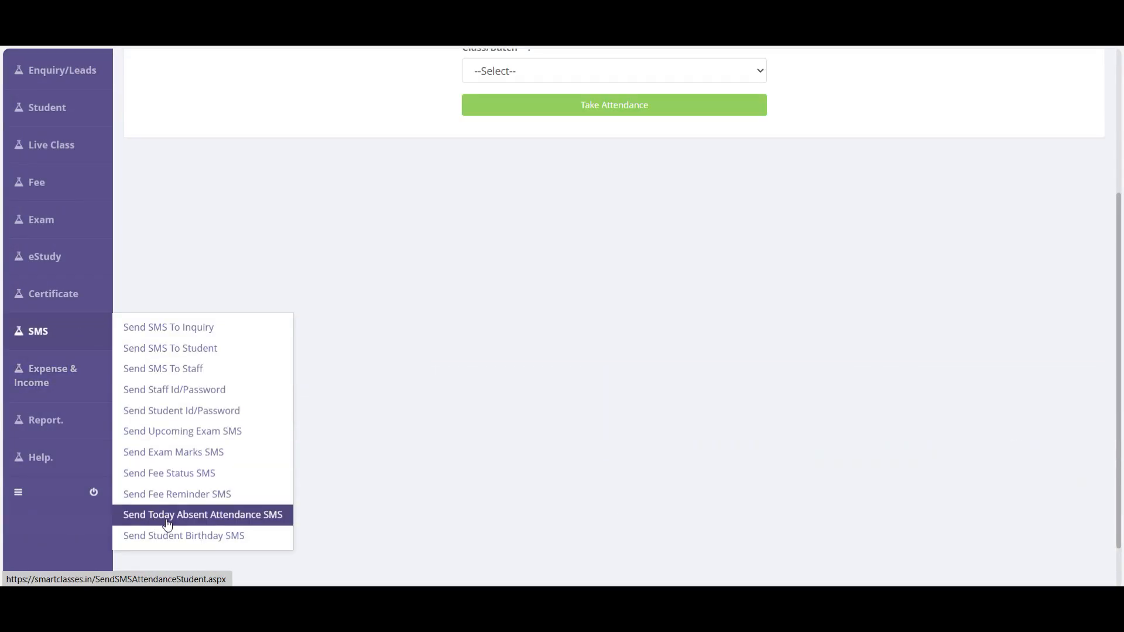
pyautogui.click(252, 516)
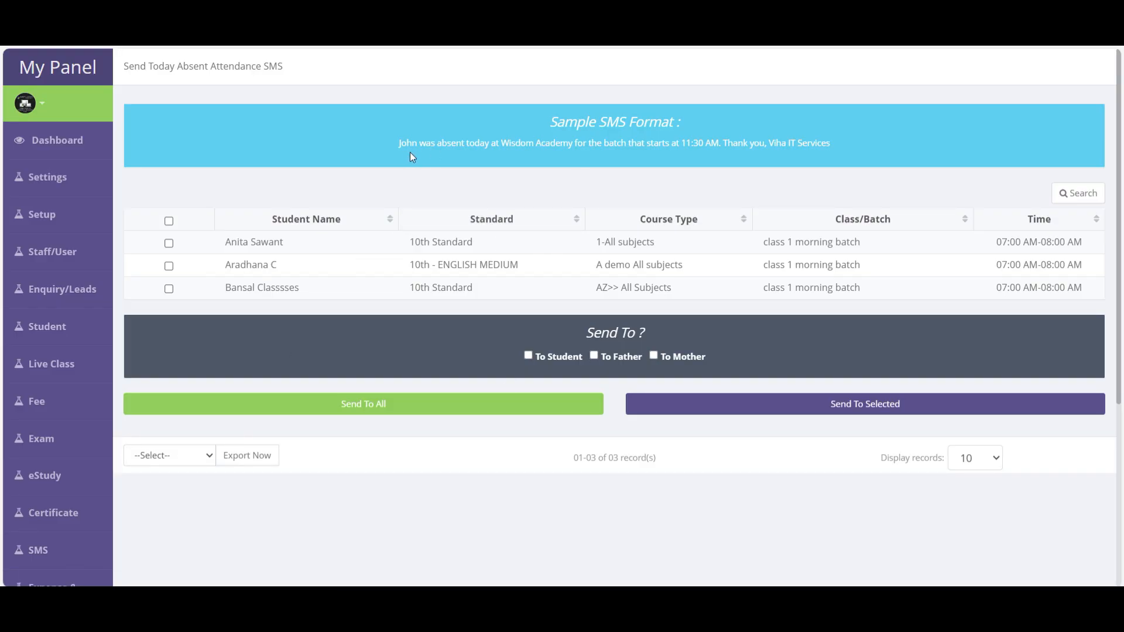
pyautogui.moveTo(385, 144); pyautogui.dragTo(861, 143)
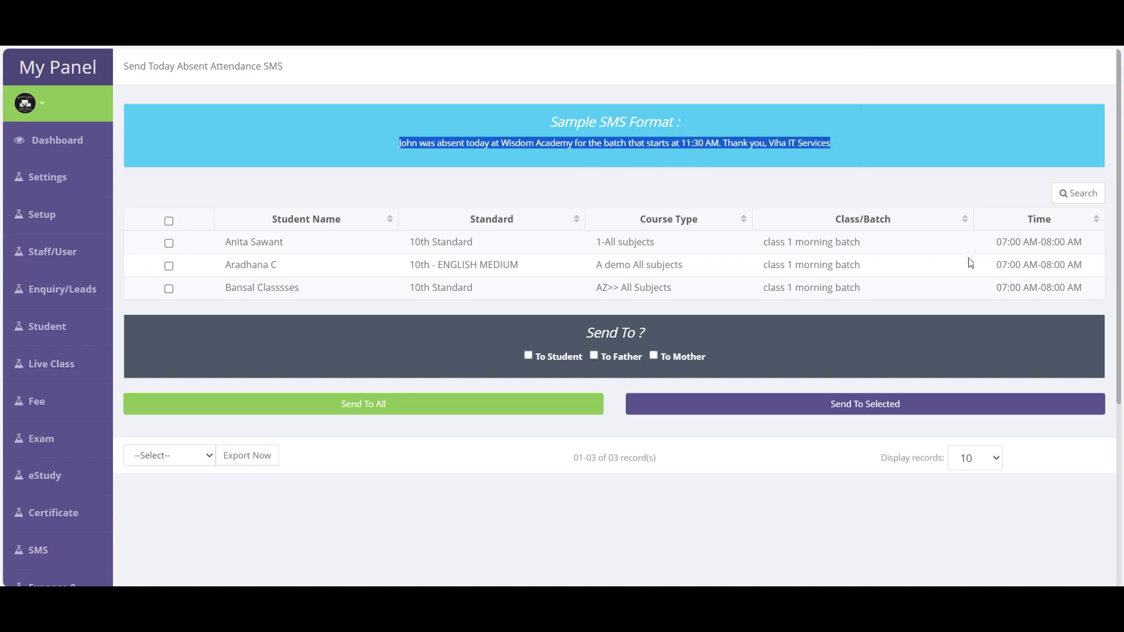
# - Select all three absent students and address the message to students and mothers
pyautogui.click(169, 220)
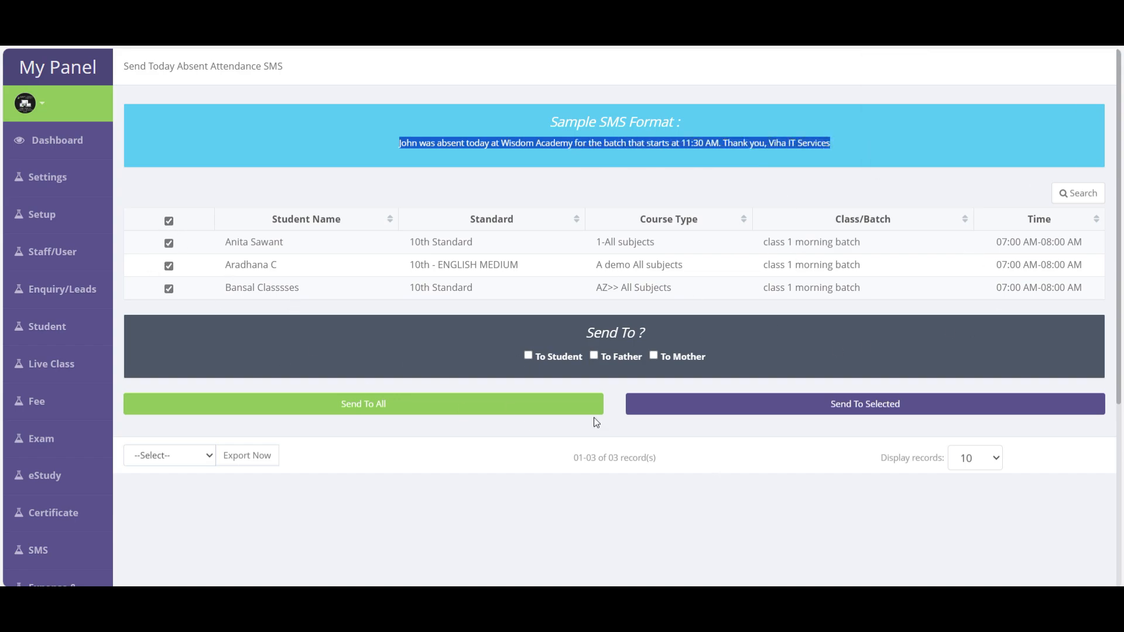
pyautogui.click(561, 358)
pyautogui.click(697, 355)
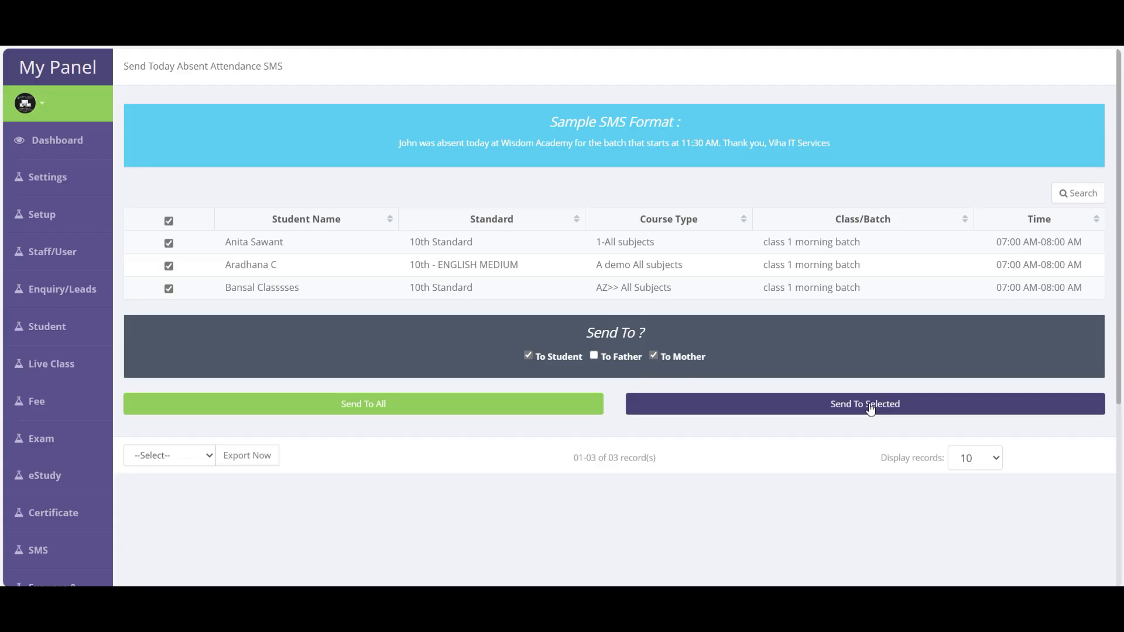
pyautogui.scroll(-5, 52, 397)
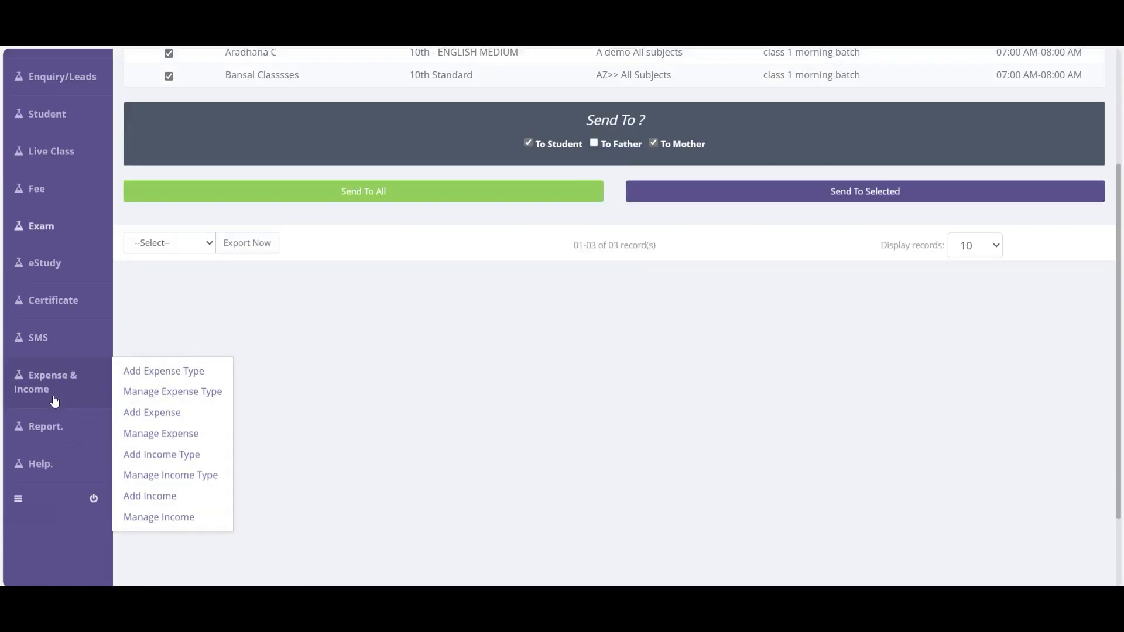
pyautogui.moveTo(38, 272)
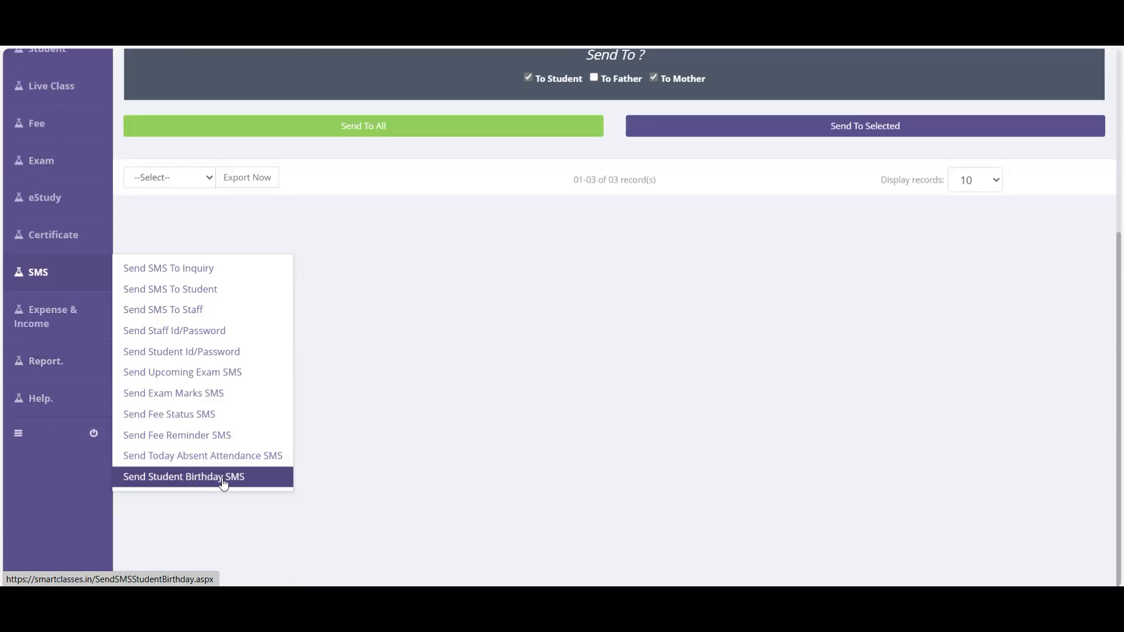
pyautogui.click(223, 482)
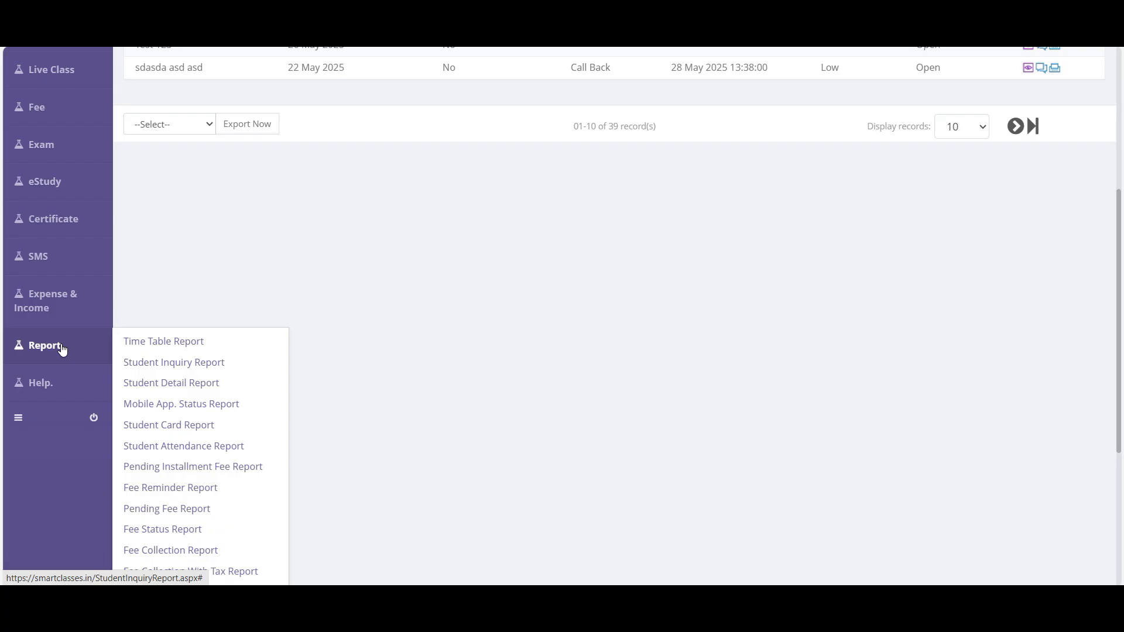
# - Open the Time Table Report, listing Friday period 2 10th Standard Science
pyautogui.scroll(3, 55, 326)
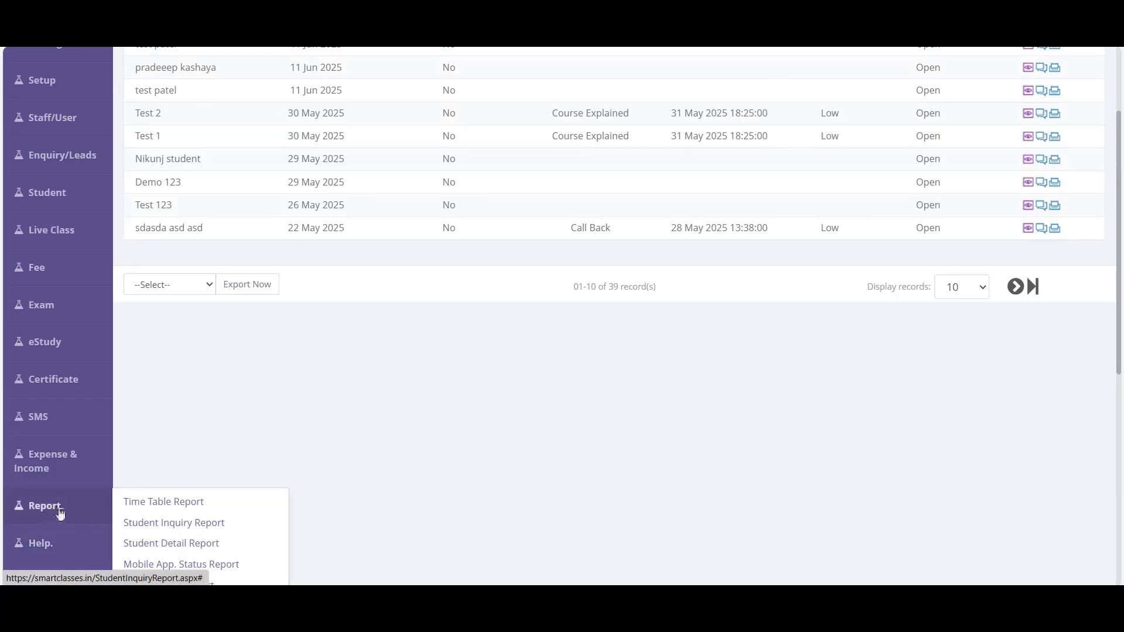
pyautogui.scroll(-6, 61, 513)
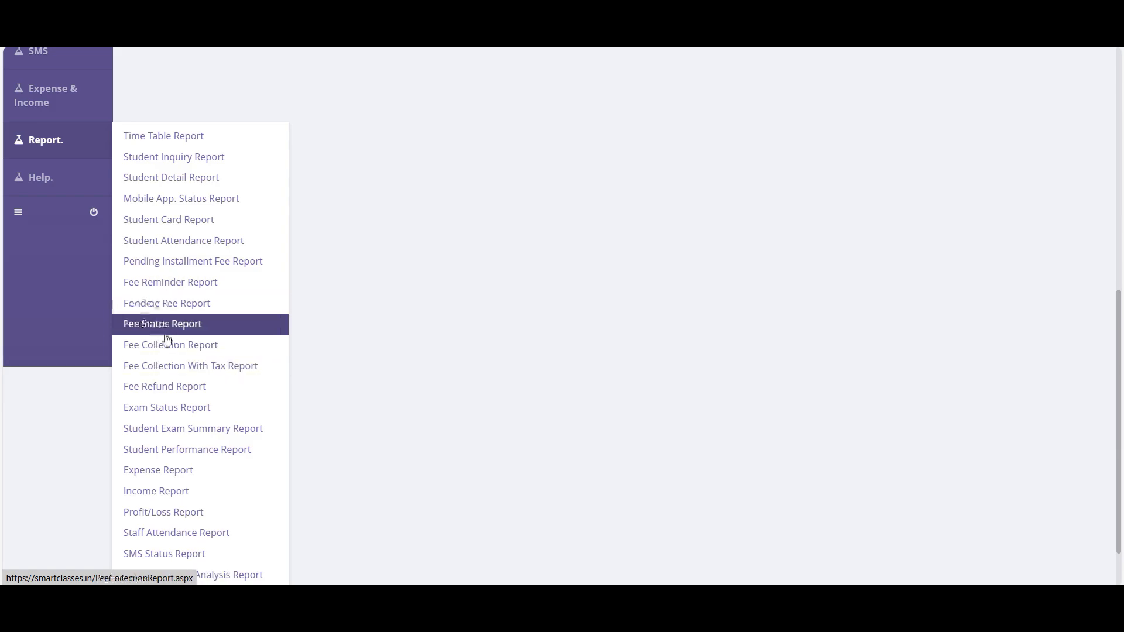
pyautogui.scroll(-1, 162, 346)
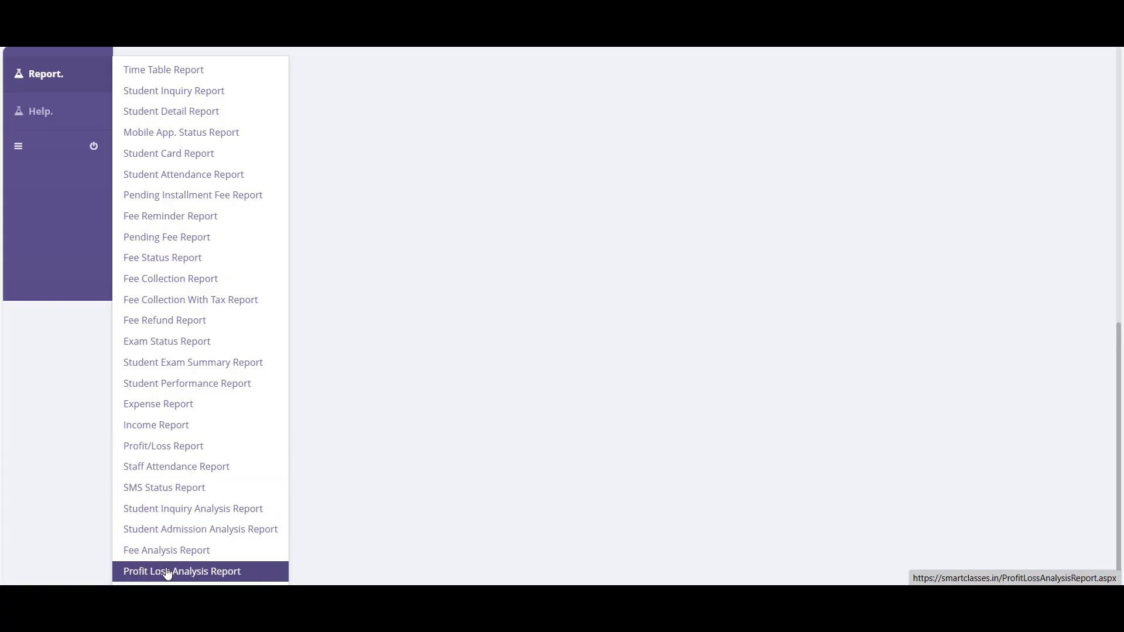
pyautogui.scroll(3, 181, 258)
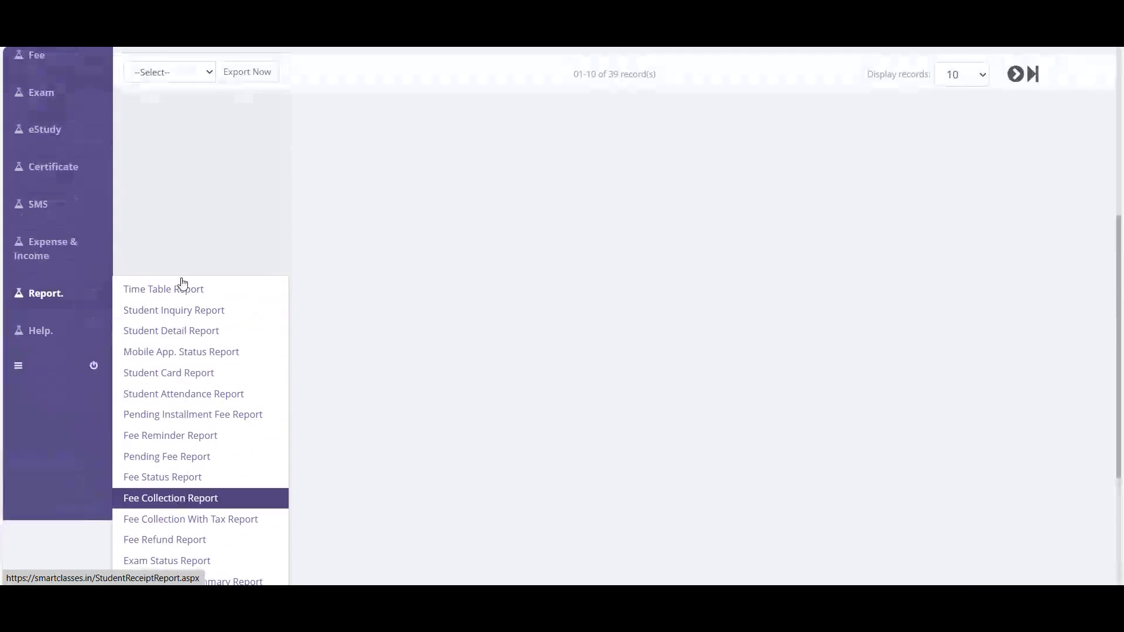
pyautogui.click(151, 290)
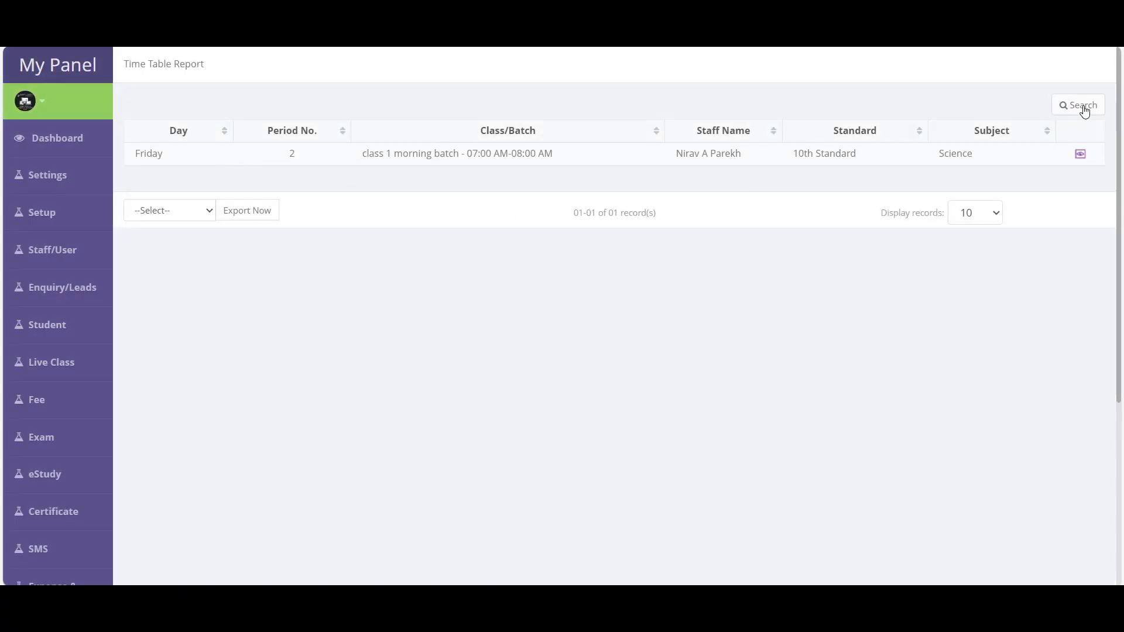
pyautogui.scroll(-4, 70, 457)
pyautogui.moveTo(35, 366)
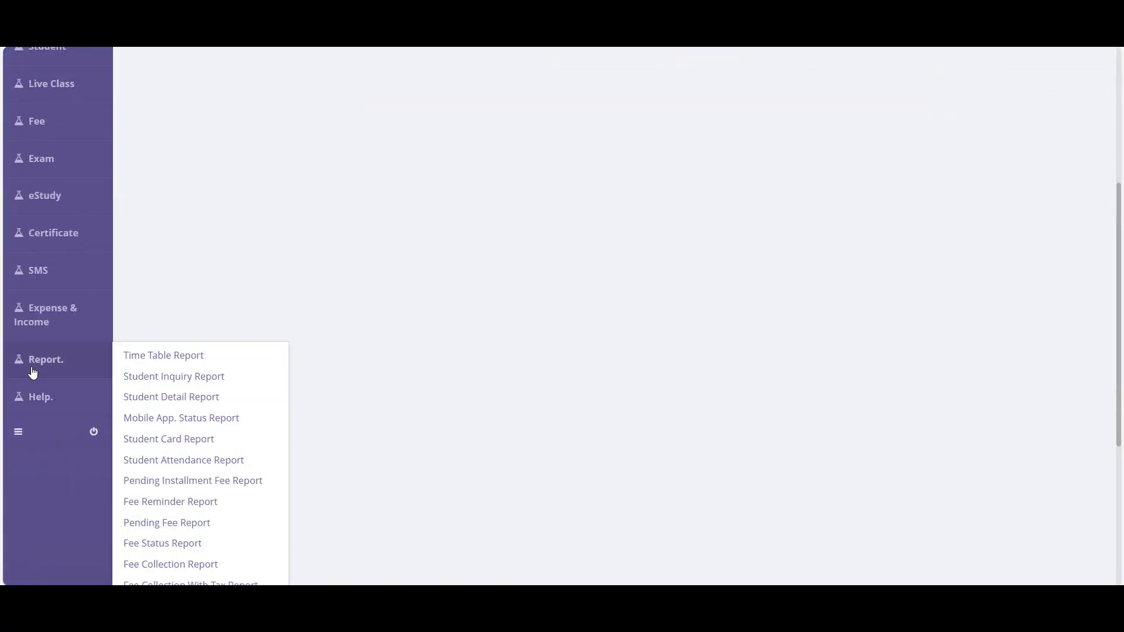
pyautogui.click(175, 377)
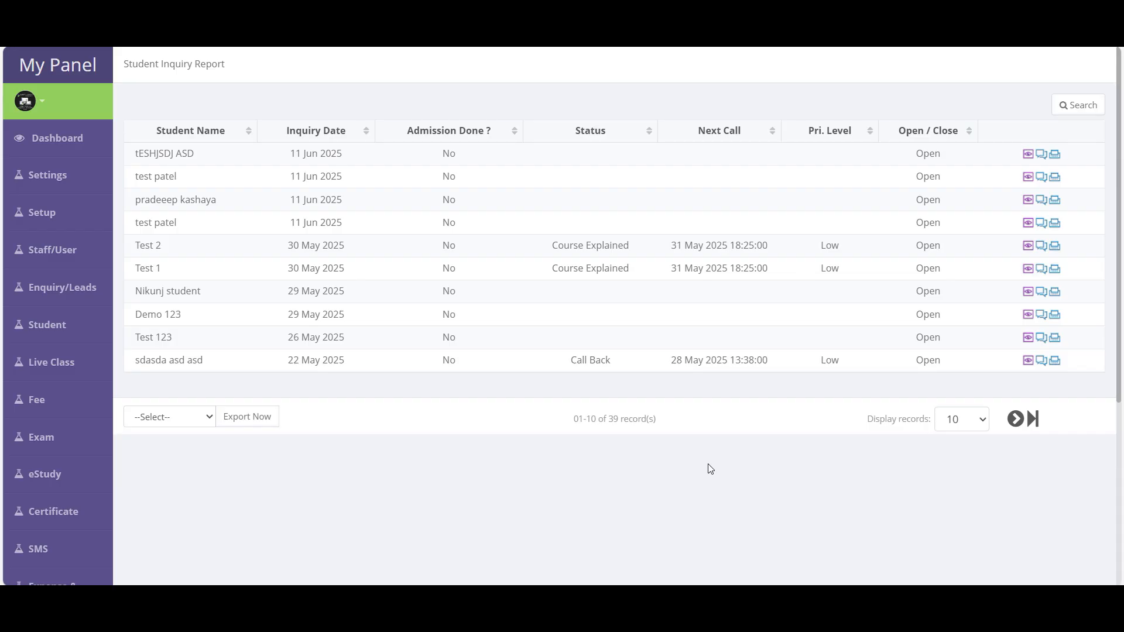
pyautogui.click(1080, 111)
pyautogui.scroll(-3, 452, 340)
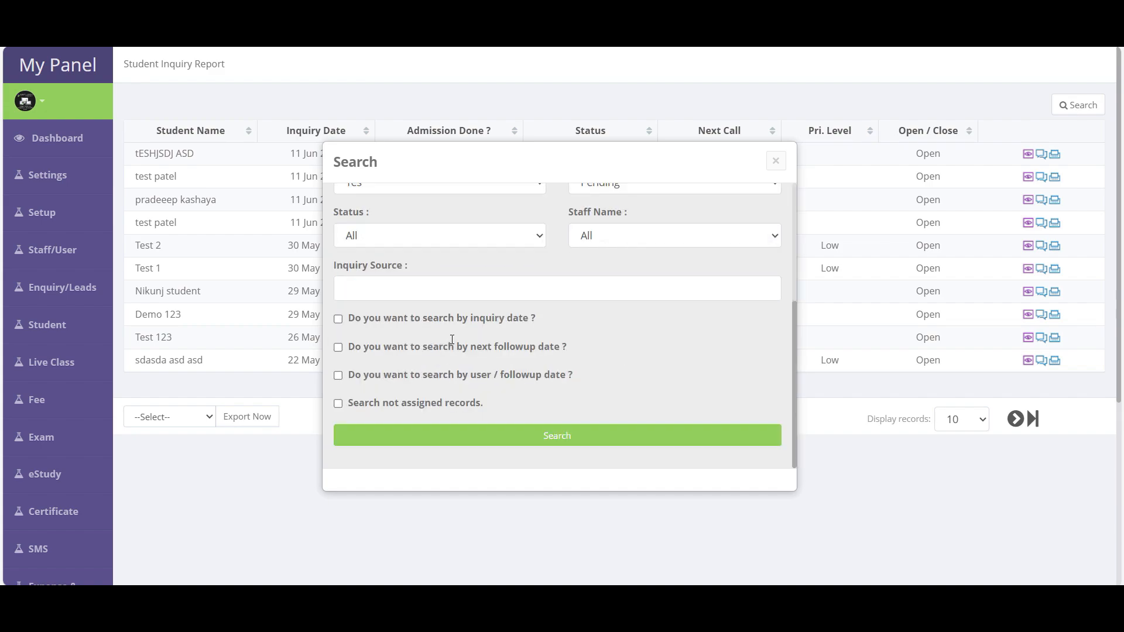
pyautogui.click(368, 236)
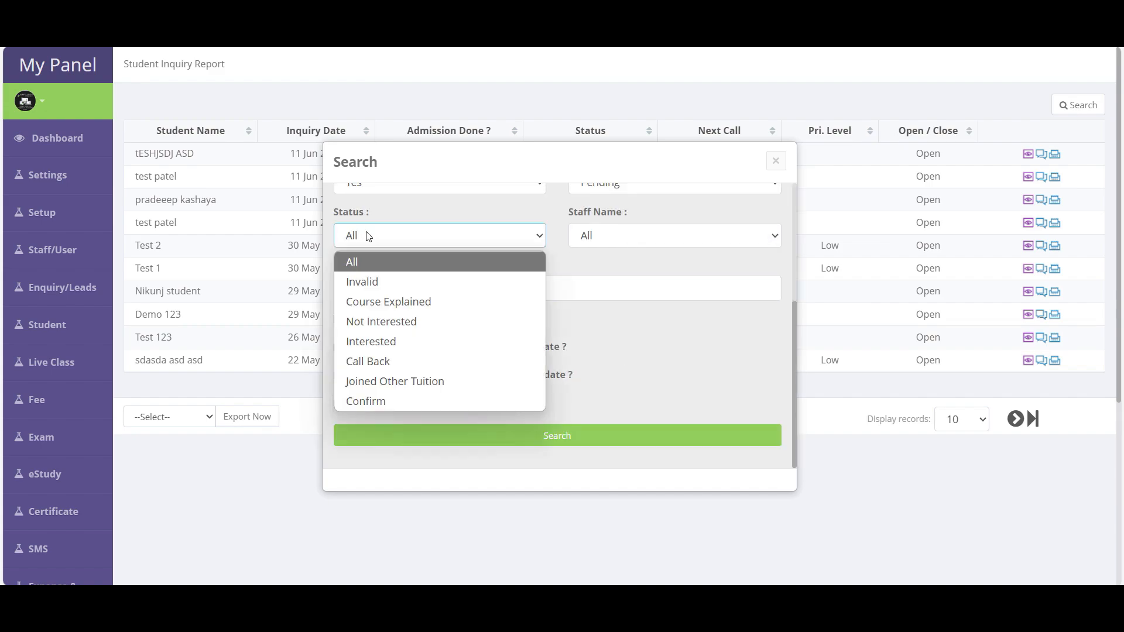
pyautogui.click(377, 343)
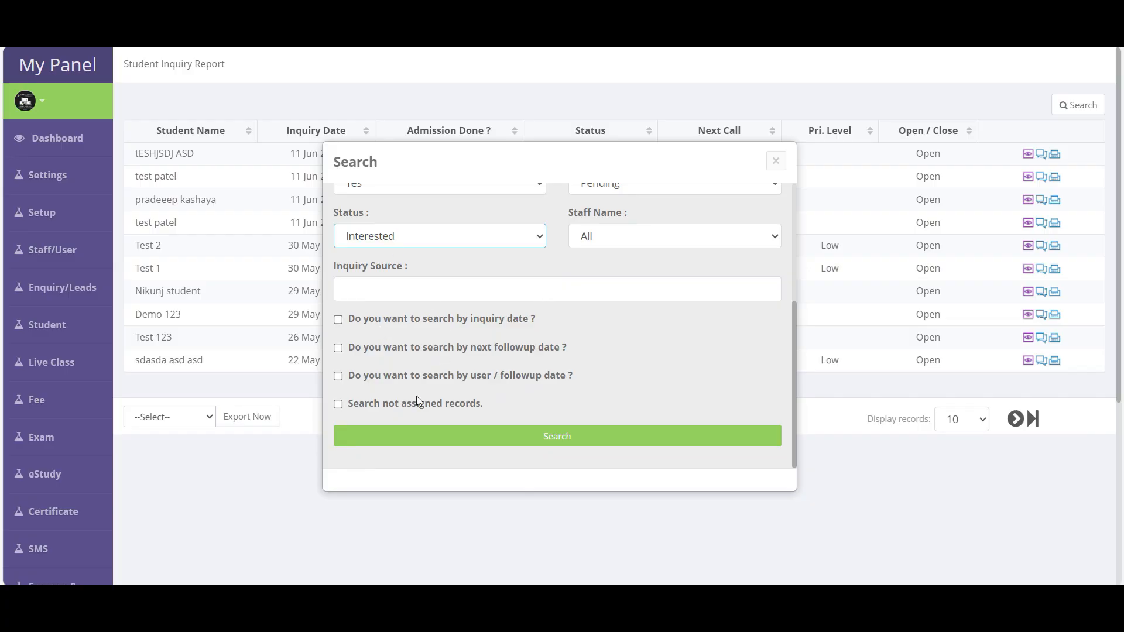
pyautogui.click(375, 321)
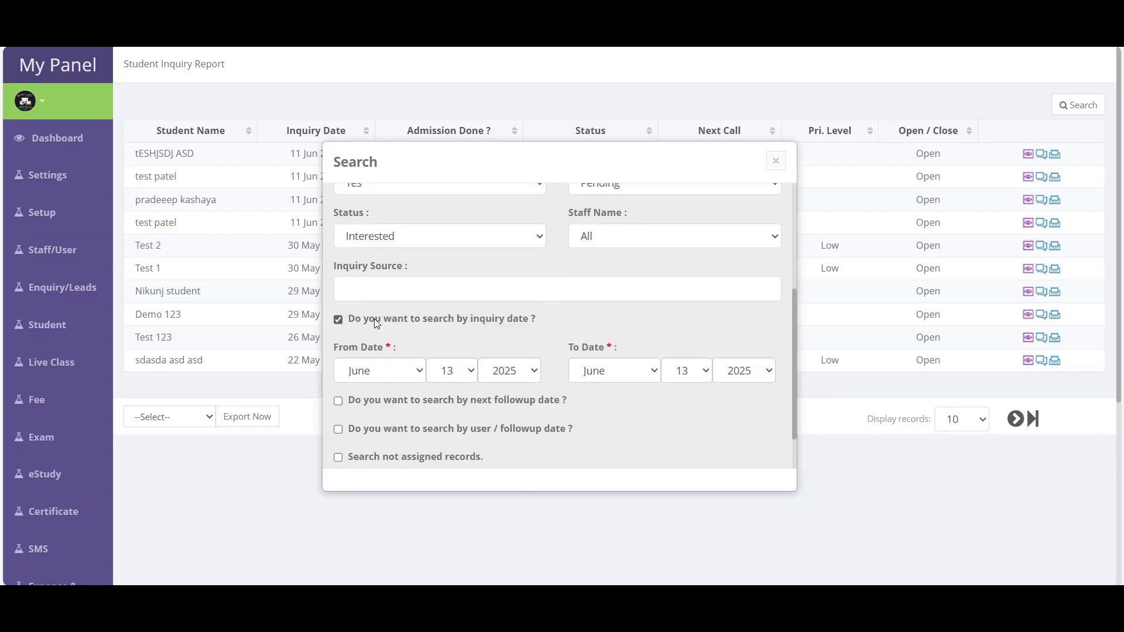
pyautogui.click(376, 320)
pyautogui.click(378, 320)
pyautogui.click(379, 320)
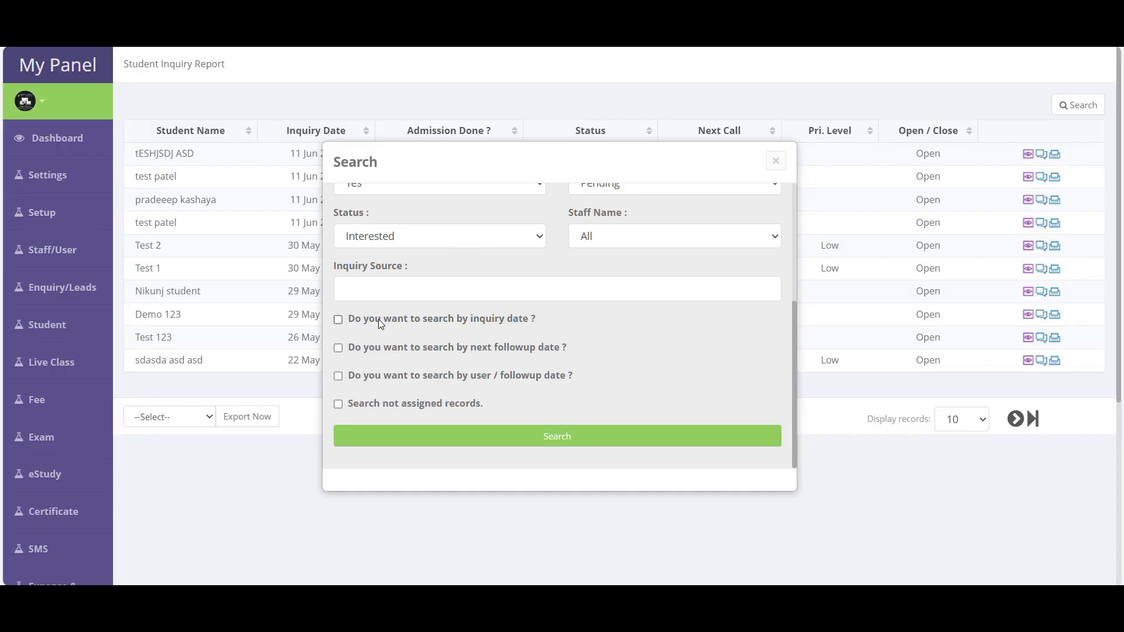
pyautogui.scroll(3, 379, 323)
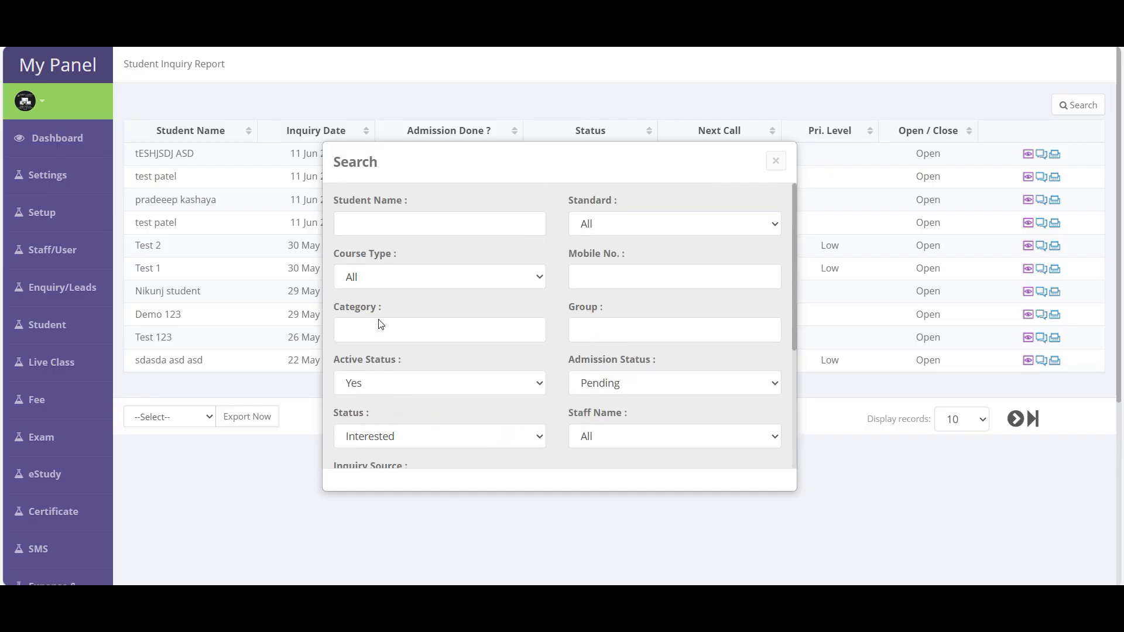
pyautogui.click(603, 225)
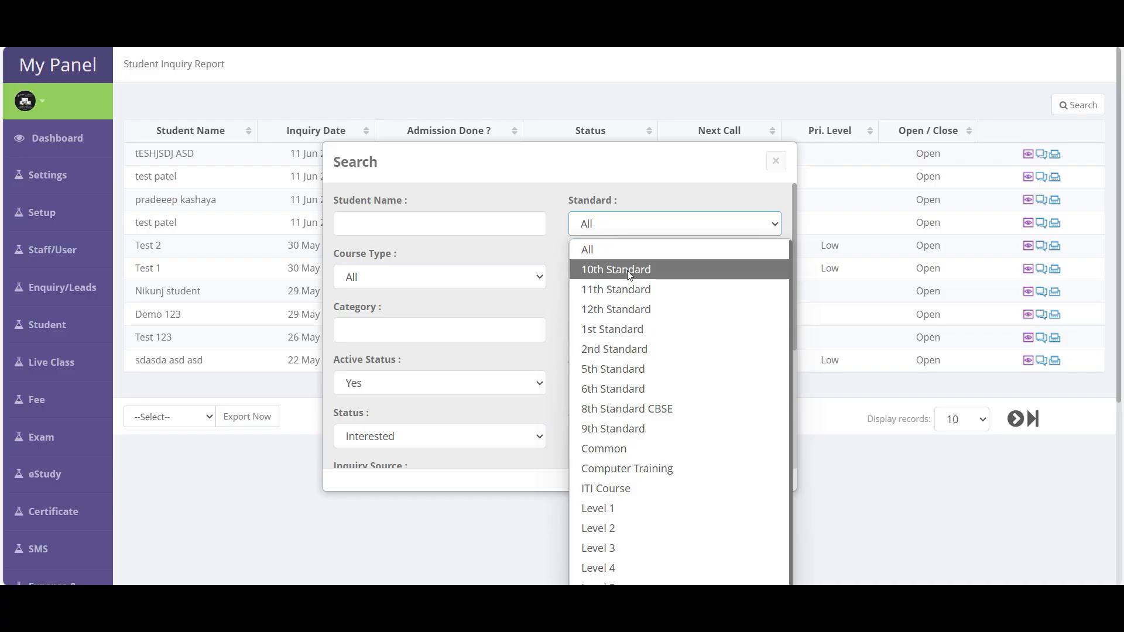
pyautogui.click(554, 254)
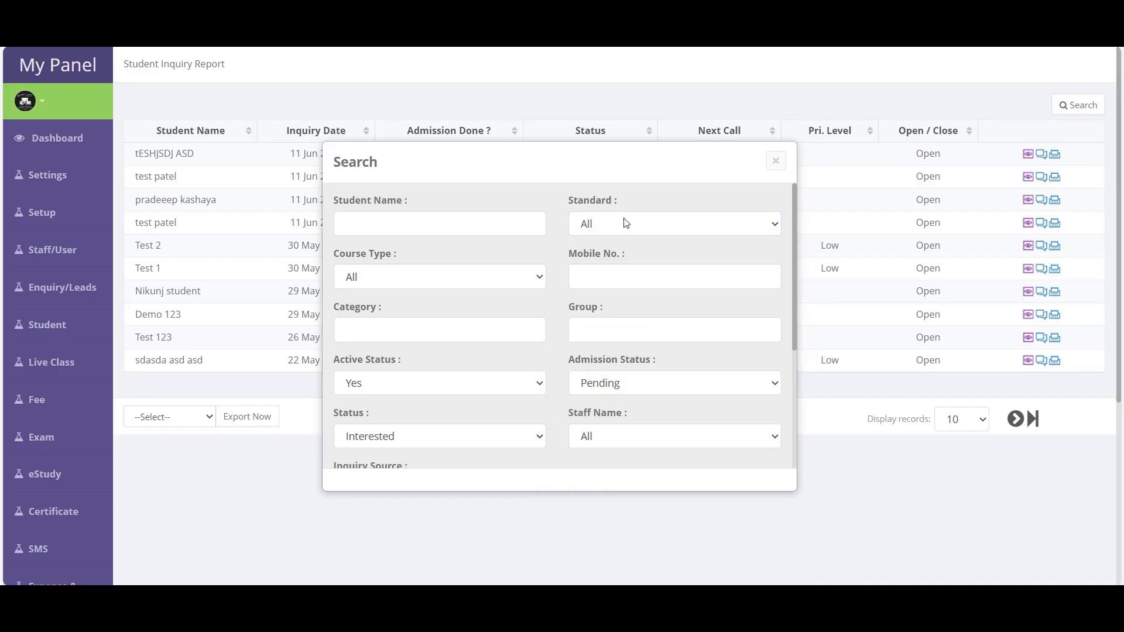
pyautogui.scroll(-5, 431, 431)
pyautogui.click(565, 441)
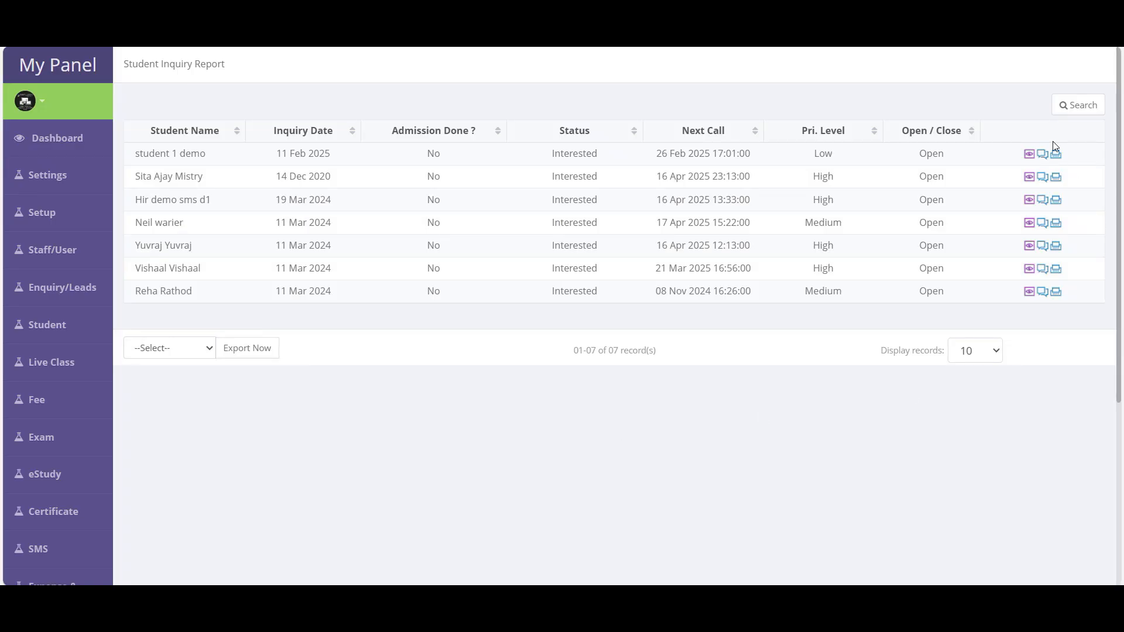
pyautogui.moveTo(131, 153); pyautogui.dragTo(801, 330)
pyautogui.click(909, 300)
pyautogui.click(1029, 157)
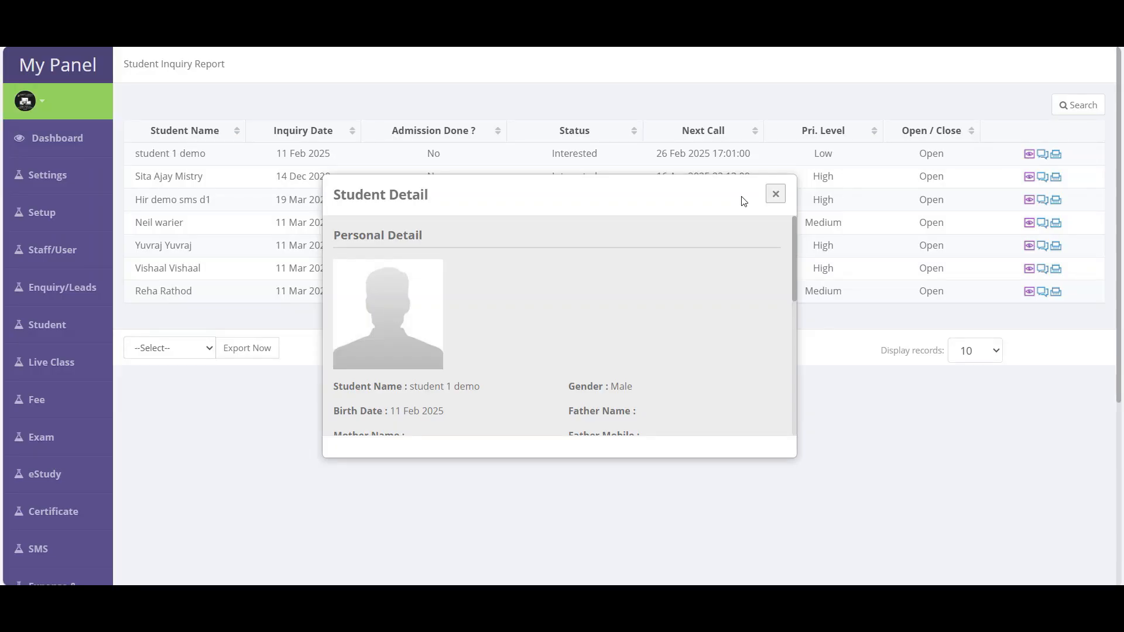
pyautogui.scroll(-5, 651, 324)
pyautogui.scroll(-1, 651, 324)
pyautogui.click(775, 194)
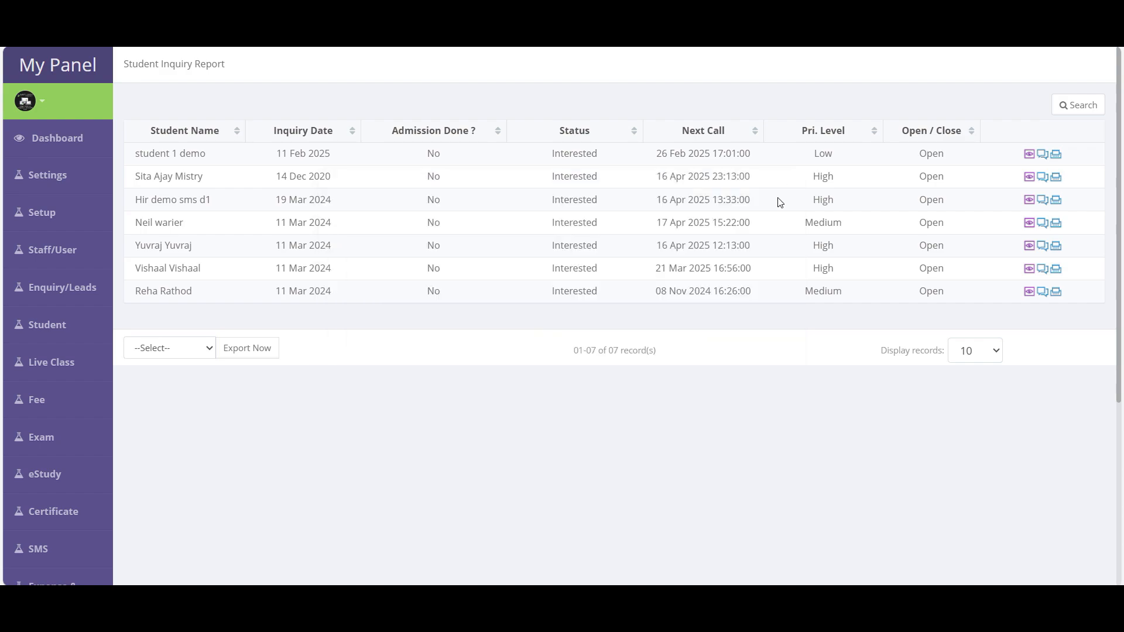
pyautogui.click(1045, 155)
# - Open the Student Detail Report and check one student's detail record and Active status
pyautogui.scroll(-5, 402, 362)
pyautogui.click(1067, 242)
pyautogui.scroll(5, 966, 318)
pyautogui.scroll(-8, 45, 437)
pyautogui.moveTo(47, 126)
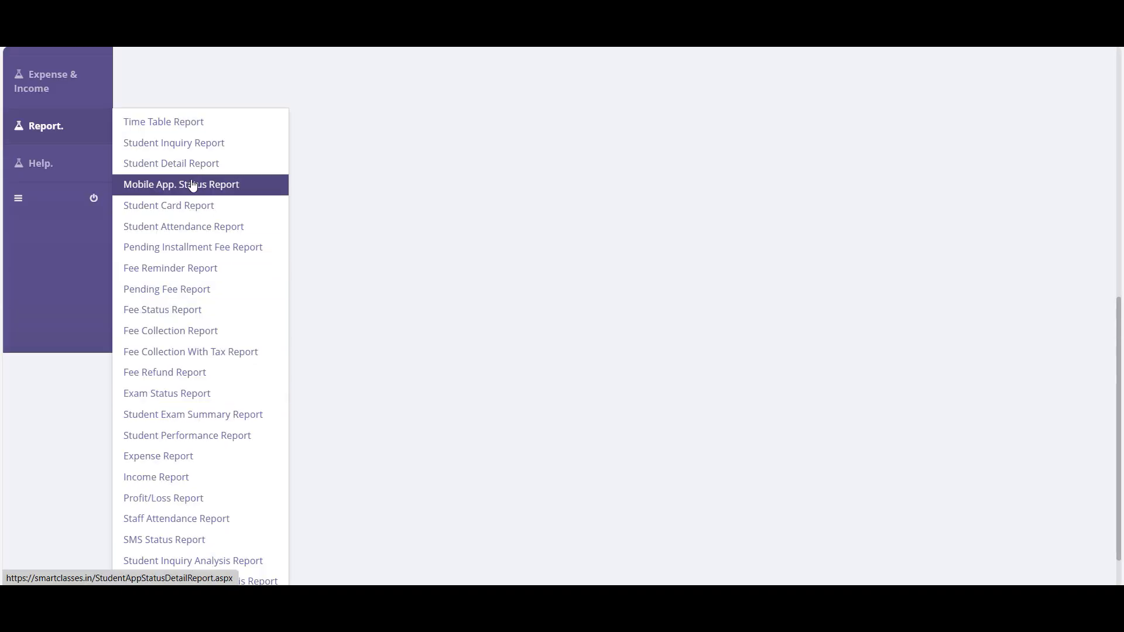
pyautogui.click(188, 166)
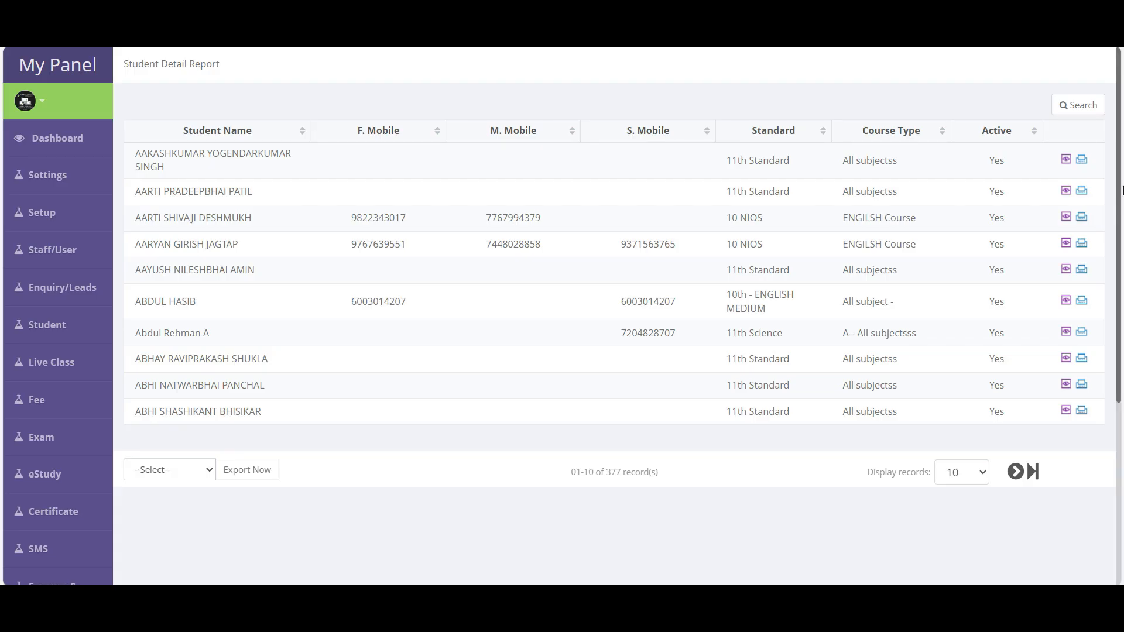
pyautogui.click(1071, 163)
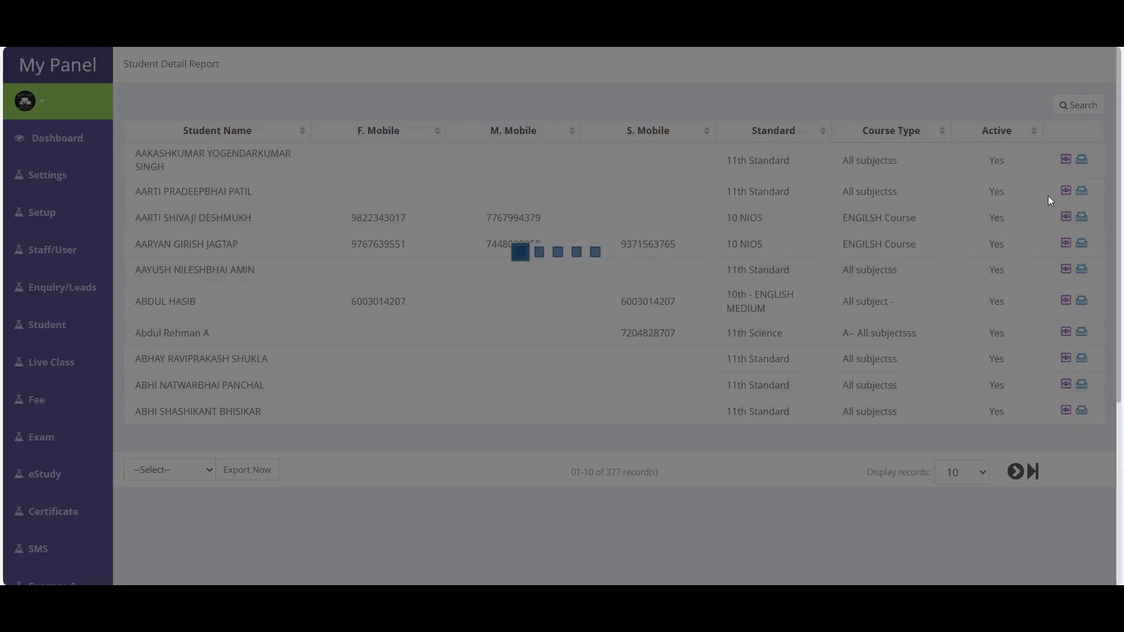
pyautogui.click(758, 194)
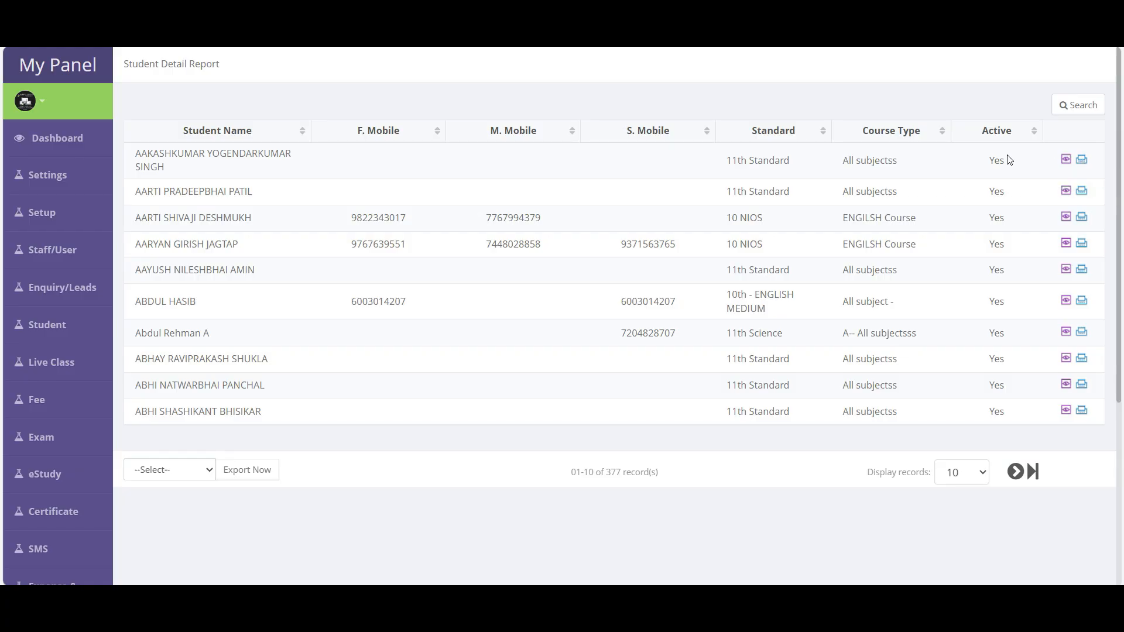
pyautogui.moveTo(990, 161); pyautogui.dragTo(1014, 412)
pyautogui.click(421, 276)
# - Filter the student list to 10th Standard without an expiry date filter, leaving 35 records
pyautogui.click(1080, 106)
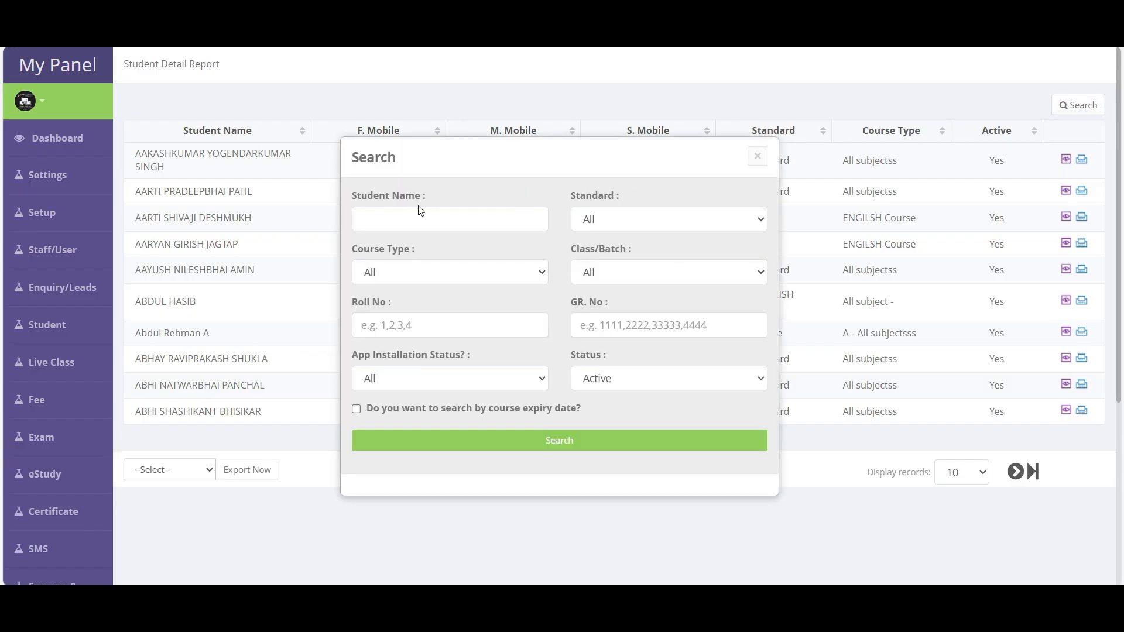
pyautogui.click(409, 226)
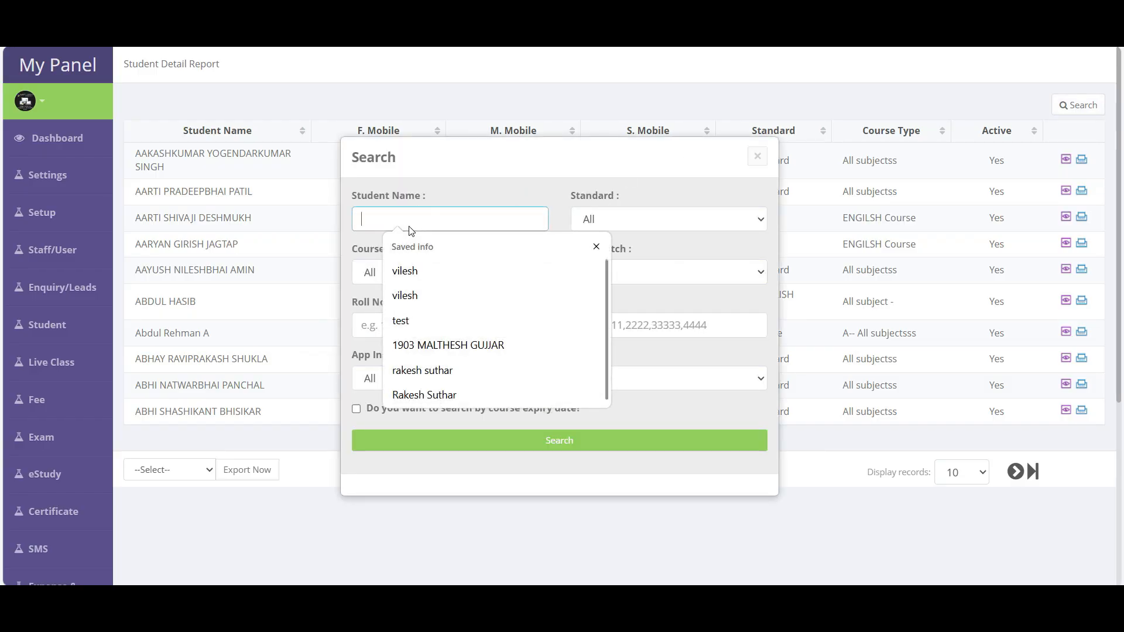
pyautogui.click(664, 220)
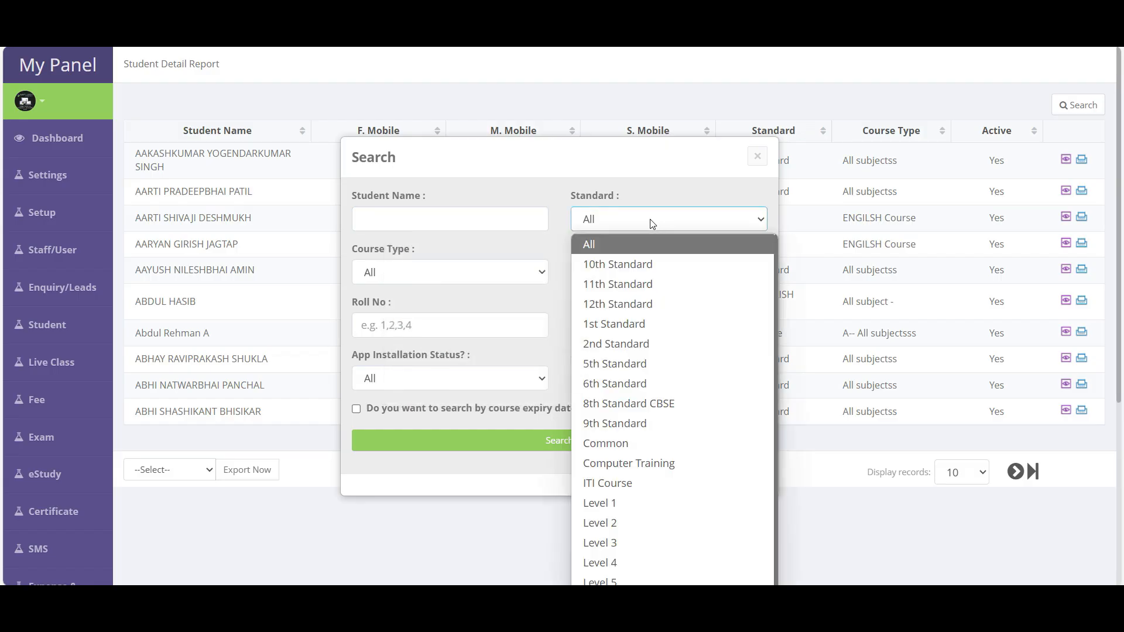
pyautogui.click(624, 267)
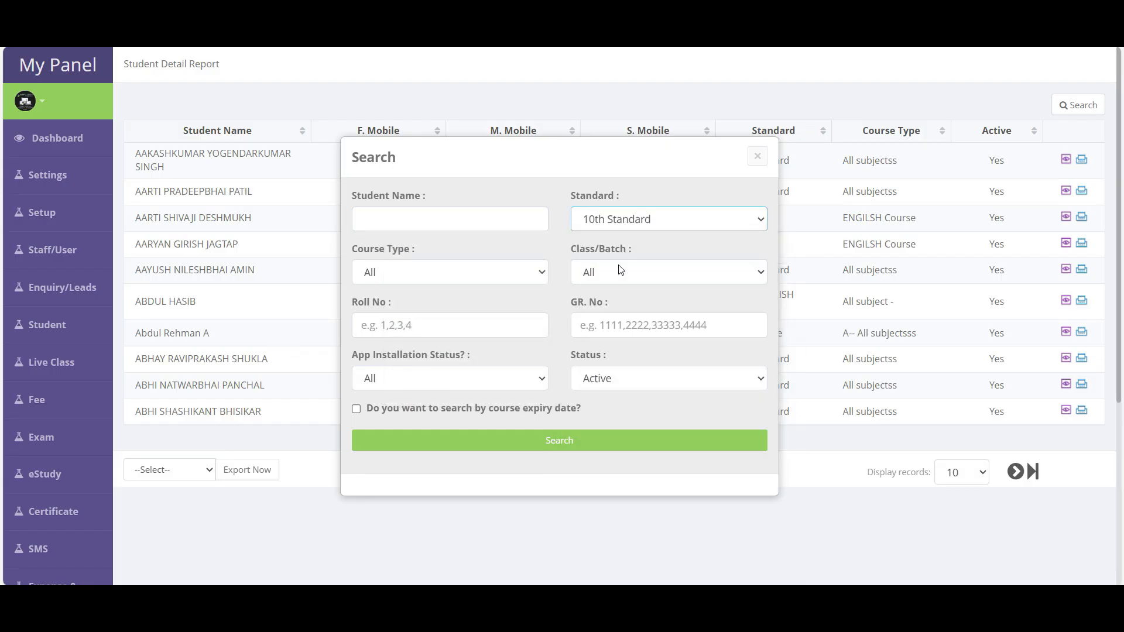
pyautogui.click(503, 412)
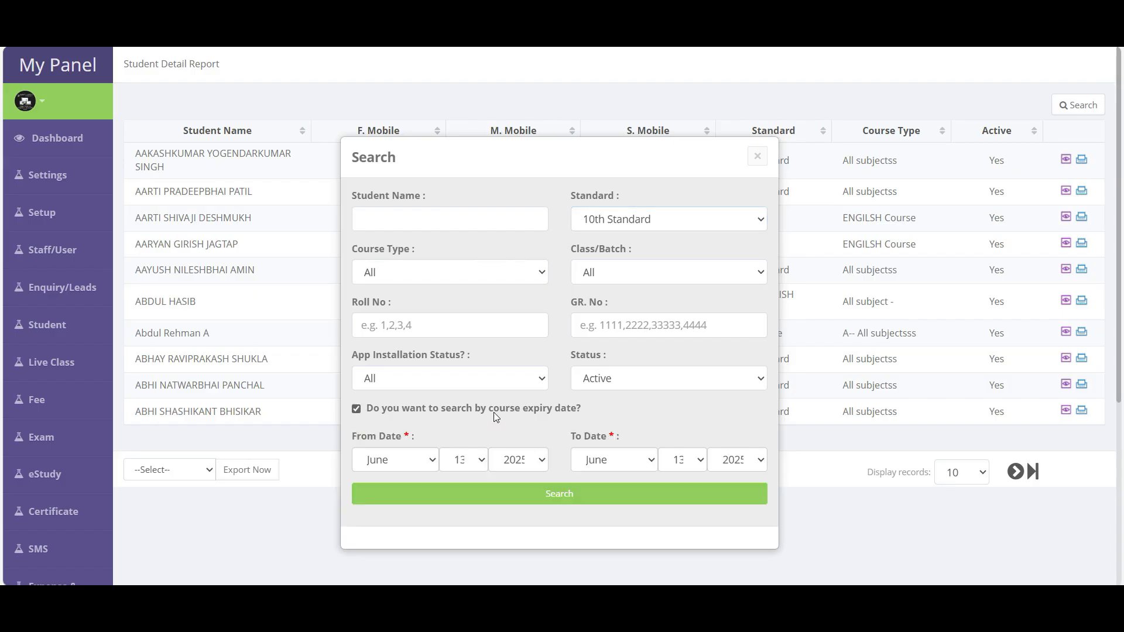
pyautogui.scroll(-3, 494, 412)
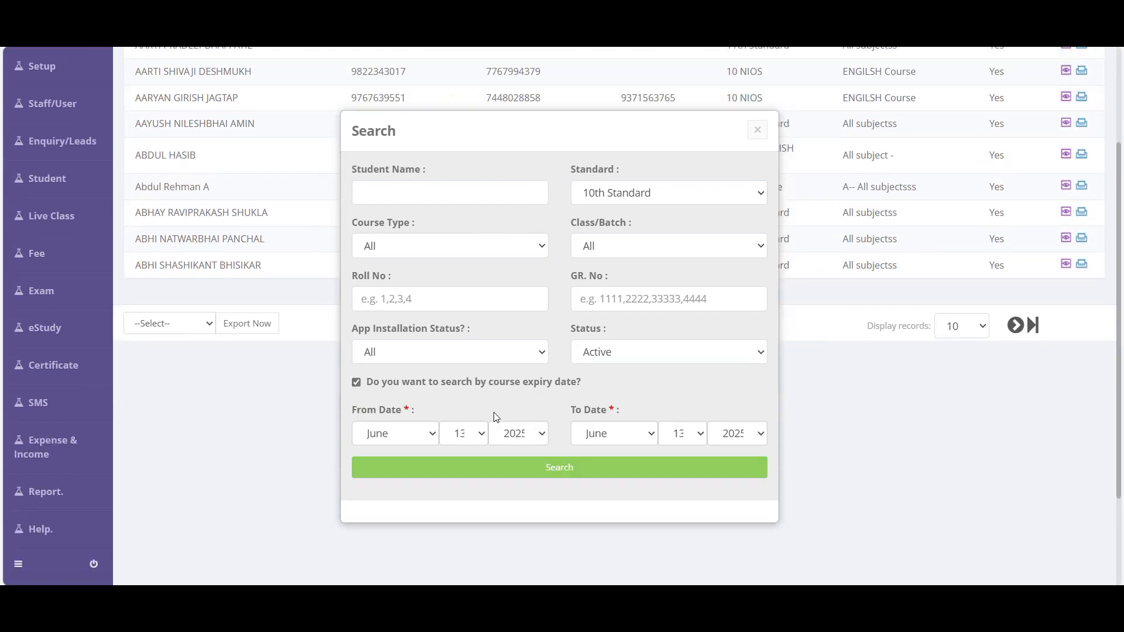
pyautogui.click(455, 381)
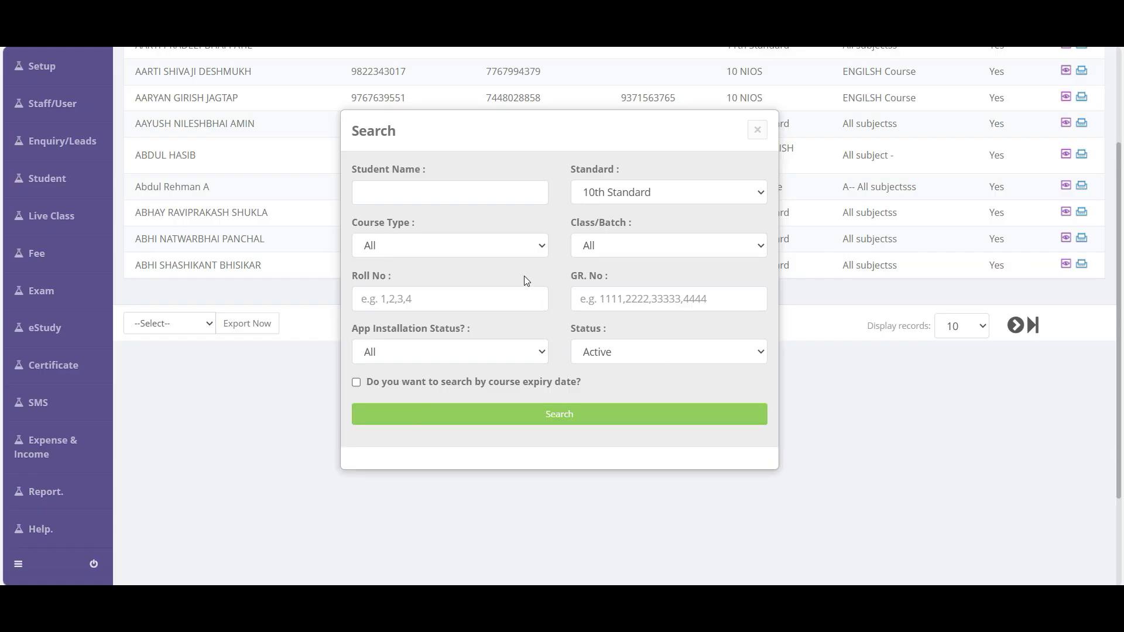
pyautogui.click(575, 421)
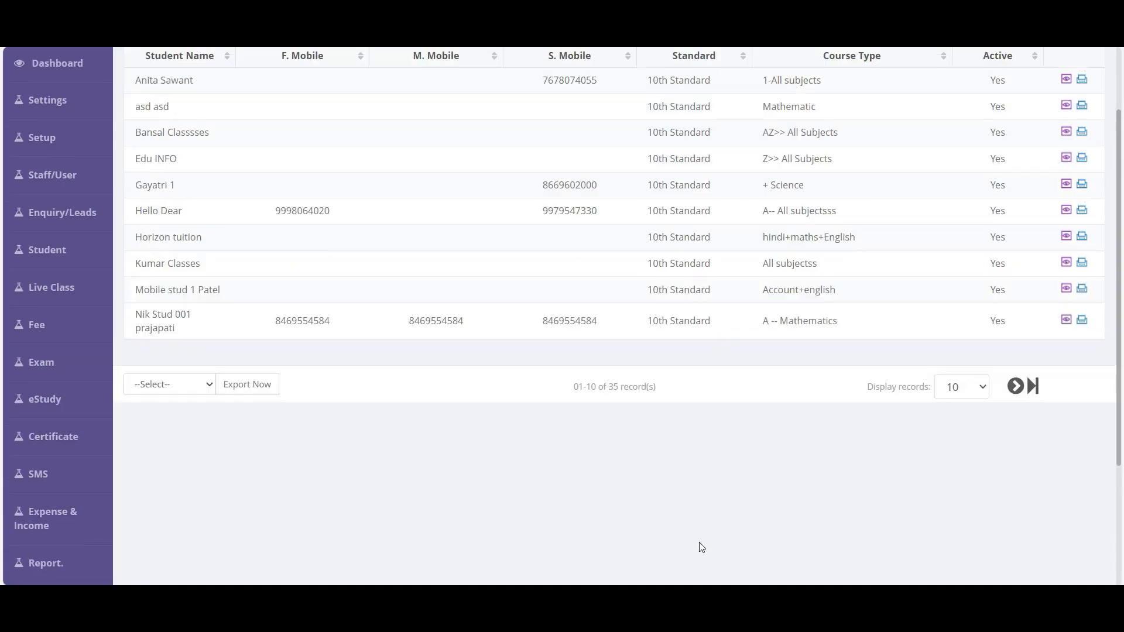
pyautogui.scroll(2, 702, 547)
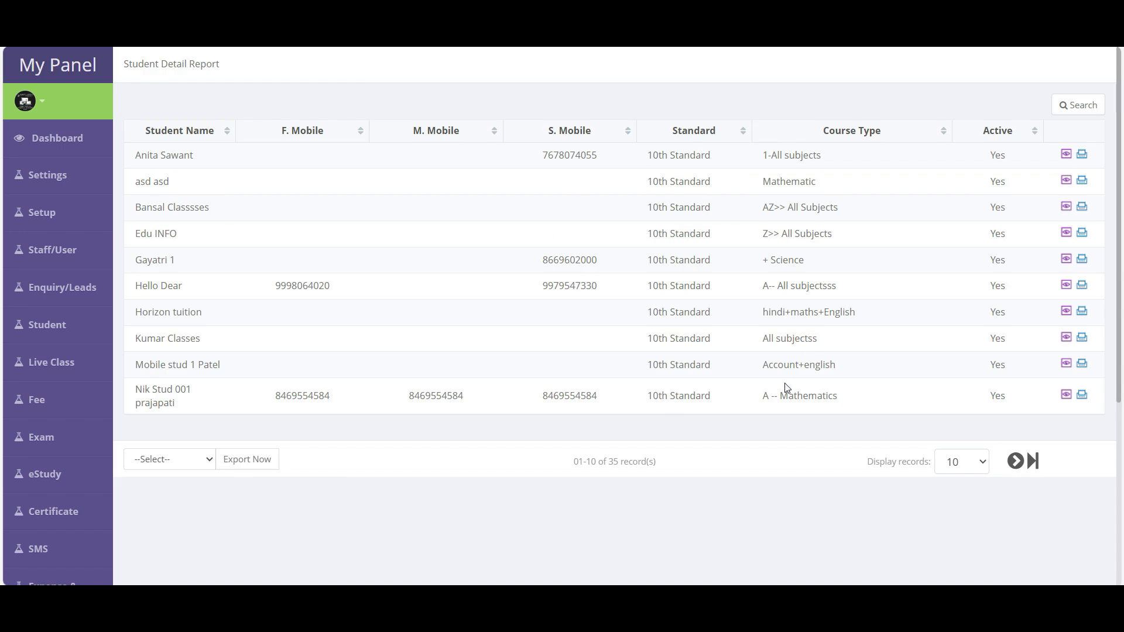
# - Choose Export To Excel as the report's export format
pyautogui.click(163, 460)
pyautogui.click(165, 500)
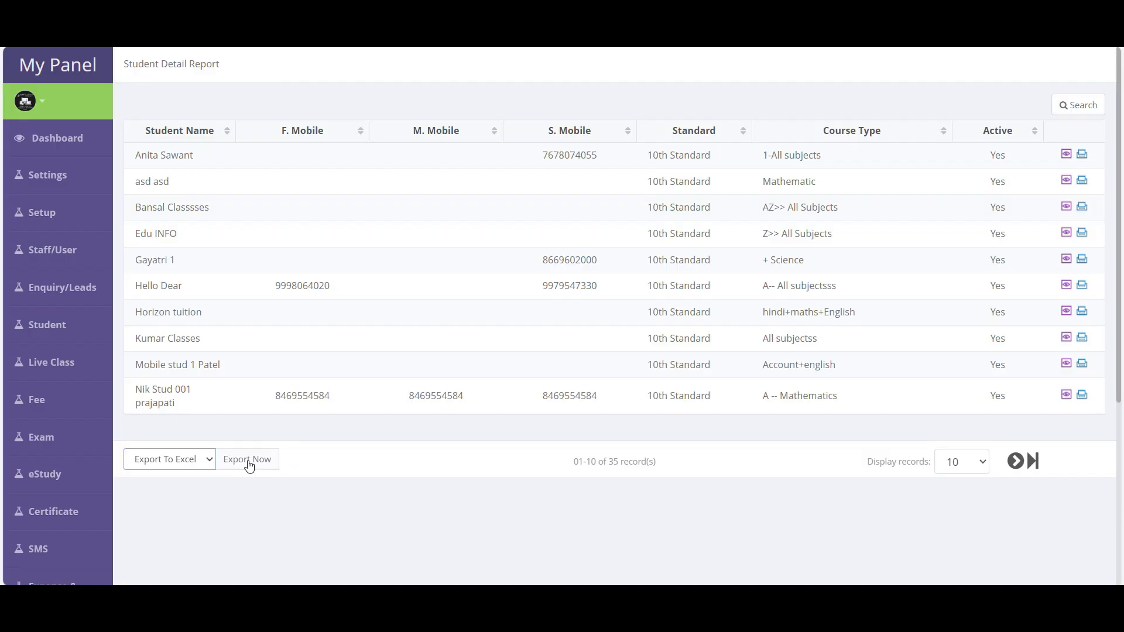
pyautogui.scroll(-4, 50, 427)
# - Open the Student Card Report and search student name 'test' to list ticked 10th Standard students
pyautogui.moveTo(52, 422)
pyautogui.scroll(-3, 194, 401)
pyautogui.scroll(-1, 195, 402)
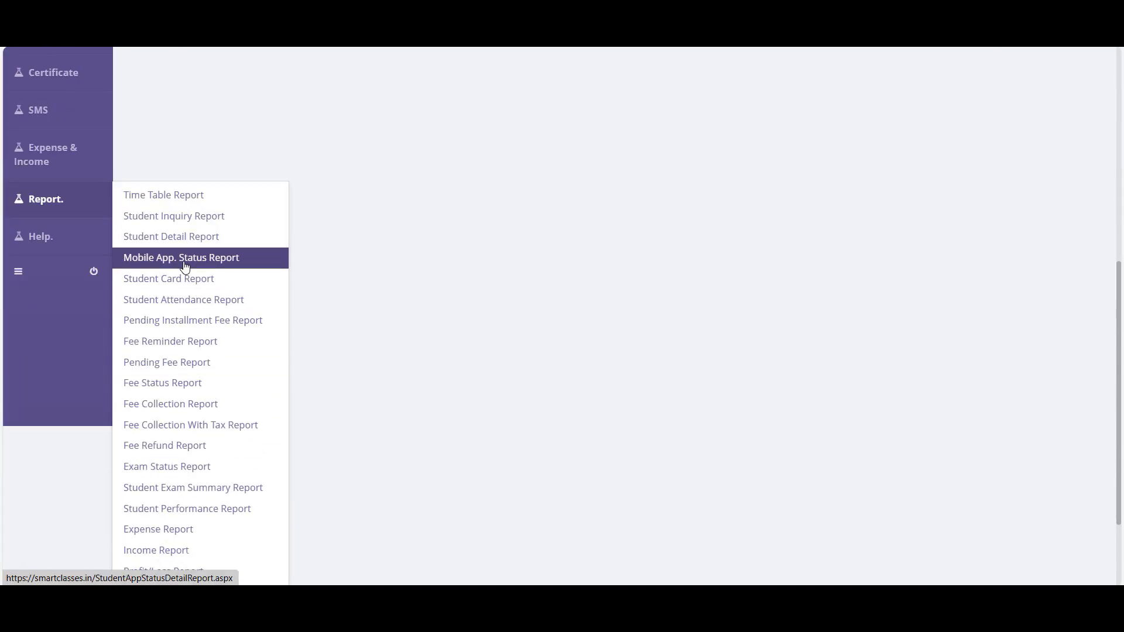
pyautogui.click(191, 285)
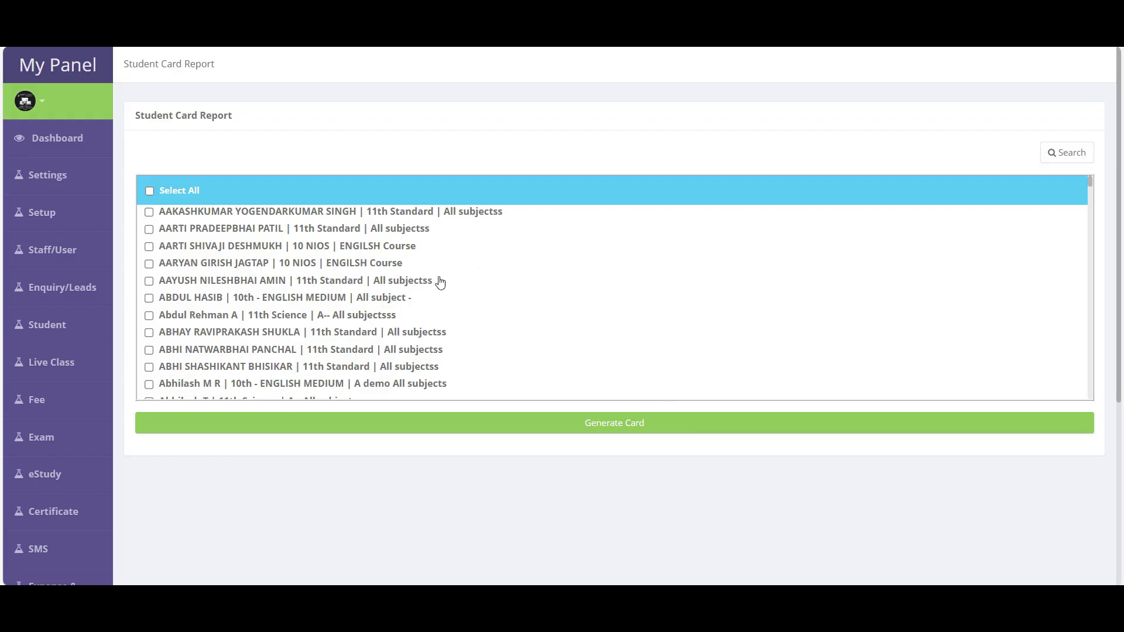
pyautogui.click(1066, 154)
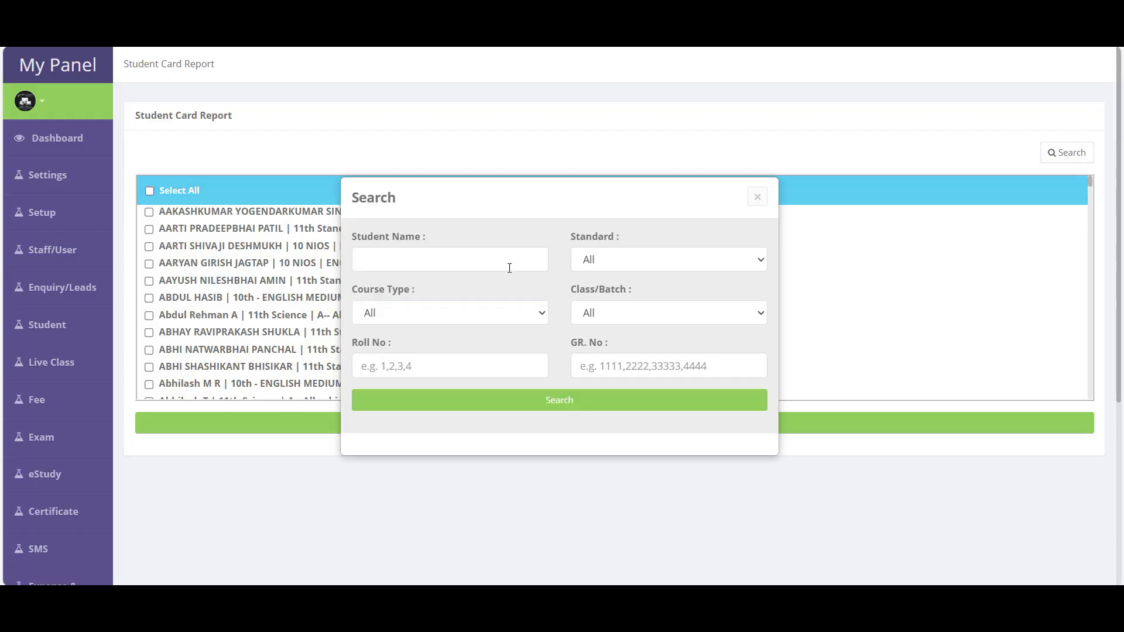
pyautogui.click(433, 267)
pyautogui.write('test')
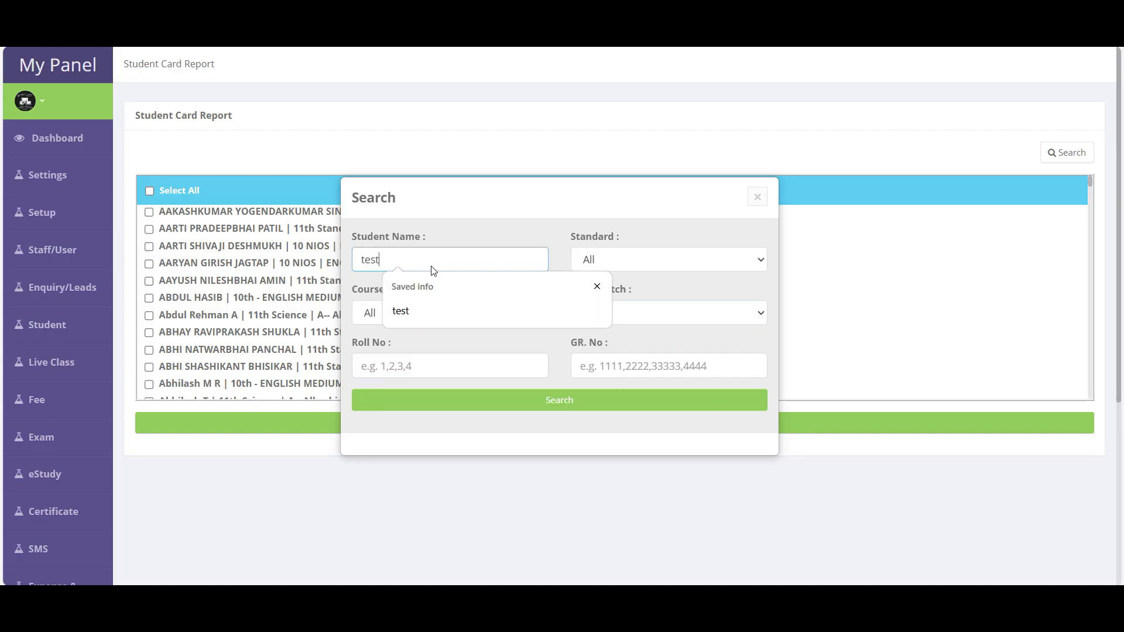
pyautogui.press('Return')
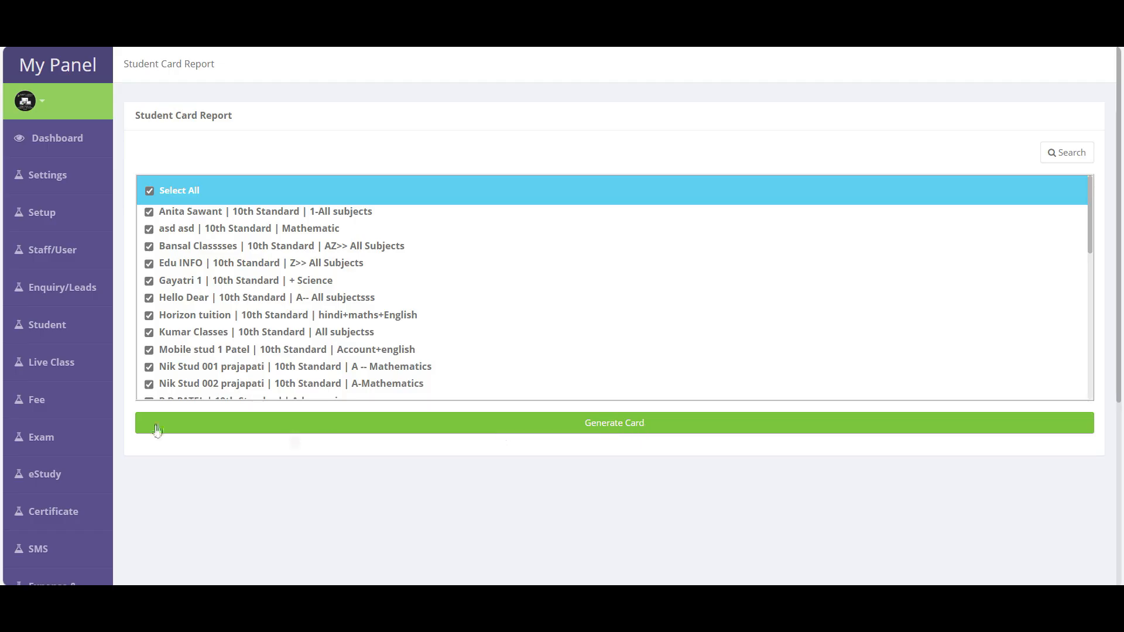
pyautogui.scroll(-5, 106, 404)
pyautogui.moveTo(58, 345)
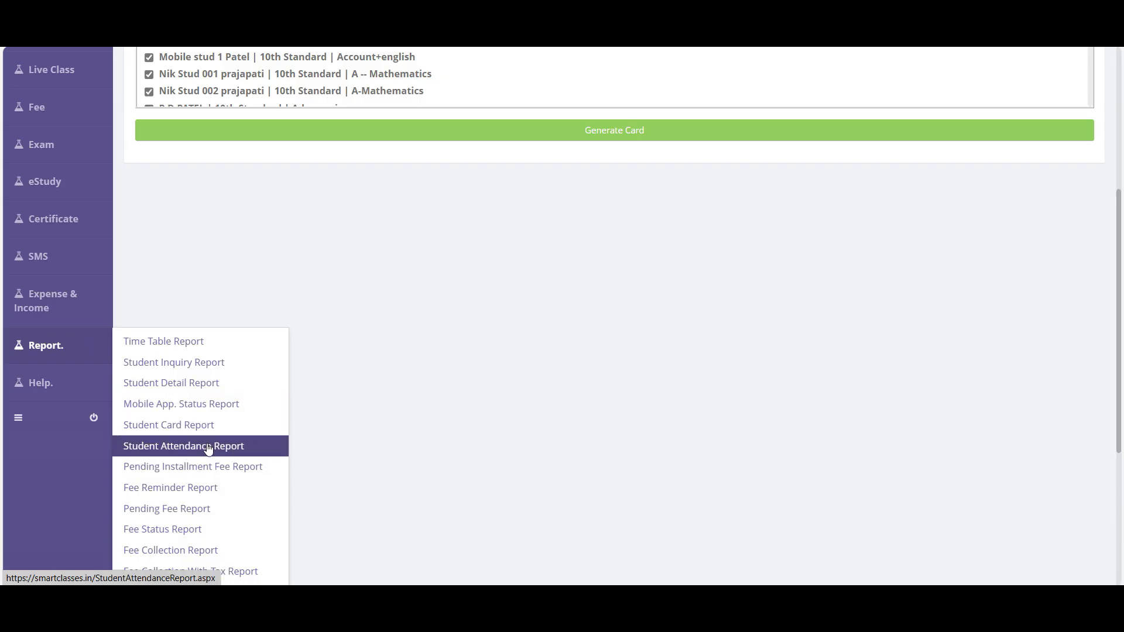
# - Open the Student Attendance Report filtered to 10th Standard students
pyautogui.click(187, 448)
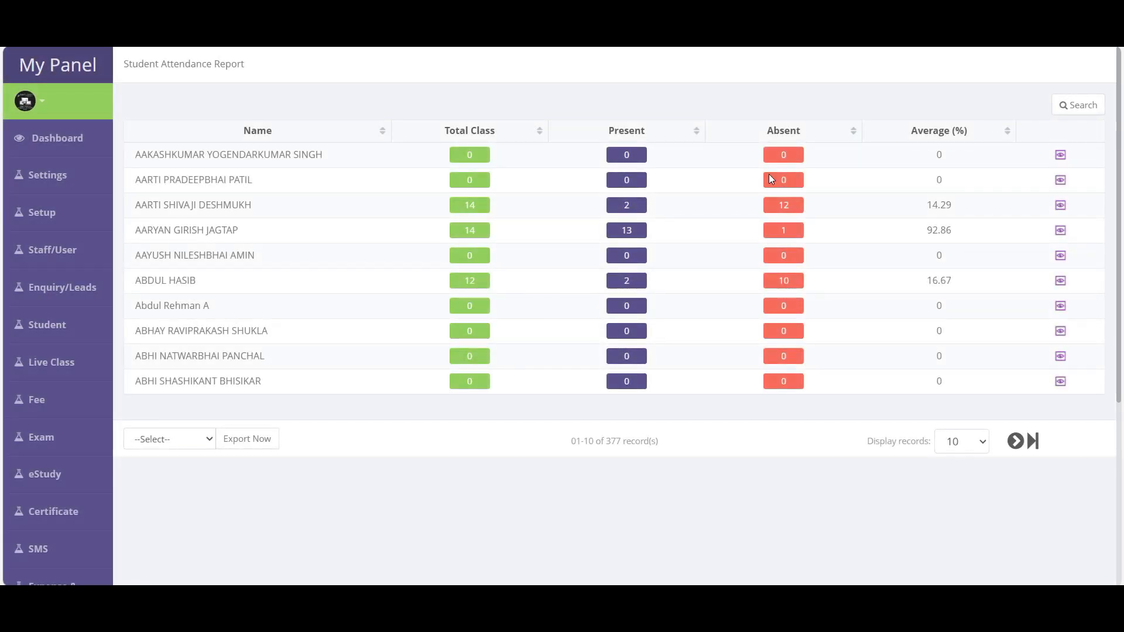
pyautogui.click(1080, 106)
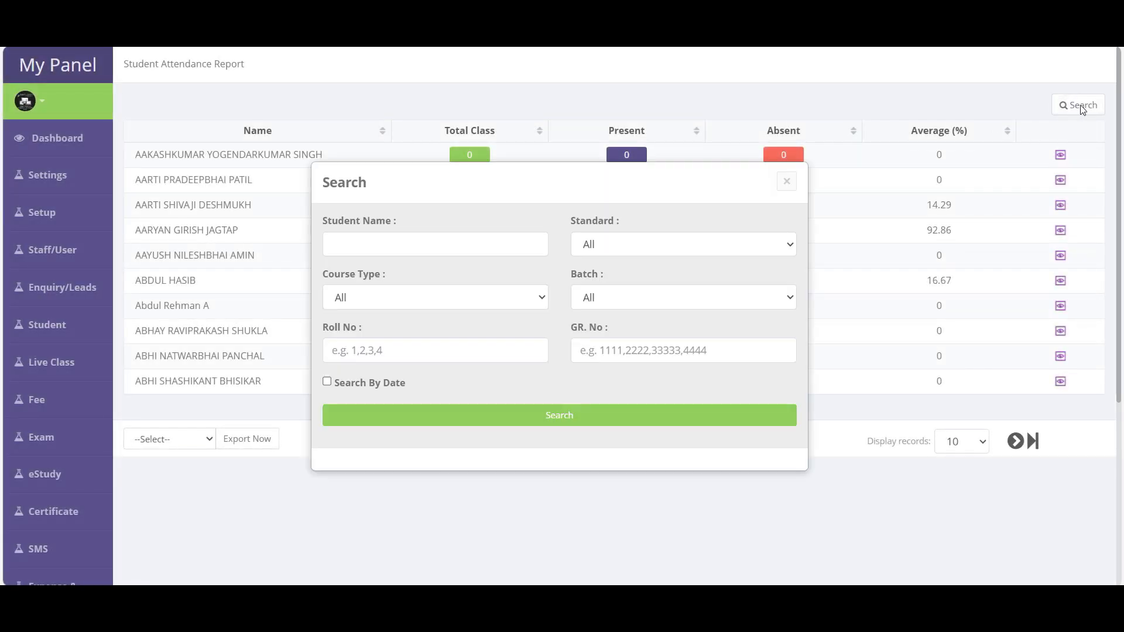
pyautogui.click(442, 242)
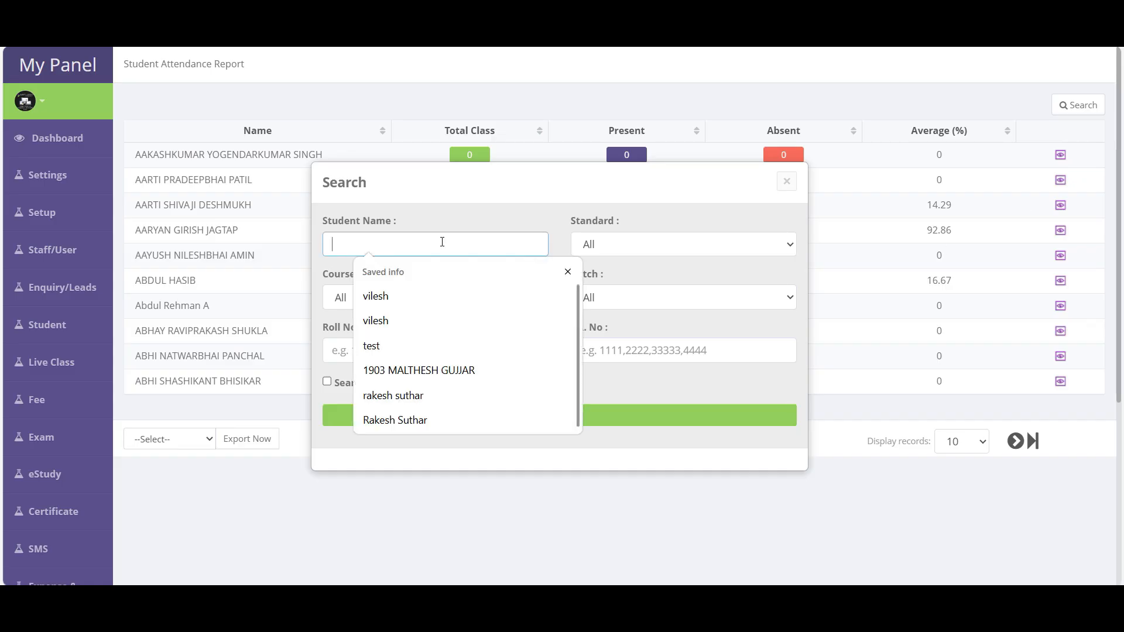
pyautogui.click(631, 250)
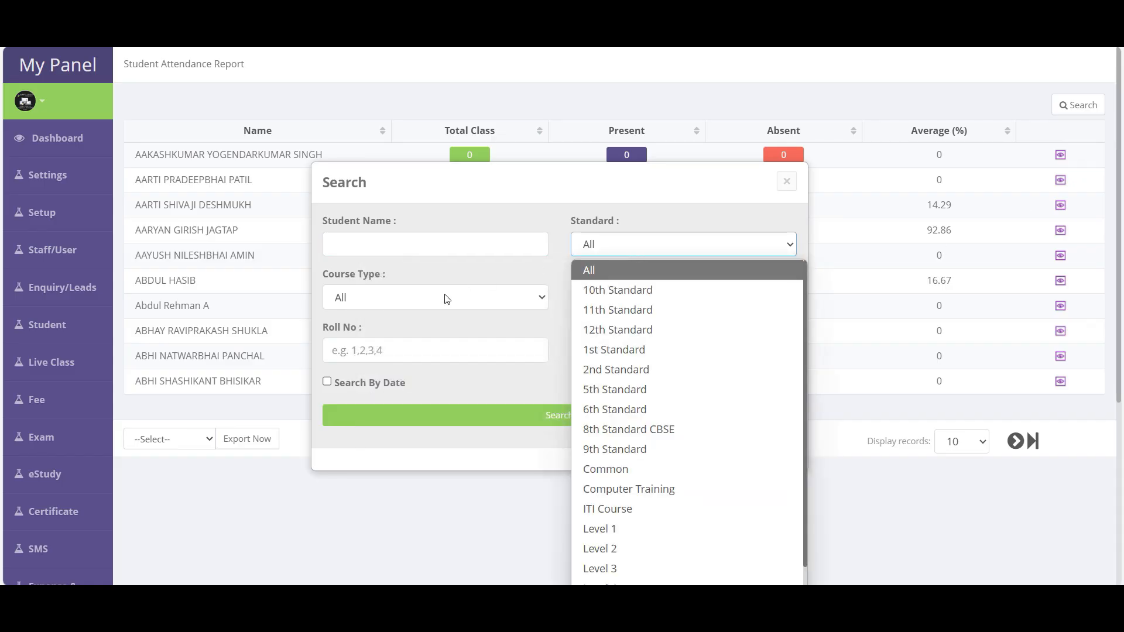
pyautogui.click(627, 289)
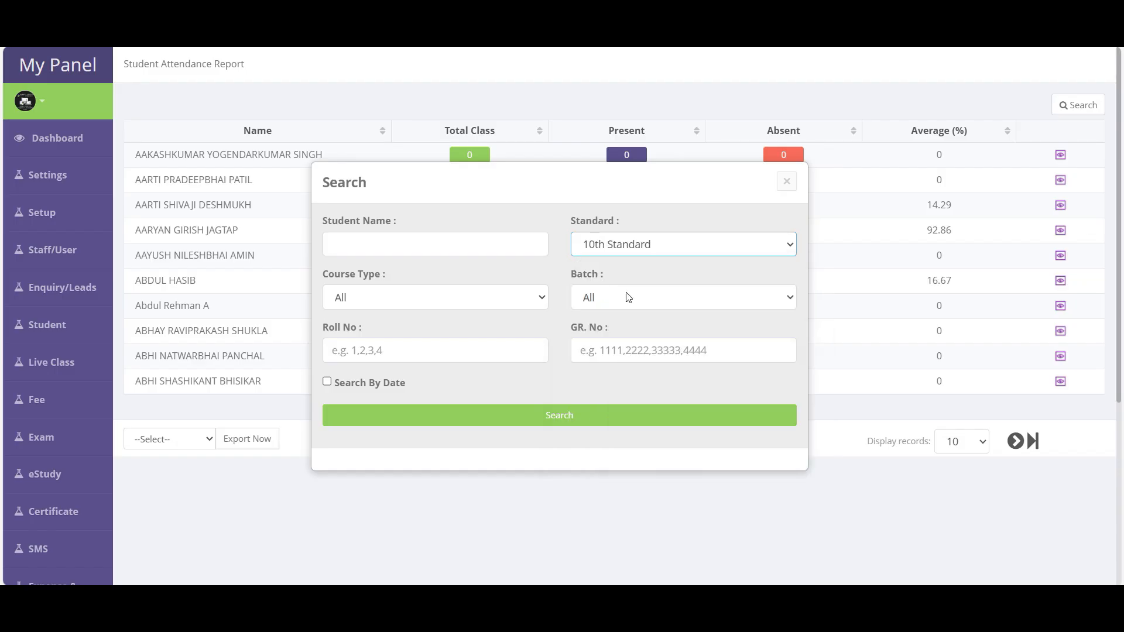
pyautogui.click(565, 413)
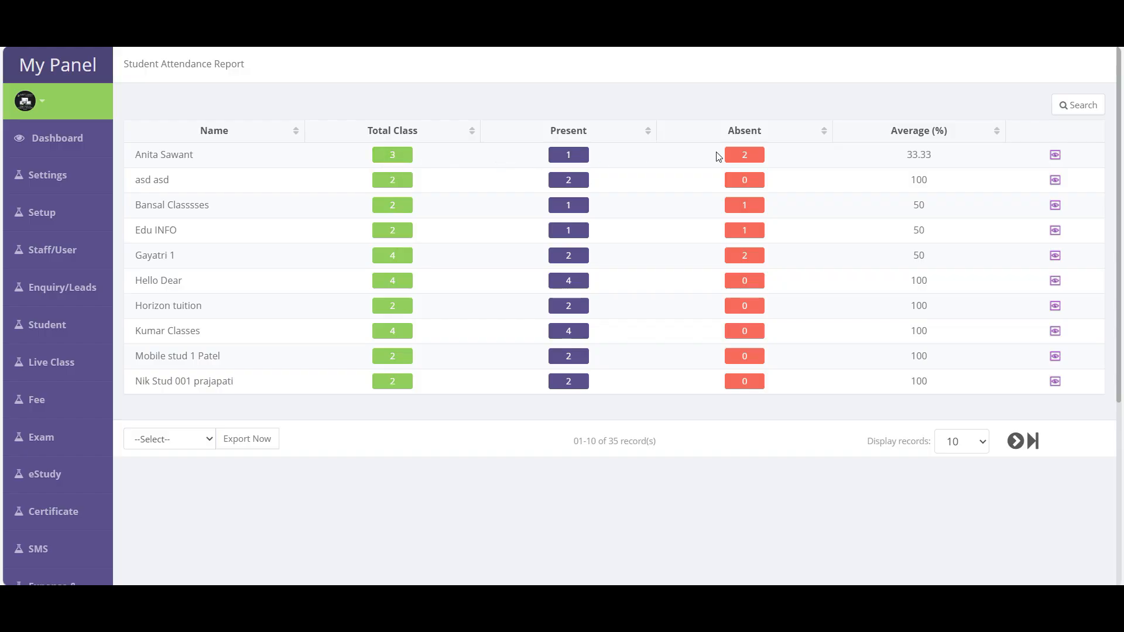
# - Check the first student's 33.33 average and view their student details
pyautogui.moveTo(947, 156); pyautogui.dragTo(895, 159)
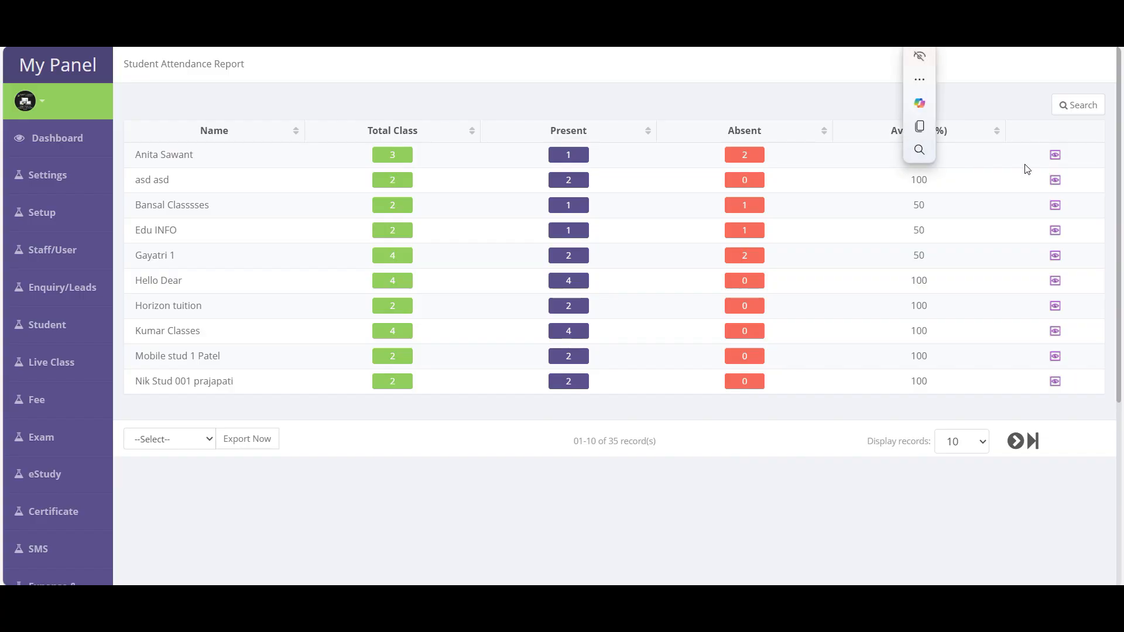
pyautogui.click(1055, 154)
pyautogui.scroll(-6, 616, 248)
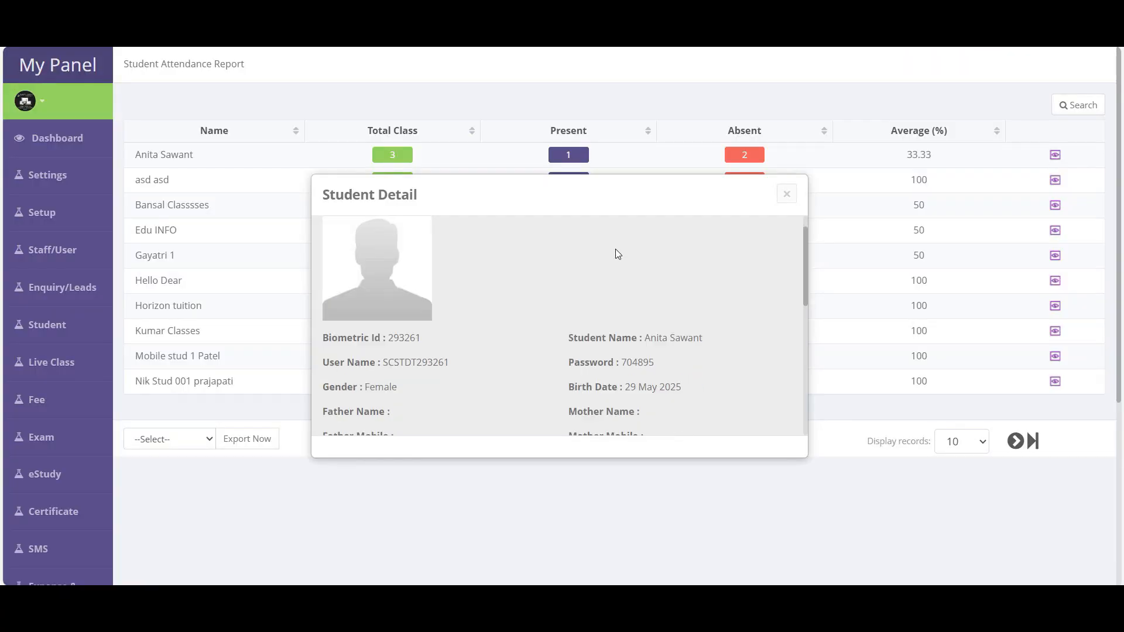
pyautogui.click(787, 194)
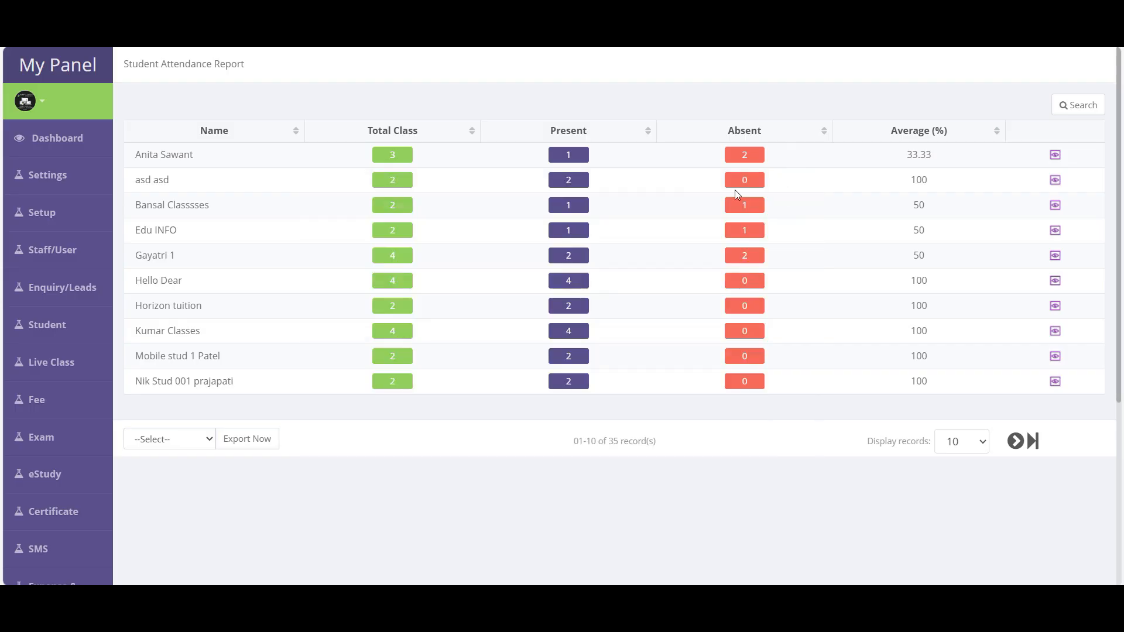
# - Review the first student's attendance records, then return to the attendance list
pyautogui.click(747, 156)
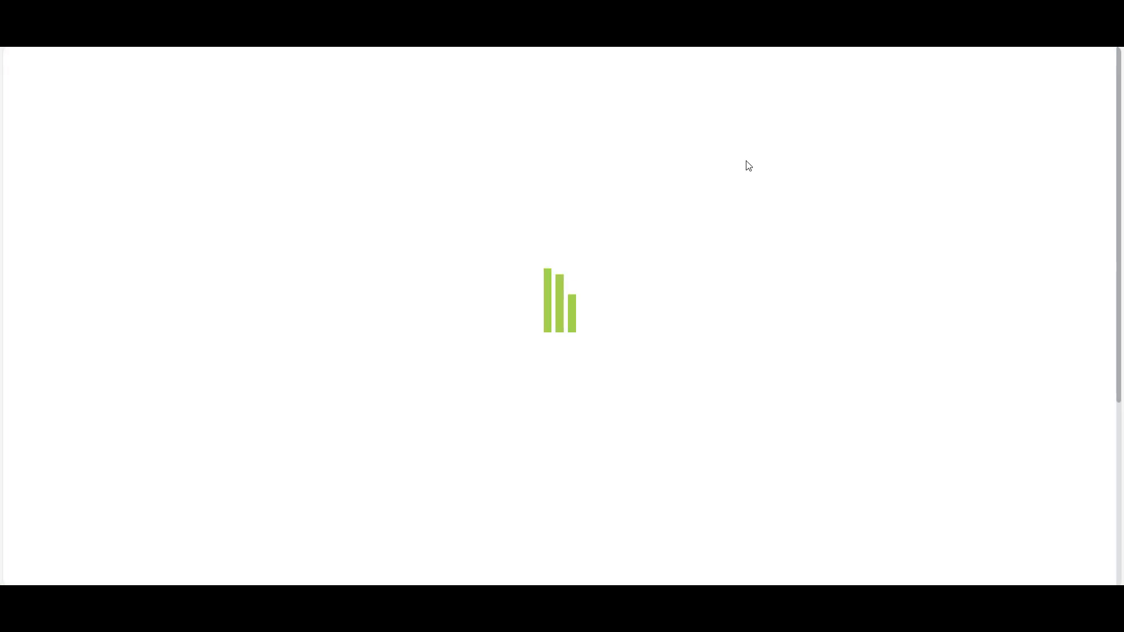
pyautogui.moveTo(196, 238); pyautogui.dragTo(1026, 264)
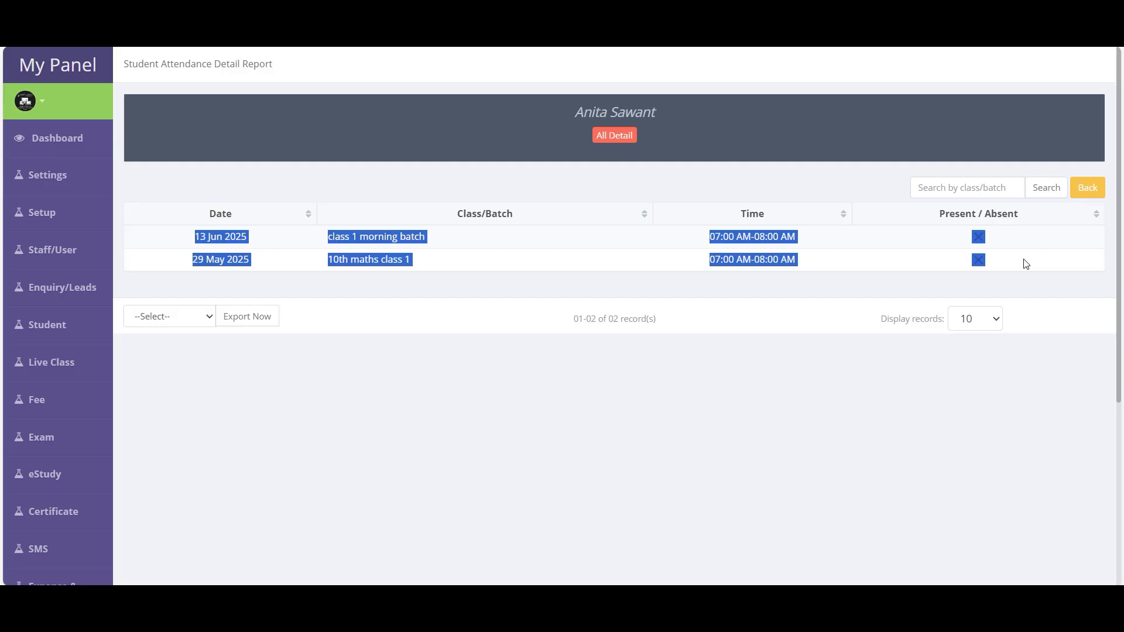
pyautogui.click(1088, 188)
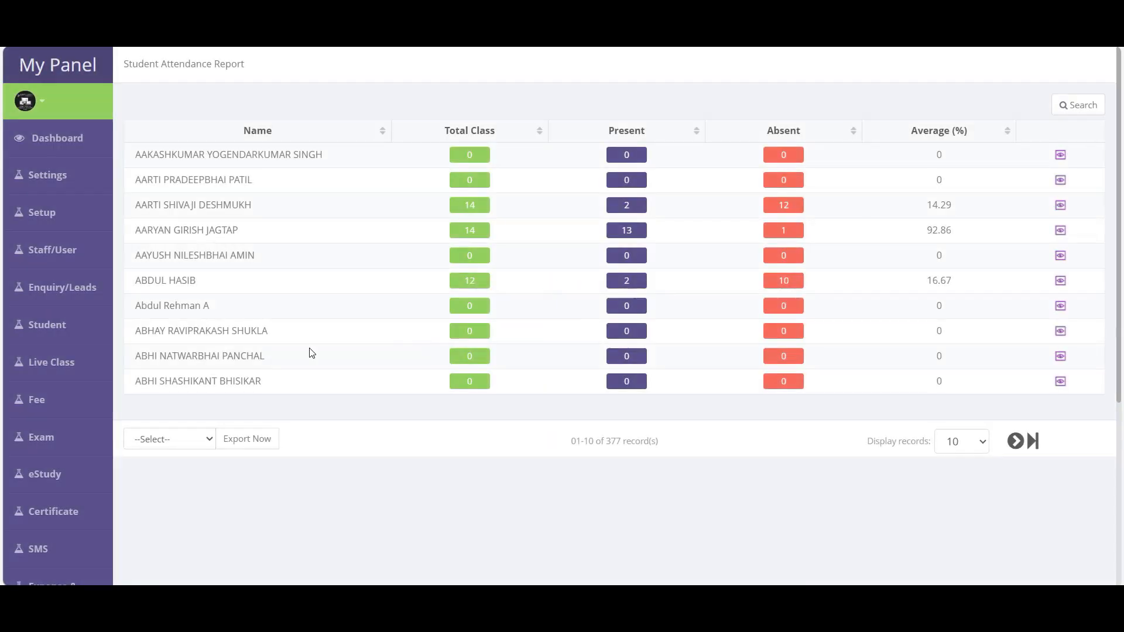
pyautogui.moveTo(49, 448)
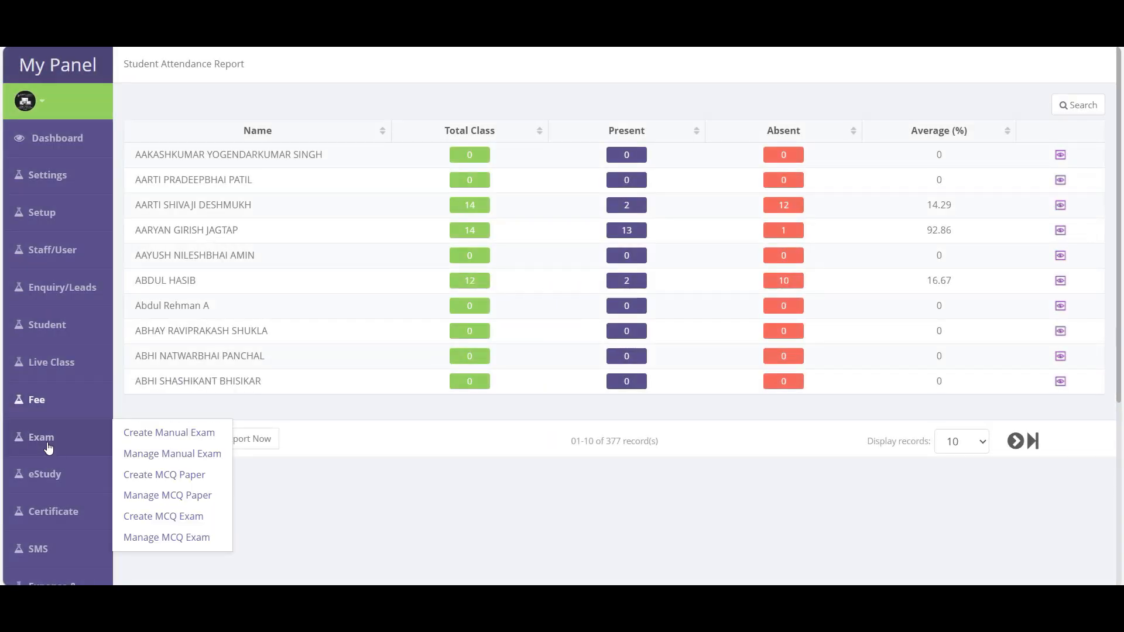
pyautogui.scroll(-6, 36, 451)
# - Open the Pending Installment Fee Report and look over its installment rows
pyautogui.moveTo(46, 287)
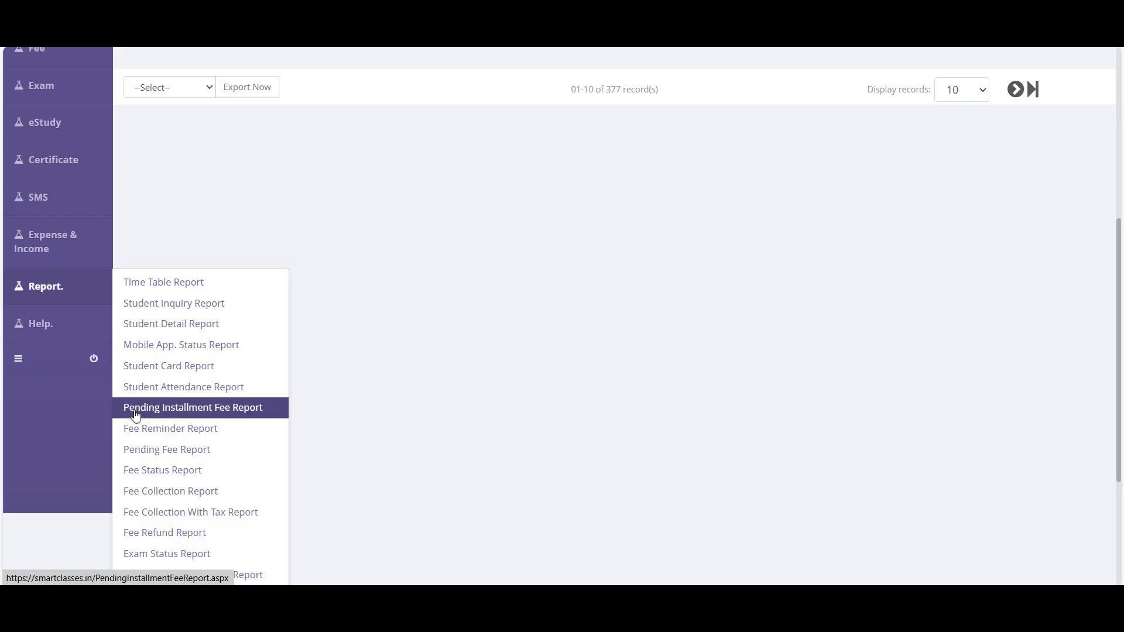
pyautogui.click(203, 416)
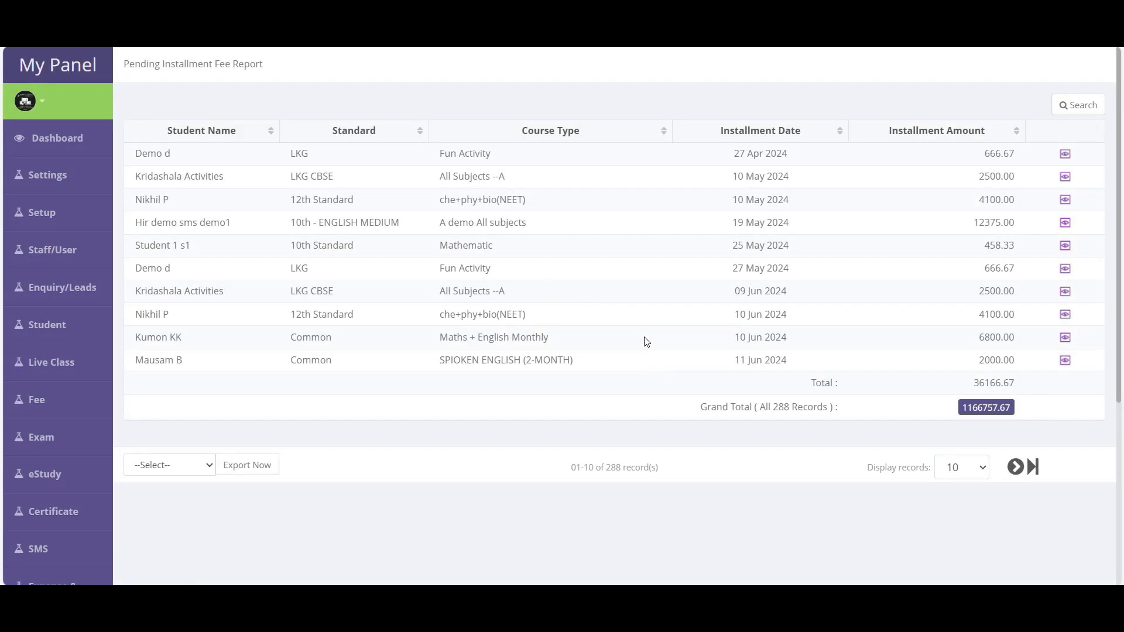
pyautogui.click(1083, 108)
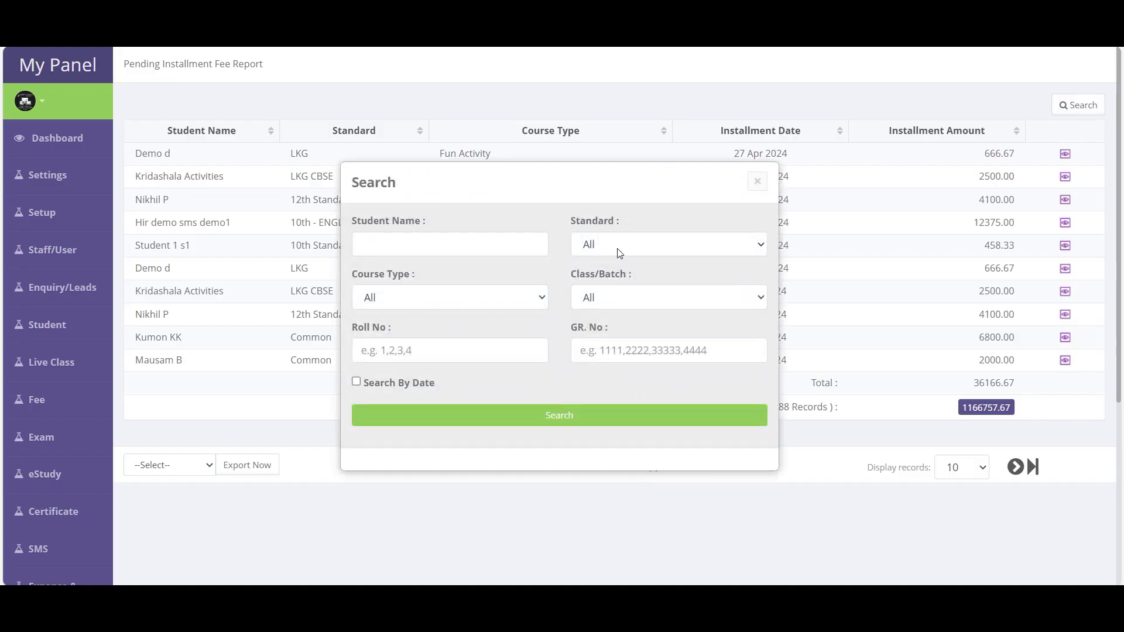
pyautogui.click(758, 182)
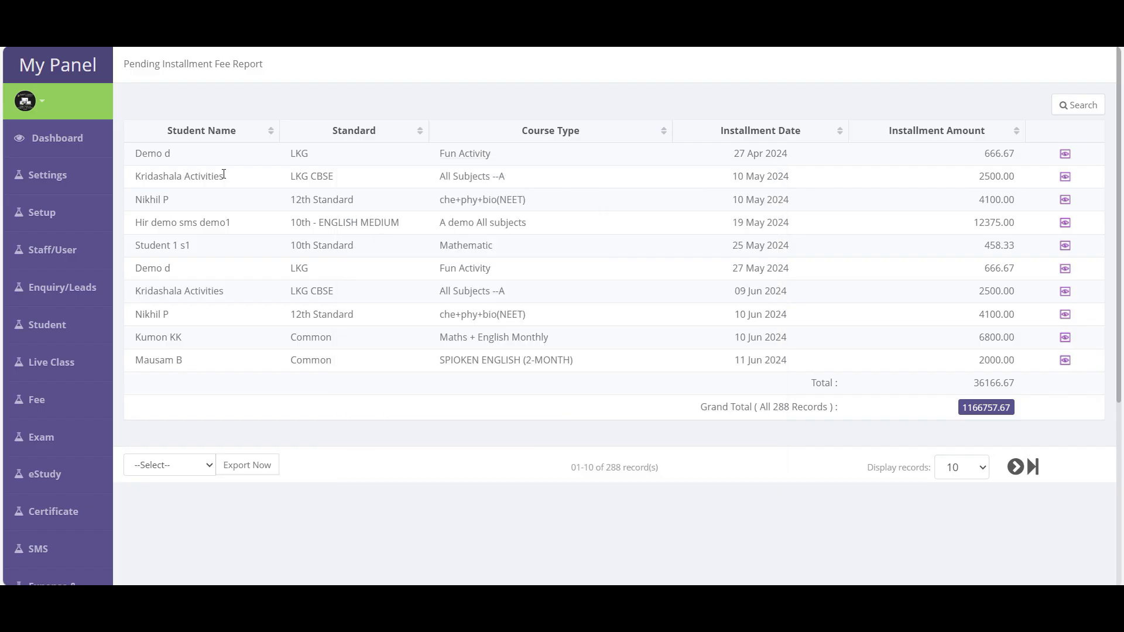
pyautogui.moveTo(169, 157); pyautogui.dragTo(1065, 316)
# - Filter installments by date from June 1 to June 31 2025
pyautogui.click(1078, 105)
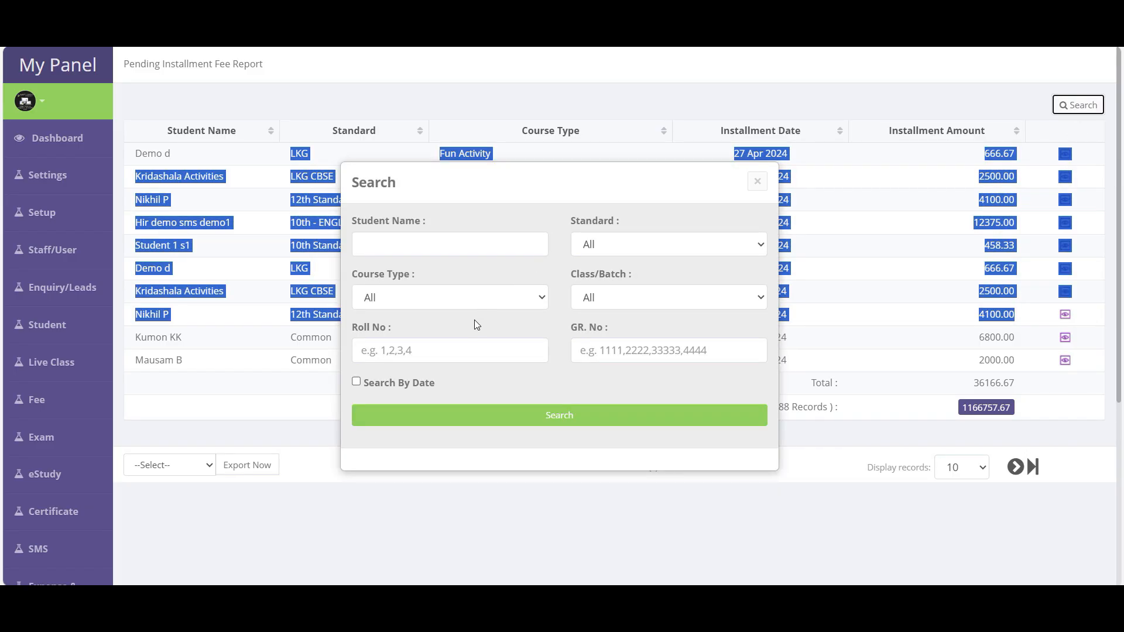
pyautogui.click(397, 386)
pyautogui.click(401, 386)
pyautogui.click(402, 386)
pyautogui.click(473, 436)
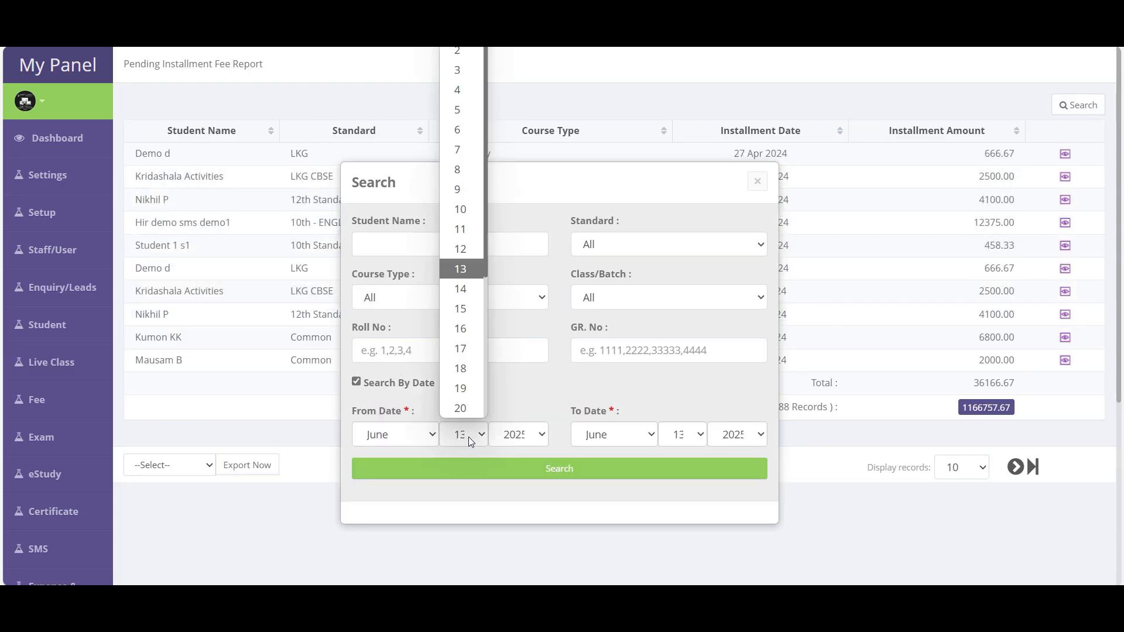
pyautogui.click(466, 51)
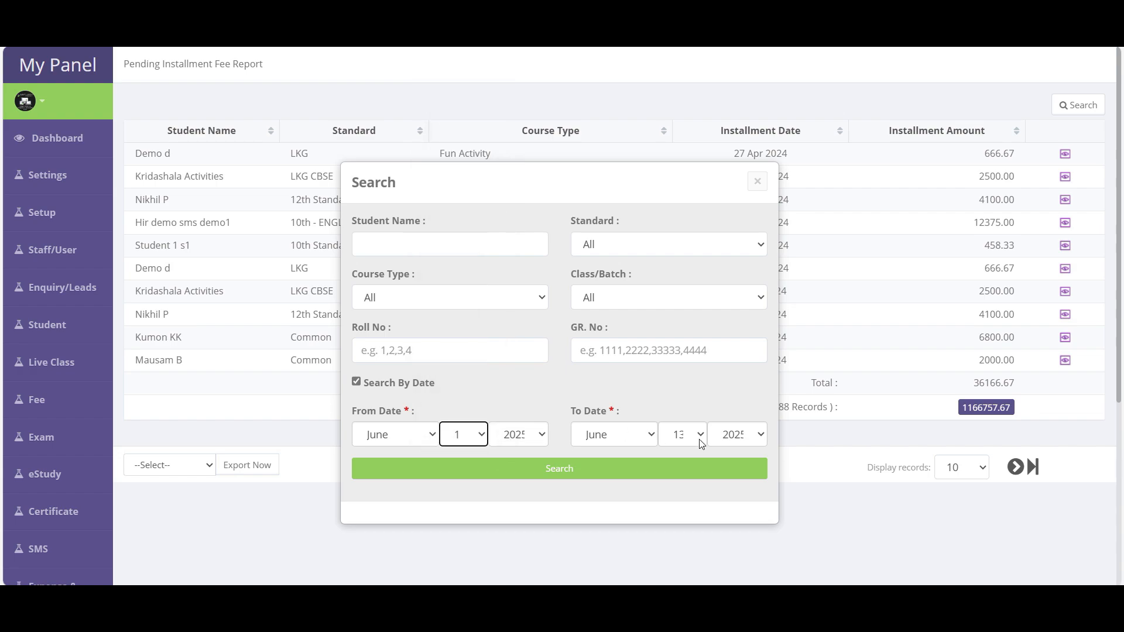
pyautogui.click(683, 435)
pyautogui.scroll(-4, 681, 328)
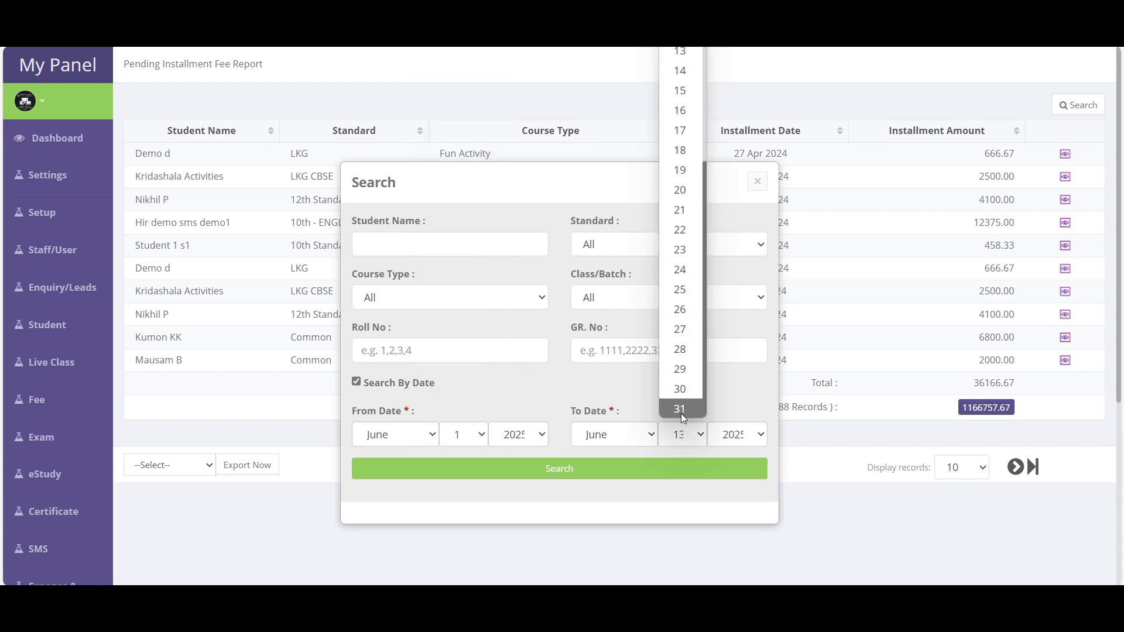
pyautogui.click(681, 409)
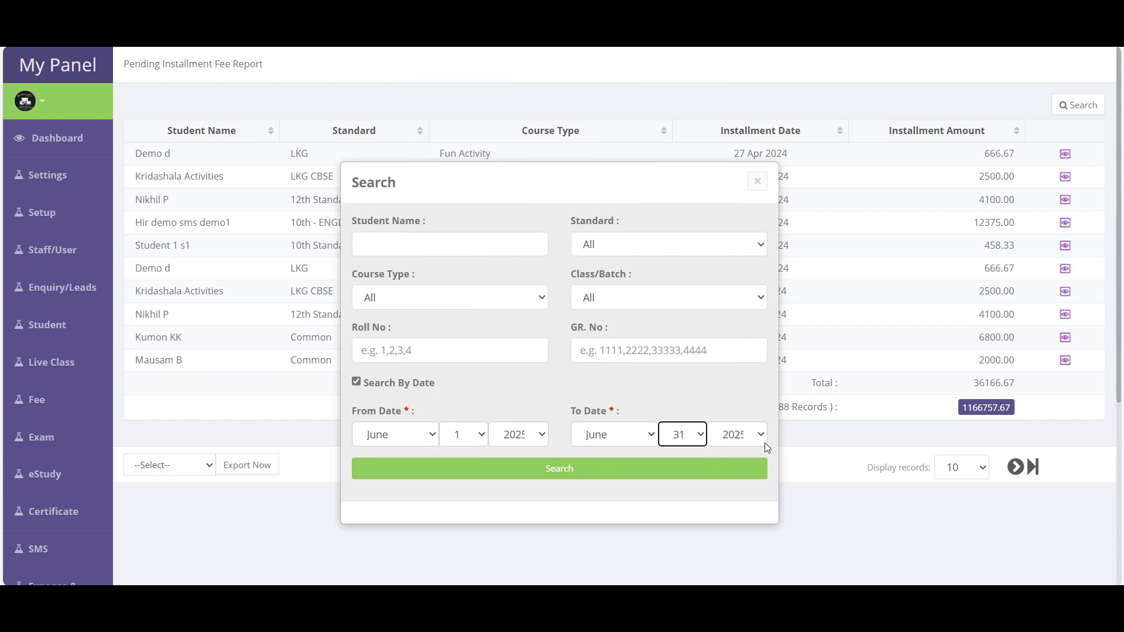
pyautogui.click(566, 473)
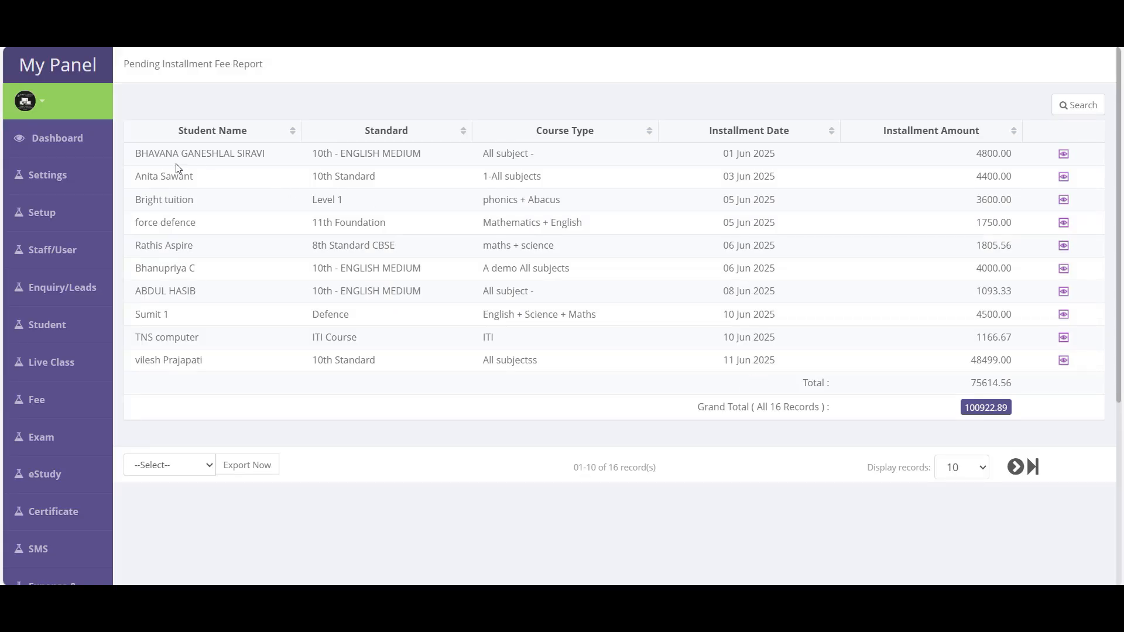
pyautogui.moveTo(139, 155); pyautogui.dragTo(1017, 368)
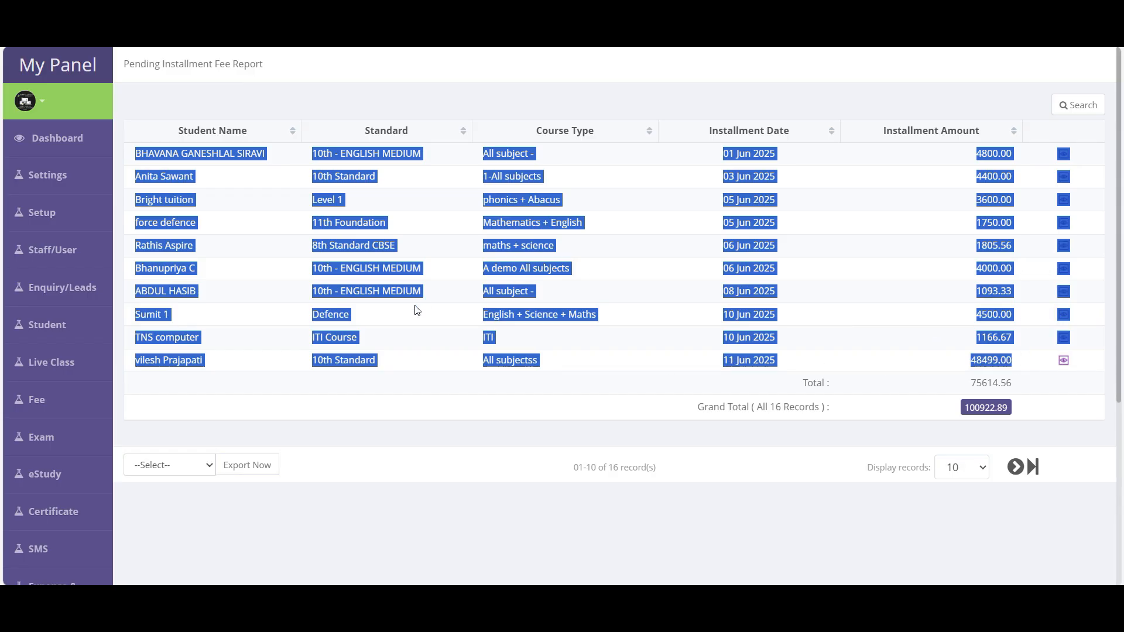
# - Try a May From Date without applying it, then open the Fee Reminder Report
pyautogui.click(1084, 105)
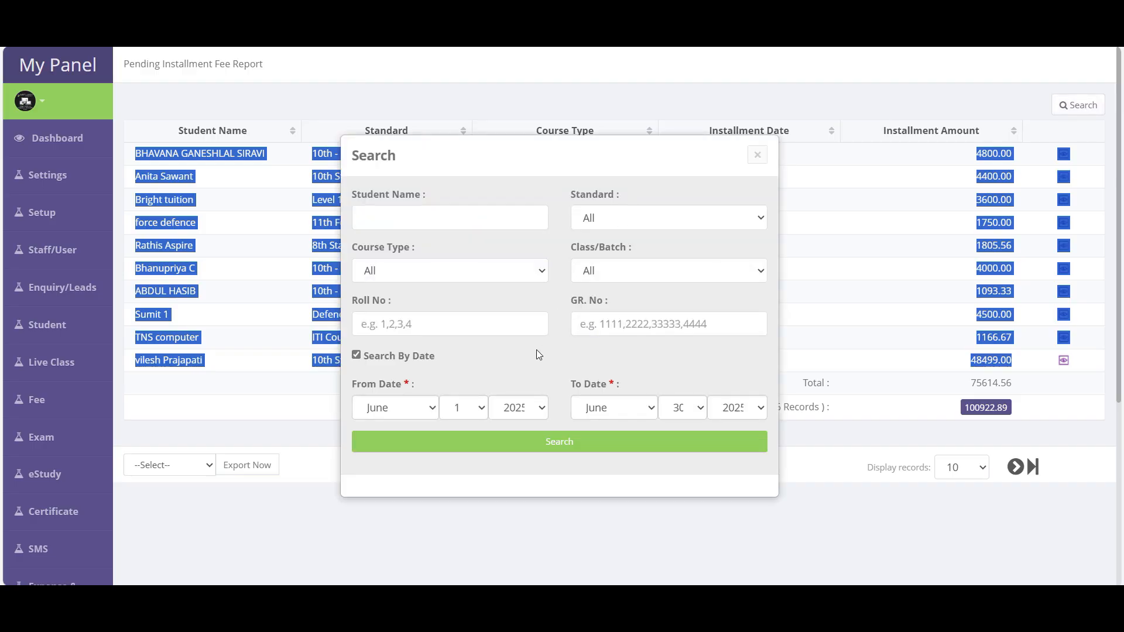
pyautogui.click(397, 409)
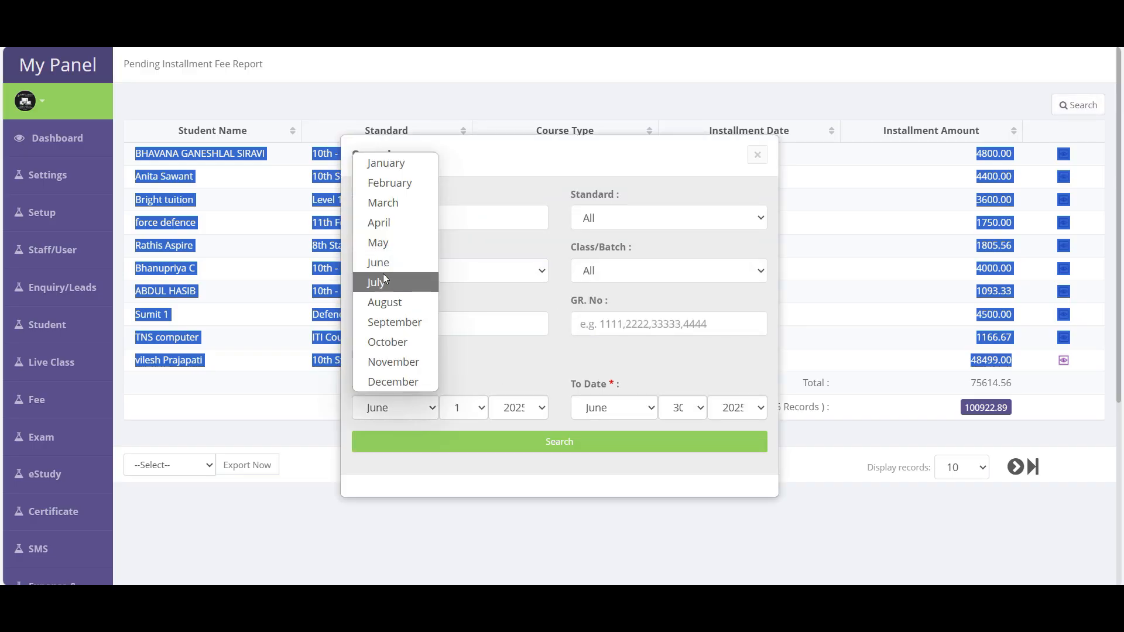
pyautogui.click(378, 242)
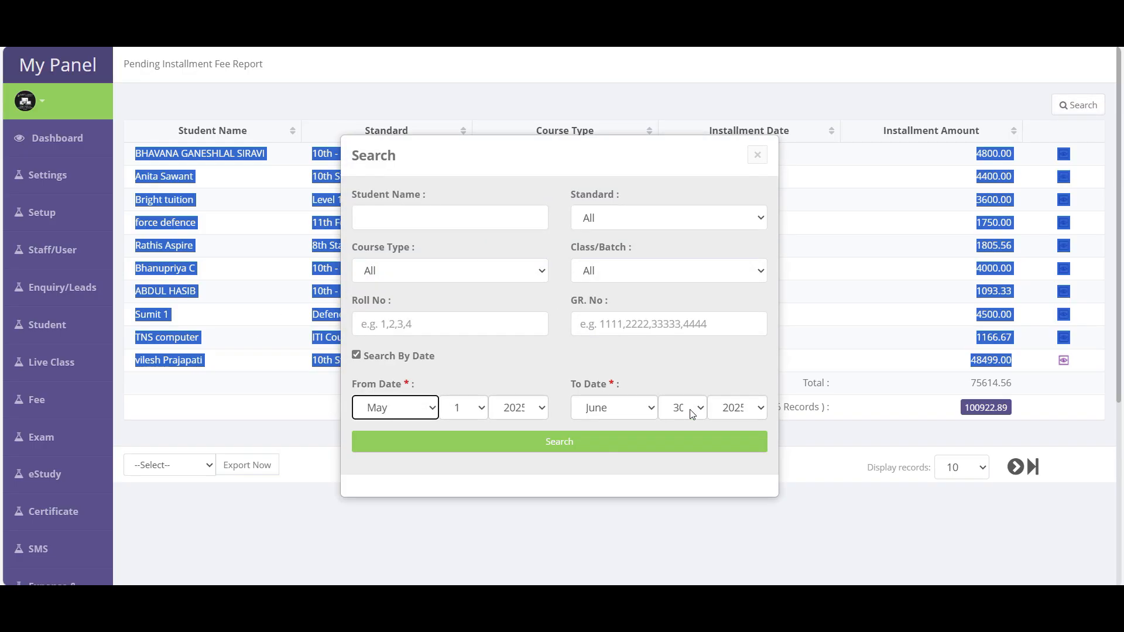
pyautogui.click(758, 156)
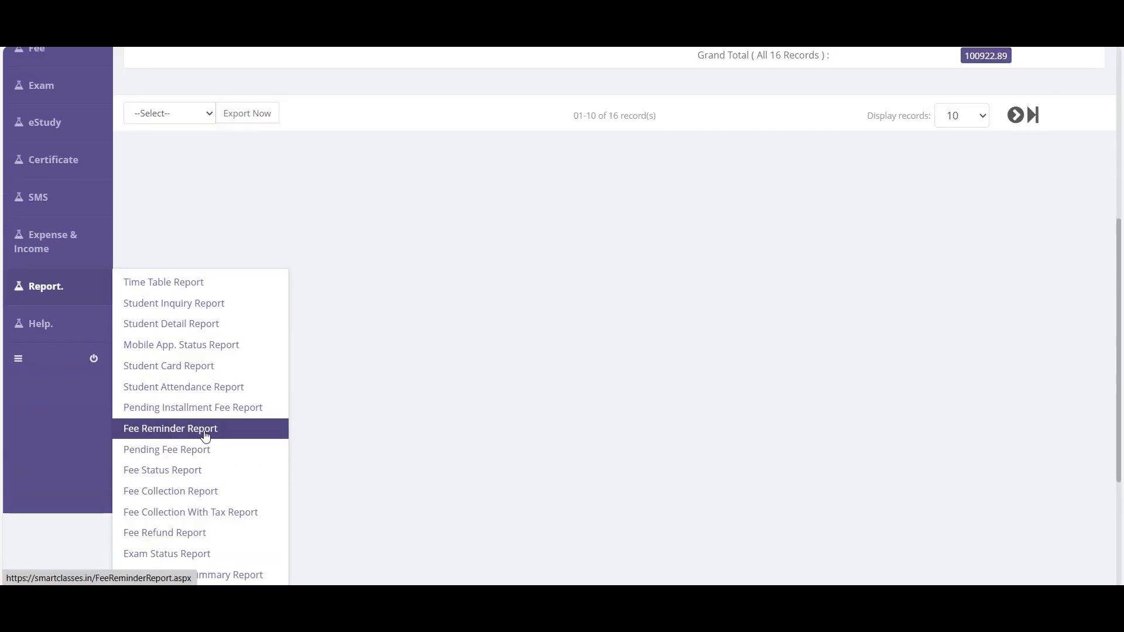
pyautogui.click(205, 431)
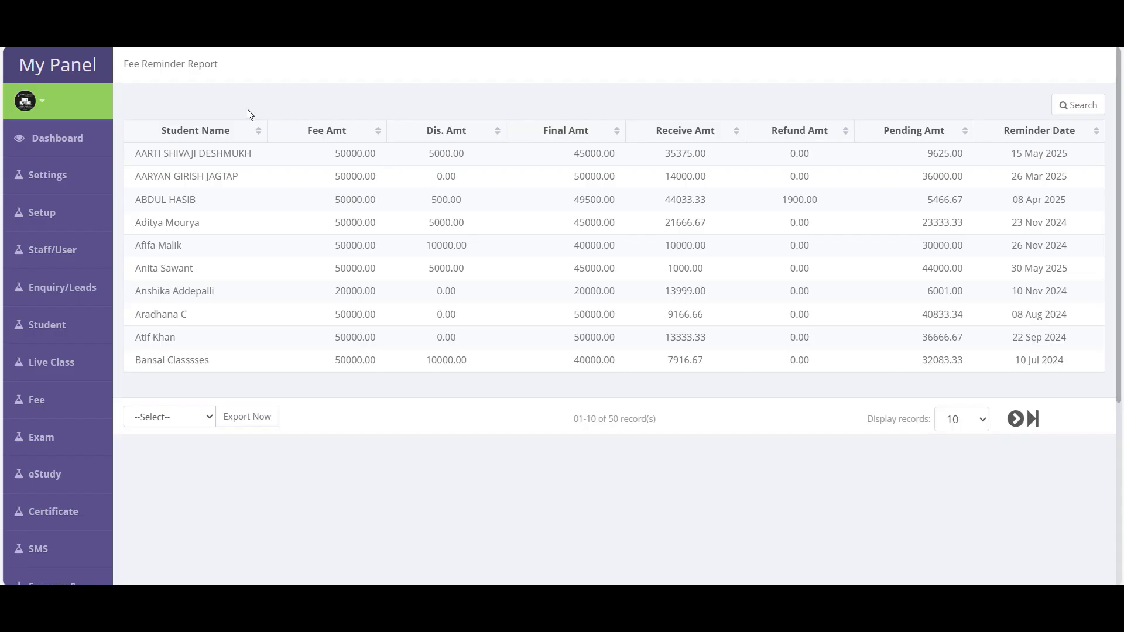
# - Look over the first record's student name and 15 May 2025 reminder date
pyautogui.moveTo(134, 156); pyautogui.dragTo(291, 165)
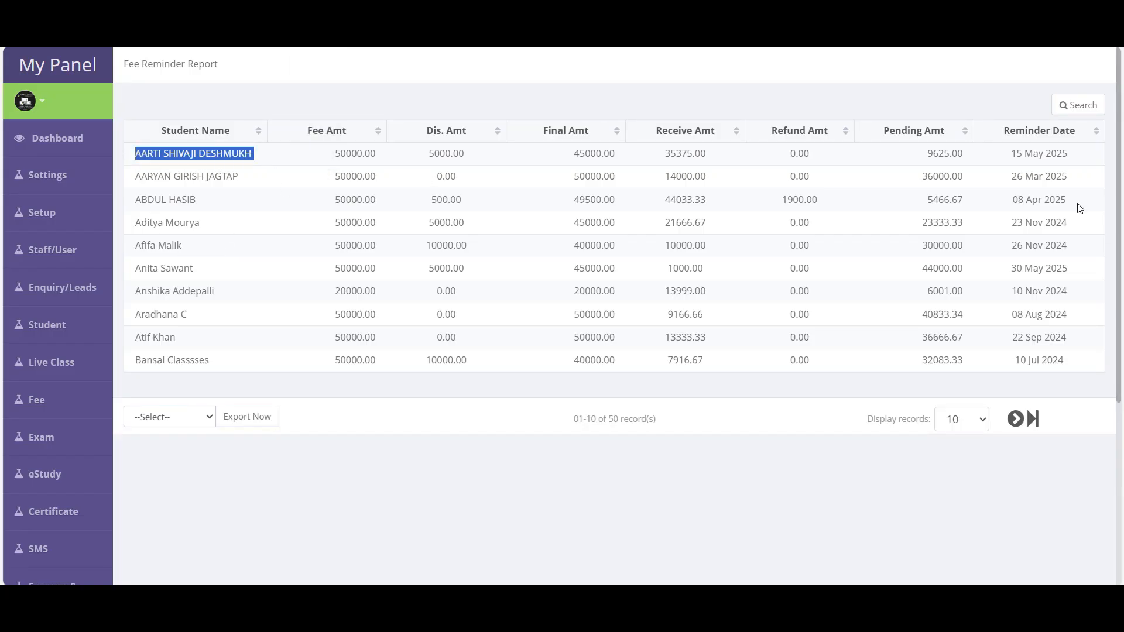
pyautogui.moveTo(1014, 156); pyautogui.dragTo(1071, 160)
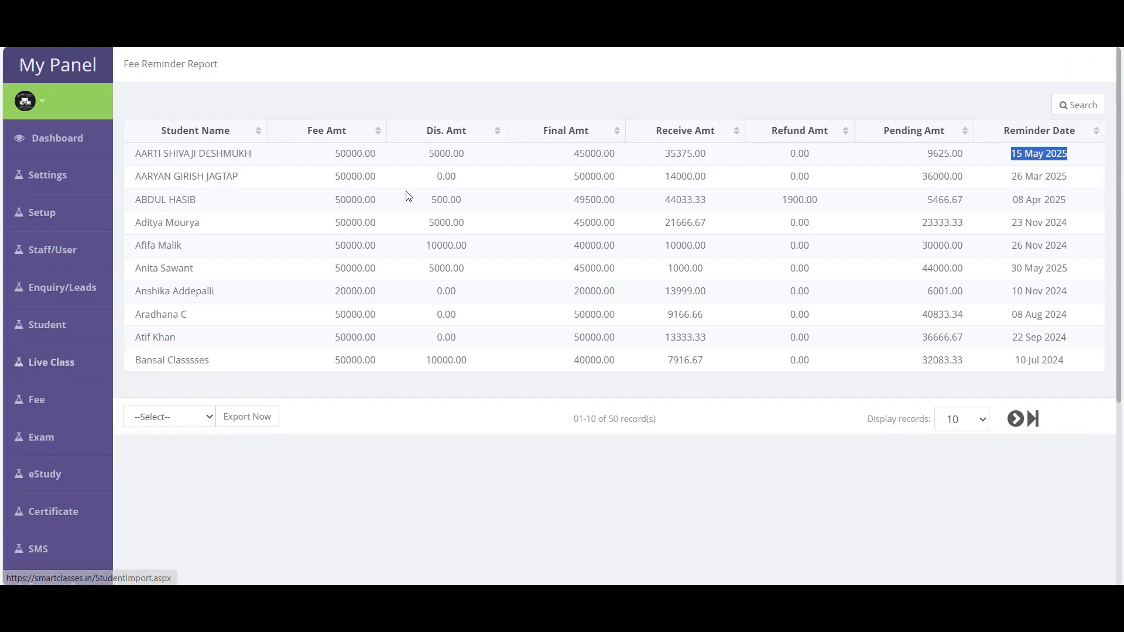
pyautogui.moveTo(134, 153); pyautogui.dragTo(272, 157)
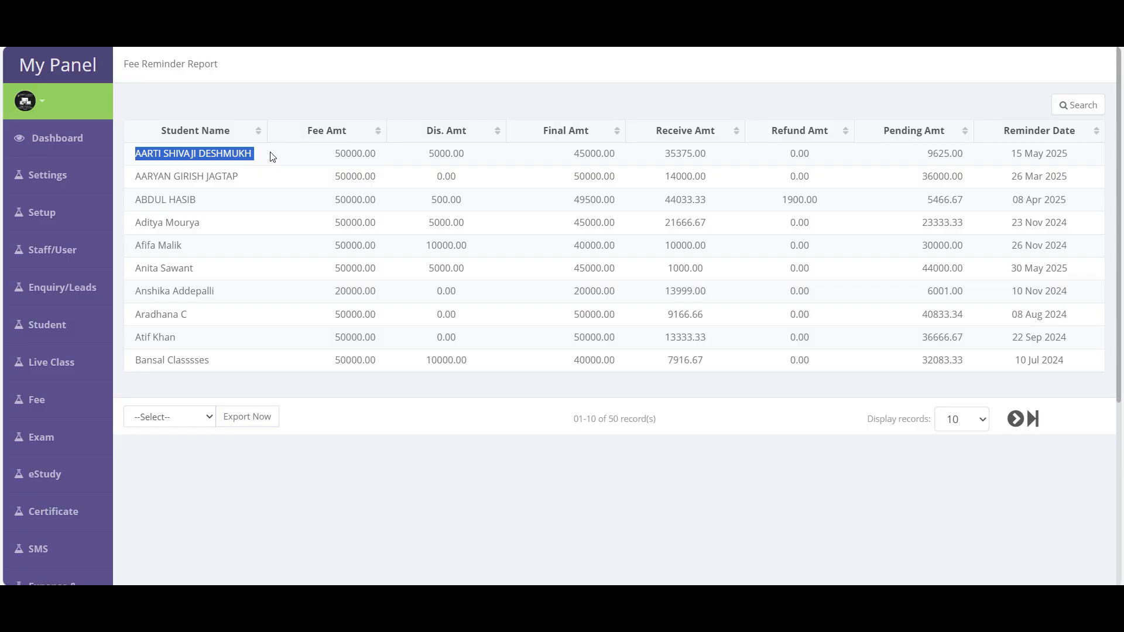
# - Browse the reminder date and standard filters, then close the search without applying any
pyautogui.click(1079, 106)
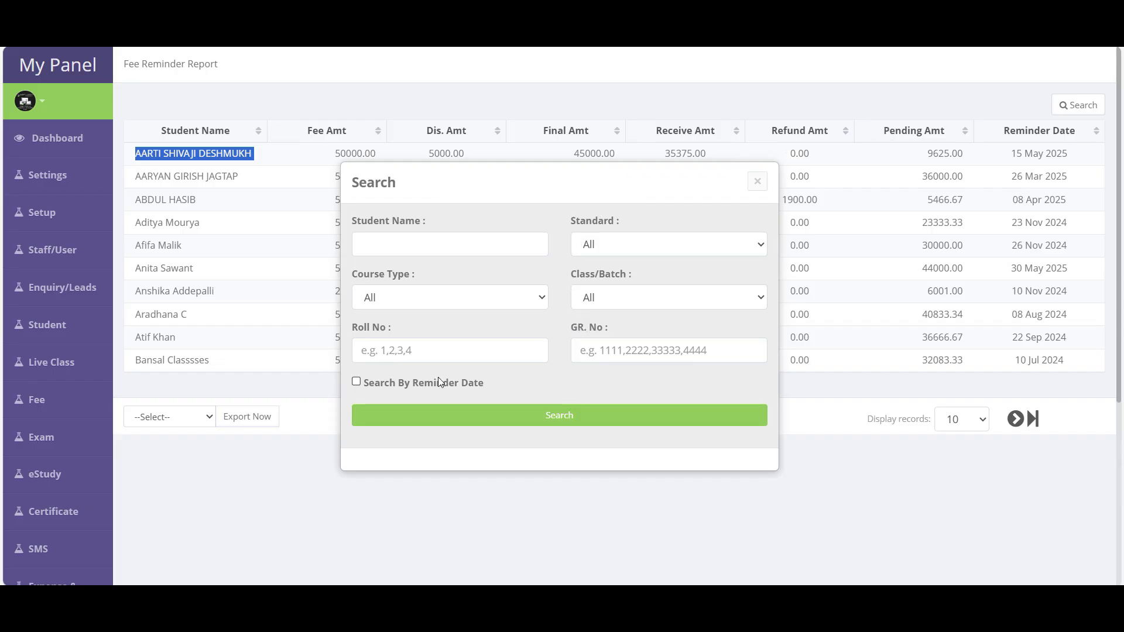
pyautogui.click(424, 383)
pyautogui.click(404, 242)
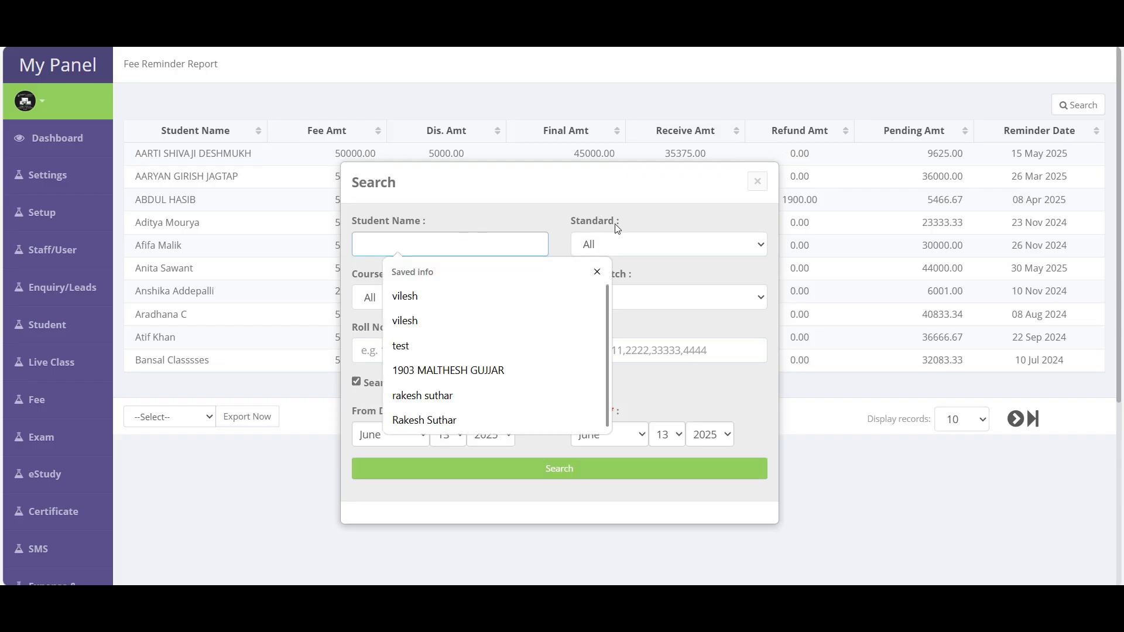
pyautogui.click(654, 228)
pyautogui.click(635, 248)
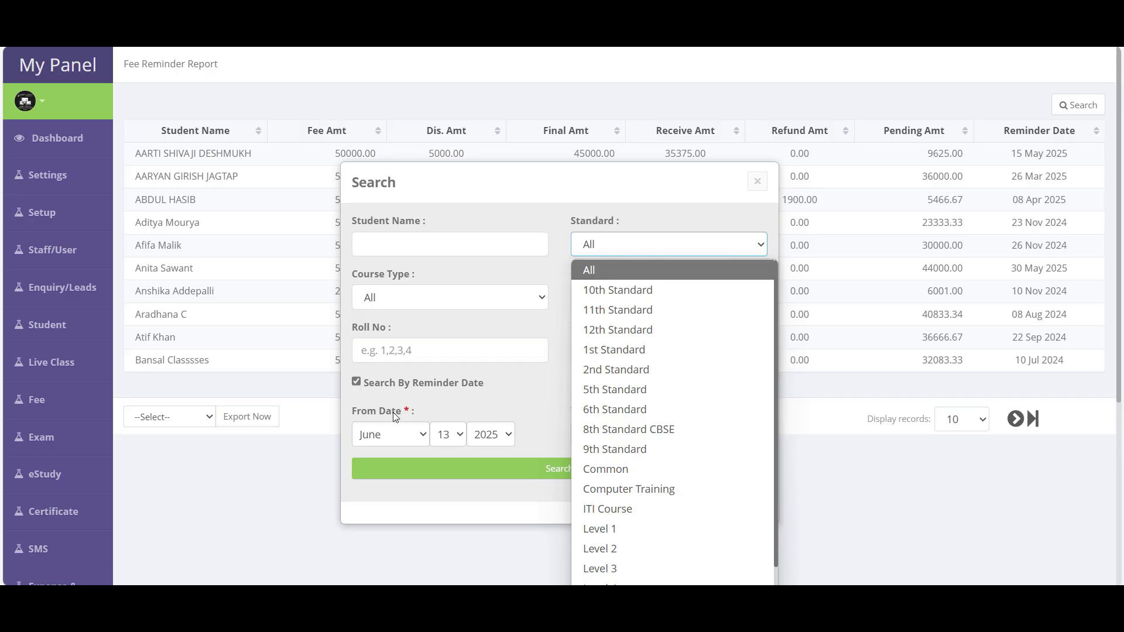
pyautogui.click(544, 445)
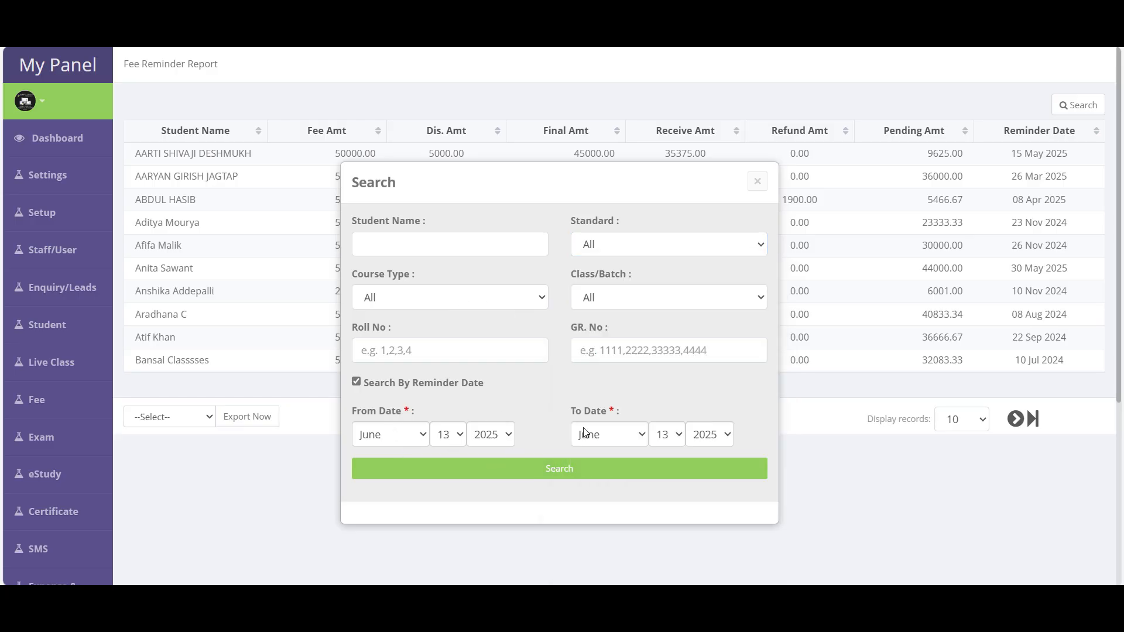
pyautogui.click(406, 386)
pyautogui.click(758, 180)
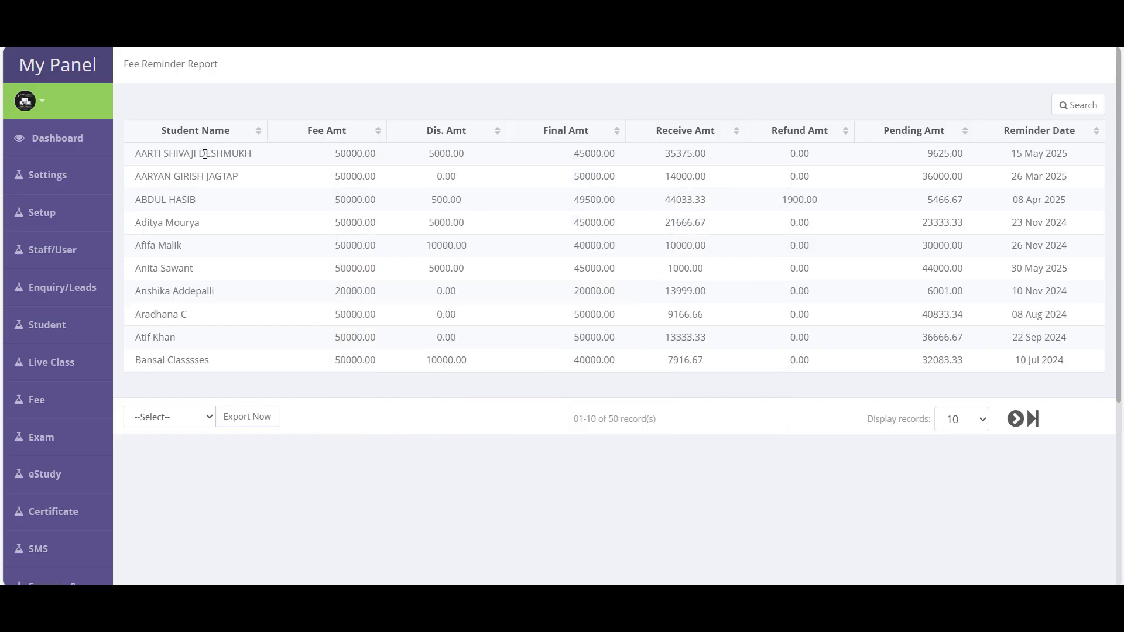
# - Re-examine the first row's student name and reminder date in the report
pyautogui.moveTo(136, 158); pyautogui.dragTo(253, 163)
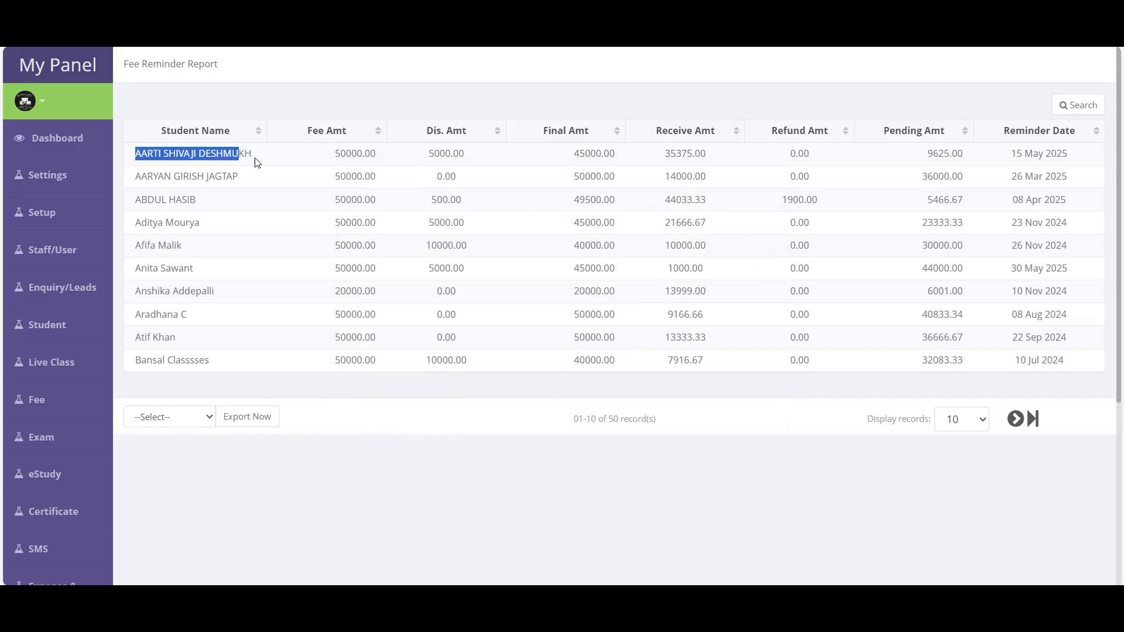
pyautogui.click(1074, 163)
pyautogui.moveTo(1074, 162); pyautogui.dragTo(1013, 162)
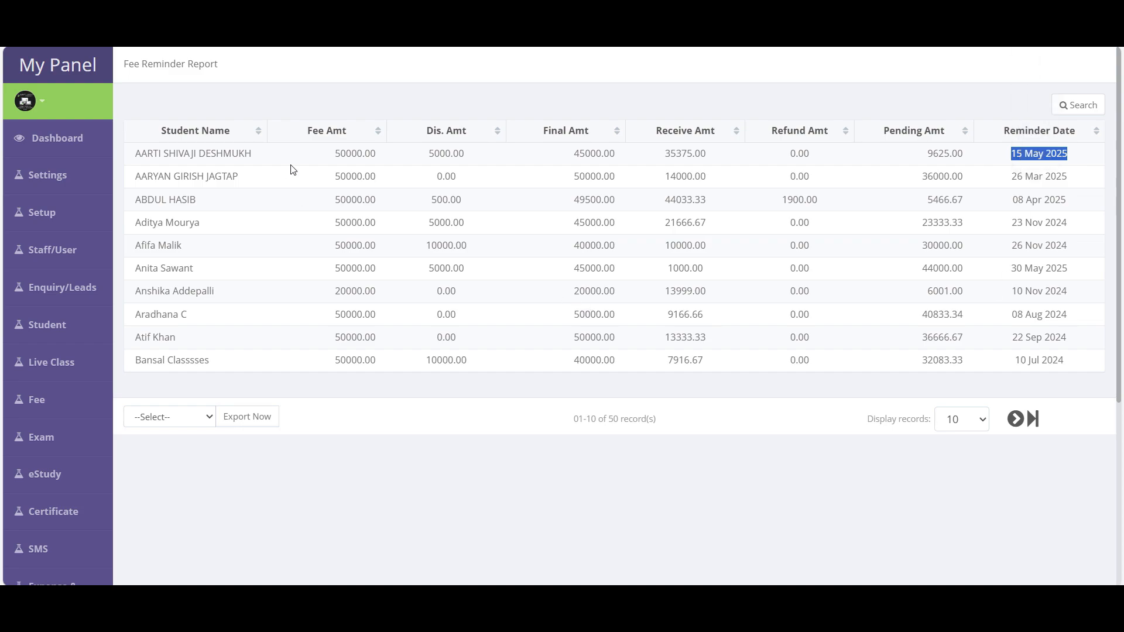
pyautogui.doubleClick(188, 158)
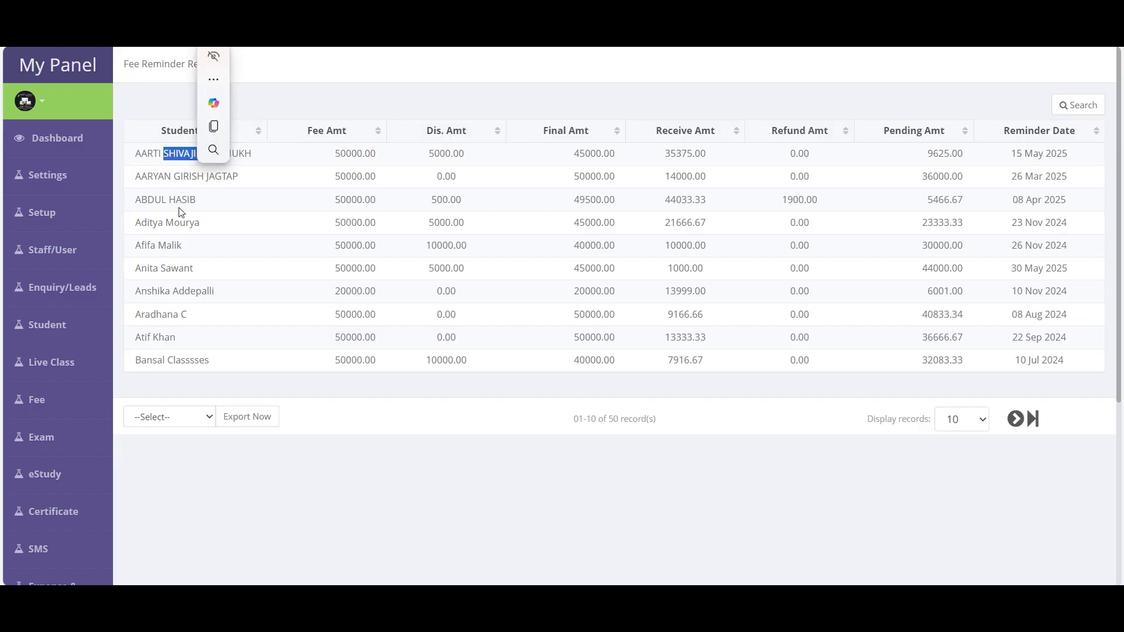
pyautogui.click(246, 306)
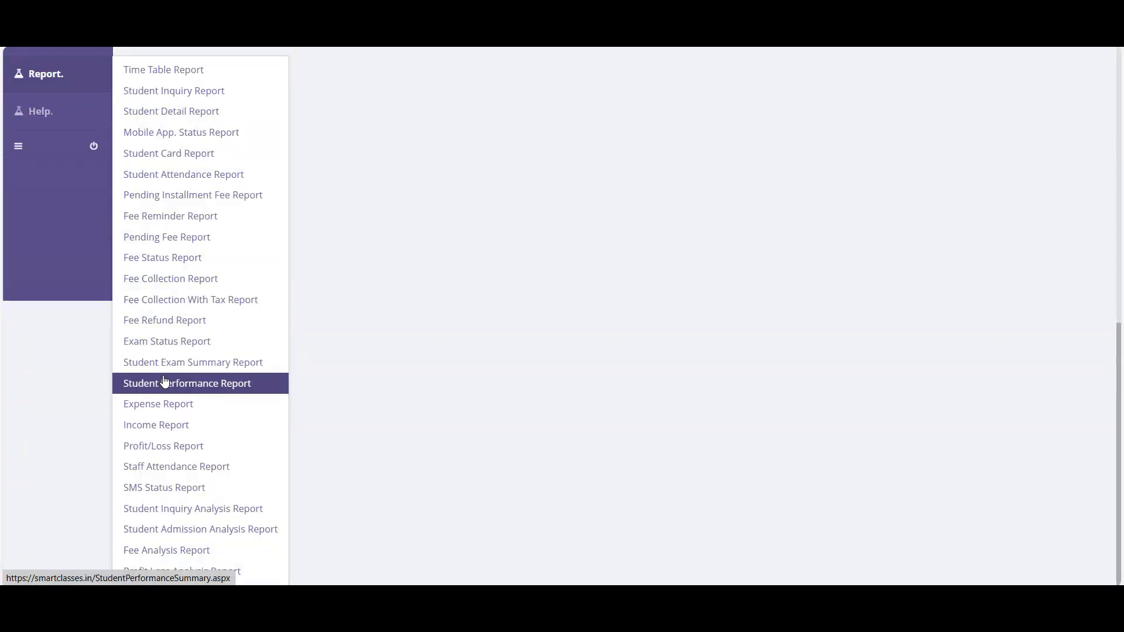
# - Open the Pending Fee Report and view its standard filter list without searching
pyautogui.click(180, 242)
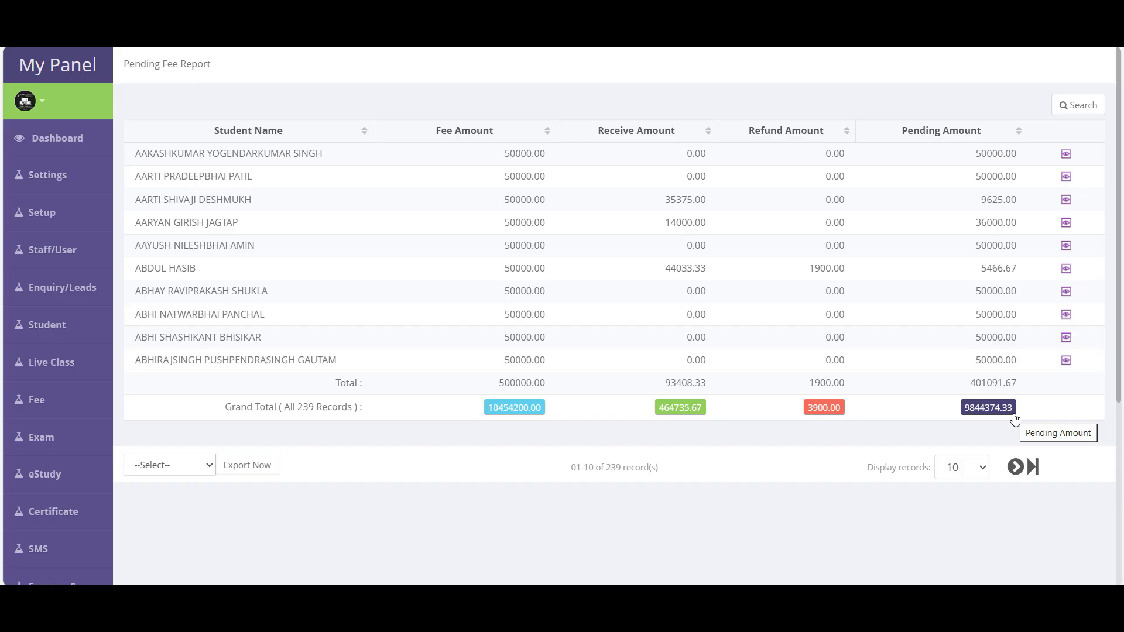
pyautogui.click(1079, 106)
pyautogui.click(442, 260)
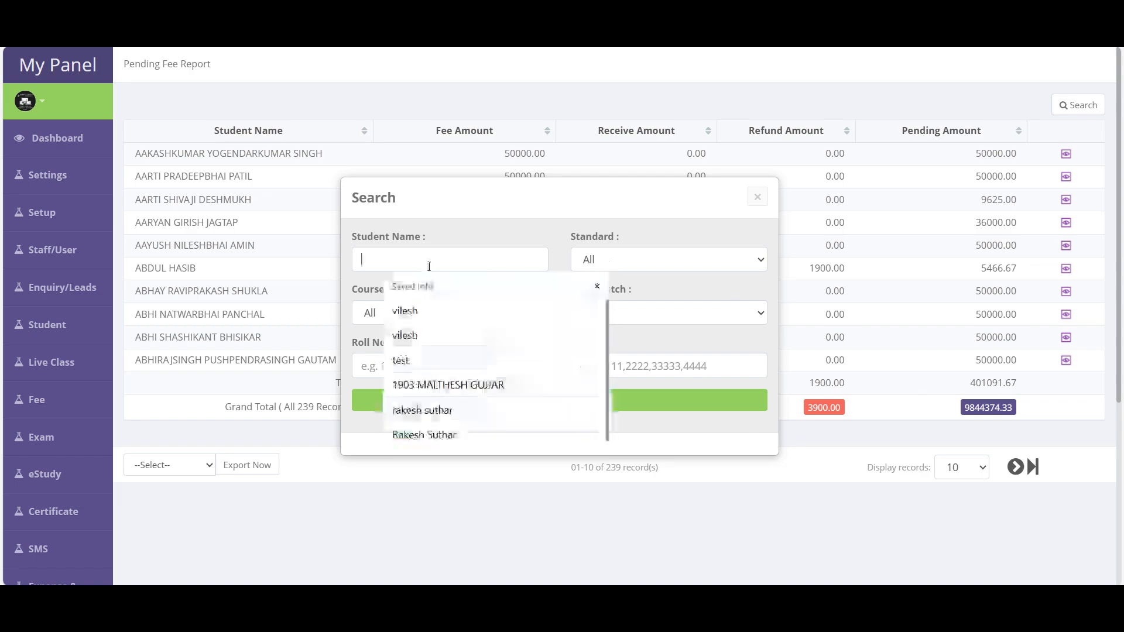
pyautogui.click(620, 259)
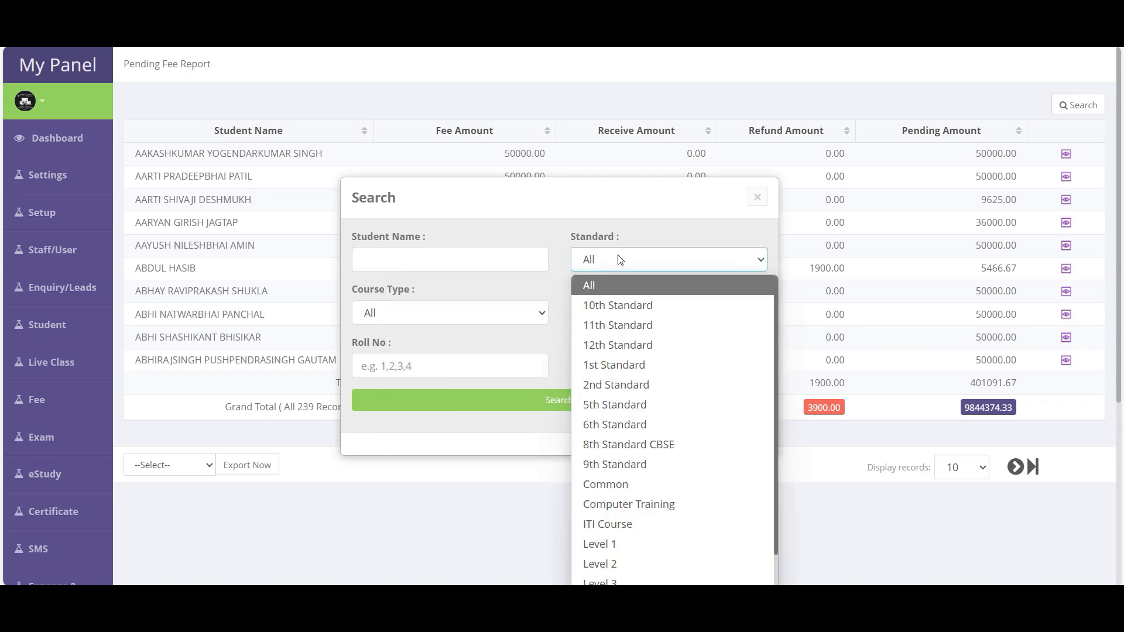
pyautogui.click(756, 195)
pyautogui.moveTo(378, 218); pyautogui.dragTo(756, 319)
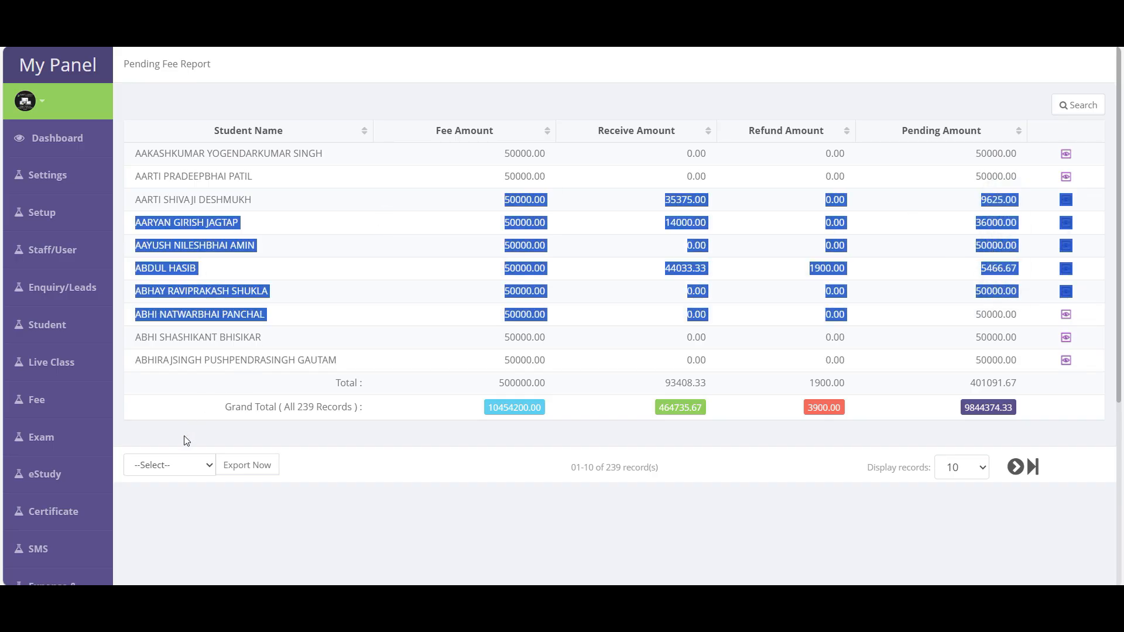
# - View the export format choices, then open the Fee Collection Report
pyautogui.click(183, 472)
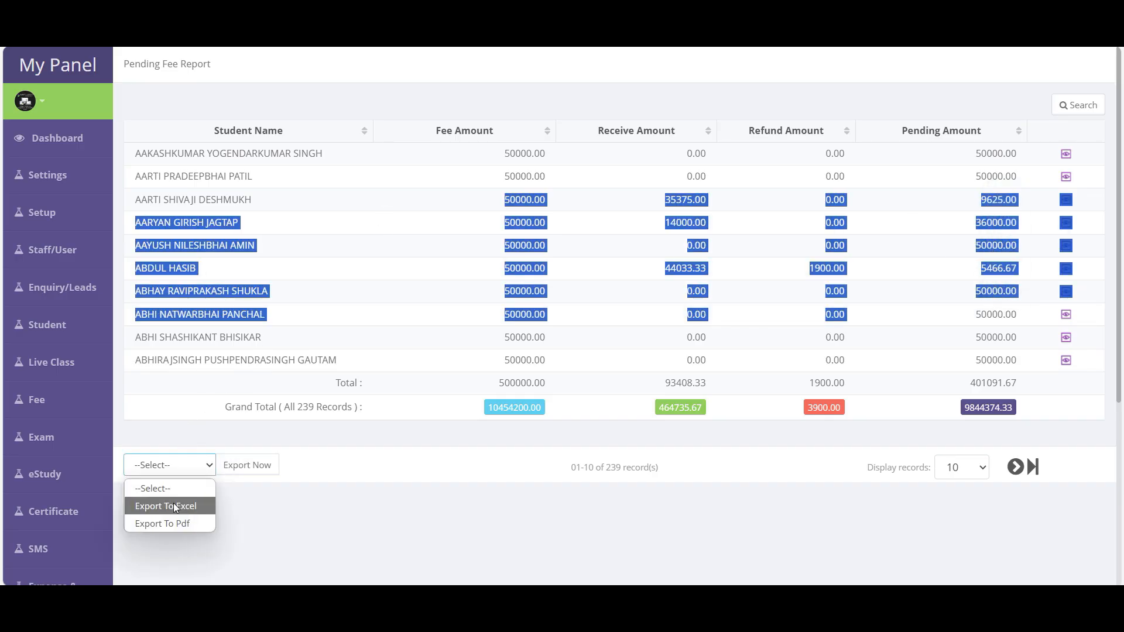
pyautogui.click(226, 521)
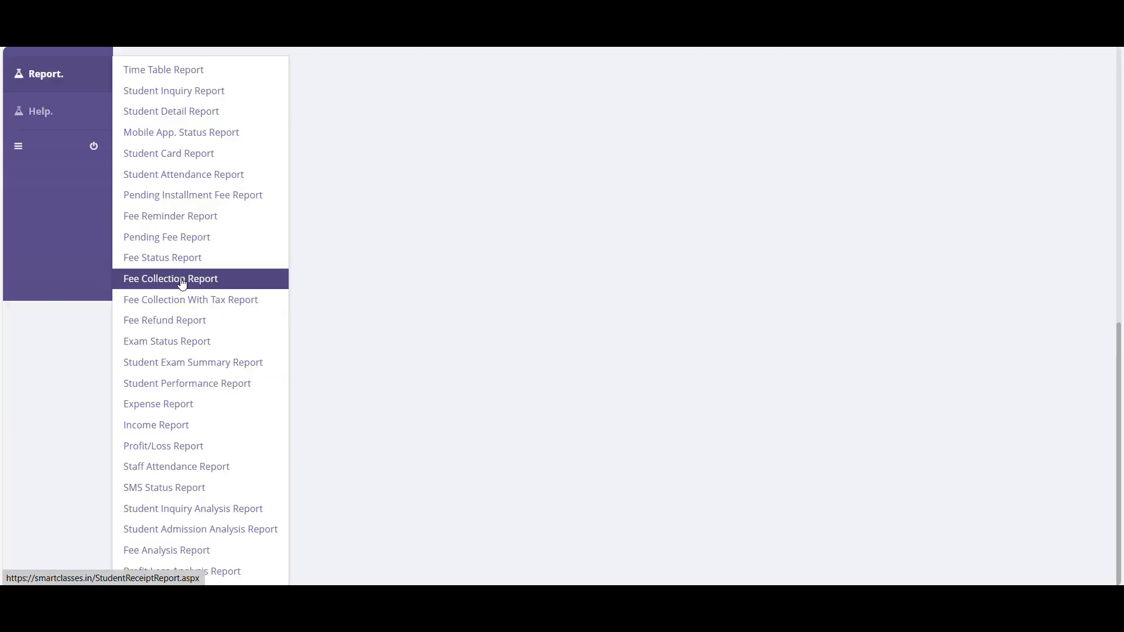
pyautogui.click(146, 283)
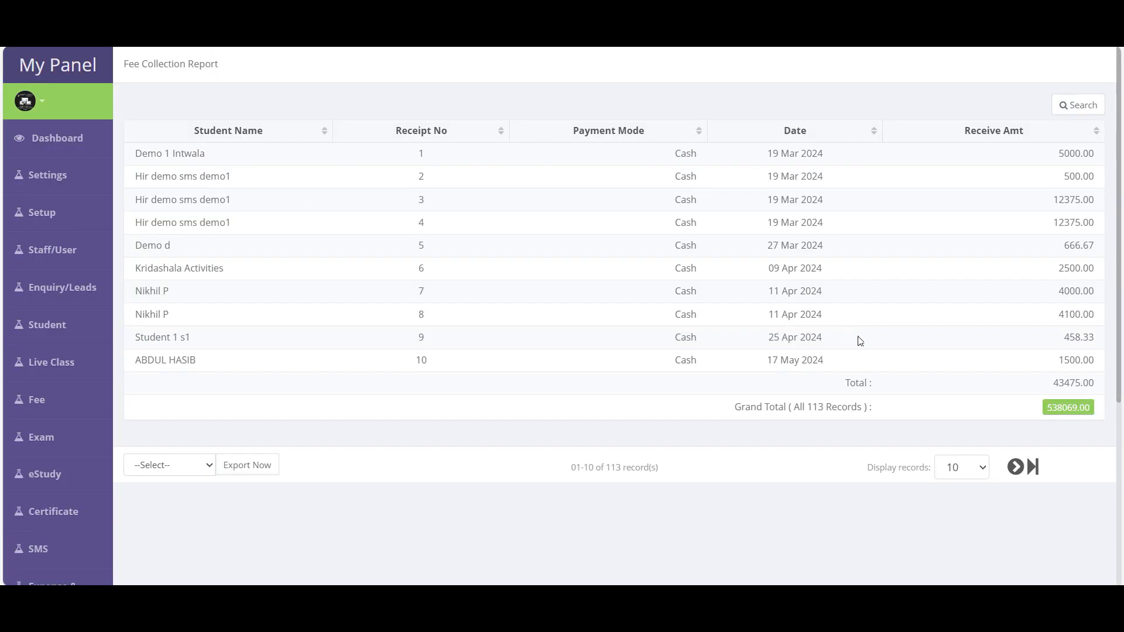
# - Filter fee collections to 10th Standard, narrowing to 21 receipts totalling 79875.00
pyautogui.click(1071, 105)
pyautogui.click(369, 218)
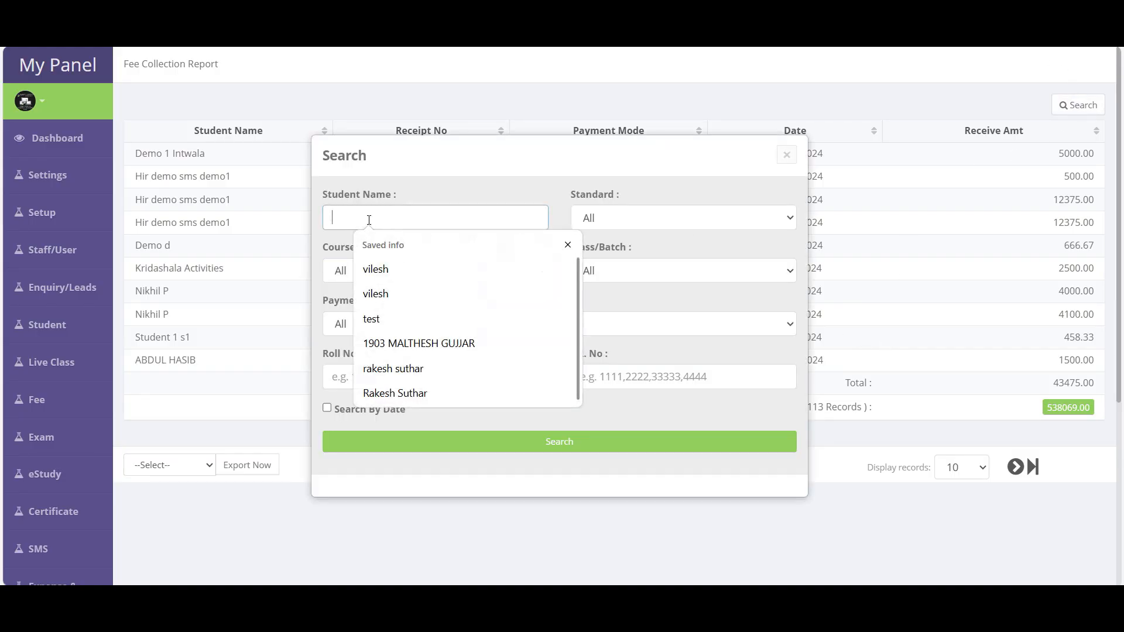
pyautogui.click(609, 225)
pyautogui.click(614, 261)
pyautogui.click(579, 450)
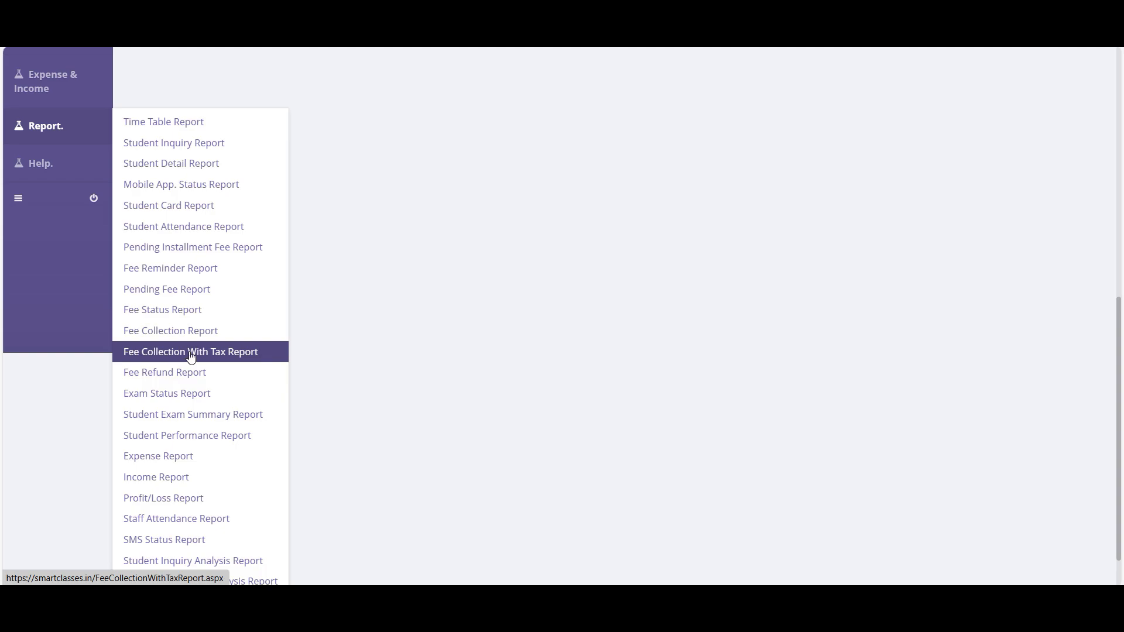
# - Review the Fee Collection With Tax Report's CGST amounts like 381.36, then open the Fee Refund Report
pyautogui.click(203, 354)
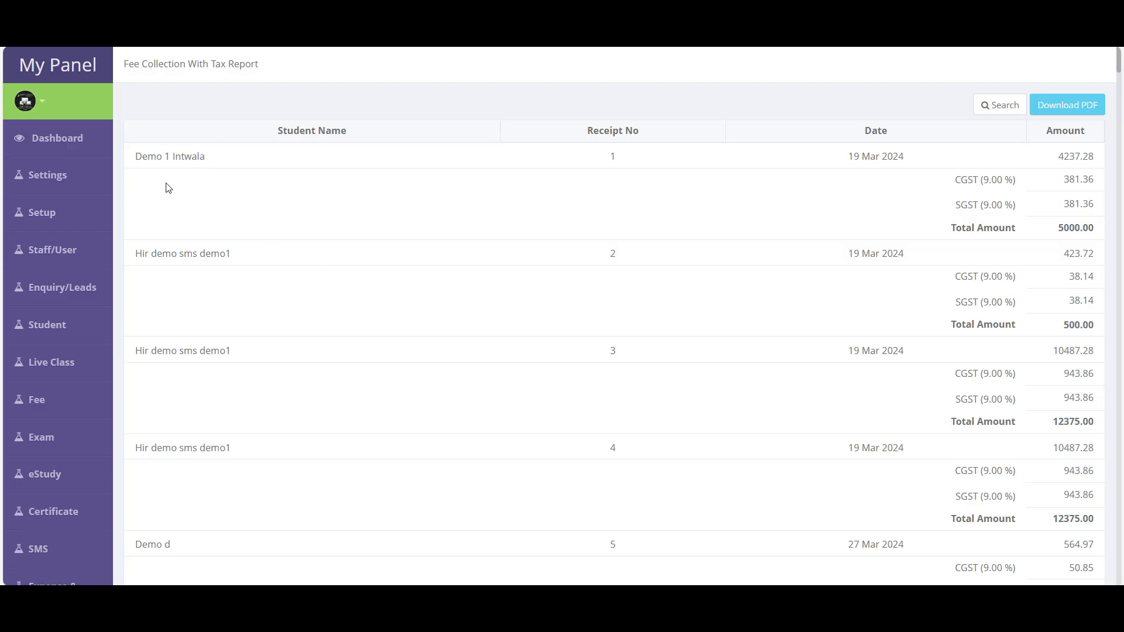
pyautogui.moveTo(142, 155); pyautogui.dragTo(243, 170)
pyautogui.moveTo(607, 165); pyautogui.dragTo(616, 168)
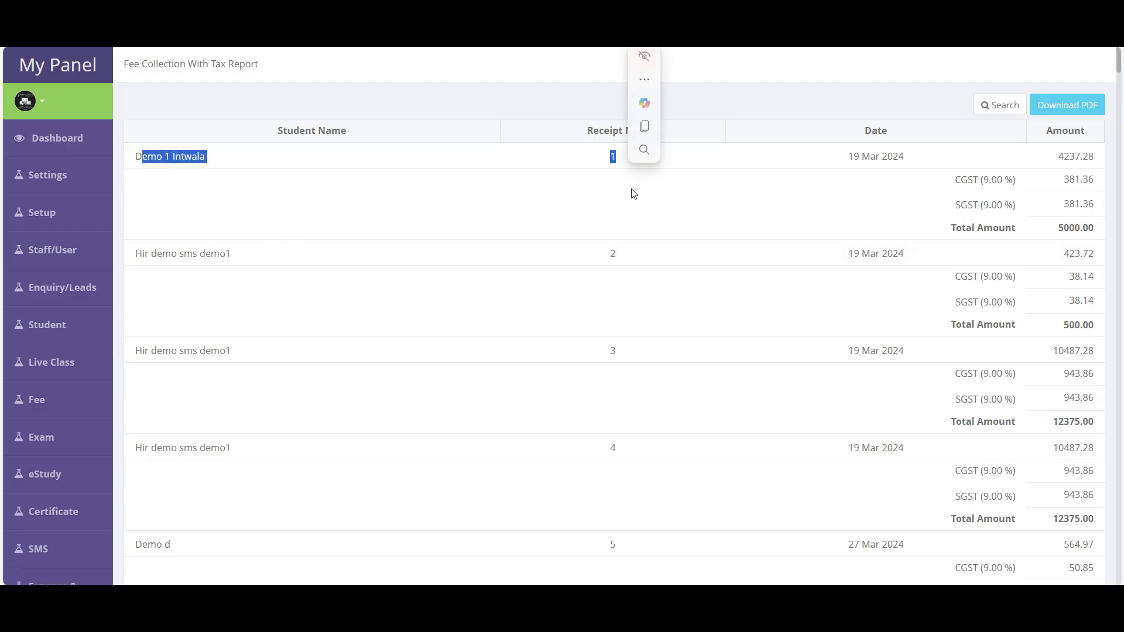
pyautogui.click(1081, 187)
pyautogui.doubleClick(1079, 180)
pyautogui.click(1080, 196)
pyautogui.moveTo(1075, 228); pyautogui.dragTo(1078, 228)
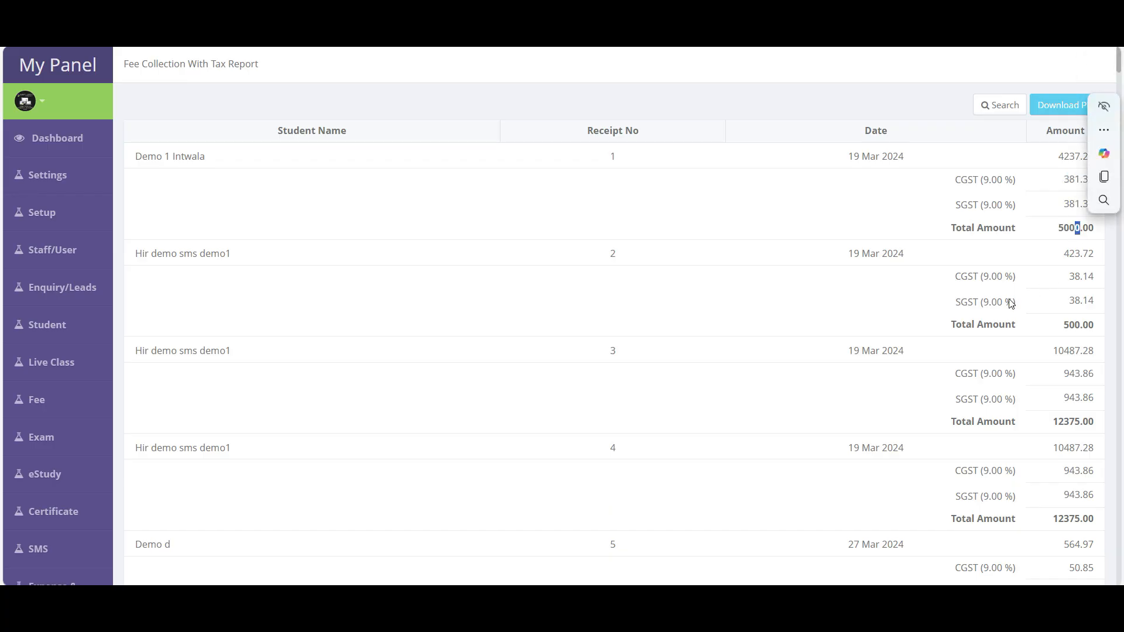
pyautogui.scroll(-10, 590, 366)
pyautogui.scroll(-15, 590, 367)
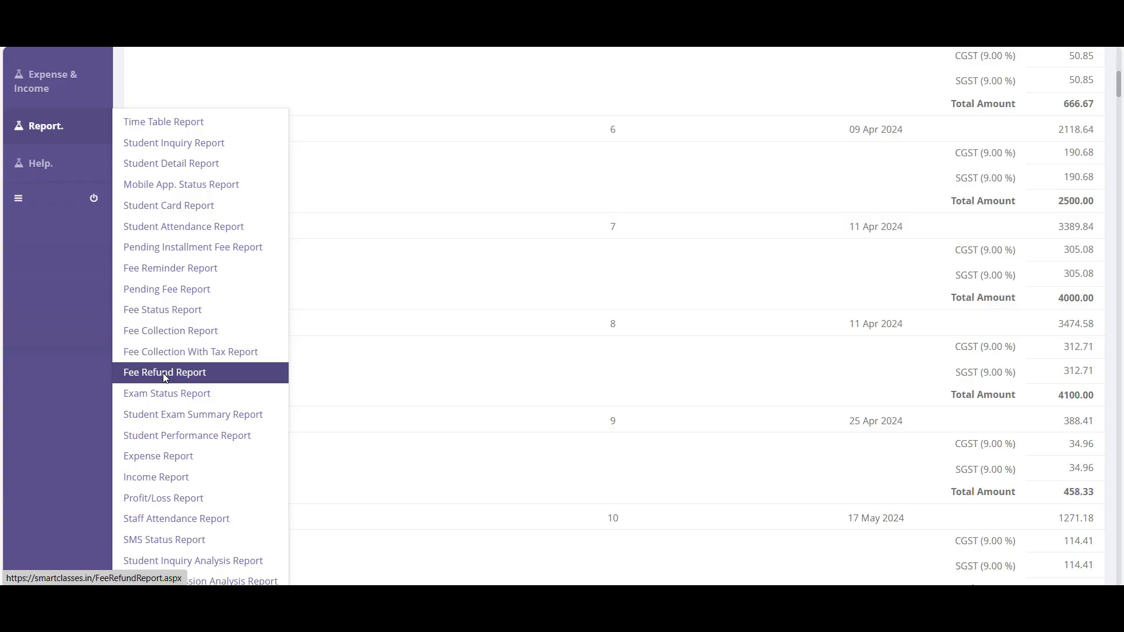
pyautogui.click(165, 373)
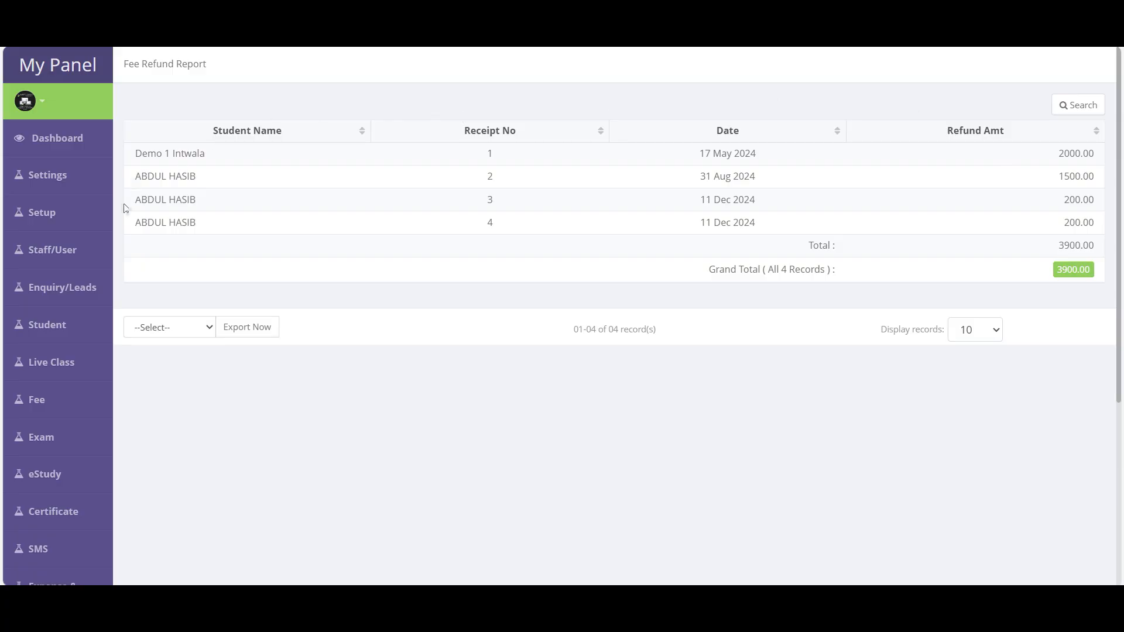
# - View the refund search filters and standards list, leaving Standard on All
pyautogui.click(1086, 108)
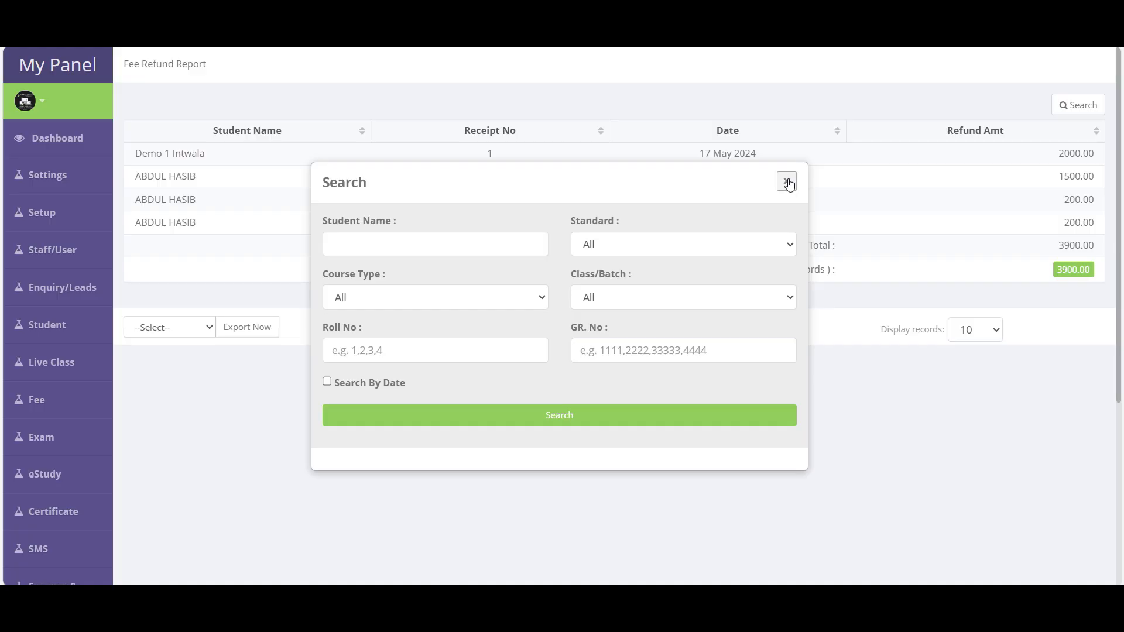
pyautogui.click(383, 240)
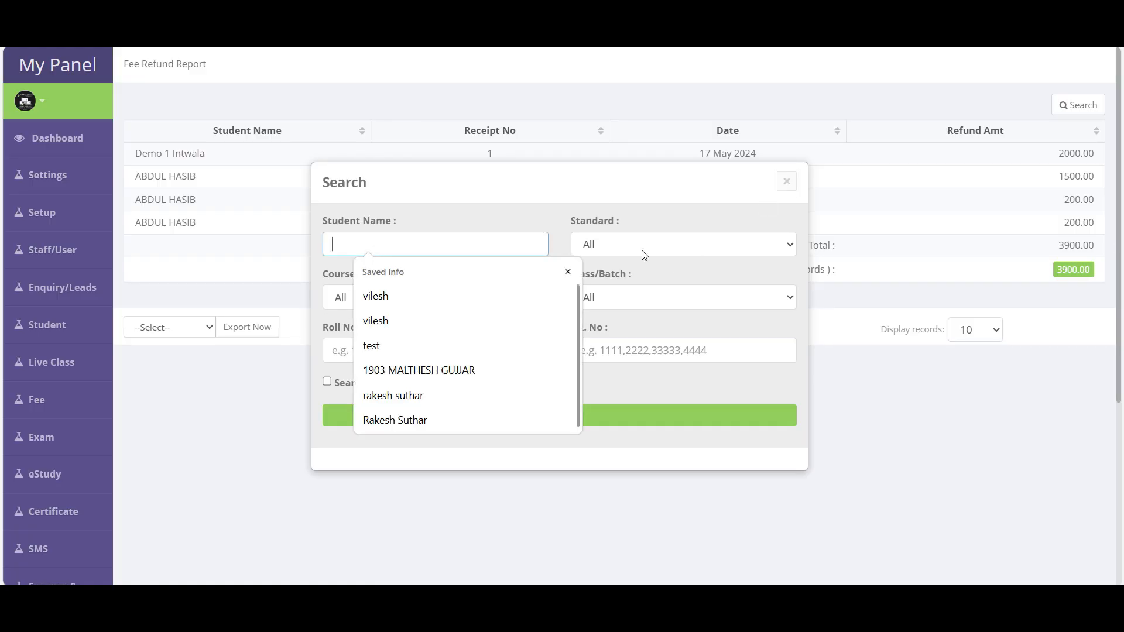
pyautogui.click(674, 246)
pyautogui.click(516, 396)
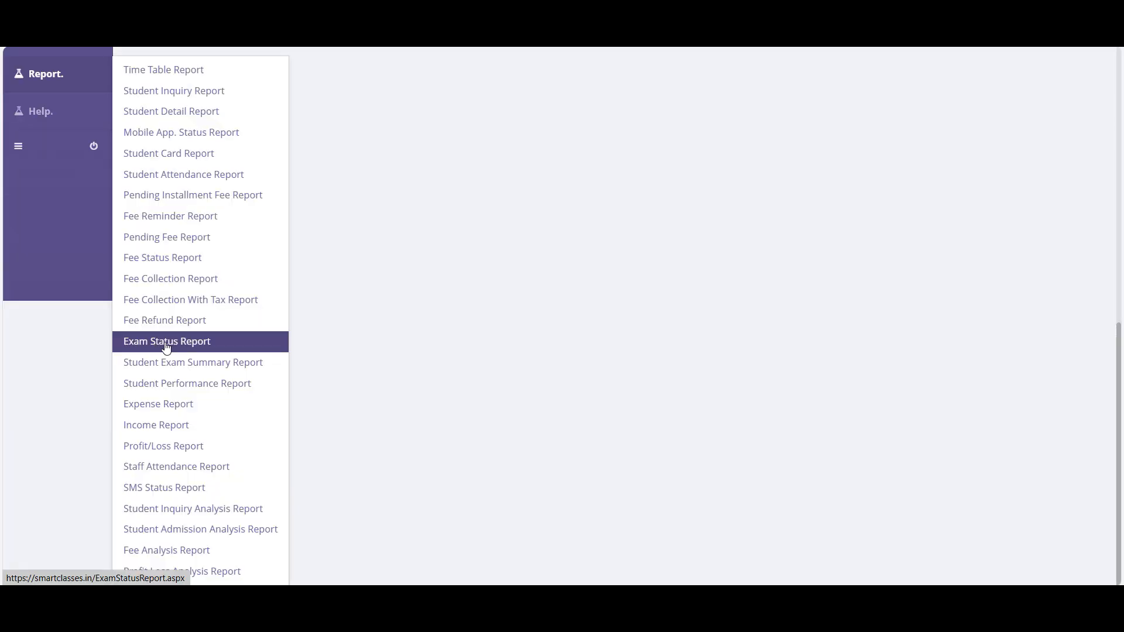
# - Open the Exam Status Report and check Weekly Exam MCQ's 20 absent students
pyautogui.click(166, 348)
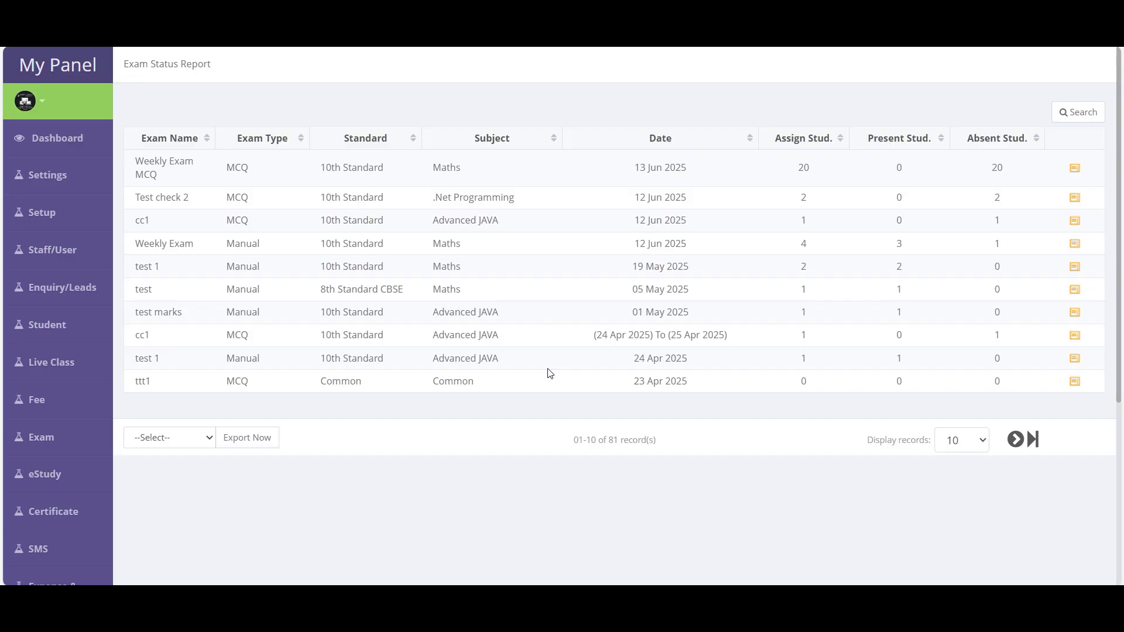
pyautogui.moveTo(135, 163); pyautogui.dragTo(178, 177)
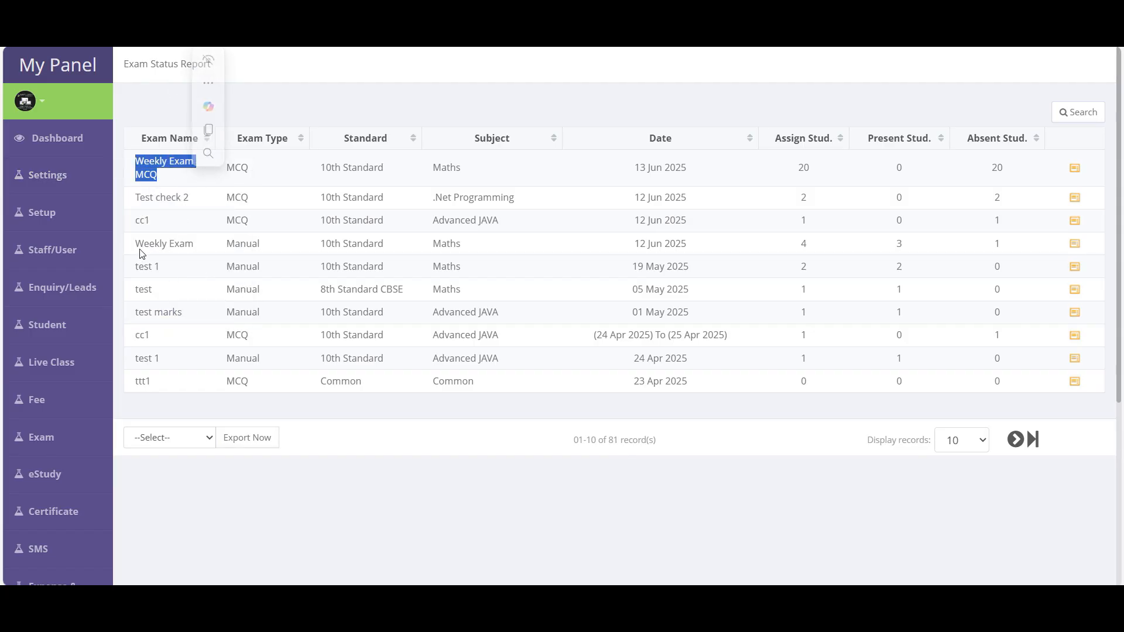
pyautogui.moveTo(134, 244); pyautogui.dragTo(237, 264)
pyautogui.click(794, 226)
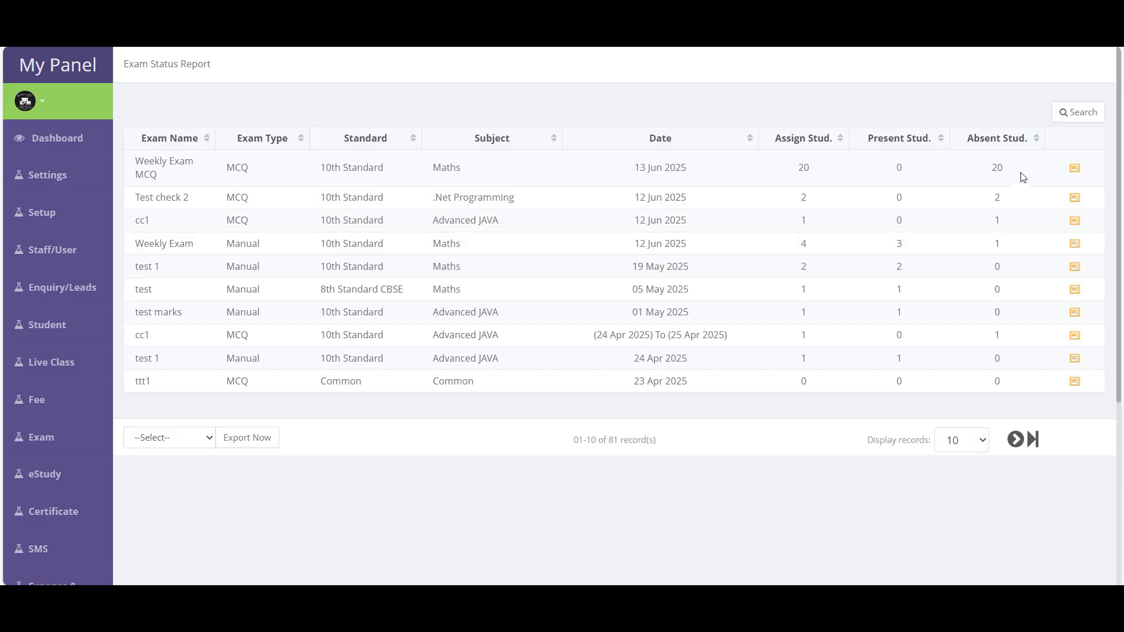
pyautogui.doubleClick(1001, 168)
# - Open Weekly Exam MCQ's student results, showing all 20 students absent
pyautogui.click(1075, 171)
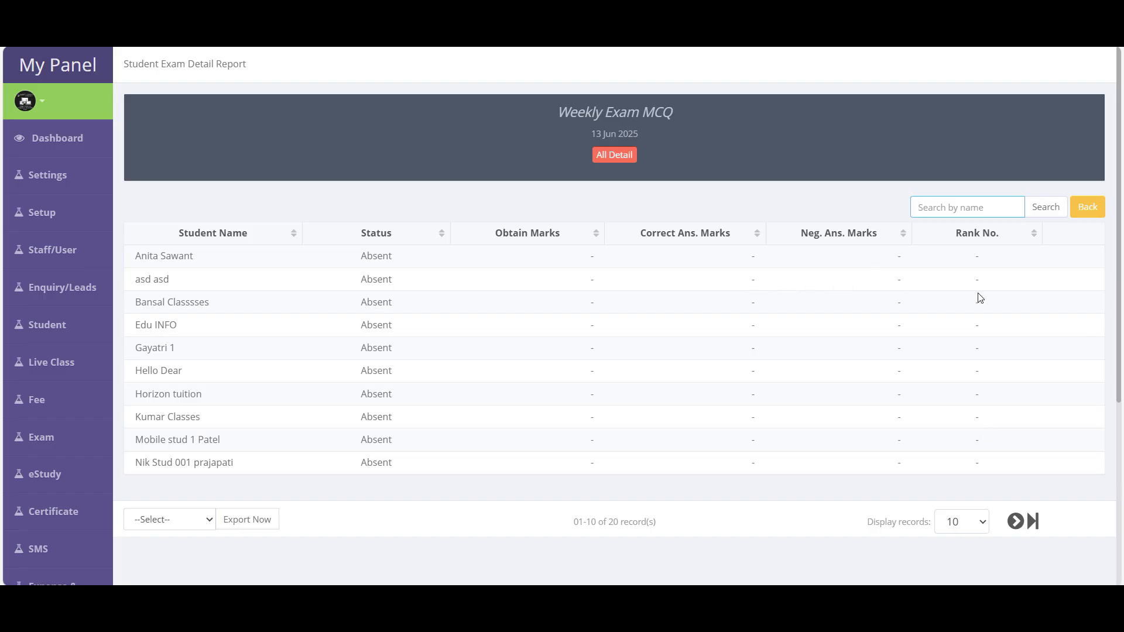
pyautogui.moveTo(981, 253); pyautogui.dragTo(988, 469)
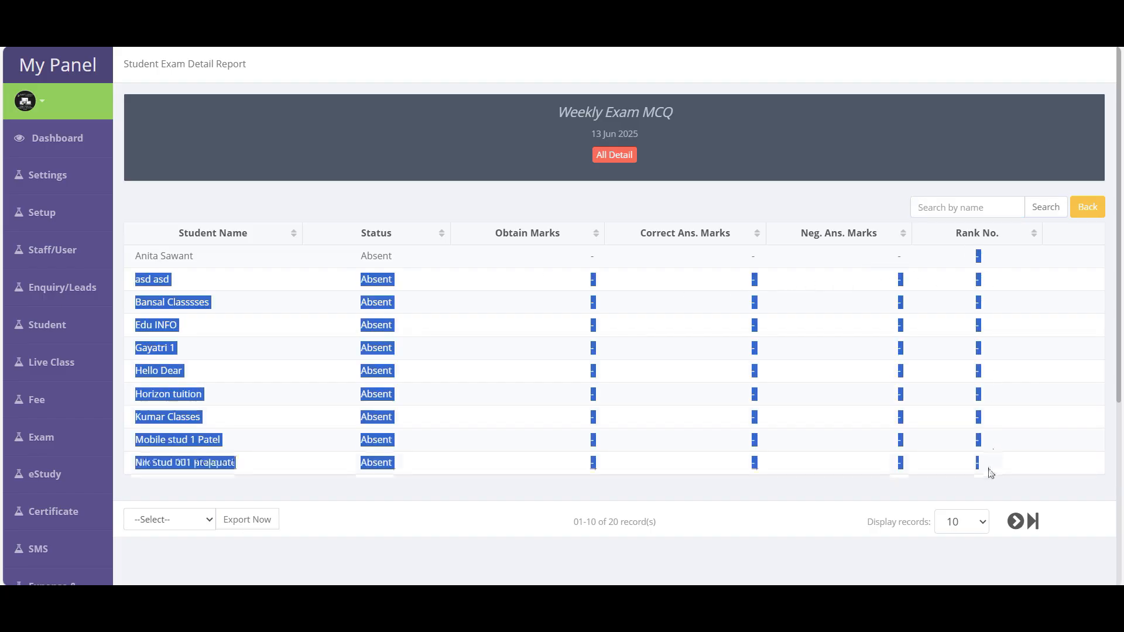
pyautogui.click(622, 349)
pyautogui.moveTo(583, 257); pyautogui.dragTo(994, 474)
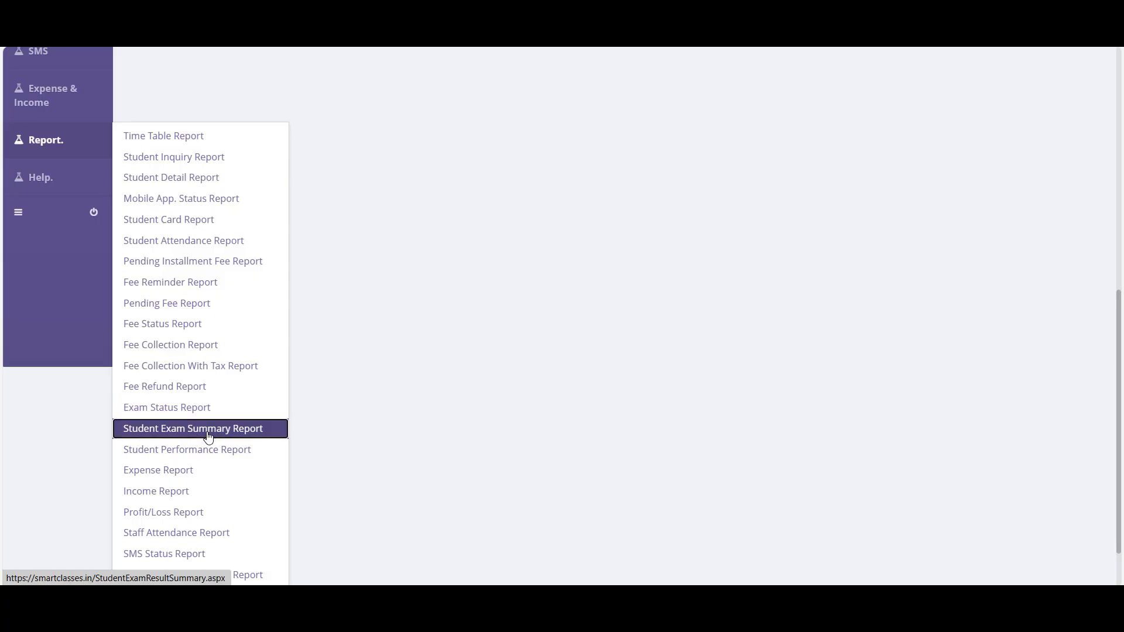
pyautogui.click(207, 433)
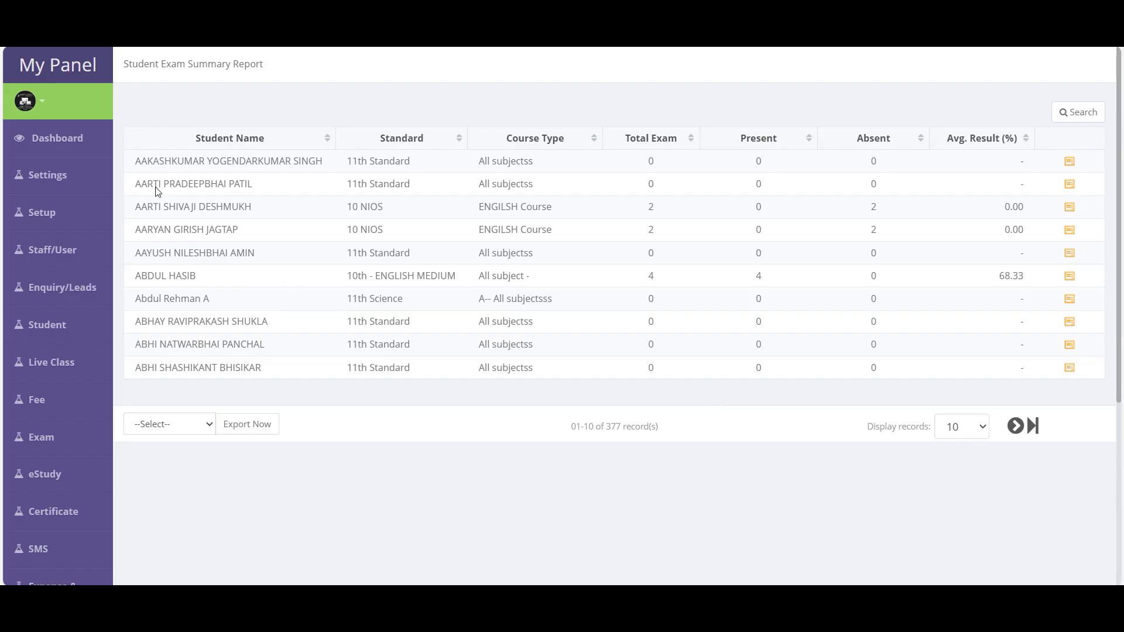
pyautogui.moveTo(171, 163); pyautogui.dragTo(199, 369)
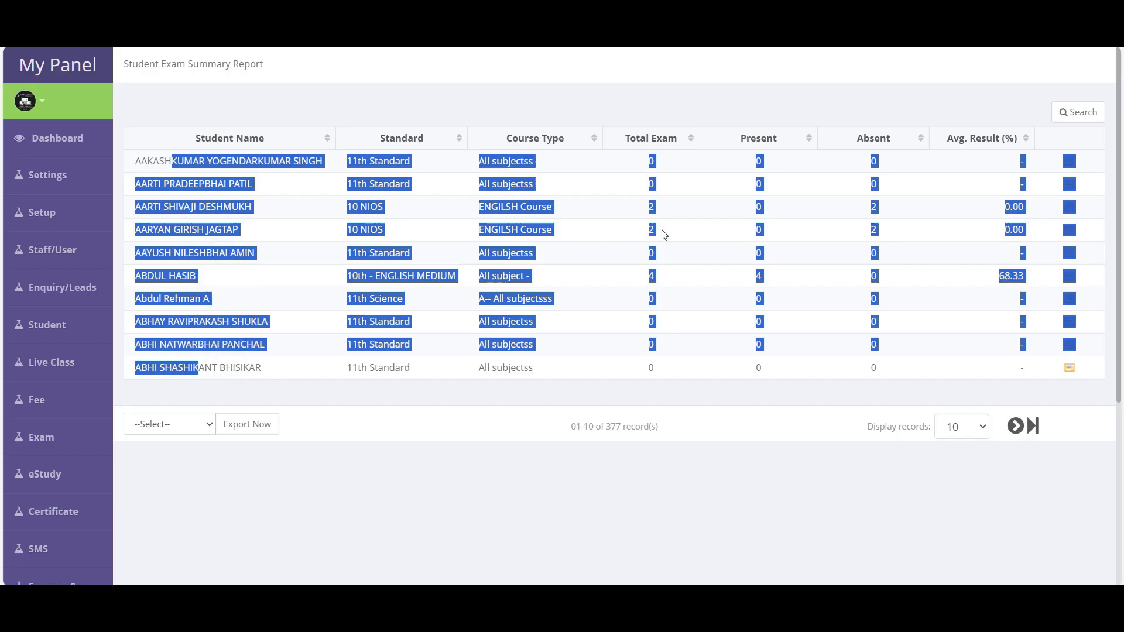
pyautogui.click(731, 177)
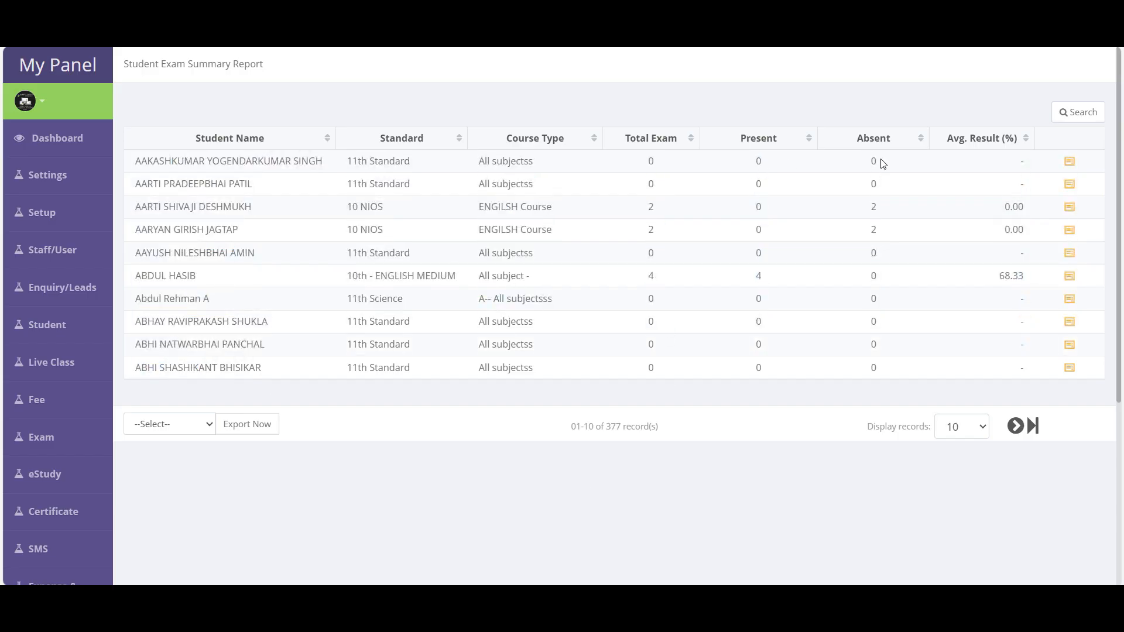
pyautogui.doubleClick(1016, 284)
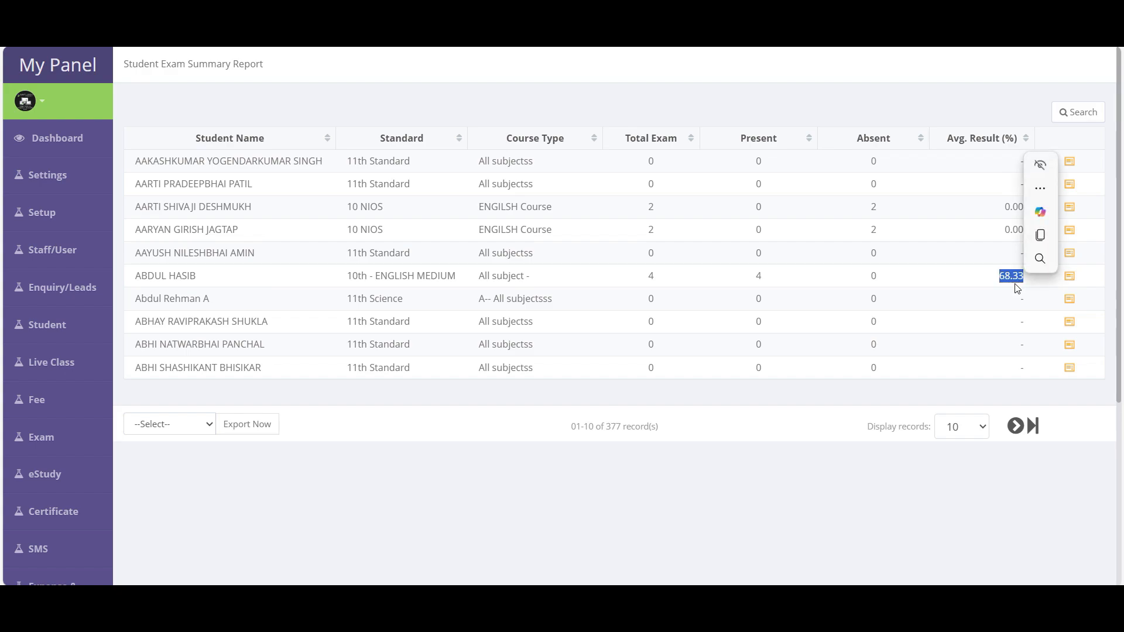
pyautogui.click(1079, 114)
pyautogui.click(436, 246)
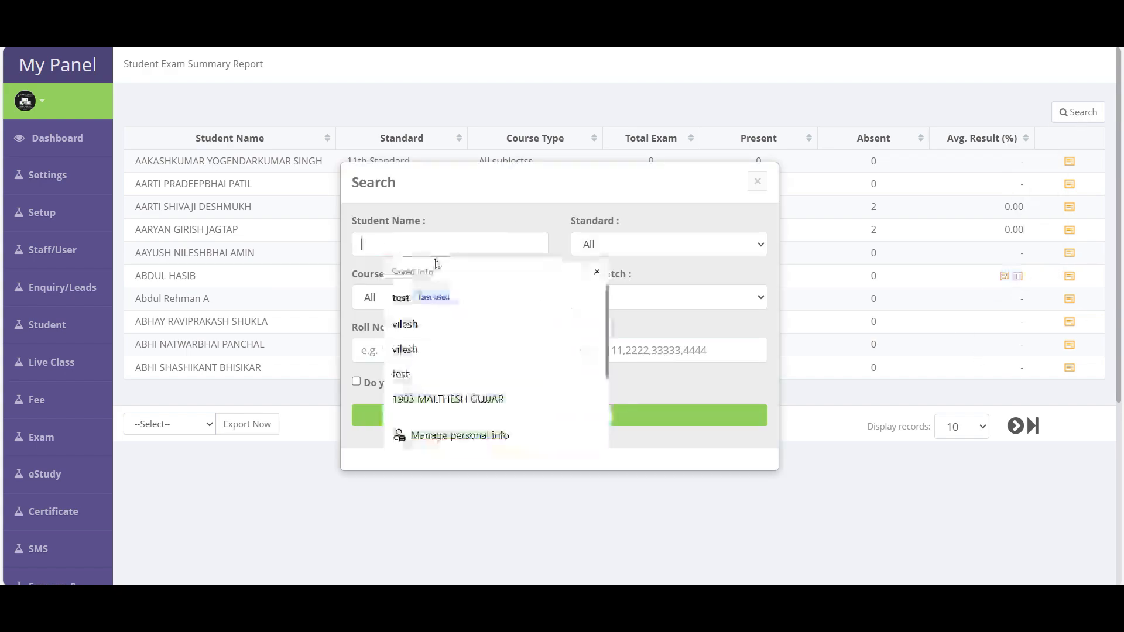
pyautogui.click(601, 246)
pyautogui.click(761, 182)
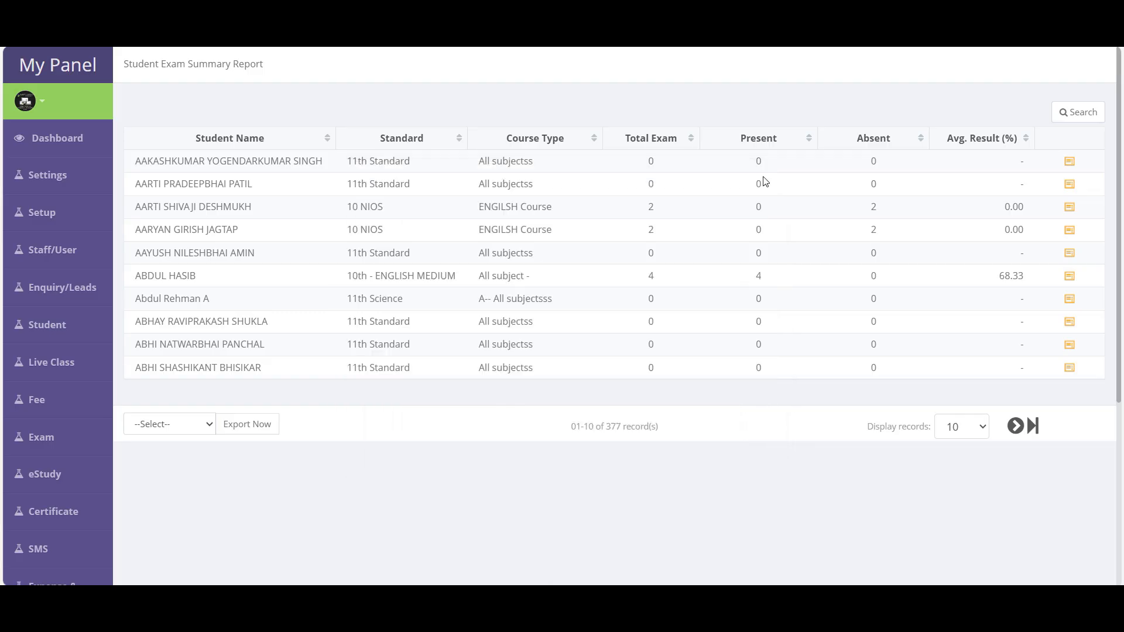
pyautogui.click(1071, 280)
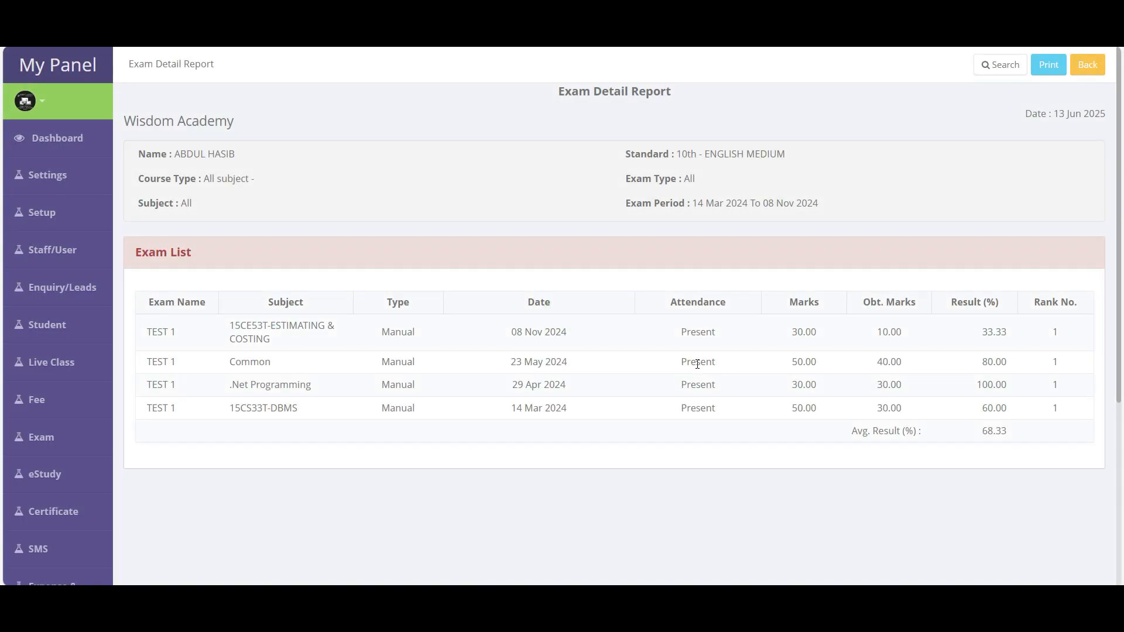
# - Review the 68.33 student's exam details, then filter by exam date from 1 June 2025
pyautogui.moveTo(141, 154); pyautogui.dragTo(964, 447)
pyautogui.click(870, 494)
pyautogui.click(996, 71)
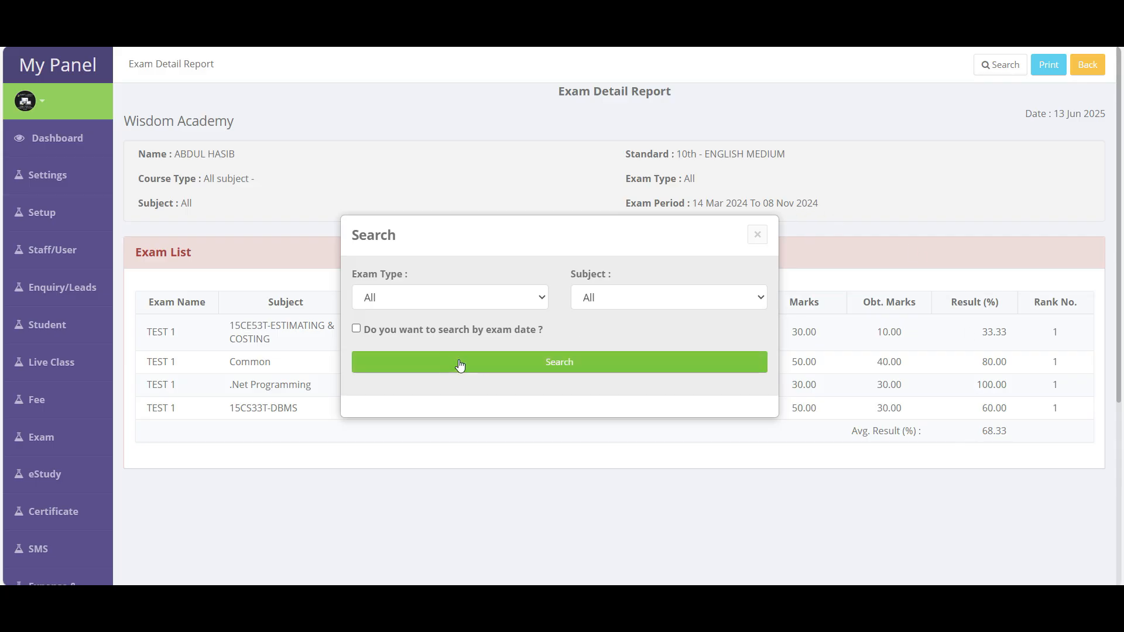
pyautogui.click(437, 329)
pyautogui.click(469, 382)
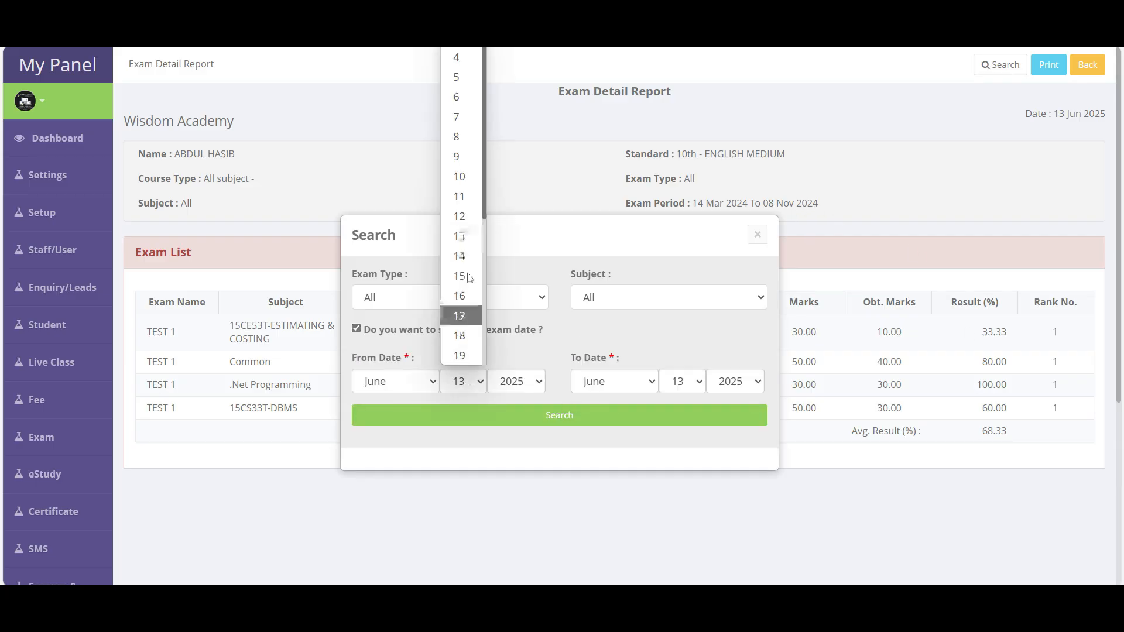
pyautogui.click(462, 2)
# - Set the end date to 31 June 2025 and search, which returns no records
pyautogui.click(681, 379)
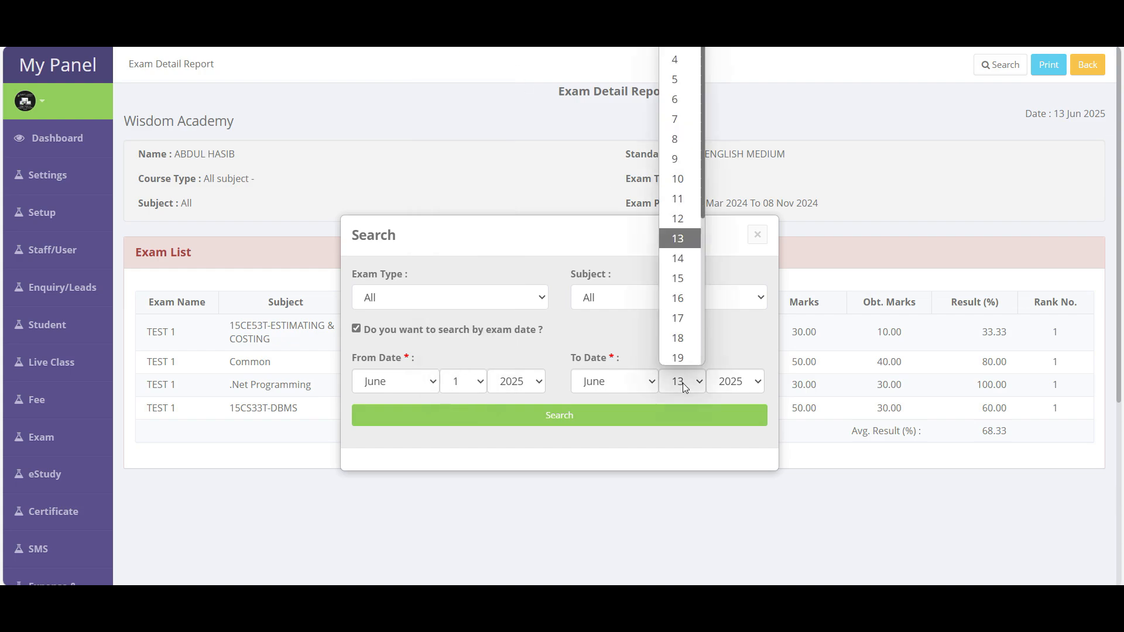
pyautogui.scroll(-3, 678, 328)
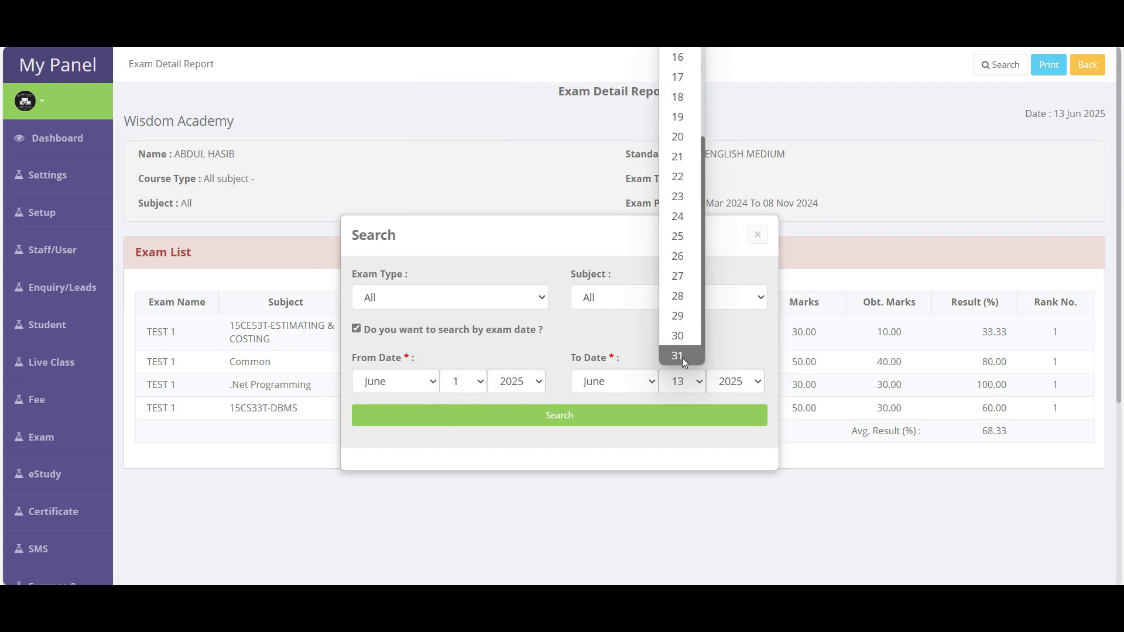
pyautogui.click(682, 357)
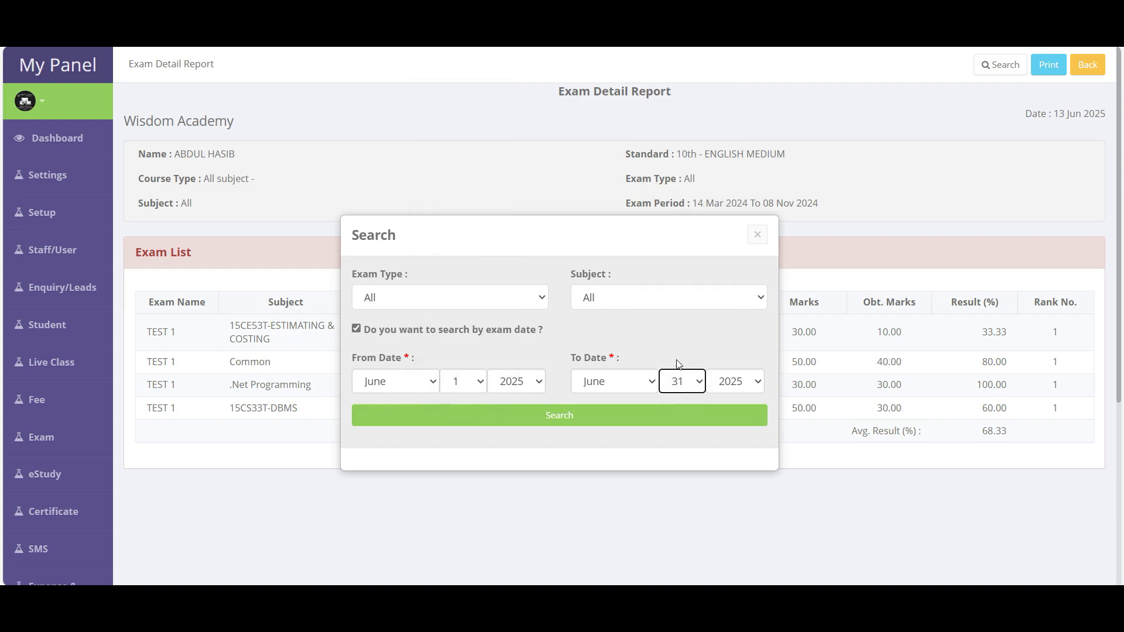
pyautogui.click(563, 419)
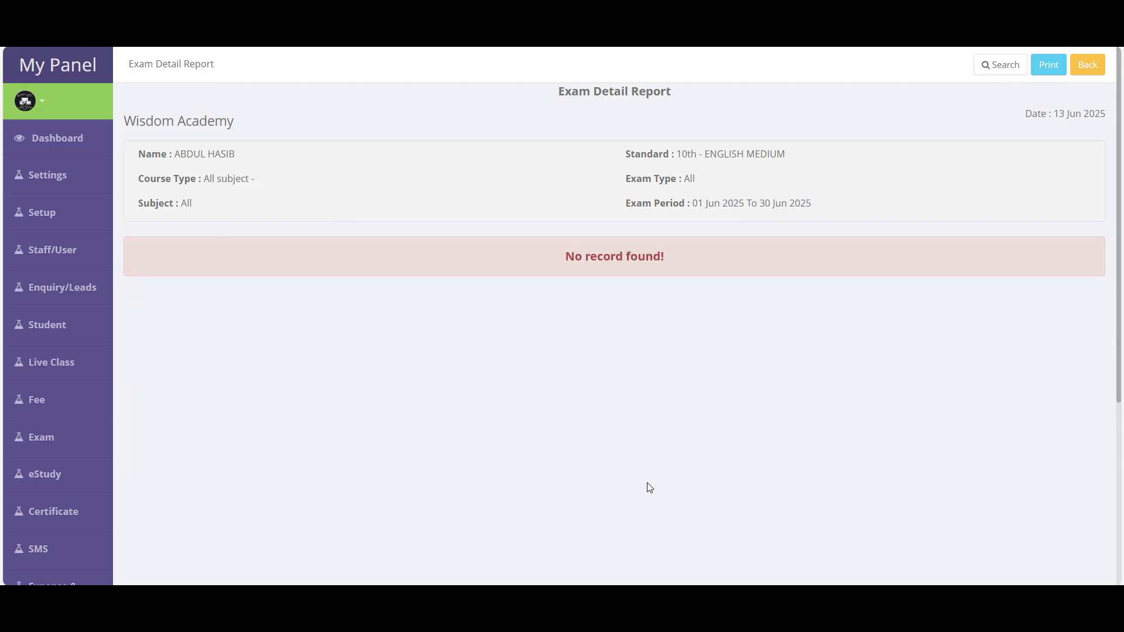
pyautogui.moveTo(624, 215); pyautogui.dragTo(865, 203)
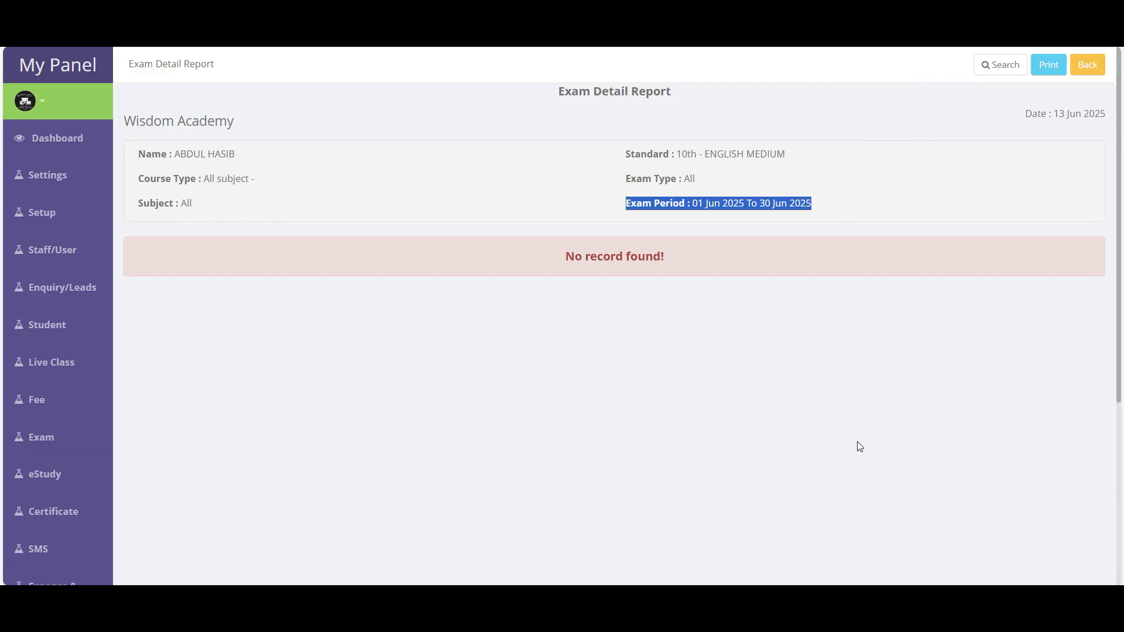
pyautogui.scroll(-5, 858, 446)
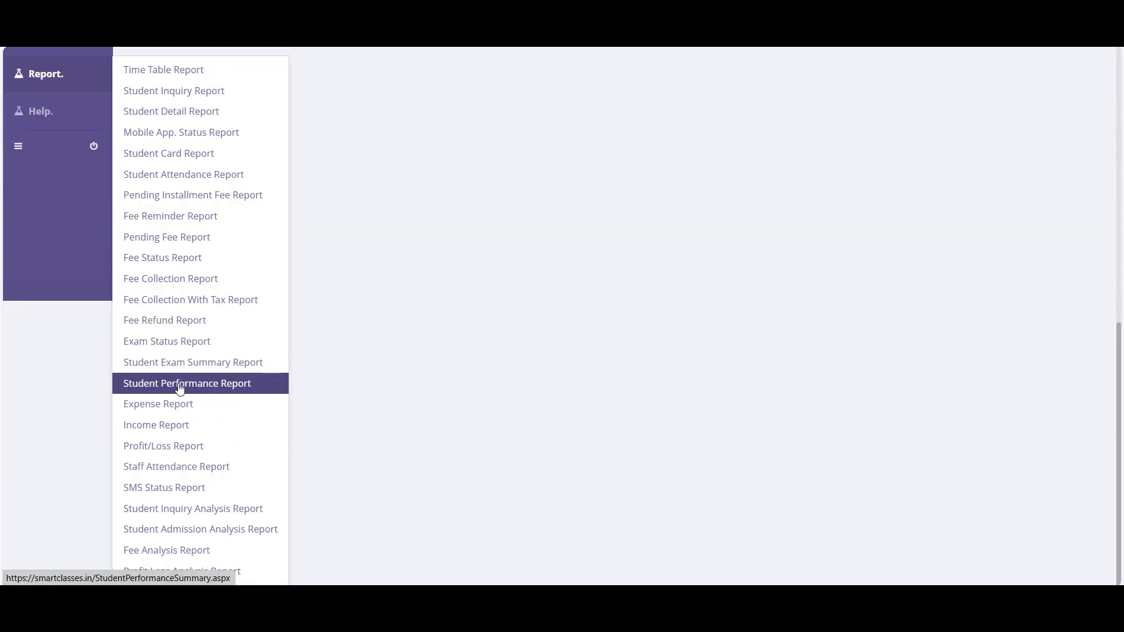
# - Open the Student Performance Report and compare values such as 14.29, 92.86, 0.00 and 68.33
pyautogui.click(210, 391)
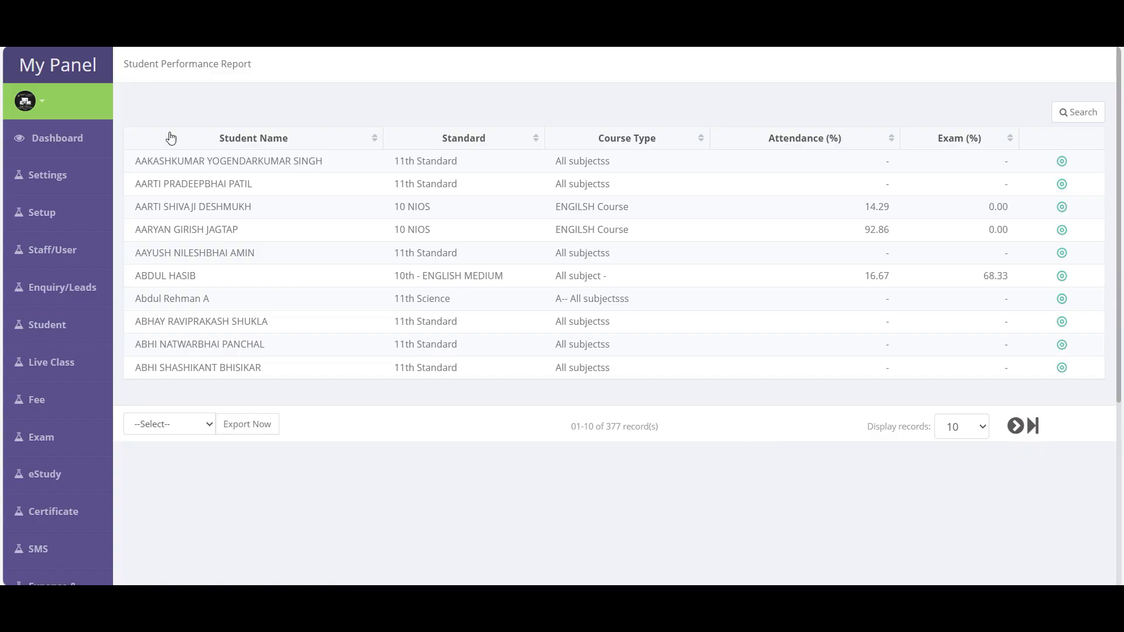
pyautogui.moveTo(137, 171); pyautogui.dragTo(354, 168)
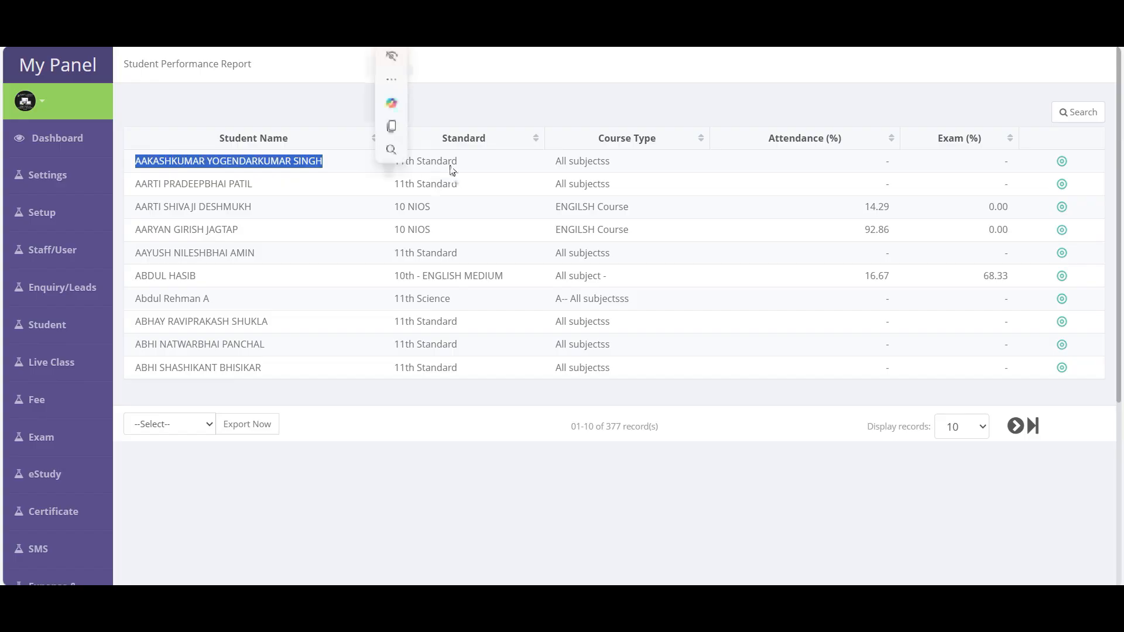
pyautogui.moveTo(864, 208); pyautogui.dragTo(1008, 209)
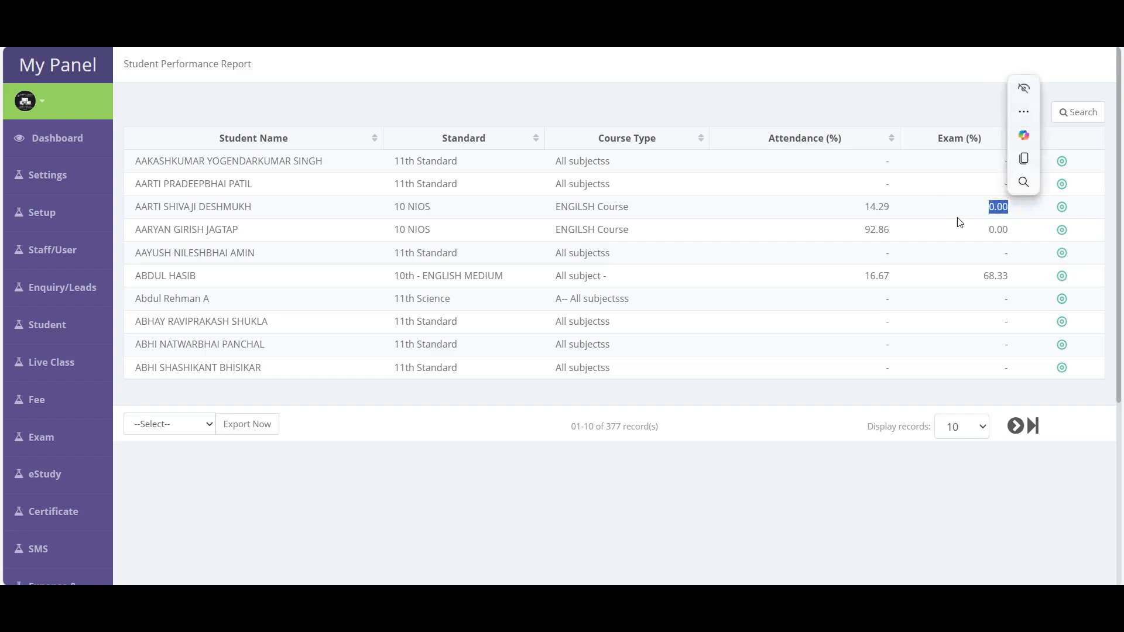
pyautogui.doubleClick(870, 210)
pyautogui.moveTo(865, 230); pyautogui.dragTo(870, 232)
pyautogui.doubleClick(999, 232)
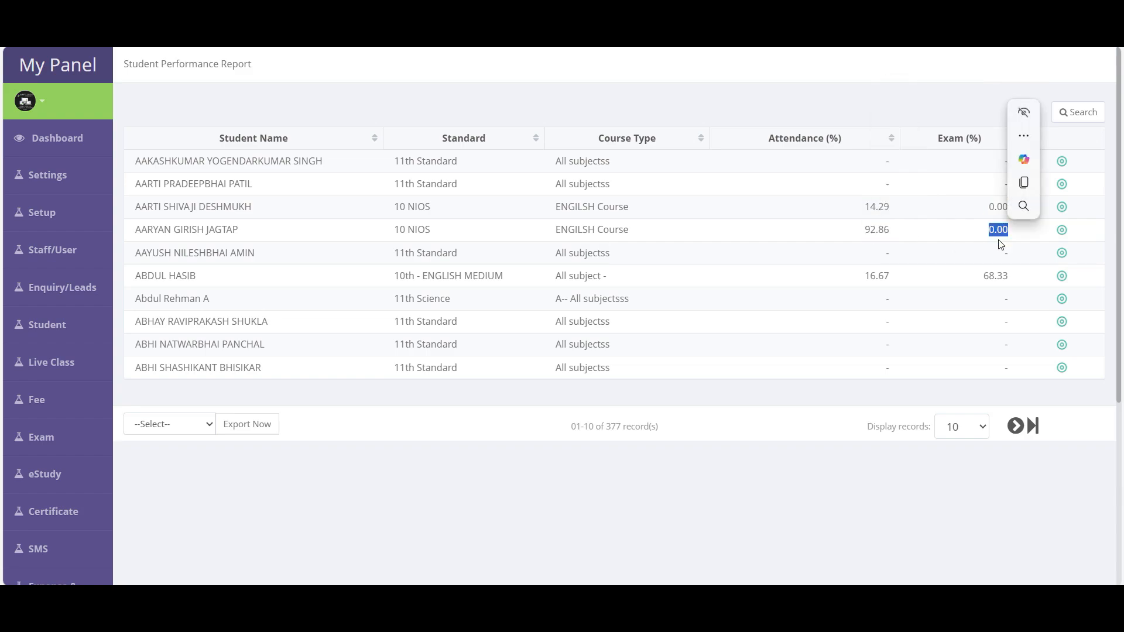
pyautogui.doubleClick(999, 276)
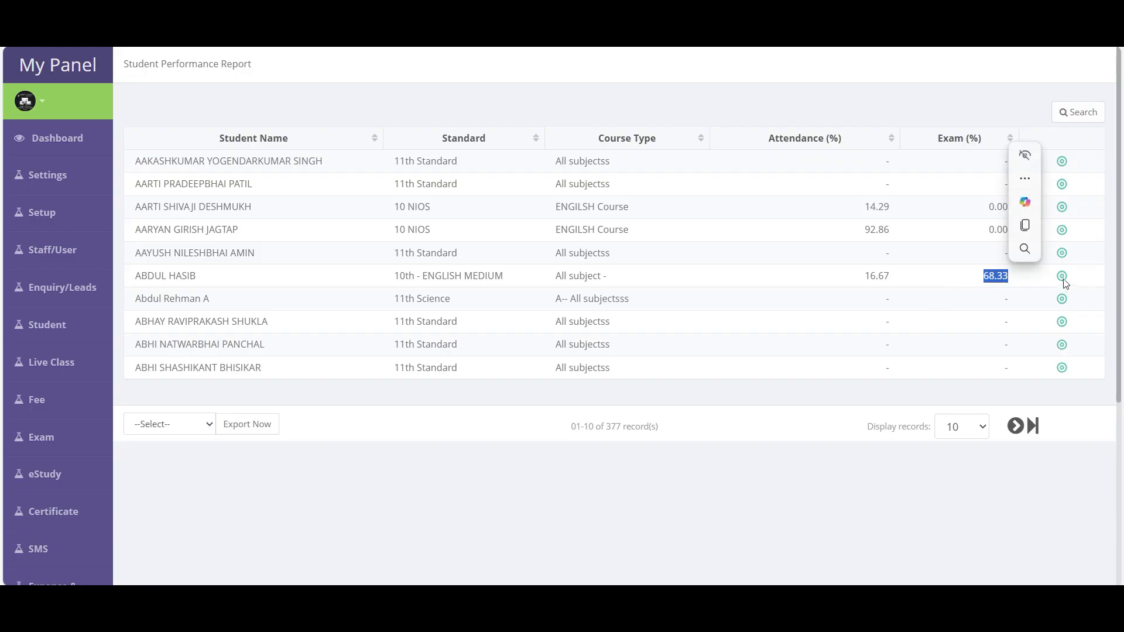
# - View the 68.33 student's performance detail: 12 classes, 16.67% attendance
pyautogui.click(1086, 283)
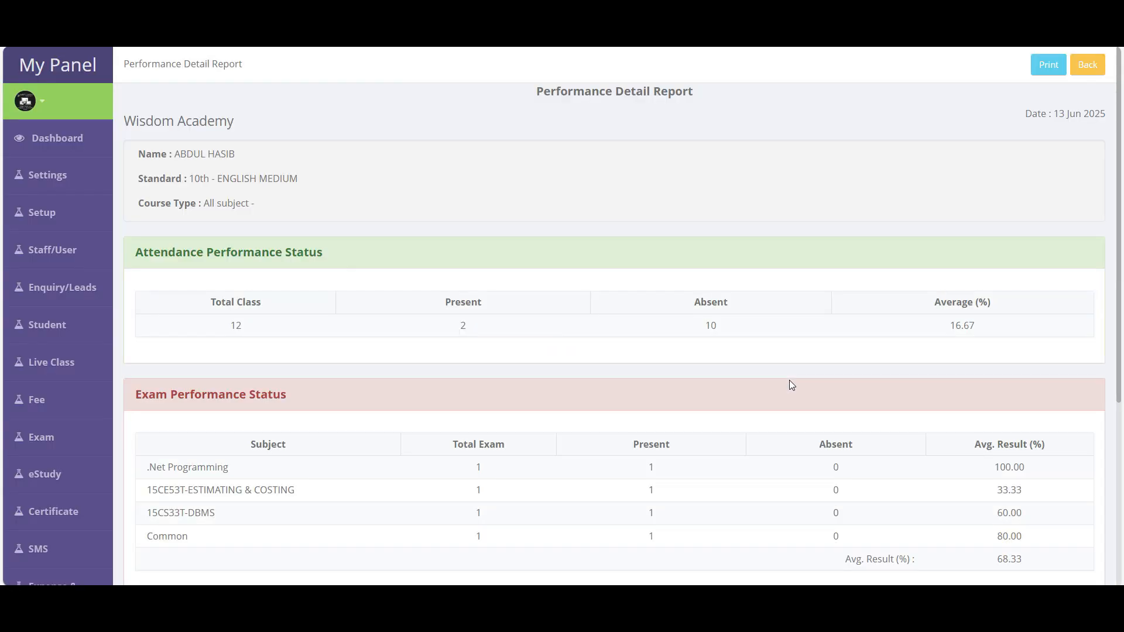
pyautogui.scroll(-3, 303, 303)
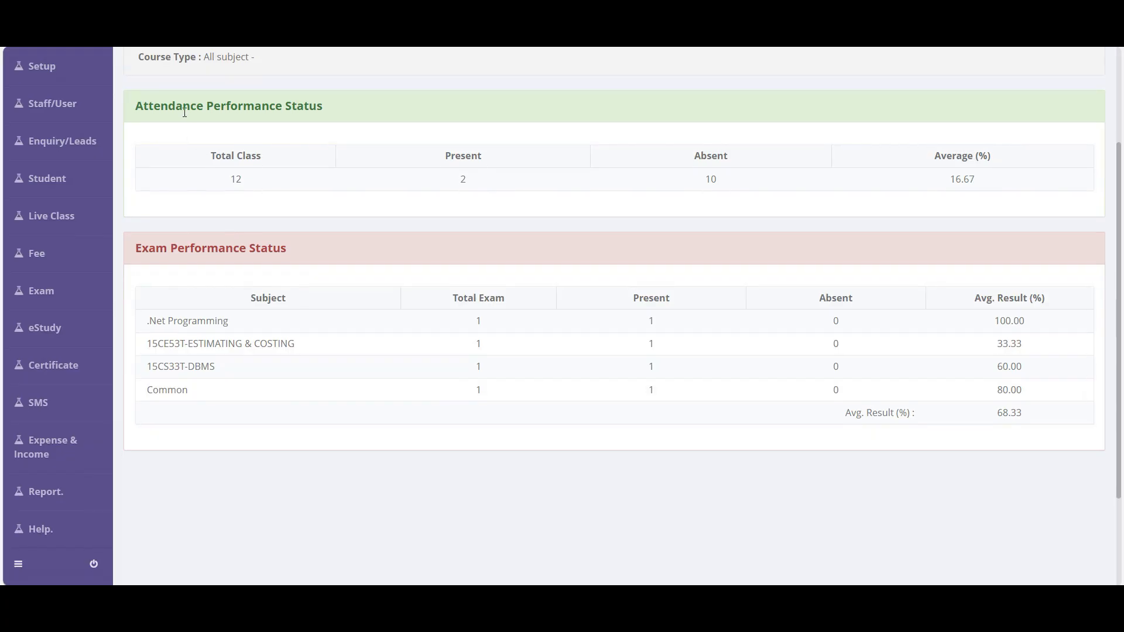
pyautogui.doubleClick(232, 187)
pyautogui.click(474, 187)
pyautogui.scroll(3, 834, 420)
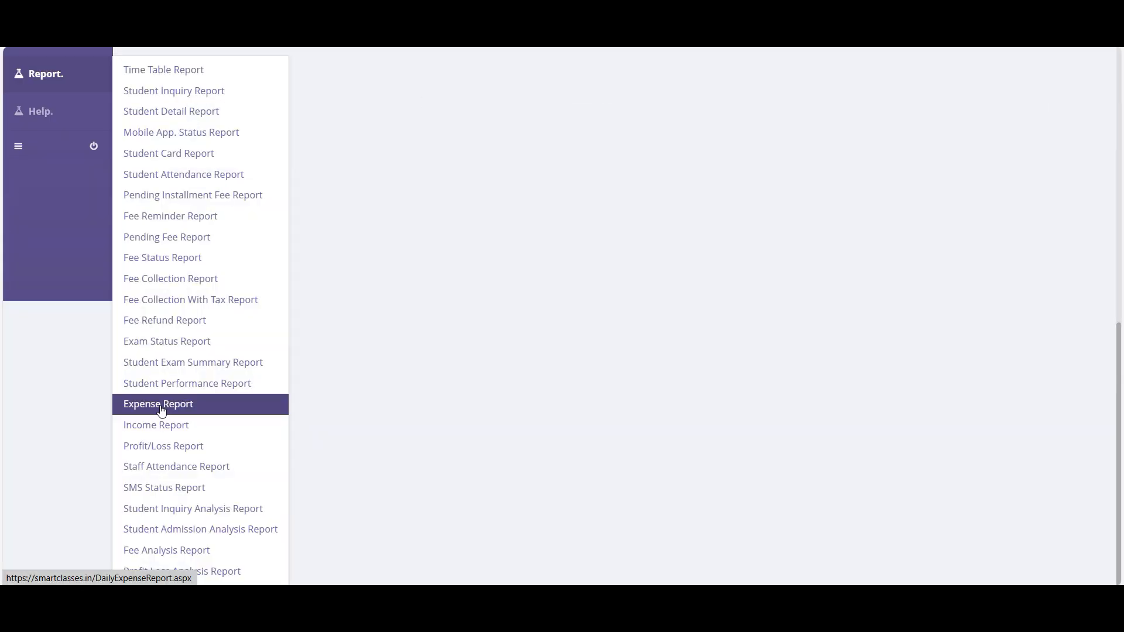
# - Open the Daily Expense Report for all expense types with day range 1 to 31
pyautogui.click(161, 410)
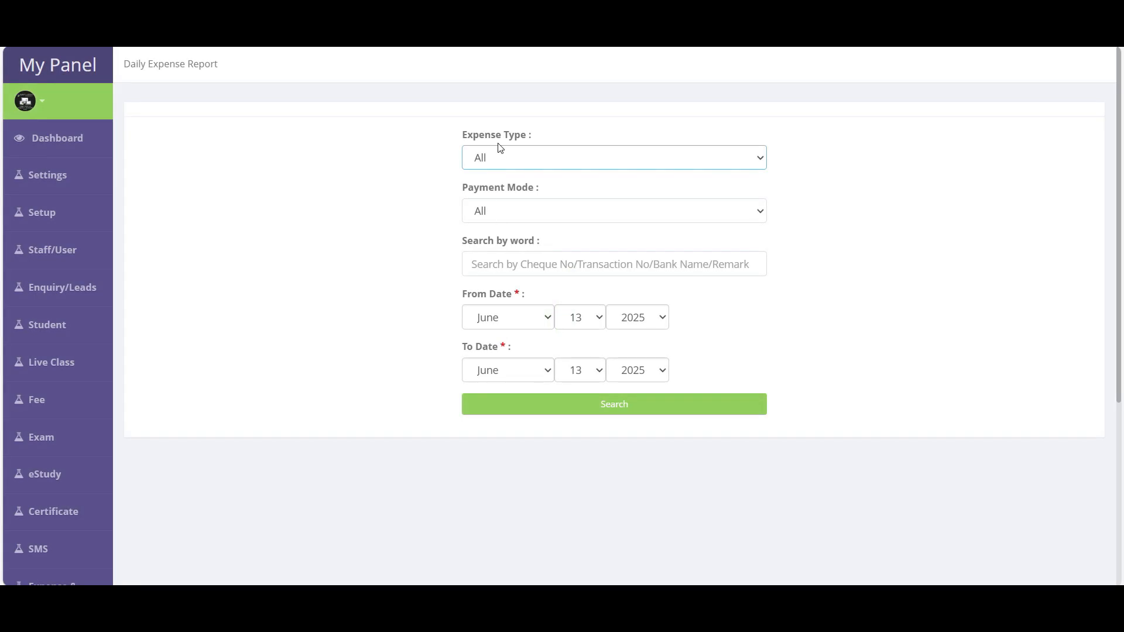
pyautogui.click(501, 149)
pyautogui.click(419, 317)
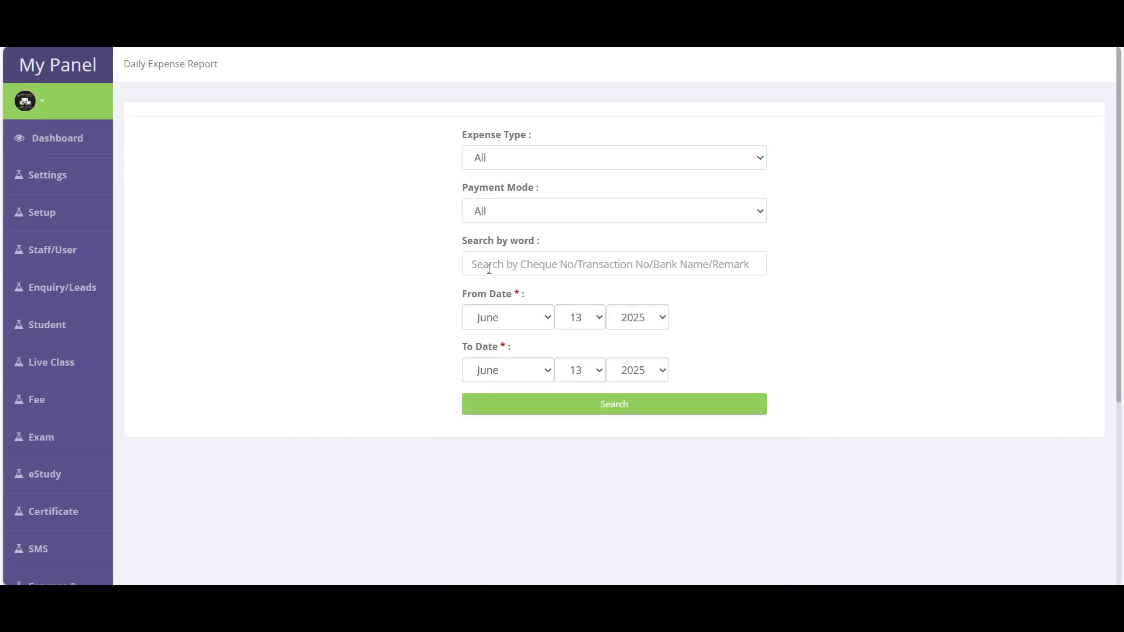
pyautogui.click(581, 320)
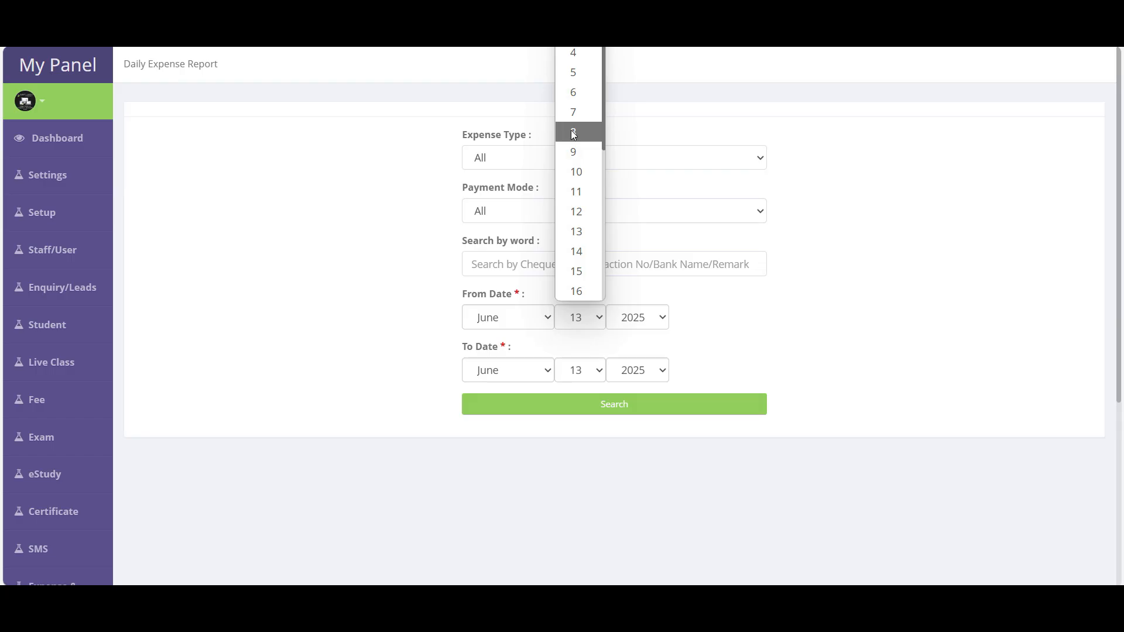
pyautogui.click(574, 0)
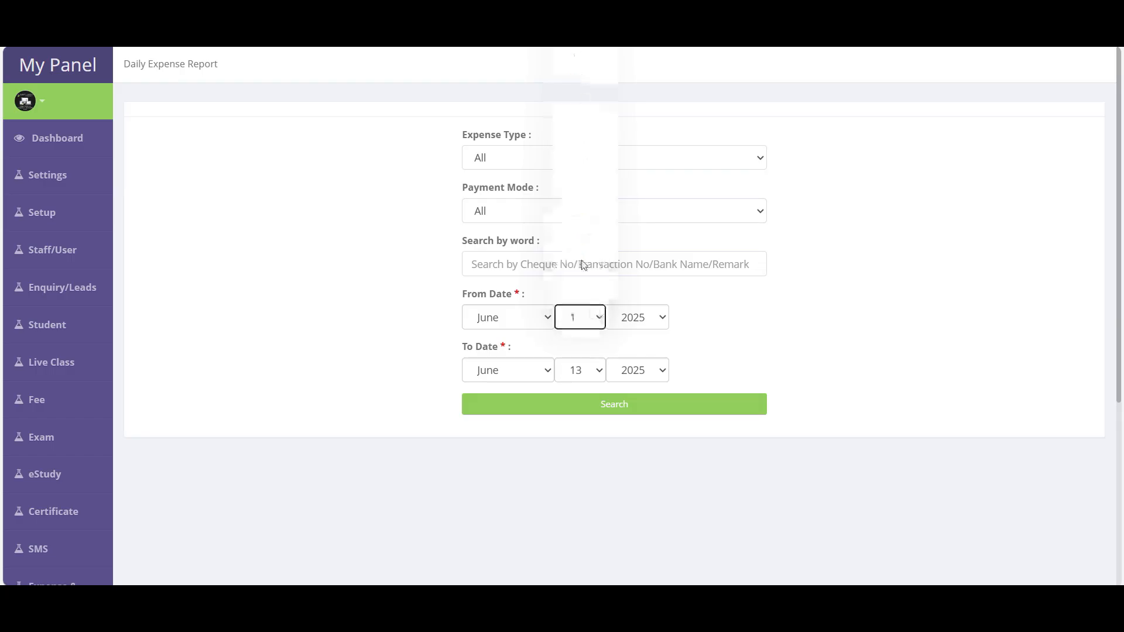
pyautogui.click(583, 372)
pyautogui.scroll(-4, 580, 321)
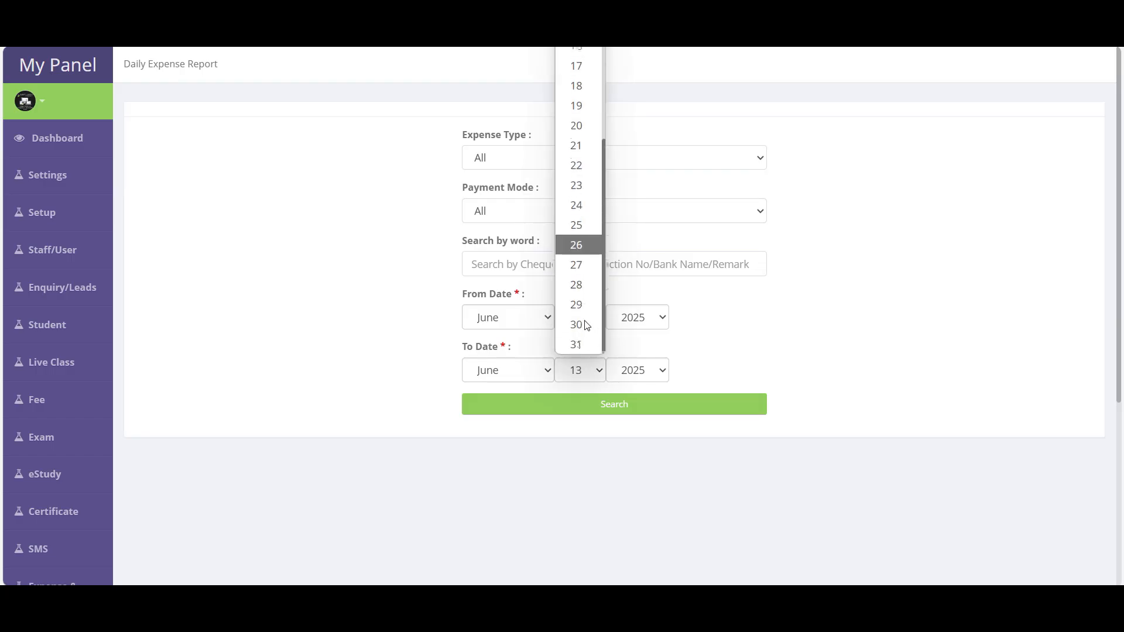
pyautogui.click(582, 344)
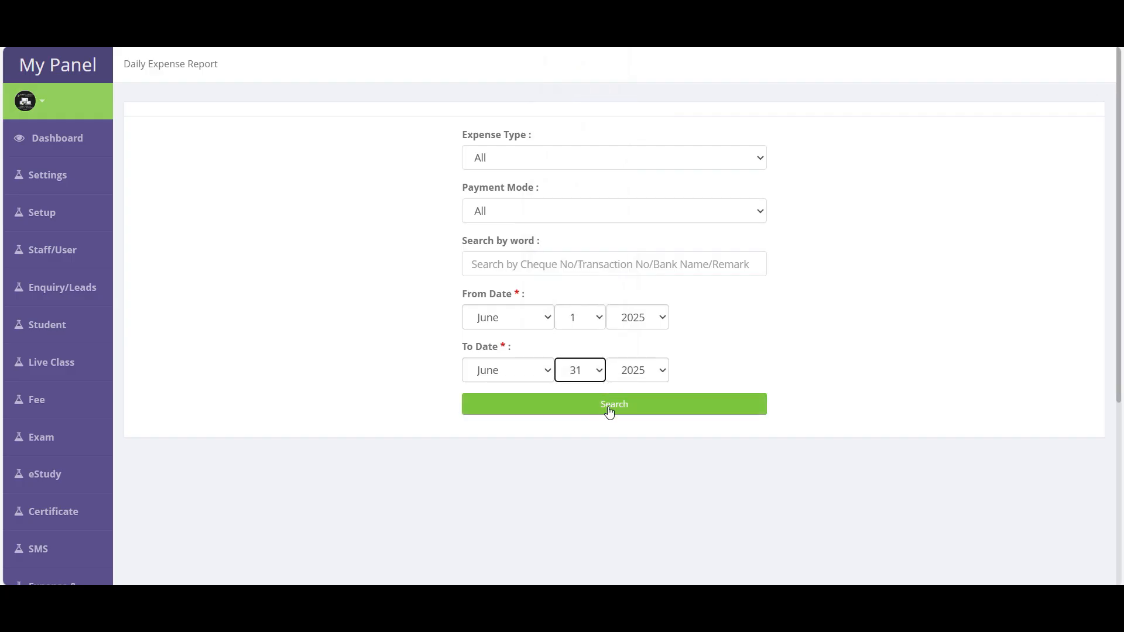
# - Change the start year to 2024 and search, listing 9 expenses totalling 316500.00
pyautogui.click(616, 319)
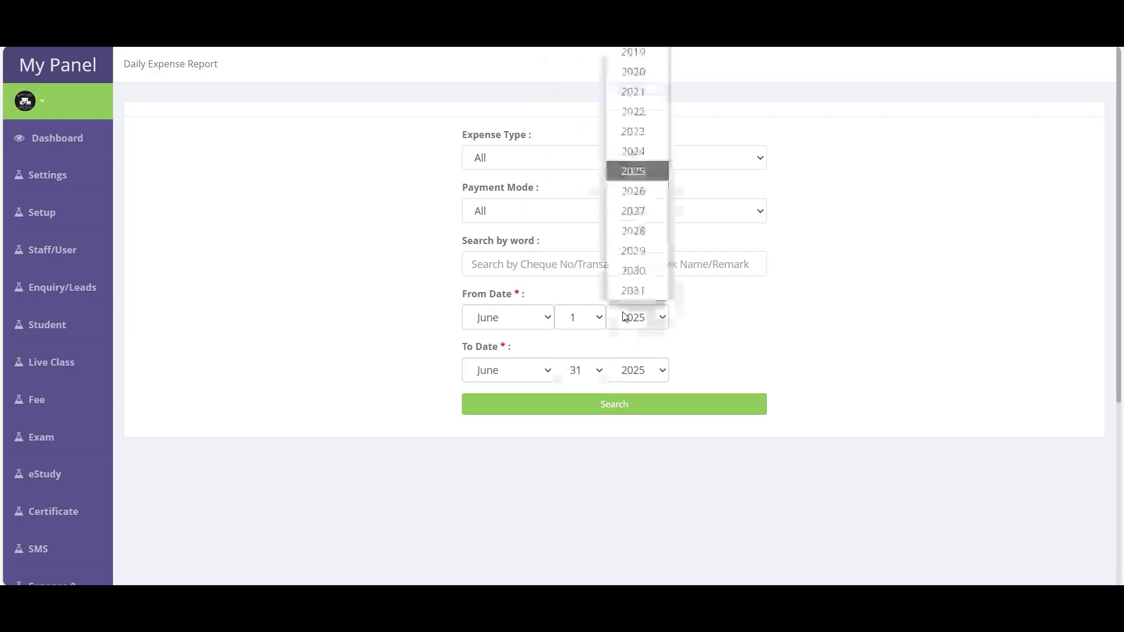
pyautogui.click(641, 152)
pyautogui.click(639, 408)
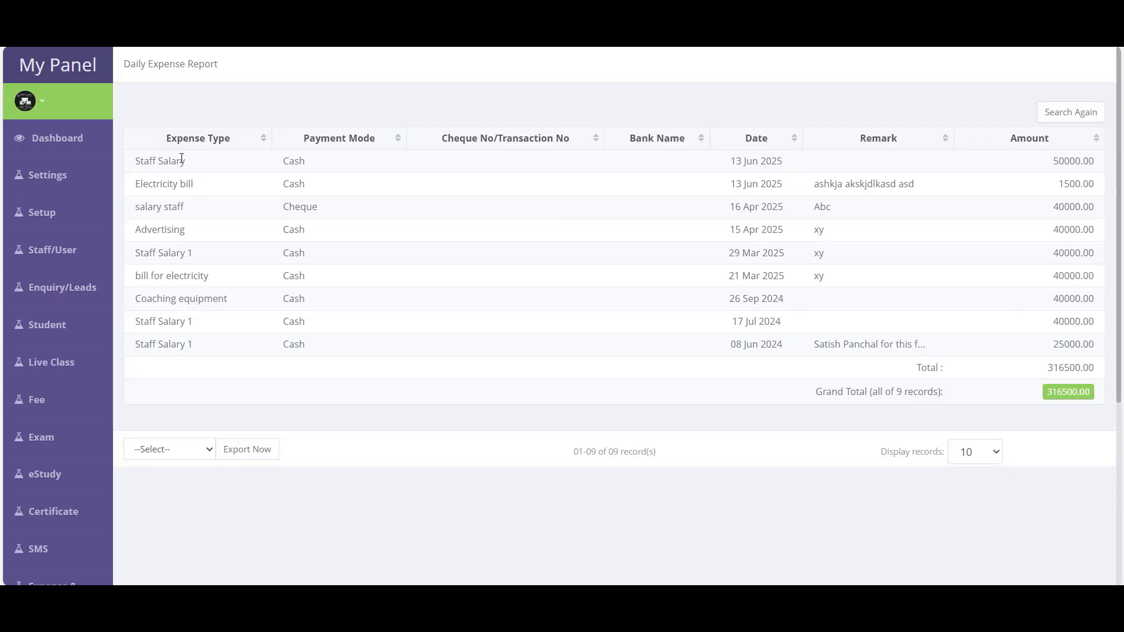
pyautogui.moveTo(159, 140); pyautogui.dragTo(1108, 369)
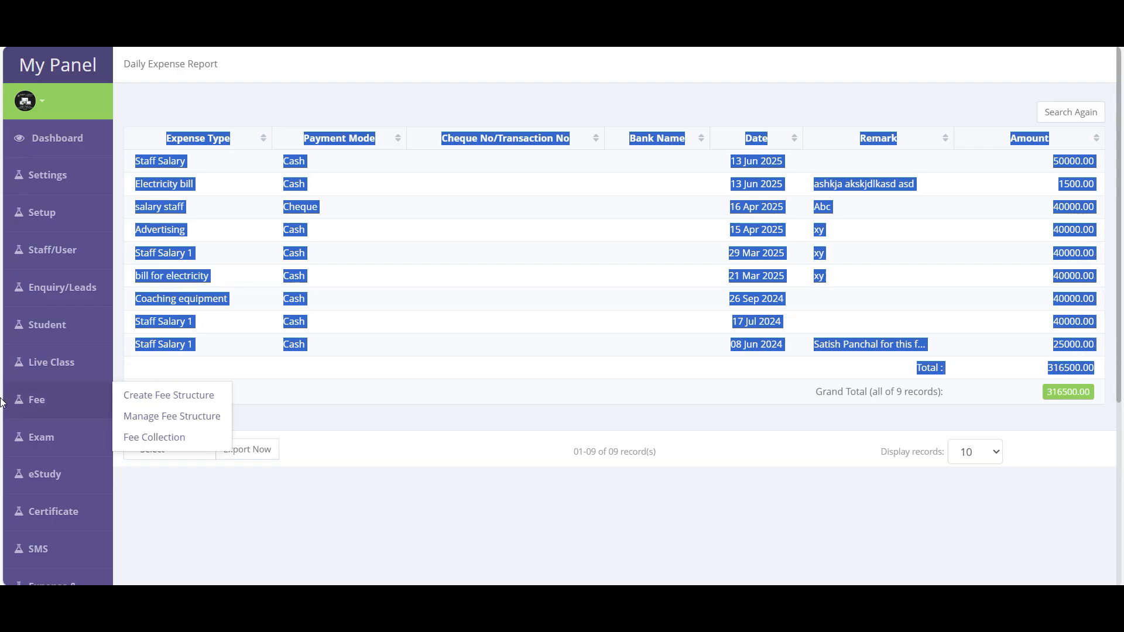
# - Return to the expense search form and bring up the Report submenu
pyautogui.click(1071, 112)
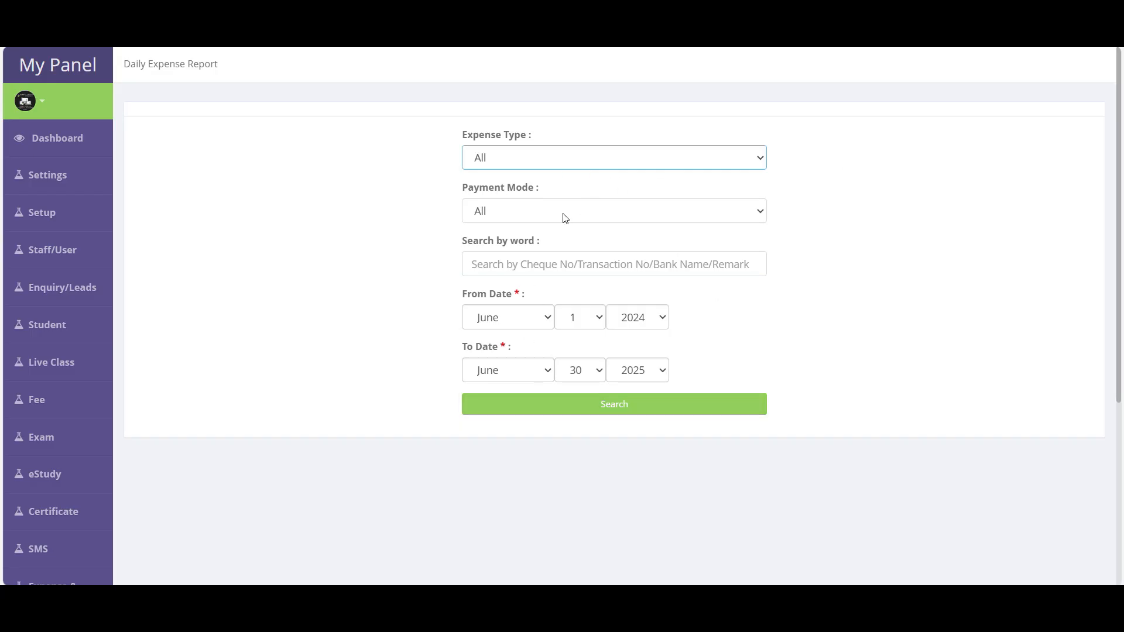
pyautogui.scroll(-5, 50, 486)
pyautogui.moveTo(42, 359)
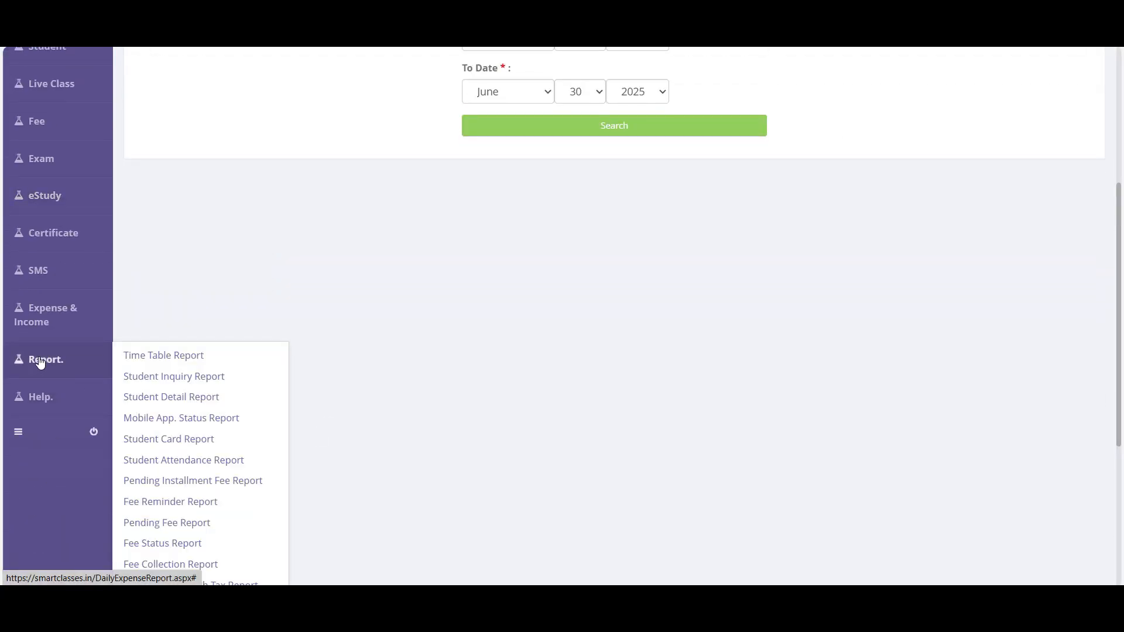
pyautogui.scroll(-5, 246, 410)
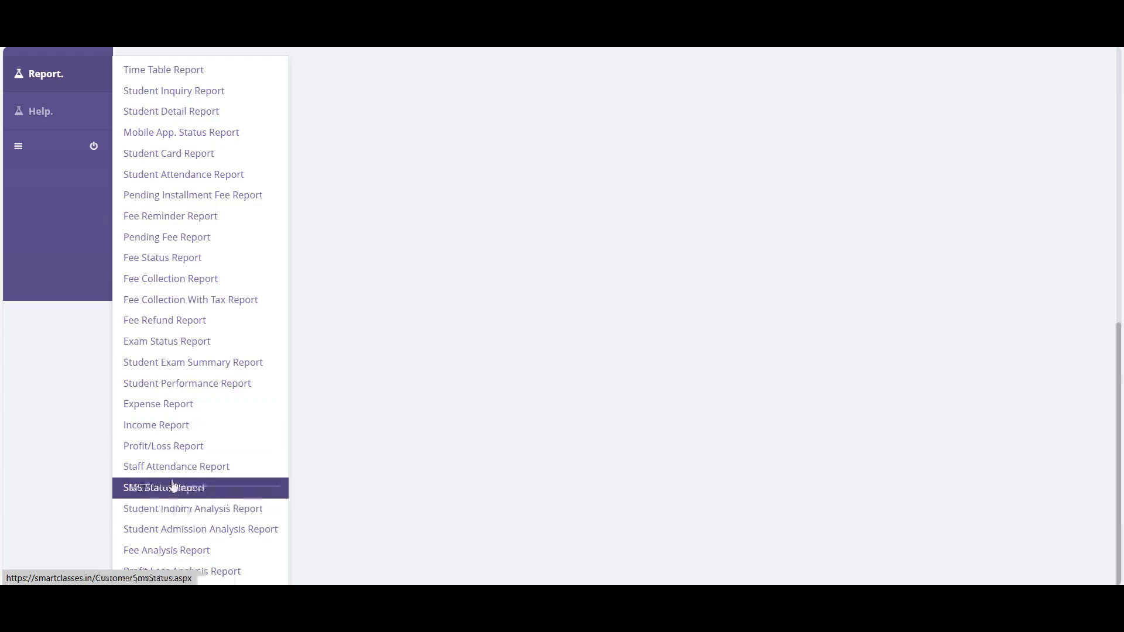
# - Run the Income Report with an adjusted start day, showing one Station Sale of 1200.00
pyautogui.click(162, 425)
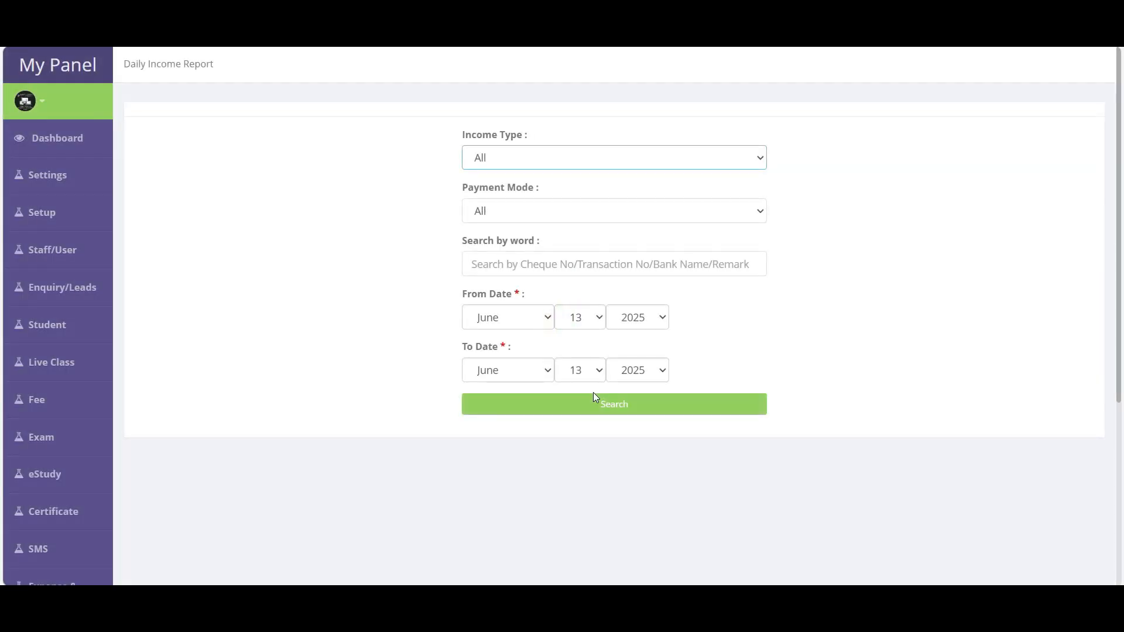
pyautogui.click(582, 315)
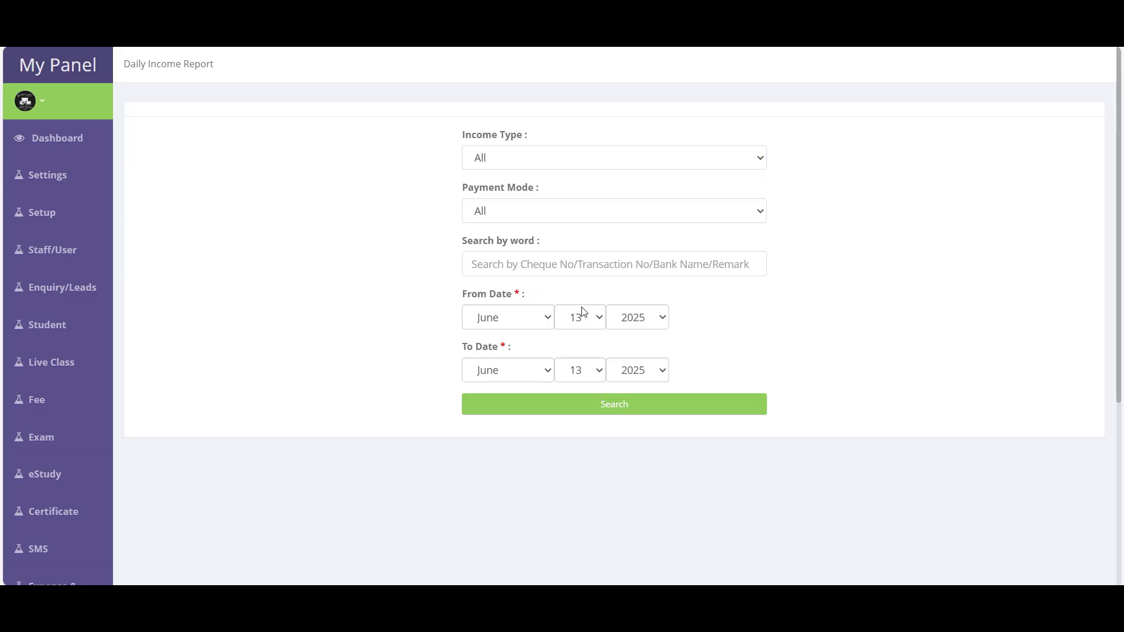
pyautogui.click(576, 179)
pyautogui.click(591, 407)
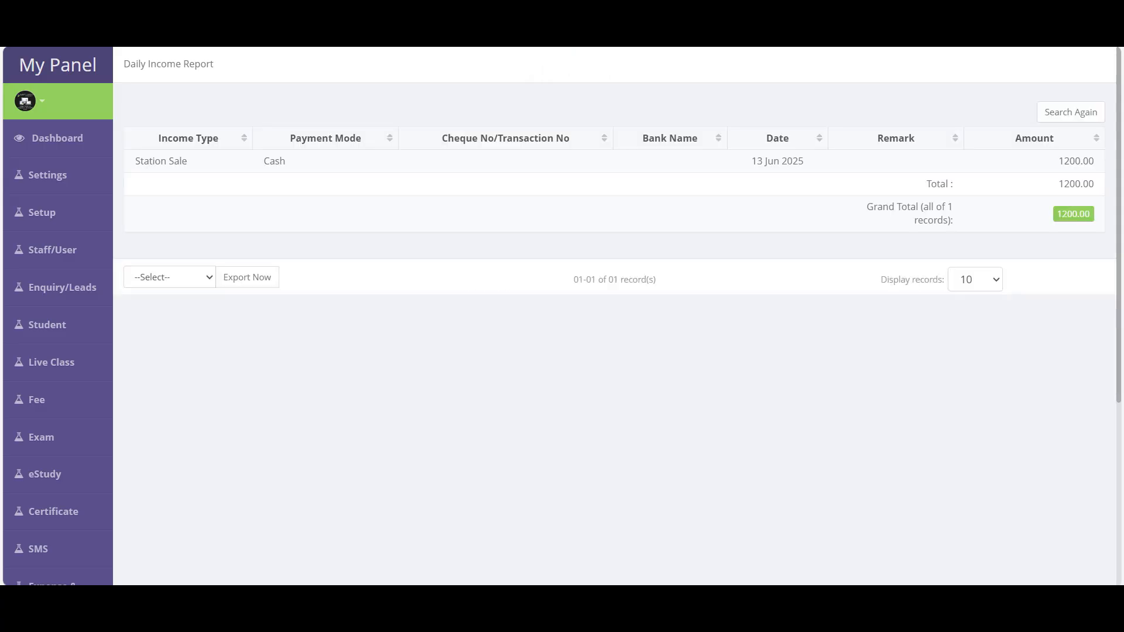
# - Open the Profit/Loss Report from the report list
pyautogui.scroll(-4, 117, 448)
pyautogui.click(72, 436)
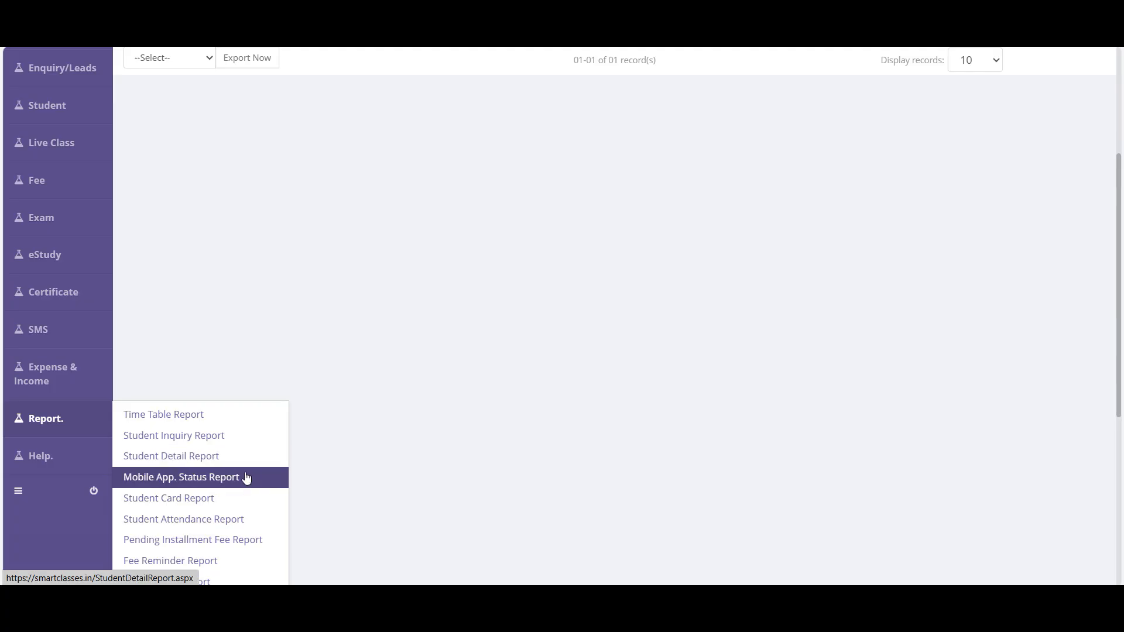
pyautogui.scroll(-5, 234, 477)
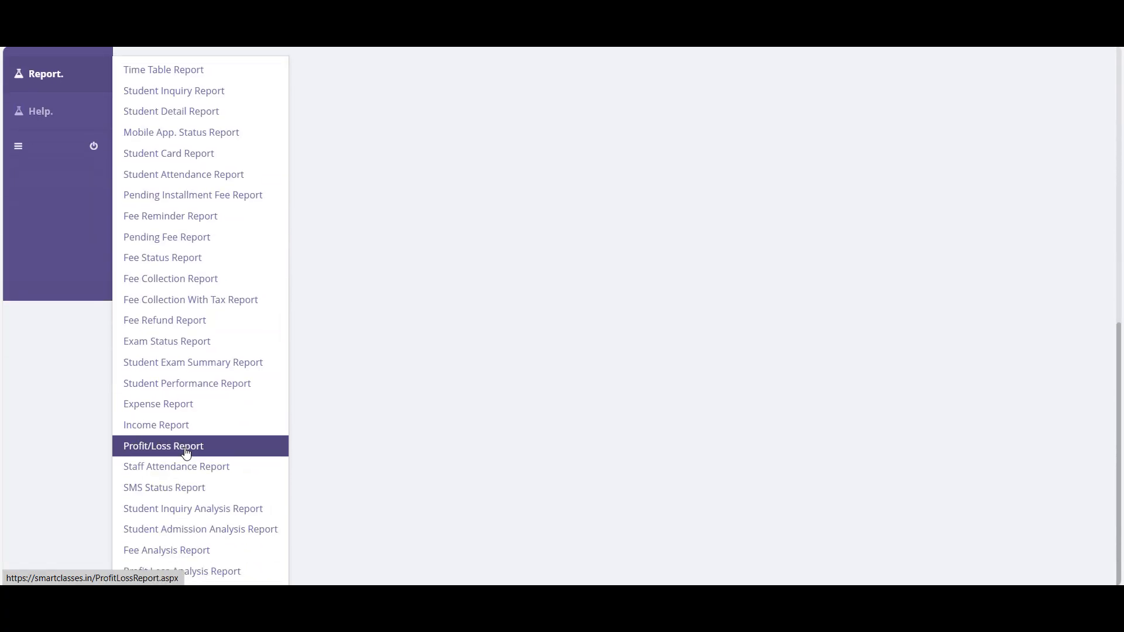
pyautogui.click(187, 452)
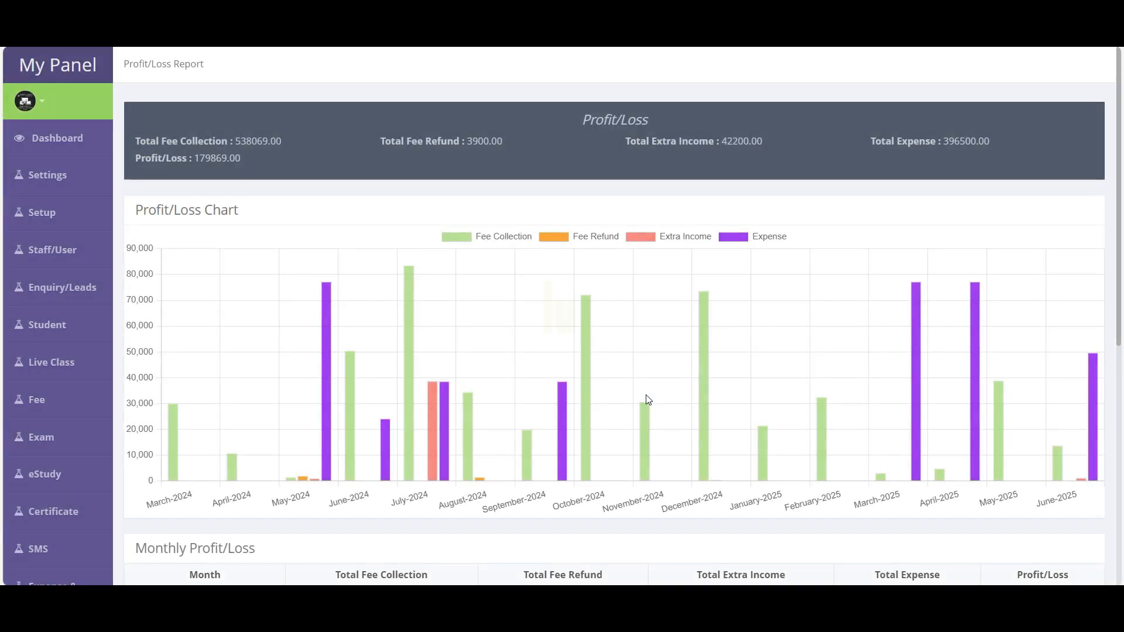
# - Review the profit/loss chart: 538069.00 fees, 396500.00 expense, 179869.00 profit
pyautogui.scroll(-5, 648, 402)
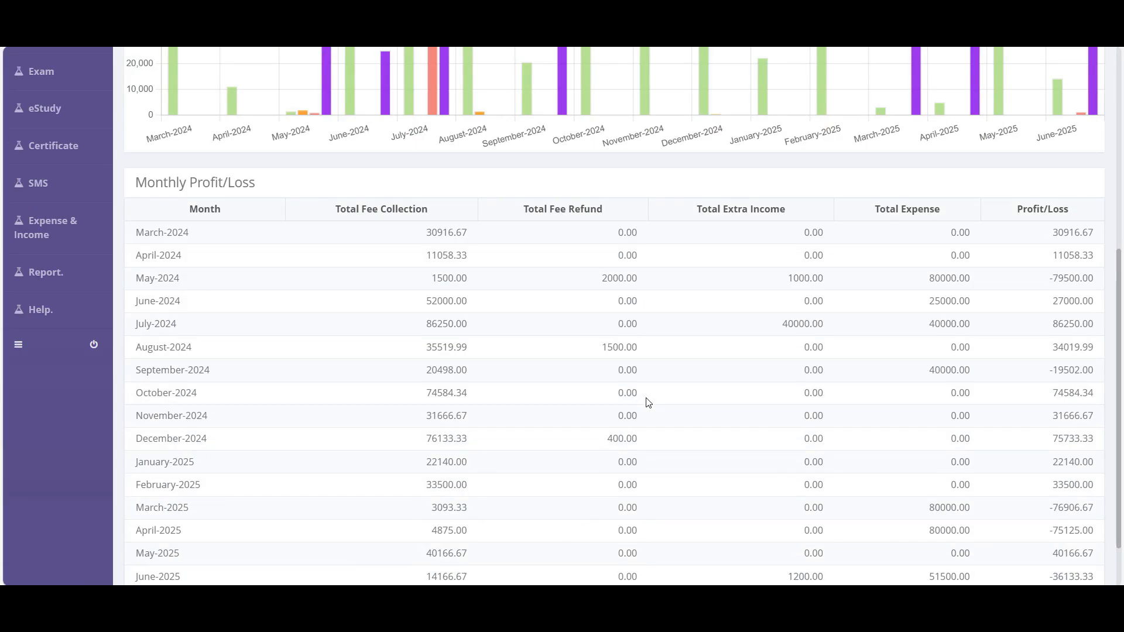
pyautogui.moveTo(130, 240); pyautogui.dragTo(320, 437)
pyautogui.scroll(1, 320, 436)
pyautogui.scroll(4, 320, 436)
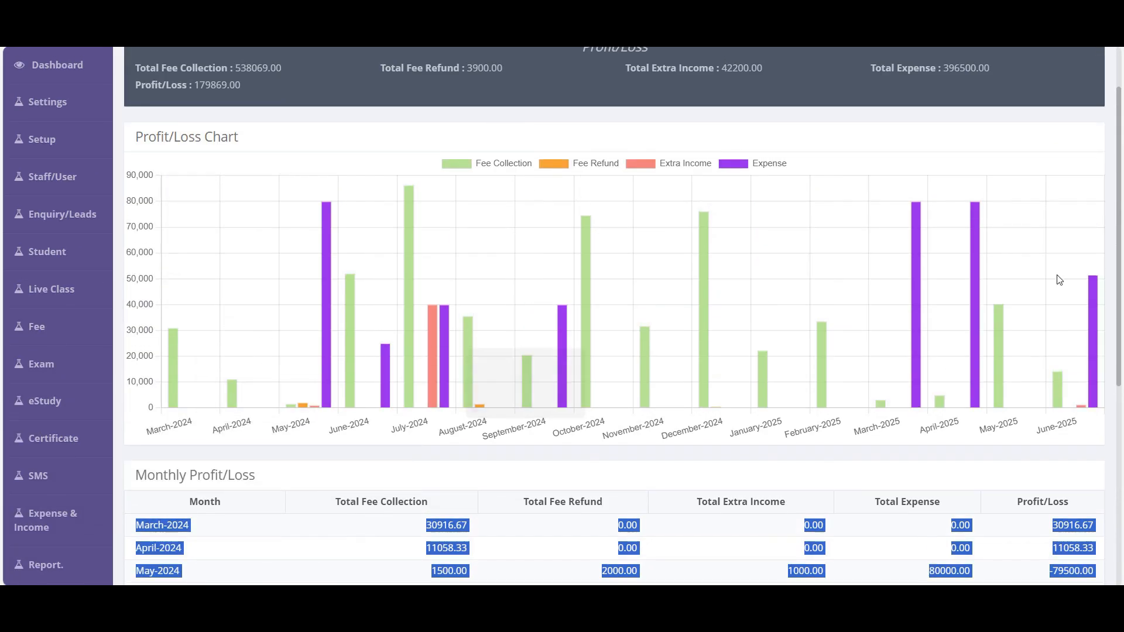
pyautogui.scroll(-3, 929, 289)
pyautogui.scroll(4, 898, 297)
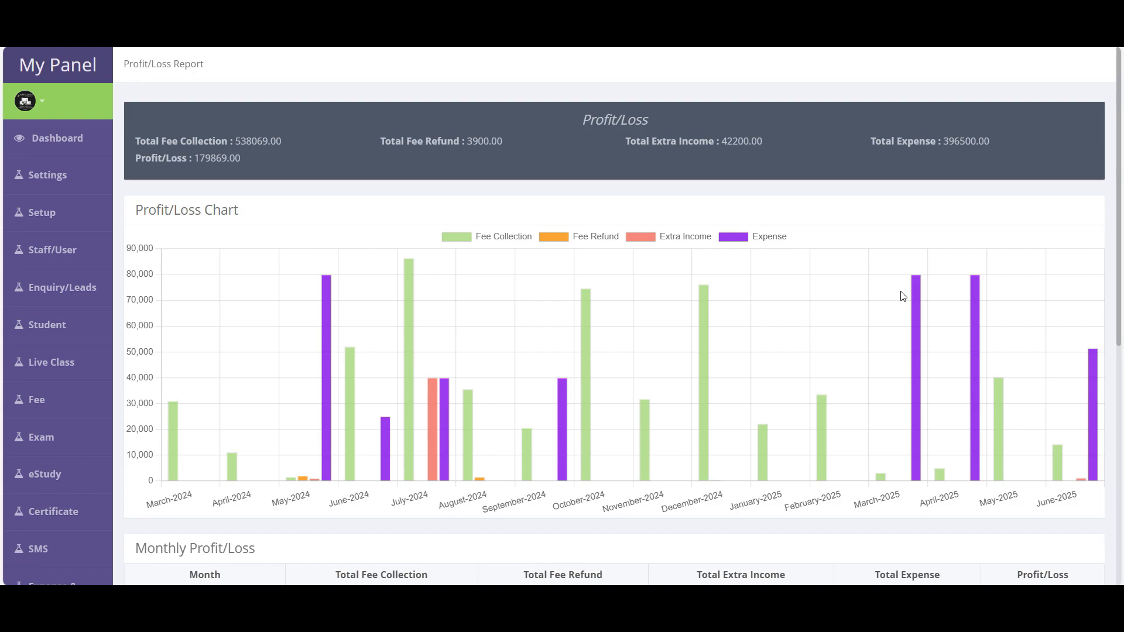
pyautogui.scroll(-7, 899, 296)
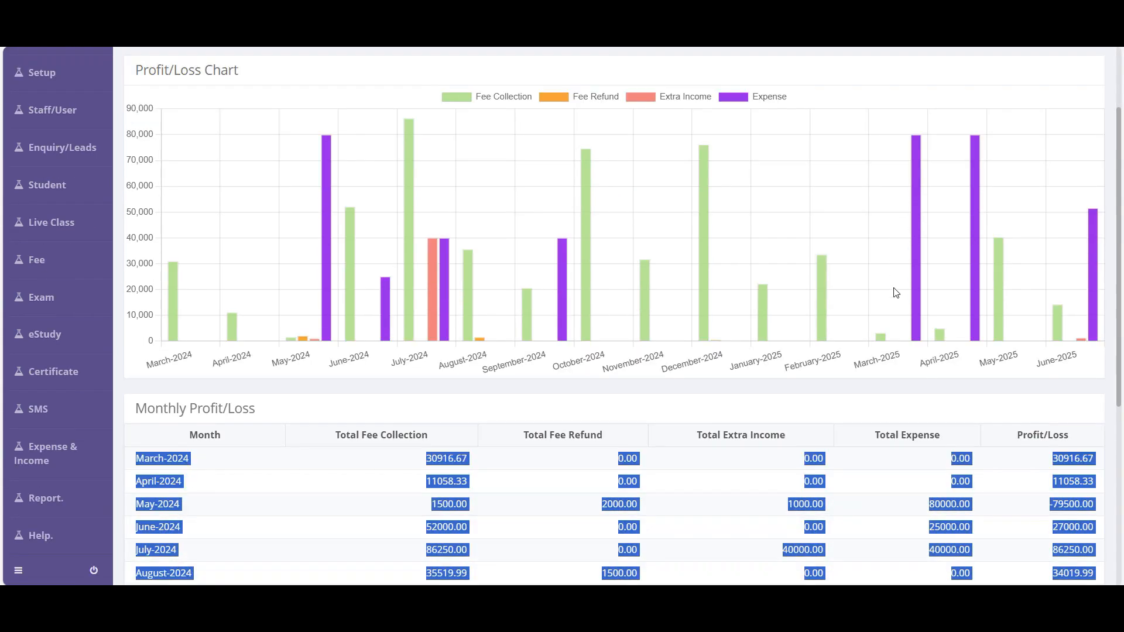
pyautogui.scroll(6, 878, 301)
pyautogui.scroll(1, 808, 399)
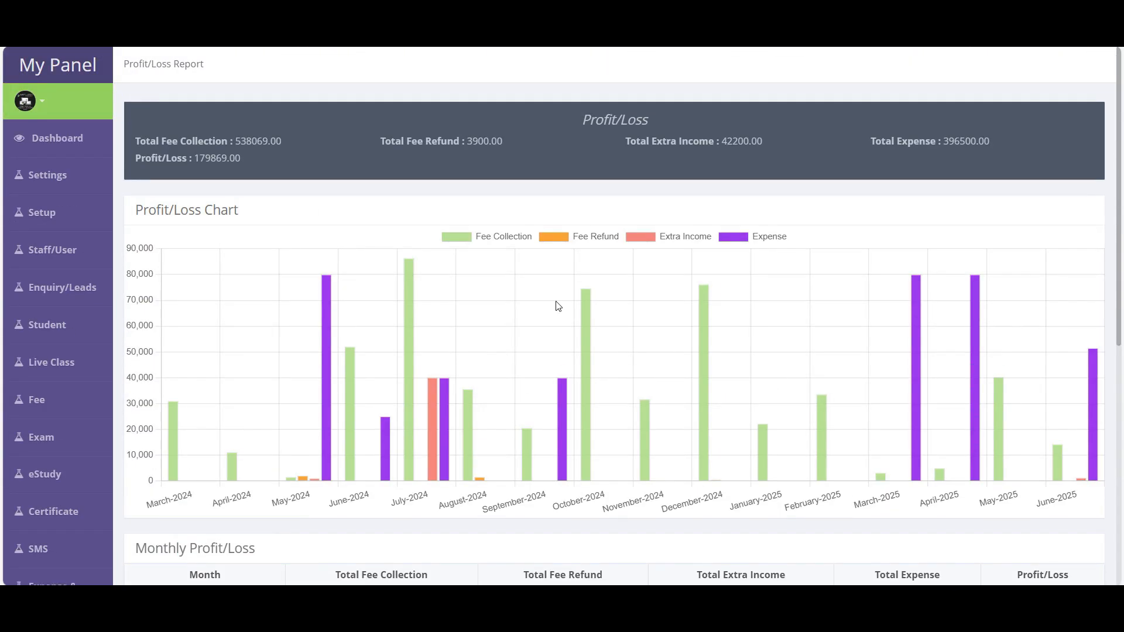
pyautogui.moveTo(167, 139); pyautogui.dragTo(304, 166)
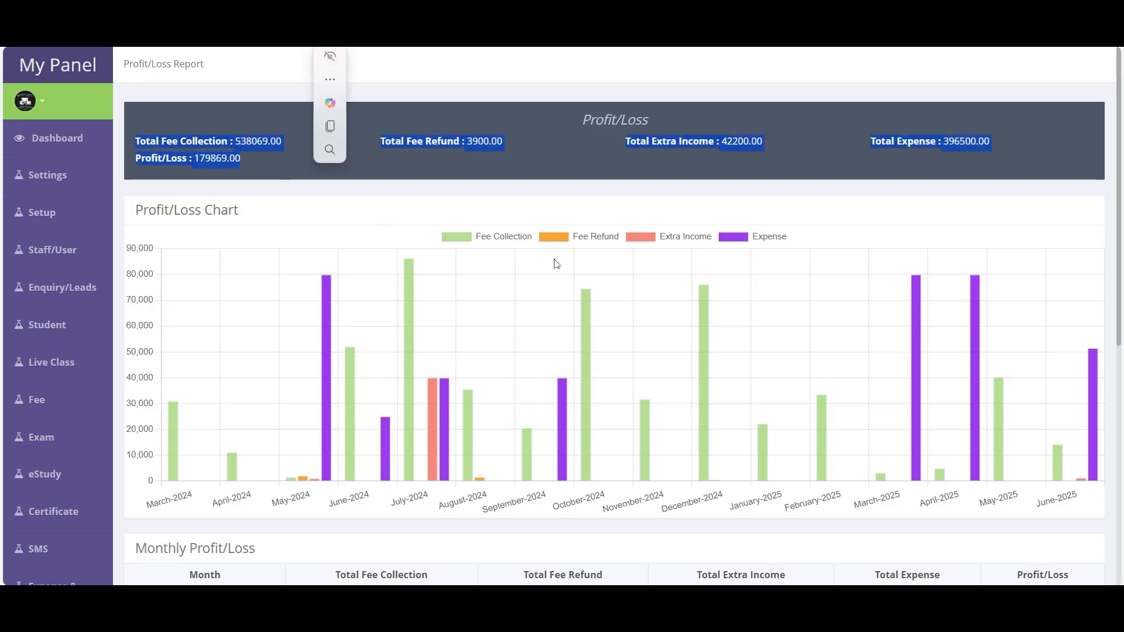
pyautogui.scroll(-7, 382, 211)
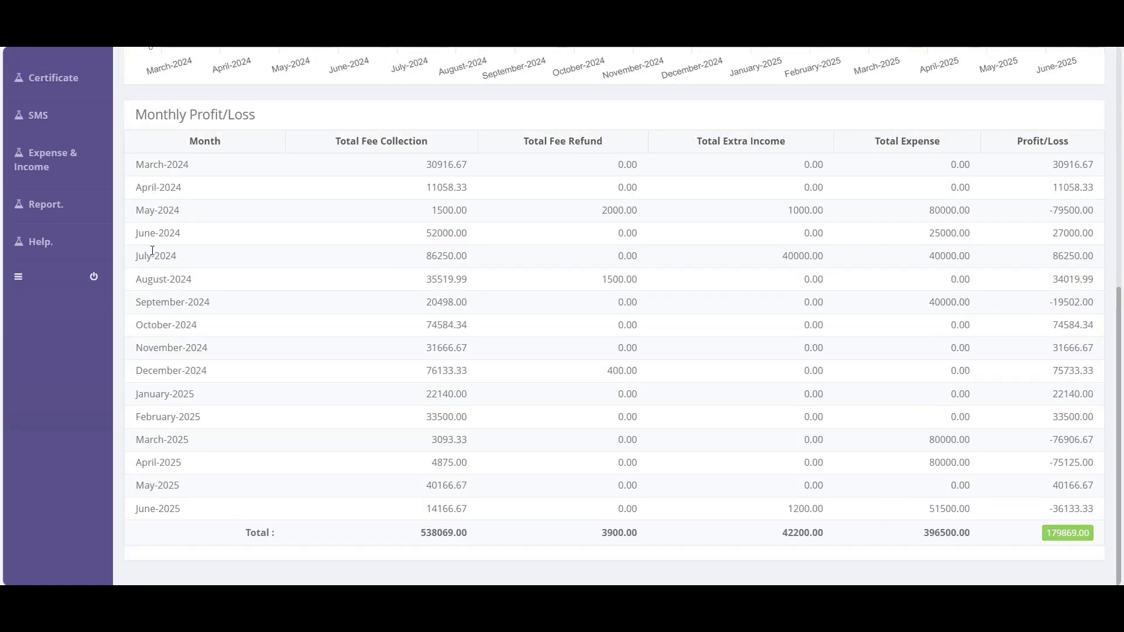
# - Review the Monthly Profit/Loss table, then open the Staff Attendance Report
pyautogui.moveTo(133, 167); pyautogui.dragTo(1122, 508)
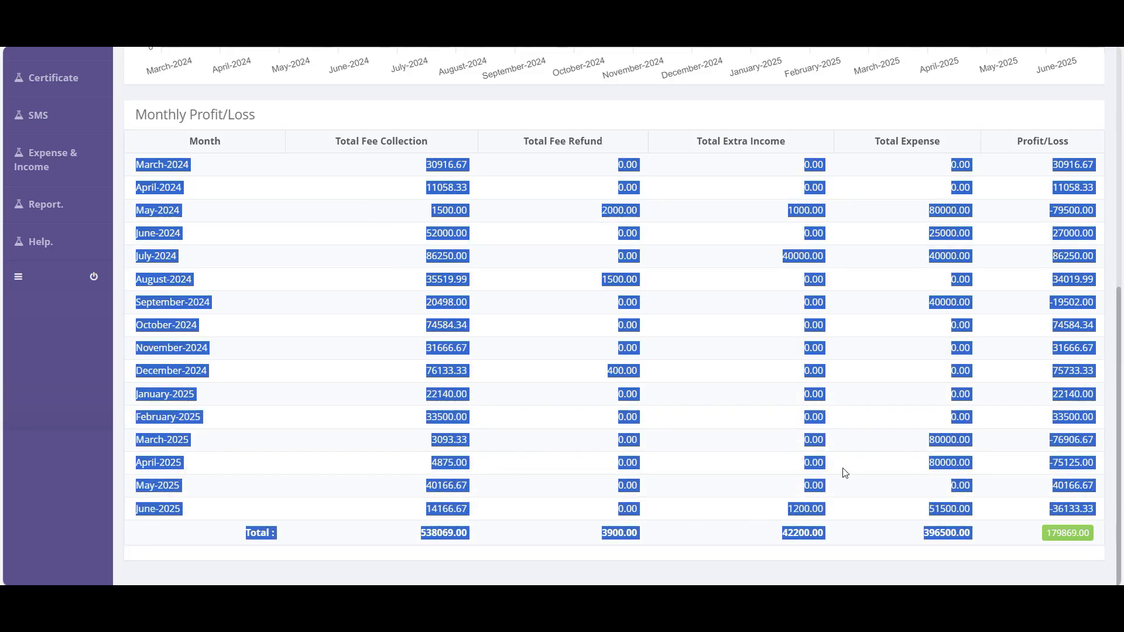
pyautogui.click(719, 331)
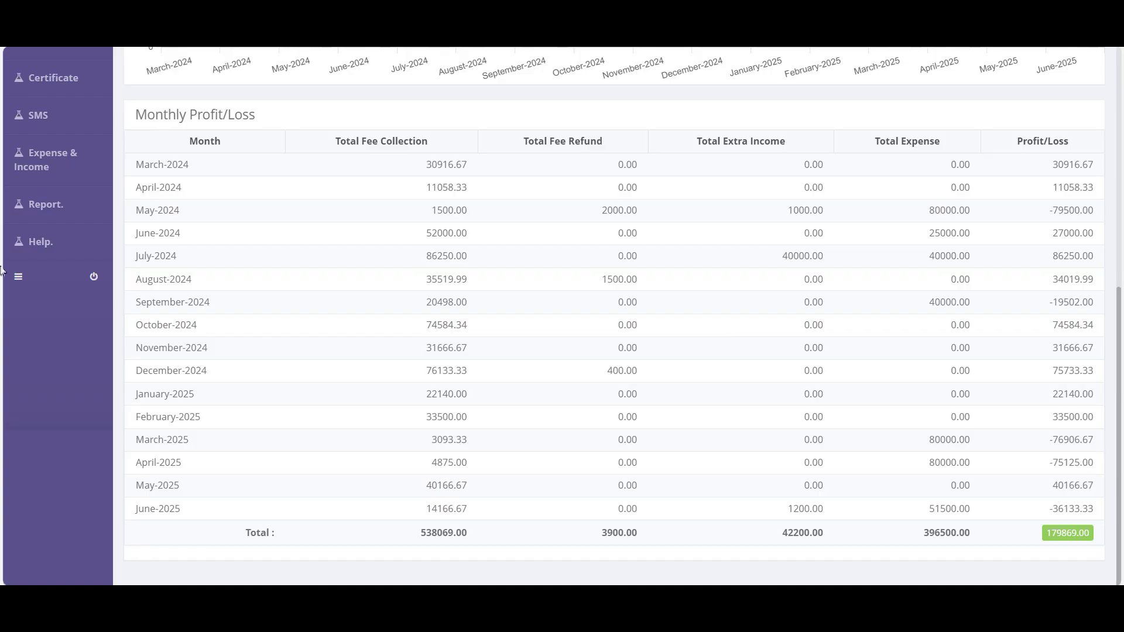
pyautogui.moveTo(77, 205)
pyautogui.scroll(-2, 202, 407)
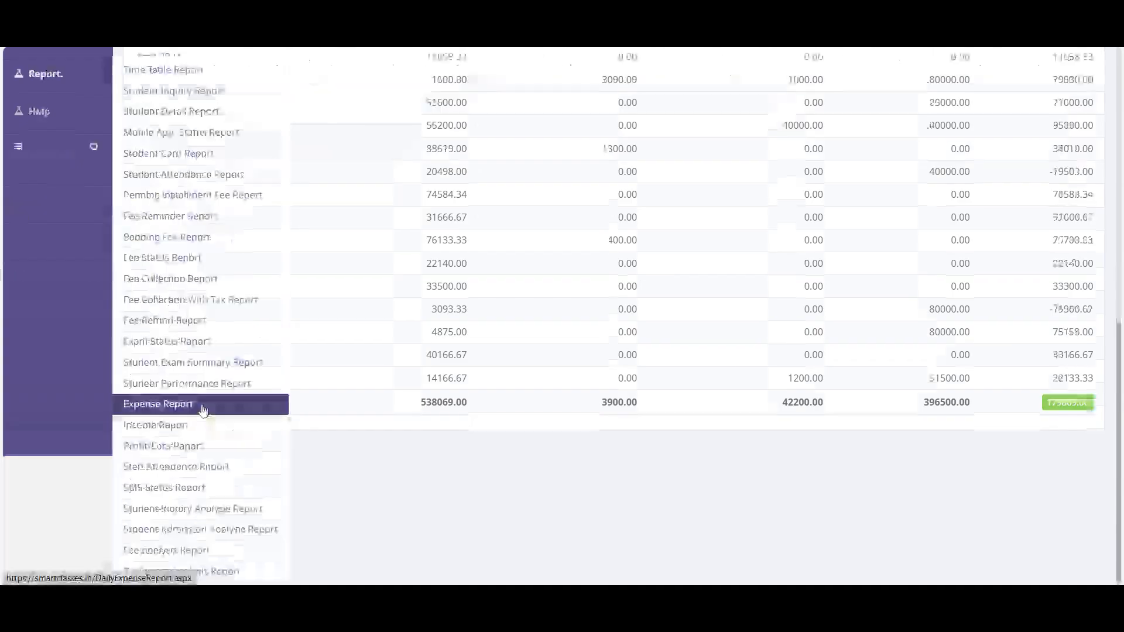
pyautogui.click(188, 476)
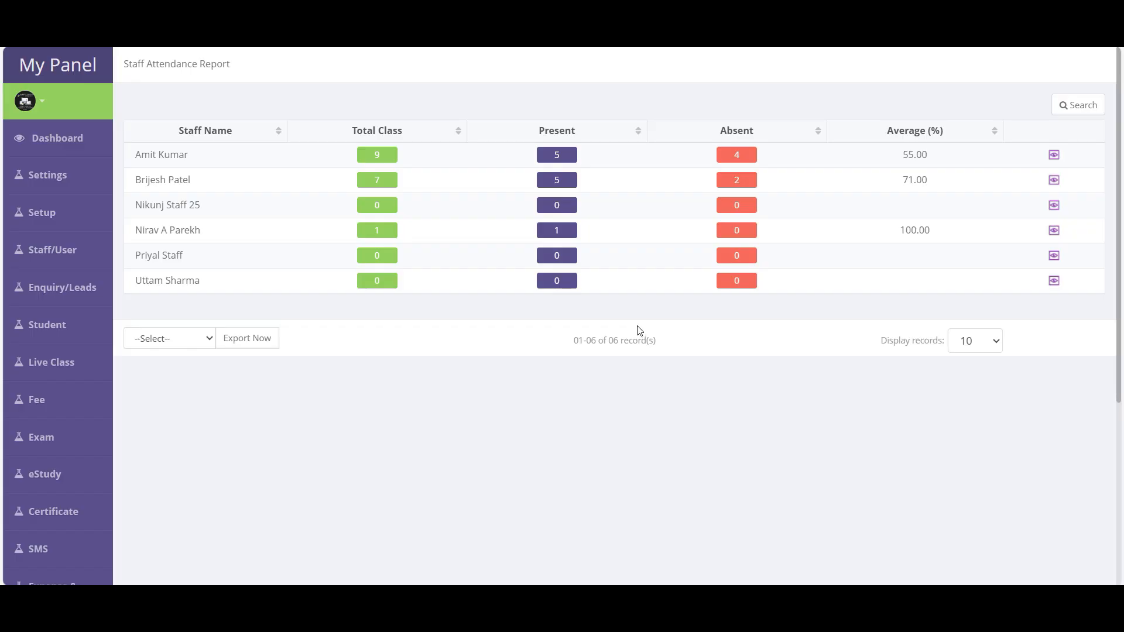
# - Filter staff attendance by date starting 1 June 2025, leaving all six staff at zero classes
pyautogui.click(1078, 108)
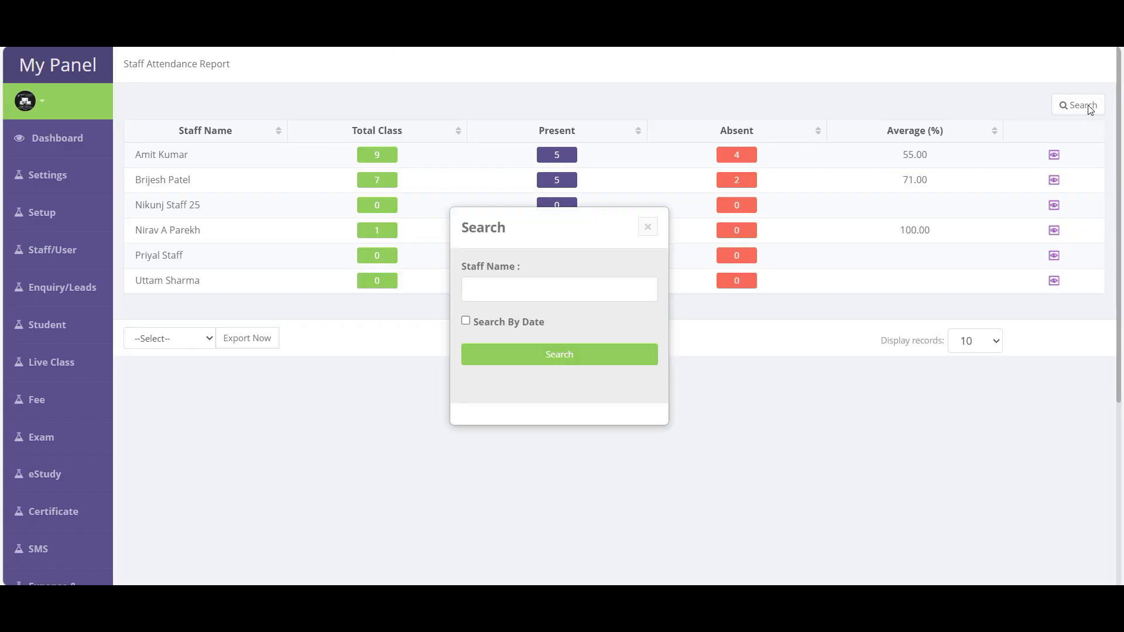
pyautogui.click(513, 324)
pyautogui.scroll(-5, 517, 322)
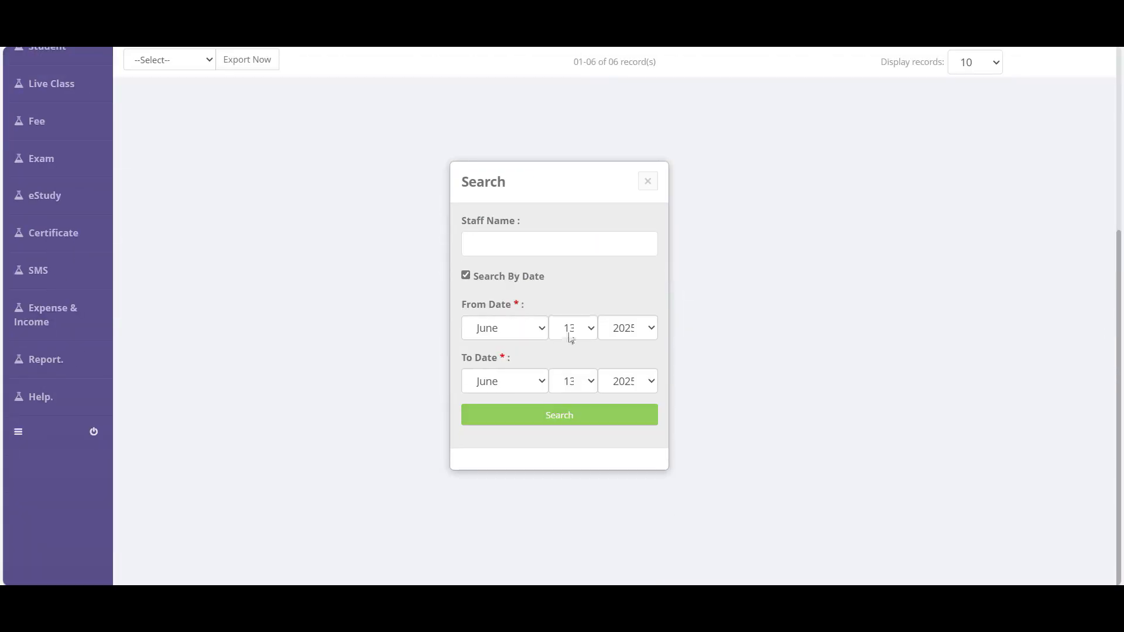
pyautogui.click(573, 328)
pyautogui.click(565, 2)
pyautogui.scroll(3, 578, 391)
pyautogui.click(554, 414)
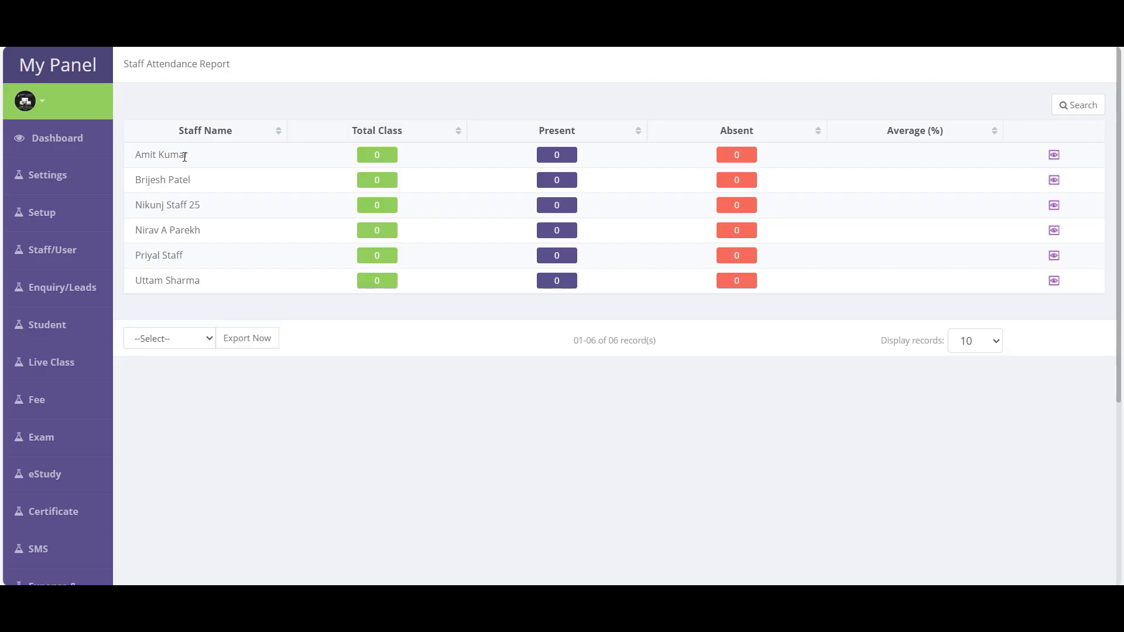
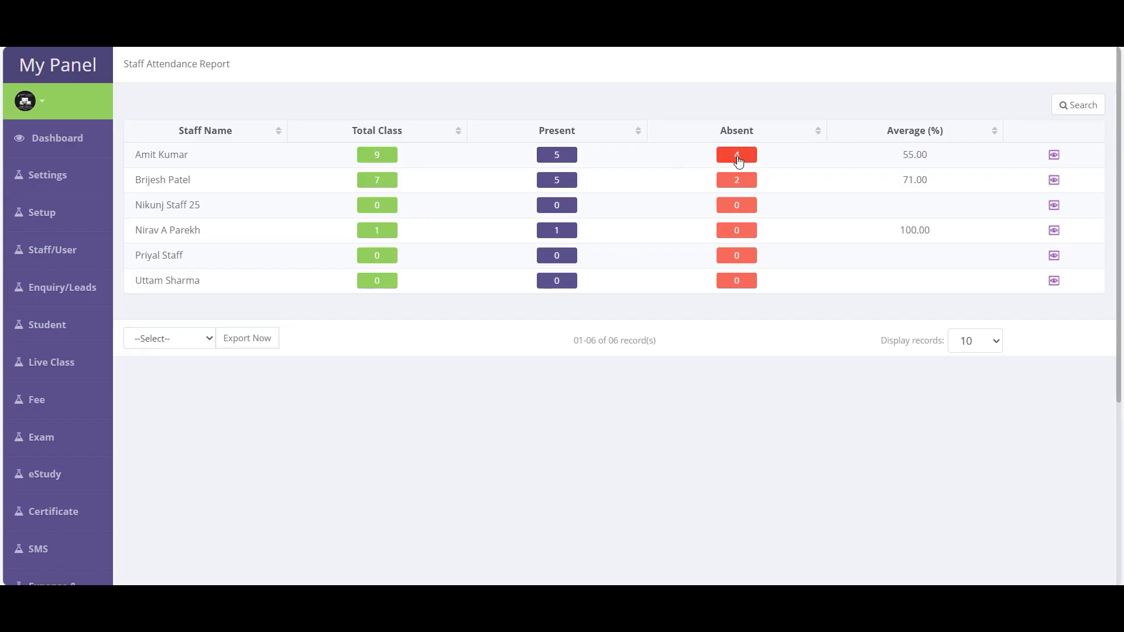
# - Scroll the sidebar down to expose the Report submenu and its list of reports
pyautogui.scroll(-5, 65, 354)
pyautogui.moveTo(65, 355)
pyautogui.scroll(-5, 202, 374)
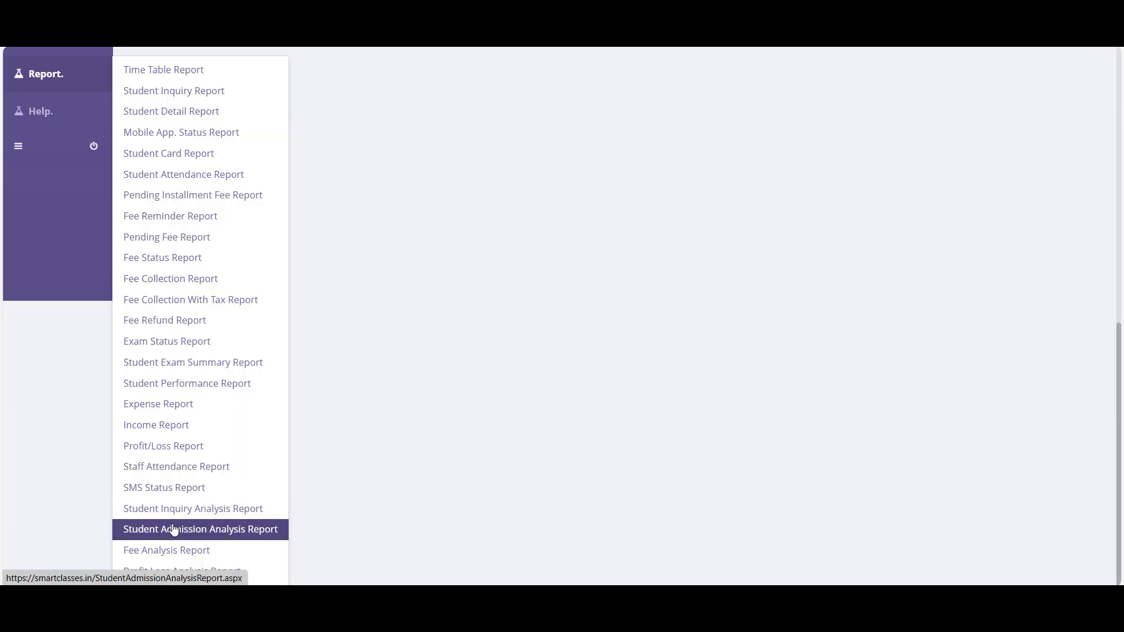
# - Open the SMS Status Report and inspect the first rows' numbers, SMS counts and Delivered/Failed statuses
pyautogui.click(176, 490)
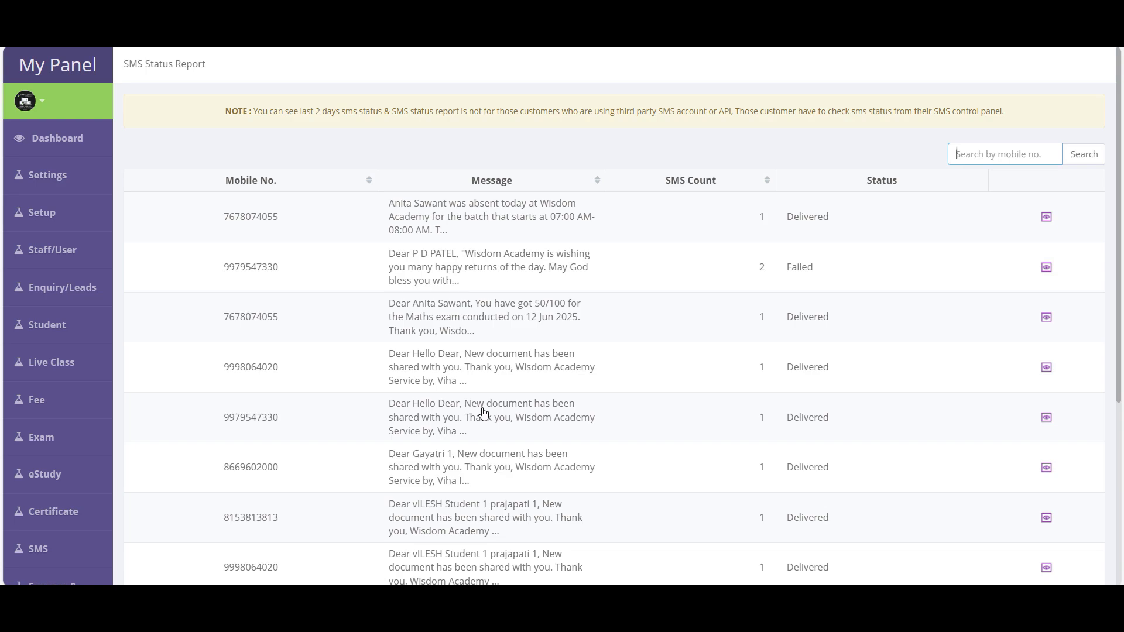
pyautogui.doubleClick(237, 220)
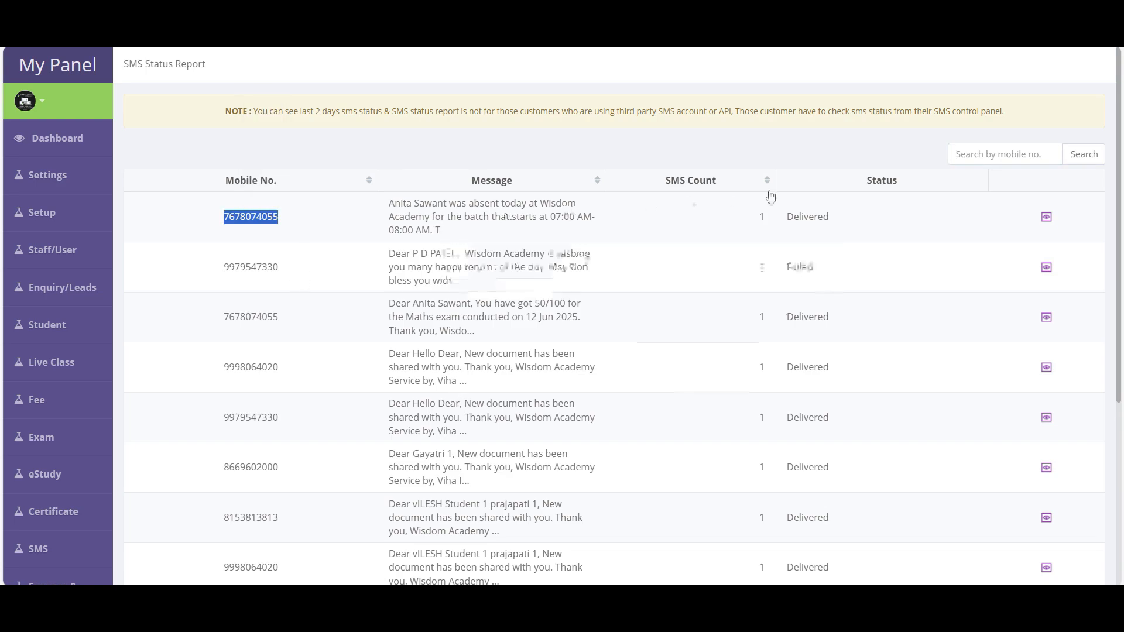
pyautogui.moveTo(768, 218); pyautogui.dragTo(747, 222)
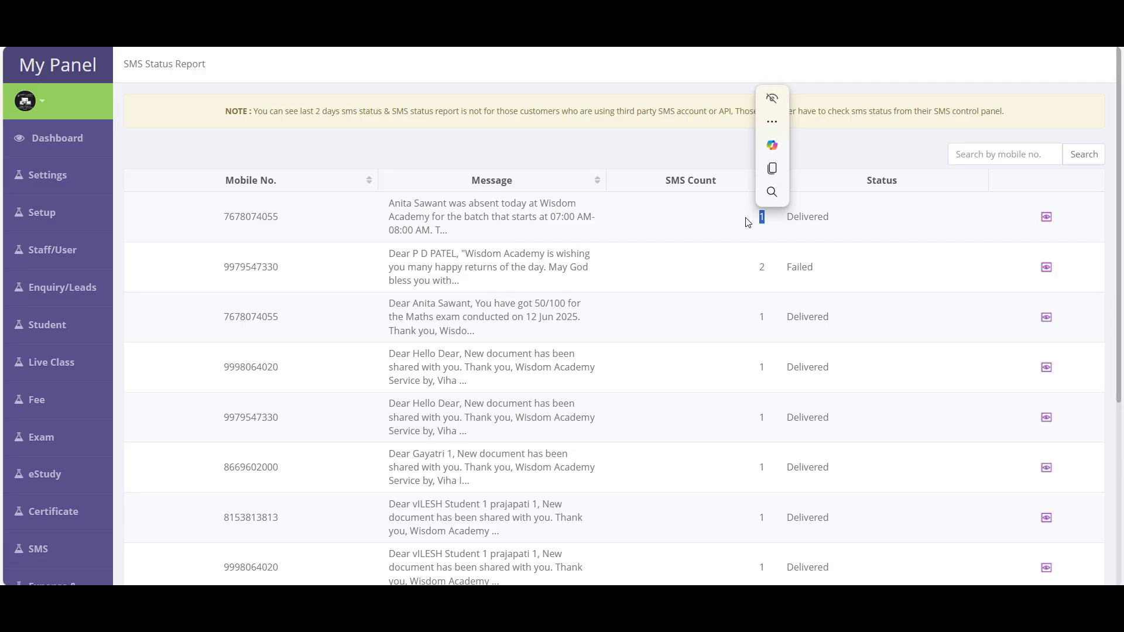
pyautogui.moveTo(385, 199); pyautogui.dragTo(468, 238)
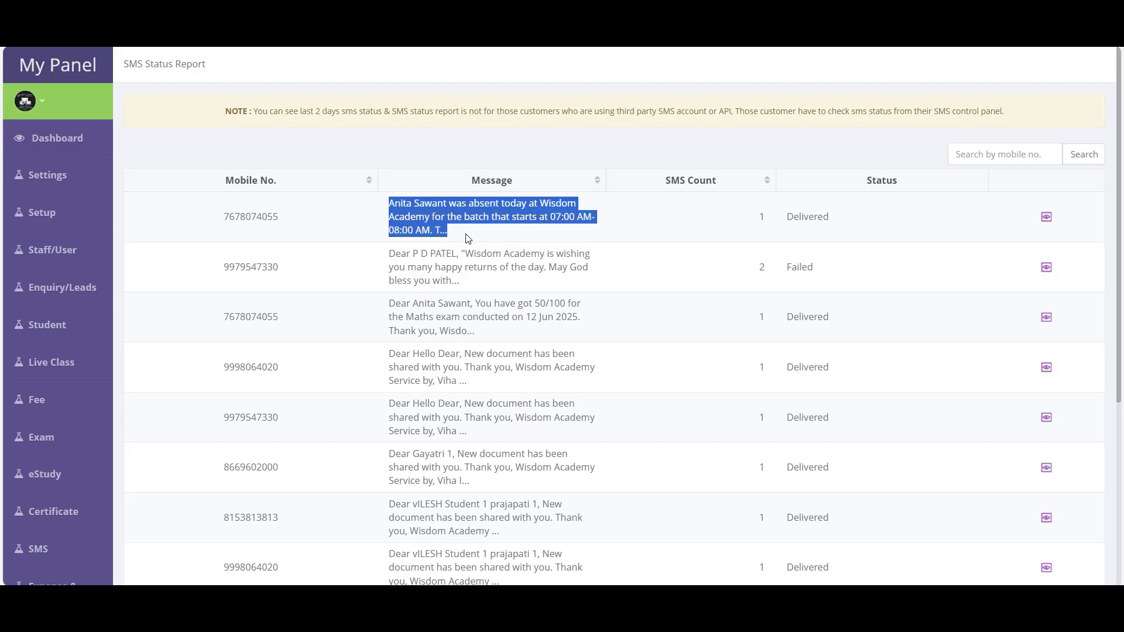
pyautogui.doubleClick(762, 217)
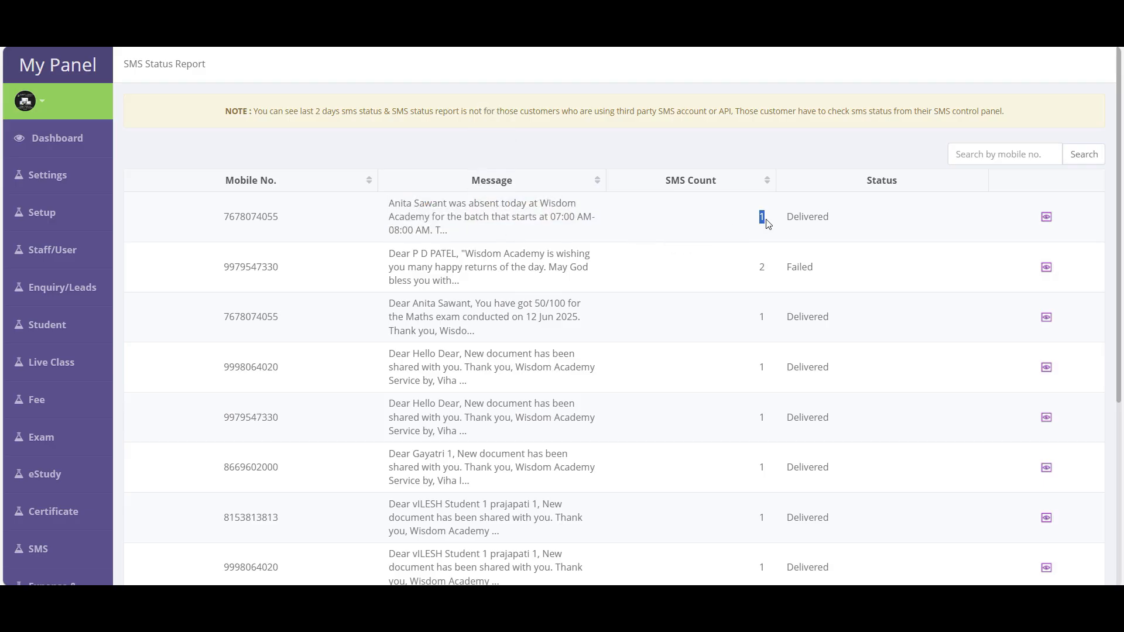
pyautogui.moveTo(760, 273); pyautogui.dragTo(769, 271)
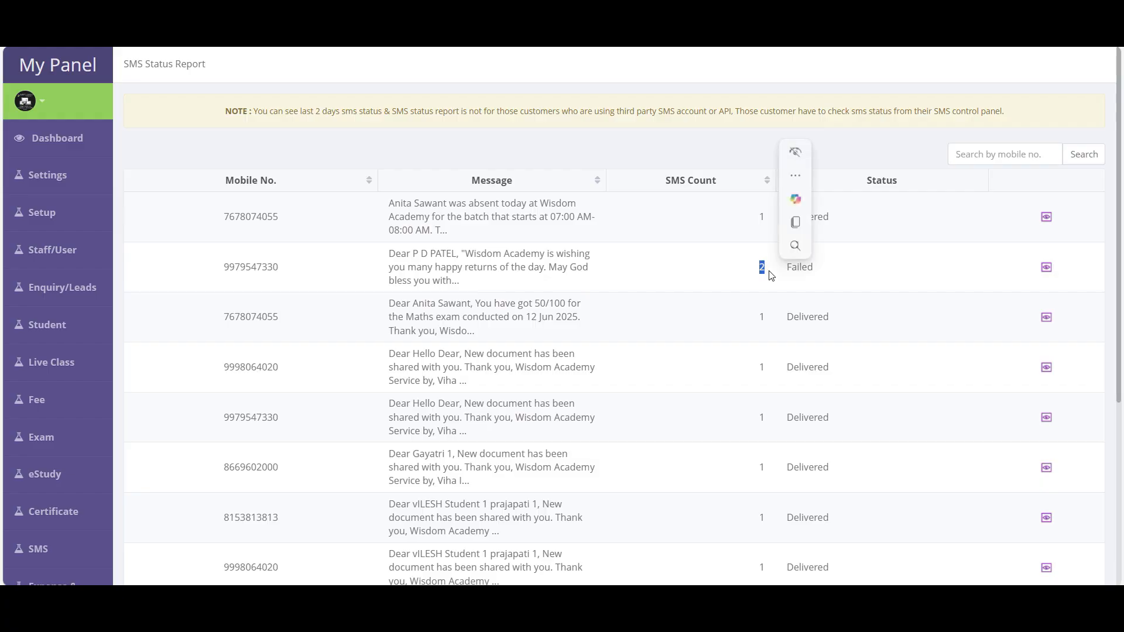
pyautogui.click(862, 238)
pyautogui.moveTo(786, 218); pyautogui.dragTo(842, 224)
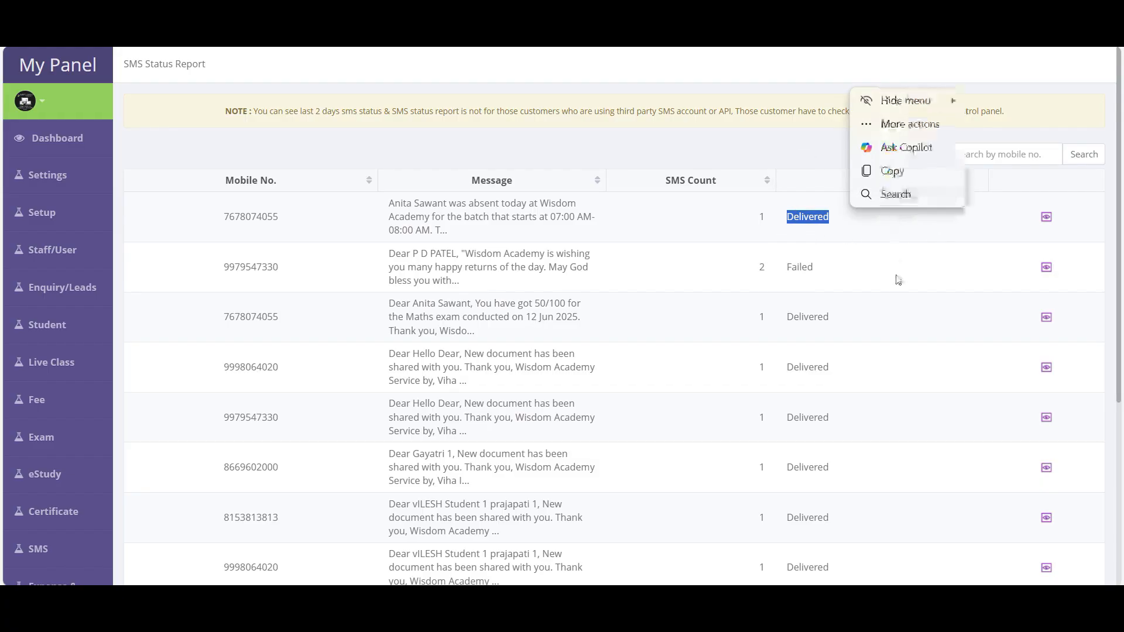
pyautogui.moveTo(796, 271); pyautogui.dragTo(811, 268)
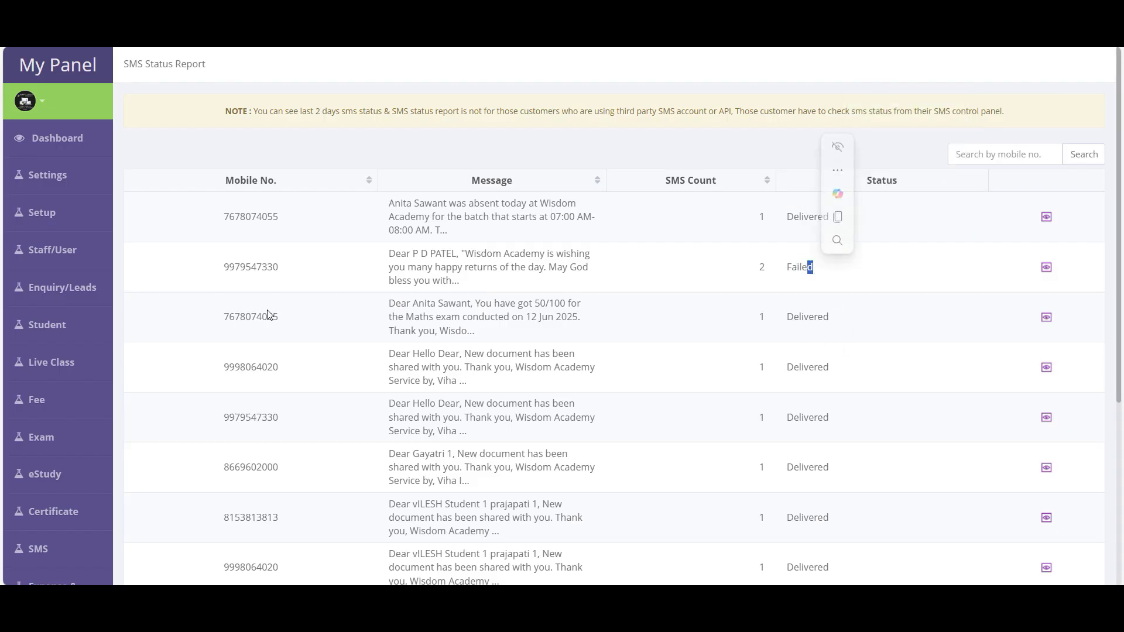
pyautogui.doubleClick(820, 323)
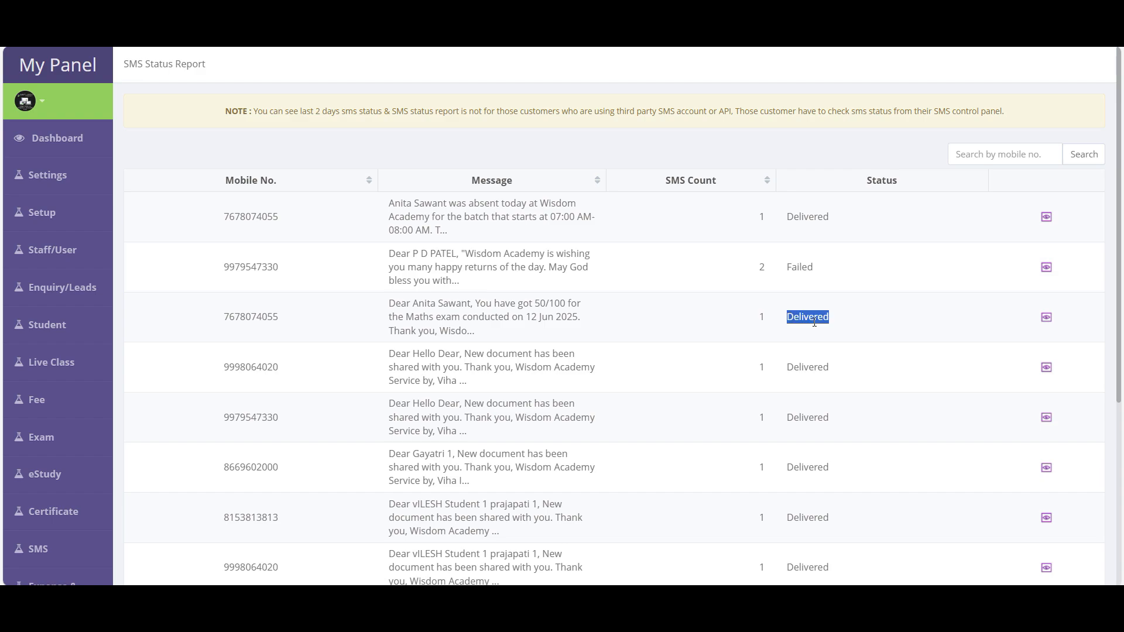
pyautogui.doubleClick(819, 367)
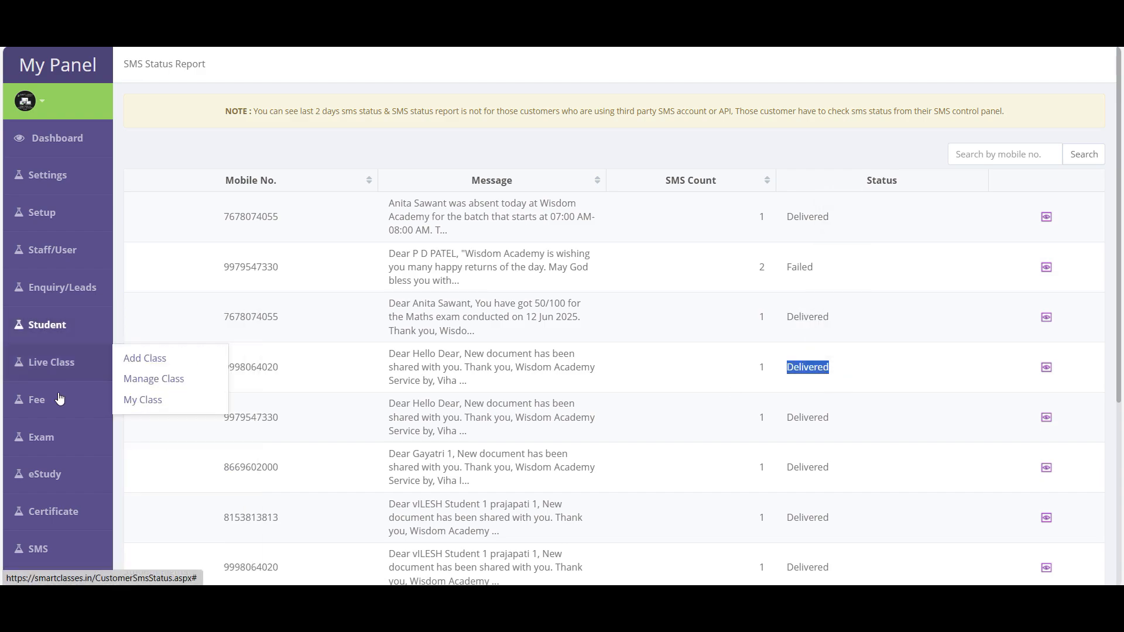
# - View the first message's full text, close it, and return to the Report list
pyautogui.click(1047, 218)
pyautogui.scroll(-3, 556, 316)
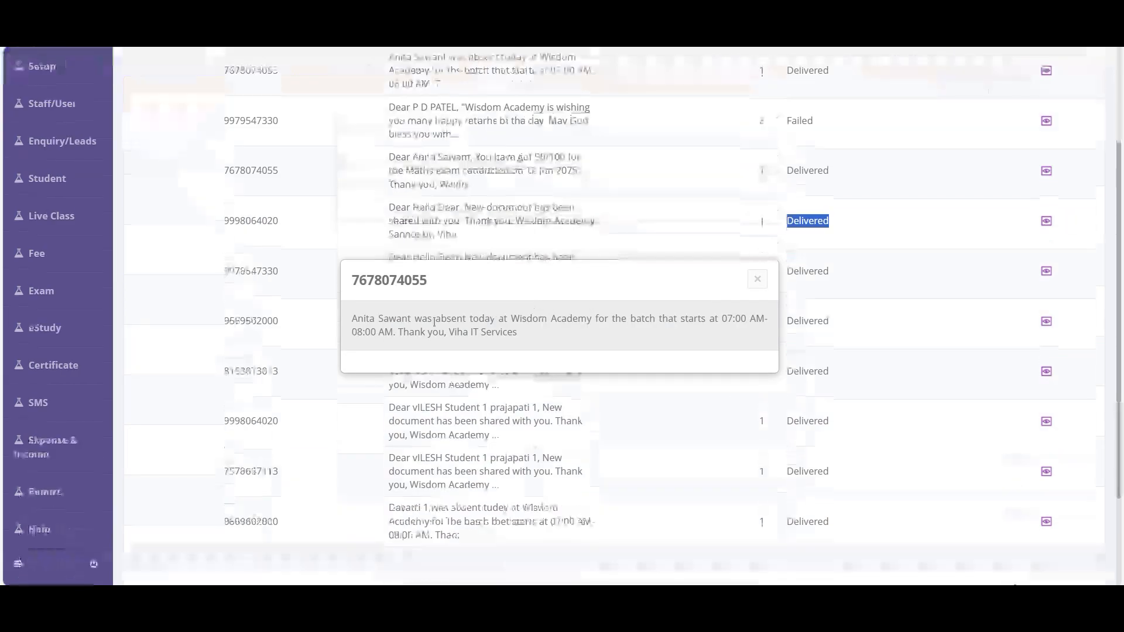
pyautogui.moveTo(352, 318); pyautogui.dragTo(552, 338)
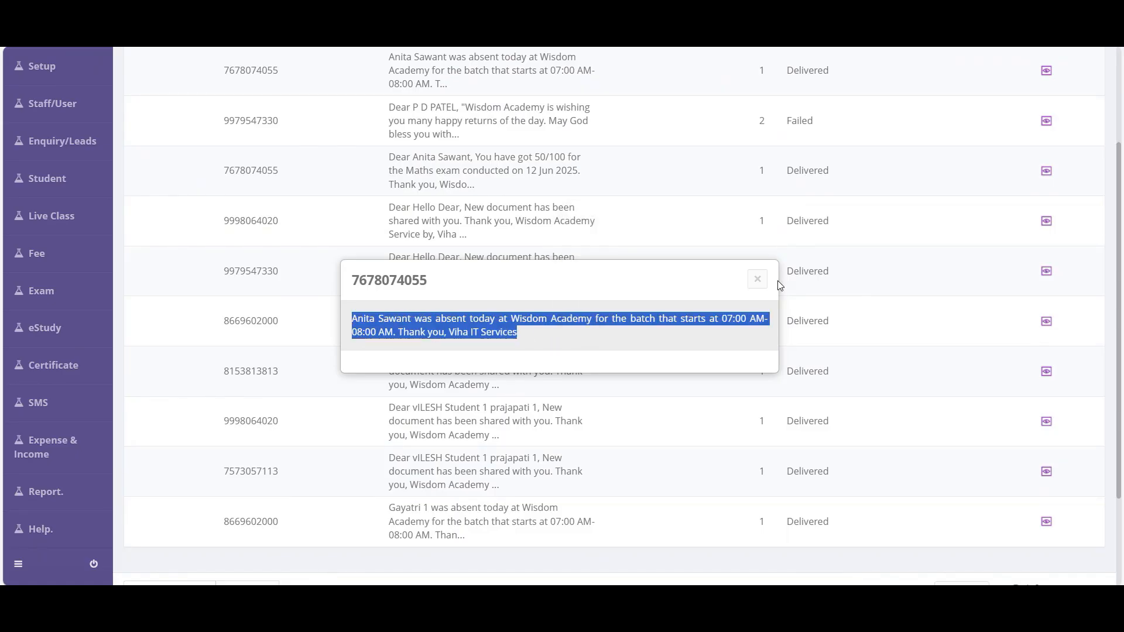
pyautogui.click(758, 280)
pyautogui.moveTo(70, 373)
pyautogui.moveTo(47, 491)
pyautogui.scroll(-7, 218, 516)
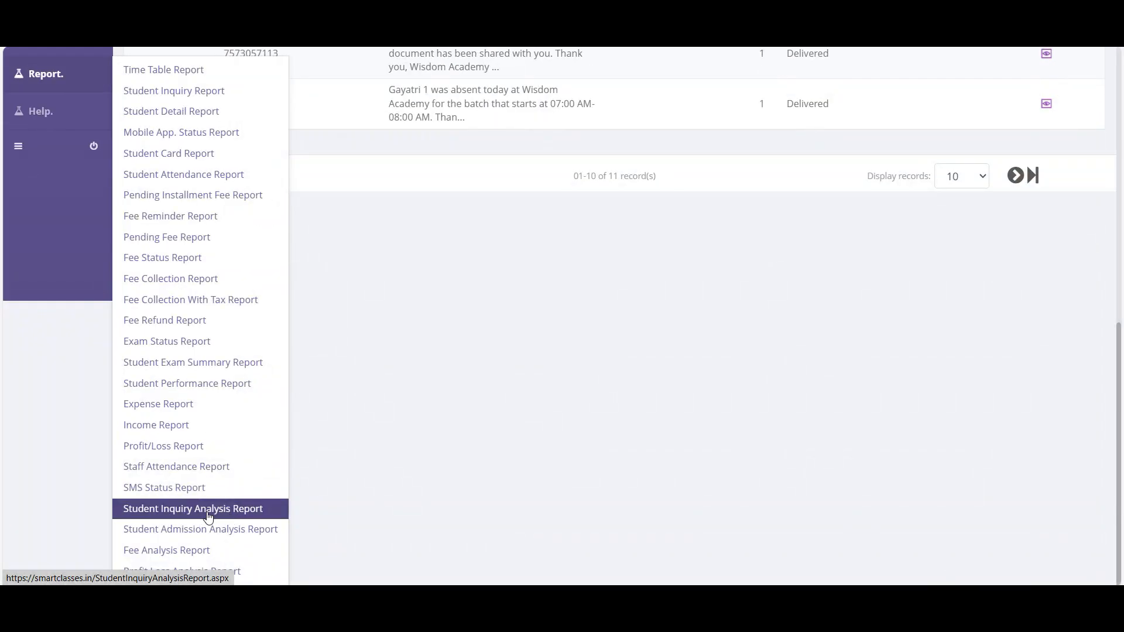
# - Open the Student Inquiry Analysis Report and inspect the 2018 row's monthly and total figures
pyautogui.click(218, 516)
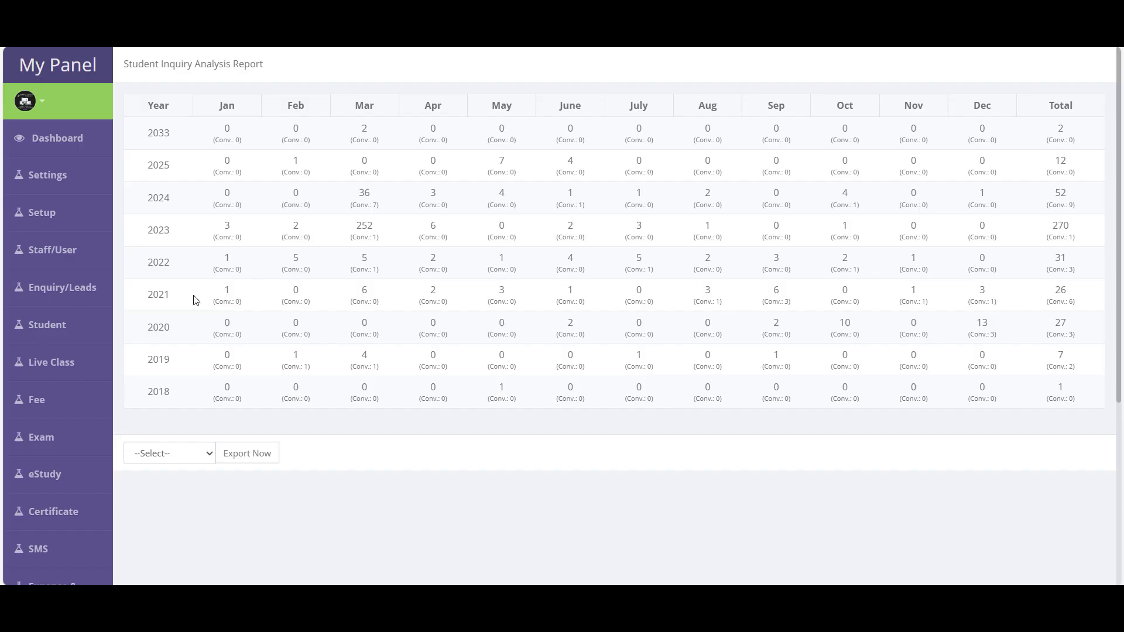
pyautogui.moveTo(157, 391); pyautogui.dragTo(223, 397)
pyautogui.moveTo(300, 387); pyautogui.dragTo(300, 399)
pyautogui.click(436, 404)
pyautogui.moveTo(916, 401); pyautogui.dragTo(919, 403)
pyautogui.moveTo(1053, 399); pyautogui.dragTo(1056, 401)
pyautogui.click(1054, 499)
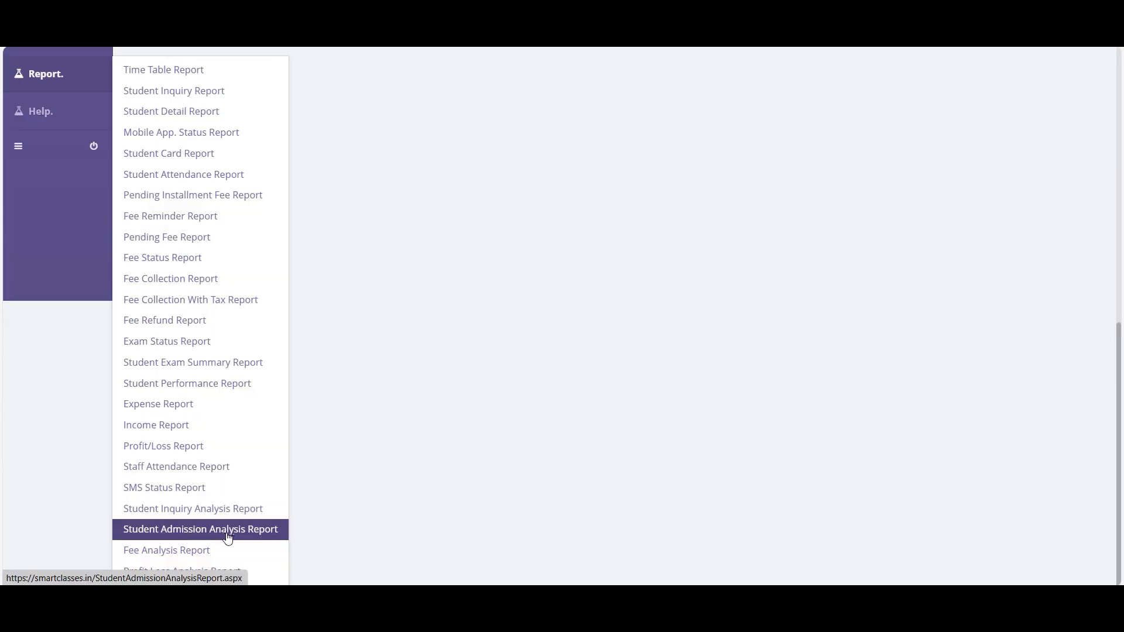
# - Open the Student Admission Analysis Report and inspect the 2021 and 2022 monthly figures
pyautogui.click(234, 529)
pyautogui.scroll(4, 202, 409)
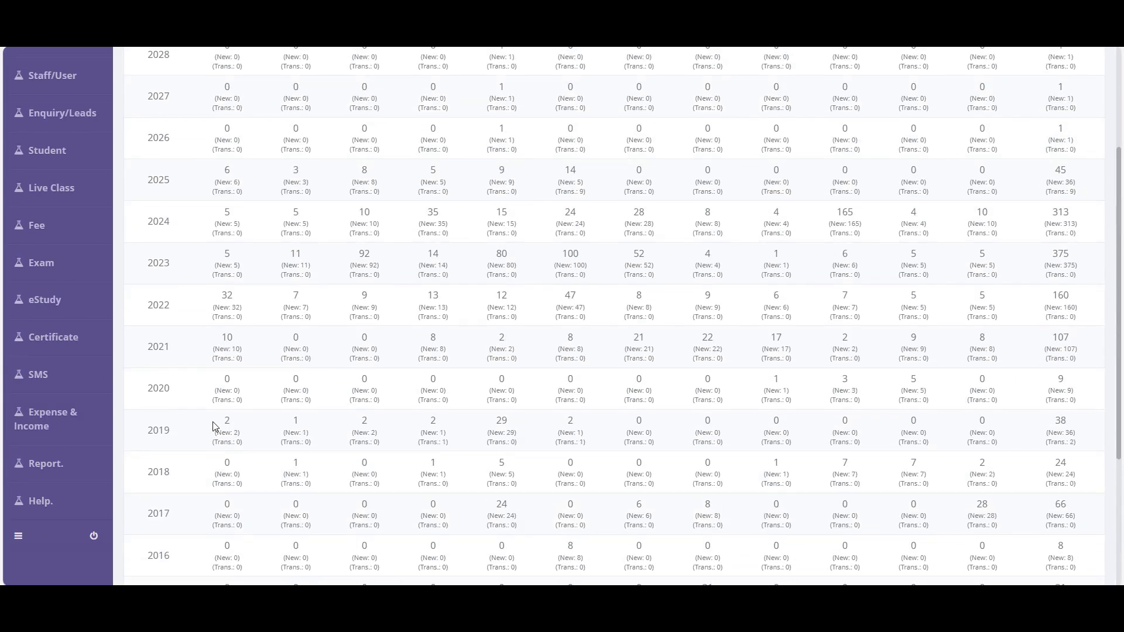
pyautogui.moveTo(221, 349); pyautogui.dragTo(242, 365)
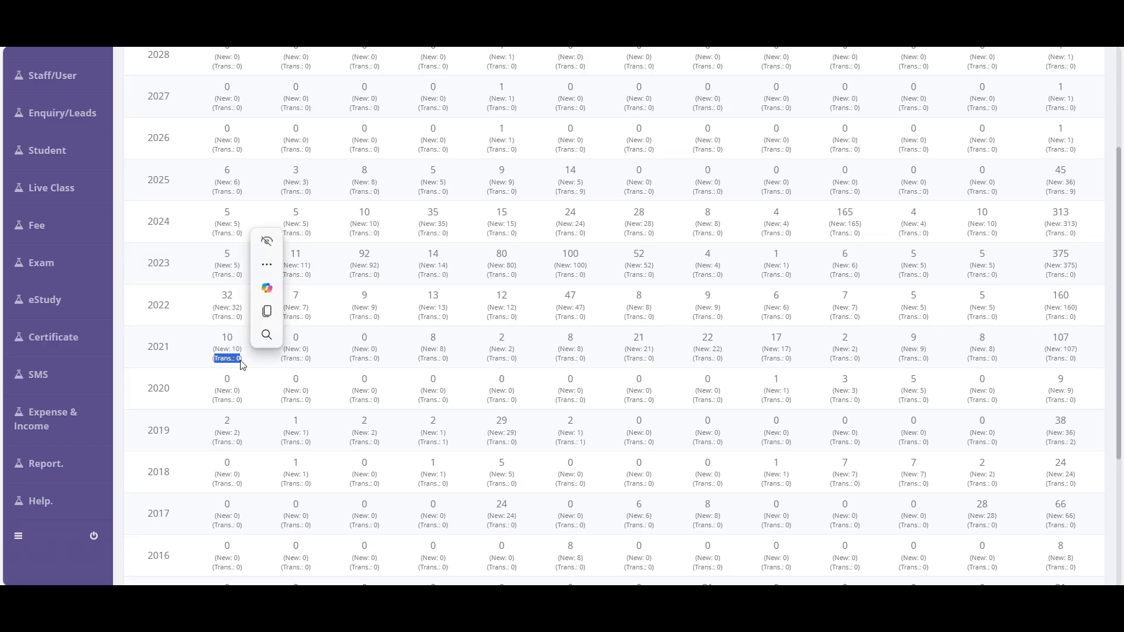
pyautogui.moveTo(204, 303); pyautogui.dragTo(1001, 319)
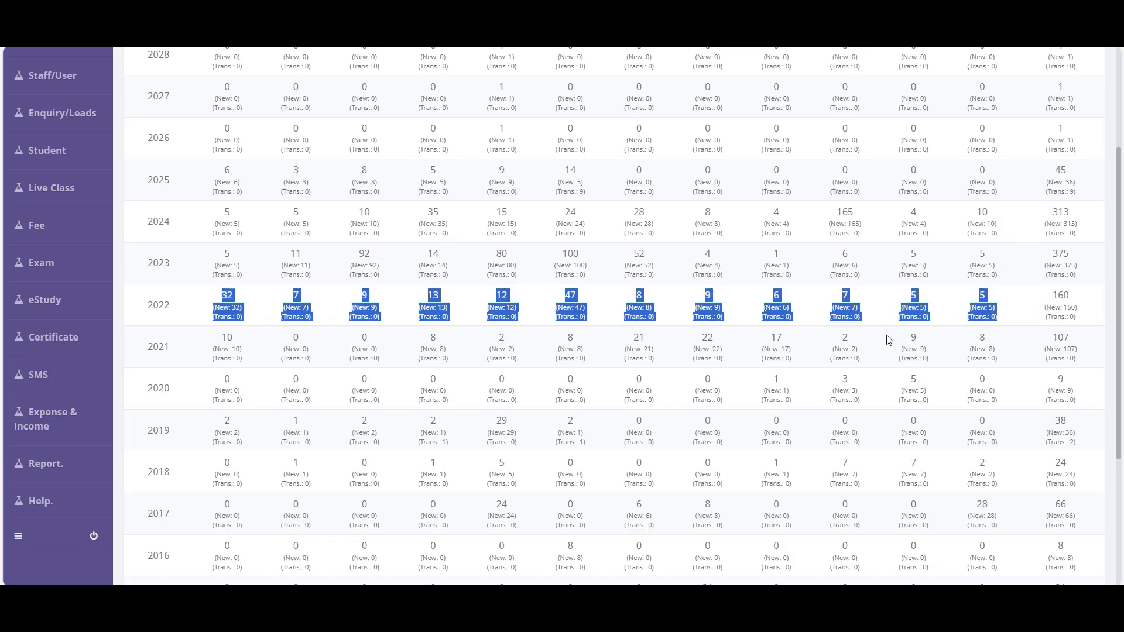
# - Check the yearly totals, 160 for 2022 and 375 for 2023, then reopen the Report list
pyautogui.scroll(3, 1066, 305)
pyautogui.scroll(-5, 1065, 307)
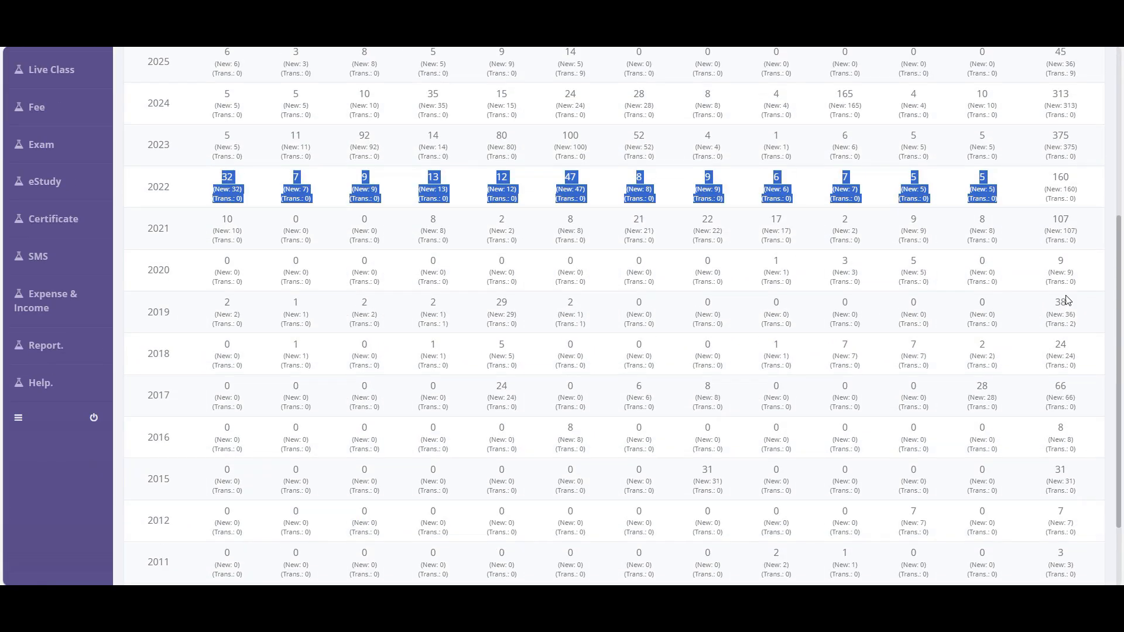
pyautogui.tripleClick(1069, 192)
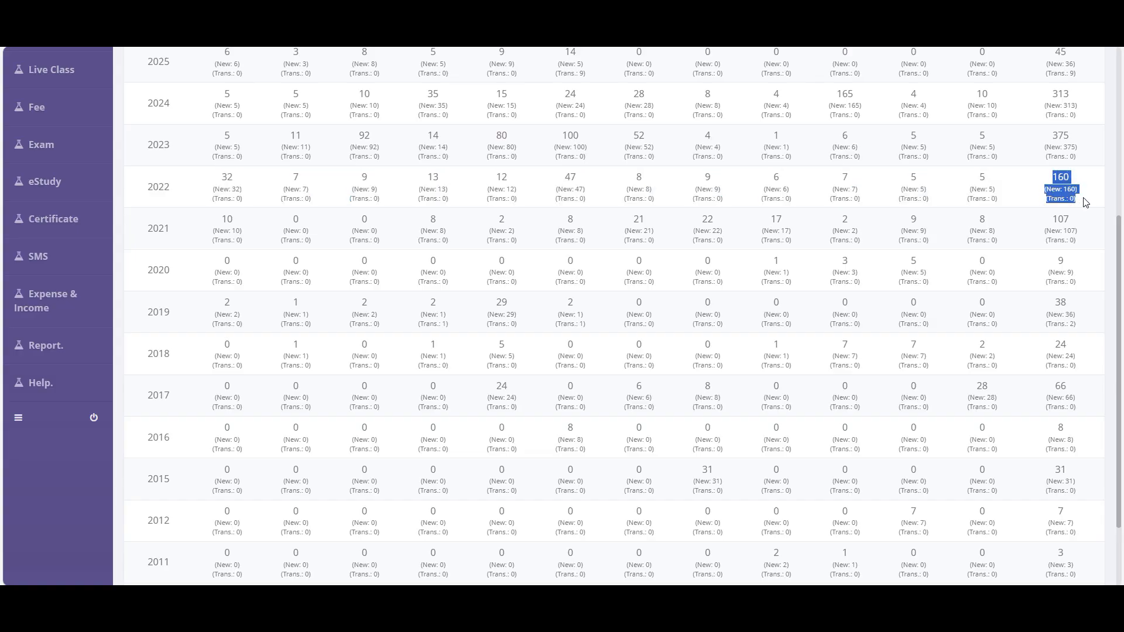
pyautogui.tripleClick(1067, 151)
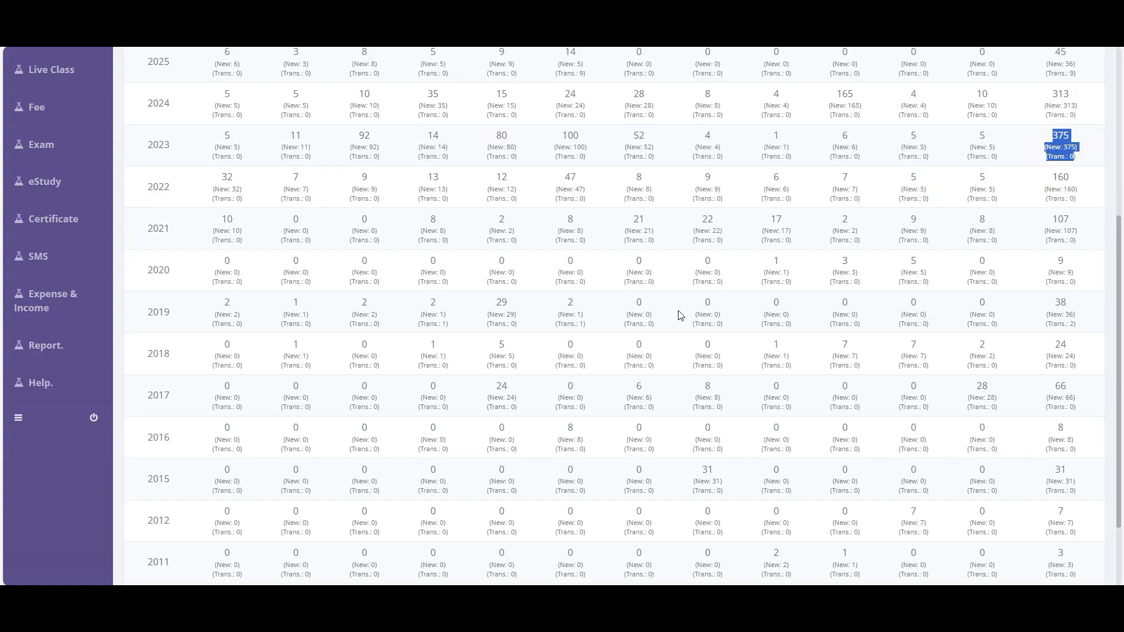
pyautogui.click(44, 345)
pyautogui.scroll(-3, 229, 433)
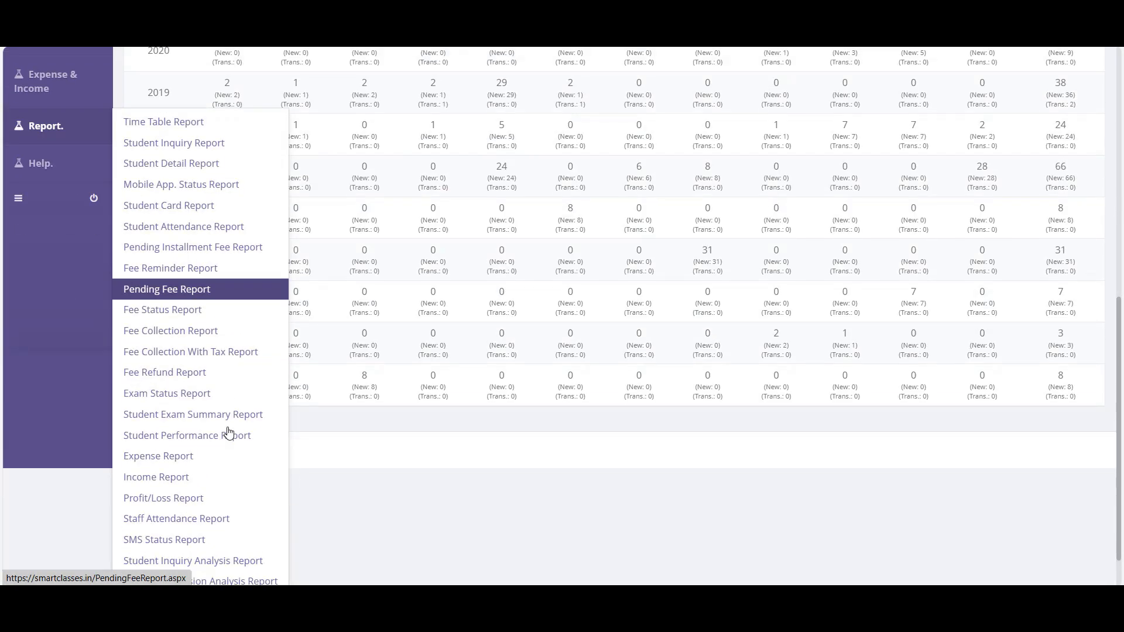
pyautogui.scroll(-1, 228, 433)
# - Open the Fee Analysis Report and highlight the 2020 and 2021 rows' monthly fee figures
pyautogui.click(164, 547)
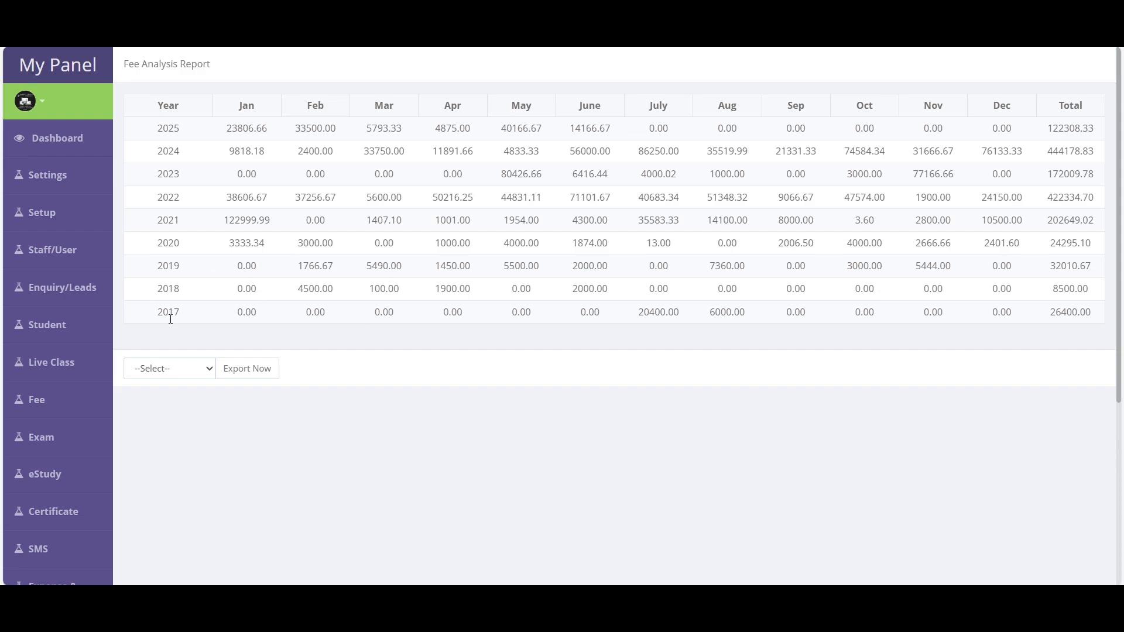
pyautogui.moveTo(157, 243); pyautogui.dragTo(1093, 243)
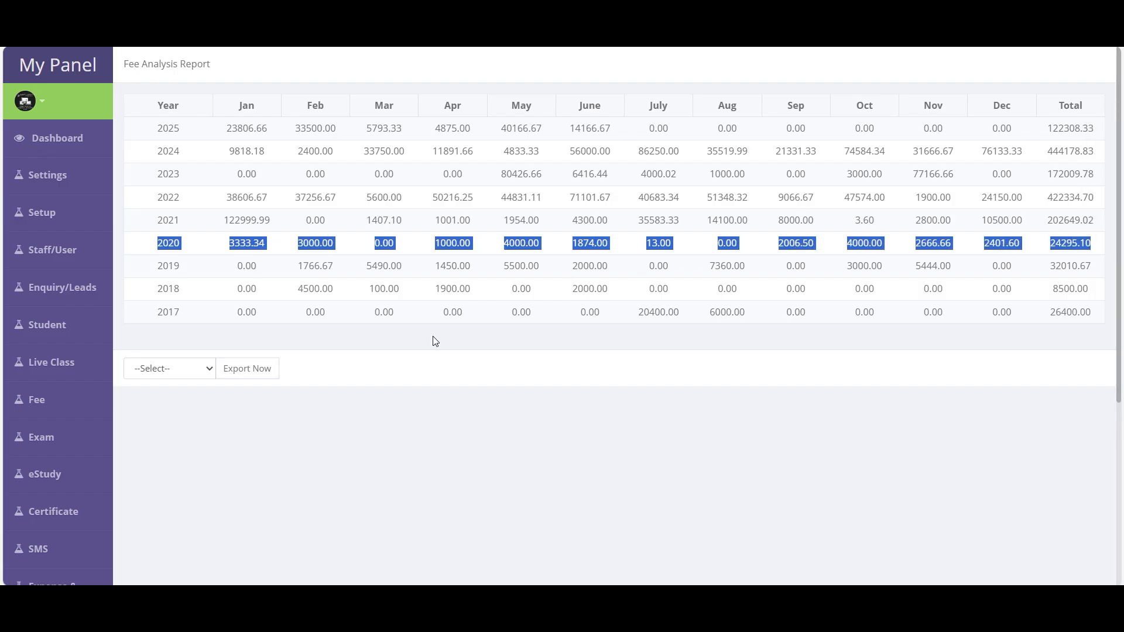
pyautogui.click(1095, 250)
pyautogui.moveTo(1096, 227); pyautogui.dragTo(218, 223)
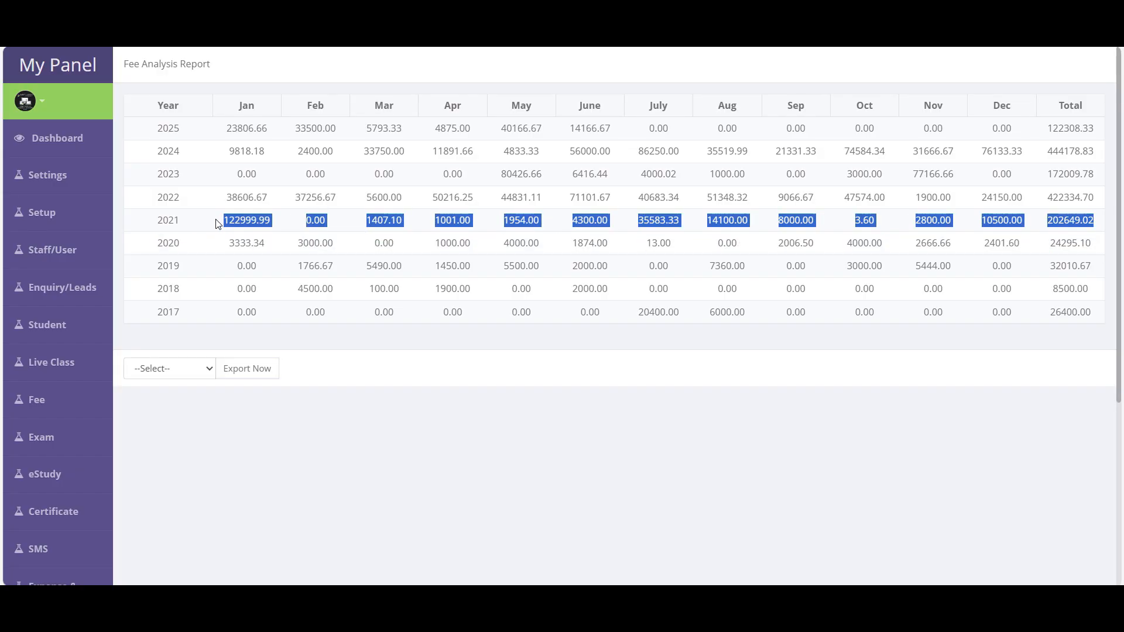
pyautogui.click(218, 223)
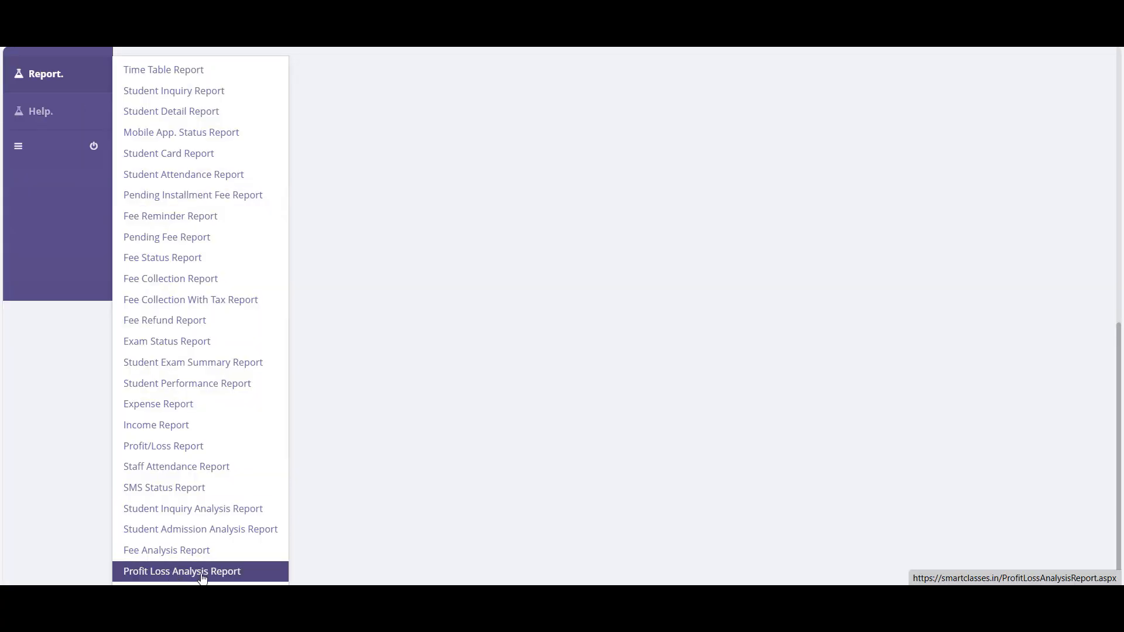
# - Open the Profit Loss Analysis Report and check 2025's -87991.67 total and 2022's 429834.70
pyautogui.click(202, 572)
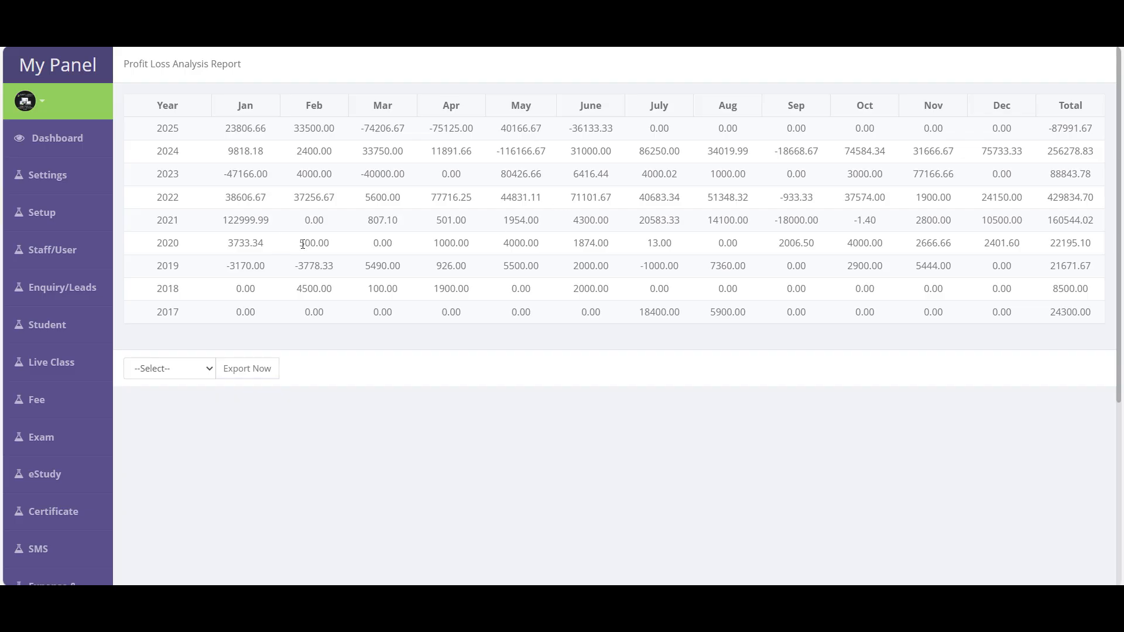
pyautogui.doubleClick(246, 129)
pyautogui.click(212, 294)
pyautogui.click(240, 127)
pyautogui.doubleClick(404, 127)
pyautogui.doubleClick(1069, 128)
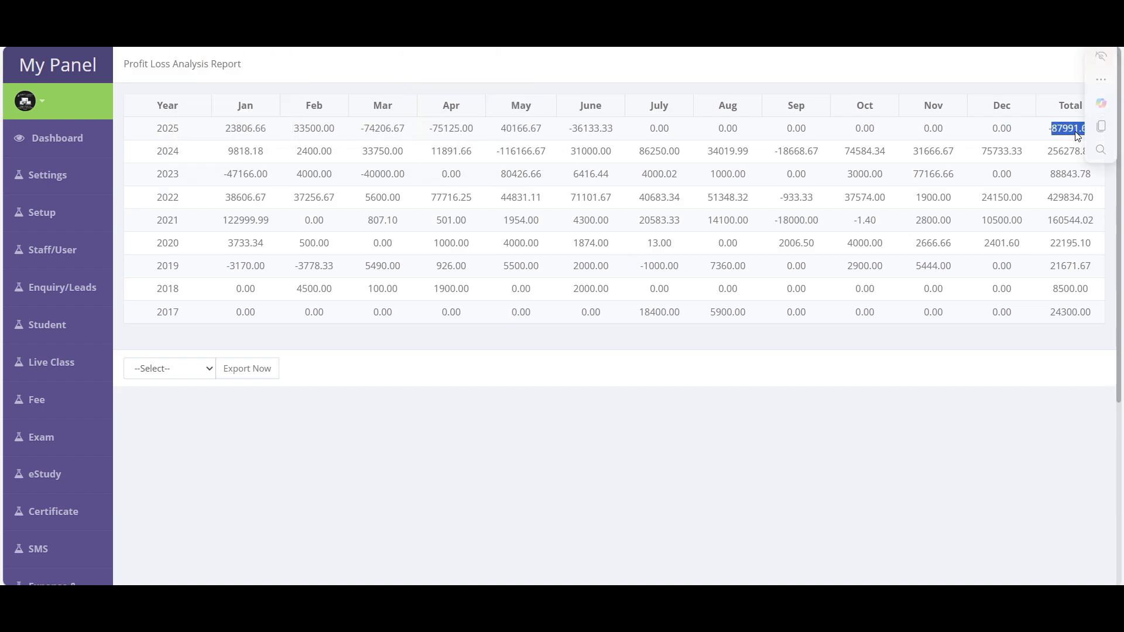
pyautogui.doubleClick(1071, 198)
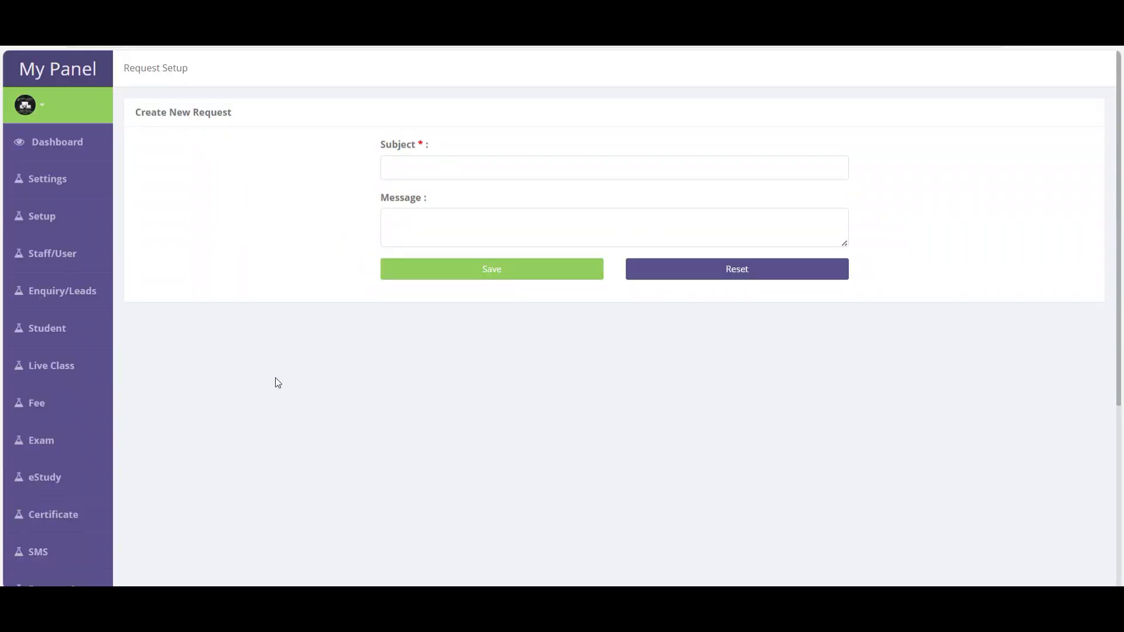
# - Scroll to the website's contact footer and highlight the Support phone and WhatsApp numbers
pyautogui.scroll(-1, 174, 377)
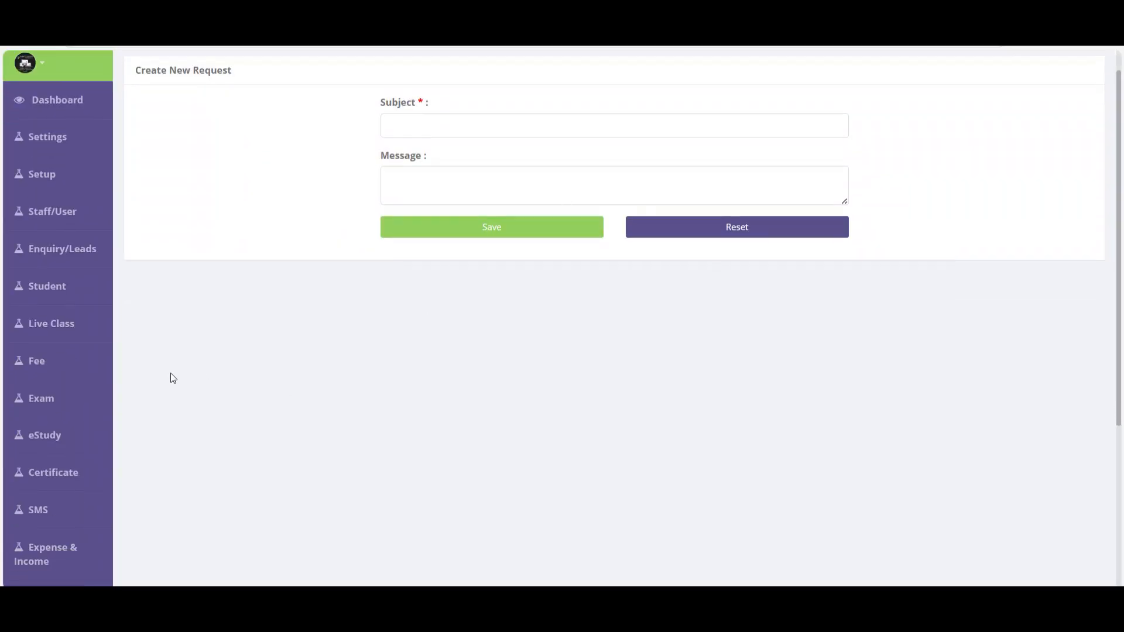
pyautogui.scroll(-4, 53, 503)
pyautogui.moveTo(40, 399)
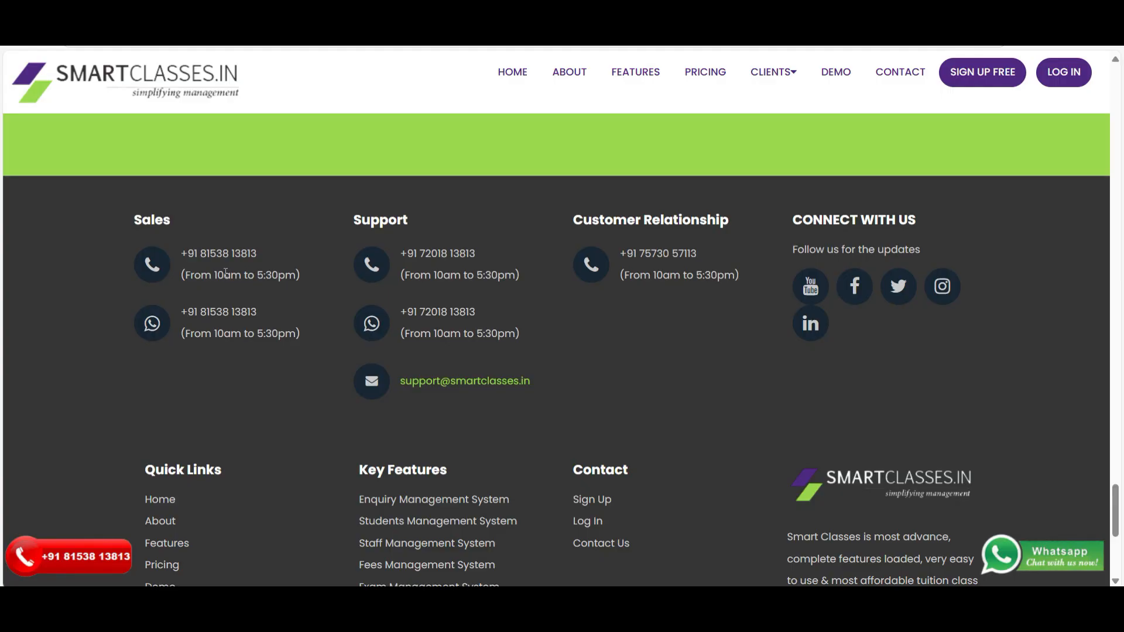
pyautogui.moveTo(420, 253); pyautogui.dragTo(476, 258)
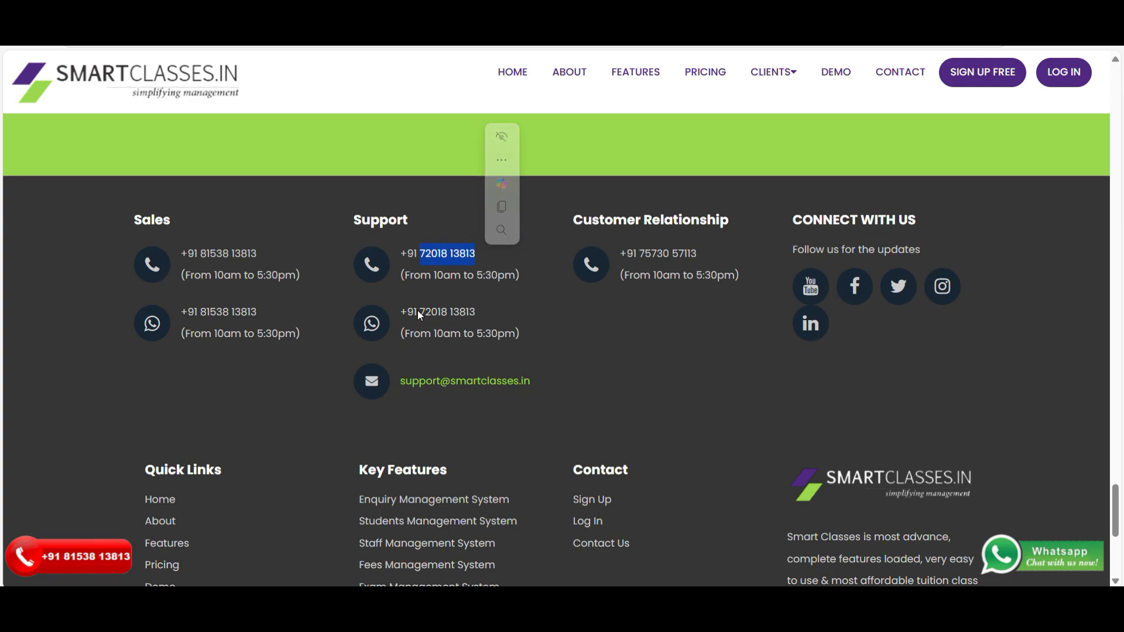
pyautogui.moveTo(421, 312); pyautogui.dragTo(502, 316)
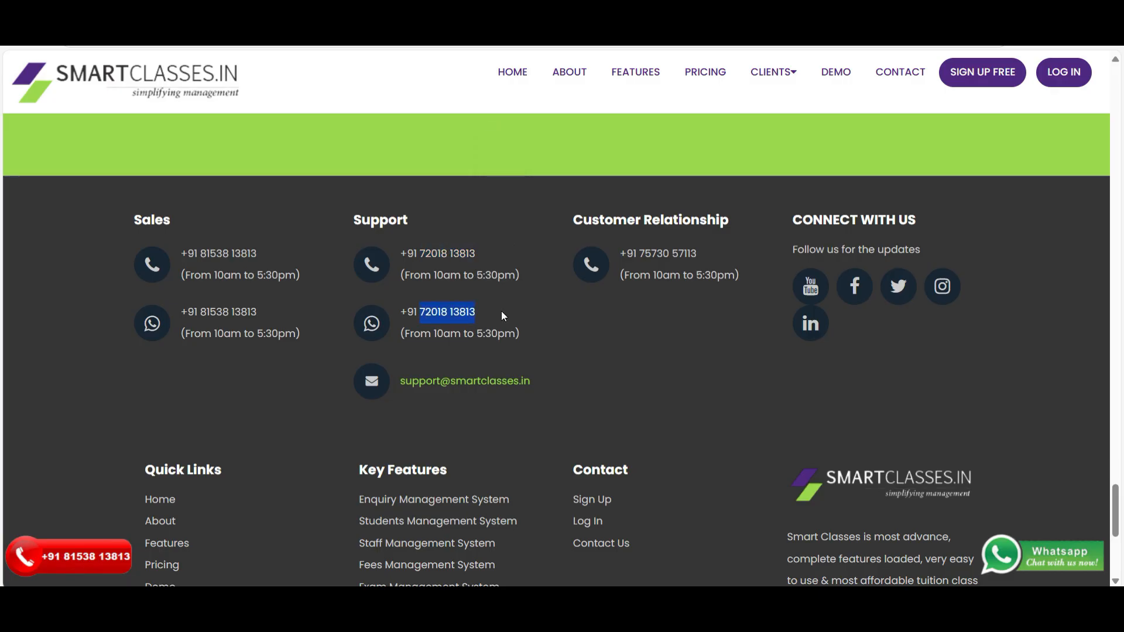
pyautogui.click(537, 342)
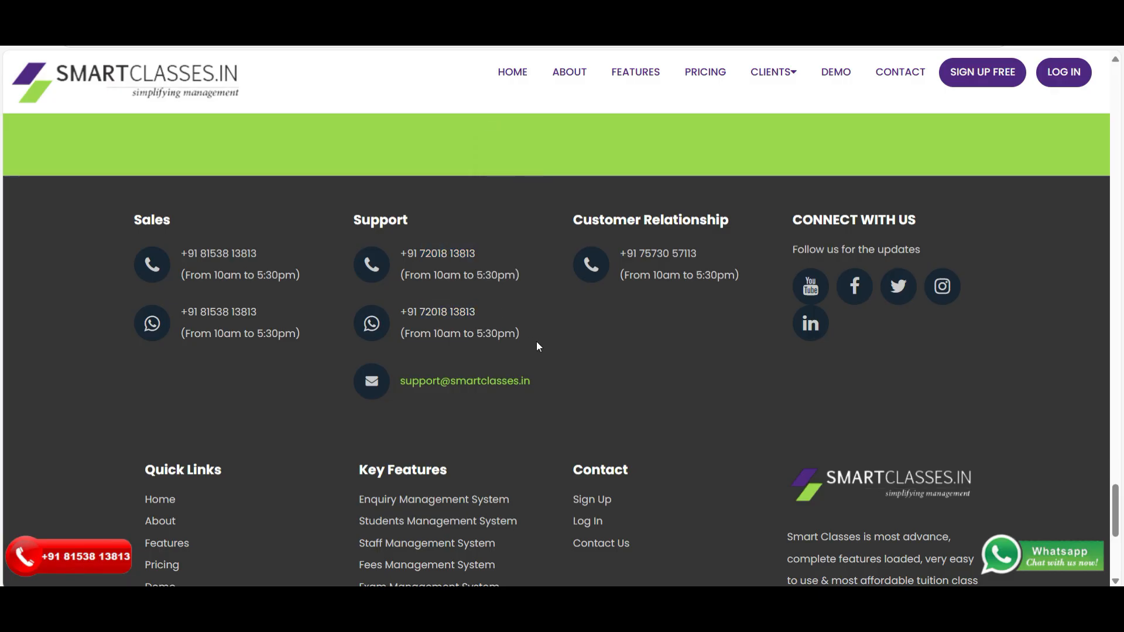
pyautogui.scroll(5, 539, 347)
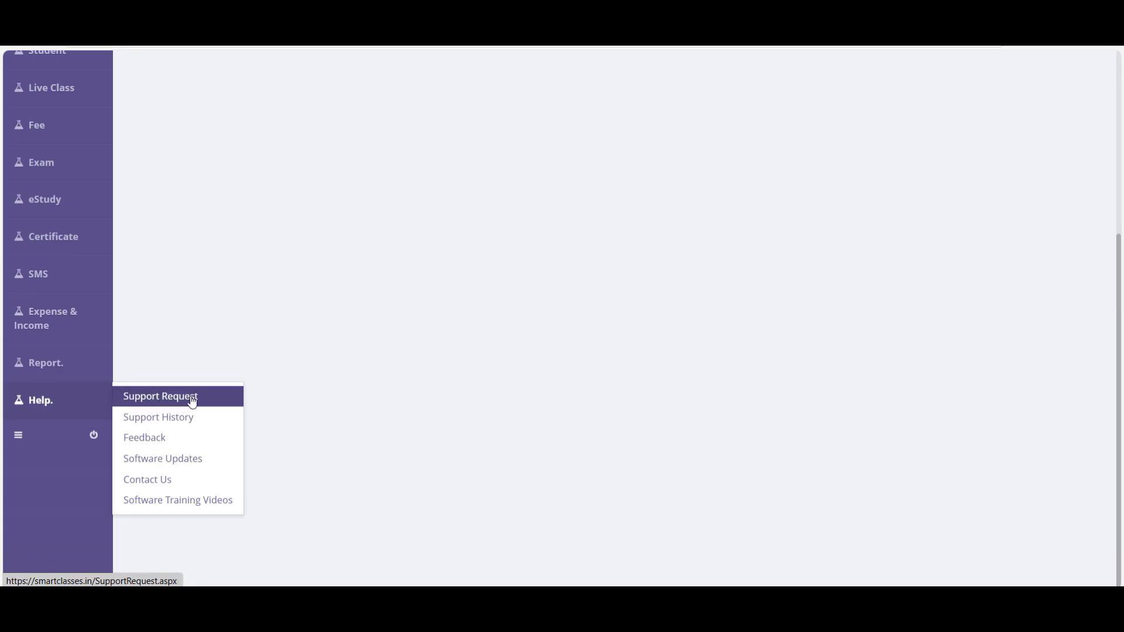
# - File a support request with subject 'How to create course' and message 'asd'
pyautogui.click(164, 401)
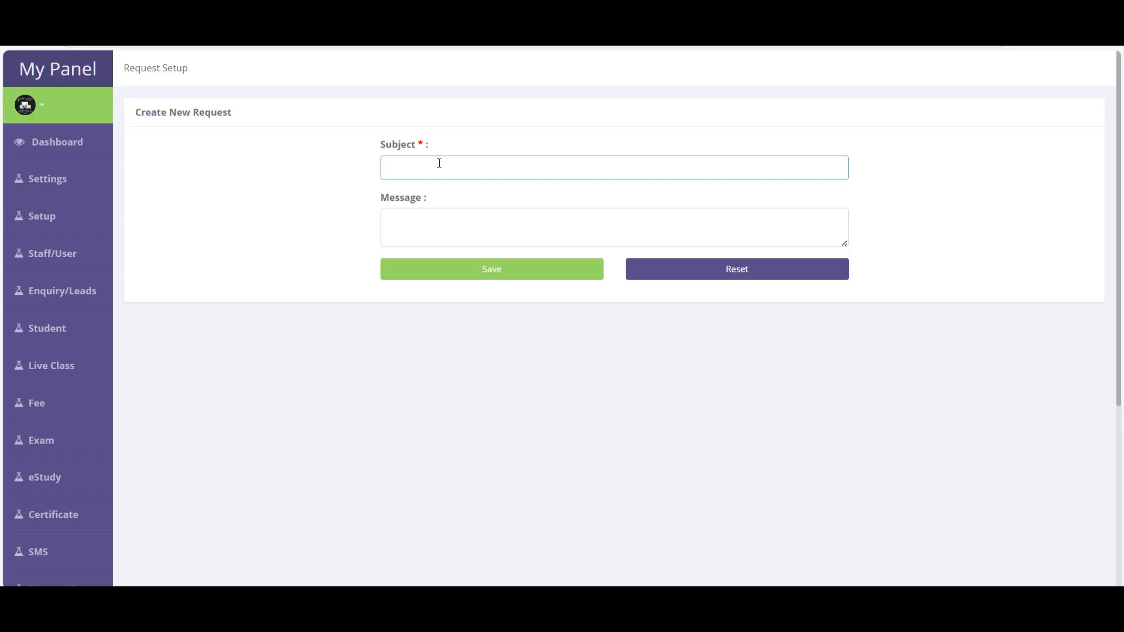
pyautogui.write('How to create course')
pyautogui.click(454, 218)
pyautogui.write('asd')
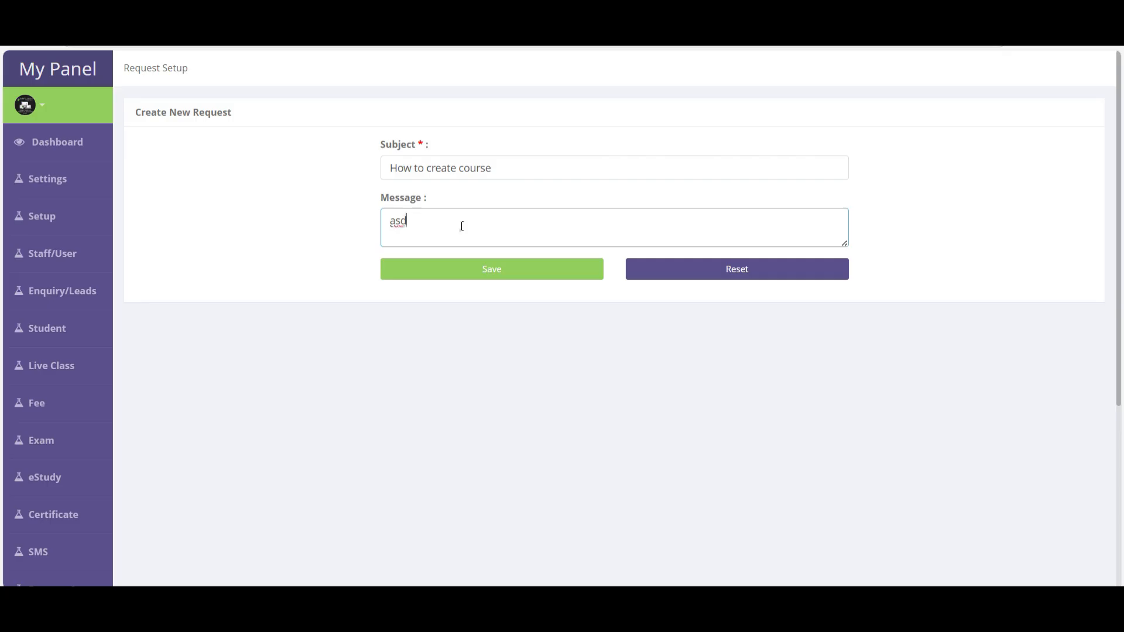
pyautogui.click(451, 269)
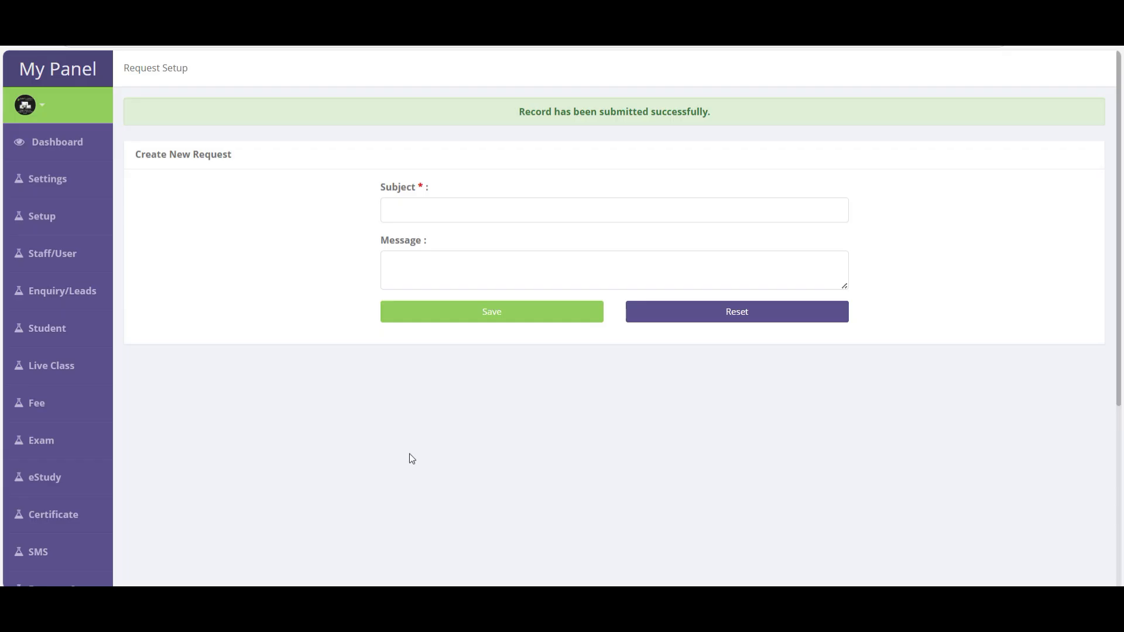
pyautogui.scroll(-3, 222, 352)
pyautogui.click(58, 439)
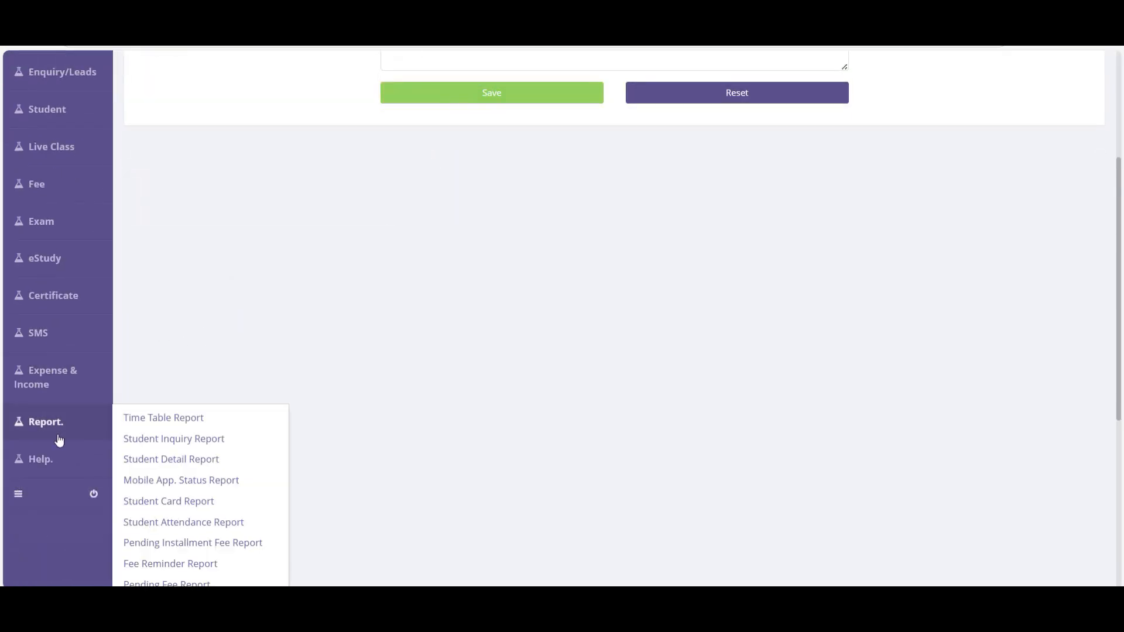
# - From Support History, reply 'asdasd asdasd' on the How to create course ticket
pyautogui.click(43, 459)
pyautogui.scroll(-2, 143, 459)
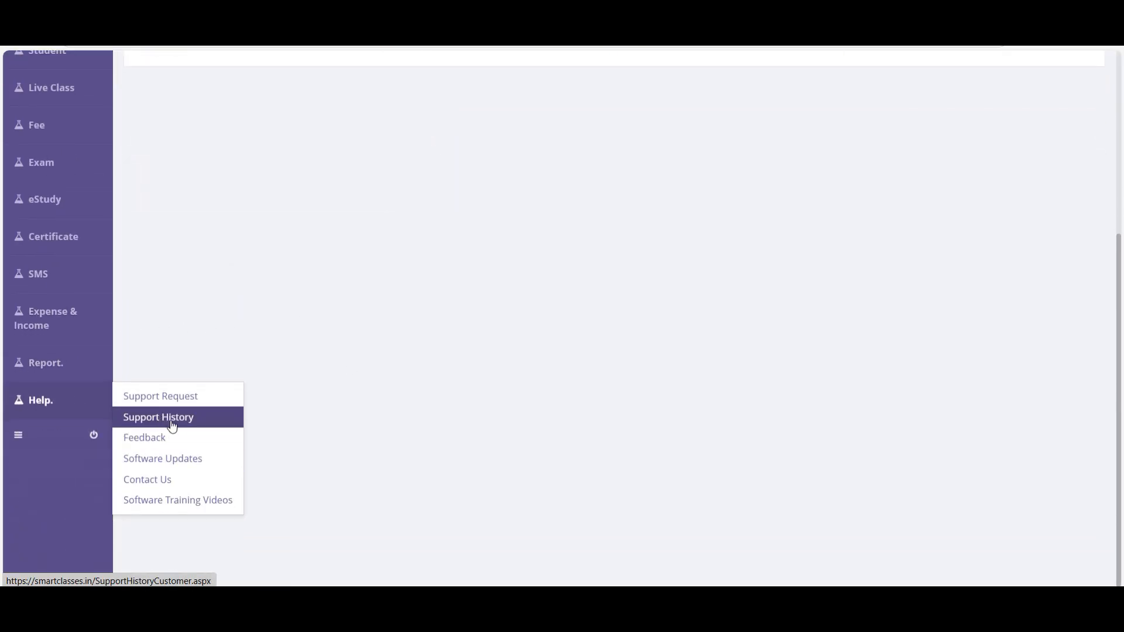
pyautogui.click(172, 425)
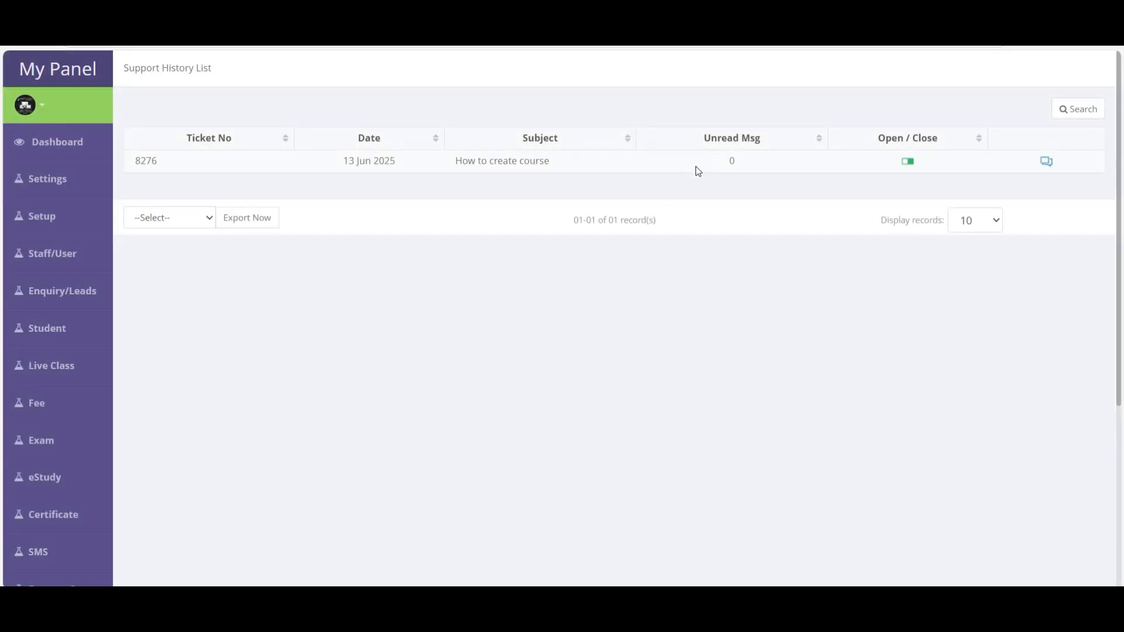
pyautogui.click(1046, 162)
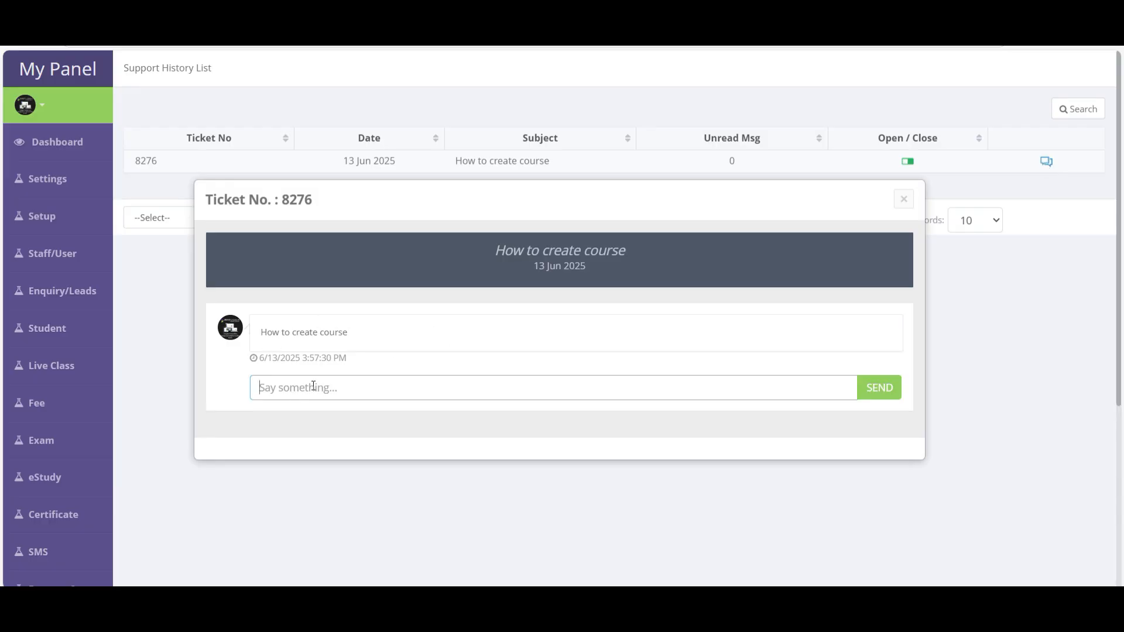
pyautogui.write('asdasd asdasd')
pyautogui.click(887, 398)
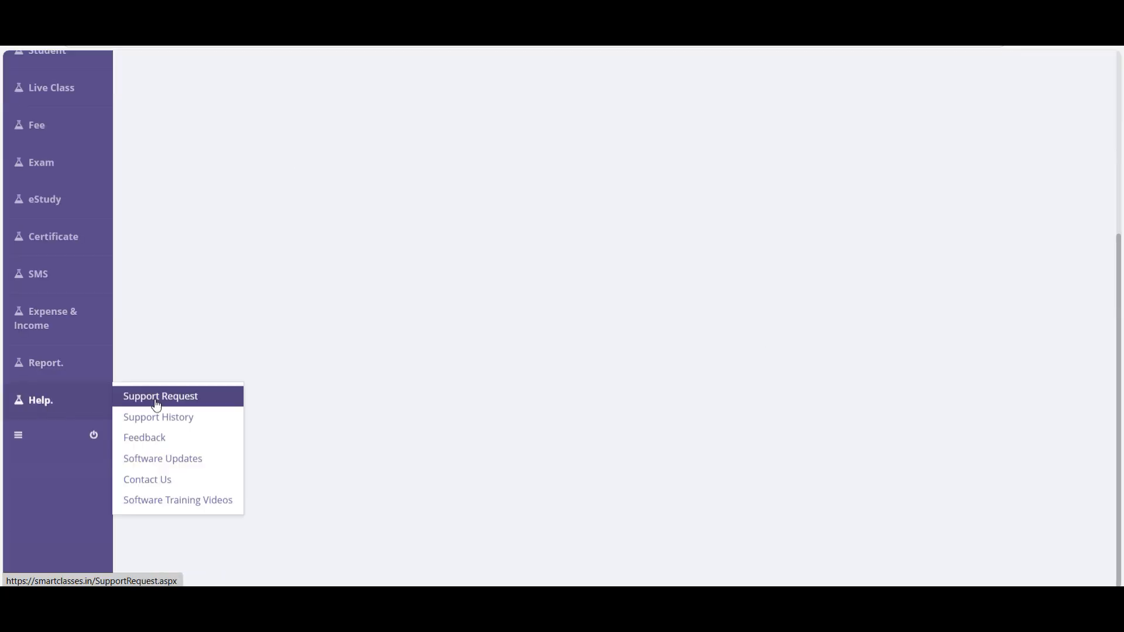
# - Open the Feedback form, pick Suggestion as the subject, and click into the Comment box
pyautogui.click(154, 448)
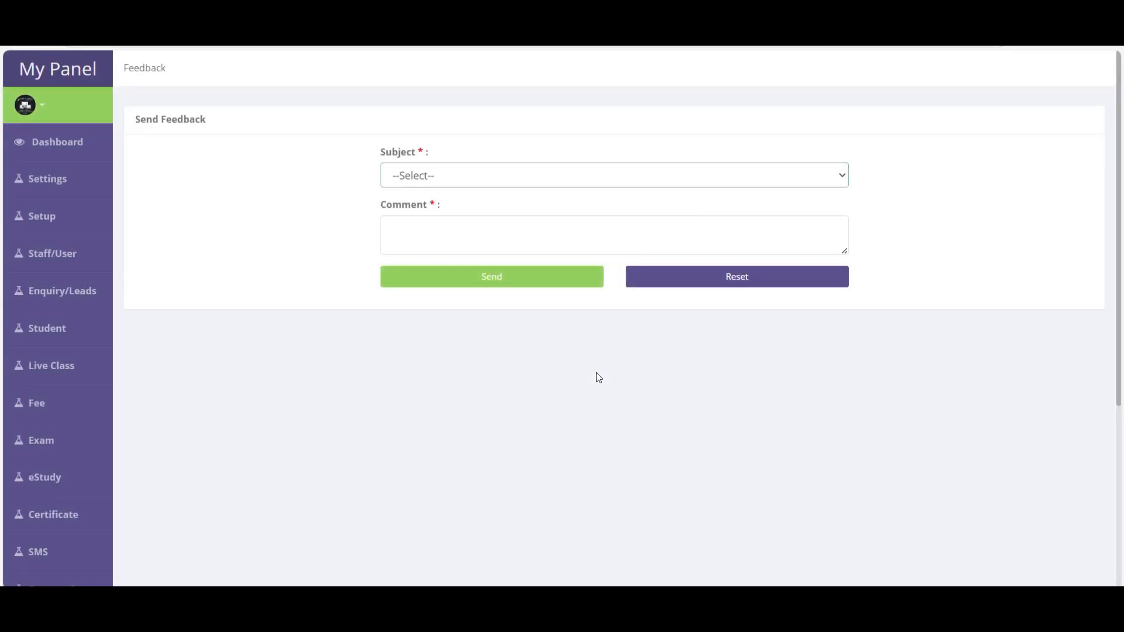
pyautogui.click(448, 176)
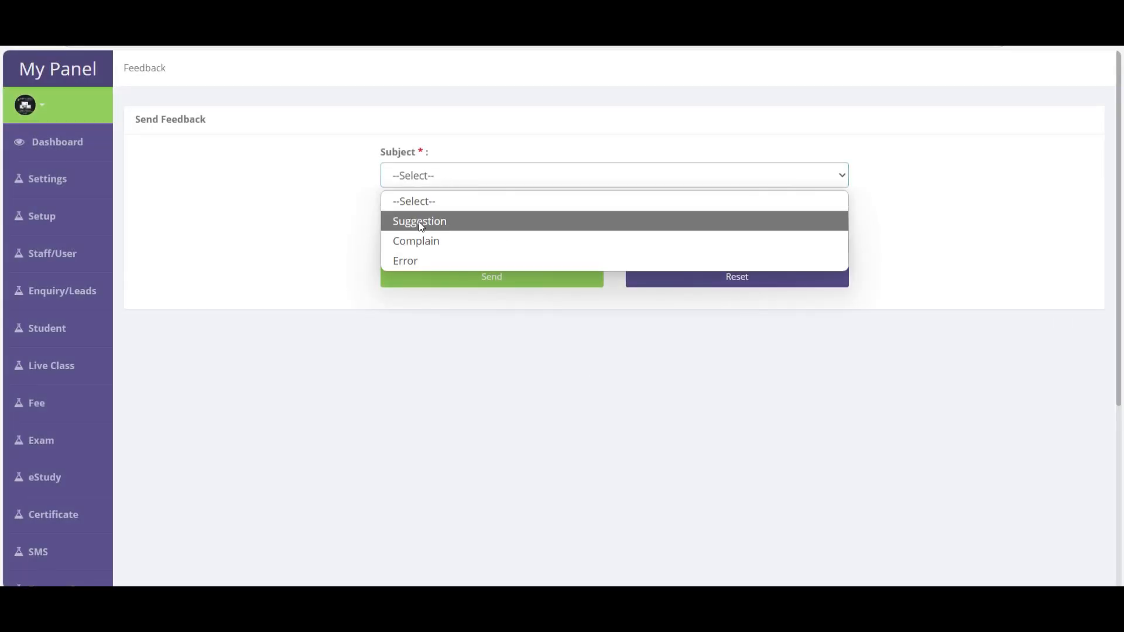
pyautogui.click(419, 221)
pyautogui.click(420, 229)
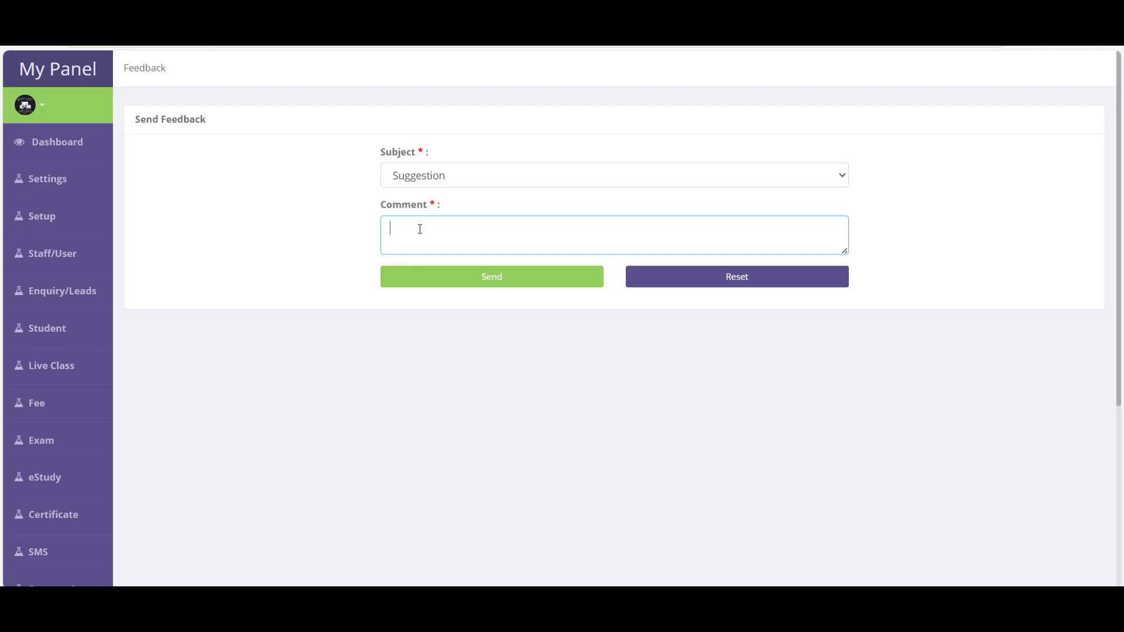
pyautogui.scroll(-5, 143, 388)
pyautogui.scroll(5, 142, 387)
pyautogui.scroll(-5, 130, 379)
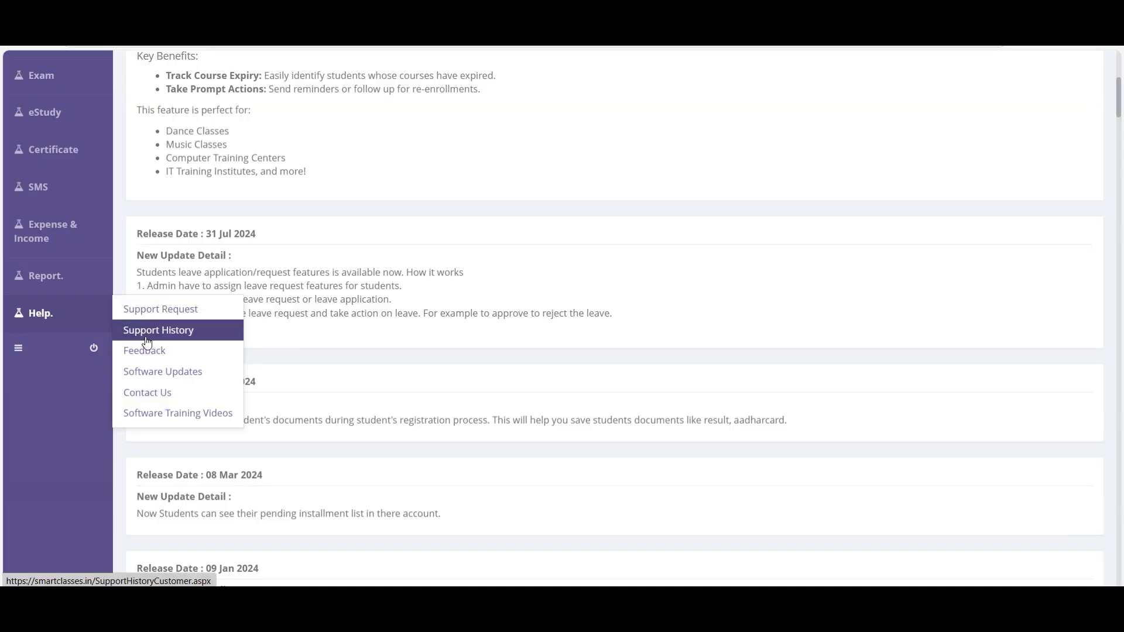
# - Open Software Updates and scroll through the release notes
pyautogui.click(171, 372)
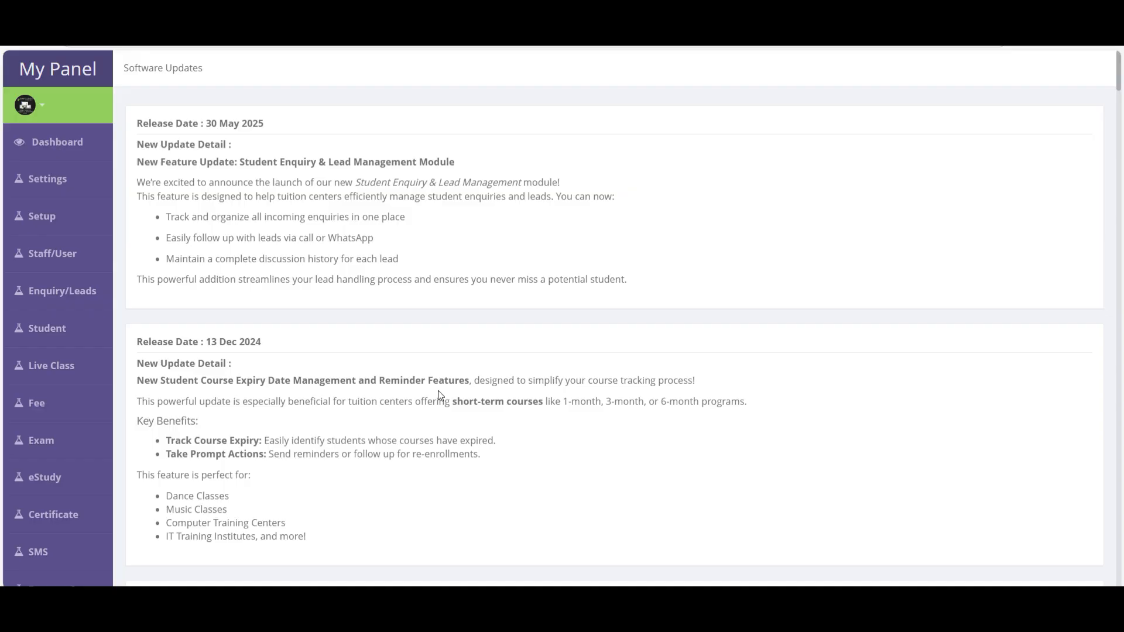
pyautogui.moveTo(139, 126); pyautogui.dragTo(632, 291)
pyautogui.scroll(-1, 400, 480)
pyautogui.scroll(-15, 400, 481)
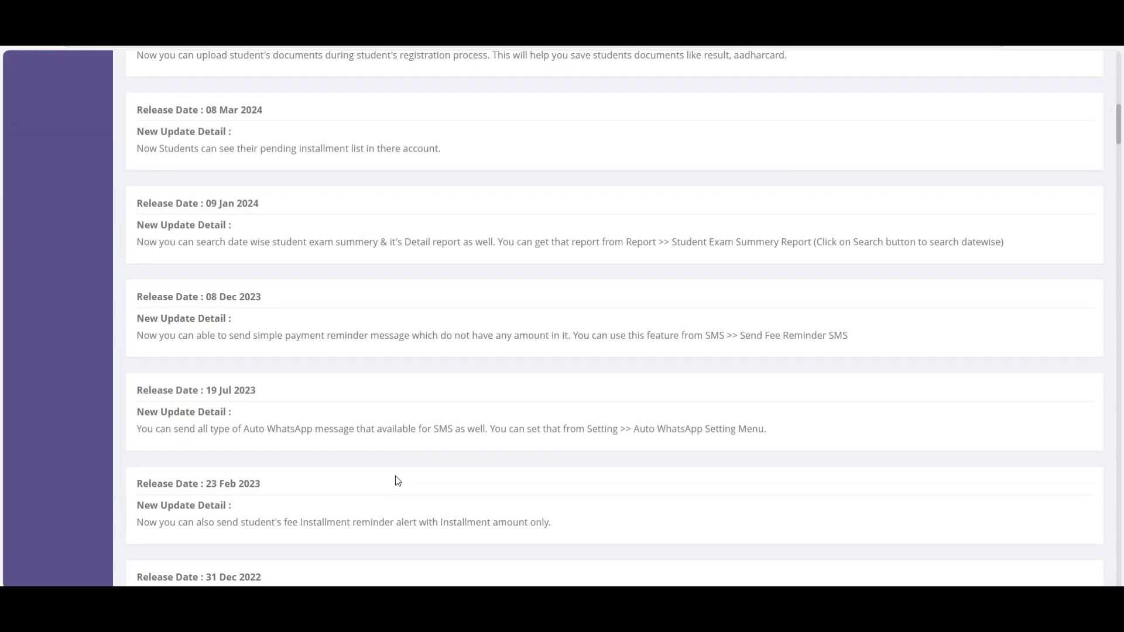
pyautogui.scroll(13, 164, 494)
# - Show the Contact Detail page with Sales, Support and Customer Relationship phone, WhatsApp and e-mail contacts
pyautogui.click(38, 315)
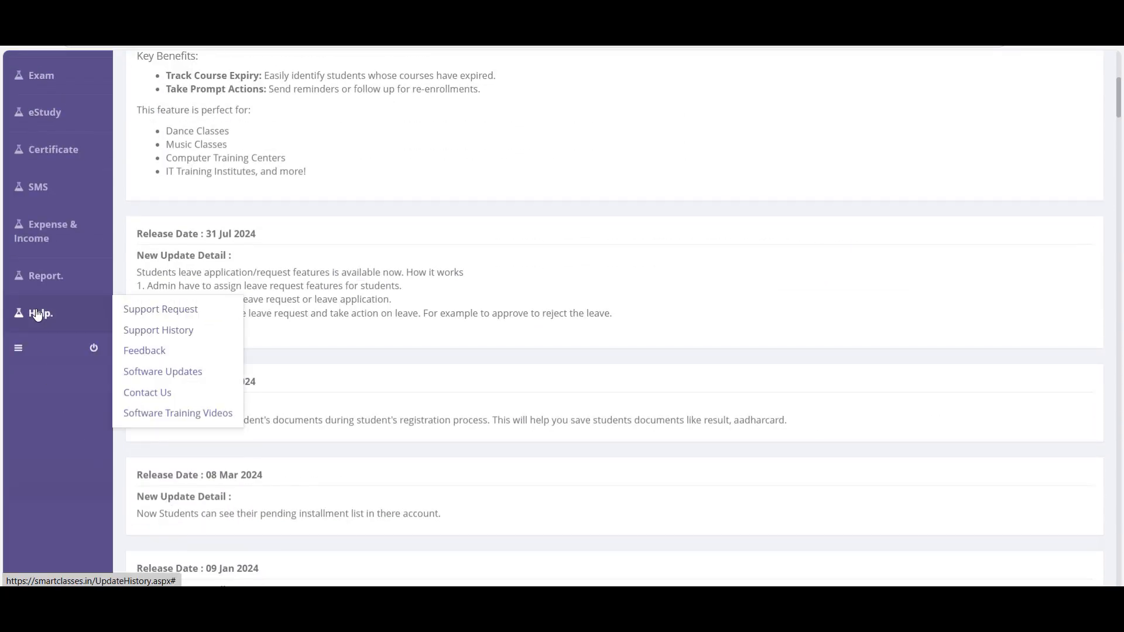
pyautogui.click(148, 397)
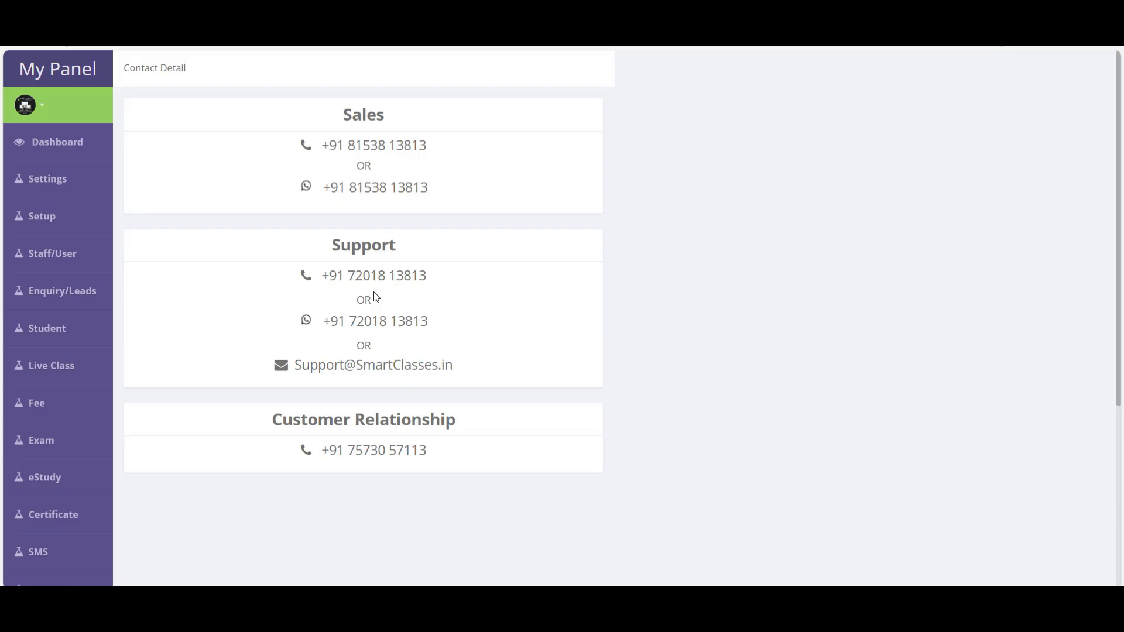
pyautogui.doubleClick(350, 364)
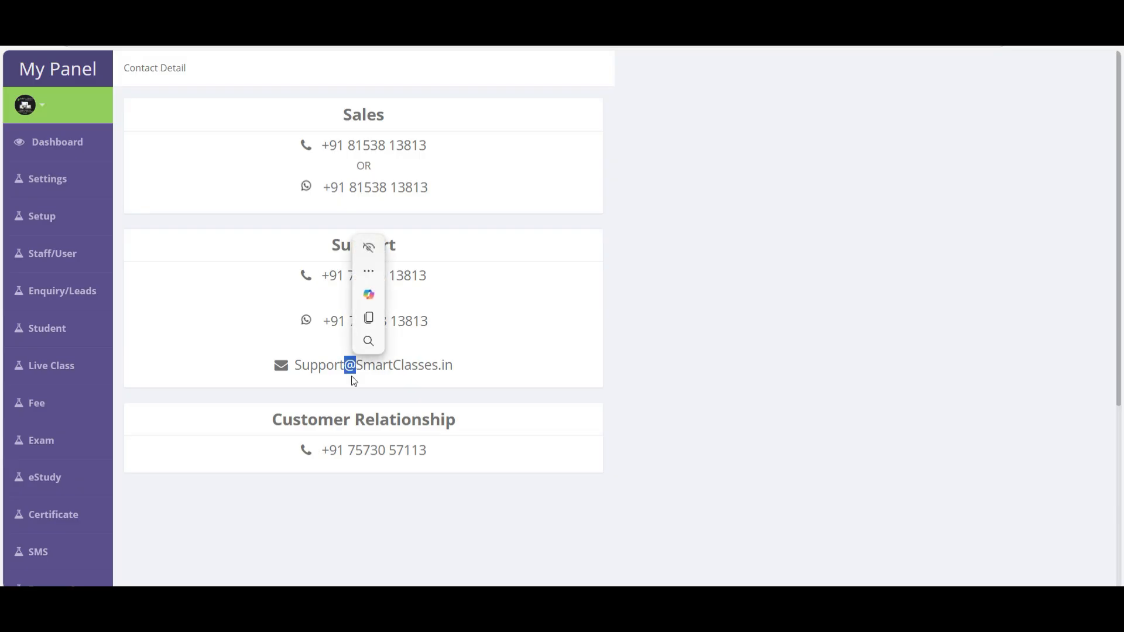
pyautogui.click(391, 452)
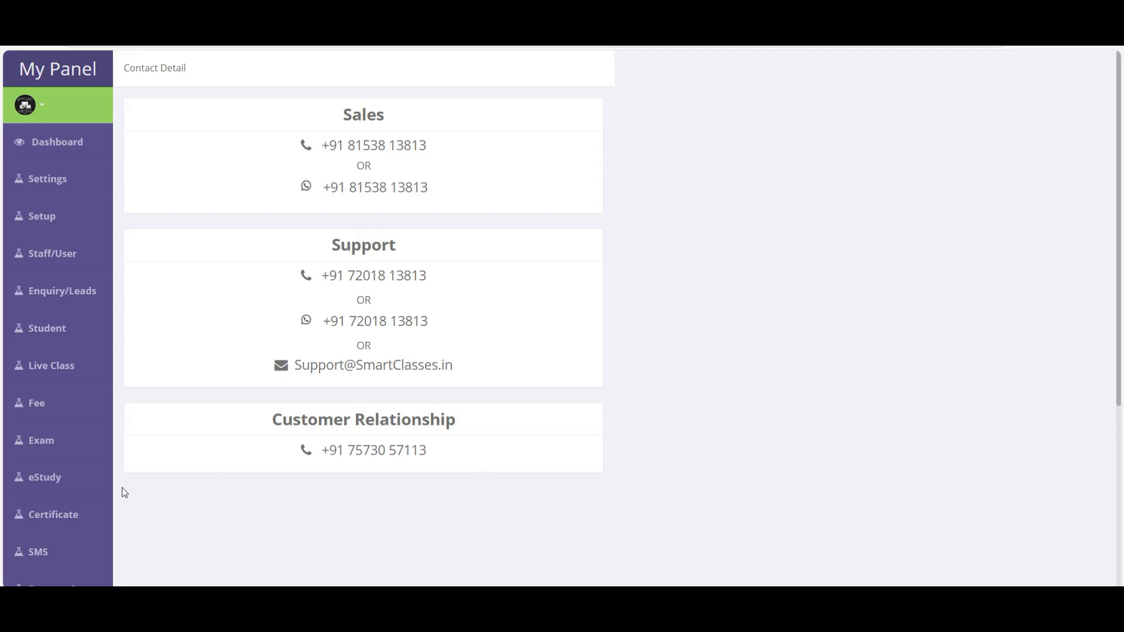
pyautogui.moveTo(106, 494)
pyautogui.scroll(-5, 45, 469)
pyautogui.moveTo(44, 389)
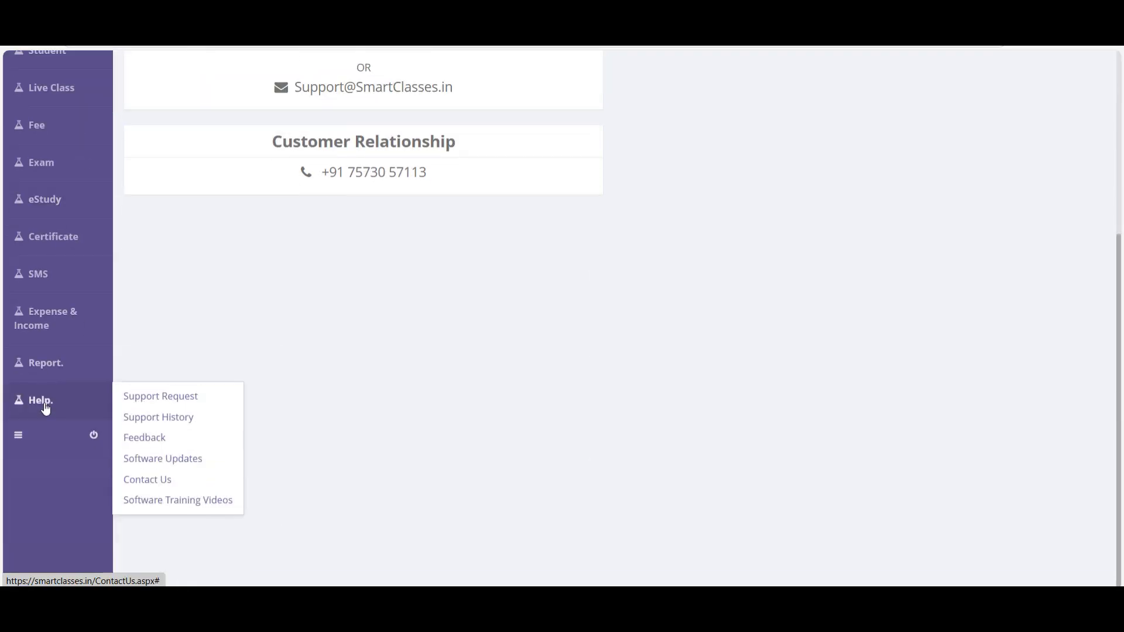
pyautogui.click(210, 504)
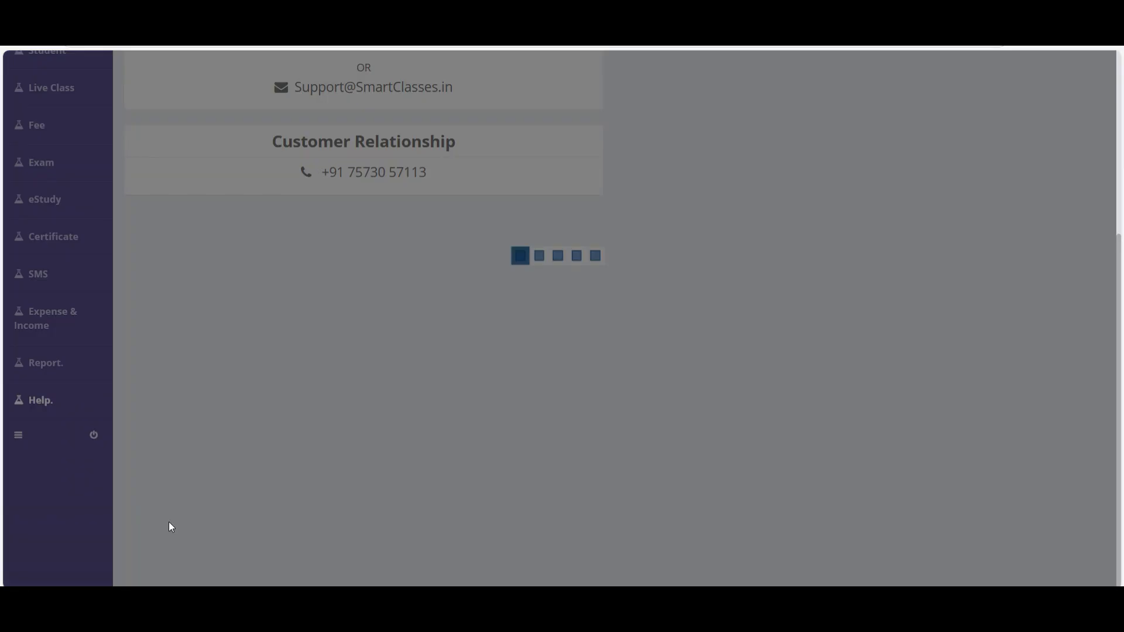
# - Browse the Demo Videos page of Hindi training videos
pyautogui.scroll(5, 360, 323)
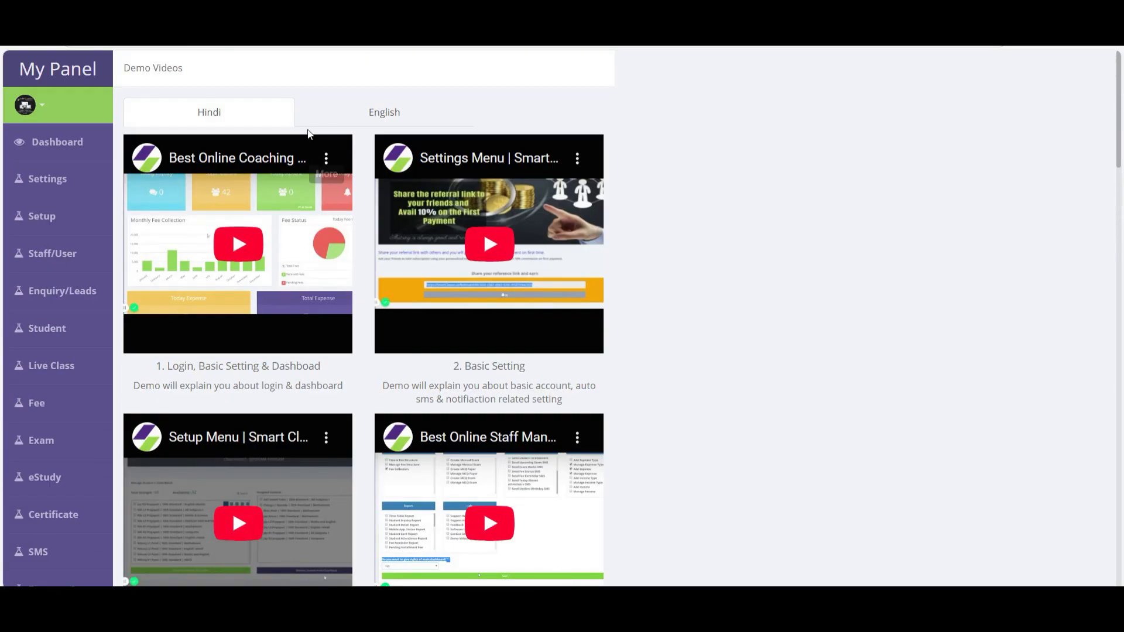
pyautogui.scroll(-1, 354, 332)
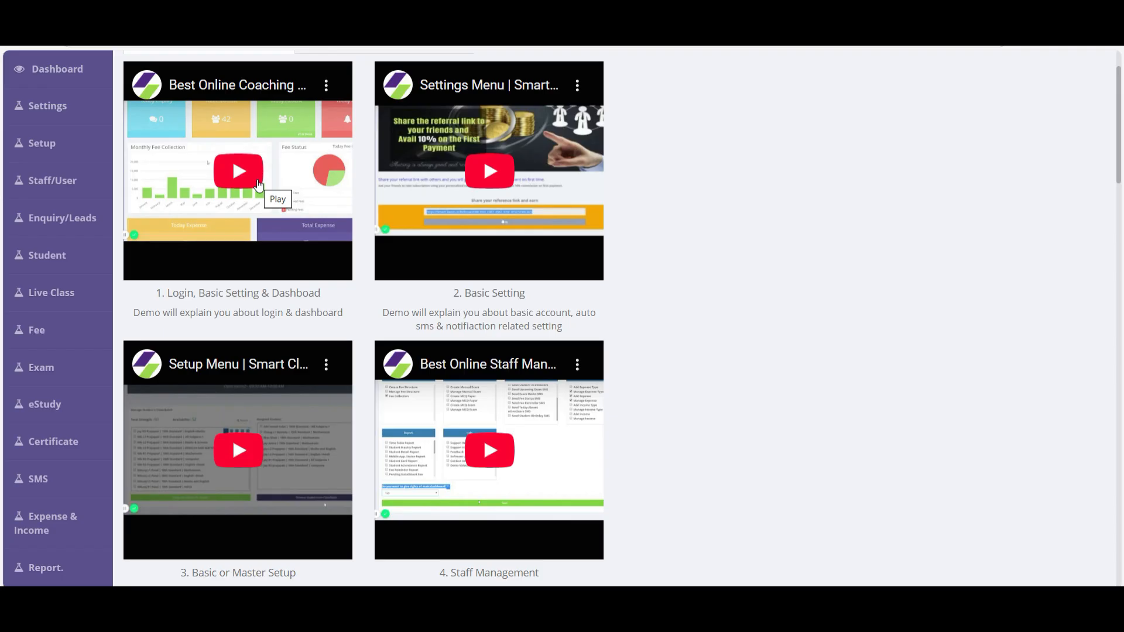
pyautogui.scroll(-4, 644, 424)
pyautogui.scroll(5, 620, 414)
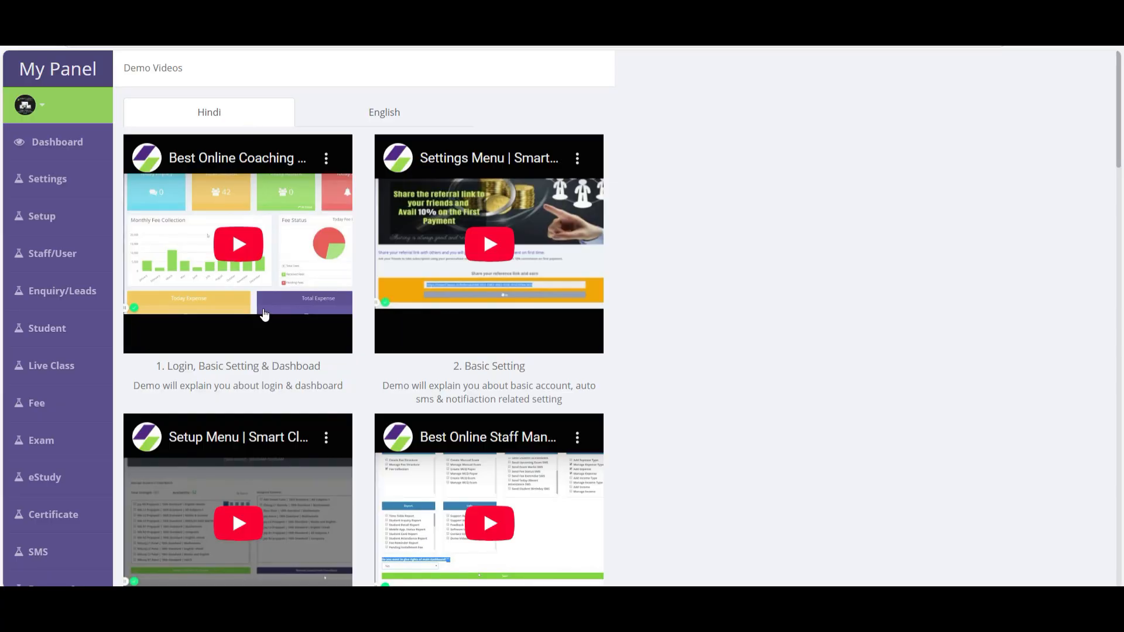
# - Switch the Demo Videos to English and browse Login, Basic Setting & Dashboard and Staff Management
pyautogui.click(411, 110)
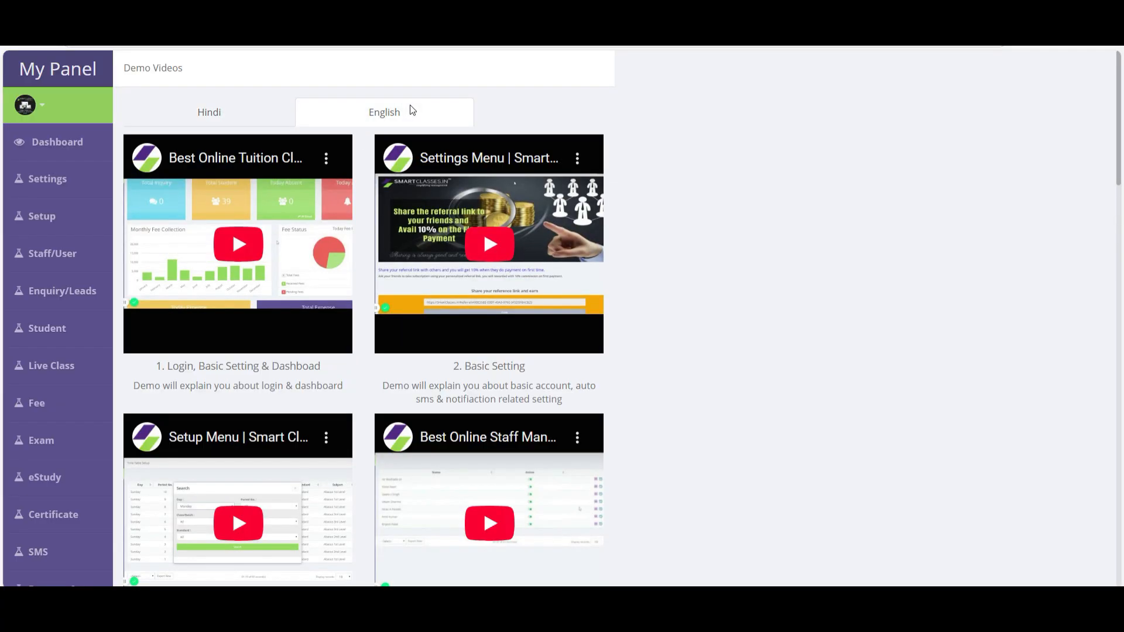
pyautogui.scroll(-20, 422, 152)
pyautogui.scroll(20, 468, 234)
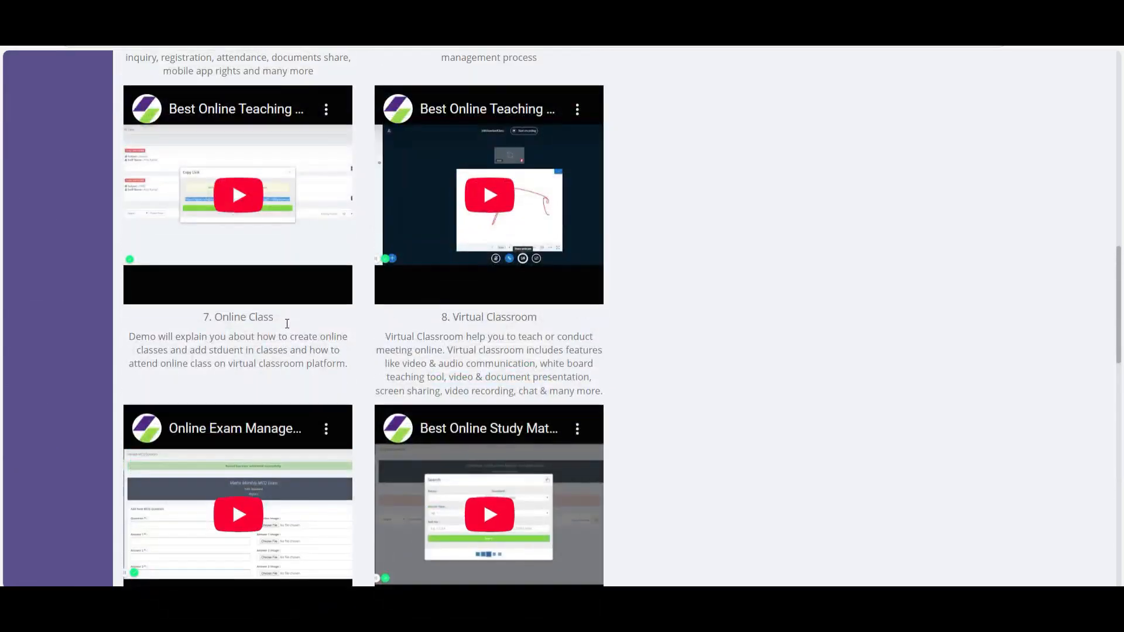
pyautogui.click(55, 427)
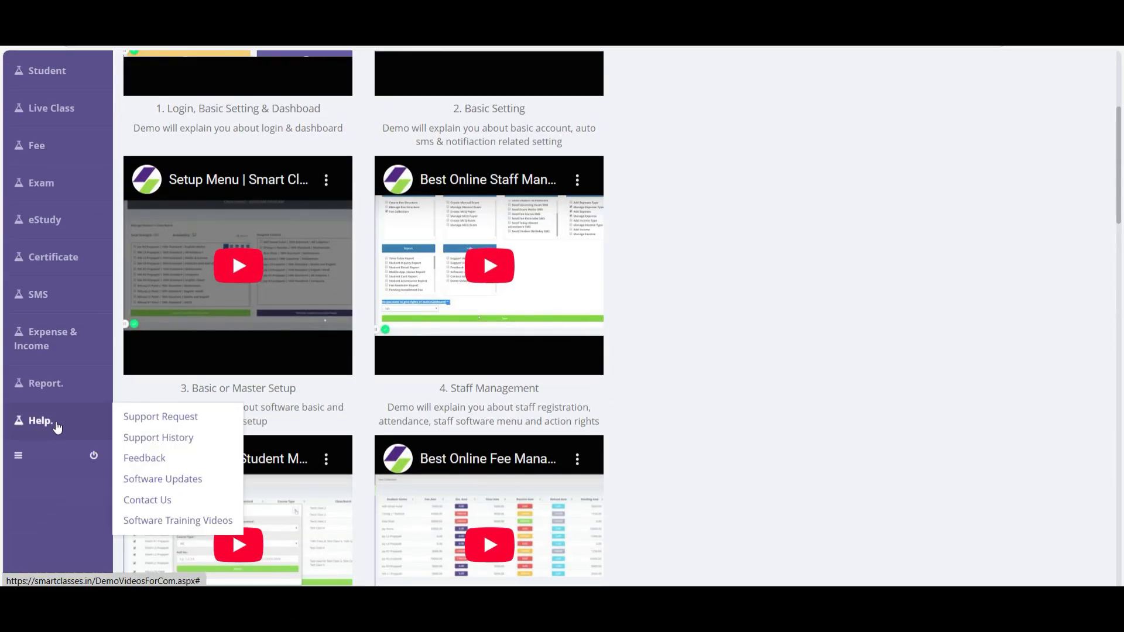